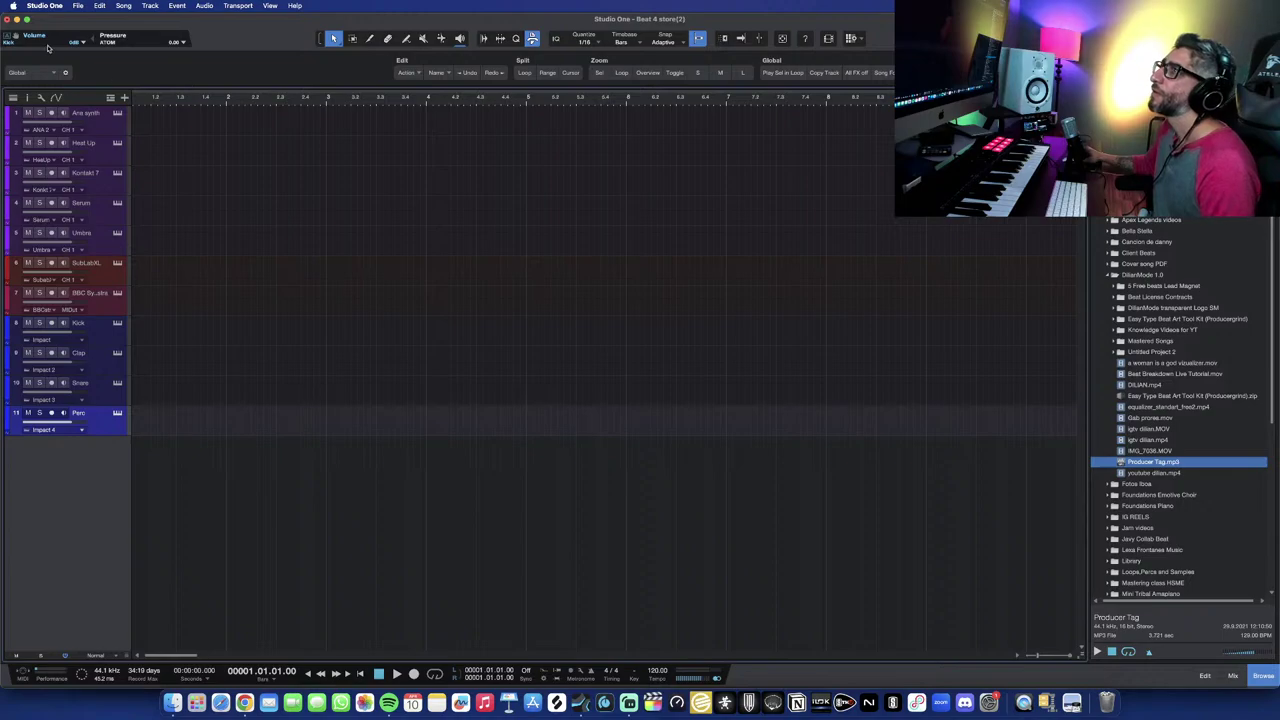
Step: Switch the song window to full screen and collapse the expanded folder that contains Producer Tag.mp3
{"action": "left_click", "coordinate": [26, 19]}
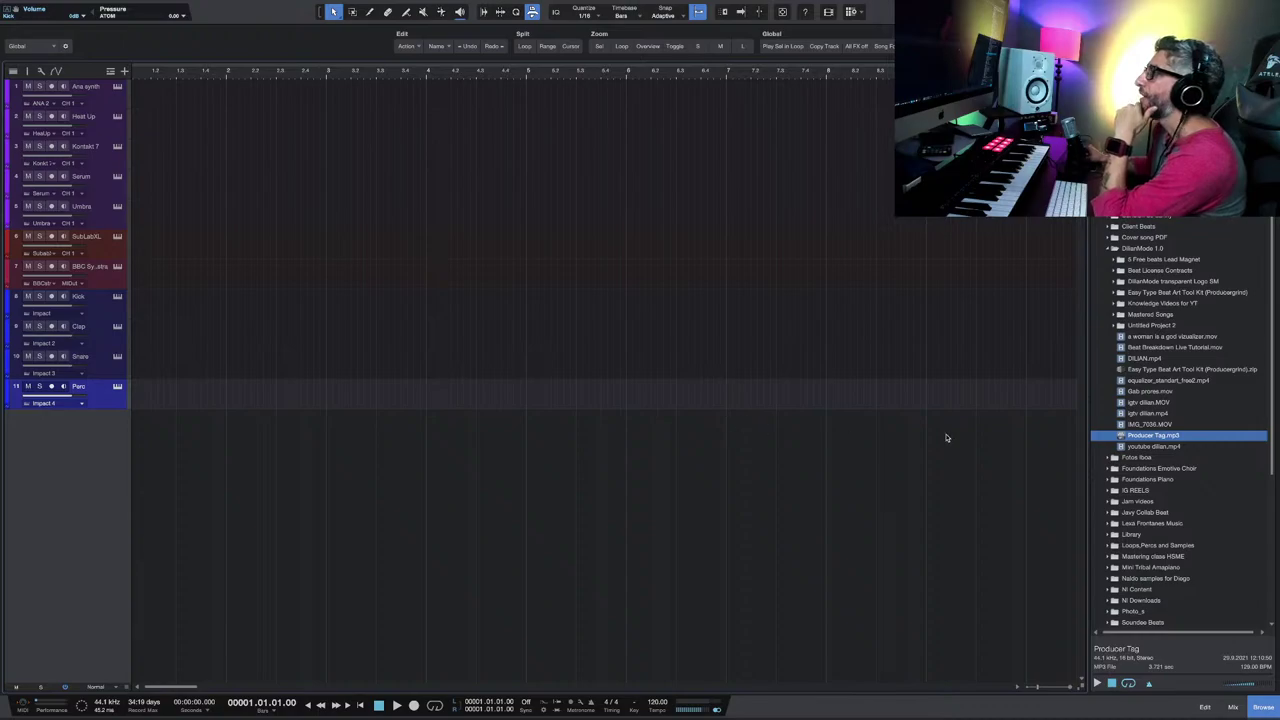
{"action": "scroll", "coordinate": [1158, 500], "scroll_direction": "down", "scroll_amount": 1}
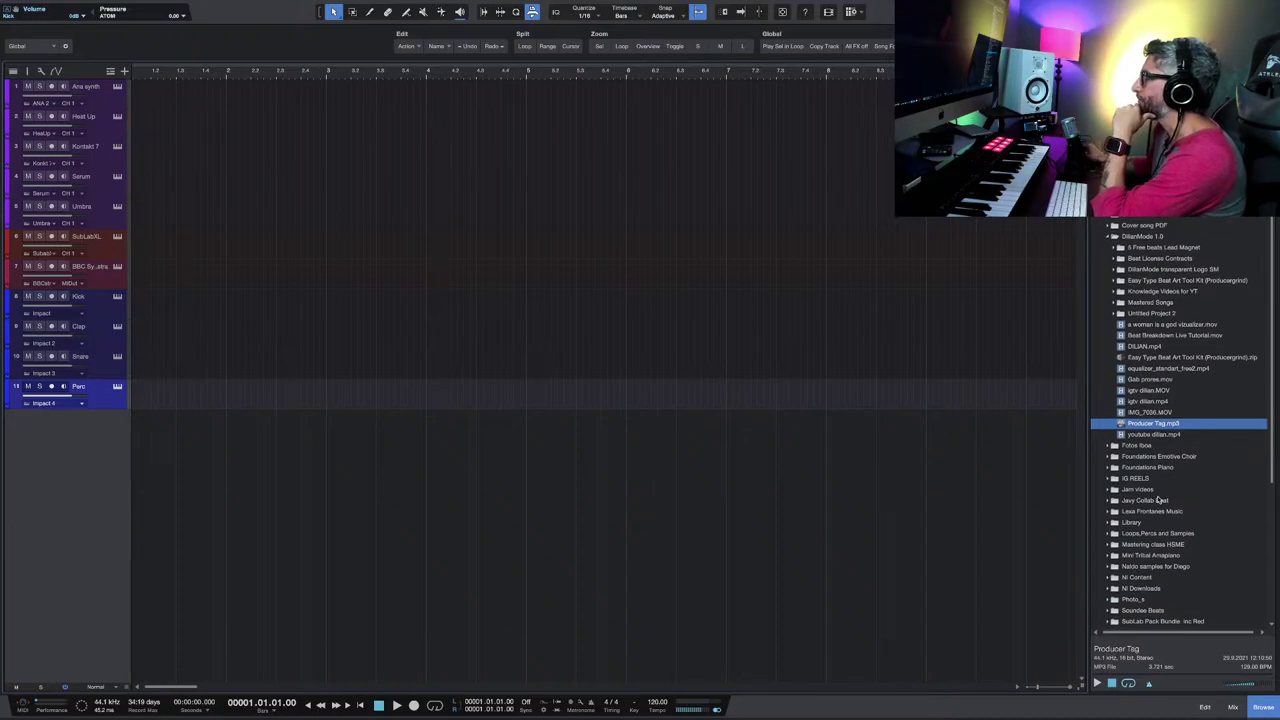
{"action": "scroll", "coordinate": [1158, 500], "scroll_direction": "down", "scroll_amount": 2}
{"action": "scroll", "coordinate": [1158, 500], "scroll_direction": "up", "scroll_amount": 3}
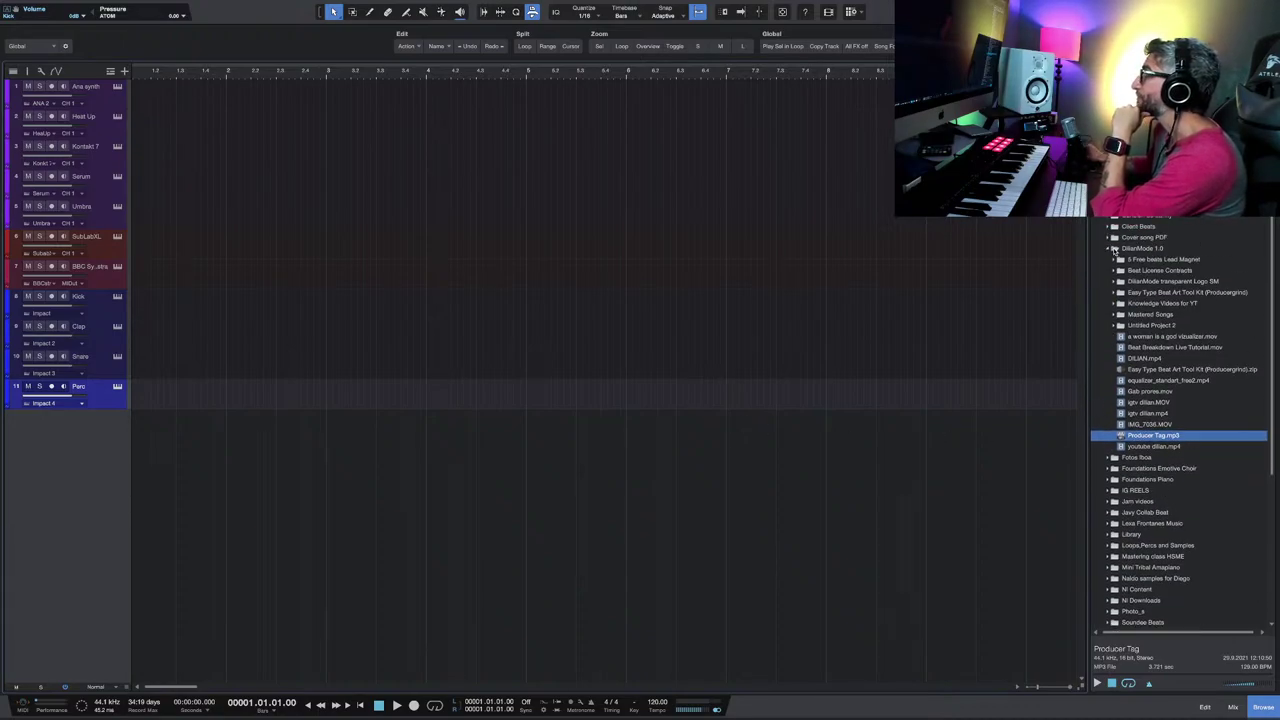
{"action": "left_click", "coordinate": [1114, 249]}
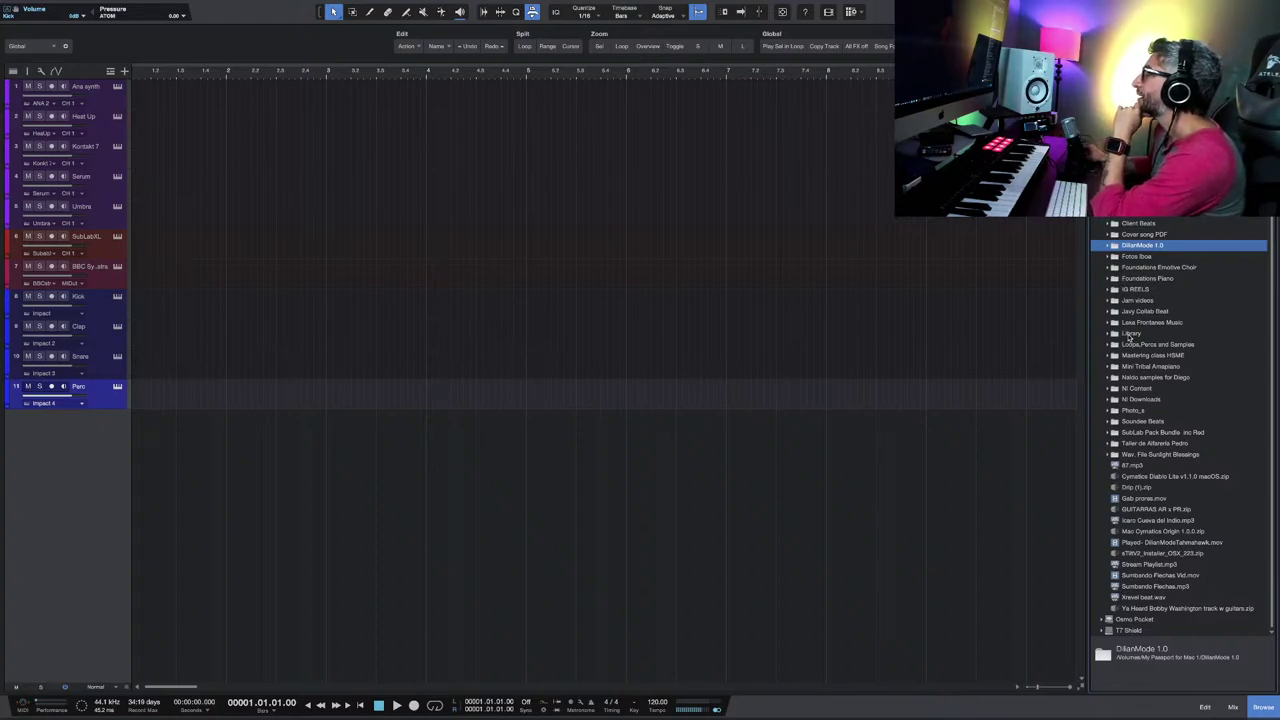
Step: Expand the Loops,Percs and Samples folder and its Cymatics DUALITY subfolder, and look through the collections inside
{"action": "left_click", "coordinate": [1109, 346]}
{"action": "scroll", "coordinate": [1110, 355], "scroll_direction": "down", "scroll_amount": 10}
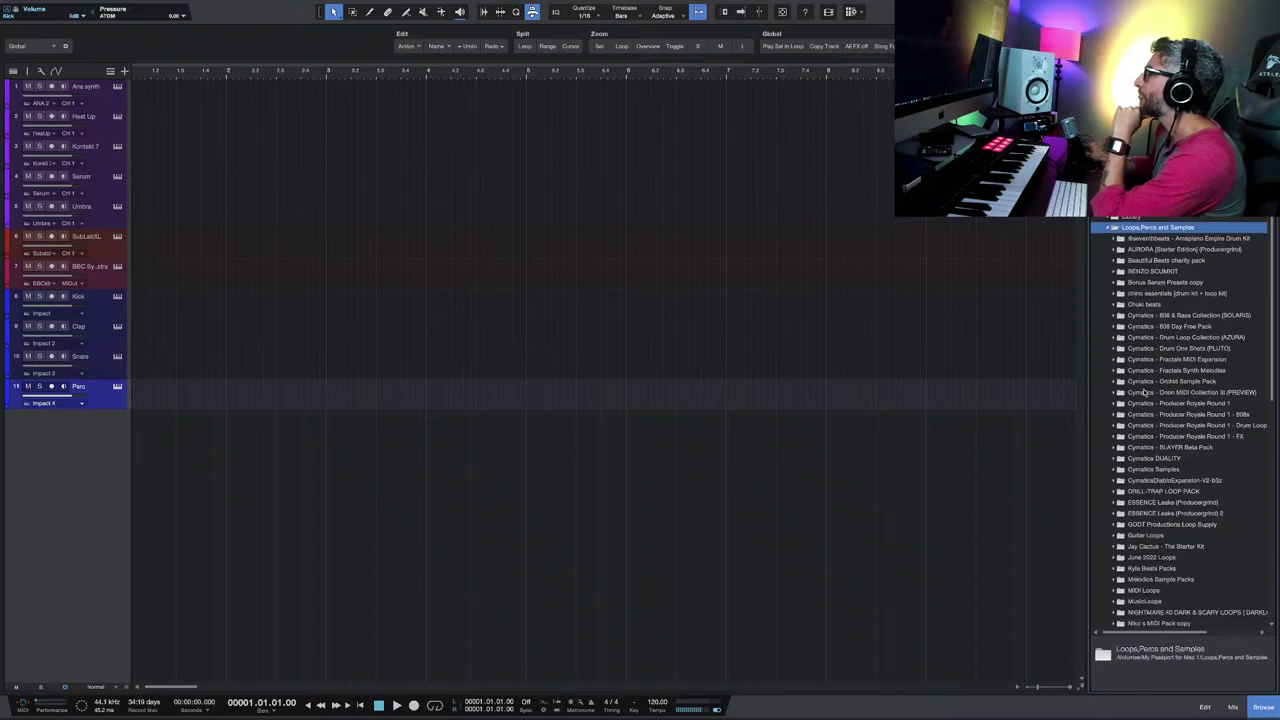
{"action": "left_click", "coordinate": [1113, 350]}
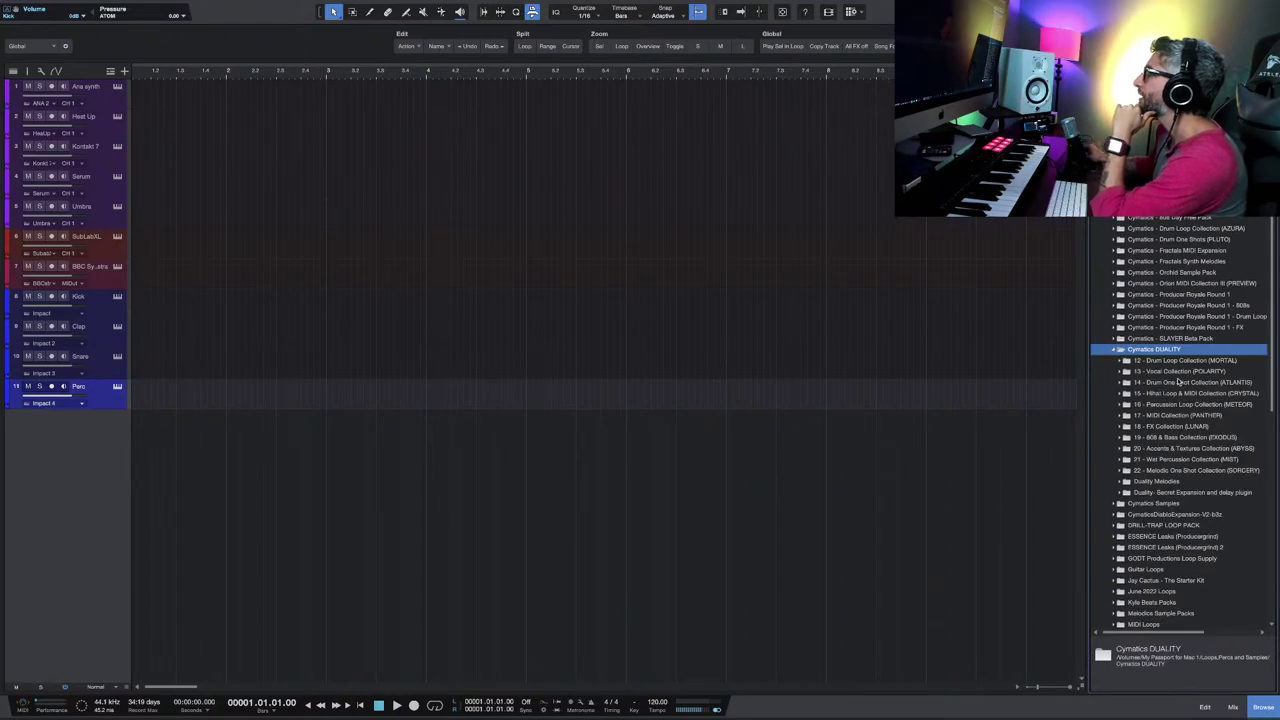
{"action": "scroll", "coordinate": [1165, 422], "scroll_direction": "down", "scroll_amount": 3}
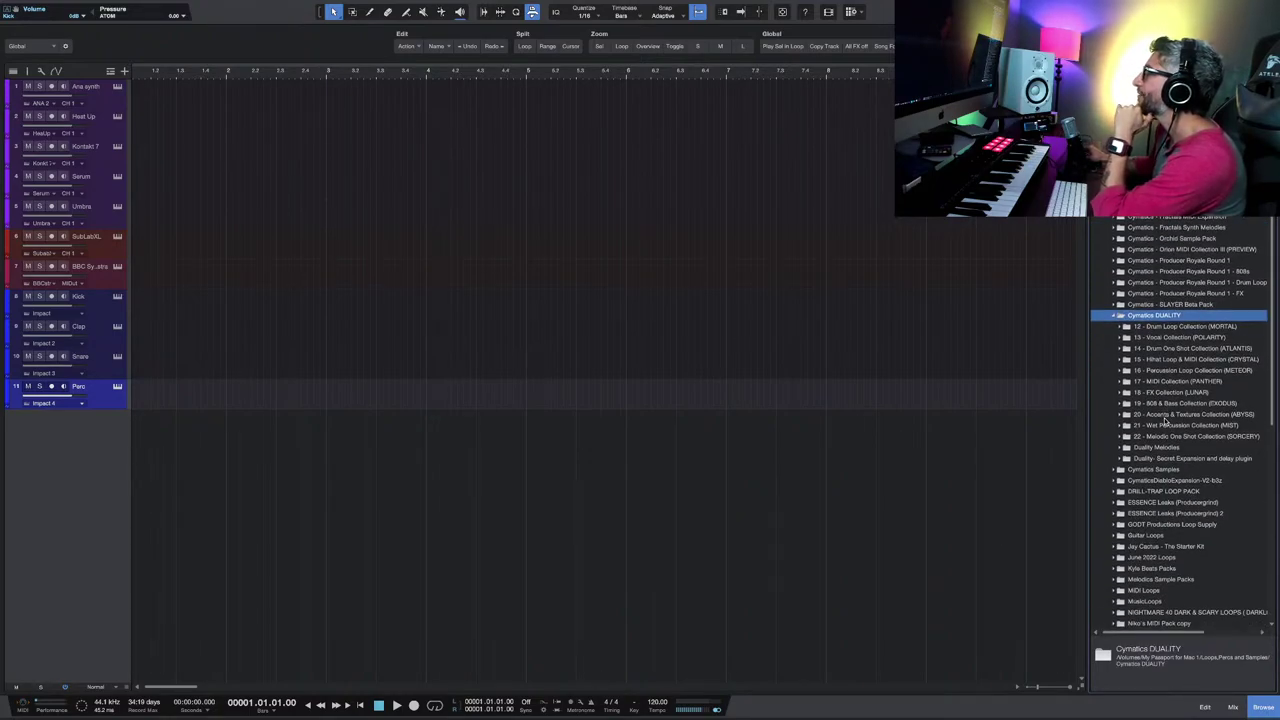
{"action": "scroll", "coordinate": [1165, 422], "scroll_direction": "down", "scroll_amount": 1}
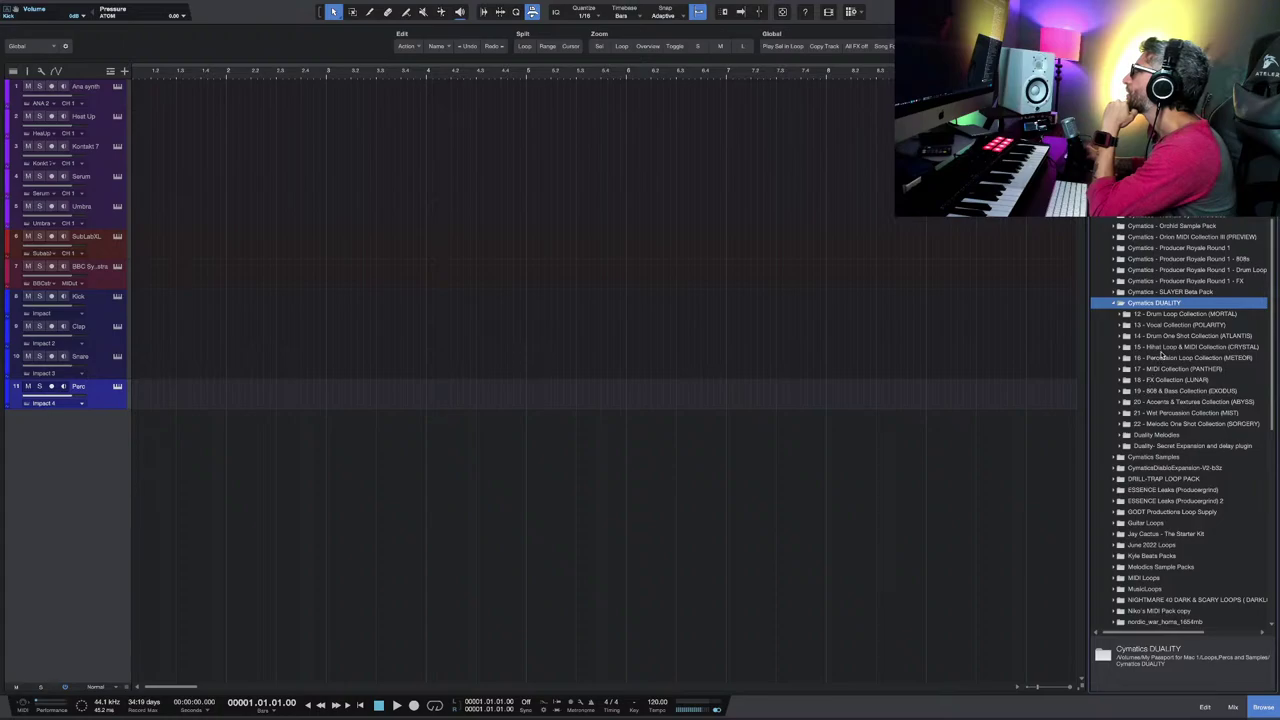
{"action": "scroll", "coordinate": [1140, 358], "scroll_direction": "up", "scroll_amount": 3}
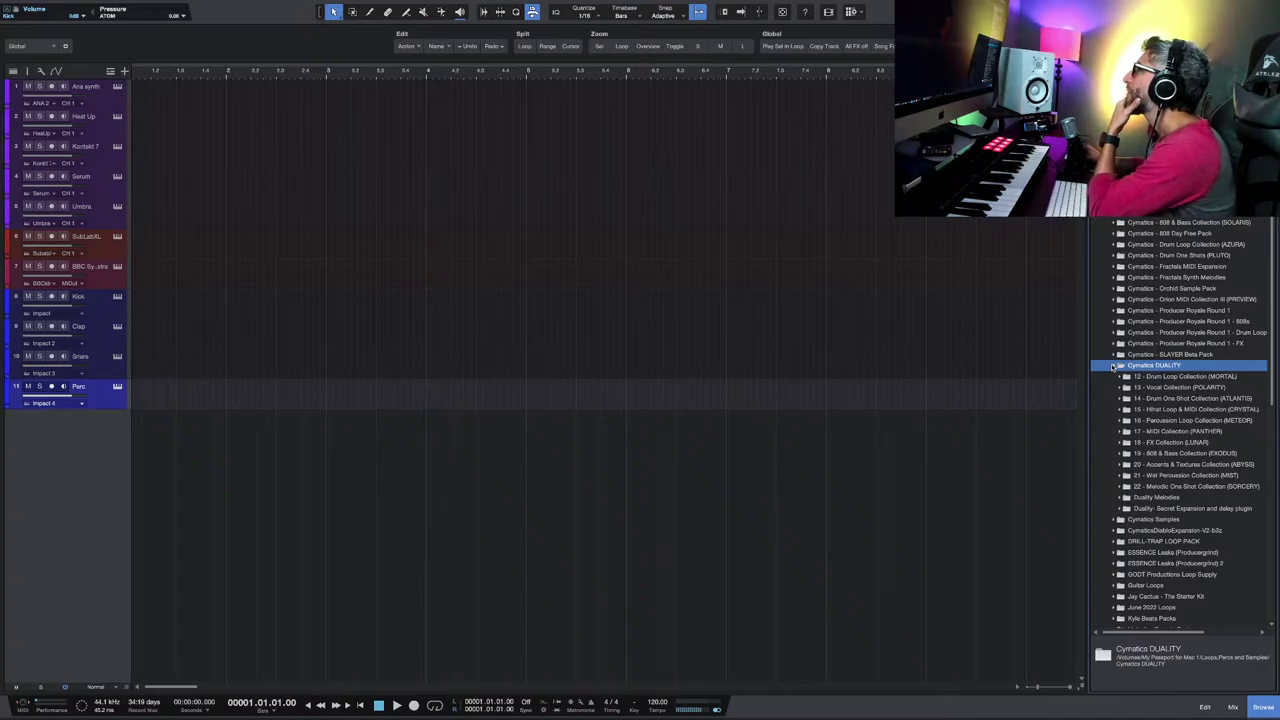
{"action": "scroll", "coordinate": [1120, 402], "scroll_direction": "down", "scroll_amount": 3}
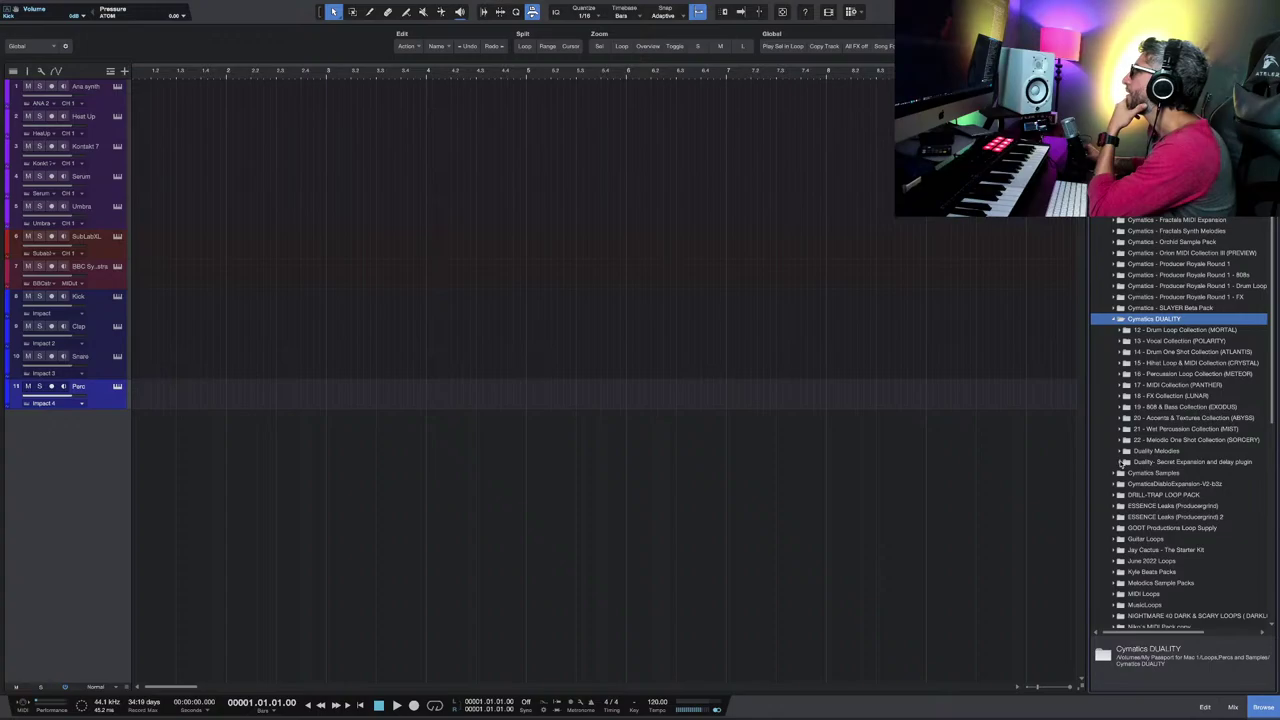
{"action": "scroll", "coordinate": [1122, 463], "scroll_direction": "down", "scroll_amount": 3}
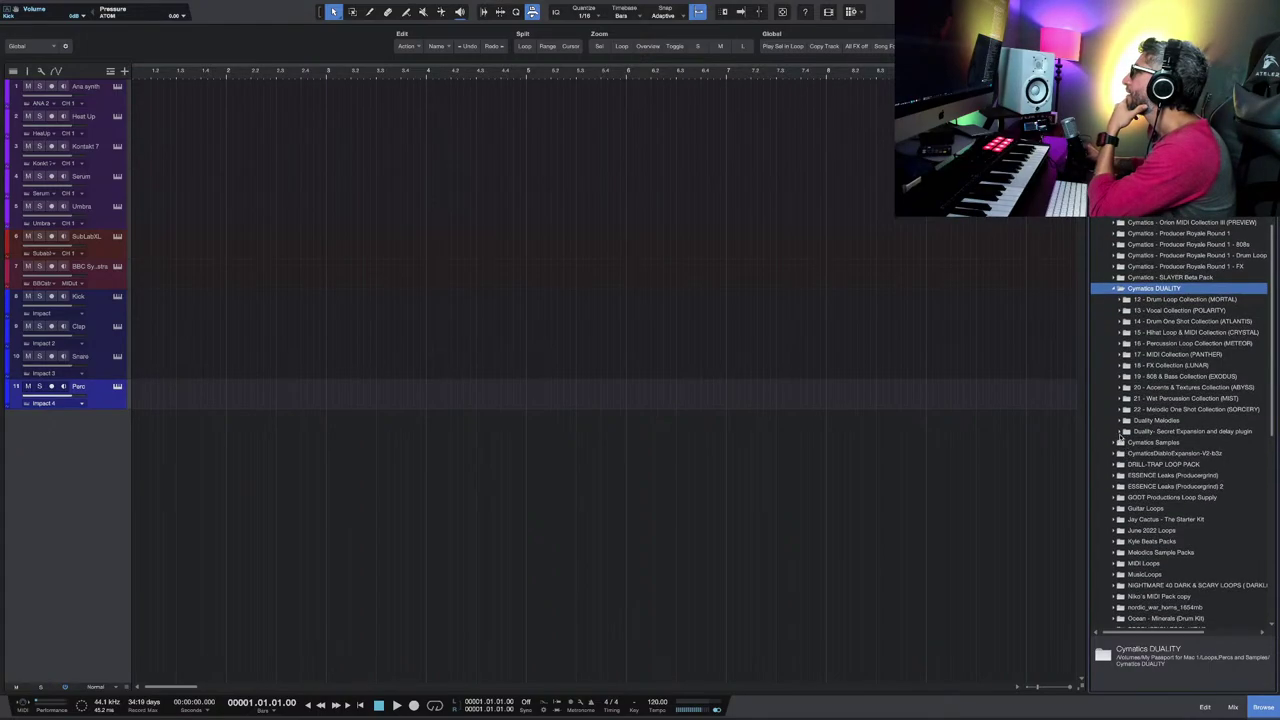
Step: Check the contents of the Duality- Secret Expansion and delay plugin folder, and collapse it again
{"action": "left_click", "coordinate": [1121, 431]}
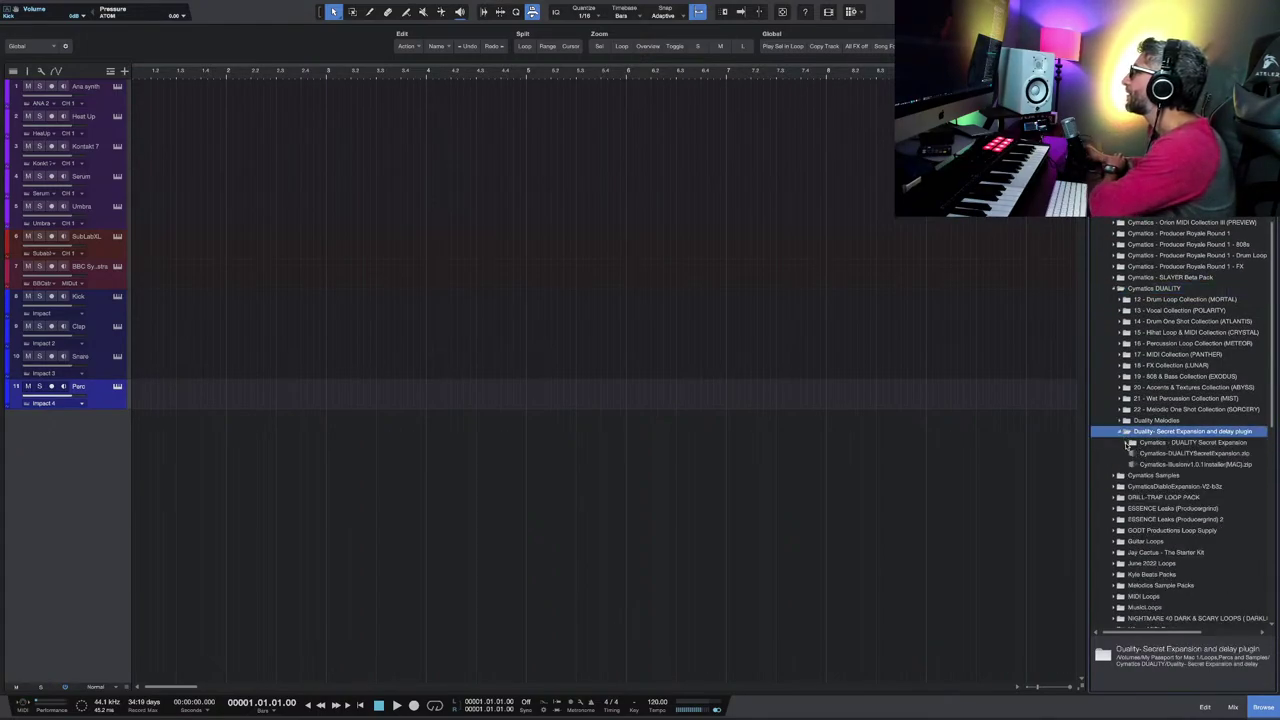
{"action": "left_click", "coordinate": [1127, 443]}
{"action": "left_click", "coordinate": [1127, 445]}
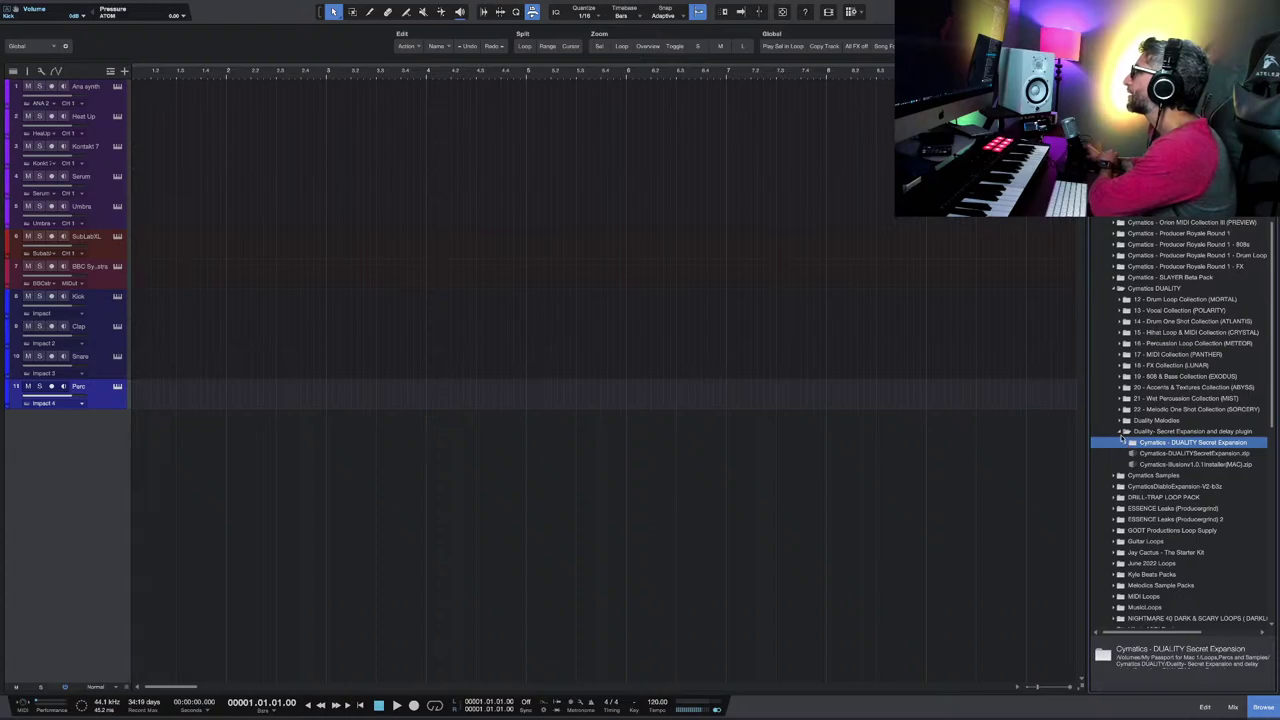
{"action": "left_click", "coordinate": [1121, 431]}
{"action": "scroll", "coordinate": [1171, 387], "scroll_direction": "up", "scroll_amount": 2}
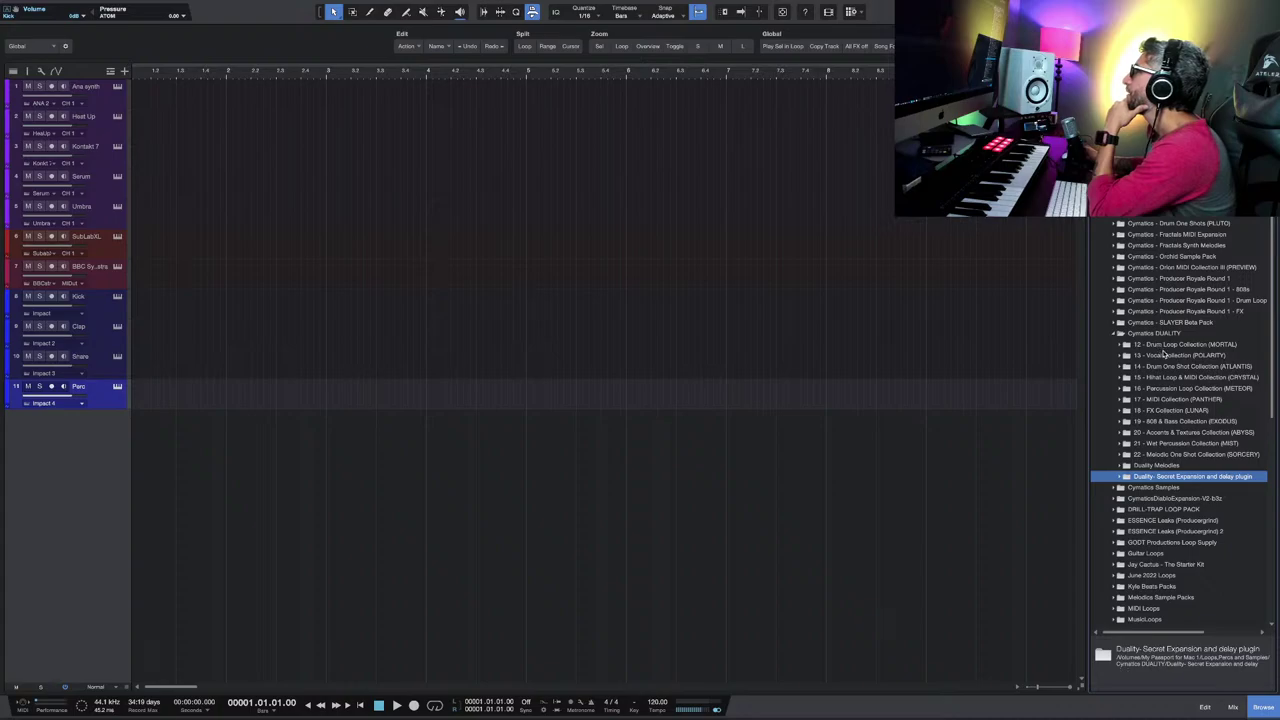
Step: Expand the Duality Melodies folder and its 10 - Guitar Melody Collection subfolder to list the guitar loops
{"action": "left_click", "coordinate": [1120, 467]}
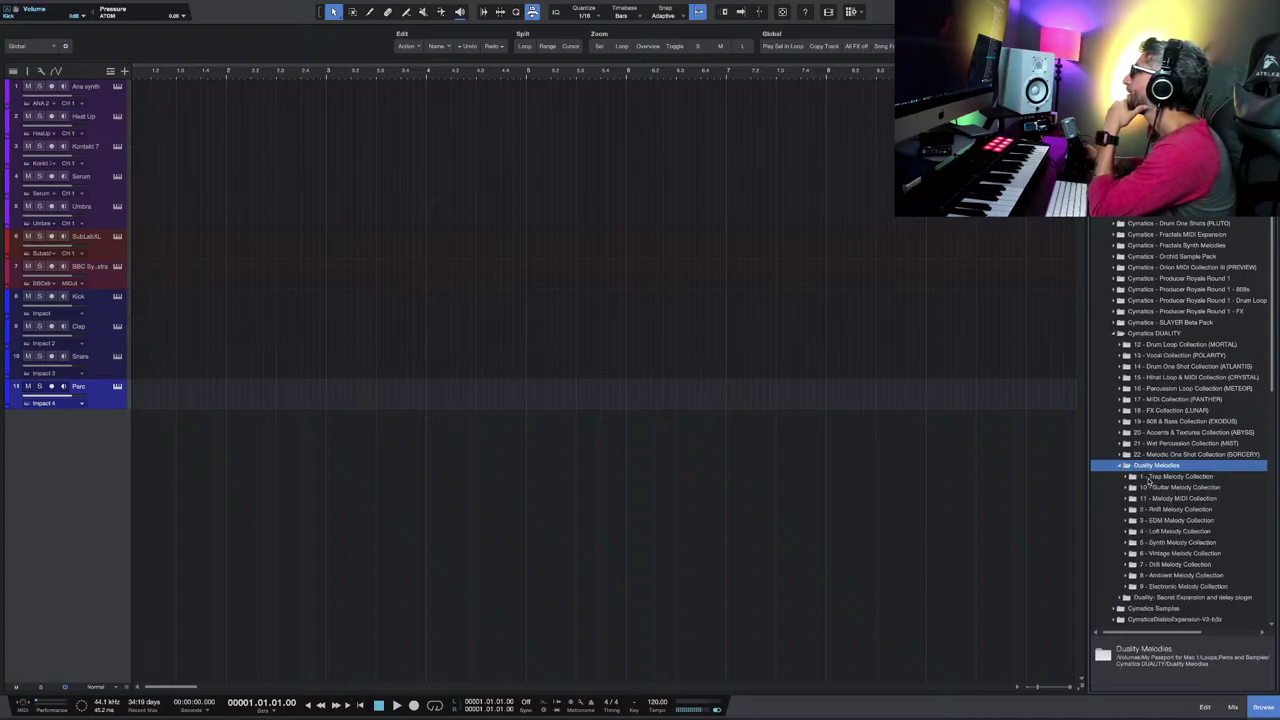
{"action": "scroll", "coordinate": [1150, 483], "scroll_direction": "down", "scroll_amount": 1}
{"action": "double_click", "coordinate": [1130, 462]}
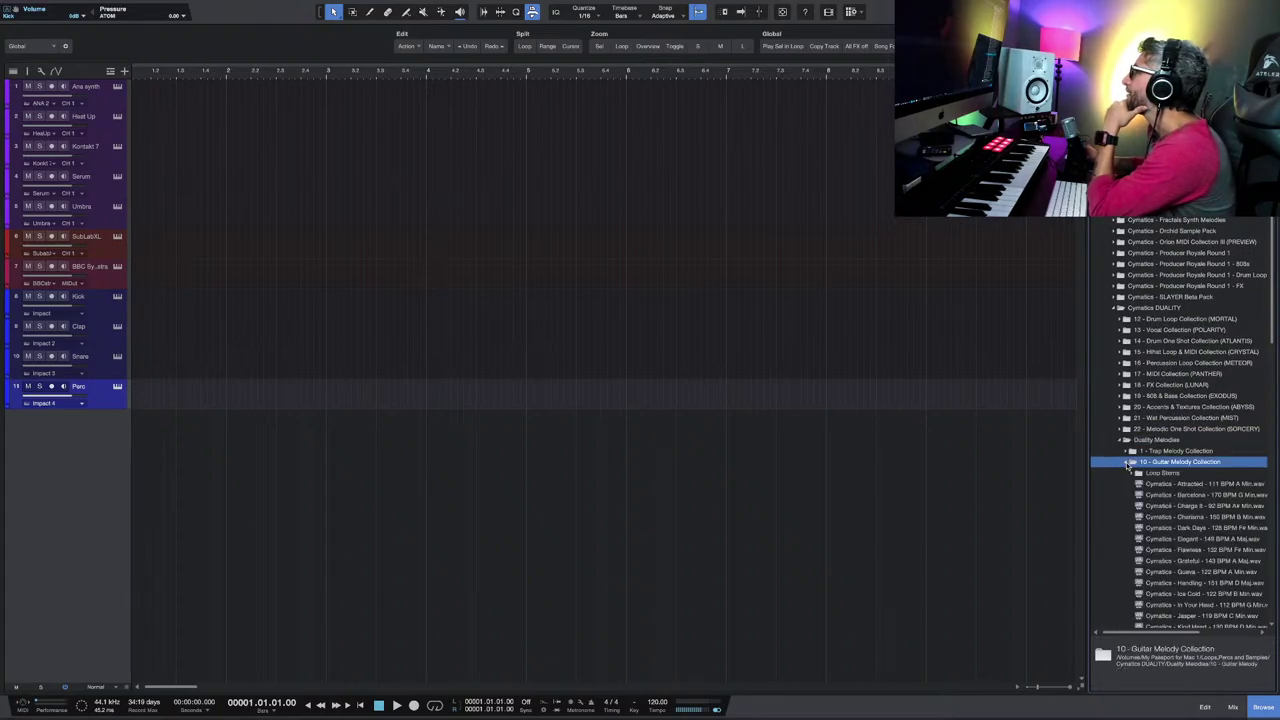
{"action": "scroll", "coordinate": [1178, 512], "scroll_direction": "down", "scroll_amount": 4}
{"action": "scroll", "coordinate": [1178, 512], "scroll_direction": "down", "scroll_amount": 7}
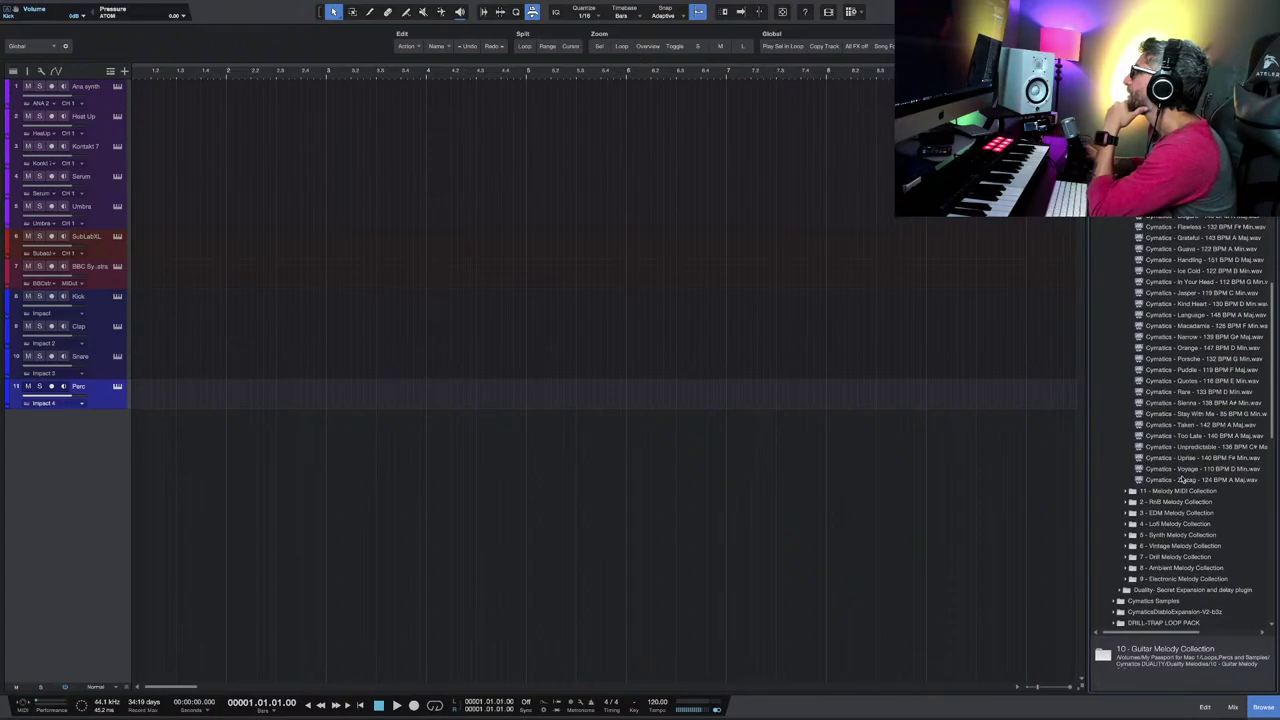
Step: Audition the guitar loop Cymatics - Voyage - 110 BPM D Min.wav in the file browser
{"action": "left_click", "coordinate": [1184, 472]}
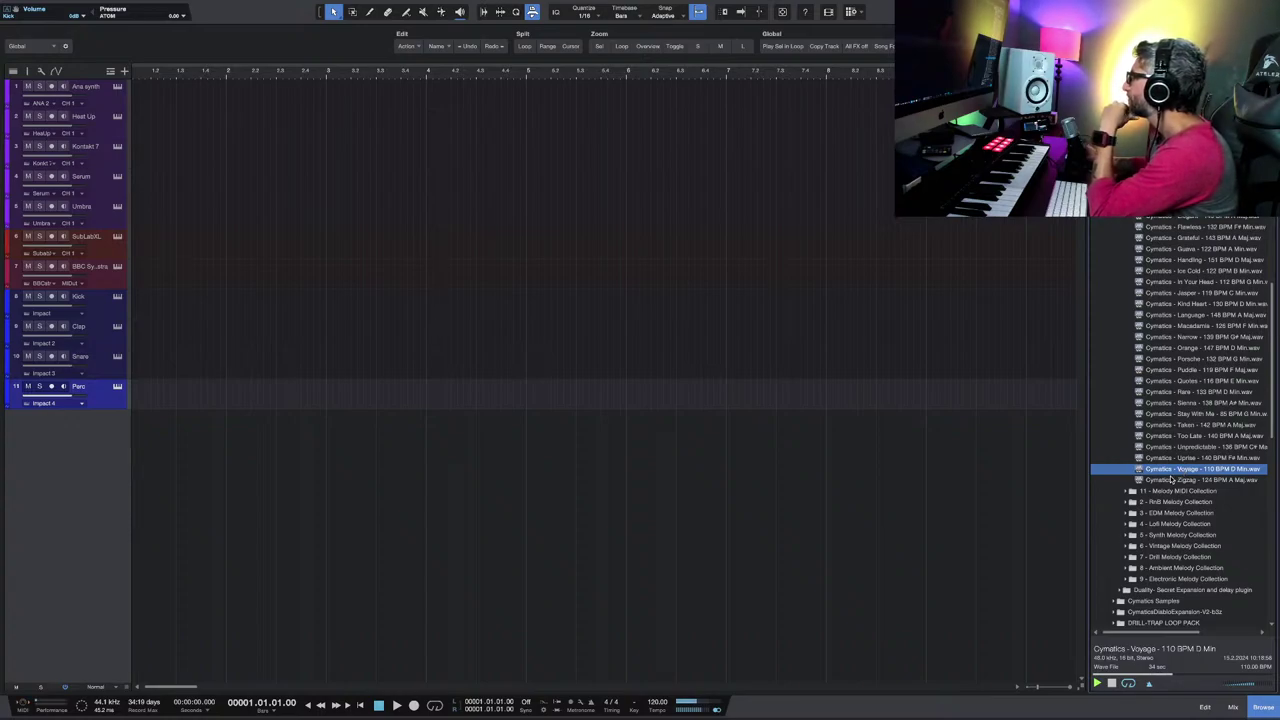
{"action": "key", "text": "space"}
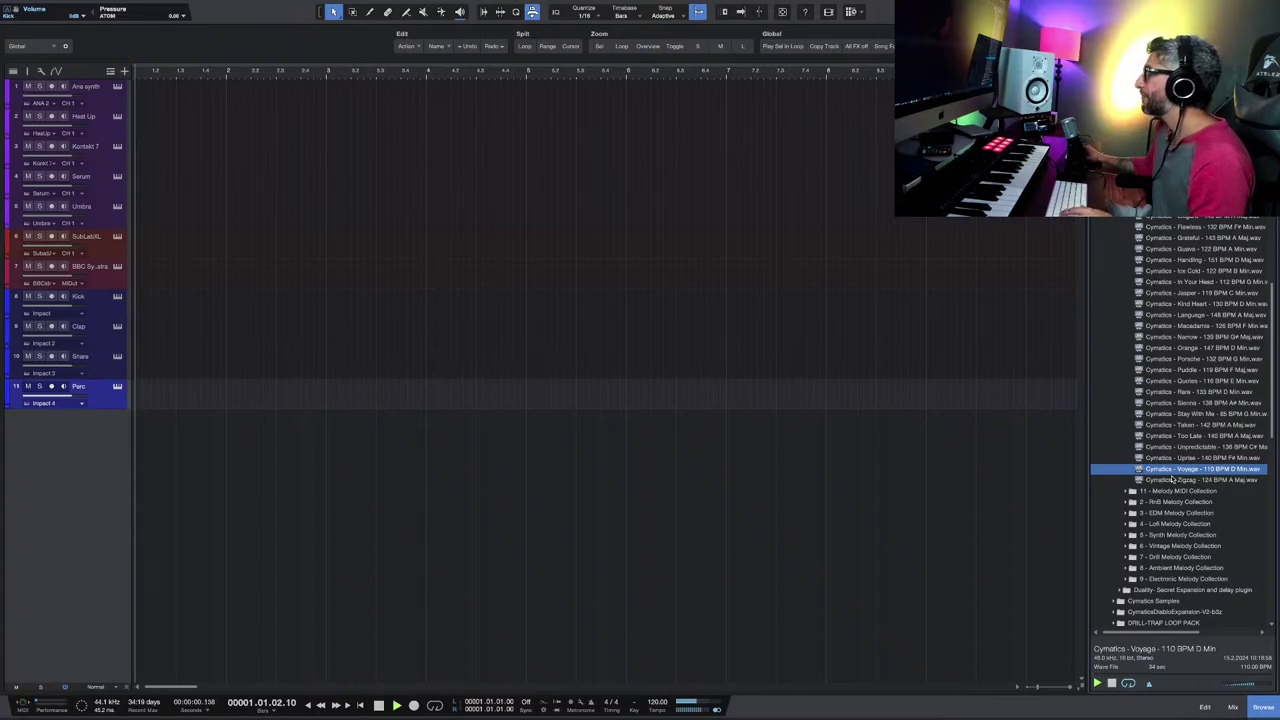
{"action": "key", "text": "space"}
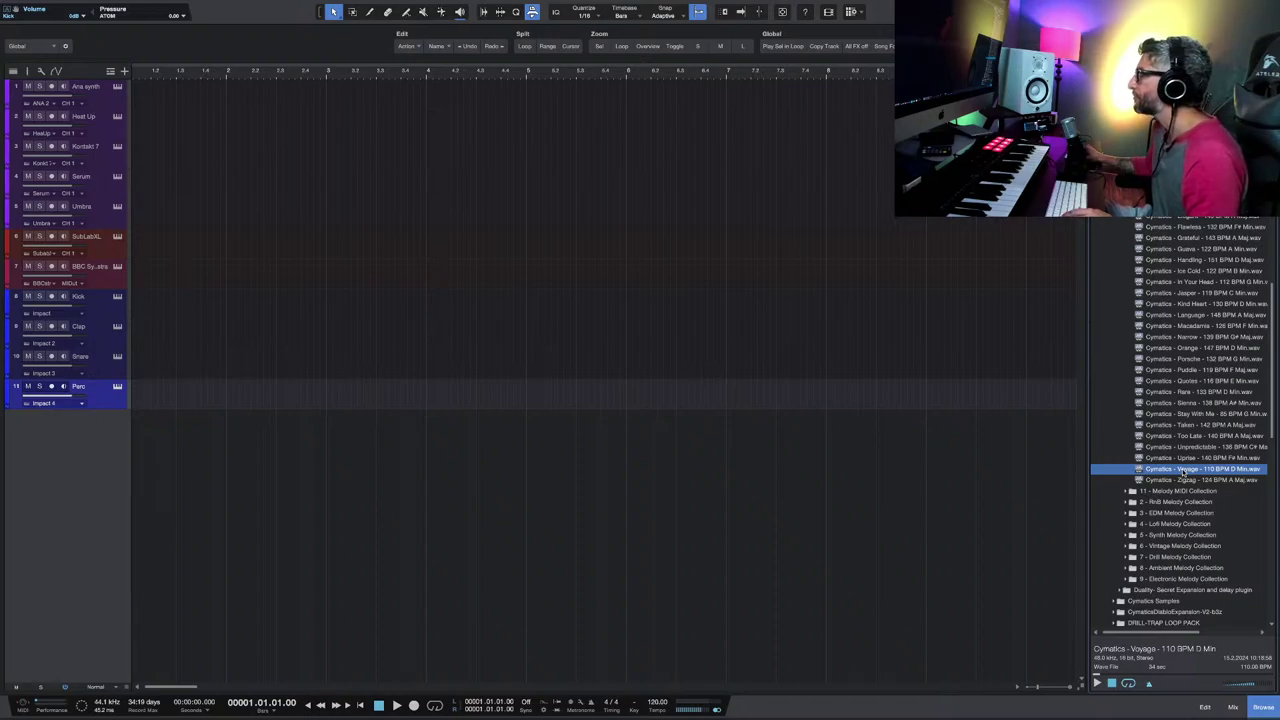
{"action": "key", "text": "space"}
{"action": "key", "text": "space"}
{"action": "left_click", "coordinate": [1097, 683]}
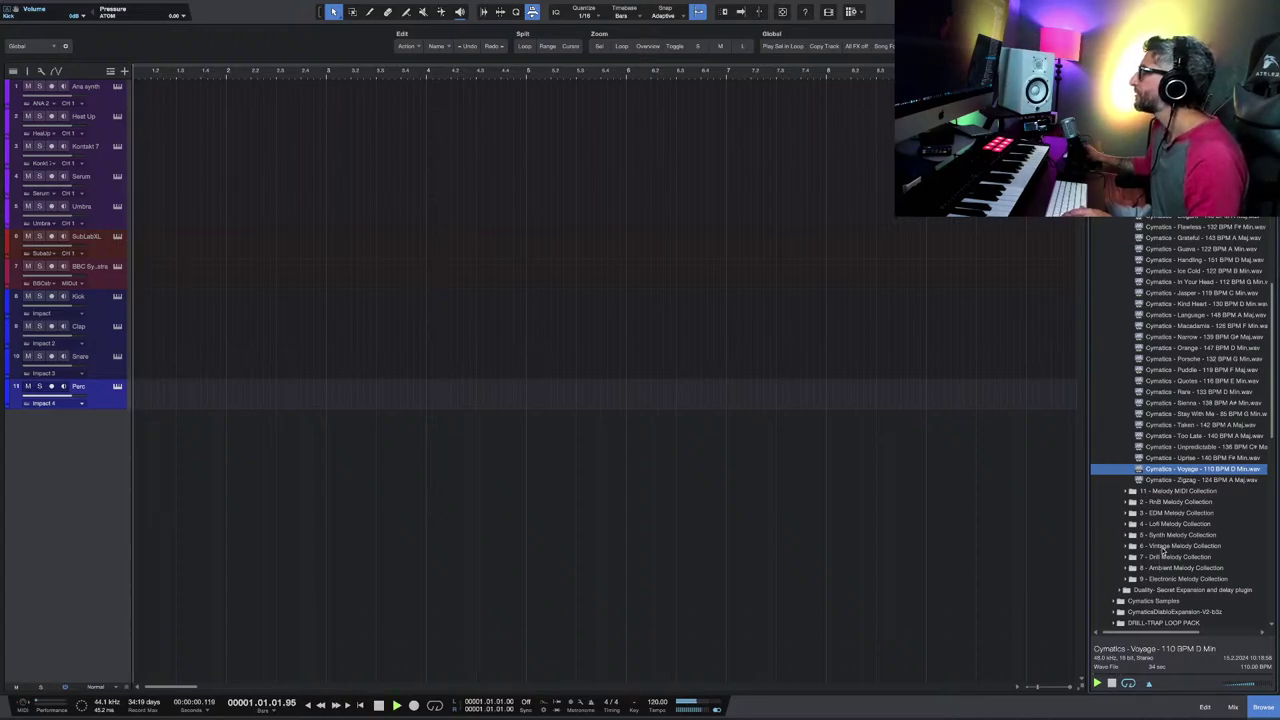
Step: Place Cymatics - Voyage - 110 BPM D Min.wav at bar 1 on a new audio track below Perc, and play it back
{"action": "left_click_drag", "start_coordinate": [1203, 471], "coordinate": [157, 436]}
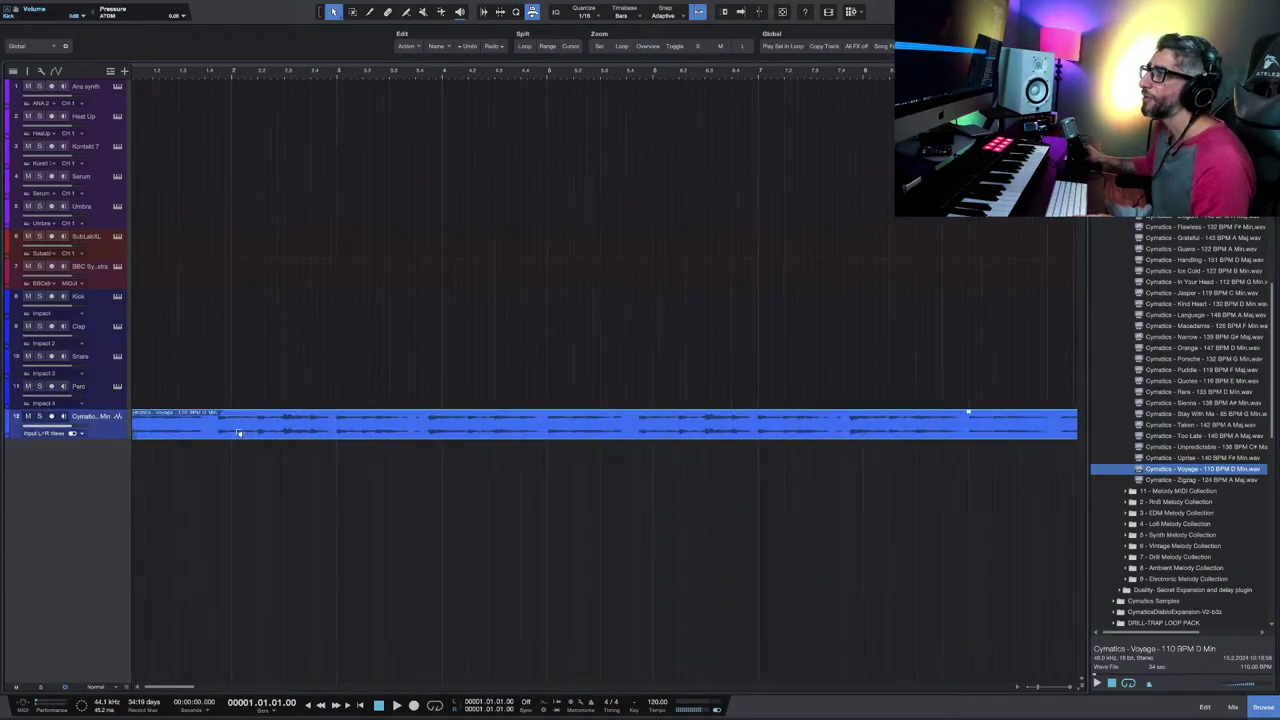
{"action": "key", "text": "shift+e"}
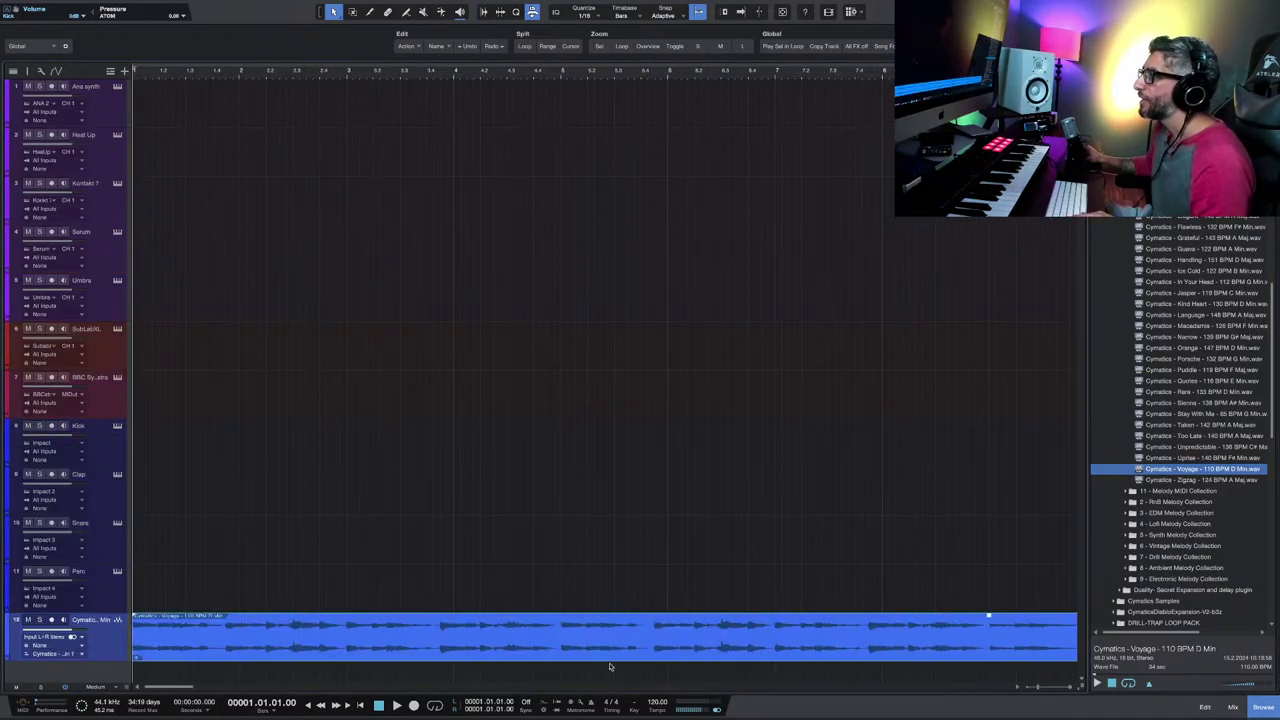
{"action": "left_click", "coordinate": [657, 703]}
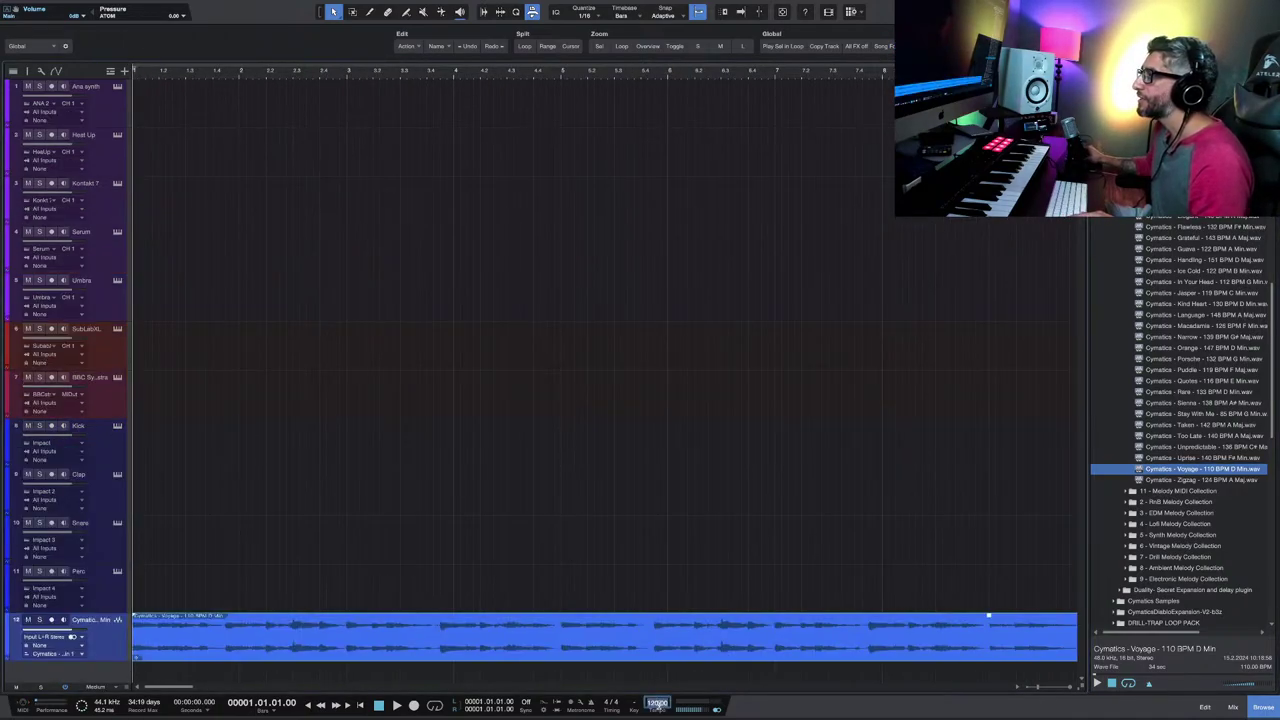
{"action": "left_click", "coordinate": [625, 584]}
{"action": "key", "text": "space"}
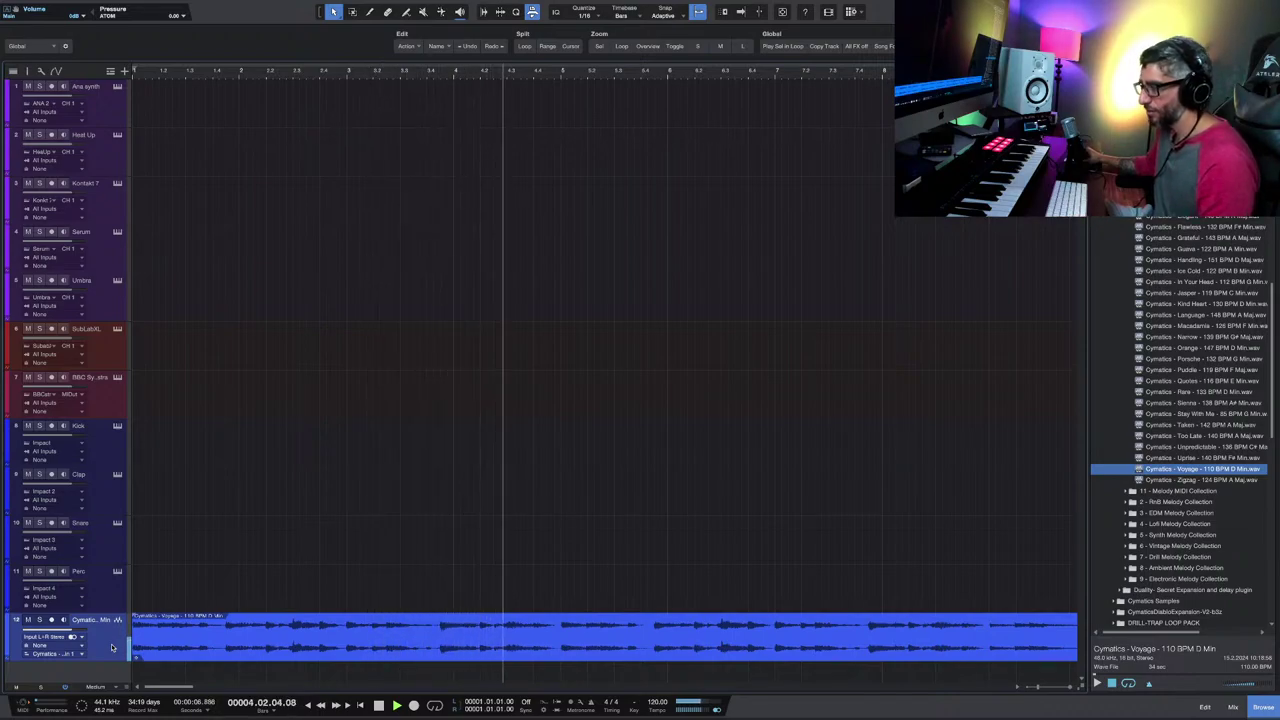
{"action": "key", "text": "space"}
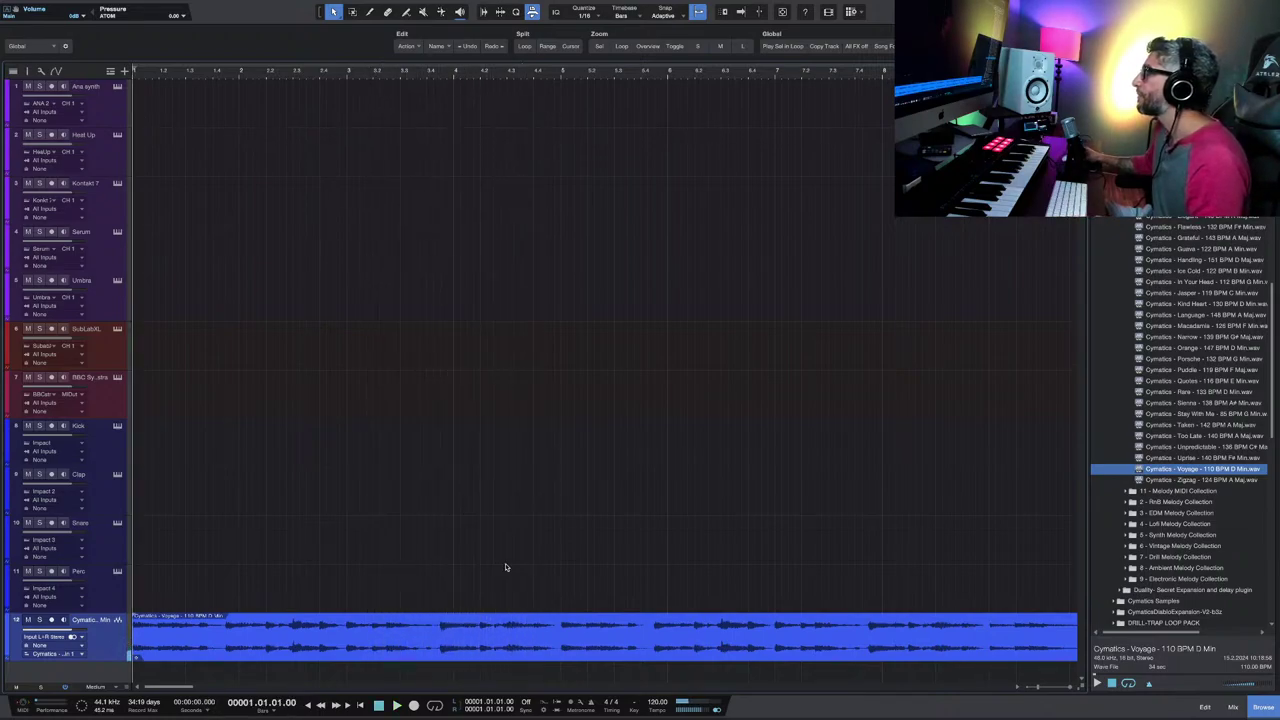
Step: Reduce the height of the Voyage audio track below Perc
{"action": "key", "text": "w"}
{"action": "key", "text": "w"}
{"action": "key", "text": "w"}
{"action": "key", "text": "w"}
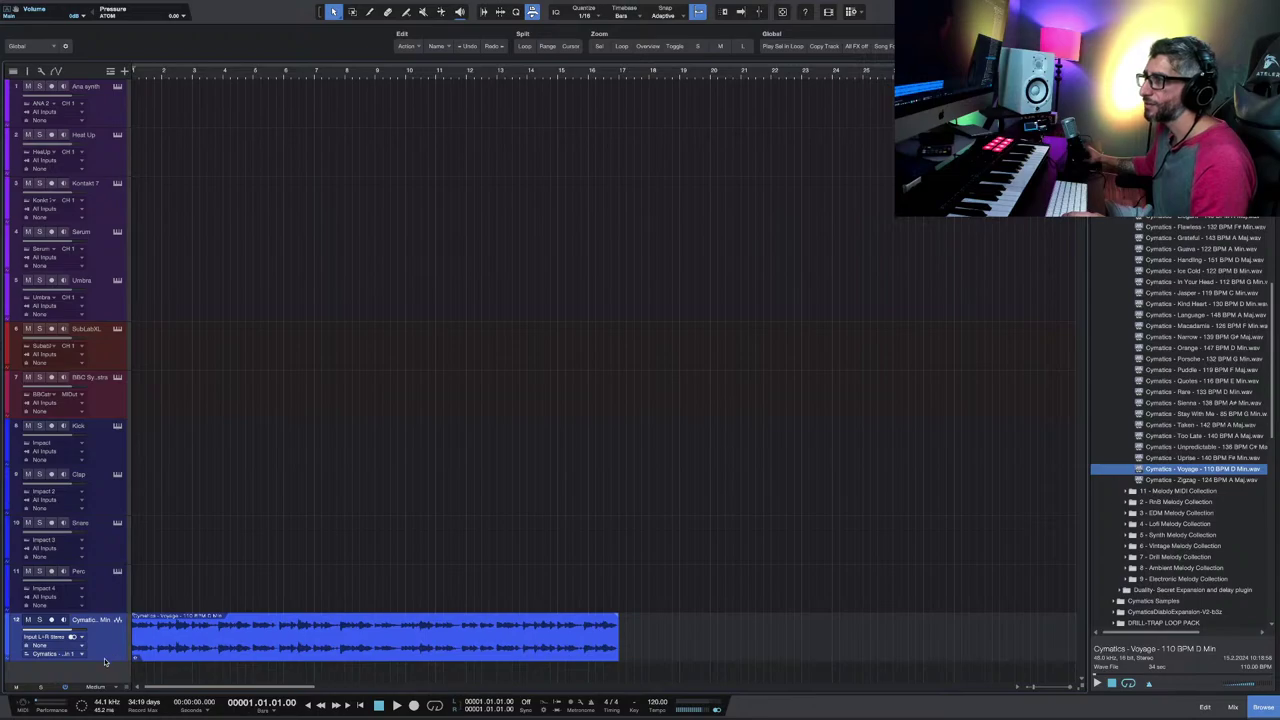
{"action": "left_click_drag", "start_coordinate": [102, 661], "coordinate": [109, 643]}
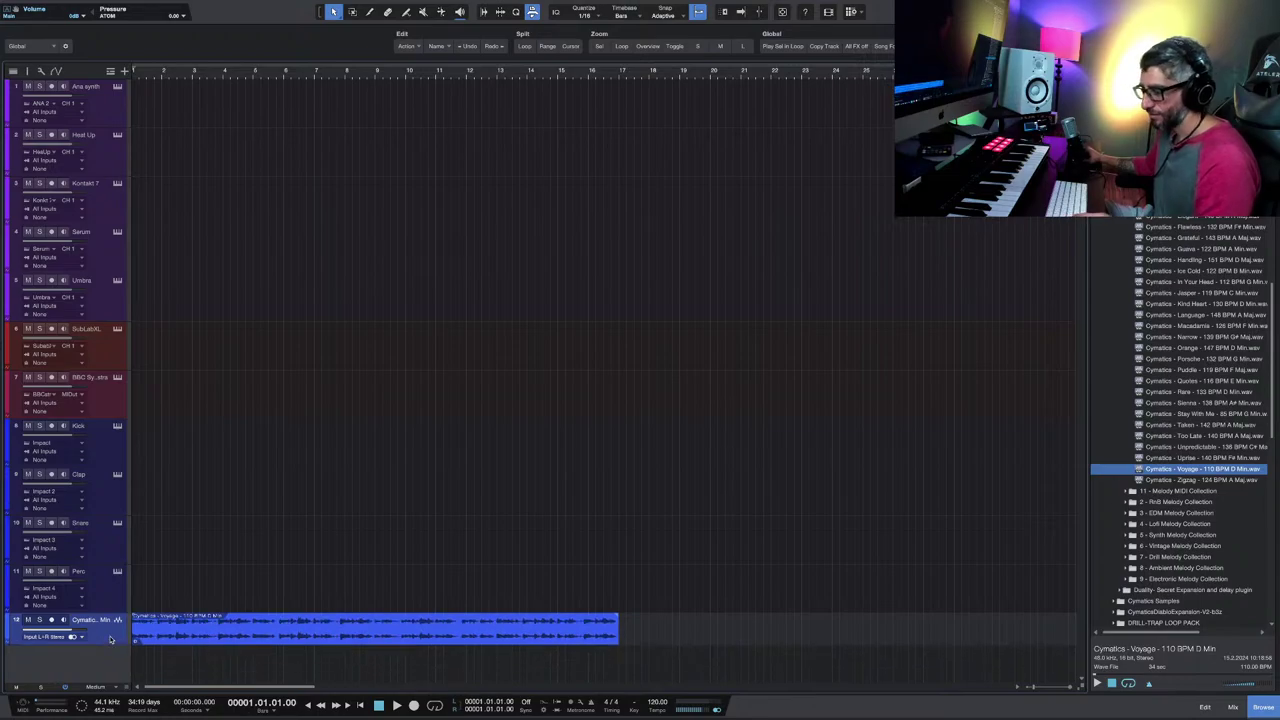
Step: Show the inspector for the Voyage track with its event parameter section enlarged, and play the loop from the start
{"action": "key", "text": "F4"}
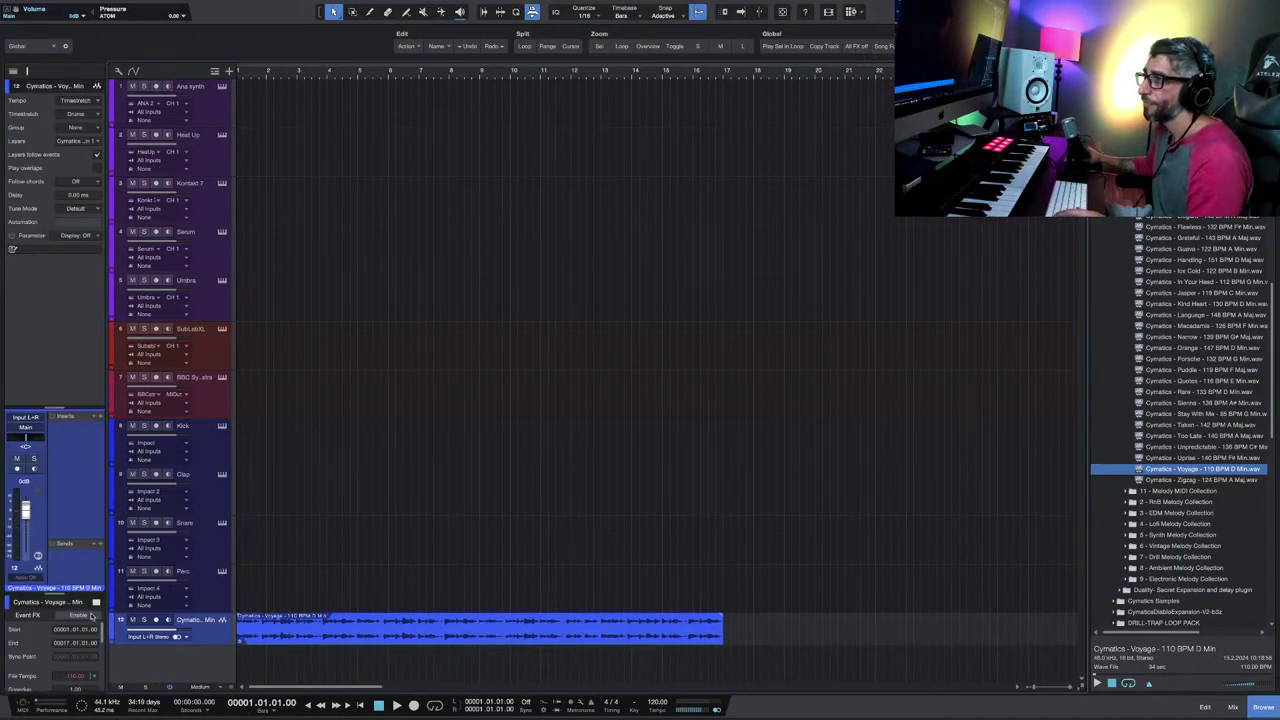
{"action": "left_click_drag", "start_coordinate": [53, 409], "coordinate": [56, 318]}
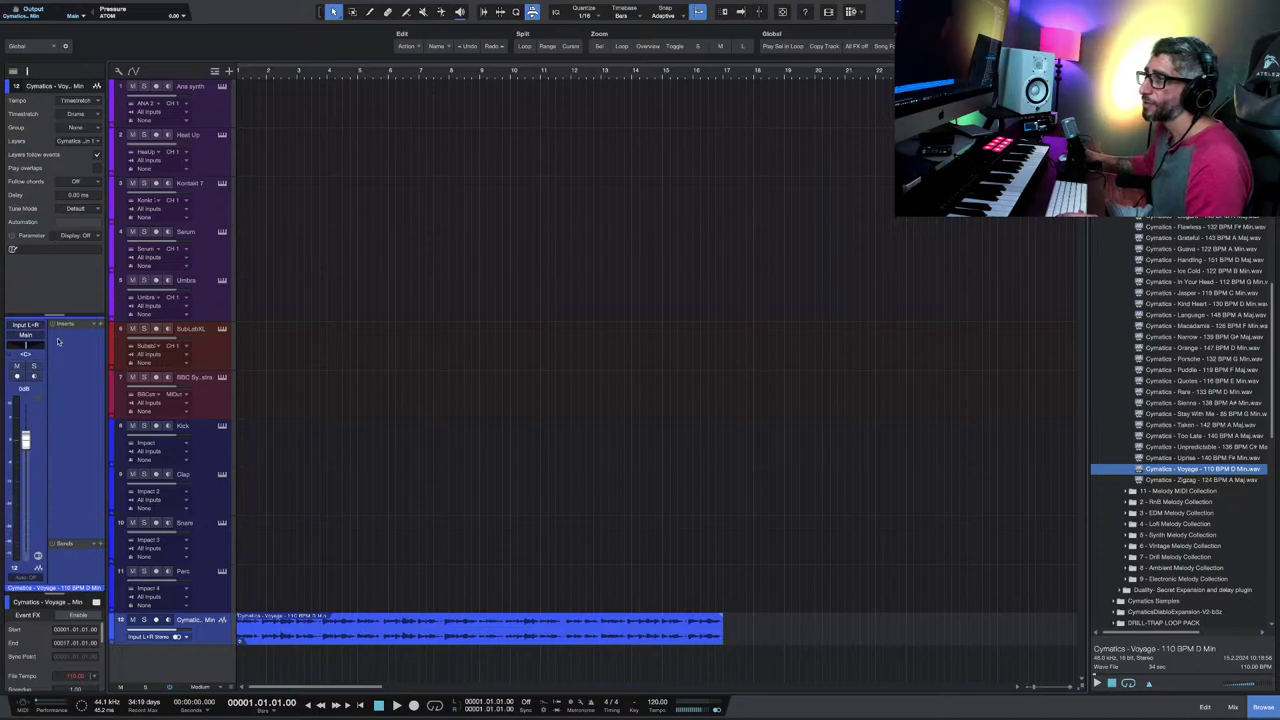
{"action": "left_click_drag", "start_coordinate": [55, 595], "coordinate": [70, 458]}
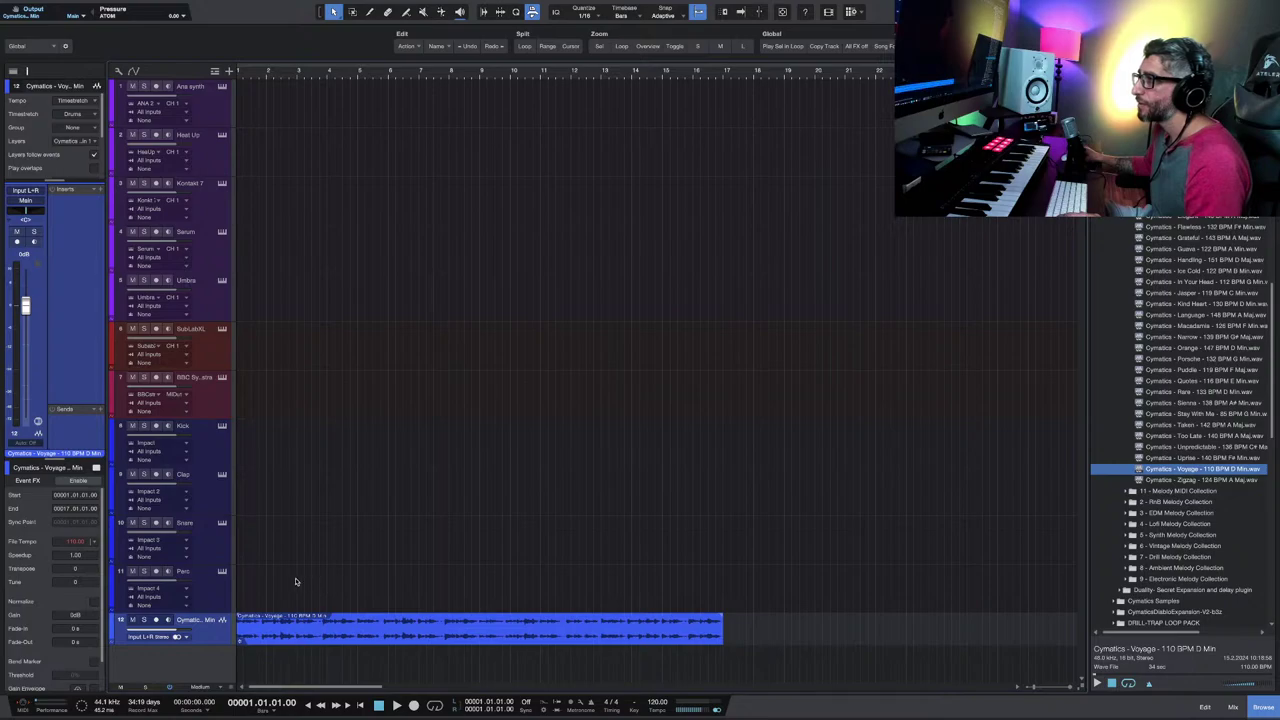
{"action": "key", "text": "space"}
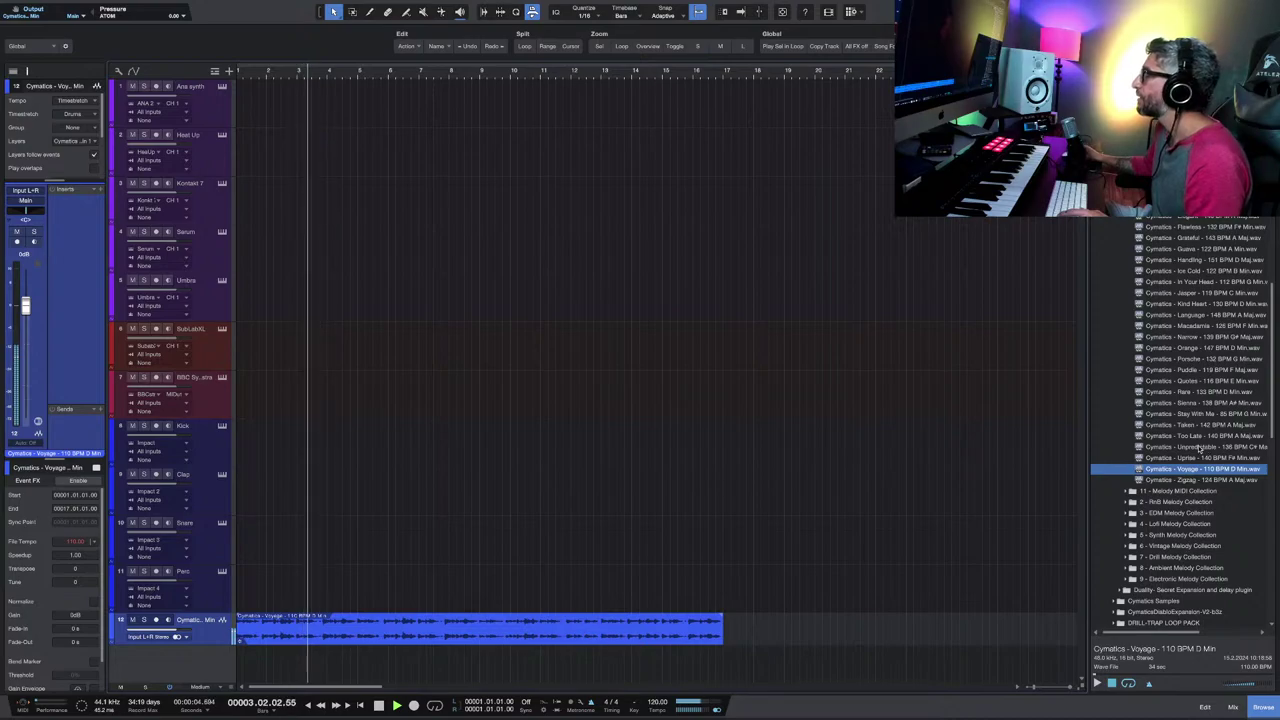
{"action": "key", "text": "space"}
Step: Collapse the 10 - Guitar Melody Collection folder and its parent Duality Melodies folder
{"action": "scroll", "coordinate": [1106, 336], "scroll_direction": "up", "scroll_amount": 4}
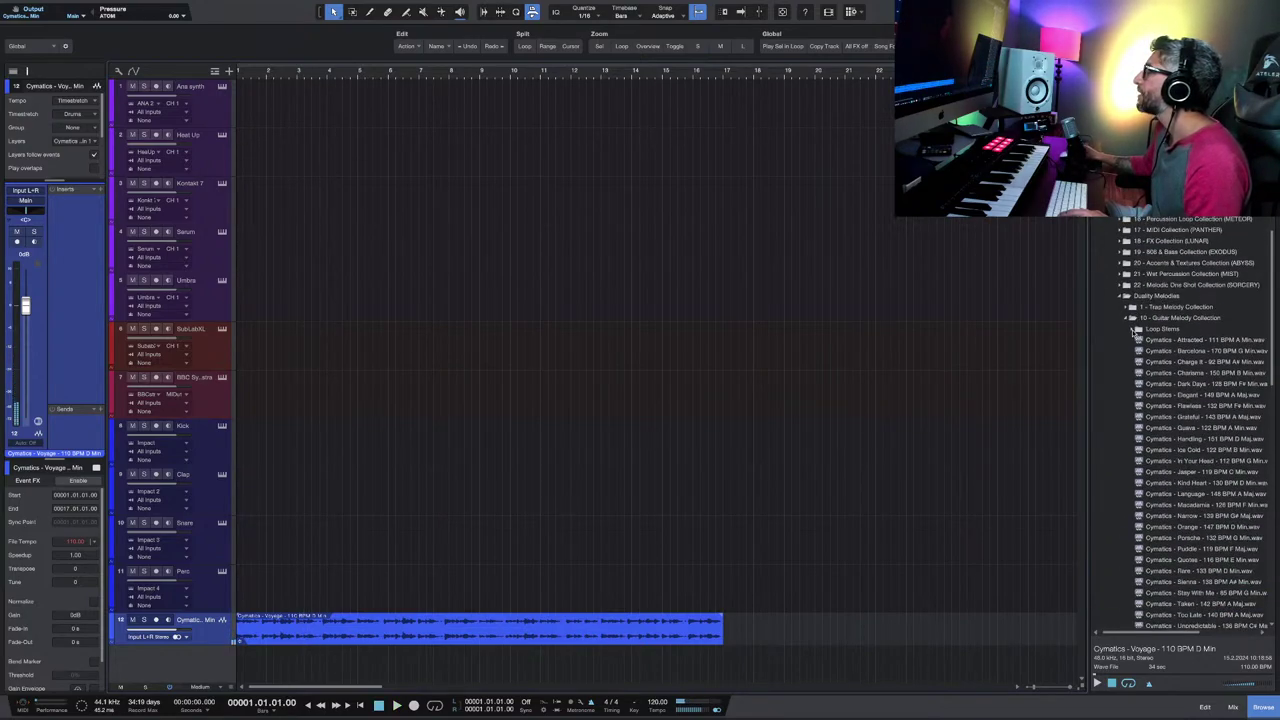
{"action": "left_click", "coordinate": [1134, 331]}
{"action": "left_click", "coordinate": [1126, 318]}
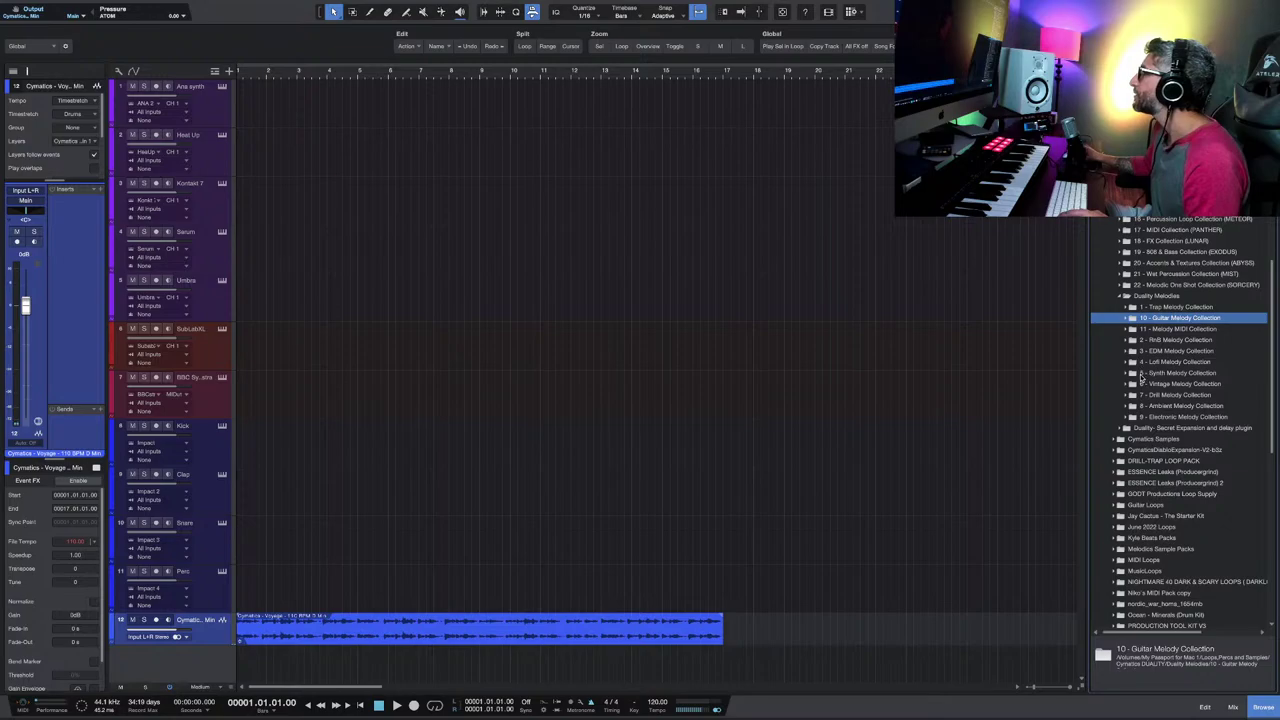
{"action": "left_click", "coordinate": [1123, 297]}
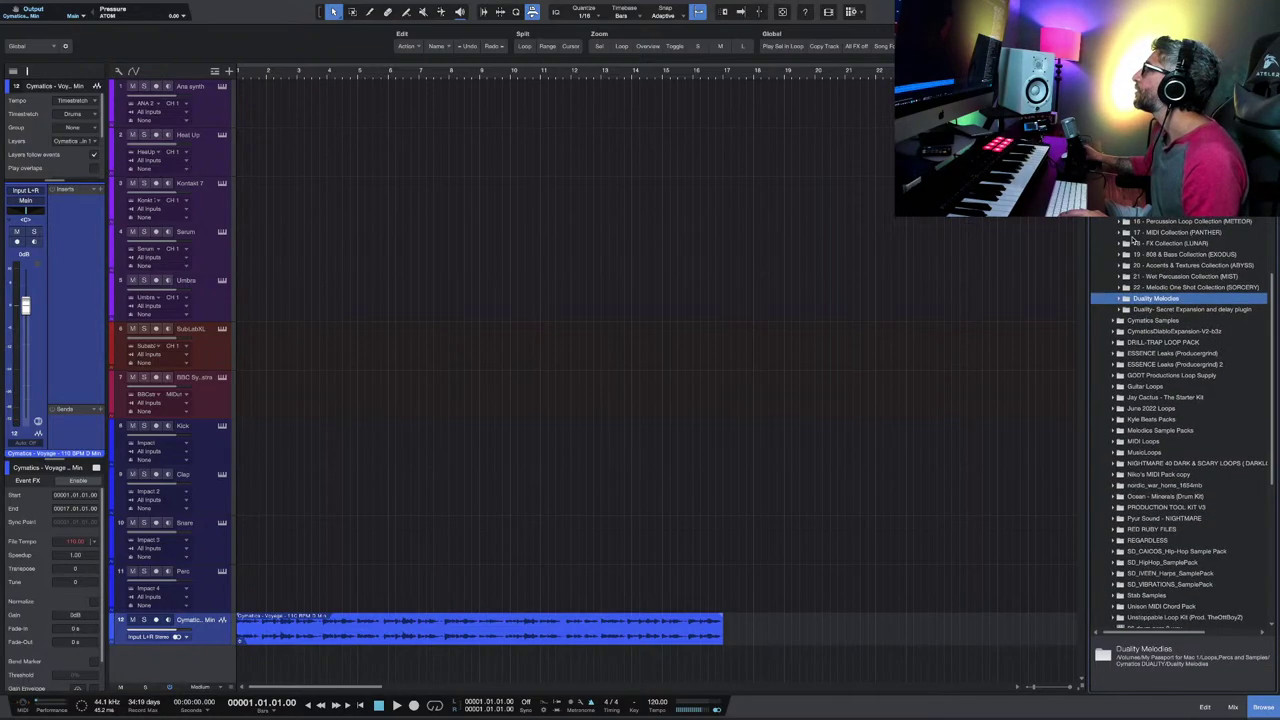
Step: Open the 13 - Vocal Collection (POLARITY) folder in the Cymatics DUALITY samples
{"action": "key", "text": "Up"}
{"action": "key", "text": "Up"}
{"action": "key", "text": "Up"}
{"action": "key", "text": "Up"}
{"action": "key", "text": "Up"}
{"action": "key", "text": "Up"}
{"action": "key", "text": "Up"}
{"action": "key", "text": "Up"}
{"action": "key", "text": "Up"}
{"action": "key", "text": "Up"}
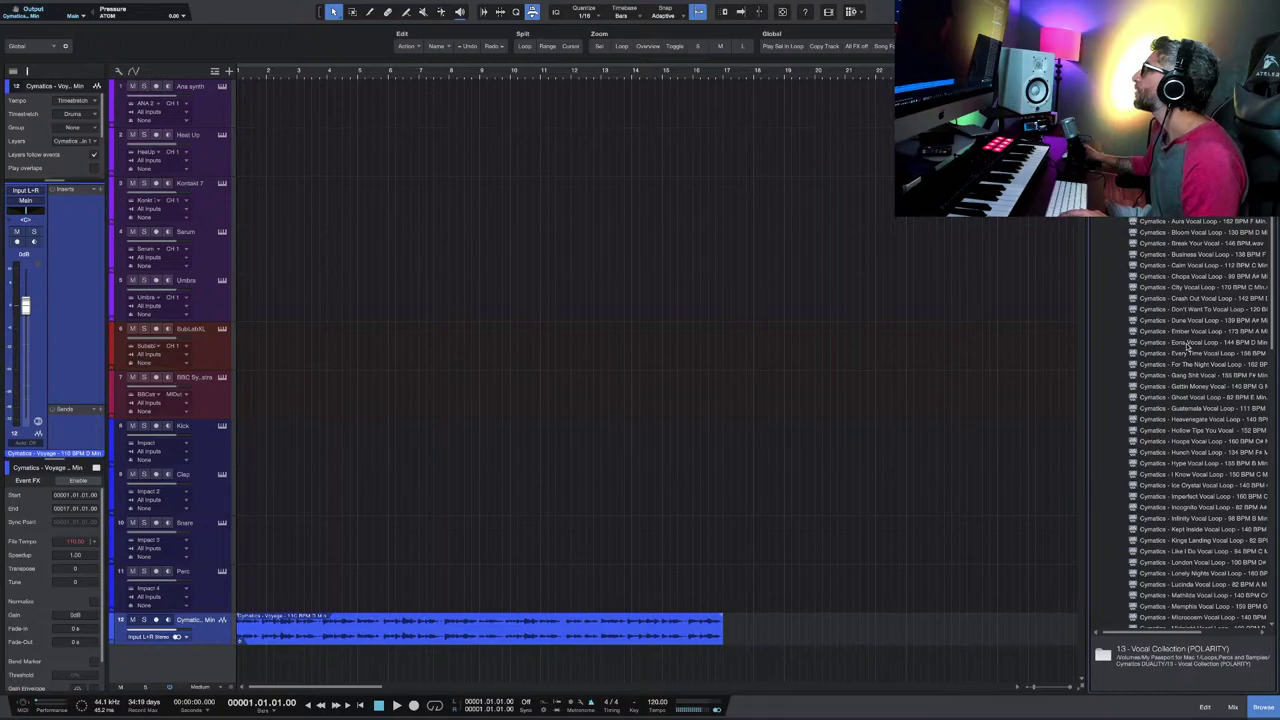
{"action": "scroll", "coordinate": [1187, 345], "scroll_direction": "right", "scroll_amount": 3}
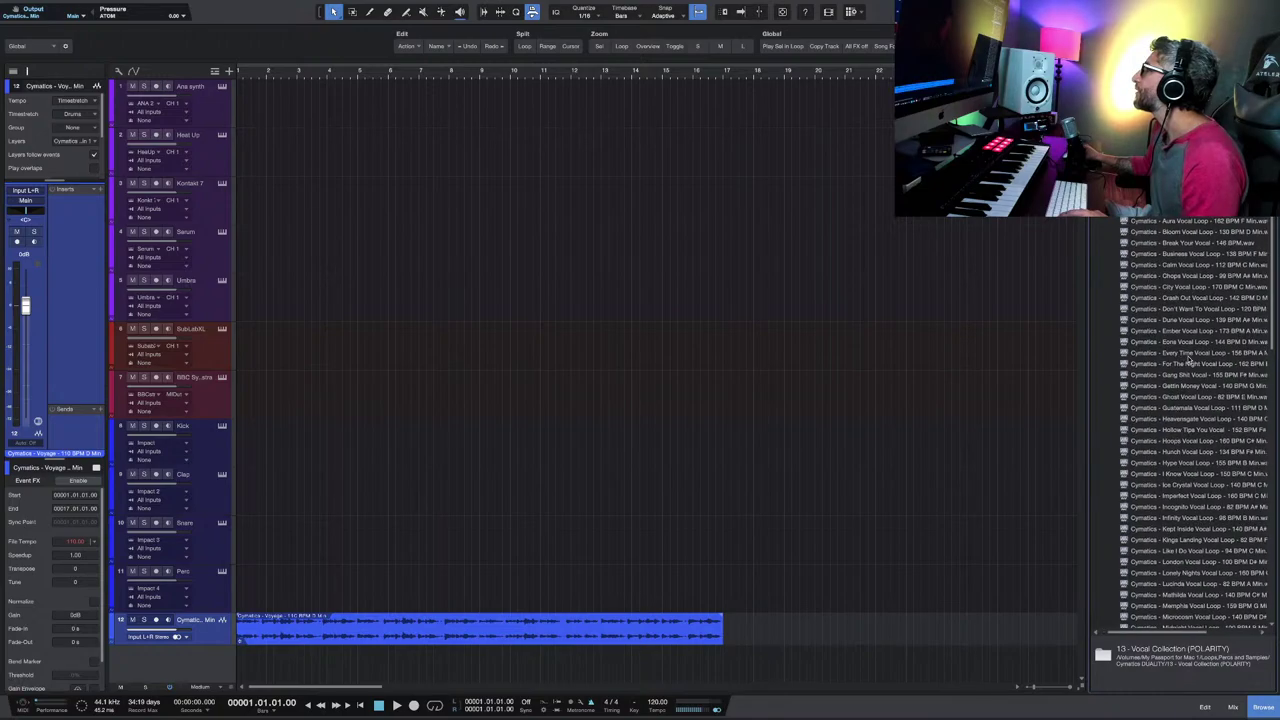
Step: Place Cymatics - Eons Vocal Loop - 144 BPM D Min.wav at bar 1 on a new track below Voyage, and duplicate it at bar 9
{"action": "left_click", "coordinate": [1172, 234]}
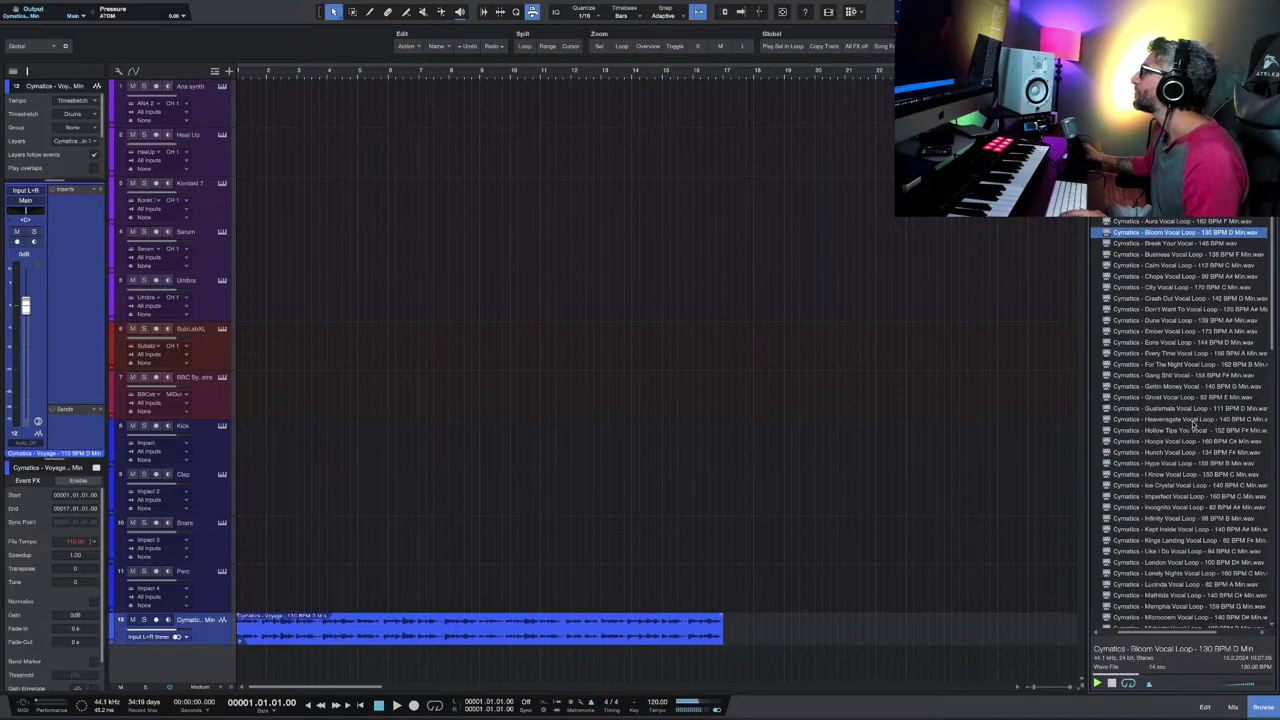
{"action": "left_click", "coordinate": [1183, 343]}
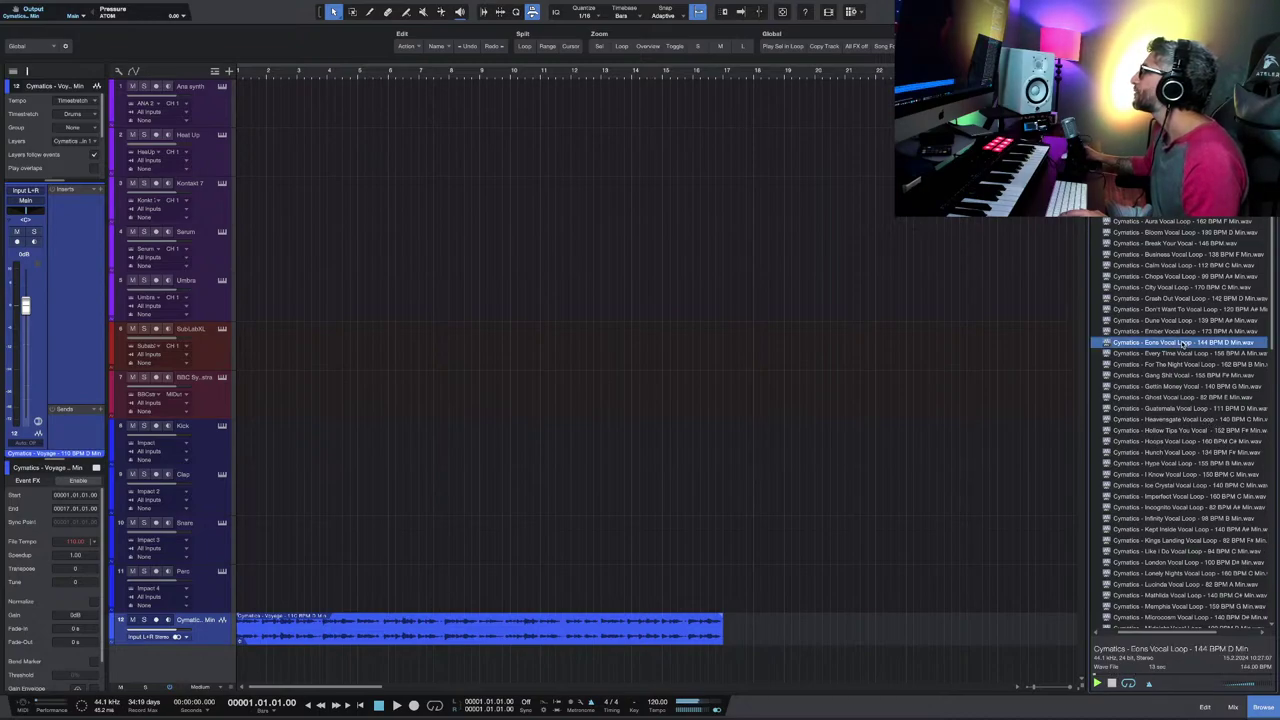
{"action": "scroll", "coordinate": [1168, 430], "scroll_direction": "down", "scroll_amount": 2}
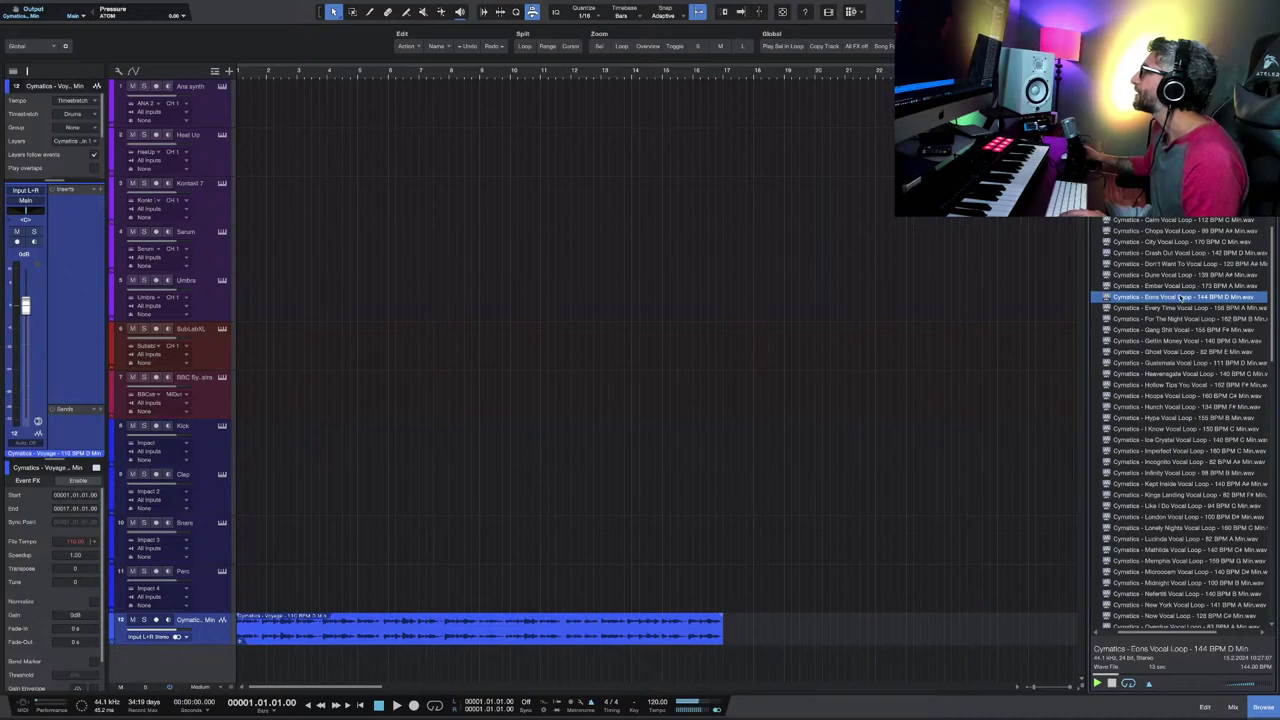
{"action": "left_click_drag", "start_coordinate": [1183, 298], "coordinate": [238, 655]}
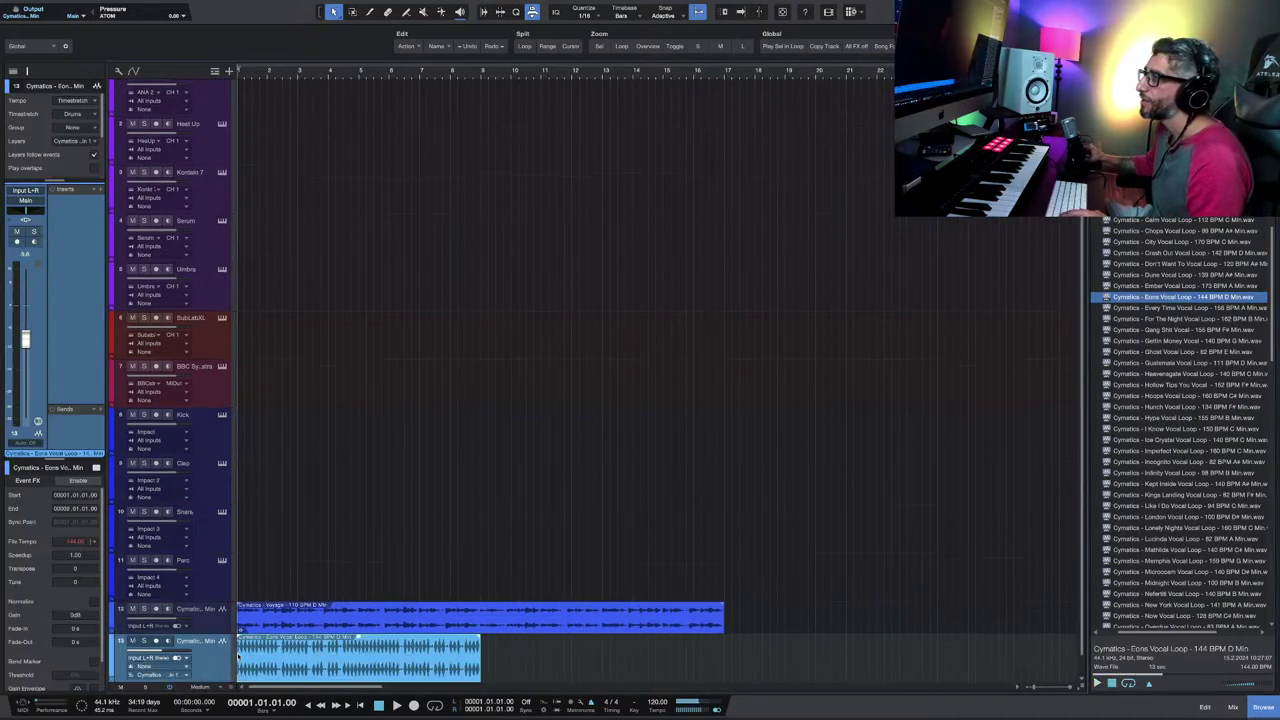
{"action": "key", "text": "d"}
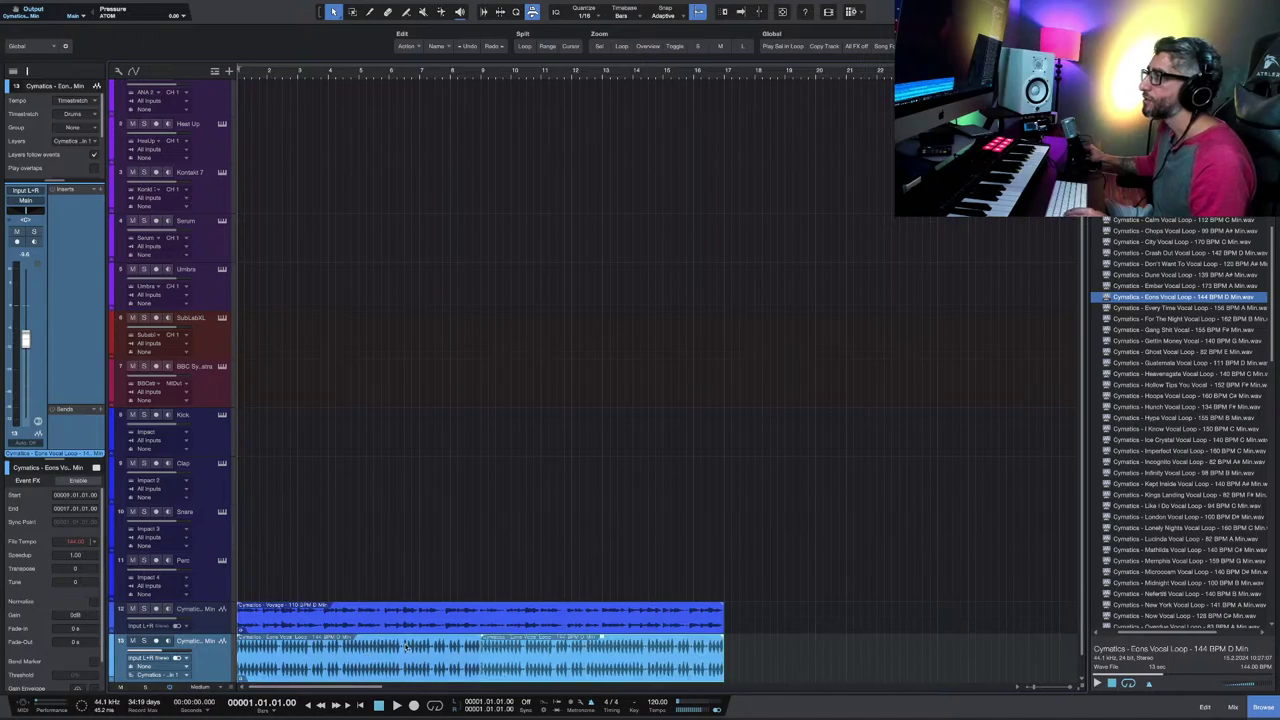
Step: Play both loops together and lower the Eons vocal track's volume to about -21.8 dB
{"action": "key", "text": "space"}
{"action": "key", "text": "w"}
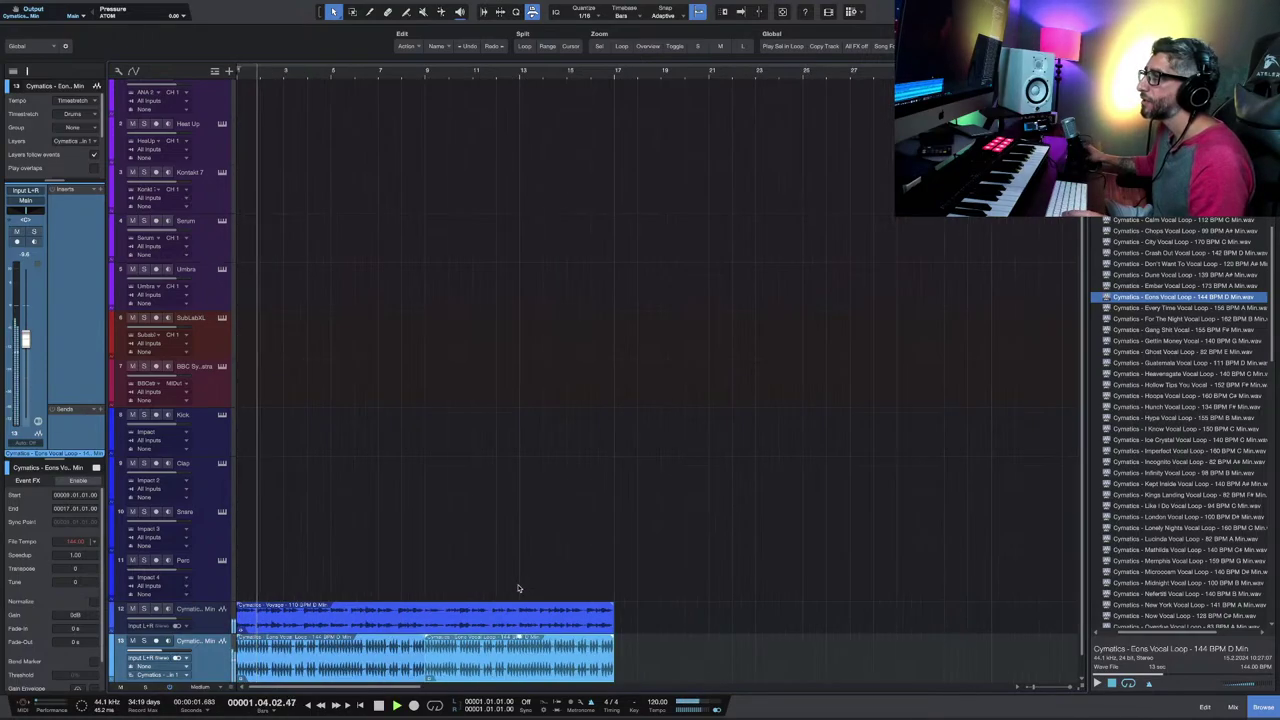
{"action": "key", "text": "shift+w"}
{"action": "key", "text": "shift+e"}
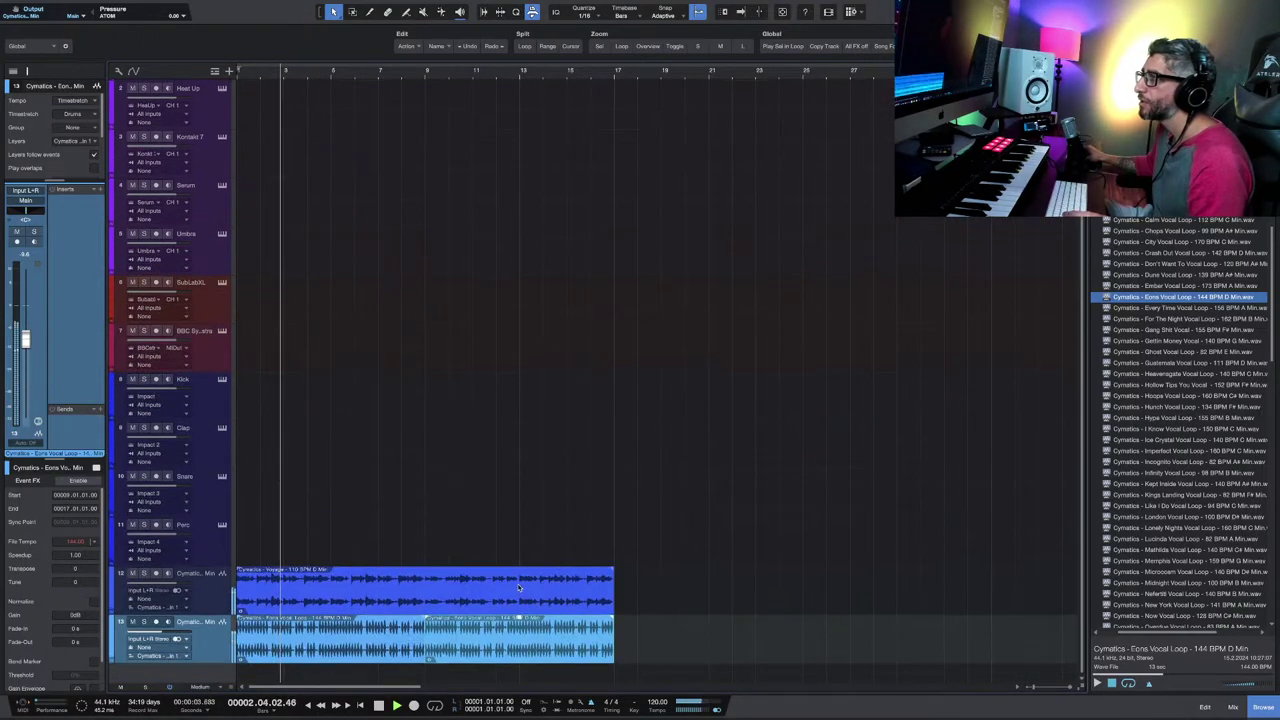
{"action": "key", "text": "w"}
{"action": "key", "text": "shift+w"}
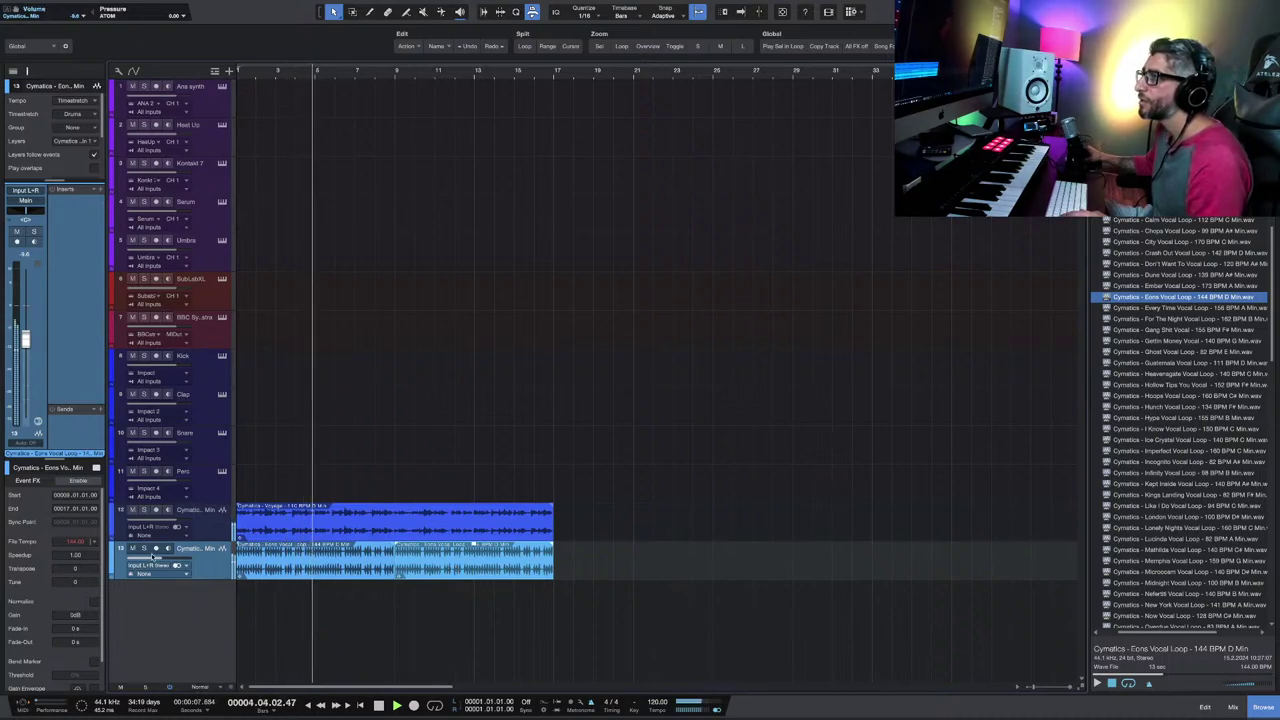
{"action": "left_click_drag", "start_coordinate": [176, 559], "coordinate": [149, 564]}
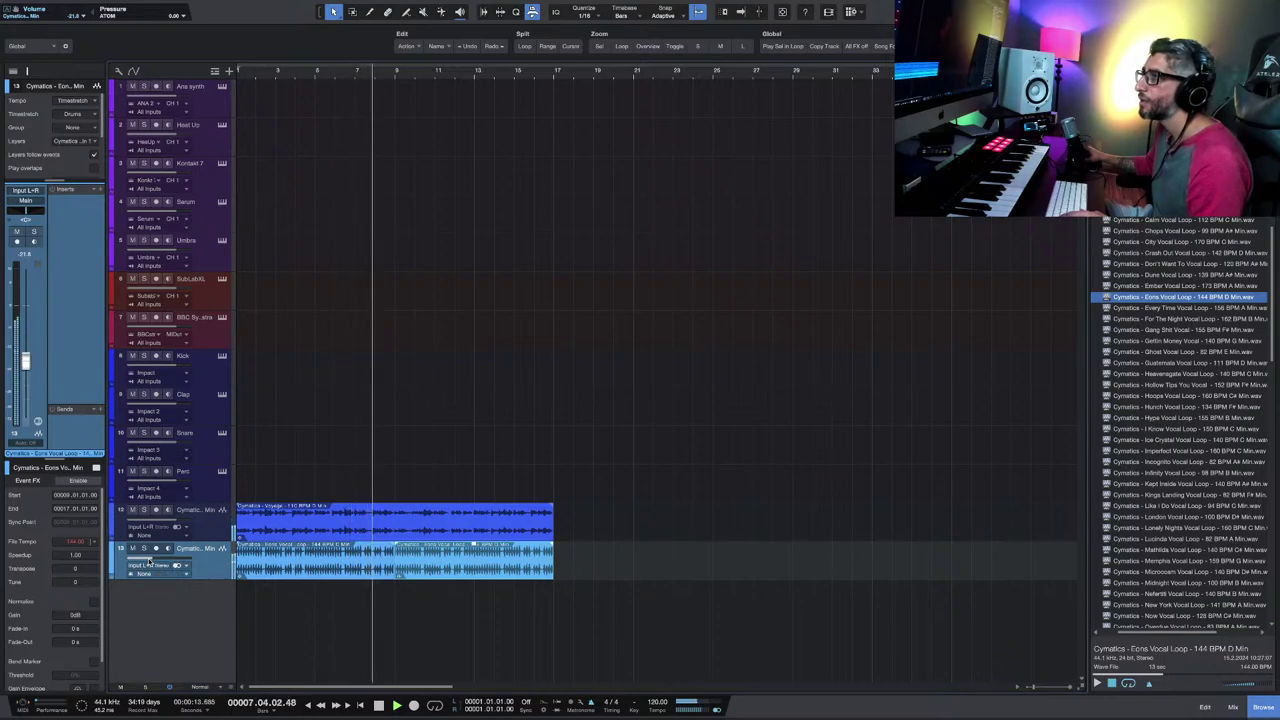
{"action": "key", "text": "space"}
Step: Add a Pro EQ to the Eons track with the low cut at about 281 Hz and the high cut at about 10.12 kHz
{"action": "double_click", "coordinate": [75, 298]}
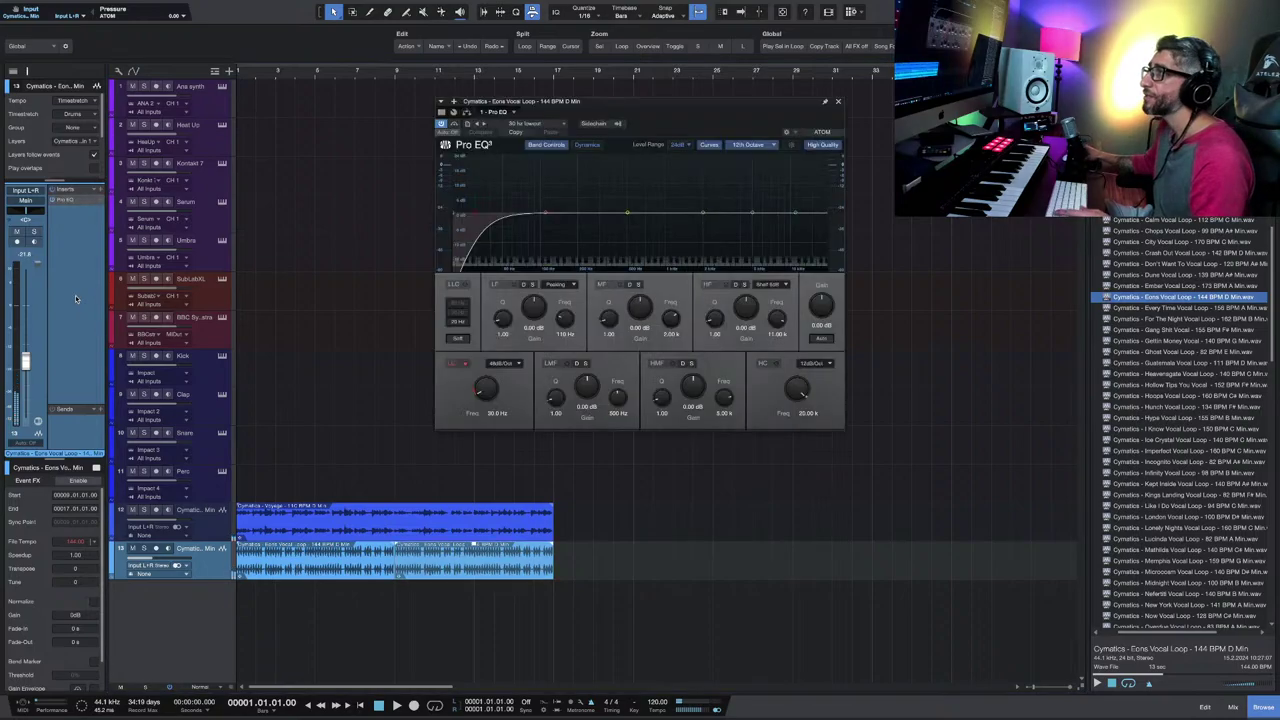
{"action": "key", "text": "space"}
{"action": "left_click_drag", "start_coordinate": [820, 217], "coordinate": [766, 217]}
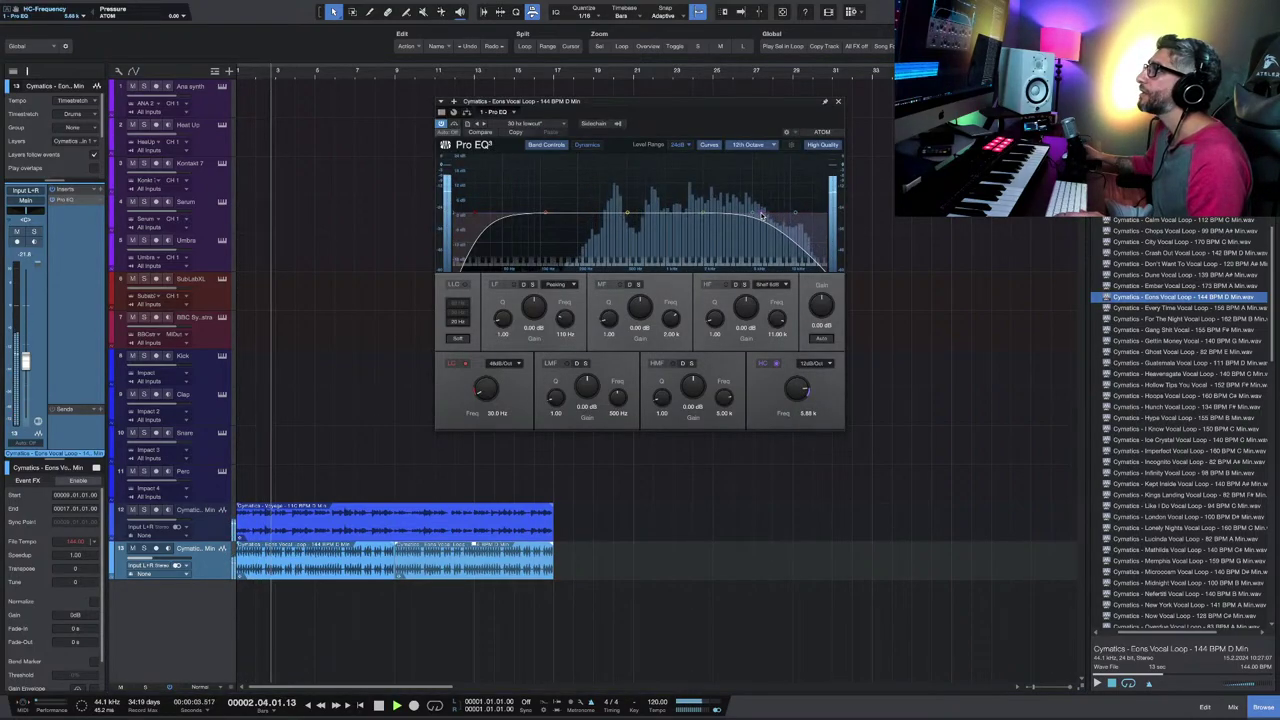
{"action": "left_click_drag", "start_coordinate": [473, 214], "coordinate": [593, 214]}
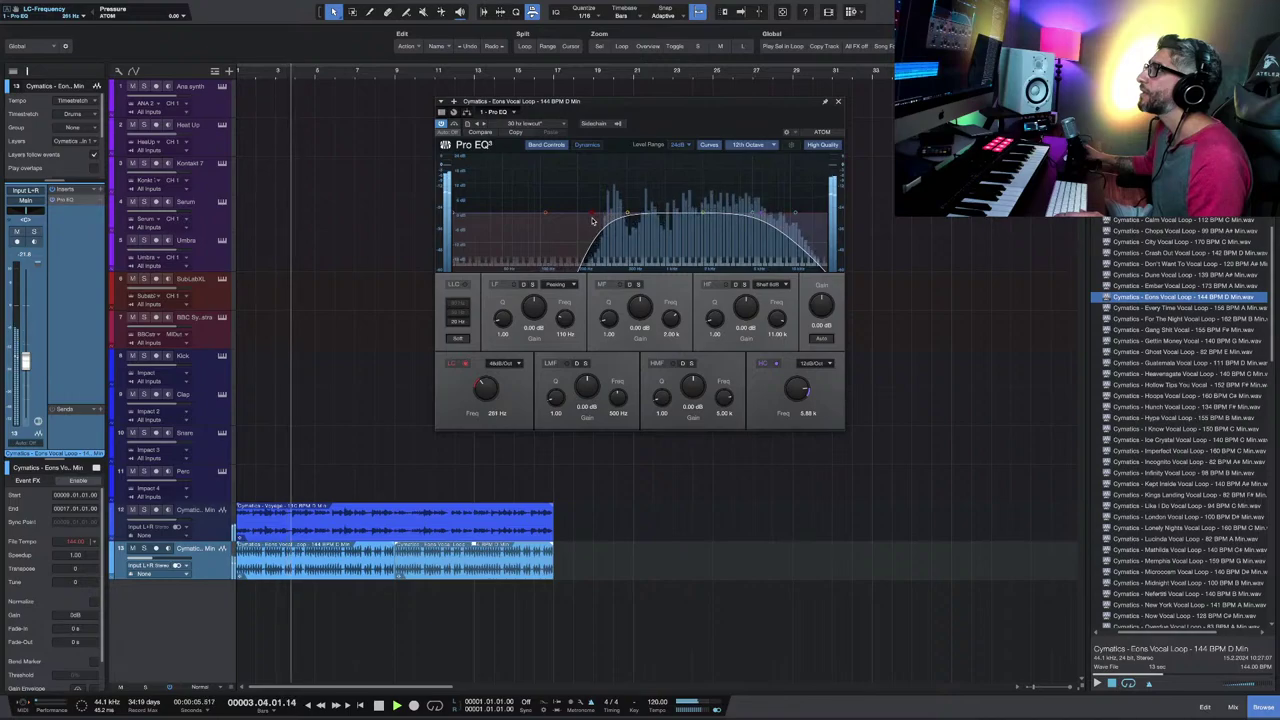
{"action": "left_click_drag", "start_coordinate": [747, 210], "coordinate": [793, 216]}
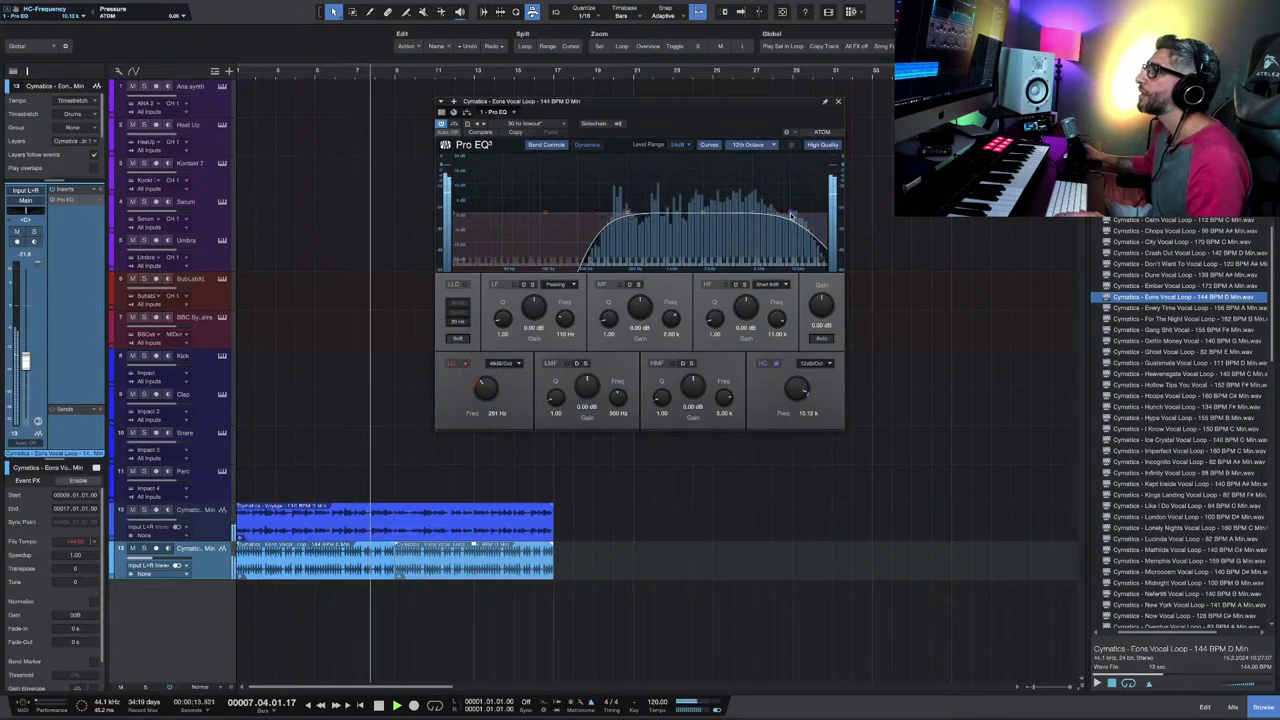
{"action": "left_click", "coordinate": [838, 101]}
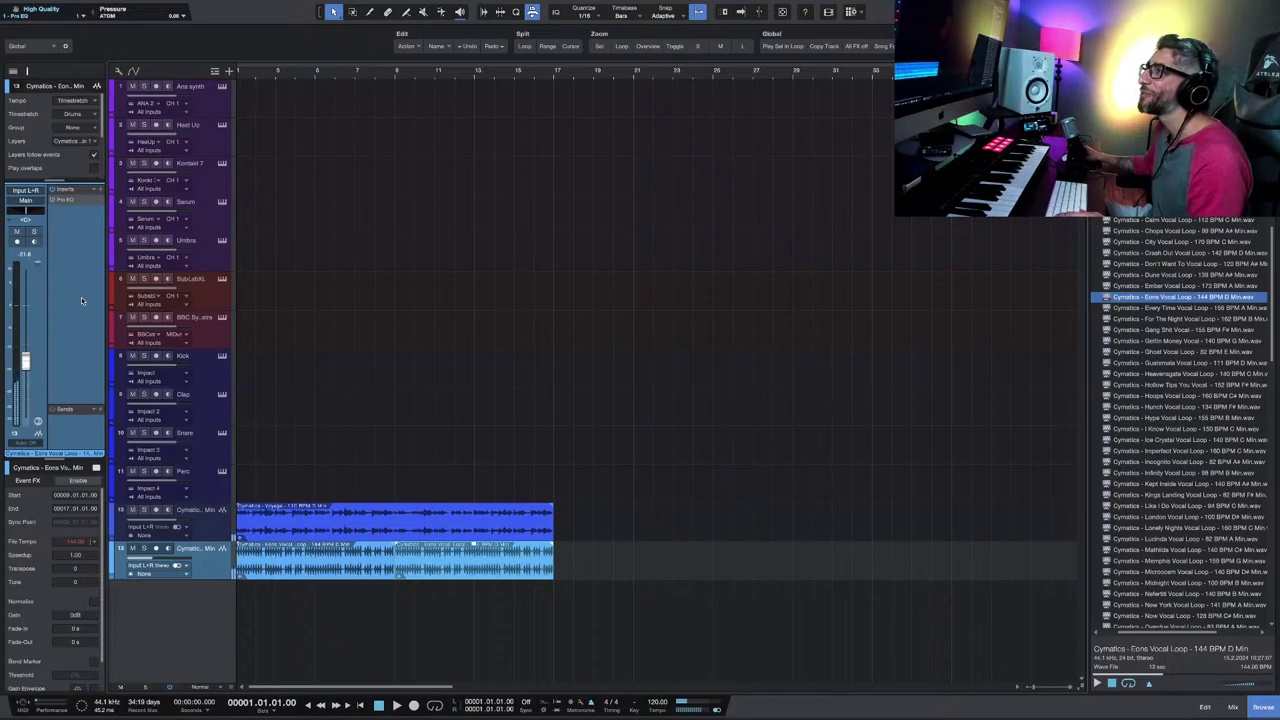
Step: Insert Cymatics Illusion from the favorite effects on the Eons track and play it back with the [SEQ] Flourish preset
{"action": "left_click", "coordinate": [101, 190]}
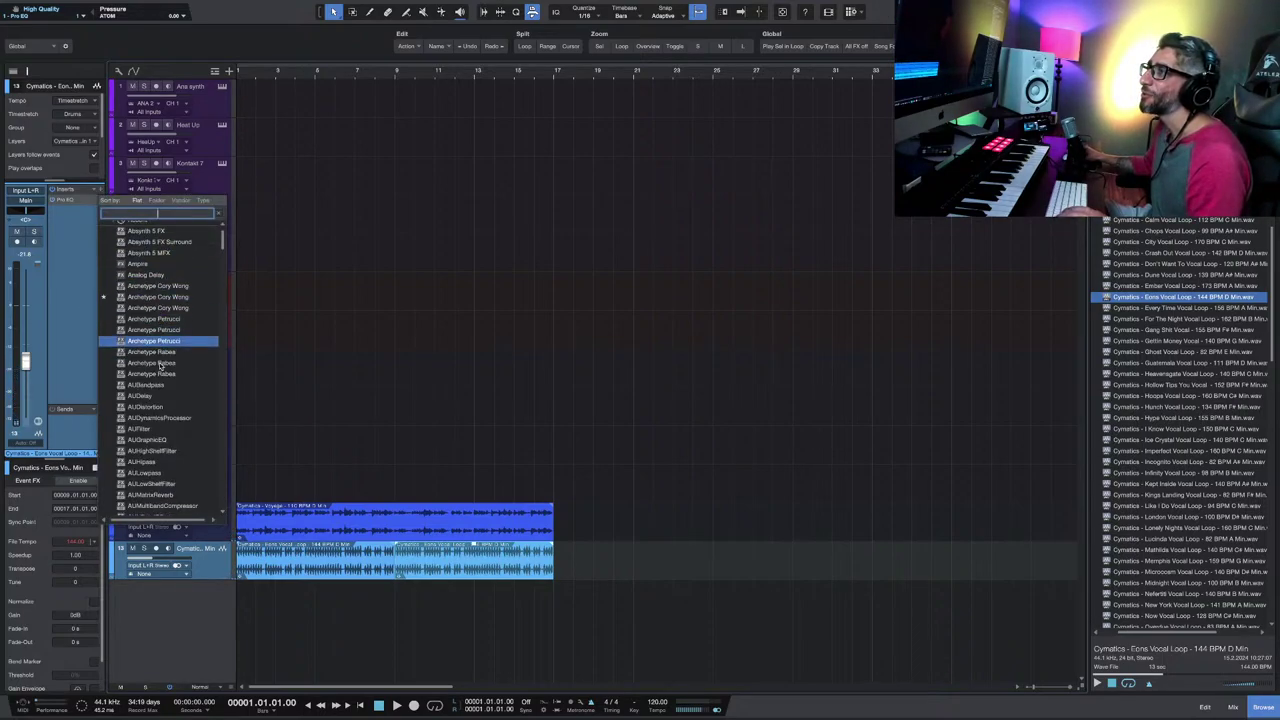
{"action": "left_click", "coordinate": [138, 226]}
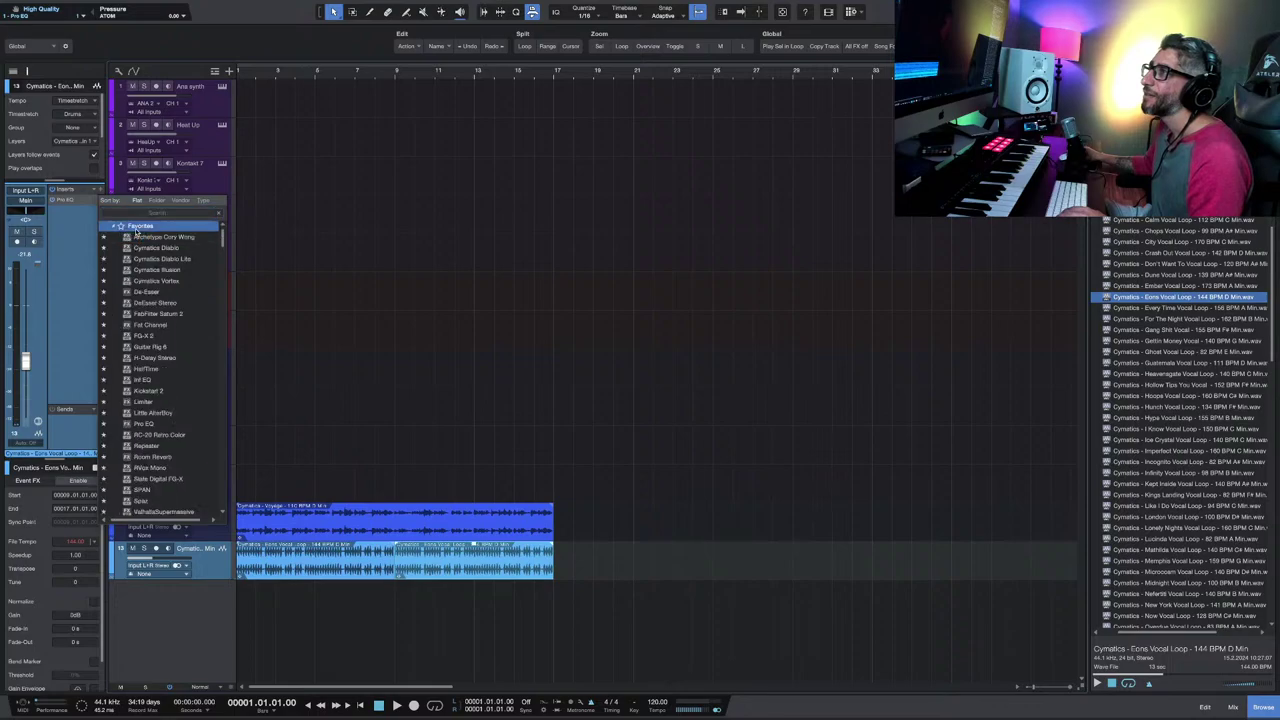
{"action": "left_click", "coordinate": [167, 278]}
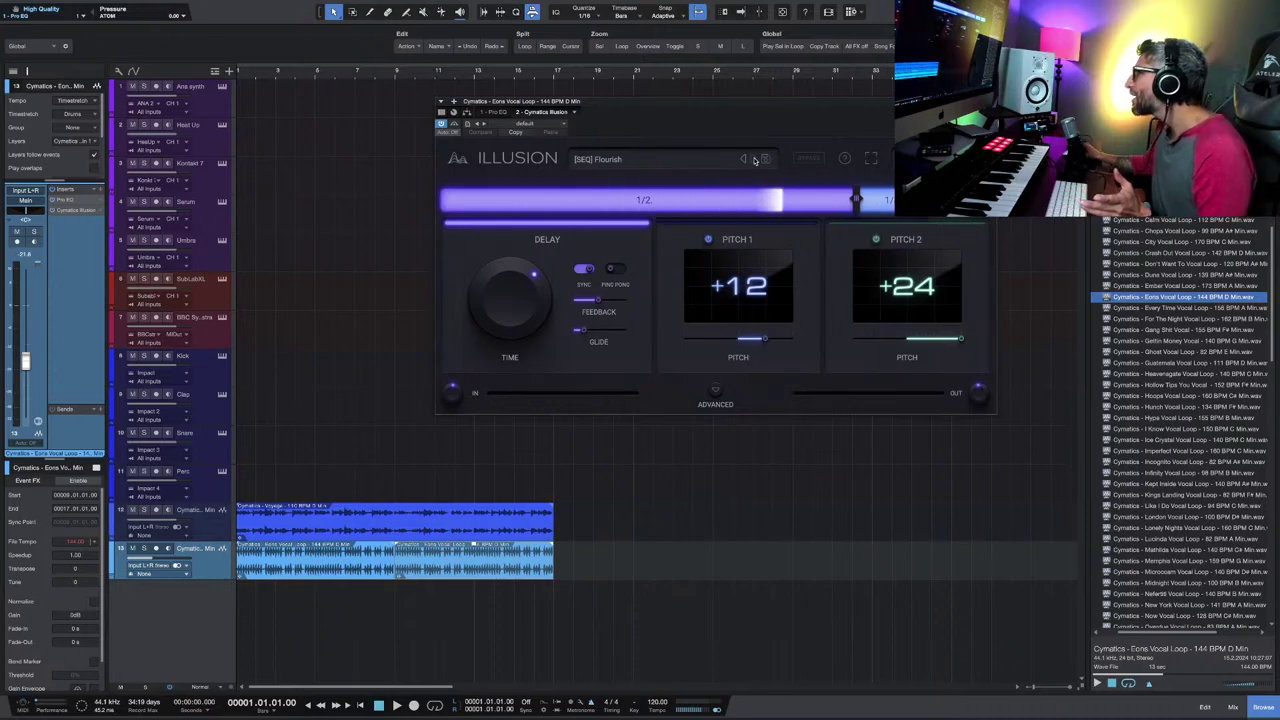
{"action": "key", "text": "space"}
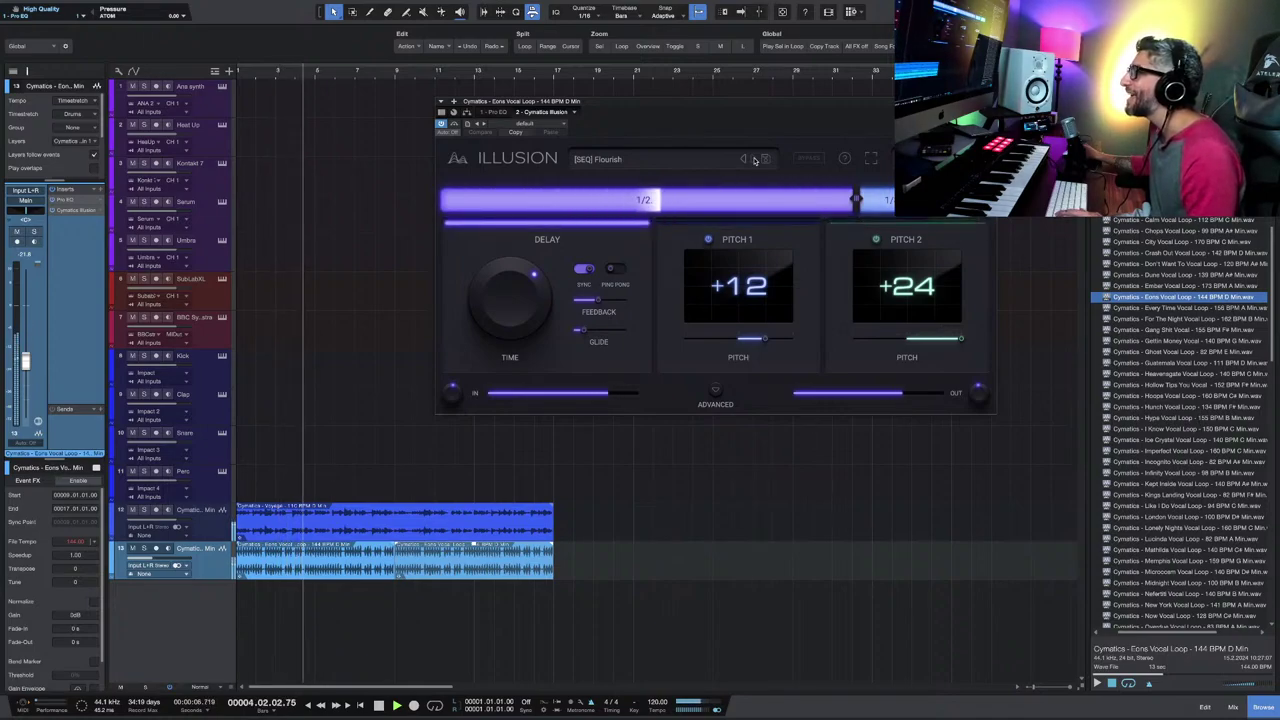
{"action": "key", "text": "space"}
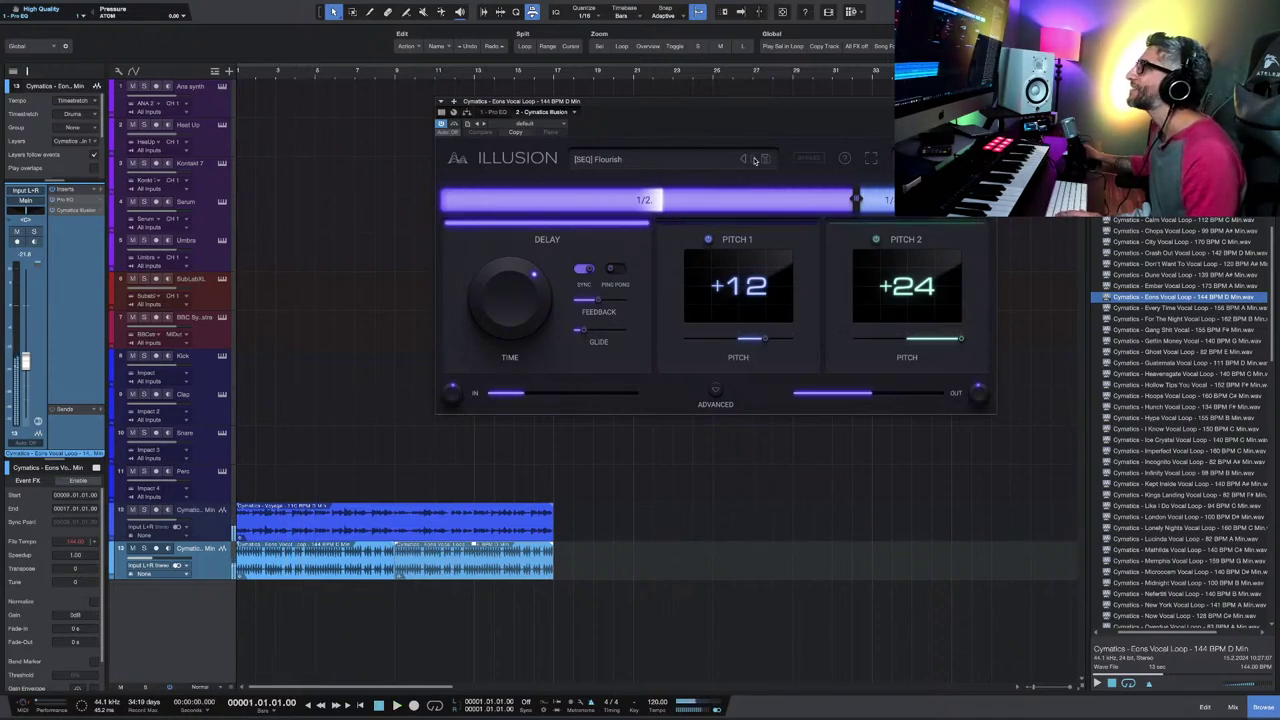
Step: Audition Illusion's [SEQ] Fourth Parallel, [SEQ] Low Fidelity and [DELAY] Dub Echo presets during playback
{"action": "left_click", "coordinate": [755, 160]}
{"action": "key", "text": "space"}
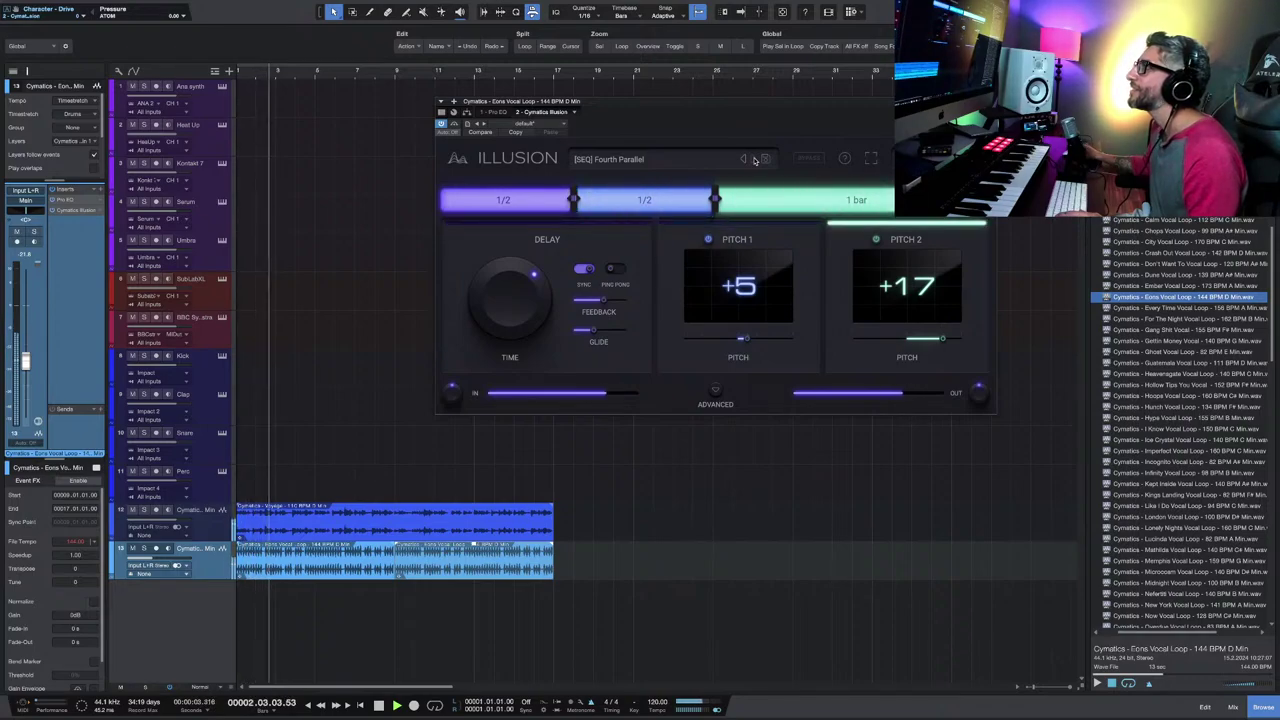
{"action": "left_click", "coordinate": [755, 160]}
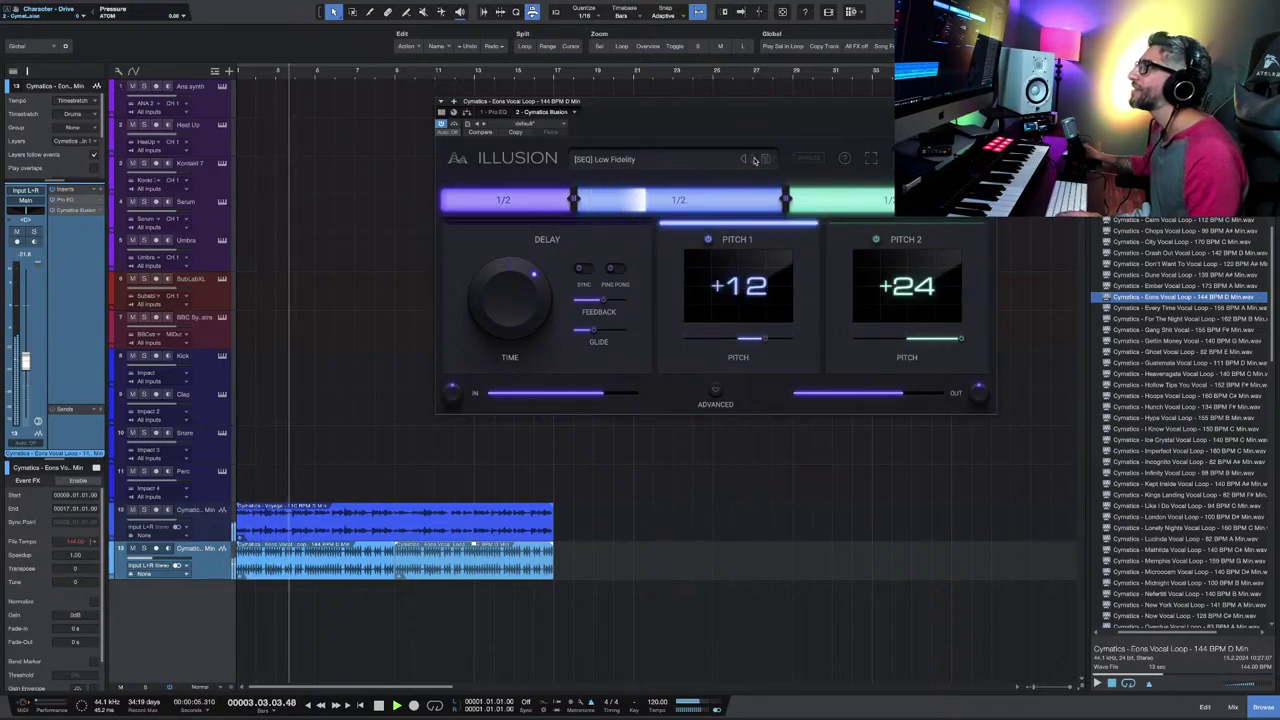
{"action": "left_click", "coordinate": [640, 159]}
{"action": "mouse_move", "coordinate": [610, 187]}
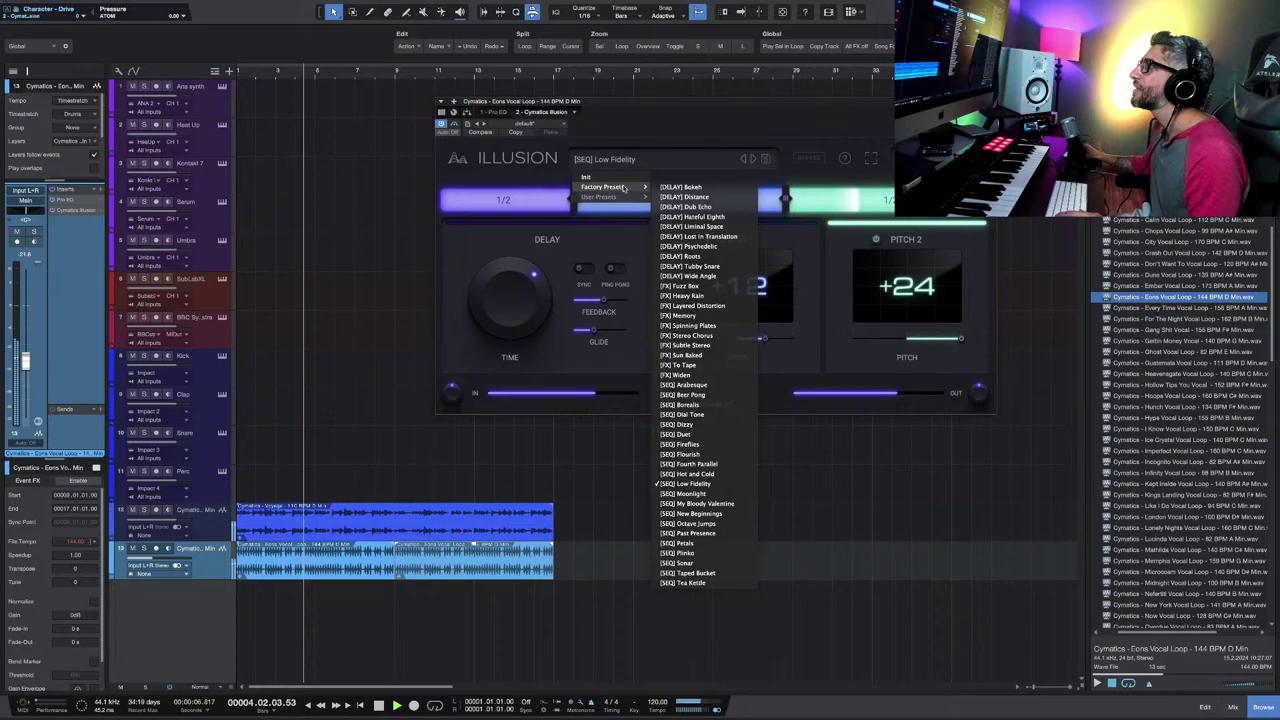
{"action": "left_click", "coordinate": [711, 207]}
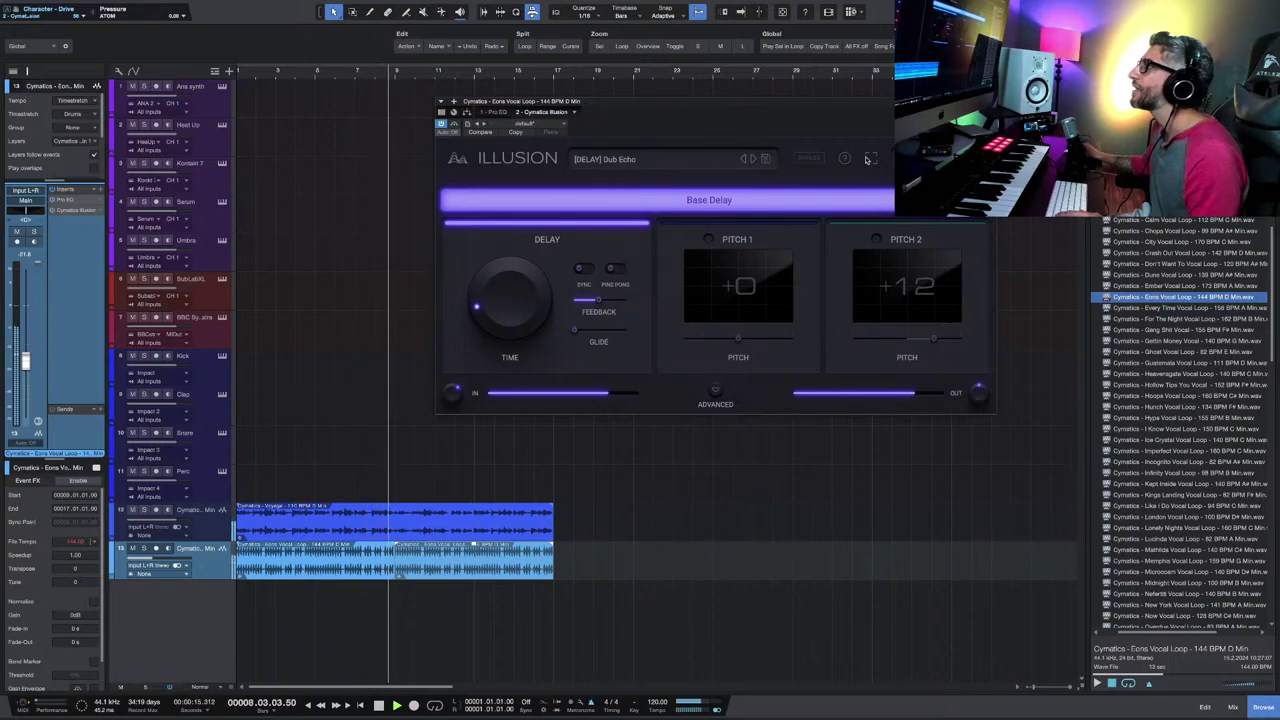
Step: Switch Illusion to the [DELAY] Hateful Eighth preset and solo the Eons and Voyage tracks together
{"action": "left_click", "coordinate": [34, 232]}
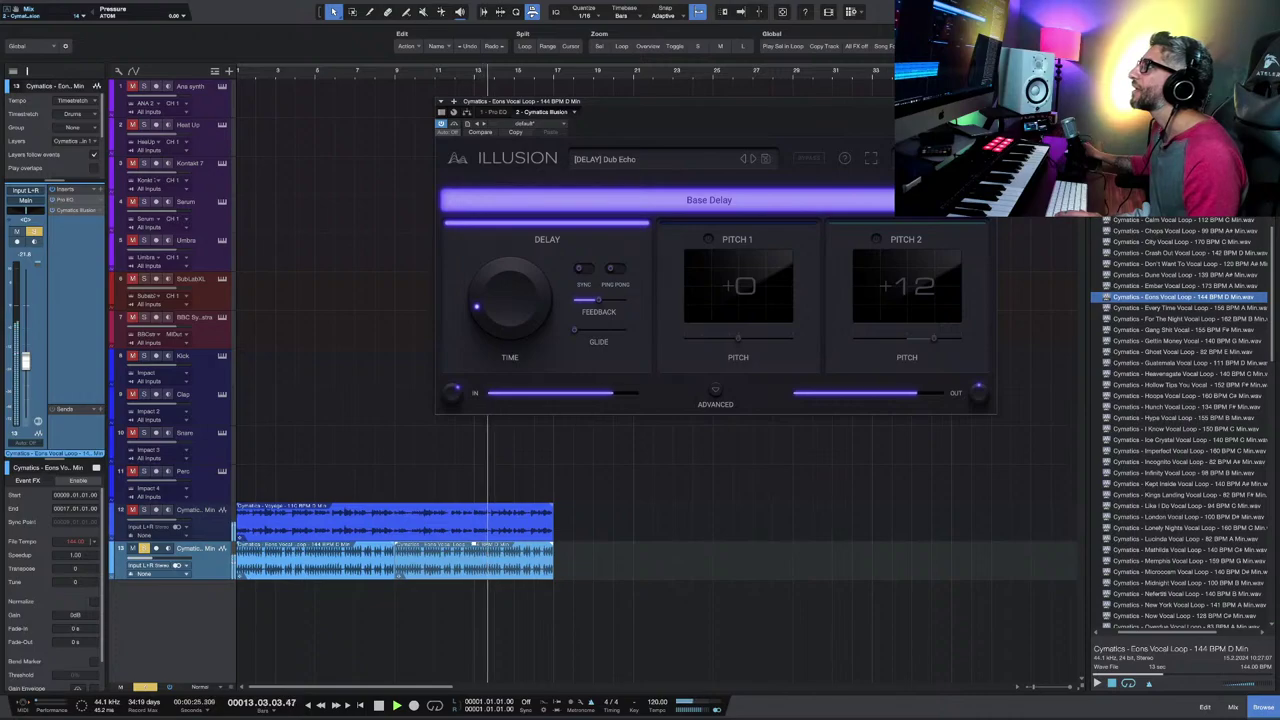
{"action": "left_click", "coordinate": [754, 160]}
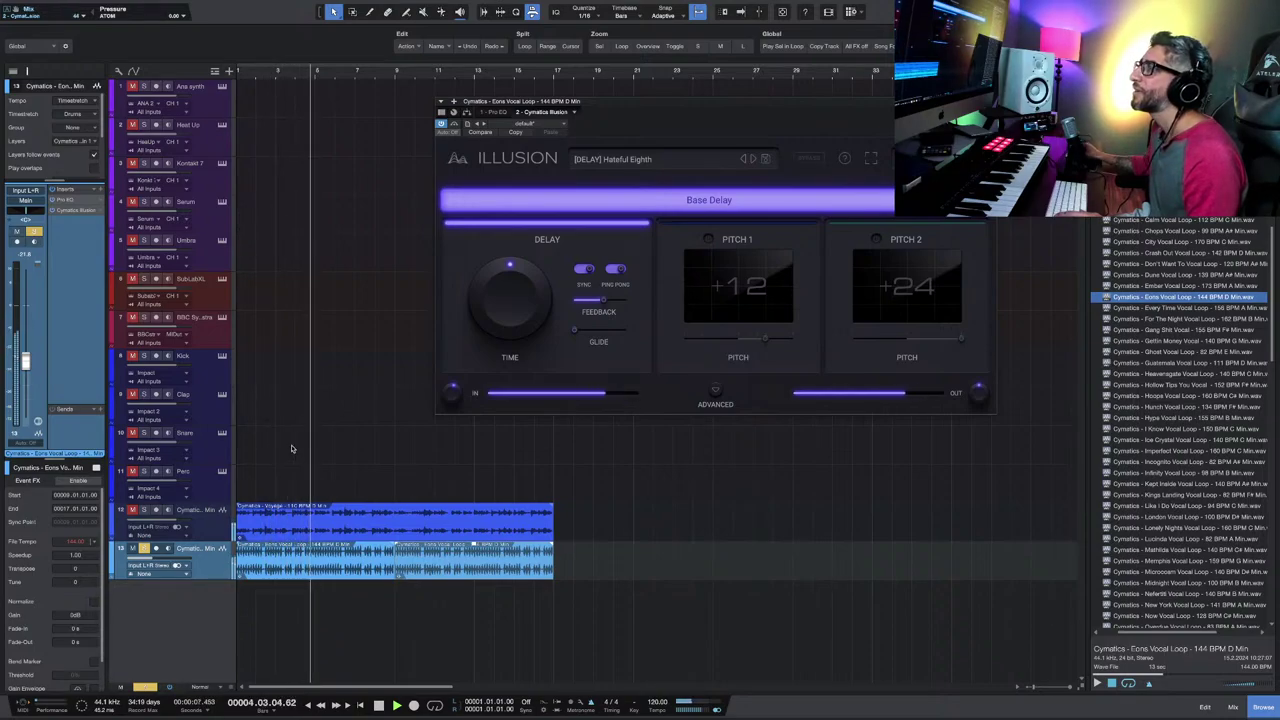
{"action": "left_click", "coordinate": [144, 509]}
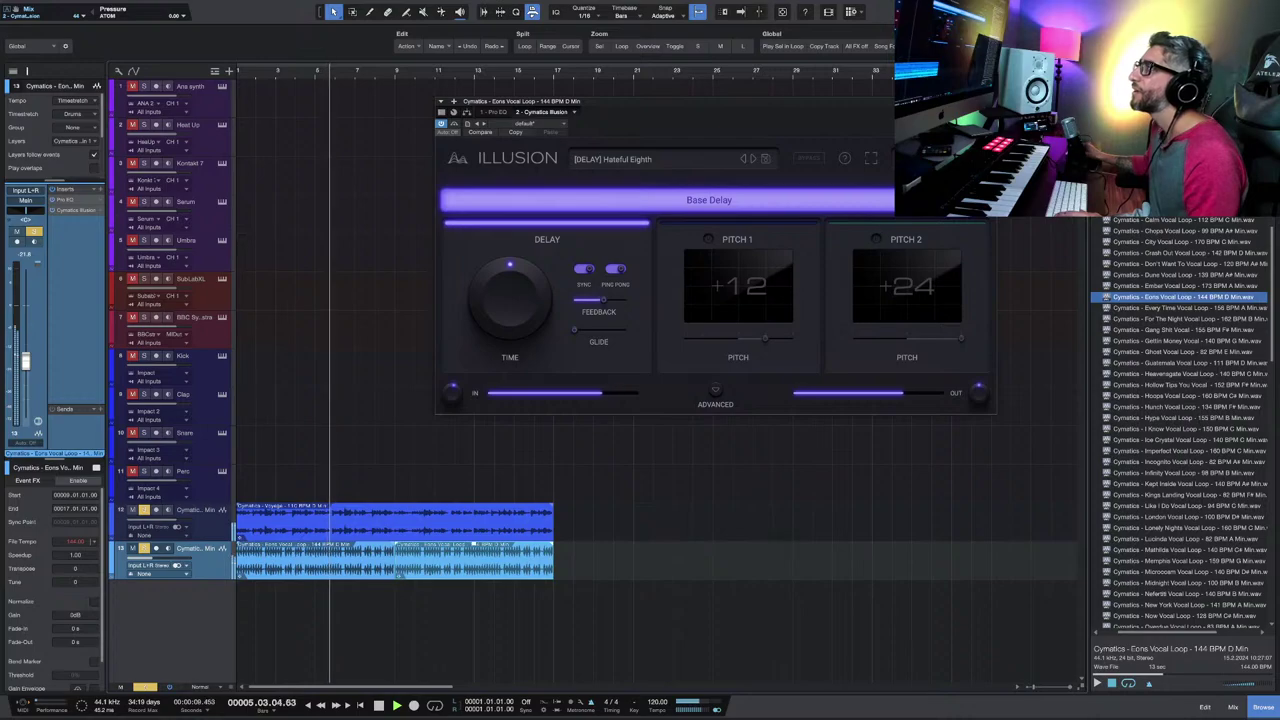
{"action": "key", "text": "Escape"}
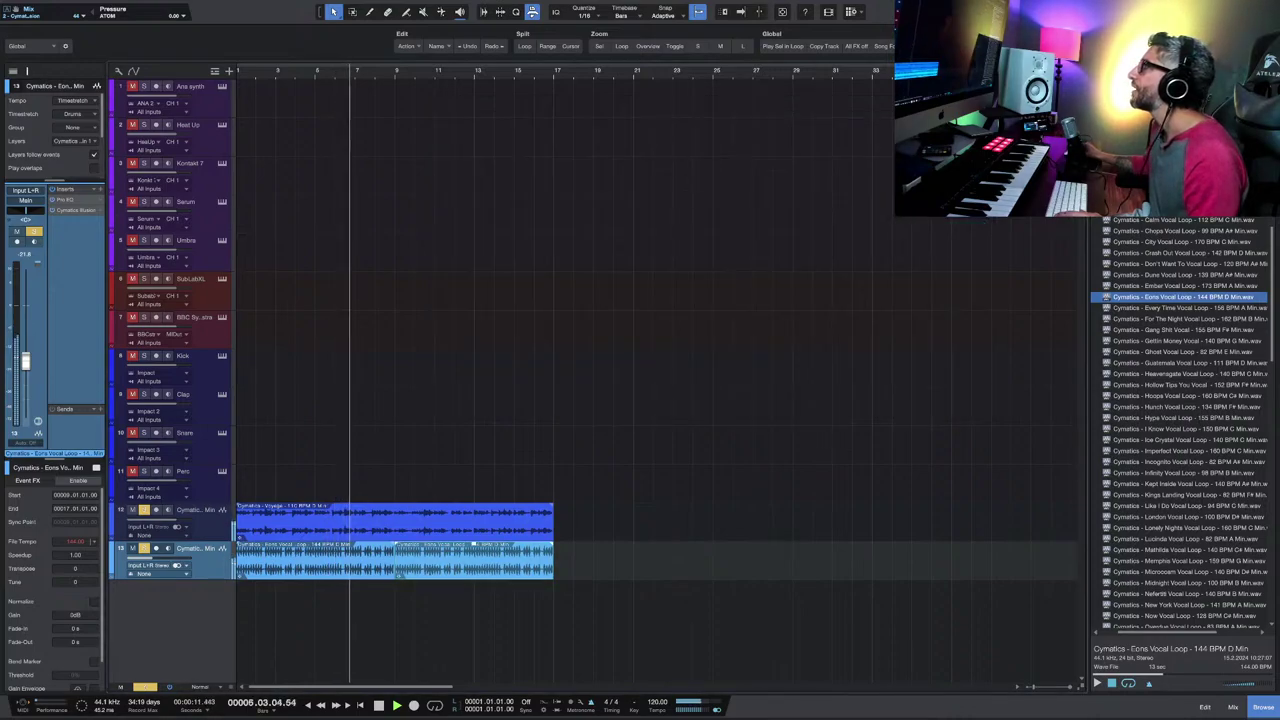
Step: Browse the Cymatics DUALITY sample folders and expand Duality Melodies during playback, and stop the song
{"action": "key", "text": "Left"}
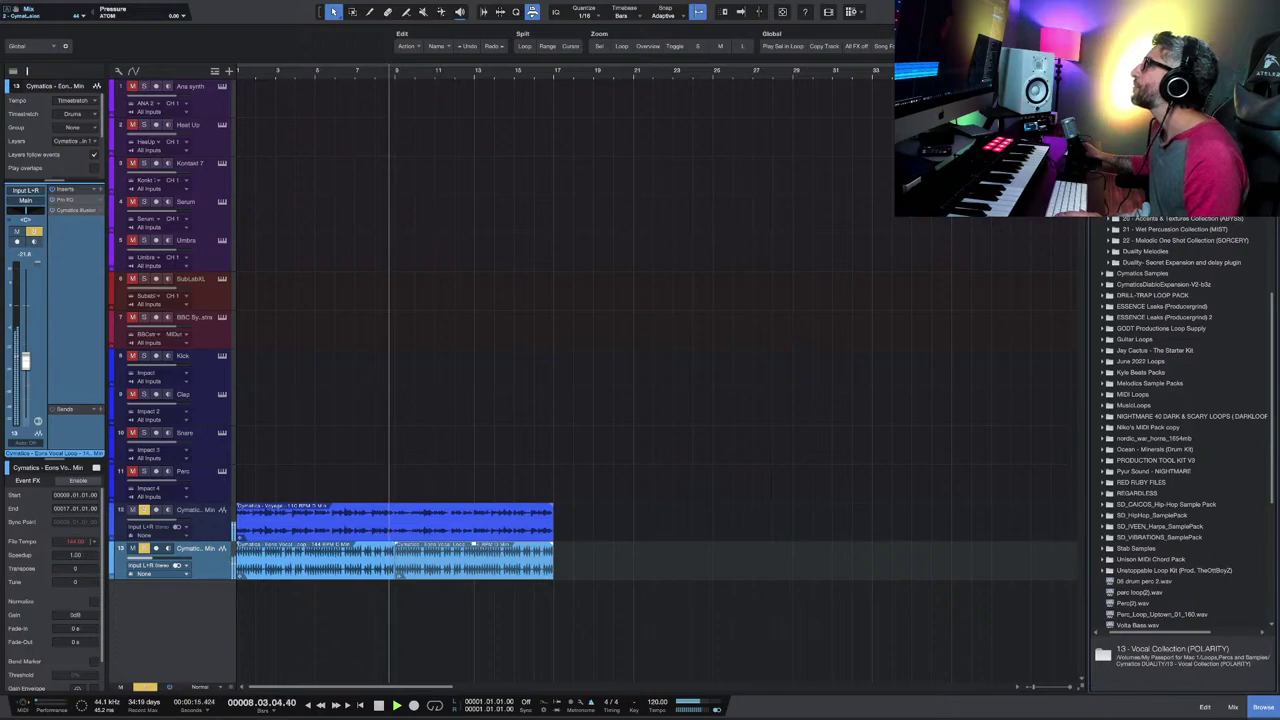
{"action": "scroll", "coordinate": [1134, 234], "scroll_direction": "down", "scroll_amount": 1}
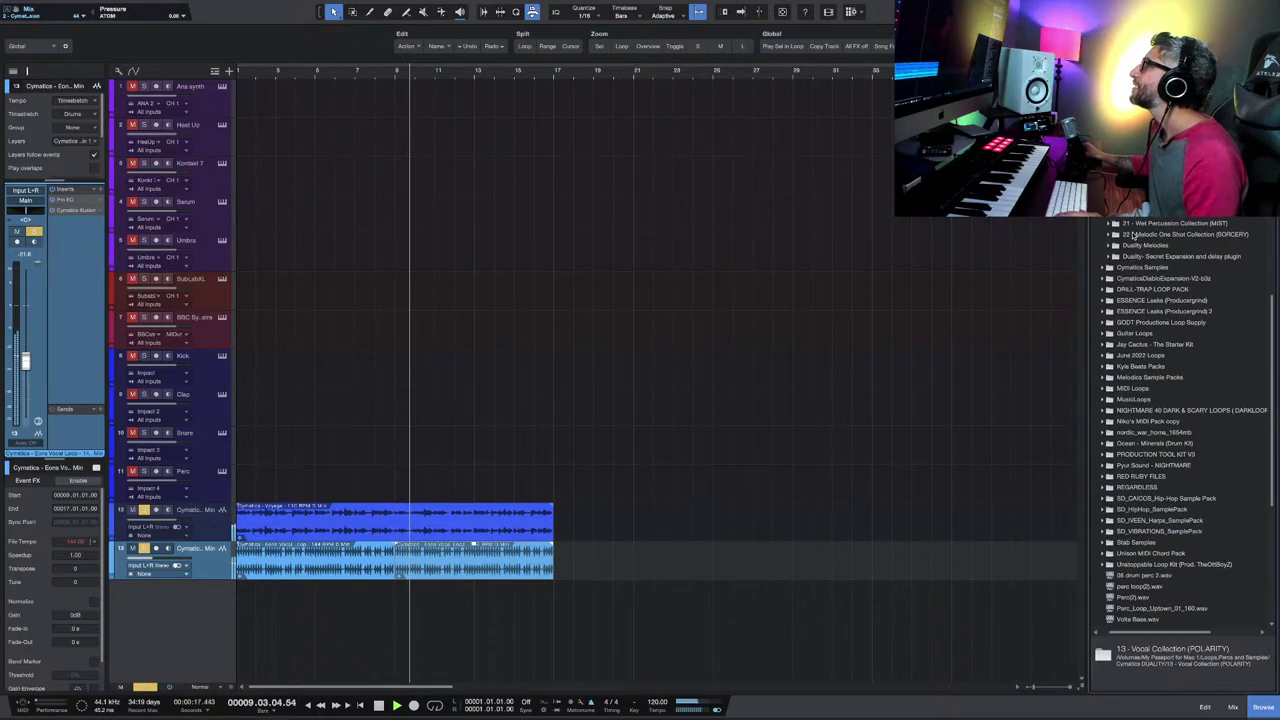
{"action": "scroll", "coordinate": [1134, 234], "scroll_direction": "up", "scroll_amount": 3}
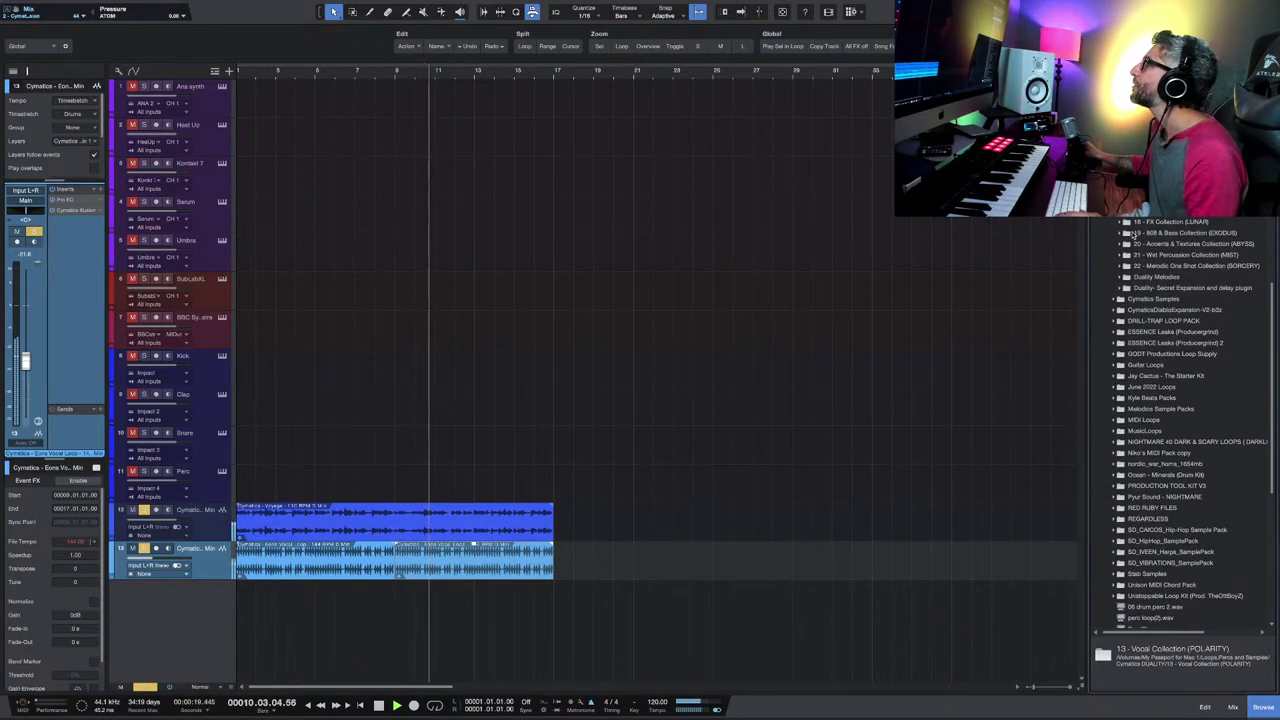
{"action": "scroll", "coordinate": [1134, 233], "scroll_direction": "right", "scroll_amount": 1}
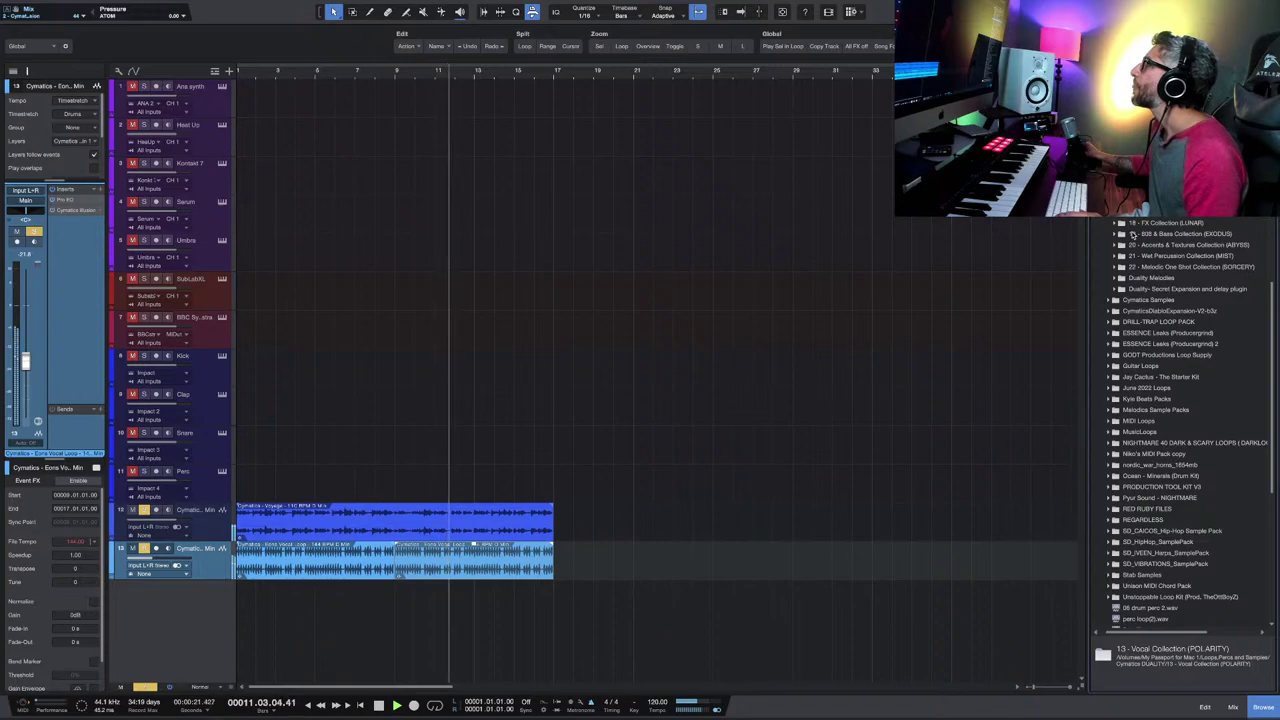
{"action": "scroll", "coordinate": [1134, 233], "scroll_direction": "down", "scroll_amount": 5}
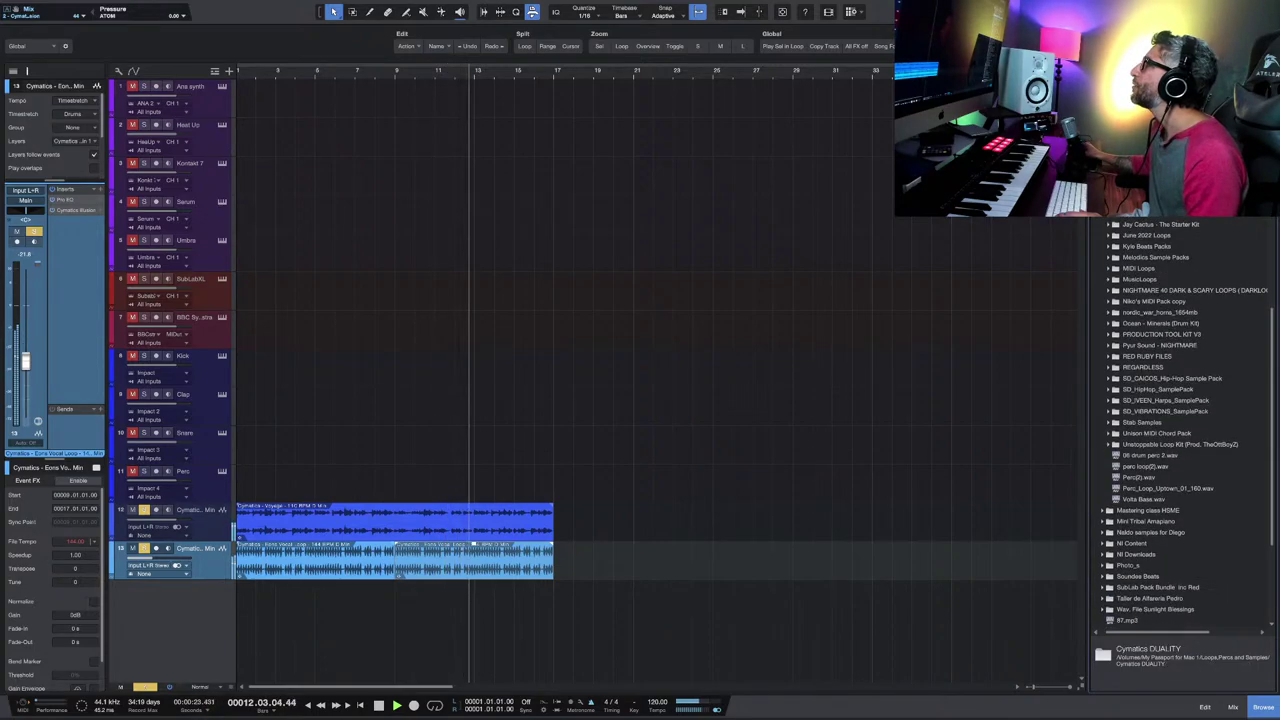
{"action": "scroll", "coordinate": [1134, 233], "scroll_direction": "up", "scroll_amount": 4}
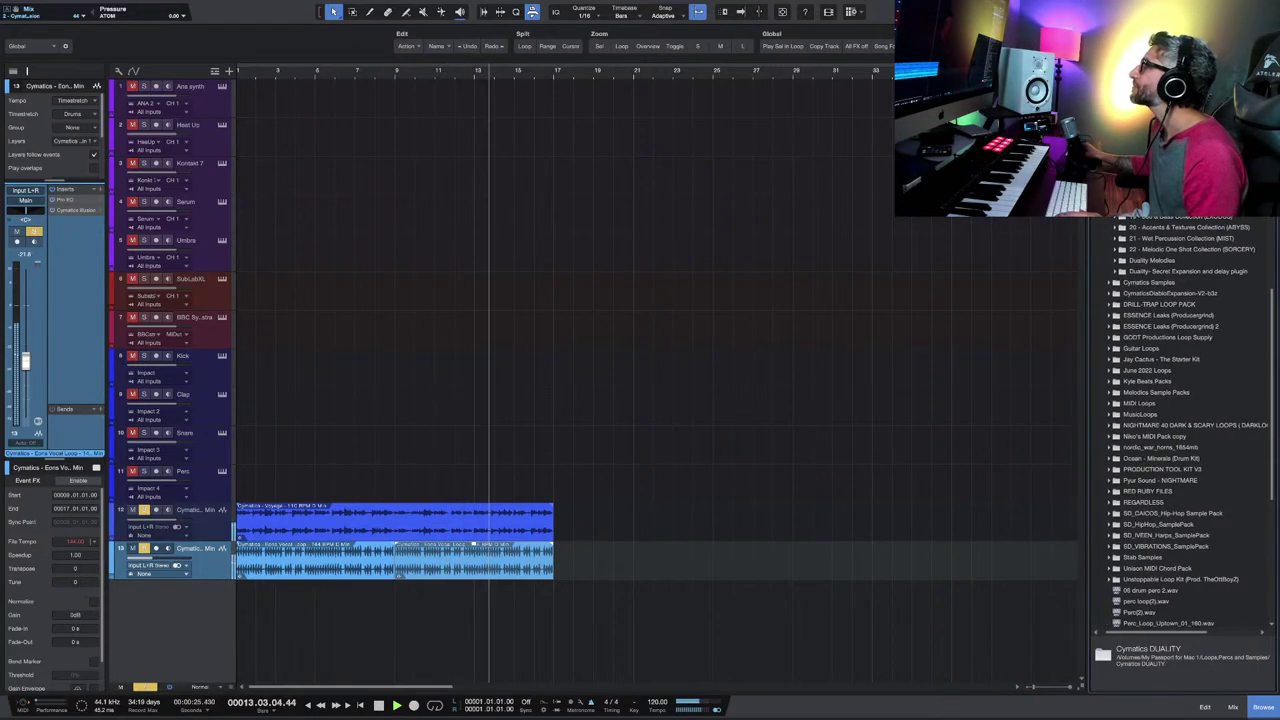
{"action": "left_click", "coordinate": [1125, 260]}
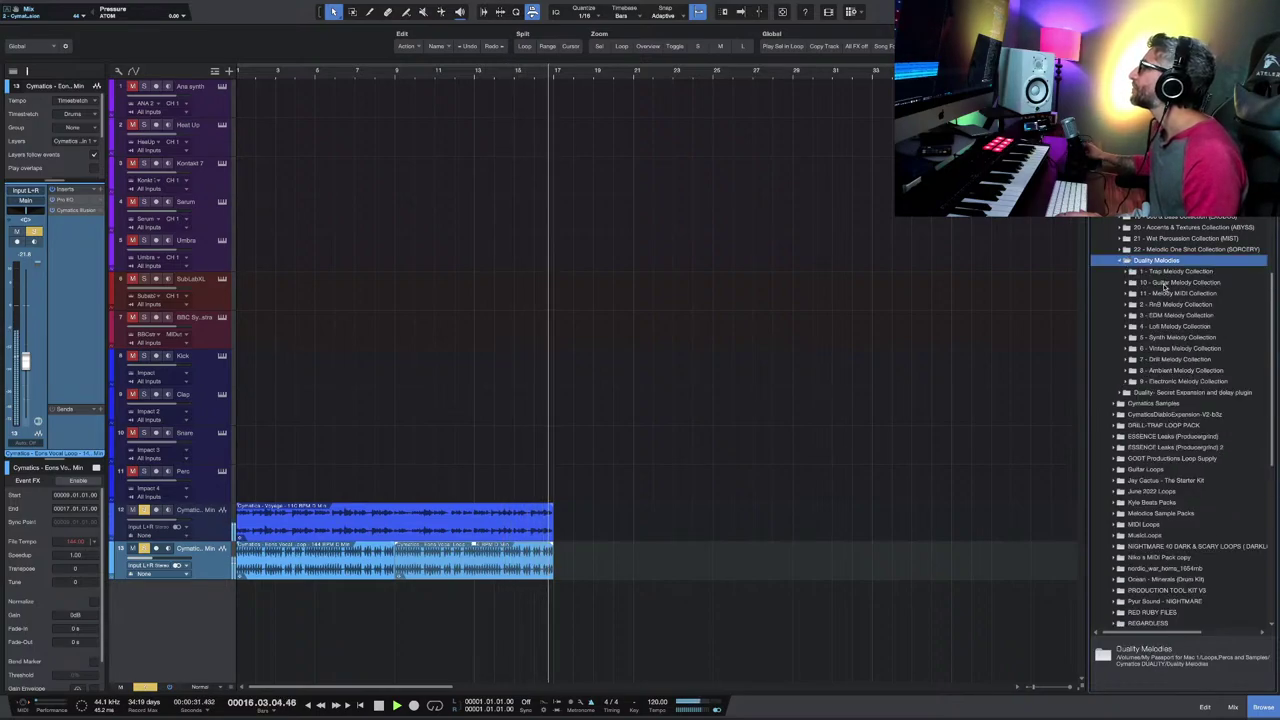
{"action": "key", "text": "space"}
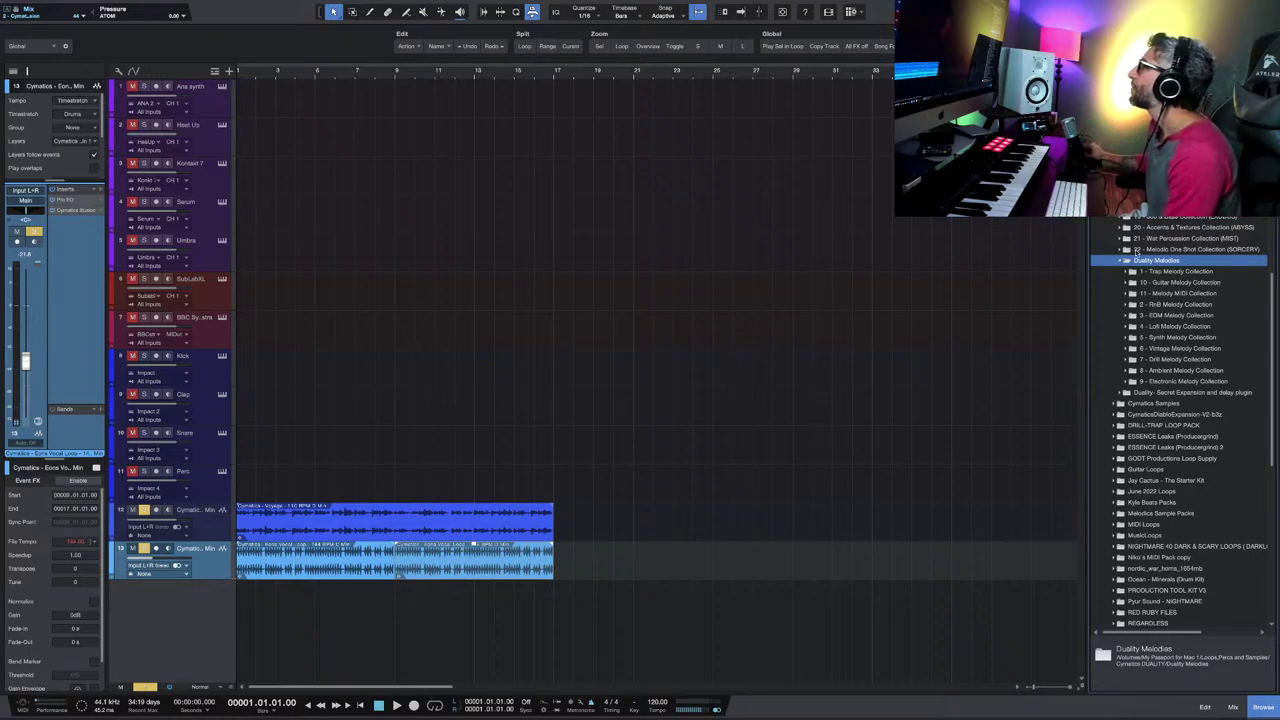
Step: Open the 17 - MIDI Collection (PANTHER) folder and select the Cymatics Chase MIDI file in D Min
{"action": "scroll", "coordinate": [1140, 254], "scroll_direction": "up", "scroll_amount": 3}
{"action": "double_click", "coordinate": [1150, 254]}
{"action": "scroll", "coordinate": [1190, 264], "scroll_direction": "down", "scroll_amount": 3}
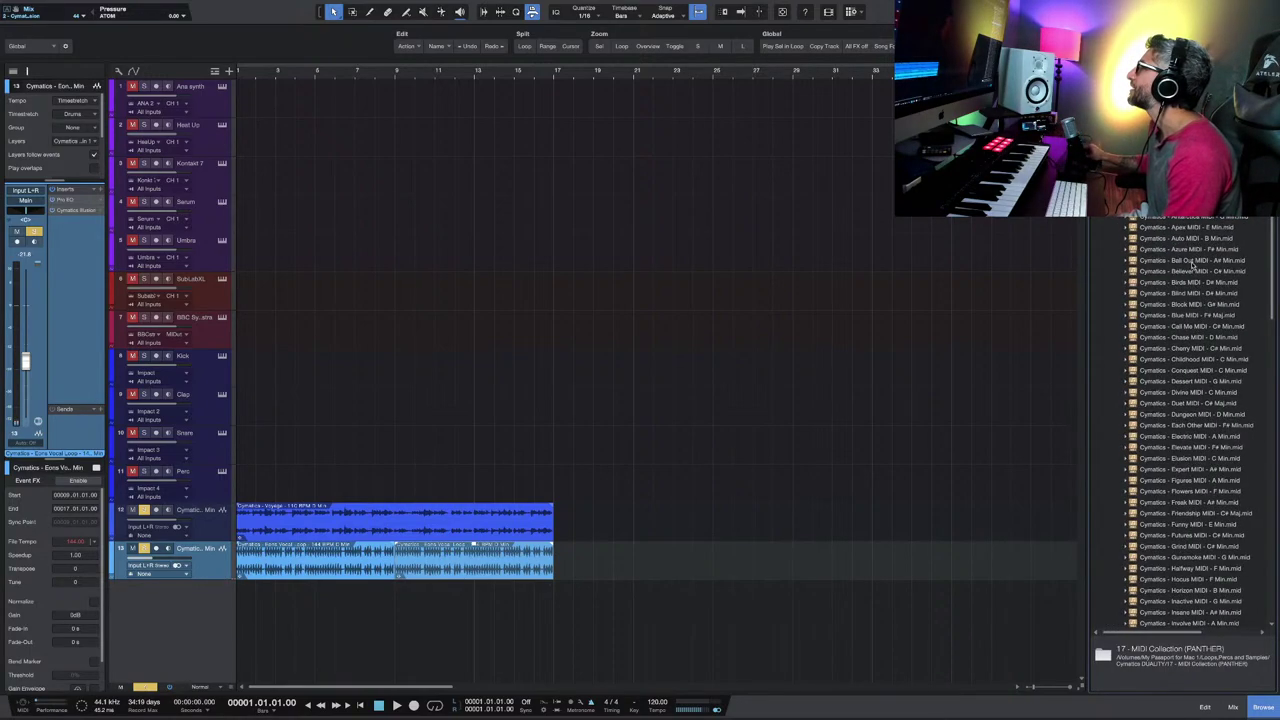
{"action": "scroll", "coordinate": [1187, 296], "scroll_direction": "down", "scroll_amount": 1}
{"action": "scroll", "coordinate": [1187, 296], "scroll_direction": "down", "scroll_amount": 1}
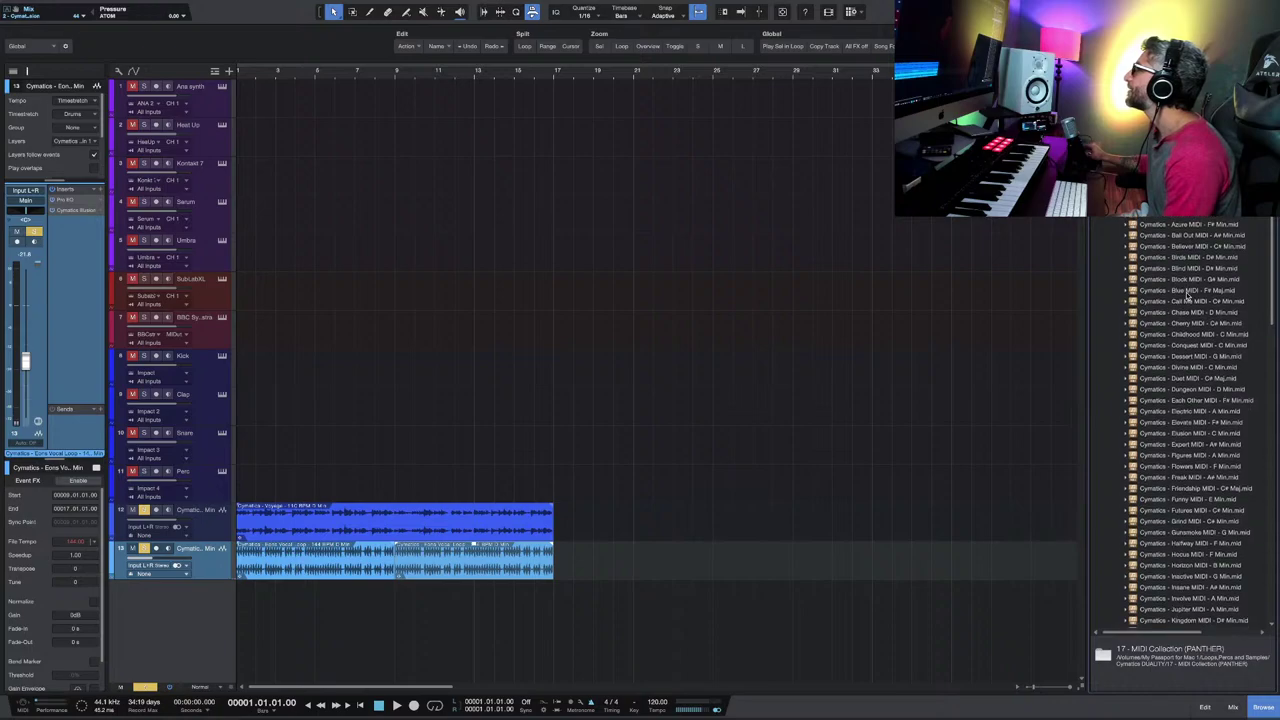
{"action": "left_click", "coordinate": [1183, 314]}
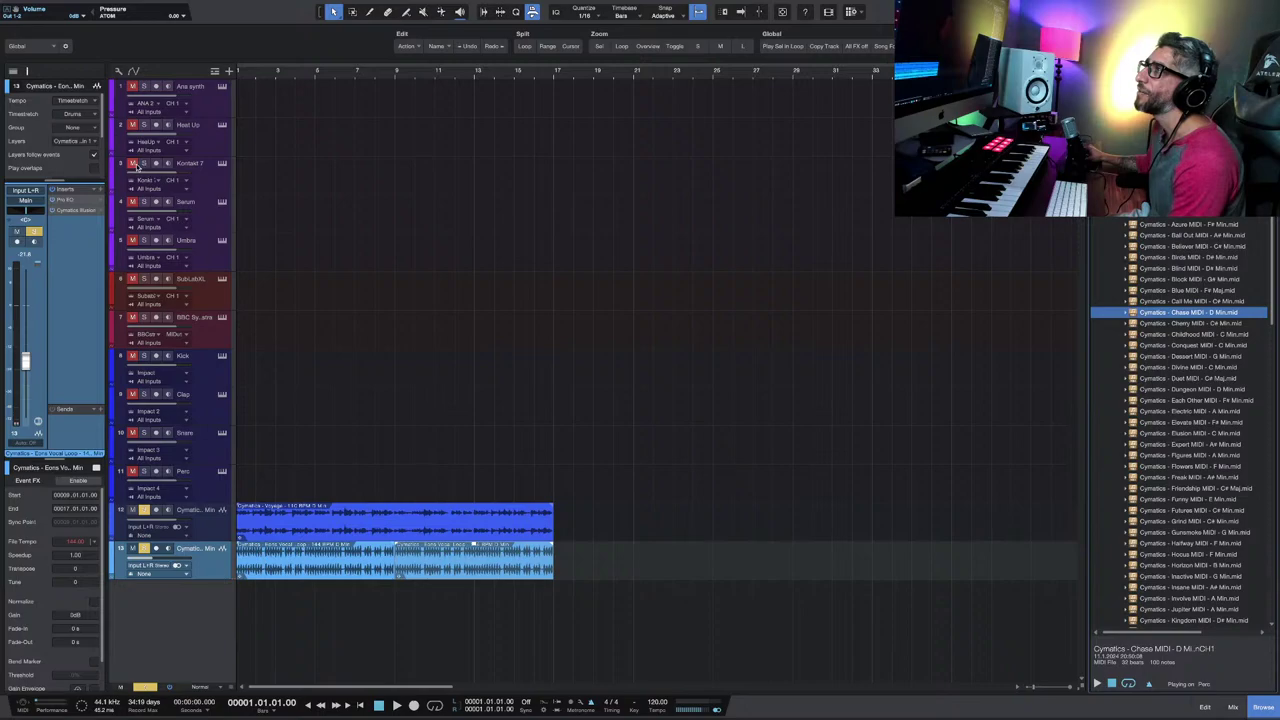
Step: Solo the Heat Up track and open its instrument on the Keys presets
{"action": "left_click", "coordinate": [136, 165]}
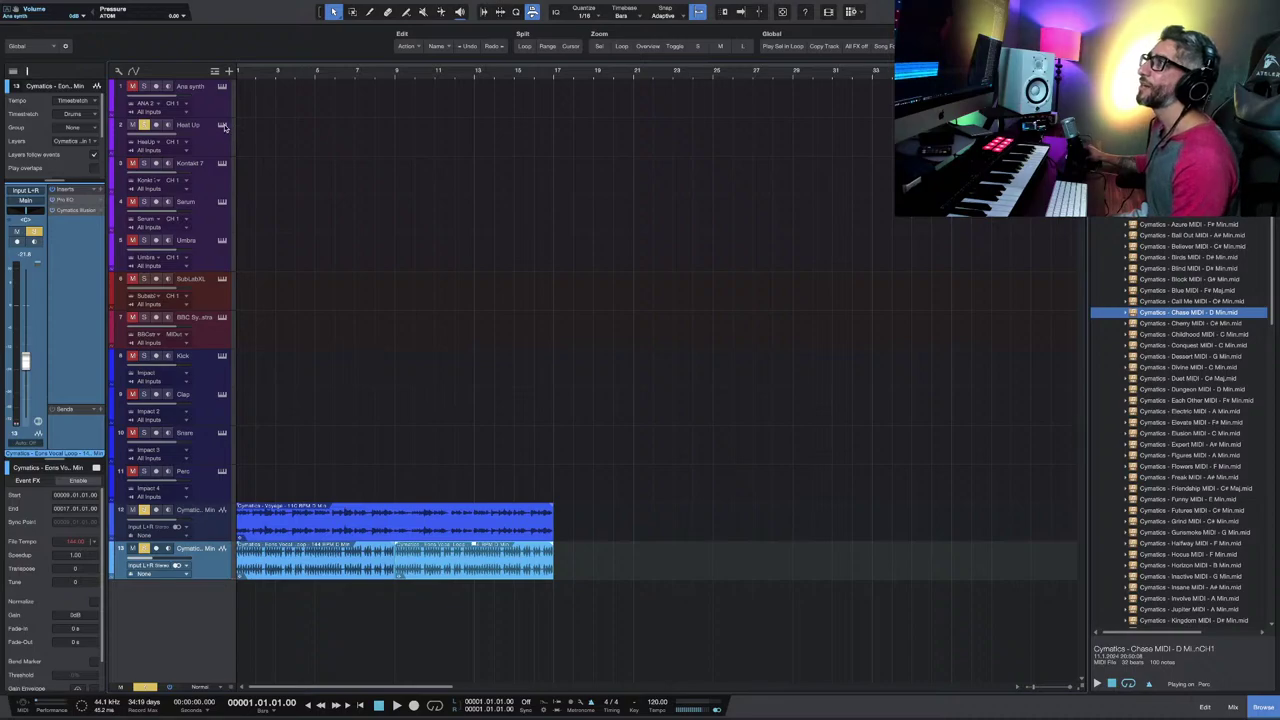
{"action": "left_click", "coordinate": [223, 126]}
{"action": "scroll", "coordinate": [640, 265], "scroll_direction": "down", "scroll_amount": 2}
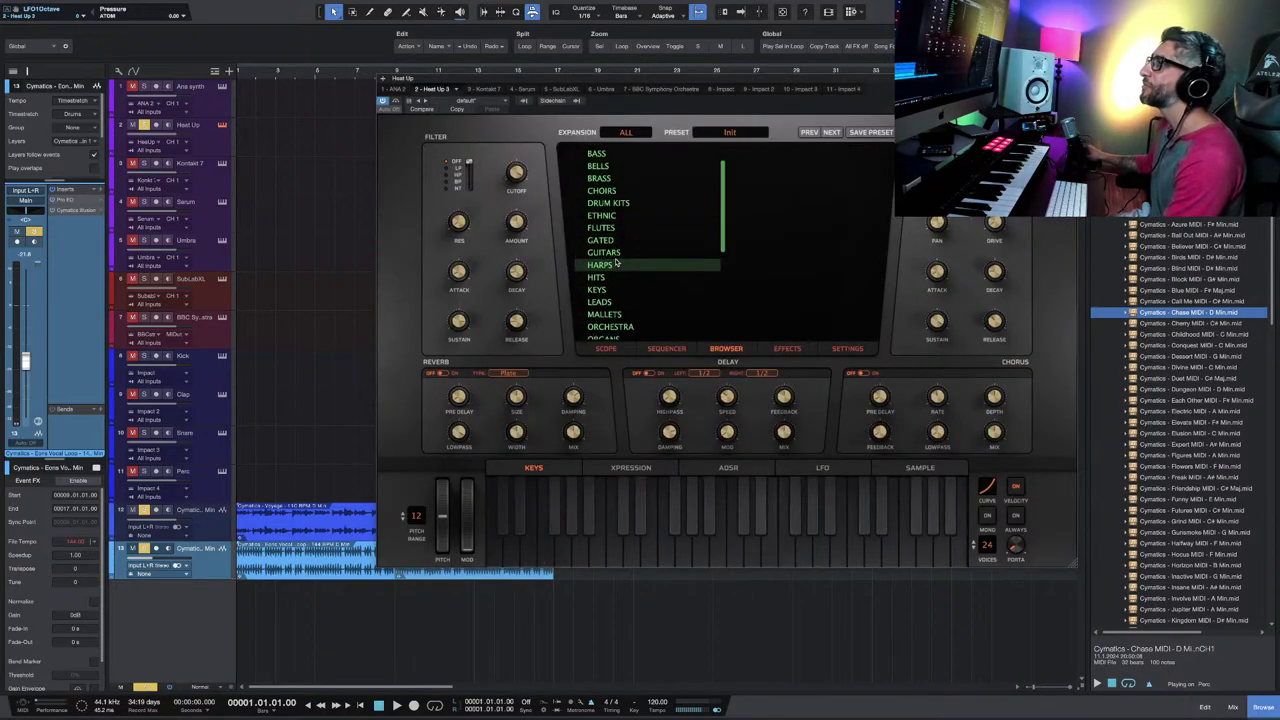
{"action": "left_click", "coordinate": [620, 274]}
{"action": "scroll", "coordinate": [797, 272], "scroll_direction": "down", "scroll_amount": 2}
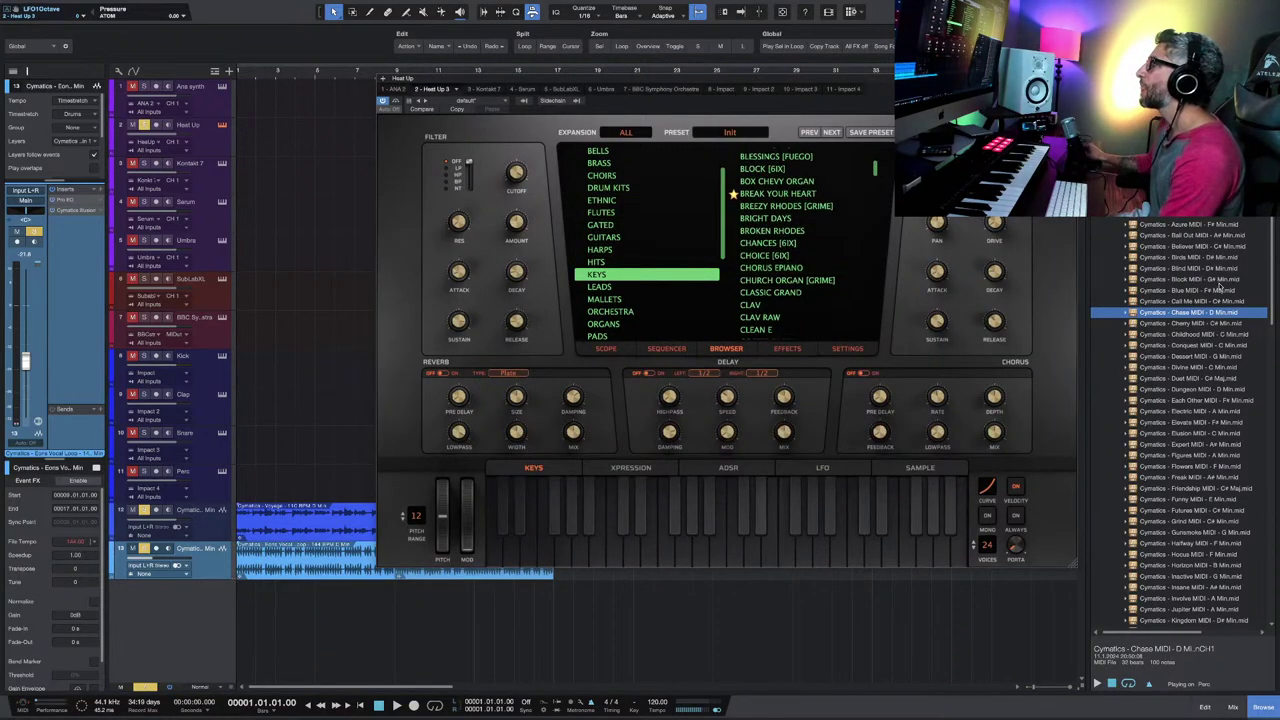
Step: Audition the Chase MIDI file through the Heat Up track with the CHORUS EPIANO preset during song playback
{"action": "left_click", "coordinate": [1097, 683]}
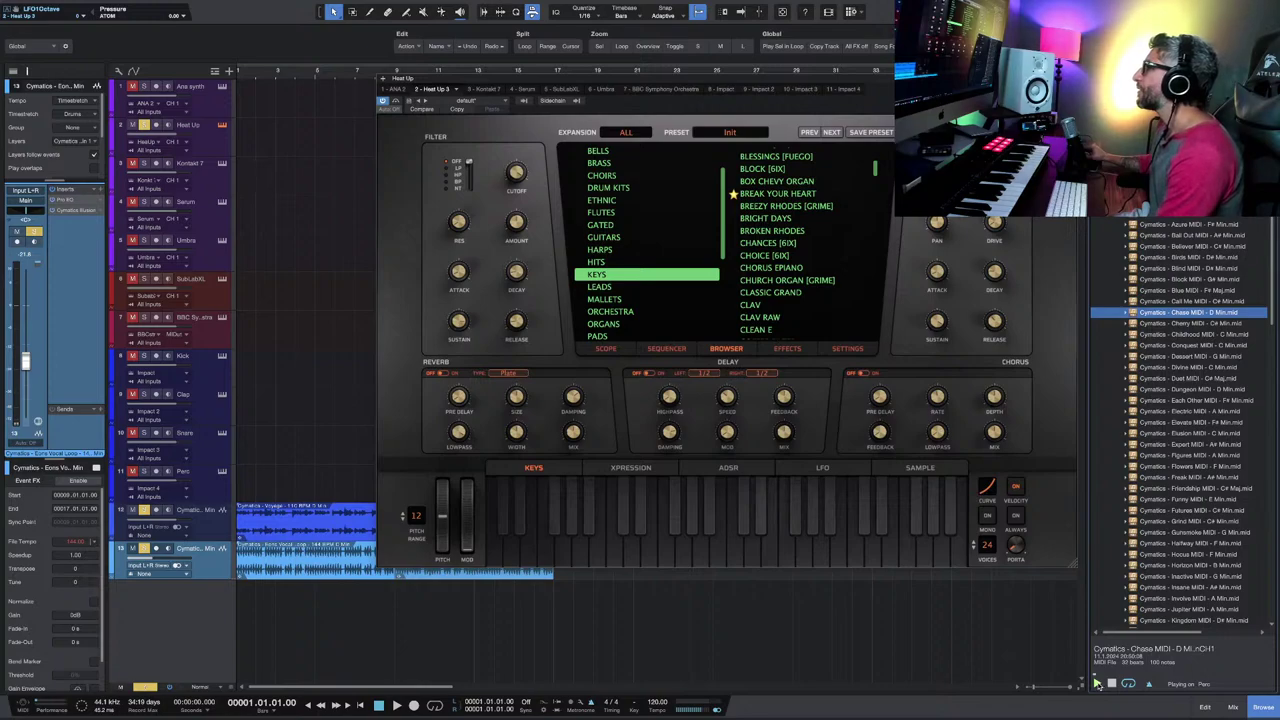
{"action": "left_click", "coordinate": [790, 268]}
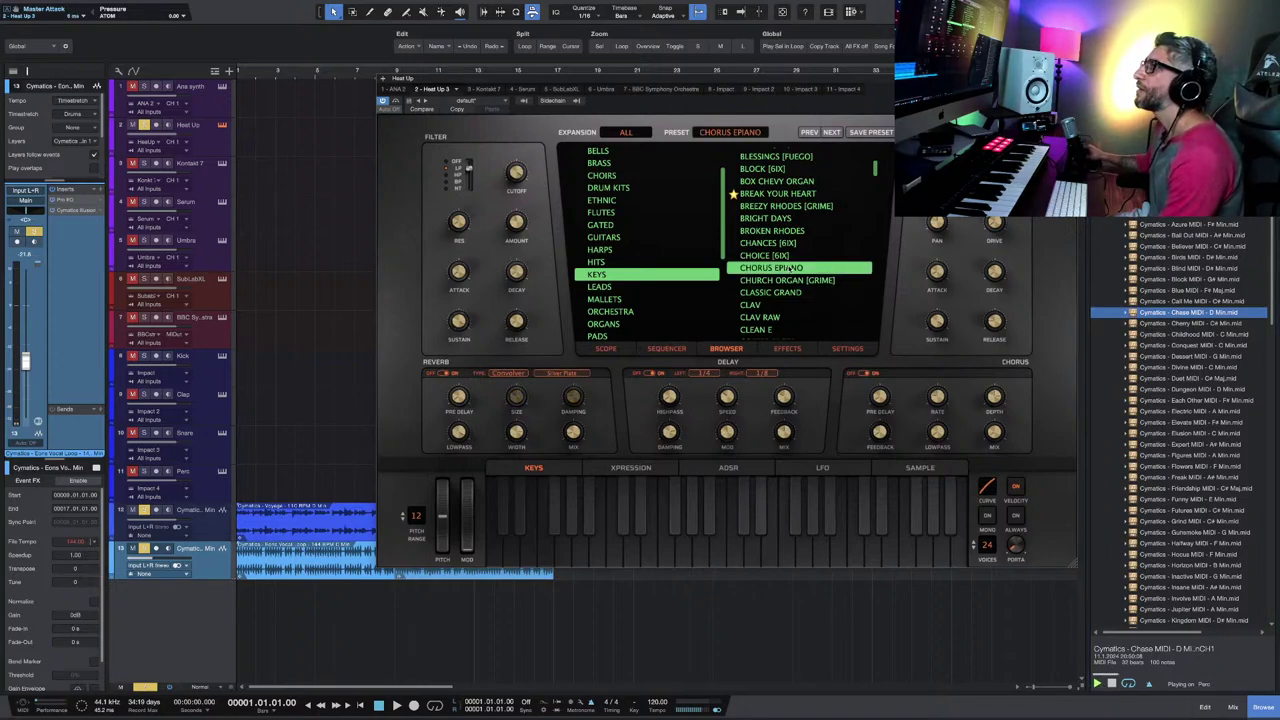
{"action": "left_click", "coordinate": [214, 154]}
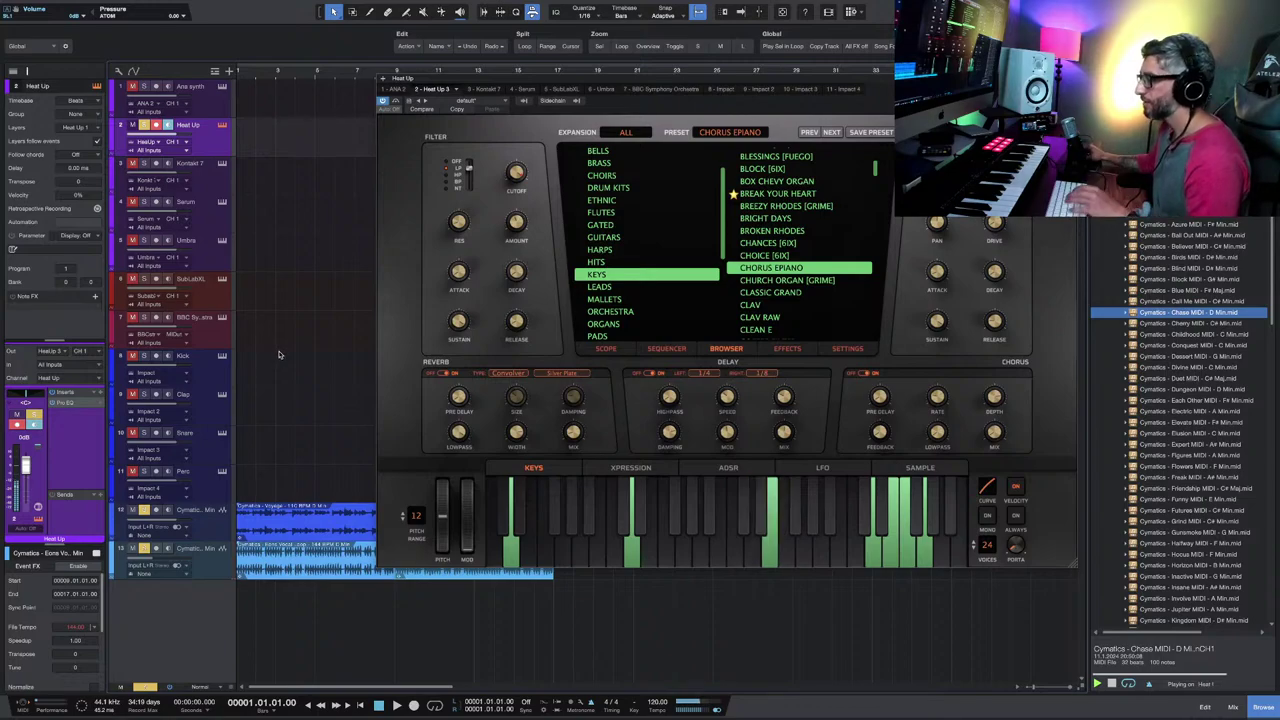
{"action": "key", "text": "space"}
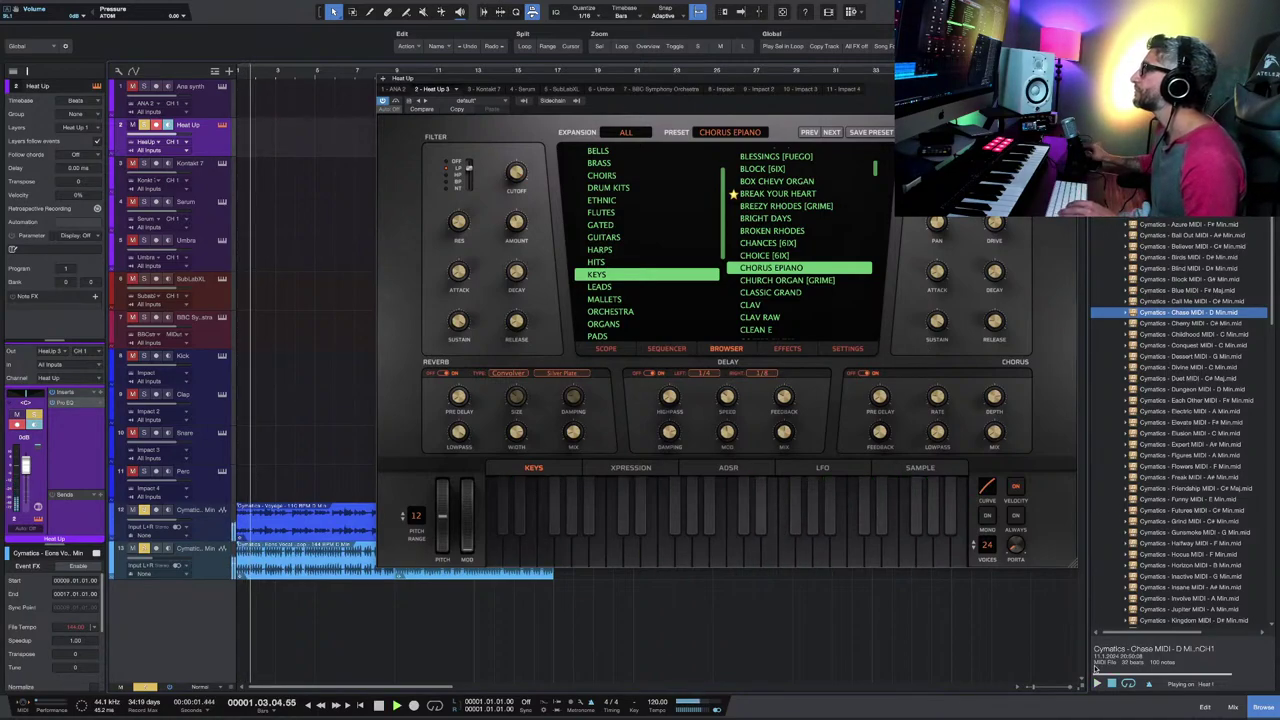
{"action": "left_click", "coordinate": [1096, 683]}
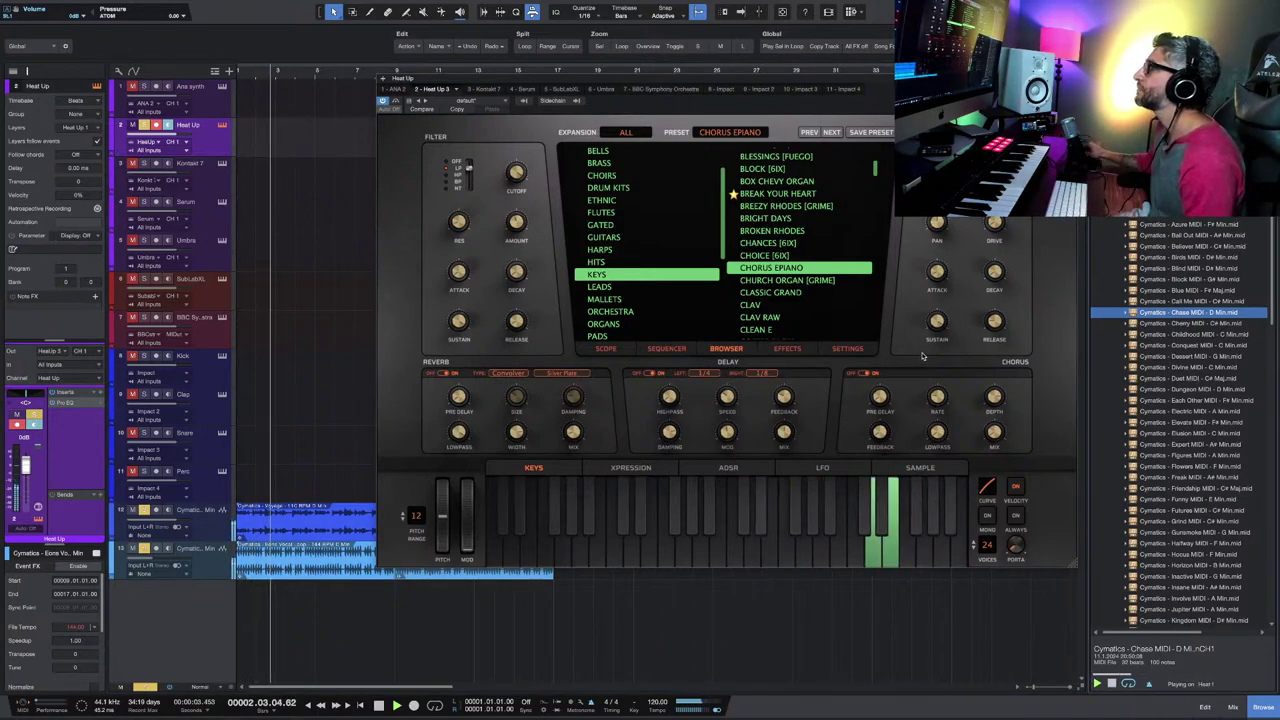
Step: Audition Heat Up's CLASSIC GRAND preset, settle on the DEPRESSED preset and close the instrument
{"action": "left_click", "coordinate": [787, 292]}
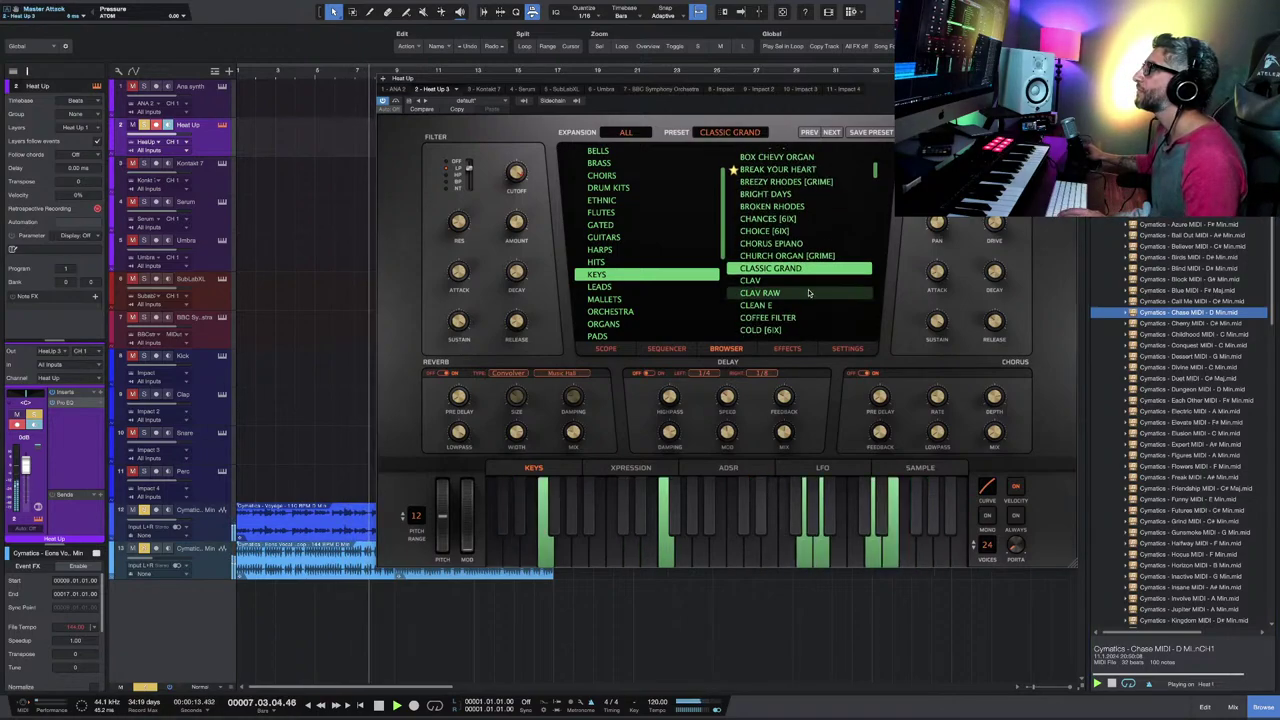
{"action": "scroll", "coordinate": [795, 278], "scroll_direction": "down", "scroll_amount": 4}
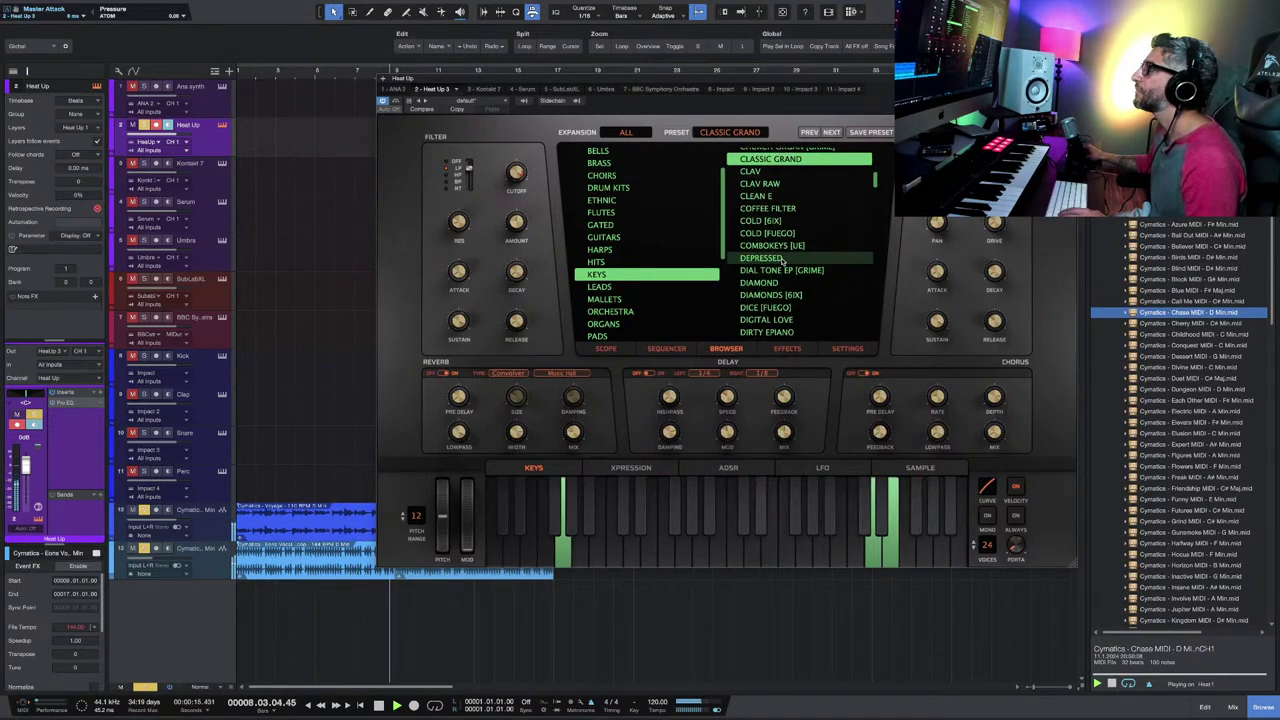
{"action": "left_click", "coordinate": [783, 259]}
{"action": "scroll", "coordinate": [815, 281], "scroll_direction": "down", "scroll_amount": 1}
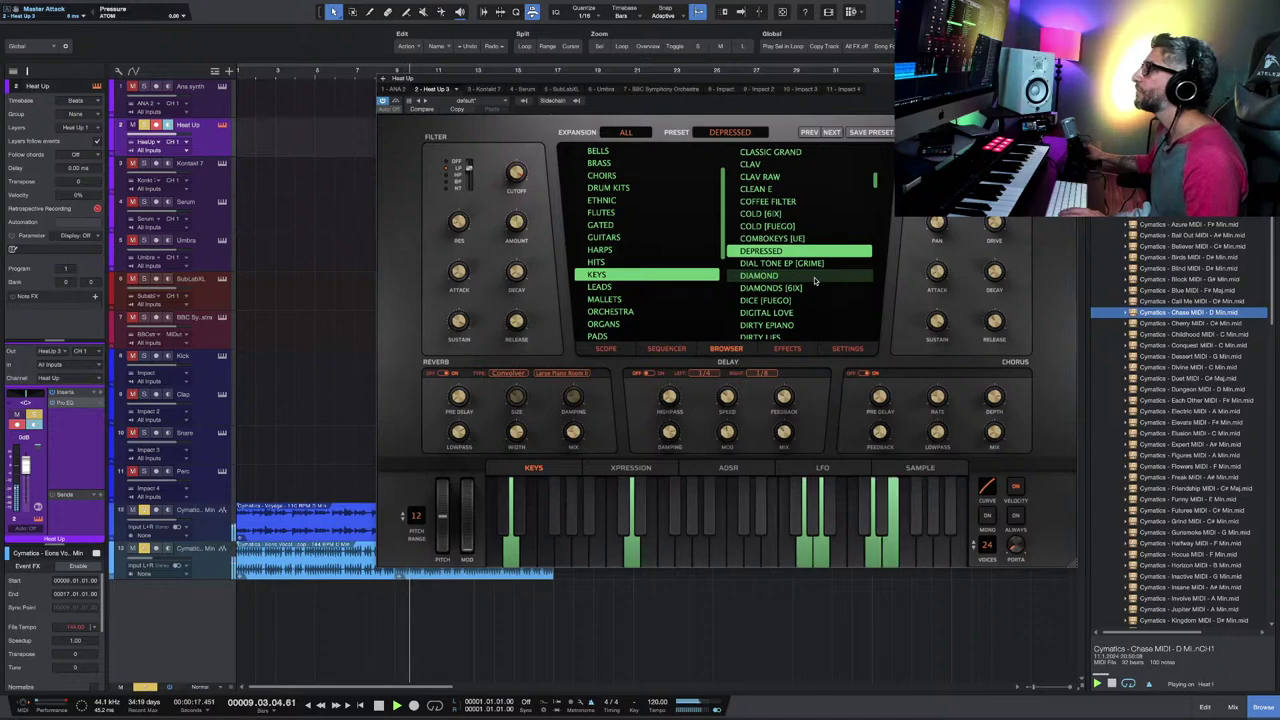
{"action": "scroll", "coordinate": [815, 281], "scroll_direction": "down", "scroll_amount": 1}
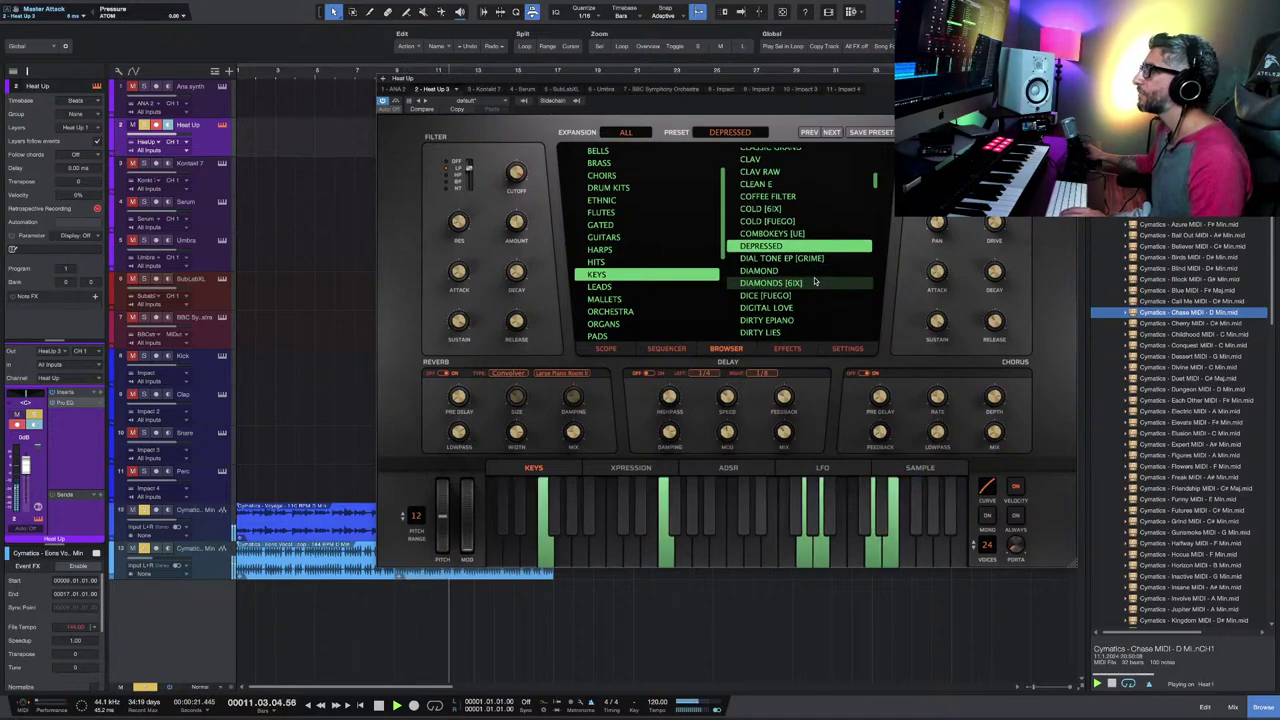
{"action": "scroll", "coordinate": [815, 281], "scroll_direction": "down", "scroll_amount": 1}
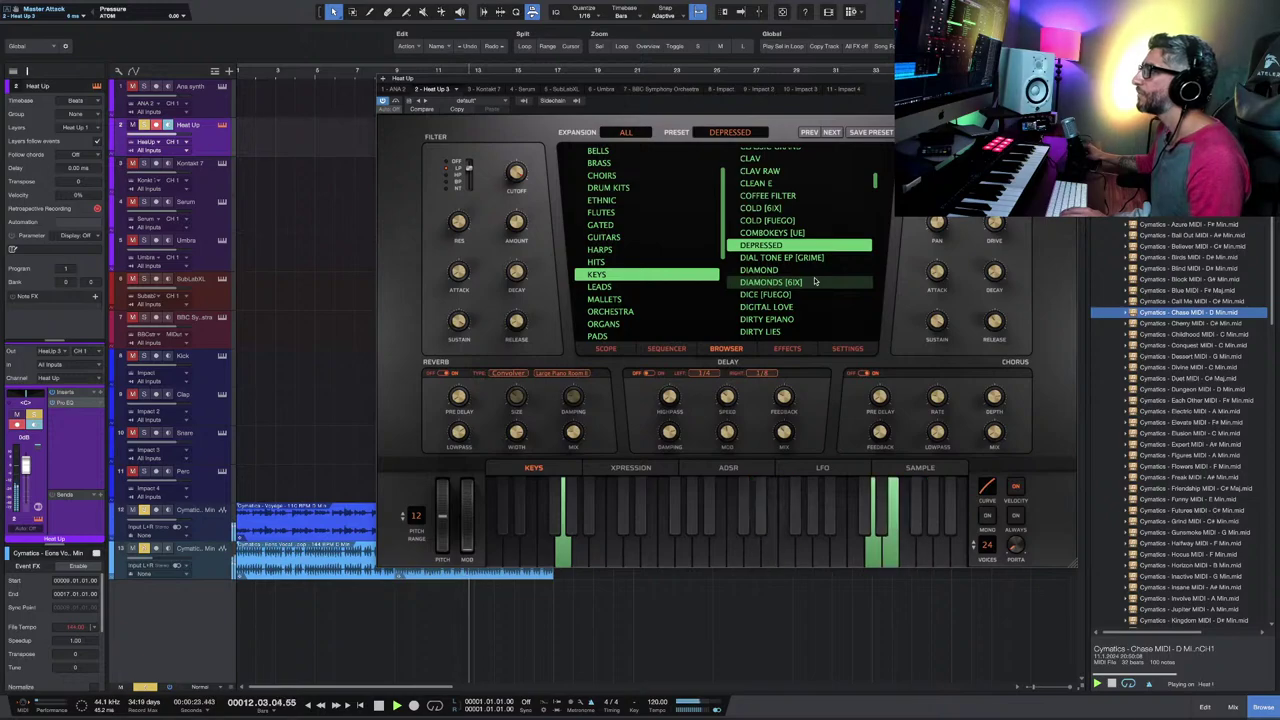
{"action": "scroll", "coordinate": [815, 281], "scroll_direction": "down", "scroll_amount": 1}
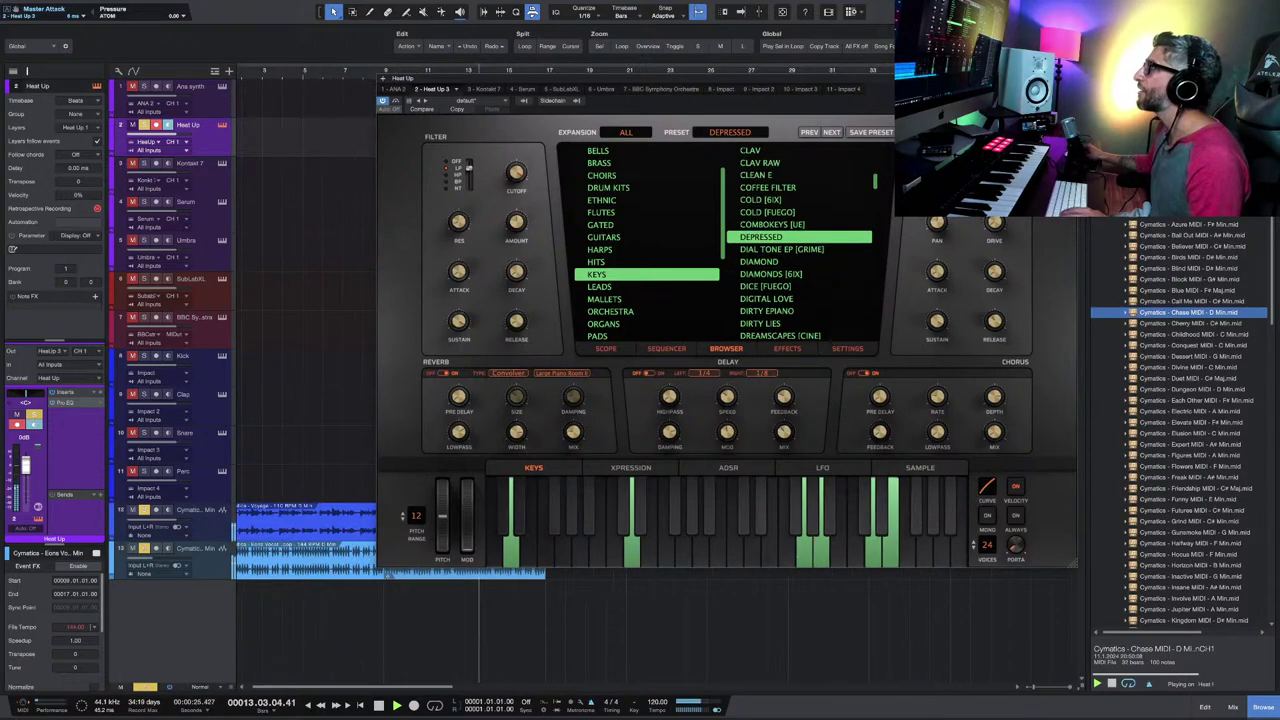
{"action": "key", "text": "Escape"}
Step: Place the Chase MIDI file at bar 1 of the Heat Up track and duplicate it to fill bars 9 to 17
{"action": "key", "text": "e"}
{"action": "key", "text": "e"}
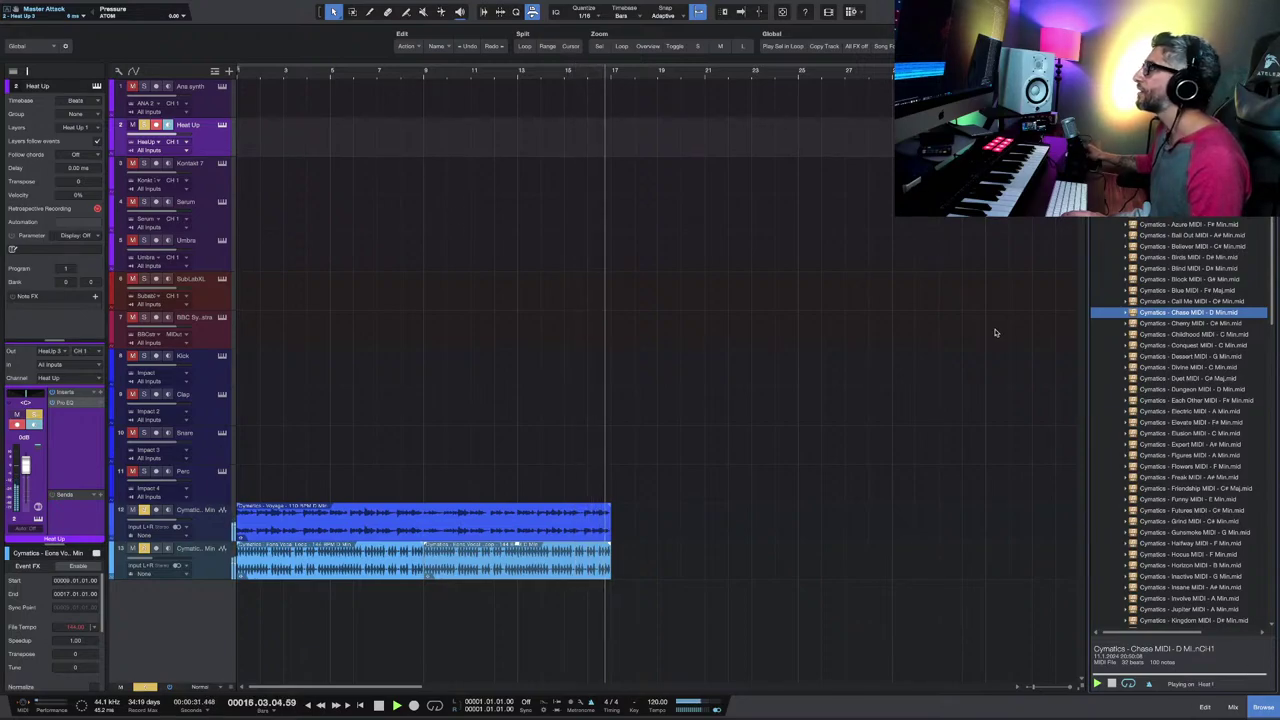
{"action": "key", "text": "space"}
{"action": "left_click_drag", "start_coordinate": [1190, 313], "coordinate": [258, 131]}
{"action": "key", "text": "d"}
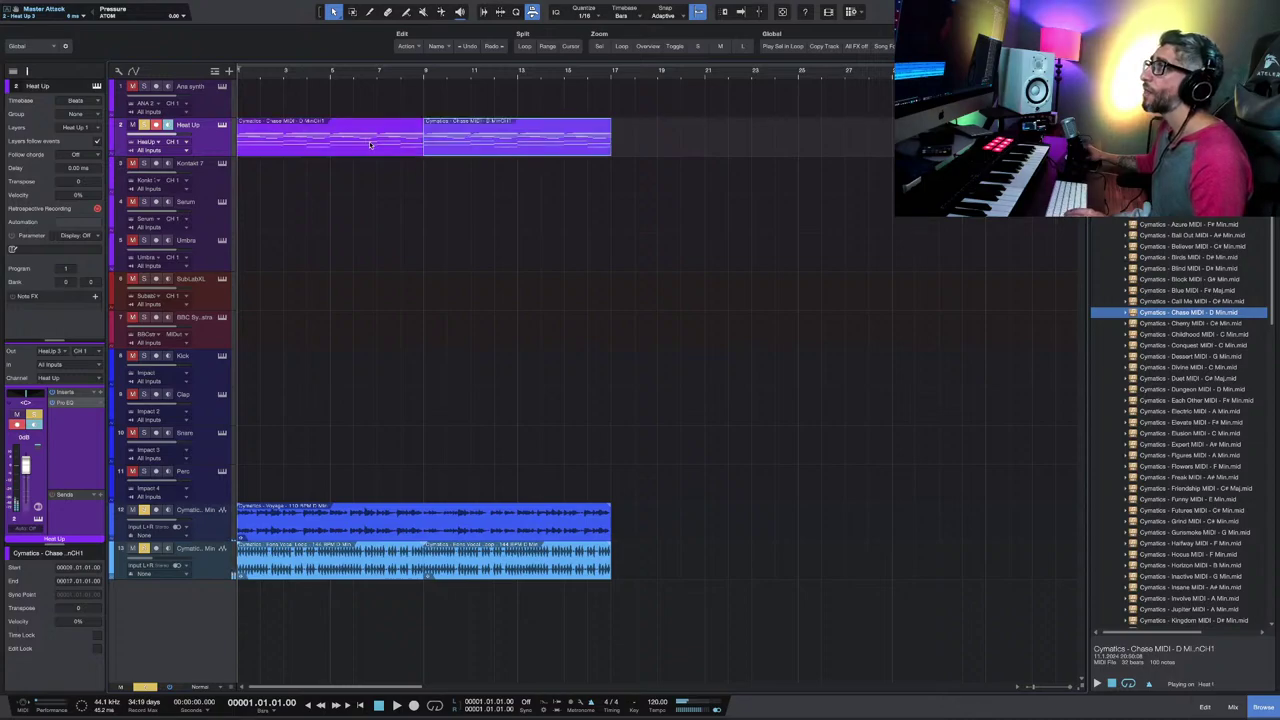
Step: Examine the first Chase clip's notes in an enlarged note editor during playback, and close the editor
{"action": "double_click", "coordinate": [336, 145]}
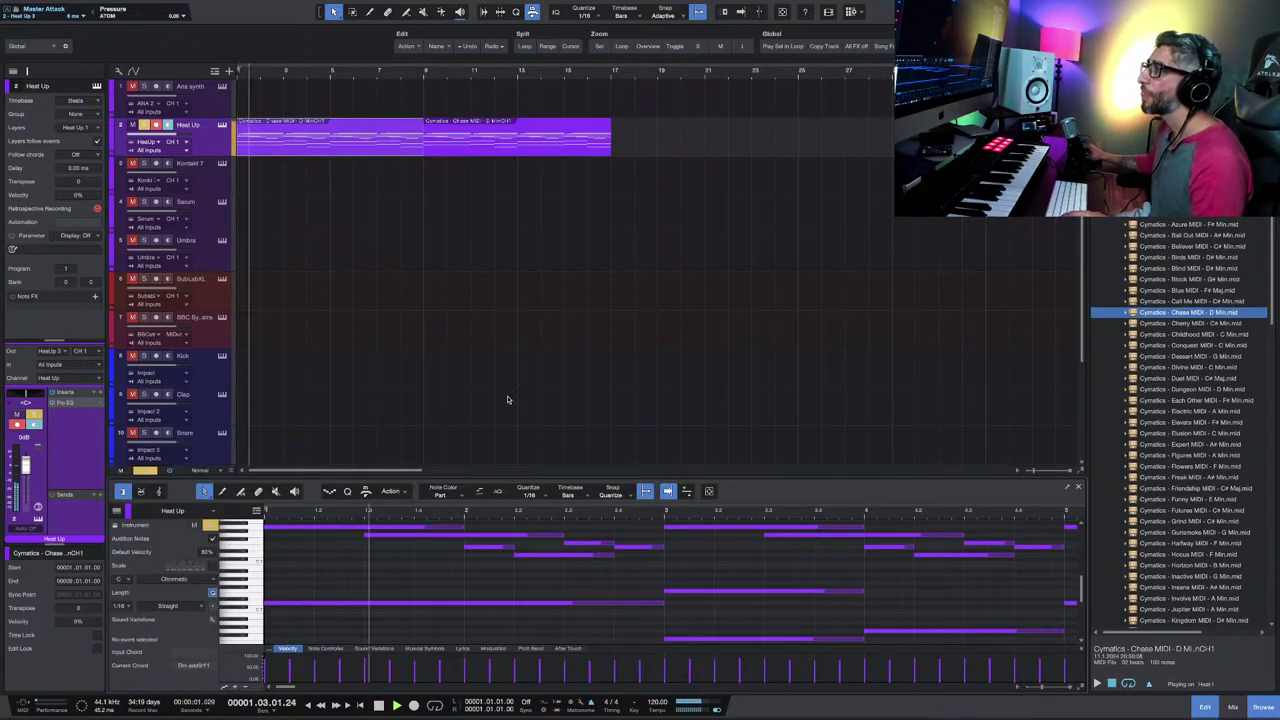
{"action": "left_click_drag", "start_coordinate": [560, 477], "coordinate": [560, 316]}
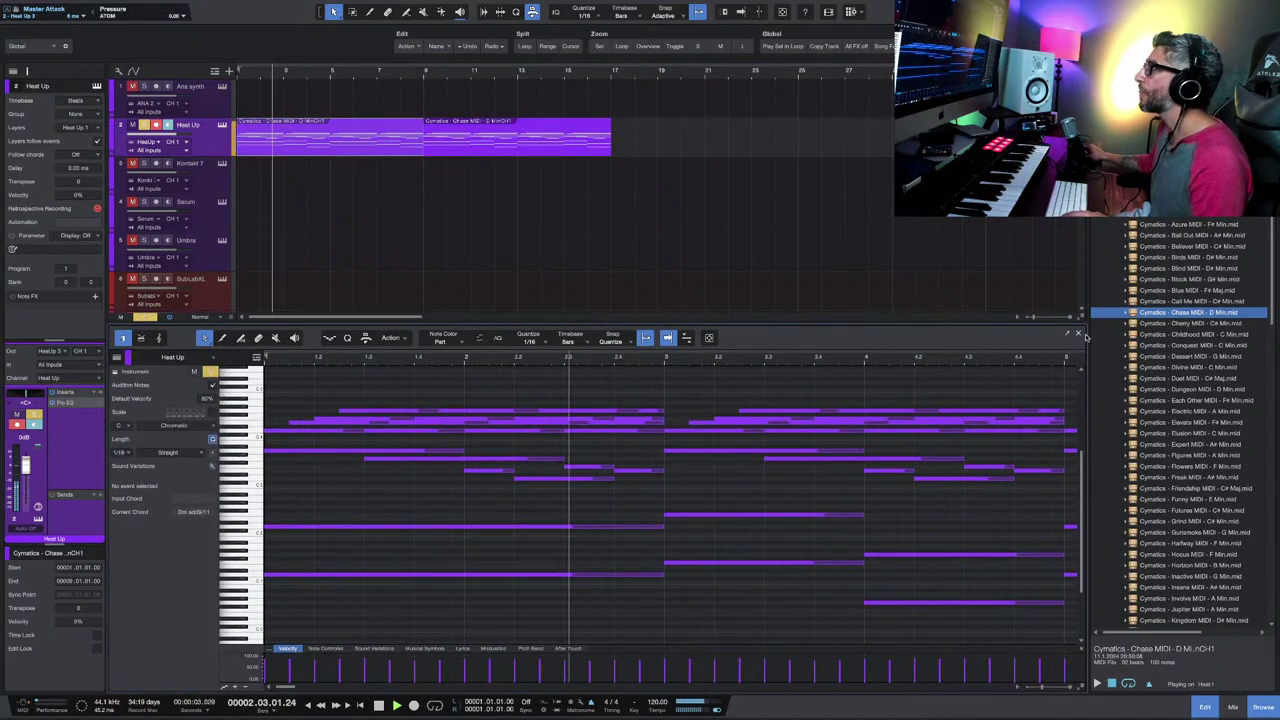
{"action": "key", "text": "F2"}
{"action": "key", "text": "w"}
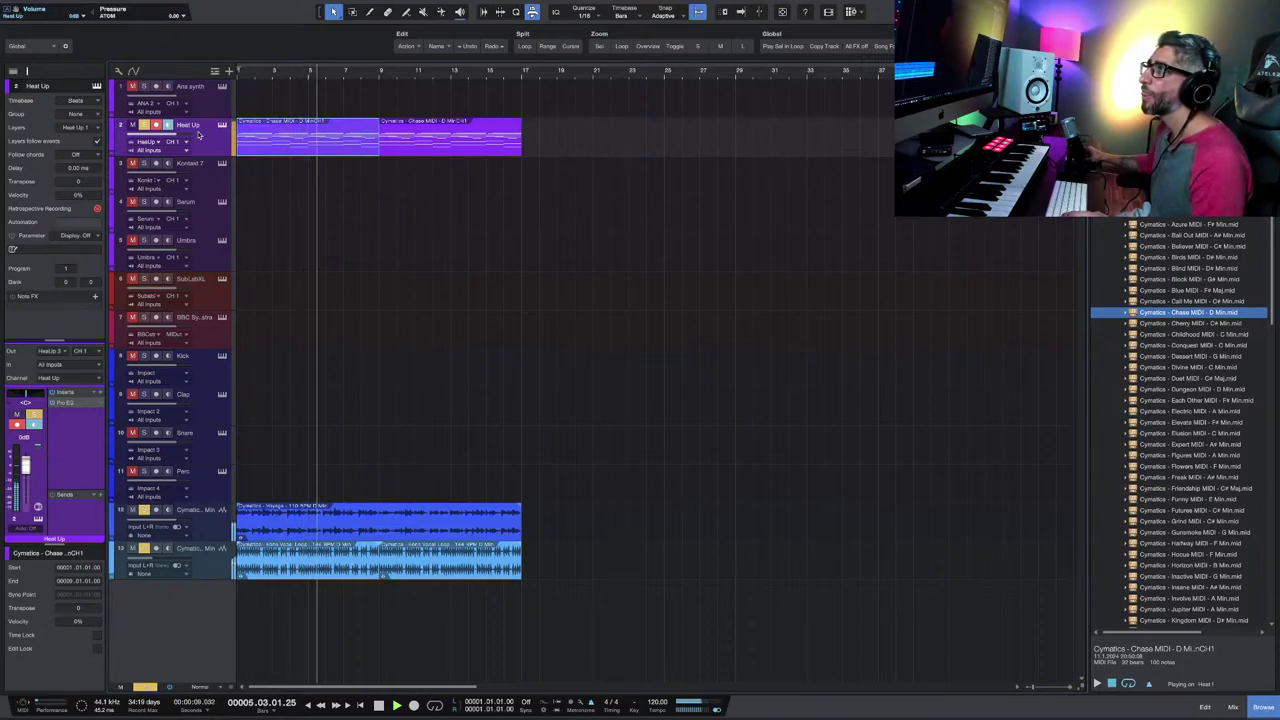
Step: Set the Heat Up track's Pro EQ low cut to about 196 Hz and its high cut to about 6.73 kHz
{"action": "left_click", "coordinate": [62, 402]}
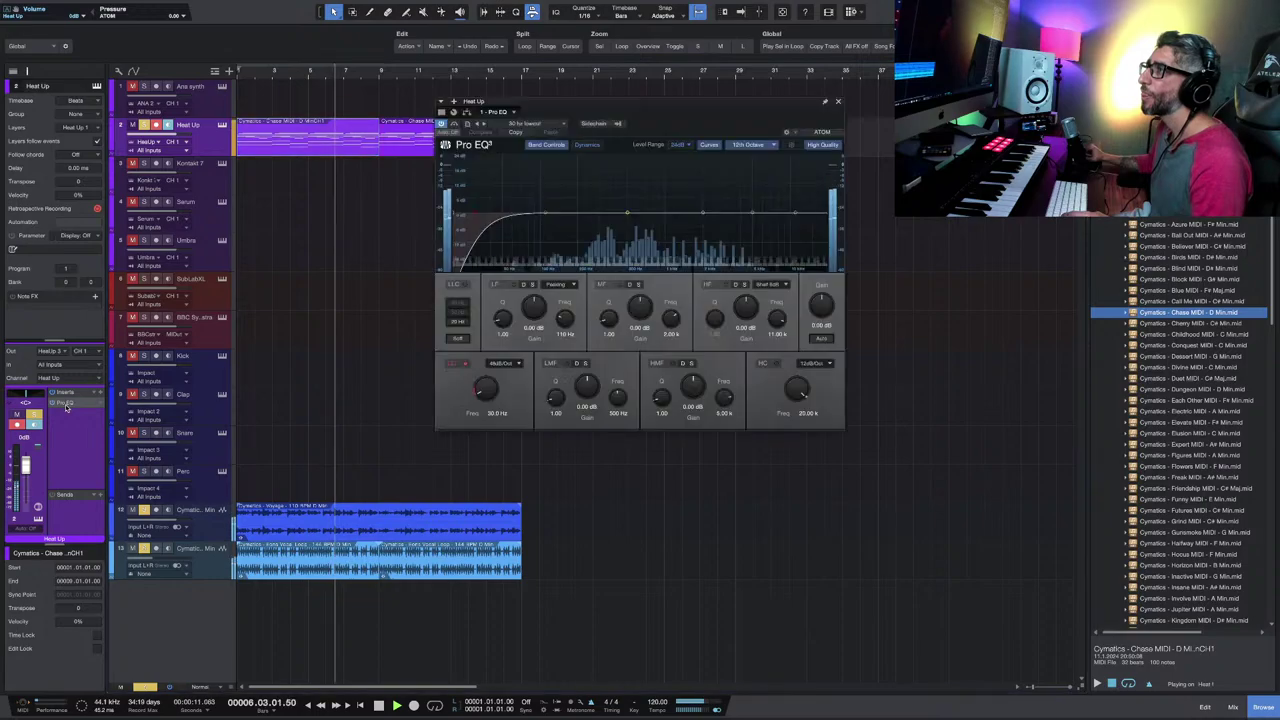
{"action": "left_click_drag", "start_coordinate": [475, 214], "coordinate": [578, 217]}
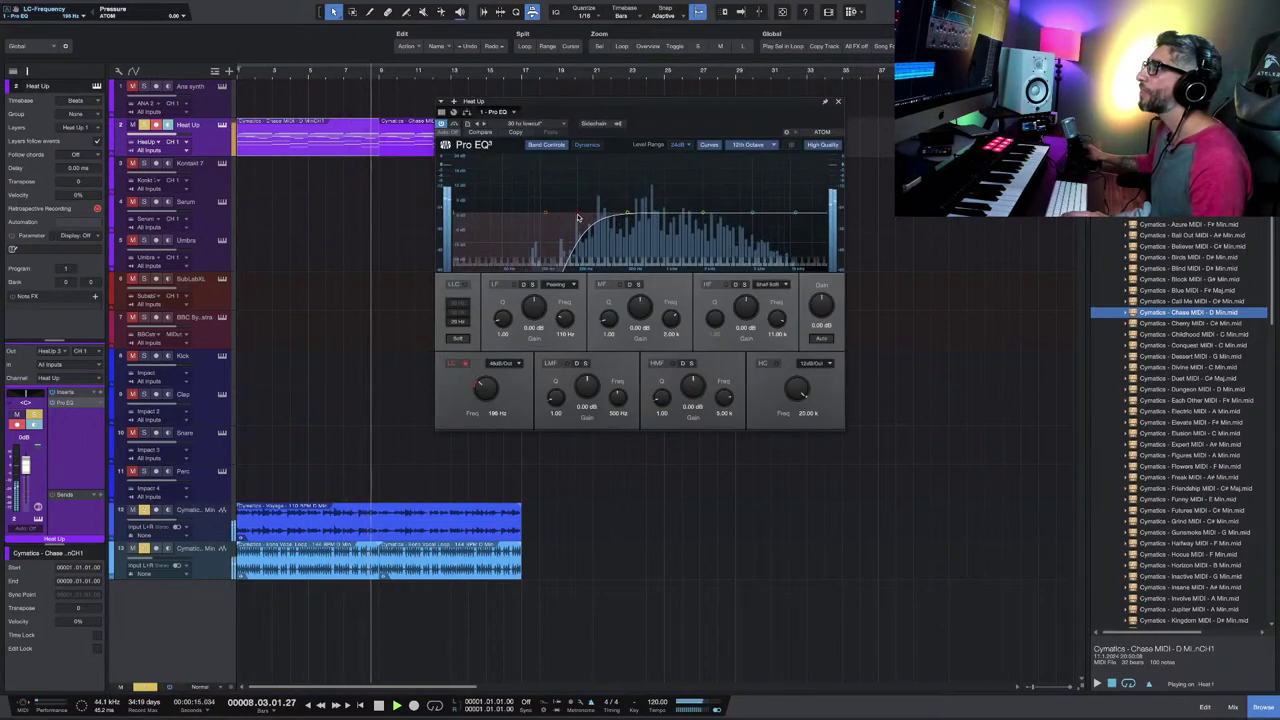
{"action": "left_click_drag", "start_coordinate": [828, 213], "coordinate": [795, 214]}
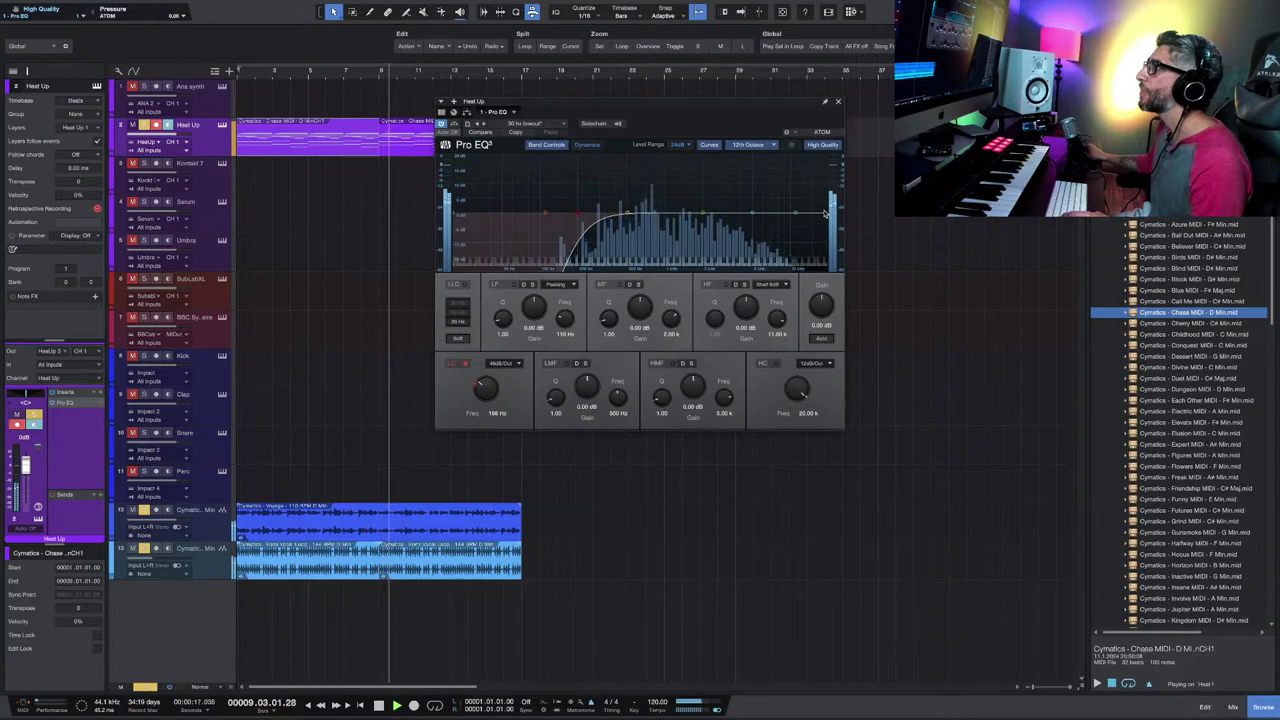
{"action": "left_click", "coordinate": [837, 101]}
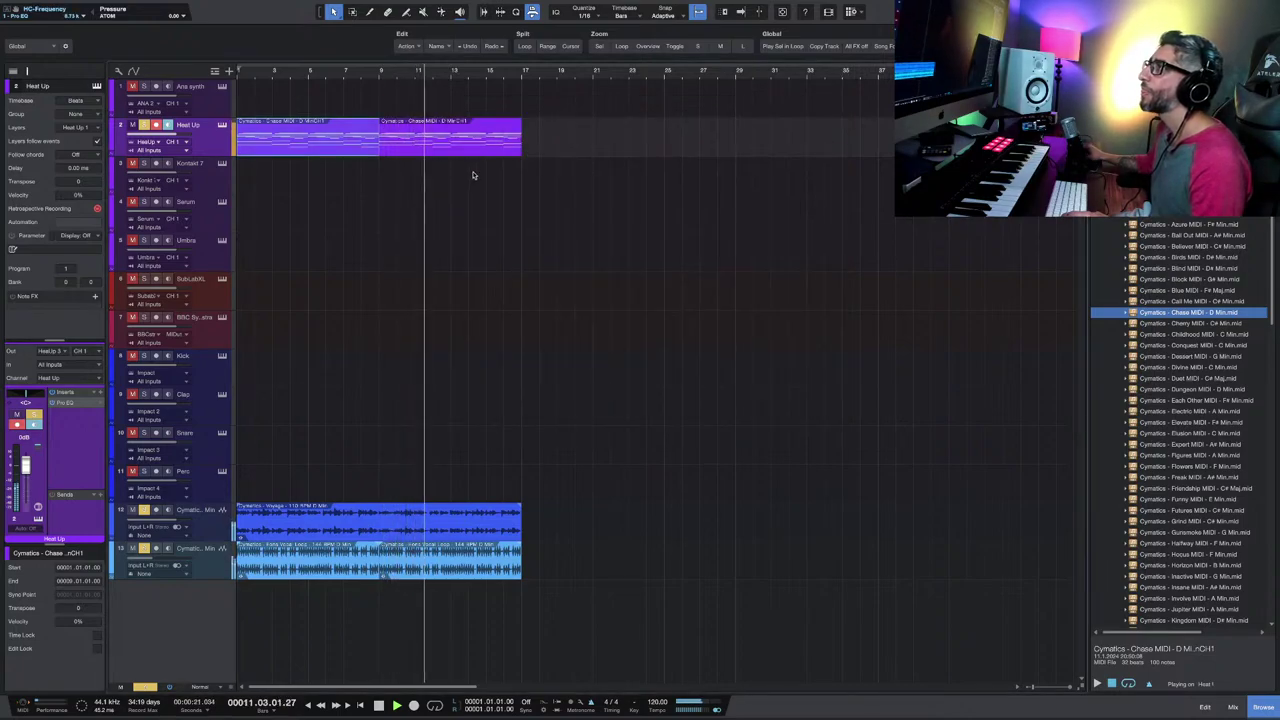
Step: View the second Chase clip in the note editor during playback, close the editor and stop playback
{"action": "key", "text": "F2"}
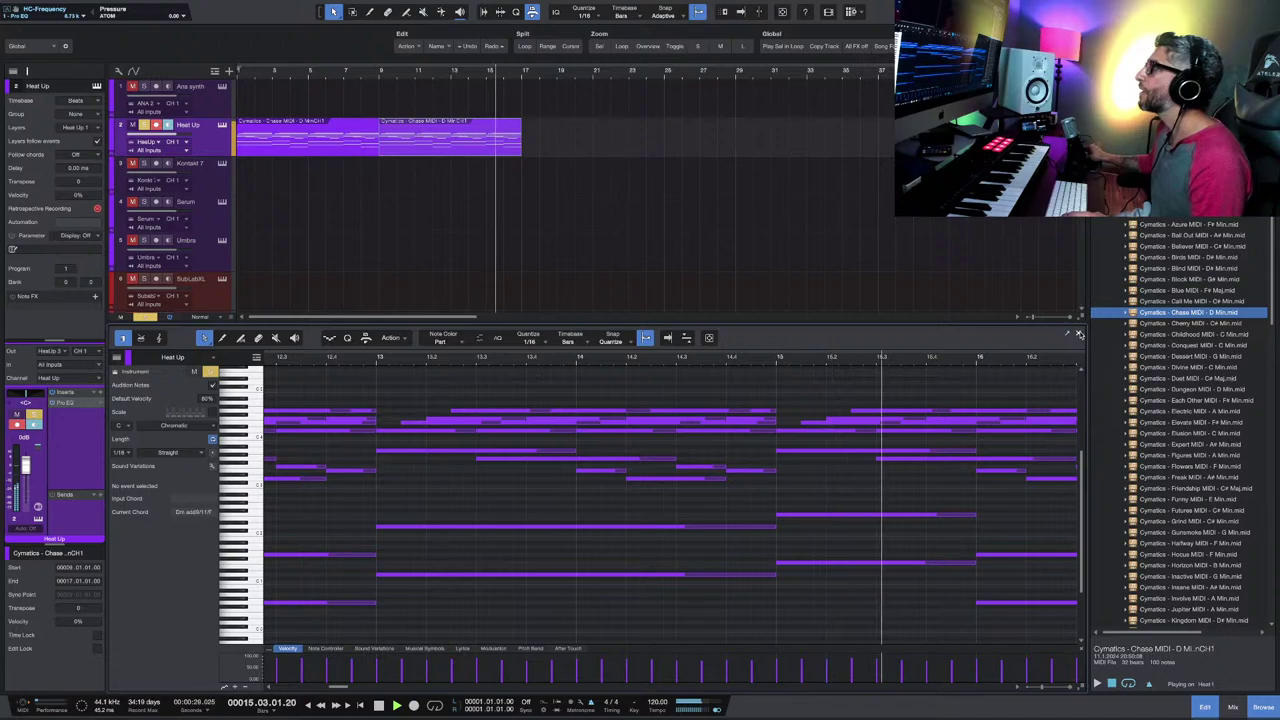
{"action": "key", "text": "F2"}
{"action": "key", "text": "space"}
Step: Add Pro EQ to the Voyage loop's track, set its low cut to about 117 Hz during playback and close it
{"action": "left_click", "coordinate": [208, 535]}
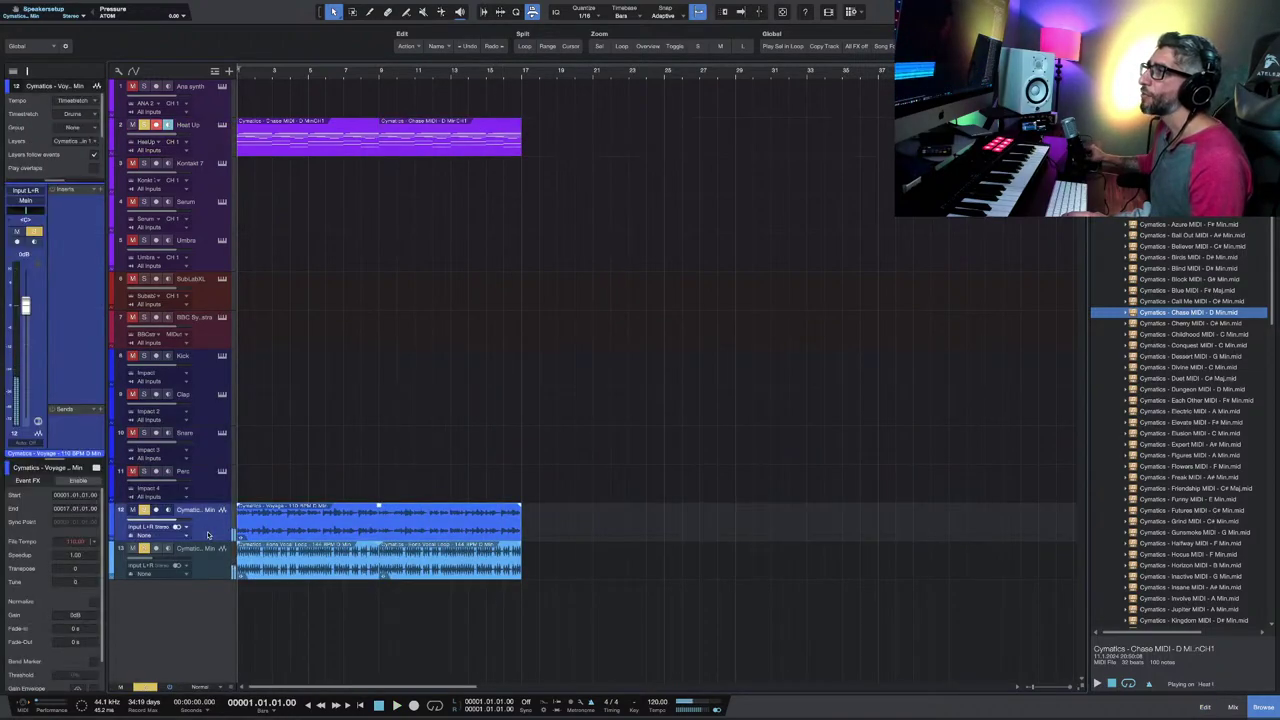
{"action": "left_click", "coordinate": [72, 291]}
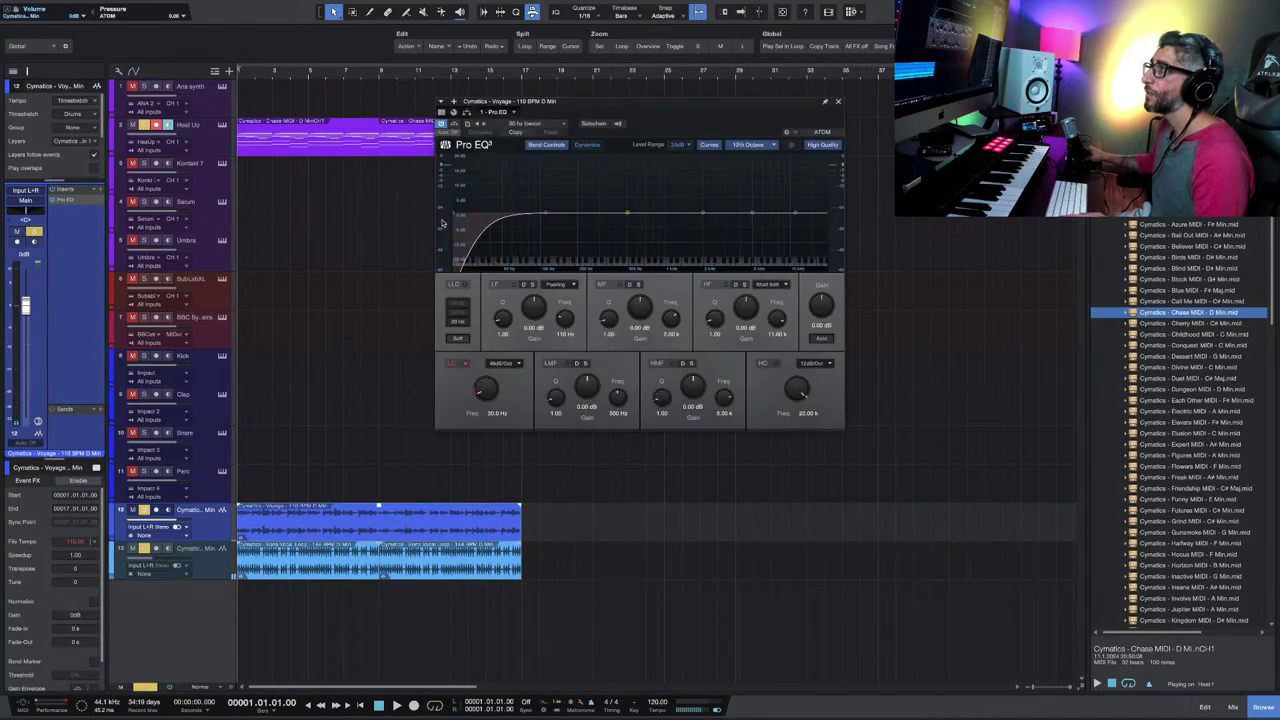
{"action": "key", "text": "space"}
{"action": "left_click_drag", "start_coordinate": [536, 218], "coordinate": [545, 218]}
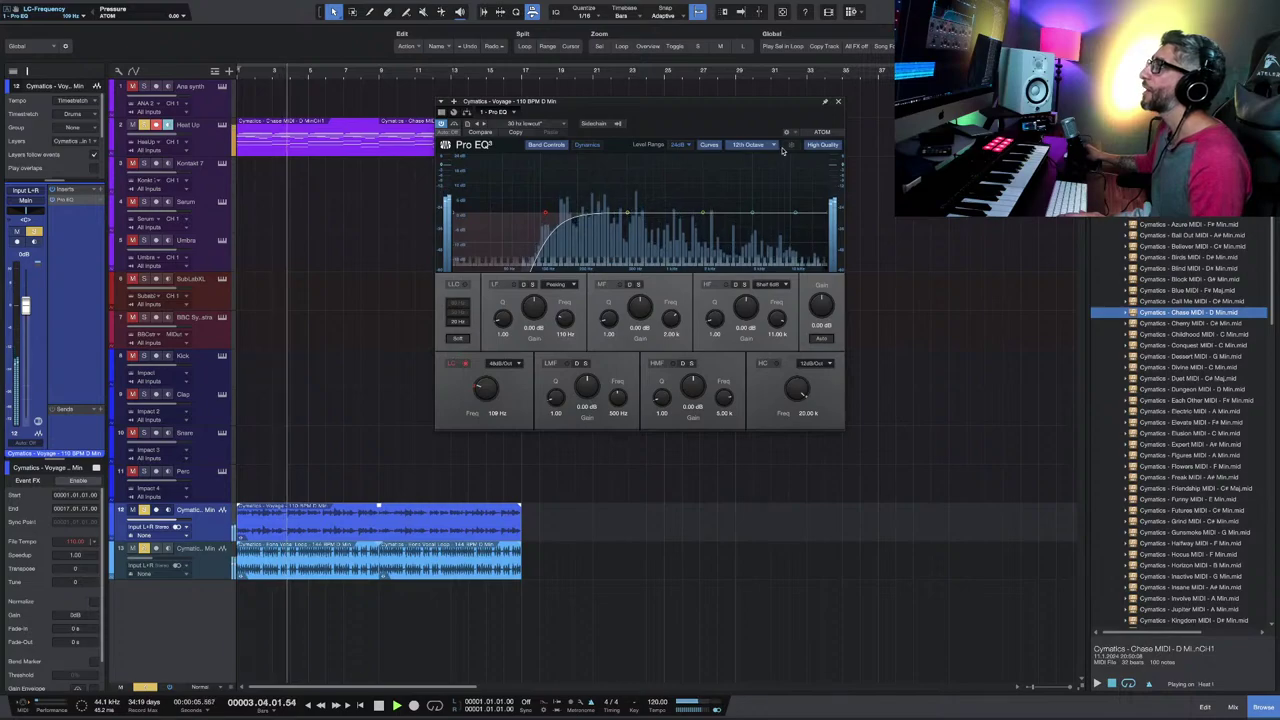
{"action": "left_click", "coordinate": [517, 364]}
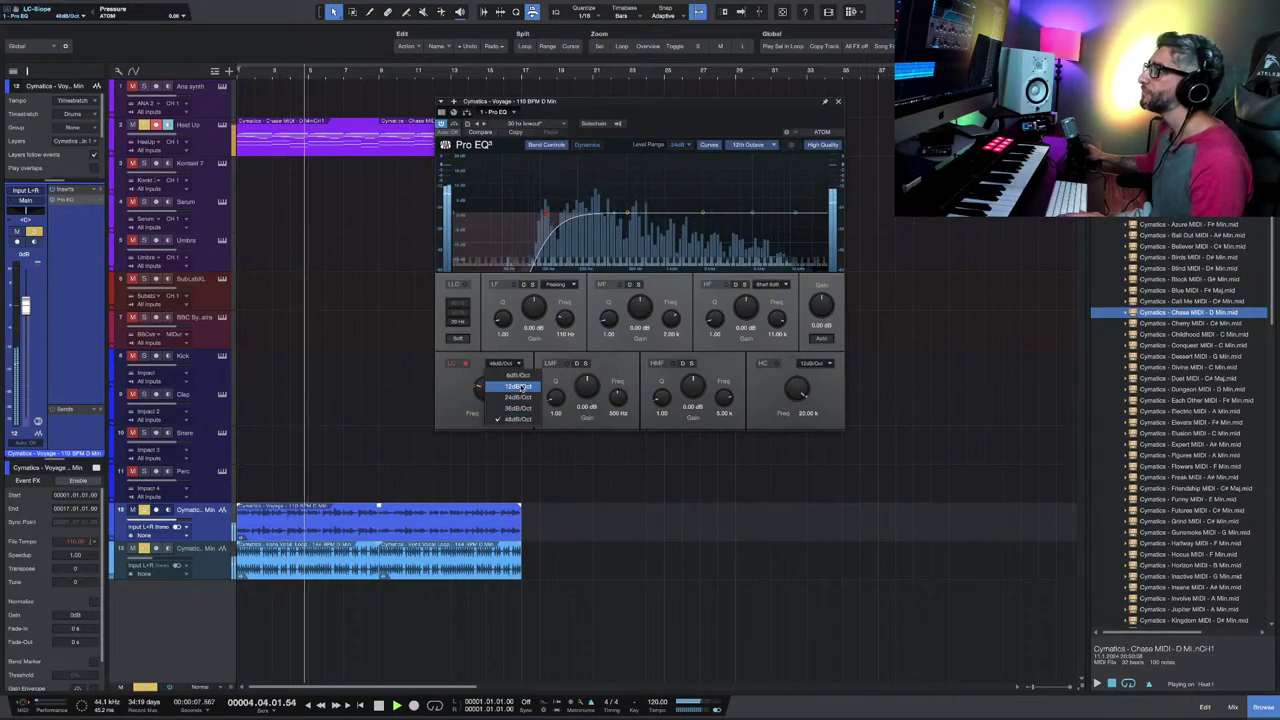
{"action": "left_click", "coordinate": [505, 414]}
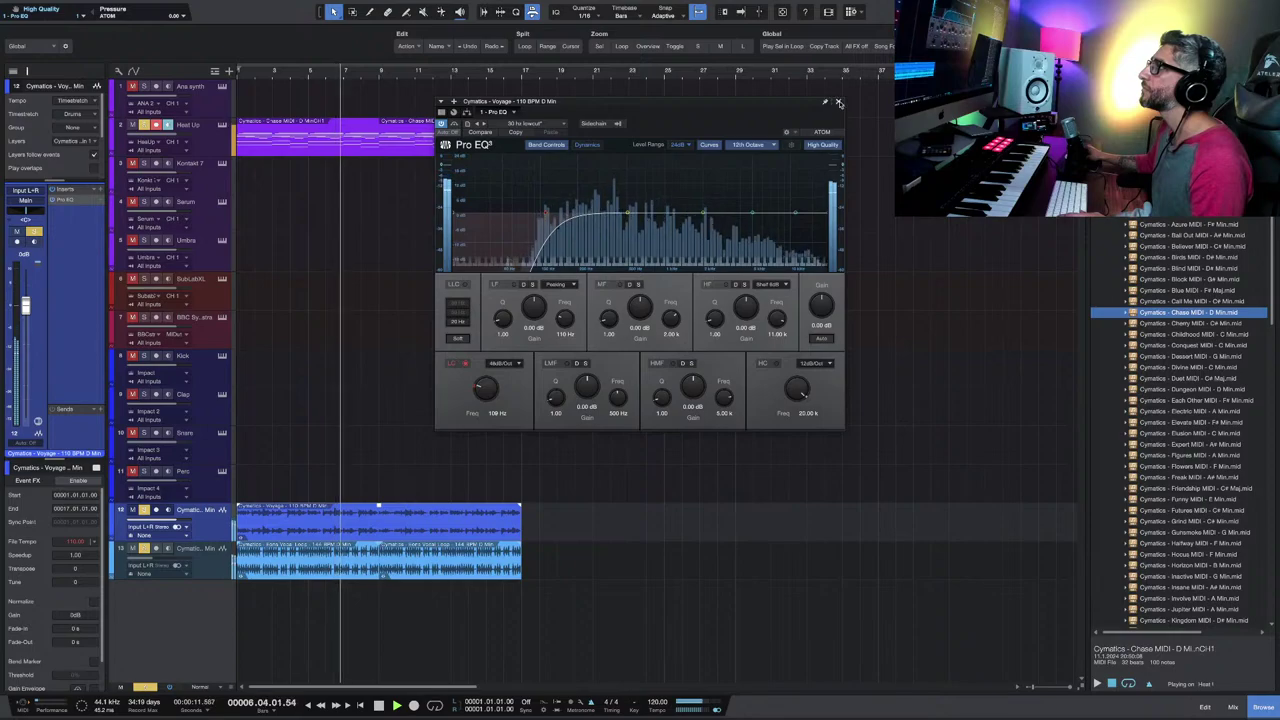
{"action": "left_click_drag", "start_coordinate": [544, 217], "coordinate": [548, 217]}
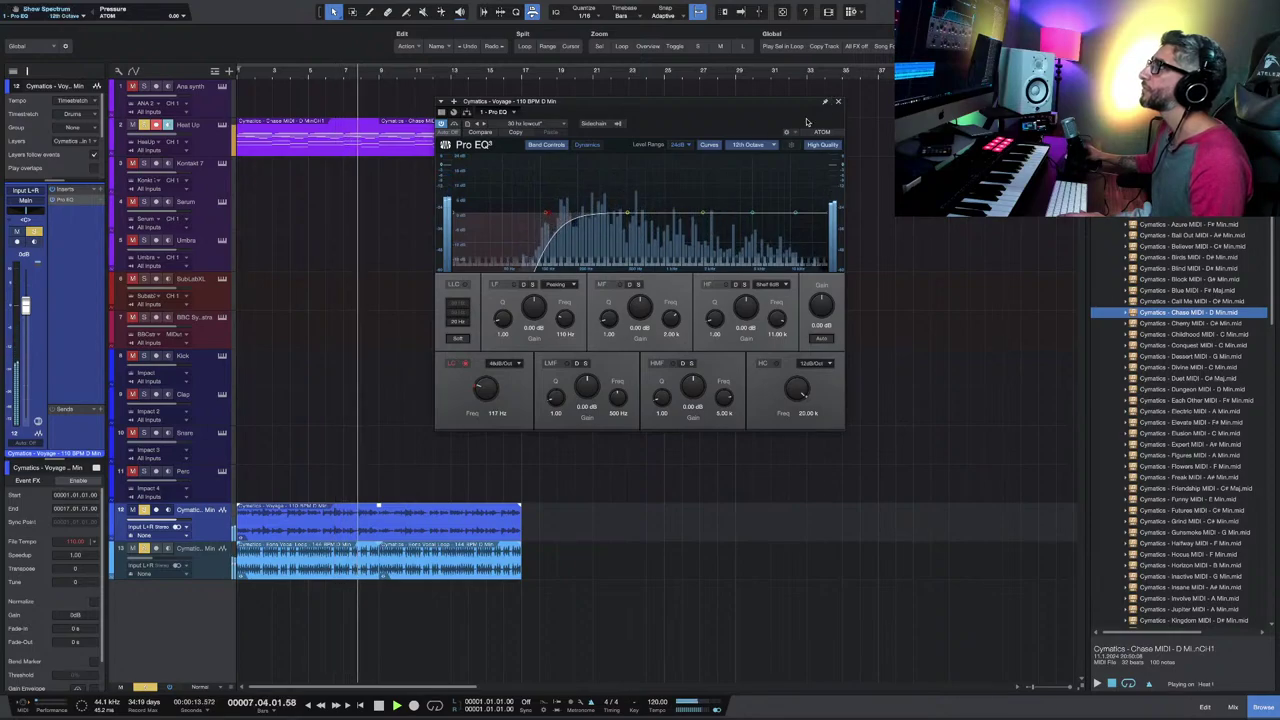
{"action": "left_click", "coordinate": [838, 101]}
{"action": "key", "text": "space"}
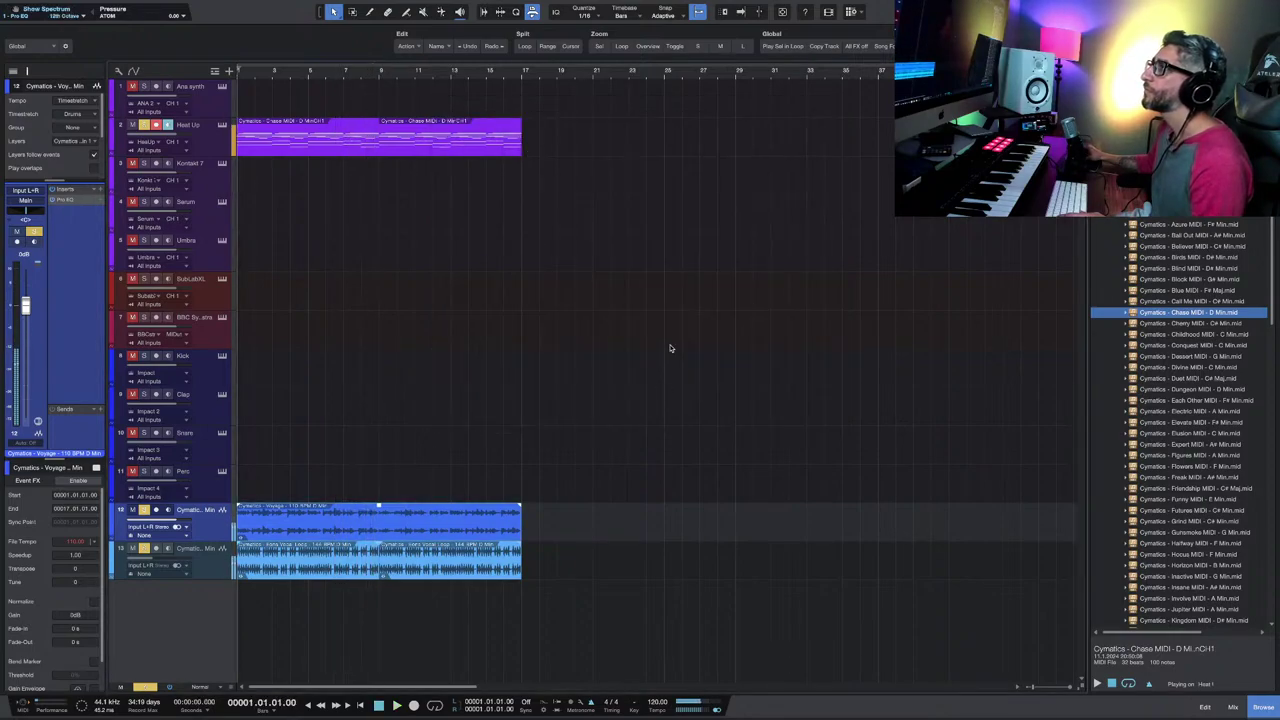
Step: Move the Heat Up track directly above the Voyage track and merge the clips on the Heat Up and vocal loop tracks
{"action": "left_click", "coordinate": [215, 151]}
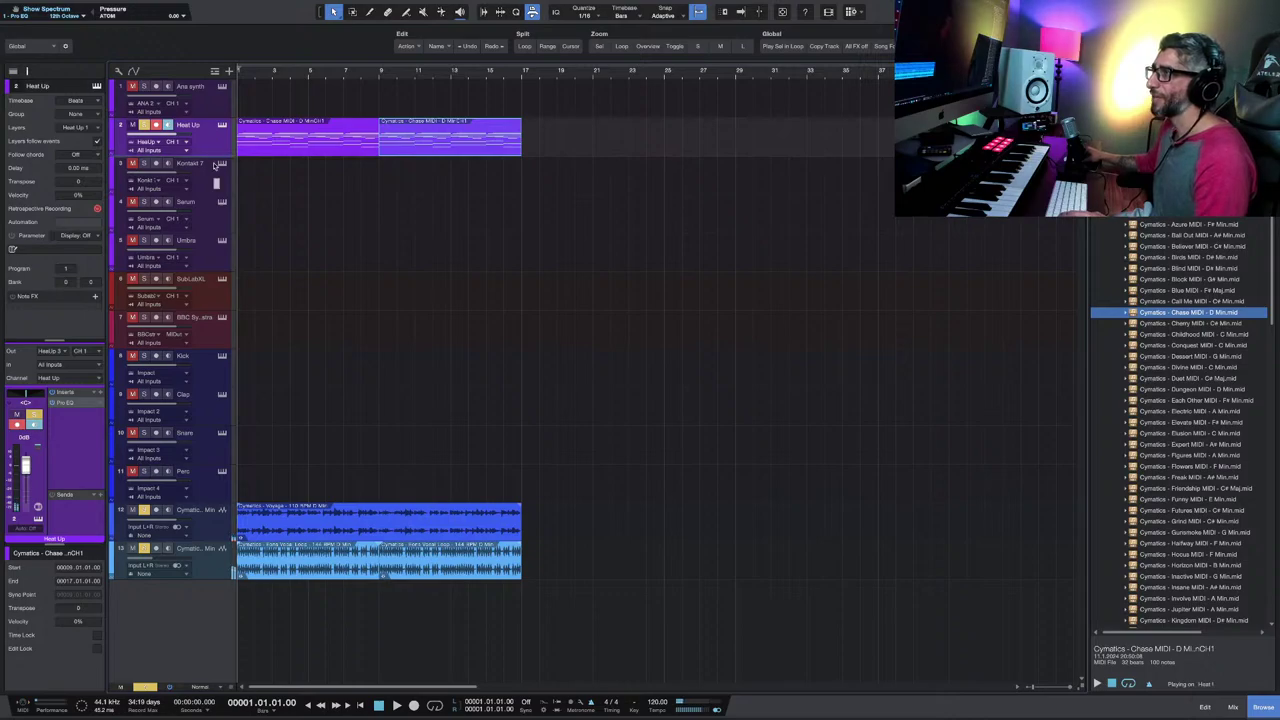
{"action": "left_click_drag", "start_coordinate": [193, 499], "coordinate": [300, 501]}
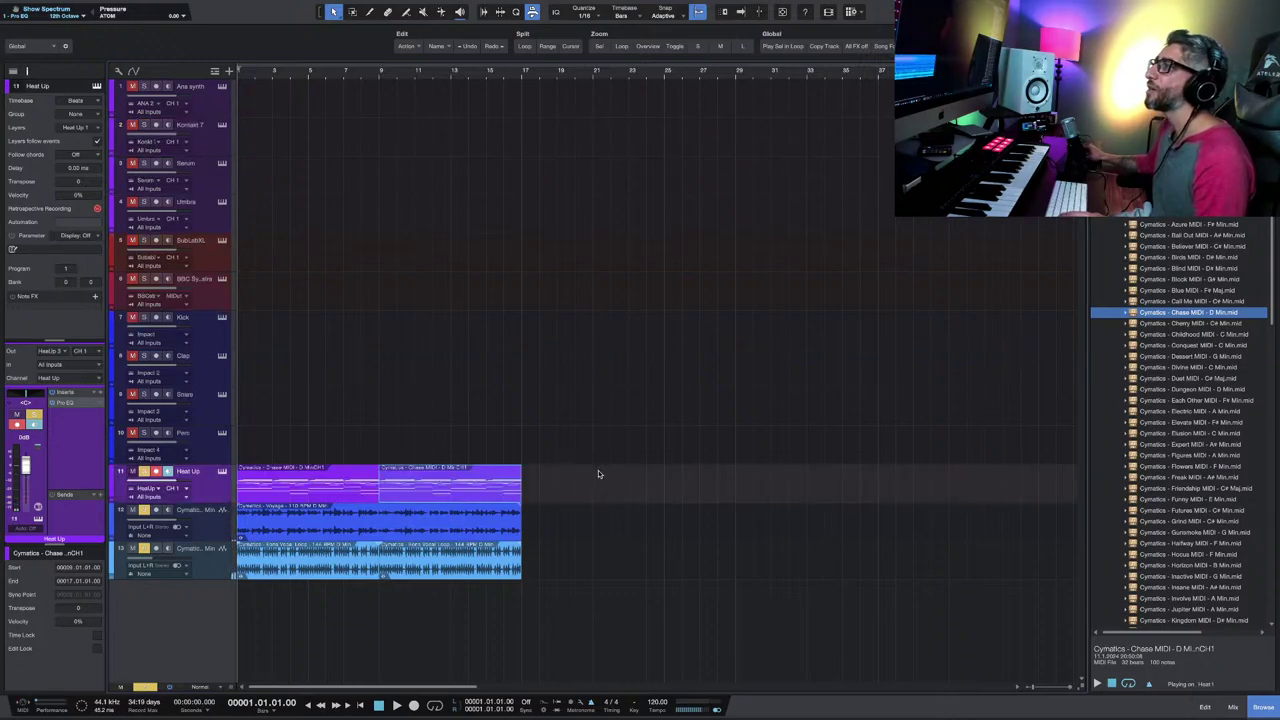
{"action": "left_click", "coordinate": [300, 484]}
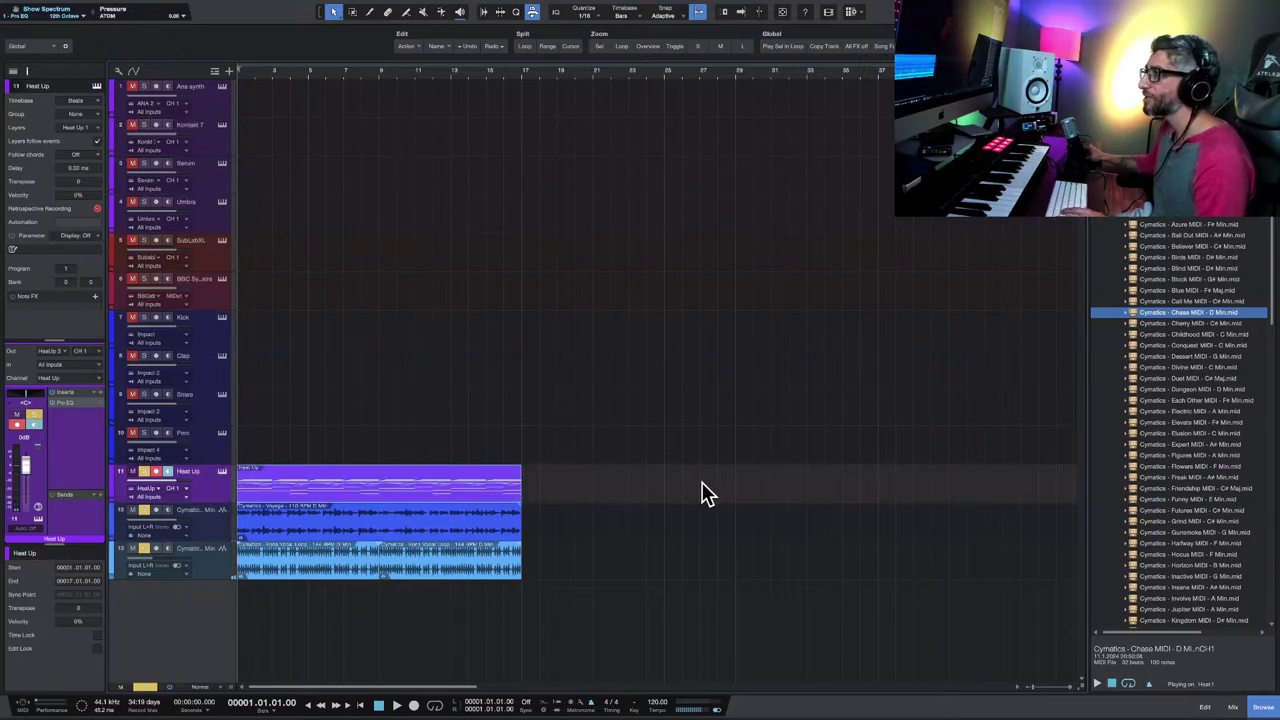
{"action": "left_click", "coordinate": [449, 570]}
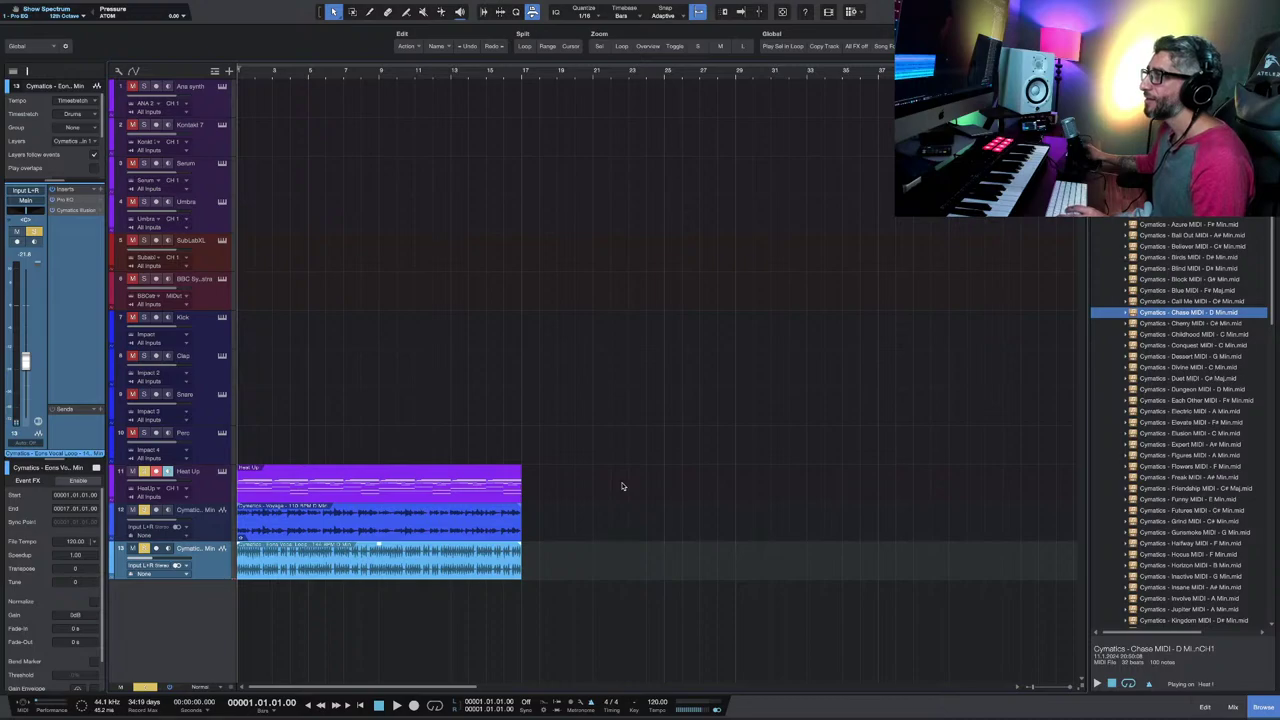
Step: Mix the Heat Up, Voyage and vocal loop clips down to a new audio track and play back its beginning
{"action": "left_click_drag", "start_coordinate": [624, 466], "coordinate": [284, 578]}
{"action": "right_click", "coordinate": [338, 566]}
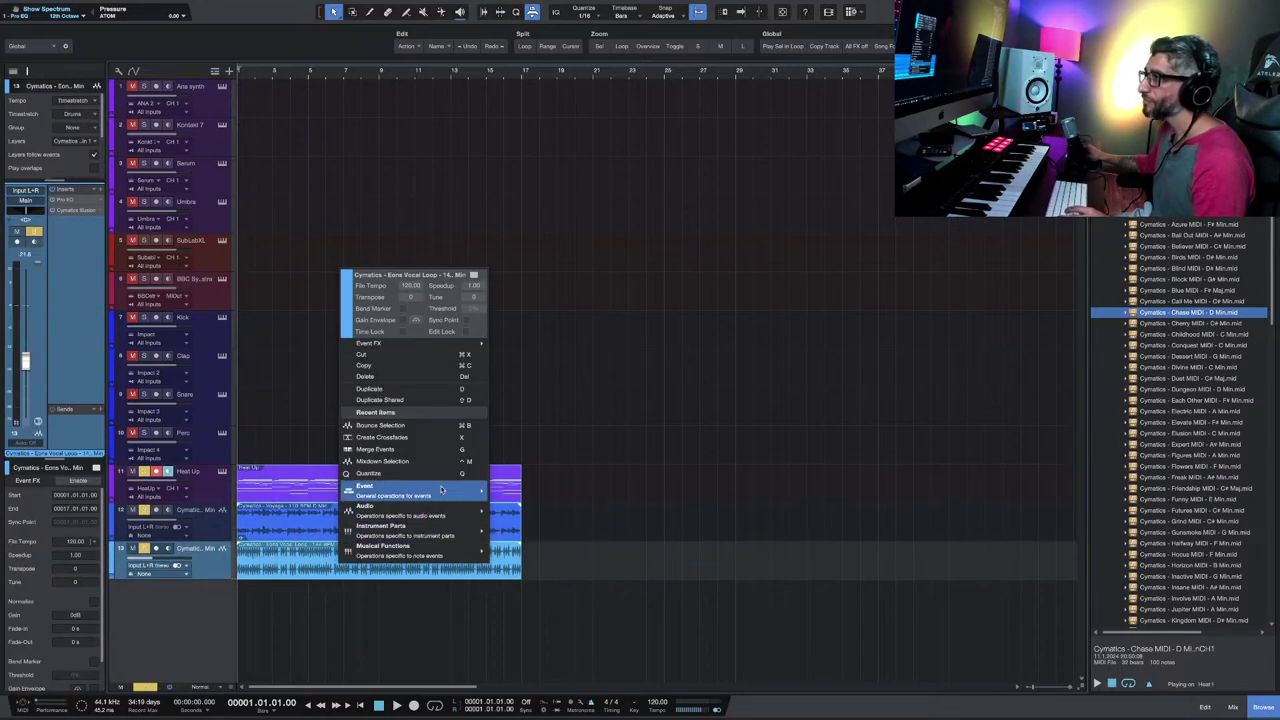
{"action": "left_click", "coordinate": [421, 463]}
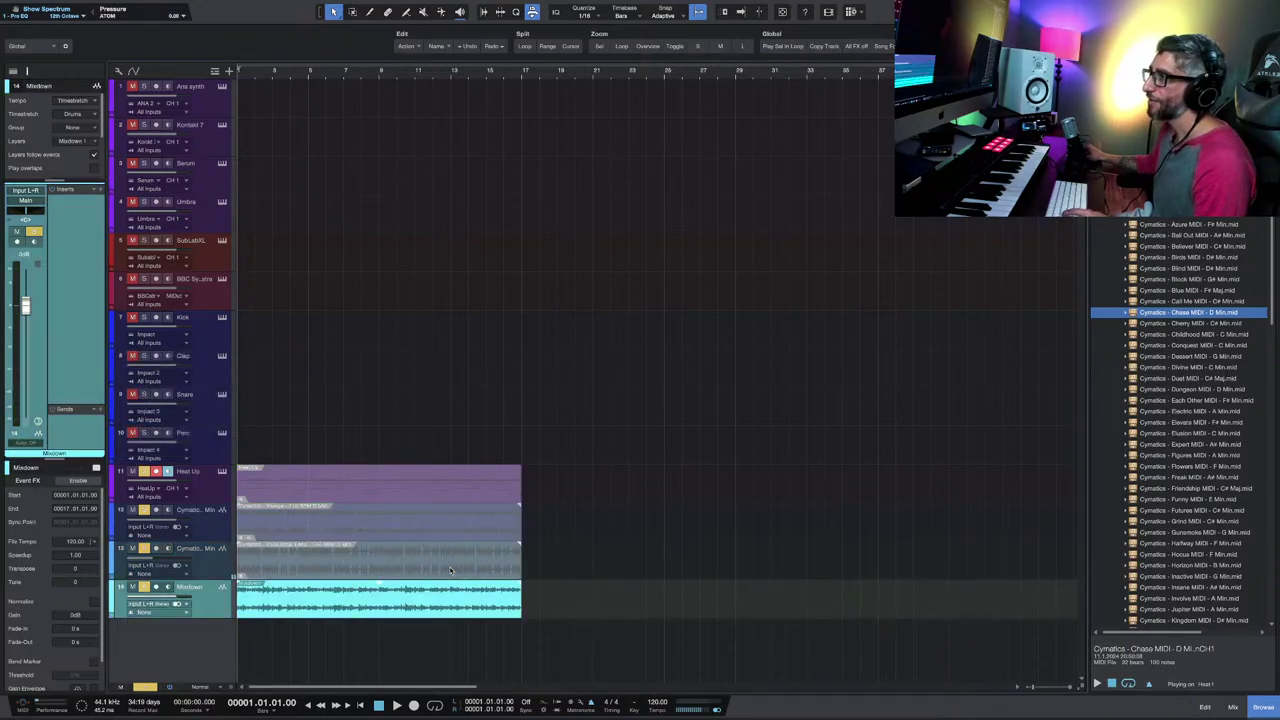
{"action": "key", "text": "space"}
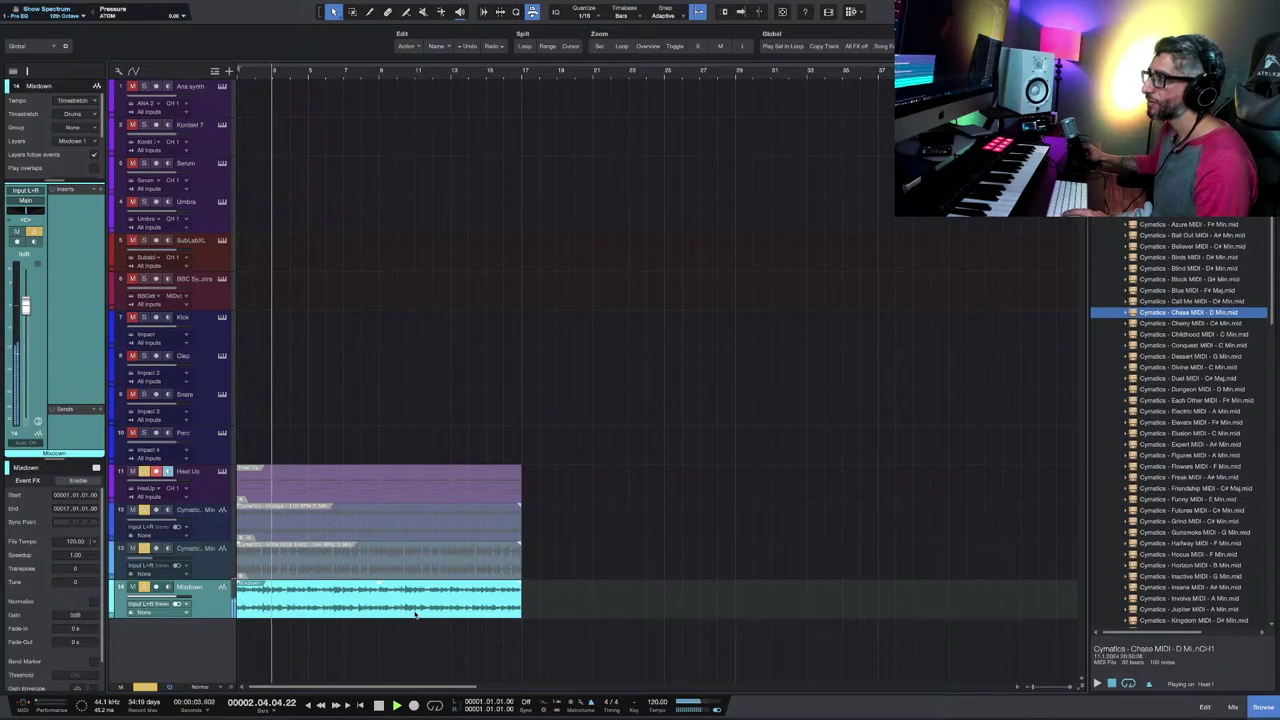
{"action": "key", "text": "space"}
Step: Set the song's quantize to 1/2 and split the Mixdown clip at the grid
{"action": "right_click", "coordinate": [323, 600]}
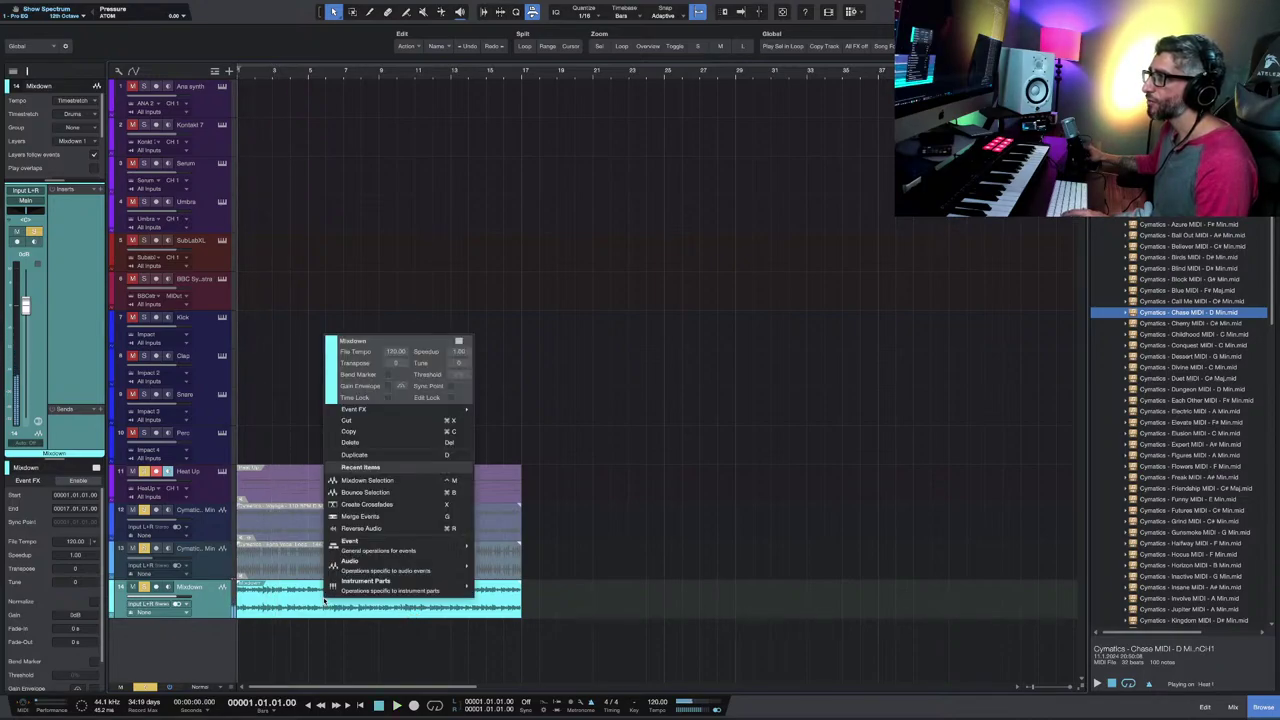
{"action": "left_click", "coordinate": [296, 601]}
{"action": "right_click", "coordinate": [307, 605]}
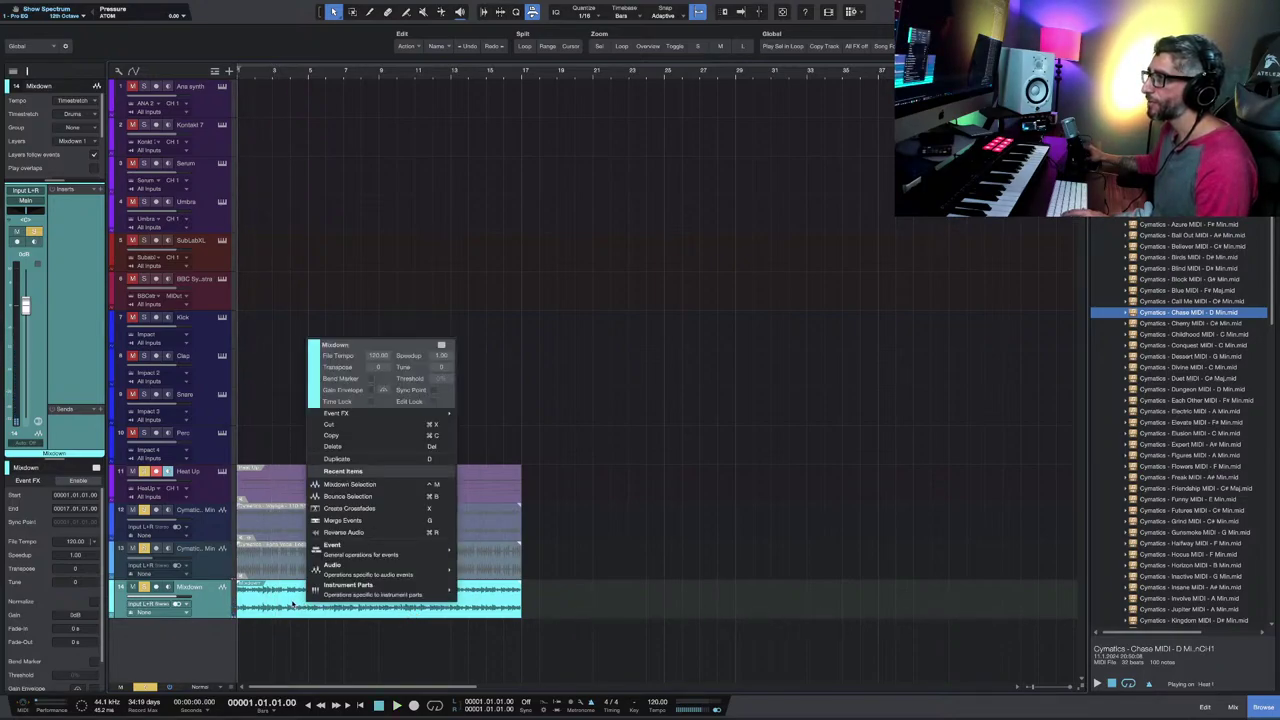
{"action": "left_click", "coordinate": [293, 604]}
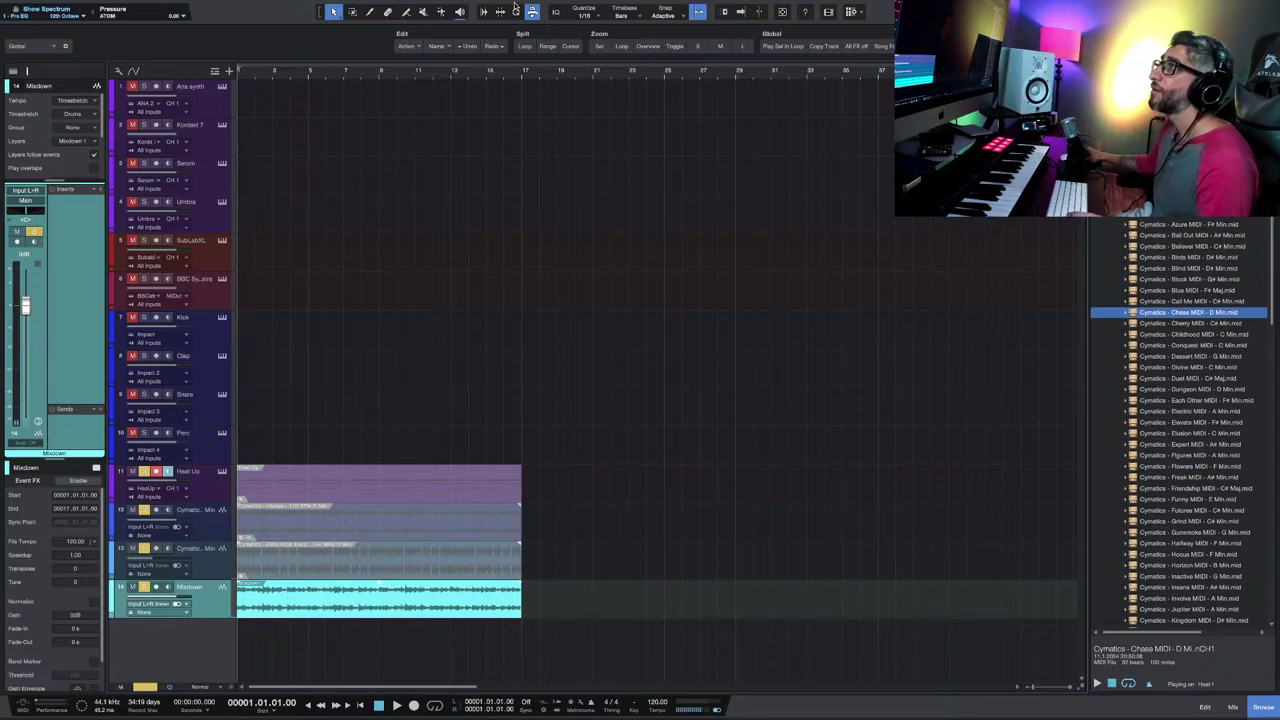
{"action": "left_click", "coordinate": [583, 16]}
{"action": "left_click", "coordinate": [612, 39]}
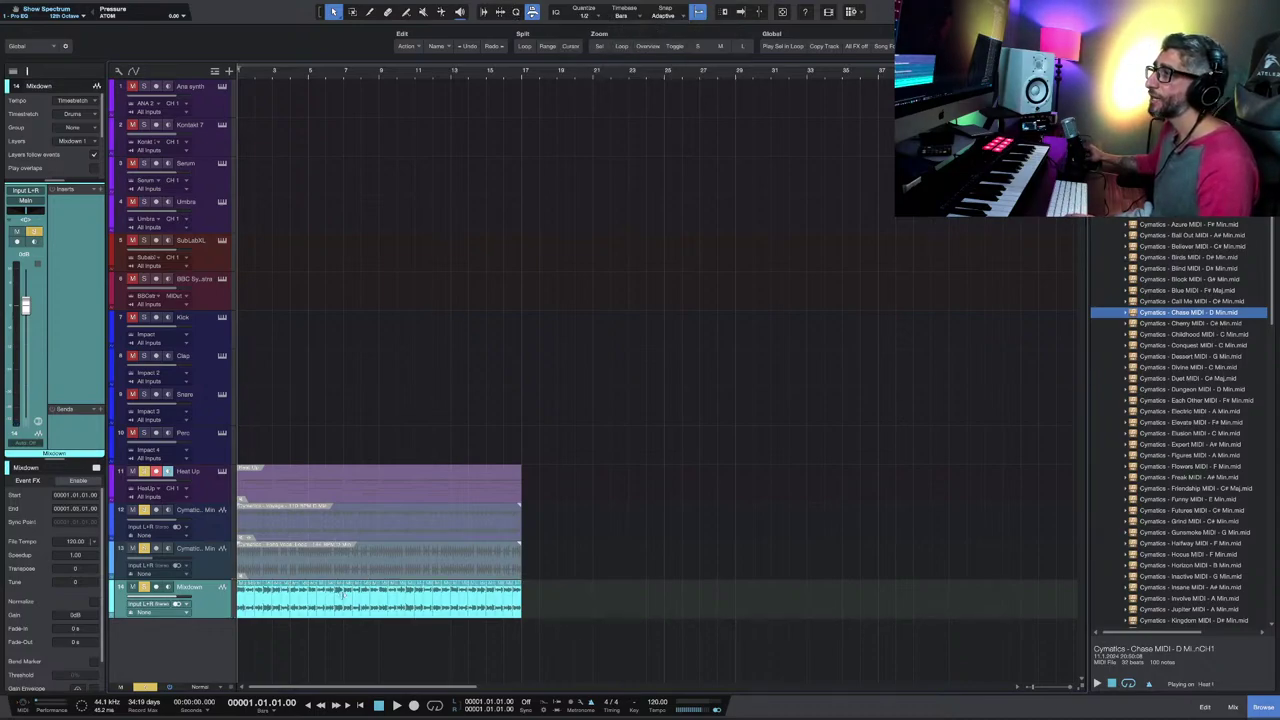
Step: Send all the Mixdown slices to a new SampleOne instrument
{"action": "key", "text": "e"}
{"action": "key", "text": "e"}
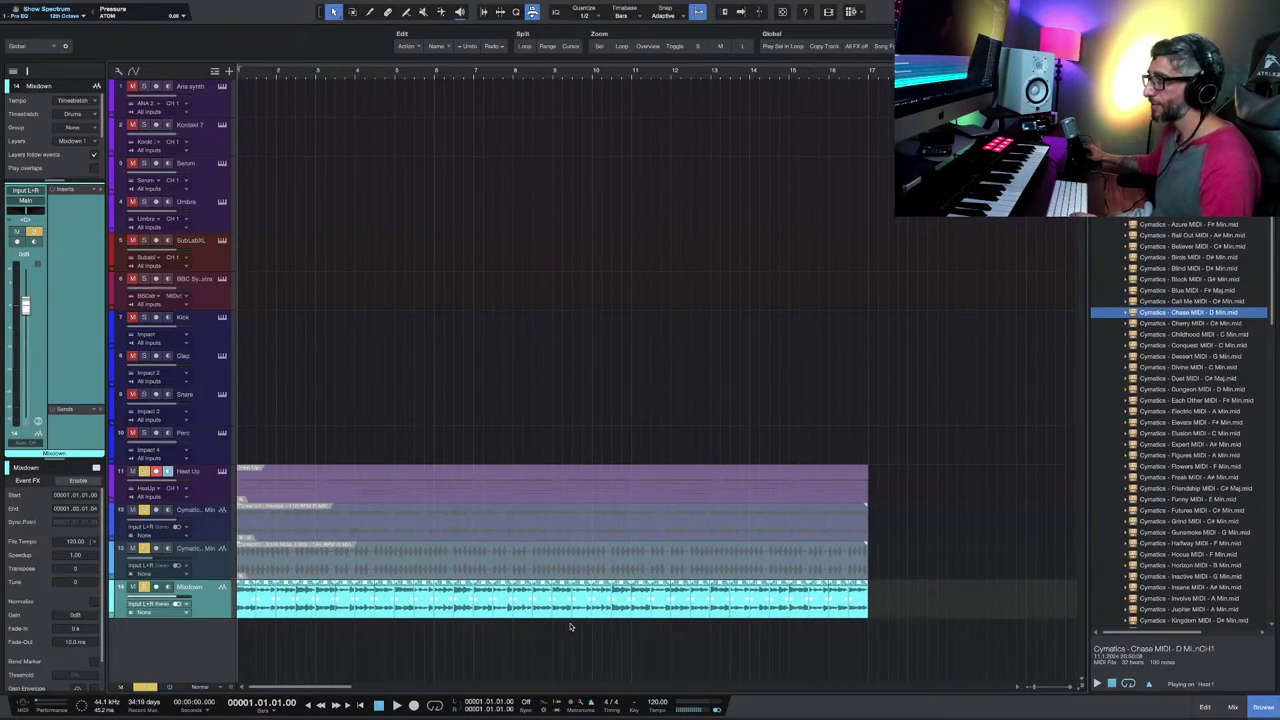
{"action": "right_click", "coordinate": [481, 607]}
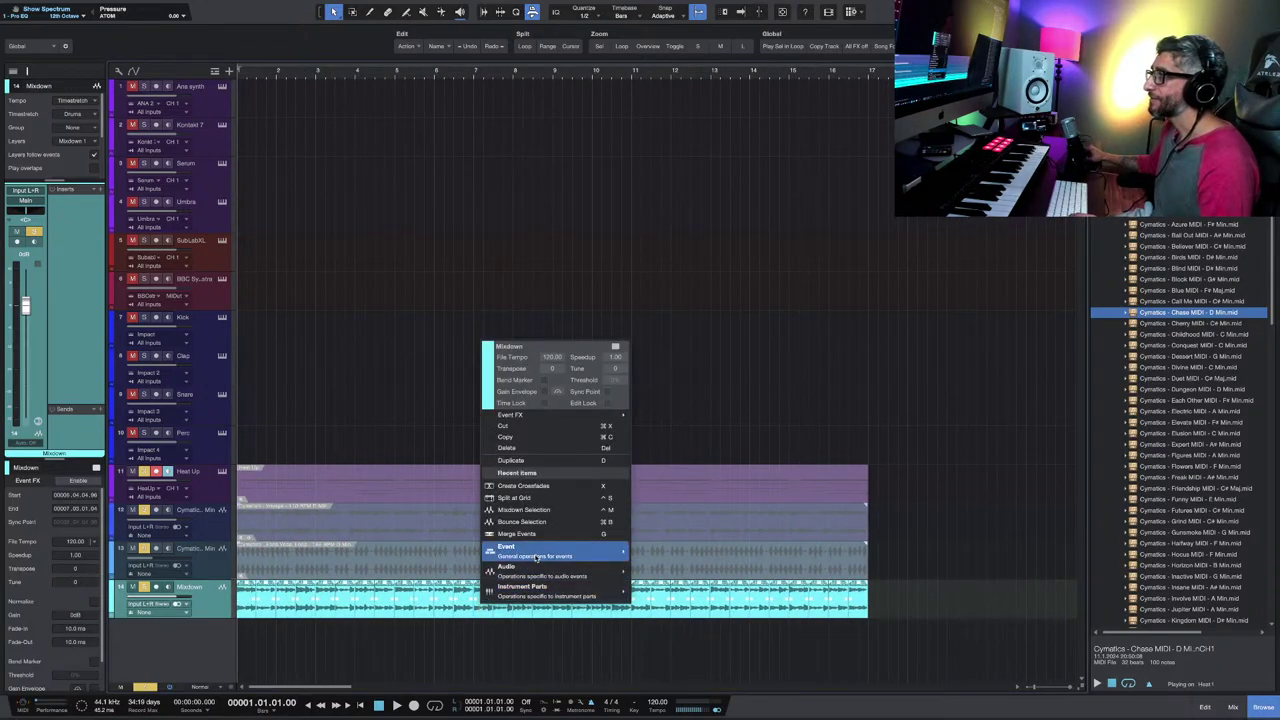
{"action": "mouse_move", "coordinate": [553, 573]}
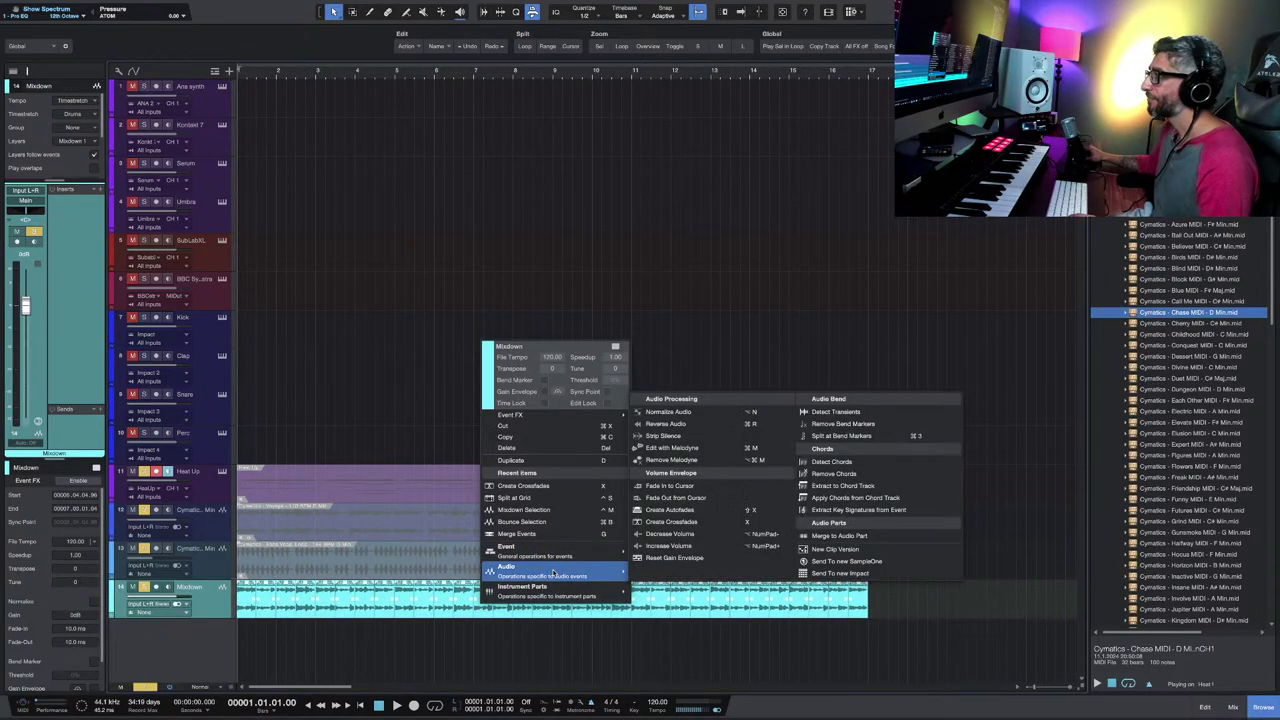
{"action": "left_click", "coordinate": [845, 563]}
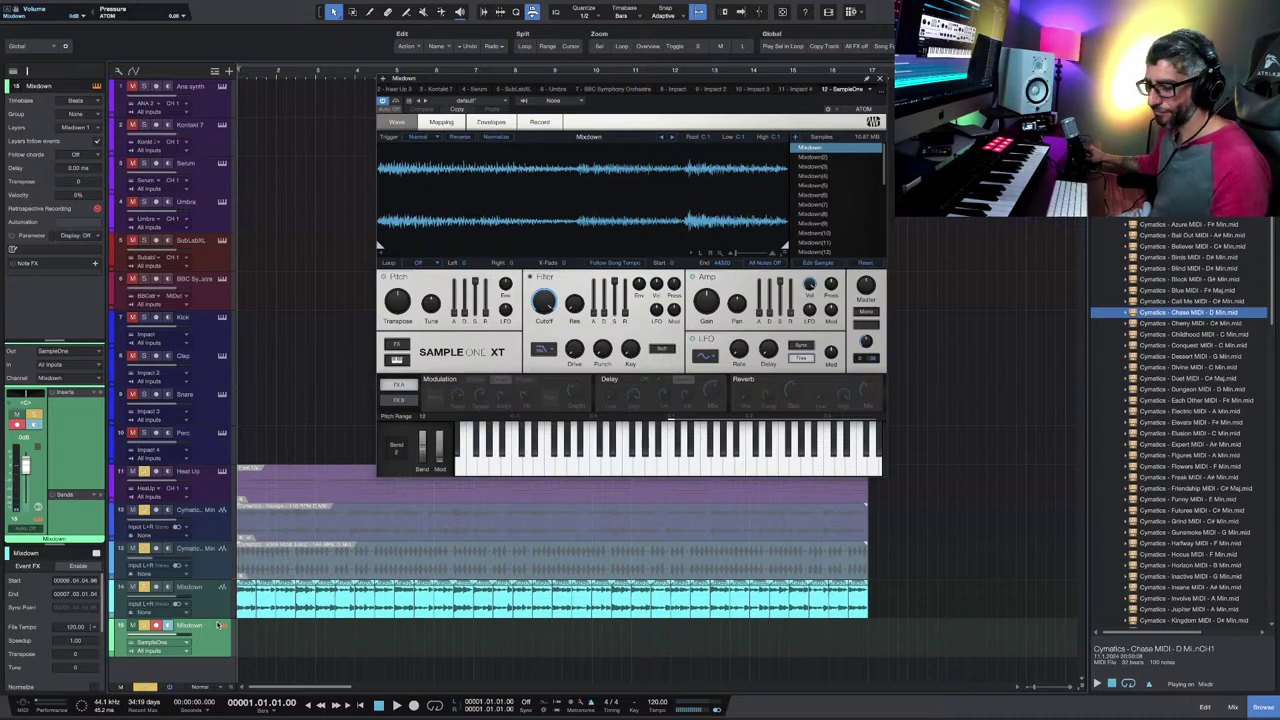
Step: With the Mixdown audio track muted, rehearse the SampleOne slices and record a performance of them over bars 1 to 17
{"action": "key", "text": "space"}
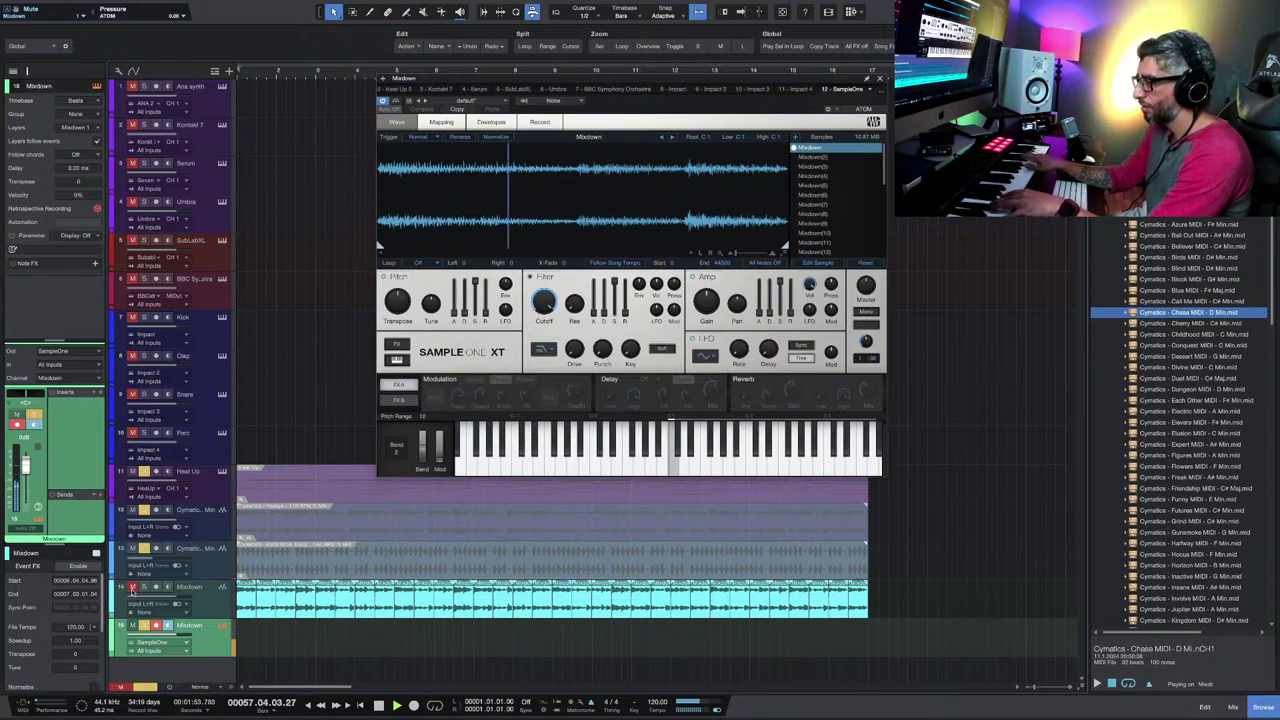
{"action": "key", "text": "space"}
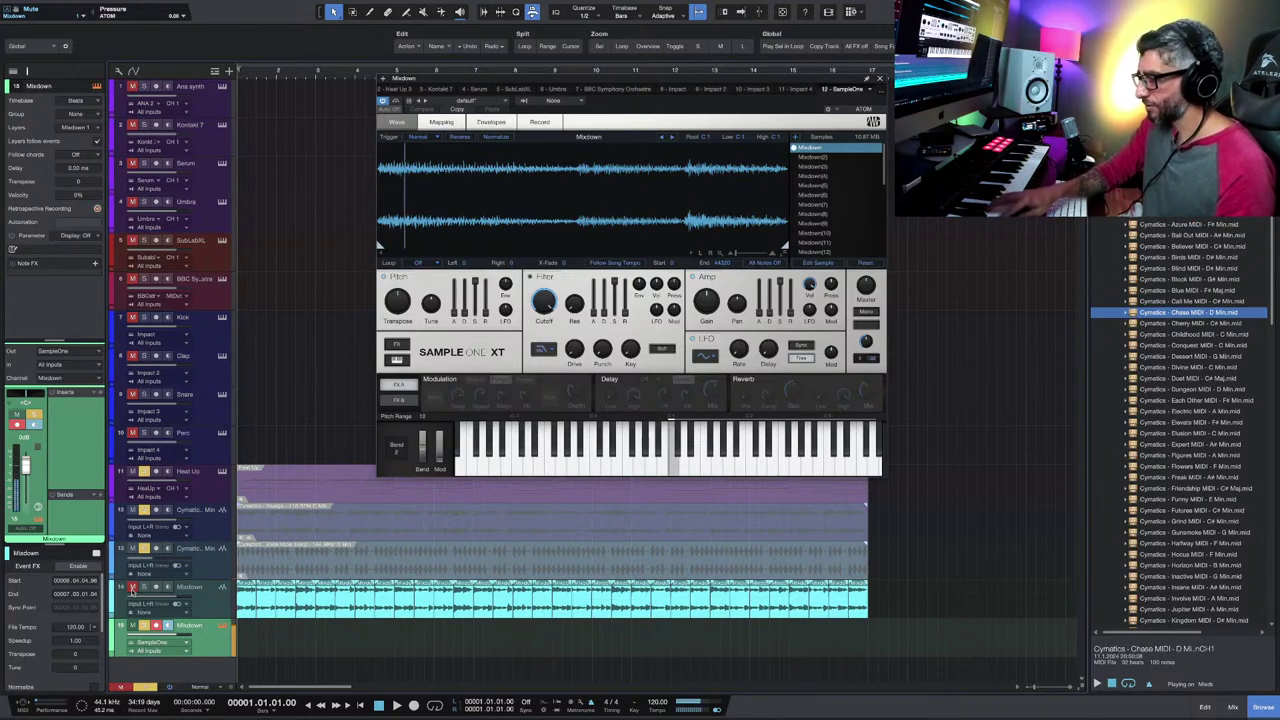
{"action": "key", "text": "KP_Multiply"}
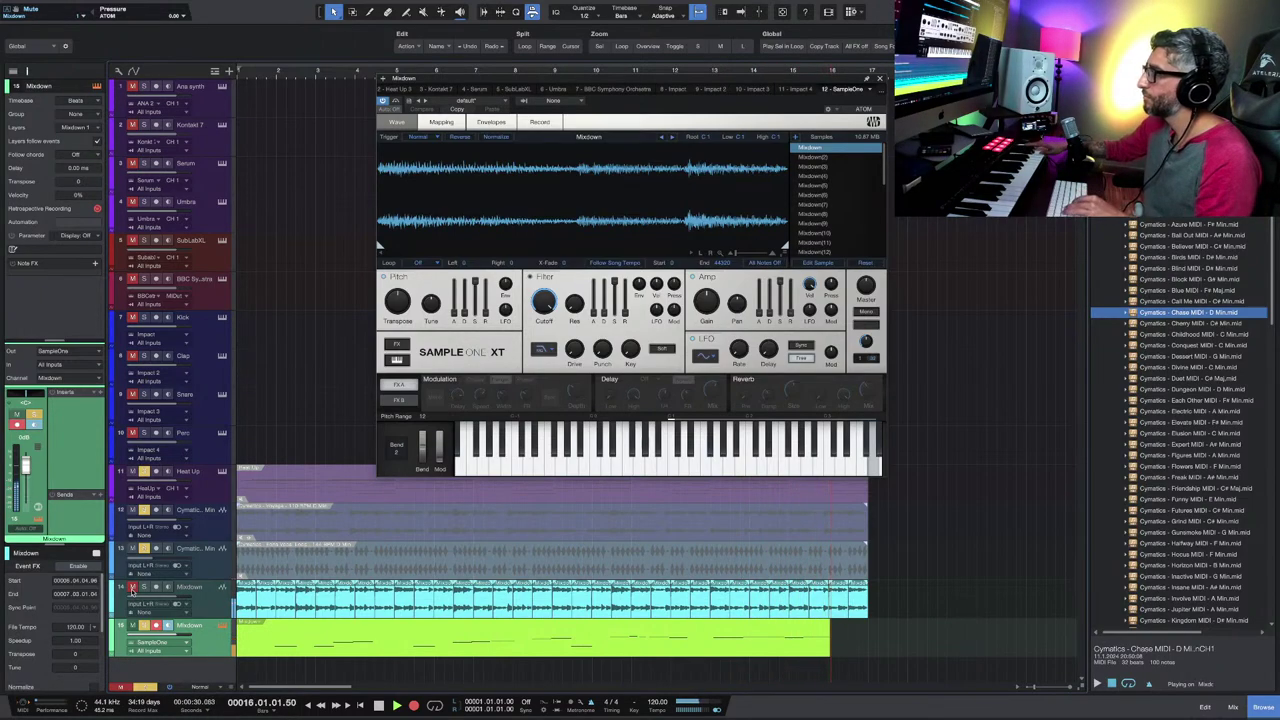
{"action": "key", "text": "space"}
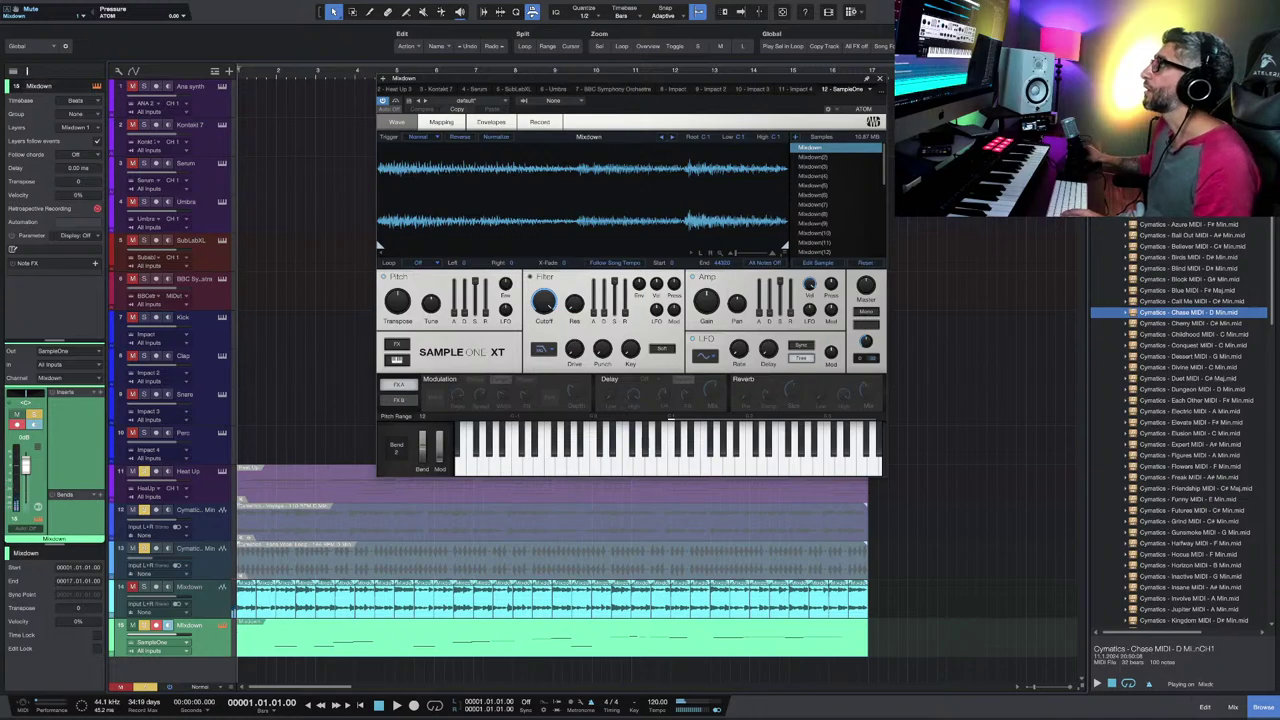
Step: Close SampleOne, open the recorded Mixdown part in the note editor and play back its first bars
{"action": "left_click", "coordinate": [880, 78]}
{"action": "key", "text": "w"}
{"action": "key", "text": "w"}
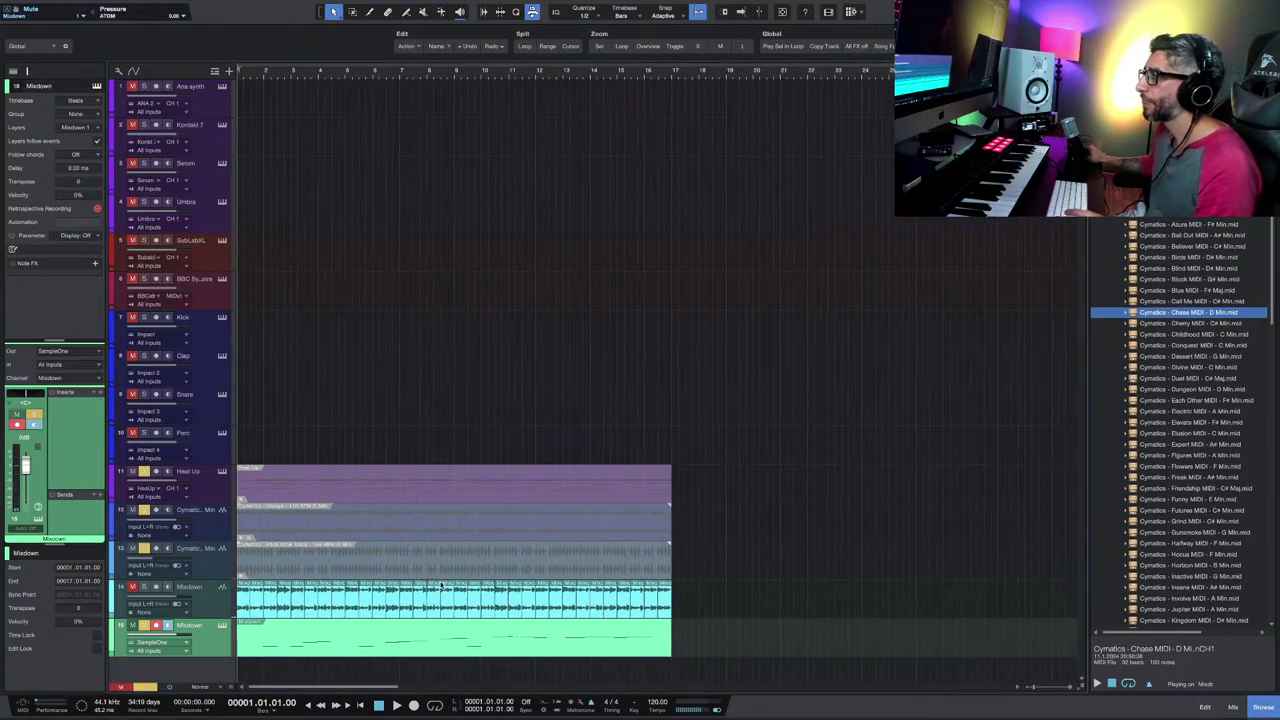
{"action": "key", "text": "shift+e"}
{"action": "scroll", "coordinate": [438, 583], "scroll_direction": "down", "scroll_amount": 3}
{"action": "double_click", "coordinate": [436, 604]}
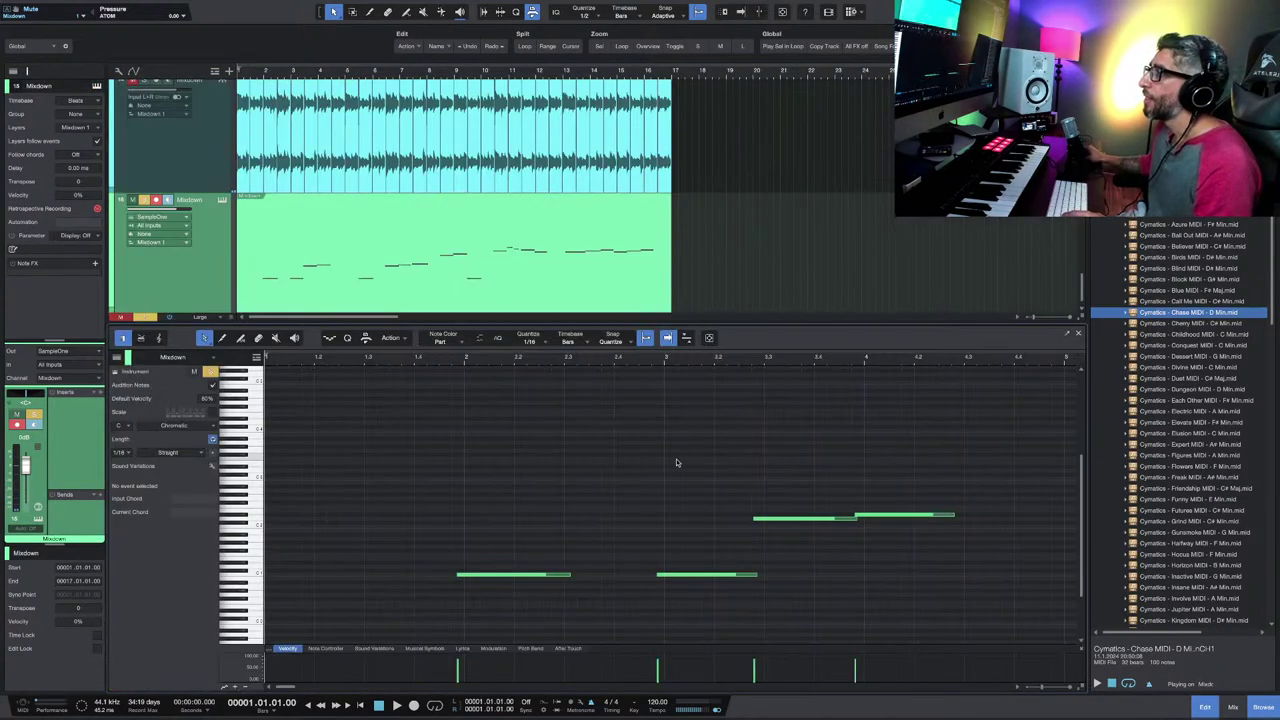
{"action": "key", "text": "space"}
{"action": "key", "text": "z"}
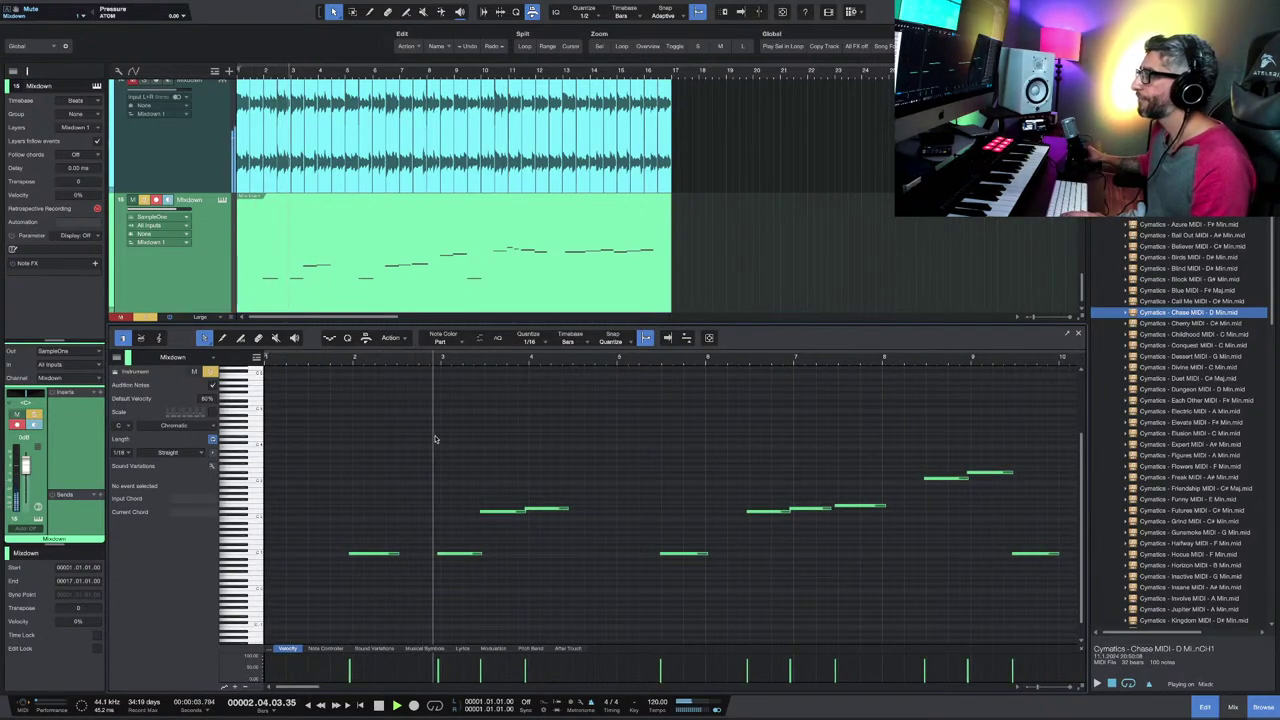
{"action": "key", "text": "space"}
Step: Delete the recorded part's first four notes and move the following seven notes to start at bar 1
{"action": "left_click_drag", "start_coordinate": [343, 440], "coordinate": [568, 585]}
{"action": "key", "text": "Delete"}
{"action": "left_click_drag", "start_coordinate": [638, 450], "coordinate": [1037, 604]}
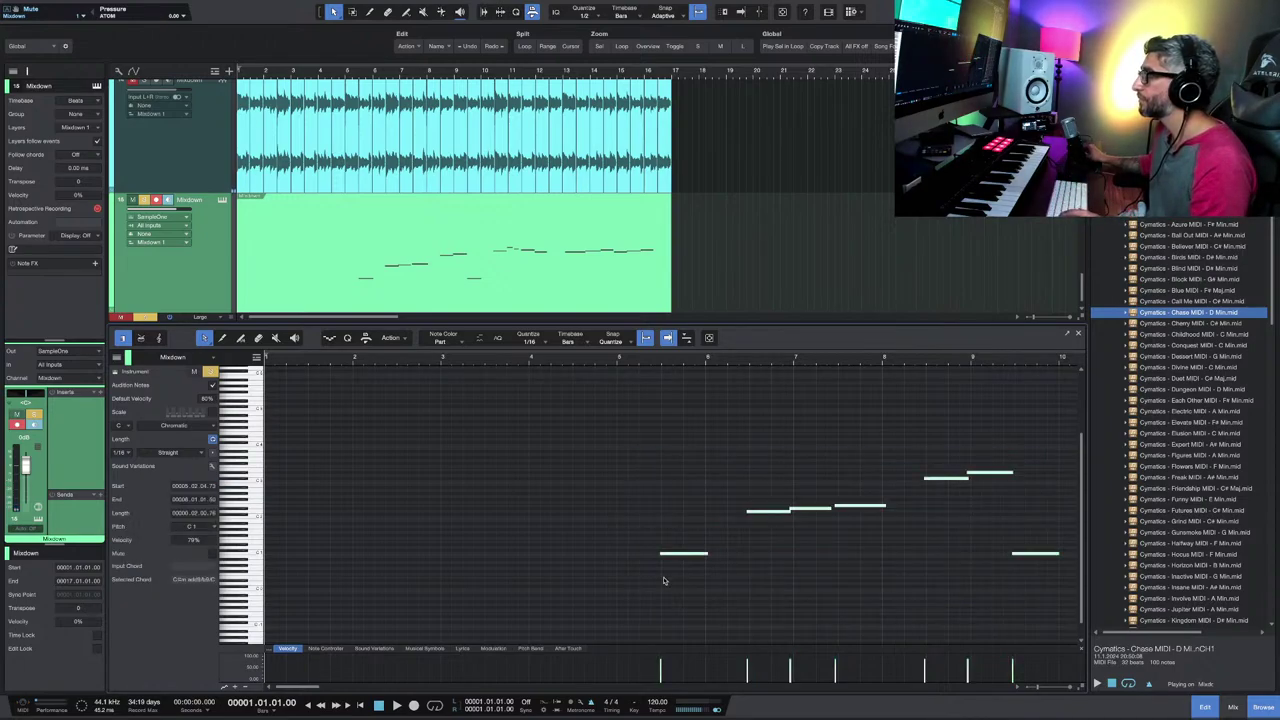
{"action": "left_click_drag", "start_coordinate": [671, 556], "coordinate": [280, 555]}
{"action": "key", "text": "space"}
{"action": "key", "text": "space"}
{"action": "key", "text": "space"}
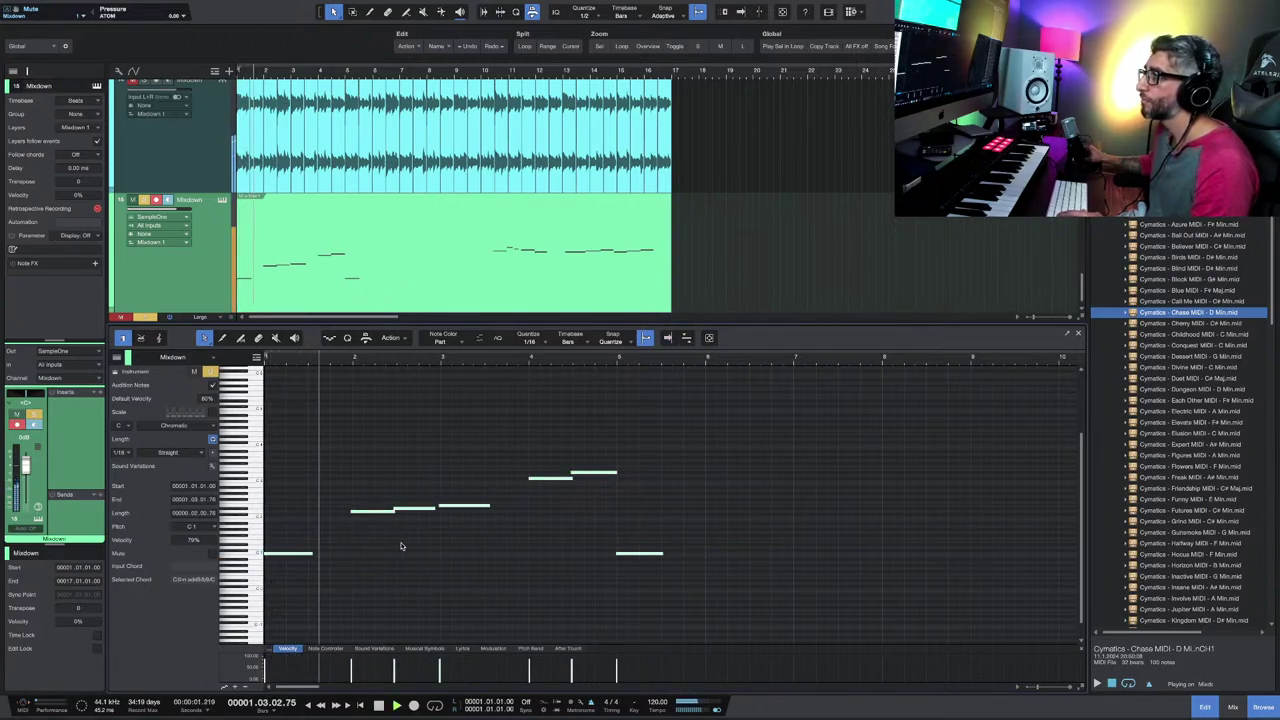
Step: Set the note editor's quantize to 1/2 and quantize the notes from bar 2 through bar 5, and start playback
{"action": "left_click_drag", "start_coordinate": [329, 469], "coordinate": [482, 552]}
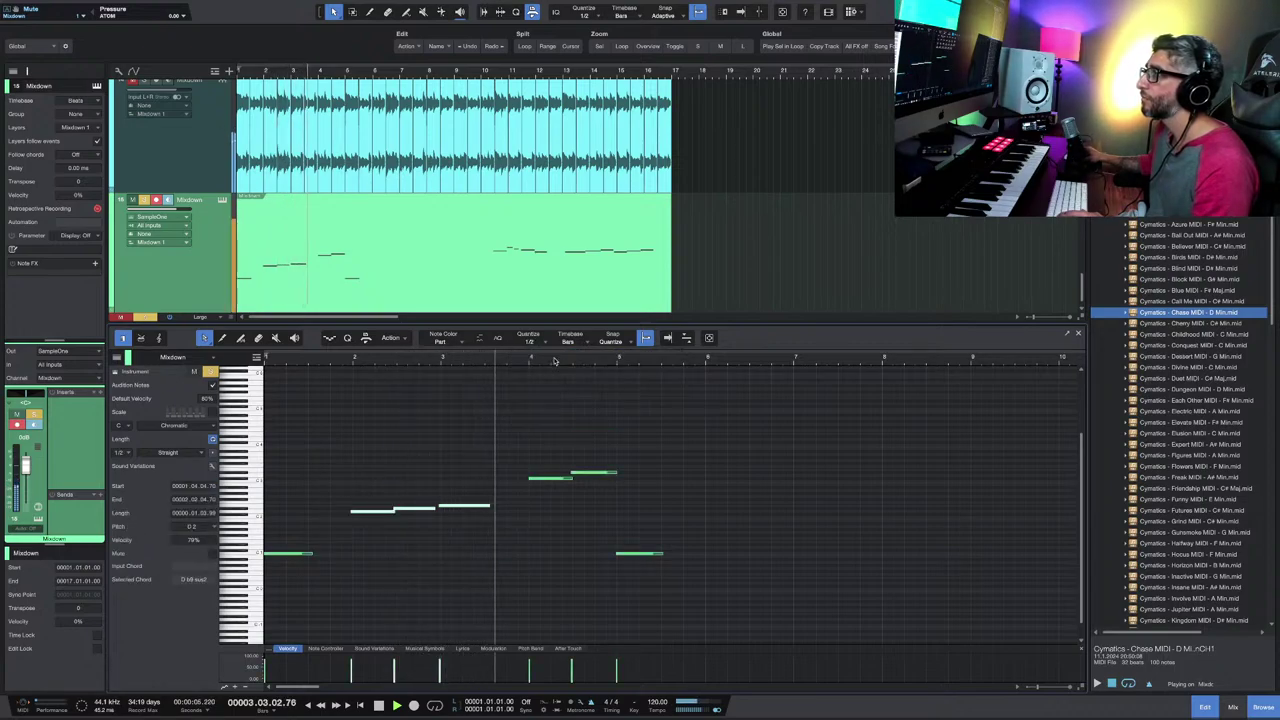
{"action": "key", "text": "q"}
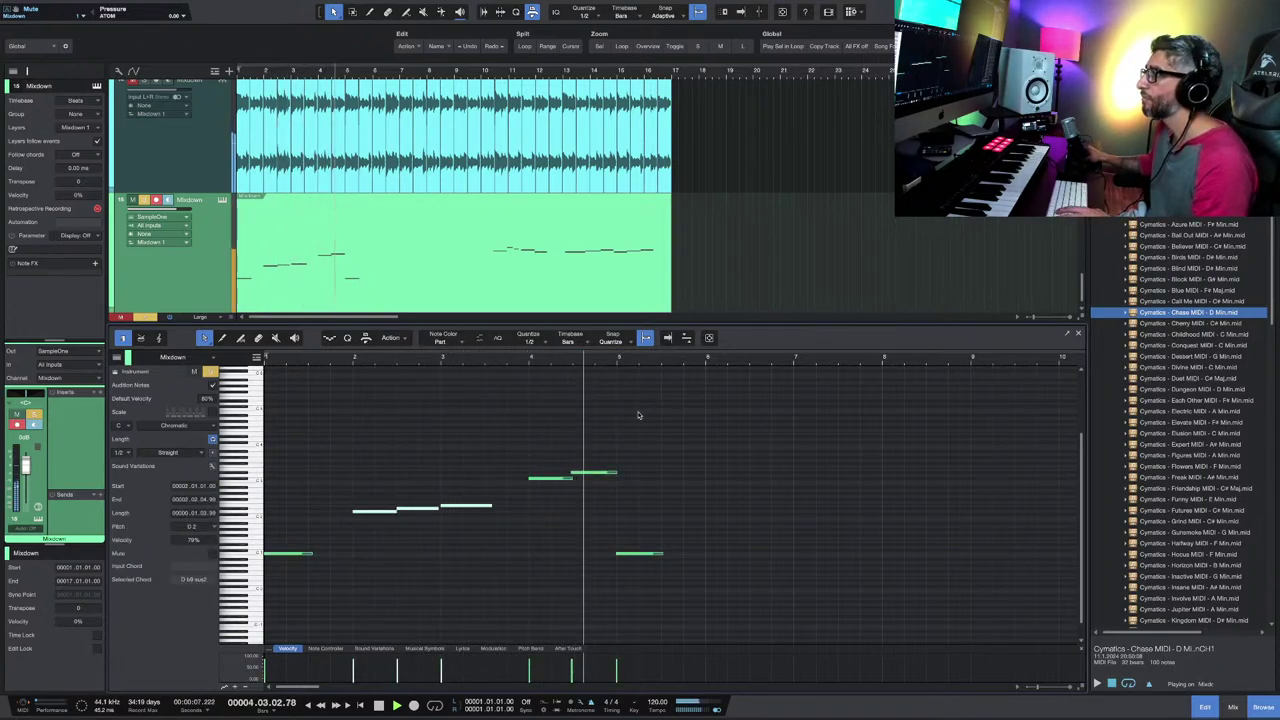
{"action": "key", "text": "space"}
{"action": "left_click_drag", "start_coordinate": [531, 468], "coordinate": [714, 608]}
{"action": "key", "text": "space"}
{"action": "scroll", "coordinate": [610, 560], "scroll_direction": "down", "scroll_amount": 2}
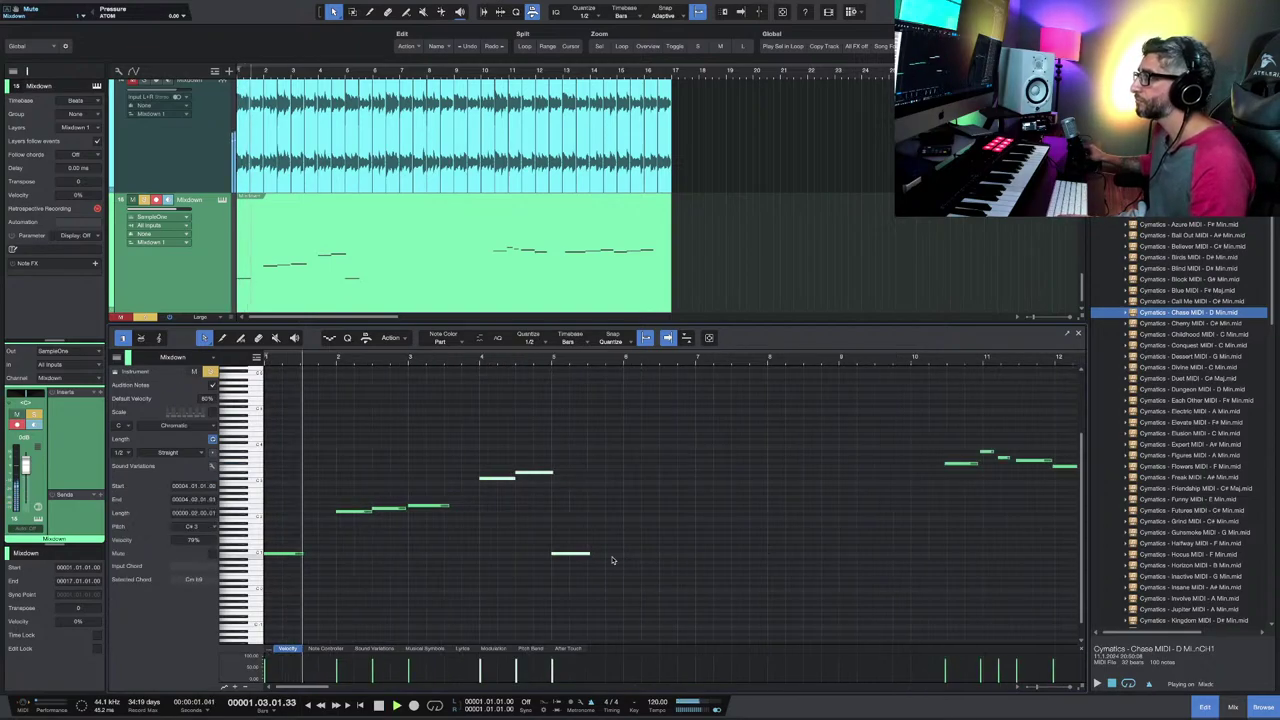
Step: Move the final group of six notes, beginning in bar 13, to start at bar 6
{"action": "scroll", "coordinate": [610, 560], "scroll_direction": "up", "scroll_amount": 3}
{"action": "scroll", "coordinate": [613, 560], "scroll_direction": "down", "scroll_amount": 4}
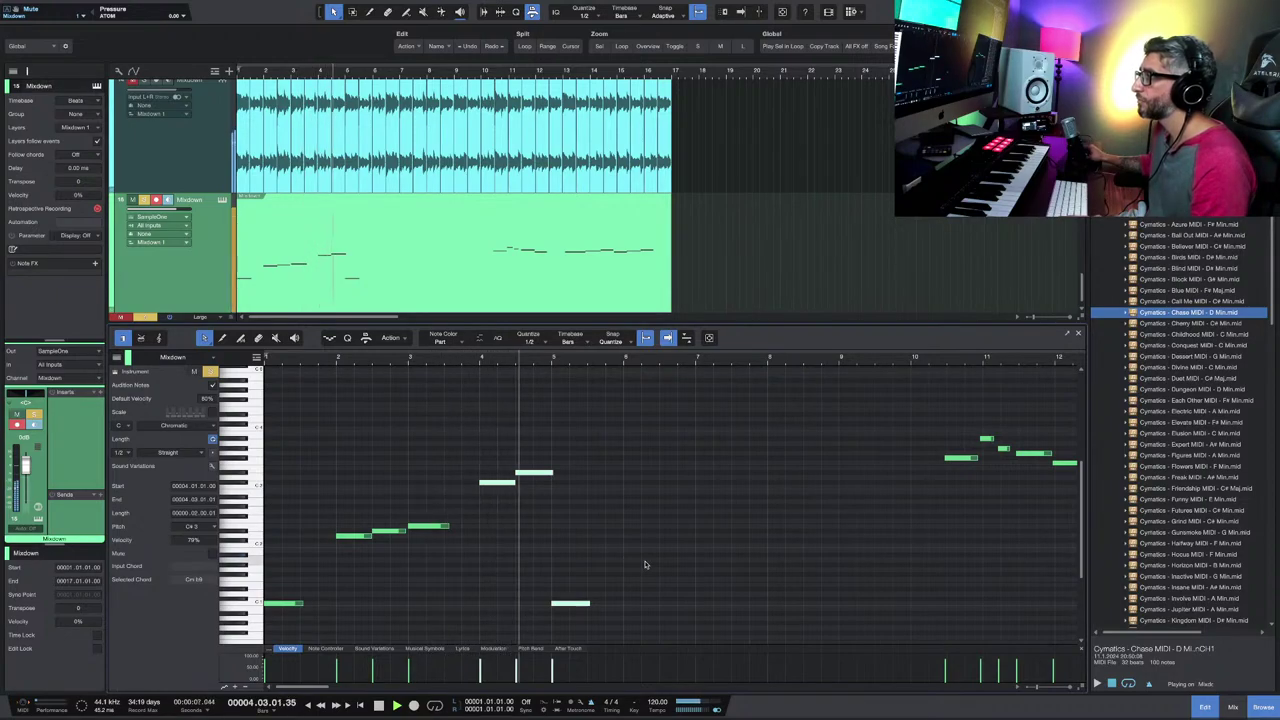
{"action": "scroll", "coordinate": [643, 565], "scroll_direction": "down", "scroll_amount": 2}
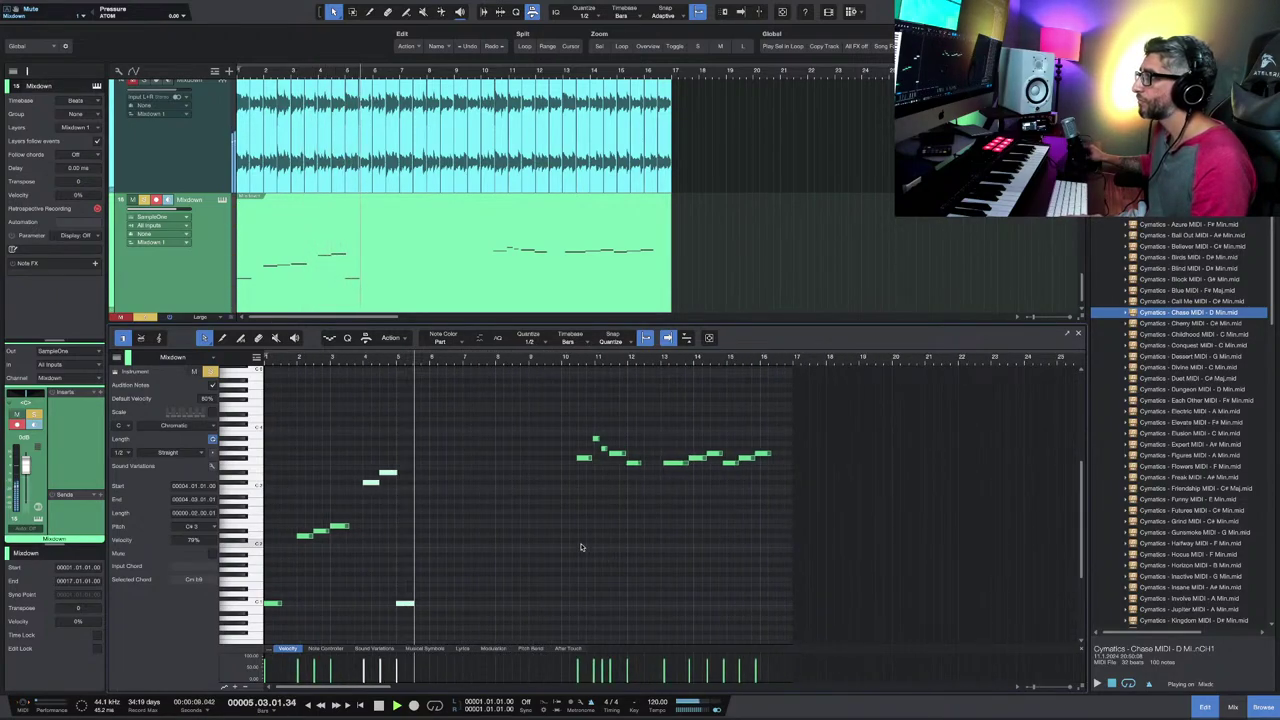
{"action": "key", "text": "space"}
{"action": "left_click", "coordinate": [595, 440]}
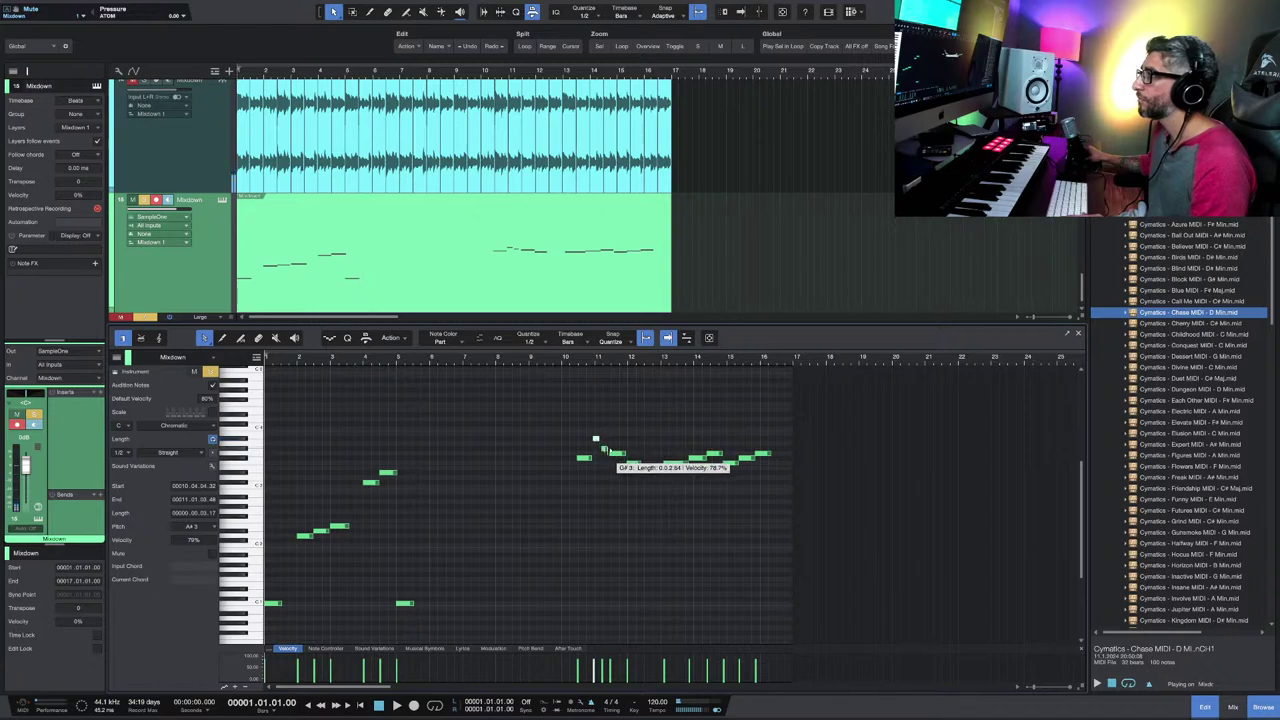
{"action": "left_click", "coordinate": [714, 456]}
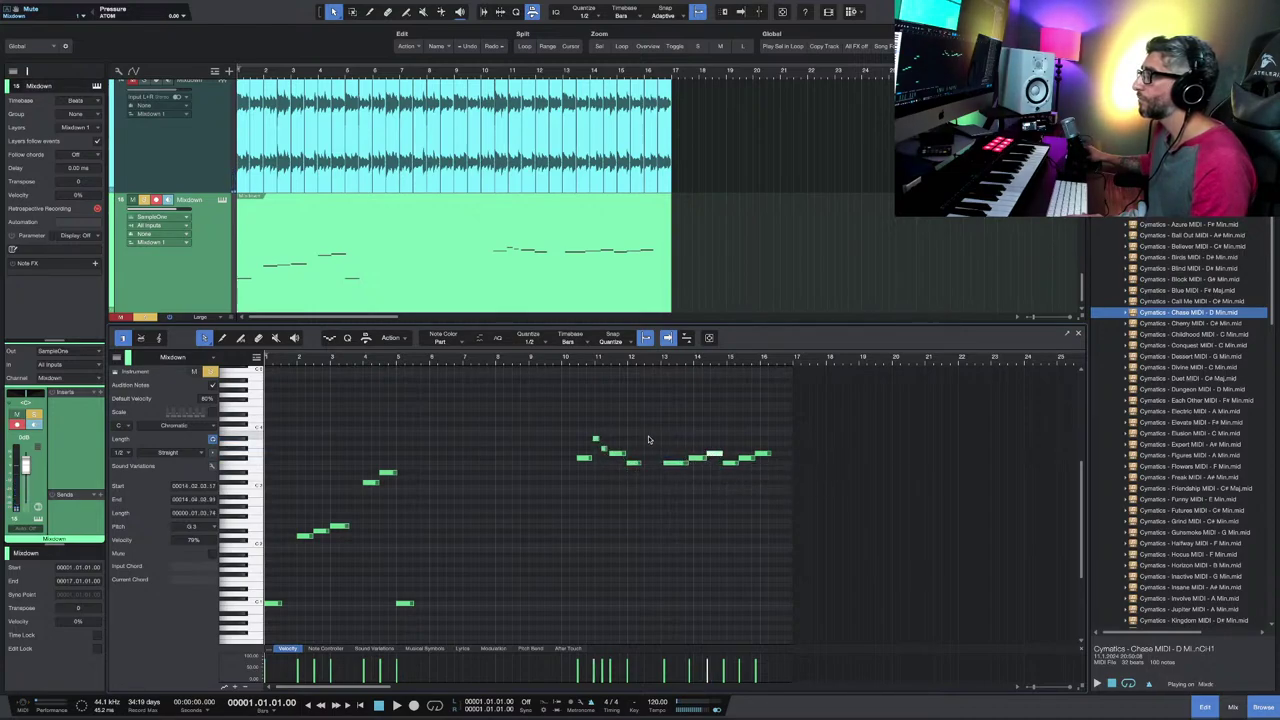
{"action": "left_click_drag", "start_coordinate": [658, 436], "coordinate": [790, 498]}
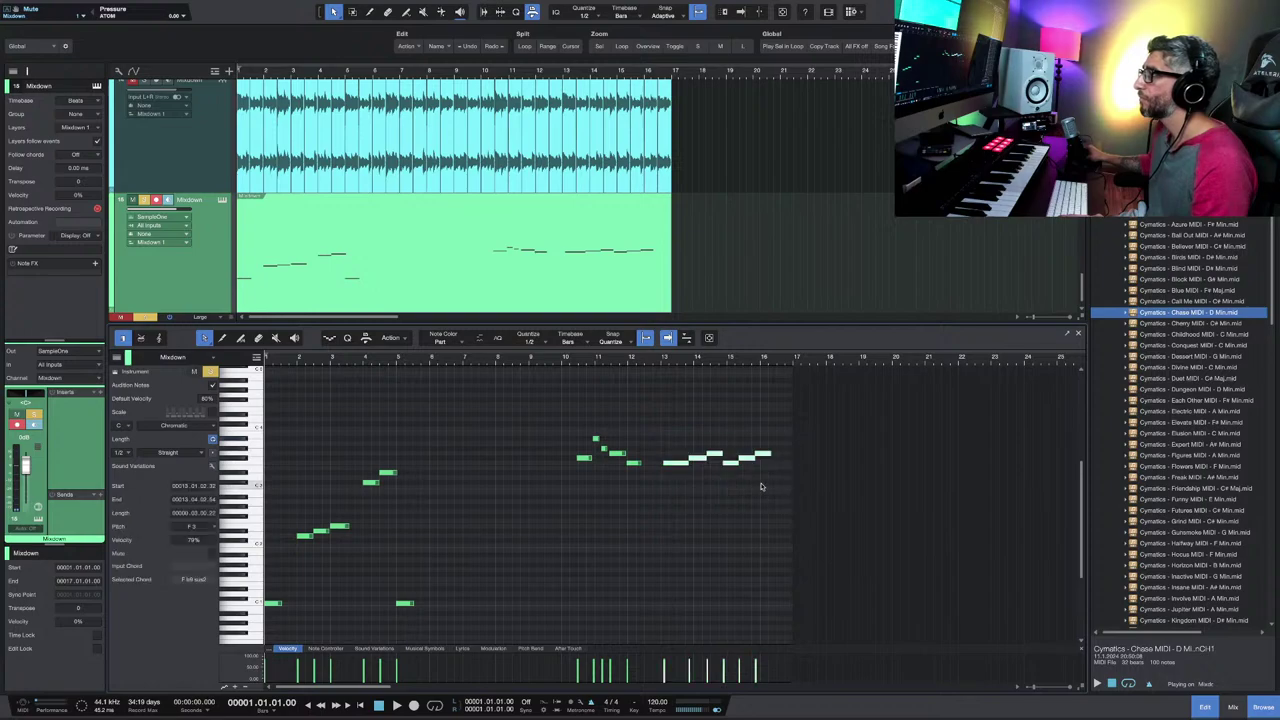
{"action": "left_click_drag", "start_coordinate": [672, 463], "coordinate": [476, 464]}
{"action": "left_click", "coordinate": [397, 360]}
{"action": "key", "text": "space"}
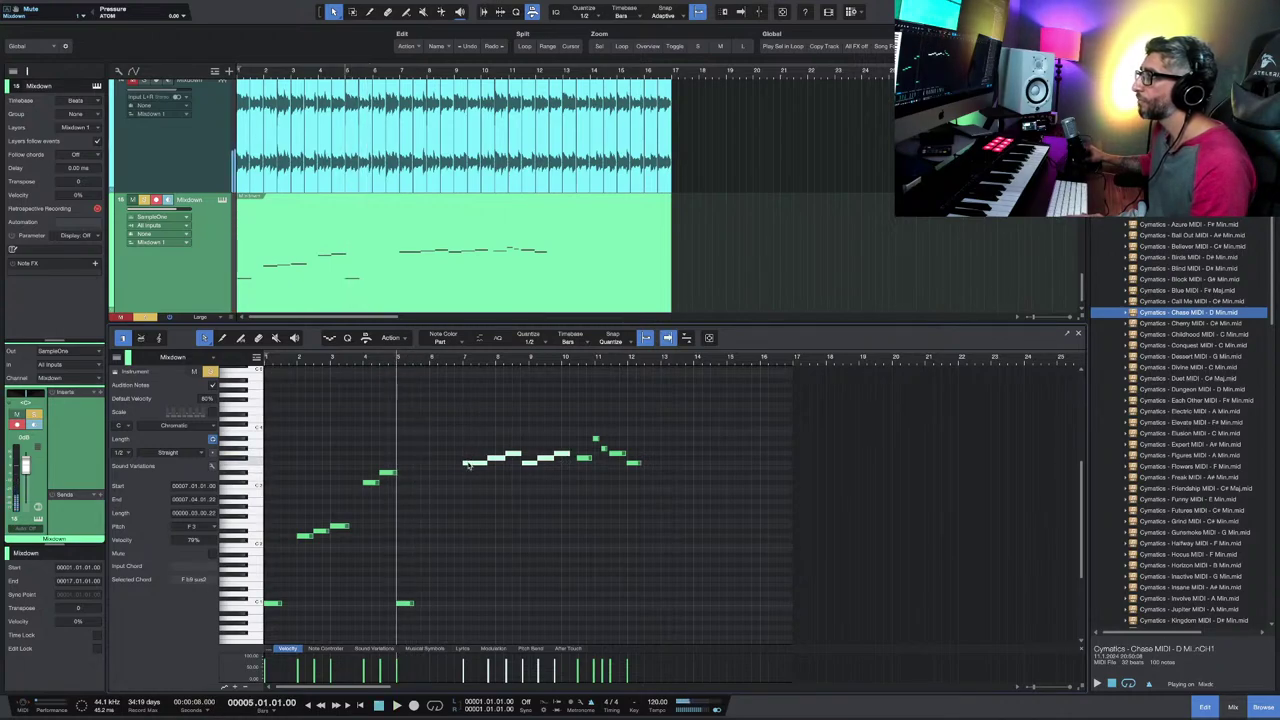
{"action": "left_click_drag", "start_coordinate": [466, 459], "coordinate": [432, 460]}
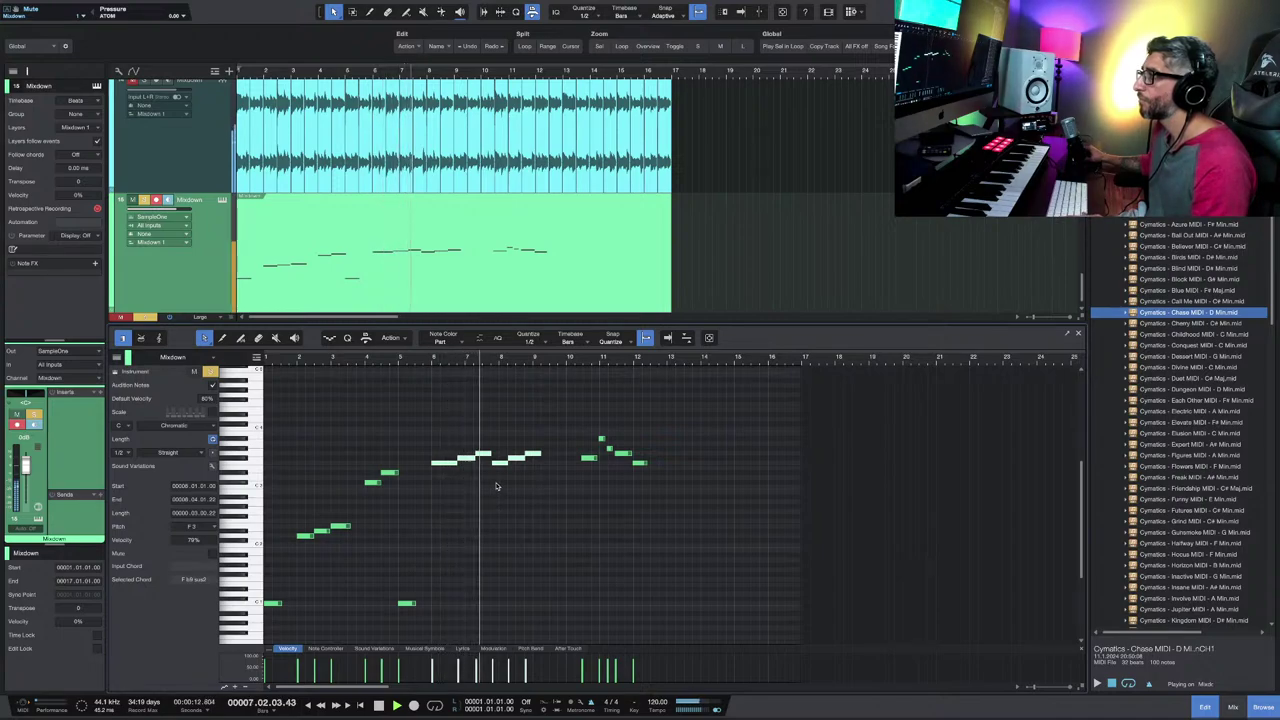
Step: Lengthen the second and third of the moved notes to about half a bar and delete the last three
{"action": "key", "text": "space"}
{"action": "key", "text": "ctrl+z"}
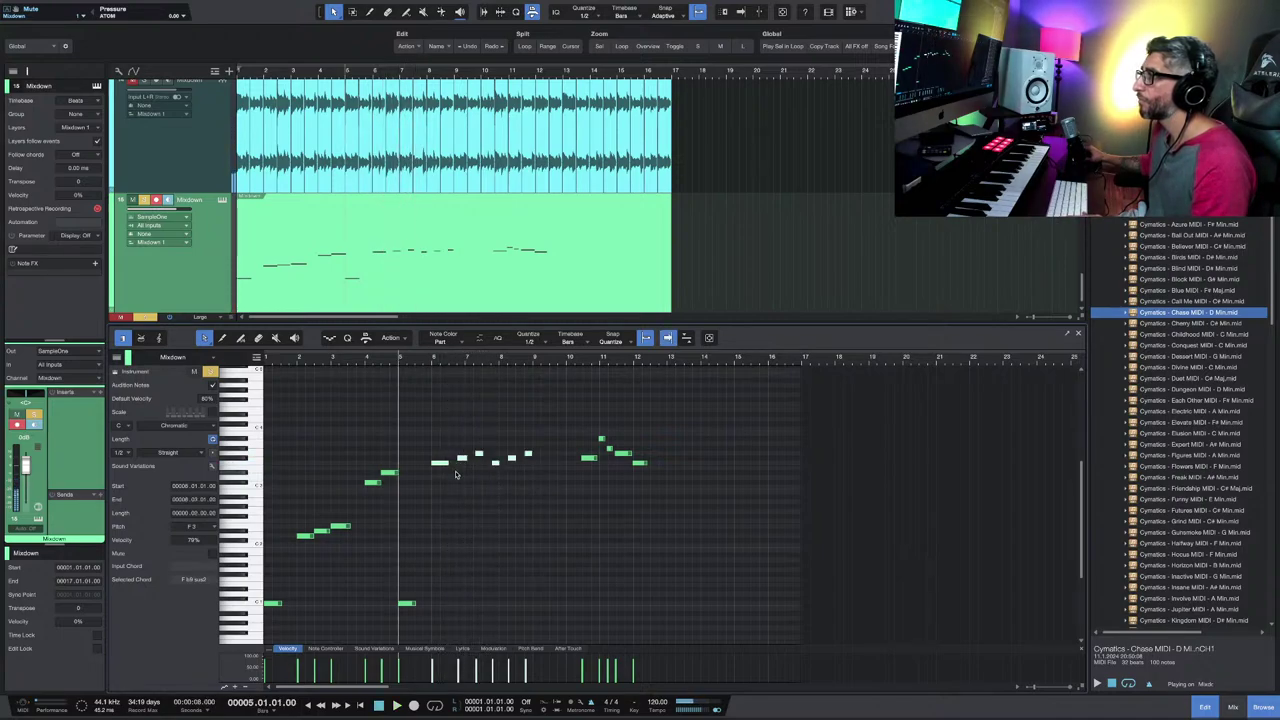
{"action": "left_click", "coordinate": [460, 461]}
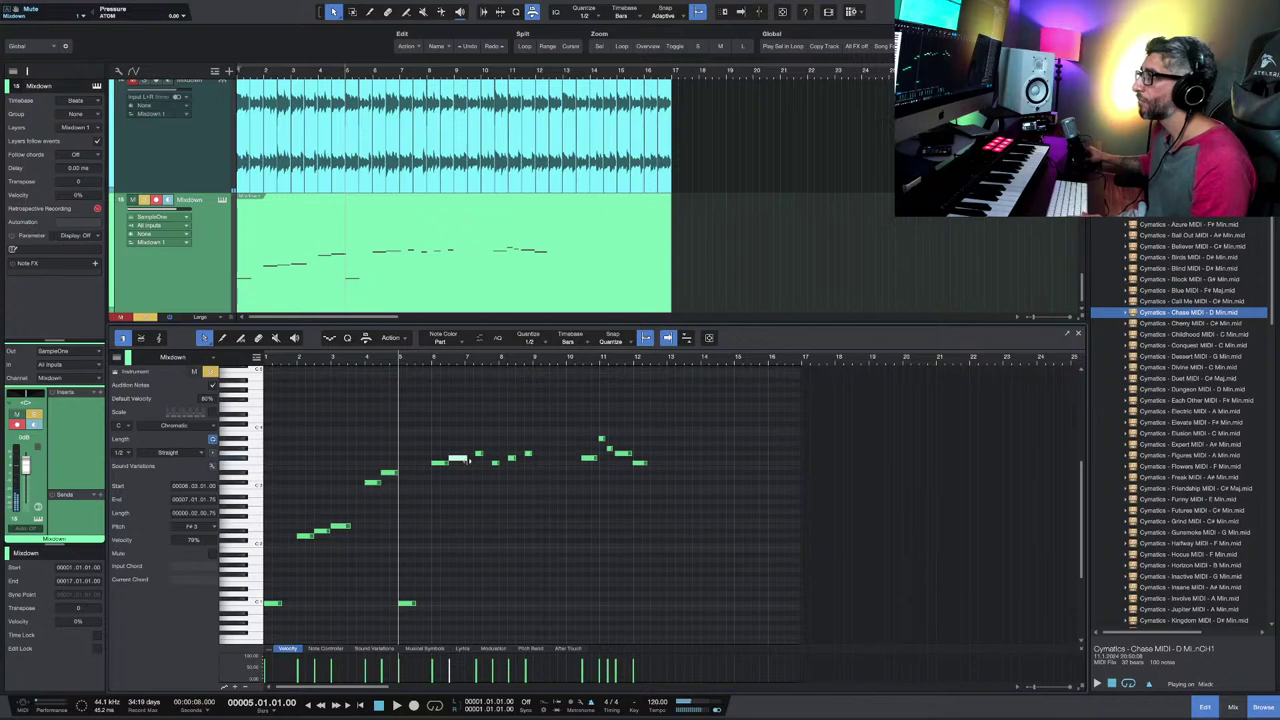
{"action": "left_click_drag", "start_coordinate": [478, 455], "coordinate": [544, 481]}
{"action": "key", "text": "space"}
{"action": "key", "text": "Delete"}
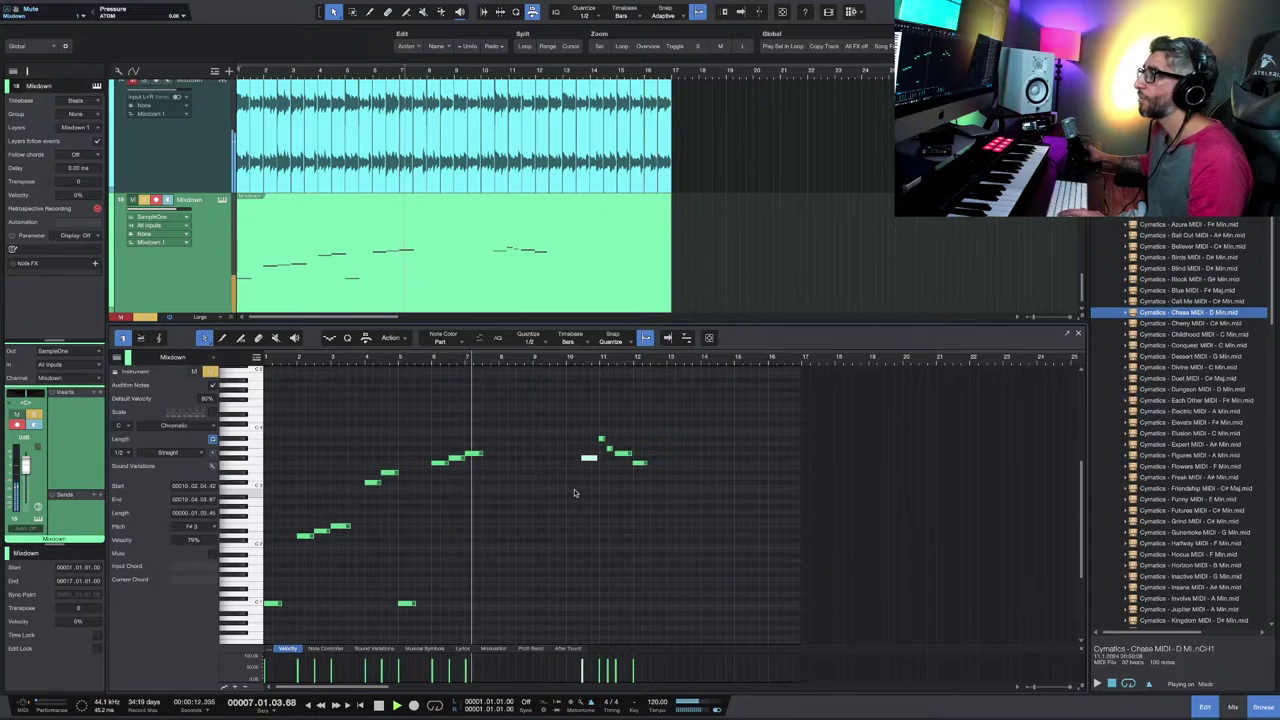
Step: Delete the notes in bars 10 to 12 and shift the notes from the middle of bar 4 onward two bars later
{"action": "key", "text": "space"}
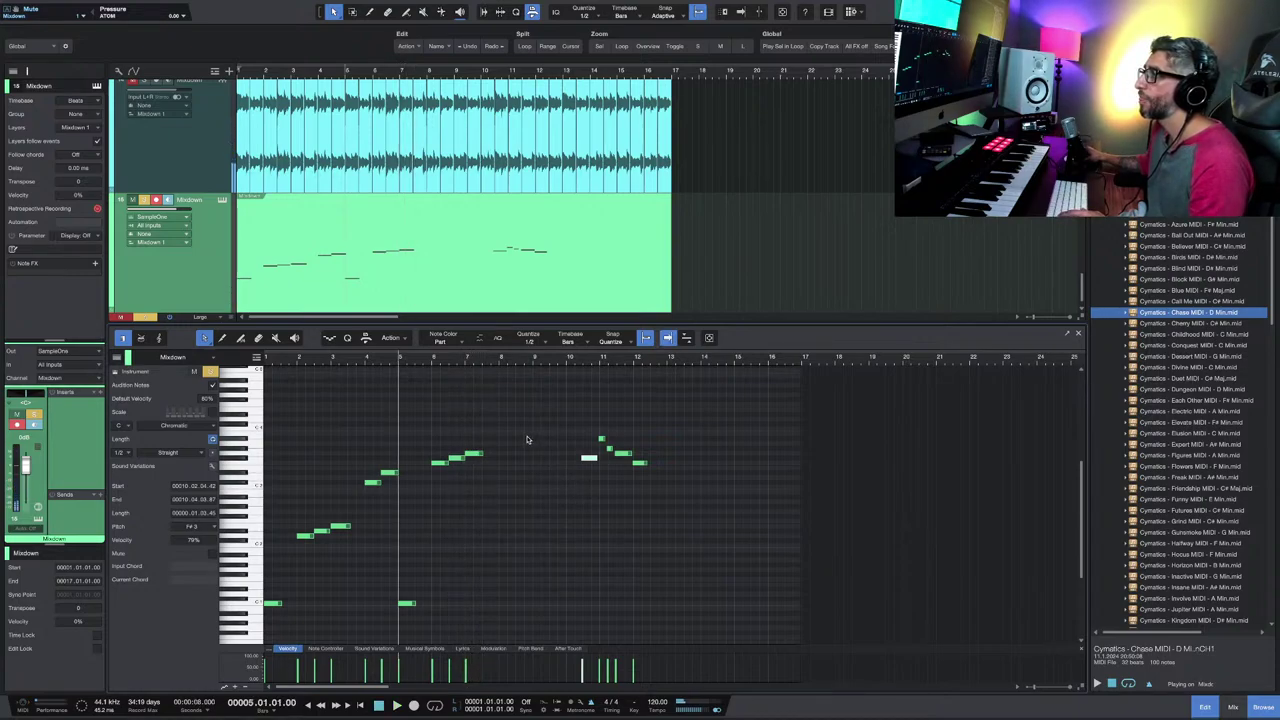
{"action": "left_click_drag", "start_coordinate": [531, 437], "coordinate": [475, 606]}
{"action": "left_click_drag", "start_coordinate": [580, 420], "coordinate": [692, 508]}
{"action": "key", "text": "Delete"}
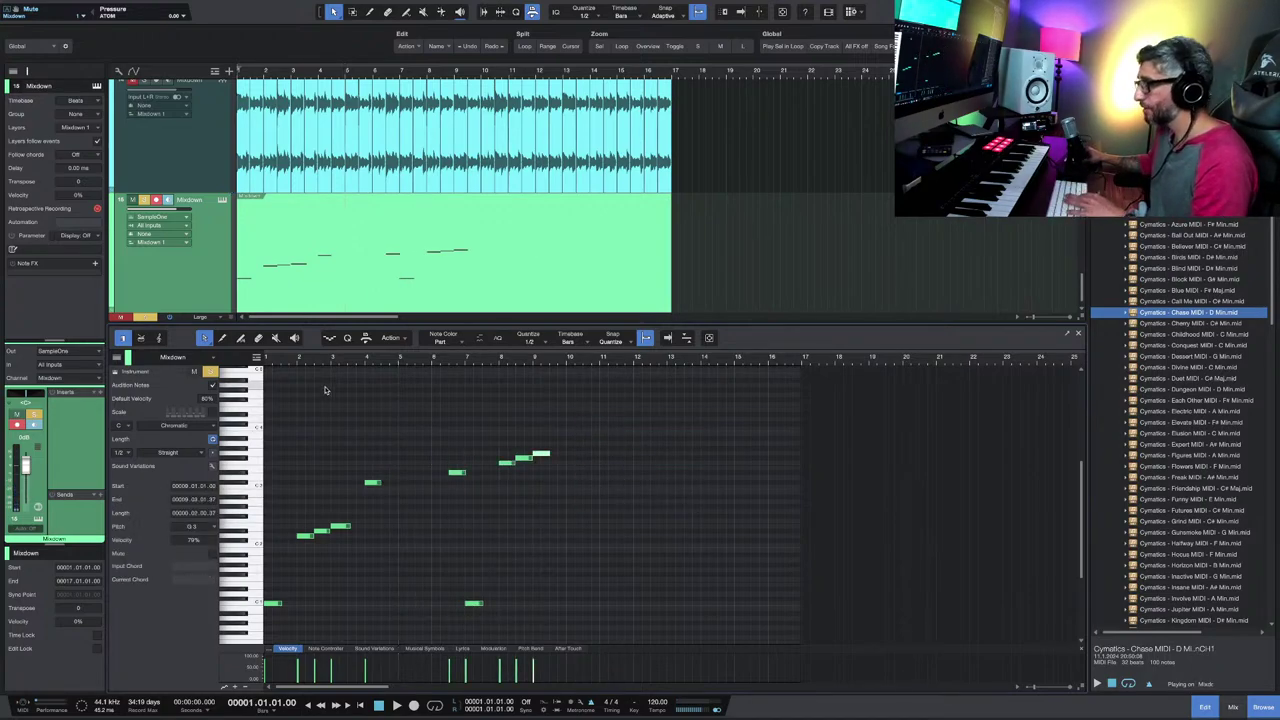
Step: Play the opening bars, add a half-bar D3 note in the second half of bar 4, and cue playback at bar 4
{"action": "key", "text": "space"}
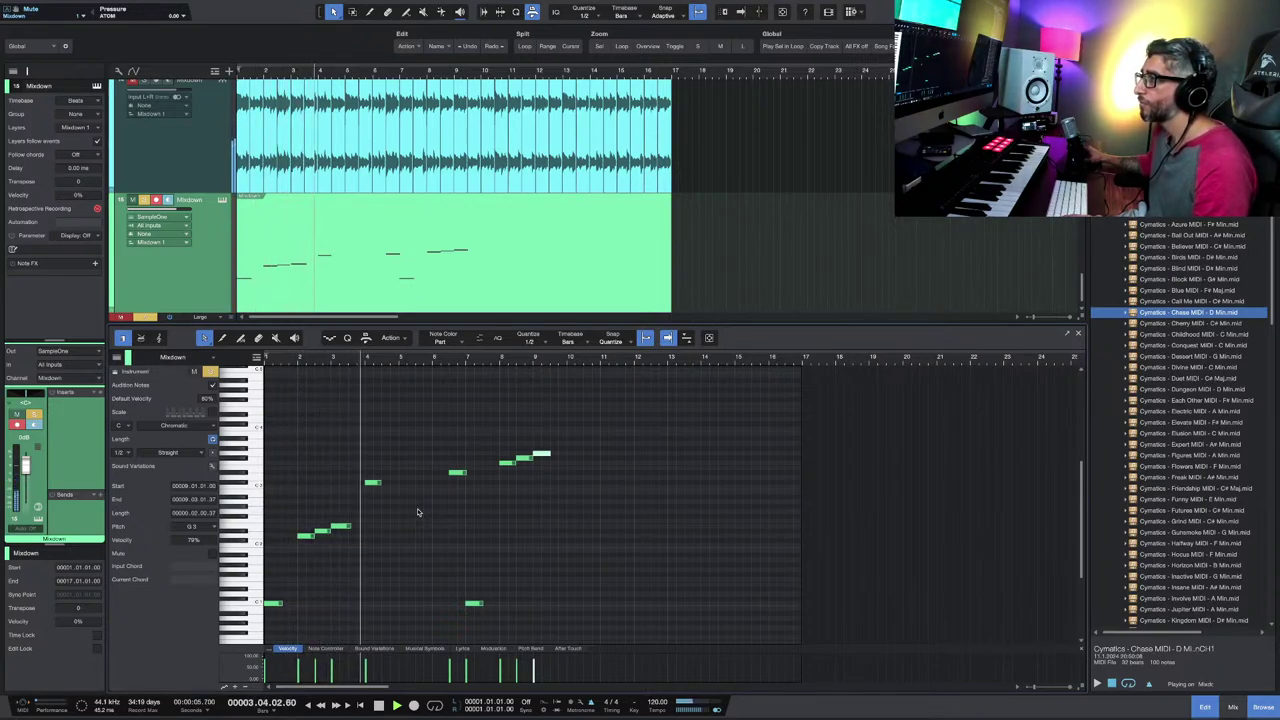
{"action": "key", "text": "space"}
{"action": "left_click", "coordinate": [385, 479]}
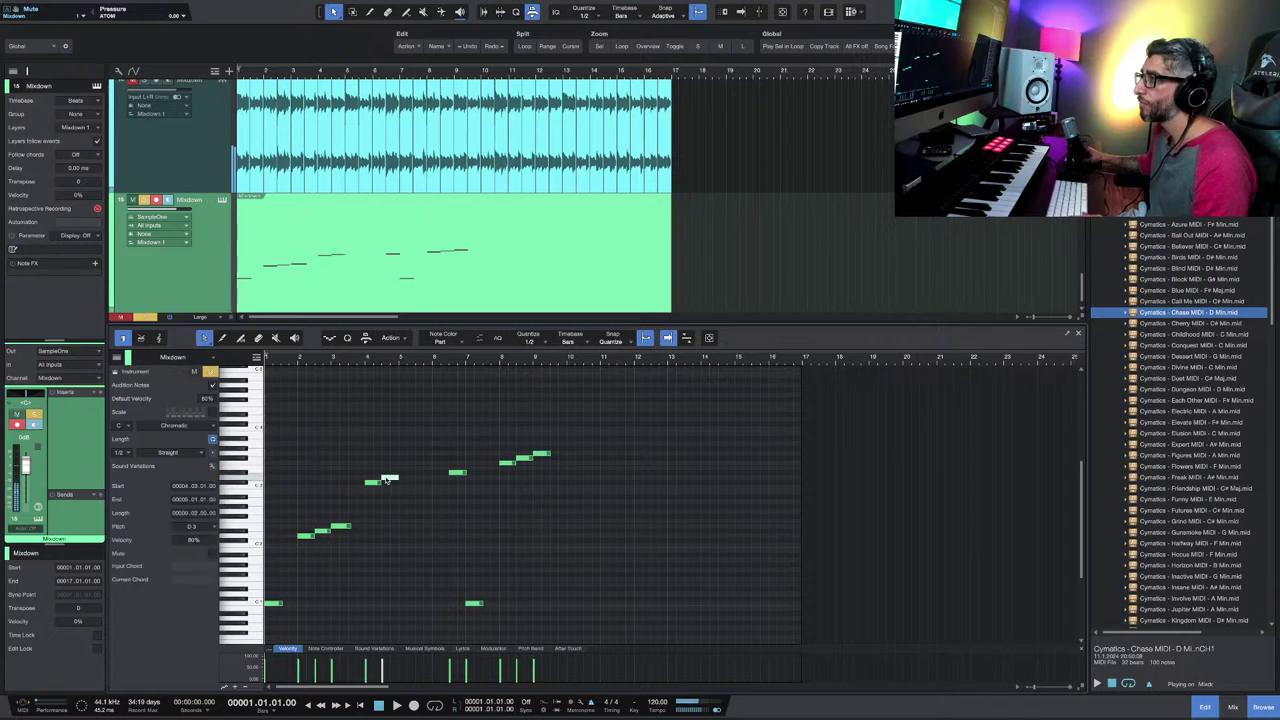
{"action": "left_click", "coordinate": [366, 358]}
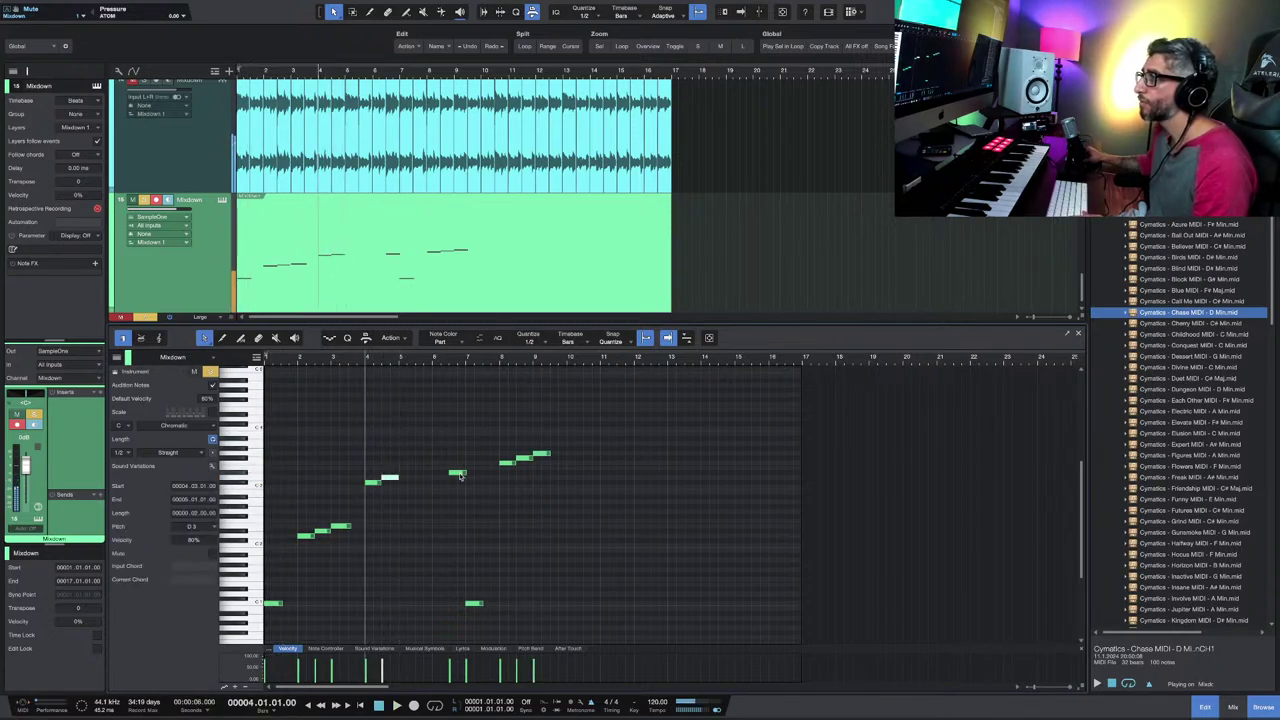
Step: Move the D#3 note from bar 6 to the start of bar 5 and audition the passage from bar 4
{"action": "key", "text": "space"}
{"action": "left_click", "coordinate": [423, 472]}
{"action": "left_click_drag", "start_coordinate": [409, 473], "coordinate": [410, 478]}
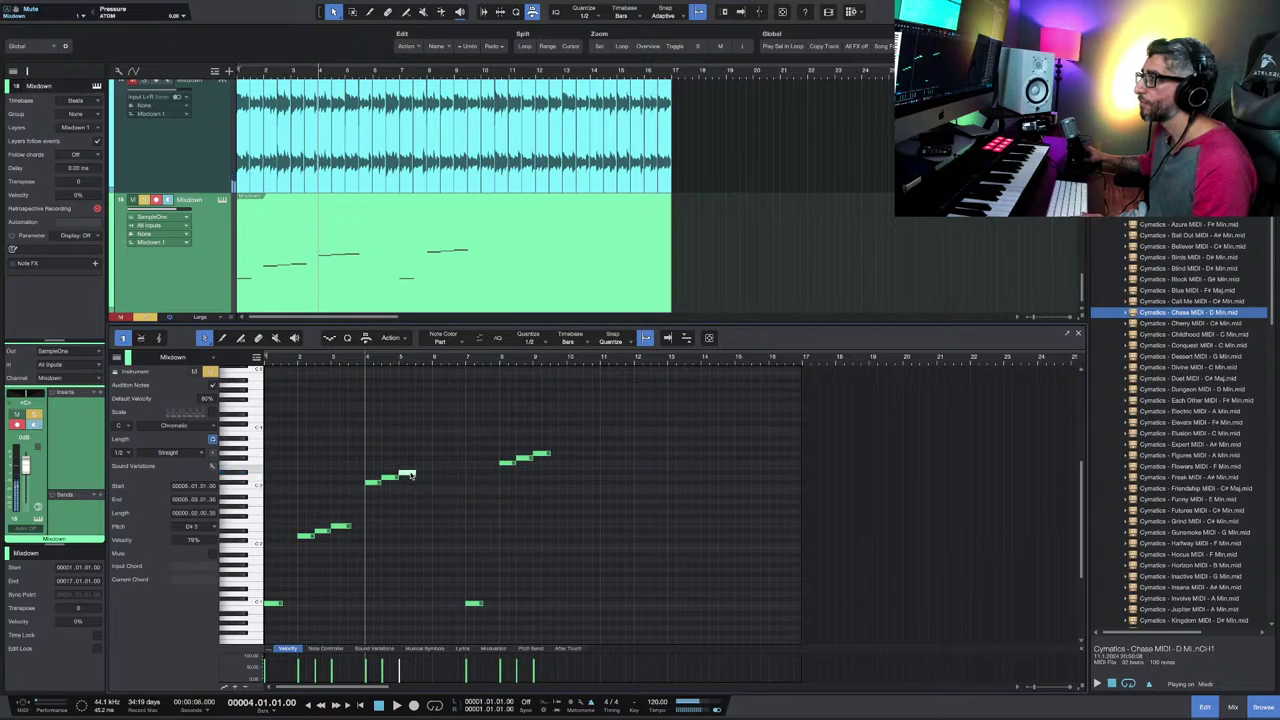
{"action": "key", "text": "space"}
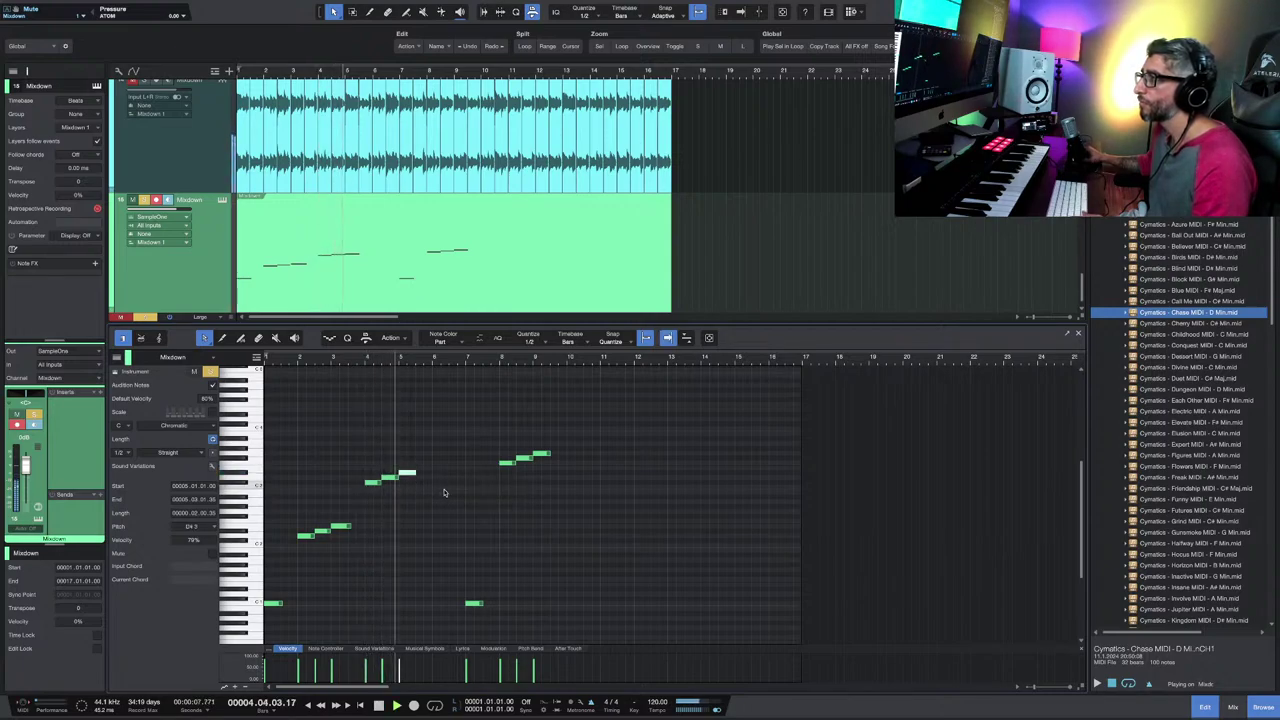
{"action": "key", "text": "space"}
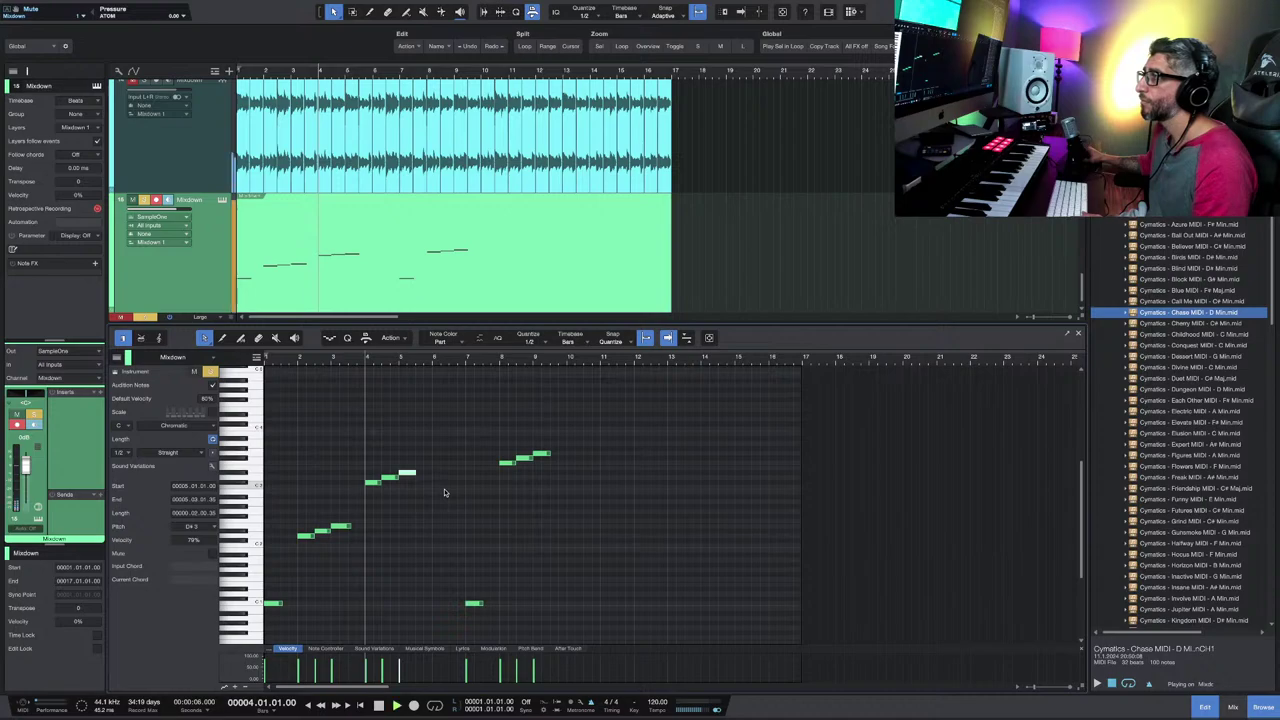
{"action": "key", "text": "space"}
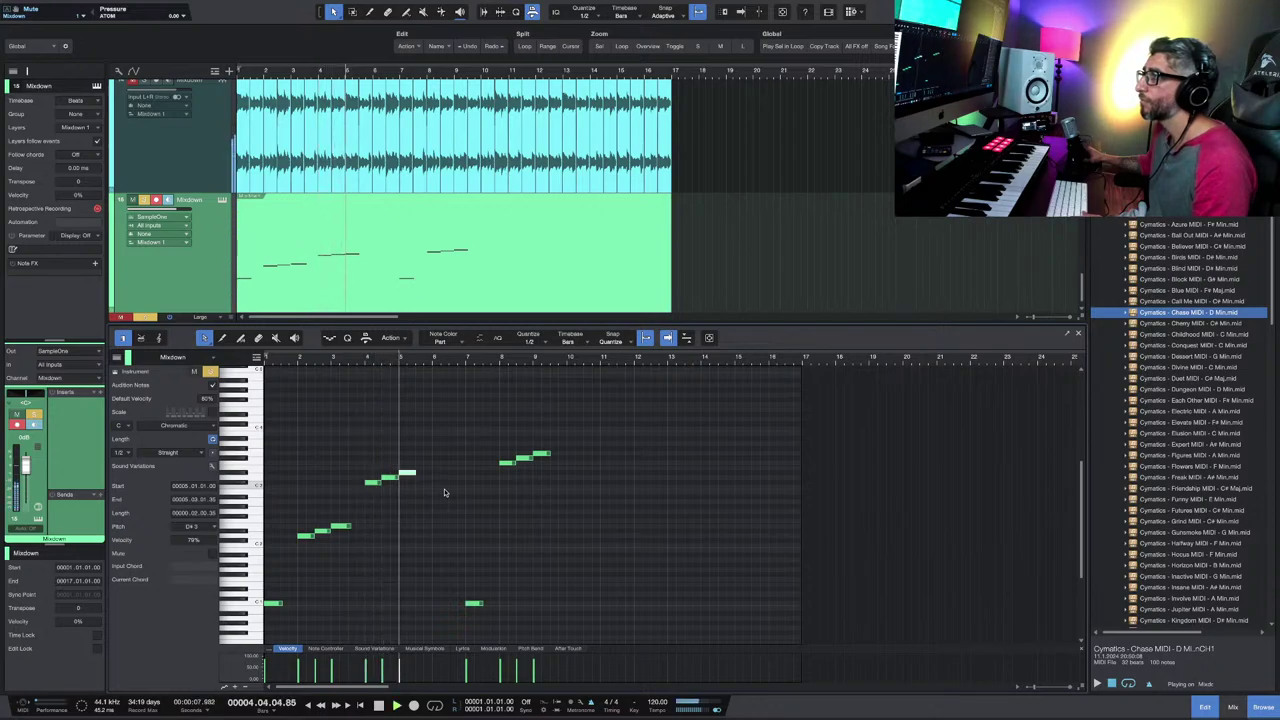
{"action": "key", "text": "space"}
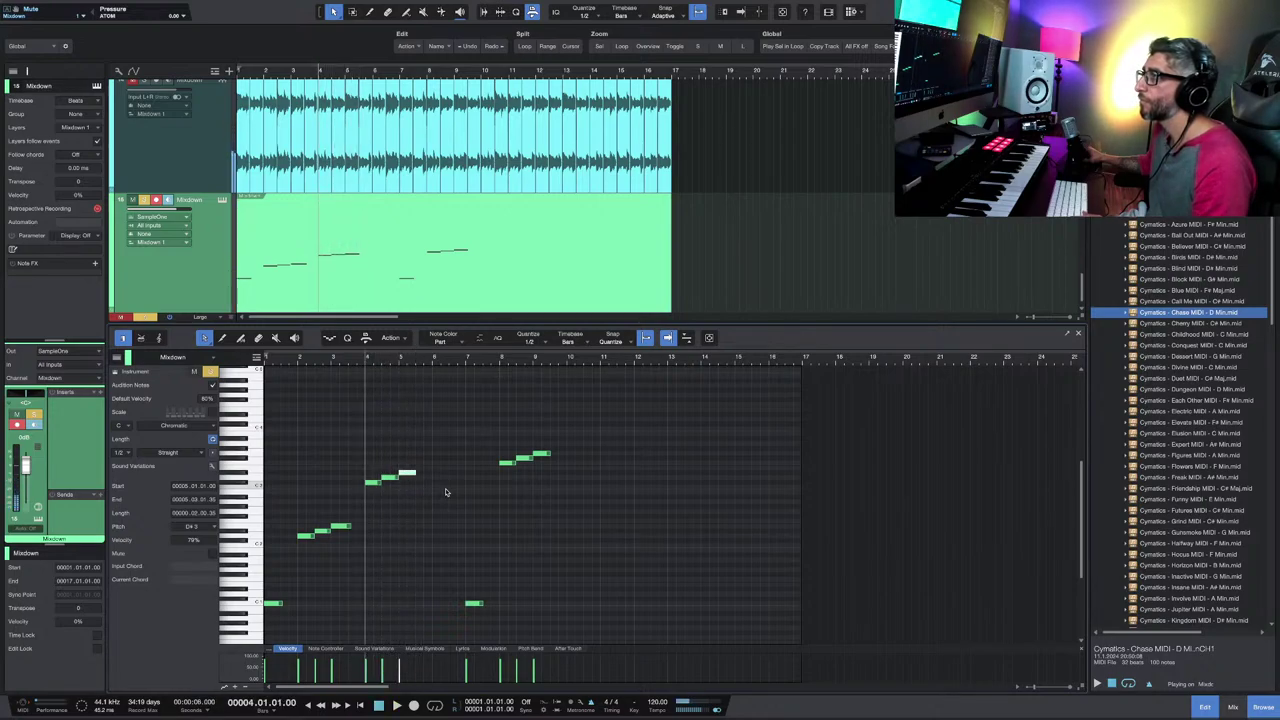
Step: Play the part from the beginning, lower the bar 5 note to C3, and listen to the change
{"action": "key", "text": "Return"}
{"action": "key", "text": "space"}
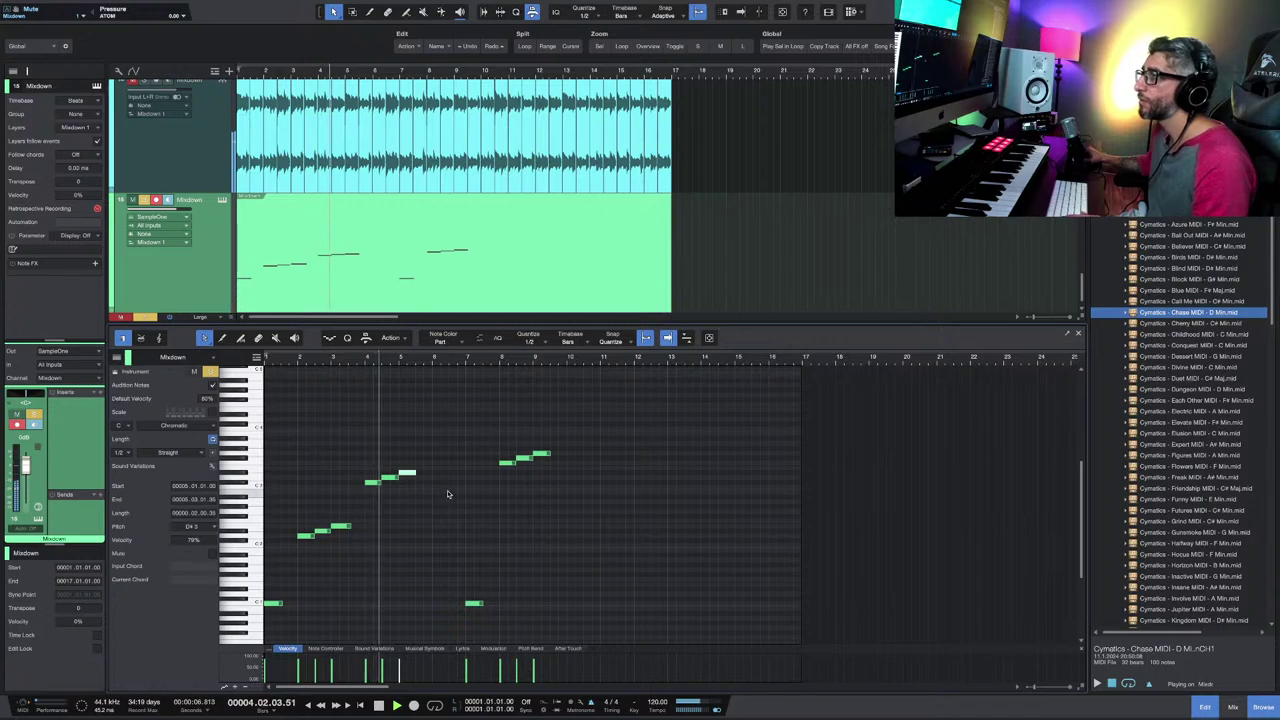
{"action": "key", "text": "space"}
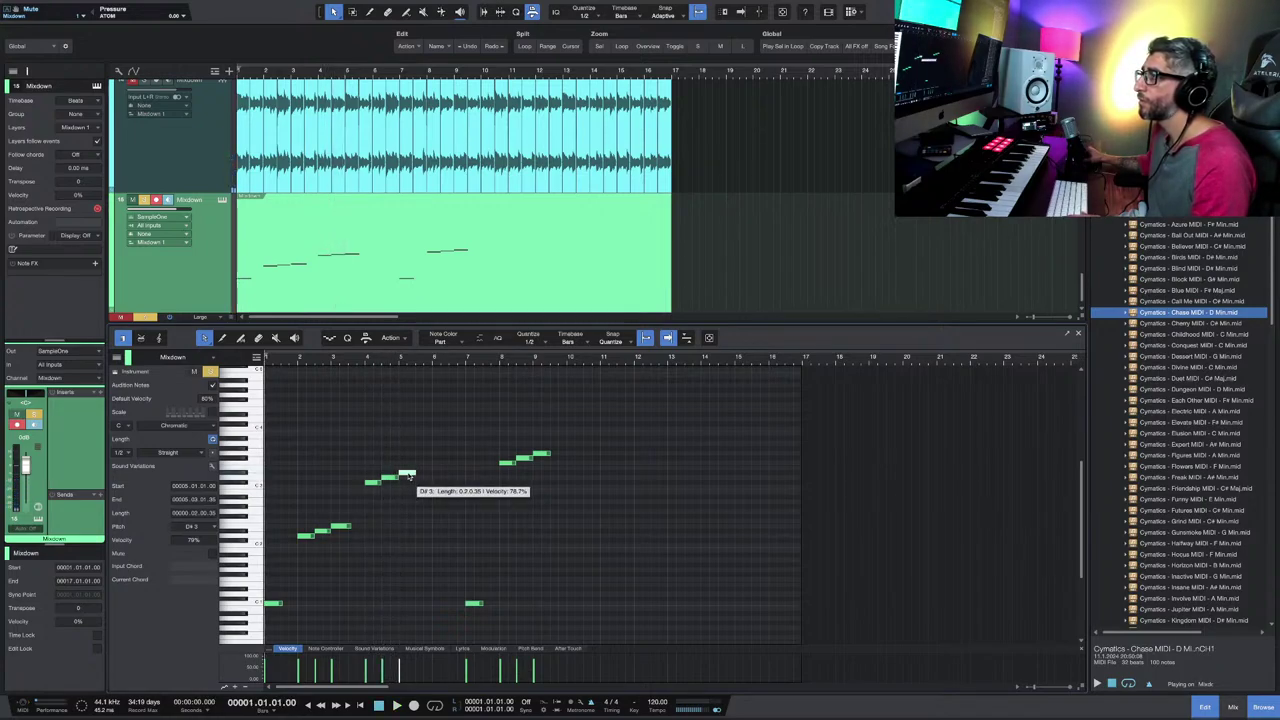
{"action": "left_click_drag", "start_coordinate": [408, 476], "coordinate": [410, 488]}
{"action": "key", "text": "space"}
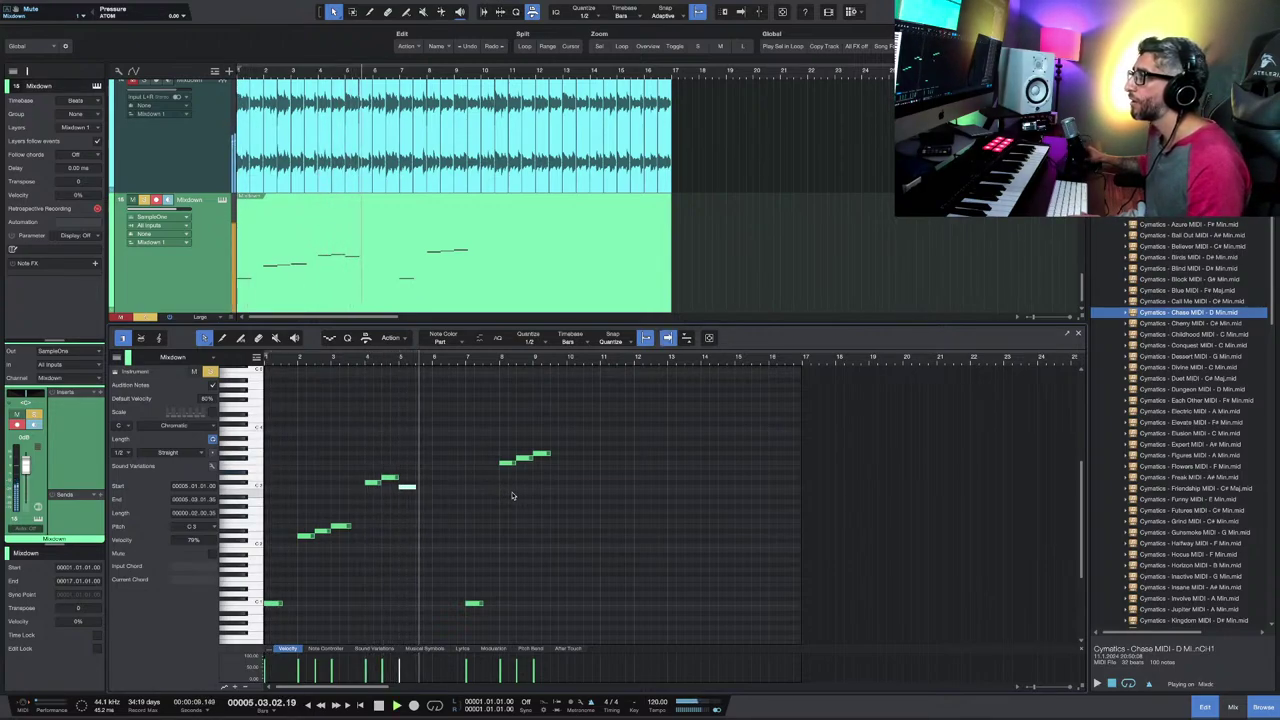
{"action": "key", "text": "space"}
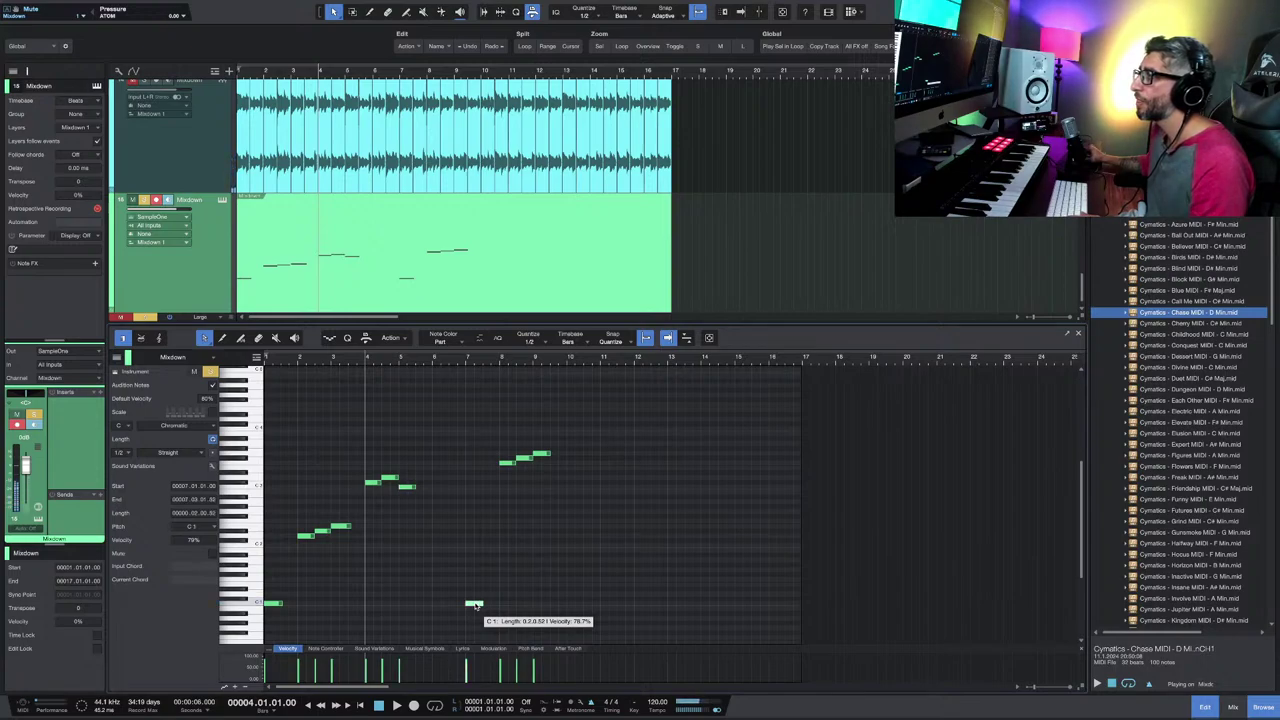
Step: Try the C1 note at bar 5 followed by the C3 note, then delete C1 and return C3 to bar 5
{"action": "left_click_drag", "start_coordinate": [476, 606], "coordinate": [410, 606]}
{"action": "key", "text": "space"}
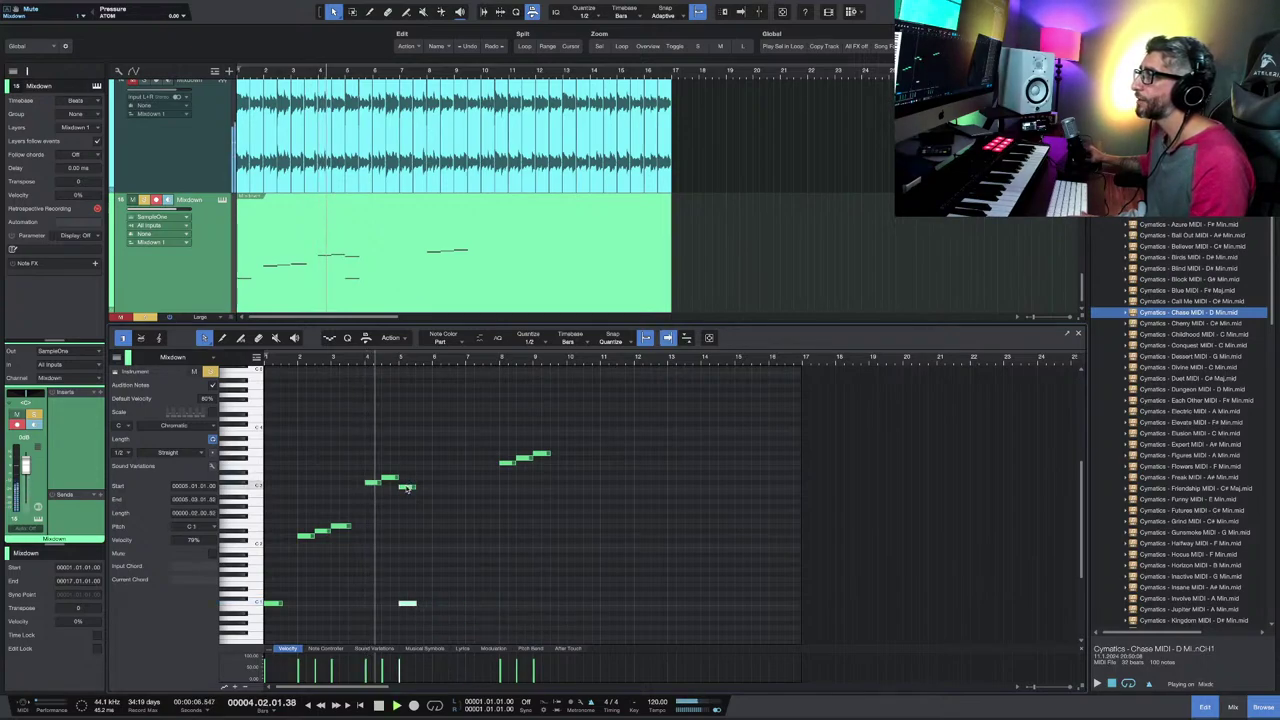
{"action": "left_click_drag", "start_coordinate": [408, 487], "coordinate": [435, 488]}
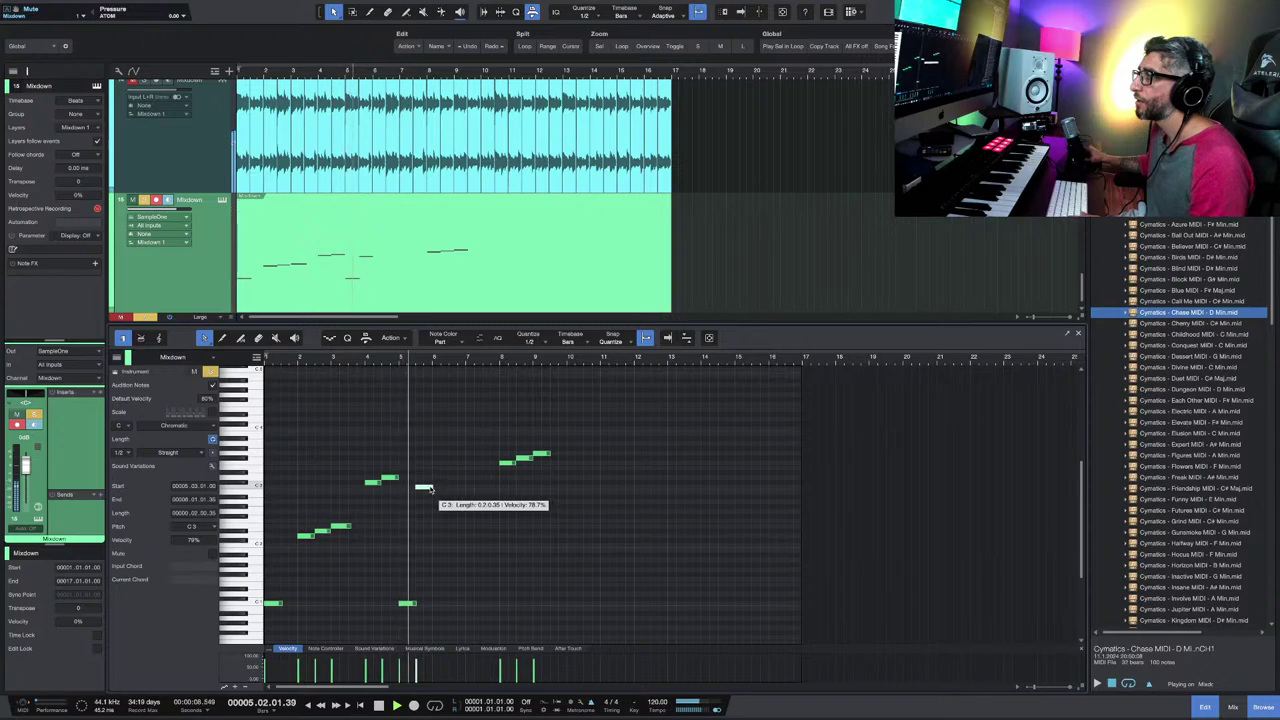
{"action": "key", "text": "space"}
{"action": "left_click", "coordinate": [405, 484]}
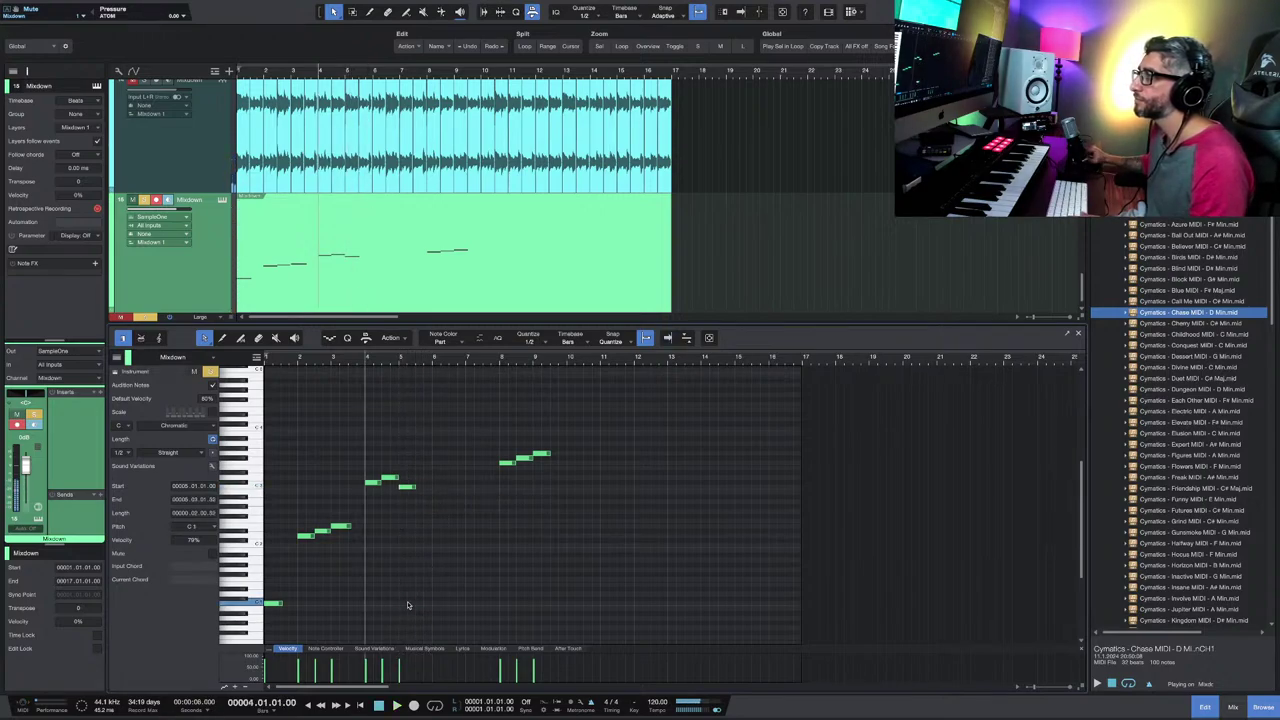
Step: Move the last three notes from bar 8 to bar 6, one semitone lower, and play the part from the start
{"action": "left_click_drag", "start_coordinate": [490, 422], "coordinate": [570, 490]}
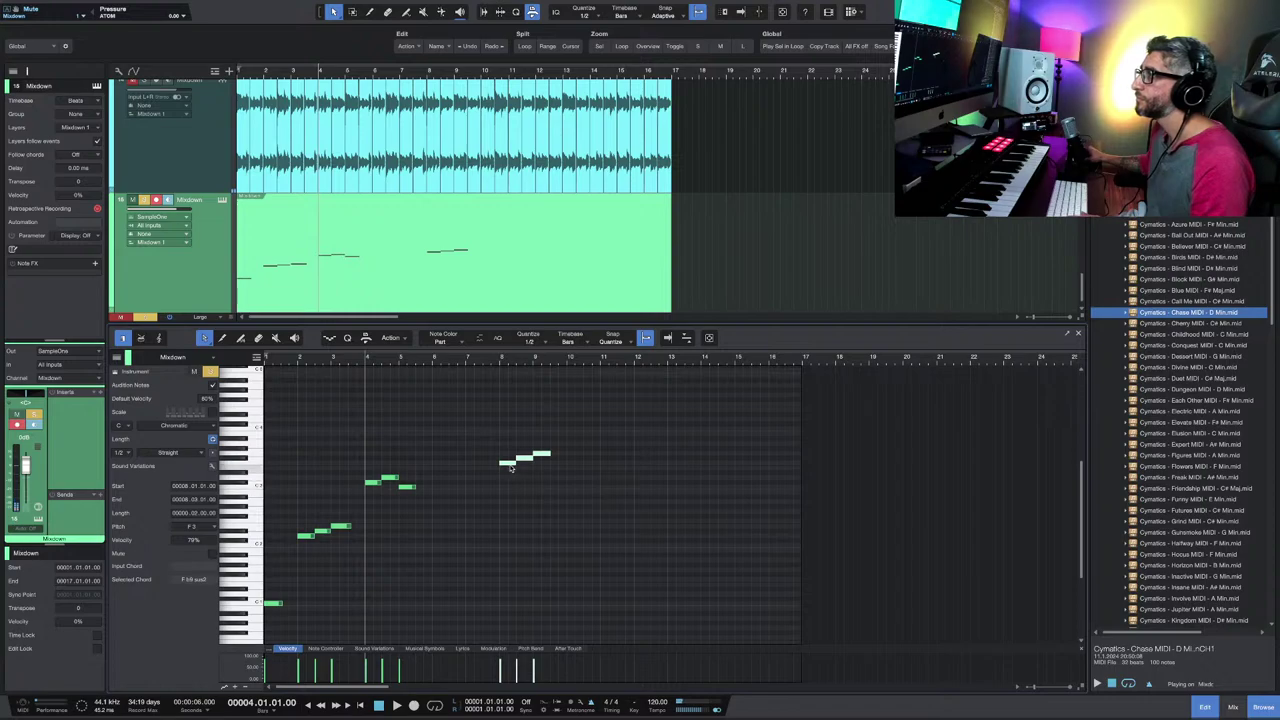
{"action": "left_click_drag", "start_coordinate": [505, 463], "coordinate": [442, 468]}
{"action": "key", "text": "space"}
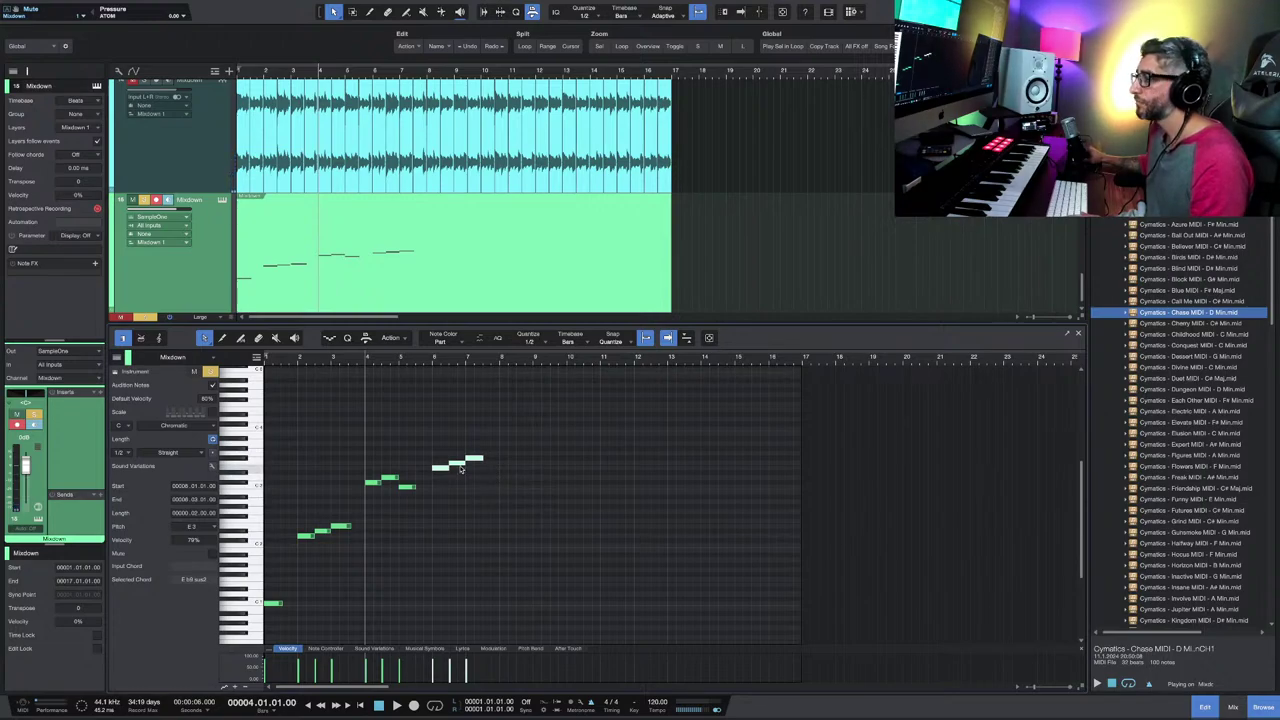
{"action": "key", "text": "space"}
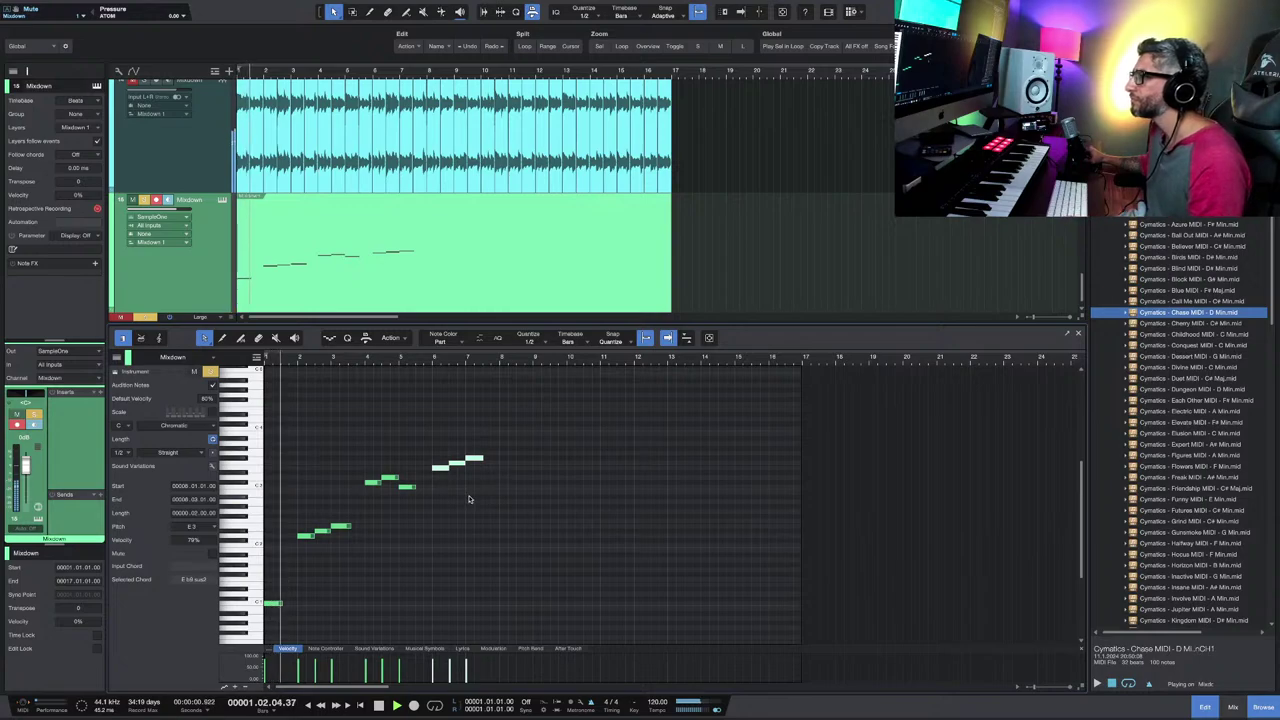
Step: Stop playback and delete the three notes from bar 6 onward and the C3 note at bar 5
{"action": "left_click_drag", "start_coordinate": [432, 426], "coordinate": [518, 502]}
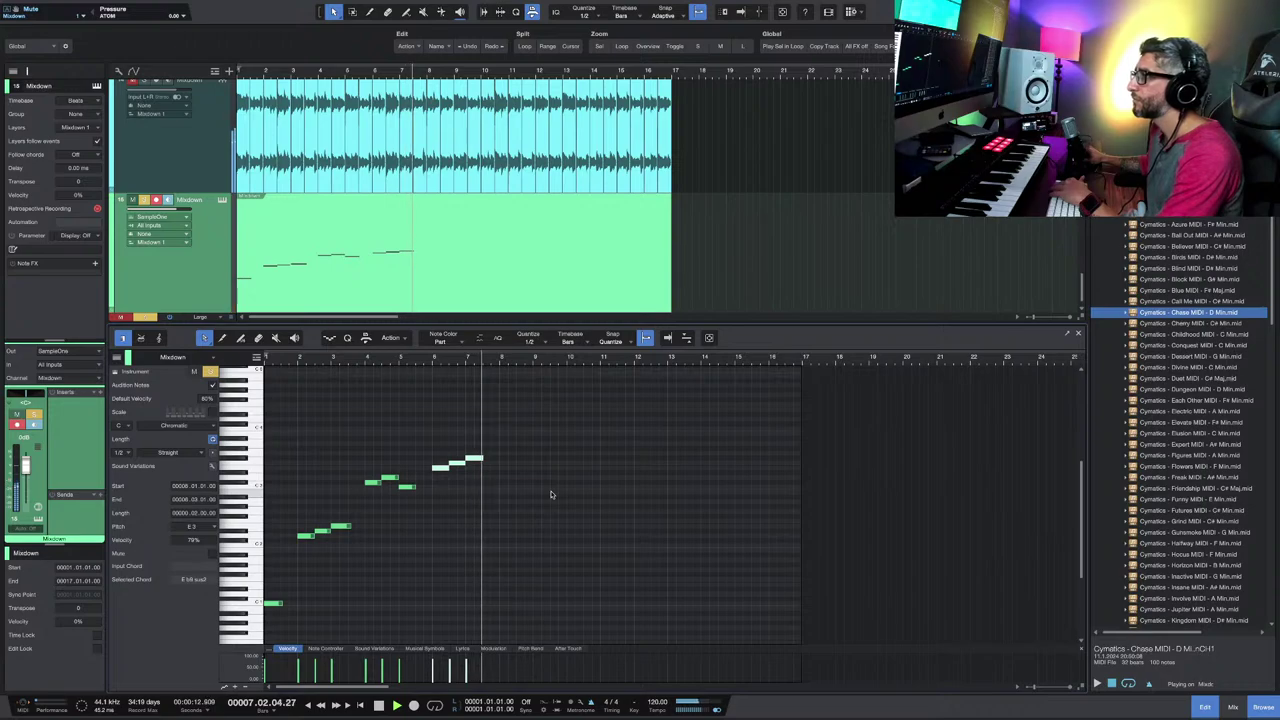
{"action": "key", "text": "space"}
{"action": "key", "text": "Home"}
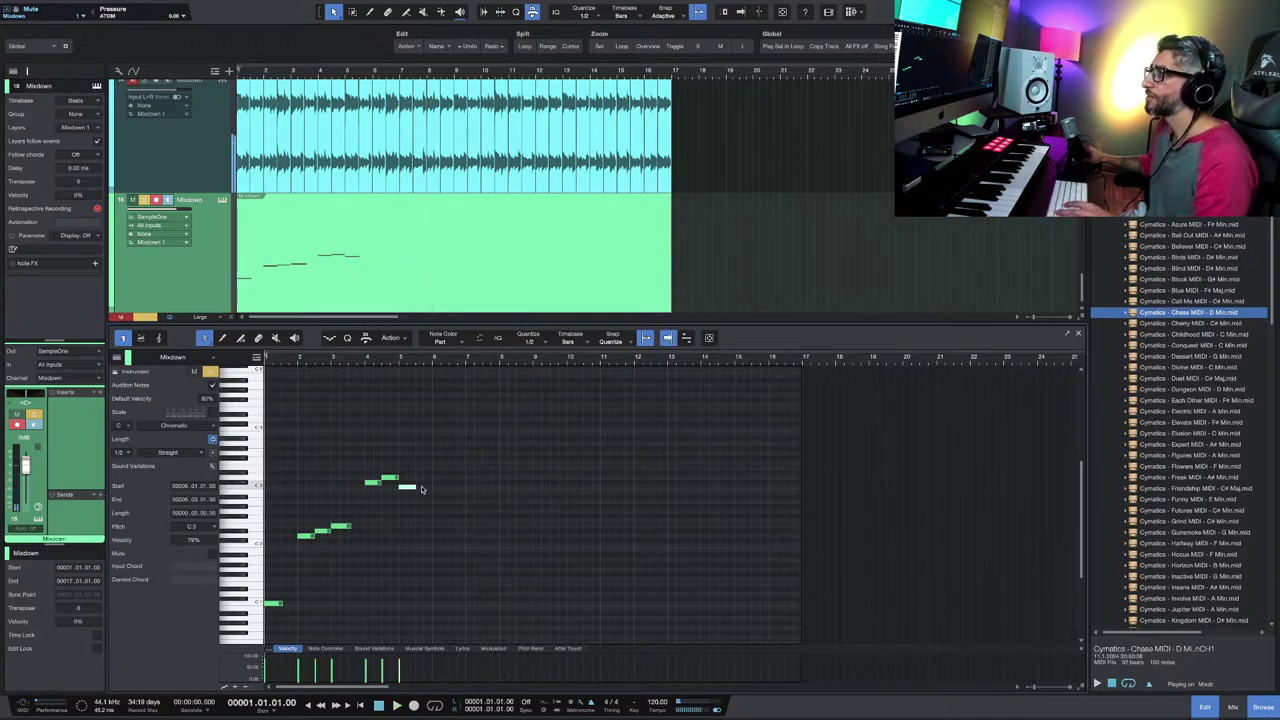
{"action": "key", "text": "Delete"}
Step: Duplicate all the notes of bars 1 to 4 to start at bar 5, play back the result and close the note editor
{"action": "left_click_drag", "start_coordinate": [480, 444], "coordinate": [262, 646]}
{"action": "key", "text": "ctrl+d"}
{"action": "key", "text": "space"}
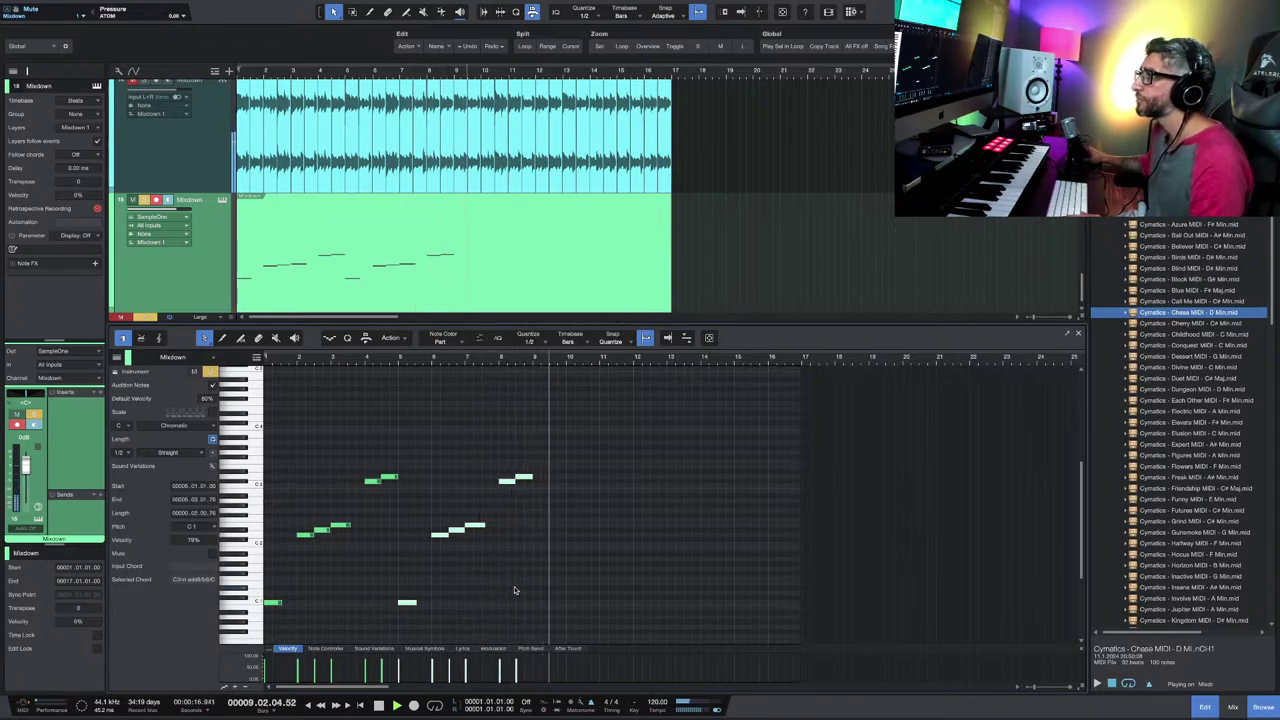
{"action": "key", "text": "space"}
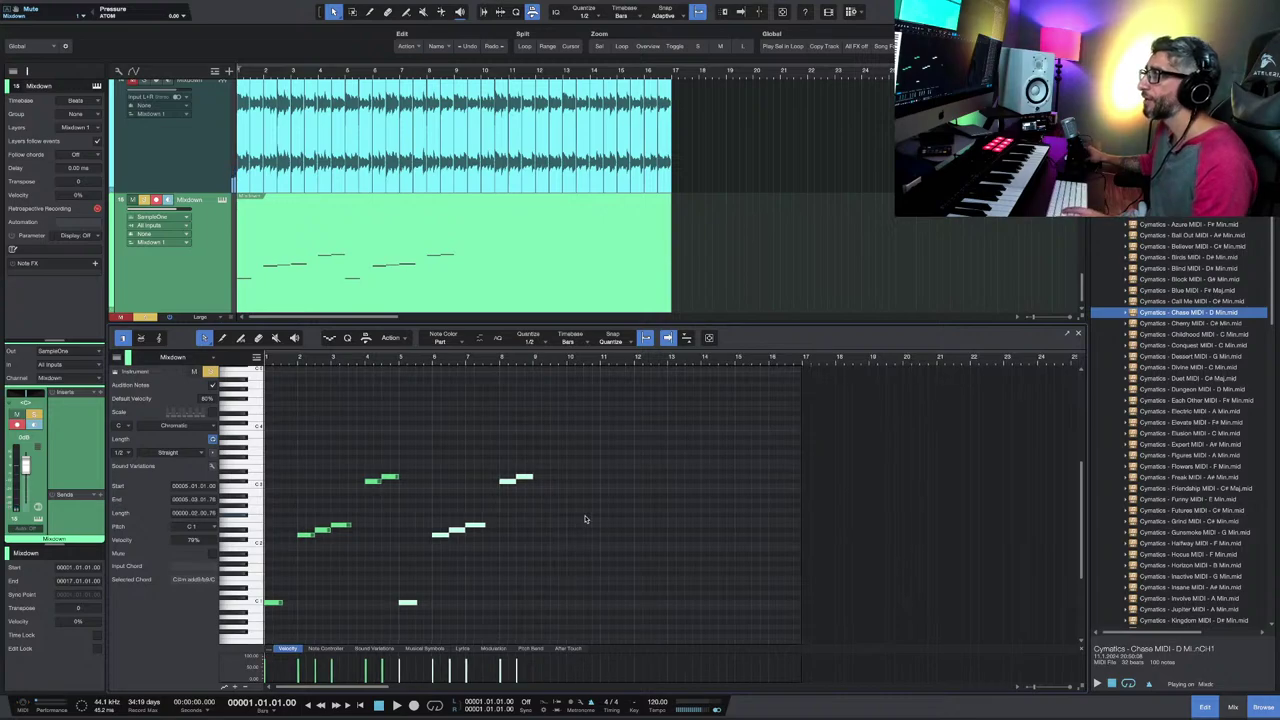
{"action": "left_click", "coordinate": [1077, 335]}
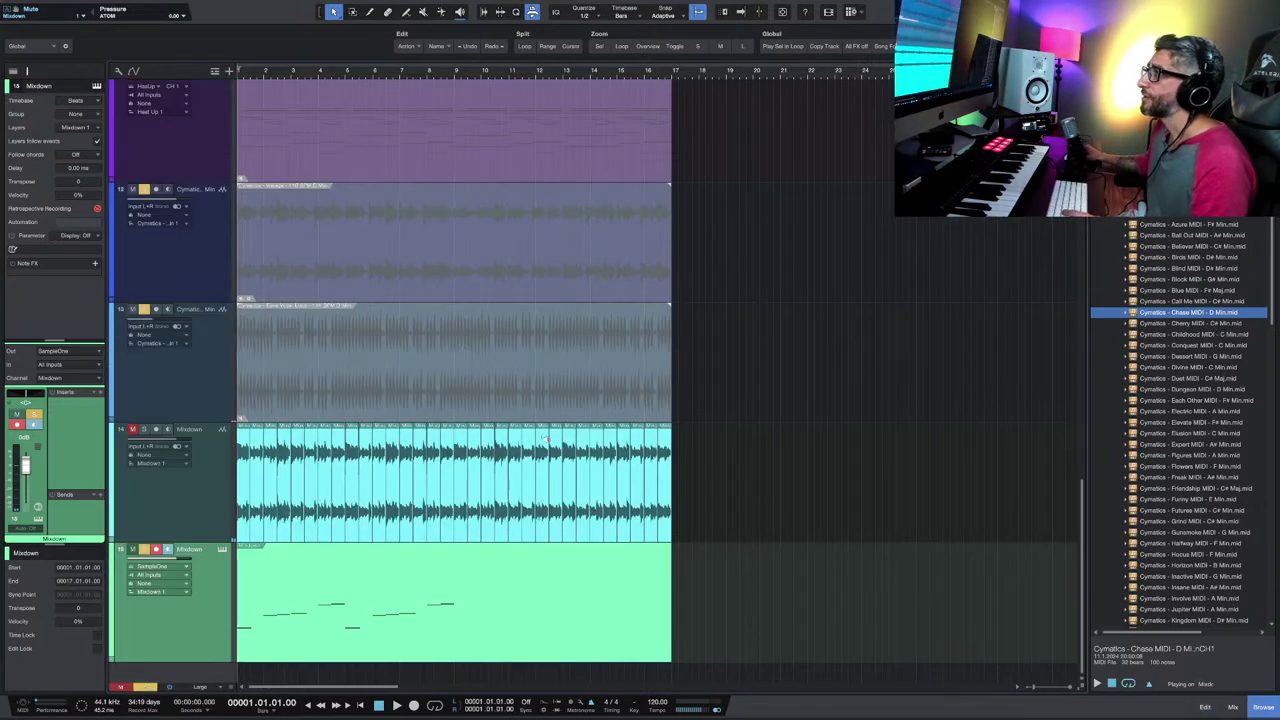
Step: Add a BLUE SKY VERB send to the Mixdown instrument track during playback and lower its send level to about -32 dB
{"action": "scroll", "coordinate": [539, 437], "scroll_direction": "down", "scroll_amount": 2}
{"action": "key", "text": "space"}
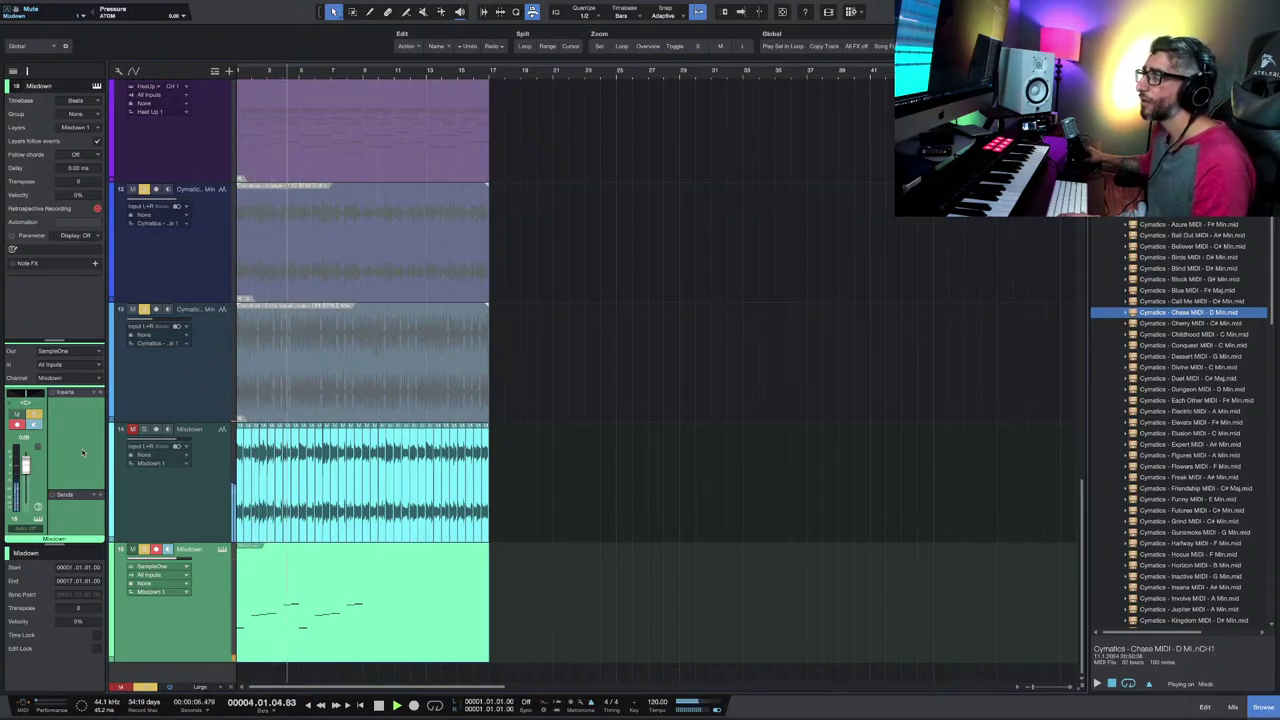
{"action": "left_click", "coordinate": [99, 494]}
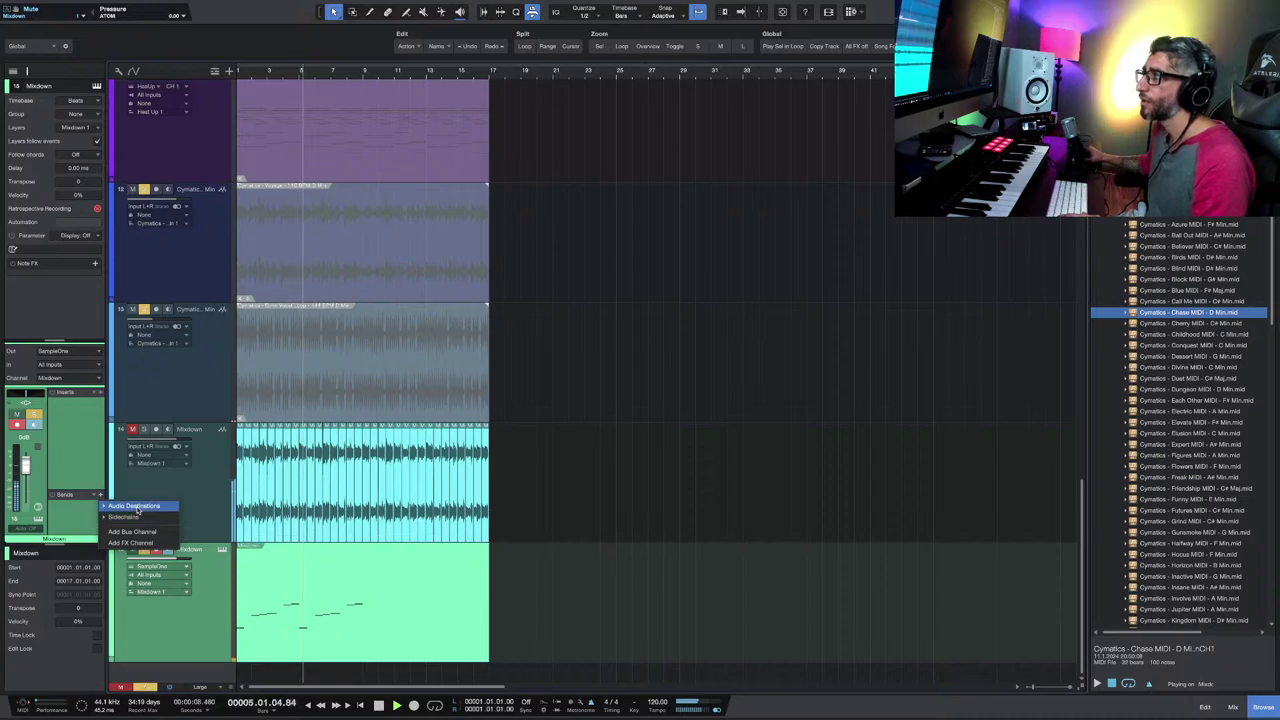
{"action": "left_click", "coordinate": [130, 506]}
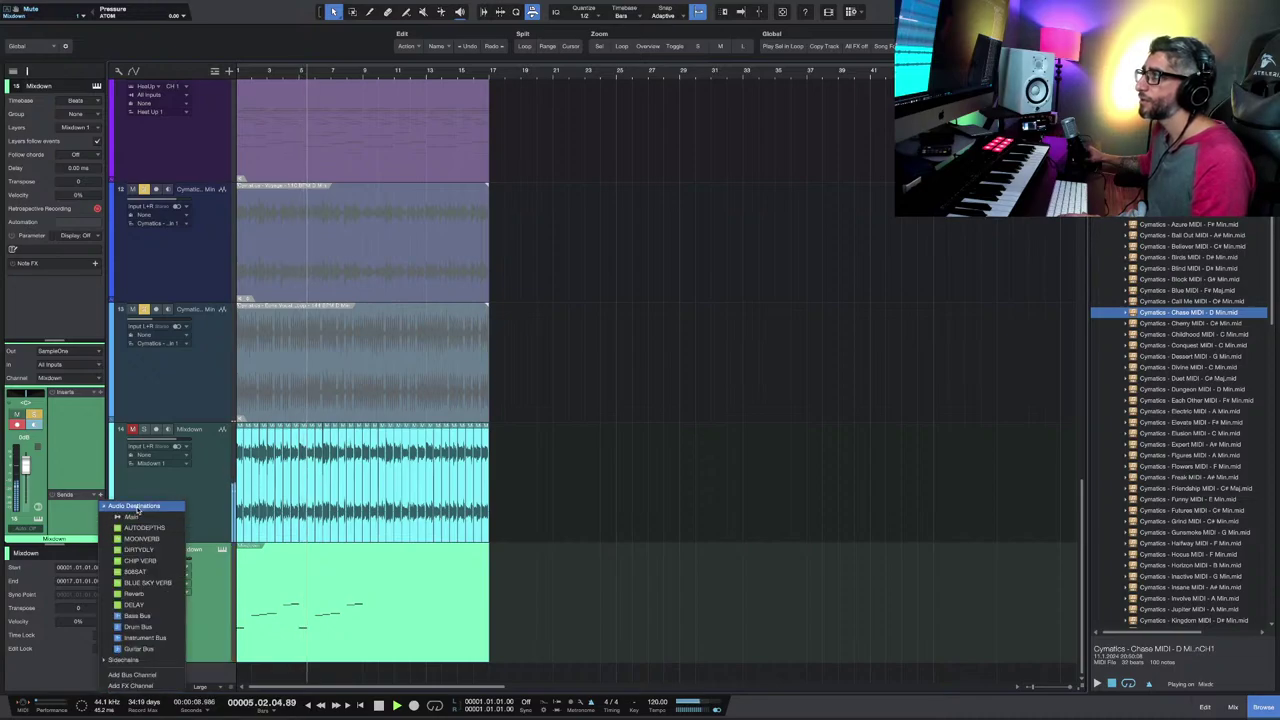
{"action": "left_click", "coordinate": [150, 583]}
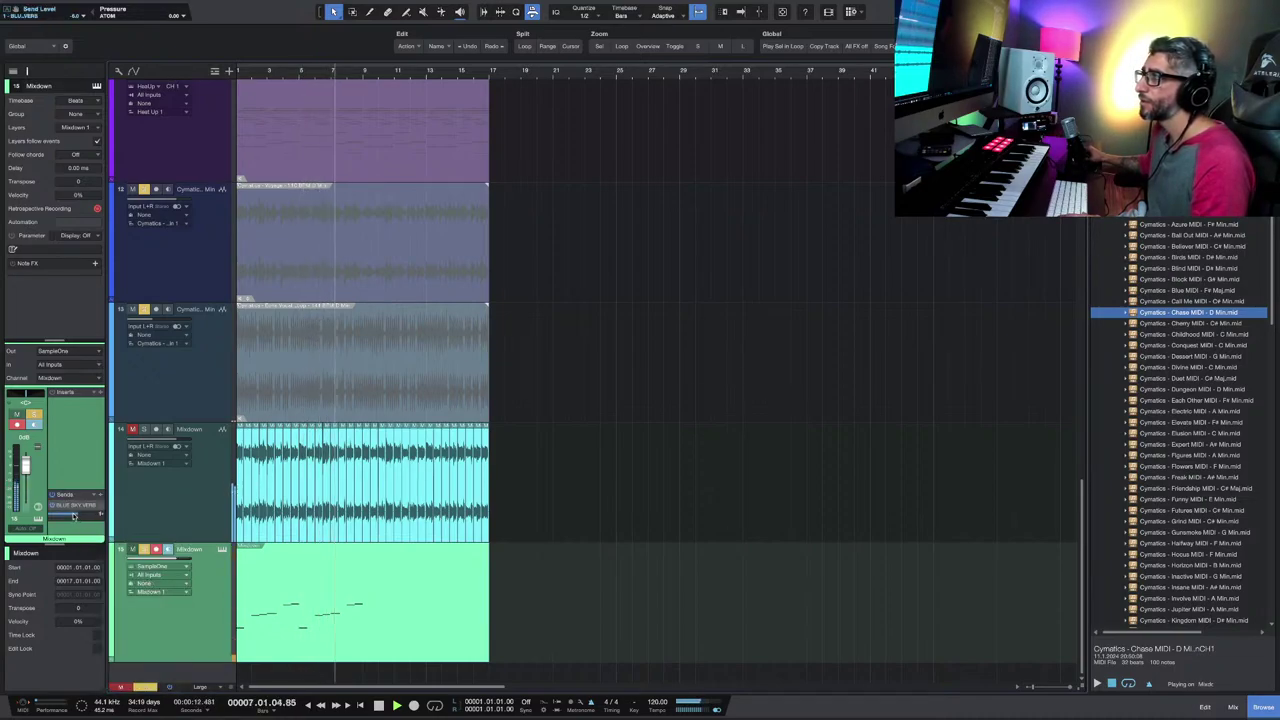
{"action": "scroll", "coordinate": [58, 515], "scroll_direction": "down", "scroll_amount": 3}
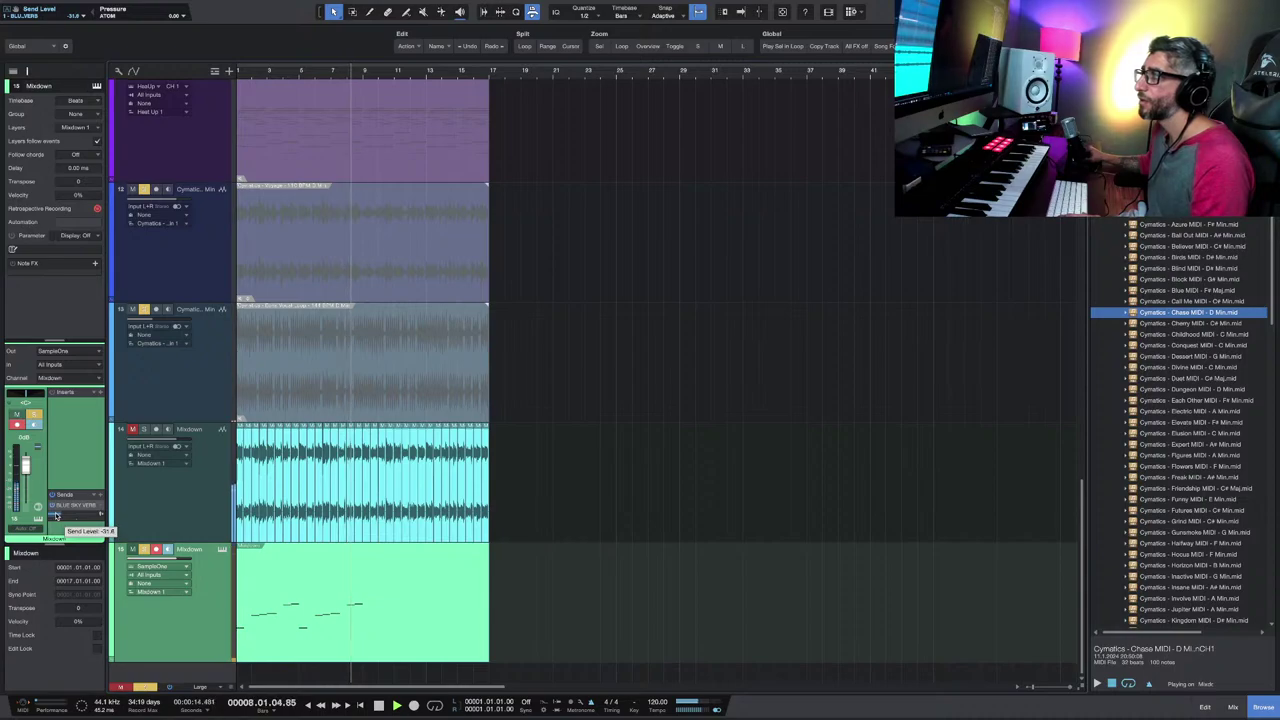
{"action": "scroll", "coordinate": [57, 516], "scroll_direction": "down", "scroll_amount": 1}
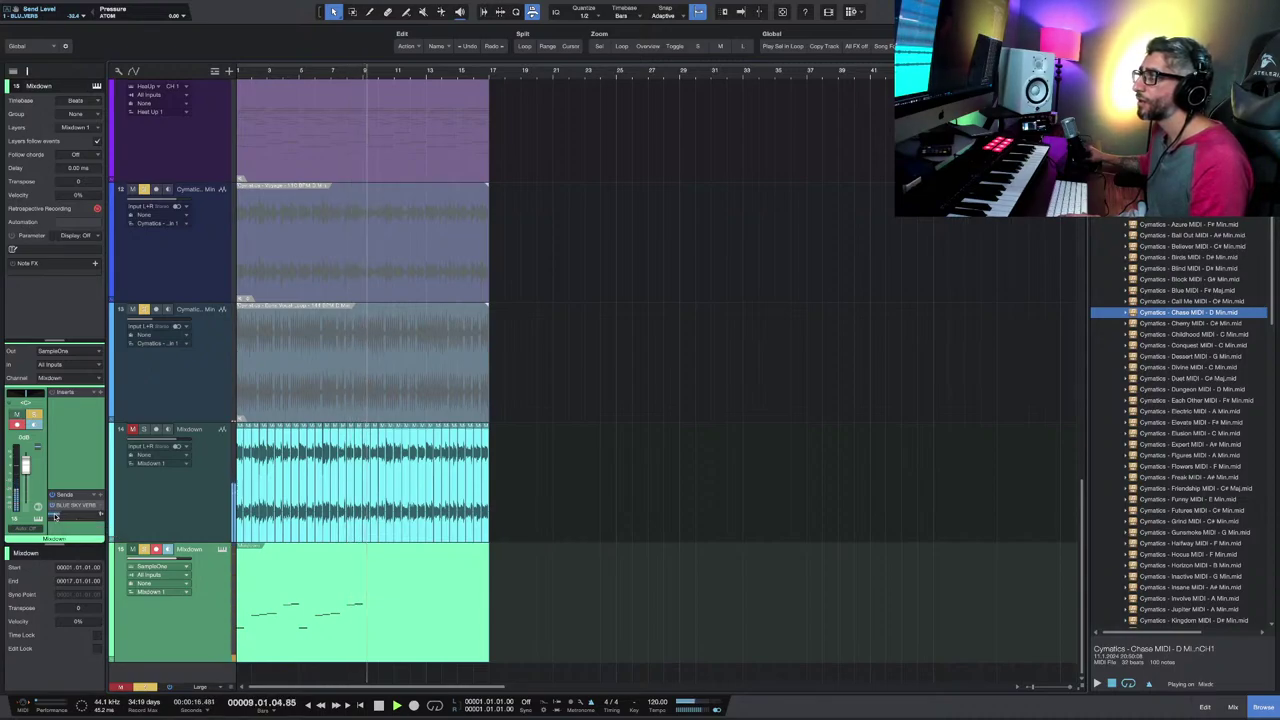
Step: Shorten the Mixdown instrument part so it ends at bar 9 and play it back from the start
{"action": "key", "text": "space"}
{"action": "left_click_drag", "start_coordinate": [490, 577], "coordinate": [362, 578]}
{"action": "key", "text": "w"}
{"action": "key", "text": "w"}
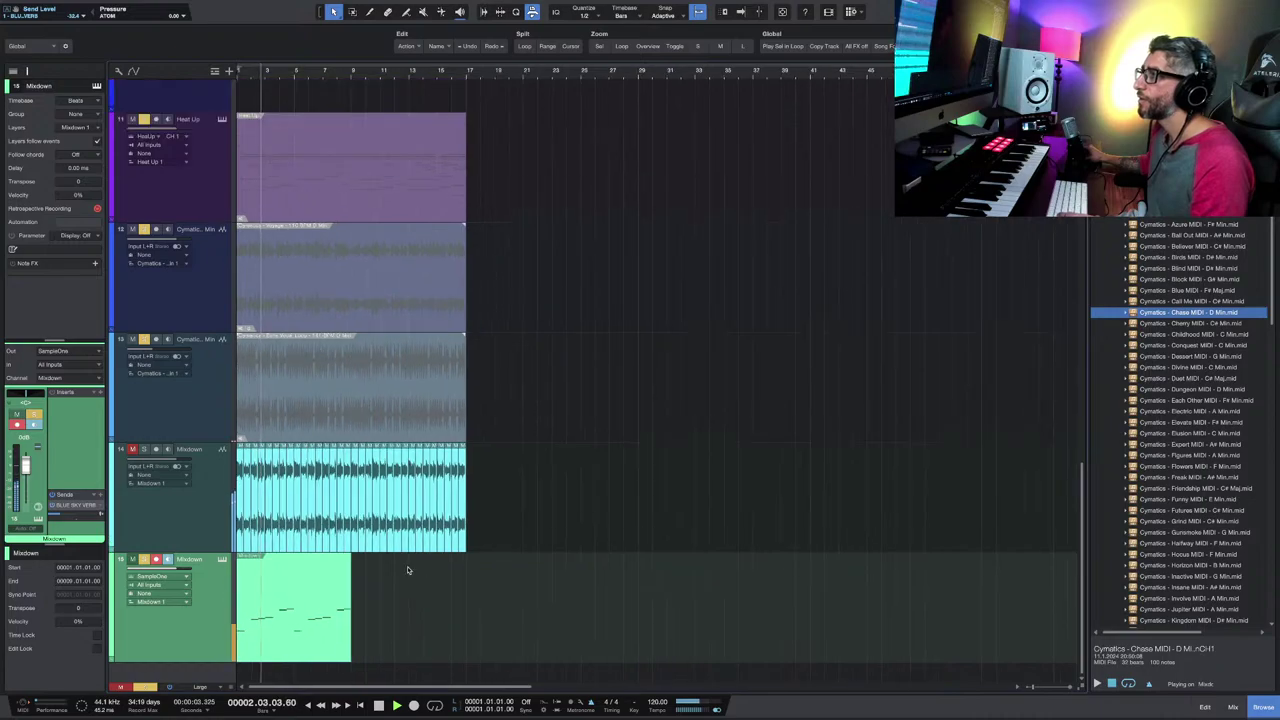
{"action": "key", "text": "shift+w"}
{"action": "scroll", "coordinate": [407, 570], "scroll_direction": "down", "scroll_amount": 1}
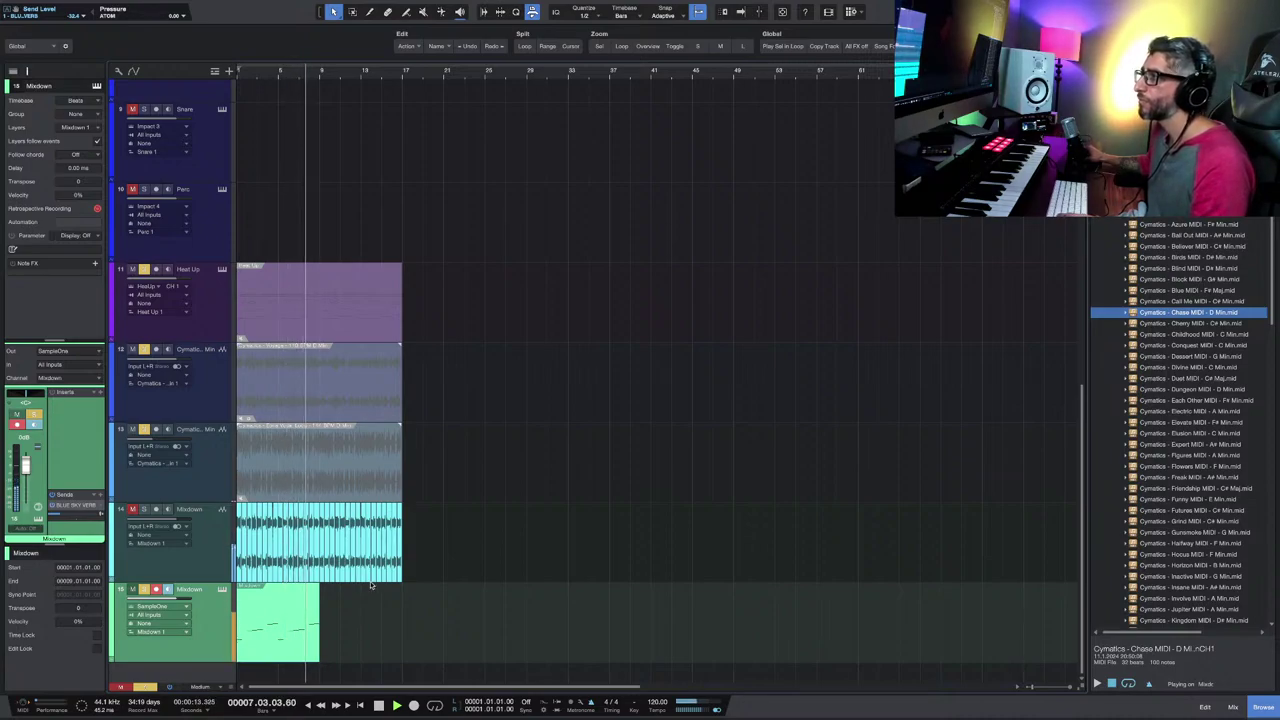
{"action": "scroll", "coordinate": [370, 585], "scroll_direction": "down", "scroll_amount": 2}
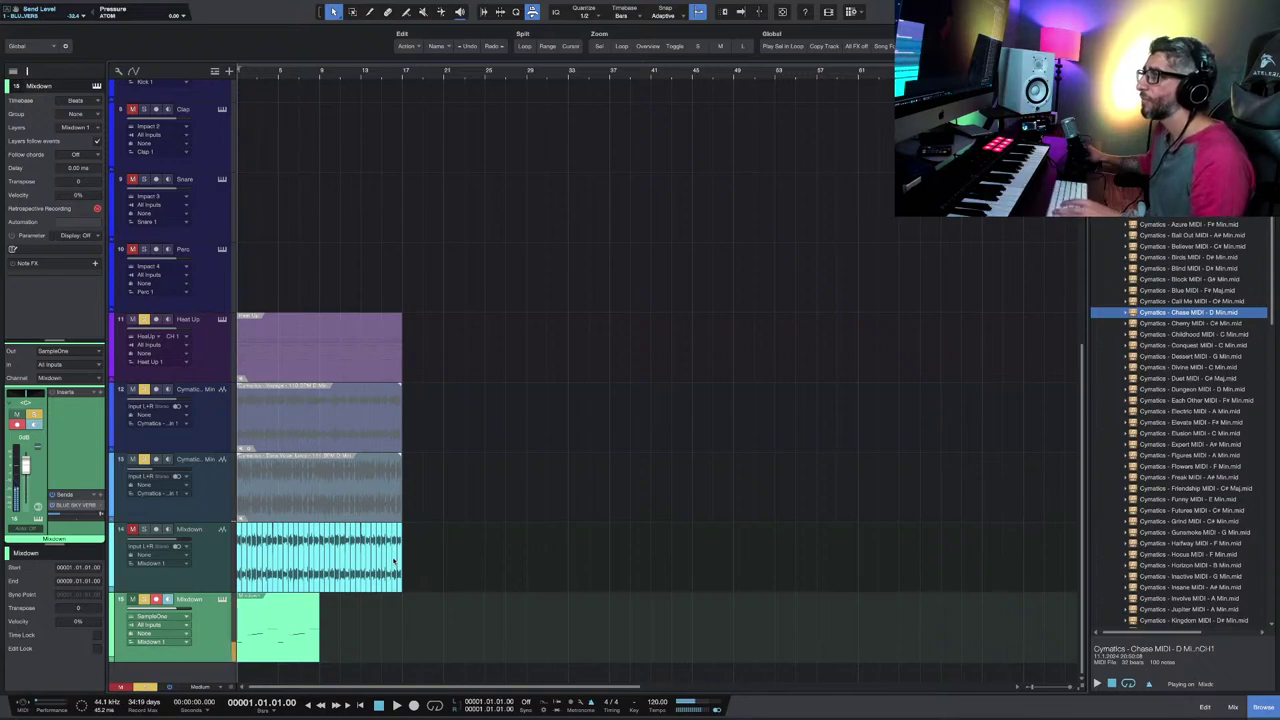
Step: Lower the volume of the Heat Up track and mute the track
{"action": "scroll", "coordinate": [388, 565], "scroll_direction": "up", "scroll_amount": 3}
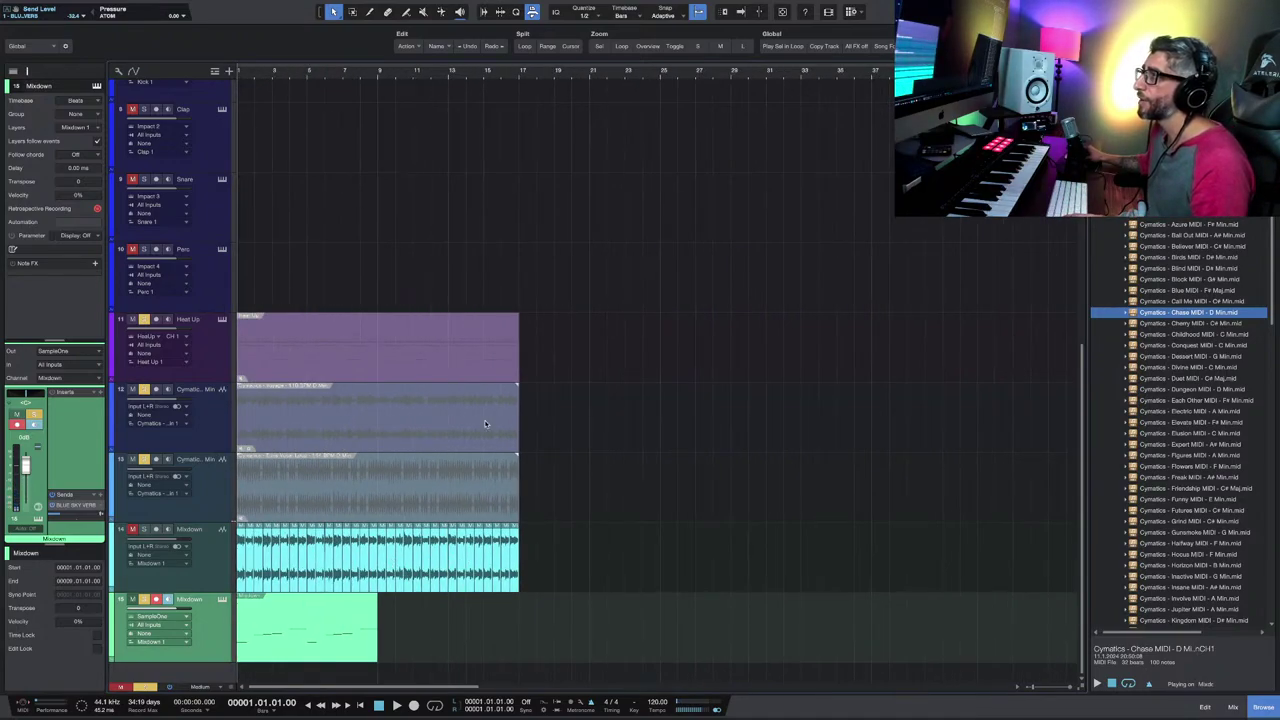
{"action": "left_click", "coordinate": [444, 354]}
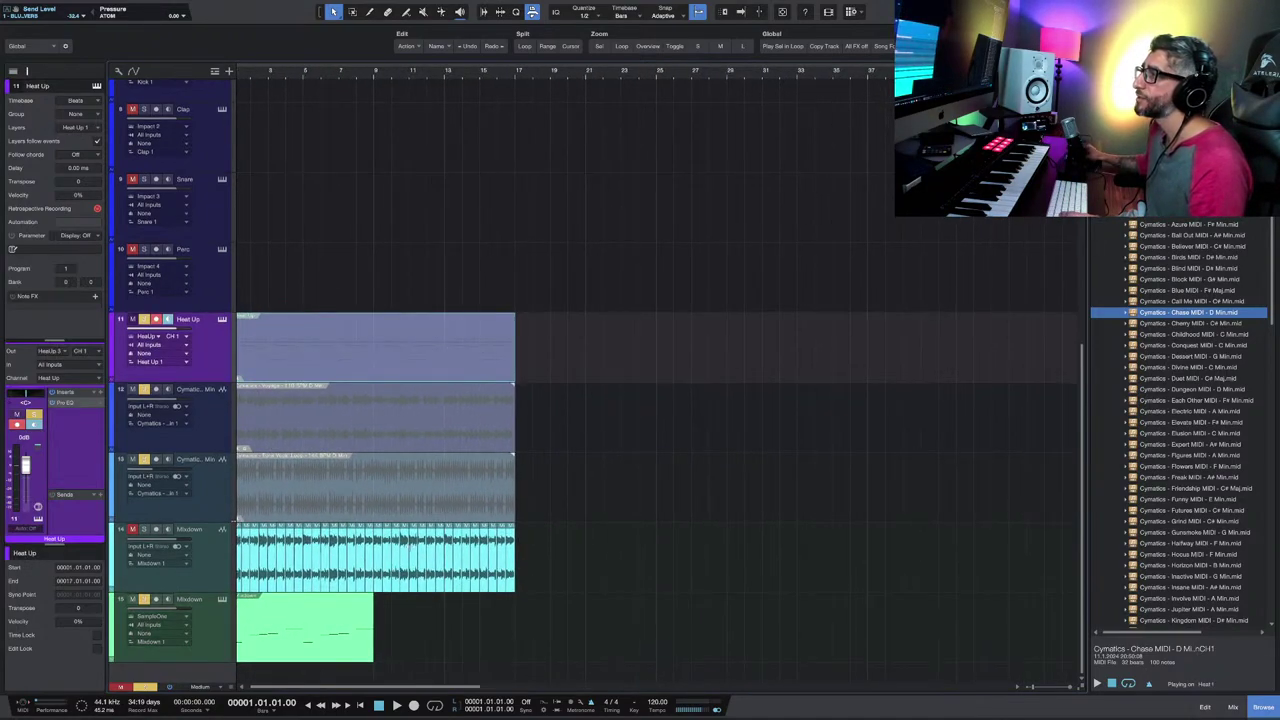
{"action": "scroll", "coordinate": [413, 548], "scroll_direction": "up", "scroll_amount": 2}
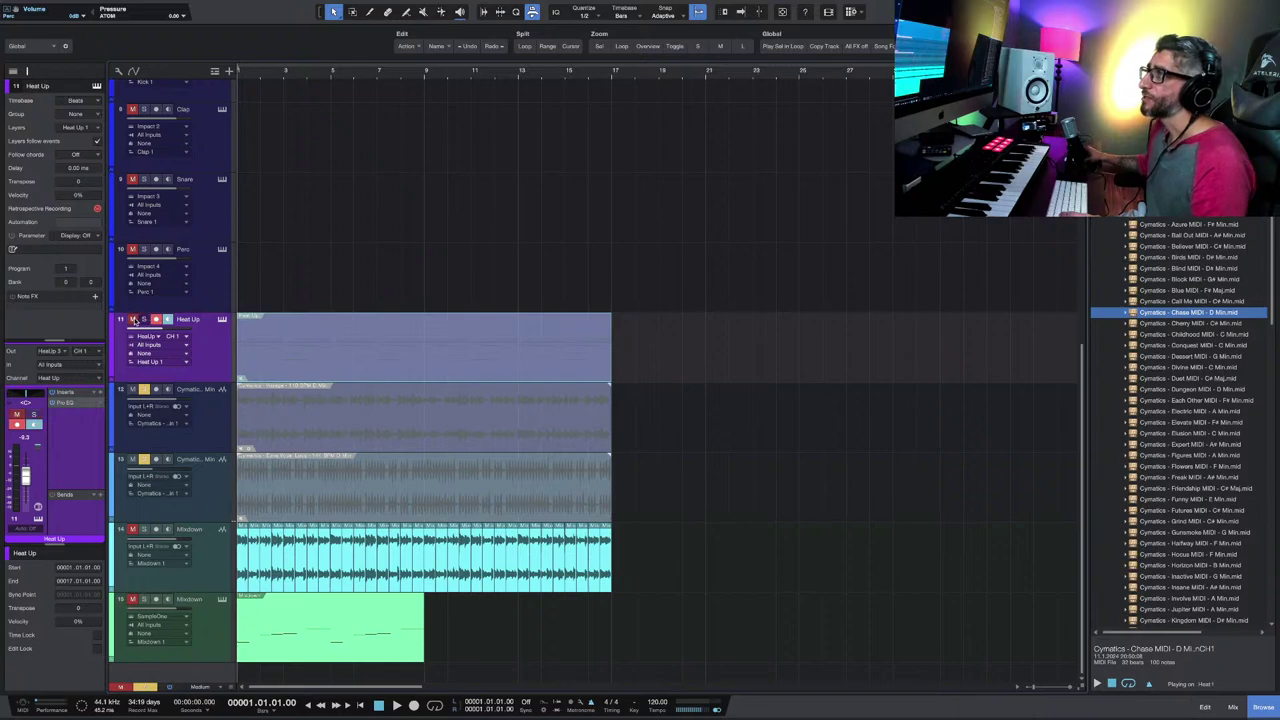
{"action": "left_click", "coordinate": [686, 420]}
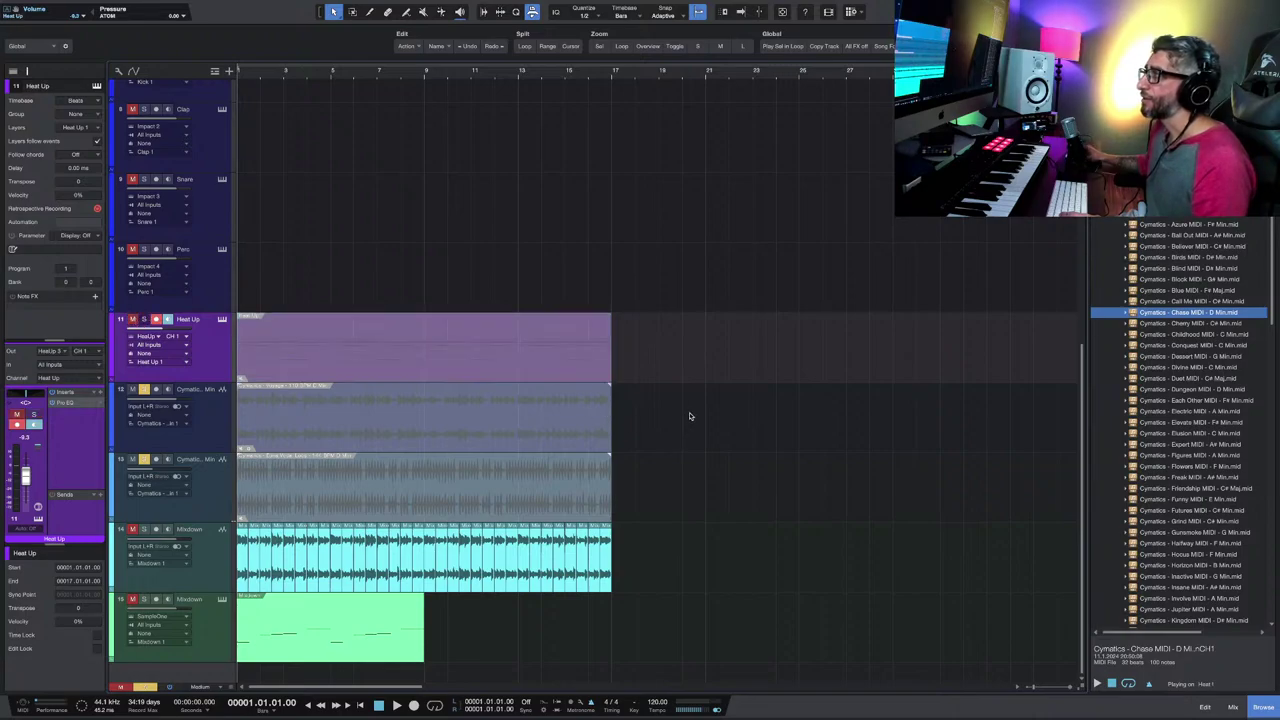
Step: Unmute the Cymatics Voyage and vocal loop clips and mix both down to a new audio track
{"action": "left_click_drag", "start_coordinate": [686, 416], "coordinate": [245, 495]}
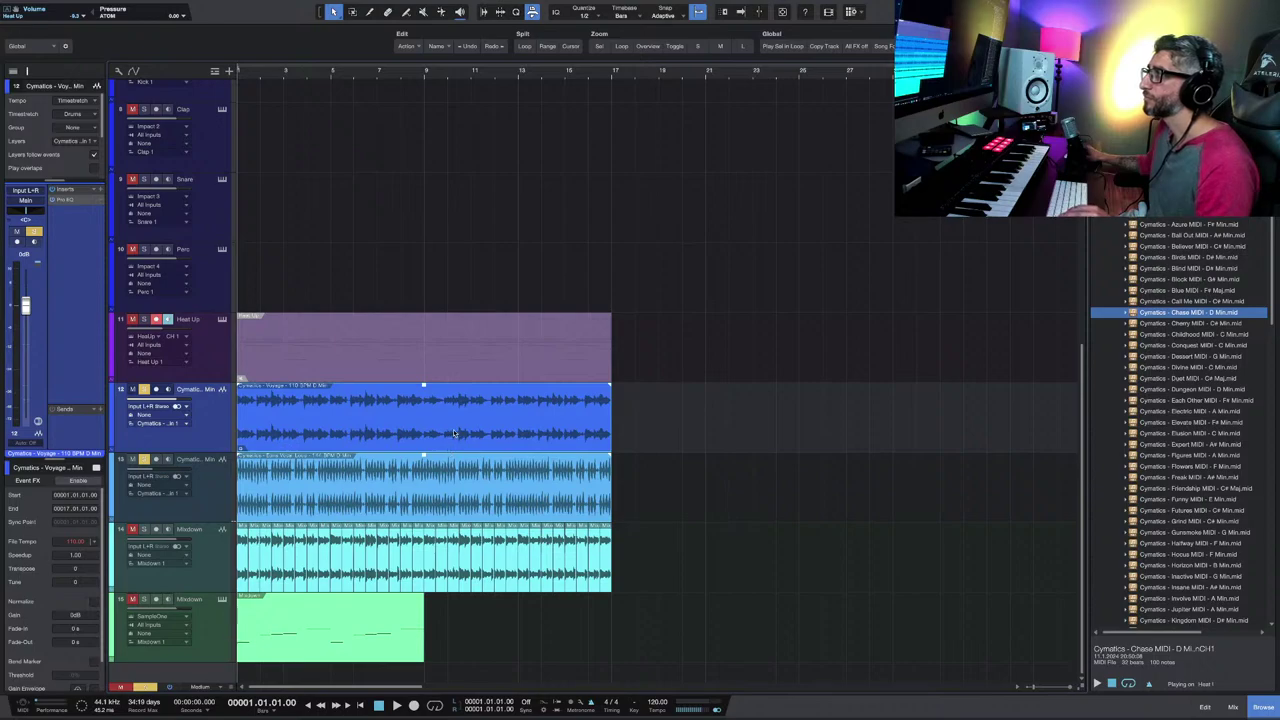
{"action": "left_click", "coordinate": [436, 476]}
{"action": "left_click", "coordinate": [440, 436]}
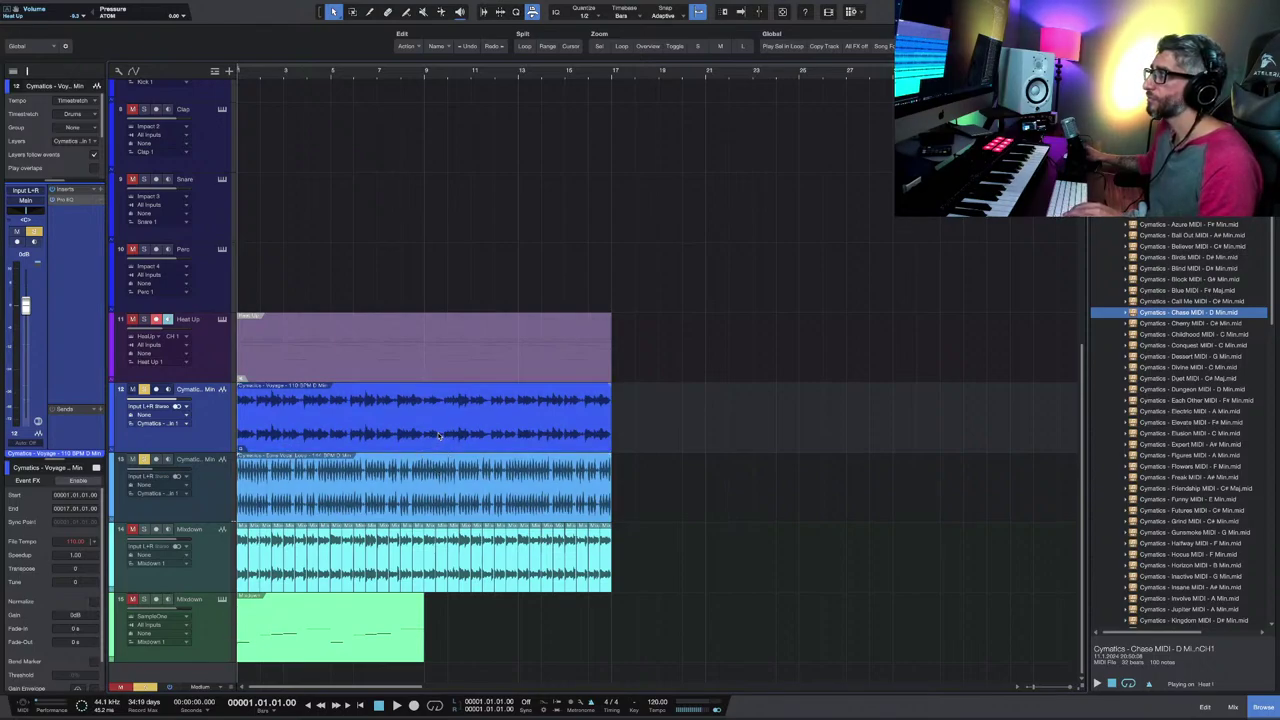
{"action": "left_click", "coordinate": [432, 470]}
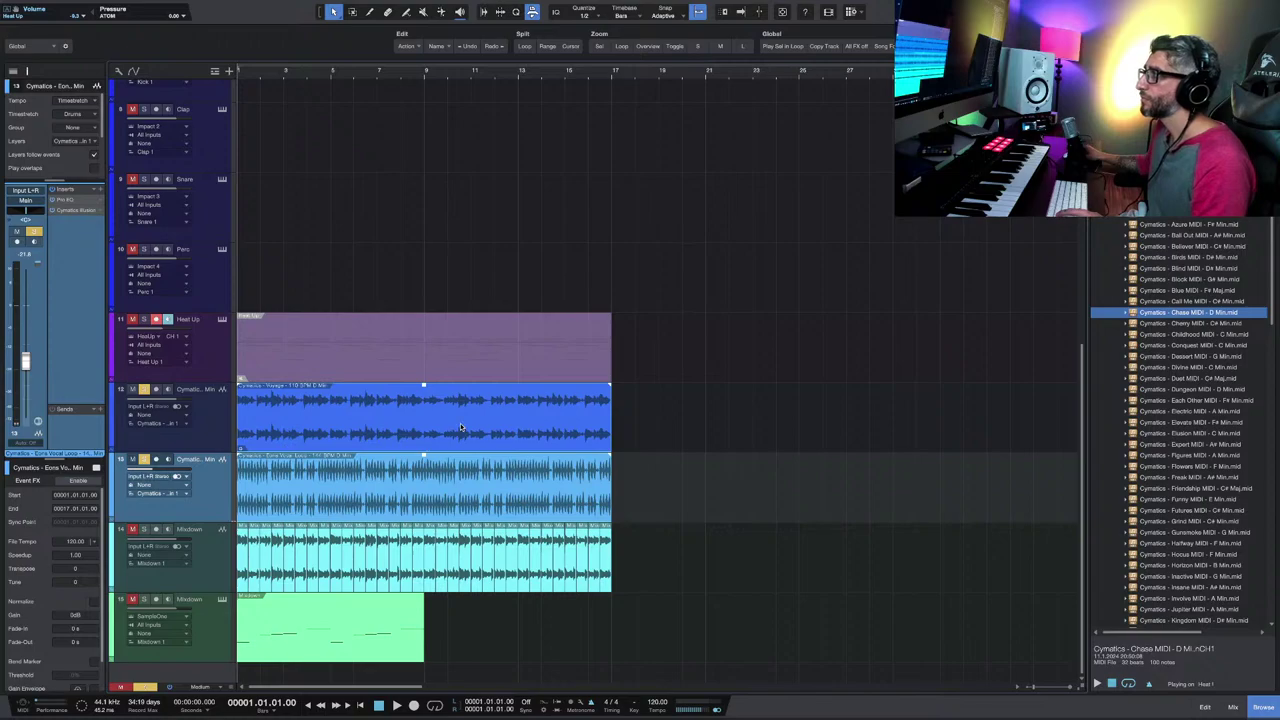
{"action": "right_click", "coordinate": [461, 428]}
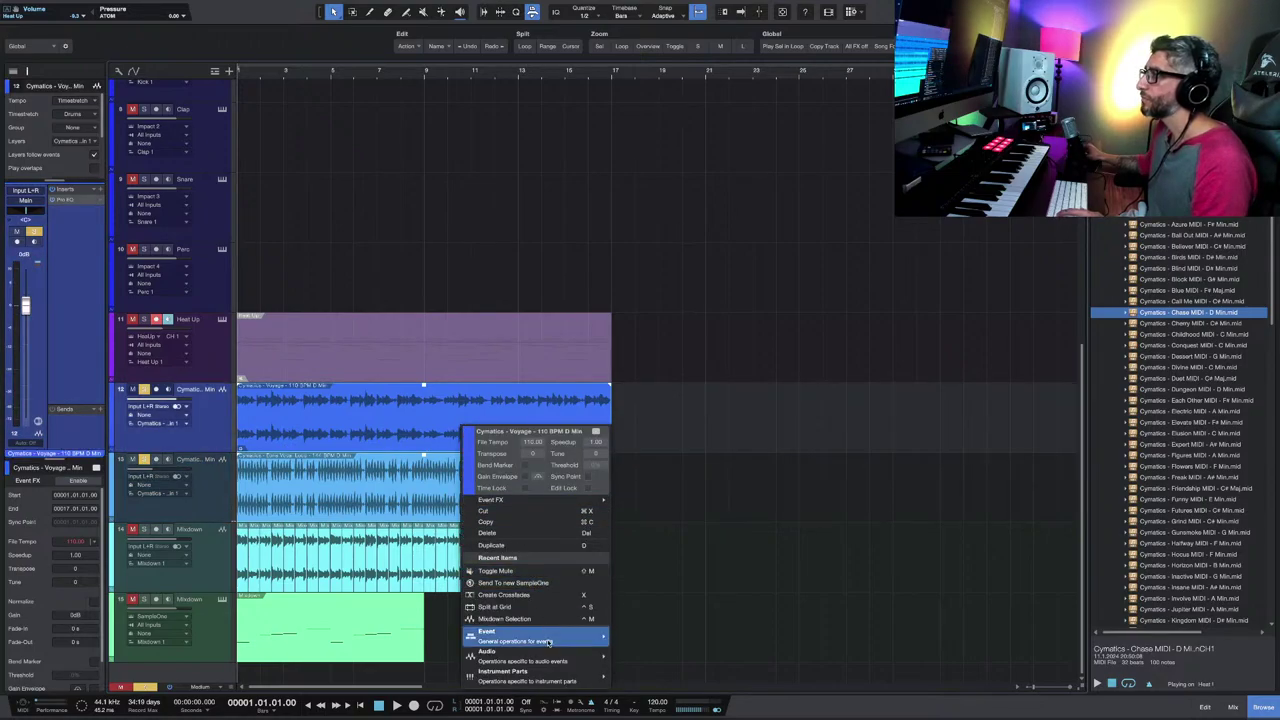
{"action": "mouse_move", "coordinate": [550, 661]}
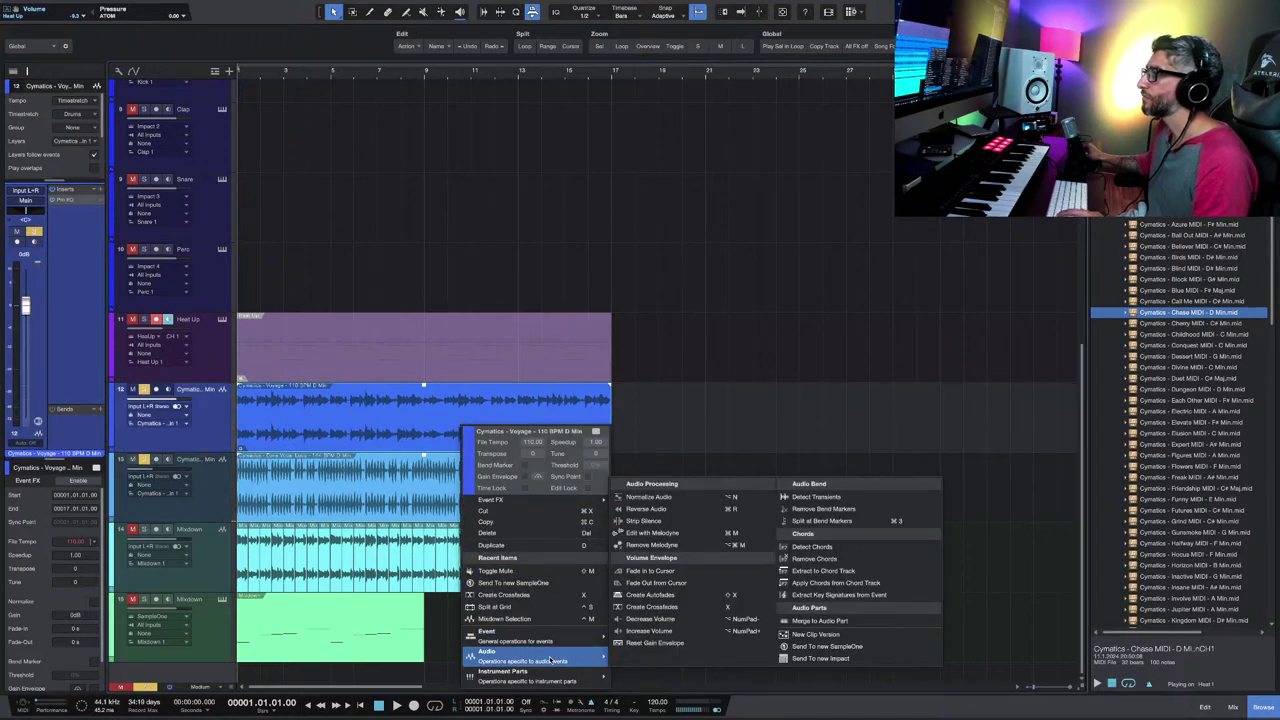
{"action": "left_click", "coordinate": [522, 618]}
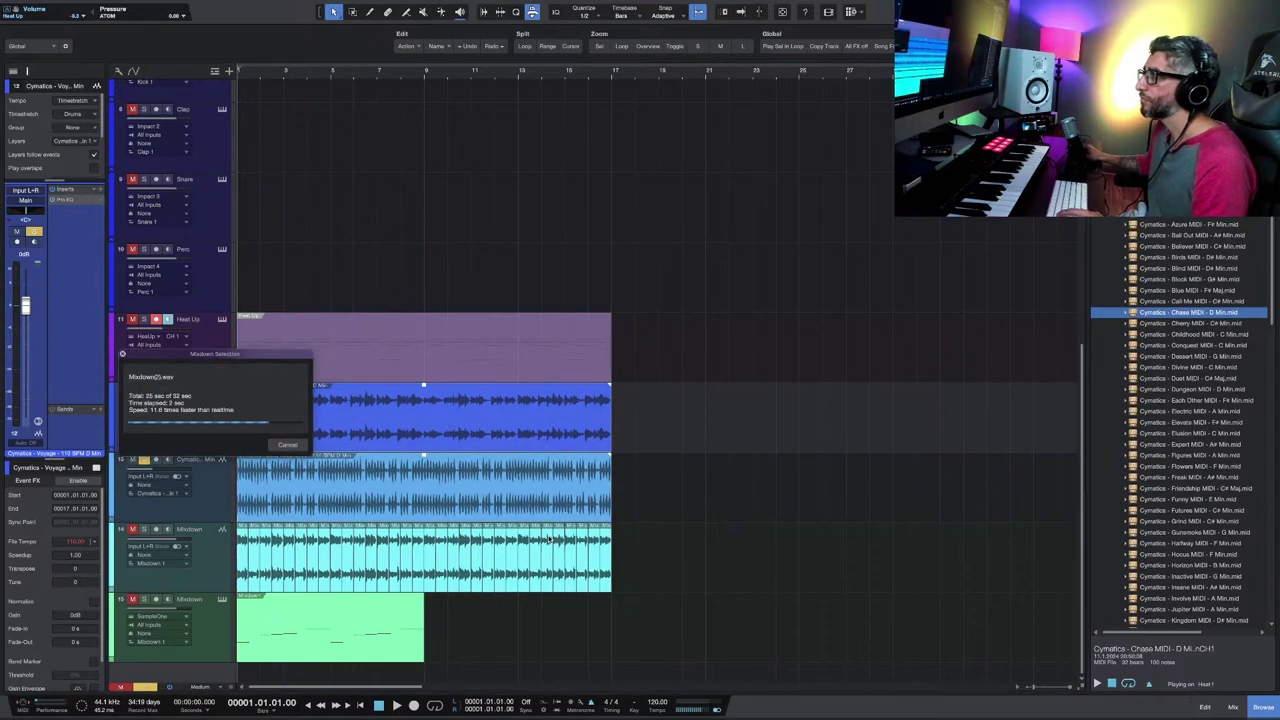
Step: Rename the SampleOne instrument track as Whole sample
{"action": "double_click", "coordinate": [190, 599]}
{"action": "type", "text": "Me"}
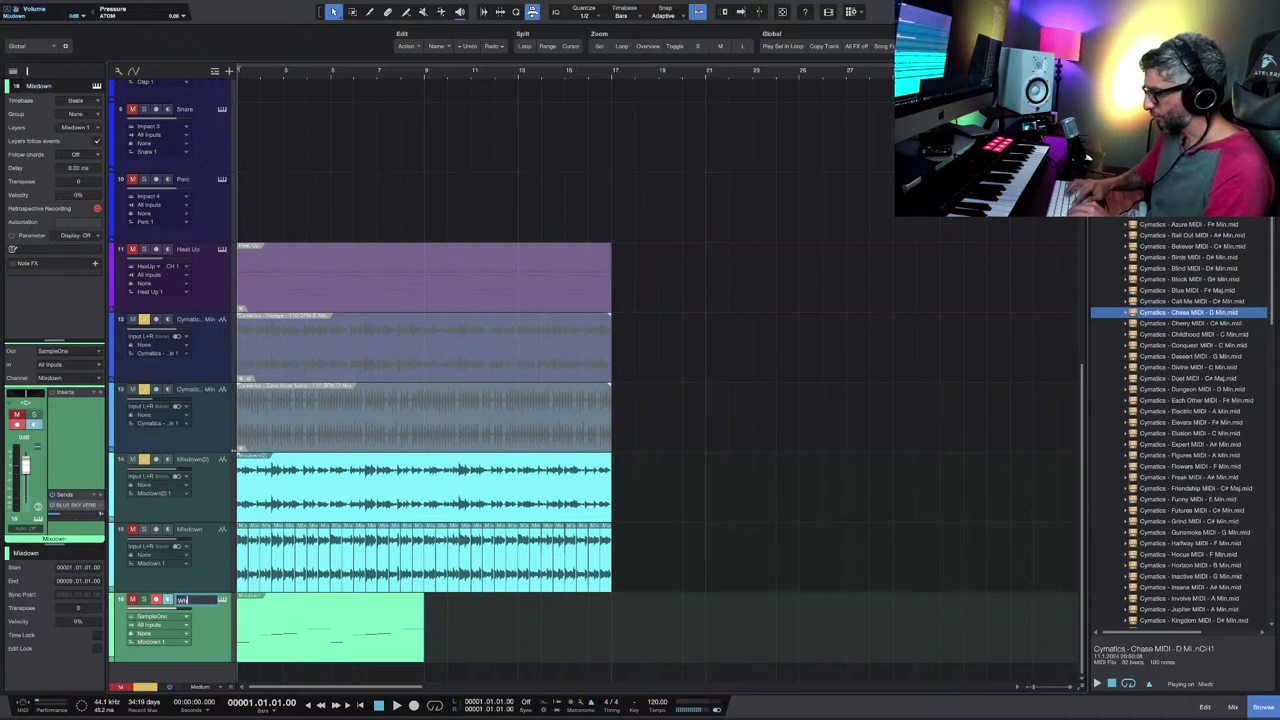
{"action": "type", "text": "ole sample"}
{"action": "key", "text": "Return"}
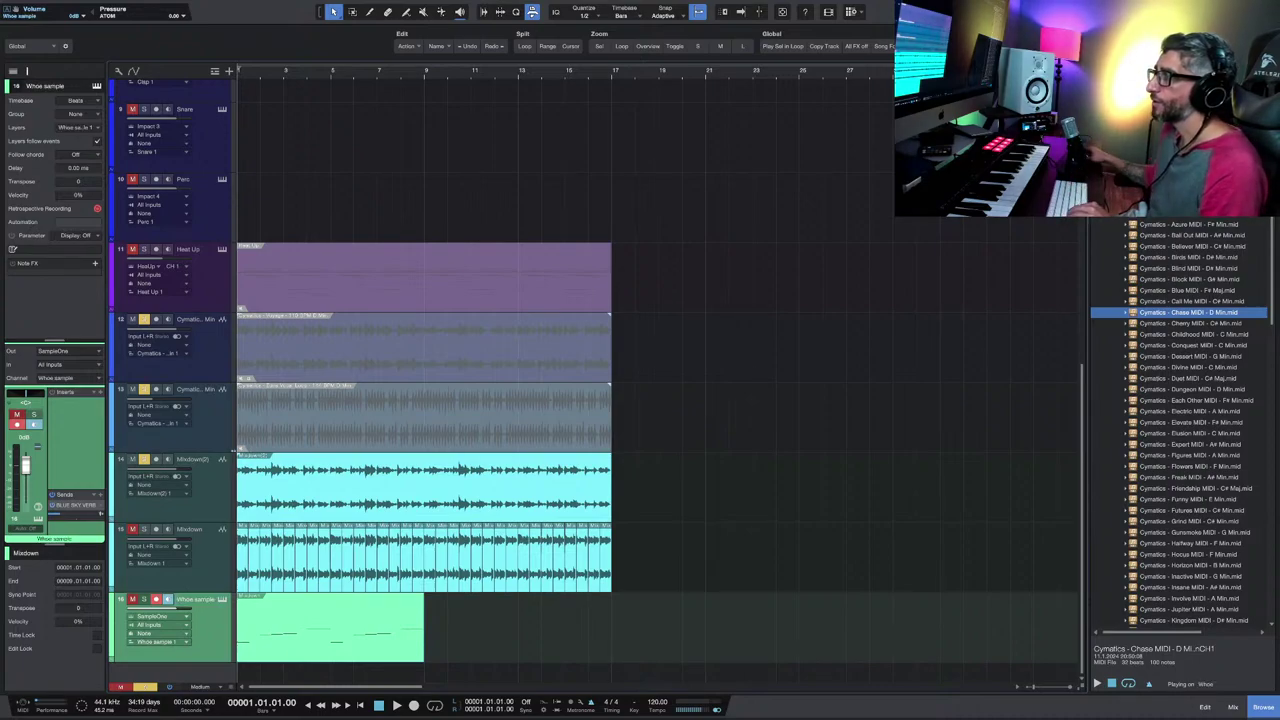
Step: Rename the Mixdown(2) audio track as ambient sample
{"action": "left_click", "coordinate": [204, 498]}
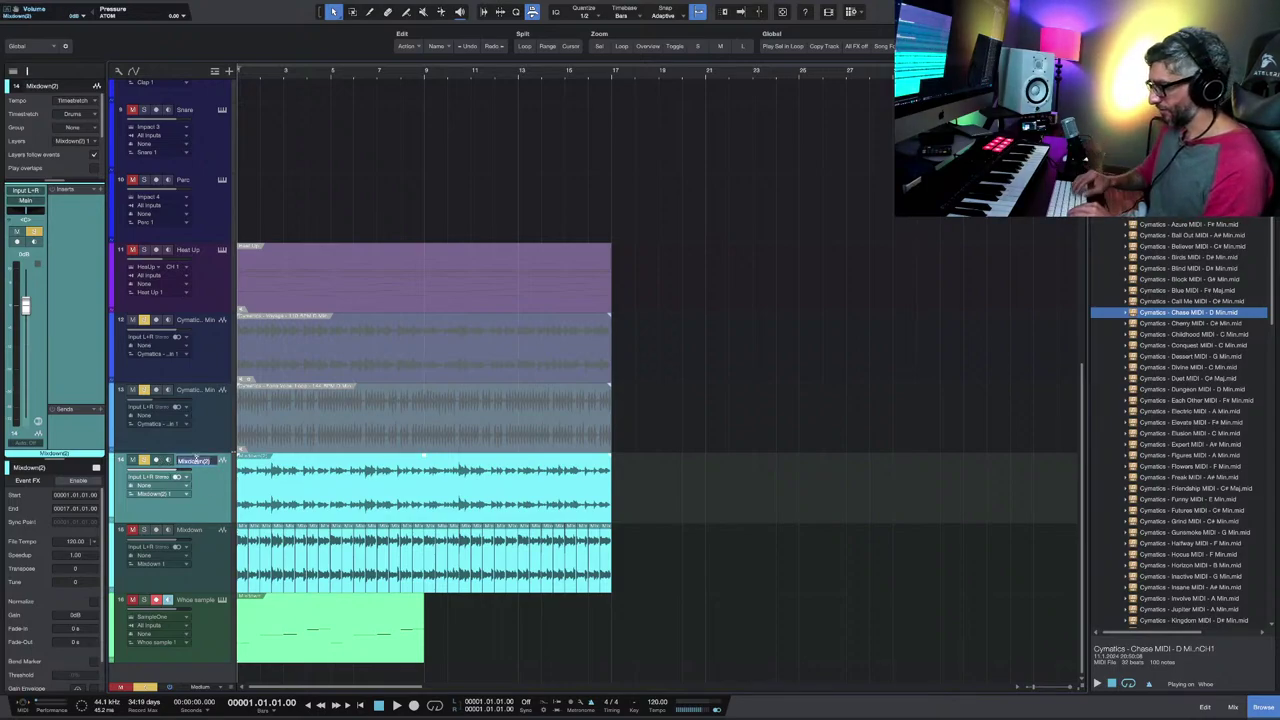
{"action": "type", "text": "ambient sample"}
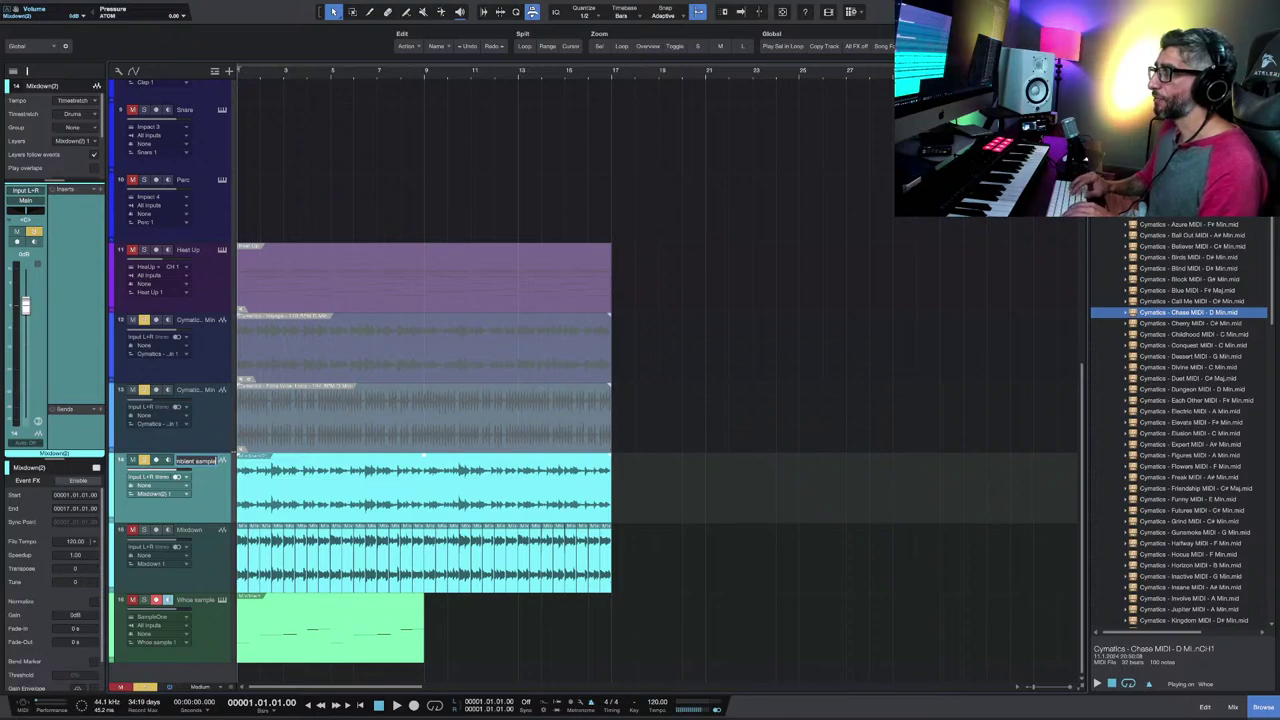
{"action": "key", "text": "Return"}
{"action": "scroll", "coordinate": [208, 556], "scroll_direction": "up", "scroll_amount": 1}
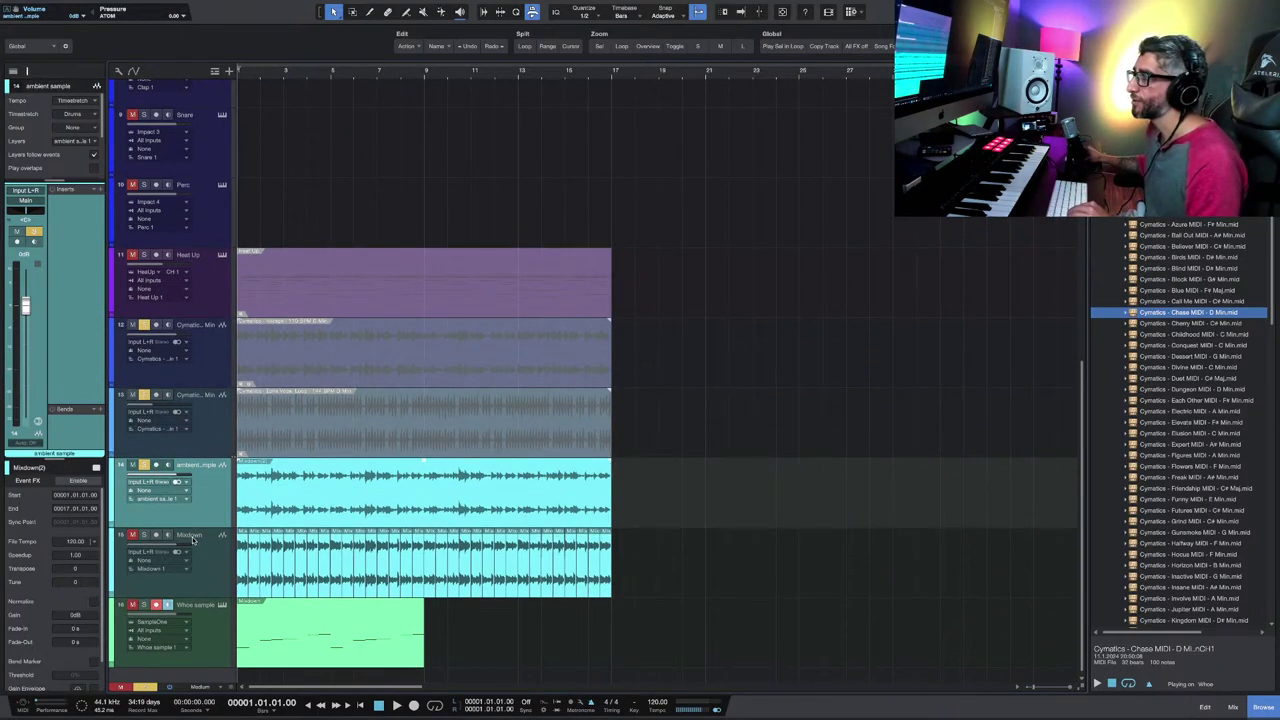
Step: Remove the sliced Mixdown audio track from the song
{"action": "left_click", "coordinate": [203, 550]}
{"action": "right_click", "coordinate": [205, 553]}
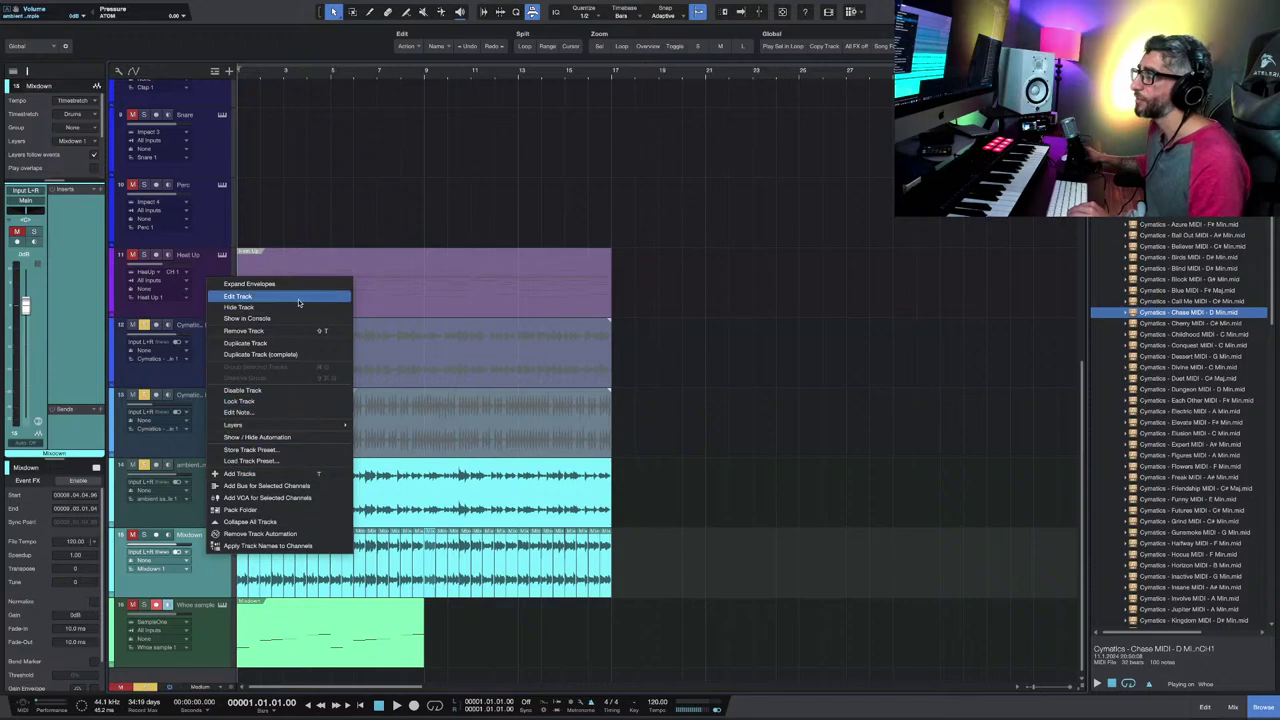
{"action": "left_click", "coordinate": [285, 331]}
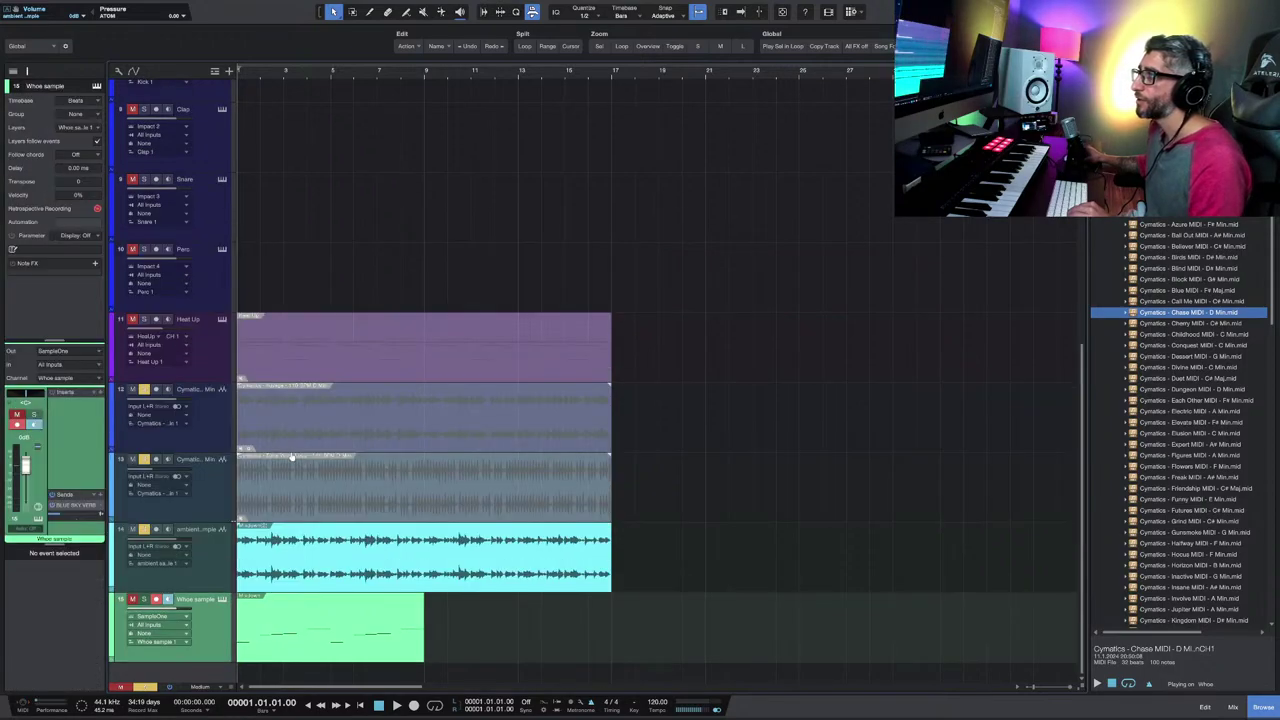
Step: Play back the ambient sample clip from the start, stop playback and split the clip at the grid
{"action": "left_click", "coordinate": [340, 551]}
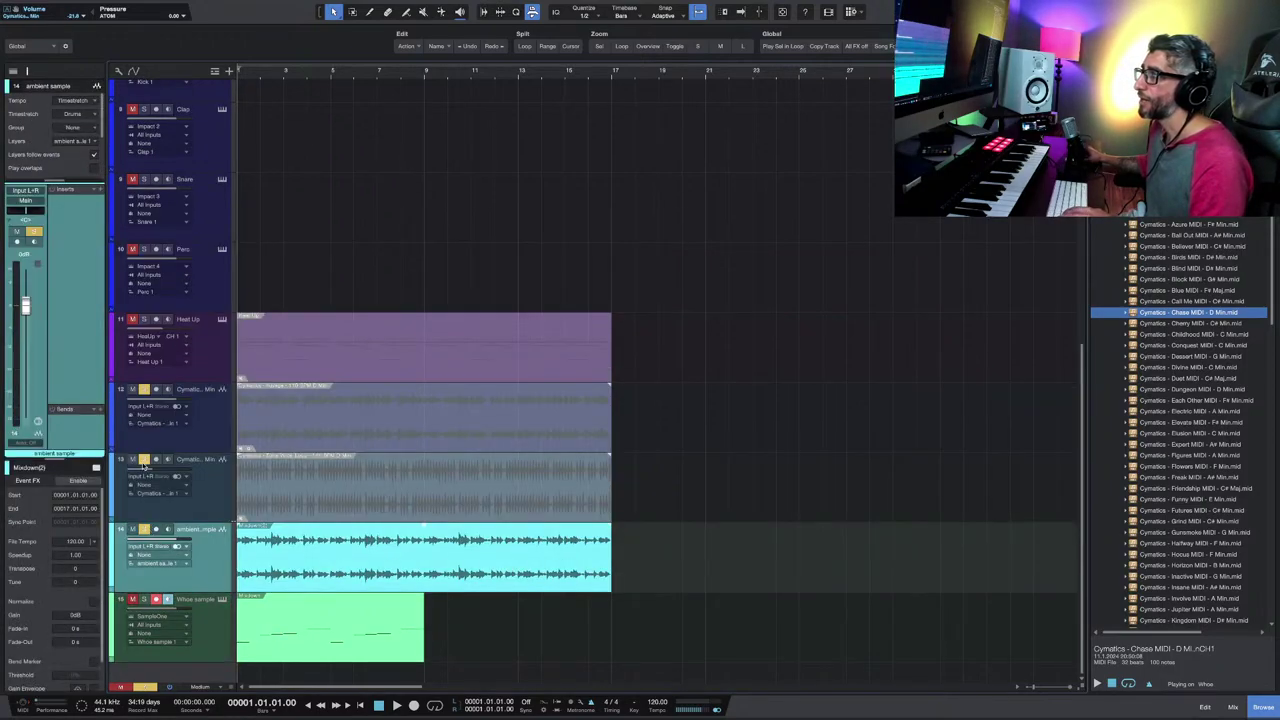
{"action": "key", "text": "space"}
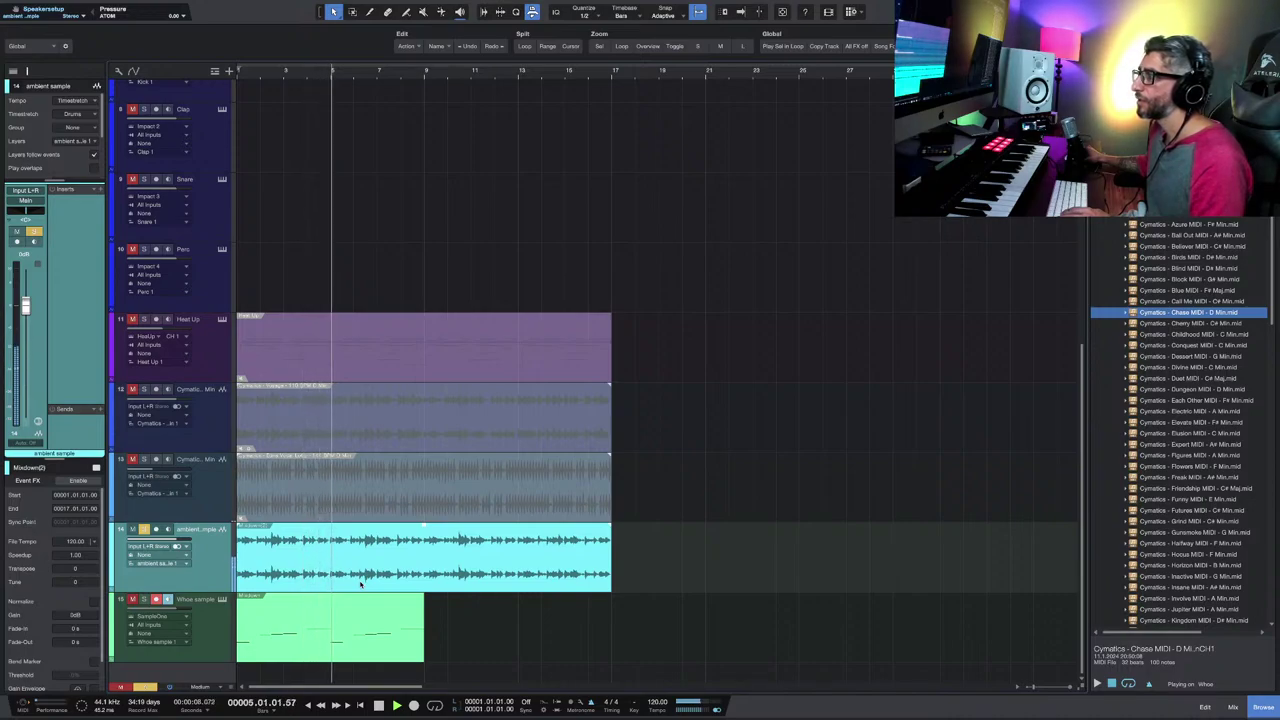
{"action": "key", "text": "space"}
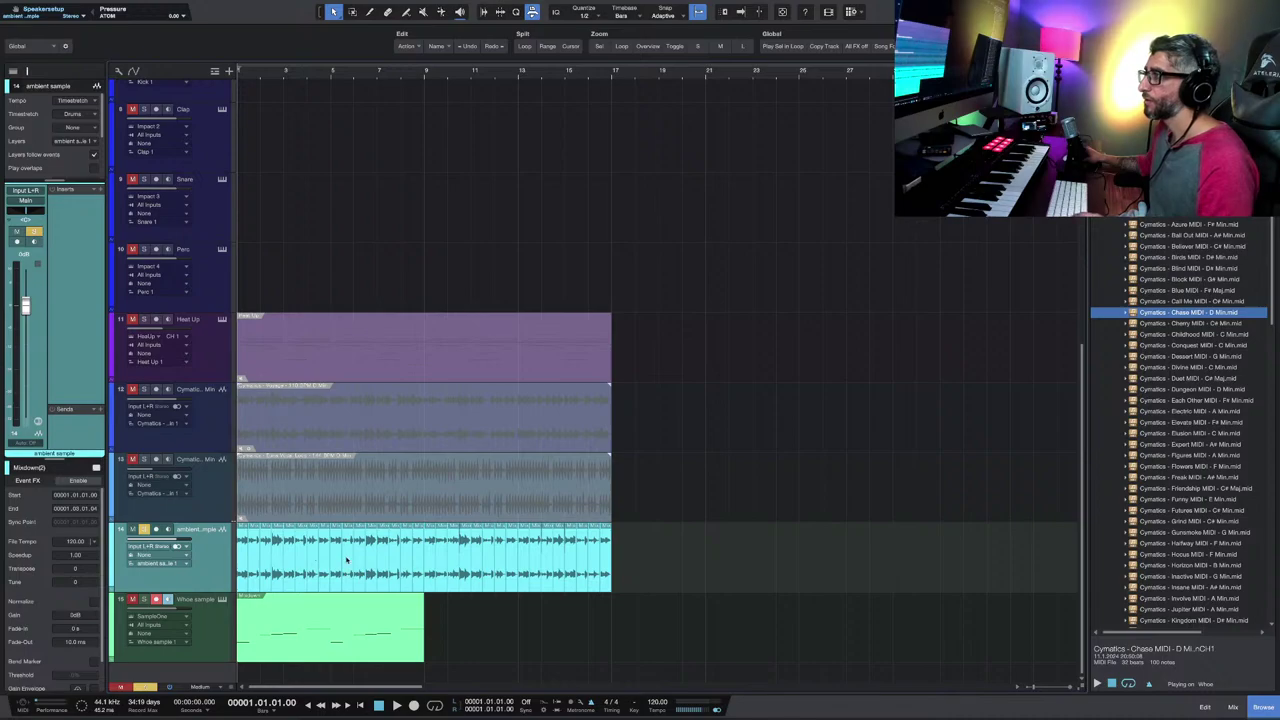
Step: Send the ambient sample slices to a new SampleOne and rename its track as Ambient sample chop
{"action": "right_click", "coordinate": [347, 561]}
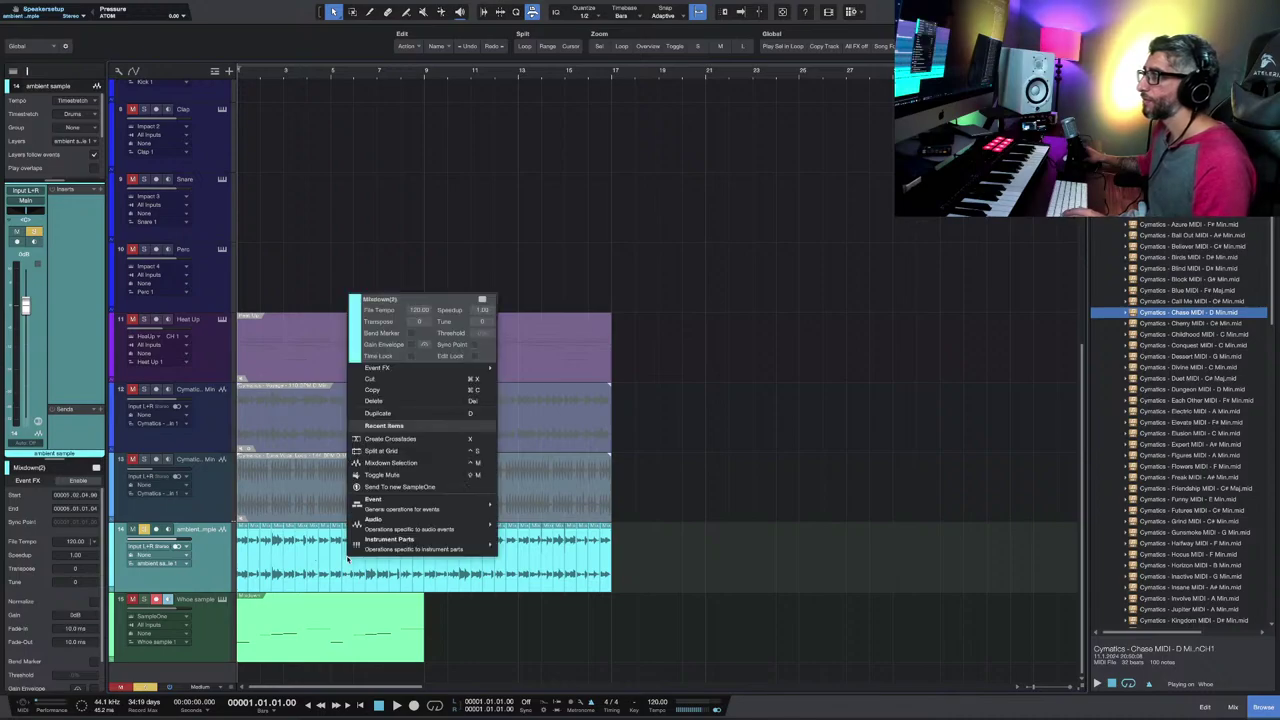
{"action": "left_click", "coordinate": [435, 487]}
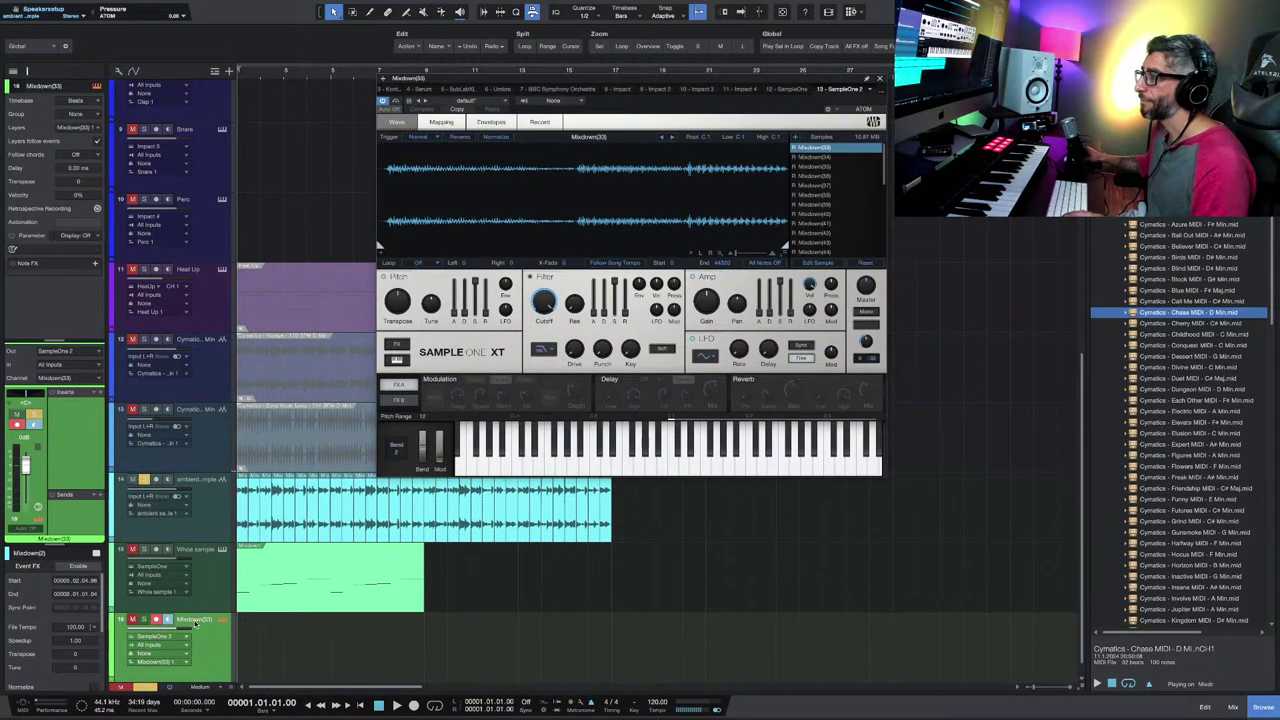
{"action": "double_click", "coordinate": [195, 622]}
{"action": "type", "text": "An"}
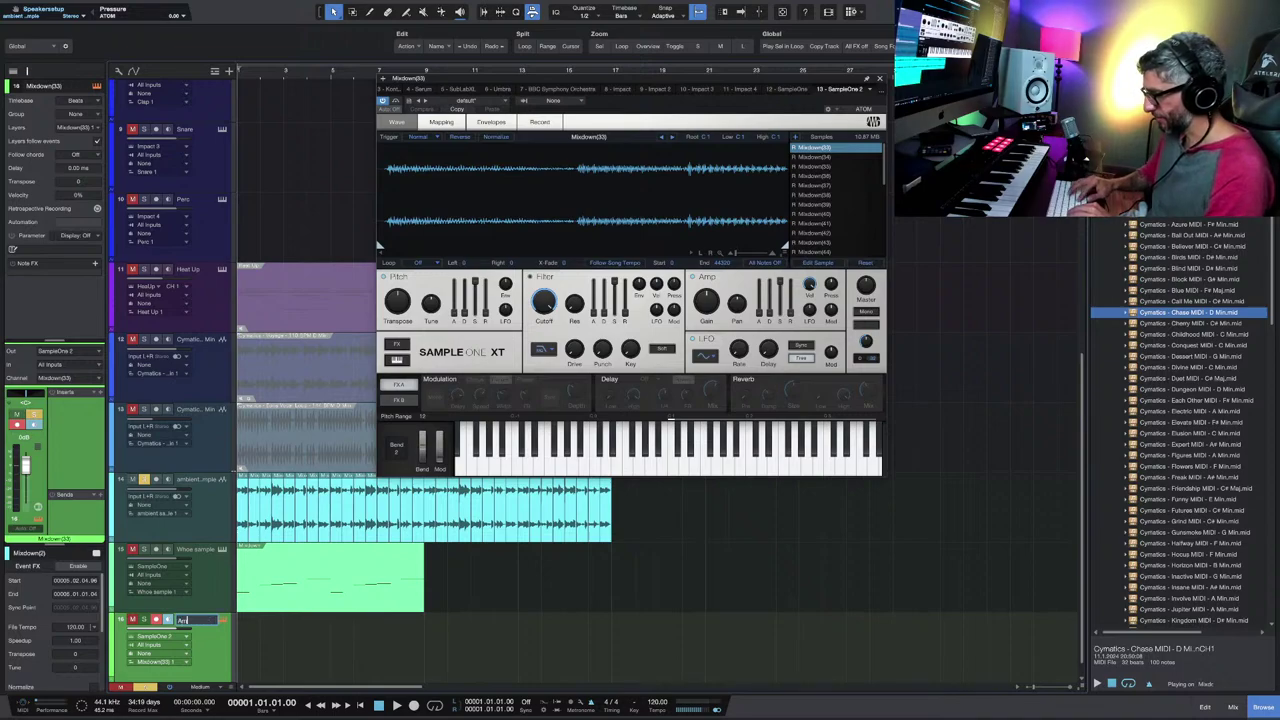
{"action": "type", "text": "b"}
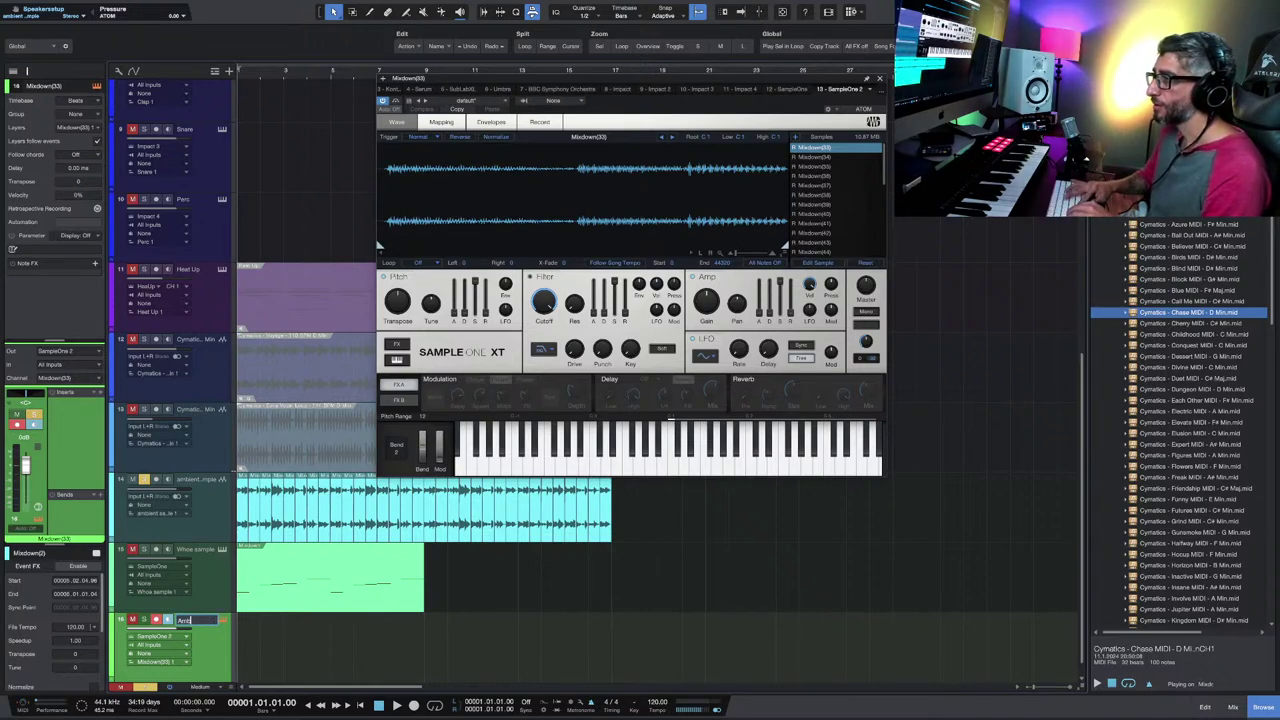
{"action": "type", "text": "ient sample shot"}
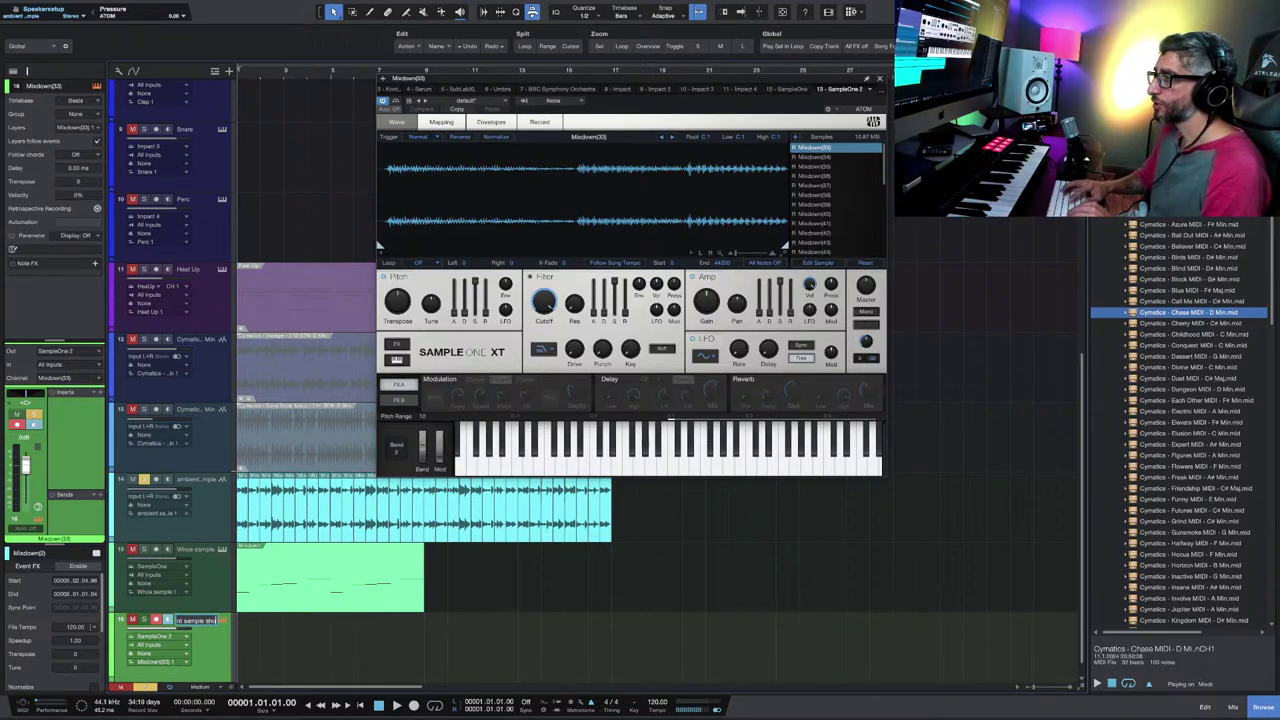
{"action": "type", "text": " chop"}
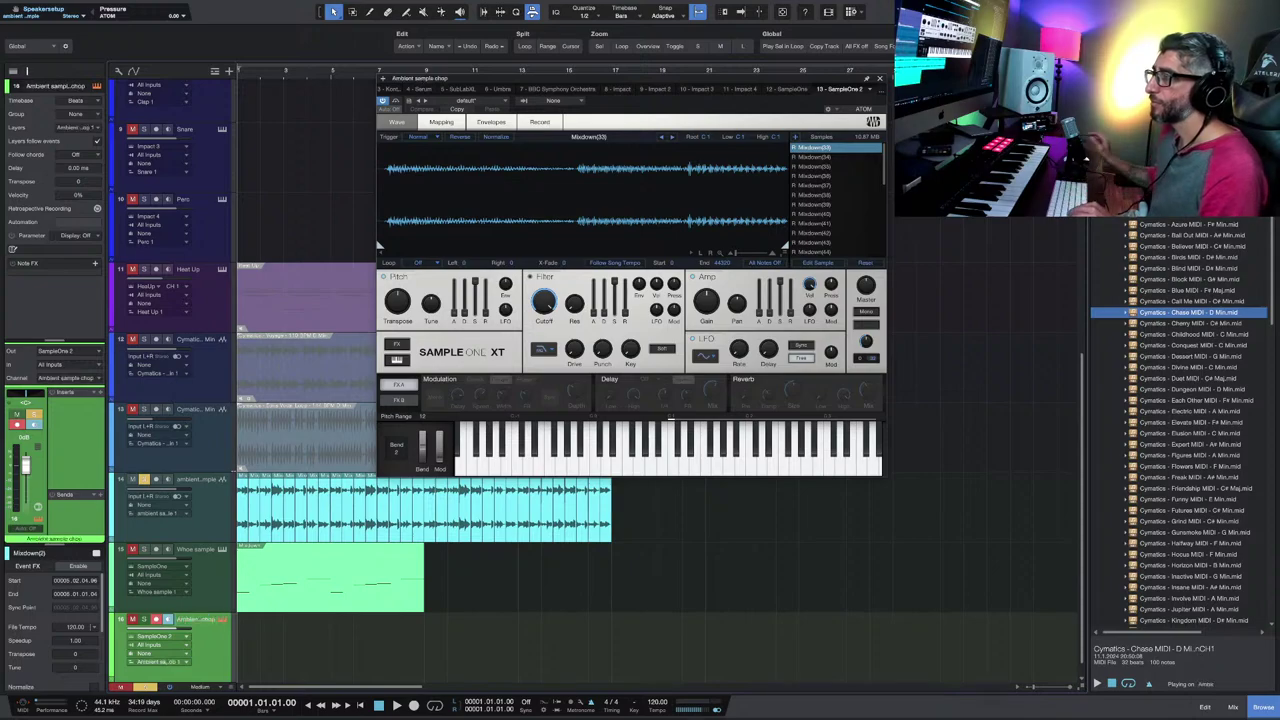
Step: Remove the sliced ambient sample audio track from the song
{"action": "left_click", "coordinate": [212, 513]}
{"action": "right_click", "coordinate": [211, 513]}
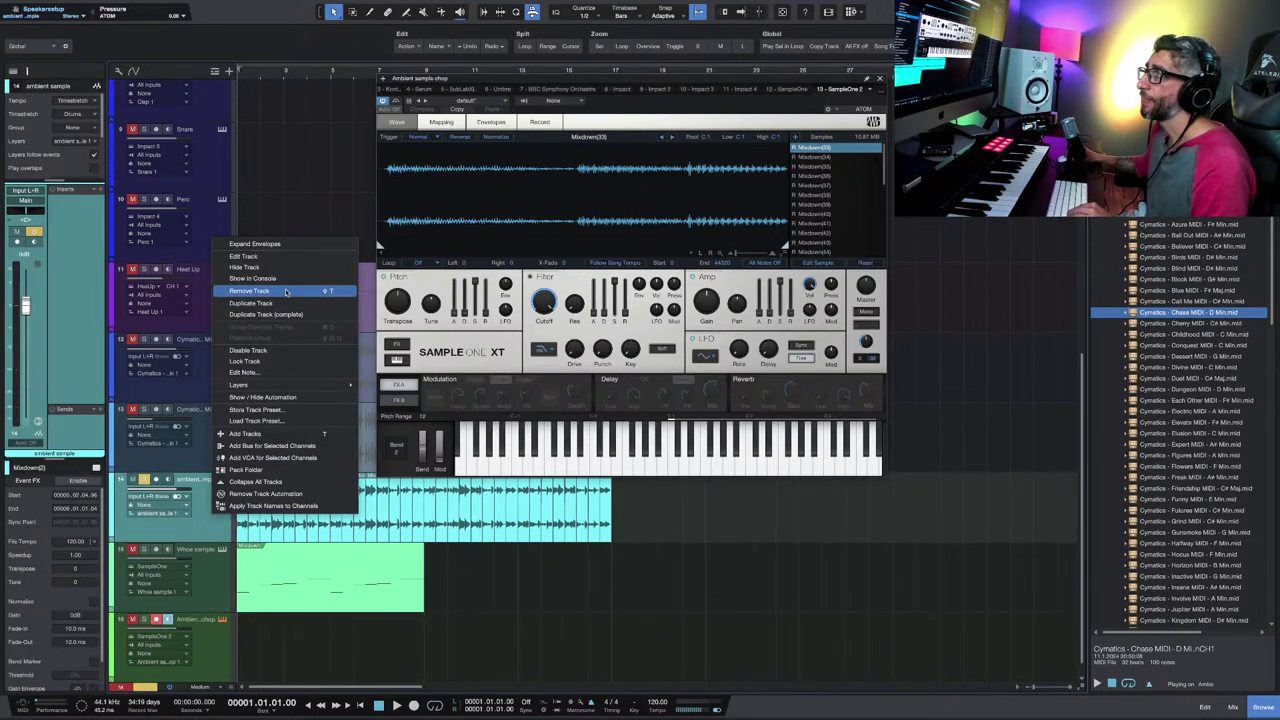
{"action": "left_click", "coordinate": [285, 291]}
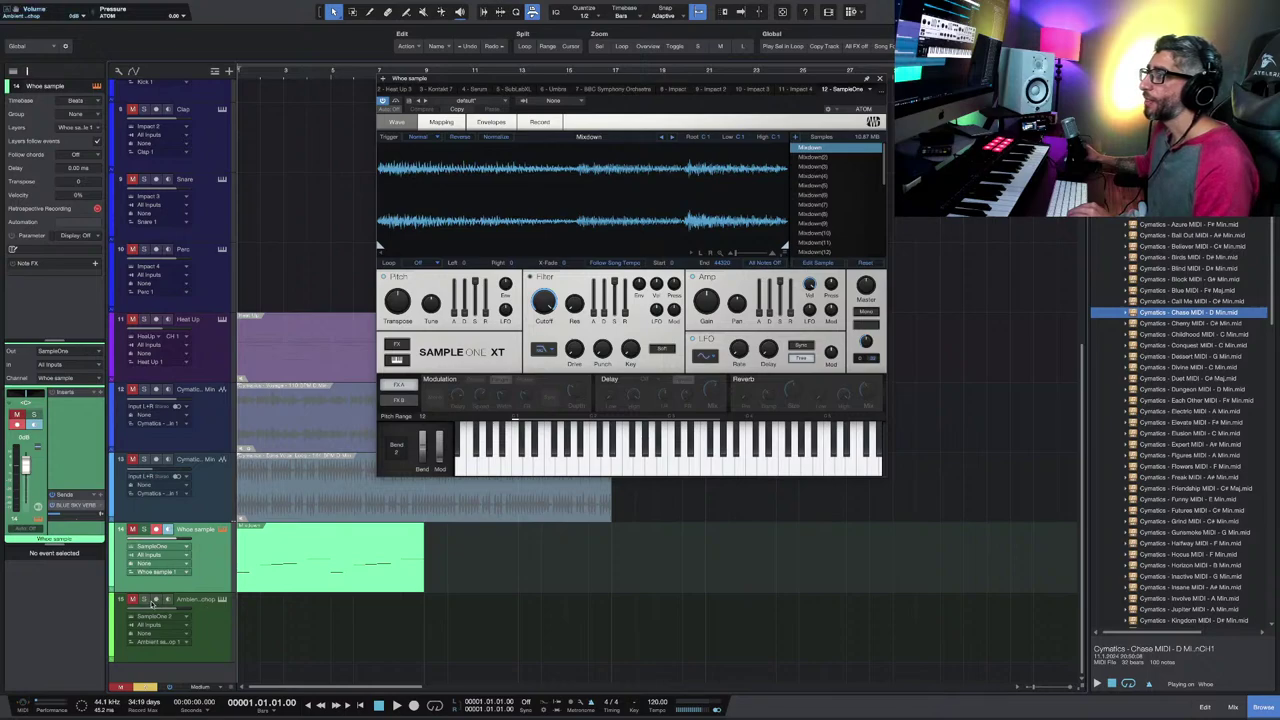
Step: Record an ambient chop pattern on the Ambient sample chop track from bar 9 to bar 17 and close the instrument window
{"action": "key", "text": "space"}
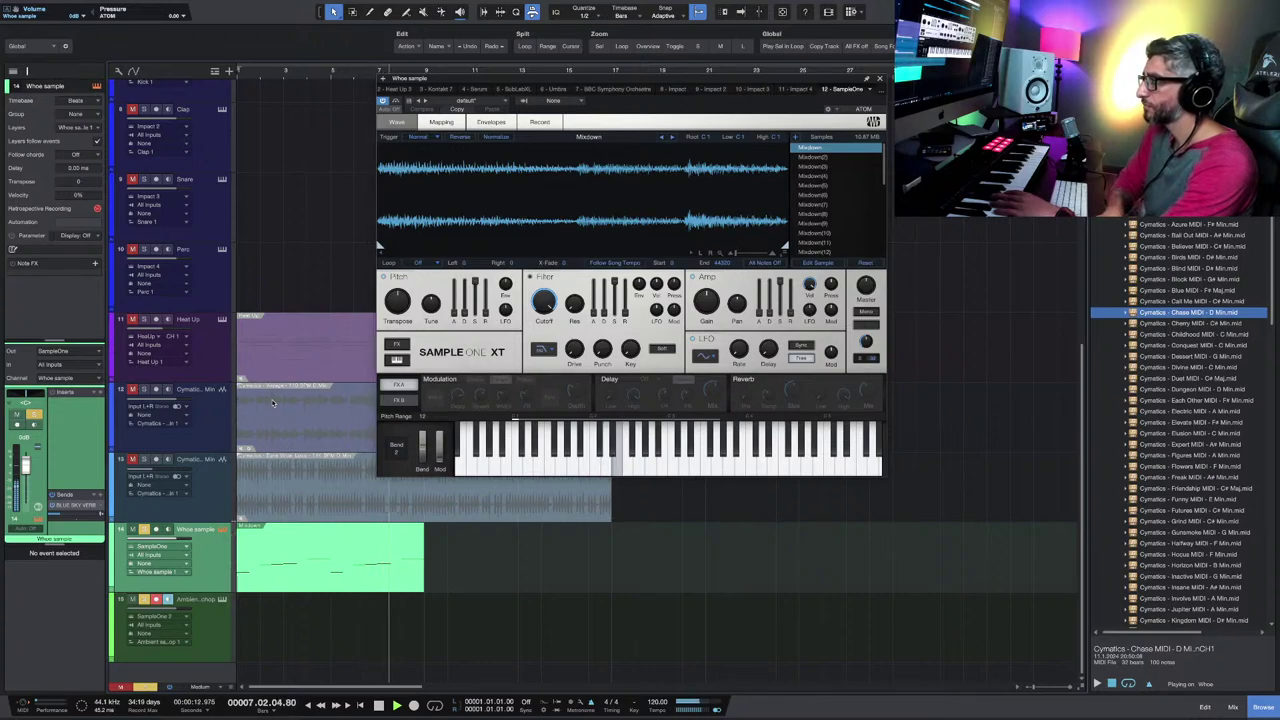
{"action": "key", "text": "KP_Multiply"}
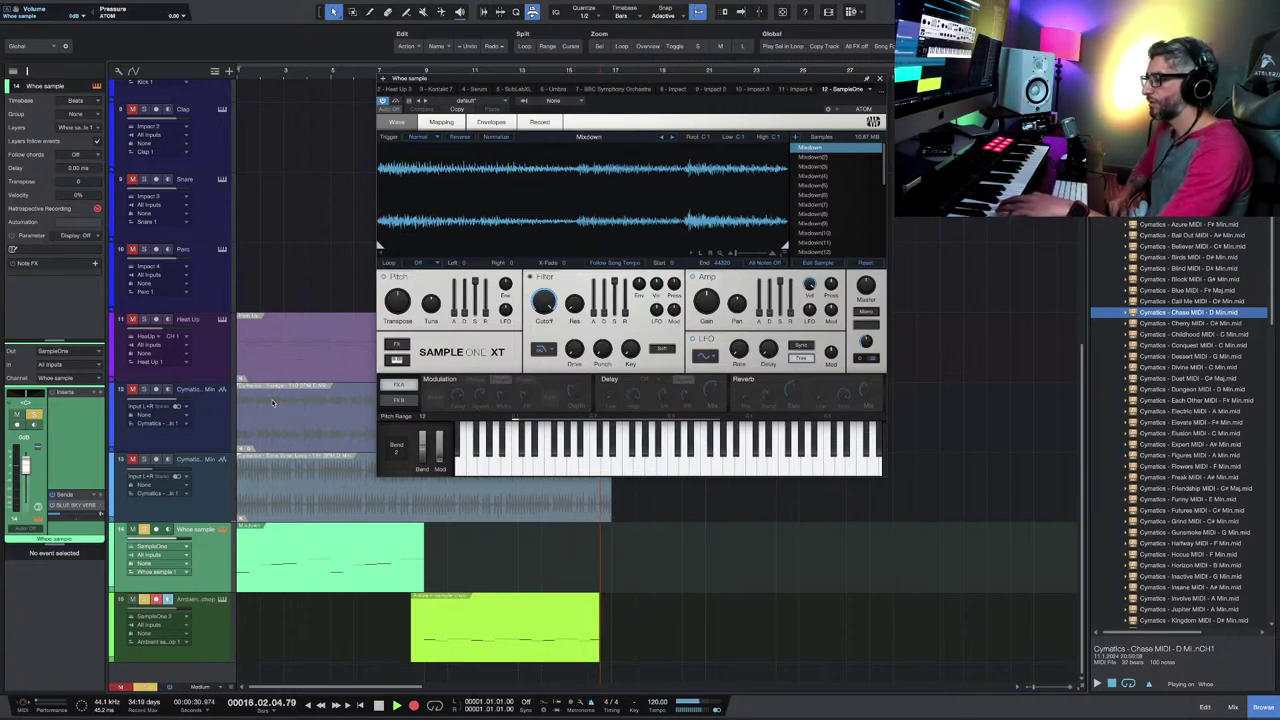
{"action": "key", "text": "space"}
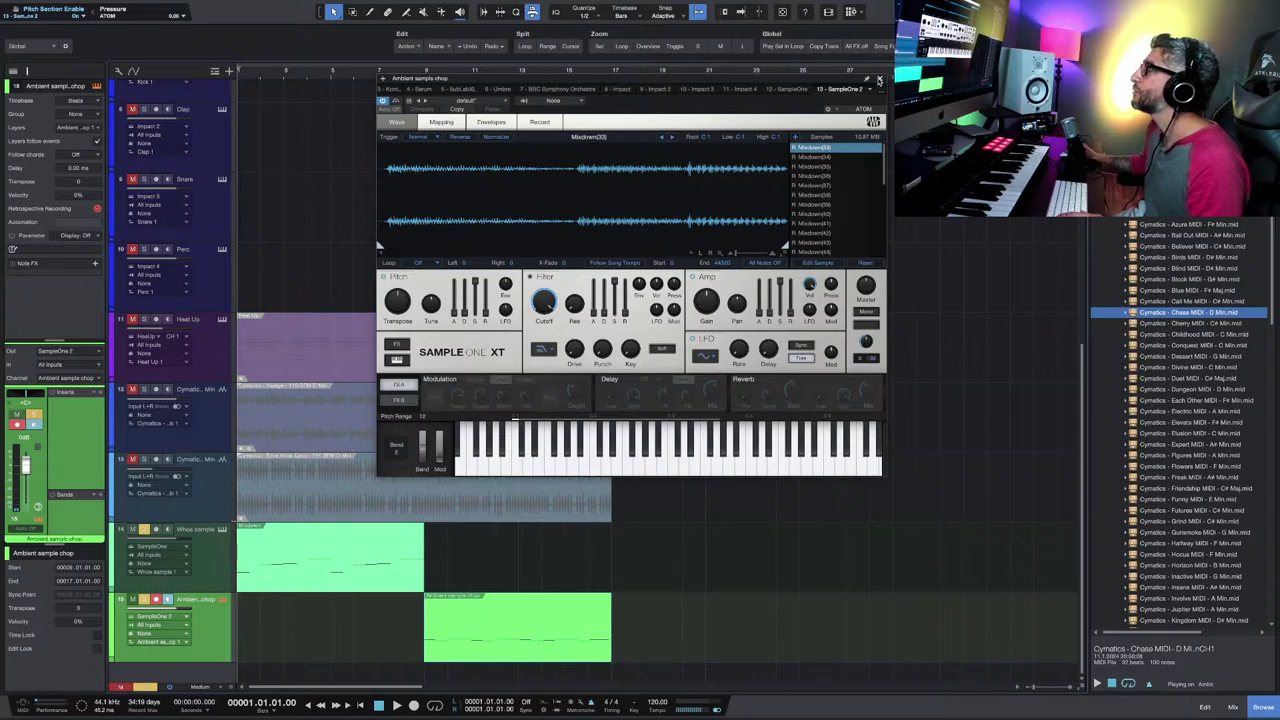
{"action": "left_click", "coordinate": [879, 79]}
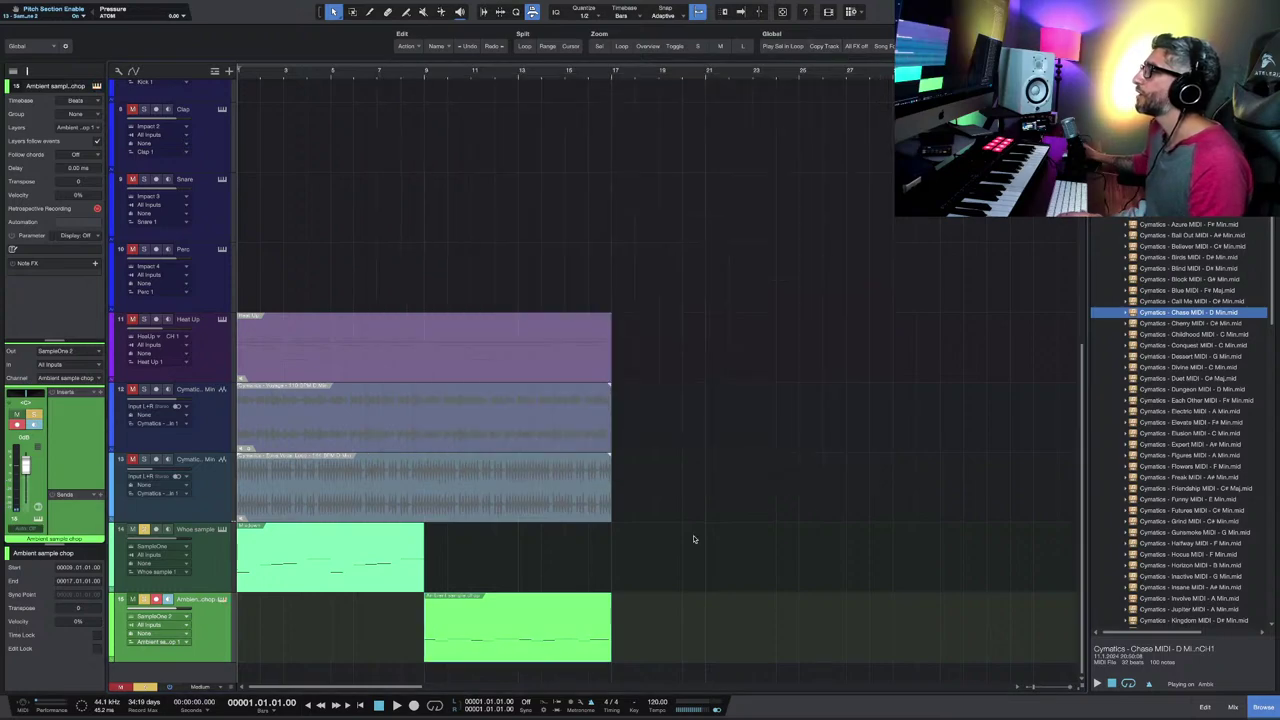
Step: Quantize all notes of the Ambient sample chop clip to 1/2 and play the clip from bar 9
{"action": "left_click", "coordinate": [425, 74]}
{"action": "double_click", "coordinate": [507, 630]}
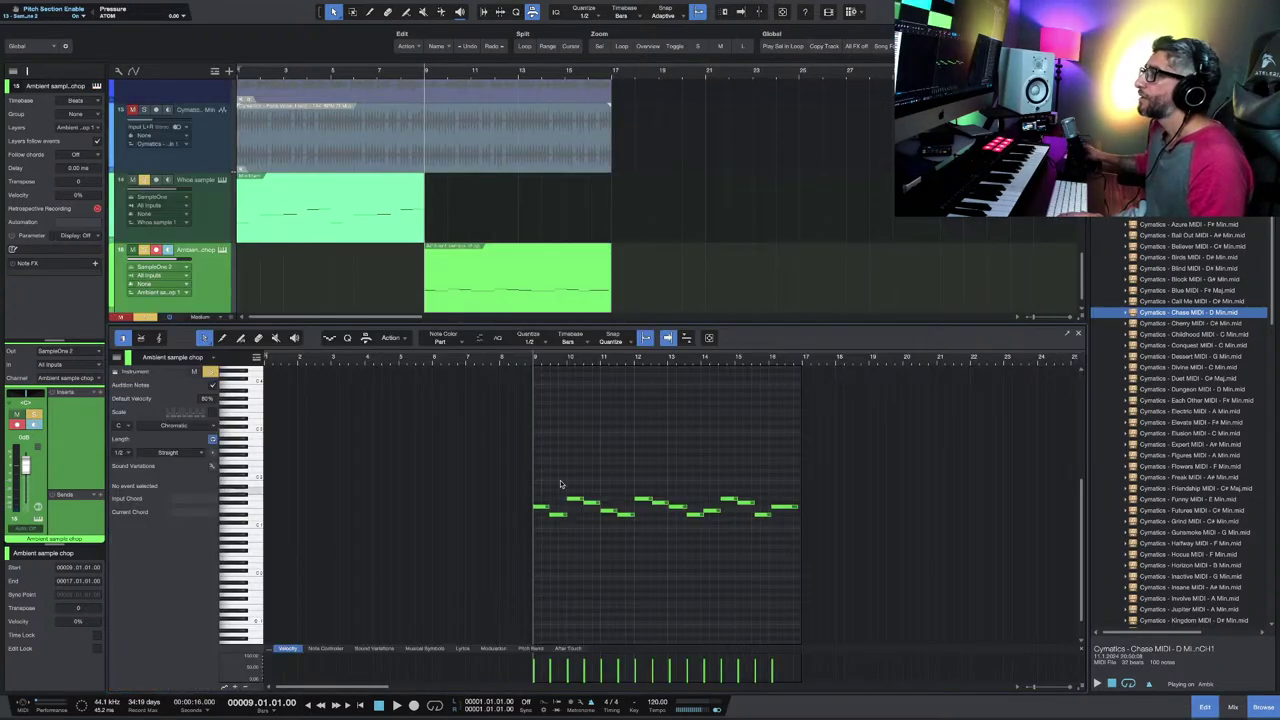
{"action": "left_click_drag", "start_coordinate": [542, 545], "coordinate": [810, 562]}
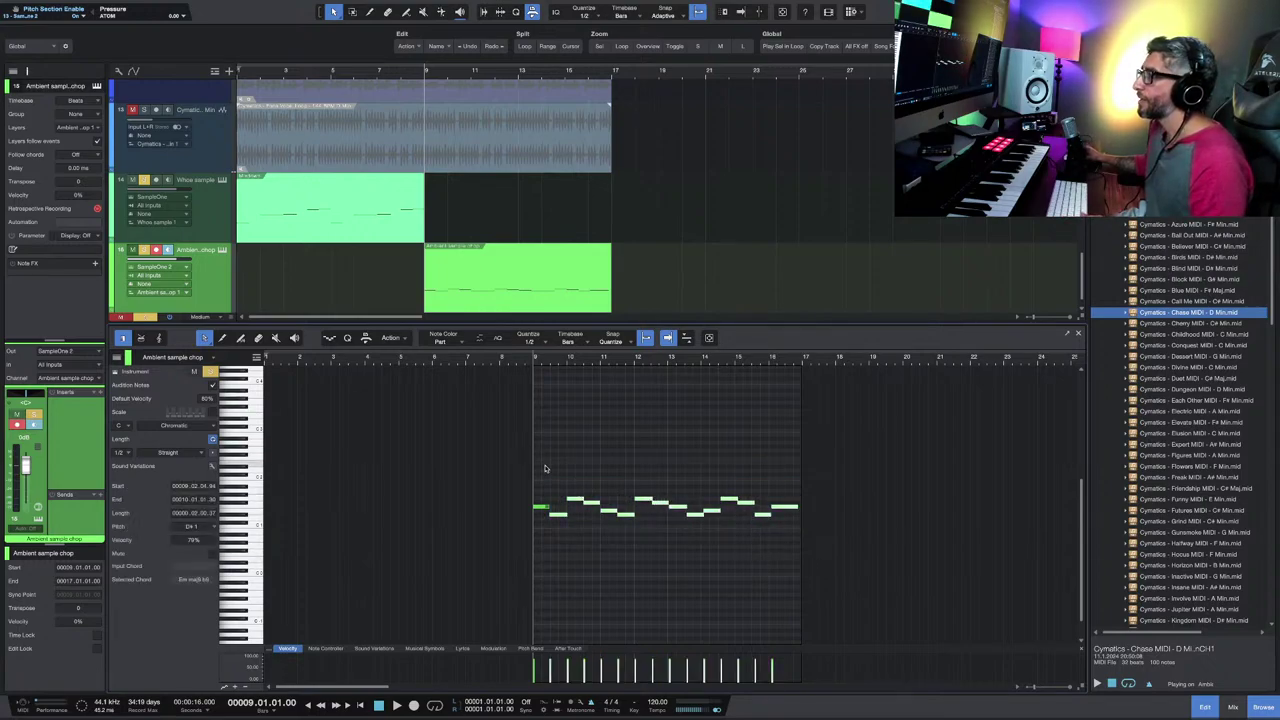
{"action": "key", "text": "space"}
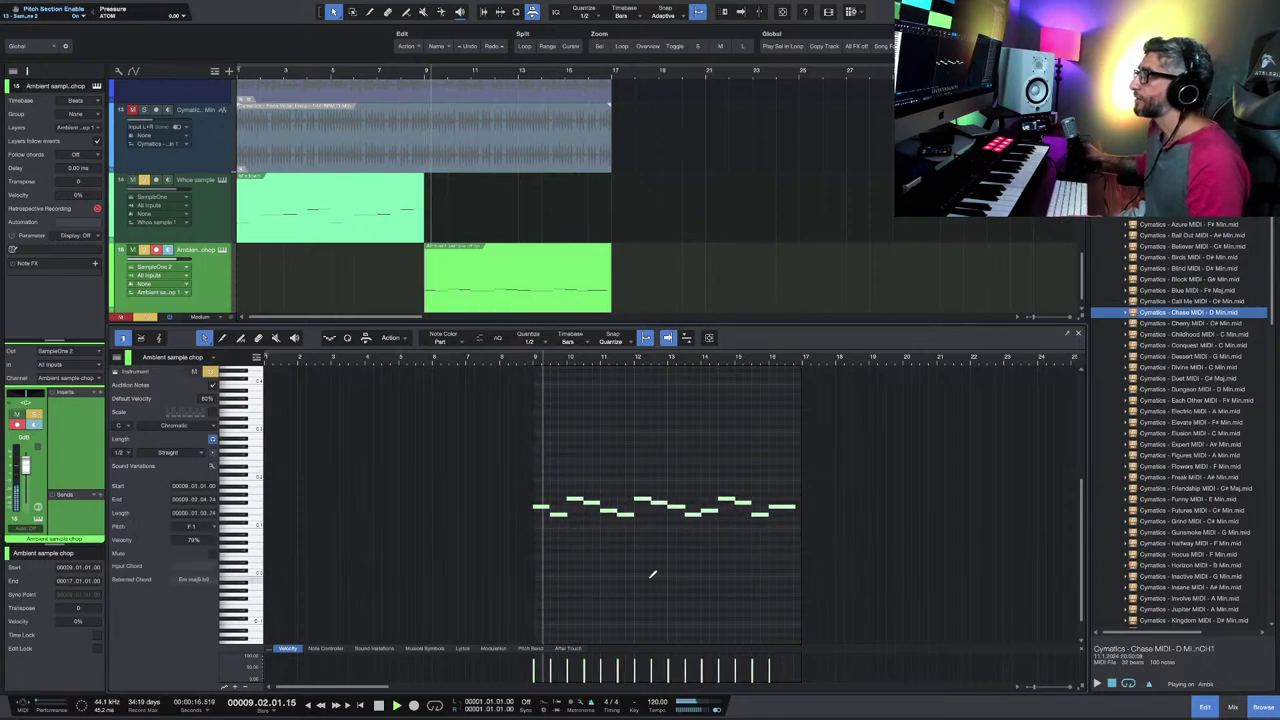
{"action": "scroll", "coordinate": [651, 571], "scroll_direction": "up", "scroll_amount": 2}
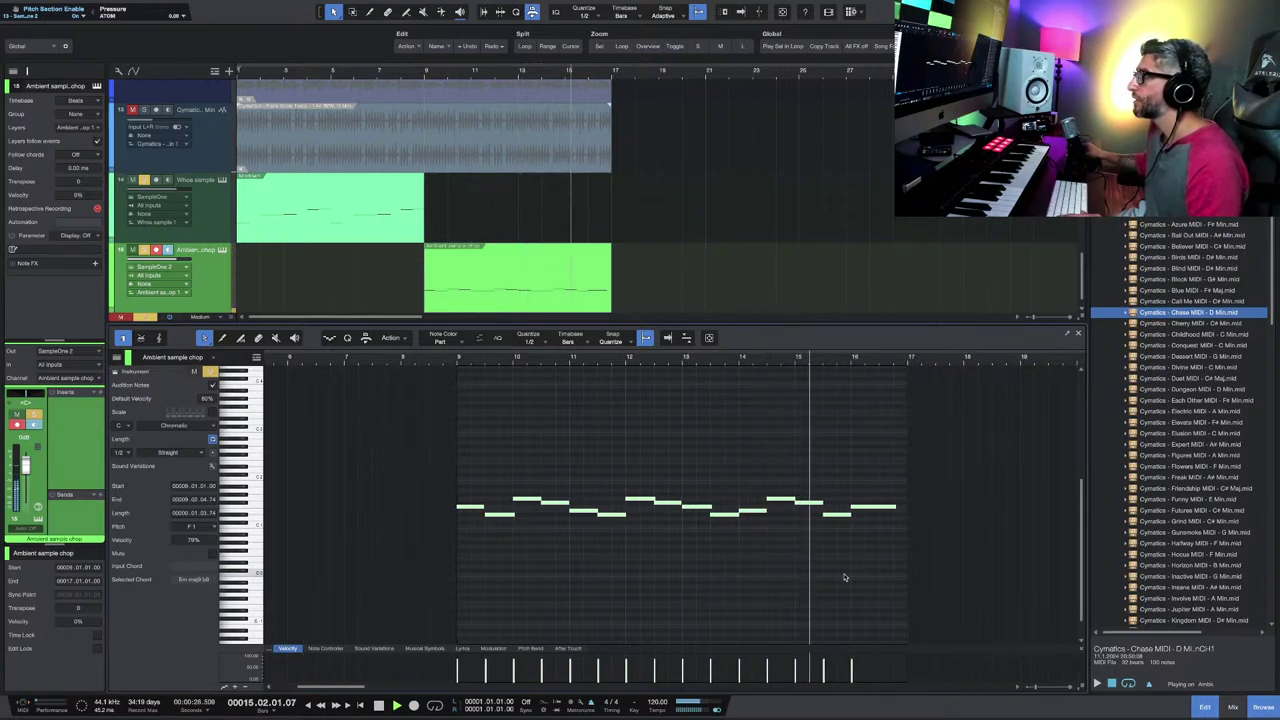
{"action": "key", "text": "space"}
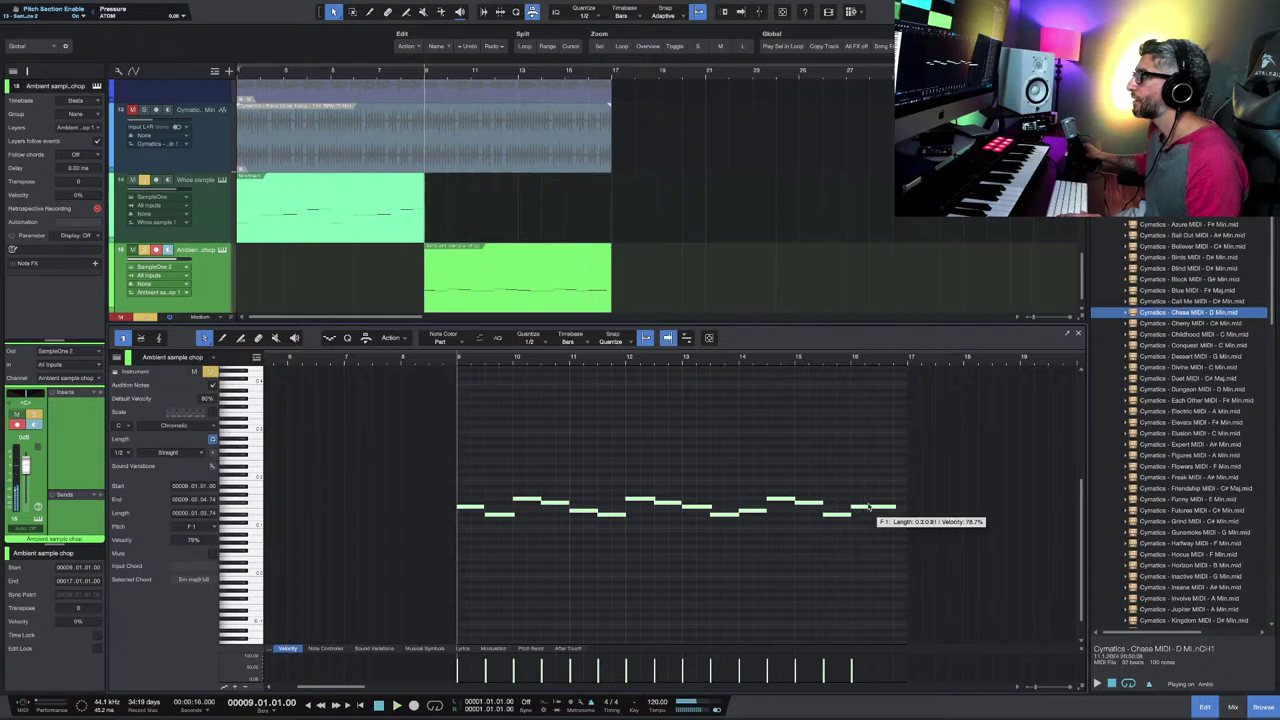
Step: Try other pitches for the last note at bar 16, settle on A 1 and shorten it to two beats
{"action": "mouse_move", "coordinate": [870, 508]}
{"action": "left_mouse_down"}
{"action": "mouse_move", "coordinate": [872, 525]}
{"action": "mouse_move", "coordinate": [870, 510]}
{"action": "left_mouse_up"}
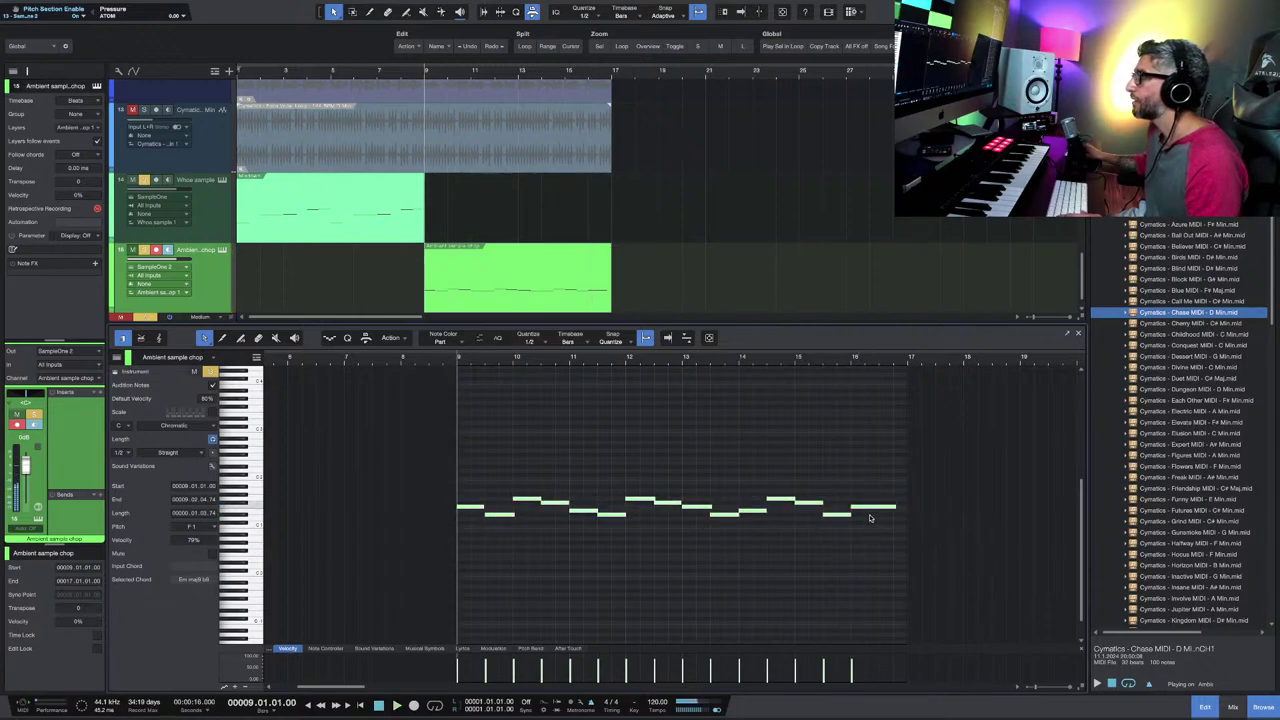
{"action": "left_click", "coordinate": [867, 512]}
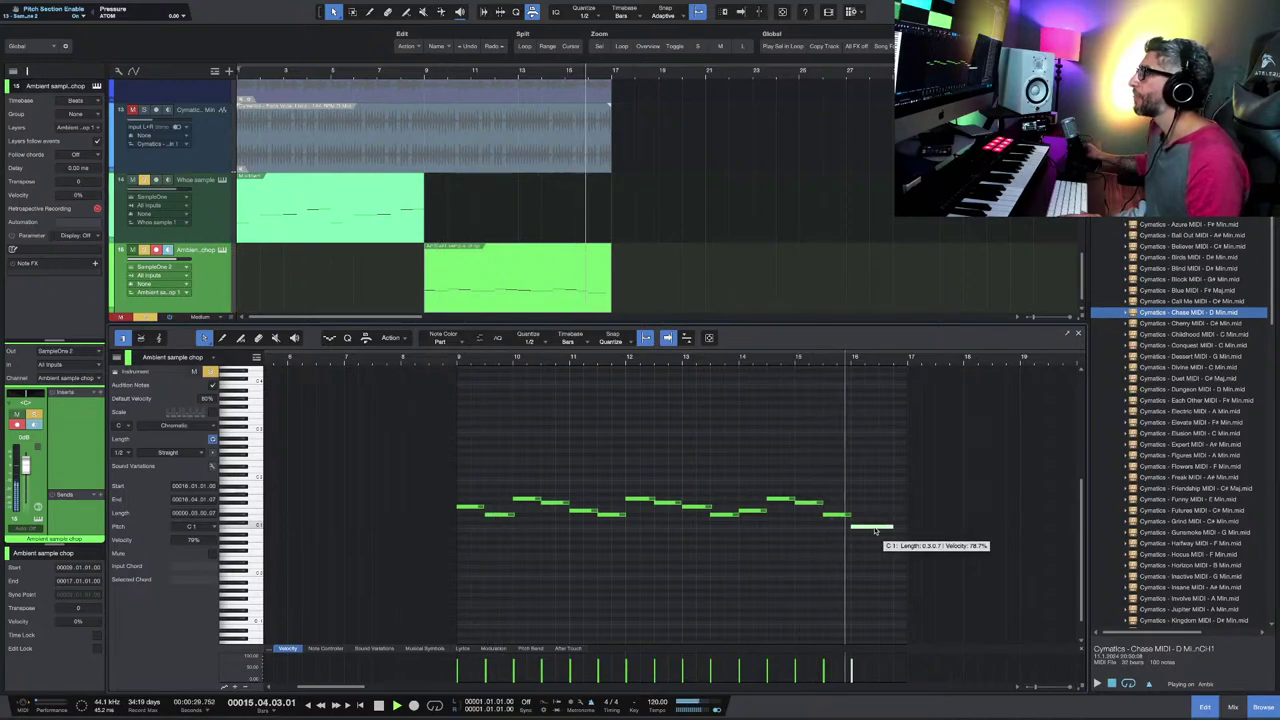
{"action": "left_click_drag", "start_coordinate": [868, 530], "coordinate": [869, 522]}
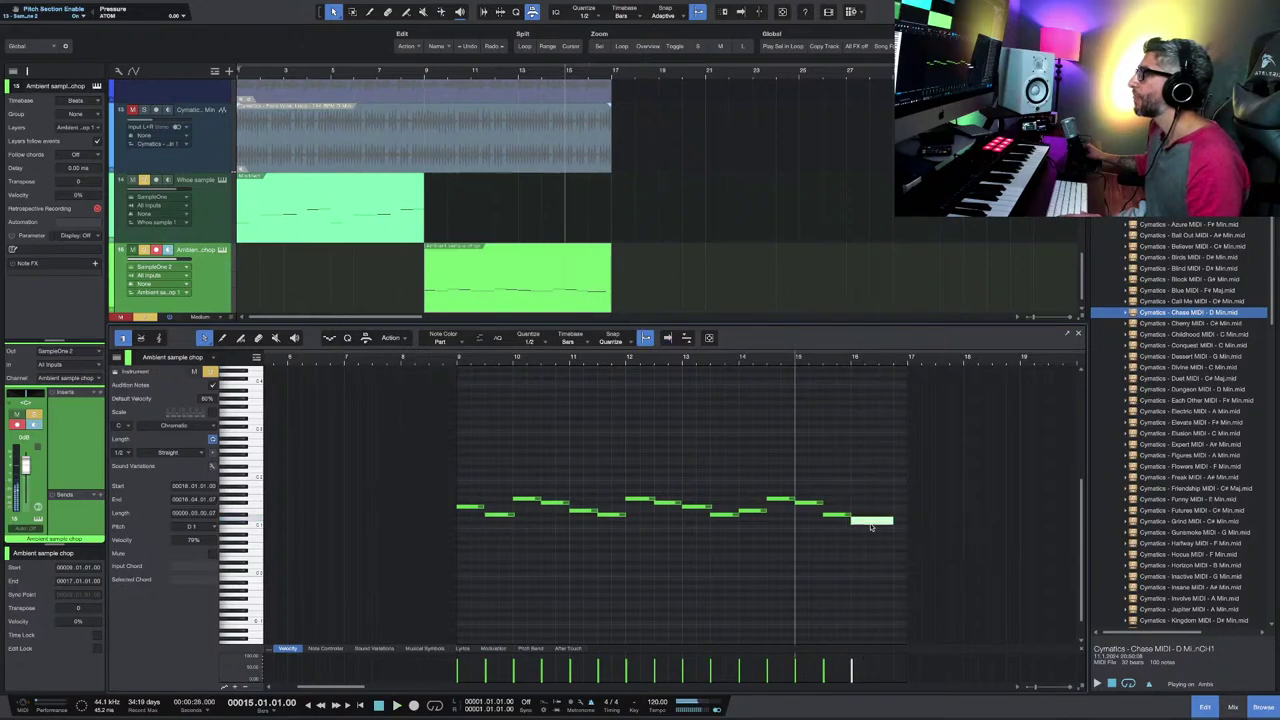
{"action": "left_click_drag", "start_coordinate": [871, 525], "coordinate": [871, 528]}
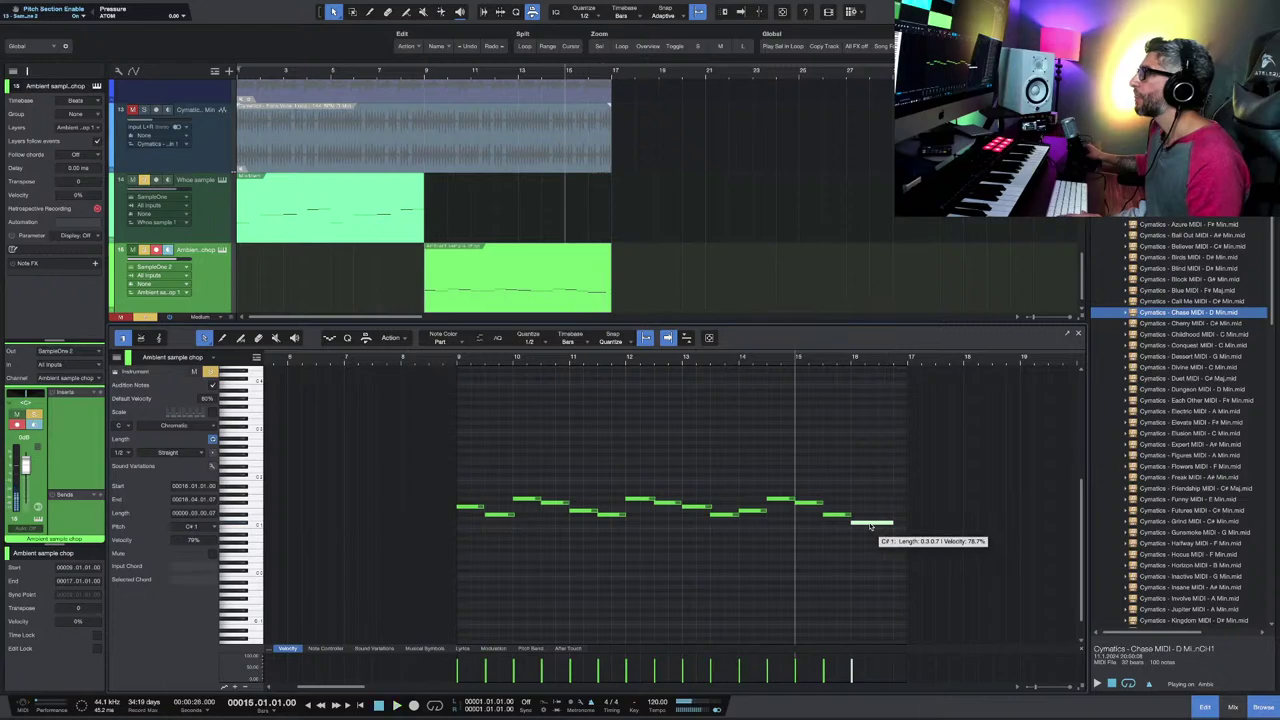
{"action": "left_click_drag", "start_coordinate": [871, 525], "coordinate": [871, 532]}
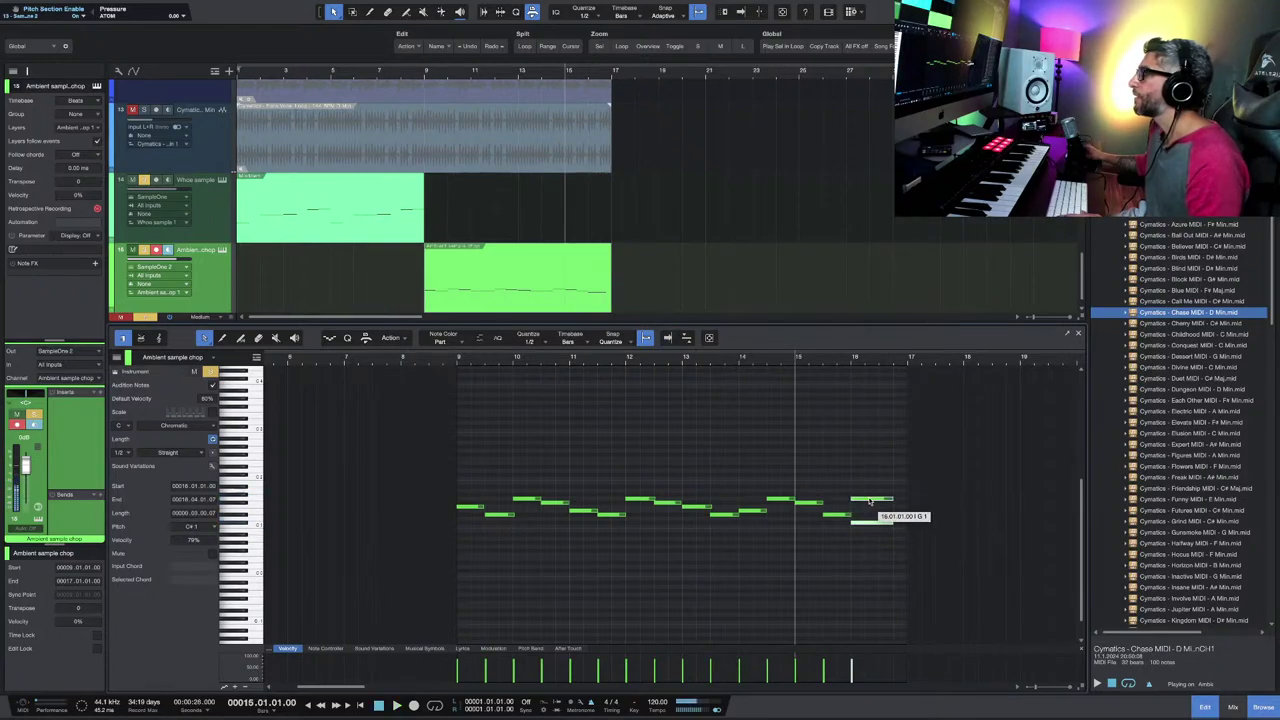
{"action": "left_click_drag", "start_coordinate": [870, 492], "coordinate": [870, 493]}
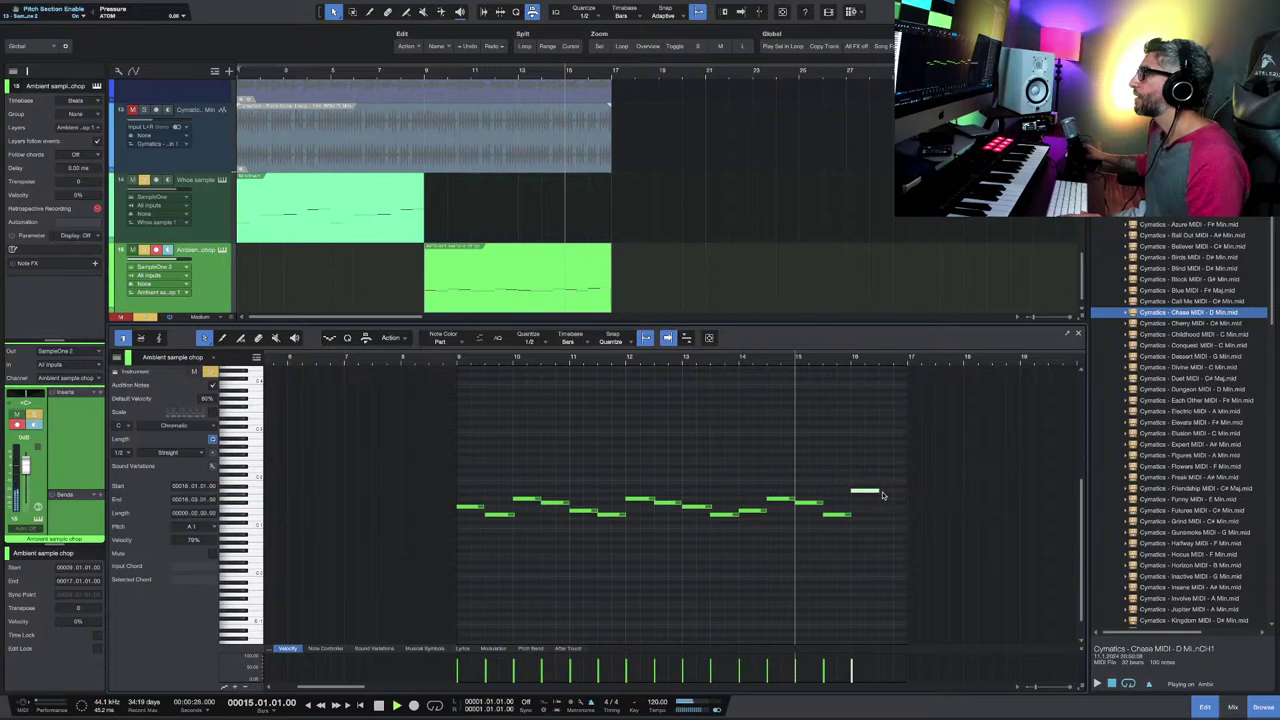
Step: Add a C 1 note on beat 3 of bar 16, extend it to bar 17 and audition the ending from bar 15
{"action": "key", "text": "space"}
{"action": "left_click", "coordinate": [886, 497]}
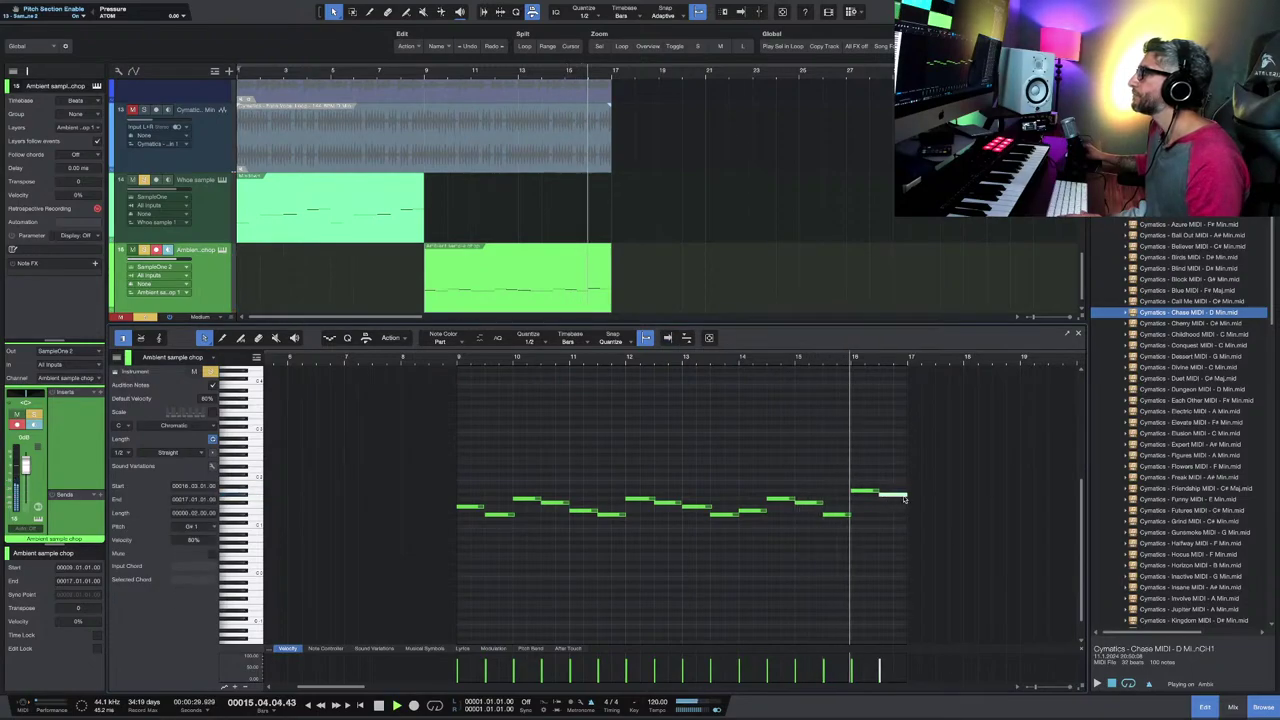
{"action": "left_click_drag", "start_coordinate": [907, 497], "coordinate": [889, 523]}
{"action": "key", "text": "space"}
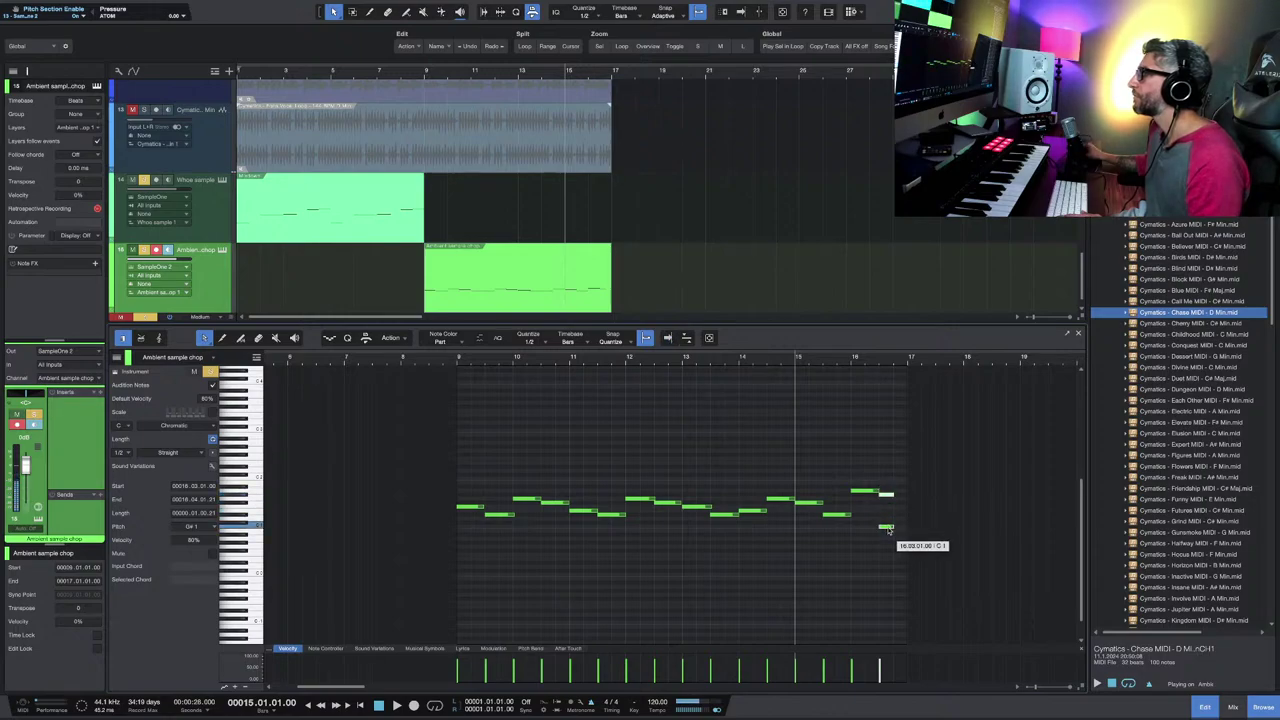
{"action": "key", "text": "space"}
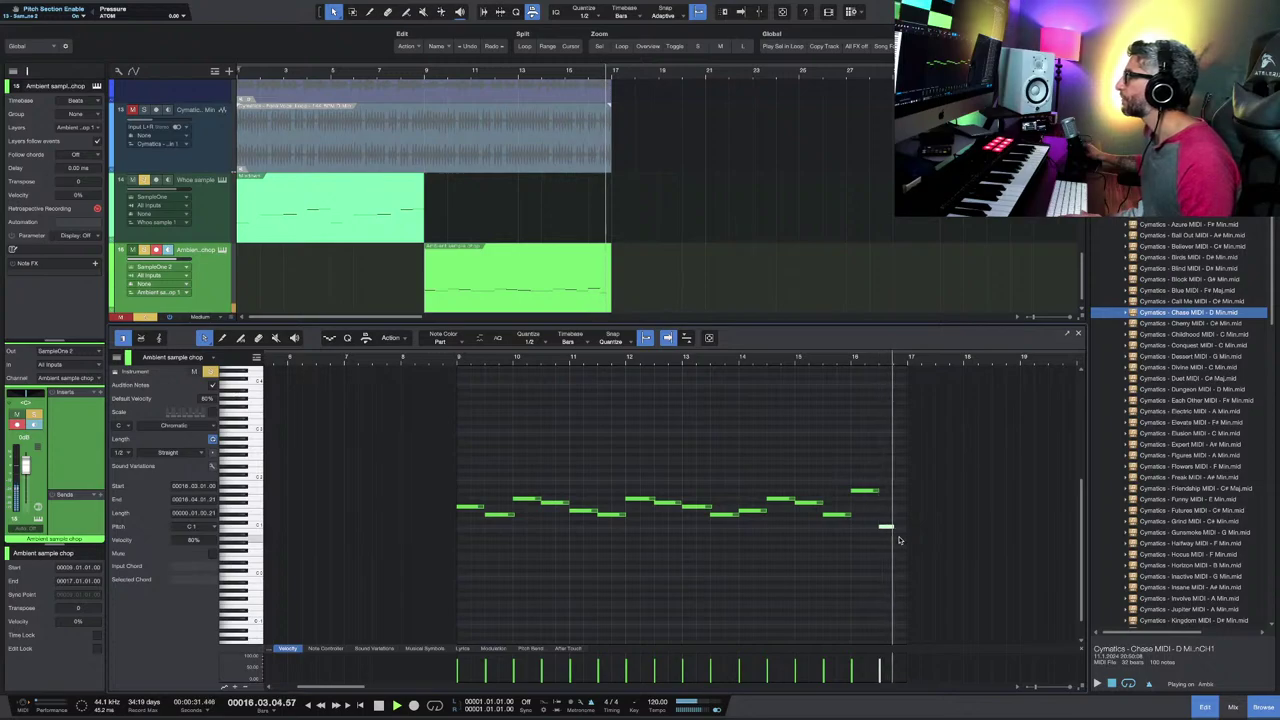
{"action": "key", "text": "space"}
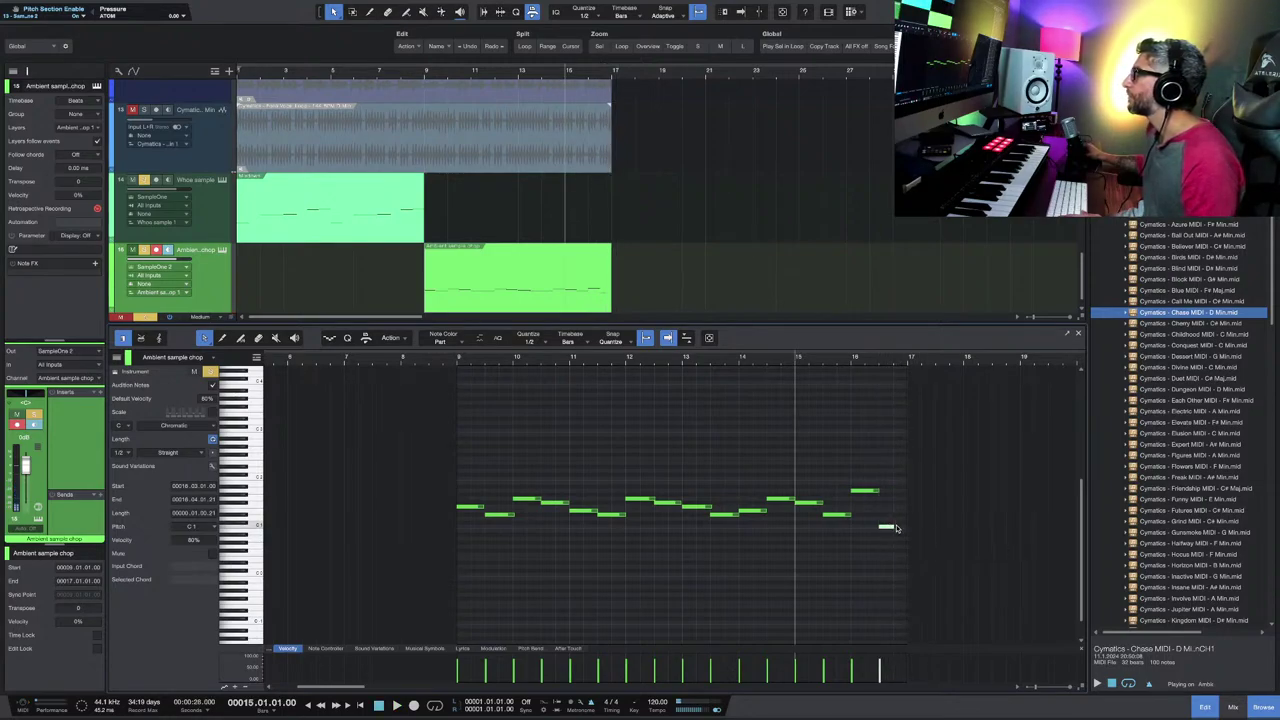
{"action": "key", "text": "space"}
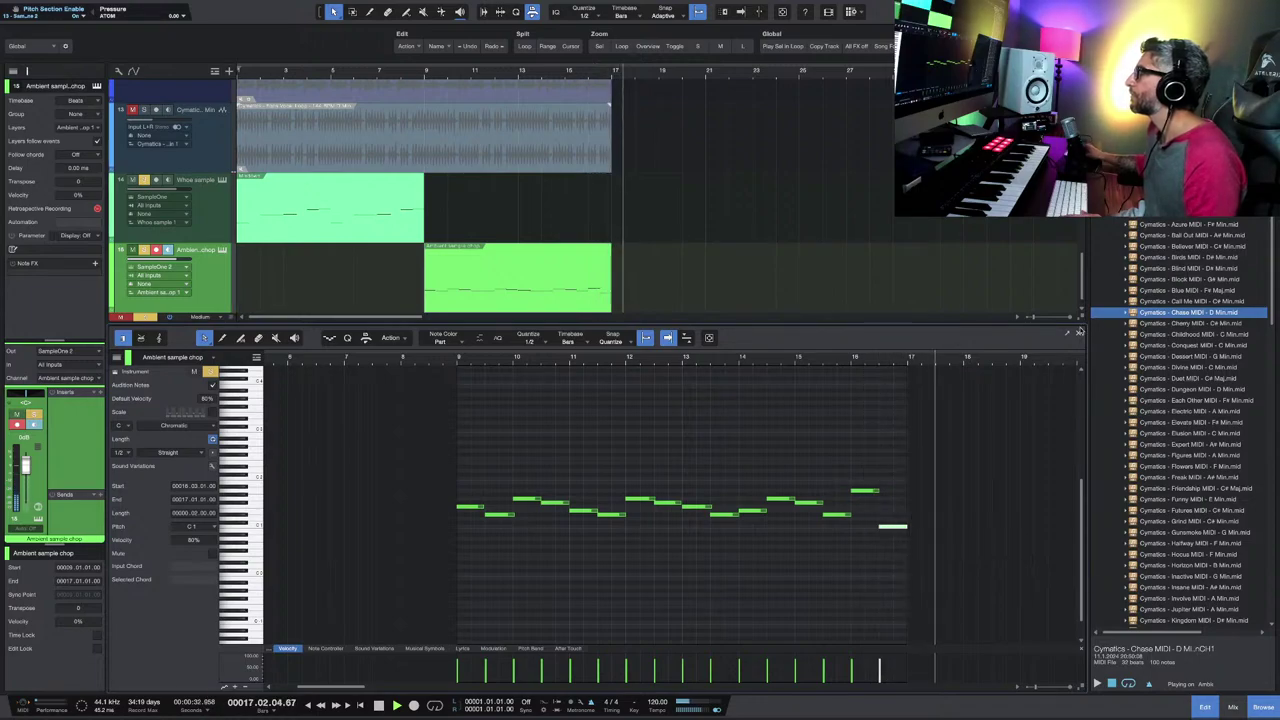
Step: Close the note editor and play the arrangement from the start of the song
{"action": "key", "text": "F2"}
{"action": "key", "text": "space"}
{"action": "key", "text": "Home"}
{"action": "key", "text": "space"}
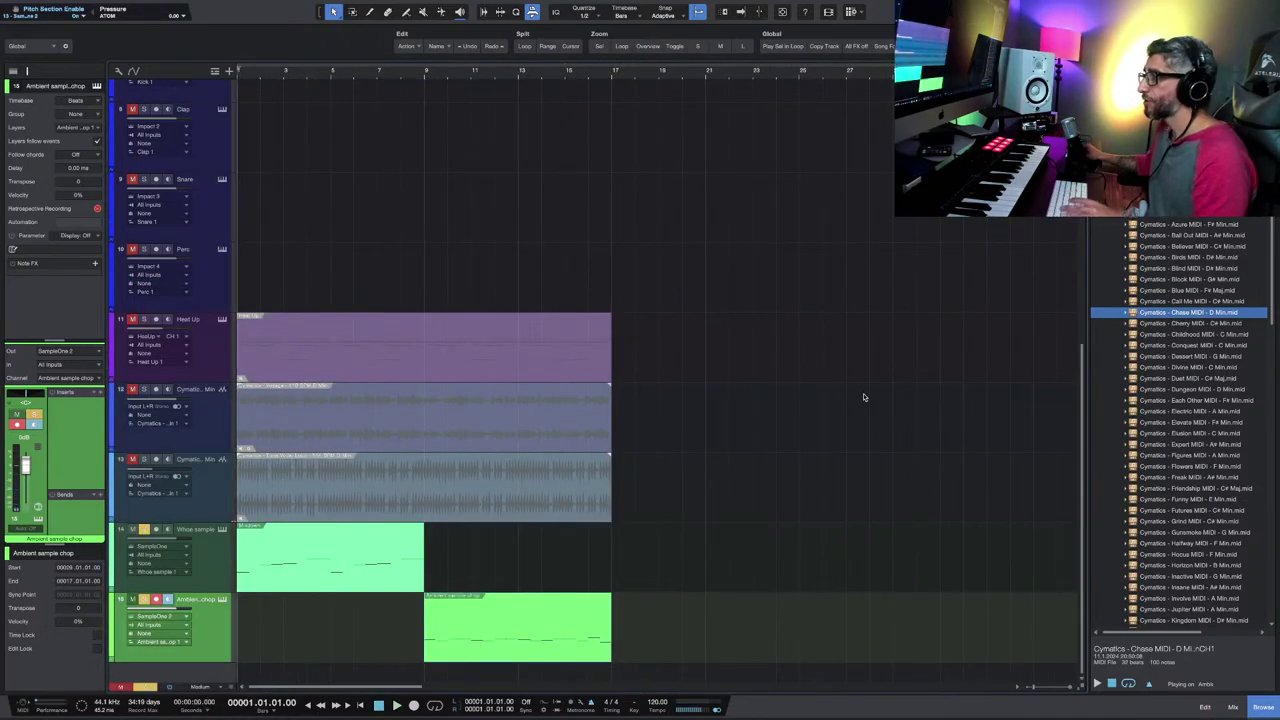
Step: Place a copy of the whole-sample Mixdown clip at bar 17 on its own track
{"action": "key", "text": "w"}
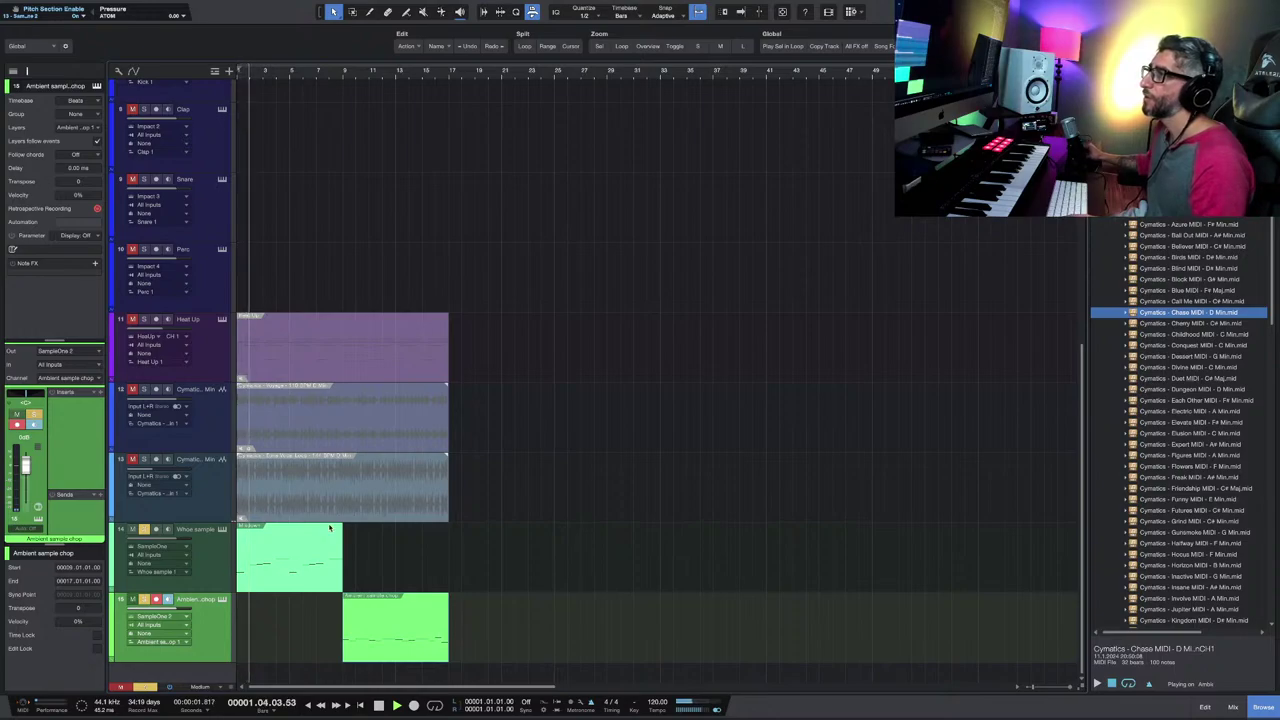
{"action": "left_click", "coordinate": [398, 548]}
{"action": "key", "text": "ctrl+v"}
{"action": "left_click_drag", "start_coordinate": [398, 548], "coordinate": [486, 548]}
{"action": "key", "text": "w"}
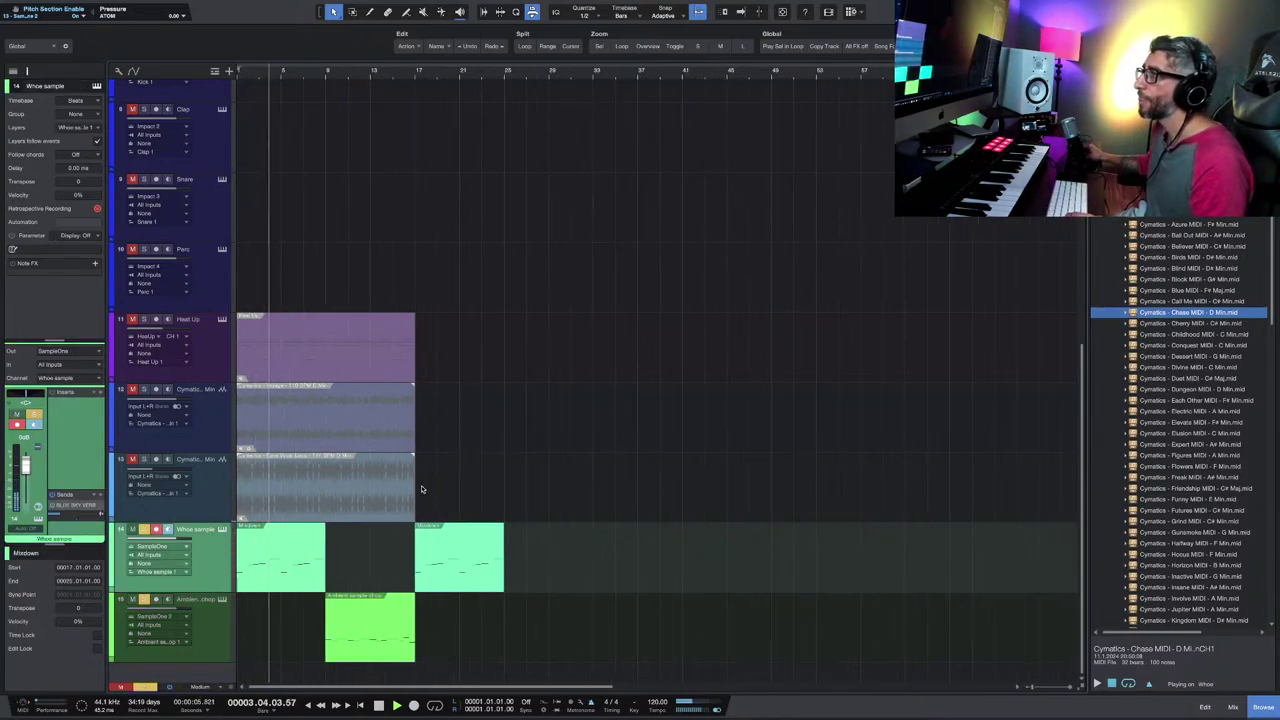
{"action": "key", "text": "alt+w"}
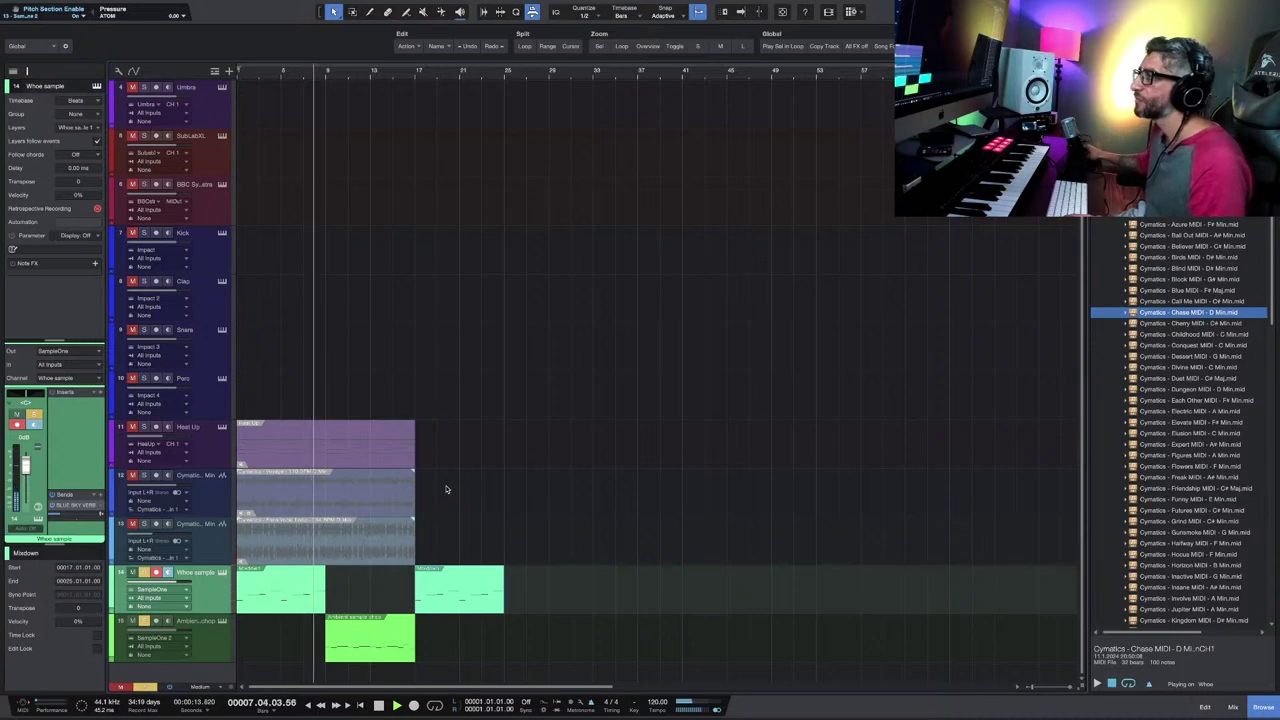
Step: Add a send to BLUE SKY VERB on the Ambient sample chop channel and close the mixer
{"action": "left_click", "coordinate": [215, 652]}
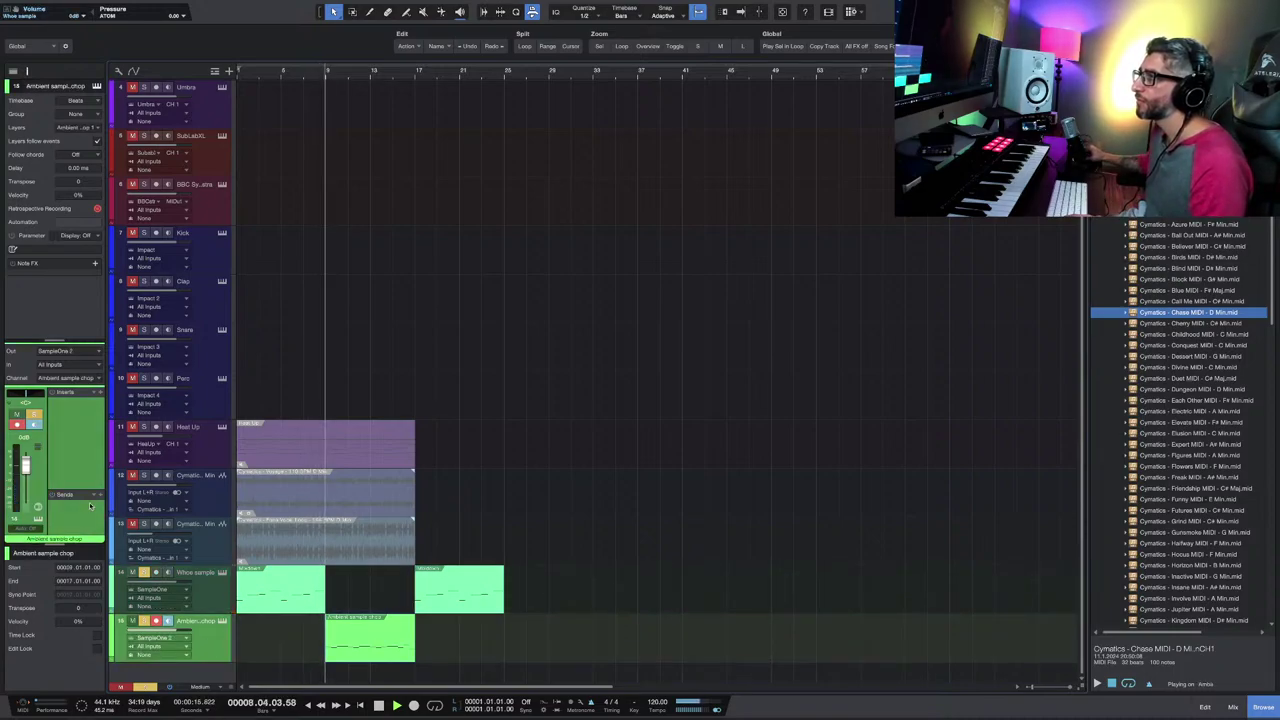
{"action": "left_click", "coordinate": [1232, 707]}
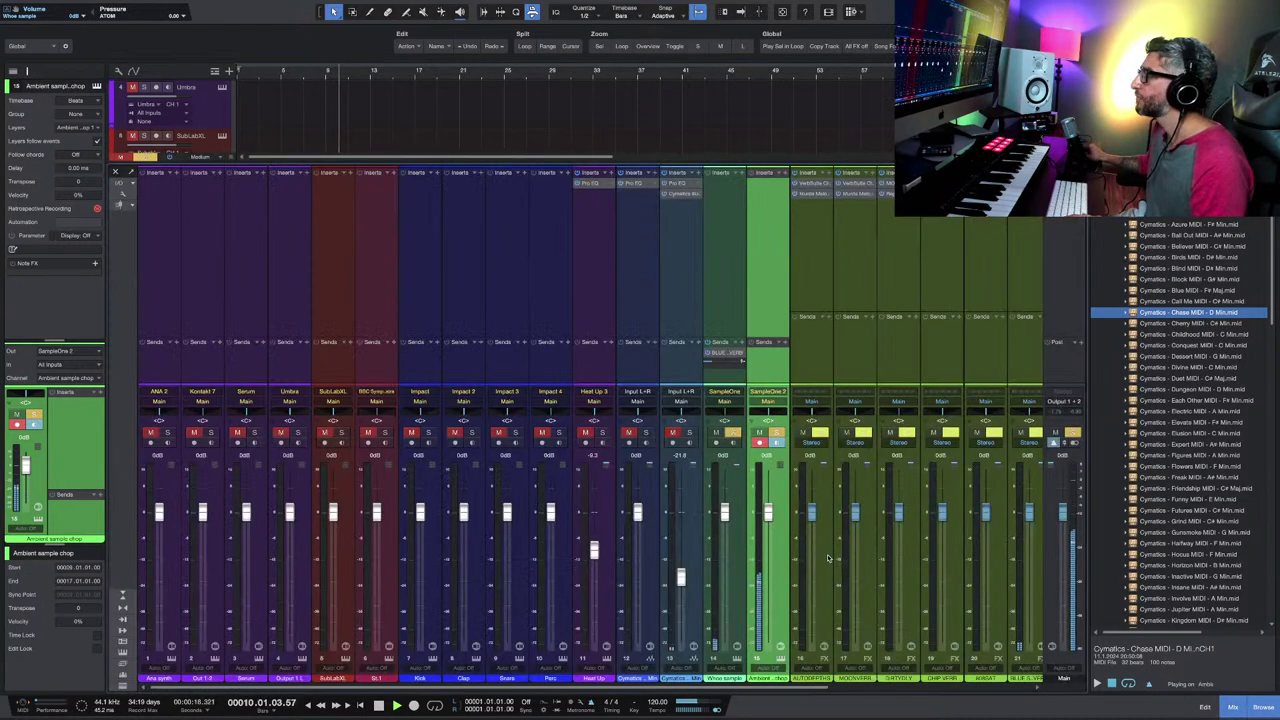
{"action": "left_click", "coordinate": [759, 364]}
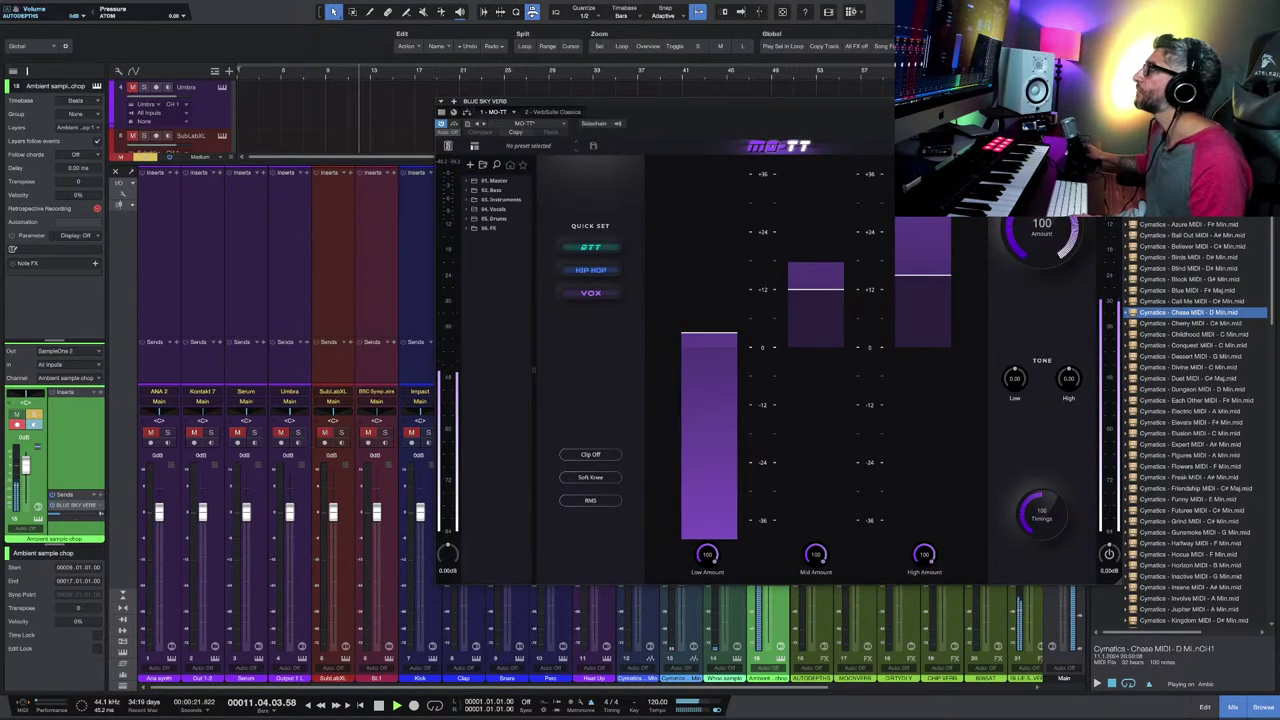
{"action": "key", "text": "Escape"}
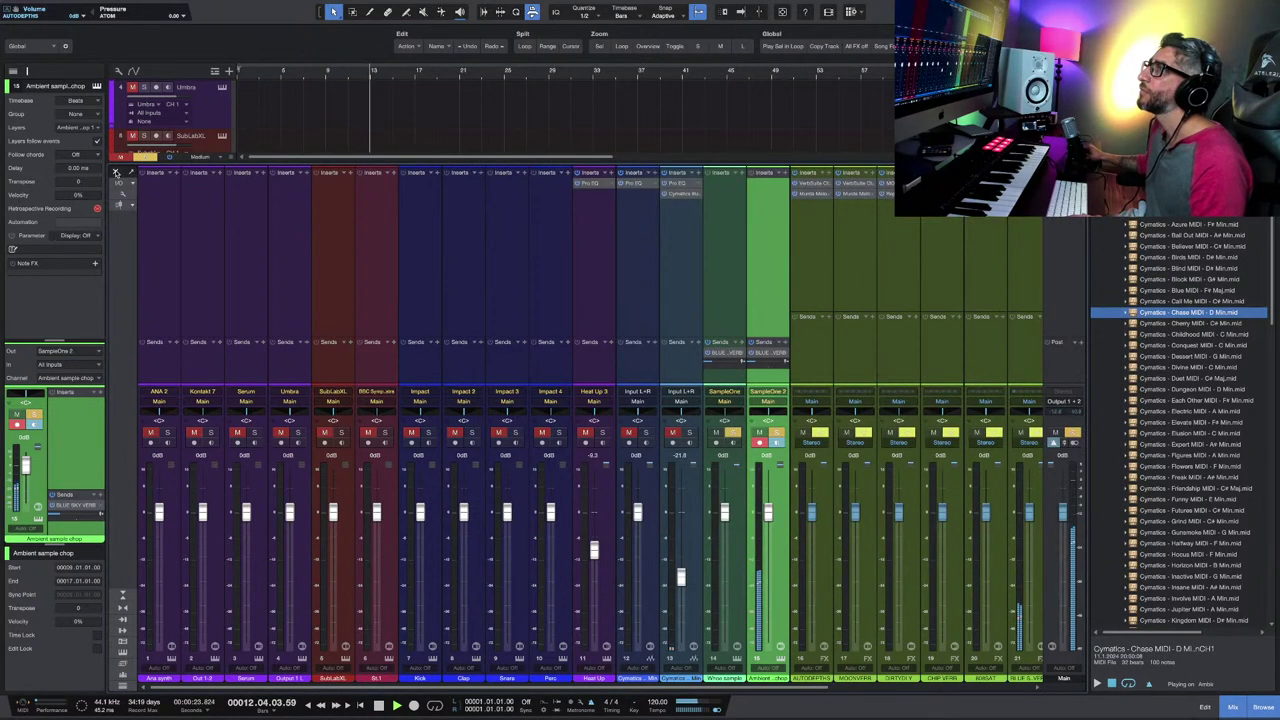
{"action": "key", "text": "F3"}
{"action": "scroll", "coordinate": [531, 429], "scroll_direction": "down", "scroll_amount": 2}
{"action": "scroll", "coordinate": [520, 437], "scroll_direction": "down", "scroll_amount": 5}
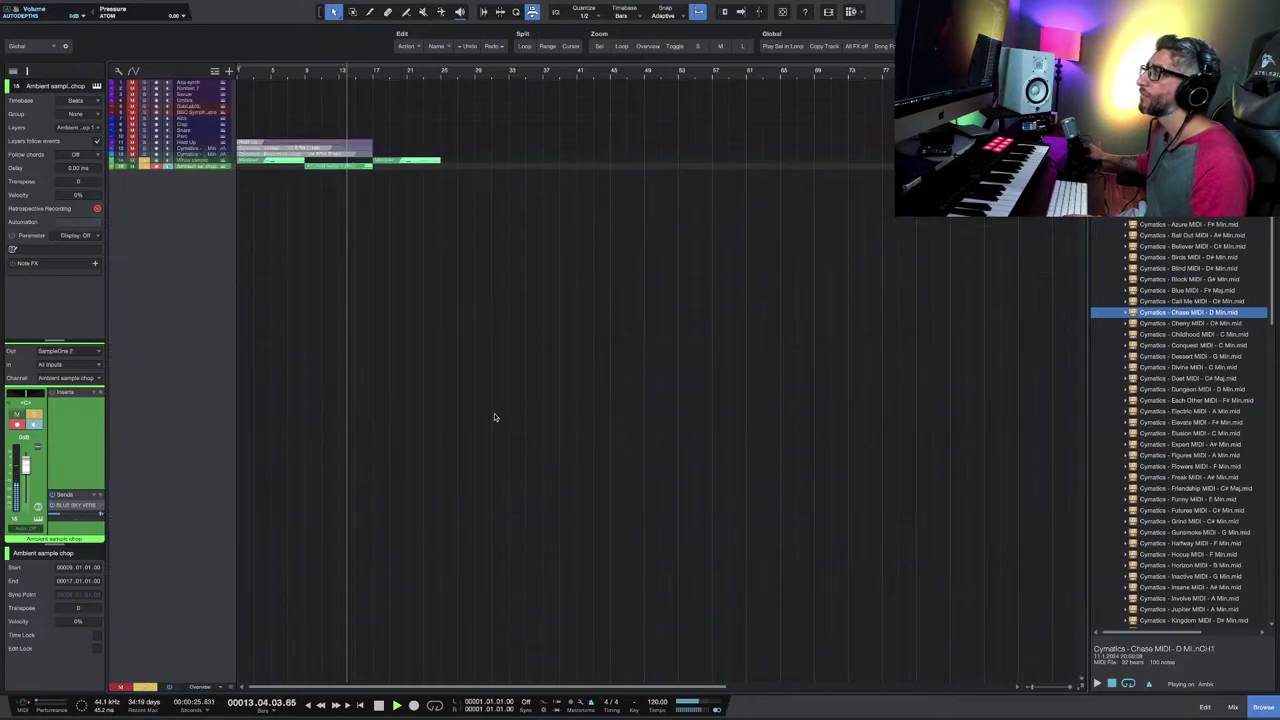
{"action": "scroll", "coordinate": [494, 417], "scroll_direction": "down", "scroll_amount": 2}
{"action": "key", "text": "shift+z"}
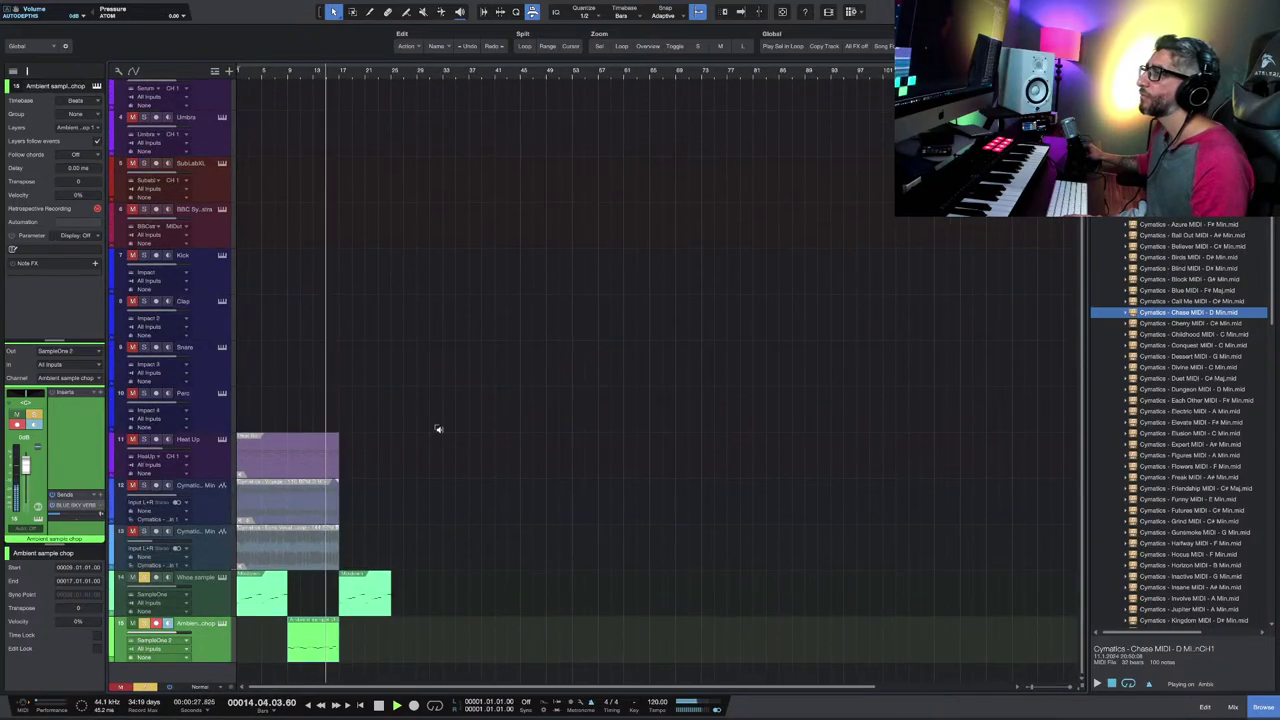
{"action": "key", "text": "shift+z"}
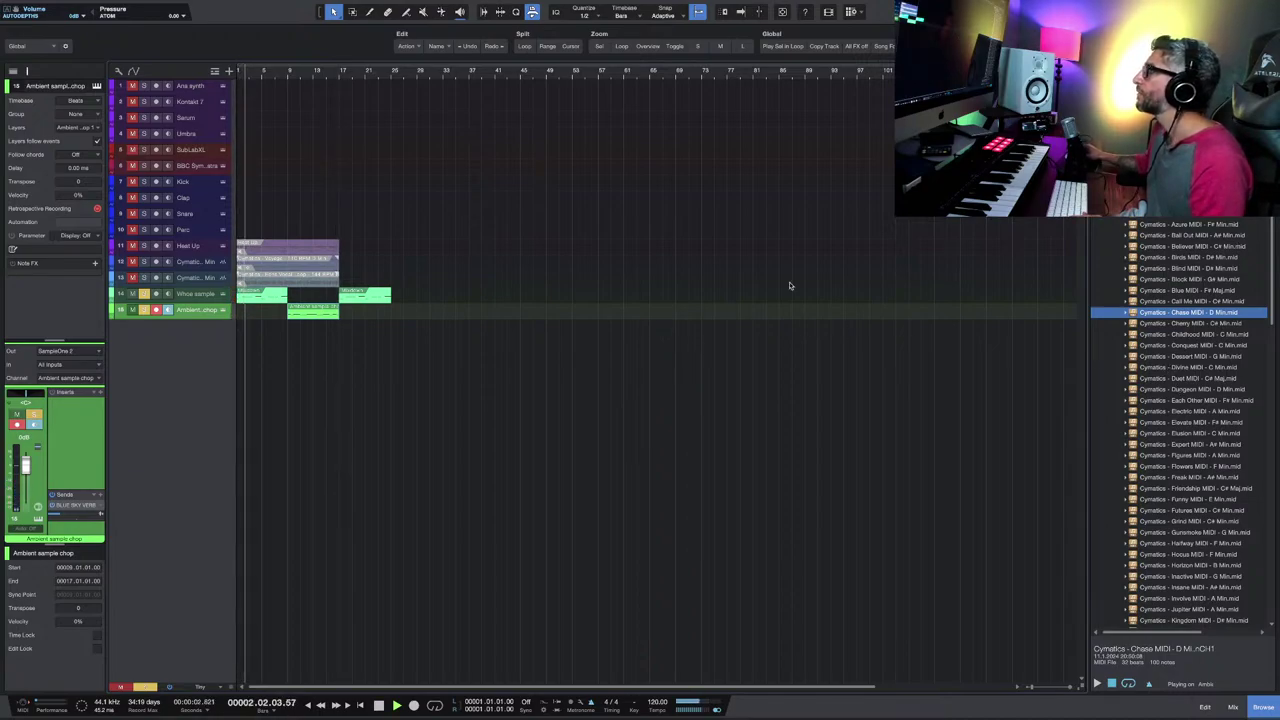
{"action": "scroll", "coordinate": [262, 140], "scroll_direction": "up", "scroll_amount": 4}
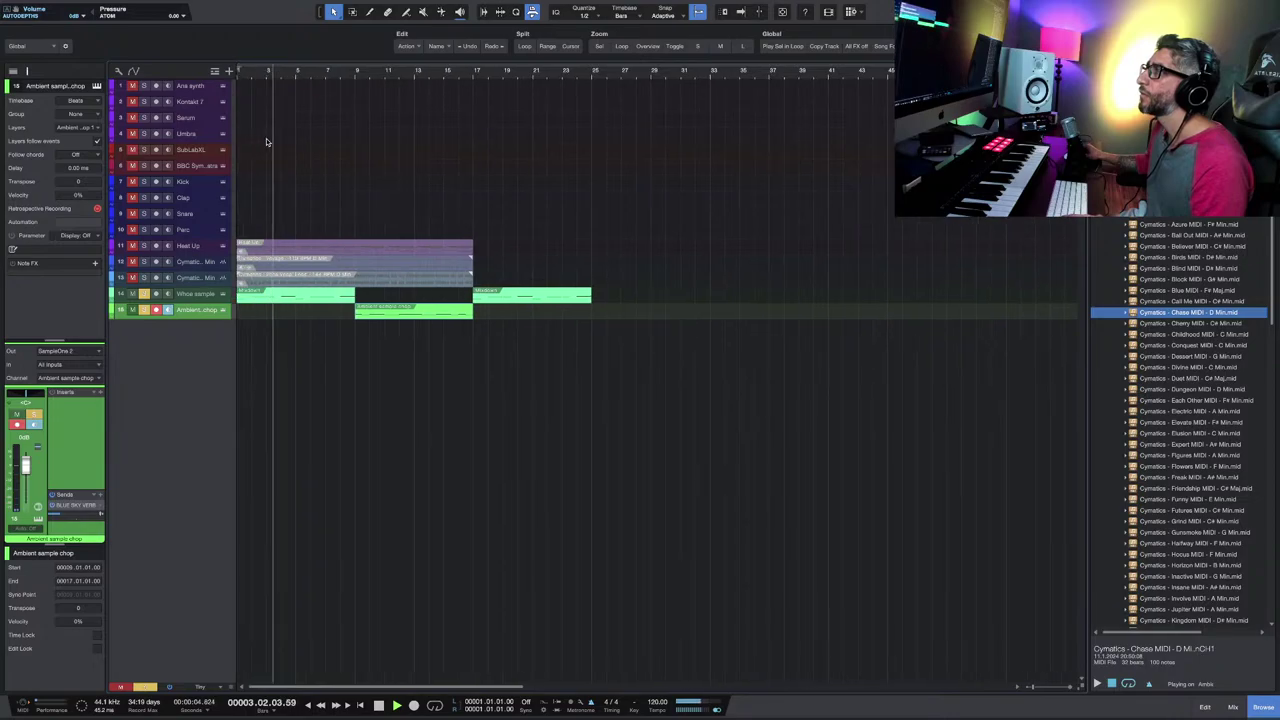
{"action": "scroll", "coordinate": [266, 138], "scroll_direction": "up", "scroll_amount": 2}
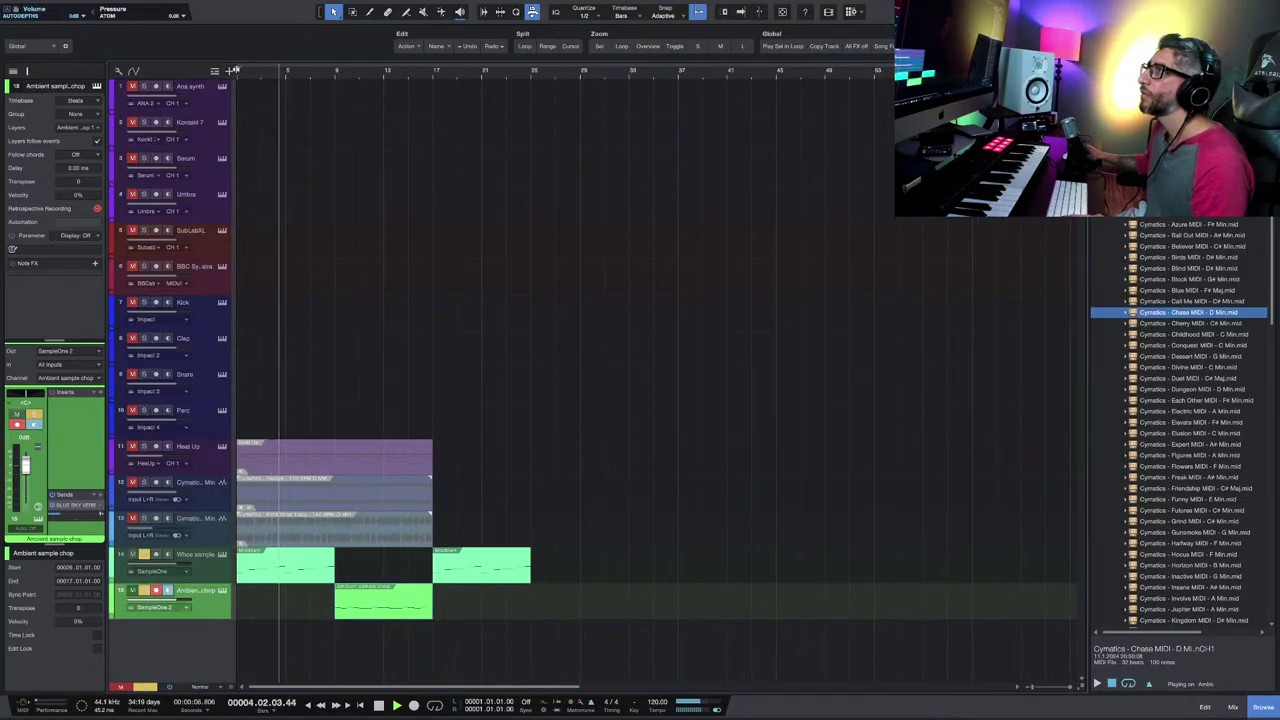
Step: Set the loop range from bar 1 to bar 9 so it spans the first whole-sample section
{"action": "left_click_drag", "start_coordinate": [240, 70], "coordinate": [330, 78]}
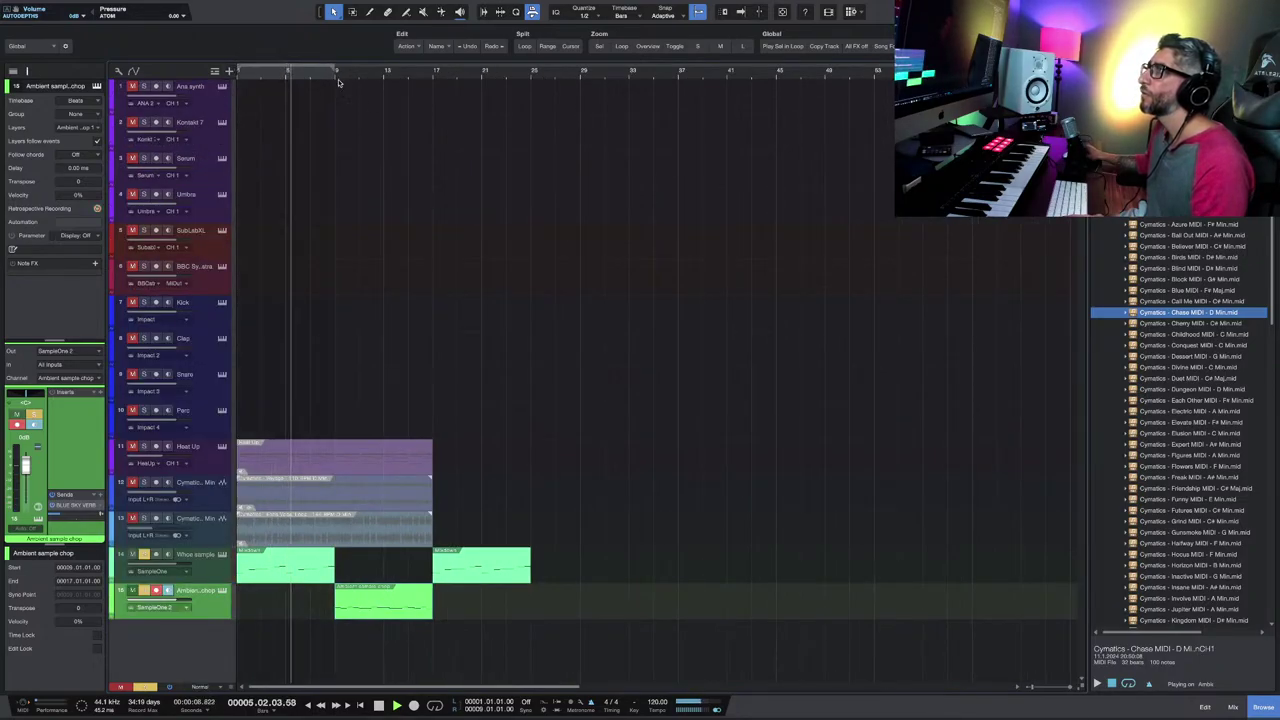
{"action": "scroll", "coordinate": [646, 338], "scroll_direction": "down", "scroll_amount": 1}
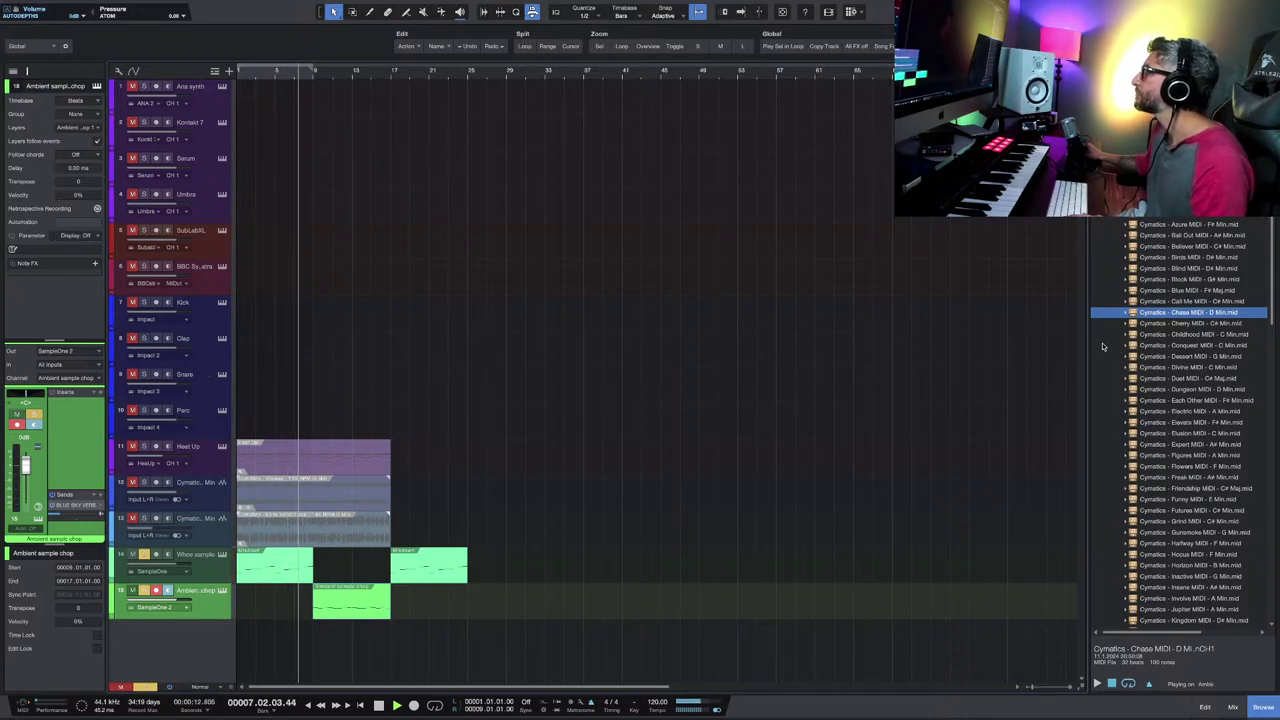
Step: Stop playback and collapse the 17 - MIDI Collection (PANTHER) and Cymatics DUALITY folders in the file browser
{"action": "key", "text": "Left"}
{"action": "key", "text": "Left"}
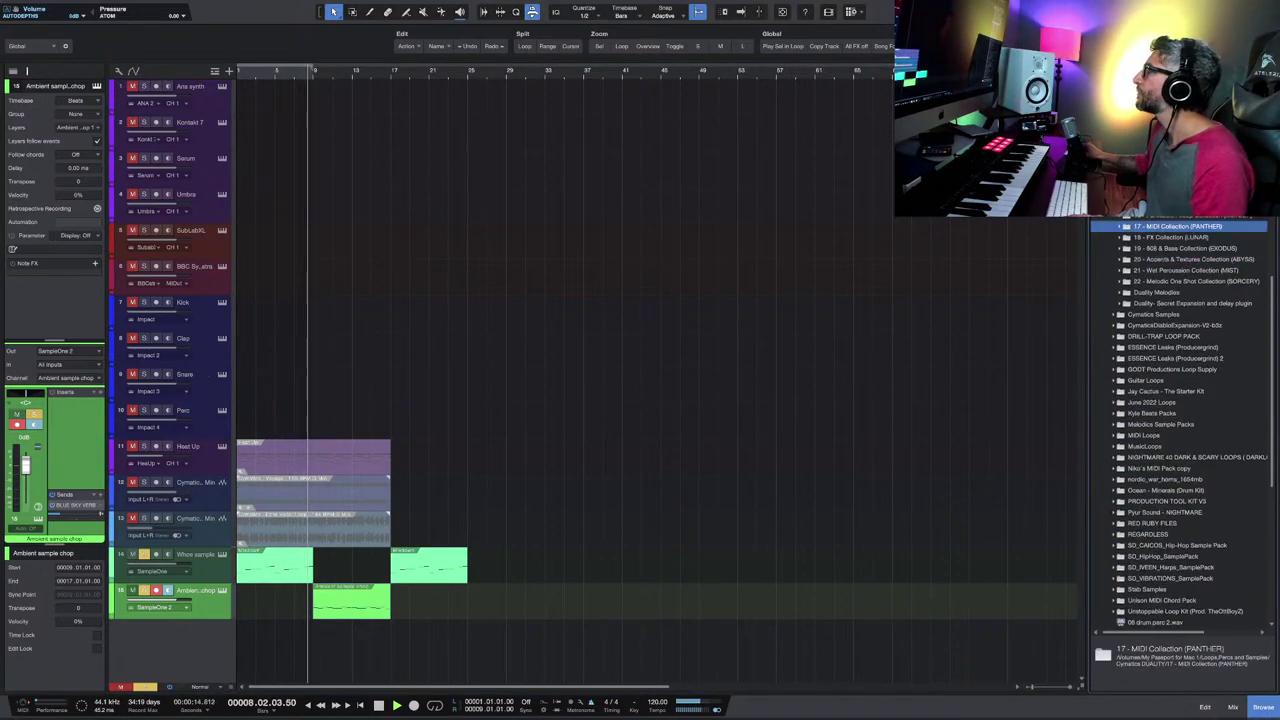
{"action": "key", "text": "space"}
{"action": "scroll", "coordinate": [1118, 328], "scroll_direction": "up", "scroll_amount": 3}
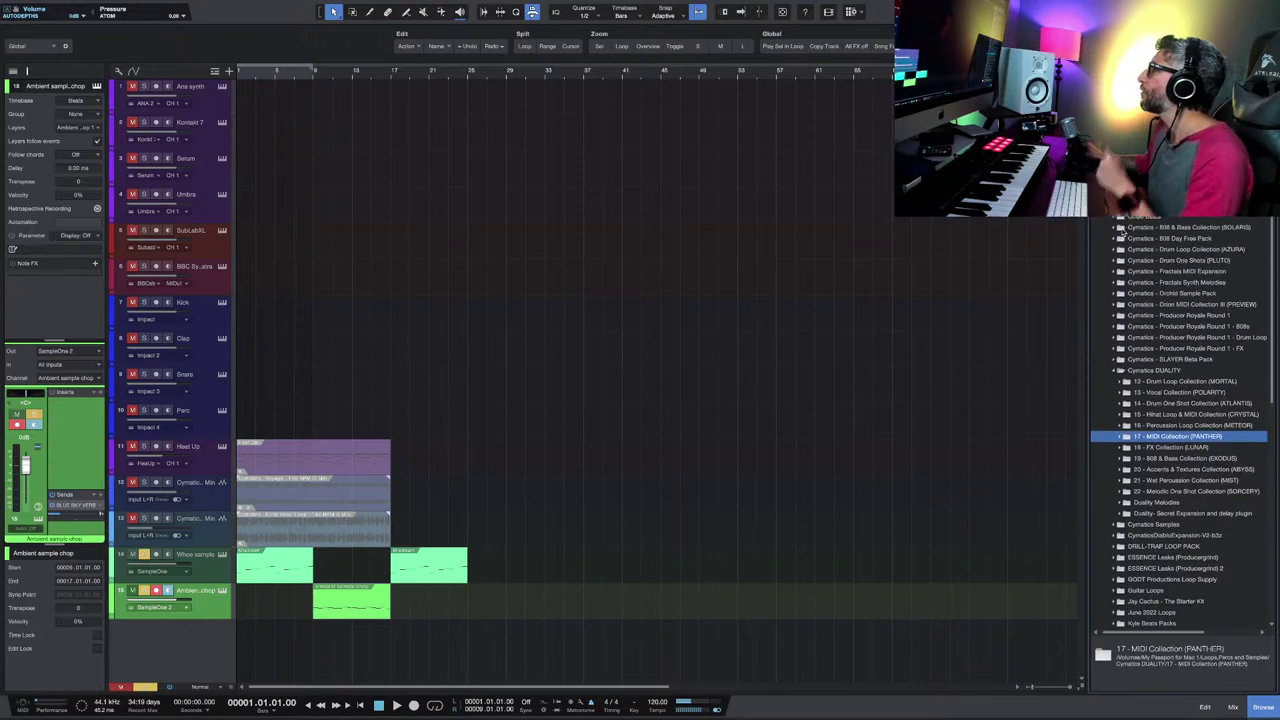
{"action": "scroll", "coordinate": [1118, 326], "scroll_direction": "down", "scroll_amount": 4}
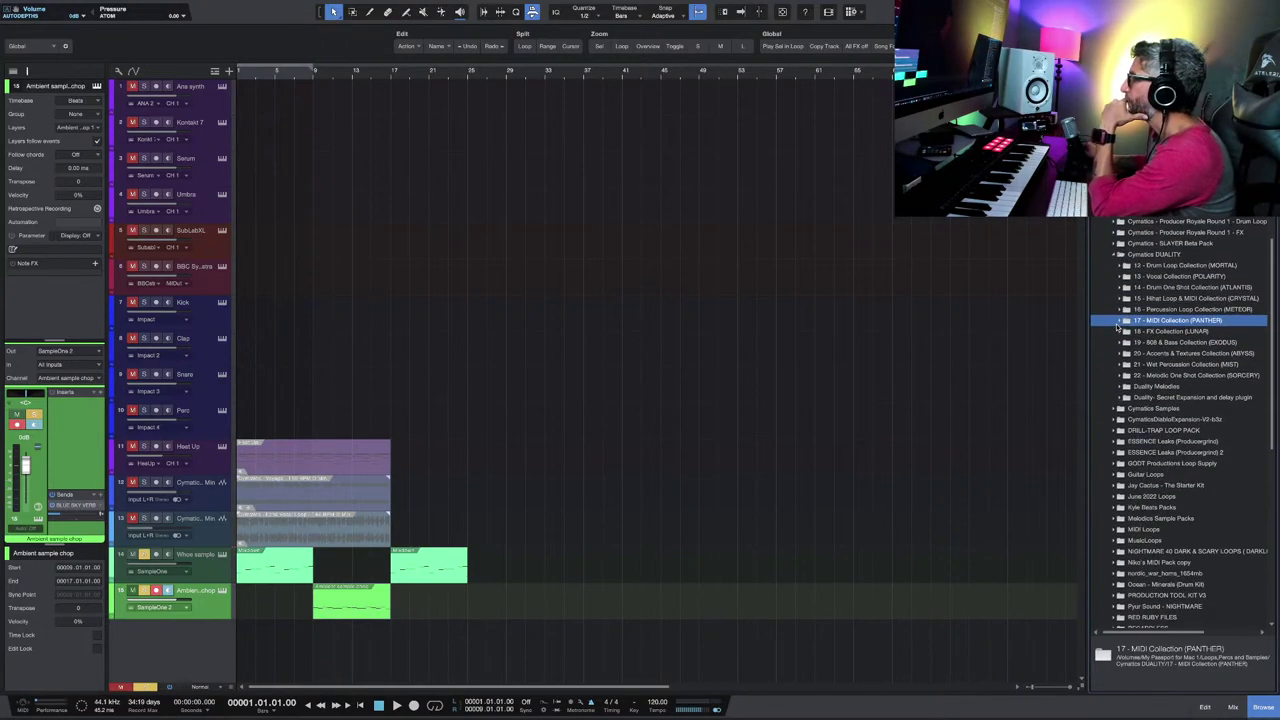
{"action": "left_click", "coordinate": [1116, 247]}
{"action": "scroll", "coordinate": [1108, 408], "scroll_direction": "down", "scroll_amount": 1}
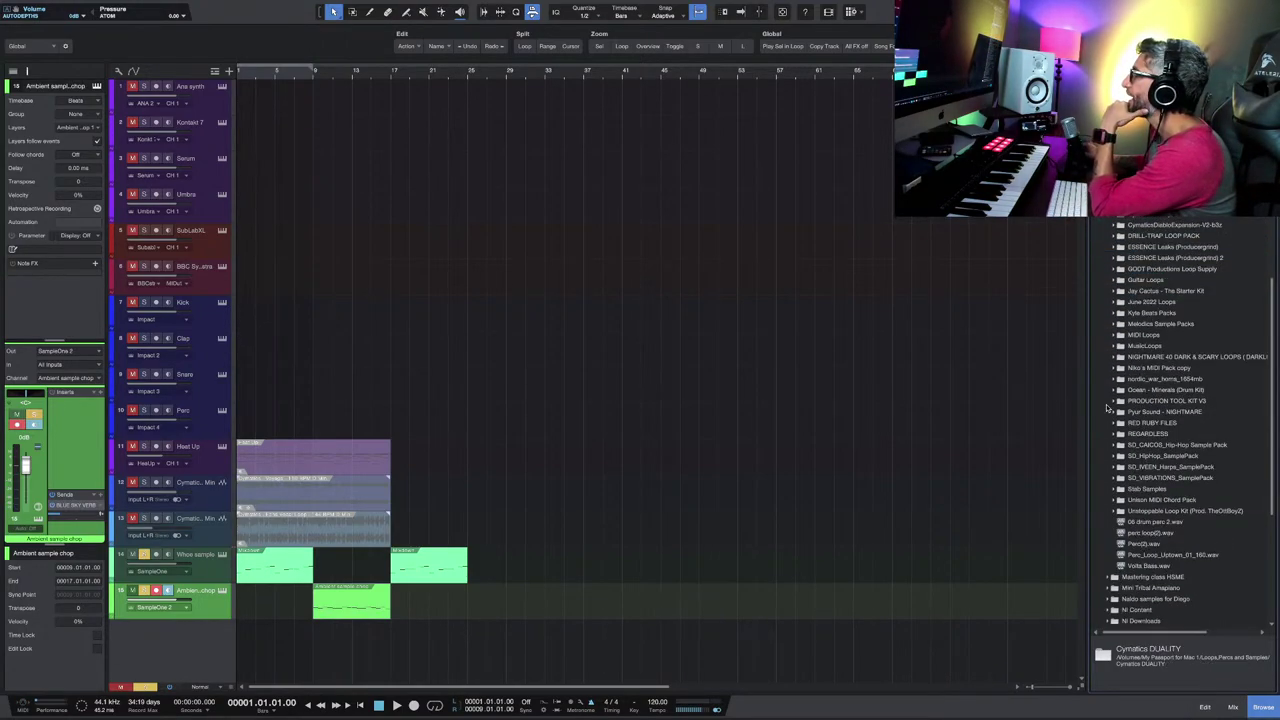
Step: In Kyle Beats Packs, expand Hero - Live Drums & Synthwave Kit down to the Snares_Rims_Claps folder inside Live, One Shots
{"action": "scroll", "coordinate": [1149, 404], "scroll_direction": "down", "scroll_amount": 1}
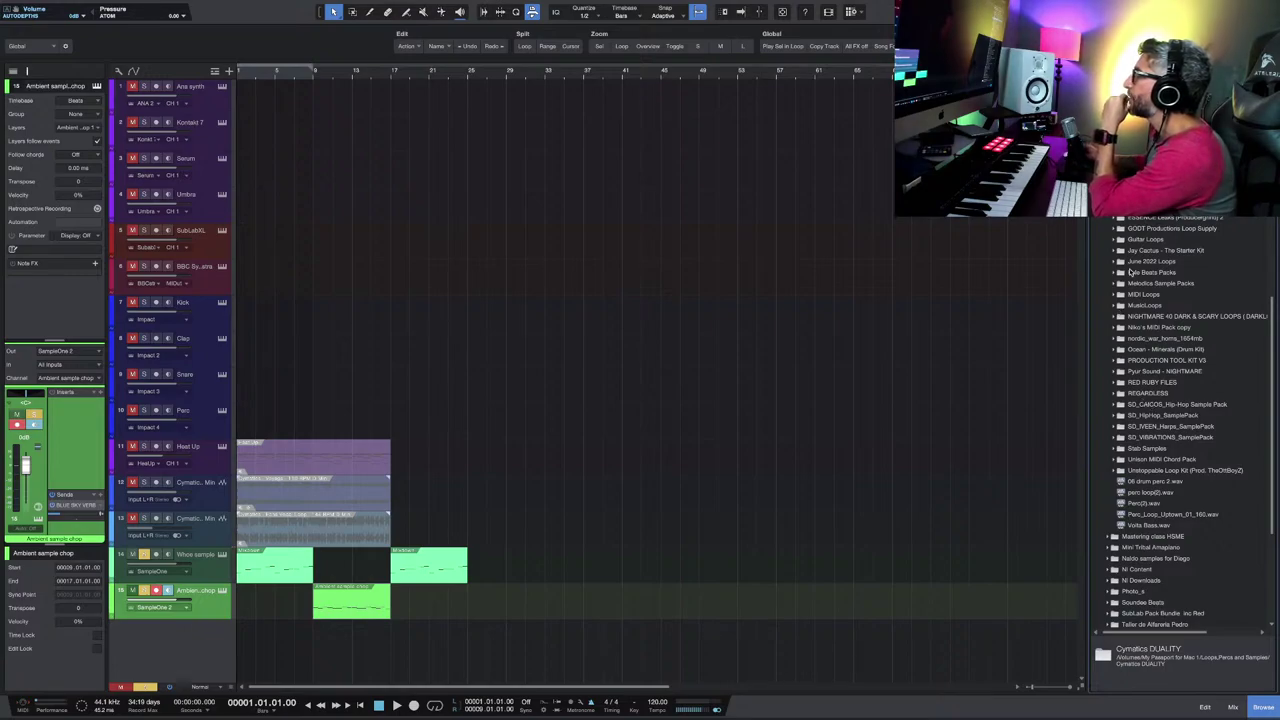
{"action": "left_click", "coordinate": [1114, 274]}
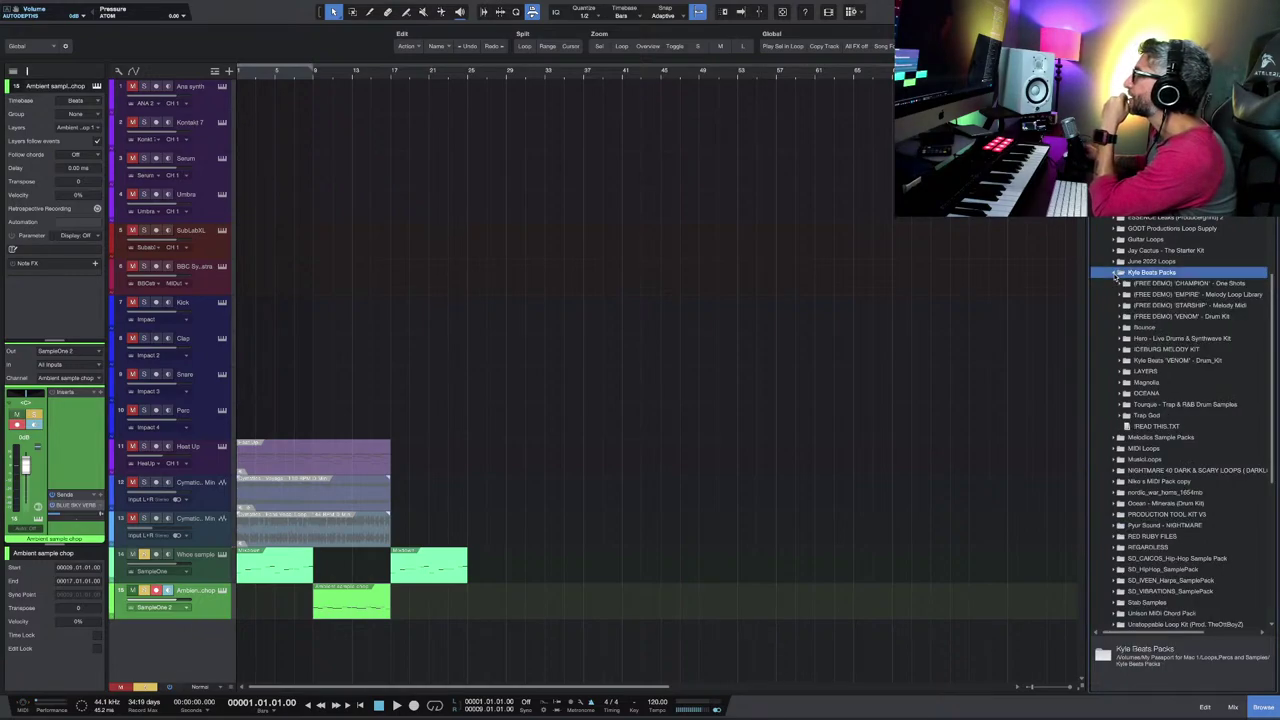
{"action": "left_click", "coordinate": [1116, 274]}
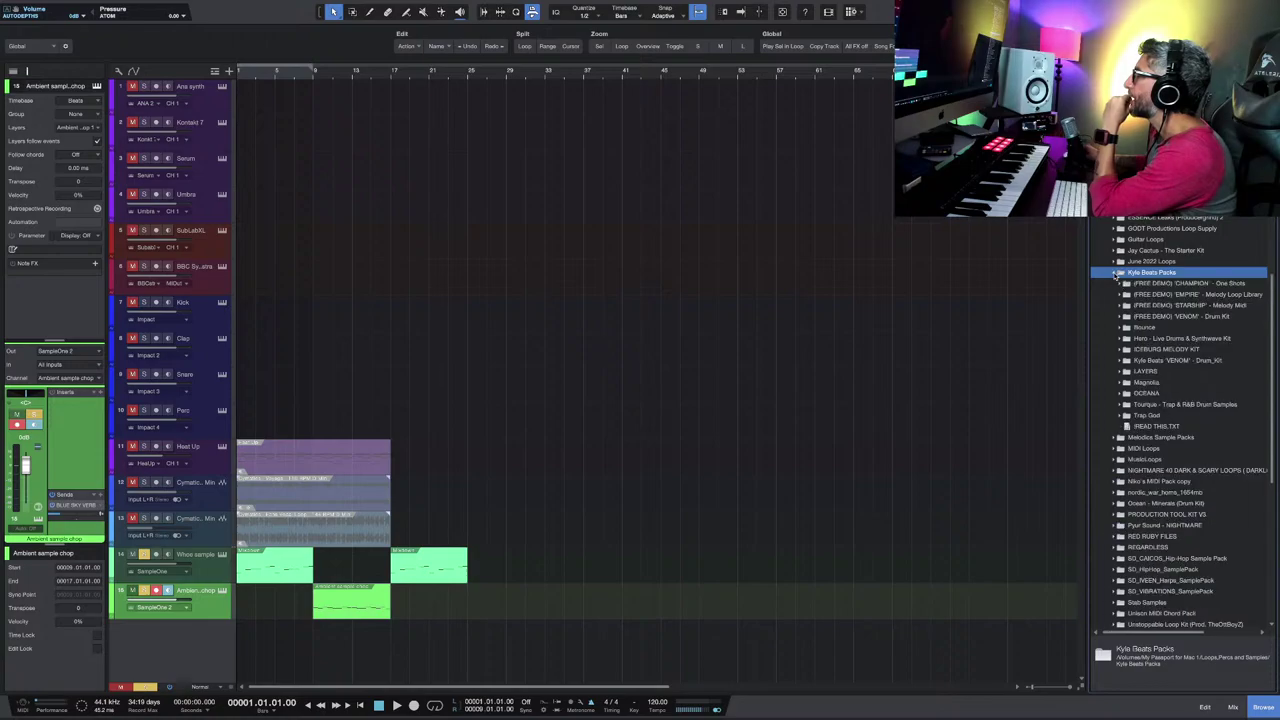
{"action": "left_click", "coordinate": [1119, 339]}
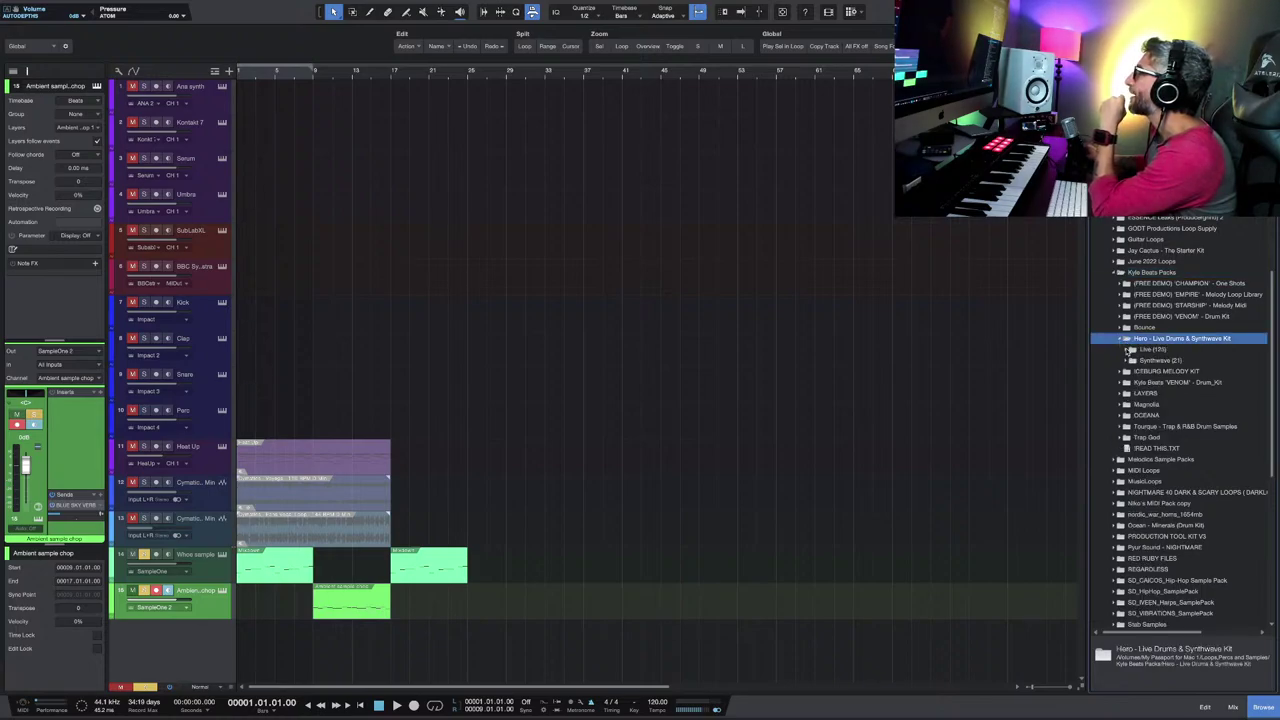
{"action": "left_click", "coordinate": [1127, 350]}
{"action": "left_click", "coordinate": [1136, 382]}
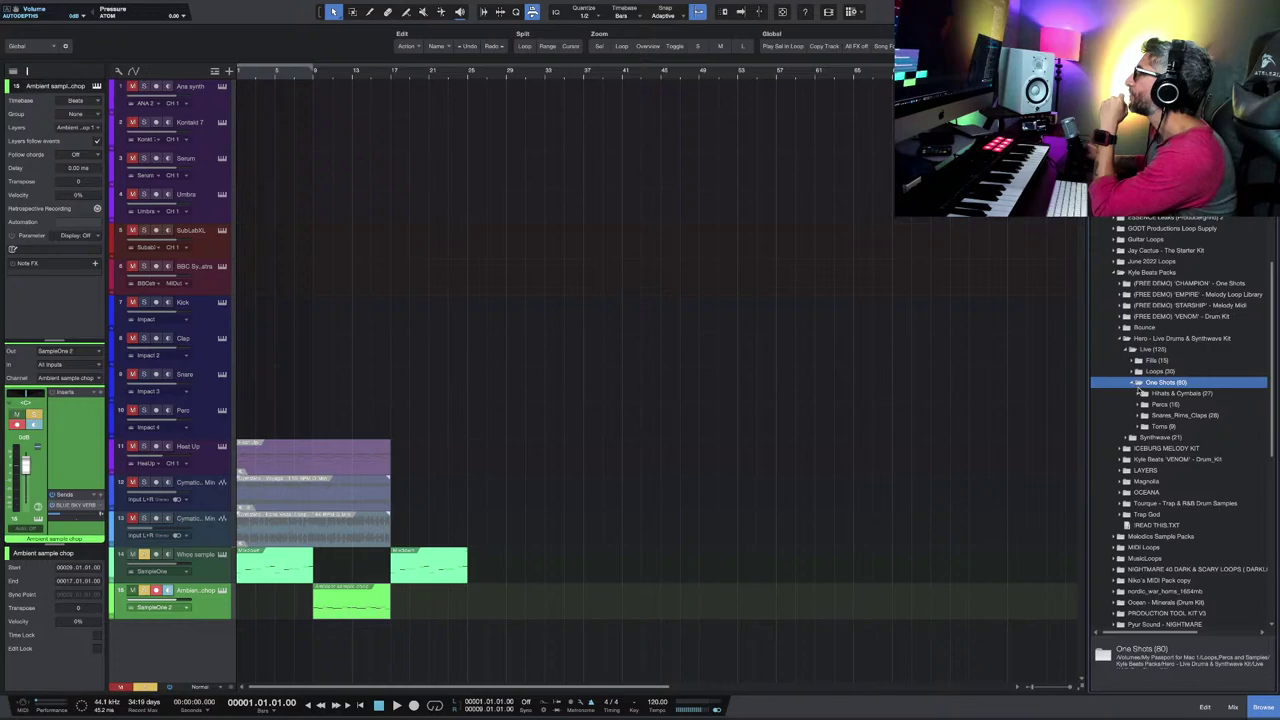
{"action": "scroll", "coordinate": [1151, 422], "scroll_direction": "down", "scroll_amount": 2}
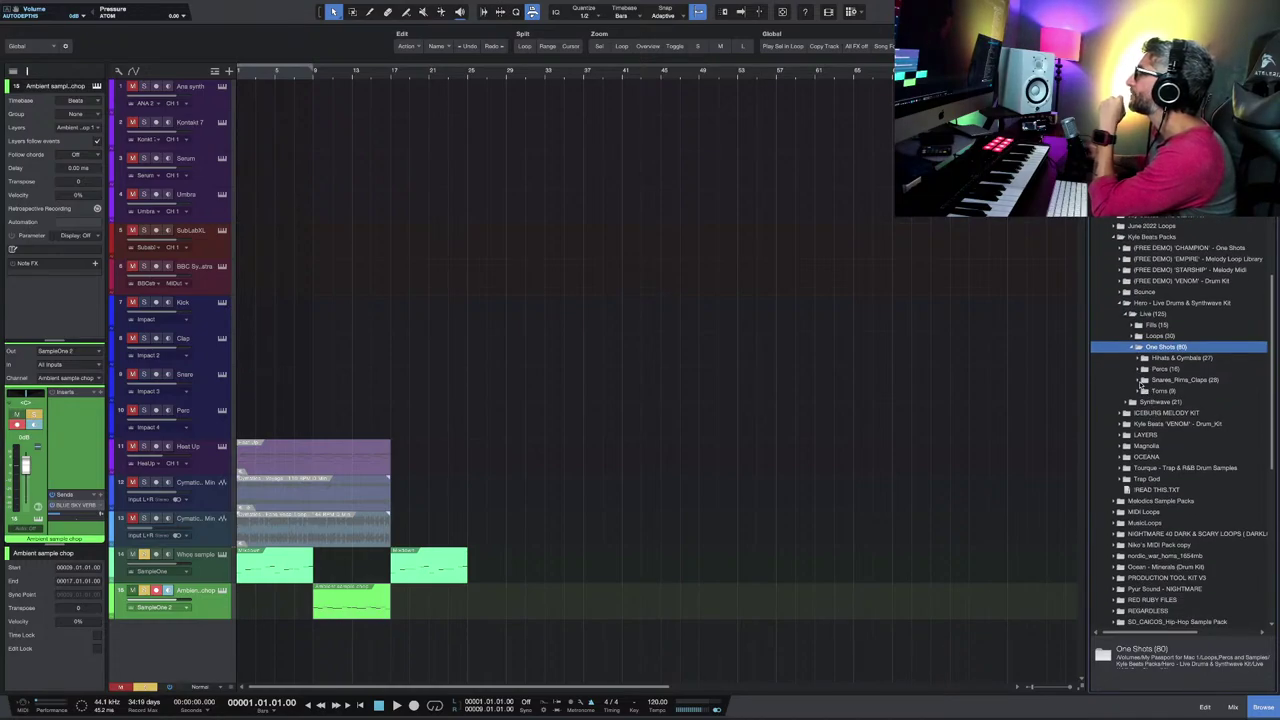
{"action": "left_click", "coordinate": [1142, 381]}
Step: Audition the clap, rim and snare one-shots in Snares_Rims_Claps, from clap - angola through snare - compasso
{"action": "left_click", "coordinate": [1176, 392]}
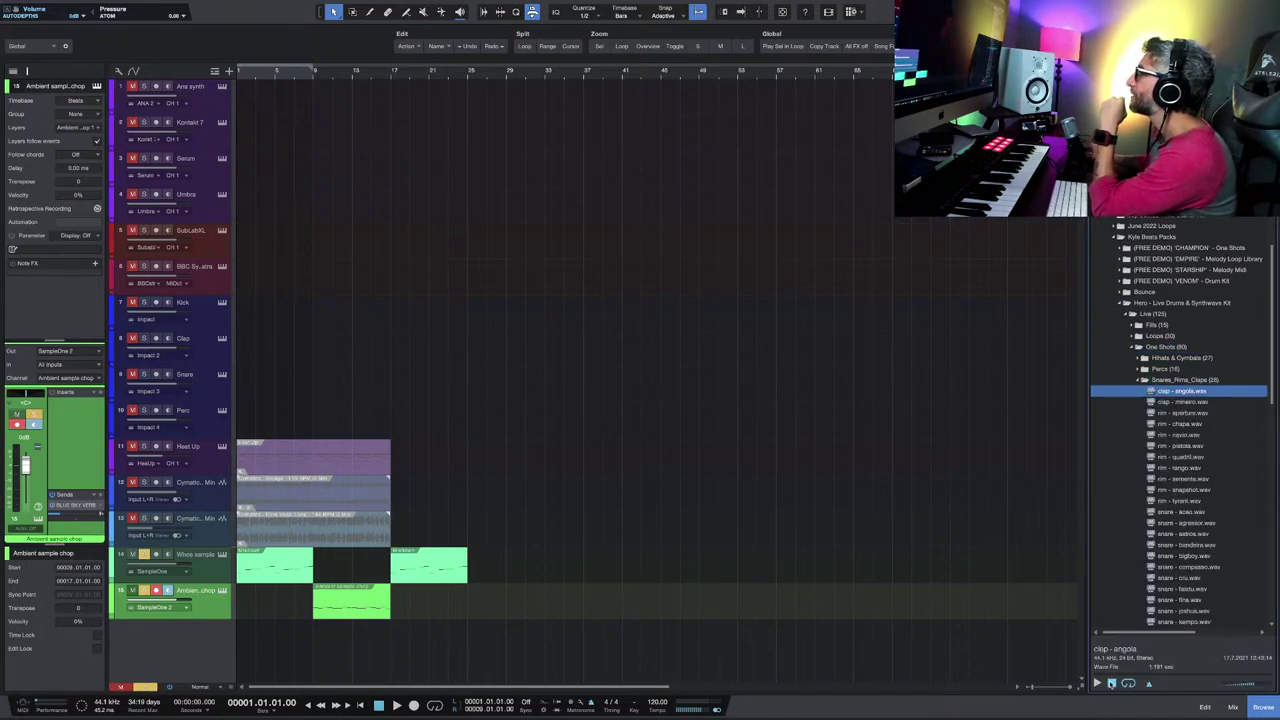
{"action": "left_click", "coordinate": [1176, 402]}
{"action": "left_click", "coordinate": [1177, 413]}
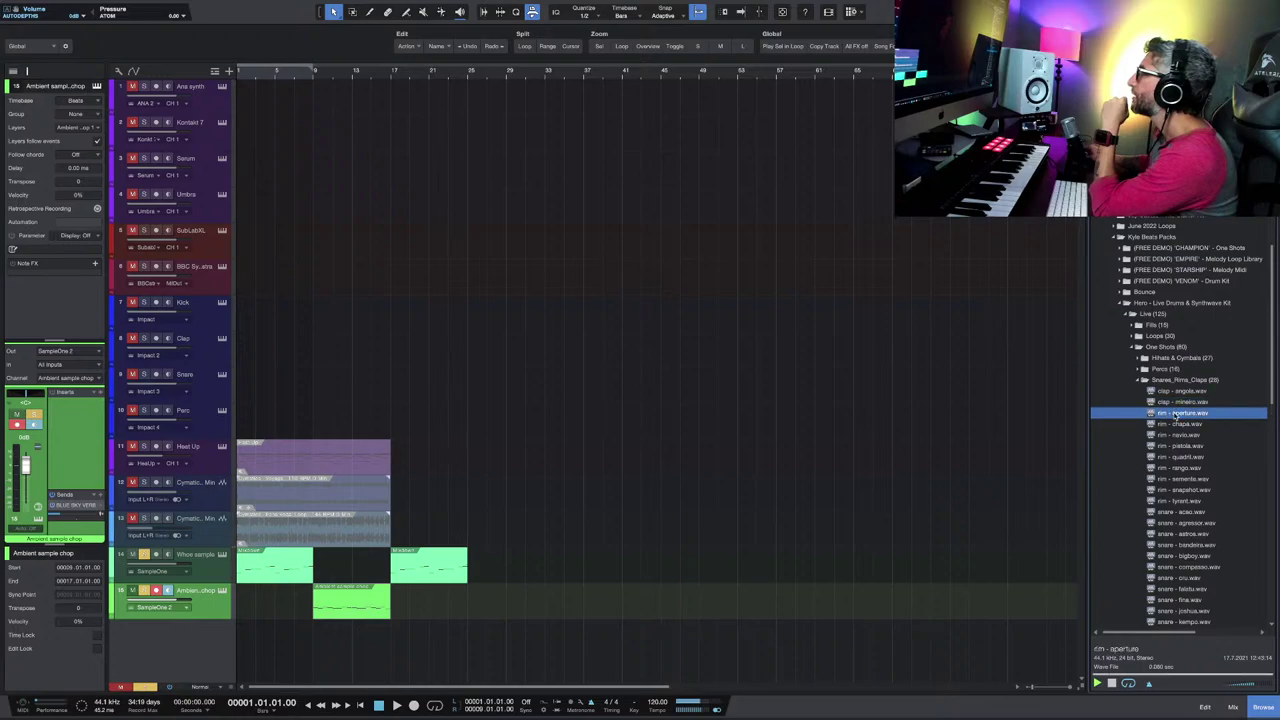
{"action": "left_click", "coordinate": [1177, 424]}
{"action": "left_click", "coordinate": [1178, 436]}
{"action": "left_click", "coordinate": [1178, 447]}
{"action": "left_click", "coordinate": [1180, 480]}
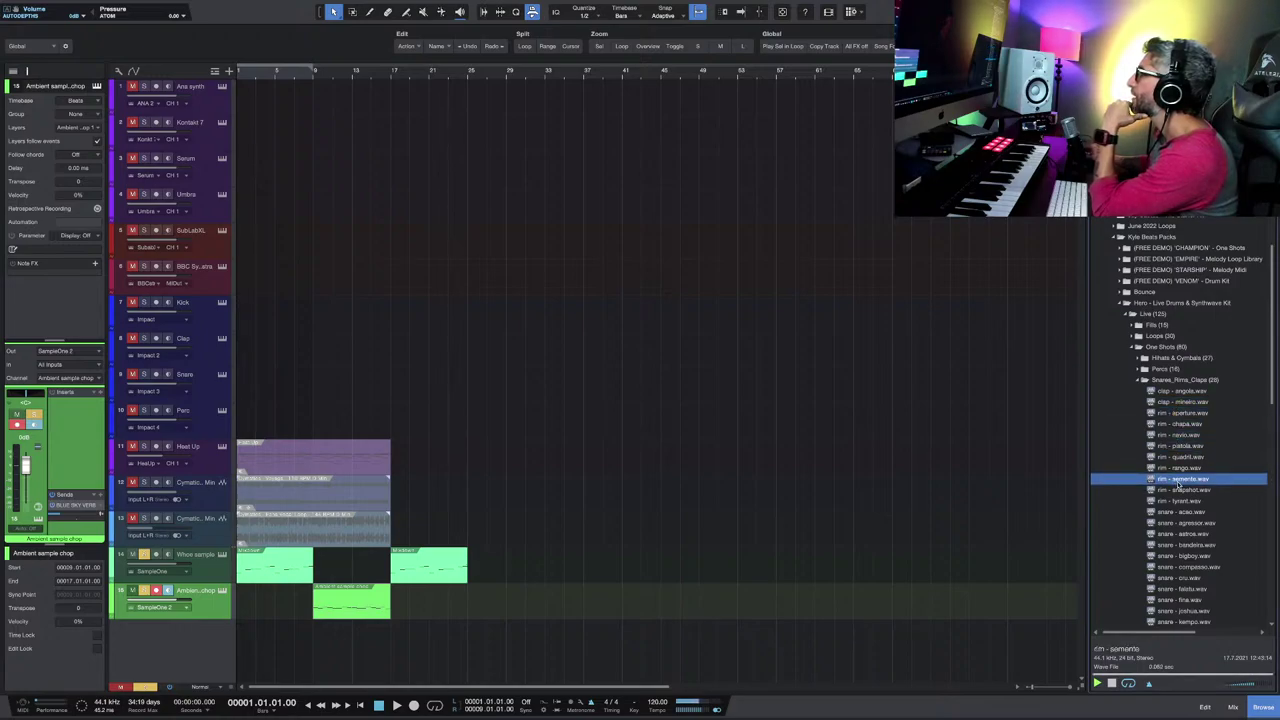
{"action": "scroll", "coordinate": [1182, 470], "scroll_direction": "down", "scroll_amount": 3}
{"action": "left_click", "coordinate": [1186, 437]}
{"action": "left_click", "coordinate": [1186, 428]}
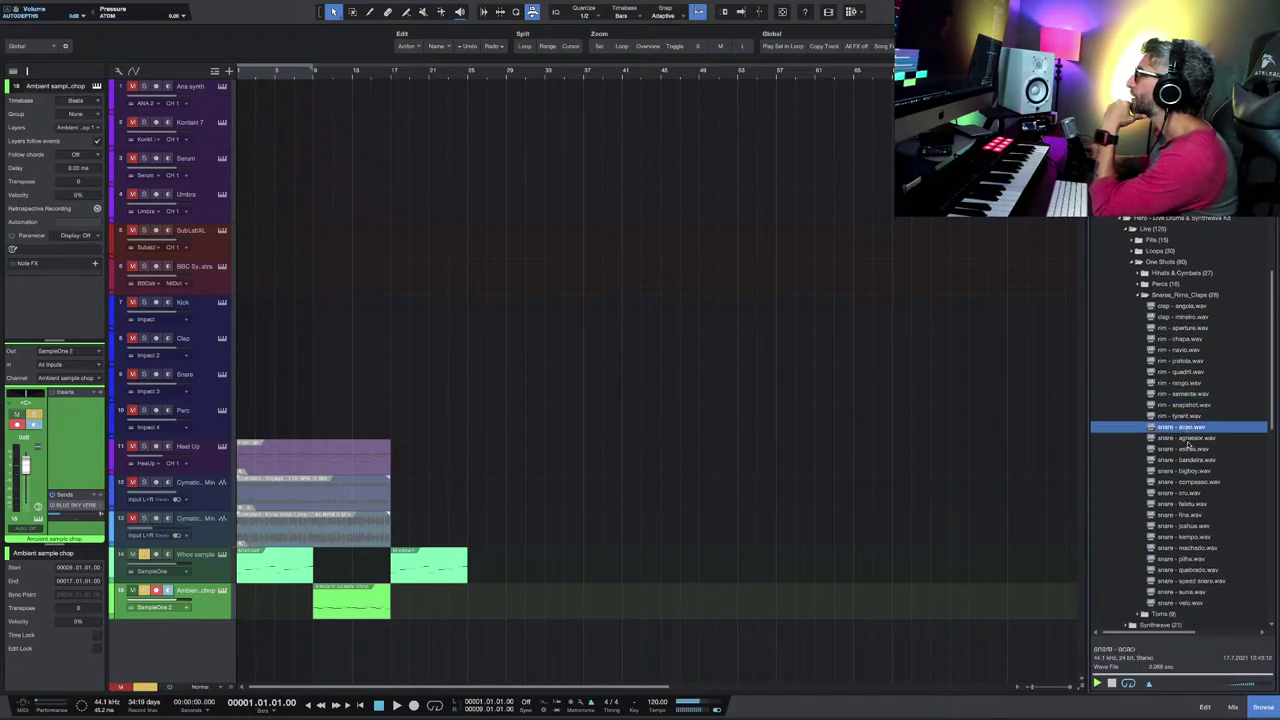
{"action": "left_click", "coordinate": [1183, 481]}
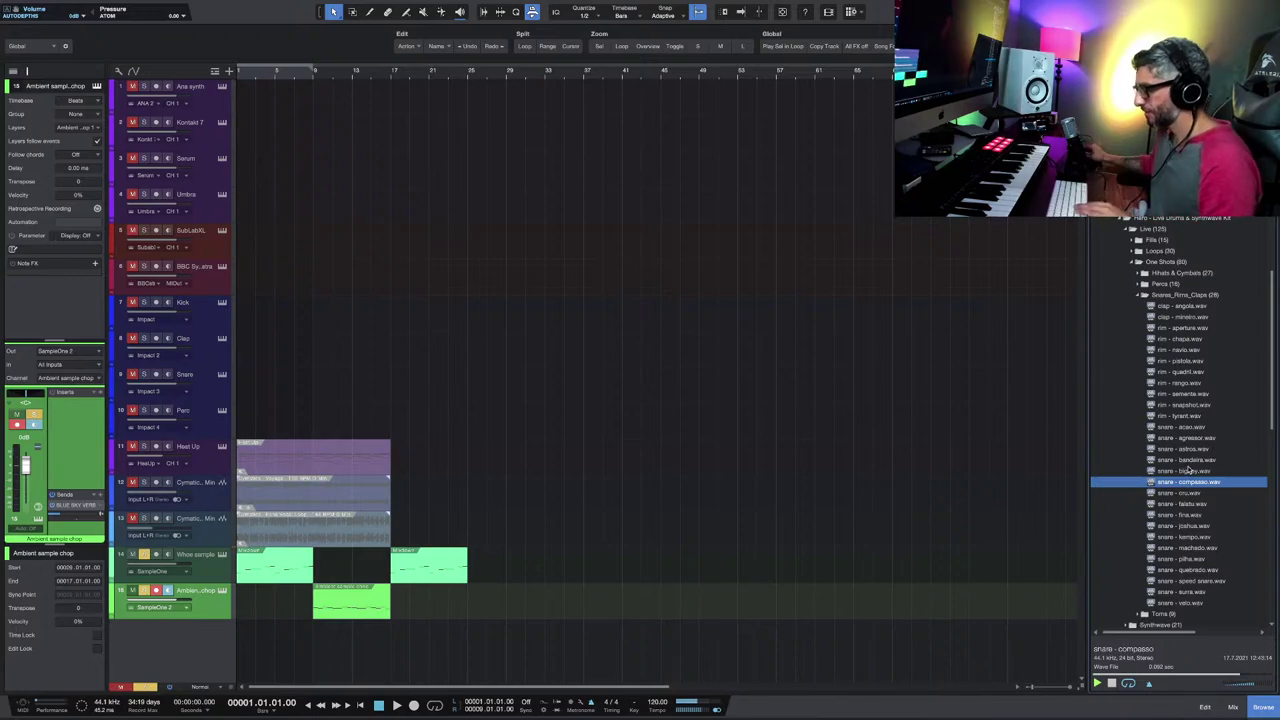
Step: Play the arrangement from the start and audition further snare one-shots against it, ending on snare - quebrado
{"action": "key", "text": "space"}
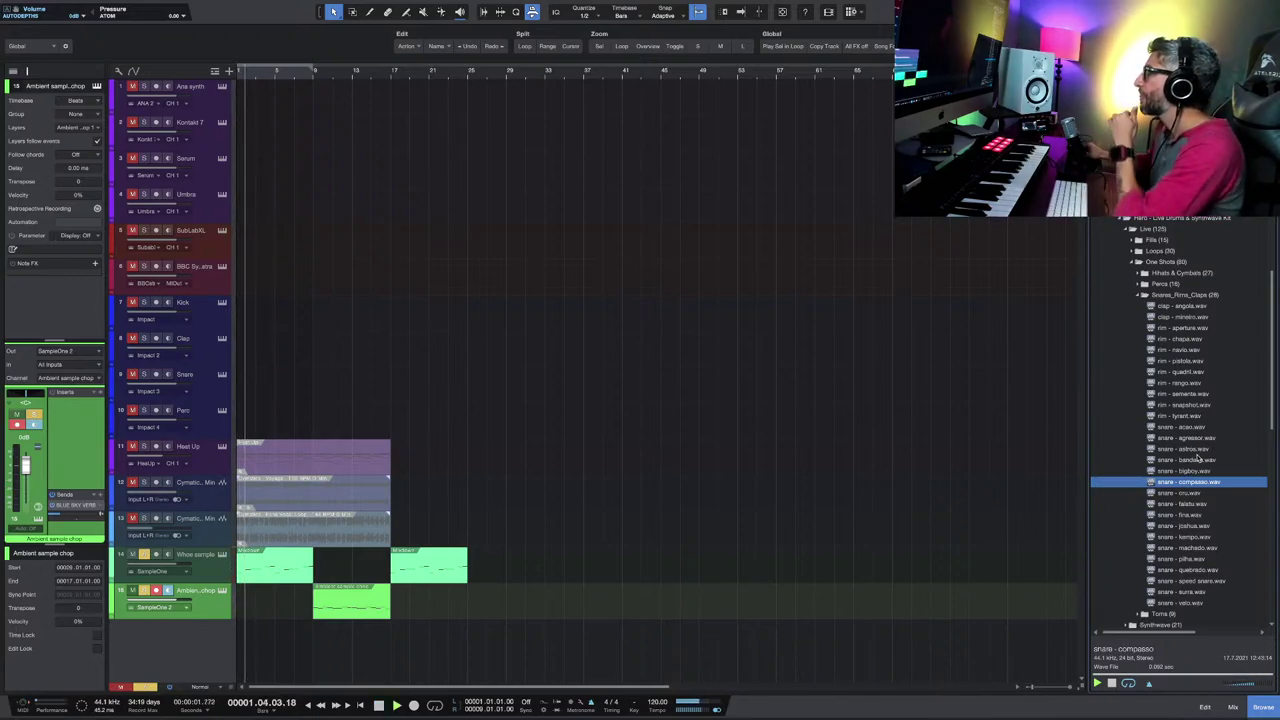
{"action": "left_click", "coordinate": [1177, 493]}
{"action": "left_click", "coordinate": [1180, 504]}
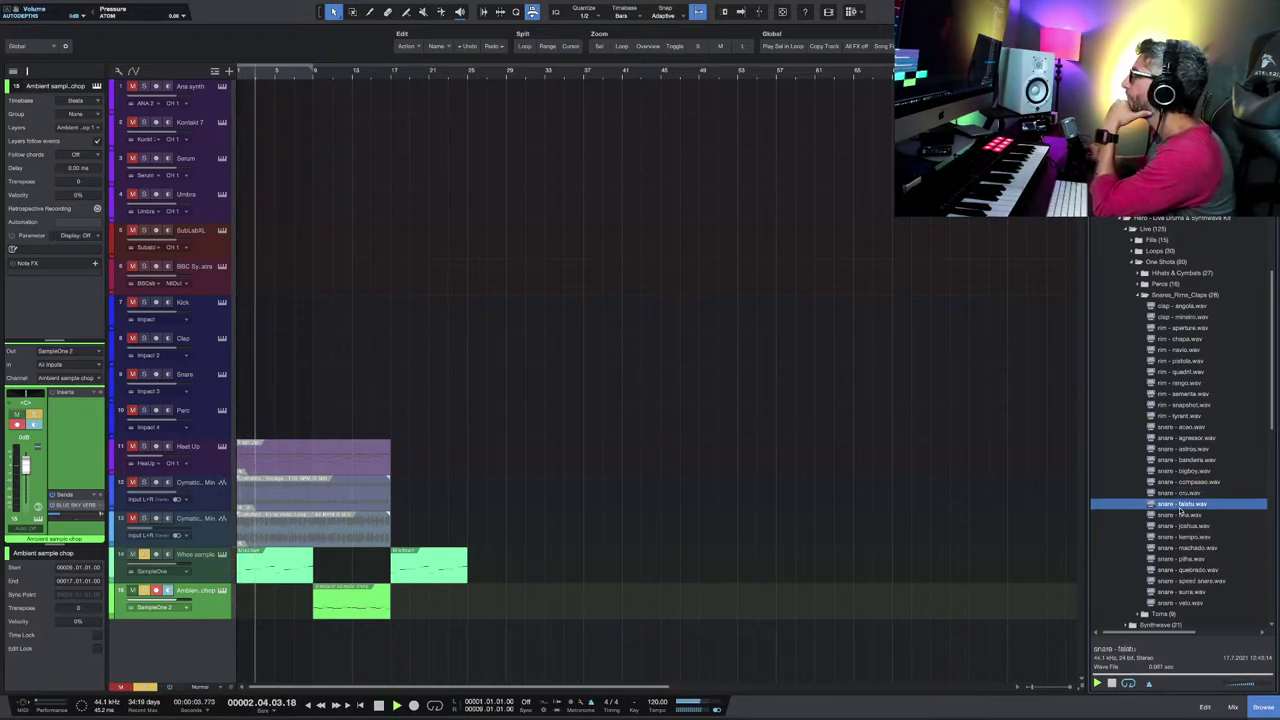
{"action": "left_click", "coordinate": [1176, 526]}
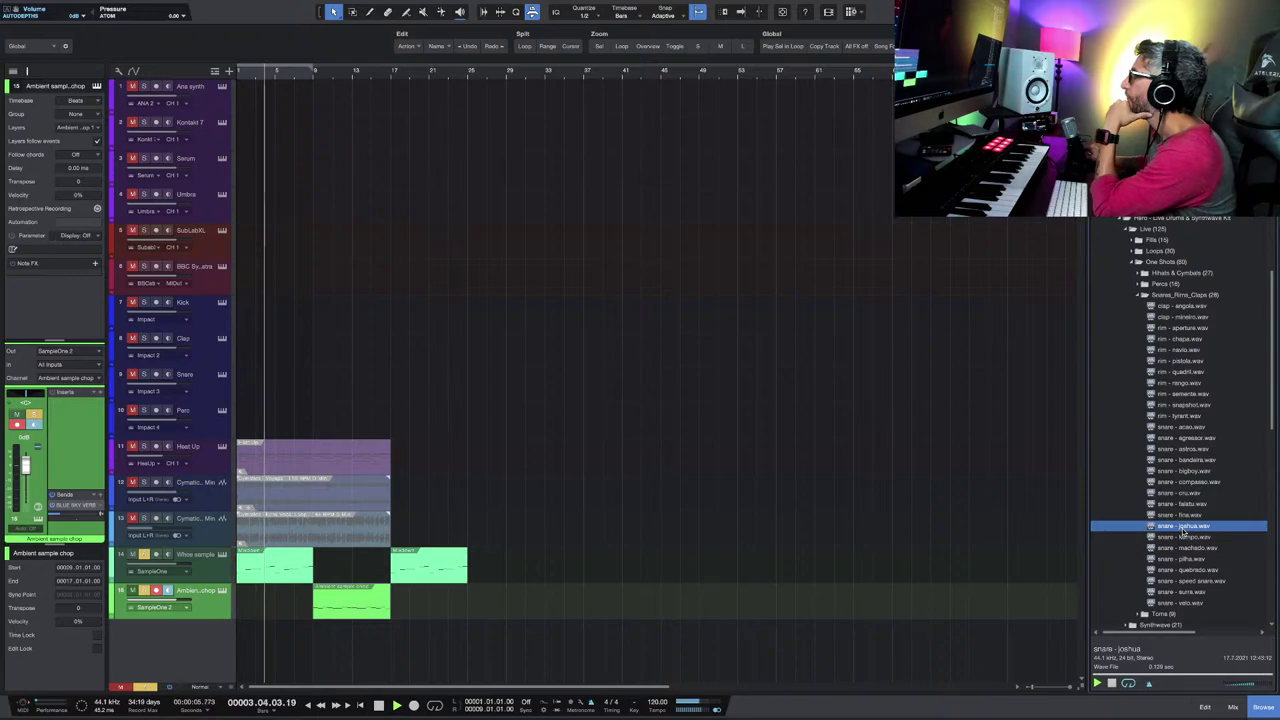
{"action": "left_click", "coordinate": [1180, 603]}
{"action": "left_click", "coordinate": [1180, 593]}
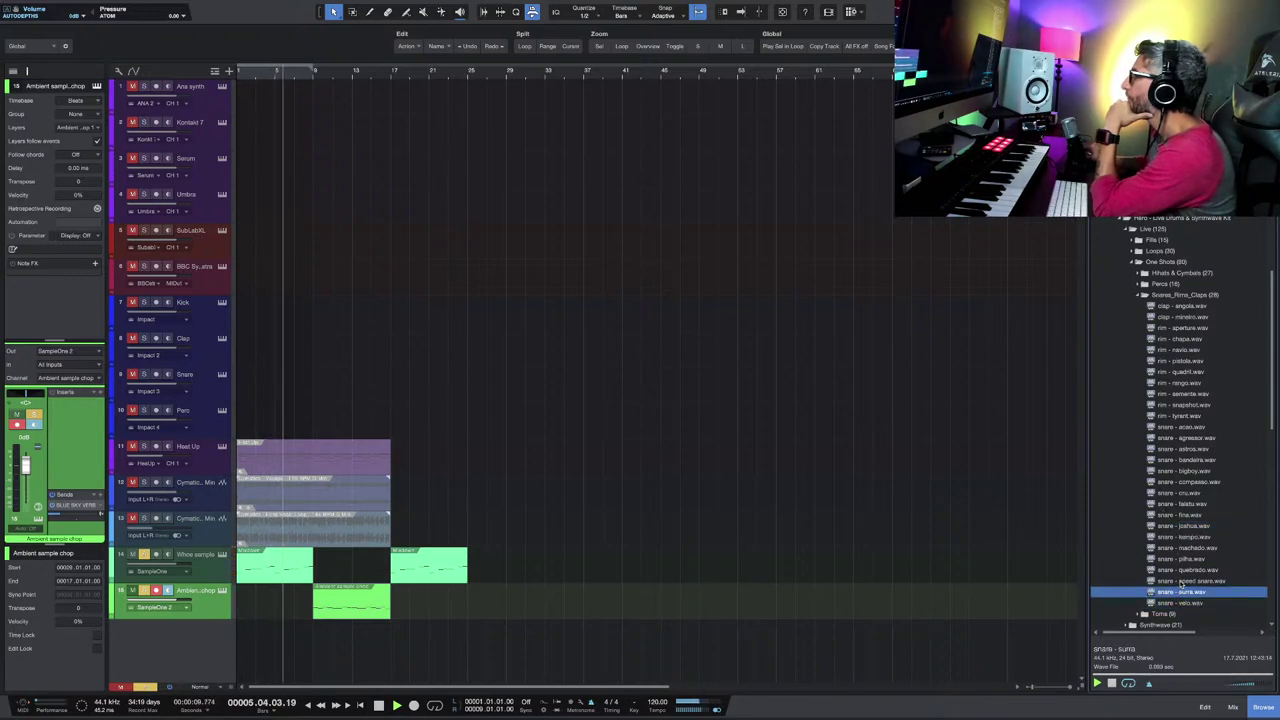
{"action": "left_click", "coordinate": [1182, 581]}
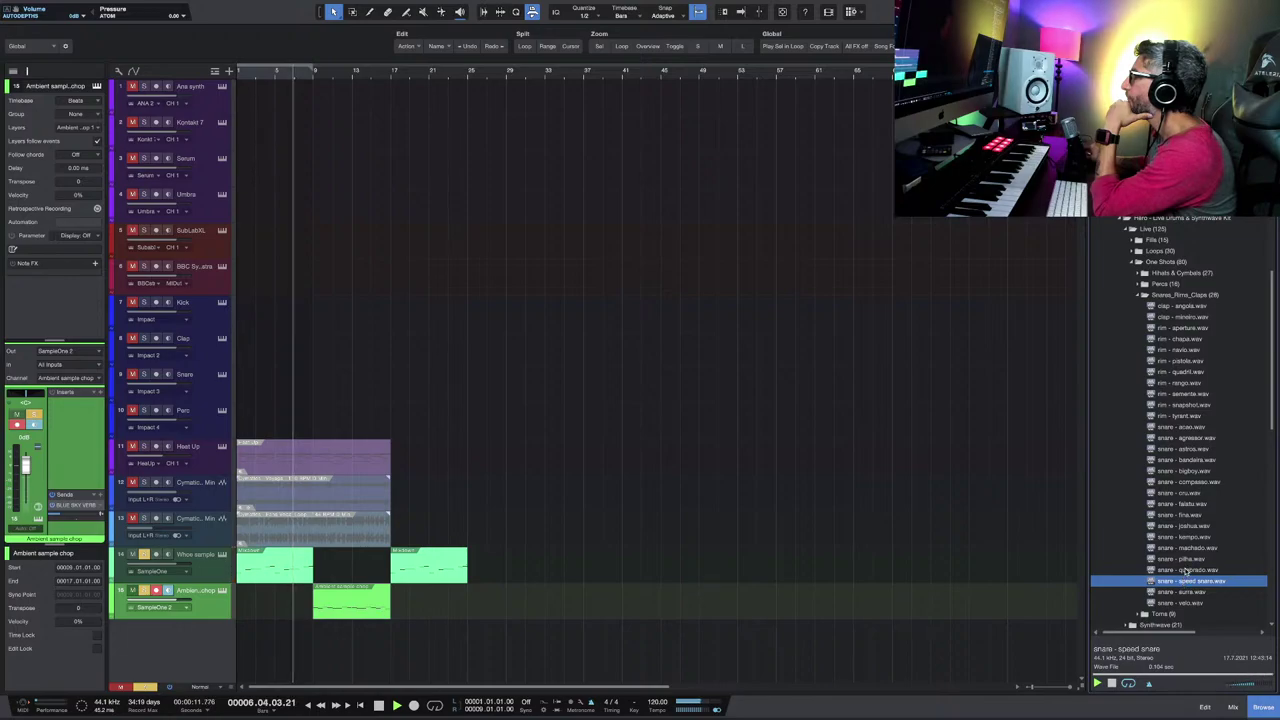
{"action": "left_click", "coordinate": [1186, 570]}
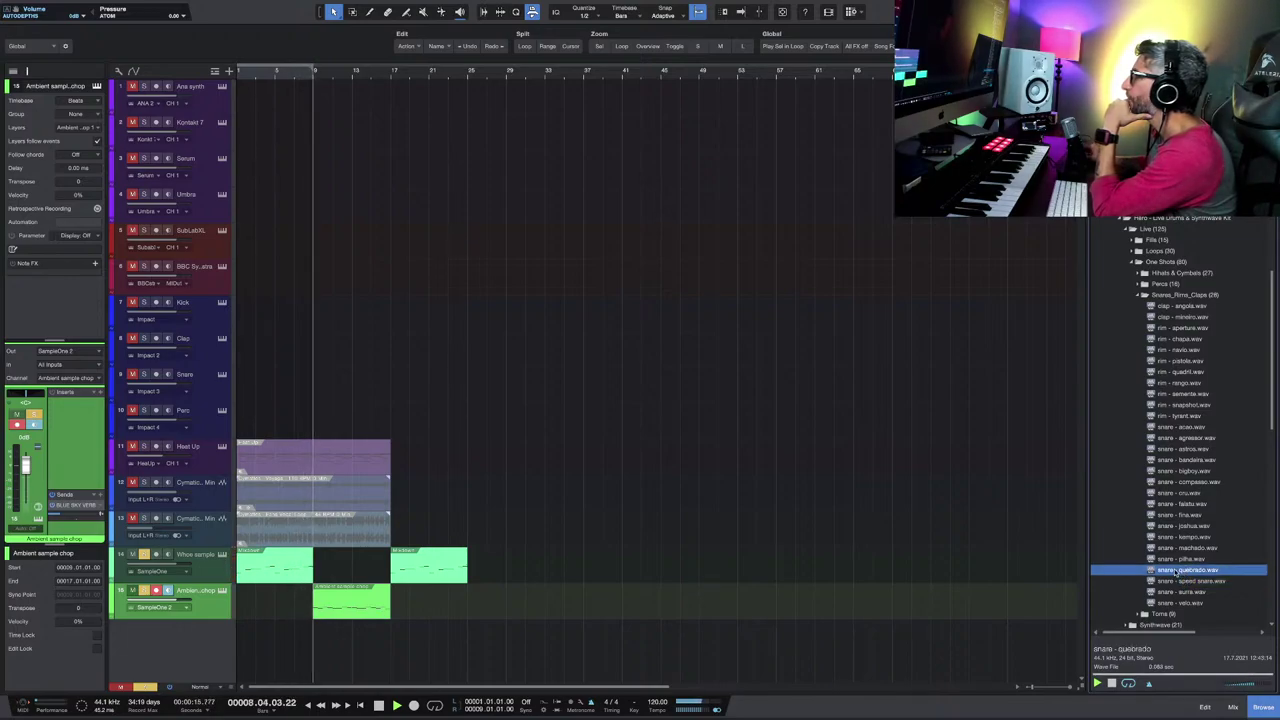
Step: Send snare - quebrado to a new SampleOne instrument and change its track color to blue
{"action": "right_click", "coordinate": [1180, 570]}
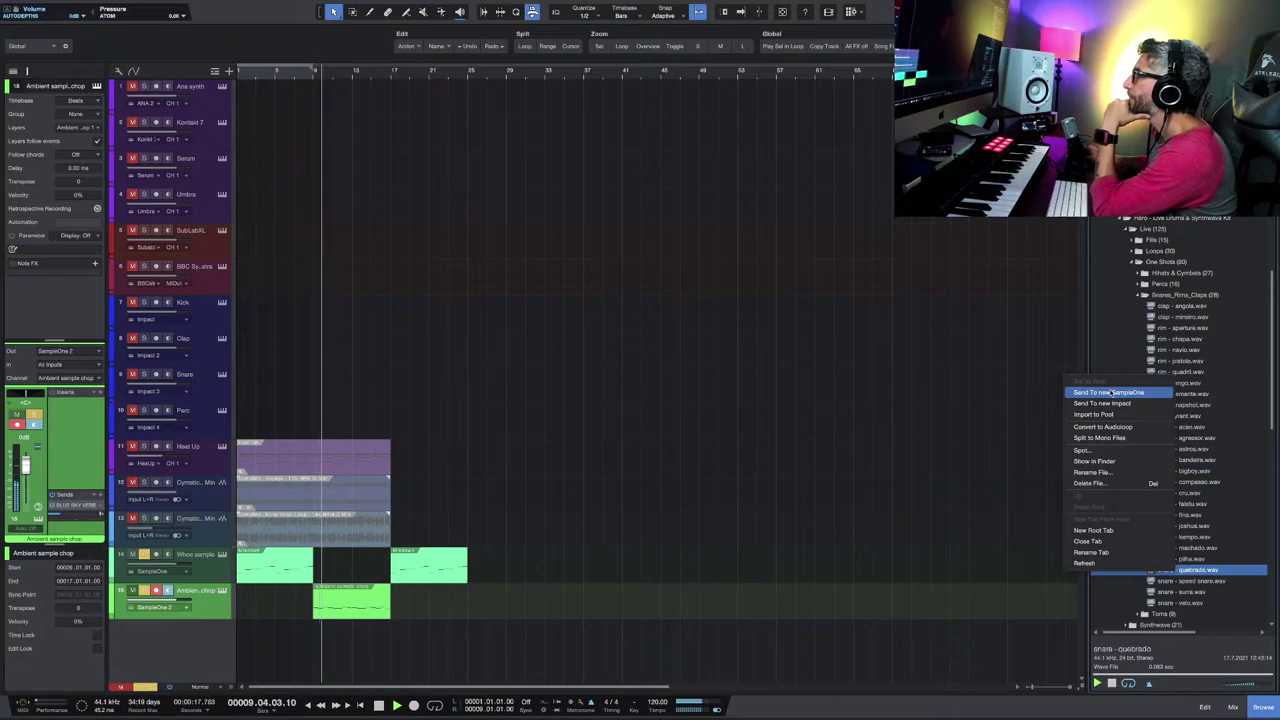
{"action": "left_click", "coordinate": [1108, 392]}
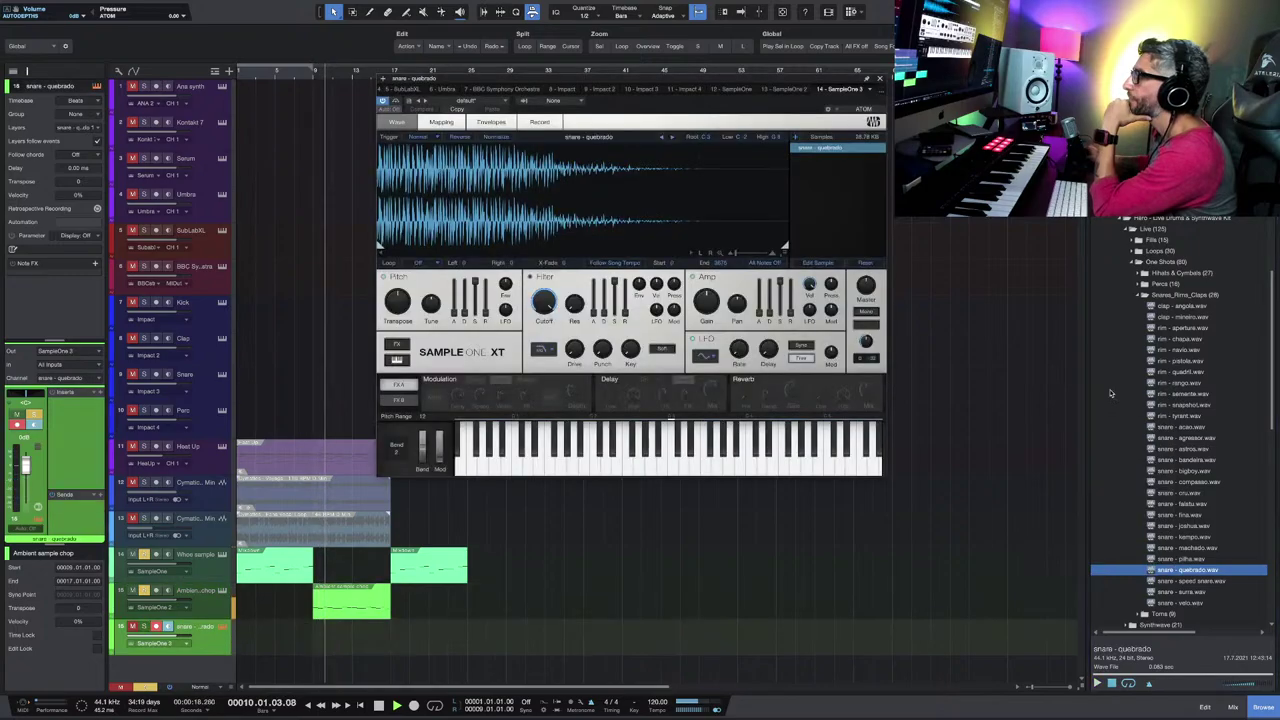
{"action": "left_click", "coordinate": [114, 630]}
{"action": "left_click", "coordinate": [123, 530]}
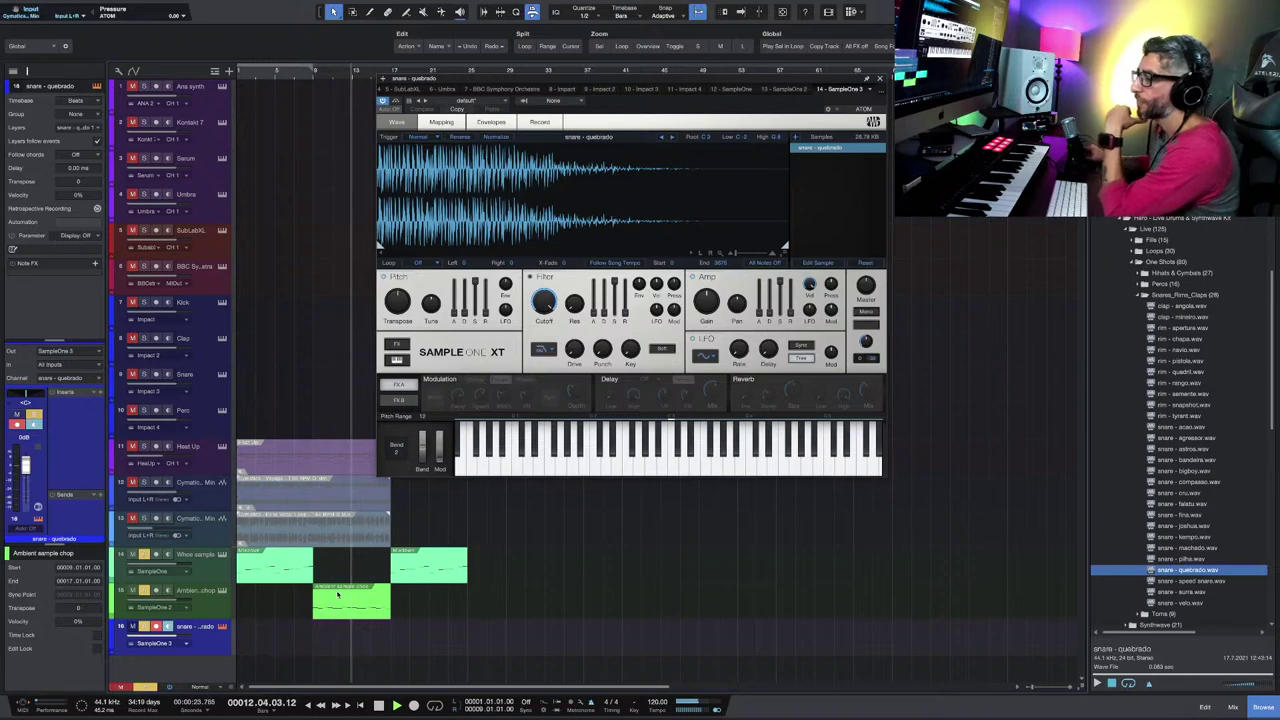
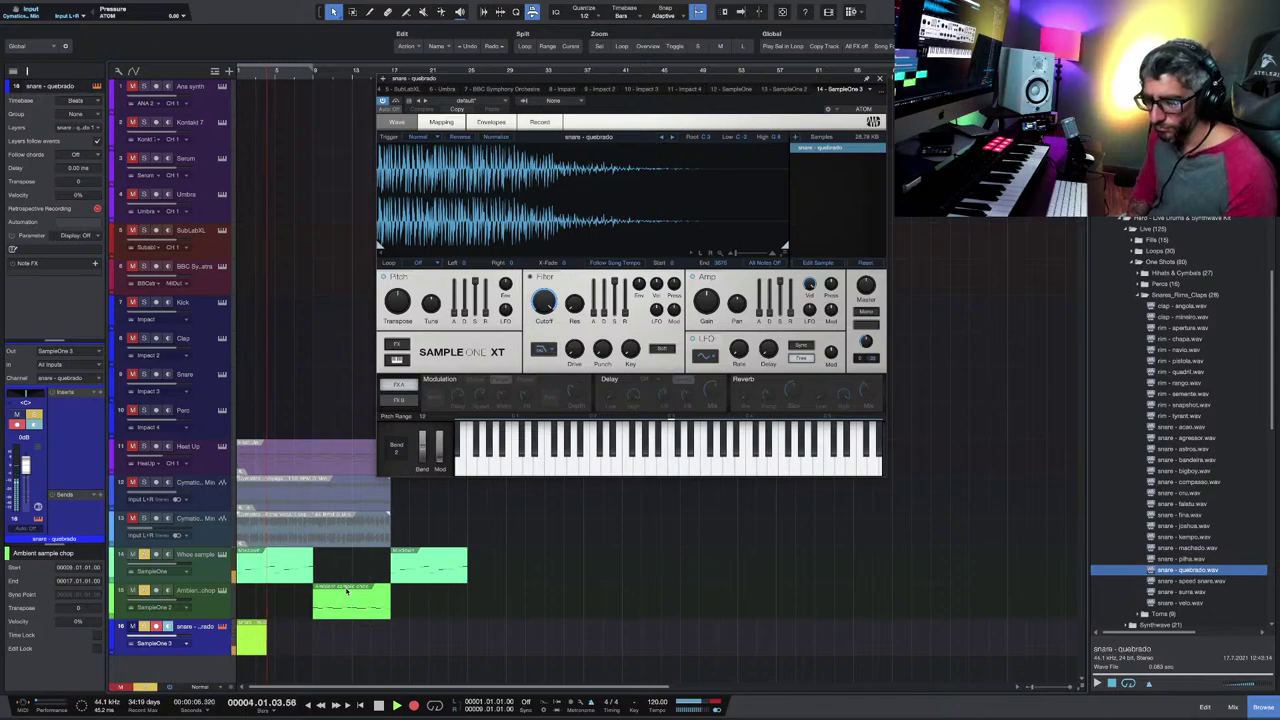
Step: Finish recording the four-bar snare part on the snare - quebrado track and duplicate the clip at bar 5
{"action": "key", "text": "KP_Multiply"}
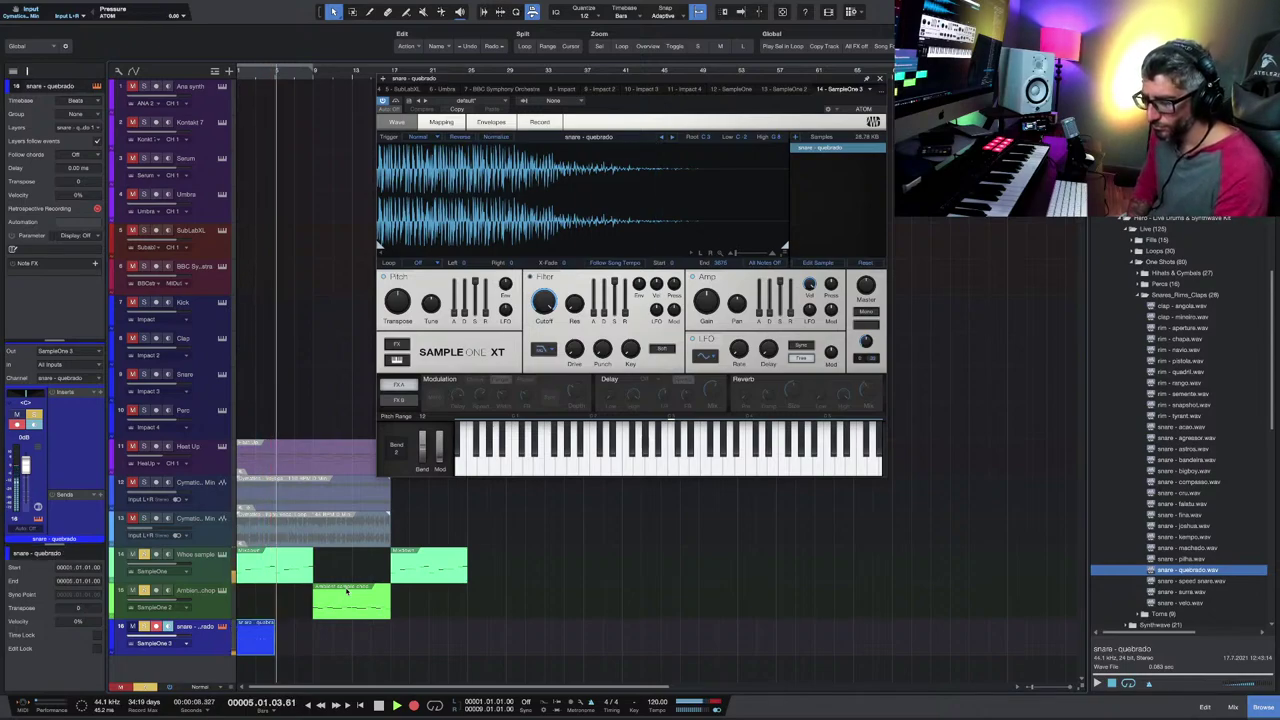
{"action": "key", "text": "e"}
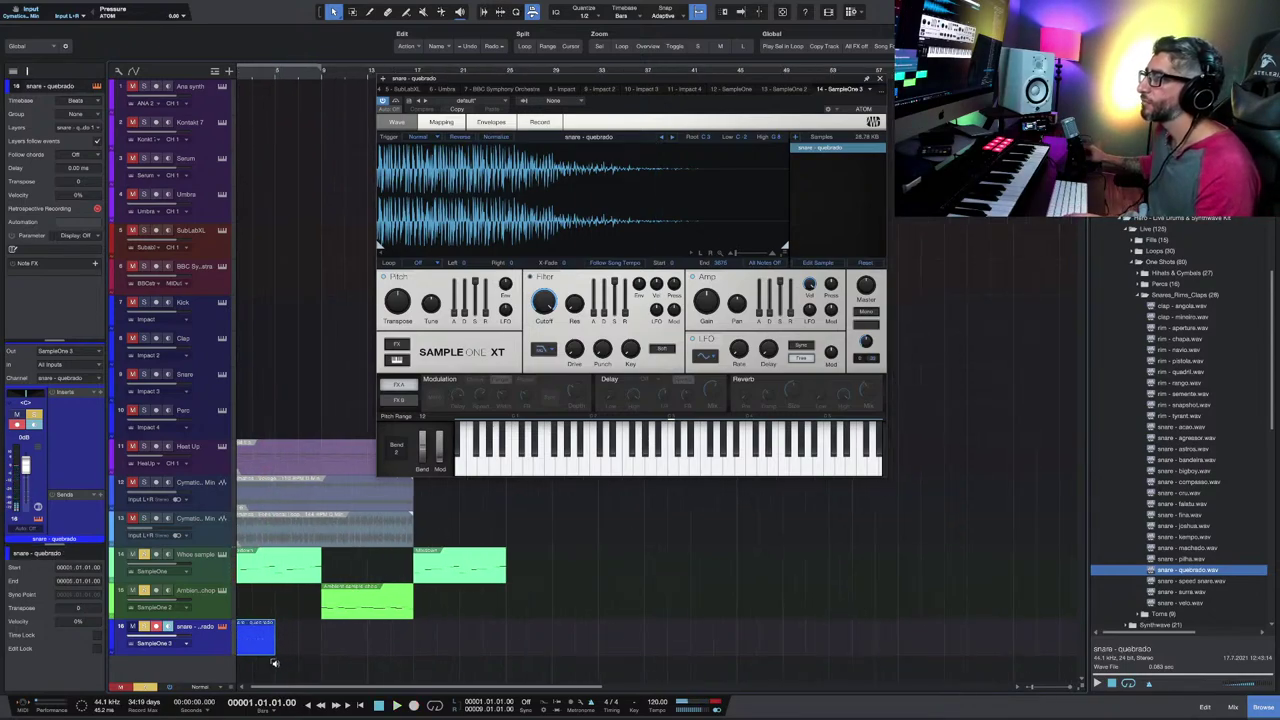
{"action": "key", "text": "d"}
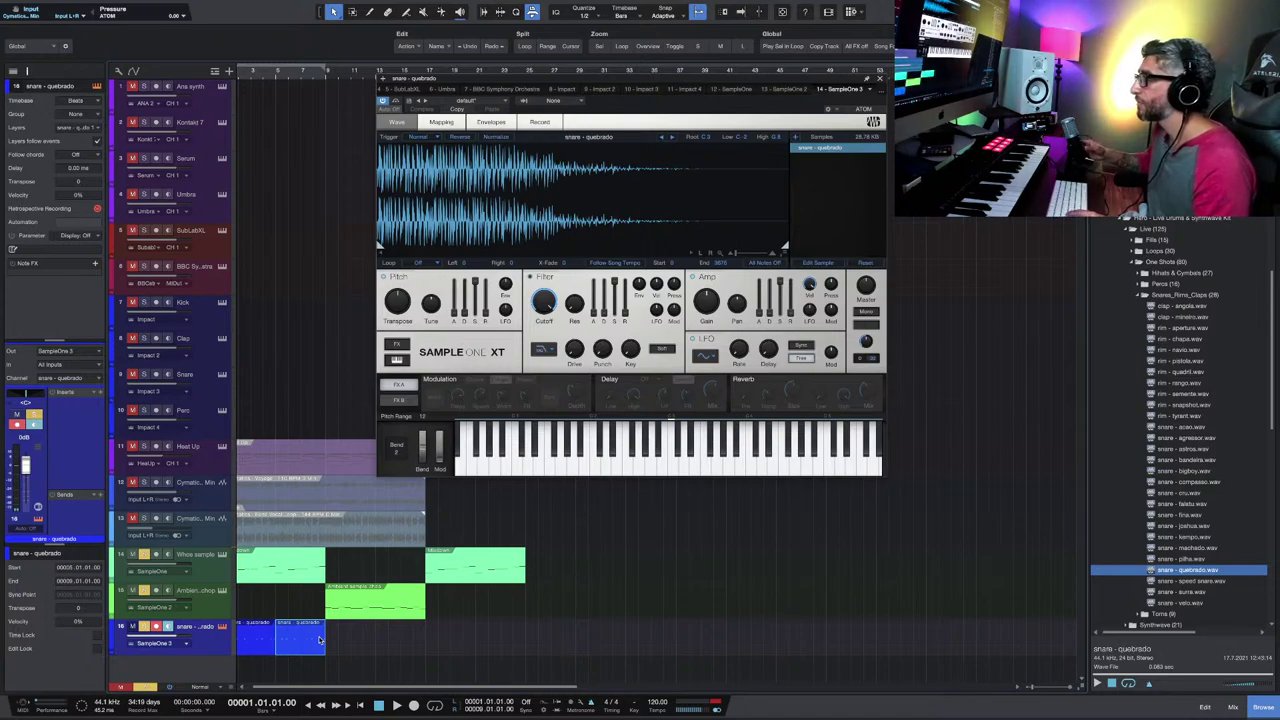
{"action": "key", "text": "e"}
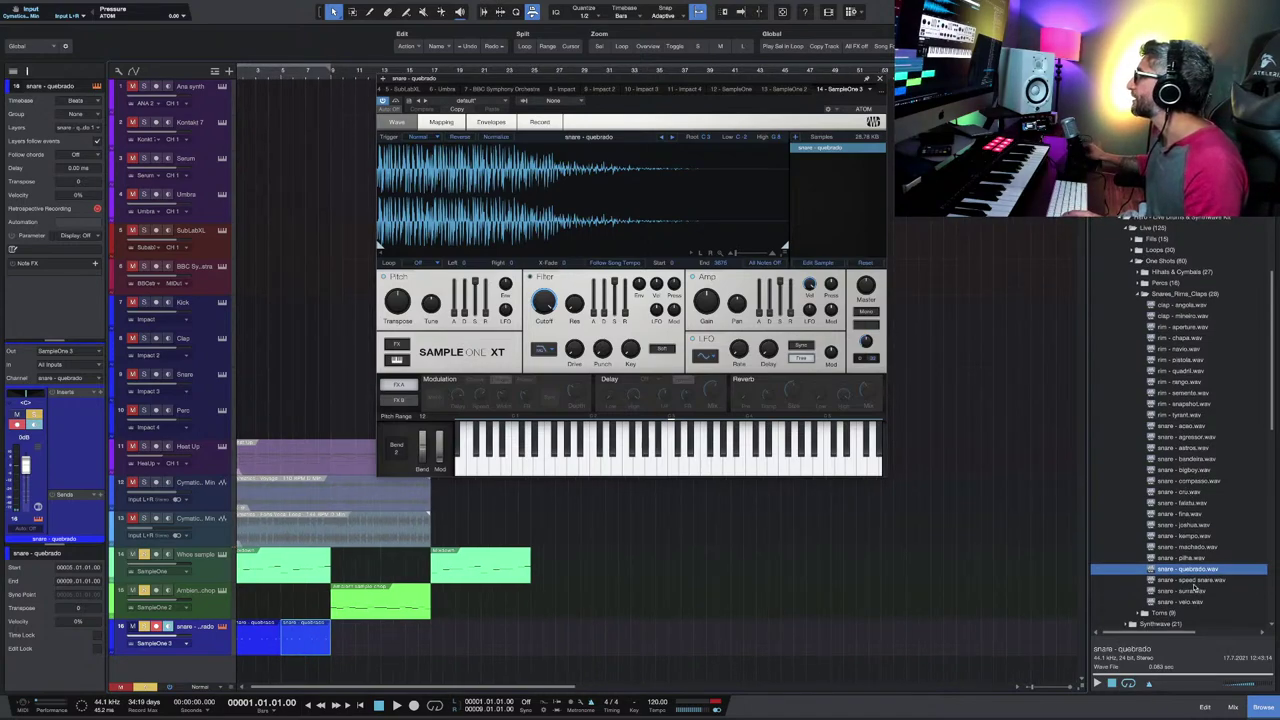
Step: Audition snare one-shots against the arrangement playing from the start, working up the list from snare - pilha to snare - bandeira
{"action": "key", "text": "Up"}
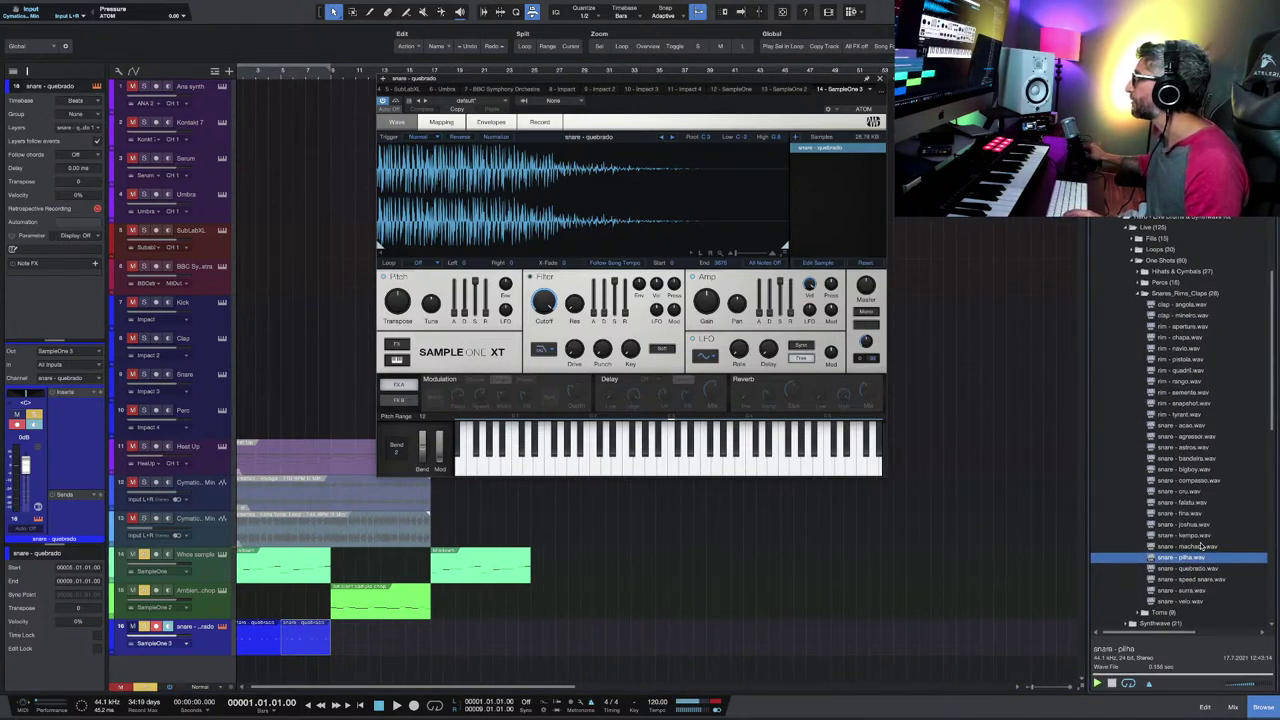
{"action": "left_click", "coordinate": [1187, 537]}
{"action": "left_click", "coordinate": [1186, 524]}
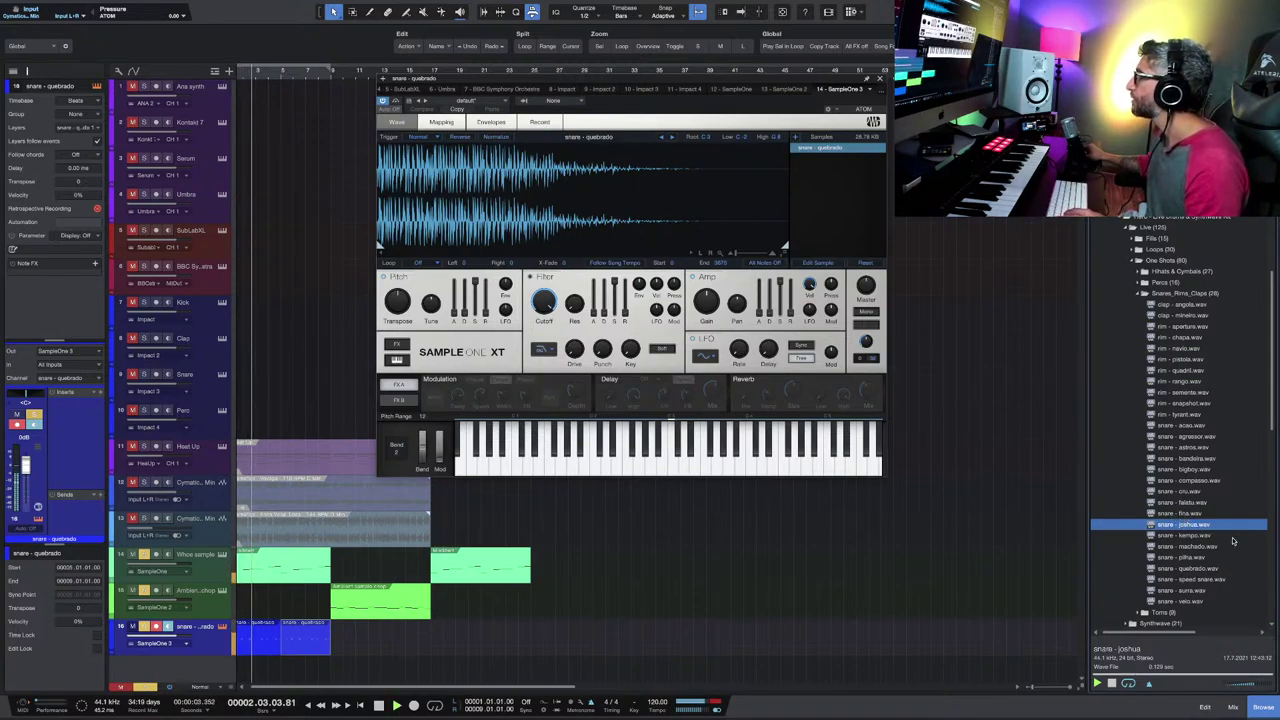
{"action": "left_click", "coordinate": [1186, 503]}
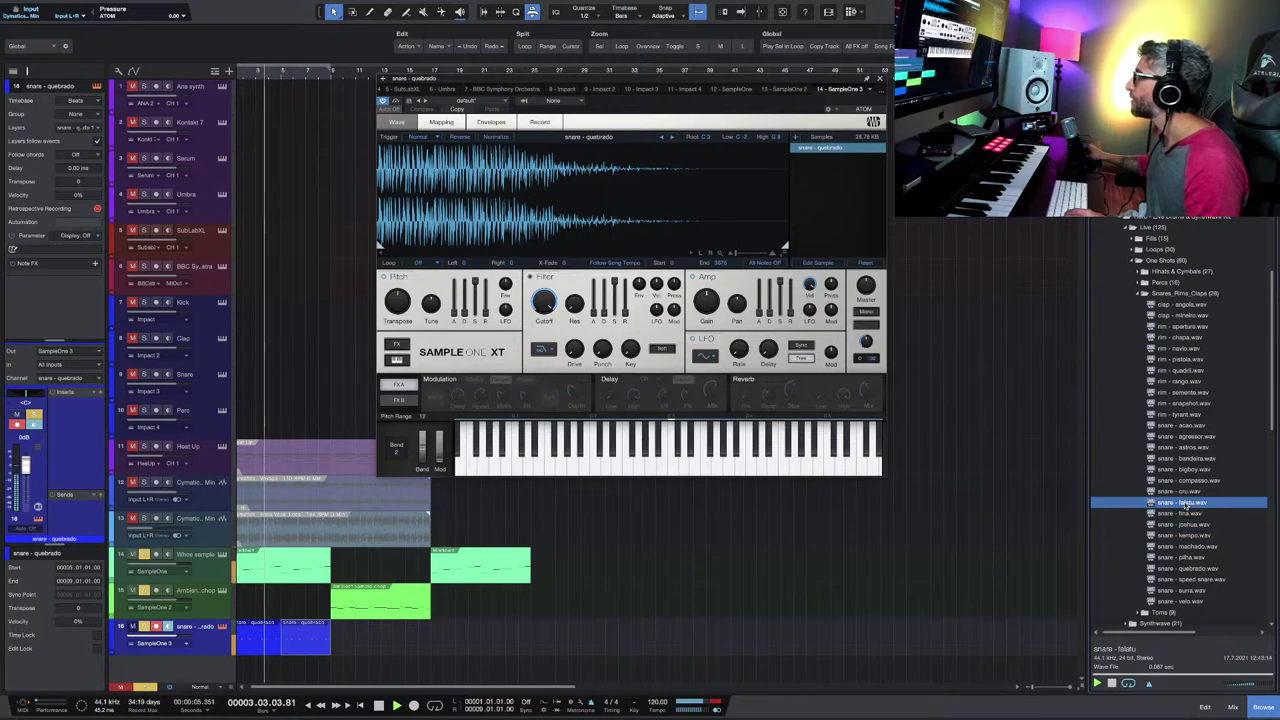
{"action": "left_click", "coordinate": [1187, 481]}
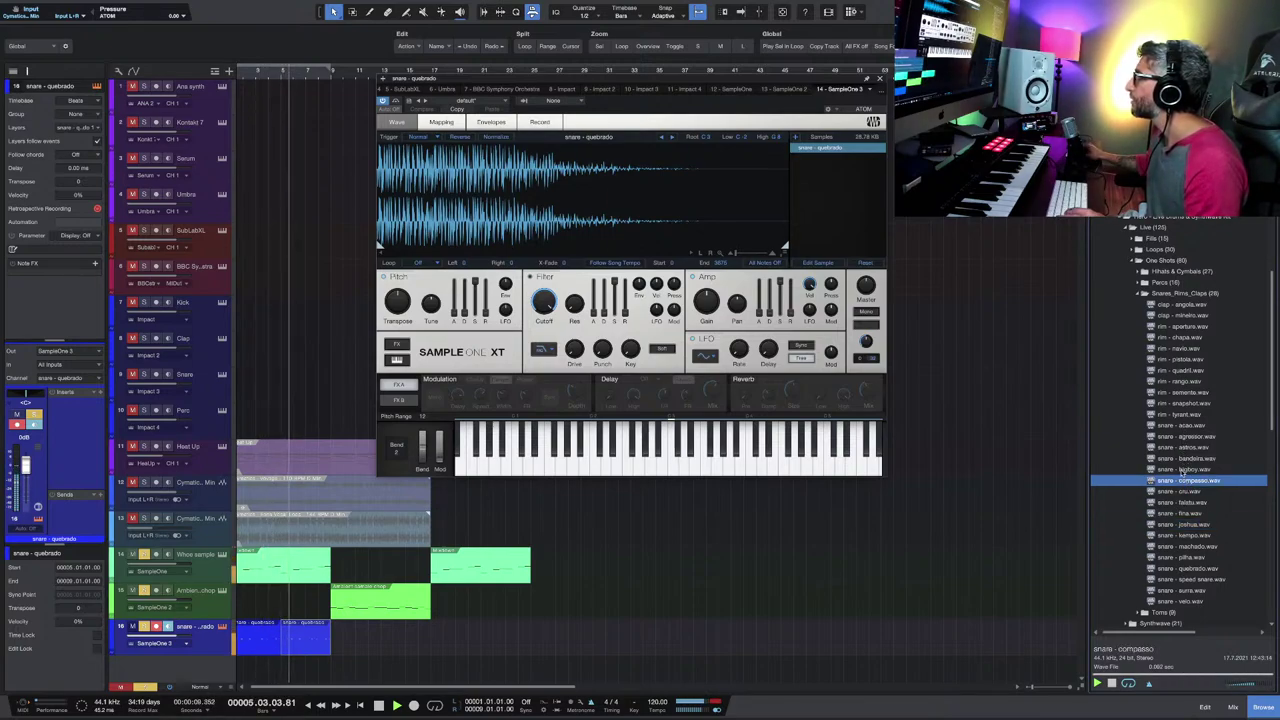
{"action": "left_click", "coordinate": [1182, 458]}
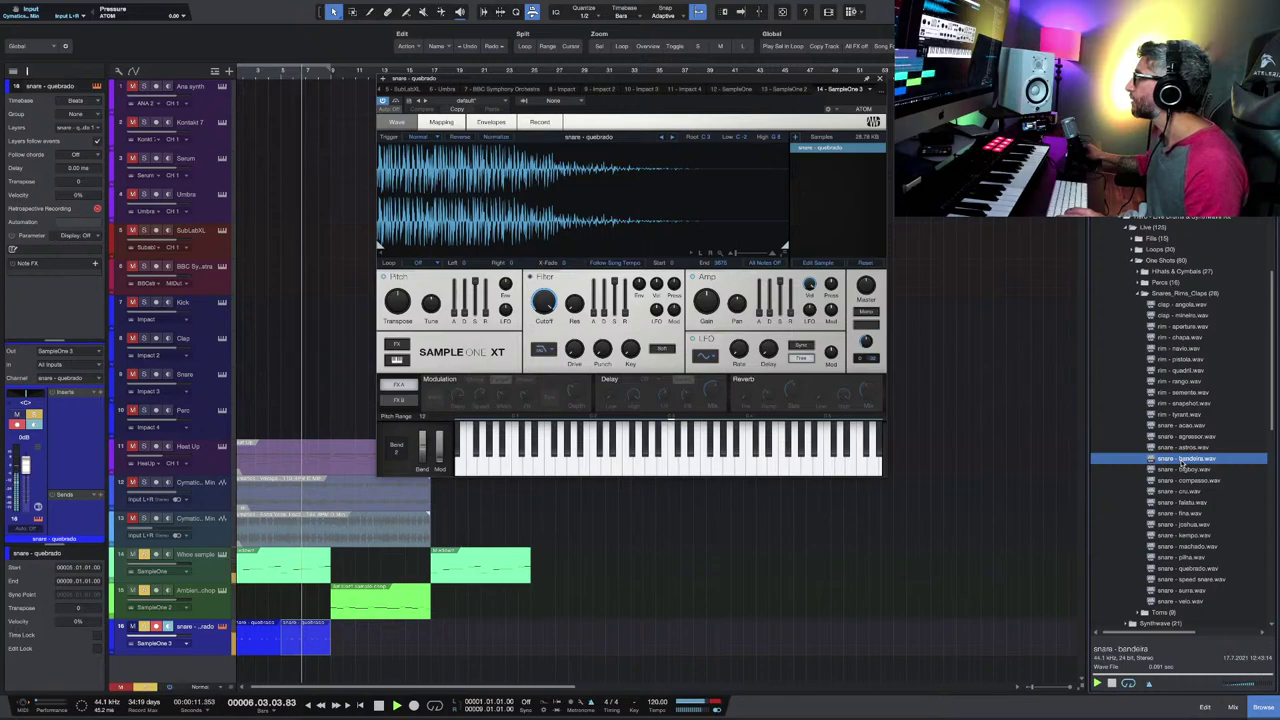
Step: Audition rim one-shots starting at rim - pistola, followed by the snares from snare - acao through snare - bigboy, against the arrangement
{"action": "left_click", "coordinate": [1184, 369]}
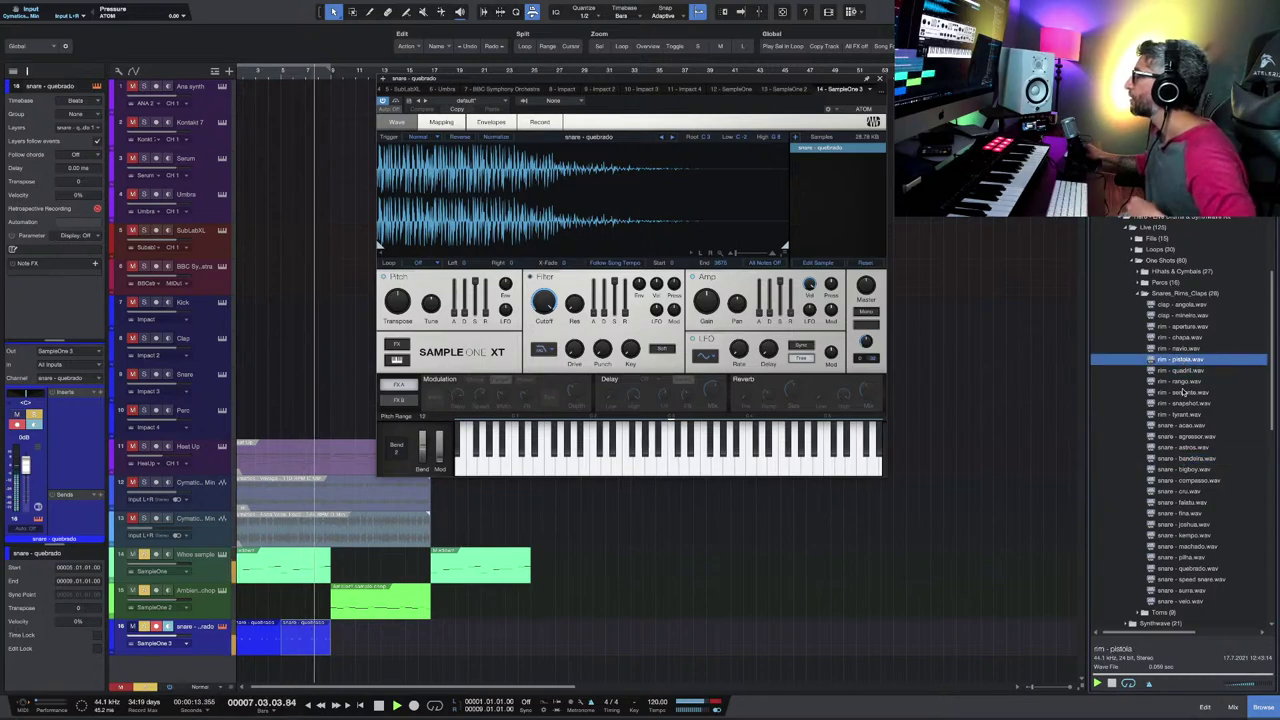
{"action": "left_click", "coordinate": [1183, 392]}
{"action": "left_click", "coordinate": [1184, 426]}
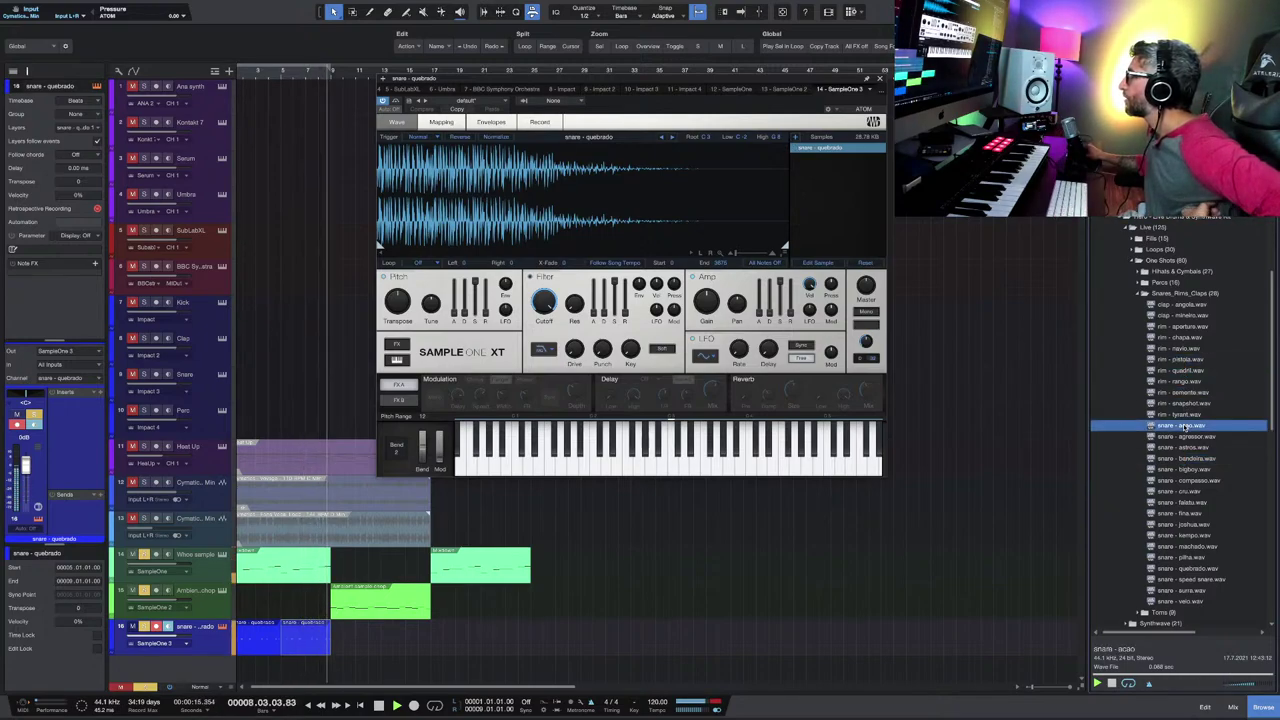
{"action": "left_click", "coordinate": [1185, 437]}
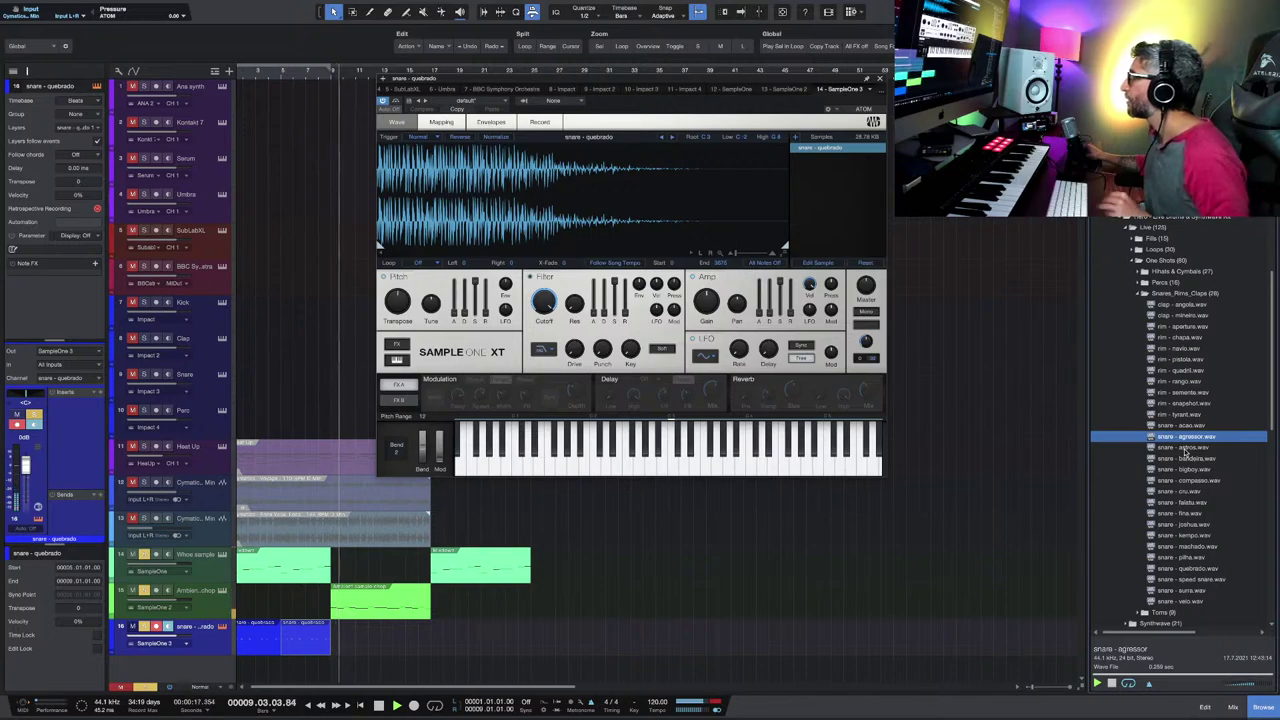
{"action": "left_click", "coordinate": [1185, 448]}
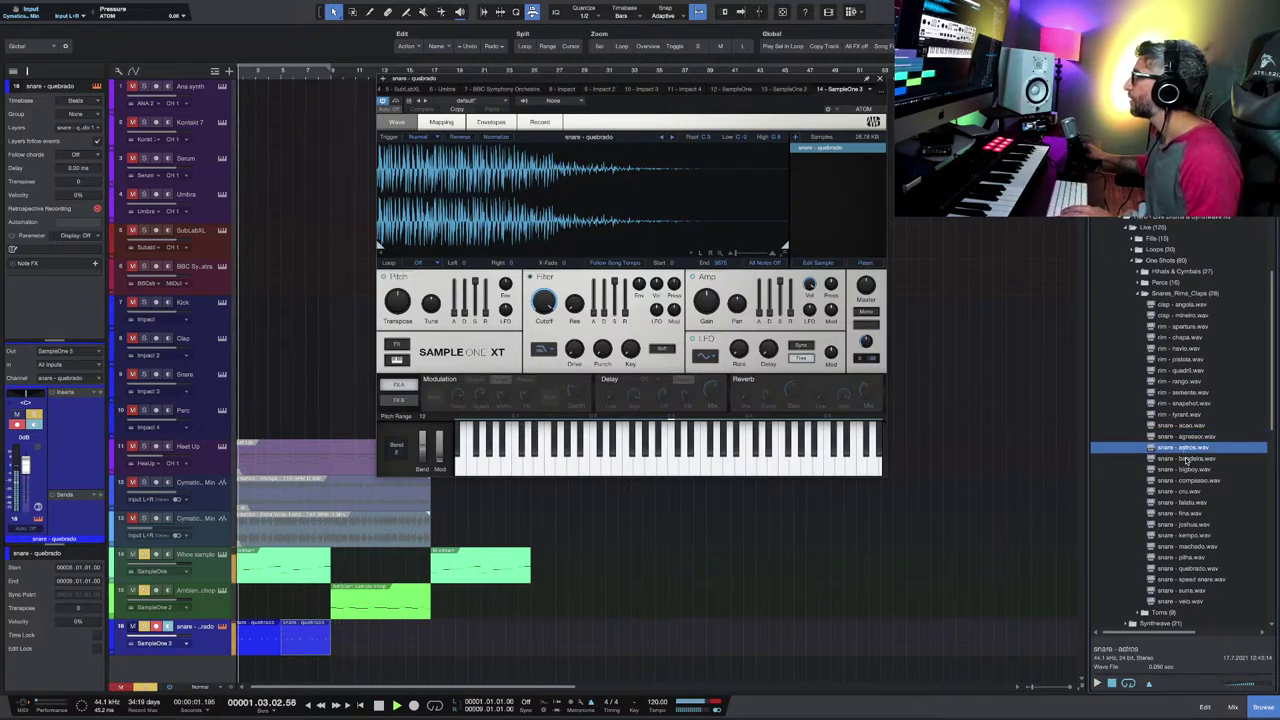
{"action": "left_click", "coordinate": [1186, 459]}
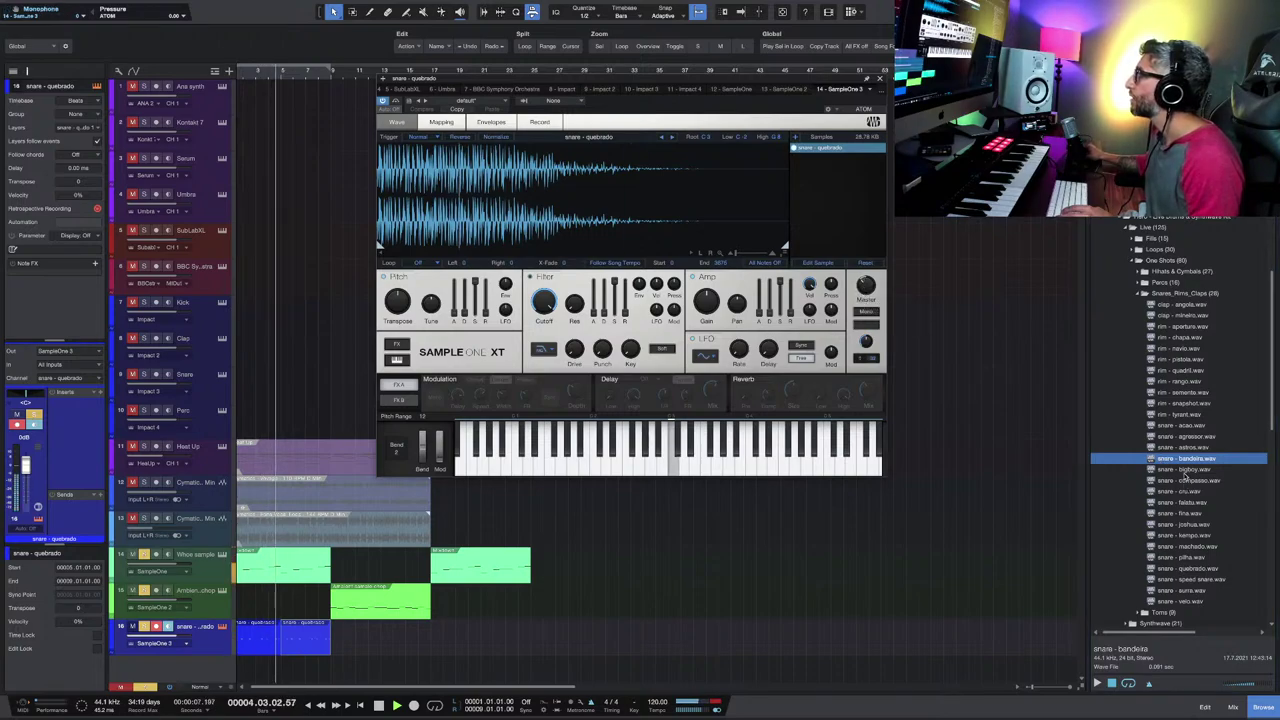
{"action": "left_click", "coordinate": [1185, 470]}
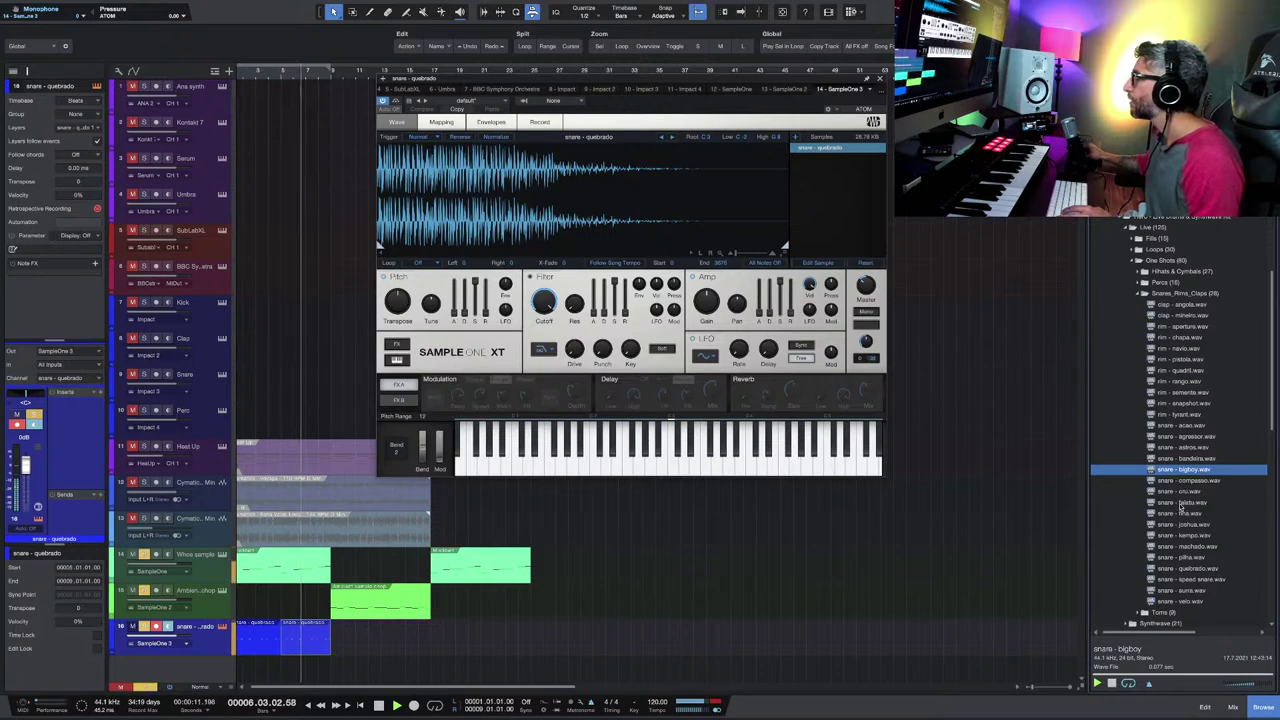
Step: Compare snare - quebrado with snare - pilha, snare - machado and snare - kempo over the beat
{"action": "scroll", "coordinate": [1180, 495], "scroll_direction": "down", "scroll_amount": 1}
{"action": "left_click", "coordinate": [1176, 568]}
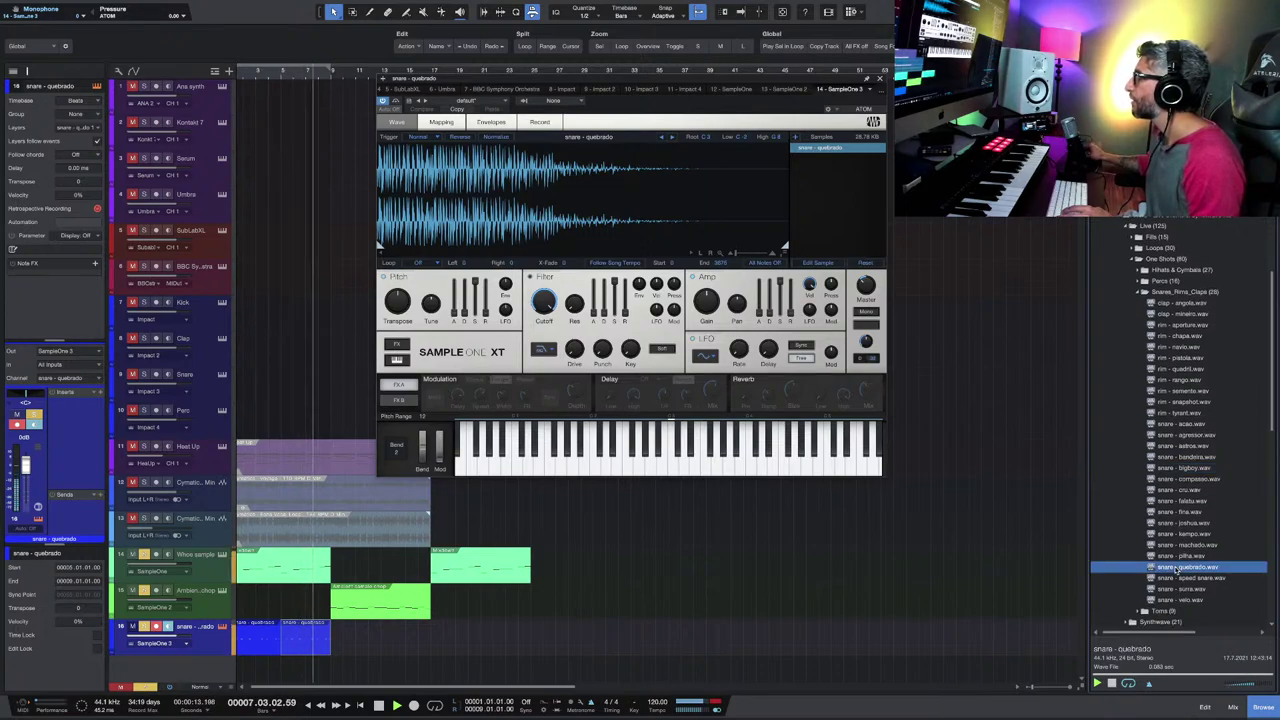
{"action": "left_click", "coordinate": [1176, 555]}
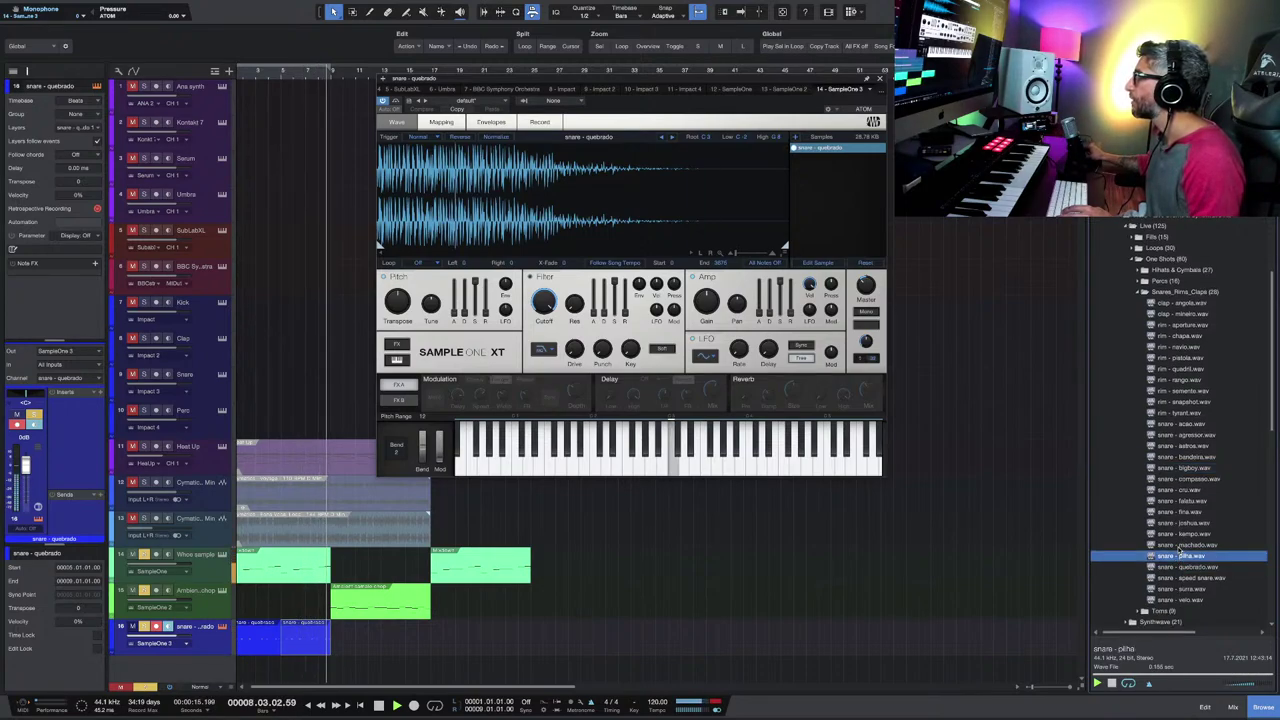
{"action": "left_click", "coordinate": [1178, 545]}
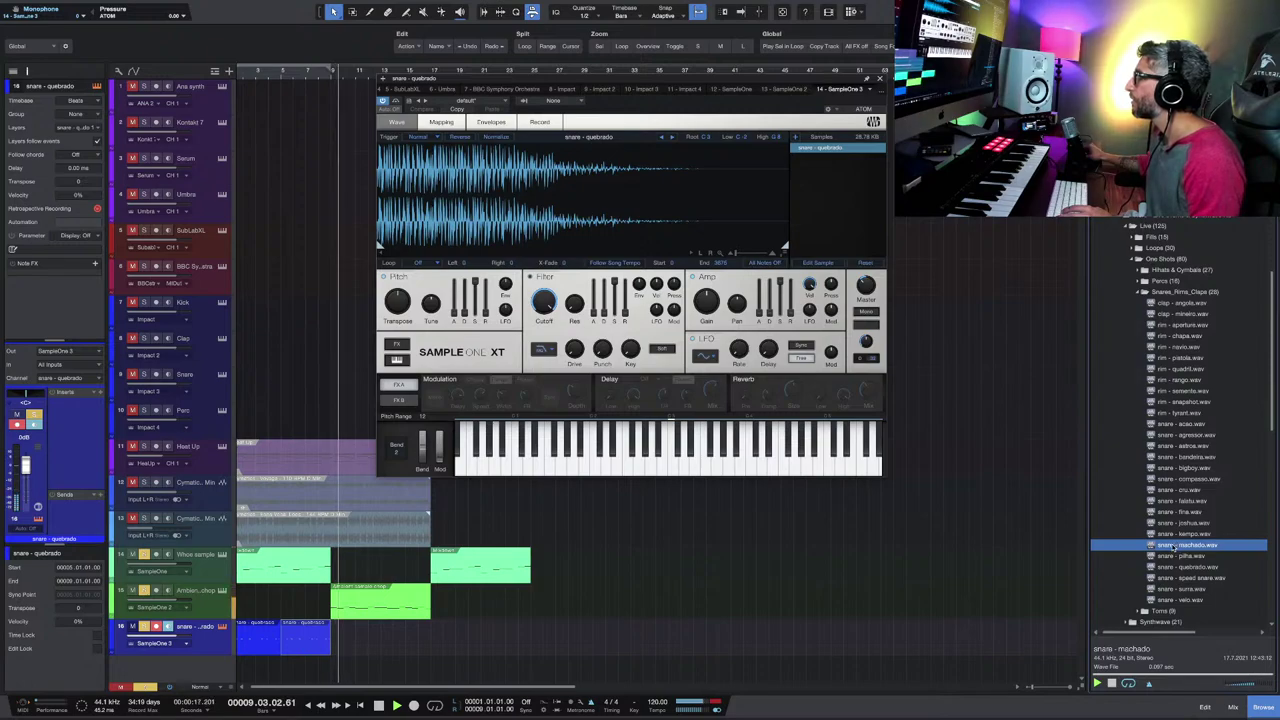
{"action": "left_click", "coordinate": [1173, 534]}
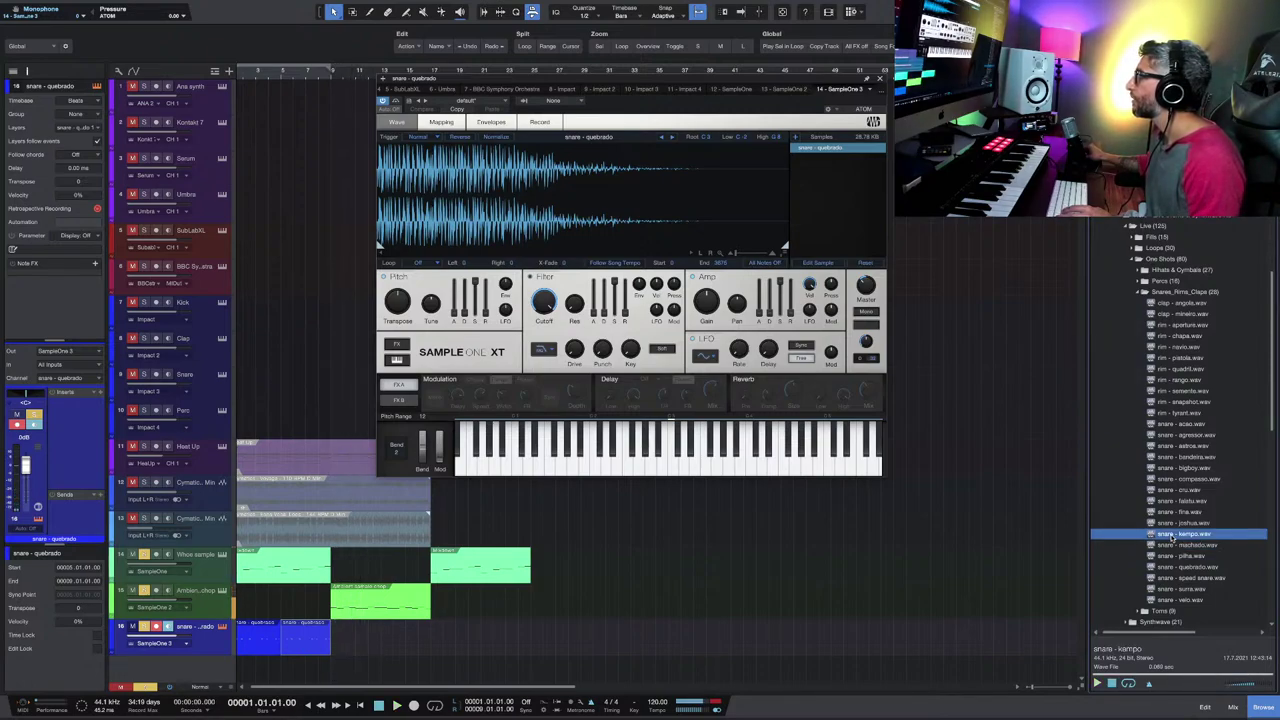
Step: Send the snare - kempo.wav one-shot to a new Sample One instrument track
{"action": "right_click", "coordinate": [1172, 537]}
{"action": "left_click", "coordinate": [1111, 356]}
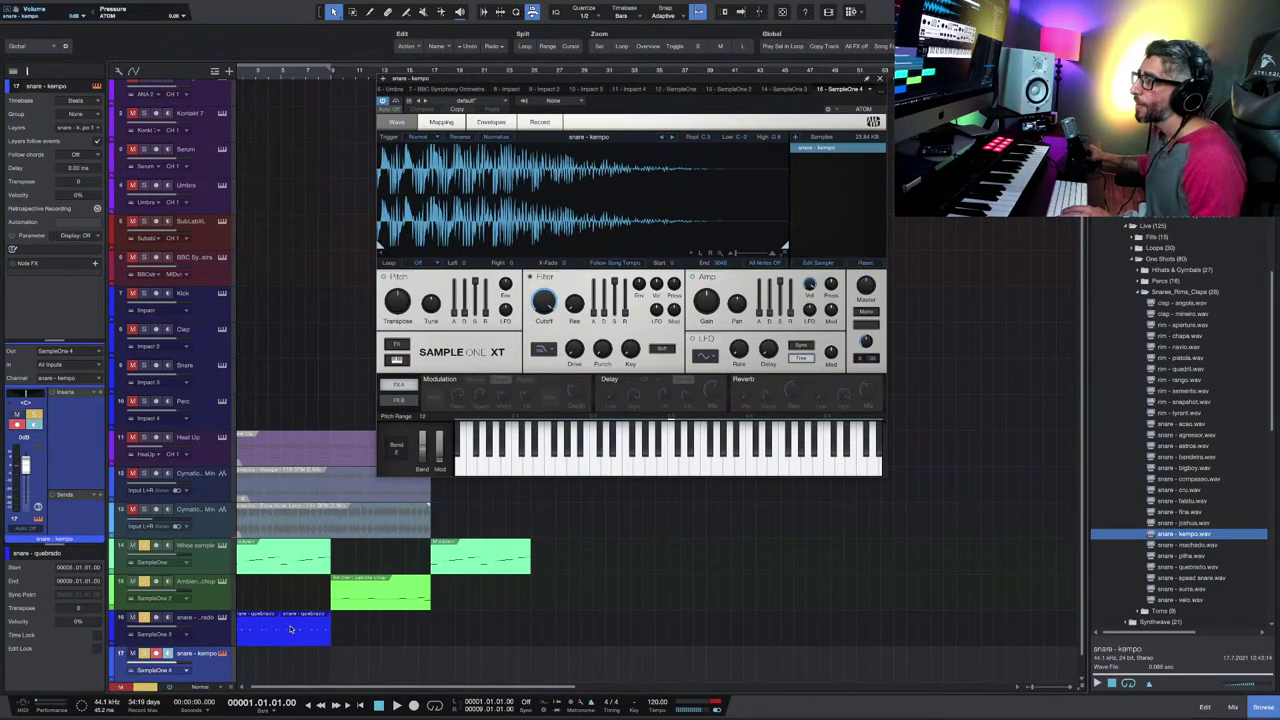
Step: Open the snare - quebrado part in the note editor, close the sampler window, and select all its notes
{"action": "left_click", "coordinate": [280, 635]}
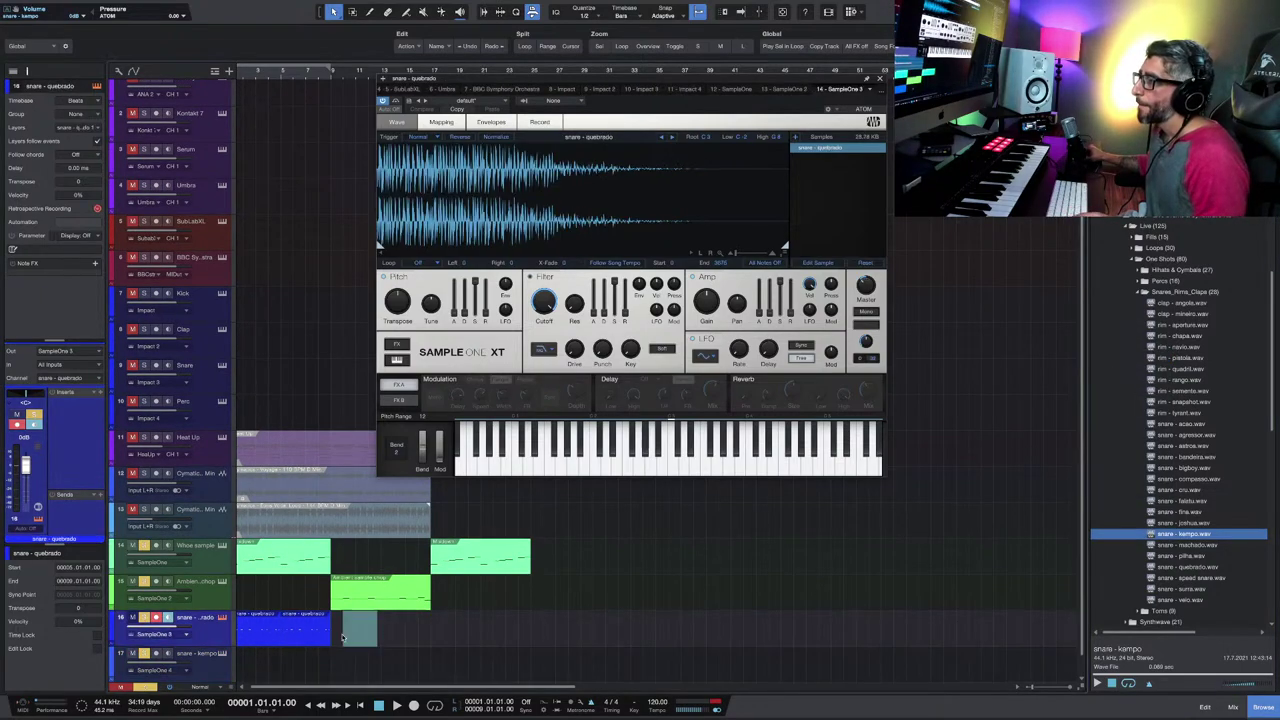
{"action": "double_click", "coordinate": [271, 634]}
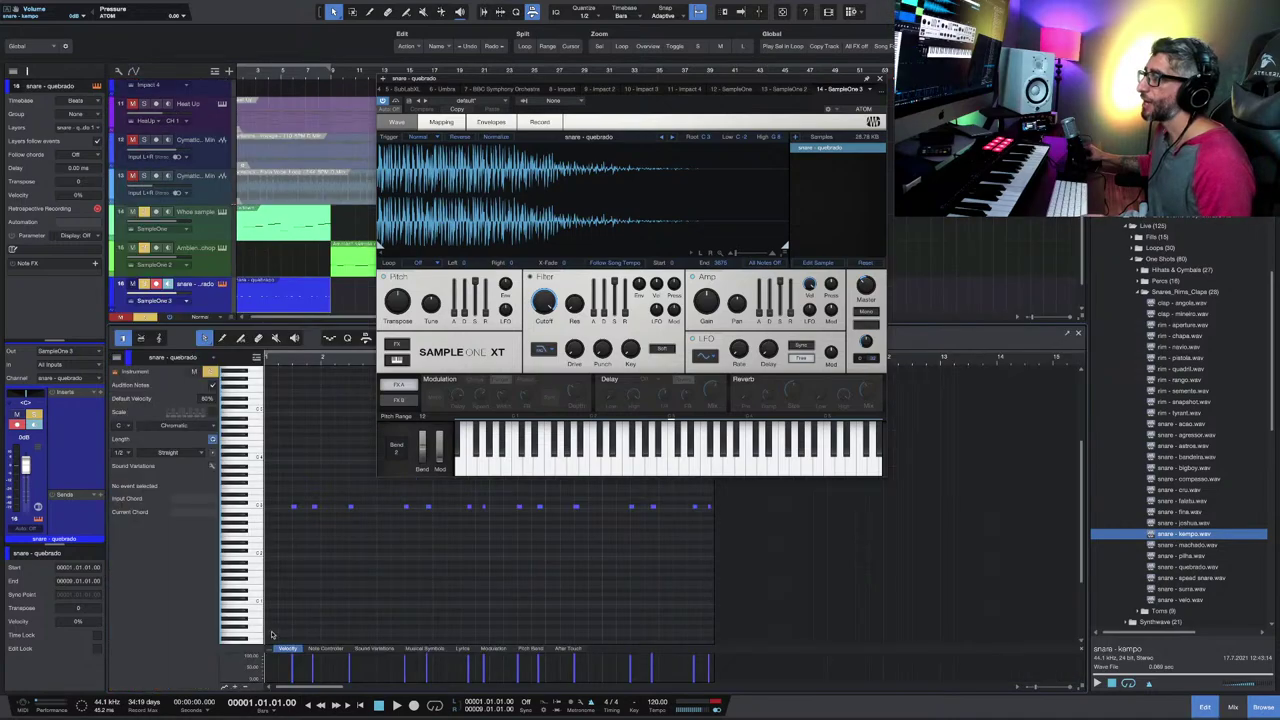
{"action": "left_click", "coordinate": [879, 80]}
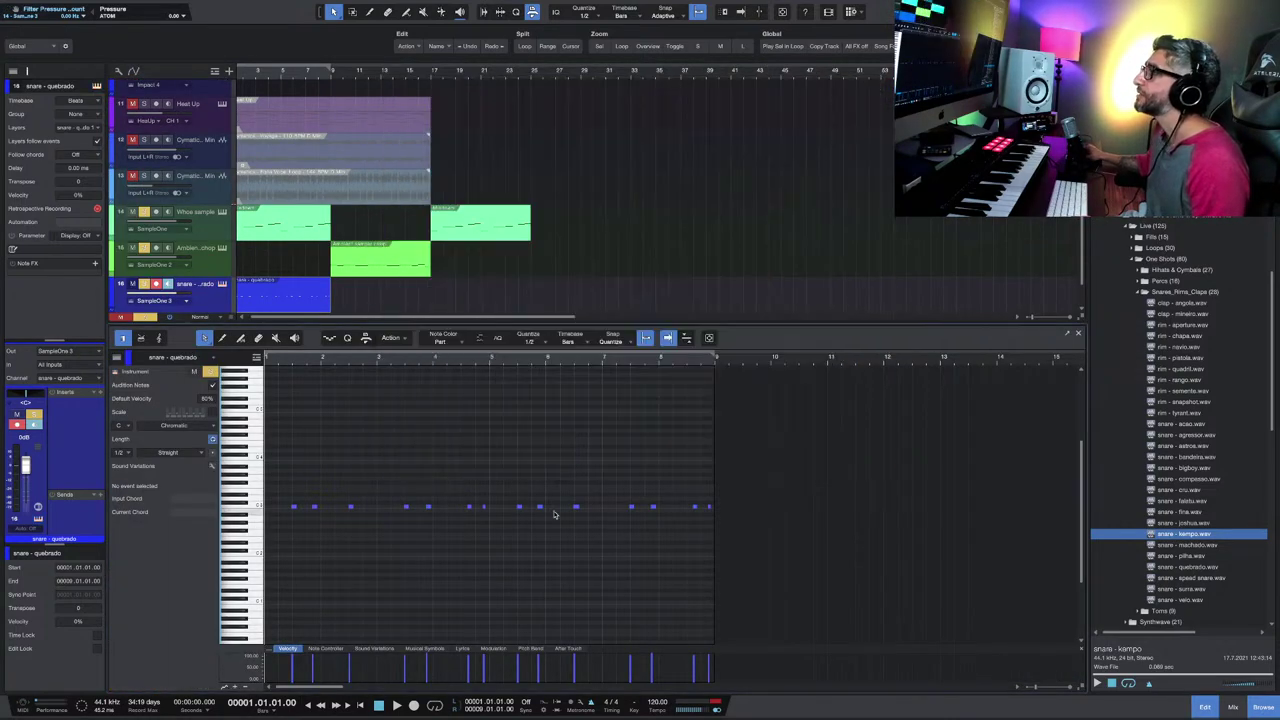
{"action": "key", "text": "w"}
{"action": "left_click_drag", "start_coordinate": [281, 488], "coordinate": [633, 552]}
Step: Try quantizing the selected snare notes to the 1/2 grid, play them back, and undo the quantization
{"action": "key", "text": "q"}
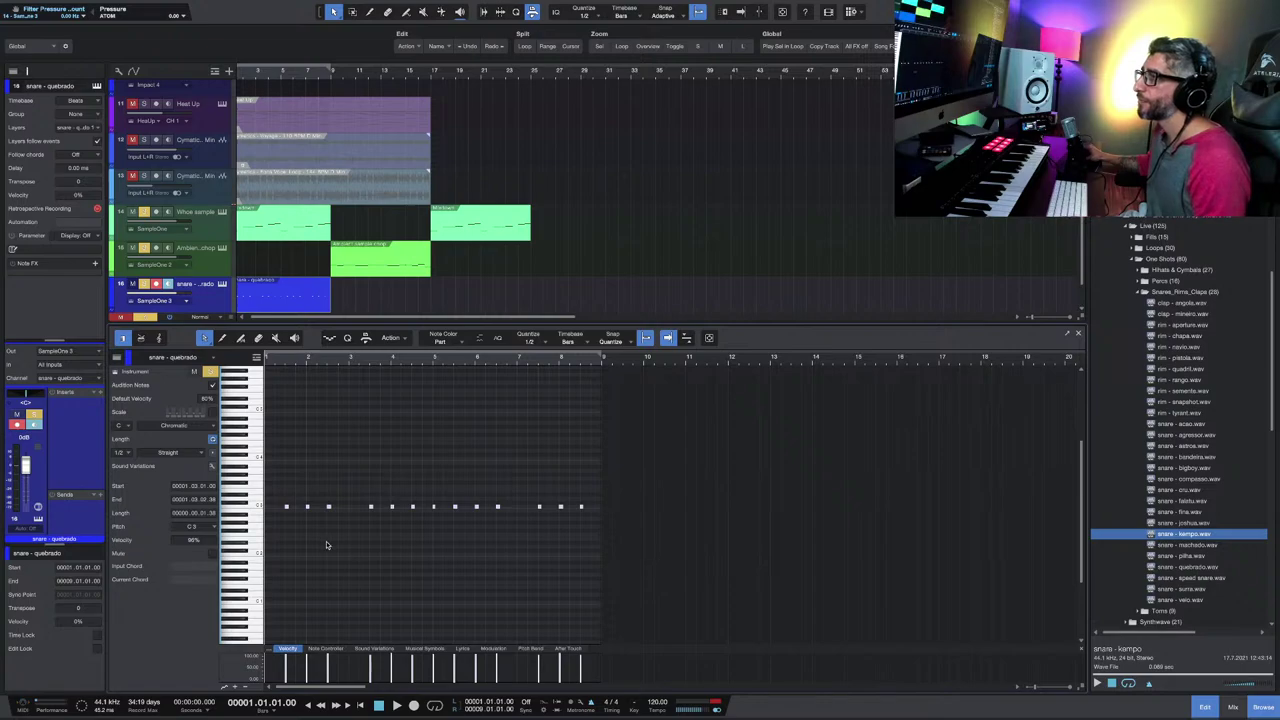
{"action": "key", "text": "space"}
{"action": "key", "text": "e"}
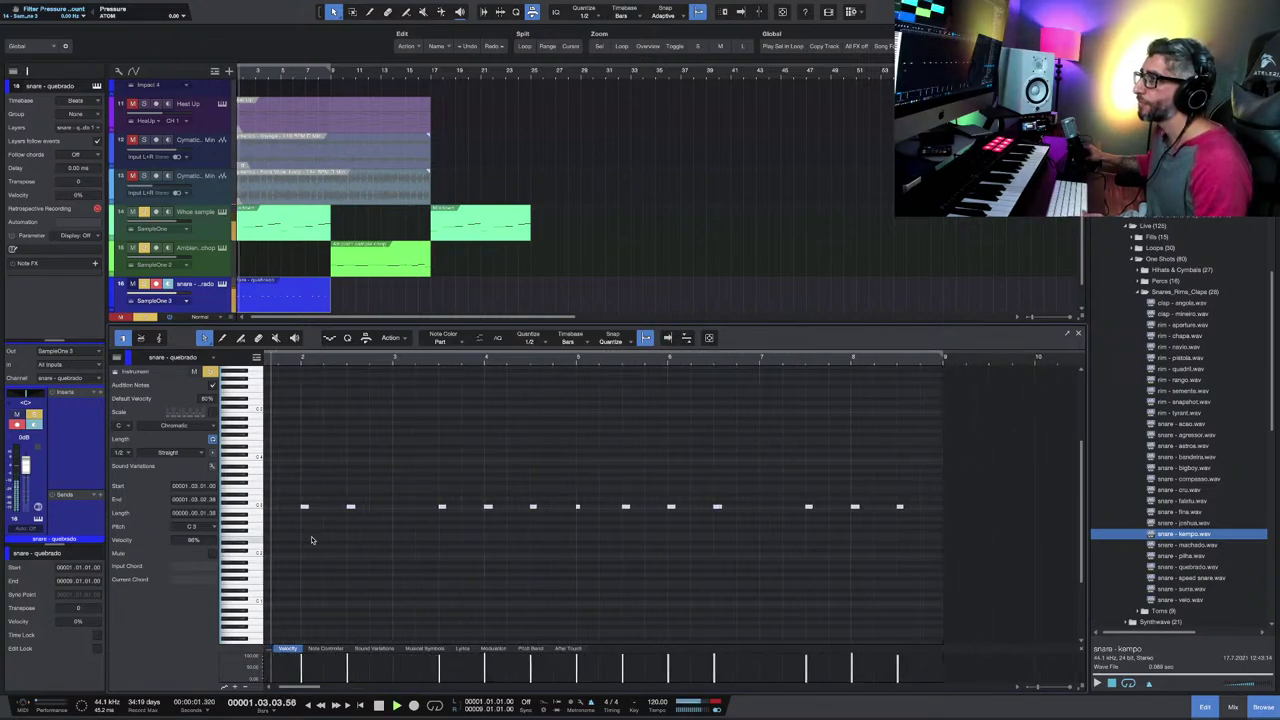
{"action": "key", "text": "space"}
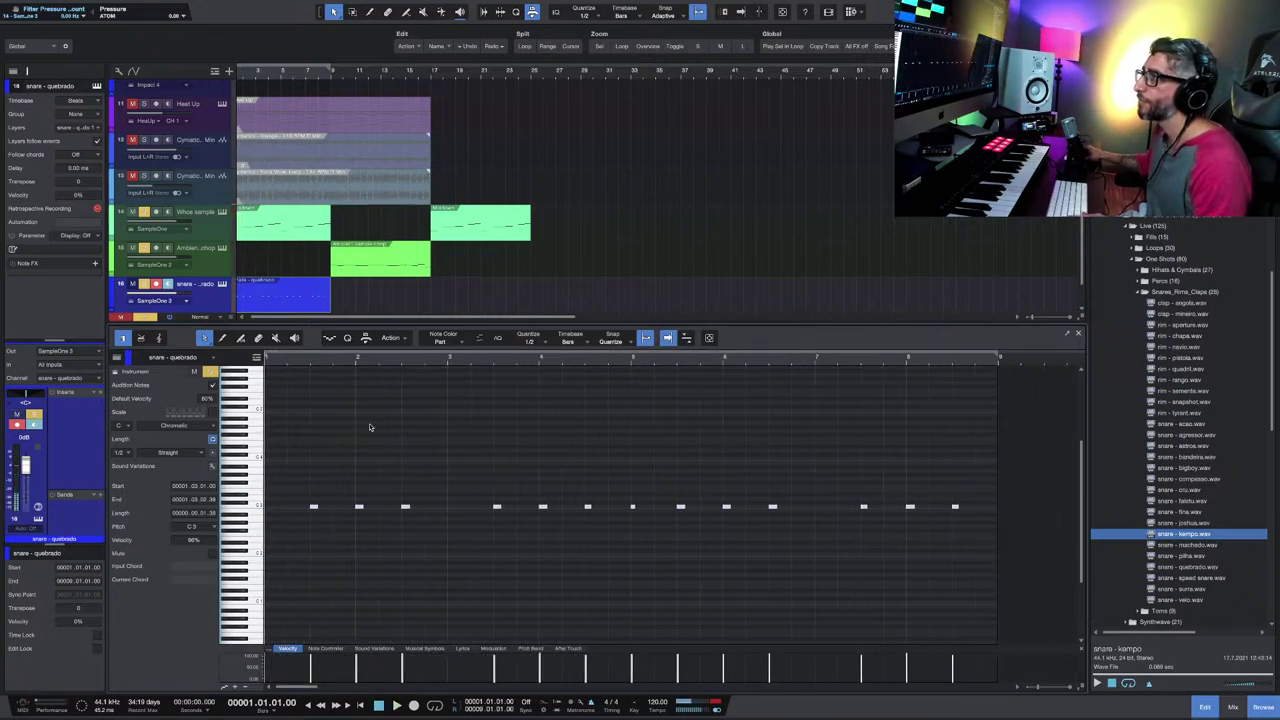
{"action": "key", "text": "ctrl+z"}
Step: Try quantizing the selected snare notes to a 1/4 grid and play the result
{"action": "left_click", "coordinate": [535, 343]}
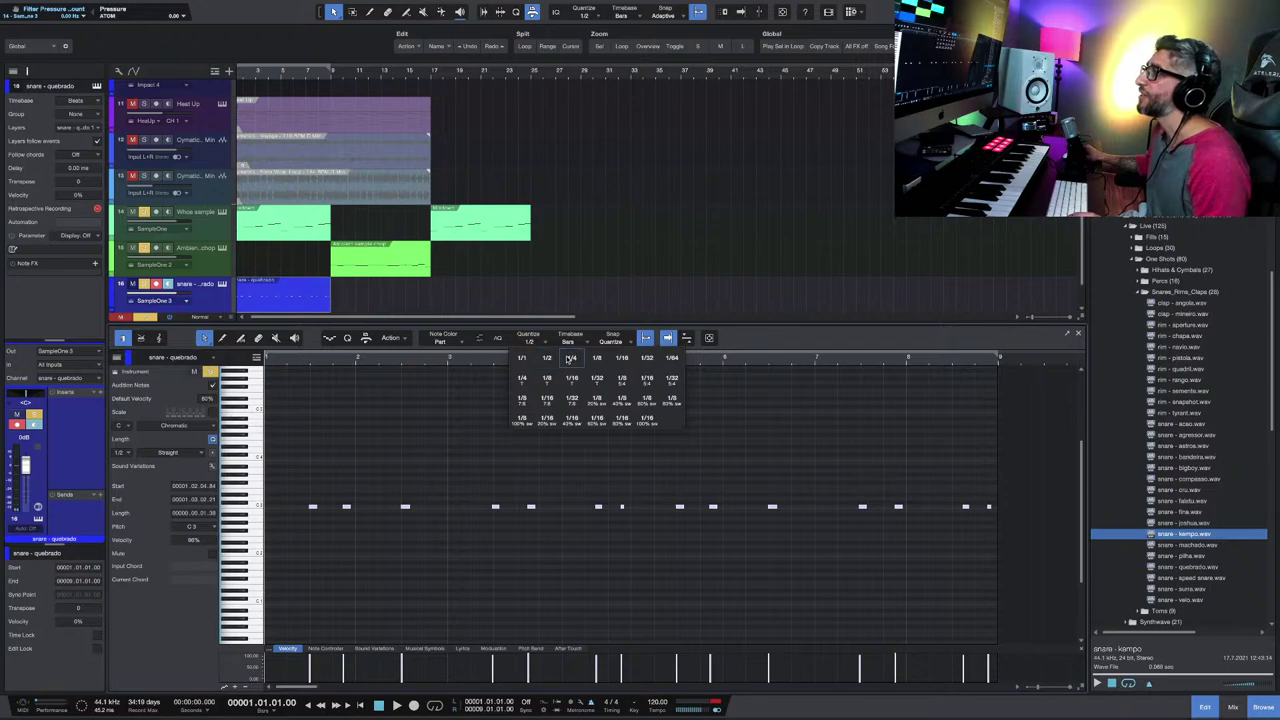
{"action": "left_click", "coordinate": [571, 358]}
{"action": "key", "text": "q"}
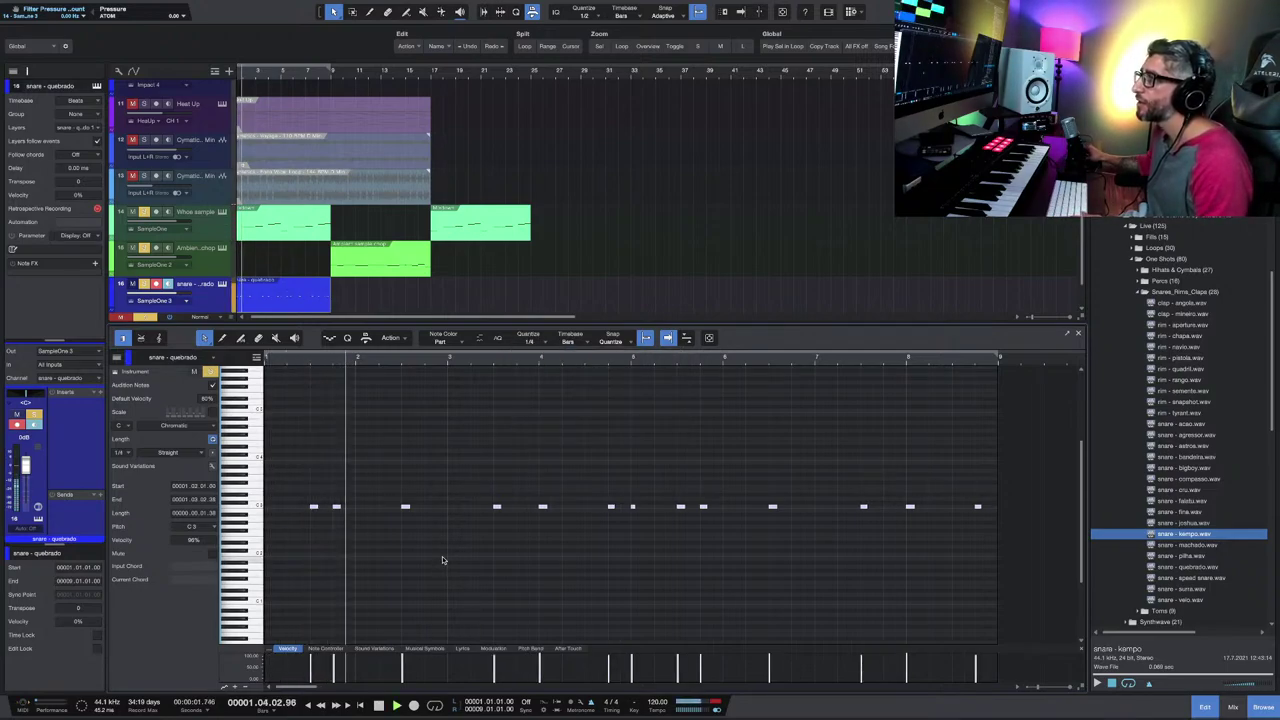
{"action": "key", "text": "space"}
Step: Change the quantize value to 1/8, quantize the selected snare notes, and play the part back
{"action": "left_click", "coordinate": [540, 344]}
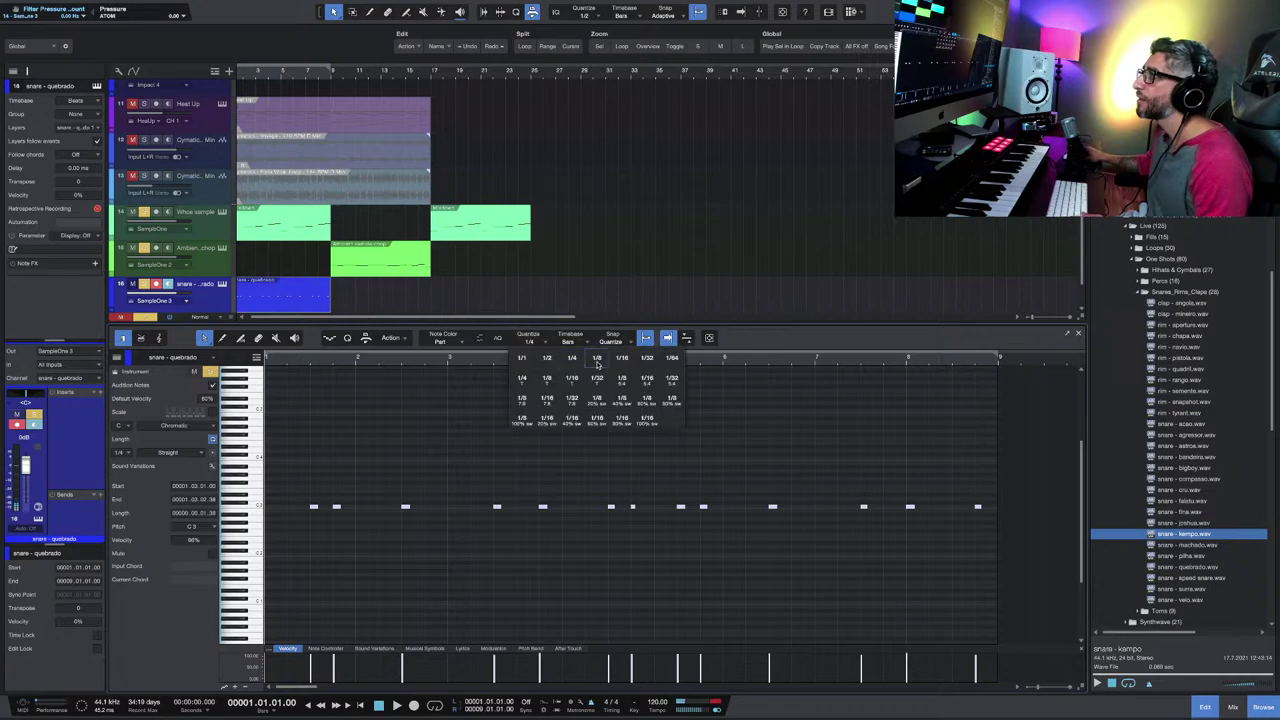
{"action": "left_click", "coordinate": [572, 418]}
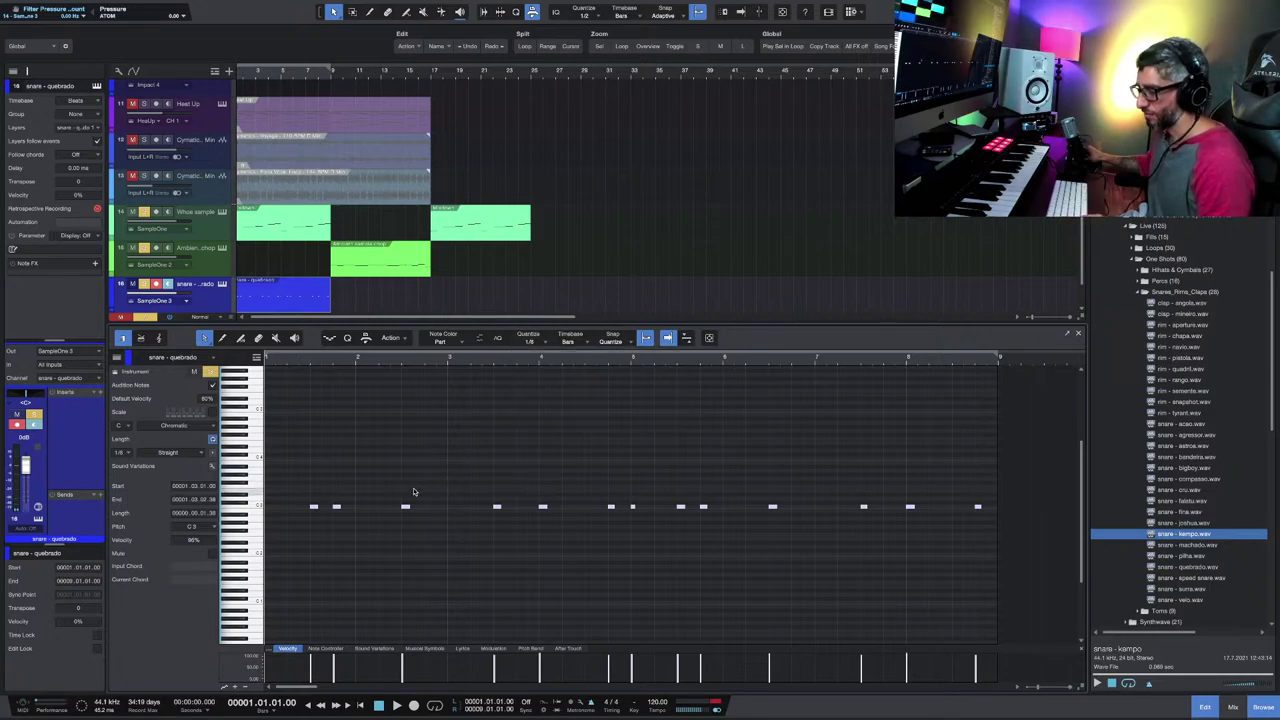
{"action": "key", "text": "q"}
{"action": "key", "text": "space"}
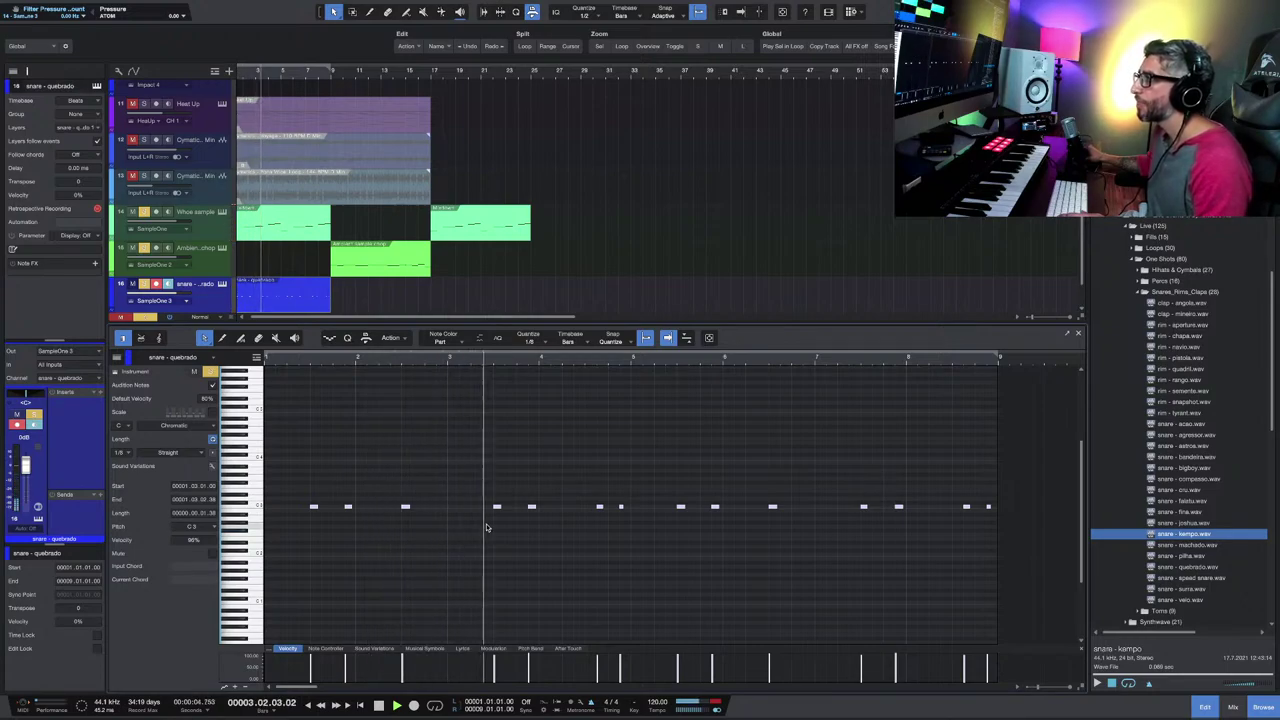
Step: Close the note editor and copy the quantized snare - quebrado part onto the snare - kempo track
{"action": "left_click", "coordinate": [1076, 335]}
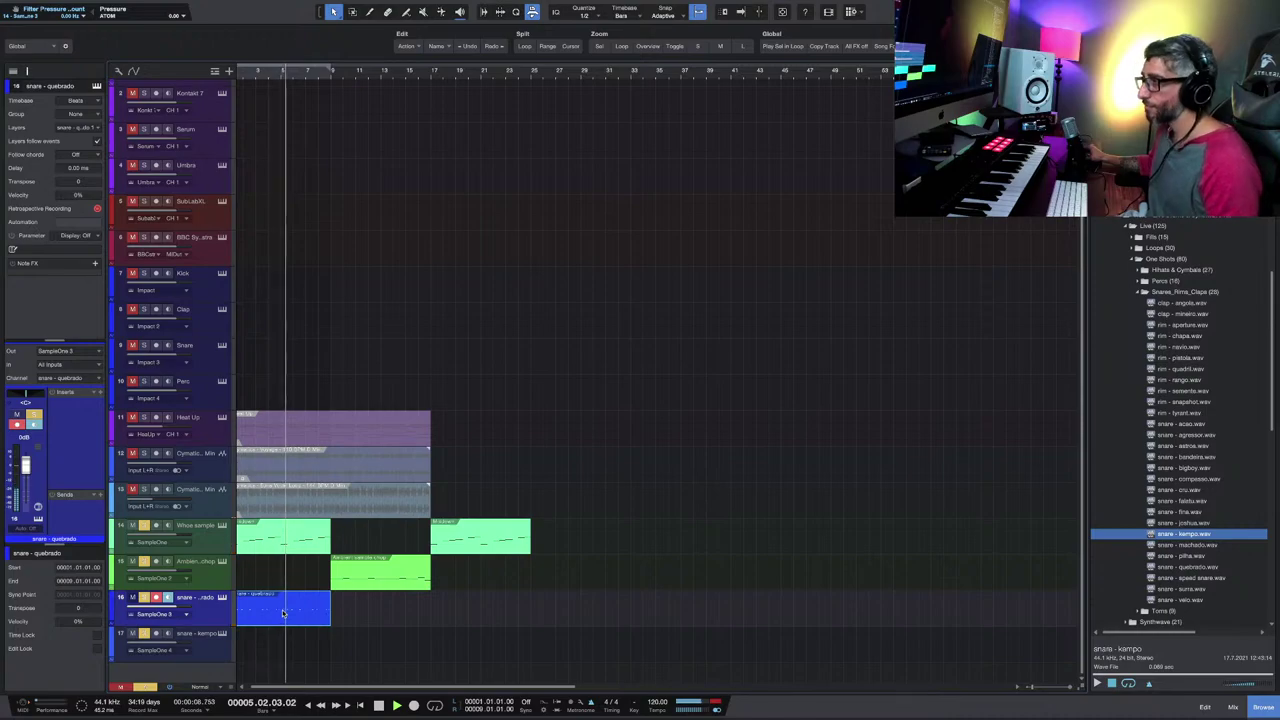
{"action": "left_click_drag", "start_coordinate": [283, 613], "coordinate": [283, 645]}
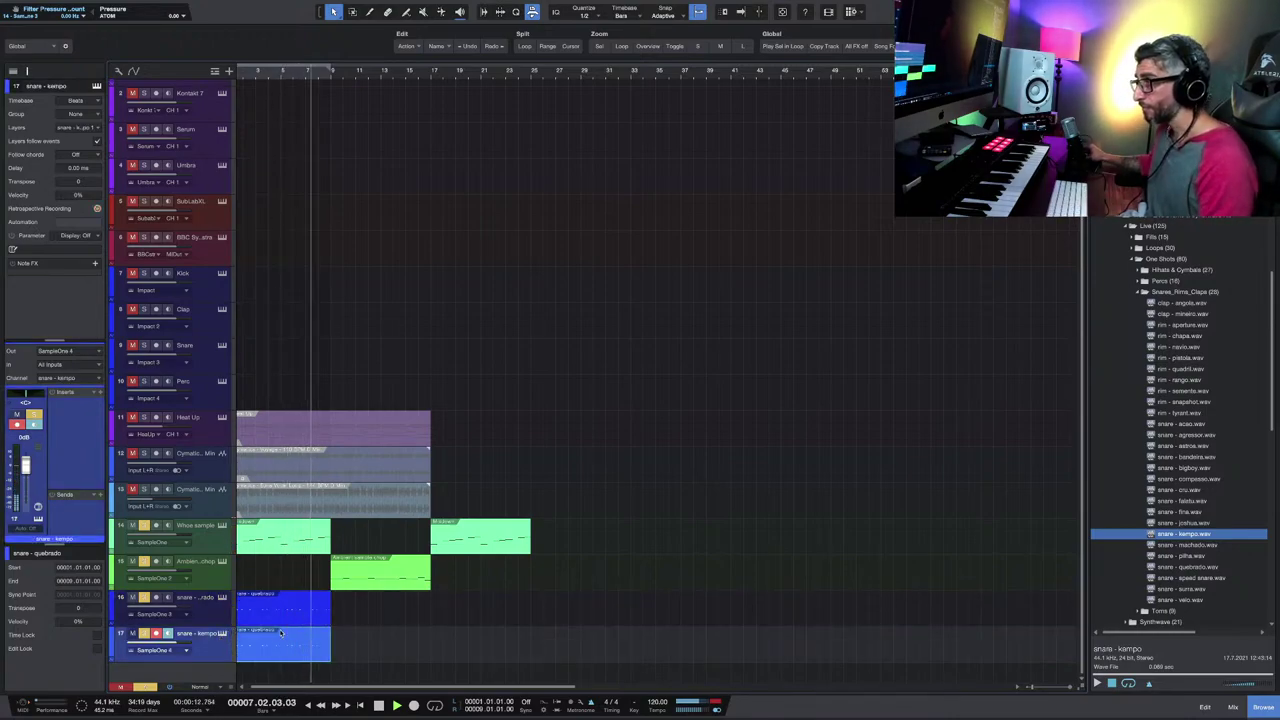
Step: Lower the master gain of the snare - kempo sampler during playback and close its window
{"action": "left_click", "coordinate": [222, 633]}
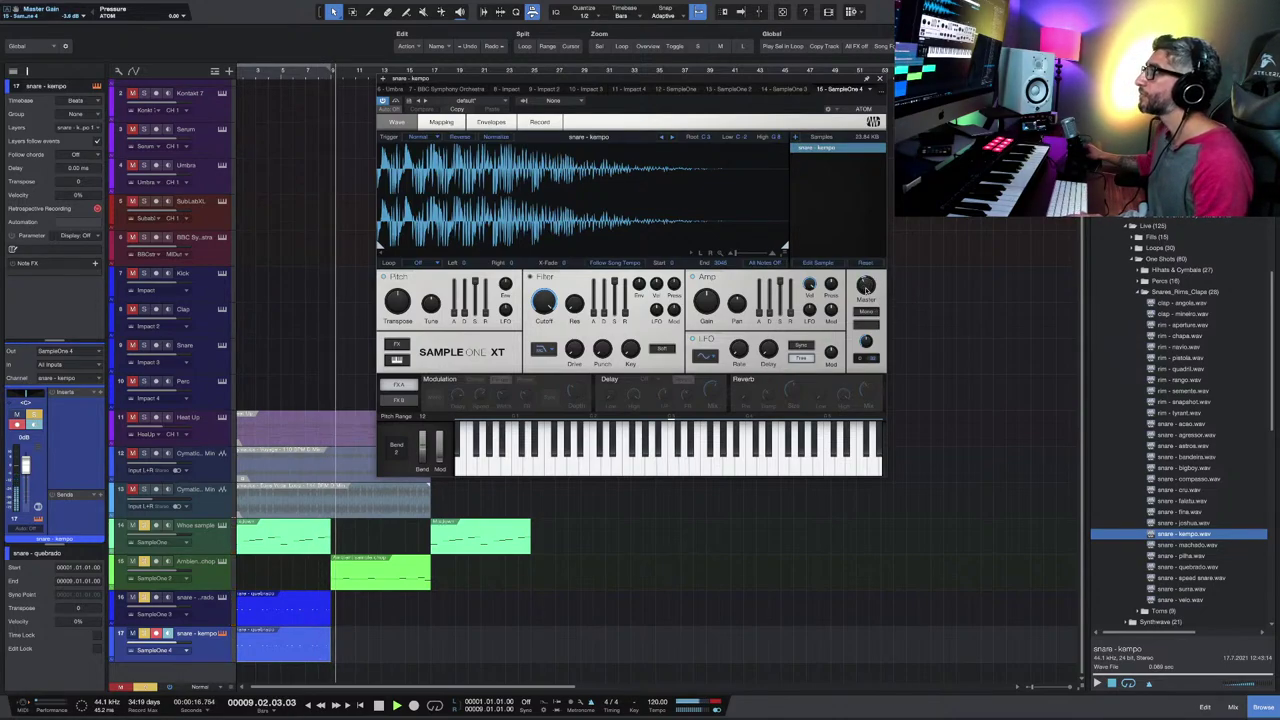
{"action": "key", "text": "space"}
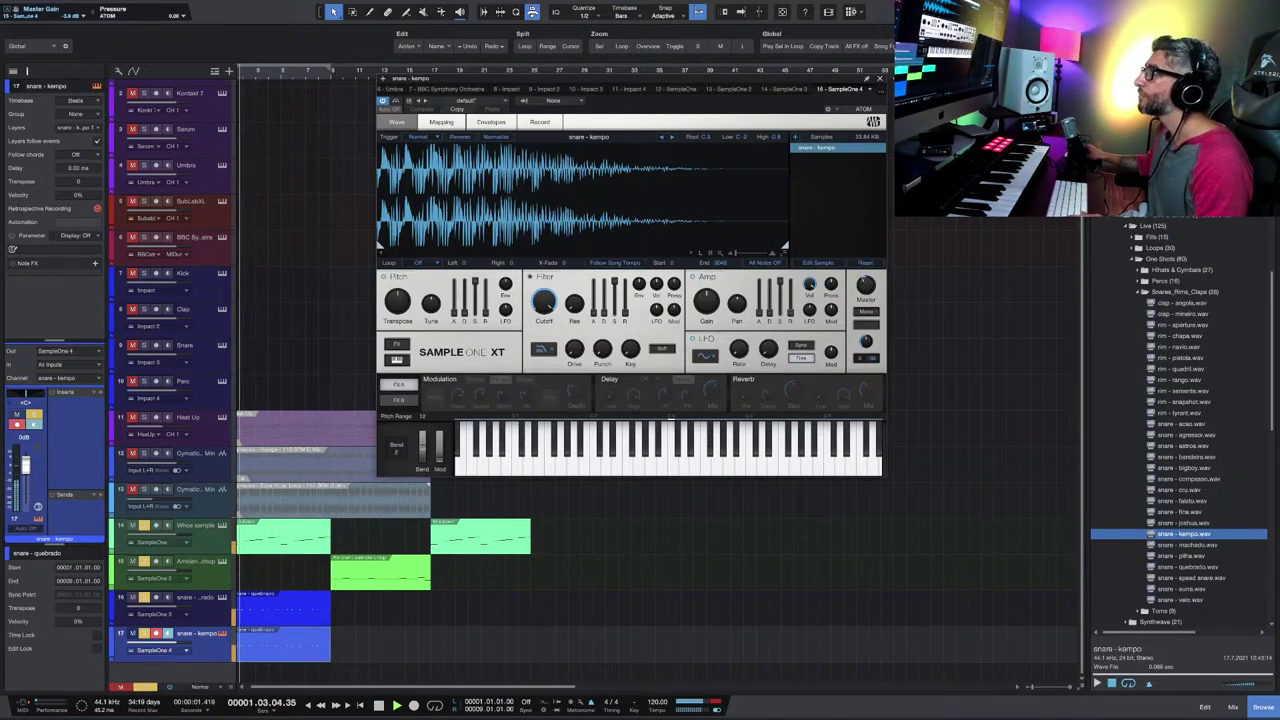
{"action": "key", "text": "ctrl+w"}
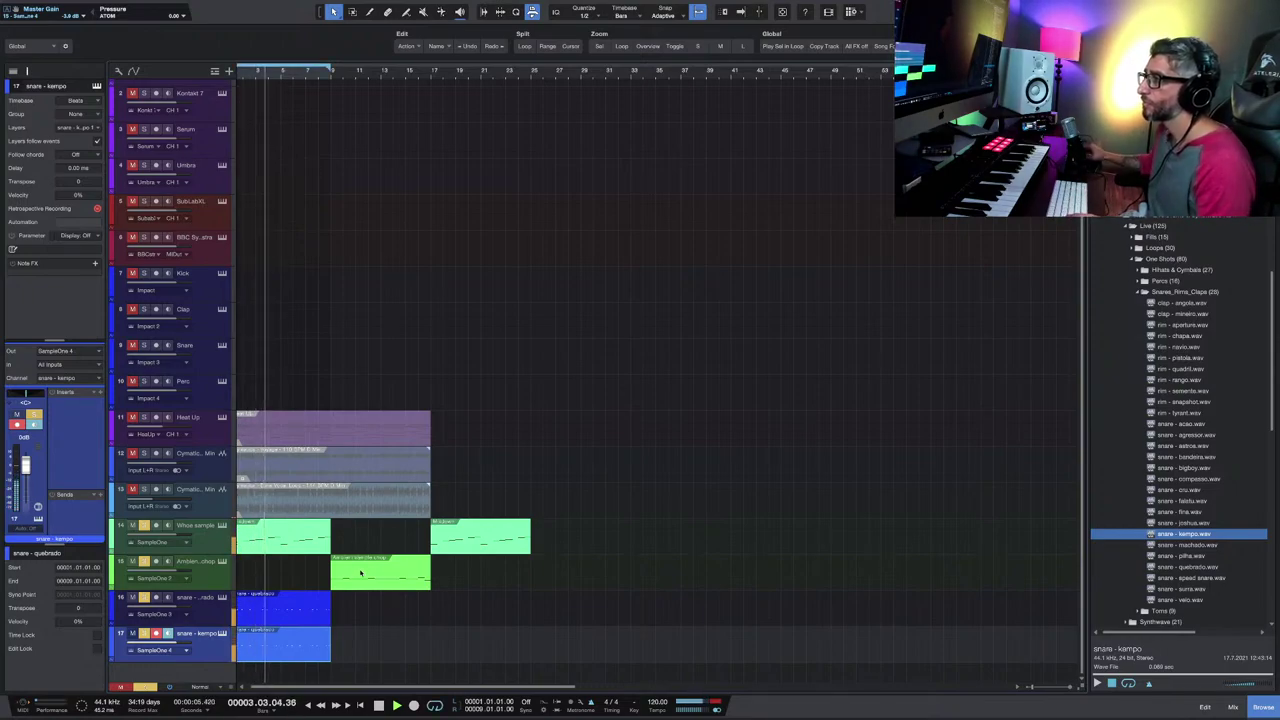
Step: Open the snare - quebrado part, shift the late bar 4 snare hit earlier to beat 3, and audition the loop
{"action": "scroll", "coordinate": [358, 573], "scroll_direction": "up", "scroll_amount": 1}
{"action": "scroll", "coordinate": [327, 586], "scroll_direction": "up", "scroll_amount": 1}
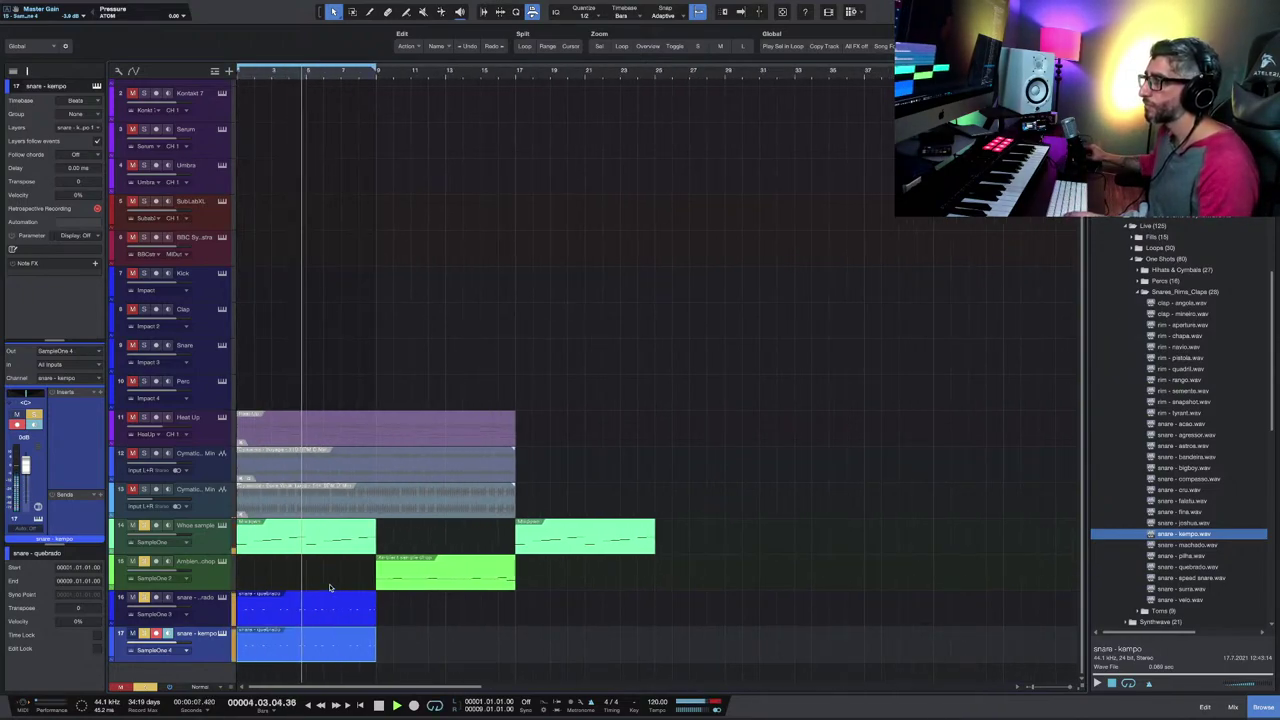
{"action": "double_click", "coordinate": [302, 612]}
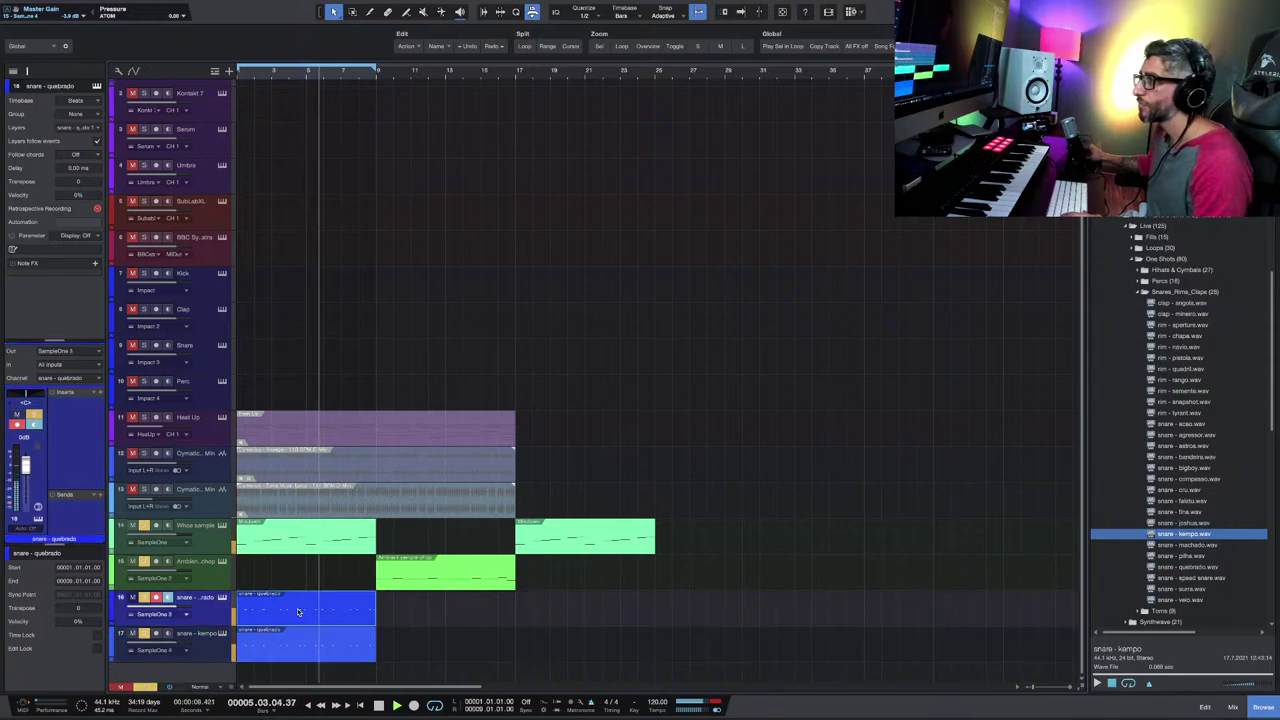
{"action": "left_click_drag", "start_coordinate": [599, 508], "coordinate": [588, 510]}
{"action": "key", "text": "space"}
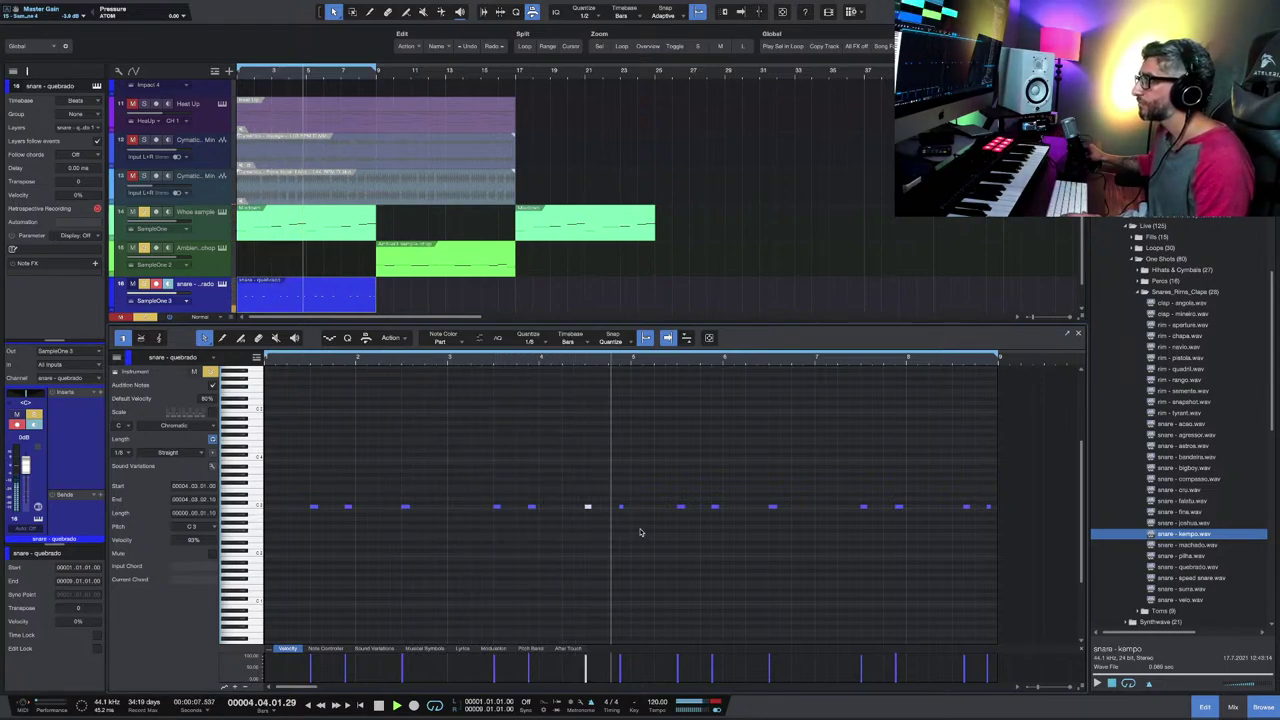
{"action": "key", "text": "space"}
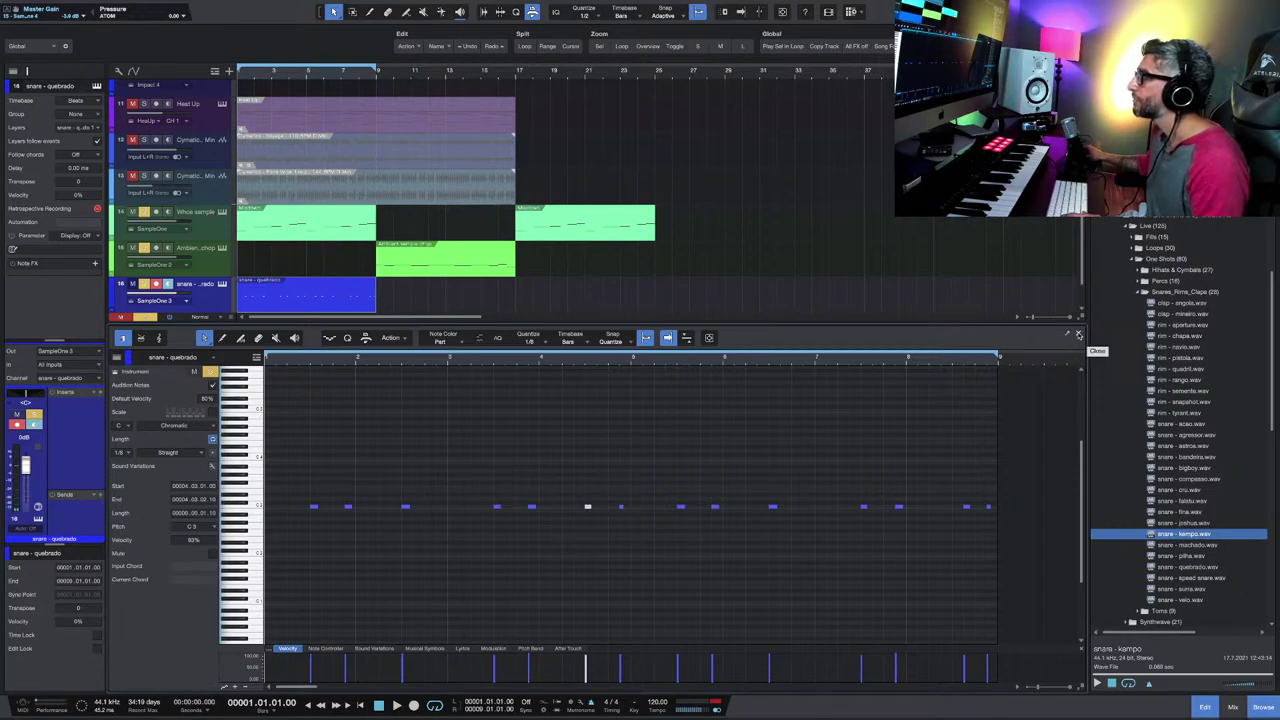
Step: Replace the part on the snare - kempo track with a copy of the edited snare - quebrado part
{"action": "left_click", "coordinate": [1078, 335]}
{"action": "left_click", "coordinate": [343, 648]}
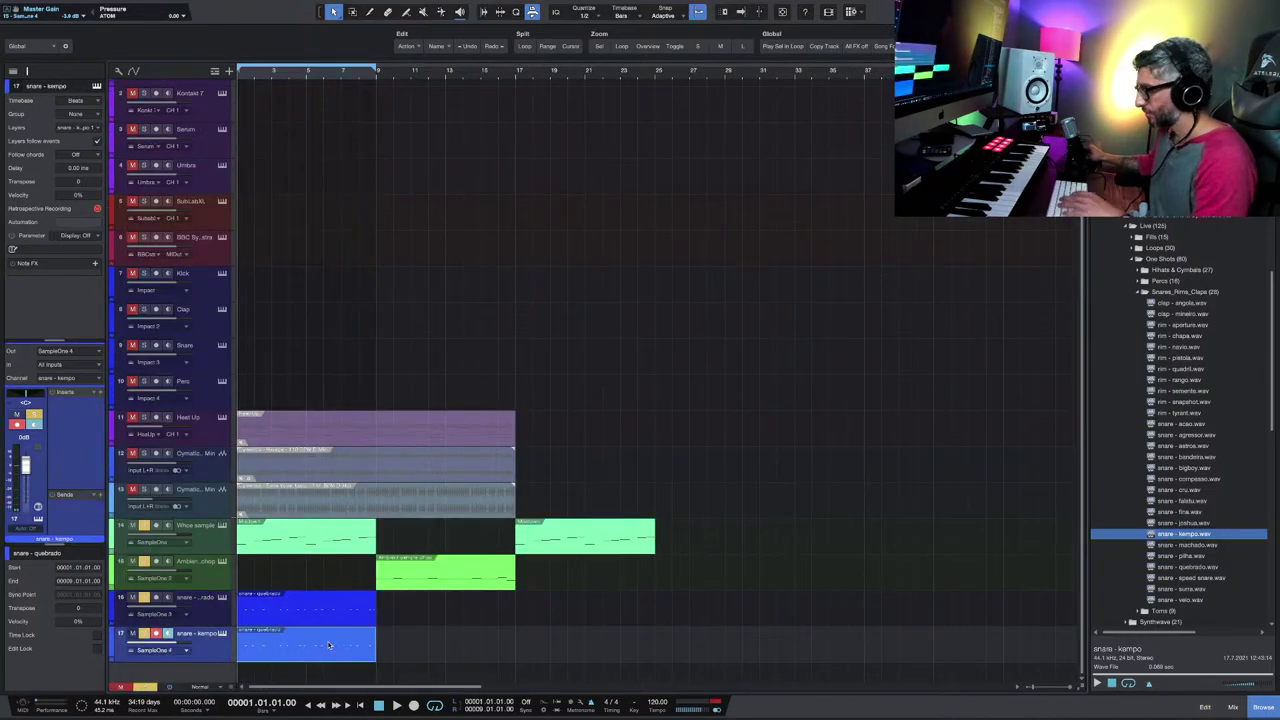
{"action": "key", "text": "Delete"}
{"action": "left_click_drag", "start_coordinate": [316, 621], "coordinate": [316, 648]}
Step: In the snare - kempo part, set quantize to 1/16, add three consecutive C3 notes from bar 4 beat 2 with reduced velocities, and audition them
{"action": "double_click", "coordinate": [316, 648]}
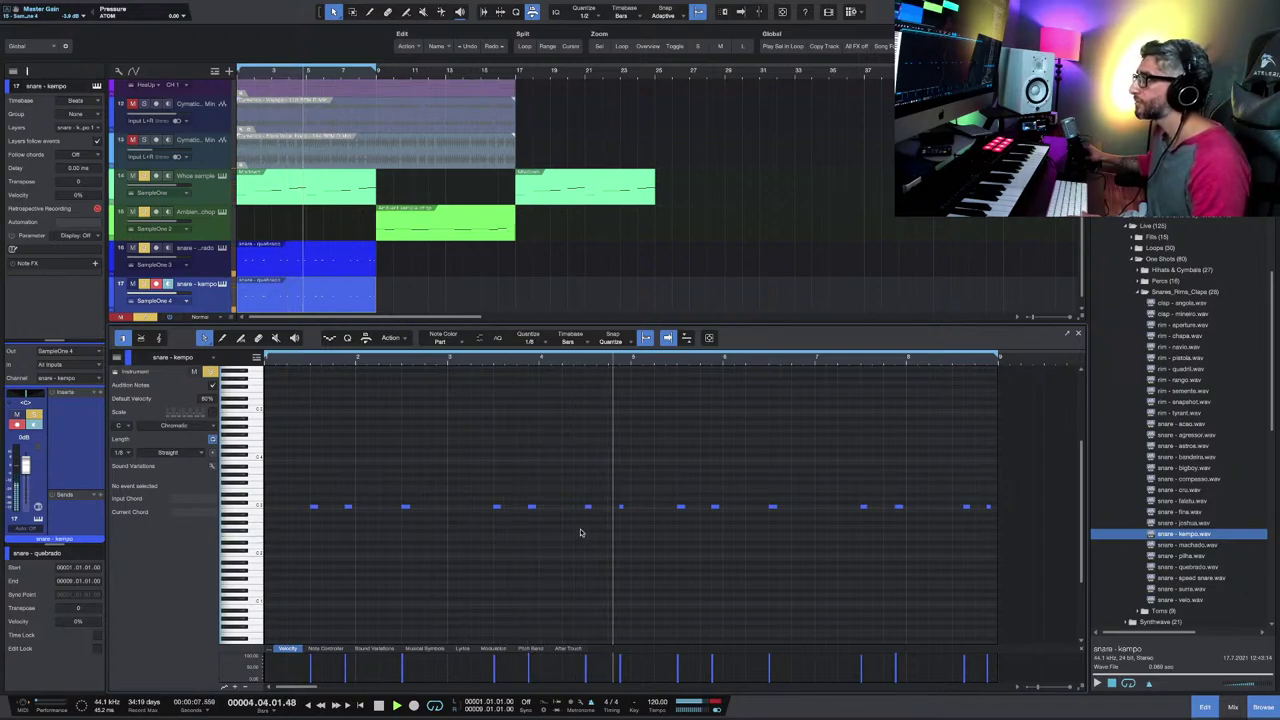
{"action": "key", "text": "space"}
{"action": "scroll", "coordinate": [571, 513], "scroll_direction": "up", "scroll_amount": 3}
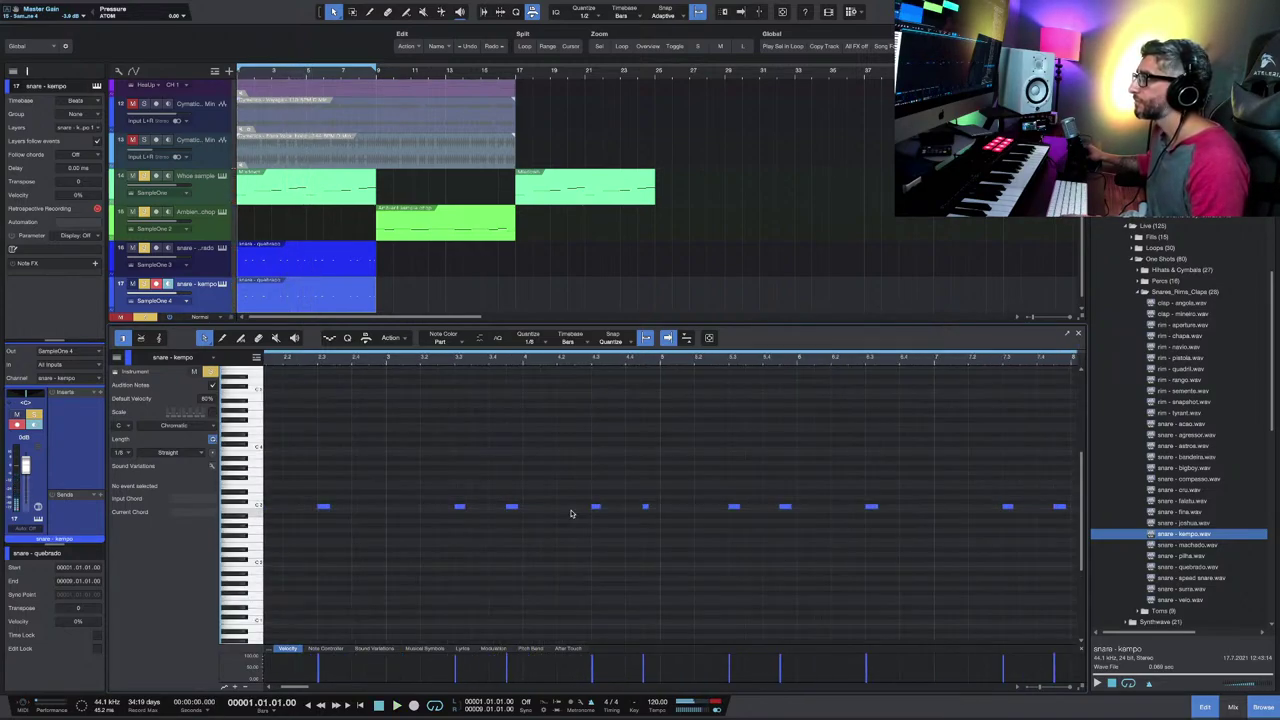
{"action": "scroll", "coordinate": [571, 513], "scroll_direction": "up", "scroll_amount": 2}
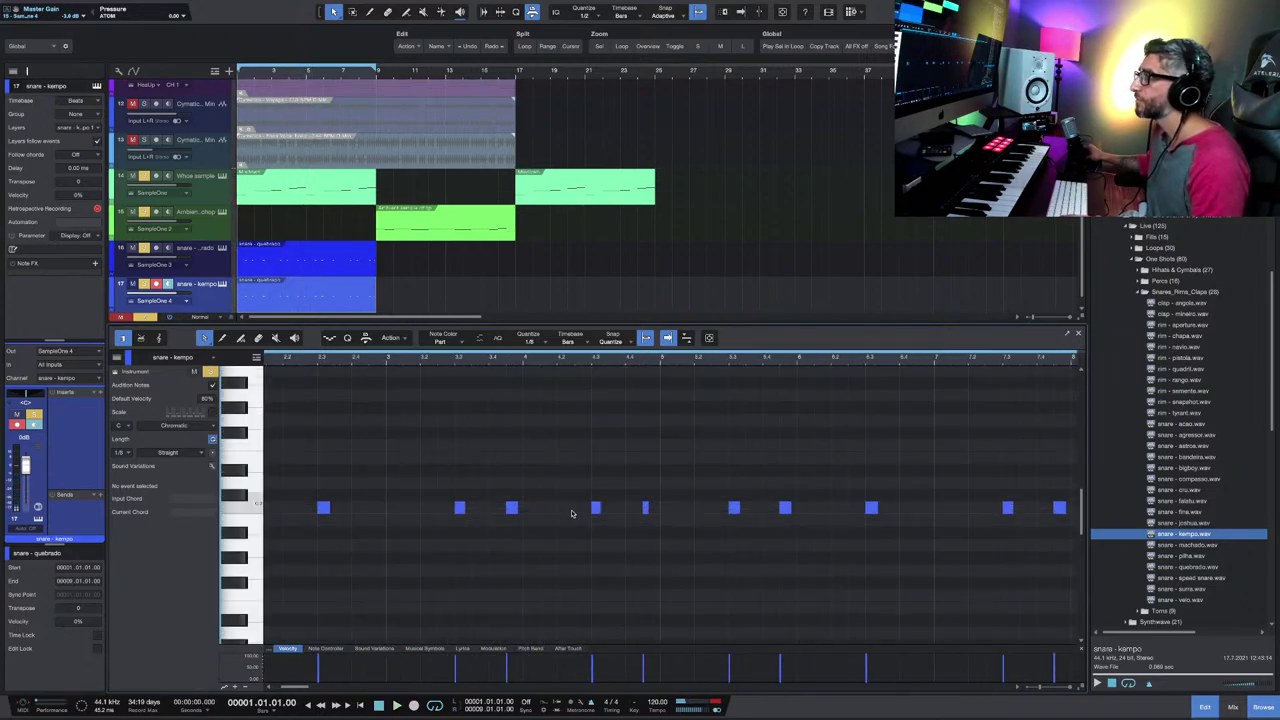
{"action": "left_click", "coordinate": [546, 345]}
{"action": "left_click", "coordinate": [615, 370]}
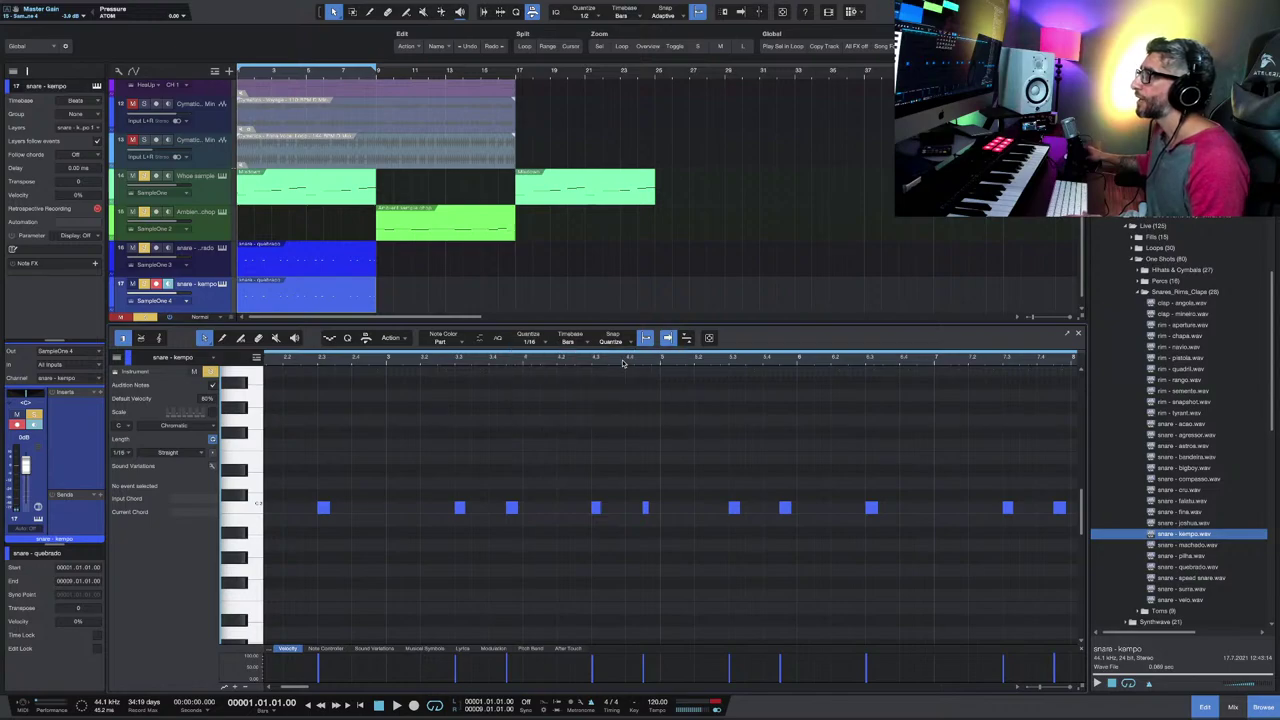
{"action": "left_click", "coordinate": [561, 509]}
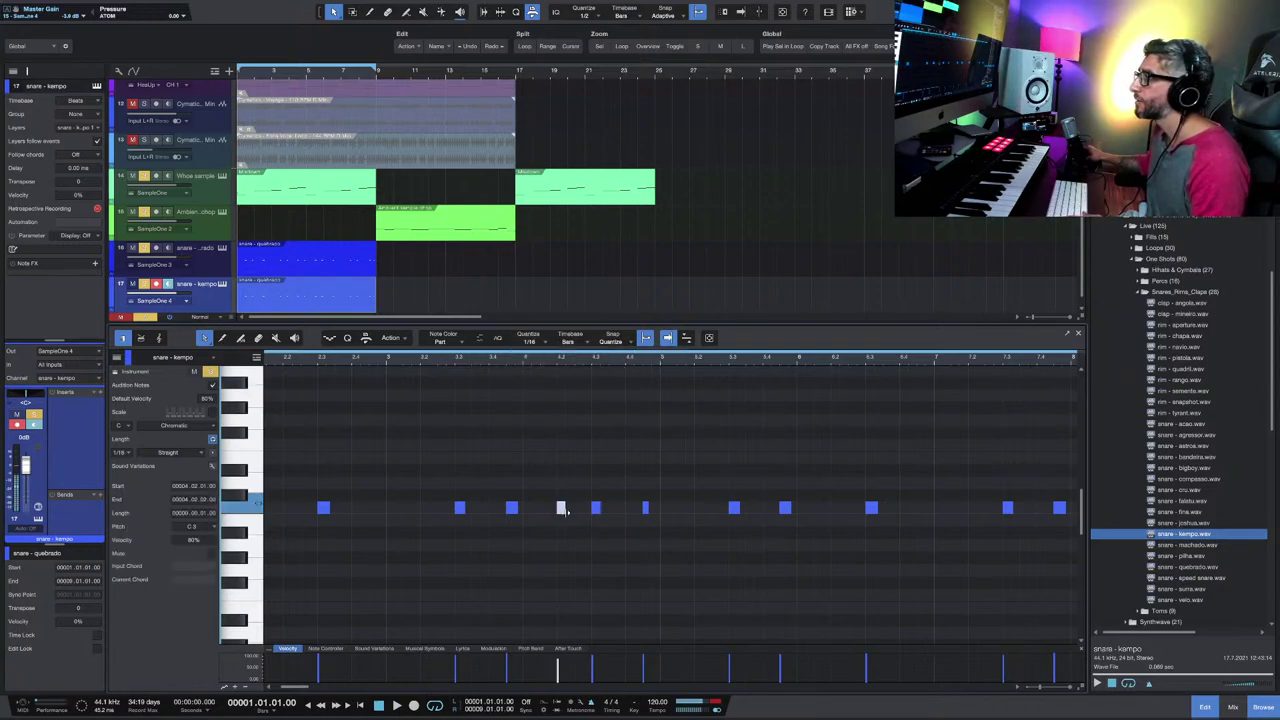
{"action": "left_click", "coordinate": [577, 509]}
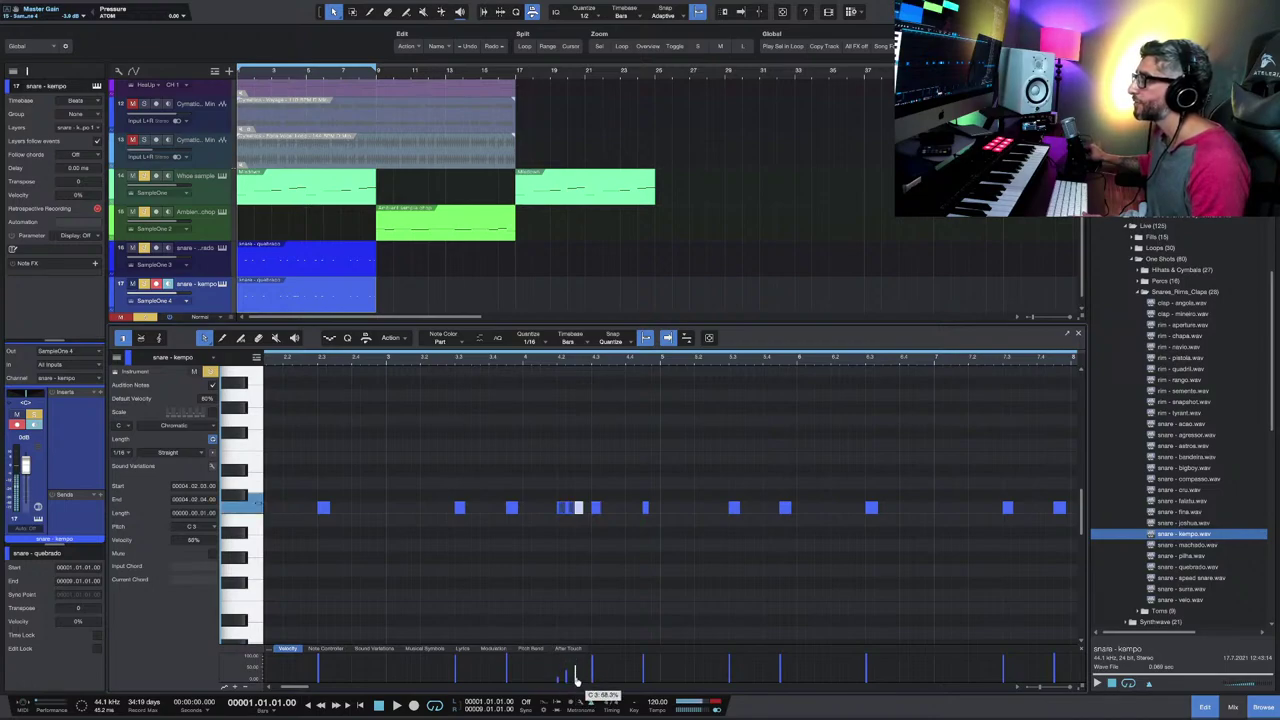
{"action": "key", "text": "space"}
{"action": "key", "text": "w"}
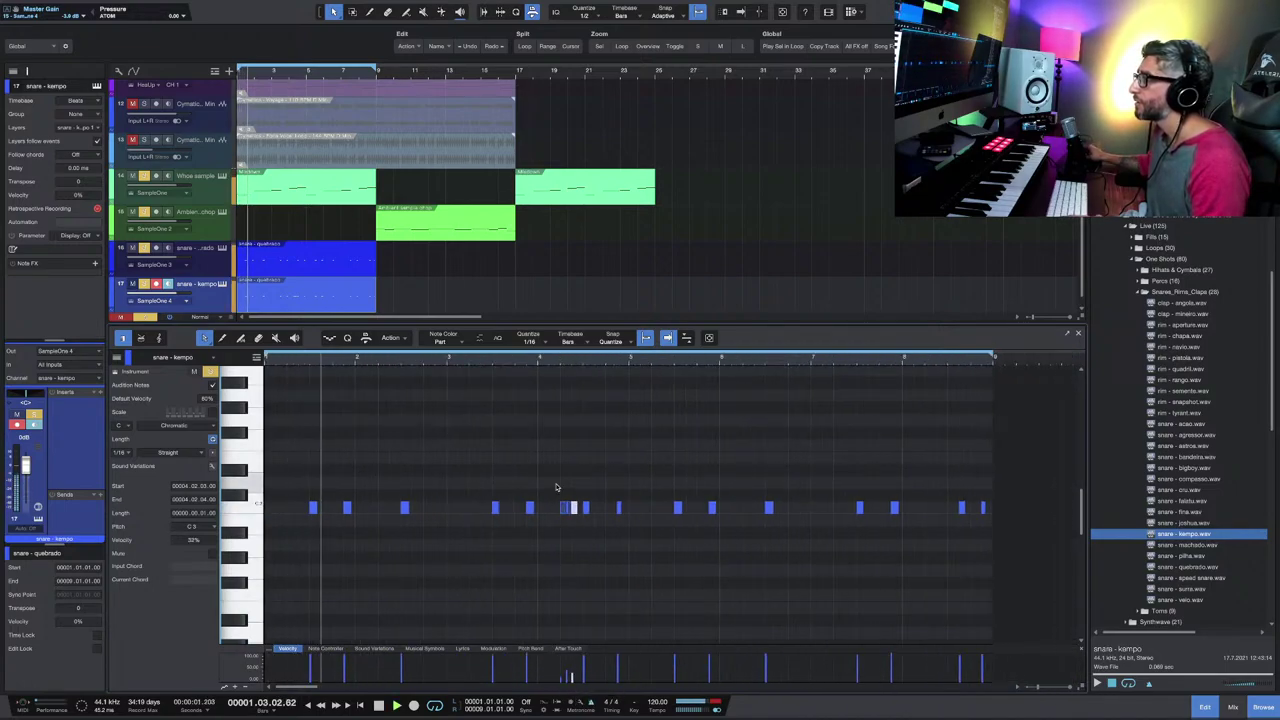
{"action": "key", "text": "e"}
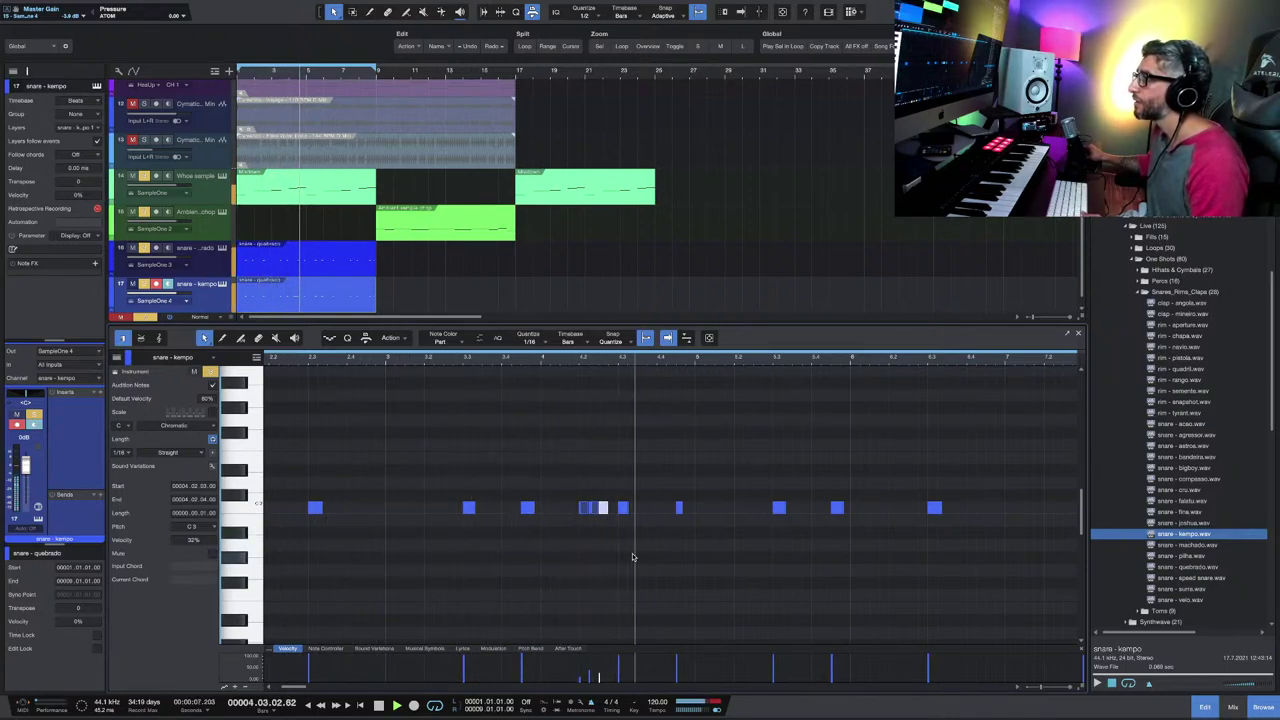
{"action": "key", "text": "space"}
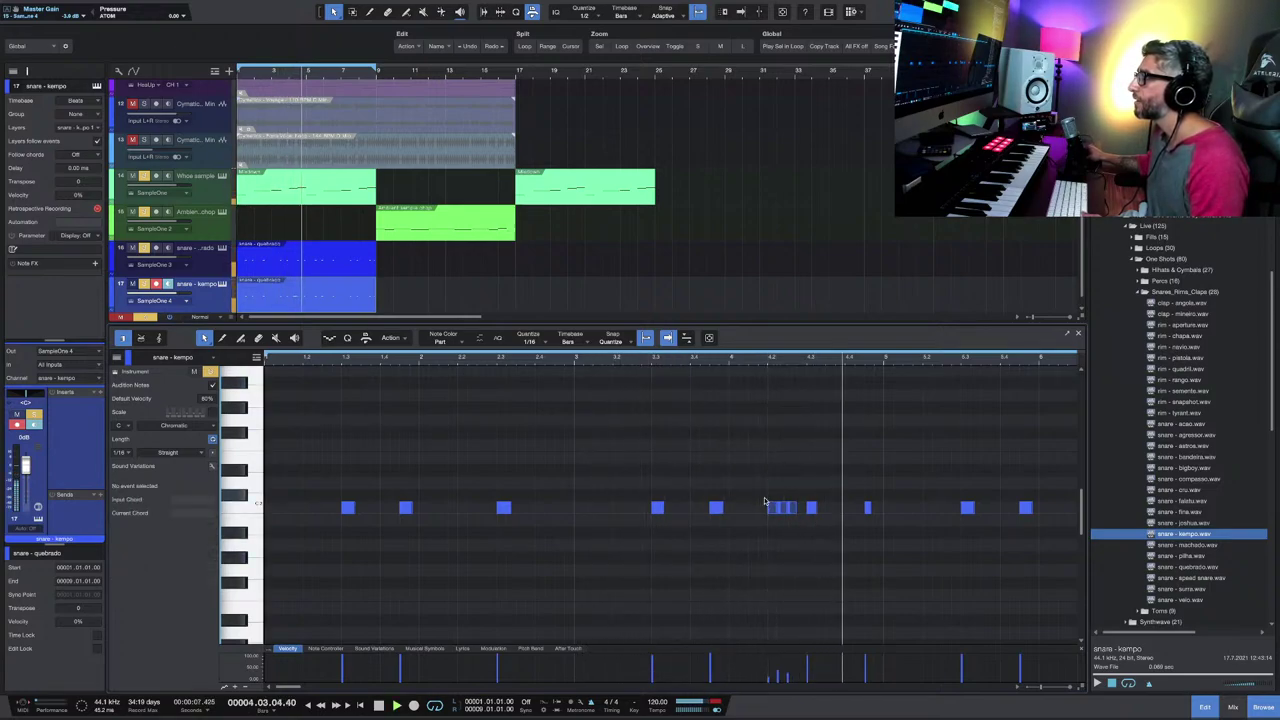
Step: Try shifting the three soft bar 4 notes one sixteenth later, directly before the beat 3 hit, and listen to the loop
{"action": "left_click", "coordinate": [797, 524]}
{"action": "left_click", "coordinate": [768, 508]}
{"action": "left_click_drag", "start_coordinate": [774, 510], "coordinate": [790, 509]}
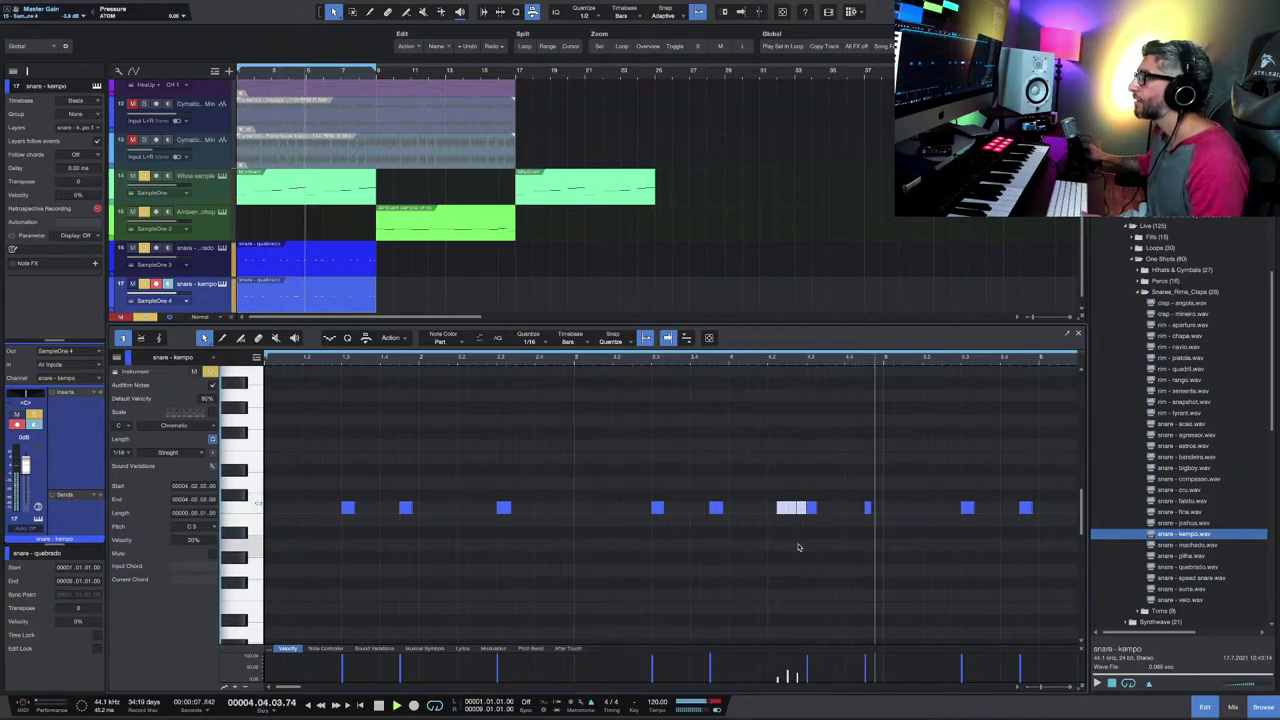
{"action": "scroll", "coordinate": [797, 546], "scroll_direction": "right", "scroll_amount": 2}
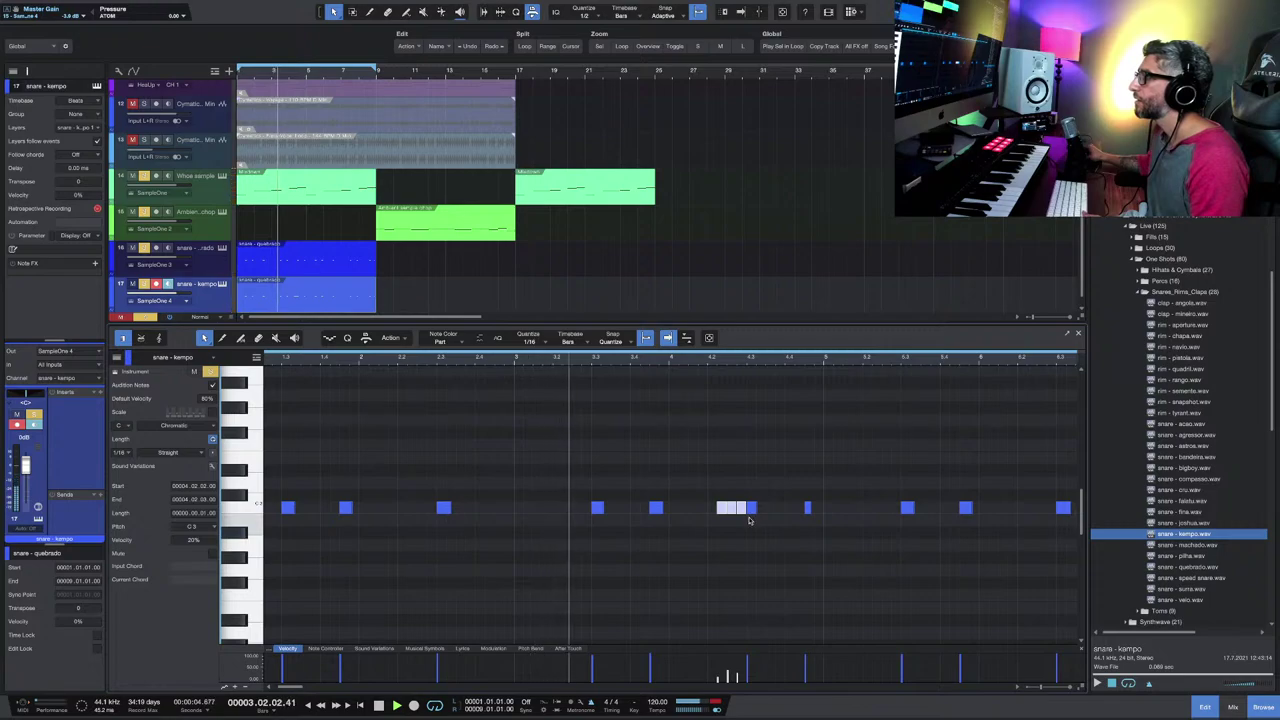
{"action": "key", "text": "f"}
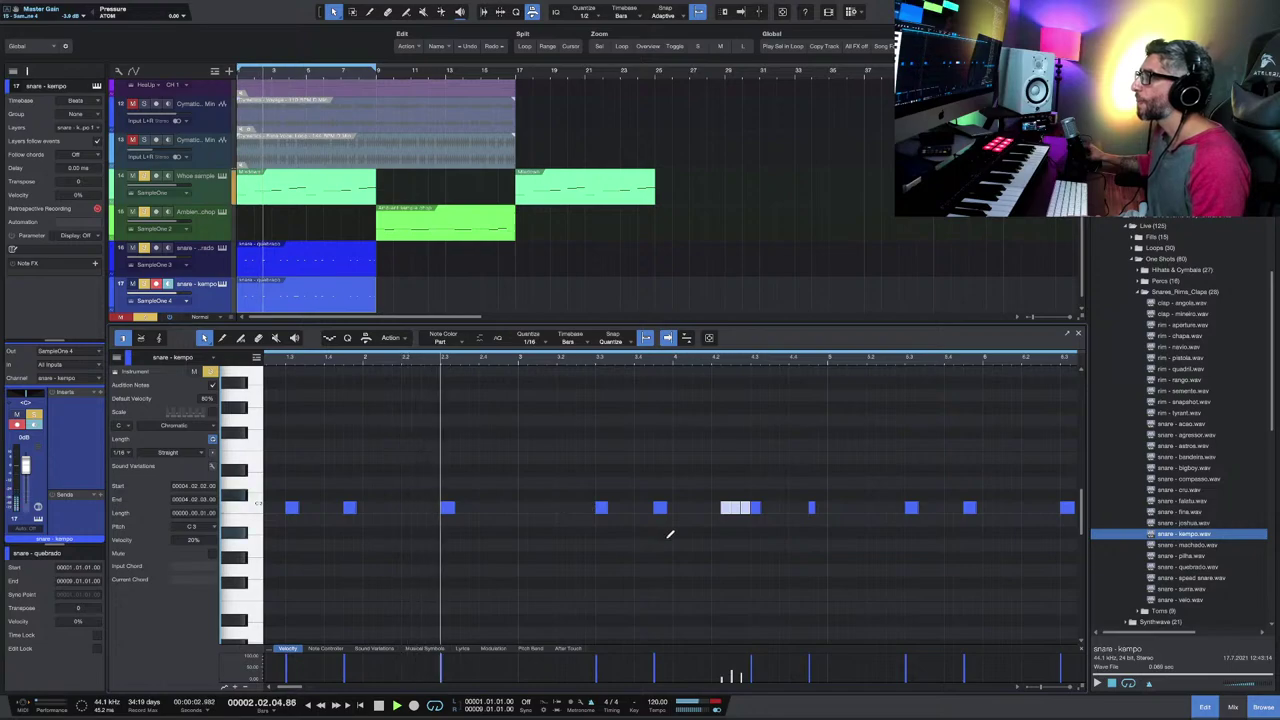
{"action": "key", "text": "w"}
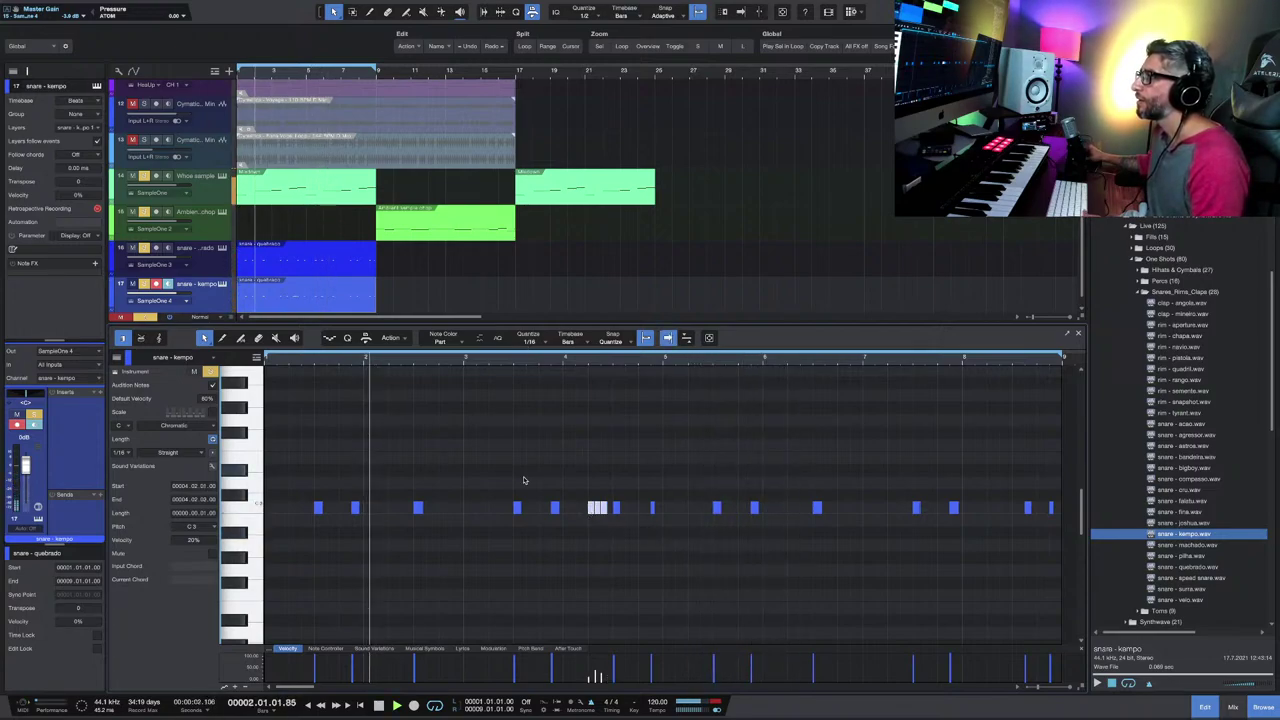
Step: In the snare - kempo part, lengthen the short C3 hit near the end of bar 4 to one sixteenth and audition the loop
{"action": "scroll", "coordinate": [575, 515], "scroll_direction": "up", "scroll_amount": 2}
{"action": "scroll", "coordinate": [575, 515], "scroll_direction": "up", "scroll_amount": 1}
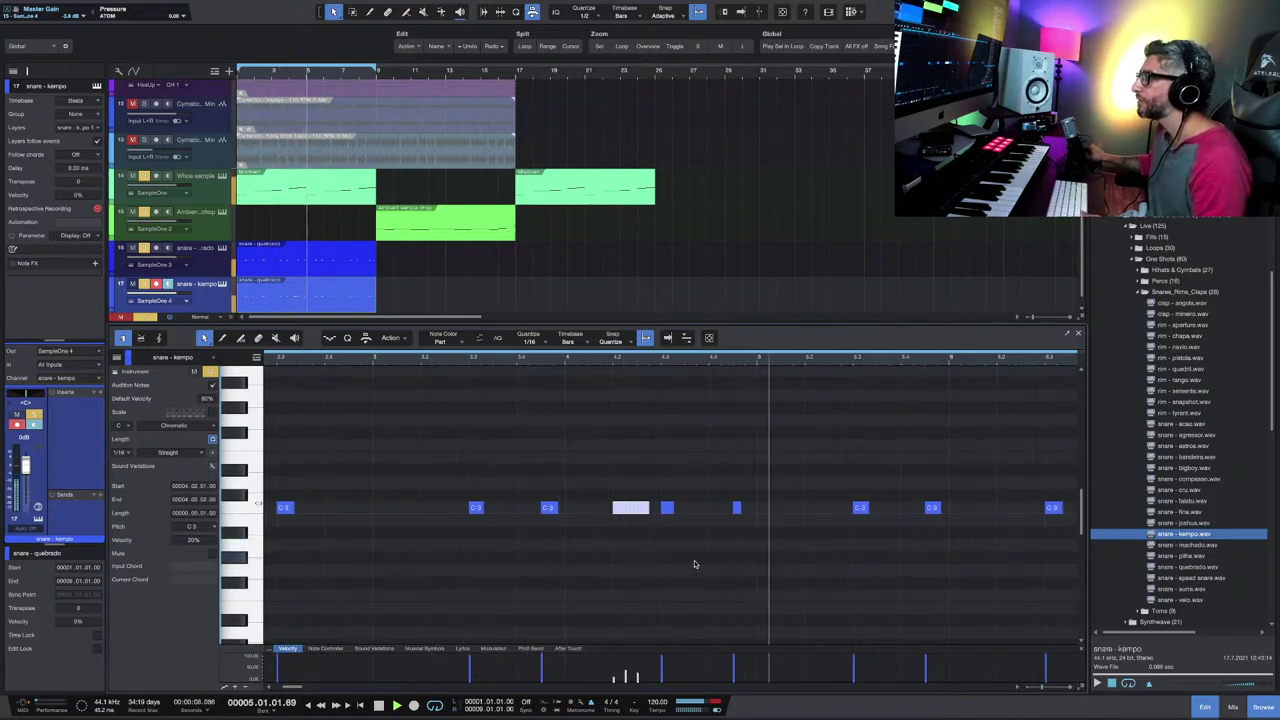
{"action": "scroll", "coordinate": [736, 550], "scroll_direction": "down", "scroll_amount": 1}
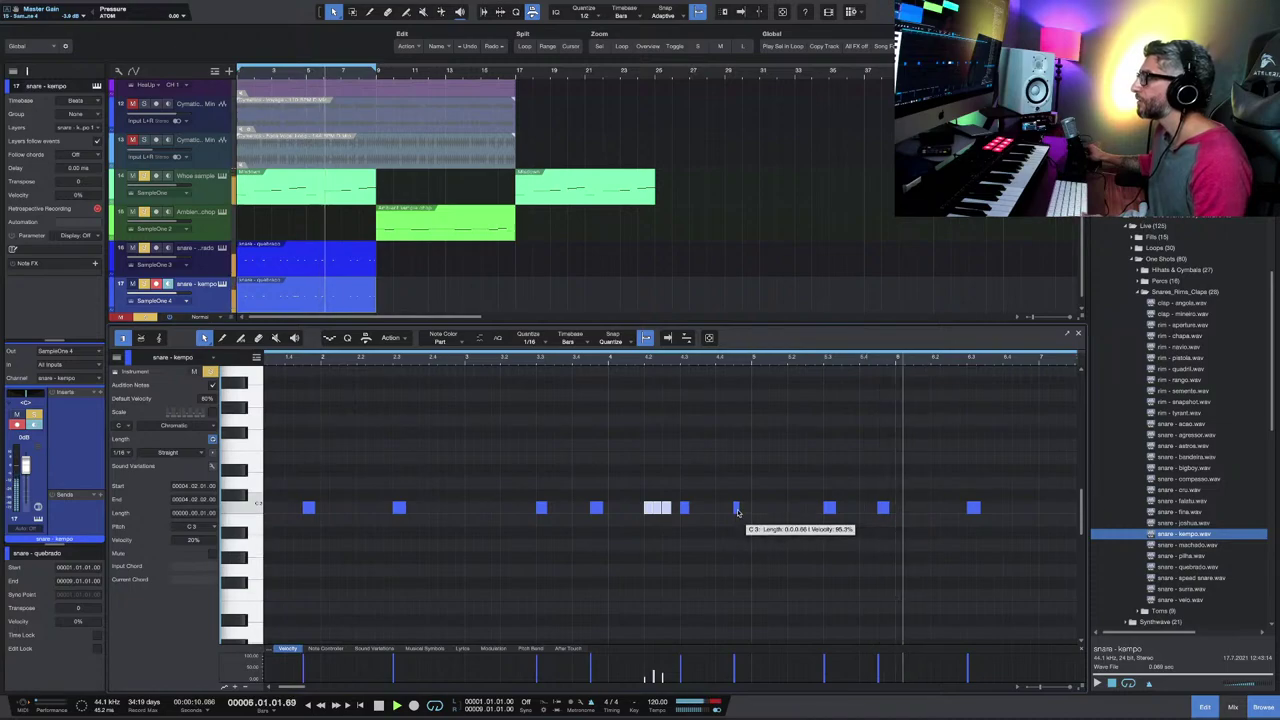
{"action": "left_click", "coordinate": [738, 512]}
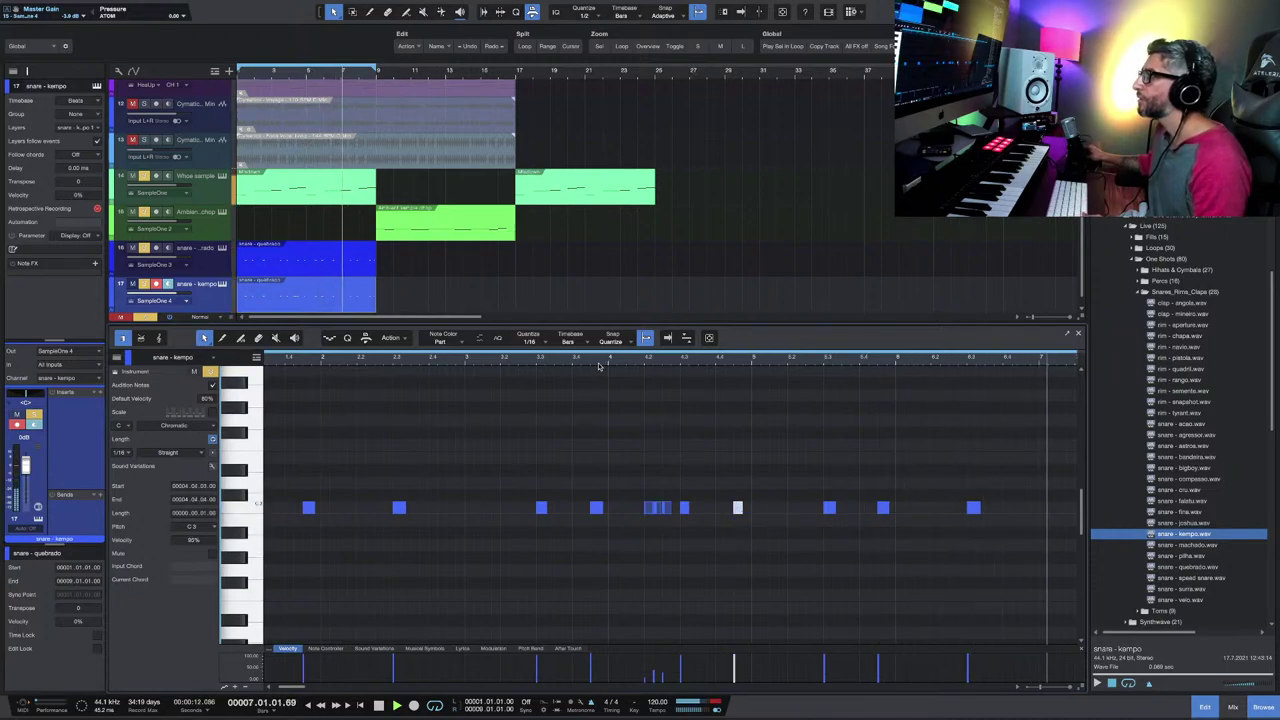
{"action": "key", "text": "f"}
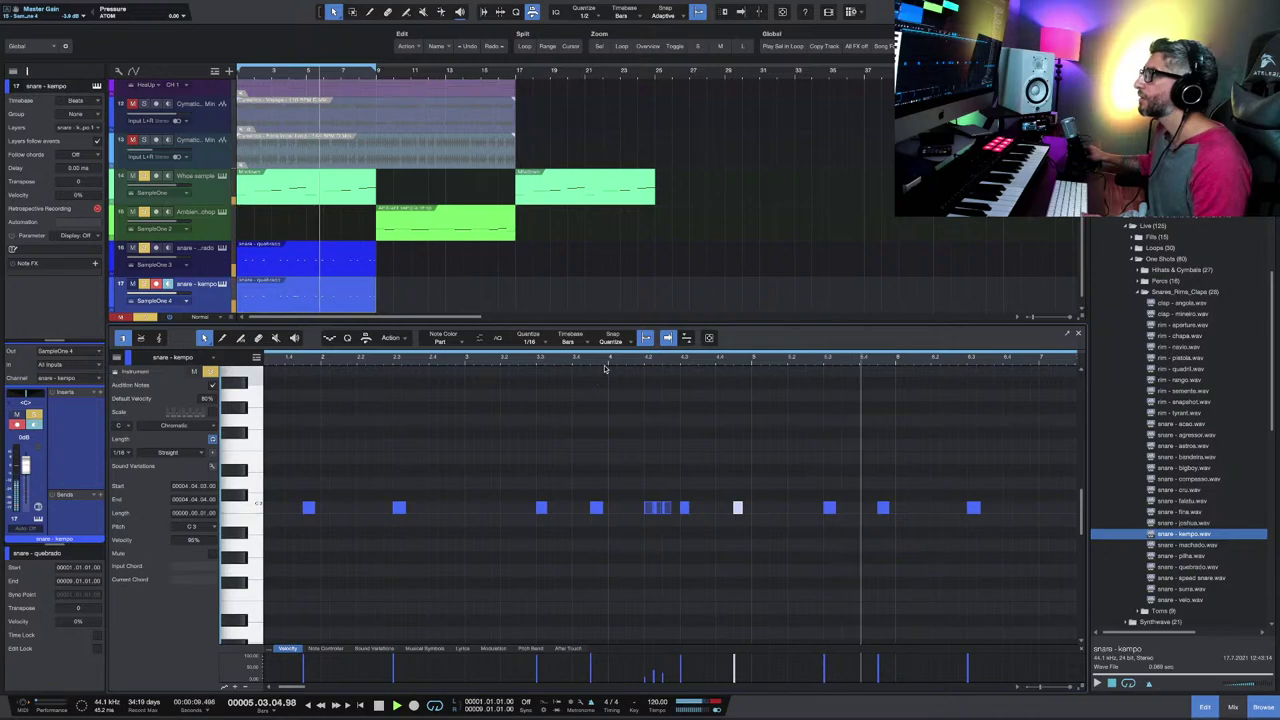
{"action": "key", "text": "w"}
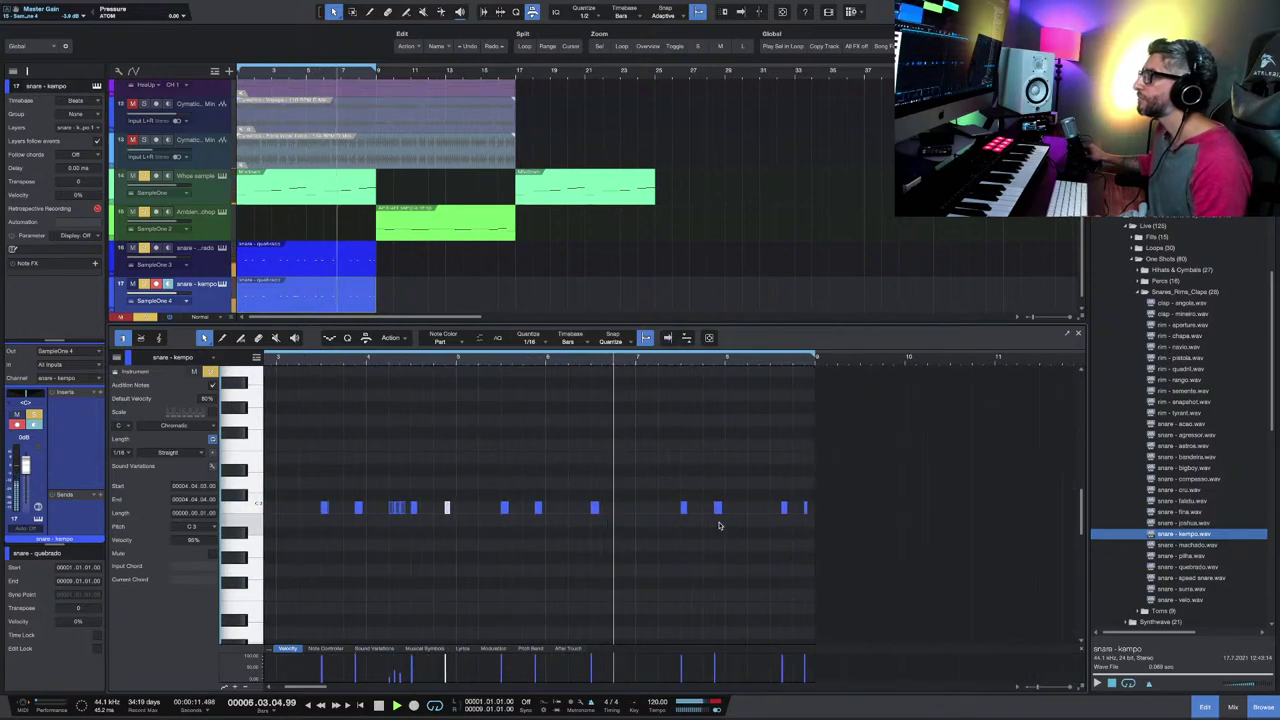
{"action": "scroll", "coordinate": [590, 500], "scroll_direction": "left", "scroll_amount": 2}
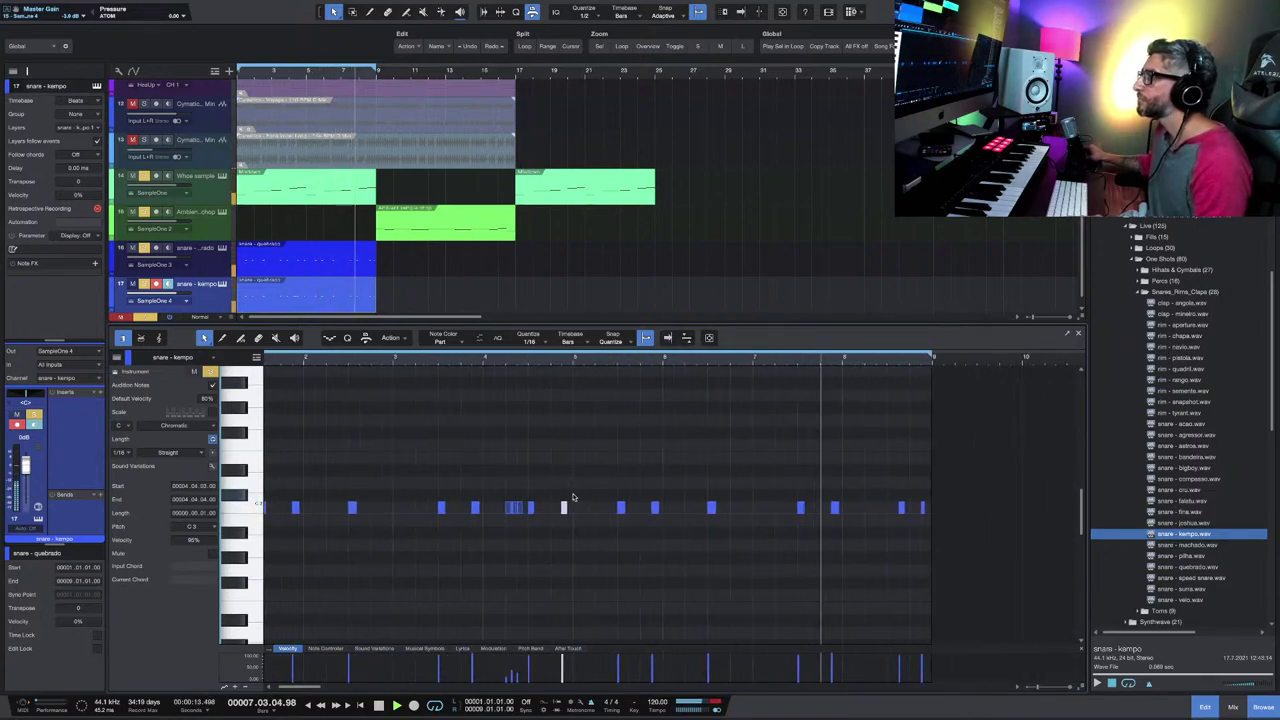
{"action": "key", "text": "f"}
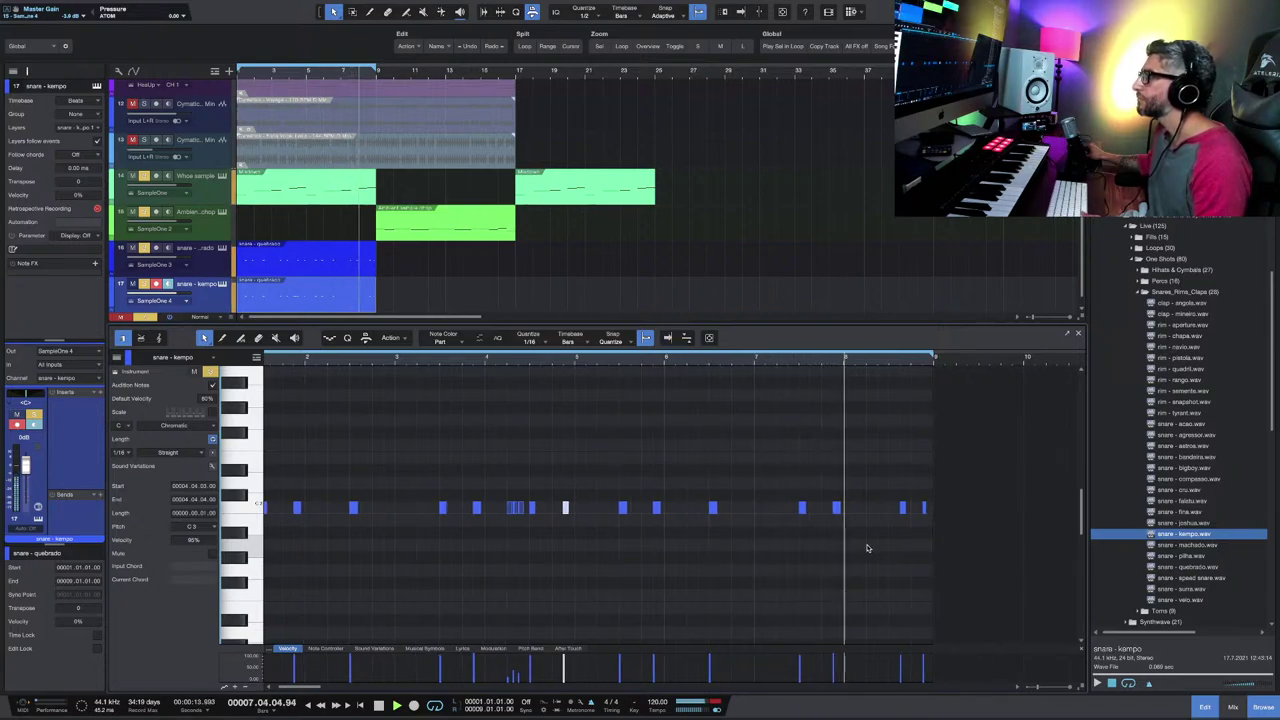
Step: Add a C3 note two sixteenths long at 8.02.03, reduce the velocity of the hit right after it, and close the note editor
{"action": "scroll", "coordinate": [866, 548], "scroll_direction": "right", "scroll_amount": 2}
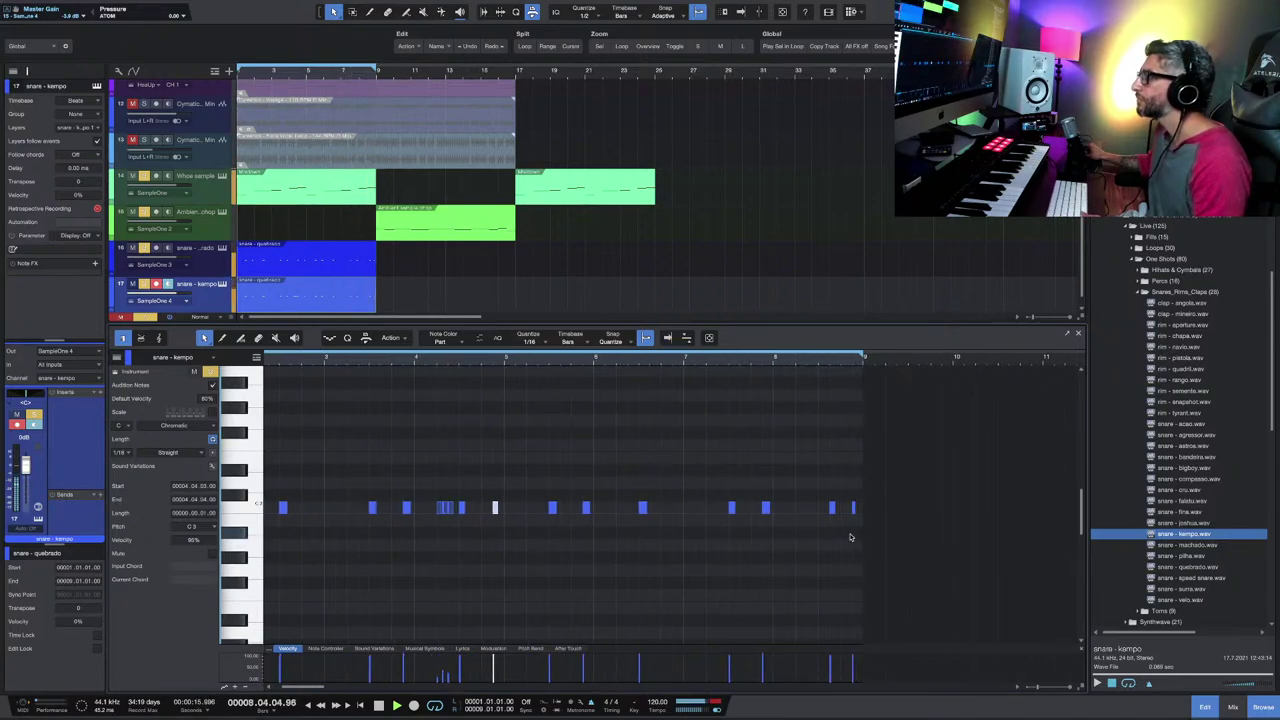
{"action": "left_click", "coordinate": [813, 509]}
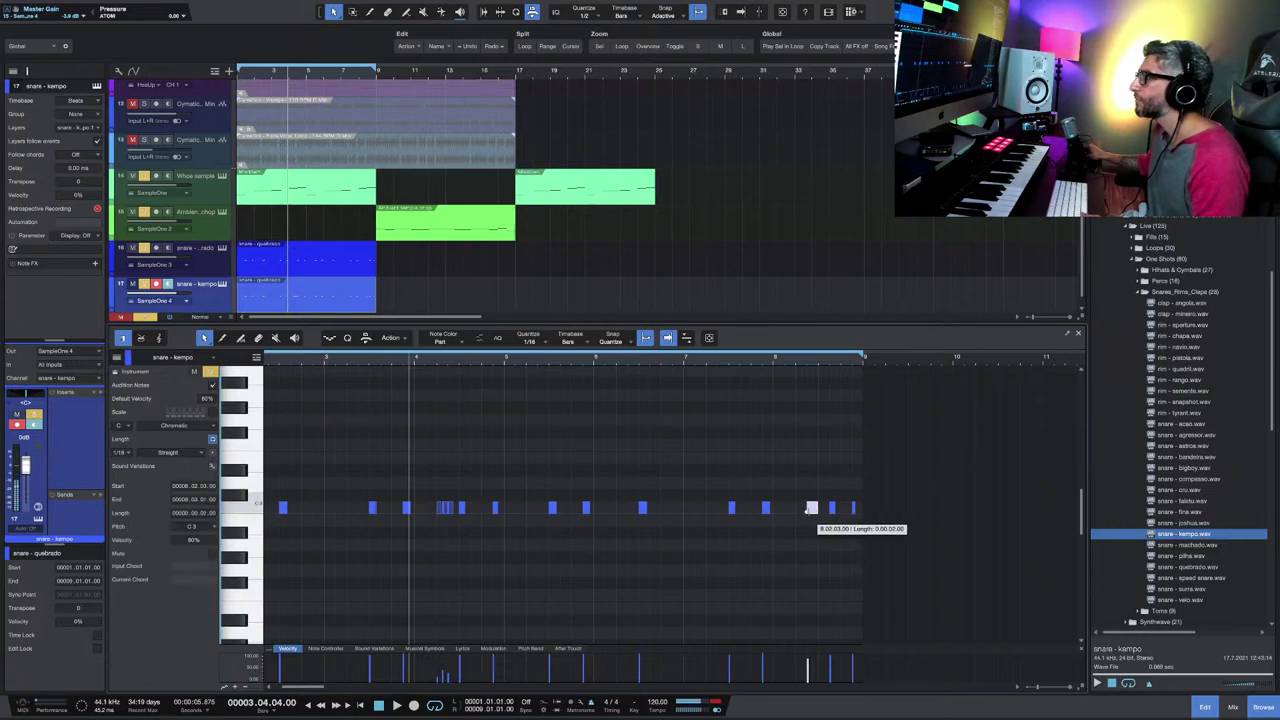
{"action": "left_click", "coordinate": [684, 363]}
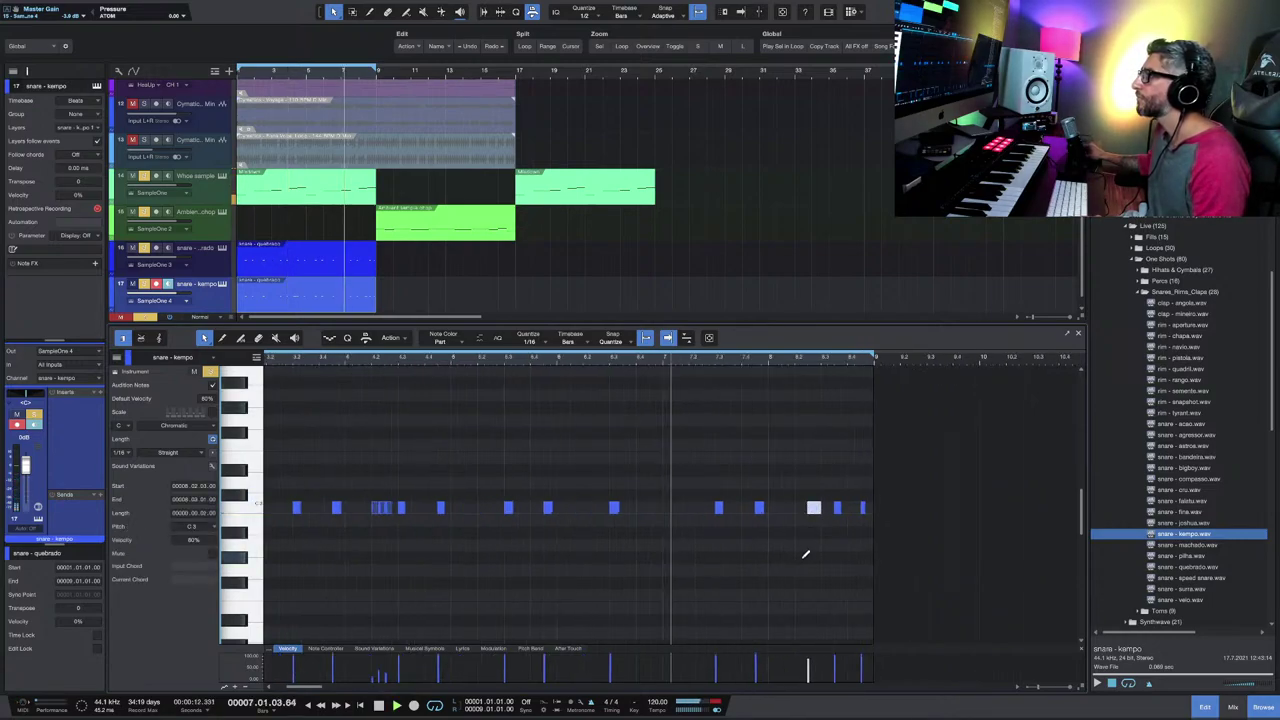
{"action": "scroll", "coordinate": [806, 554], "scroll_direction": "up", "scroll_amount": 3}
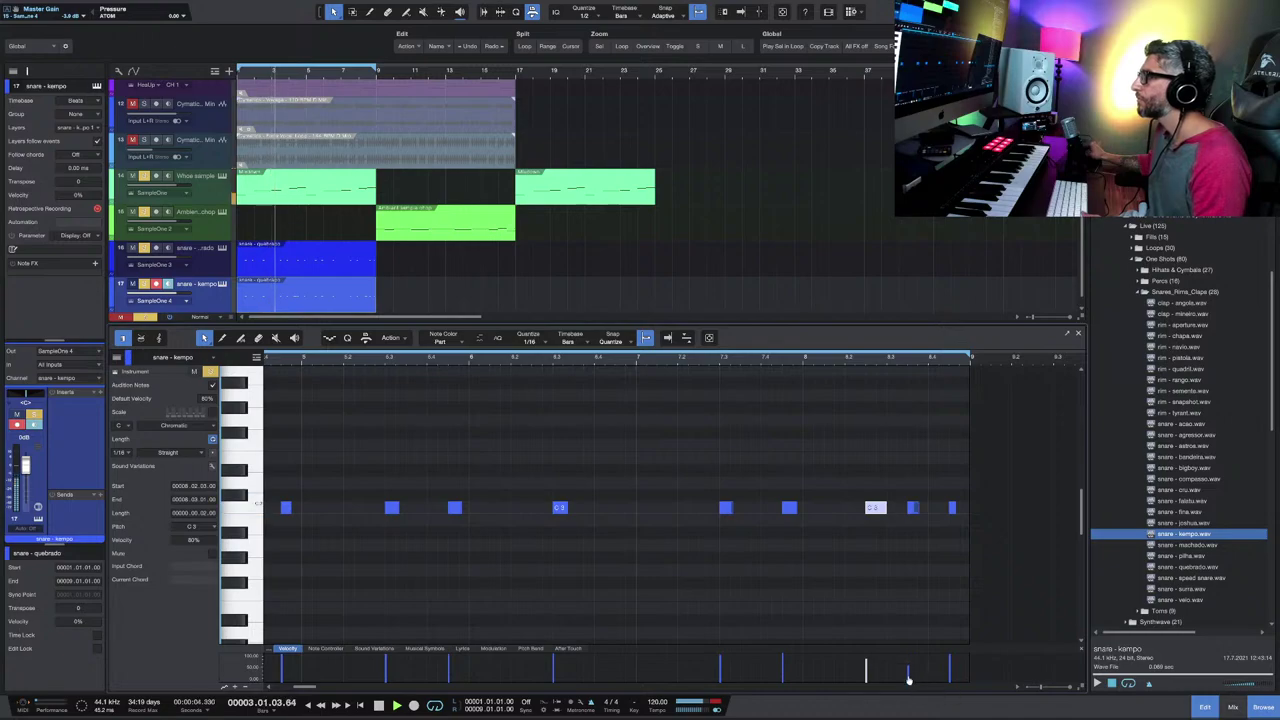
{"action": "left_click", "coordinate": [1077, 336]}
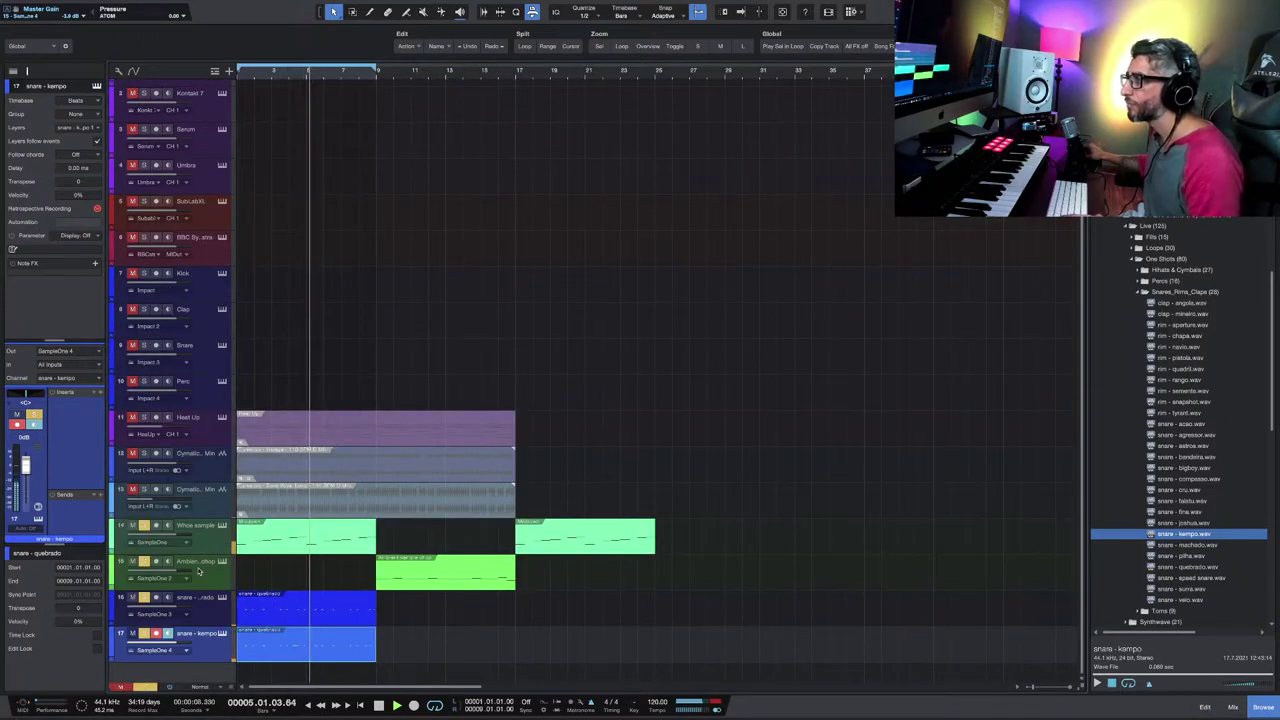
Step: In the Kyle Beats Packs samples, close the Hero kit and open the 1. Perc & FX Layers folder inside LAYERS
{"action": "key", "text": "w"}
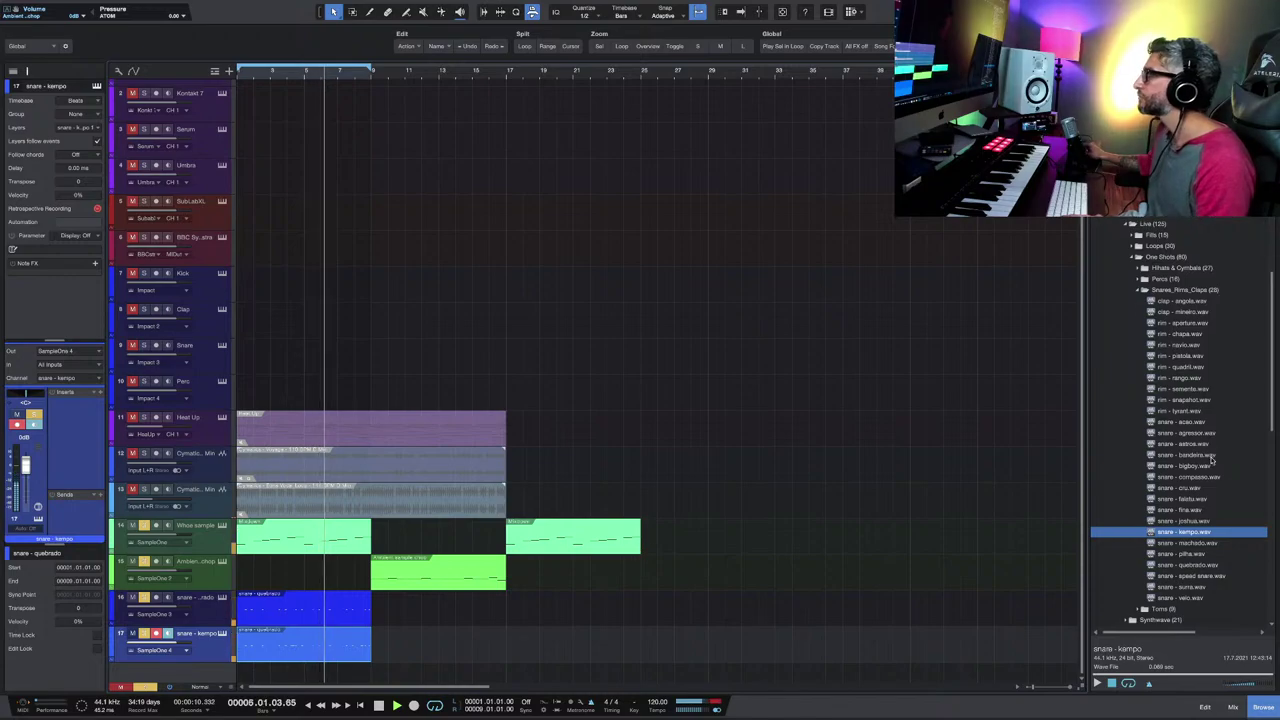
{"action": "left_click", "coordinate": [1122, 218]}
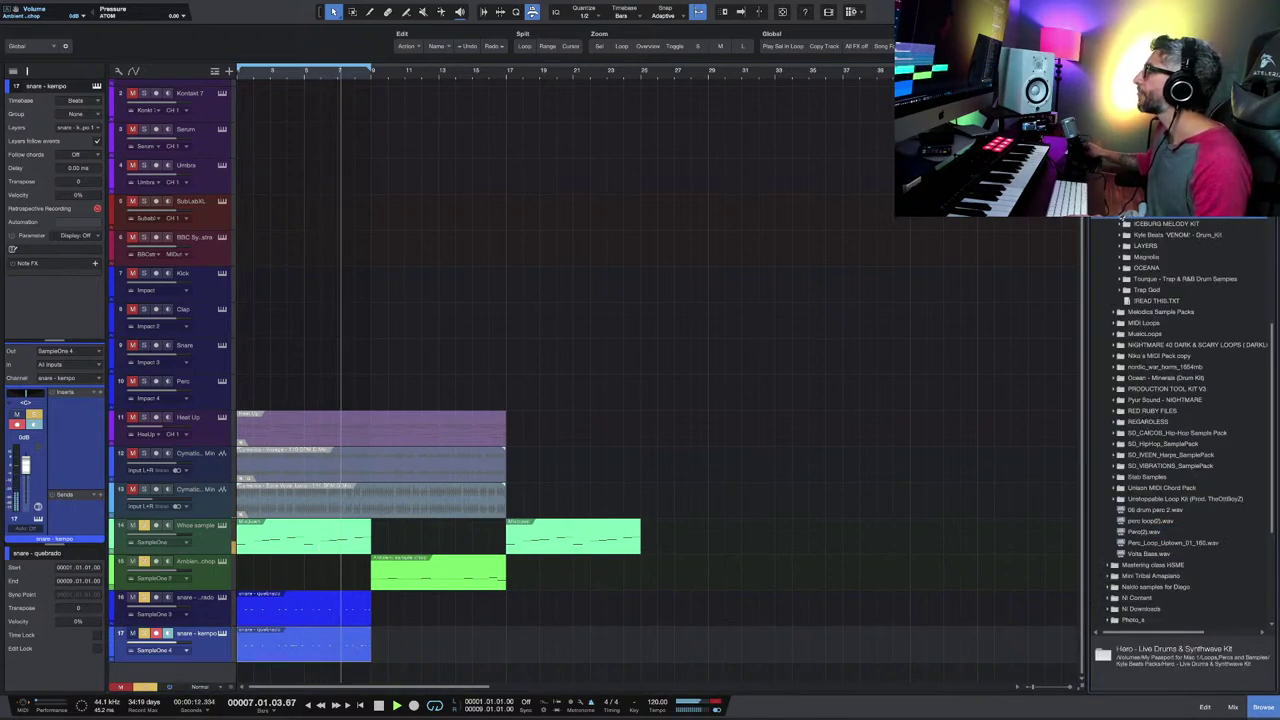
{"action": "scroll", "coordinate": [1118, 260], "scroll_direction": "up", "scroll_amount": 5}
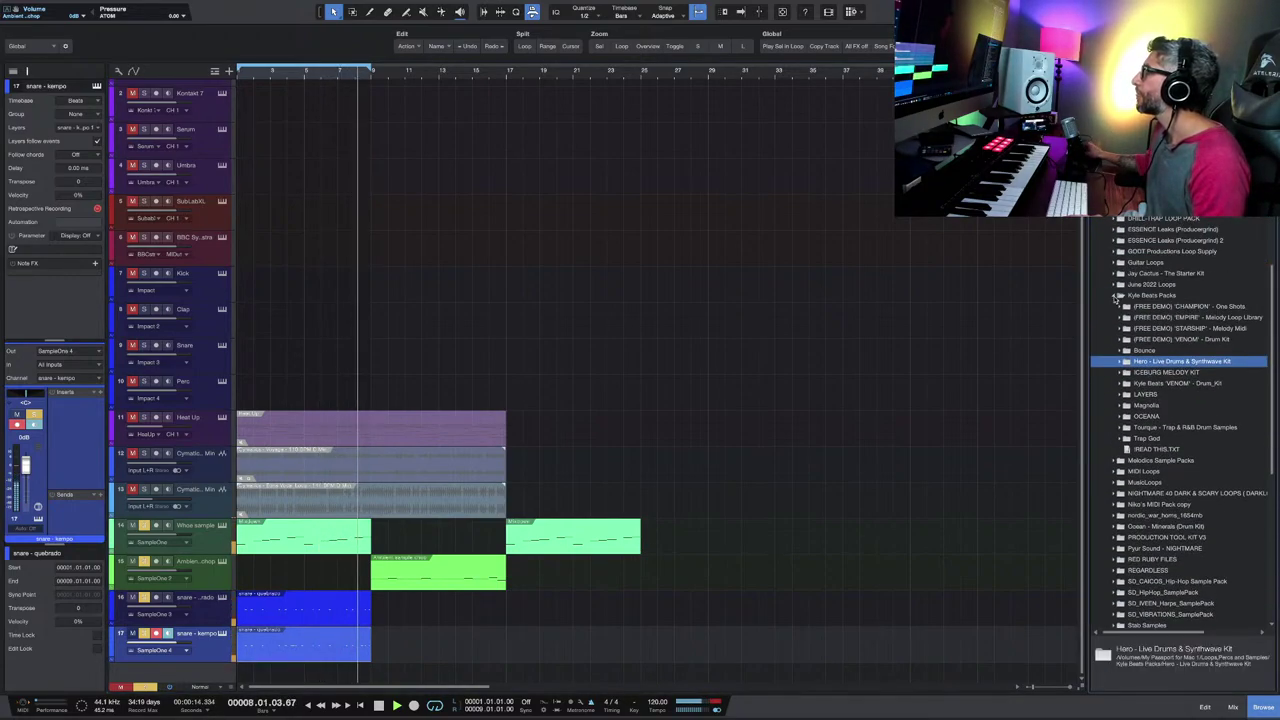
{"action": "left_click", "coordinate": [1114, 297]}
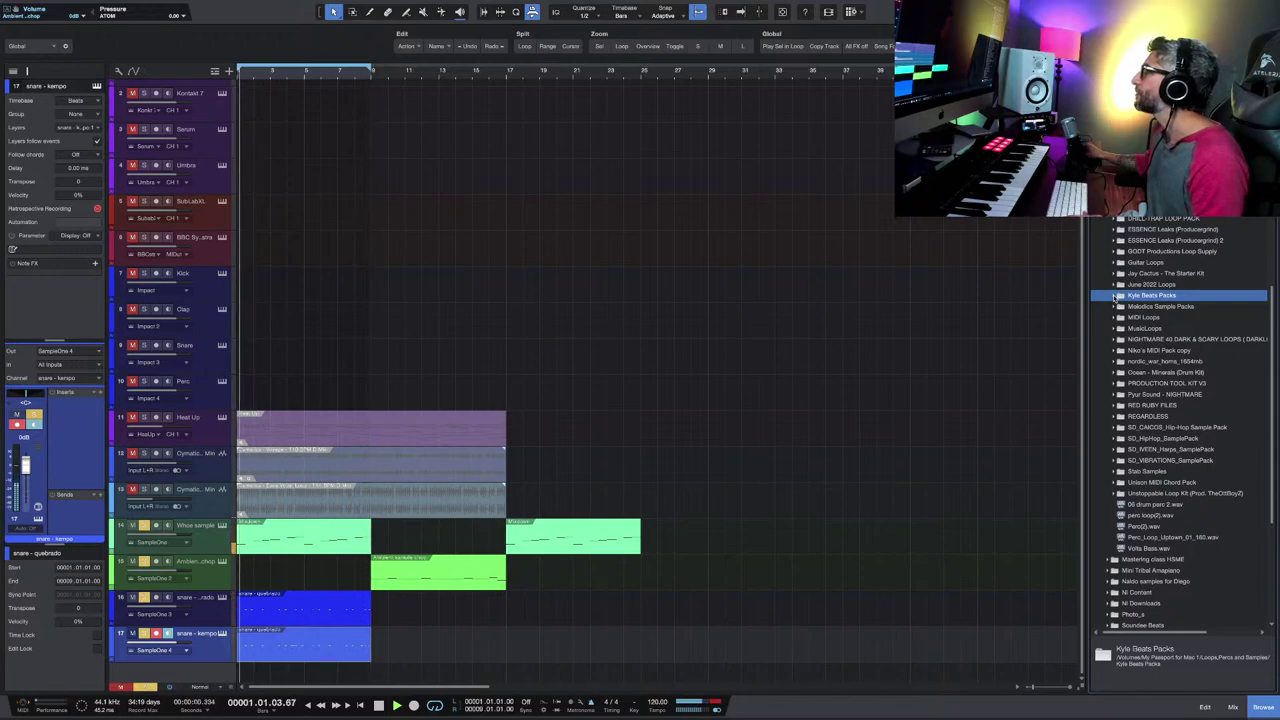
{"action": "left_click", "coordinate": [1114, 297]}
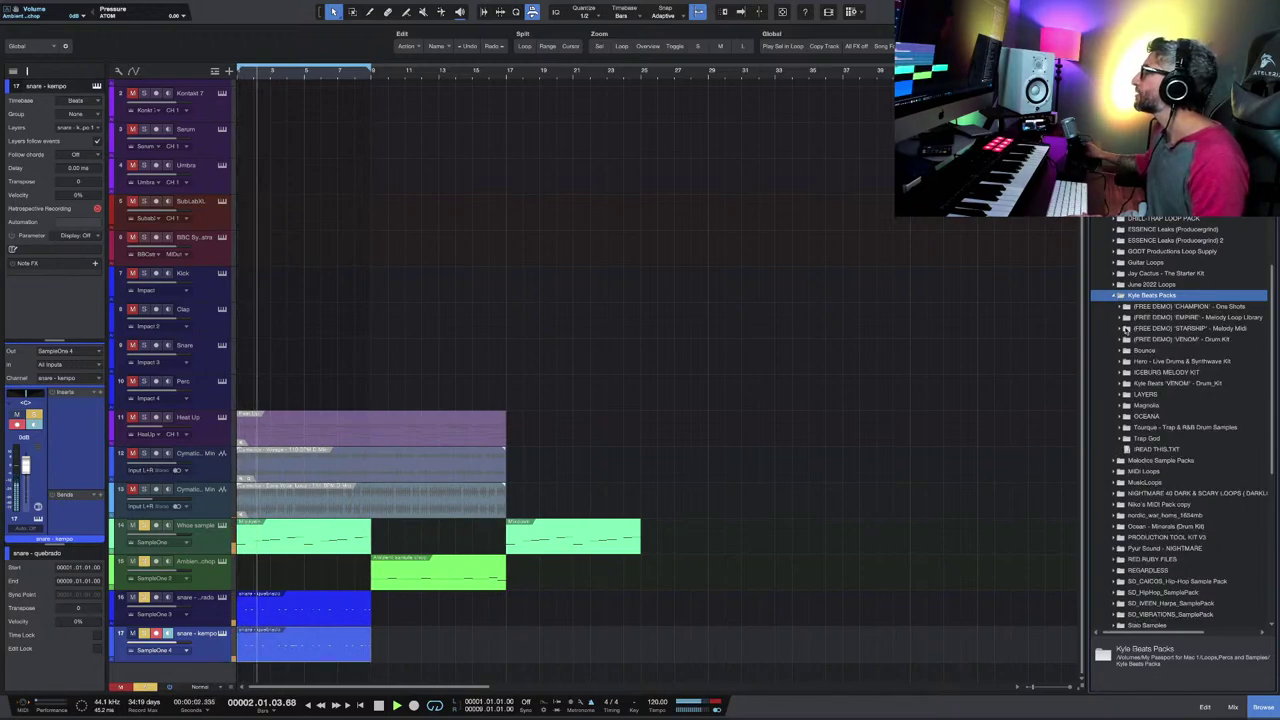
{"action": "left_click", "coordinate": [1122, 384]}
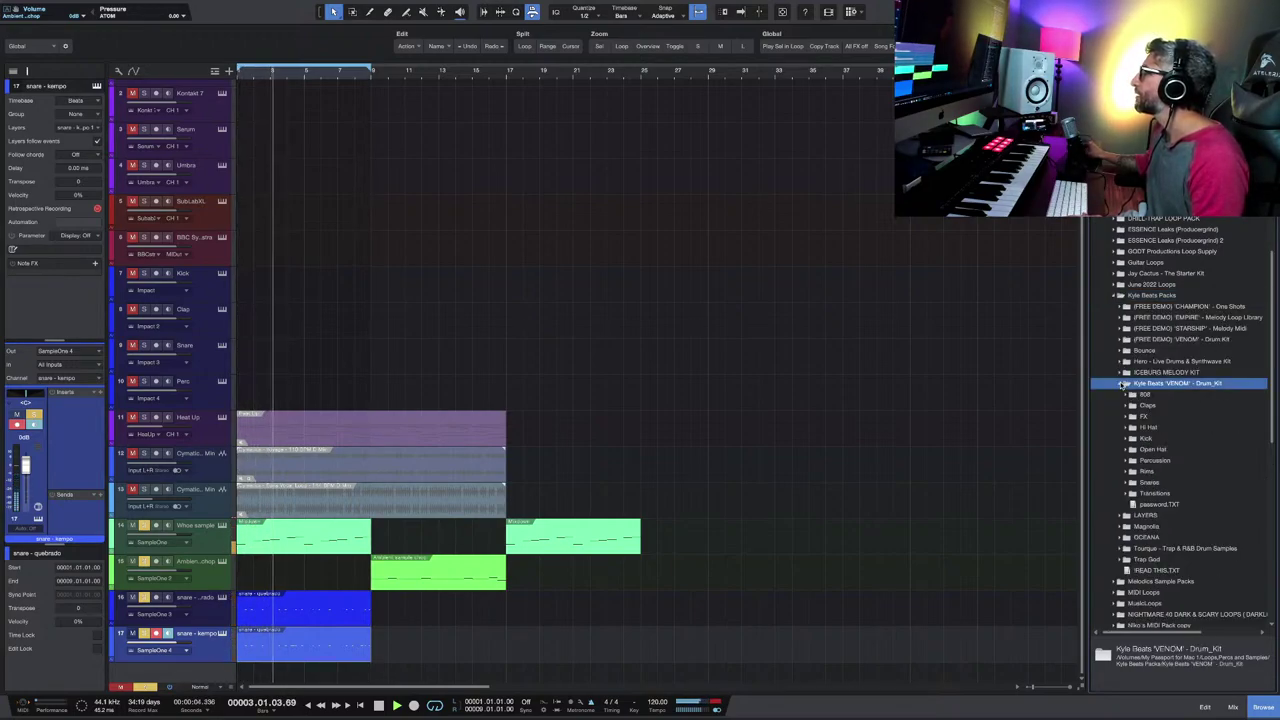
{"action": "left_click", "coordinate": [1122, 384]}
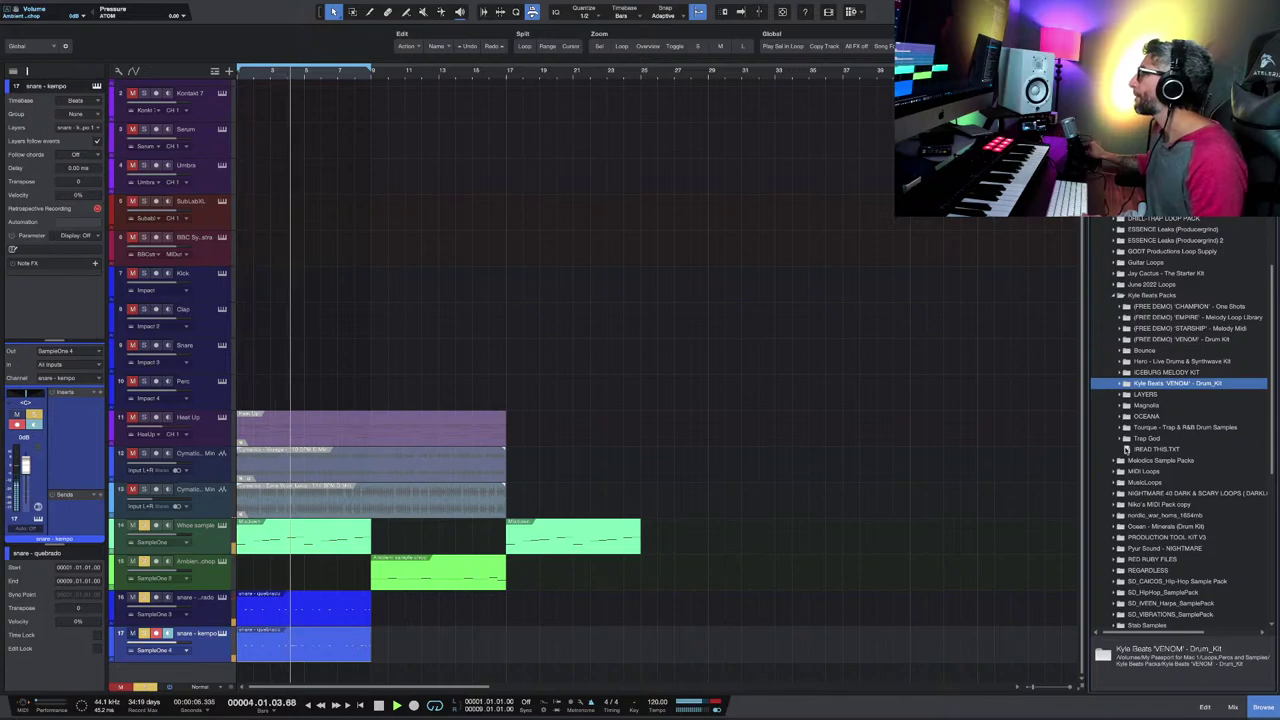
{"action": "left_click", "coordinate": [1121, 395]}
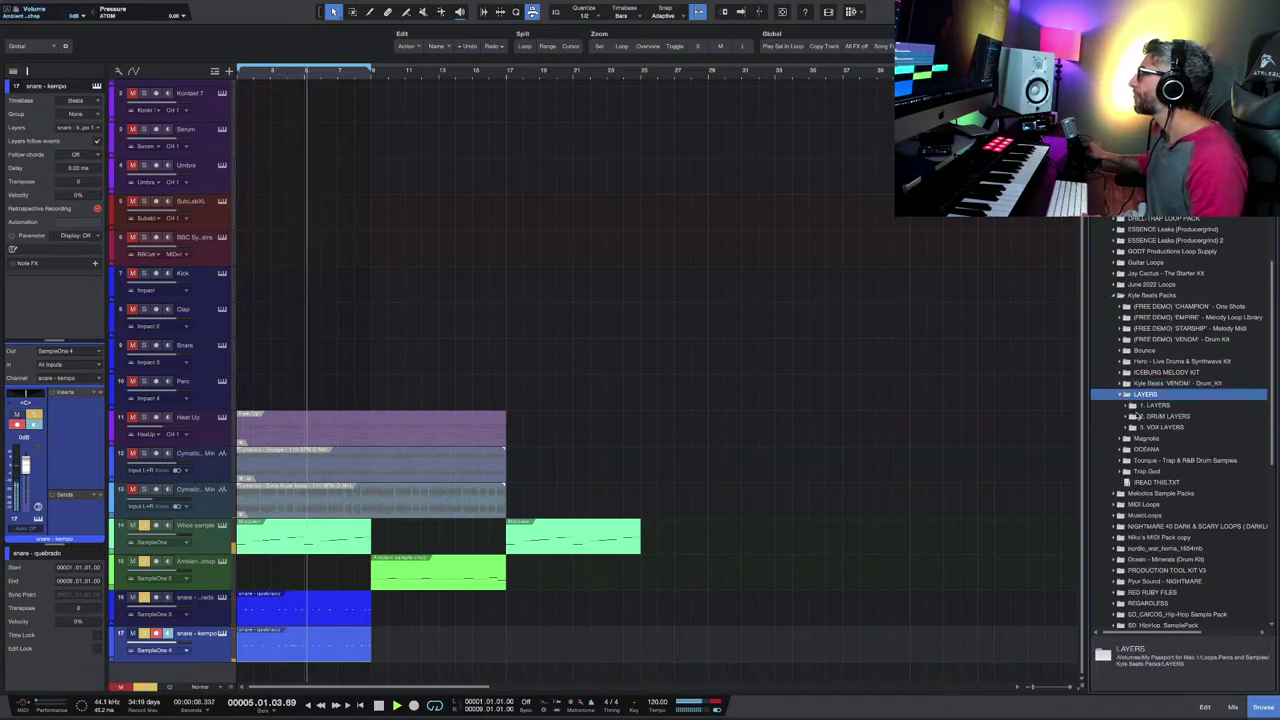
{"action": "left_click", "coordinate": [1128, 416]}
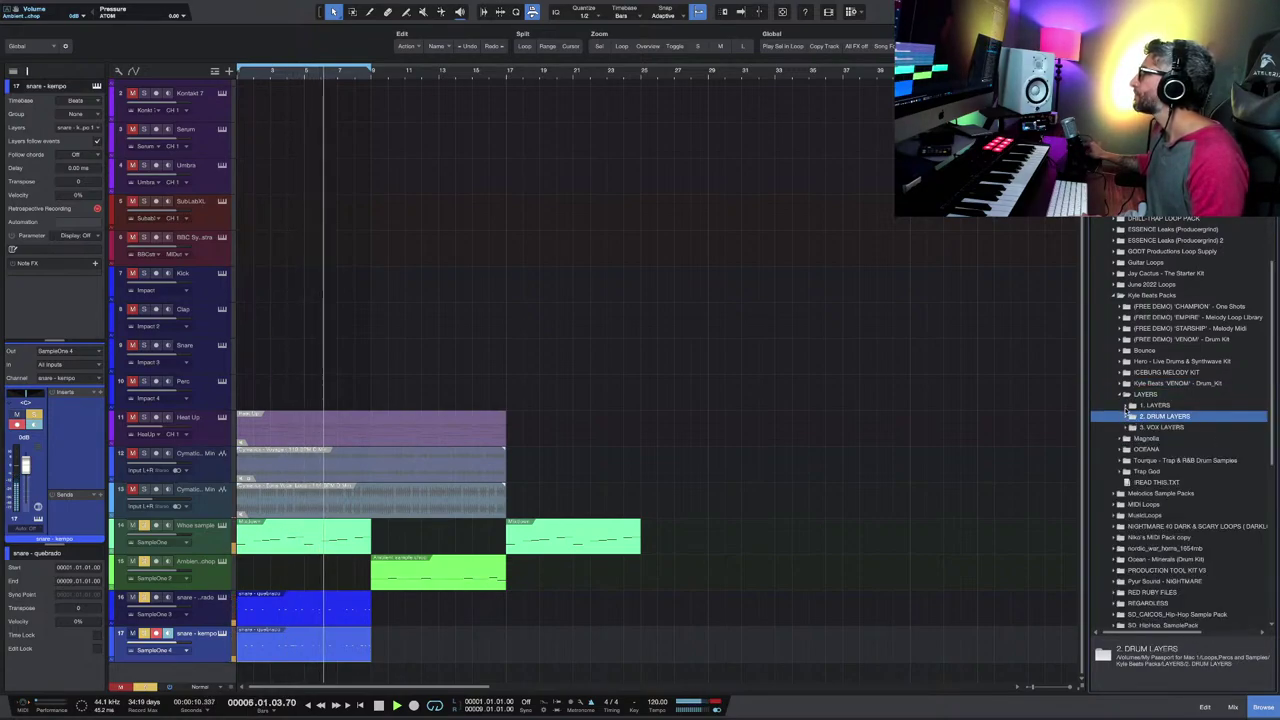
{"action": "left_click", "coordinate": [1130, 405]}
{"action": "left_click", "coordinate": [1130, 416]}
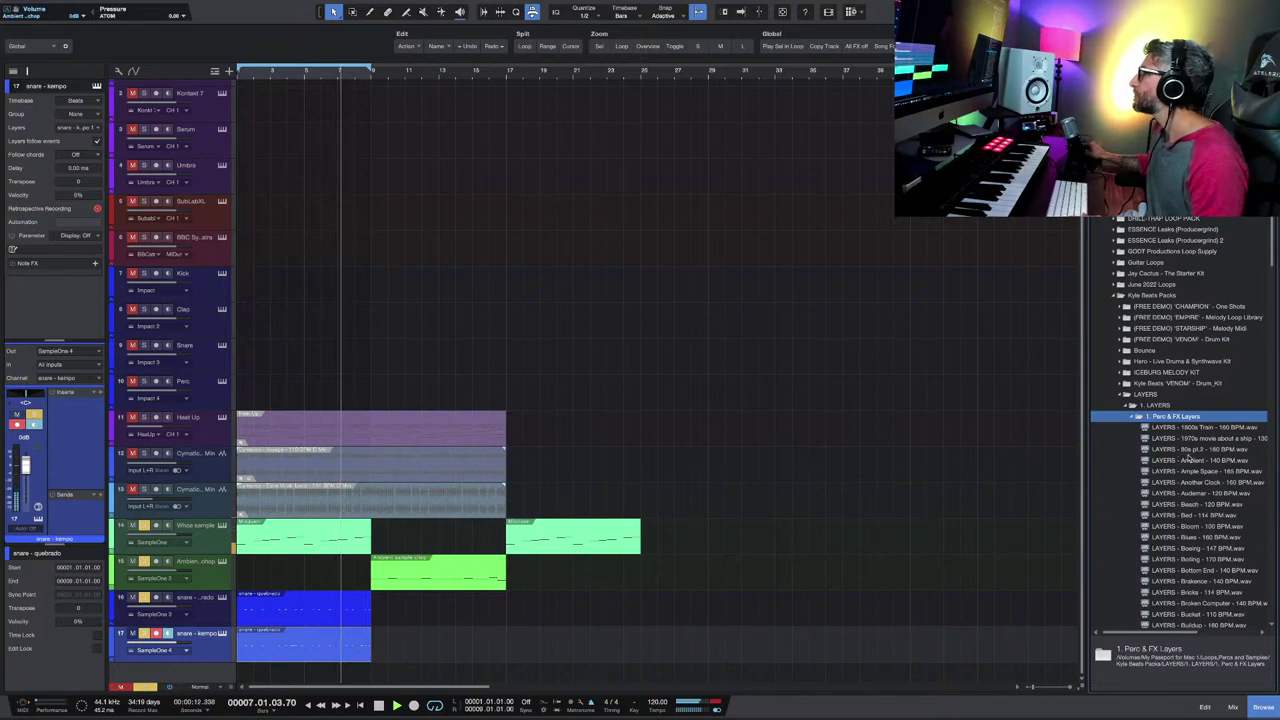
Step: Audition the Perc & FX loops Boiling, Bottom End, Brakence, Bricks, Broken Computer and Bucket against the beat
{"action": "scroll", "coordinate": [1188, 459], "scroll_direction": "down", "scroll_amount": 4}
{"action": "left_click", "coordinate": [1184, 432]}
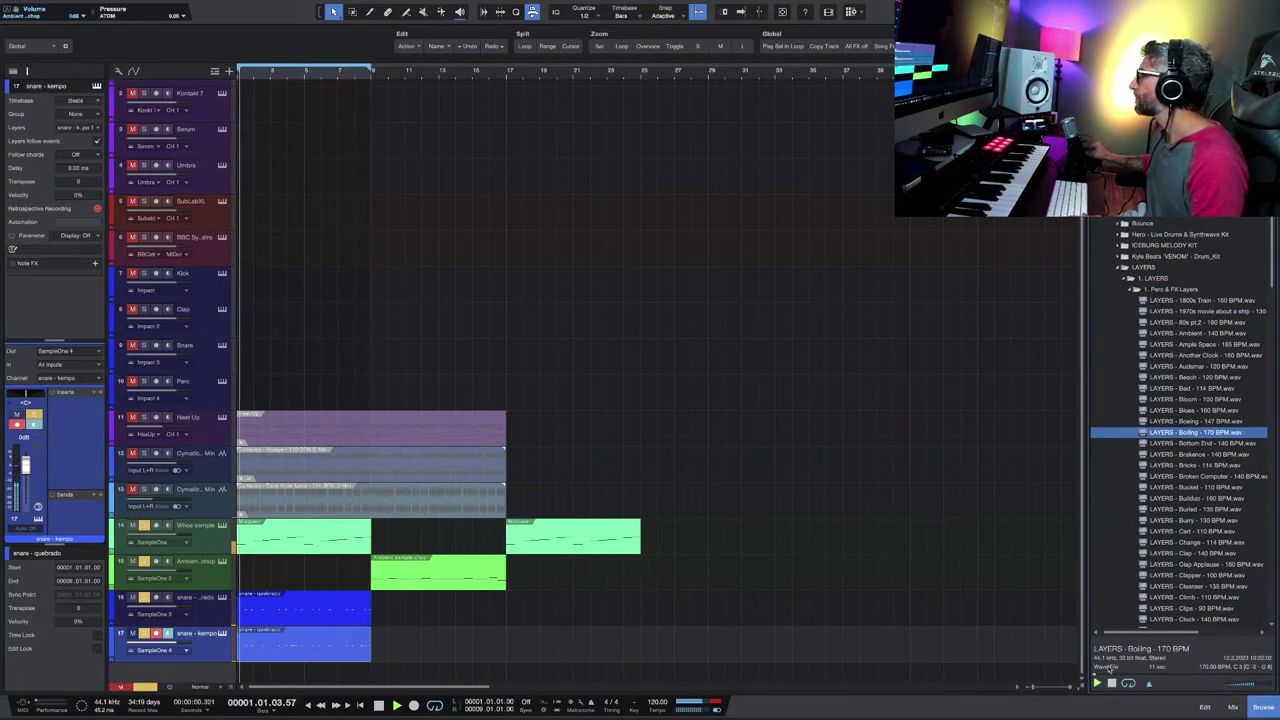
{"action": "left_click", "coordinate": [1181, 446]}
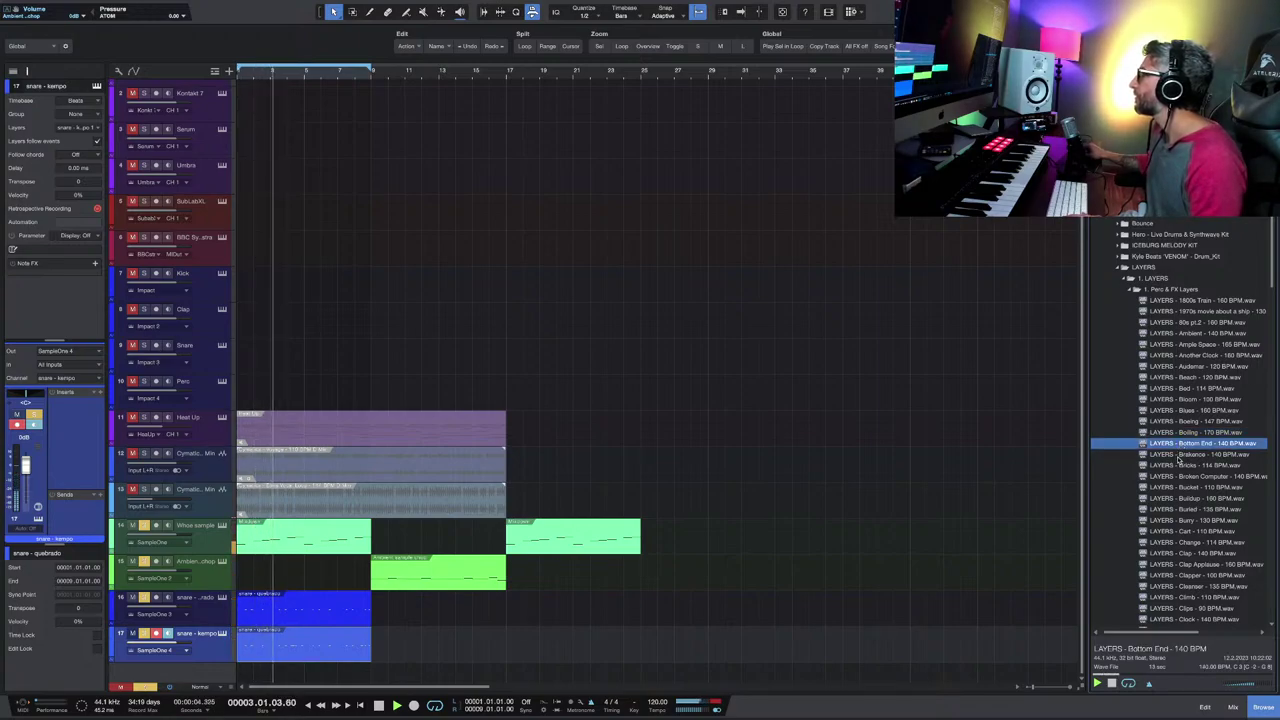
{"action": "left_click", "coordinate": [1179, 458]}
{"action": "left_click", "coordinate": [1170, 467]}
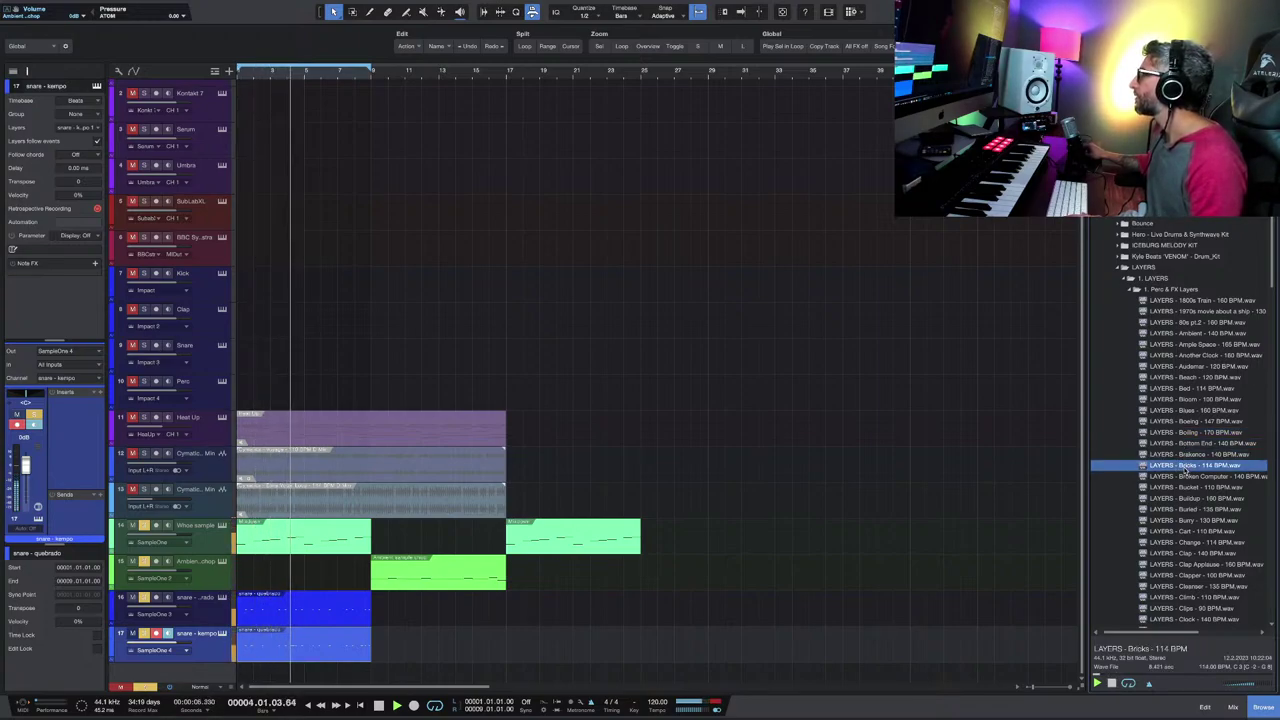
{"action": "scroll", "coordinate": [1170, 490], "scroll_direction": "down", "scroll_amount": 1}
{"action": "scroll", "coordinate": [1186, 493], "scroll_direction": "down", "scroll_amount": 1}
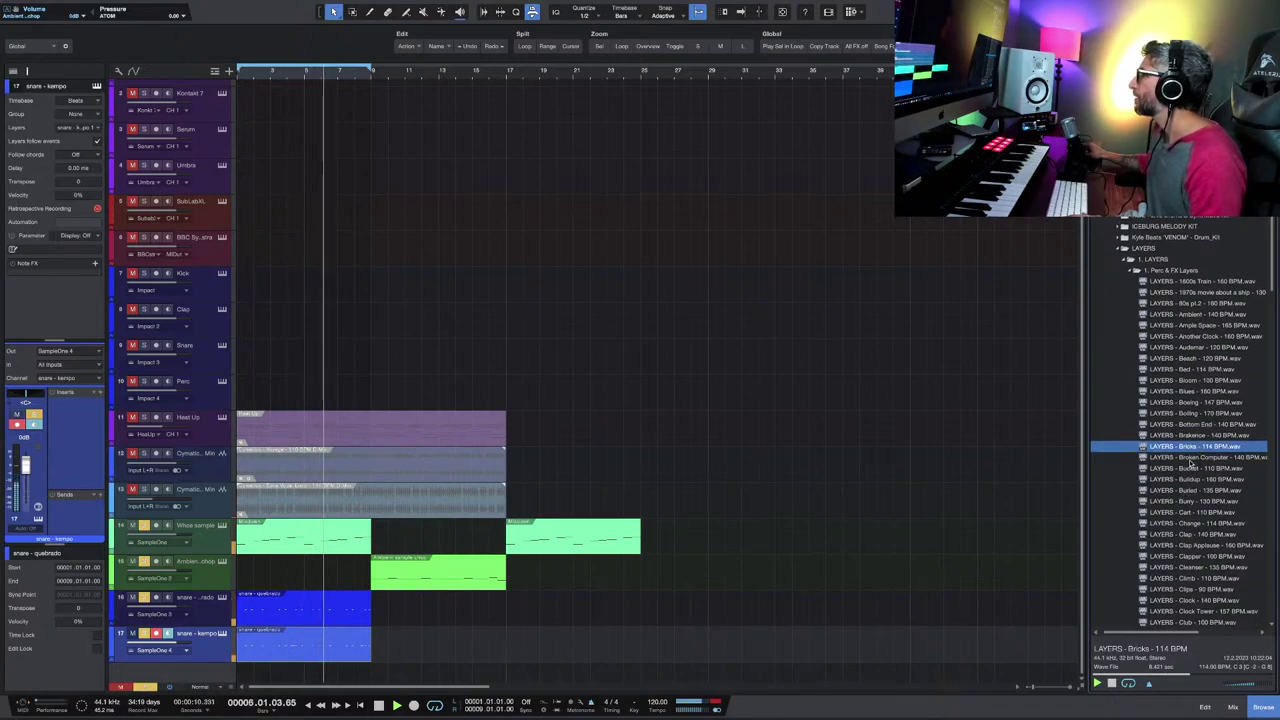
{"action": "scroll", "coordinate": [1190, 462], "scroll_direction": "down", "scroll_amount": 1}
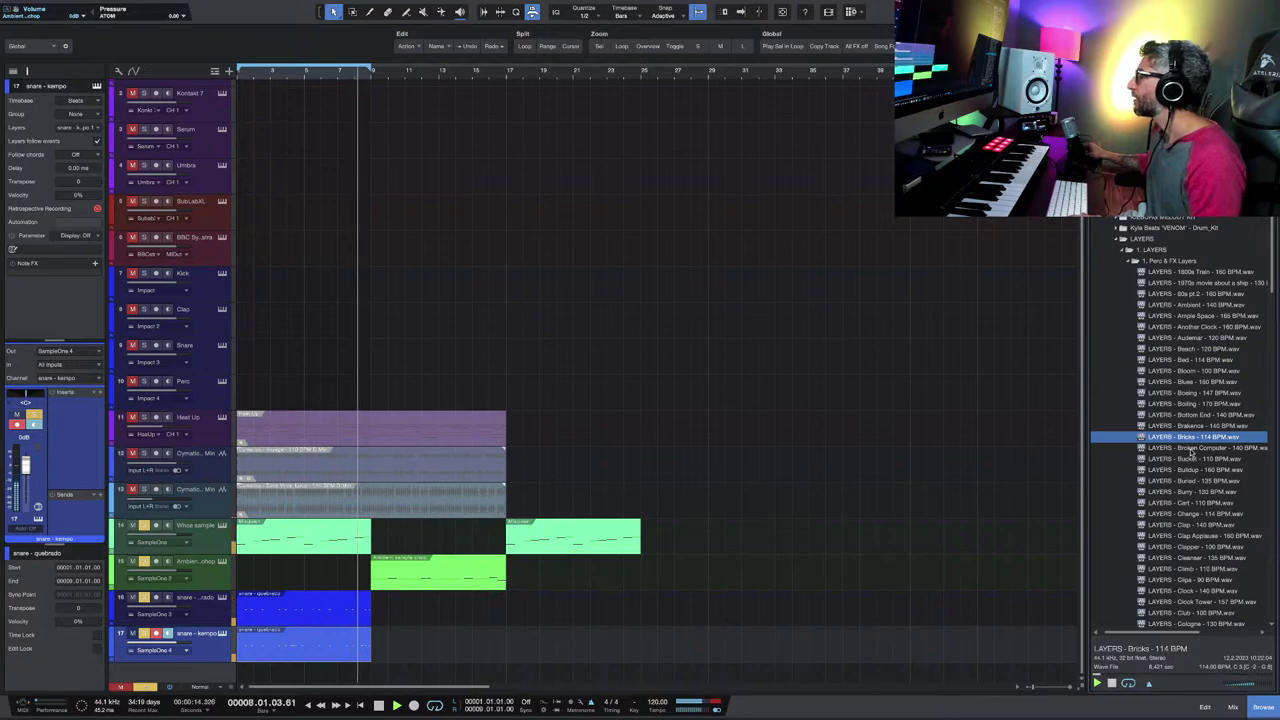
{"action": "left_click", "coordinate": [1190, 449]}
{"action": "scroll", "coordinate": [1192, 481], "scroll_direction": "down", "scroll_amount": 2}
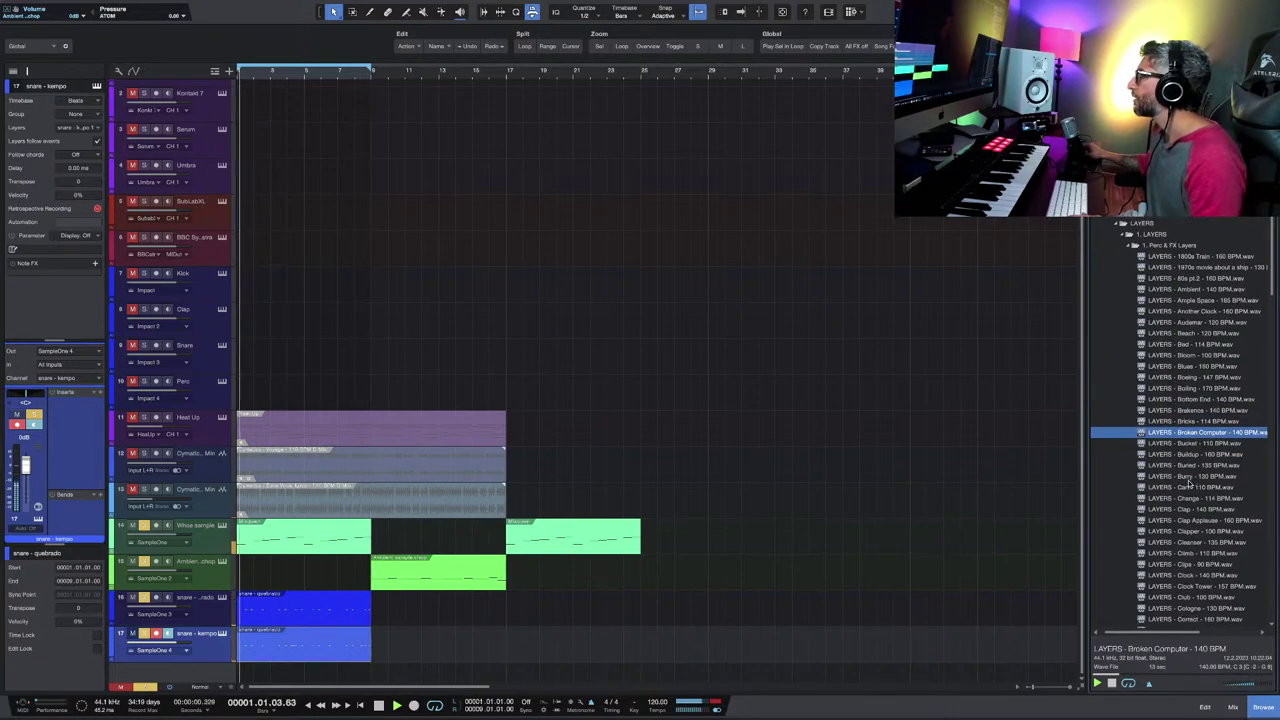
{"action": "scroll", "coordinate": [1190, 495], "scroll_direction": "down", "scroll_amount": 1}
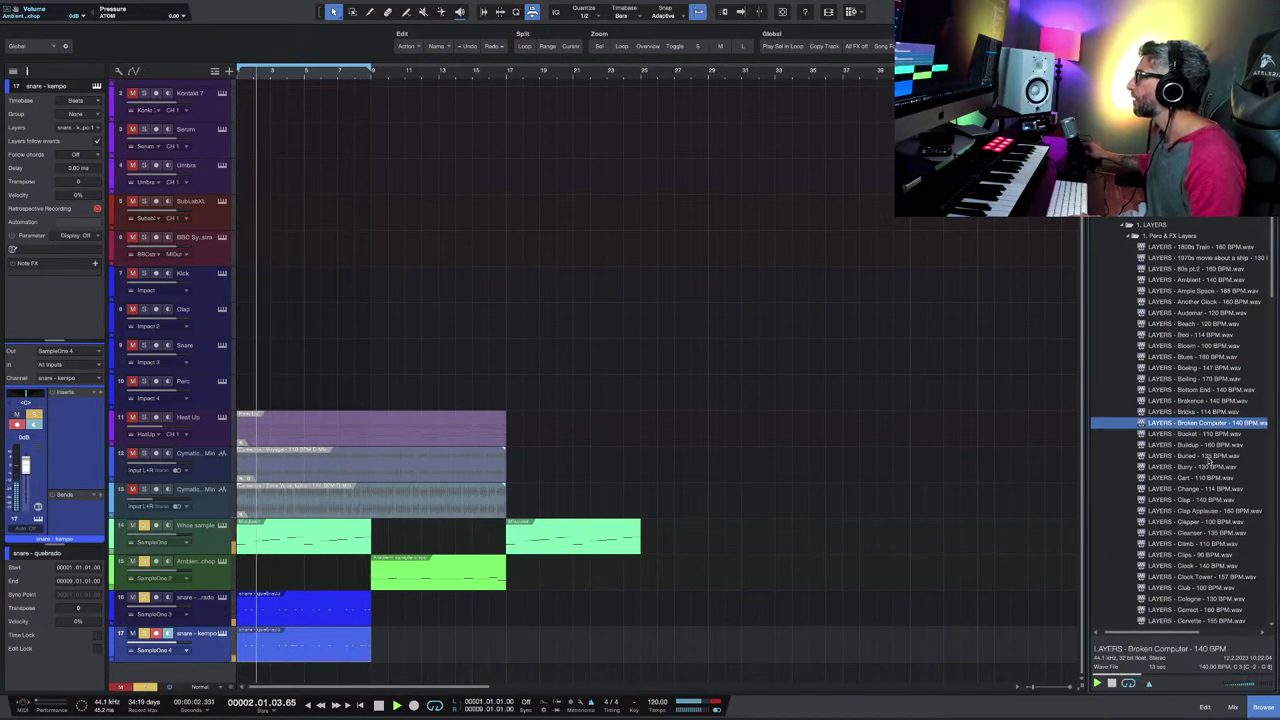
{"action": "left_click", "coordinate": [1192, 434]}
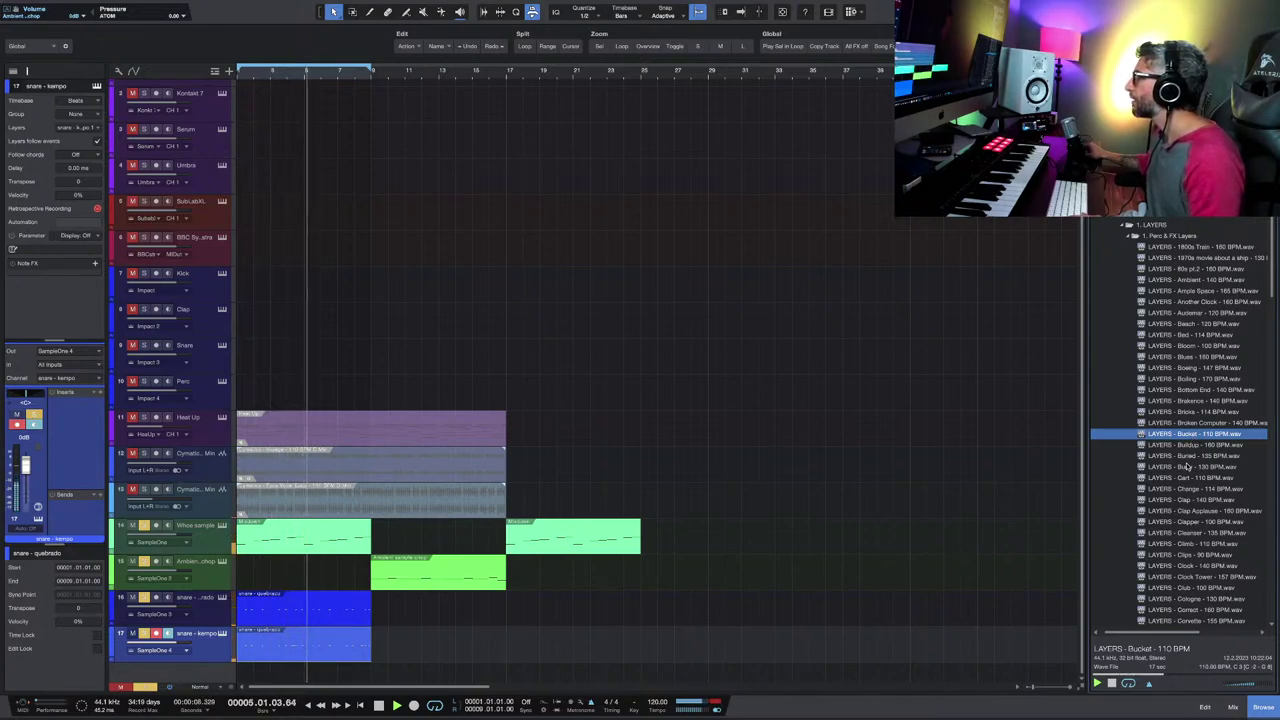
{"action": "scroll", "coordinate": [1187, 467], "scroll_direction": "down", "scroll_amount": 1}
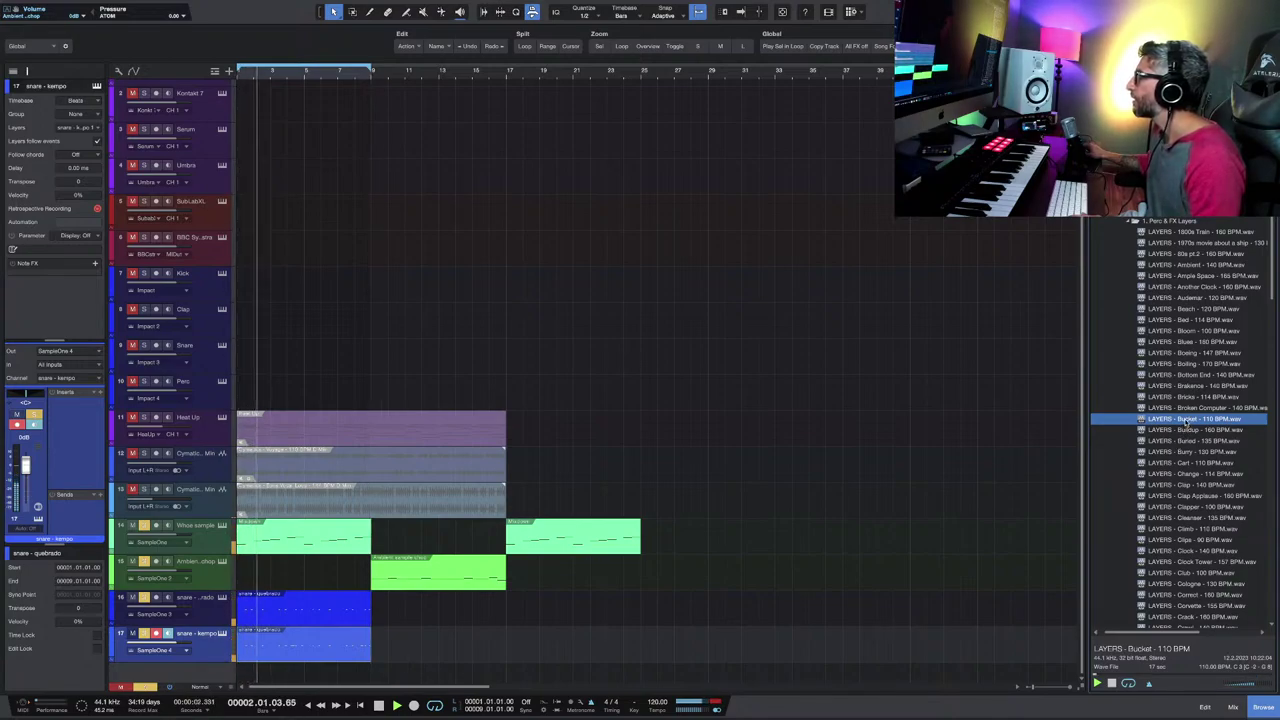
Step: Place LAYERS - Bucket - 110 BPM.wav on a new audio track below snare - kempo from bar 1, and listen to it with the beat
{"action": "left_click_drag", "start_coordinate": [1184, 424], "coordinate": [256, 668]}
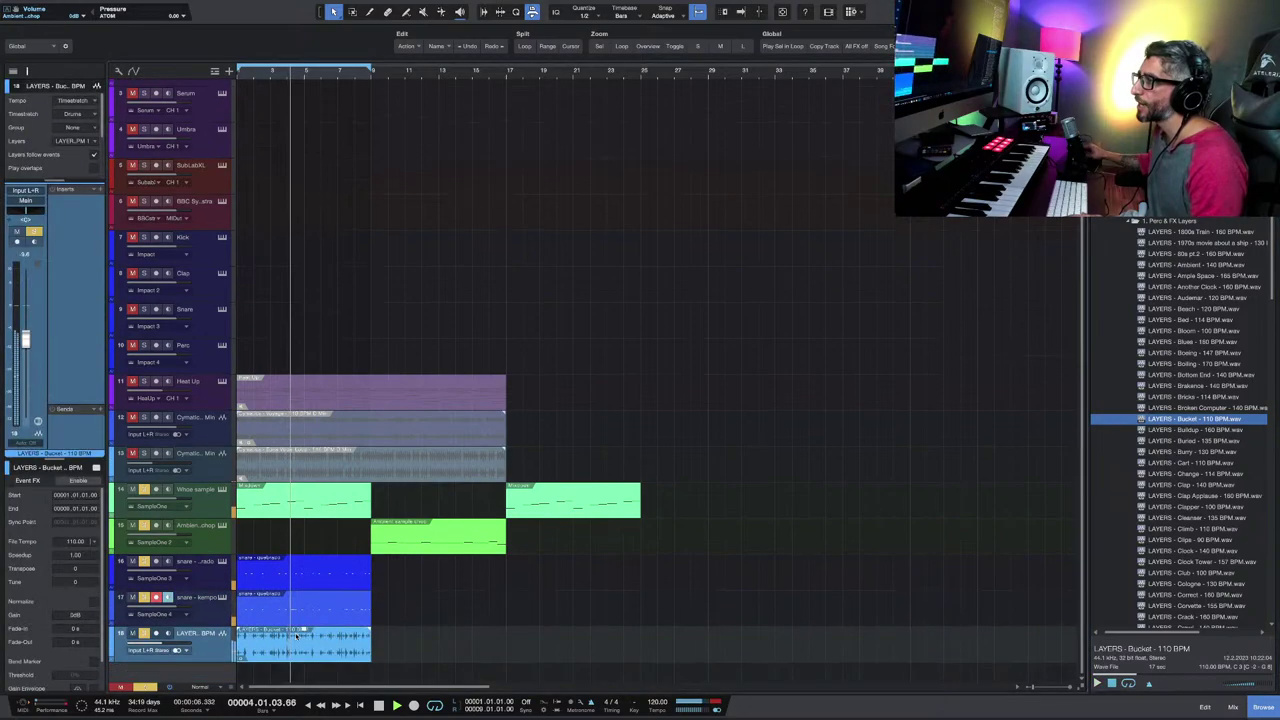
{"action": "scroll", "coordinate": [342, 641], "scroll_direction": "up", "scroll_amount": 5}
{"action": "scroll", "coordinate": [342, 641], "scroll_direction": "up", "scroll_amount": 3}
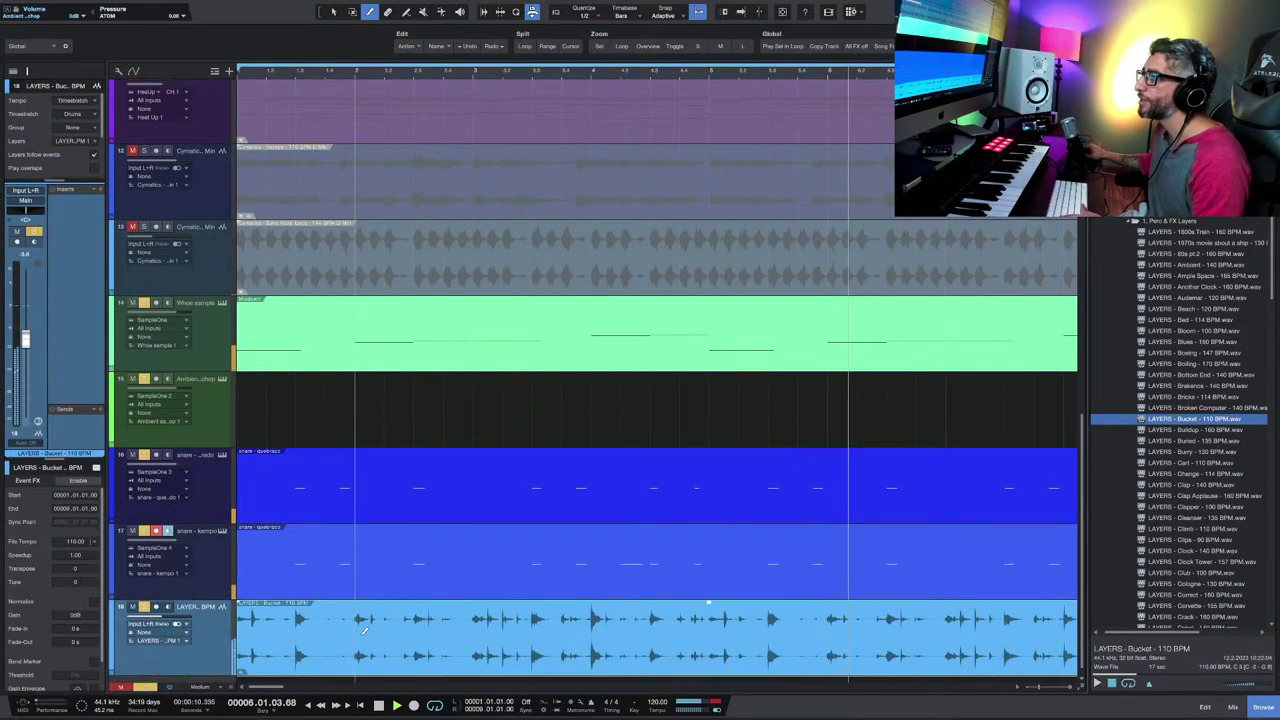
{"action": "key", "text": "1"}
{"action": "left_click", "coordinate": [288, 632]}
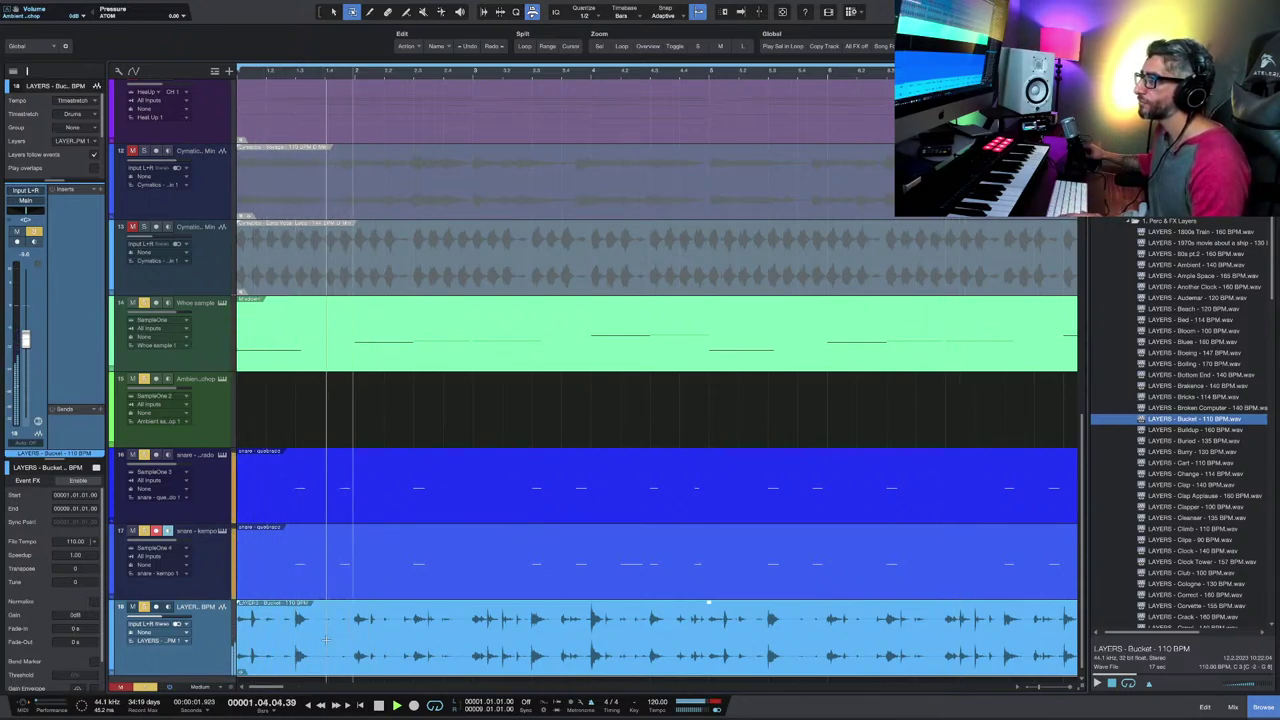
{"action": "key", "text": "space"}
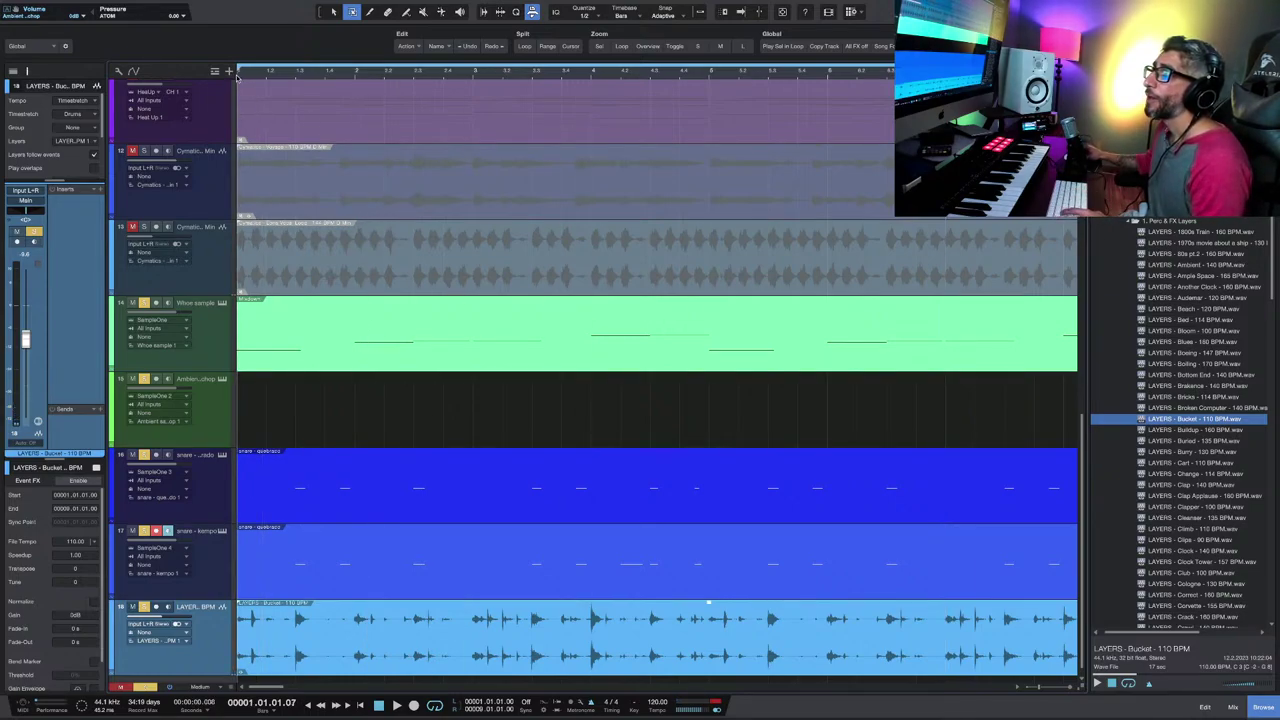
Step: Play the beat from bar 1 and listen to the Bucket loop together with both snares and the sample chop
{"action": "key", "text": "space"}
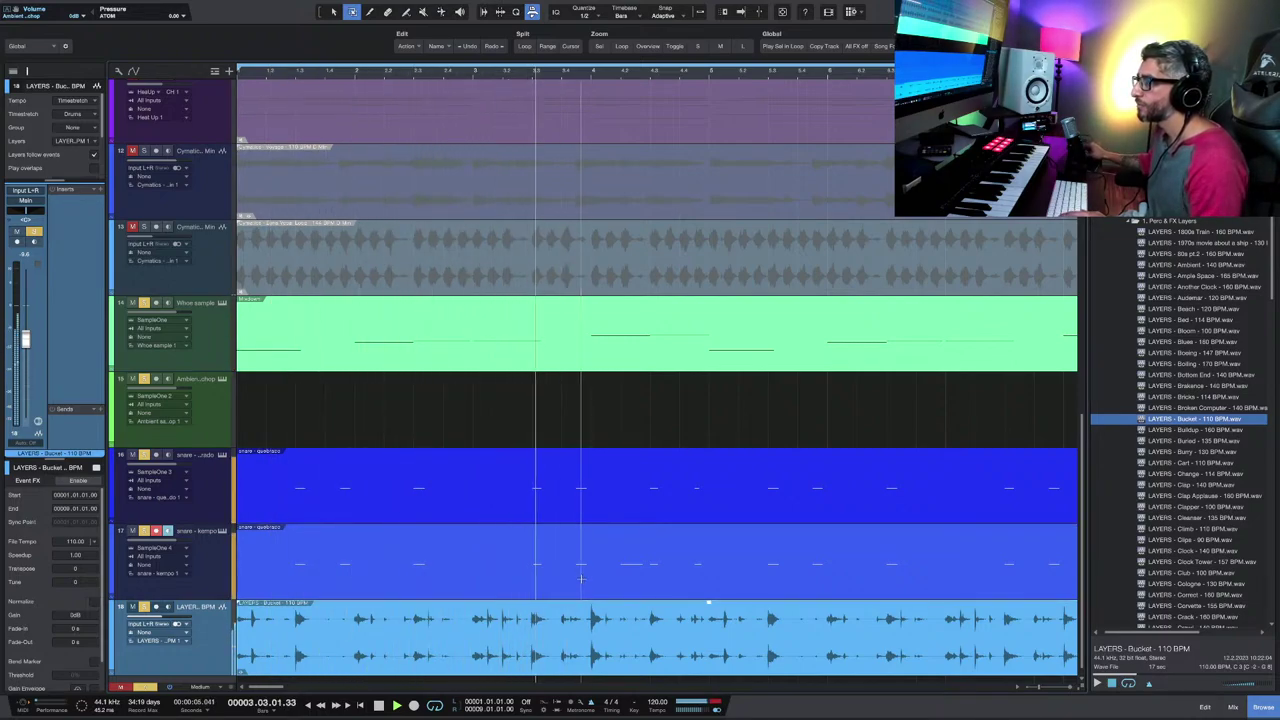
{"action": "key", "text": "w"}
{"action": "key", "text": "shift+w"}
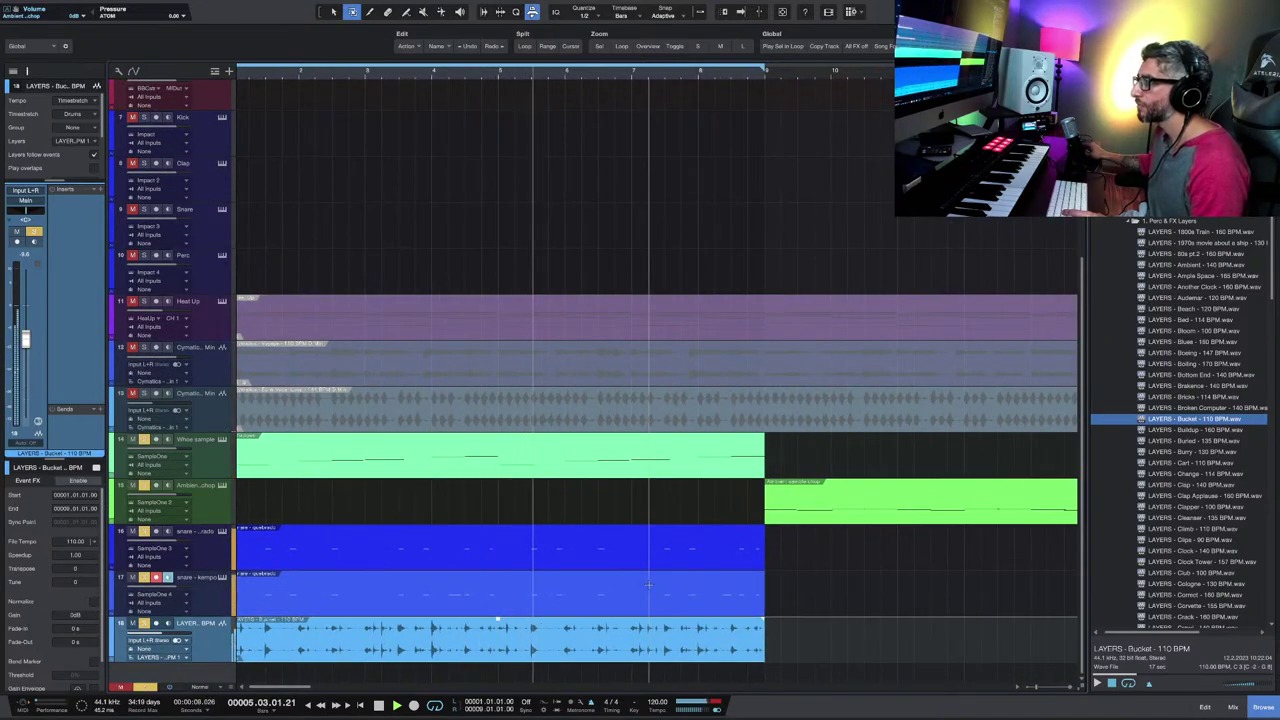
{"action": "key", "text": "w"}
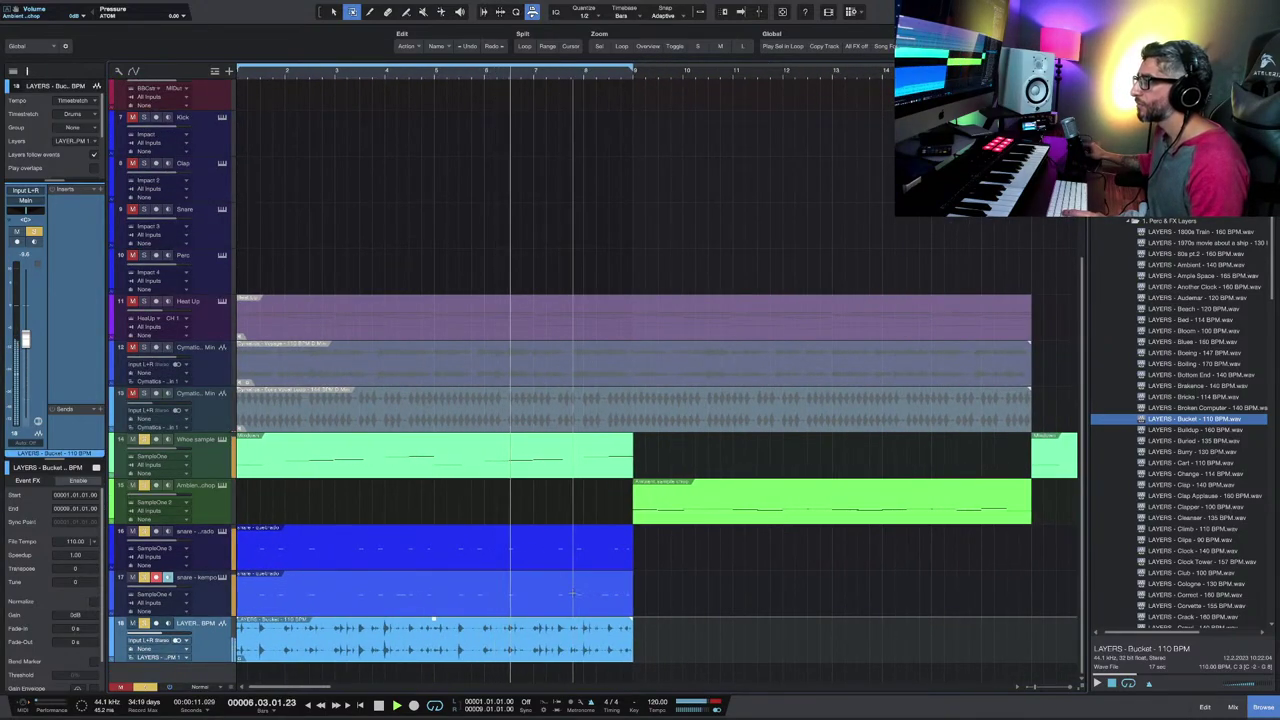
{"action": "key", "text": "1"}
{"action": "key", "text": "w"}
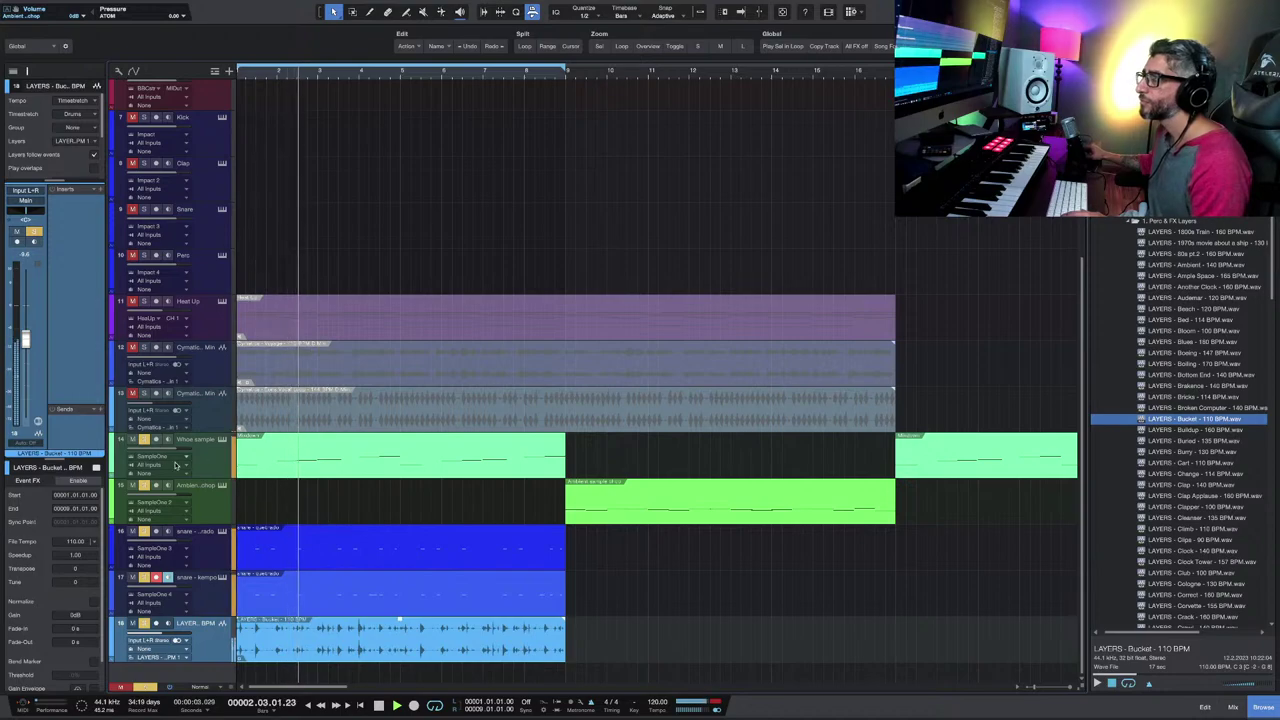
{"action": "left_click", "coordinate": [144, 118]}
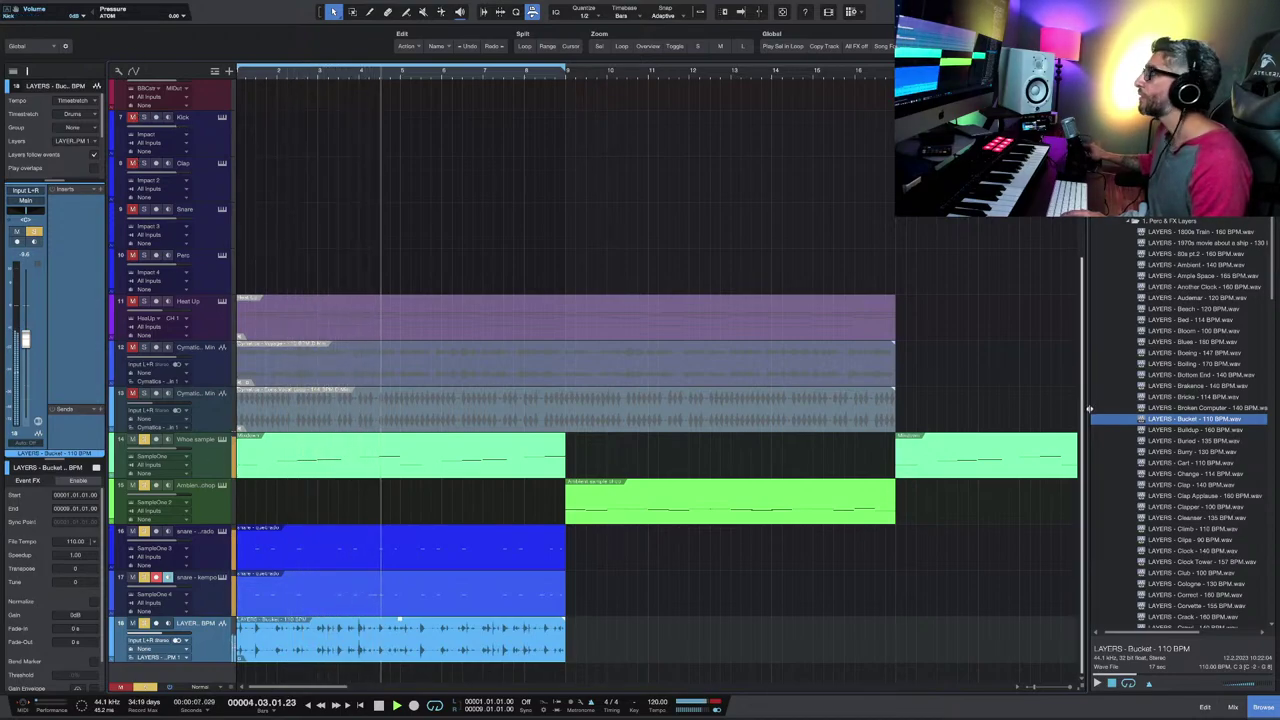
Step: Close the LAYERS and Kyle Beats Packs folders and open 16 - Percussion Loop Collection (METEOR) inside Cymatics DUALITY
{"action": "key", "text": "Left"}
{"action": "key", "text": "Left"}
{"action": "key", "text": "Left"}
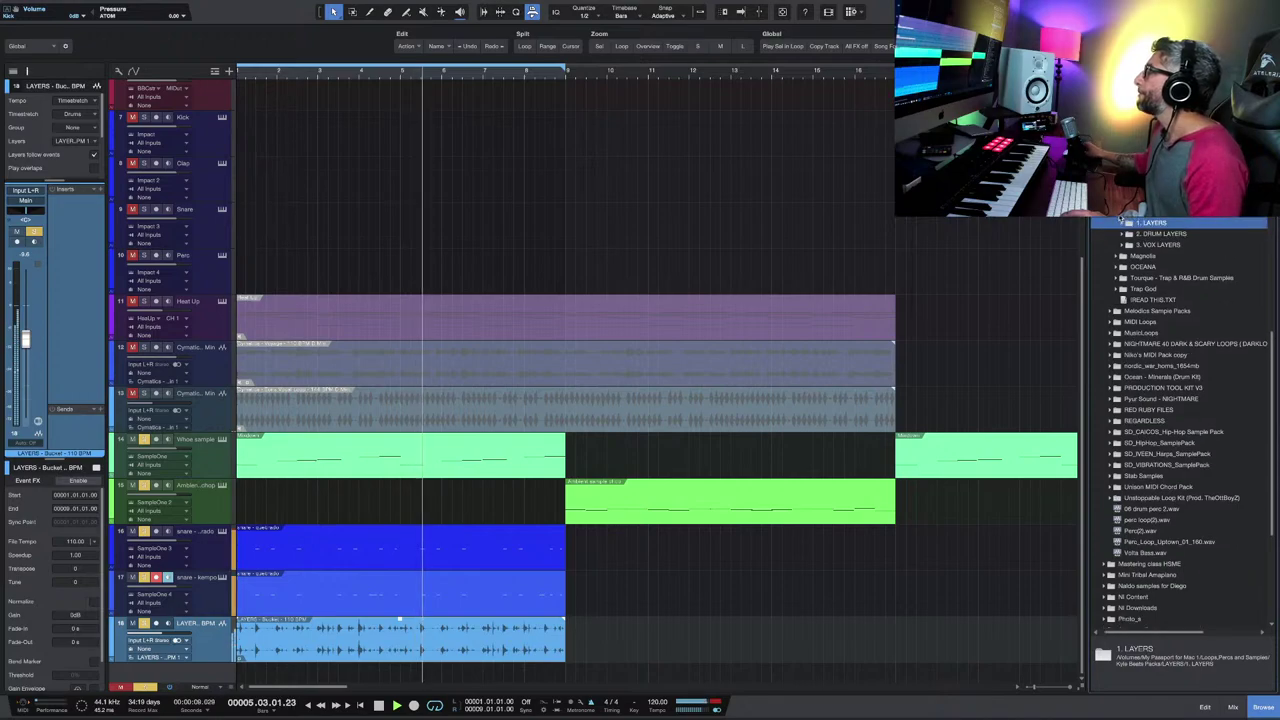
{"action": "left_click", "coordinate": [1120, 233]}
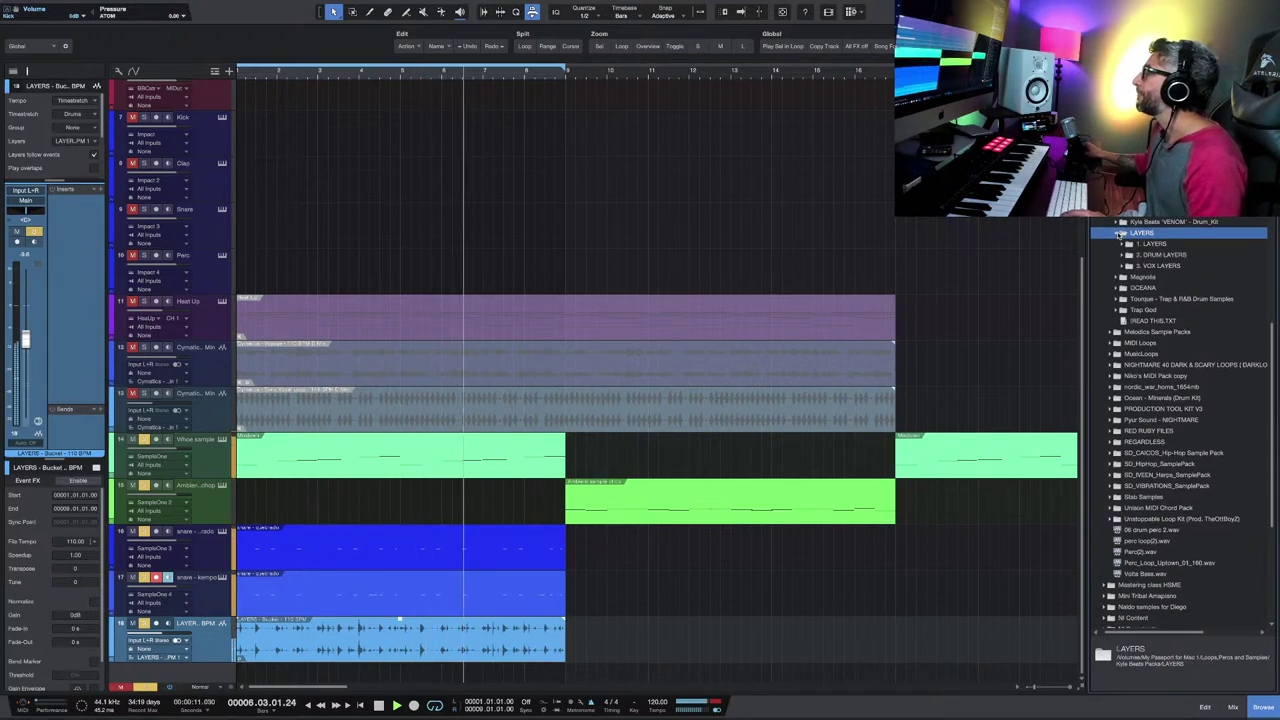
{"action": "scroll", "coordinate": [1117, 325], "scroll_direction": "up", "scroll_amount": 5}
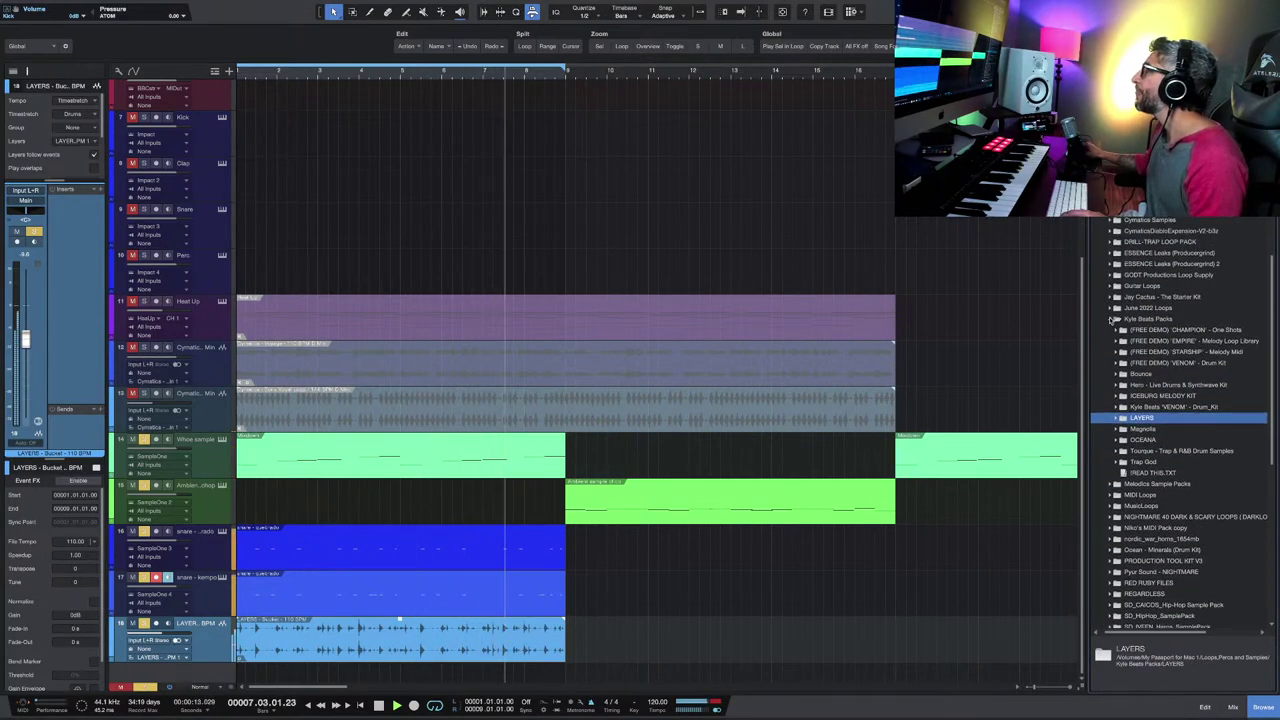
{"action": "left_click", "coordinate": [1112, 319]}
{"action": "scroll", "coordinate": [1158, 338], "scroll_direction": "up", "scroll_amount": 4}
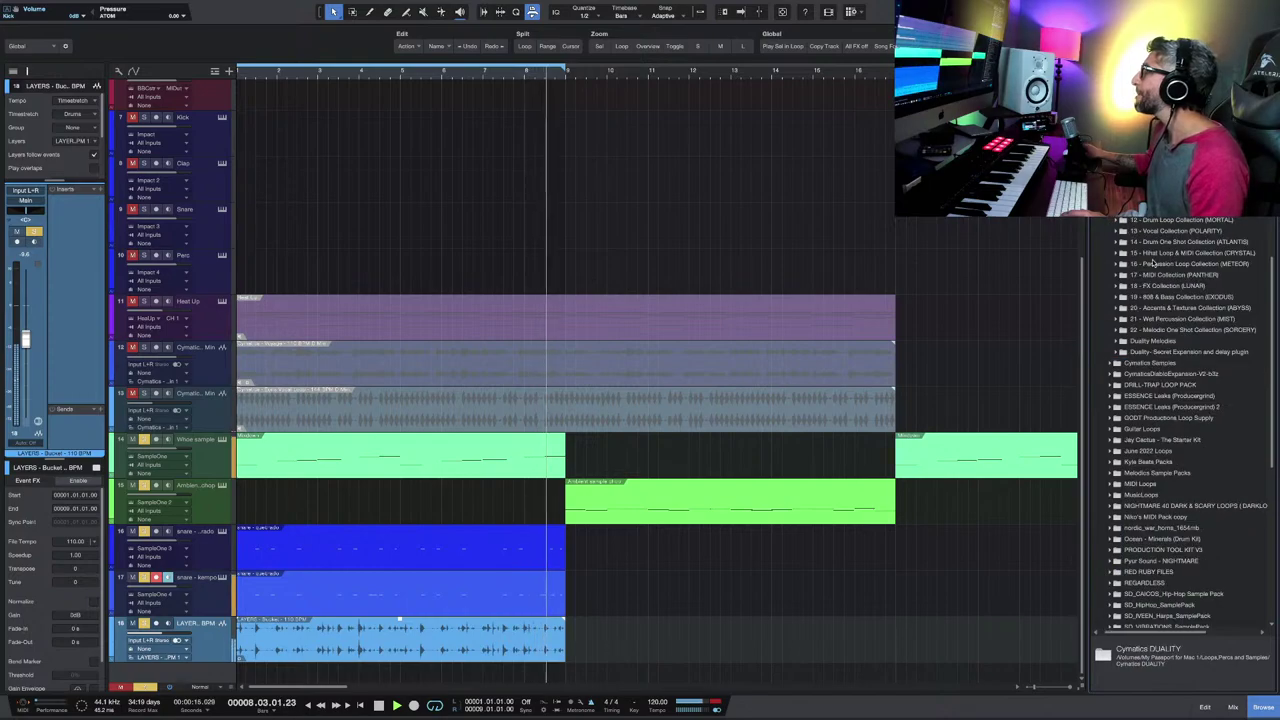
{"action": "scroll", "coordinate": [1150, 336], "scroll_direction": "down", "scroll_amount": 2}
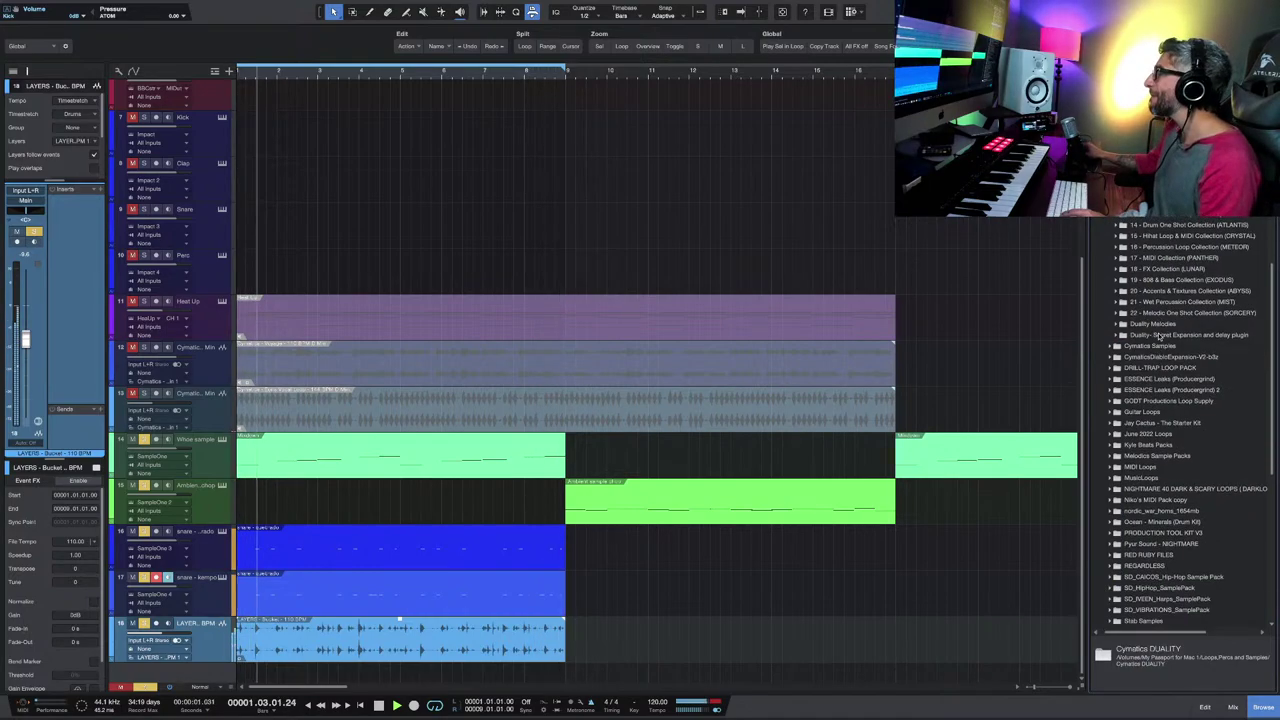
{"action": "scroll", "coordinate": [1138, 318], "scroll_direction": "up", "scroll_amount": 4}
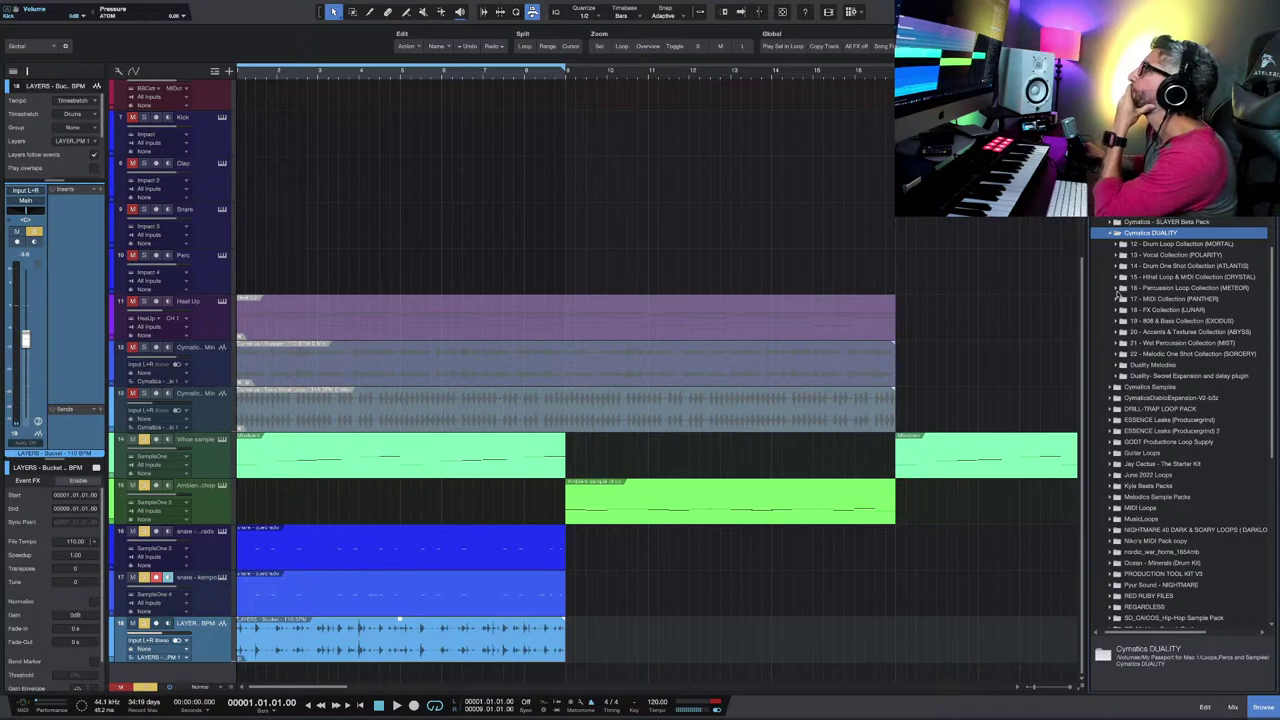
{"action": "left_click", "coordinate": [1117, 288]}
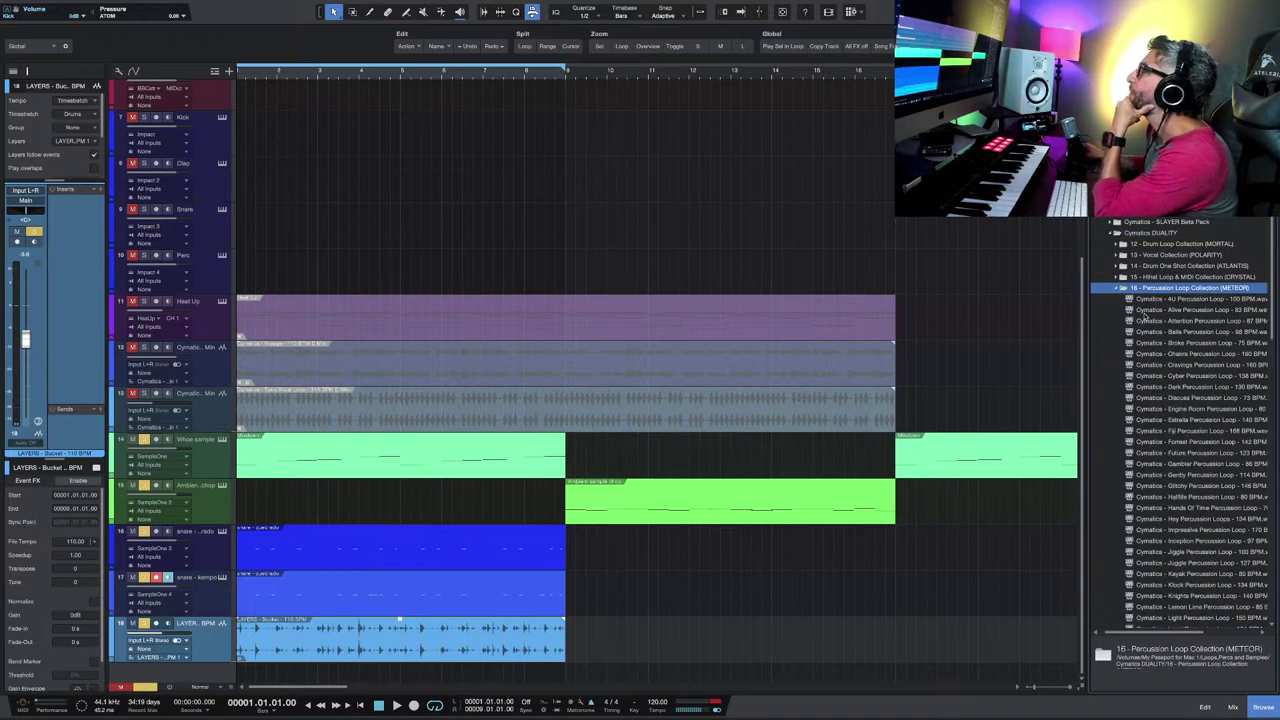
Step: Audition the 4U, Ventura, Unserious, Underground and Two Step percussion loops, and play the beat with Two Step
{"action": "left_click", "coordinate": [1198, 302]}
{"action": "scroll", "coordinate": [1176, 484], "scroll_direction": "down", "scroll_amount": 10}
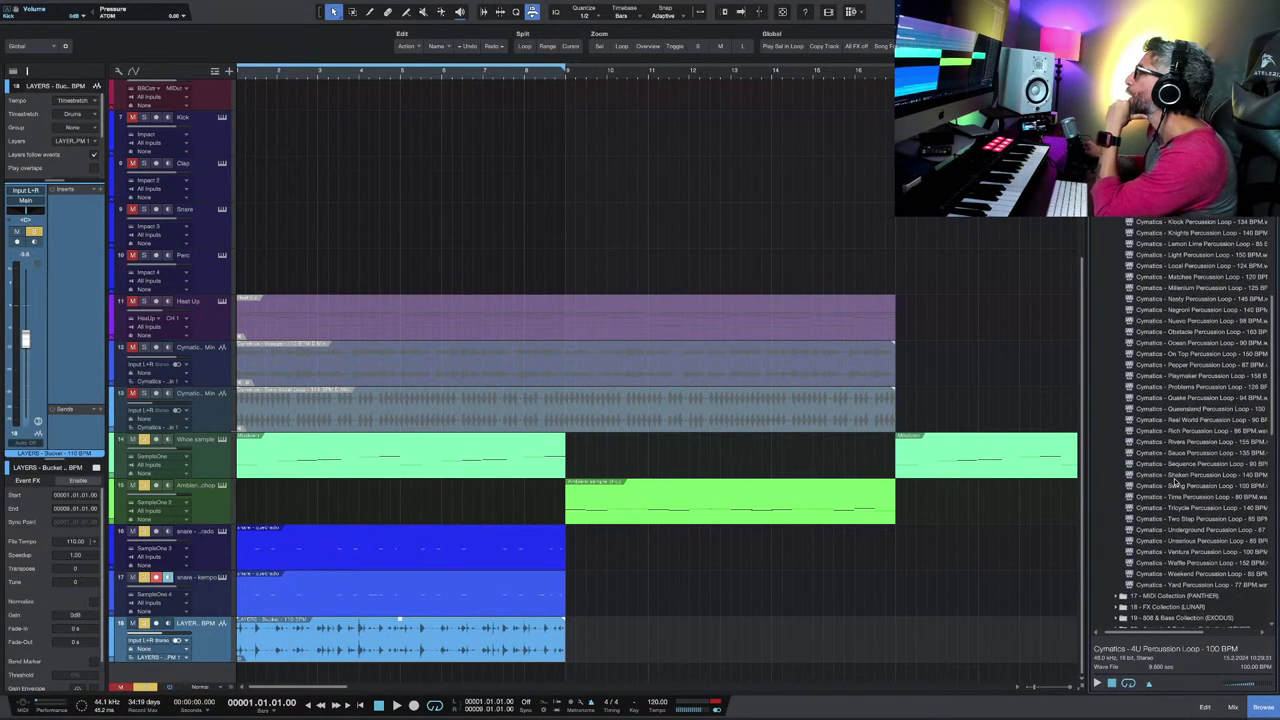
{"action": "left_click", "coordinate": [1183, 533]}
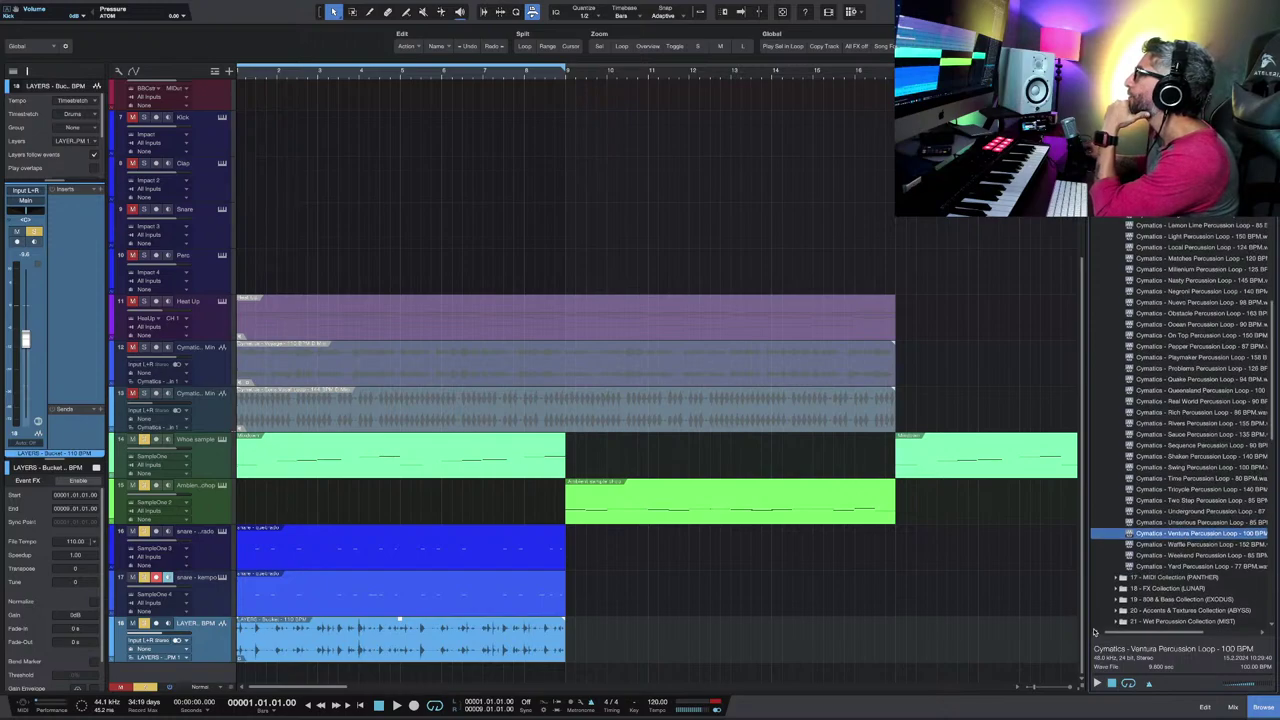
{"action": "left_click", "coordinate": [1188, 523]}
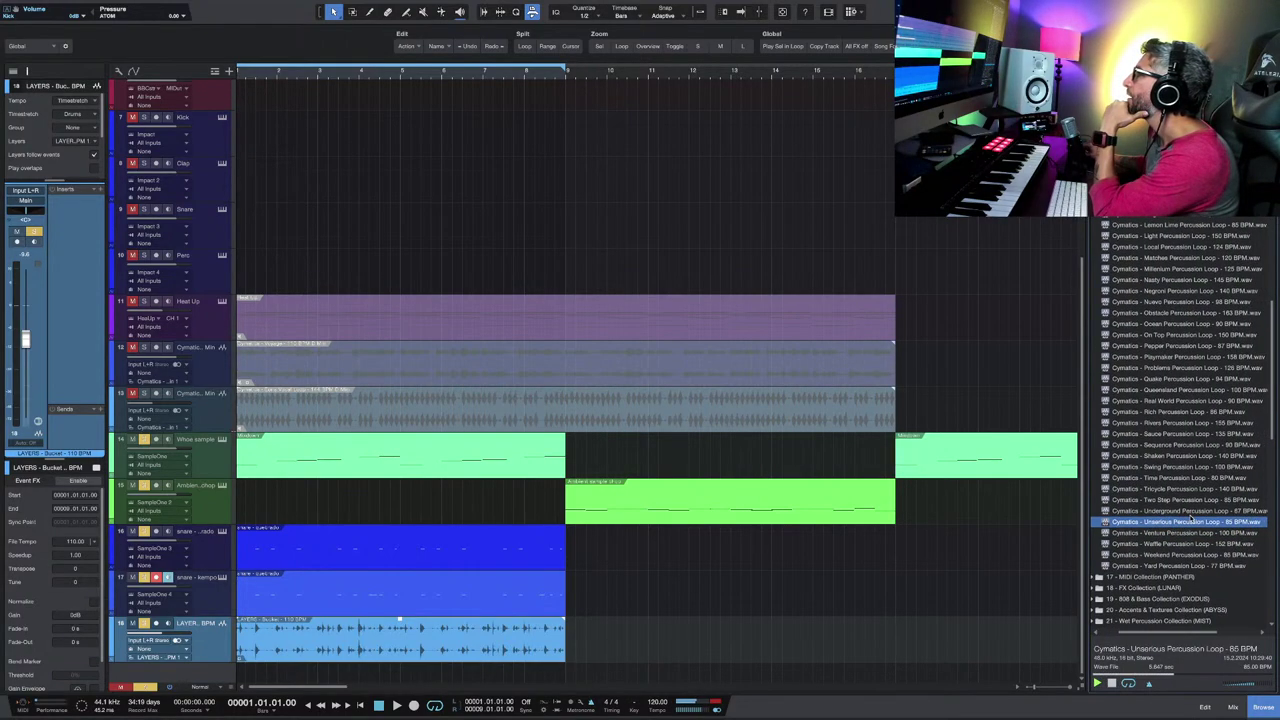
{"action": "left_click", "coordinate": [1190, 513]}
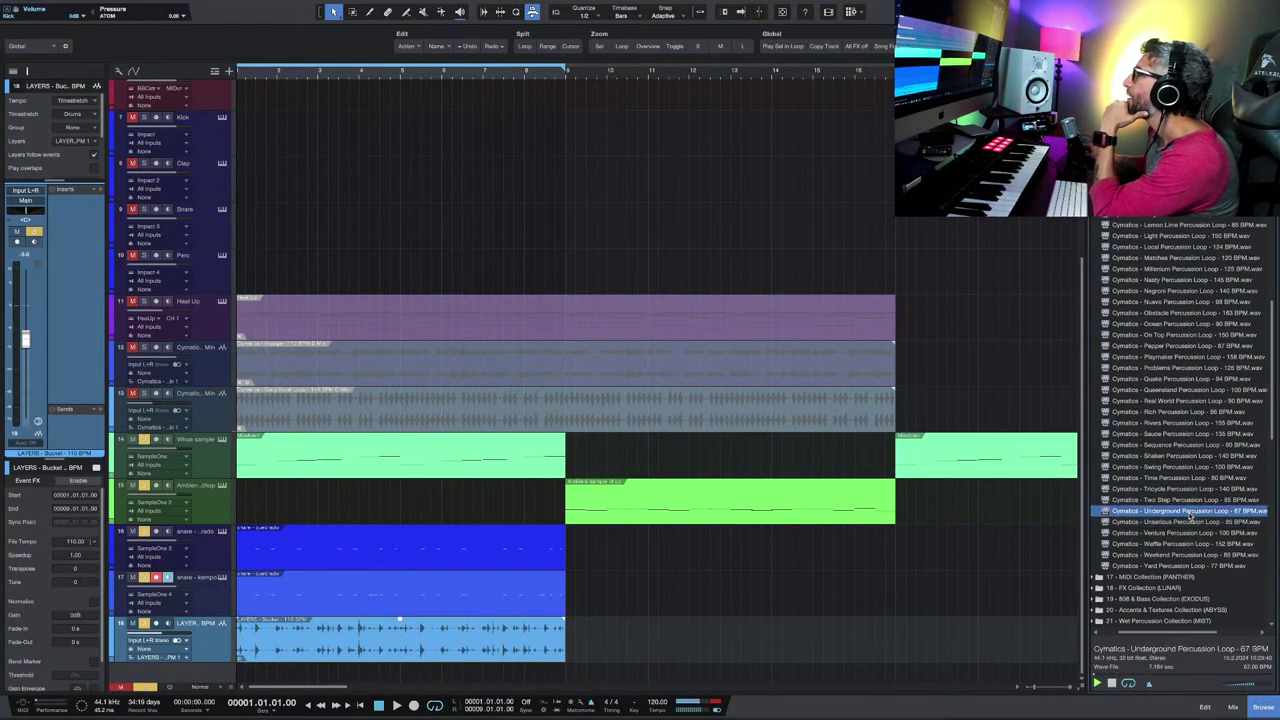
{"action": "left_click", "coordinate": [1184, 499]}
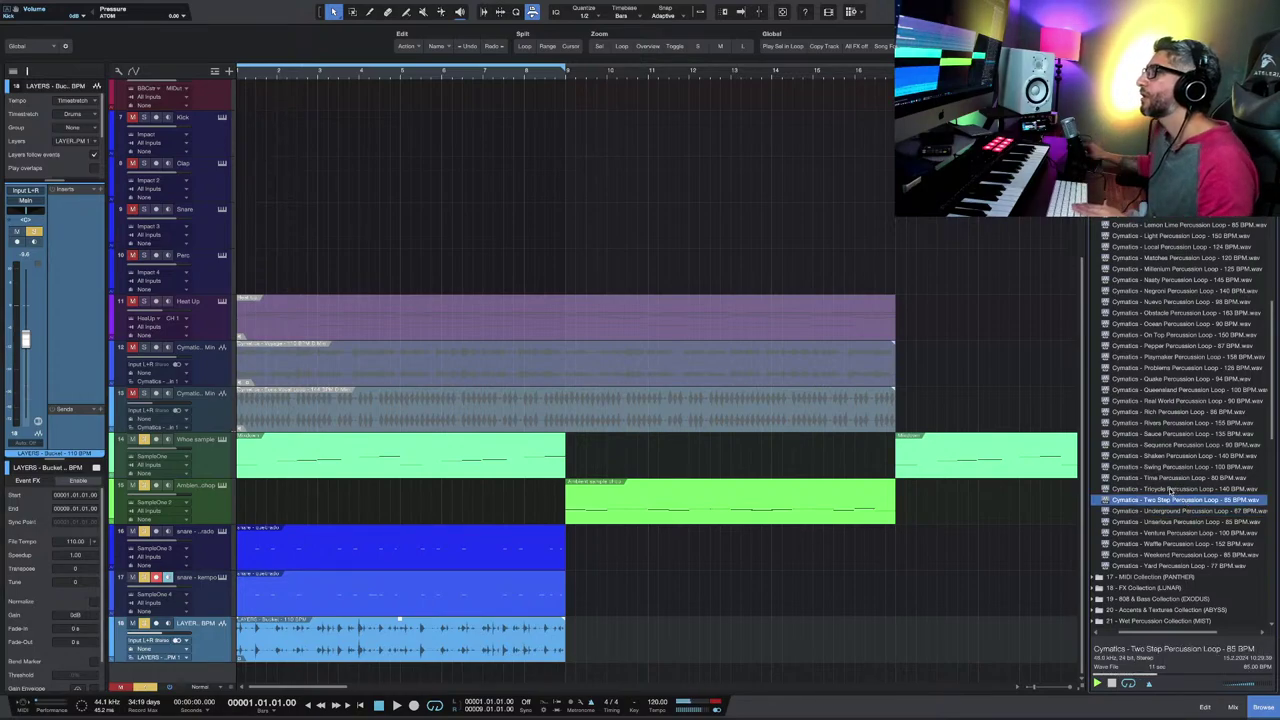
{"action": "key", "text": "space"}
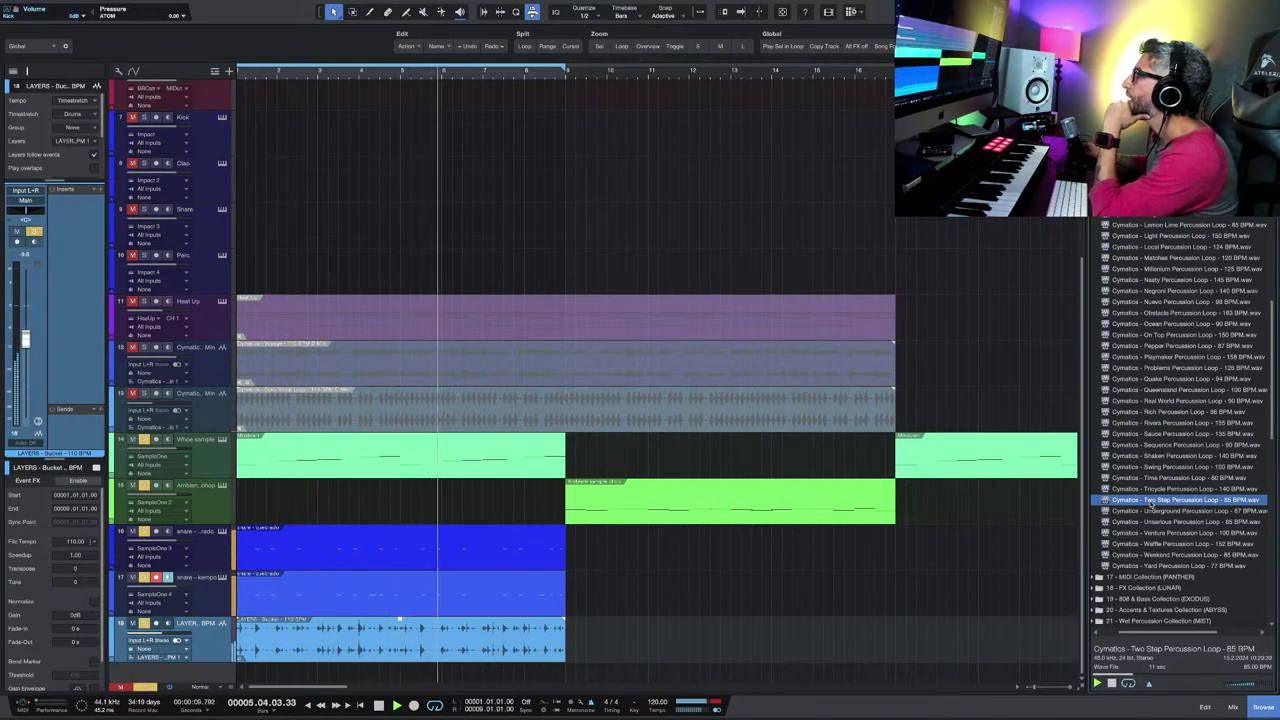
Step: Place Cymatics - Two Step Percussion Loop - 85 BPM.wav on a new audio track from bar 1 and duplicate it once from bar 5
{"action": "left_click_drag", "start_coordinate": [1150, 502], "coordinate": [250, 677]}
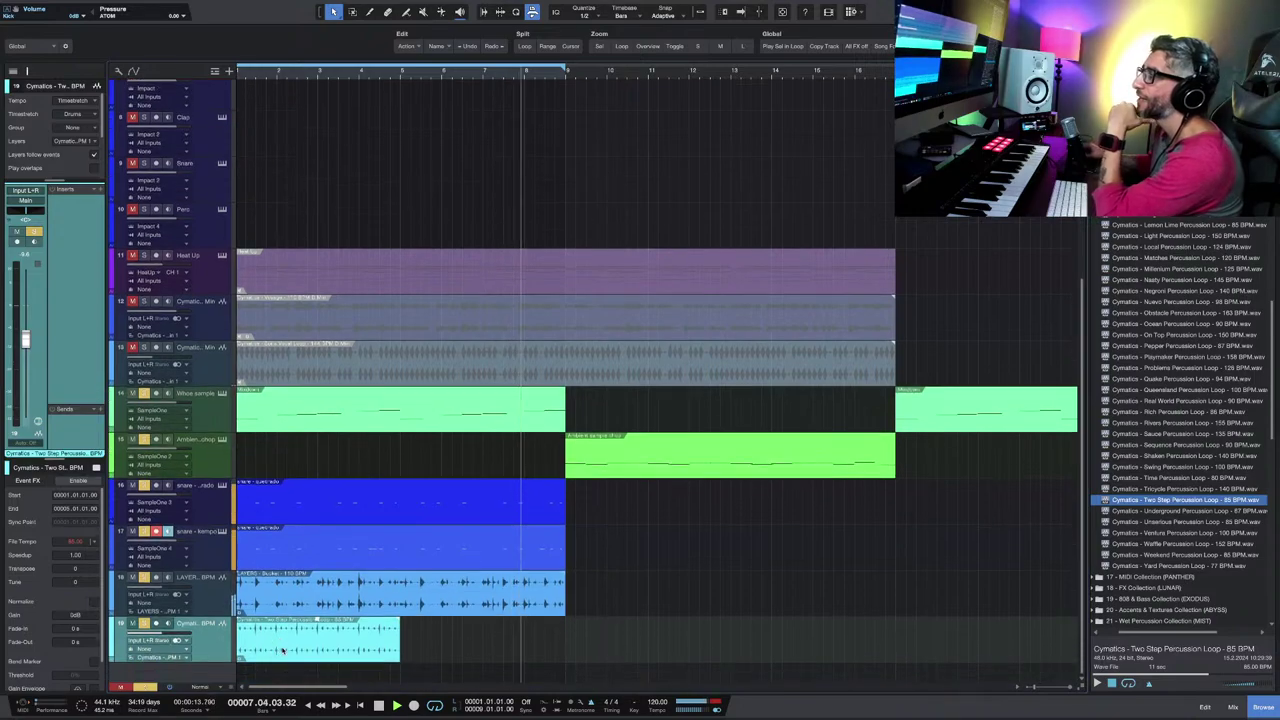
{"action": "key", "text": "d"}
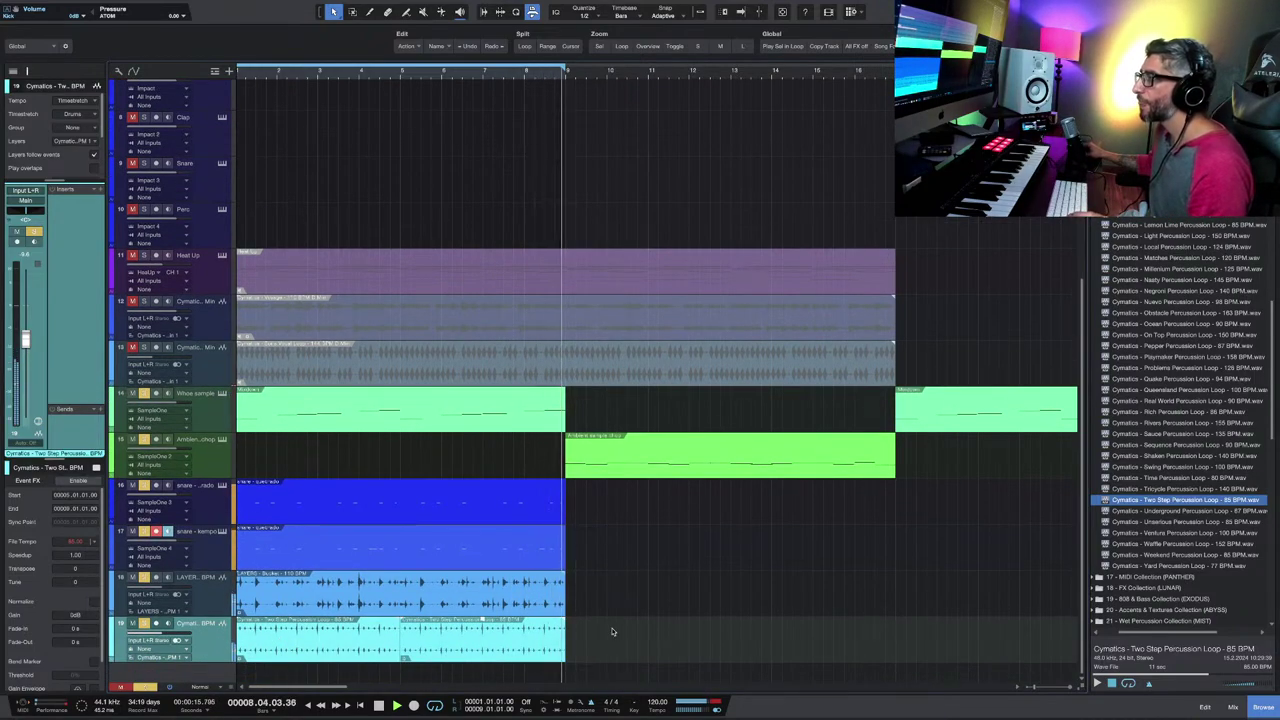
{"action": "key", "text": "w"}
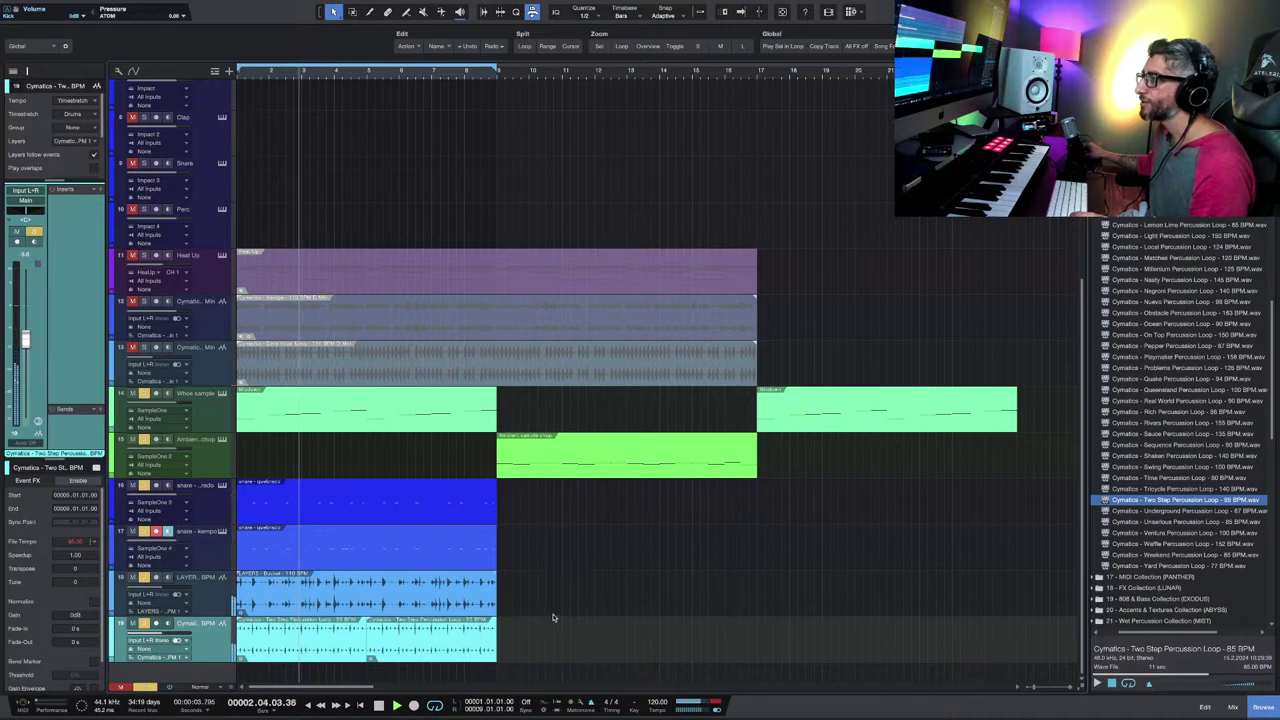
Step: Lower the gain of the Bucket event and both Two Step events together to -7 dB
{"action": "left_click_drag", "start_coordinate": [562, 571], "coordinate": [320, 650]}
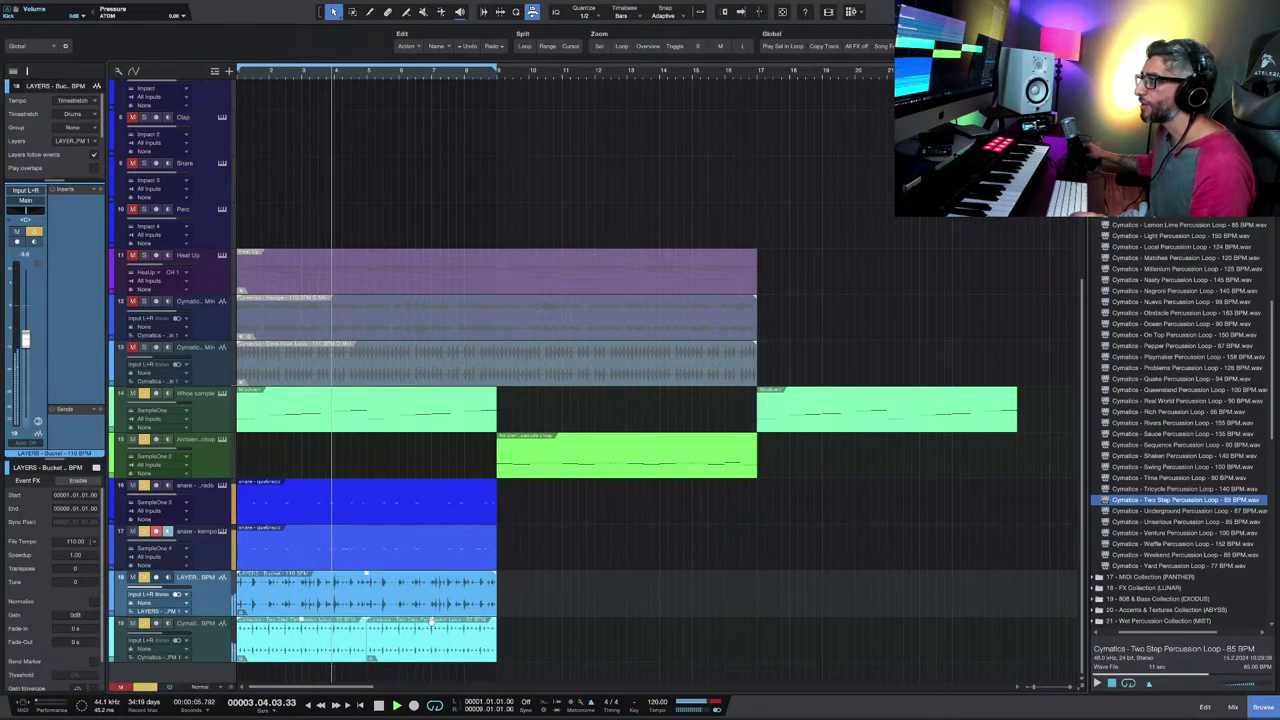
{"action": "left_click_drag", "start_coordinate": [431, 622], "coordinate": [431, 628]}
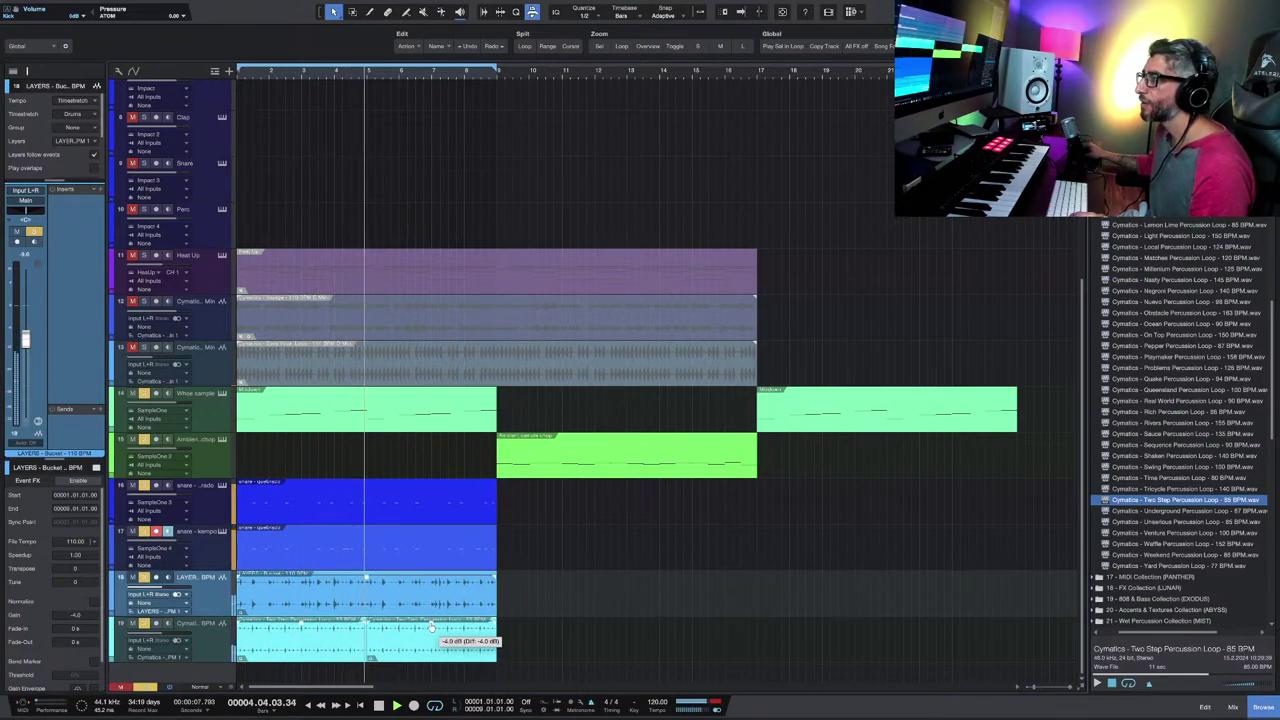
{"action": "left_click_drag", "start_coordinate": [431, 628], "coordinate": [431, 631]}
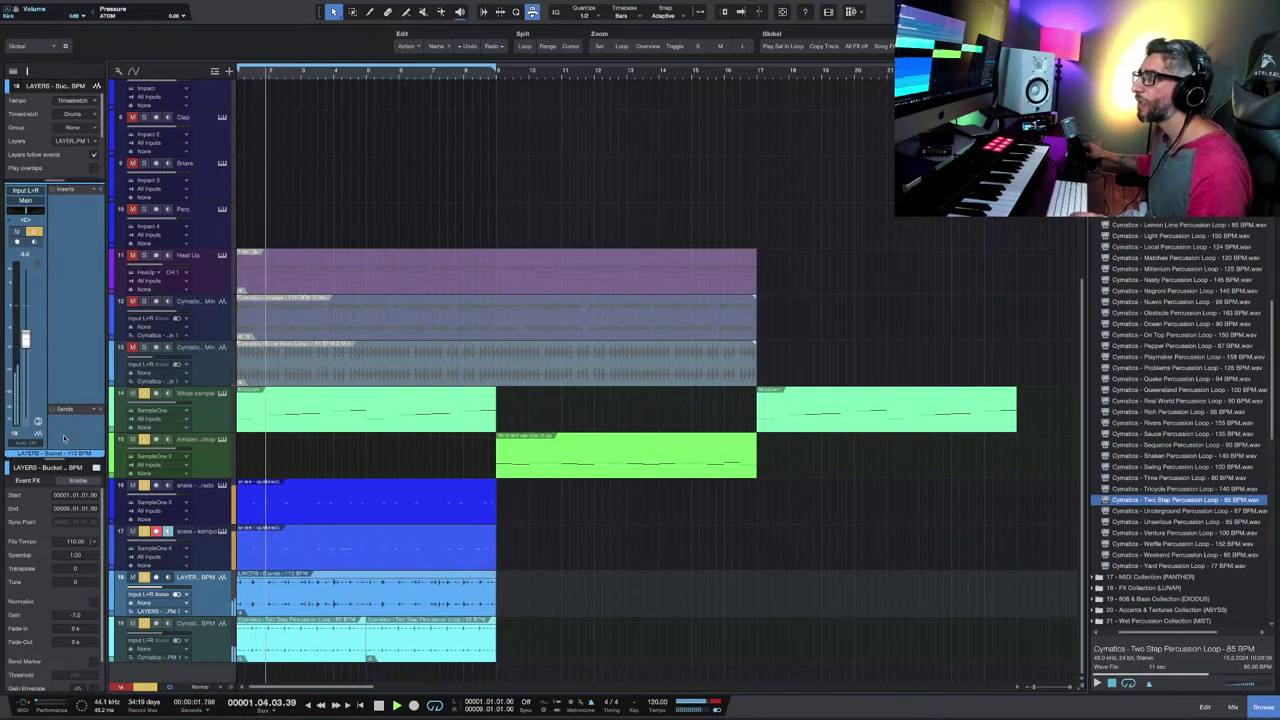
Step: Close the METEOR folder, audition the Ember and Golden hihats in 14 - Drum One Shot Collection (ATLANTIS), and close the Hihats folder
{"action": "scroll", "coordinate": [1150, 420], "scroll_direction": "up", "scroll_amount": 6}
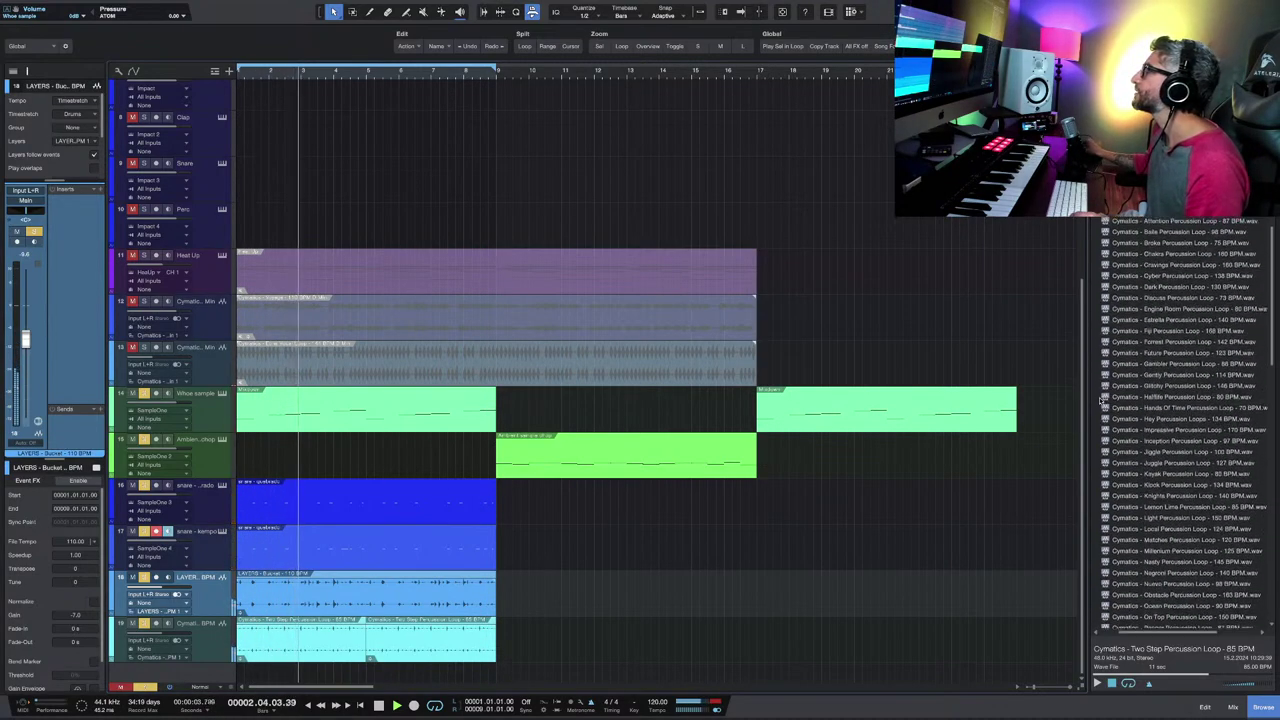
{"action": "left_click", "coordinate": [1097, 394]}
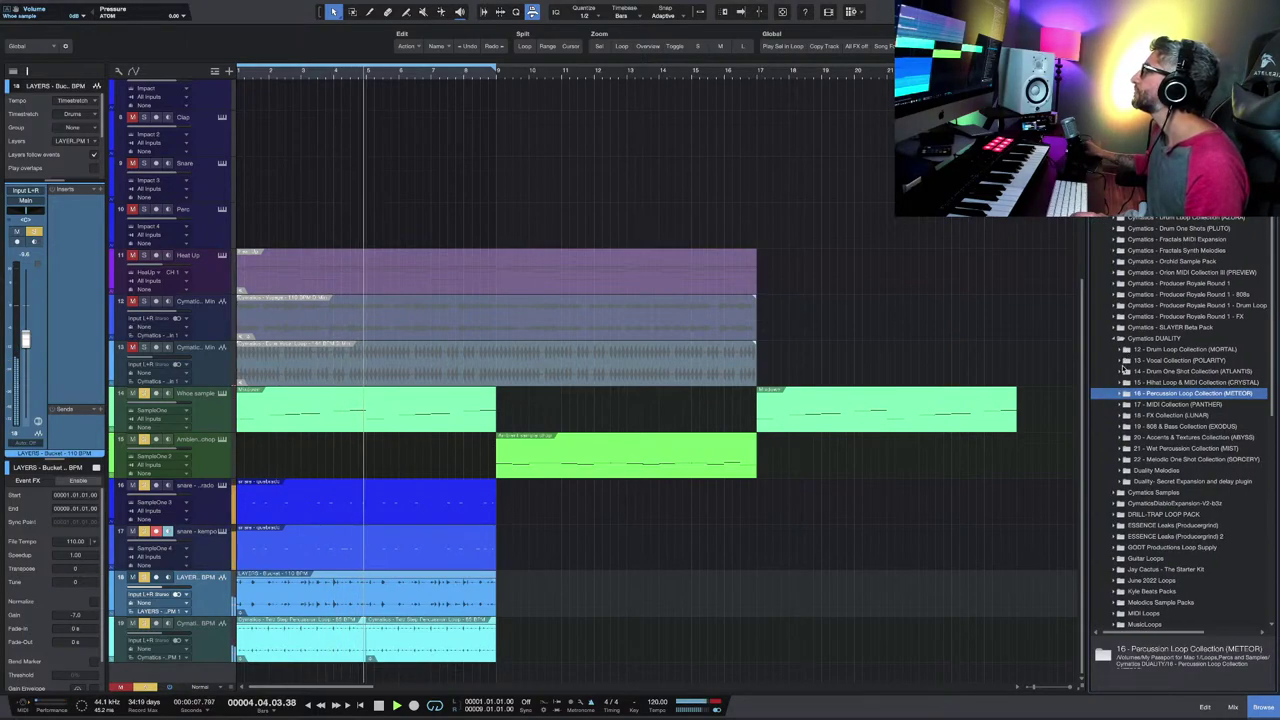
{"action": "left_click", "coordinate": [1125, 371]}
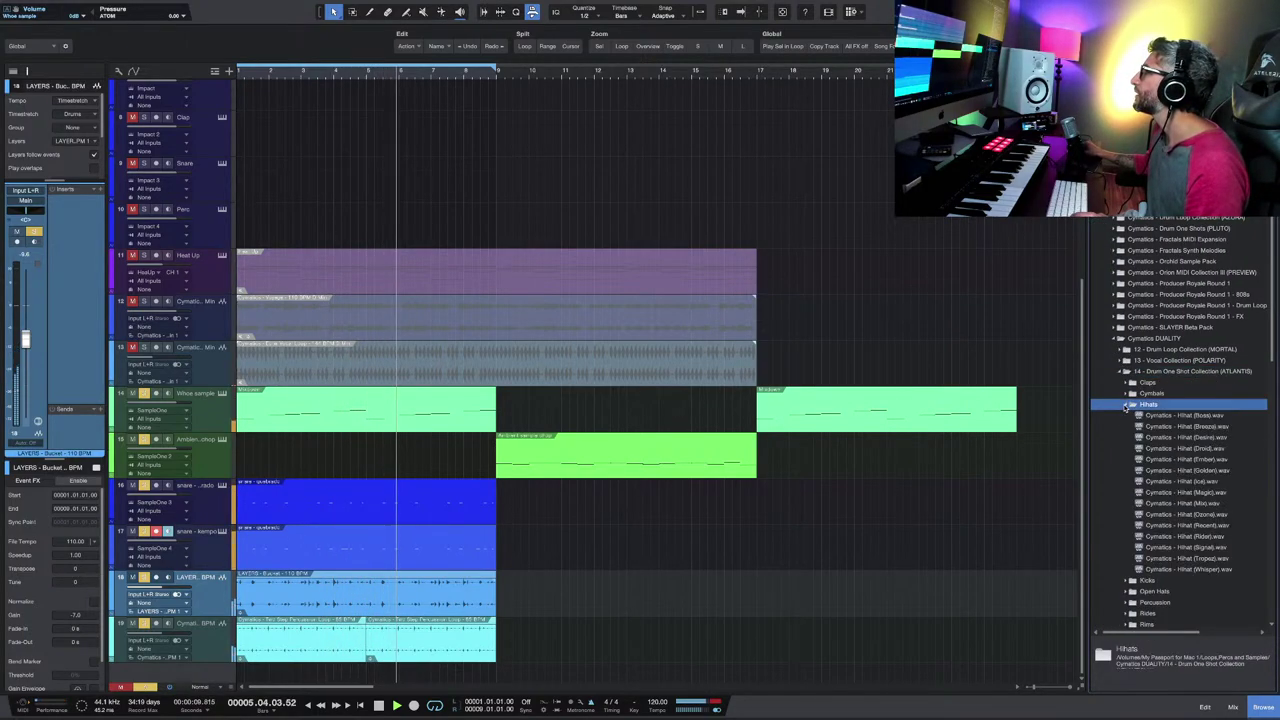
{"action": "left_click", "coordinate": [1125, 405]}
{"action": "left_click", "coordinate": [1150, 459]}
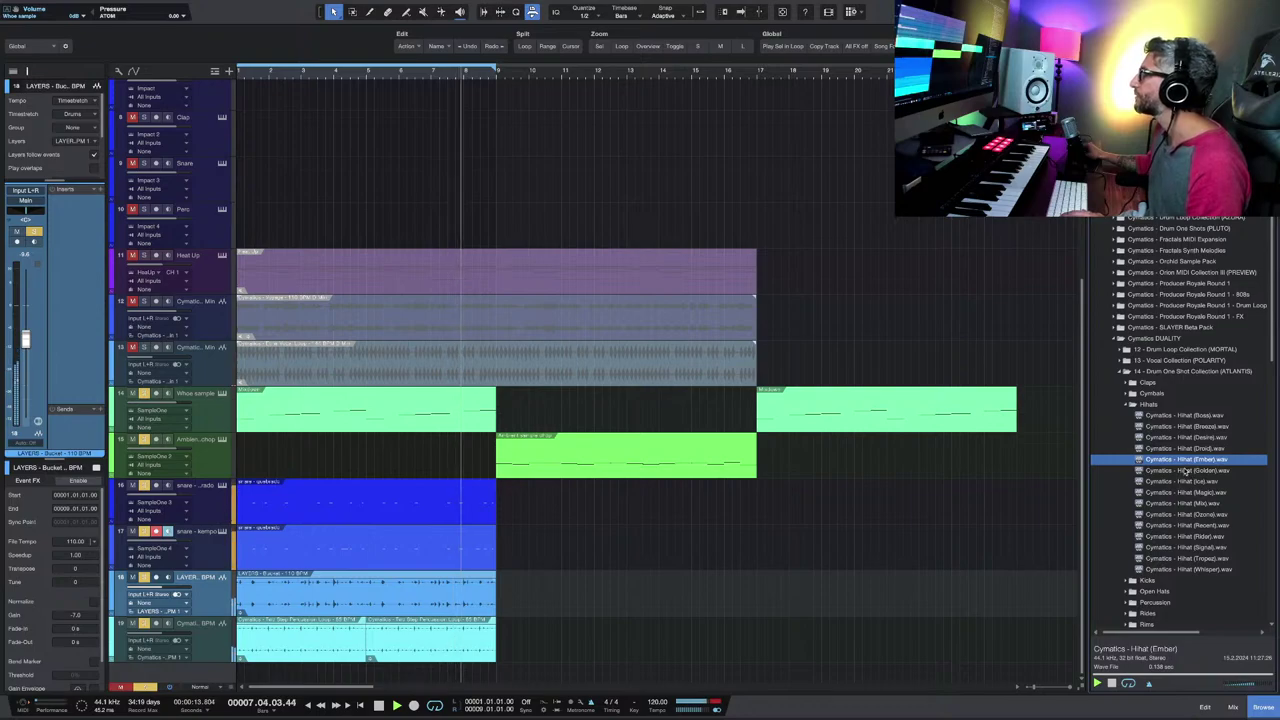
{"action": "left_click", "coordinate": [1184, 470]}
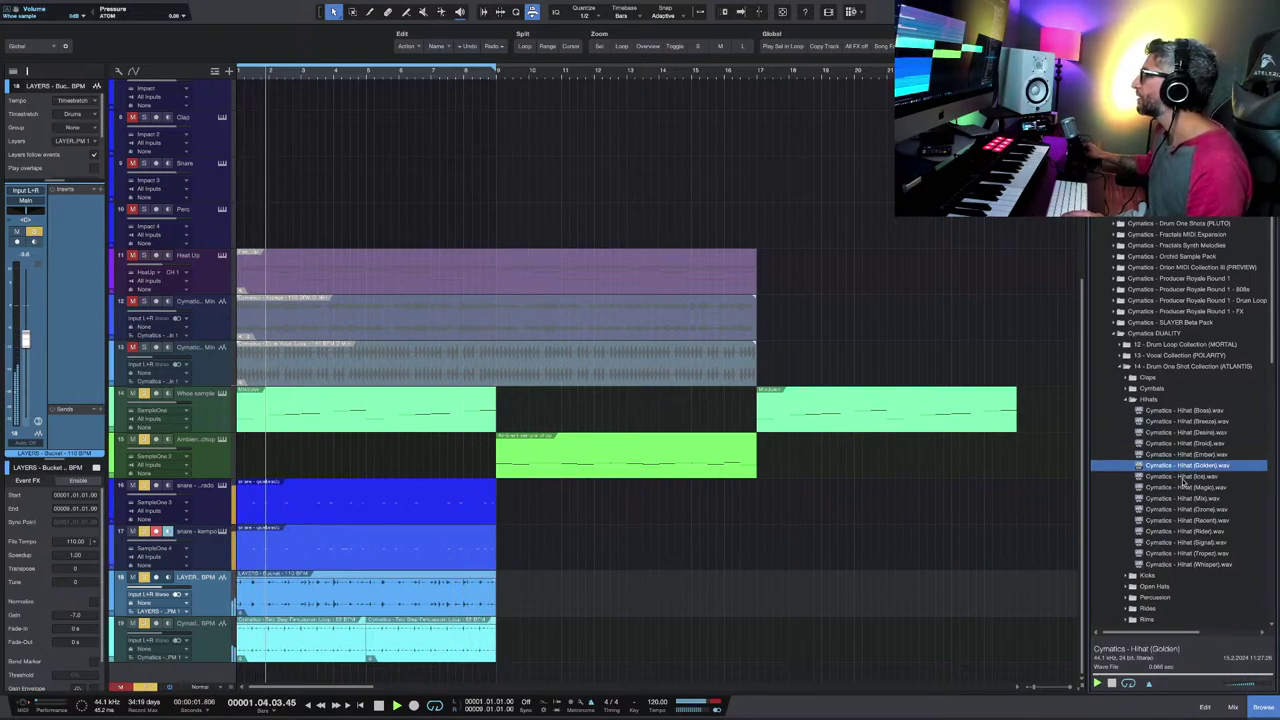
{"action": "left_click", "coordinate": [1127, 399]}
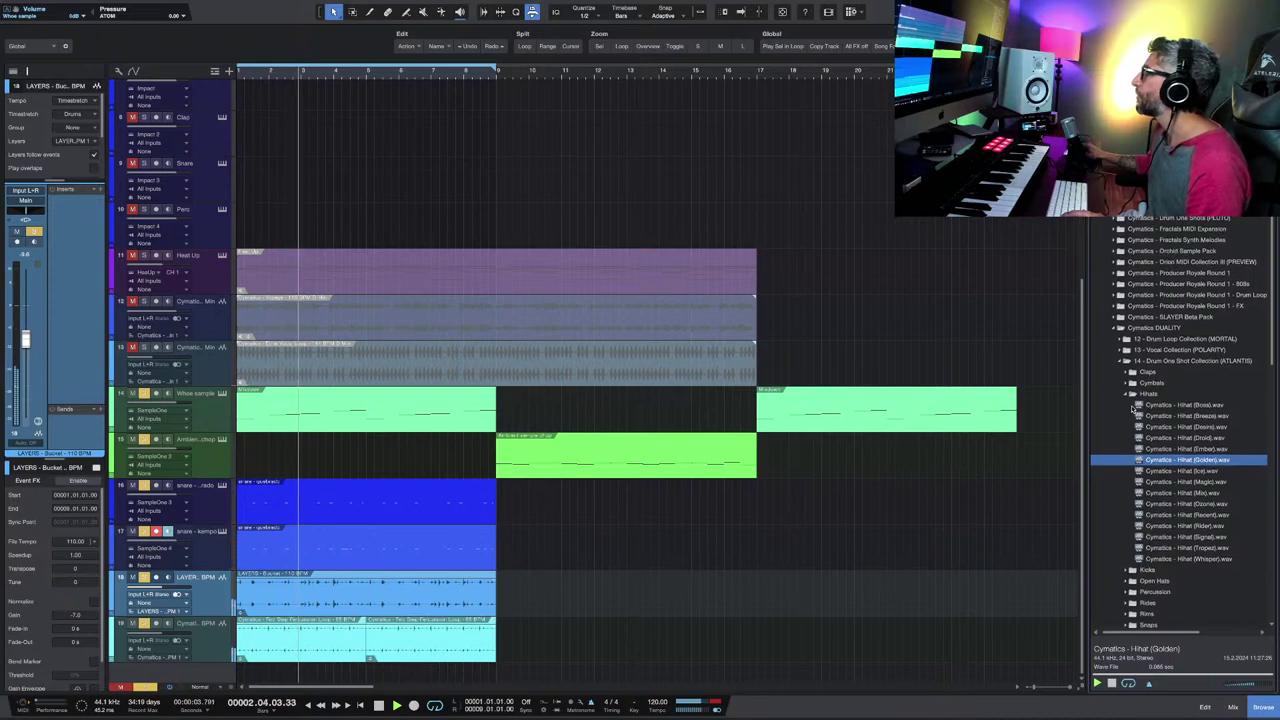
Step: Open the Hero - Live Drums & Synthwave Kit in Kyle Beats Packs and close its Snares_Rims_Claps folder
{"action": "scroll", "coordinate": [1152, 323], "scroll_direction": "down", "scroll_amount": 3}
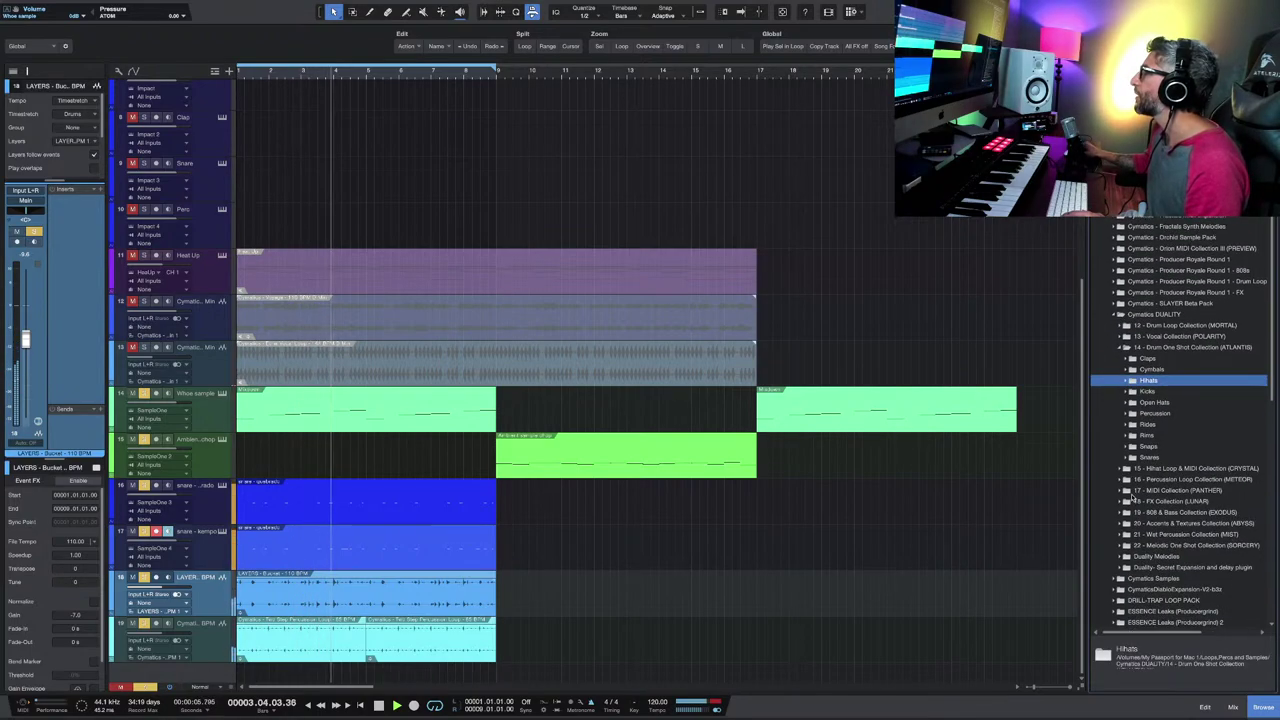
{"action": "scroll", "coordinate": [1150, 343], "scroll_direction": "down", "scroll_amount": 10}
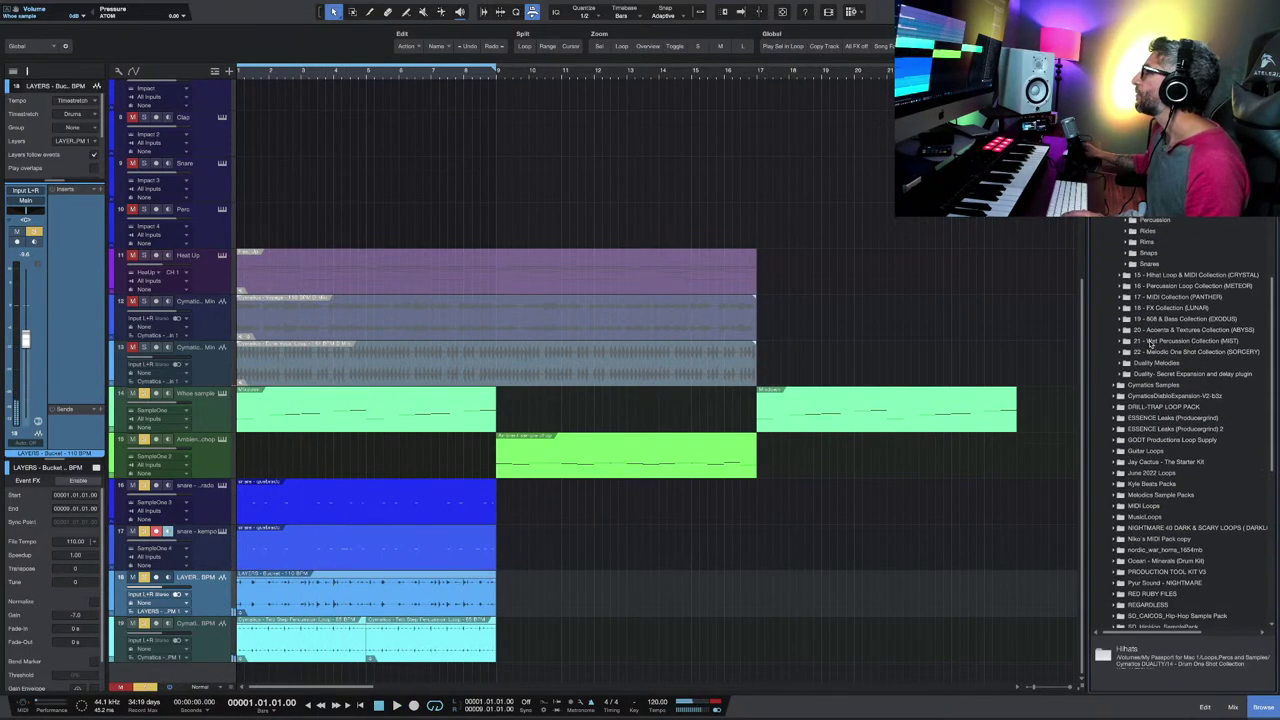
{"action": "left_click", "coordinate": [1114, 377]}
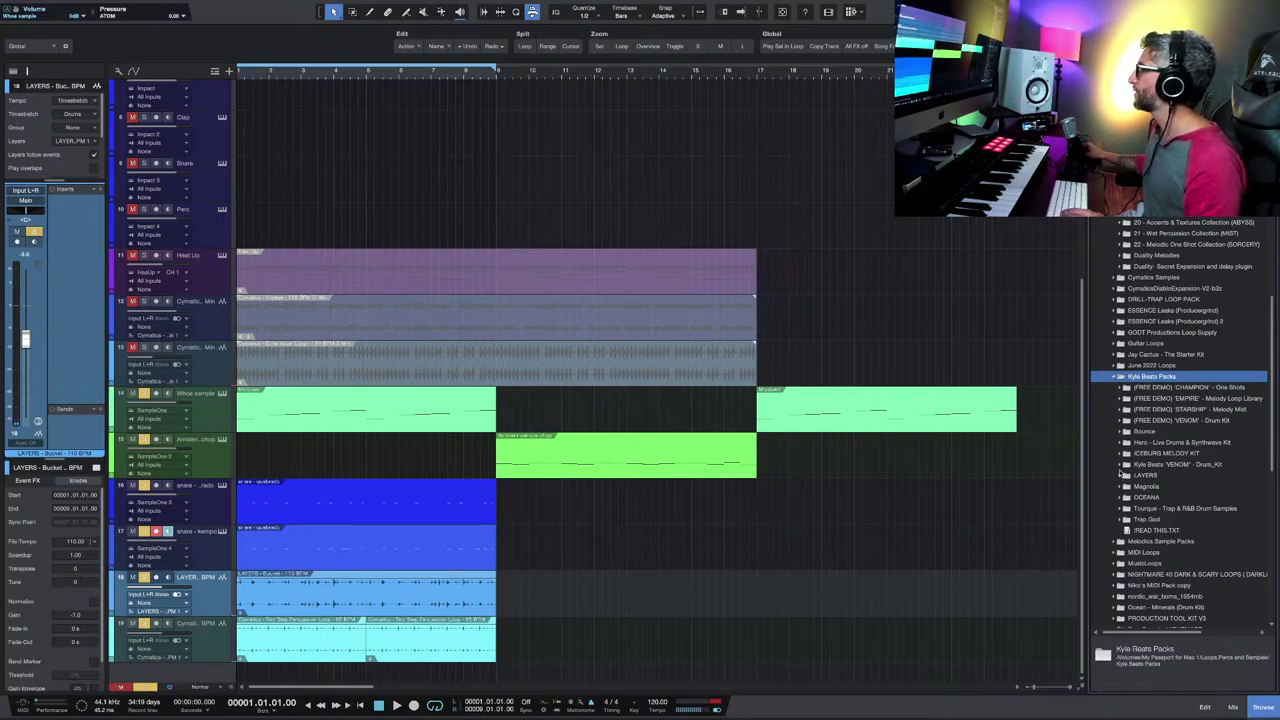
{"action": "left_click", "coordinate": [1123, 442]}
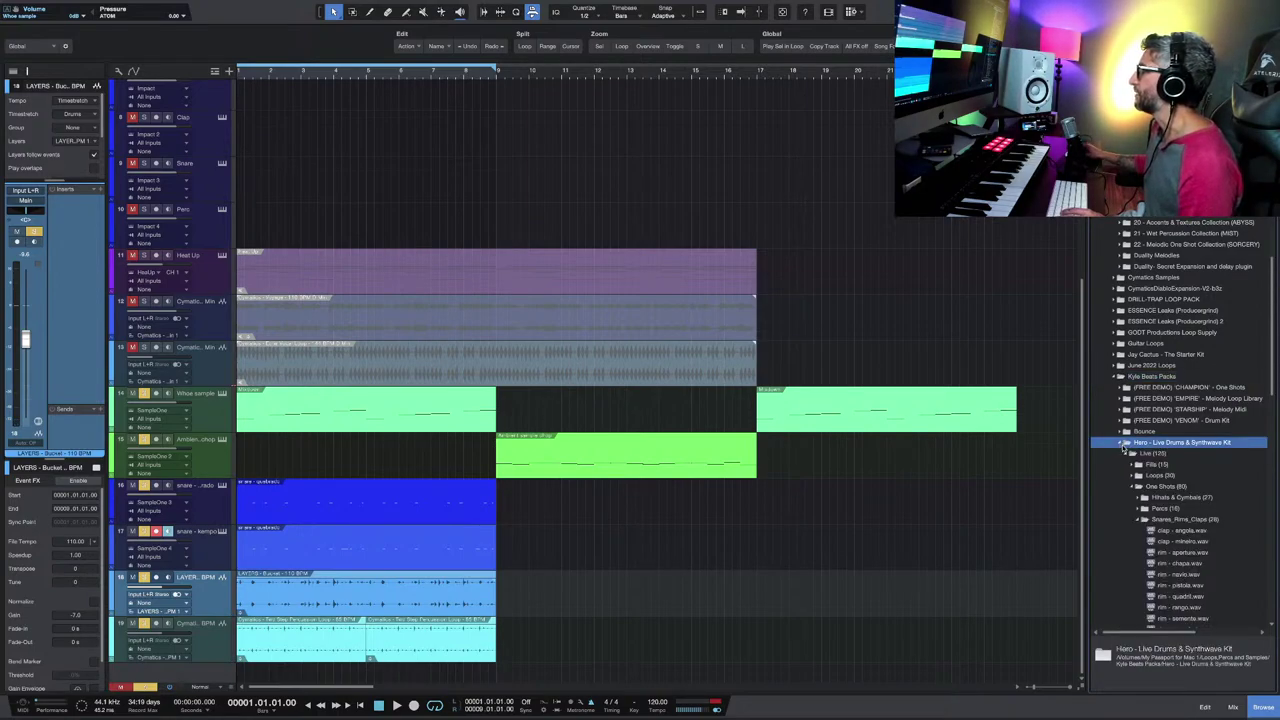
{"action": "left_click", "coordinate": [1140, 521]}
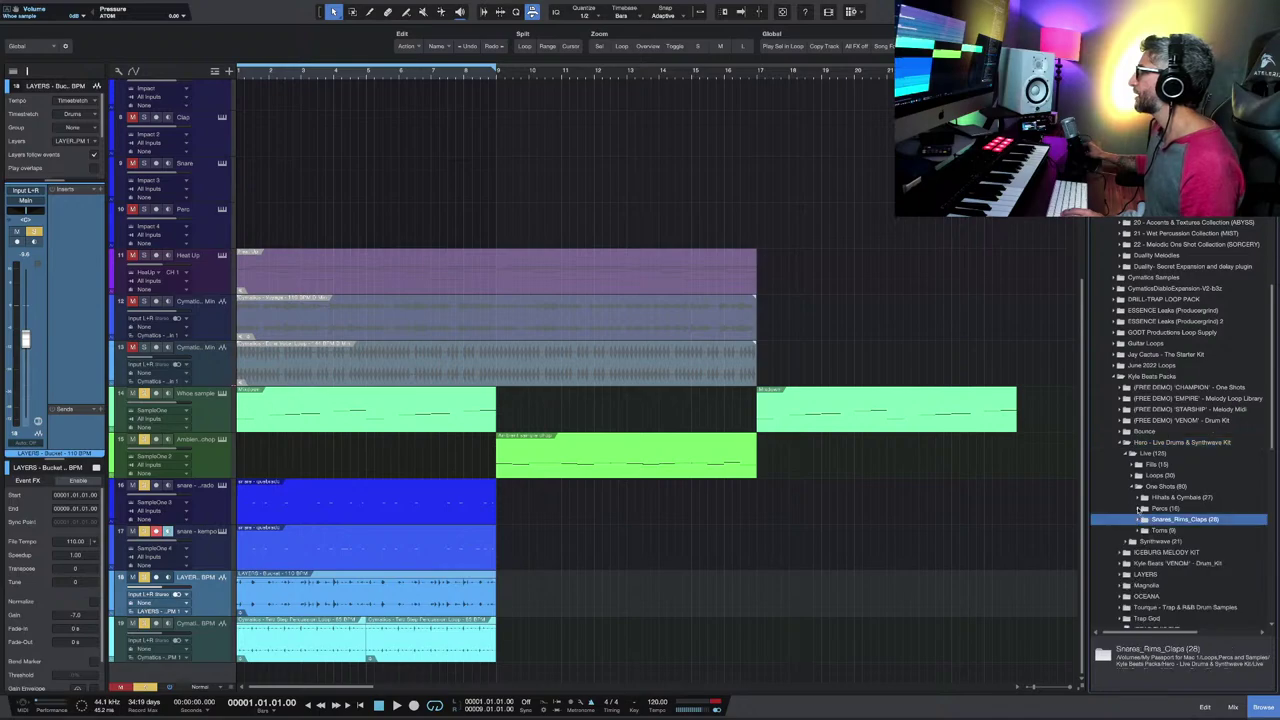
Step: Open the Closed HH folder under Hihats & Cymbals and audition the acucar, bixo and capina closed hihats over the running loop
{"action": "left_click", "coordinate": [1141, 498]}
{"action": "left_click", "coordinate": [1148, 510]}
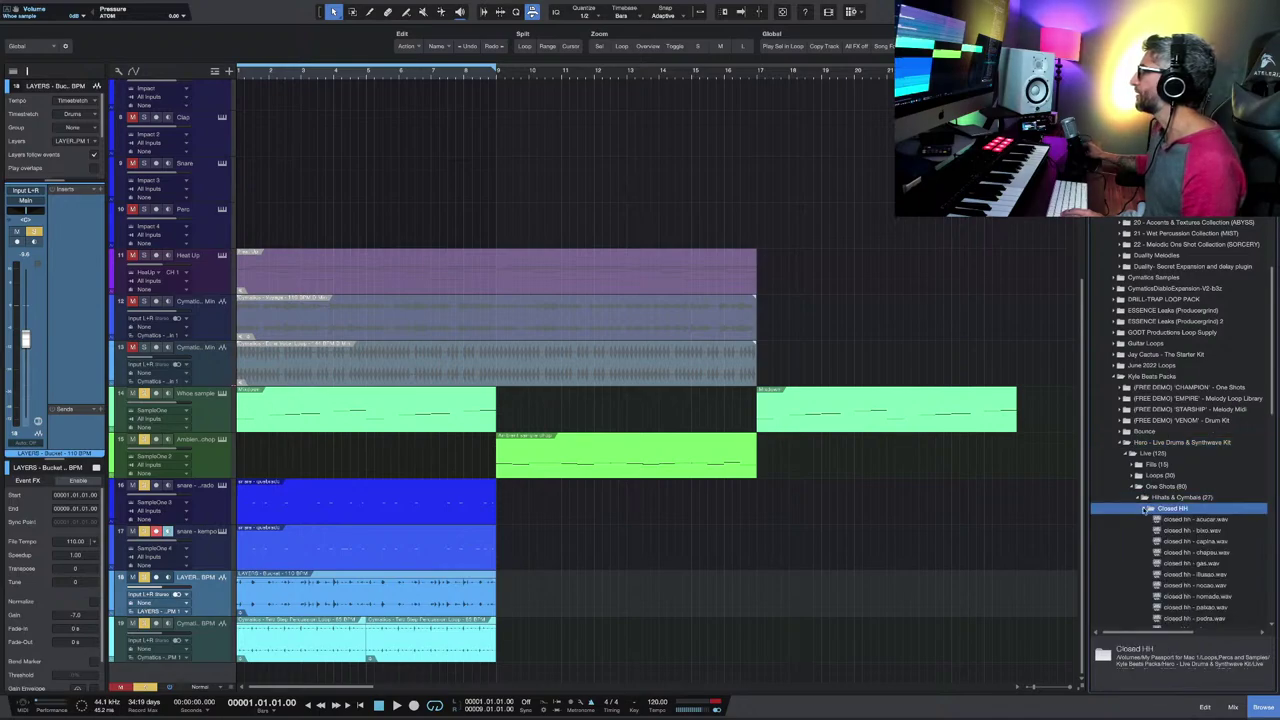
{"action": "left_click", "coordinate": [1170, 519]}
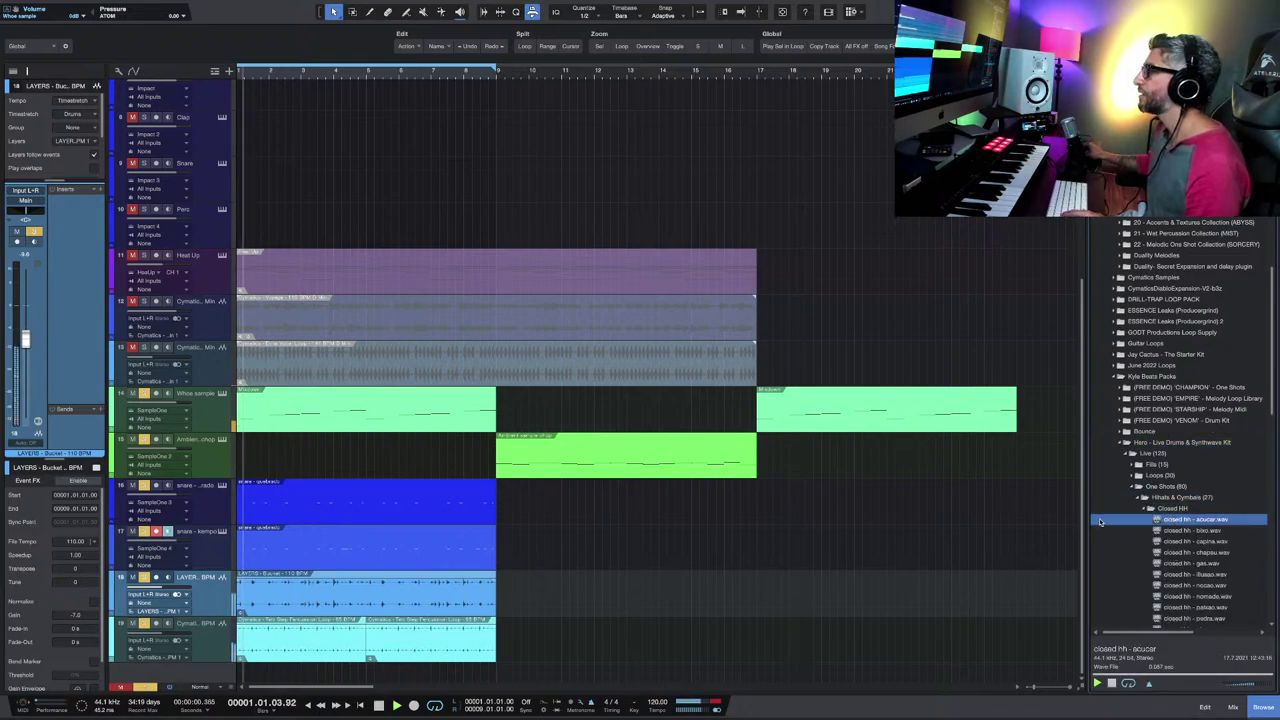
{"action": "key", "text": "Down"}
{"action": "scroll", "coordinate": [1103, 522], "scroll_direction": "down", "scroll_amount": 1}
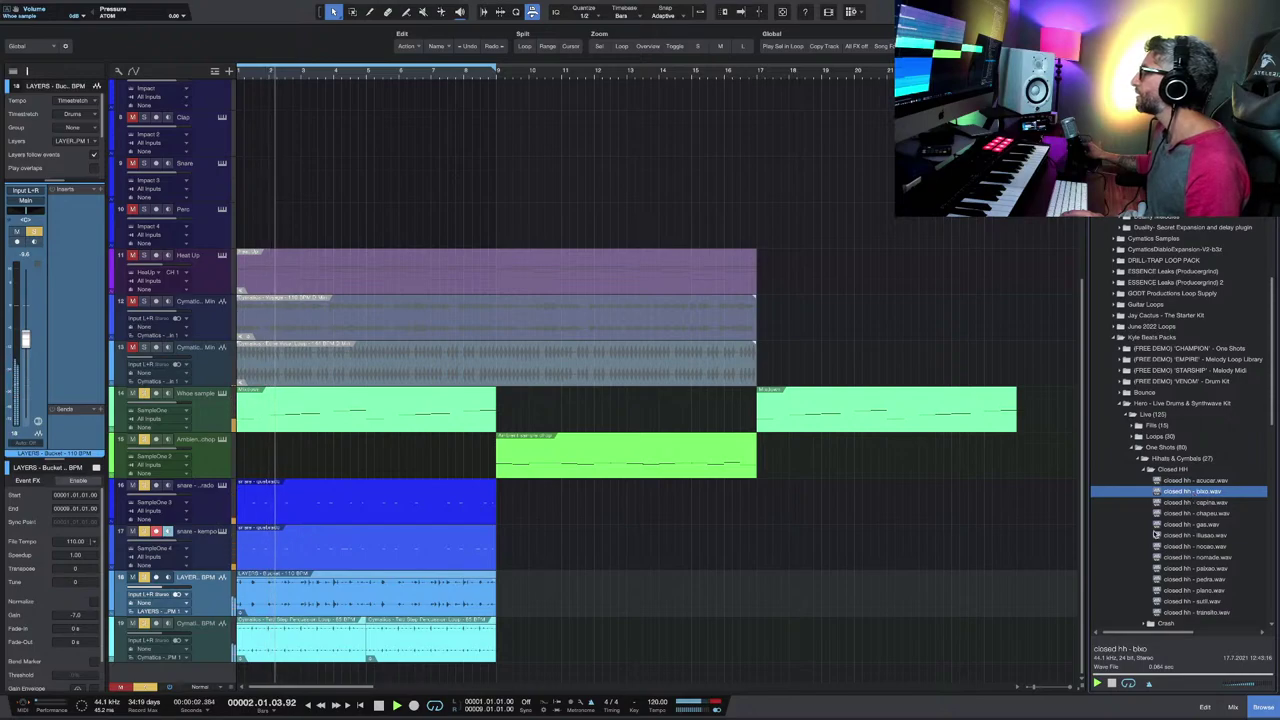
{"action": "scroll", "coordinate": [1156, 534], "scroll_direction": "down", "scroll_amount": 2}
{"action": "left_click", "coordinate": [1196, 451]}
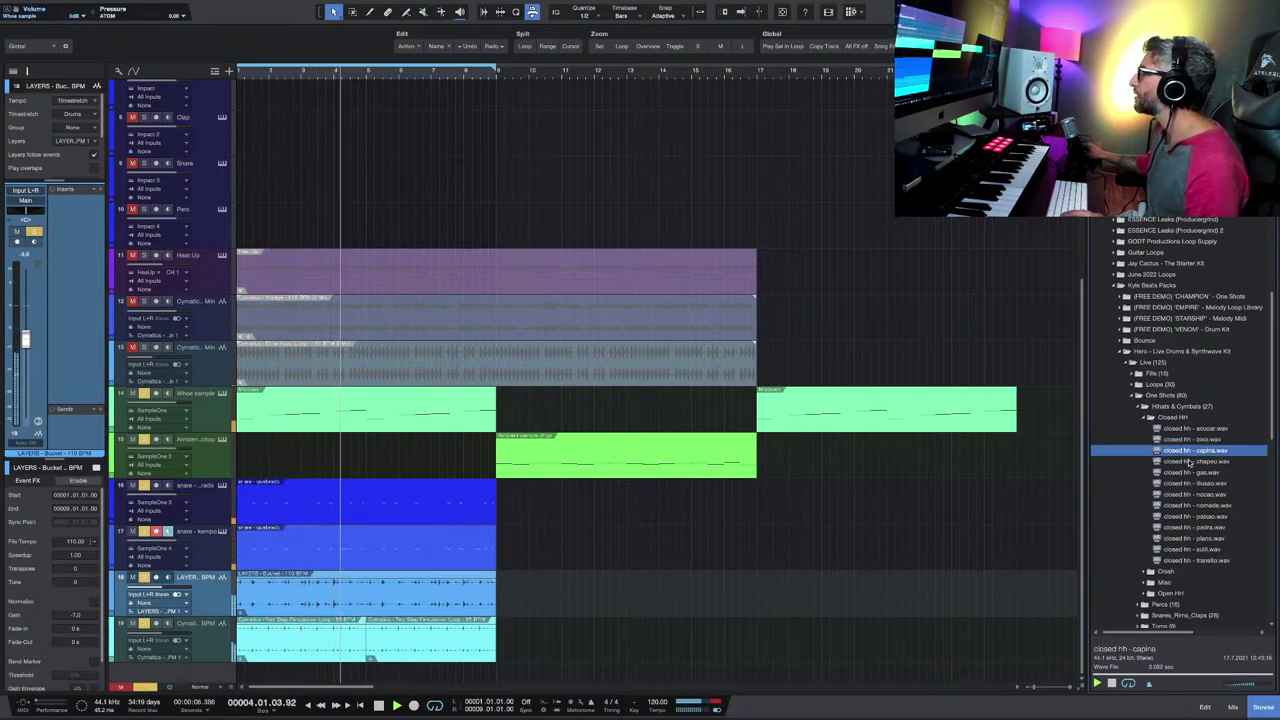
Step: Audition the chapeu, gas, ilusao, nocao, nomade and transito closed hihats from the Closed HH folder
{"action": "left_click", "coordinate": [1189, 462]}
{"action": "left_click", "coordinate": [1191, 473]}
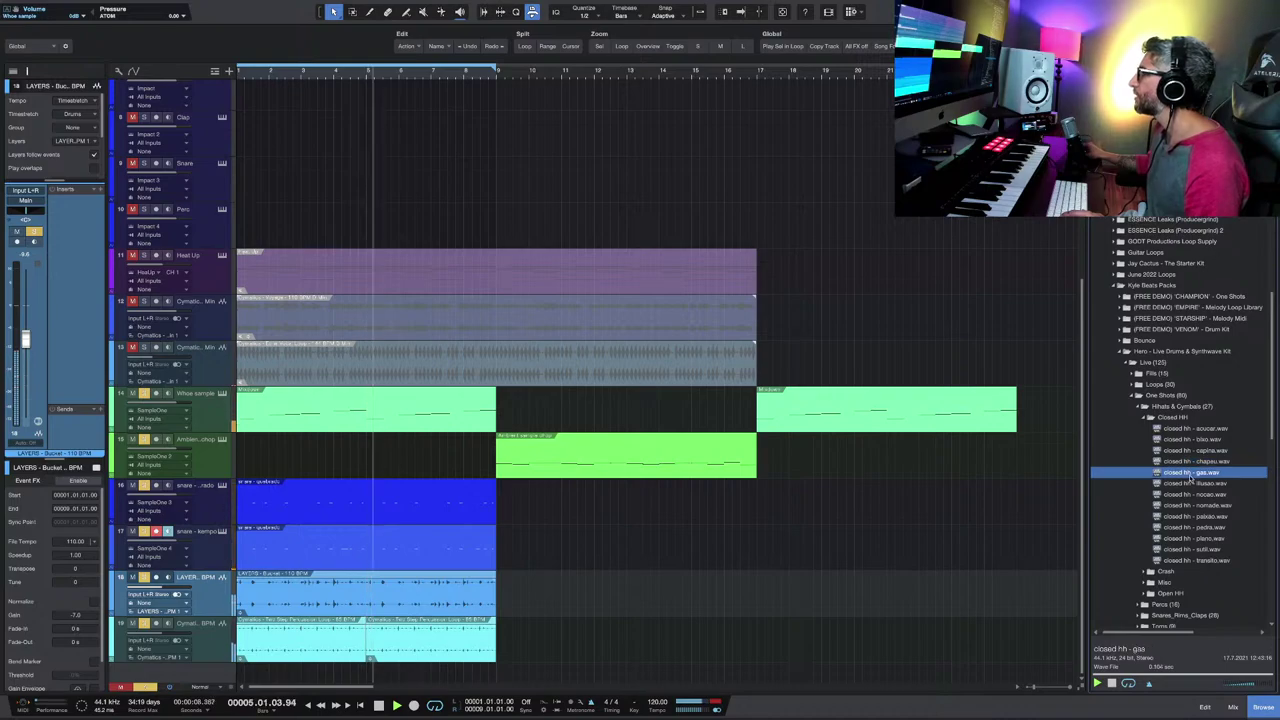
{"action": "left_click", "coordinate": [1189, 484]}
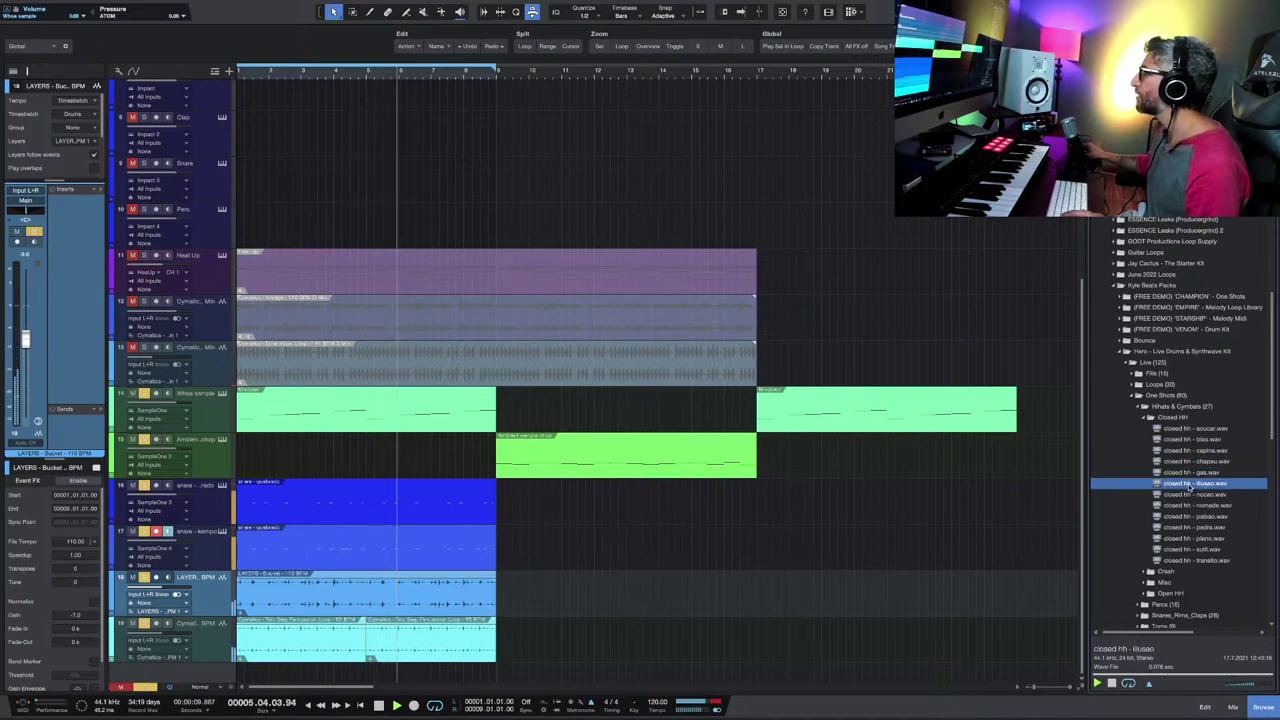
{"action": "left_click", "coordinate": [1182, 495]}
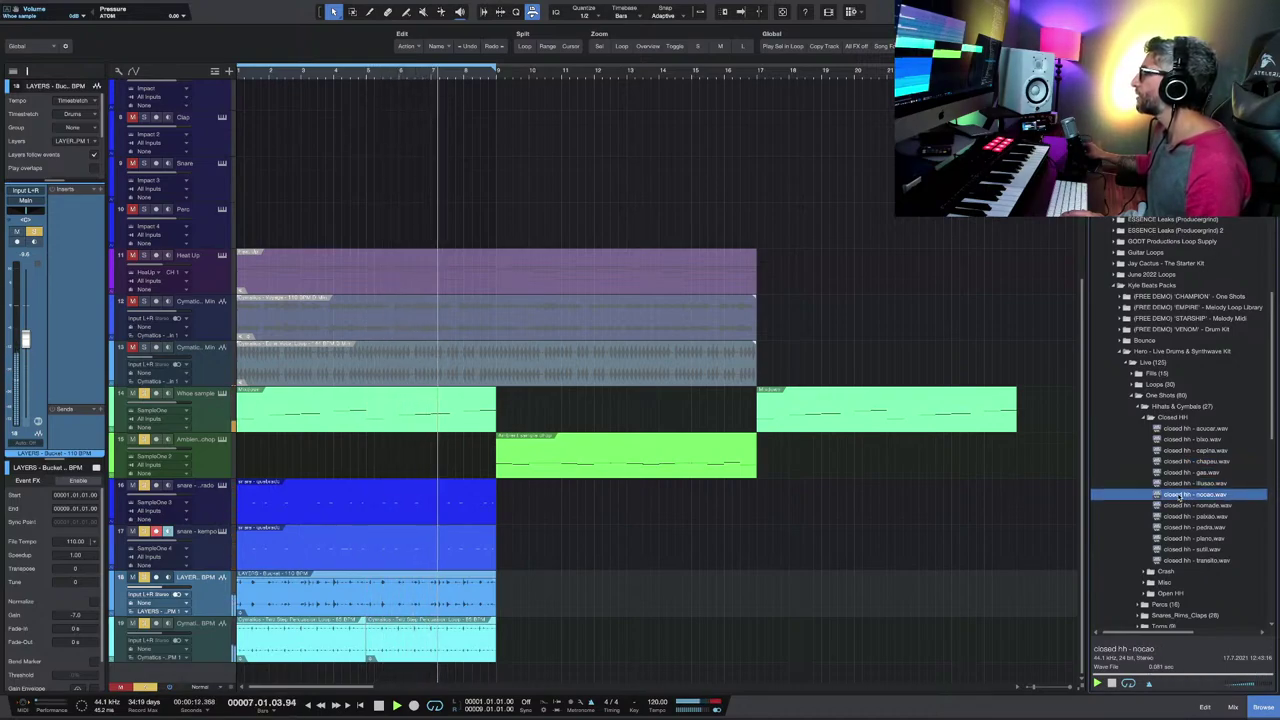
{"action": "left_click", "coordinate": [1182, 506]}
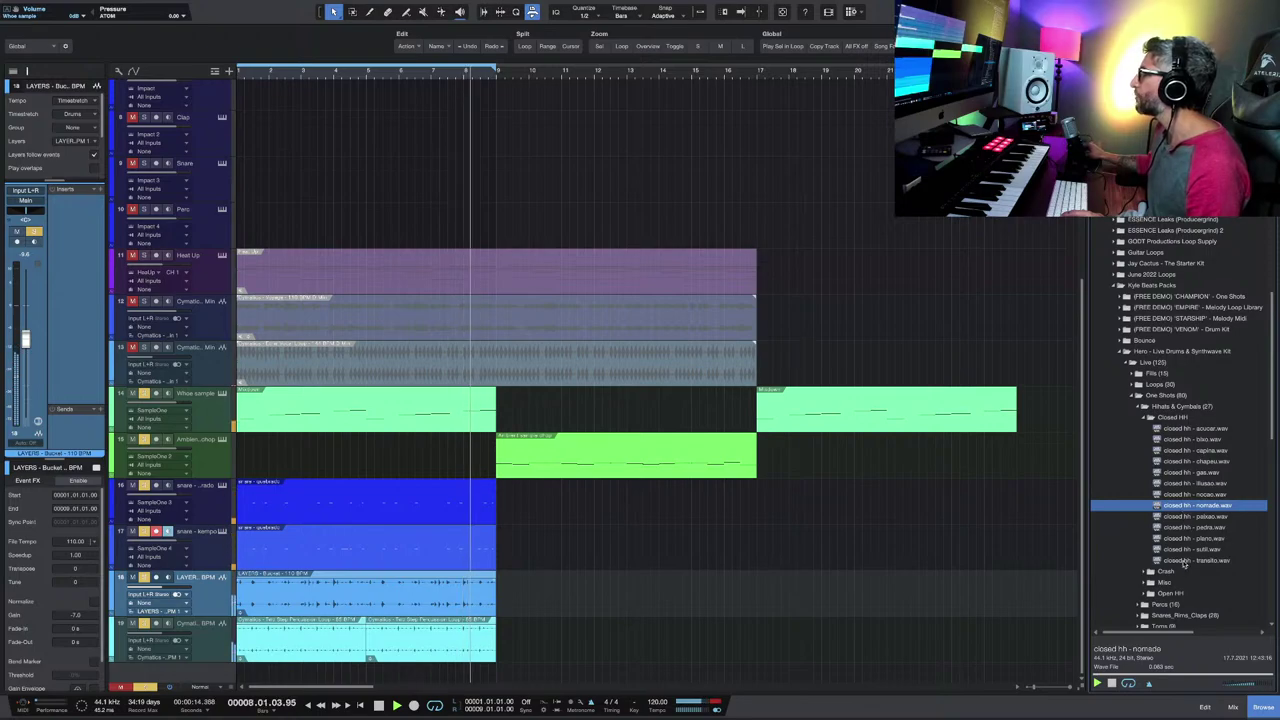
{"action": "left_click", "coordinate": [1184, 561]}
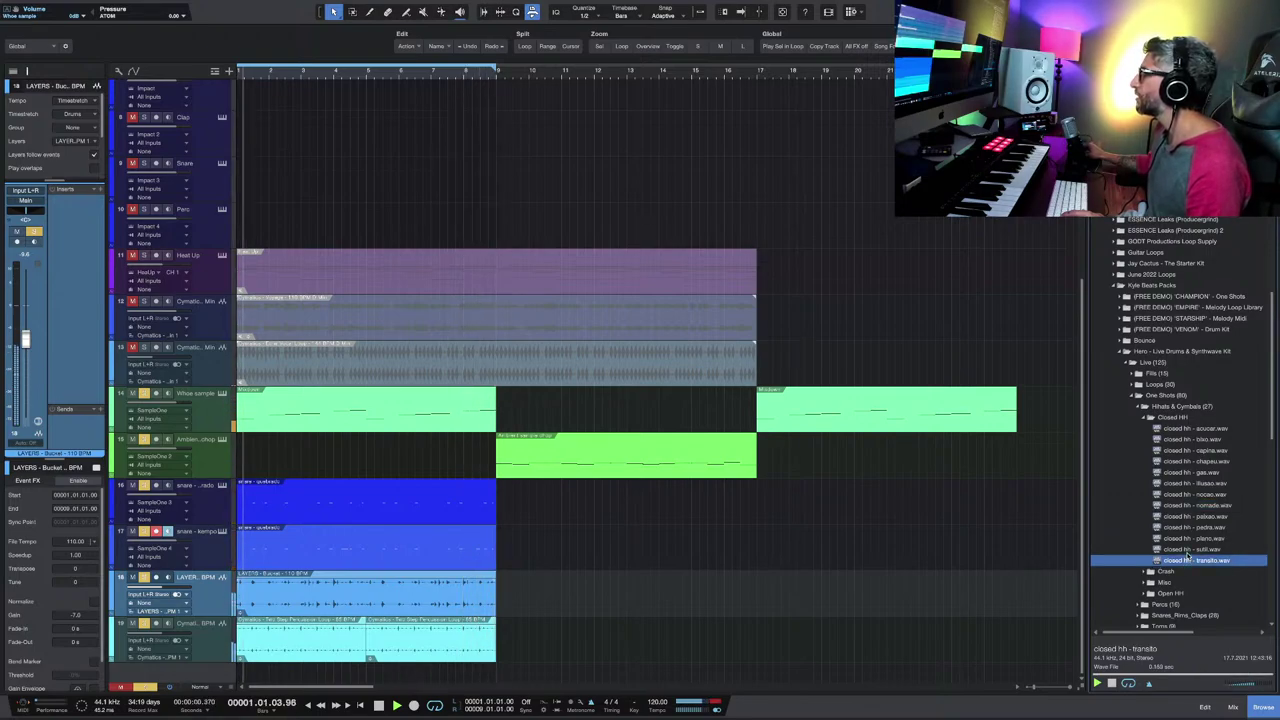
Step: Audition closed hh - sutil.wav and load it into a new SampleOne instrument
{"action": "left_click", "coordinate": [1187, 550]}
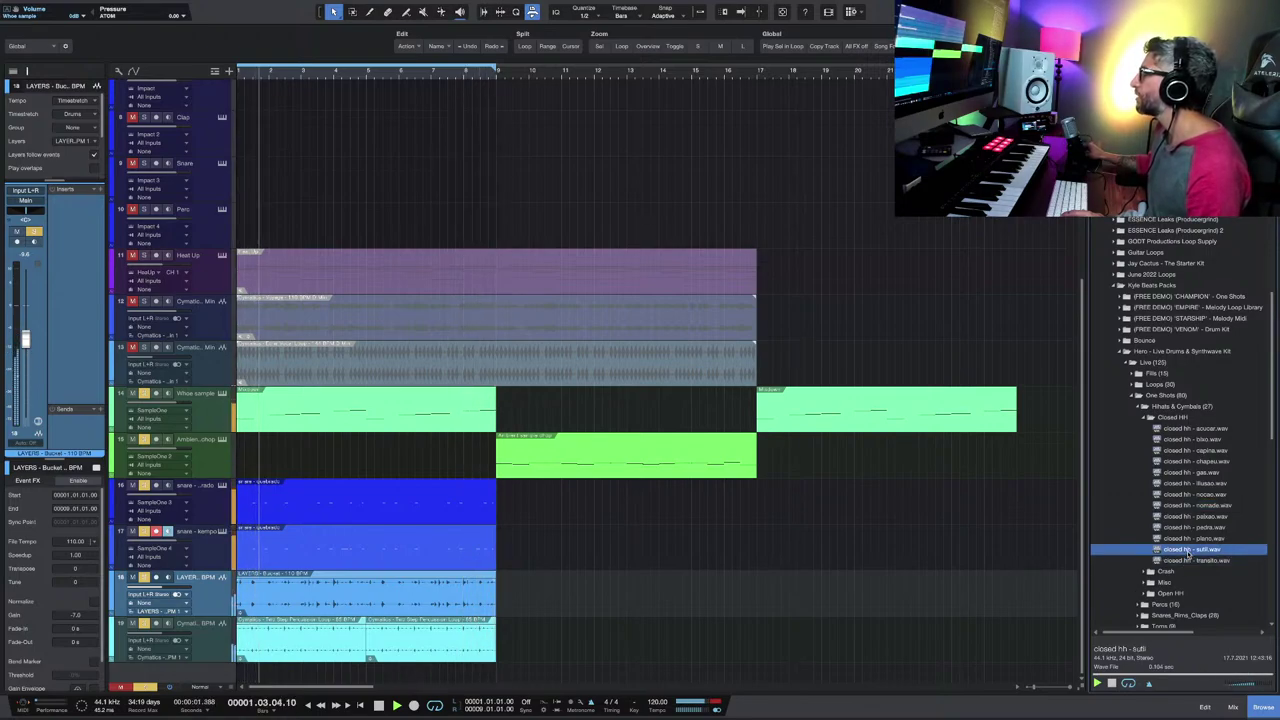
{"action": "right_click", "coordinate": [1188, 542]}
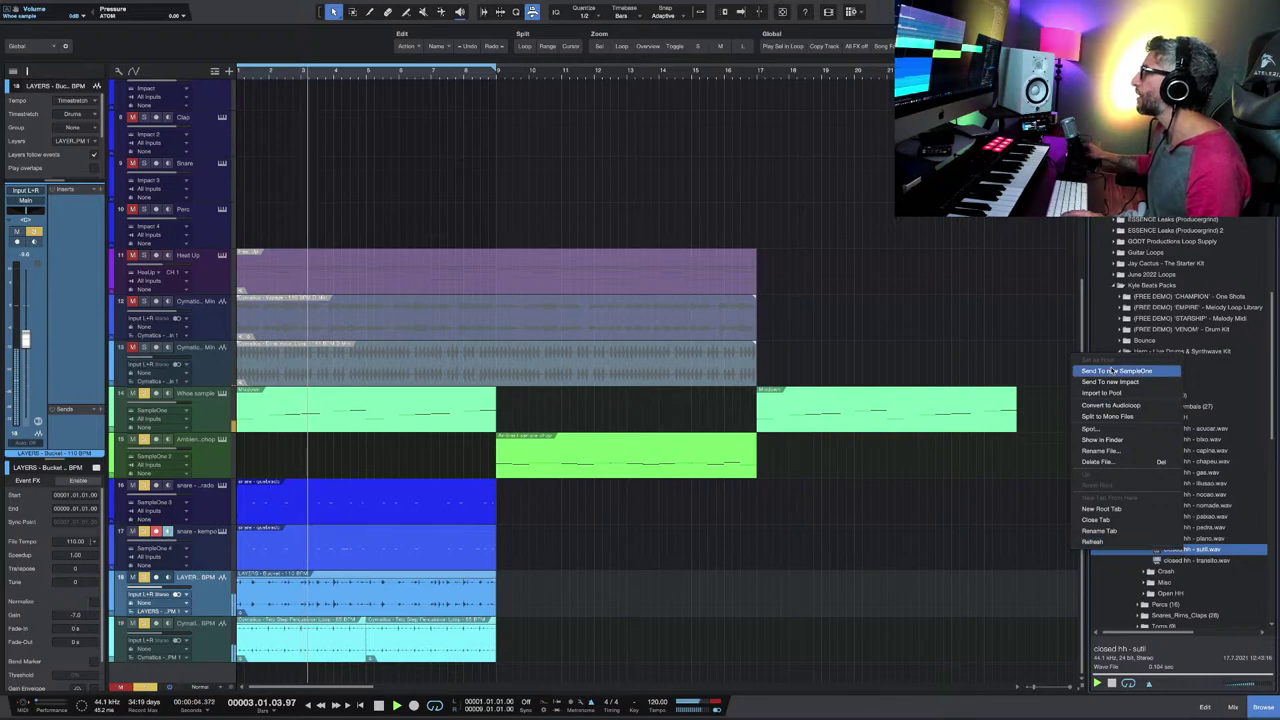
{"action": "left_click", "coordinate": [1111, 370]}
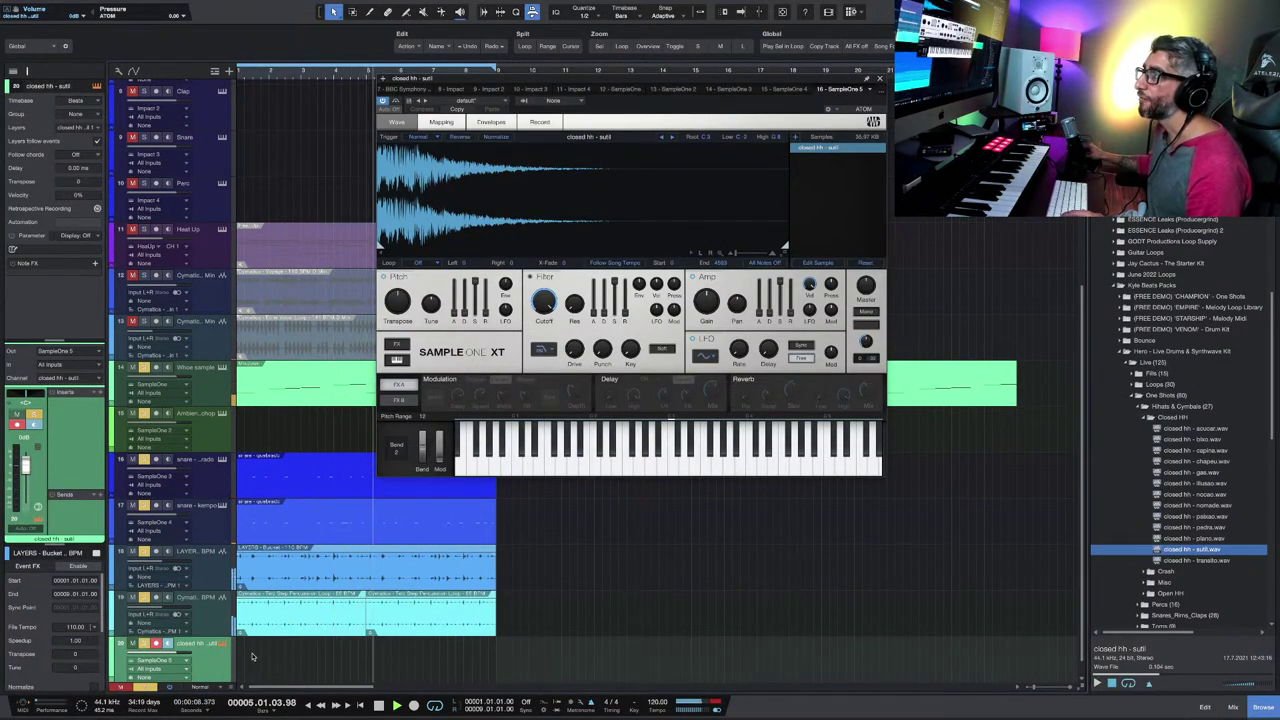
Step: Create an empty eight-bar part on the closed hh - sutil track, open it in the note editor, and close the SampleOne window
{"action": "double_click", "coordinate": [251, 658]}
{"action": "double_click", "coordinate": [262, 656]}
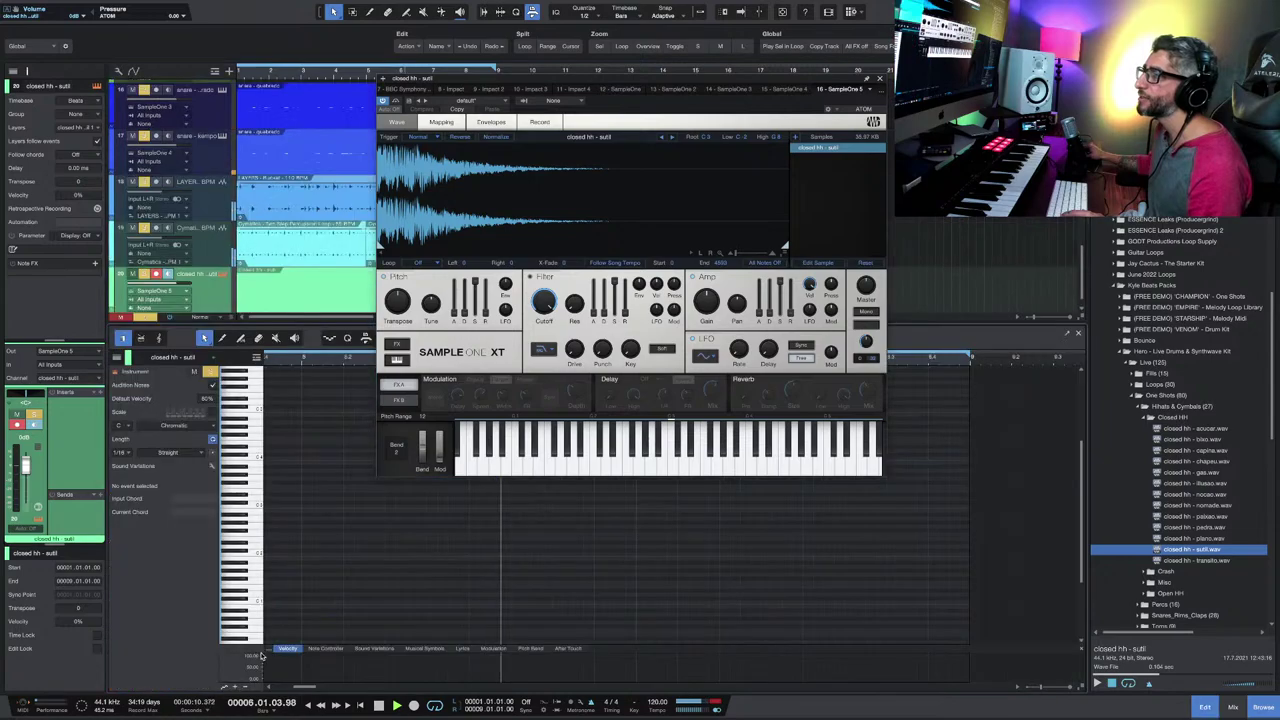
{"action": "left_click", "coordinate": [879, 77]}
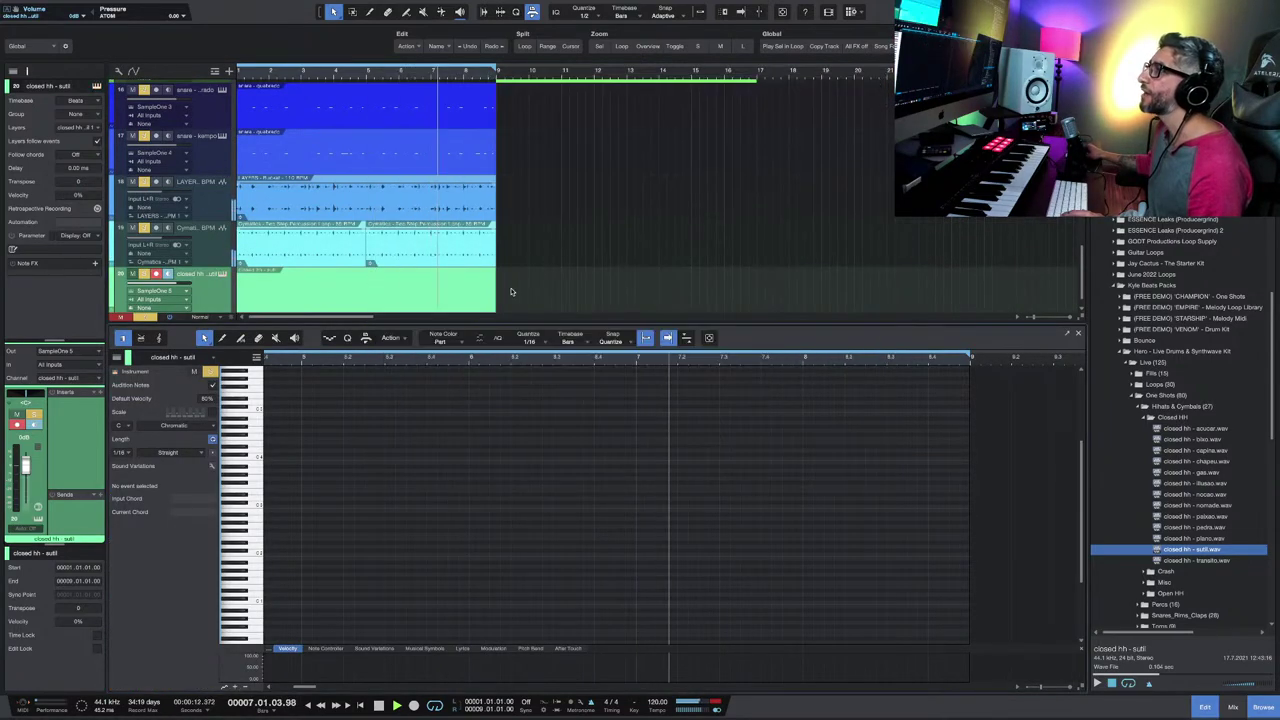
Step: Show the note editor's macro controls and fill the closed hihat part with quarter-note hats
{"action": "left_click", "coordinate": [393, 338]}
{"action": "left_click", "coordinate": [366, 338]}
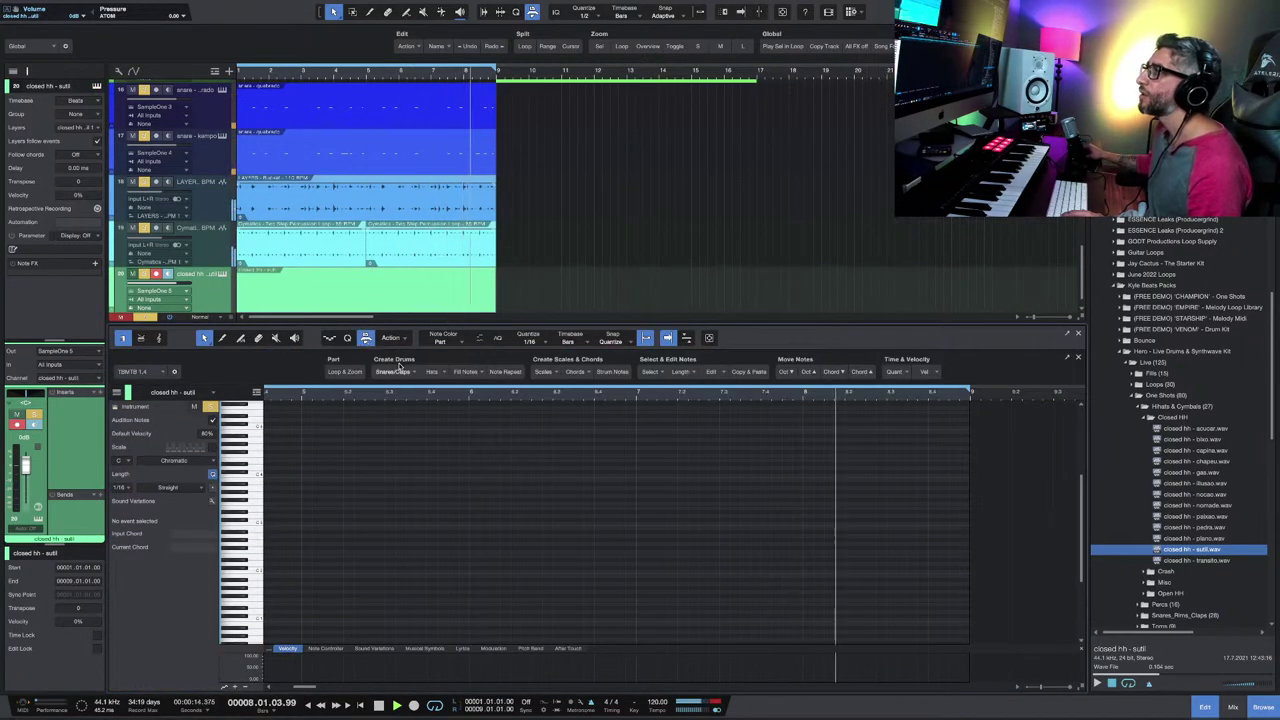
{"action": "left_click", "coordinate": [432, 371]}
{"action": "left_click", "coordinate": [460, 388]}
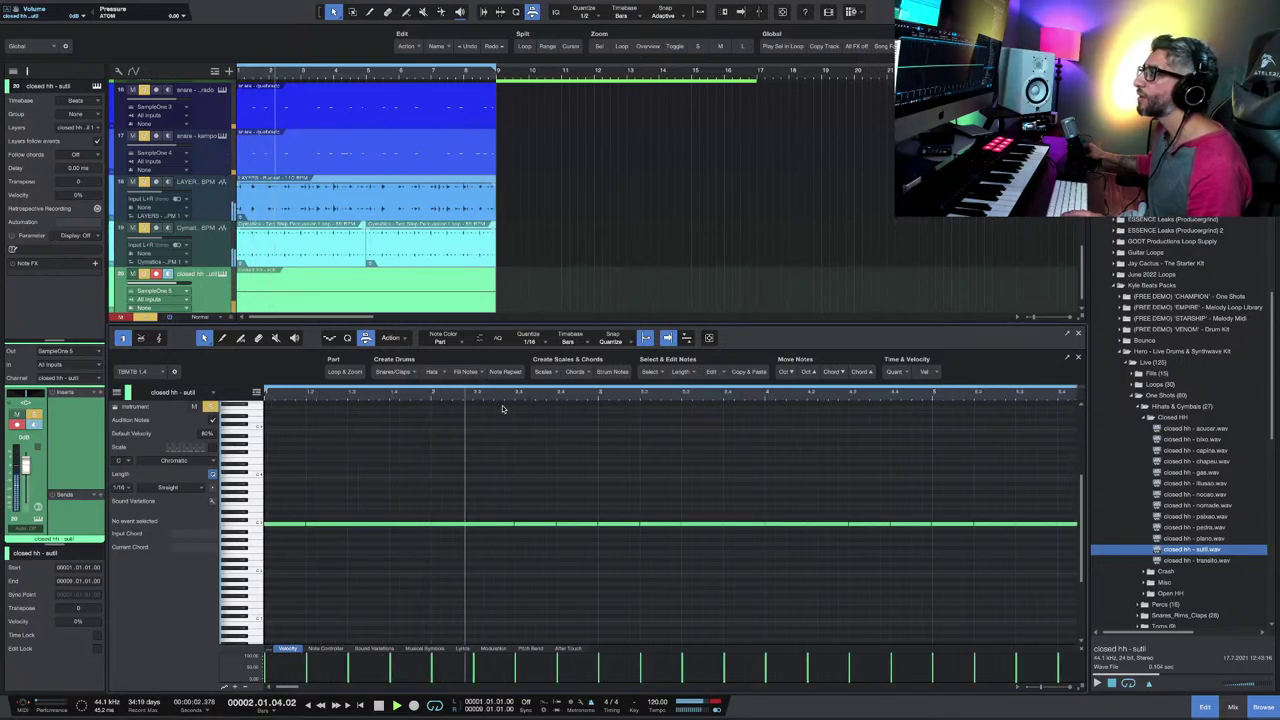
Step: Select the quarter-note hats across roughly the first five bars and randomize their velocities
{"action": "left_click_drag", "start_coordinate": [277, 504], "coordinate": [1010, 570]}
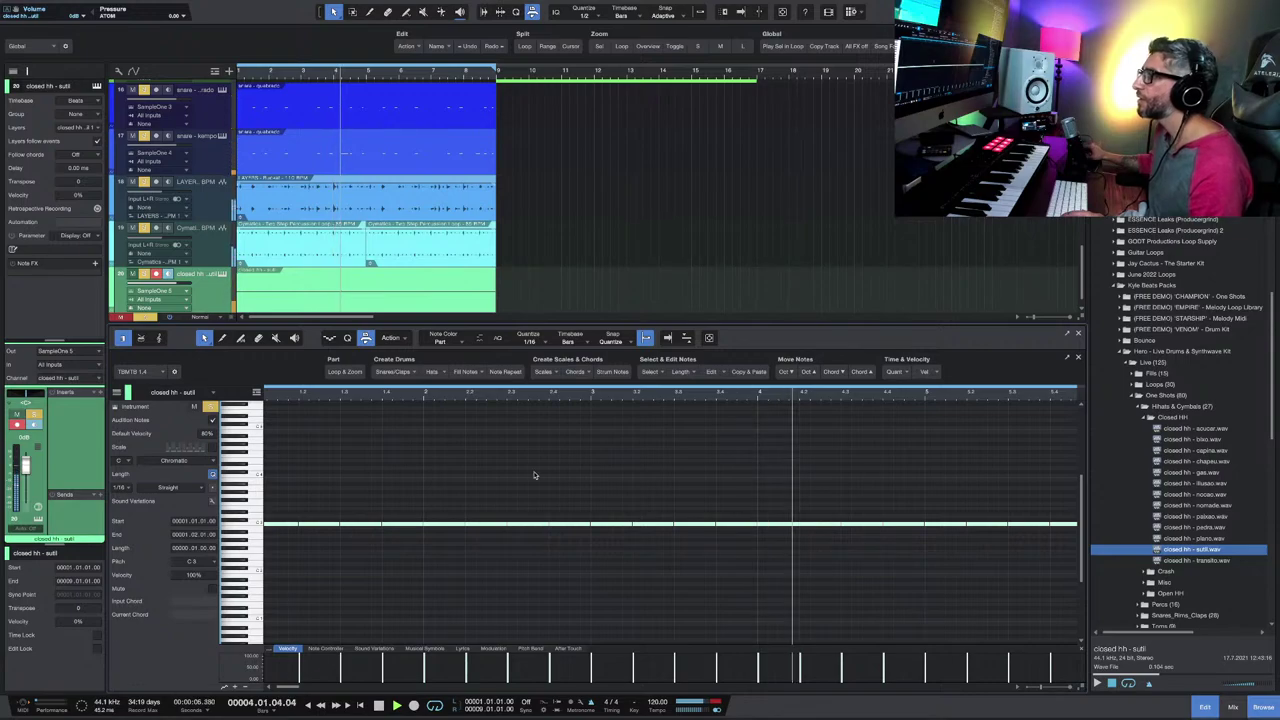
{"action": "left_click", "coordinate": [400, 340]}
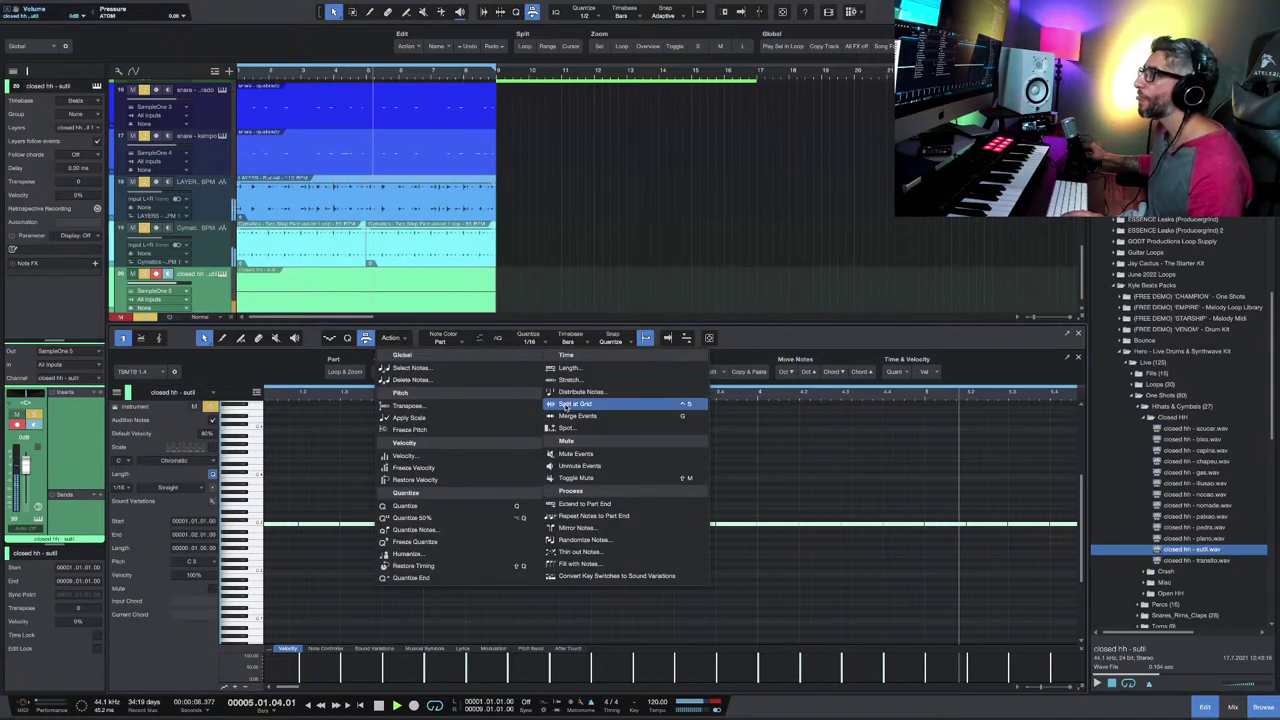
{"action": "left_click", "coordinate": [603, 539]}
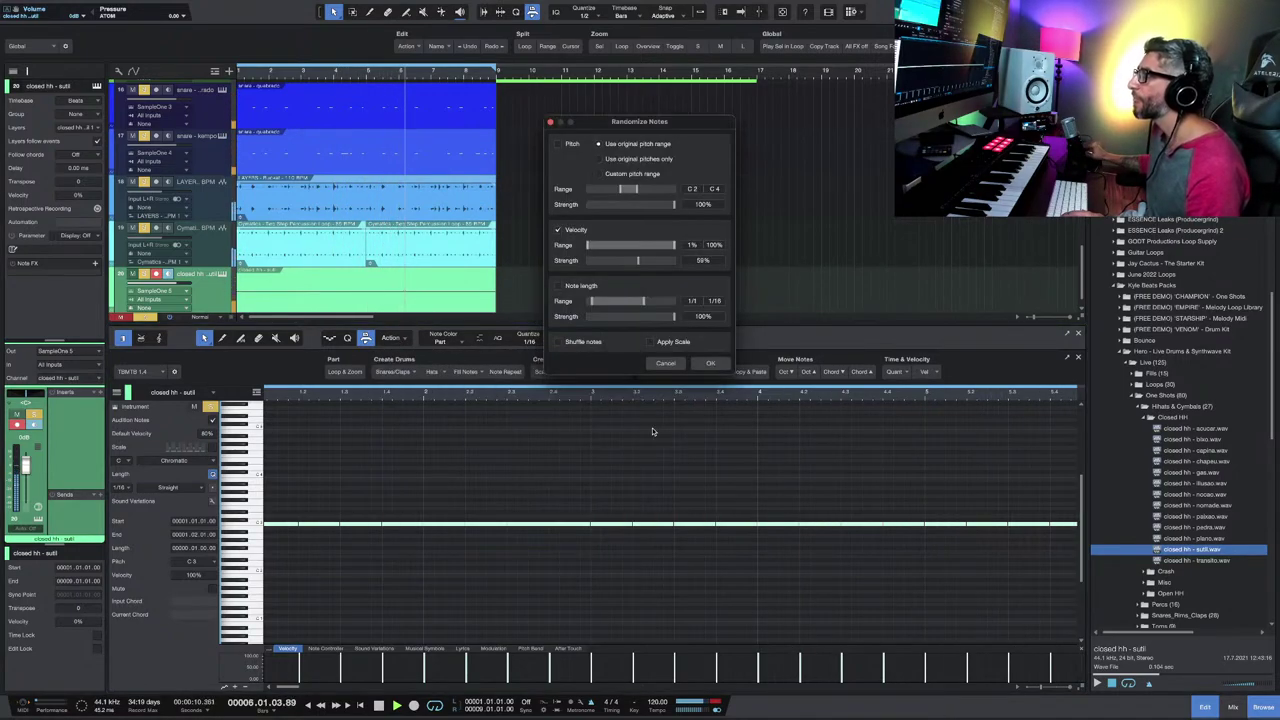
{"action": "left_click", "coordinate": [710, 362]}
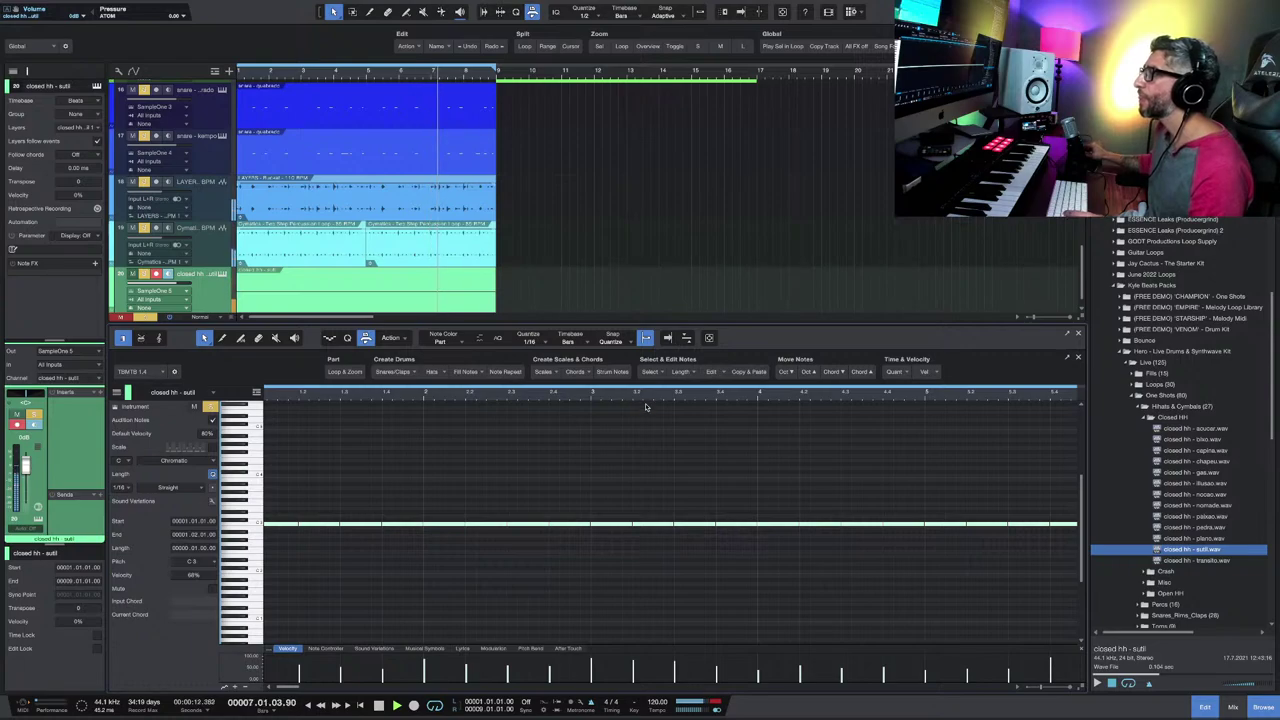
Step: Select every quarter-note hat in the eight-bar part and randomize their velocities again
{"action": "key", "text": "shift+f"}
{"action": "left_click", "coordinate": [620, 452]}
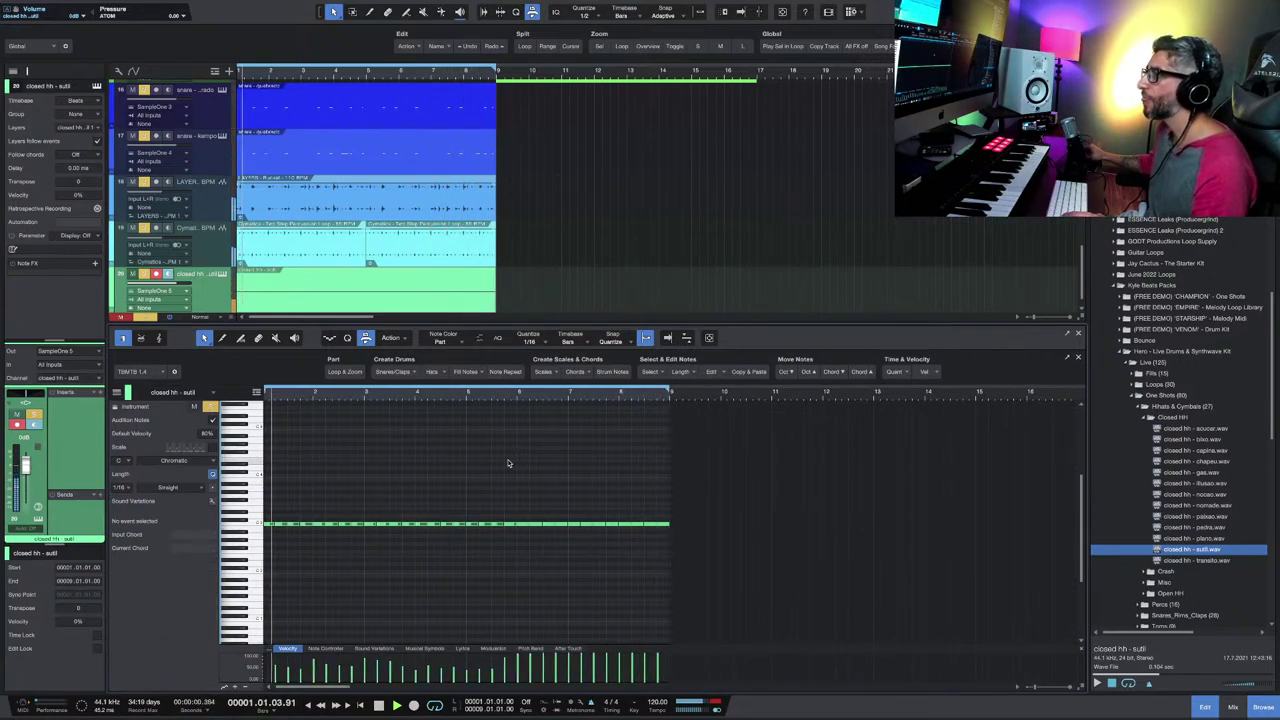
{"action": "key", "text": "ctrl+a"}
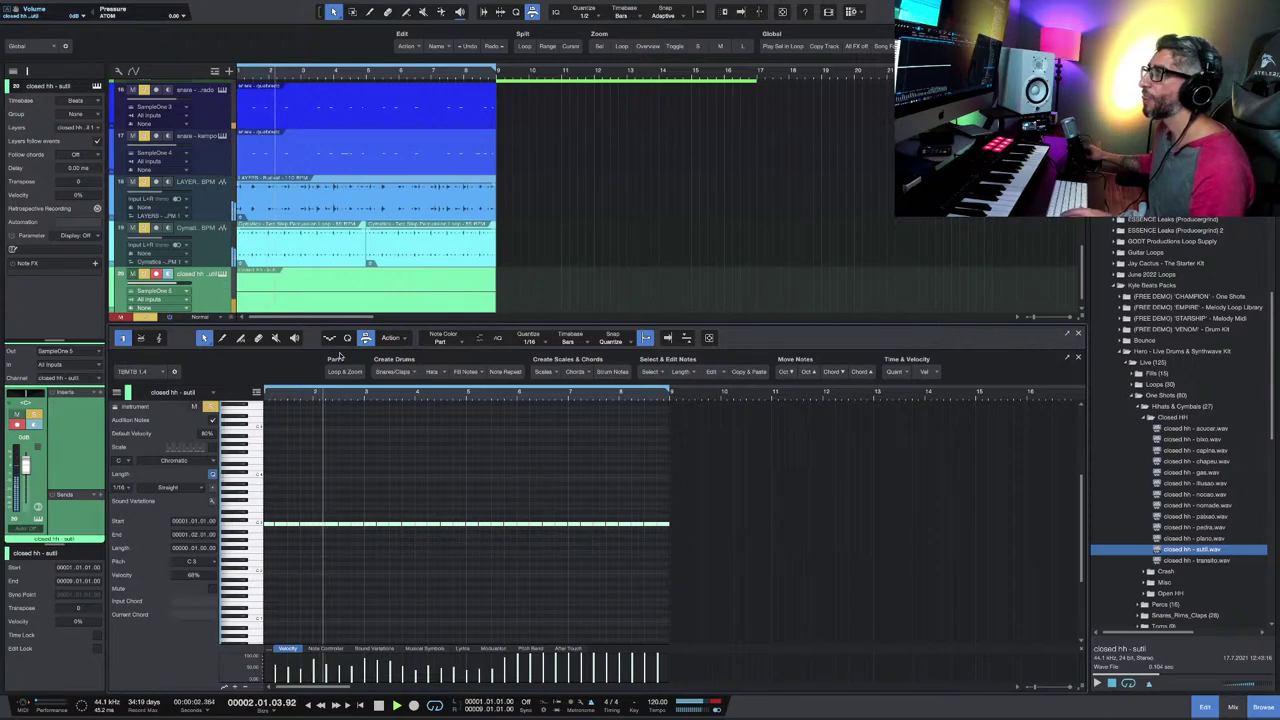
{"action": "left_click", "coordinate": [407, 341]}
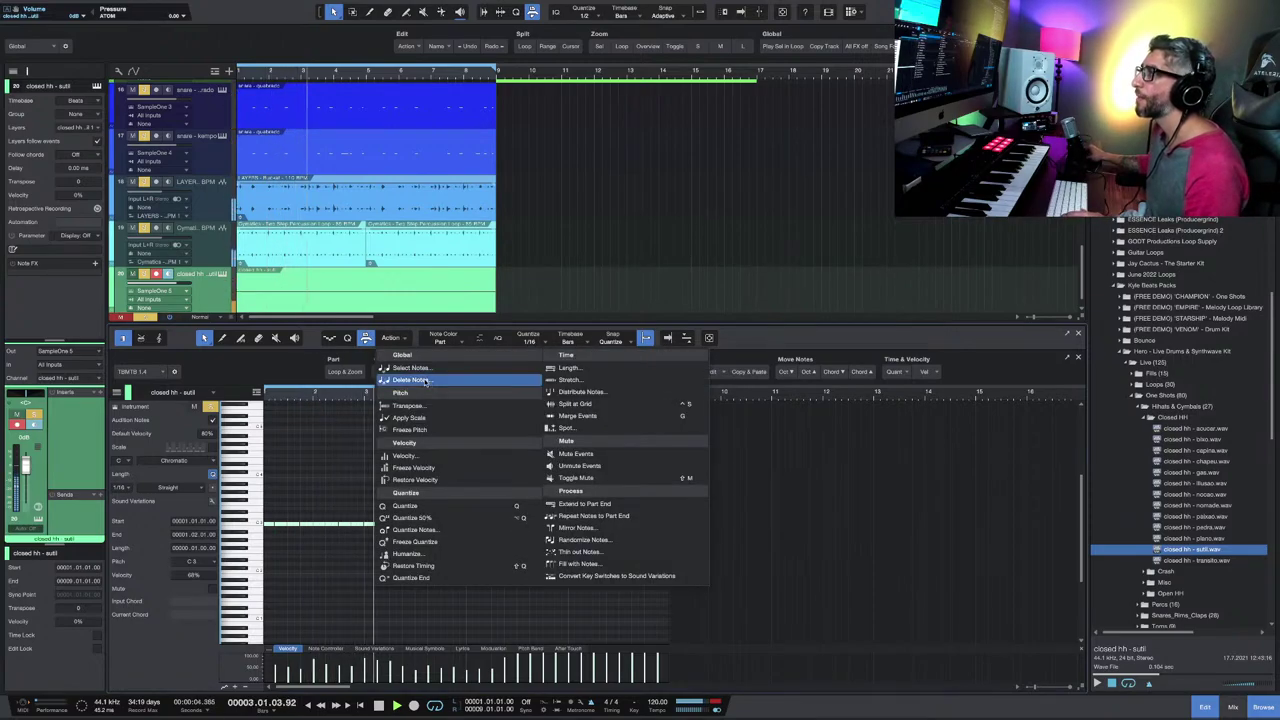
{"action": "left_click", "coordinate": [615, 539]}
{"action": "left_click", "coordinate": [709, 360]}
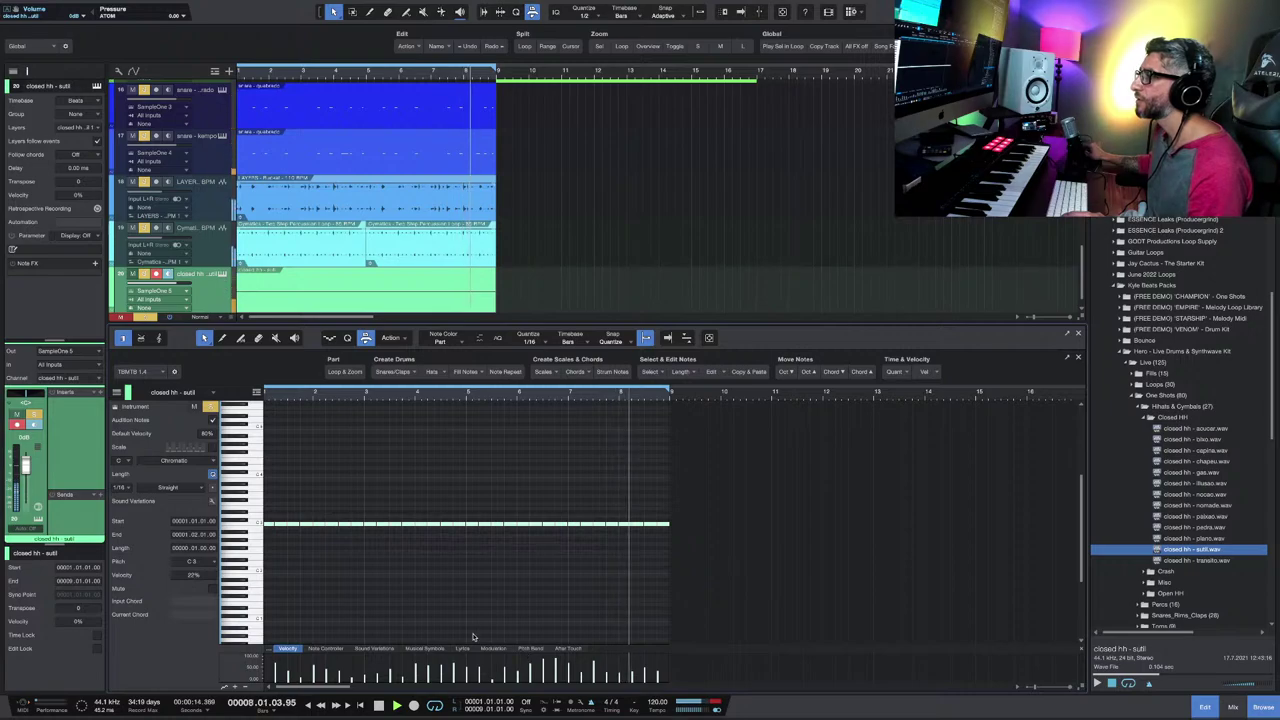
Step: Deselect the hihat notes, listen to the randomized pattern with the other drums, and stop playback
{"action": "left_click", "coordinate": [392, 592]}
{"action": "key", "text": "shift+f"}
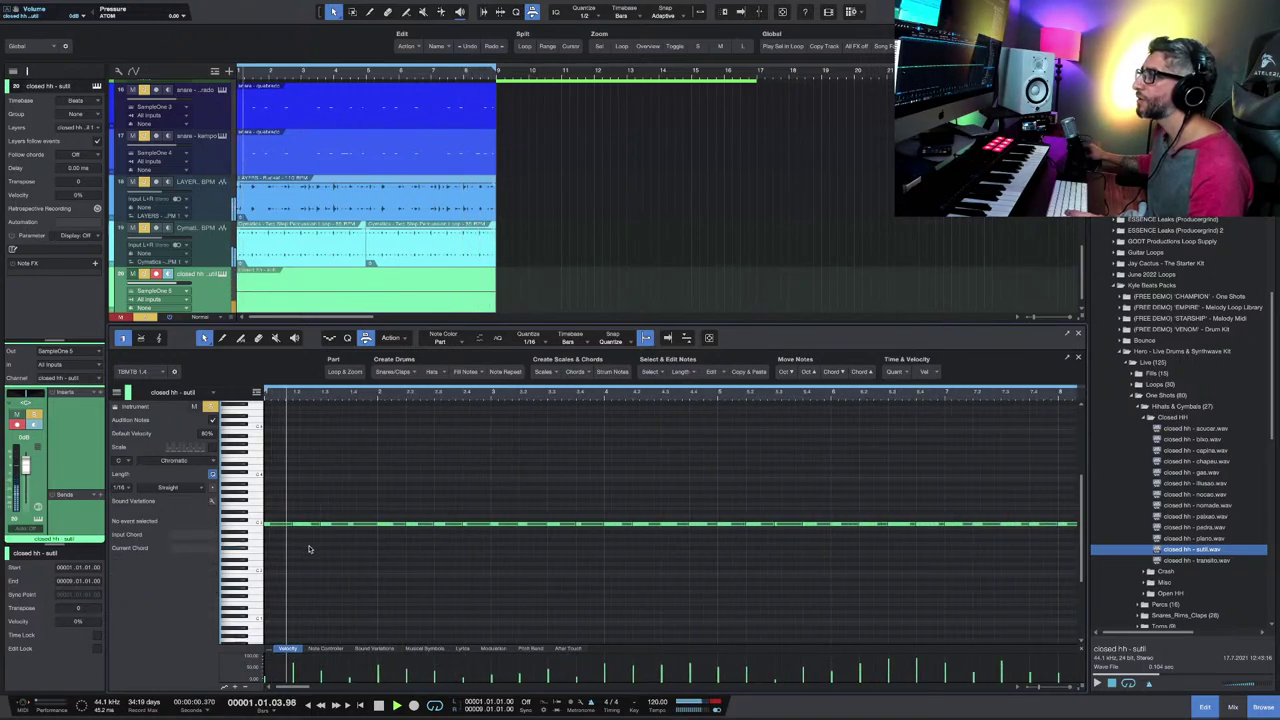
{"action": "key", "text": "w"}
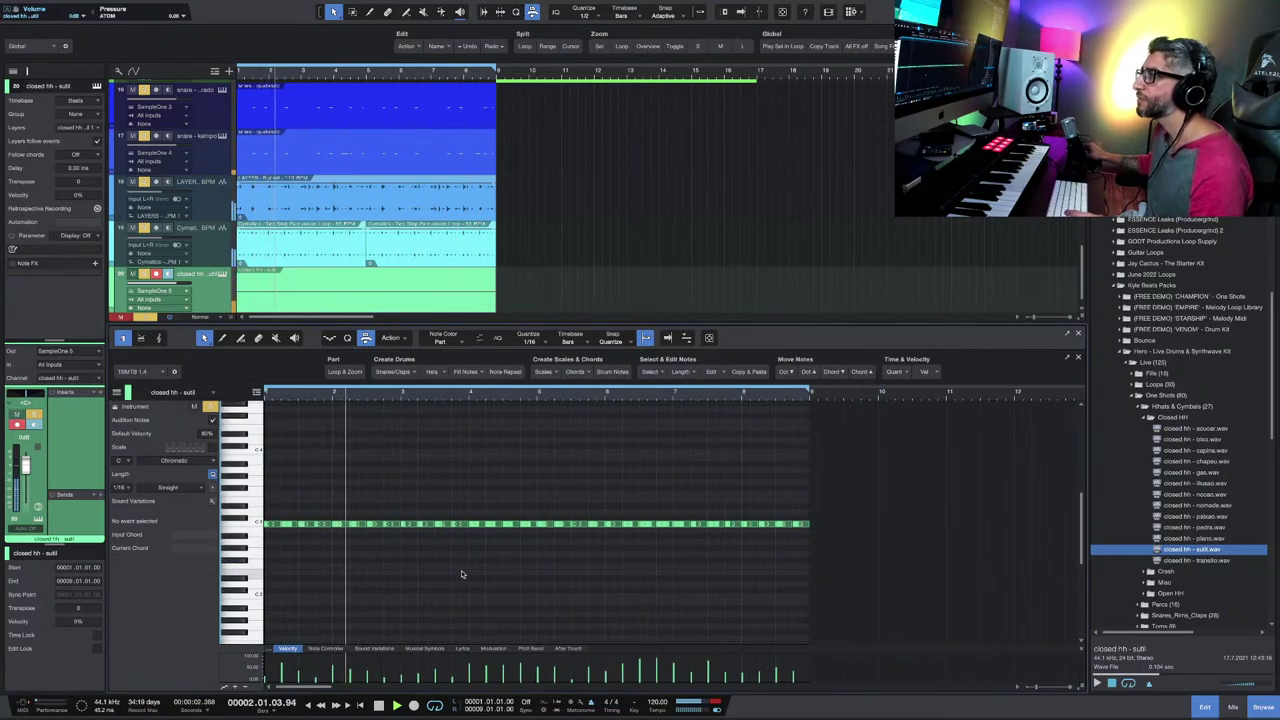
{"action": "key", "text": "e"}
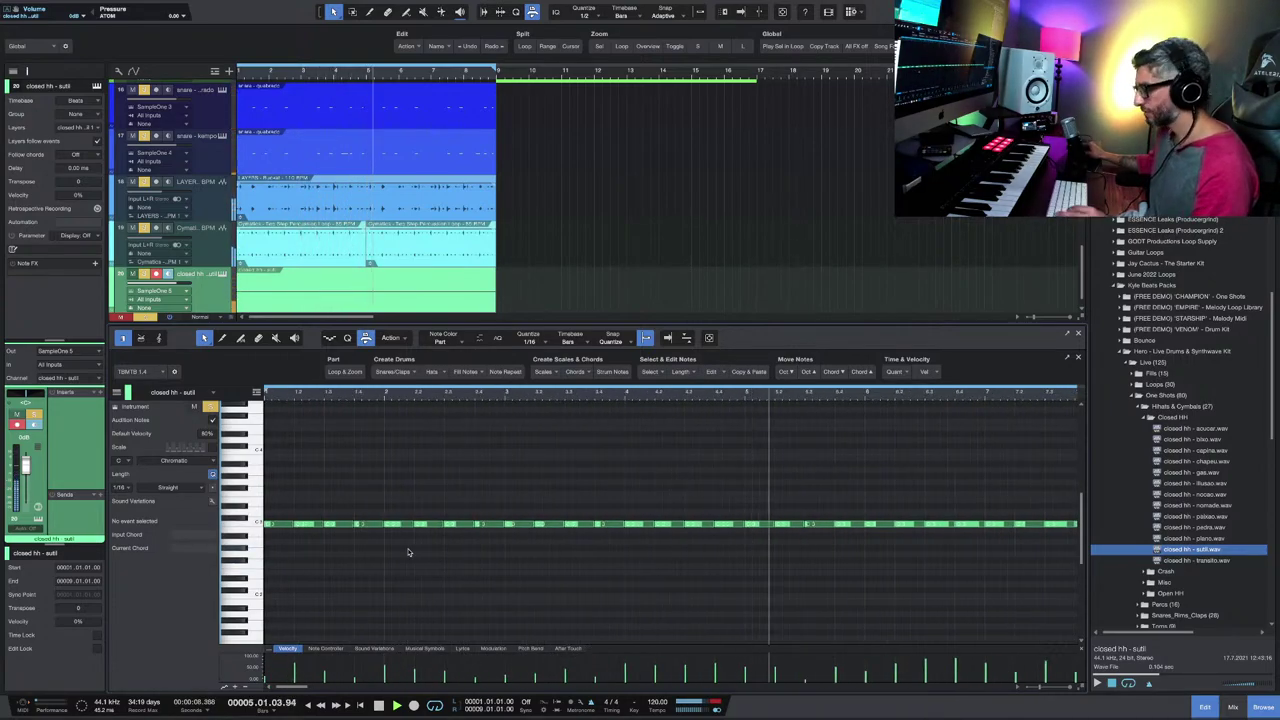
{"action": "key", "text": "space"}
{"action": "key", "text": "space"}
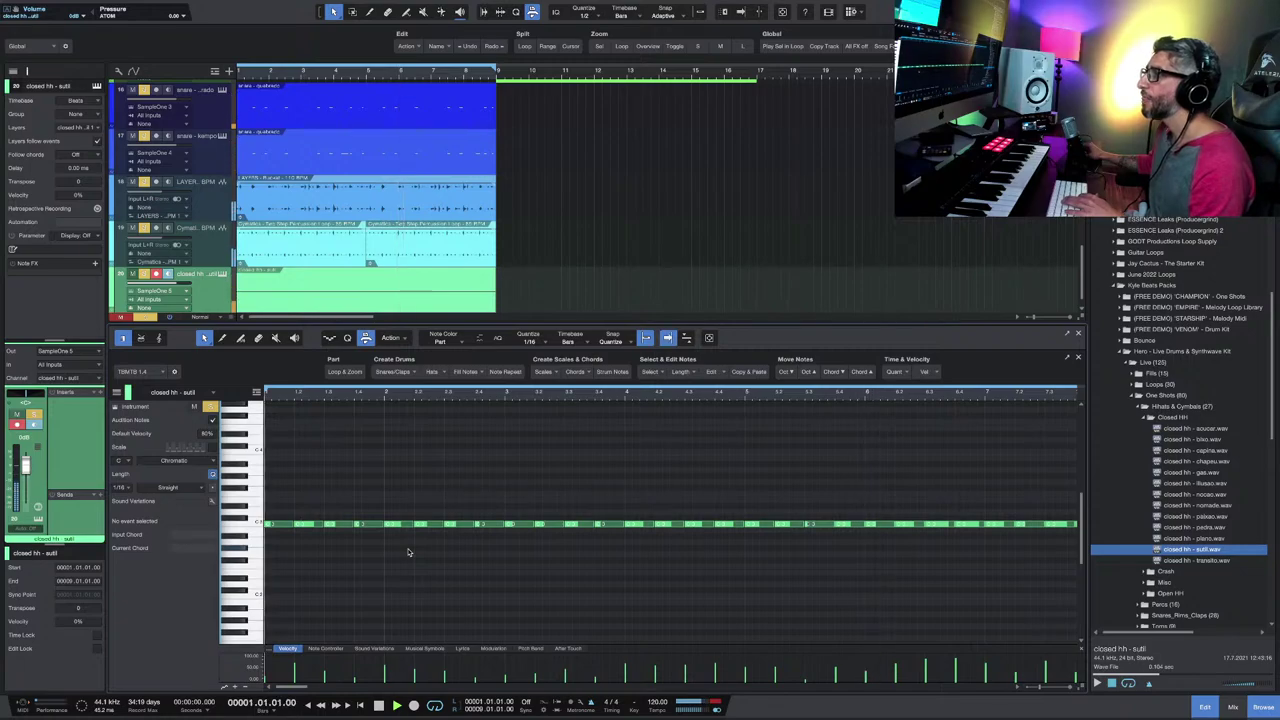
{"action": "key", "text": "space"}
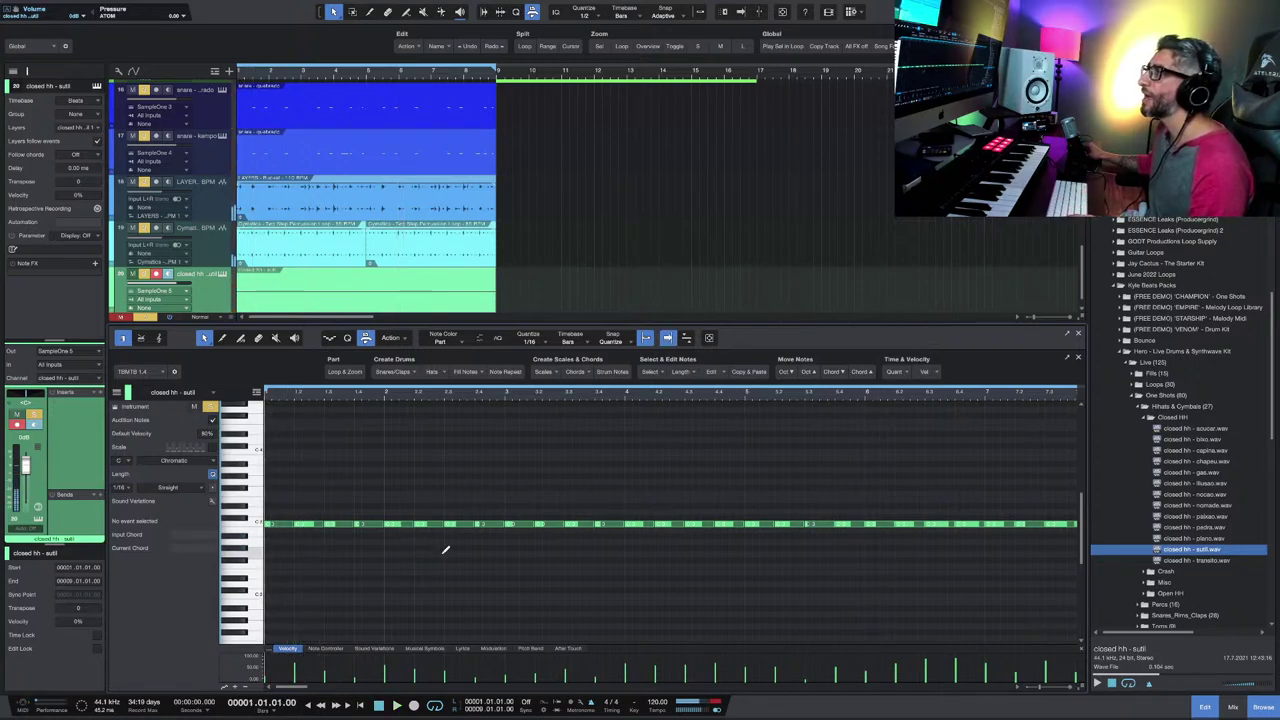
Step: Replace the quarter-note hihats with eighth-note SampleOne hats across the eight-bar part and start playback
{"action": "key", "text": "w"}
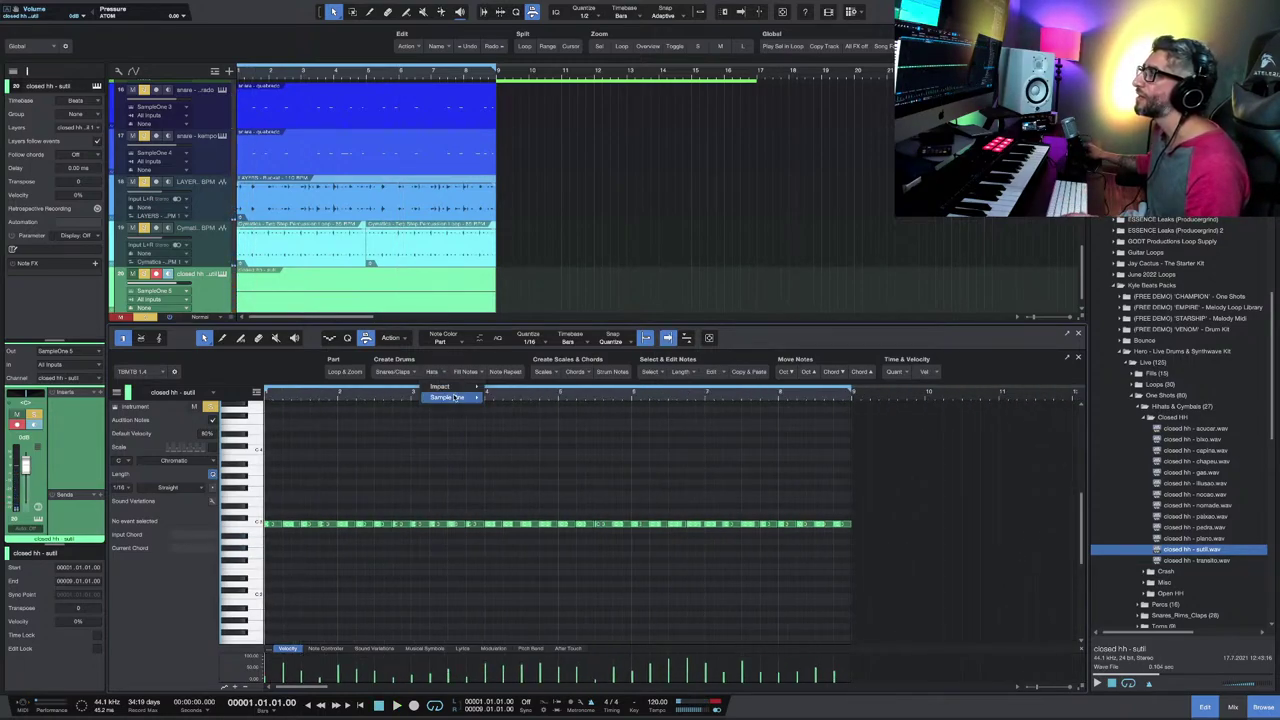
{"action": "left_click", "coordinate": [499, 411]}
{"action": "key", "text": "space"}
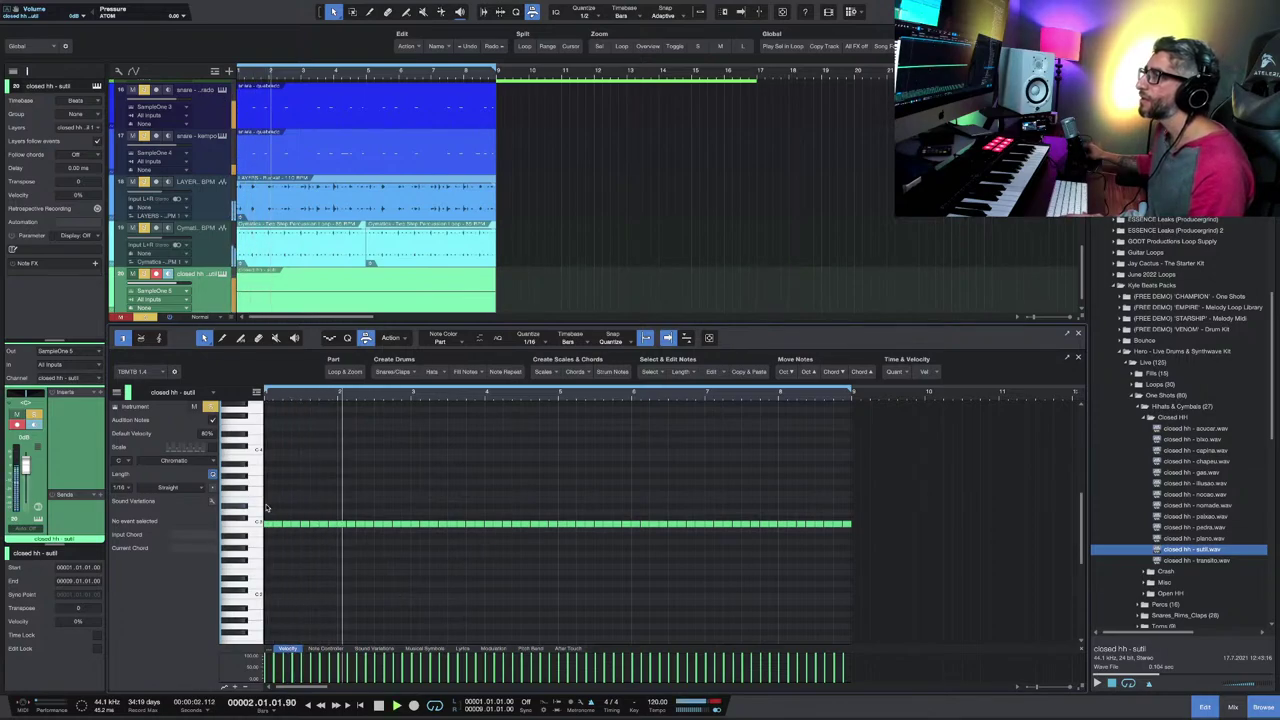
Step: Select all the eighth-note hats, narrow the selection to every second note, and lower those notes' velocity
{"action": "left_click_drag", "start_coordinate": [266, 503], "coordinate": [866, 559]}
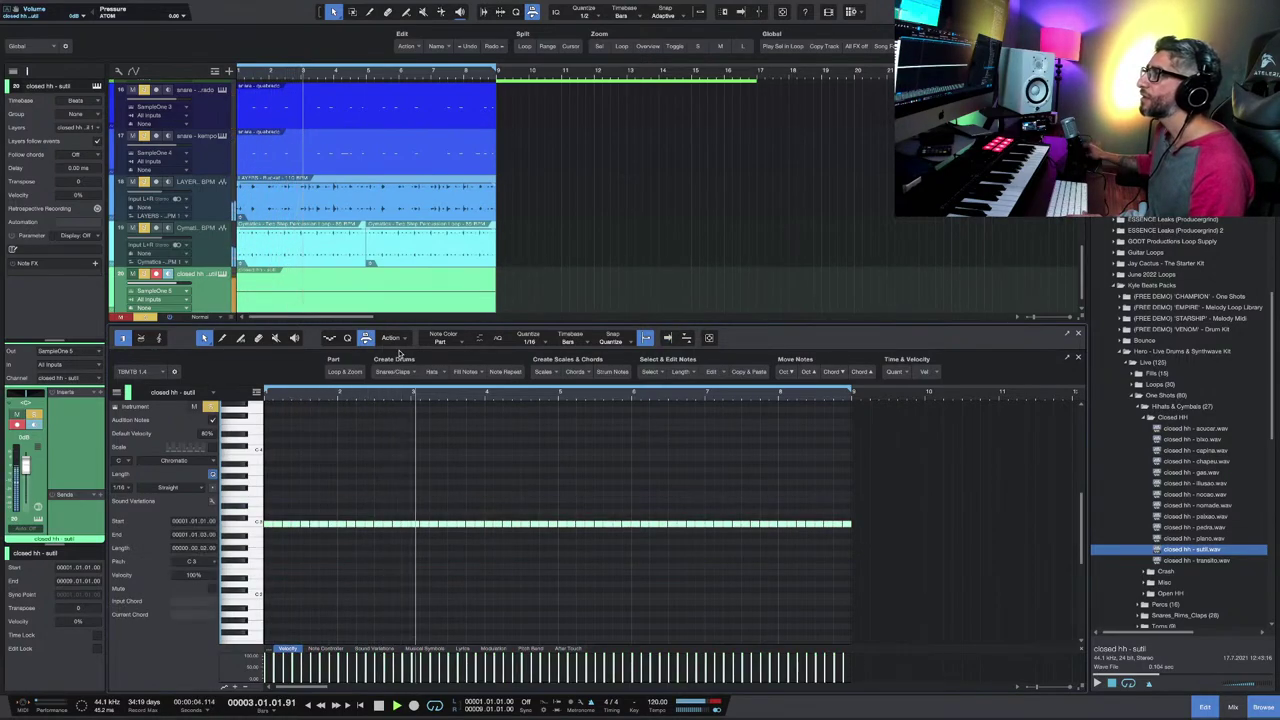
{"action": "left_click", "coordinate": [396, 338]}
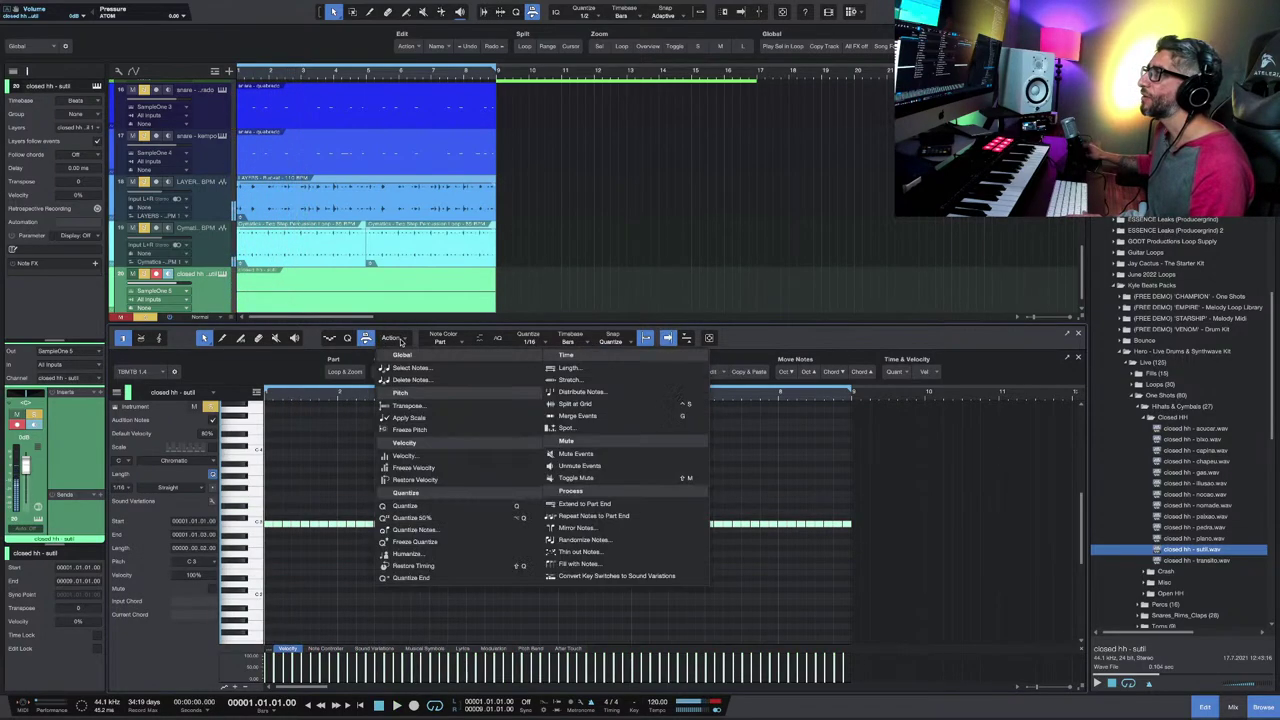
{"action": "left_click", "coordinate": [448, 368]}
{"action": "left_click", "coordinate": [722, 372]}
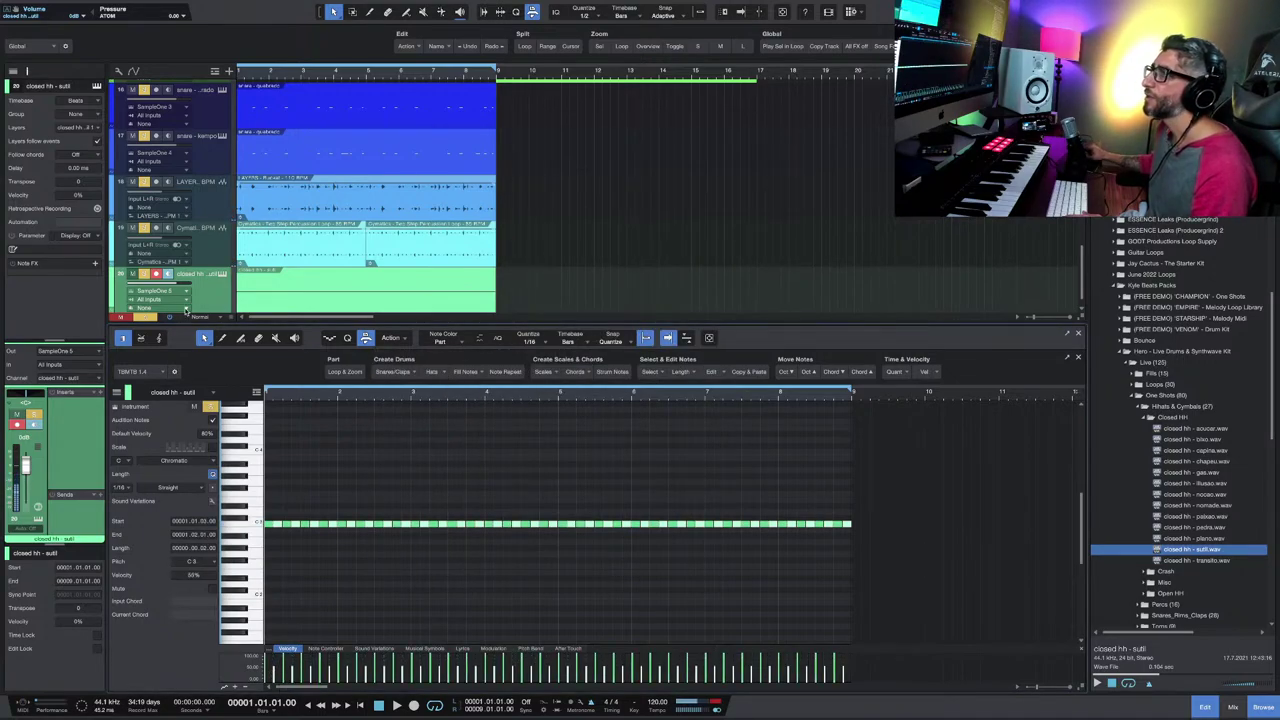
Step: Lower the master gain of the closed hihat's SampleOne instrument to about -7.6 dB during playback and close its editor
{"action": "left_click", "coordinate": [222, 274]}
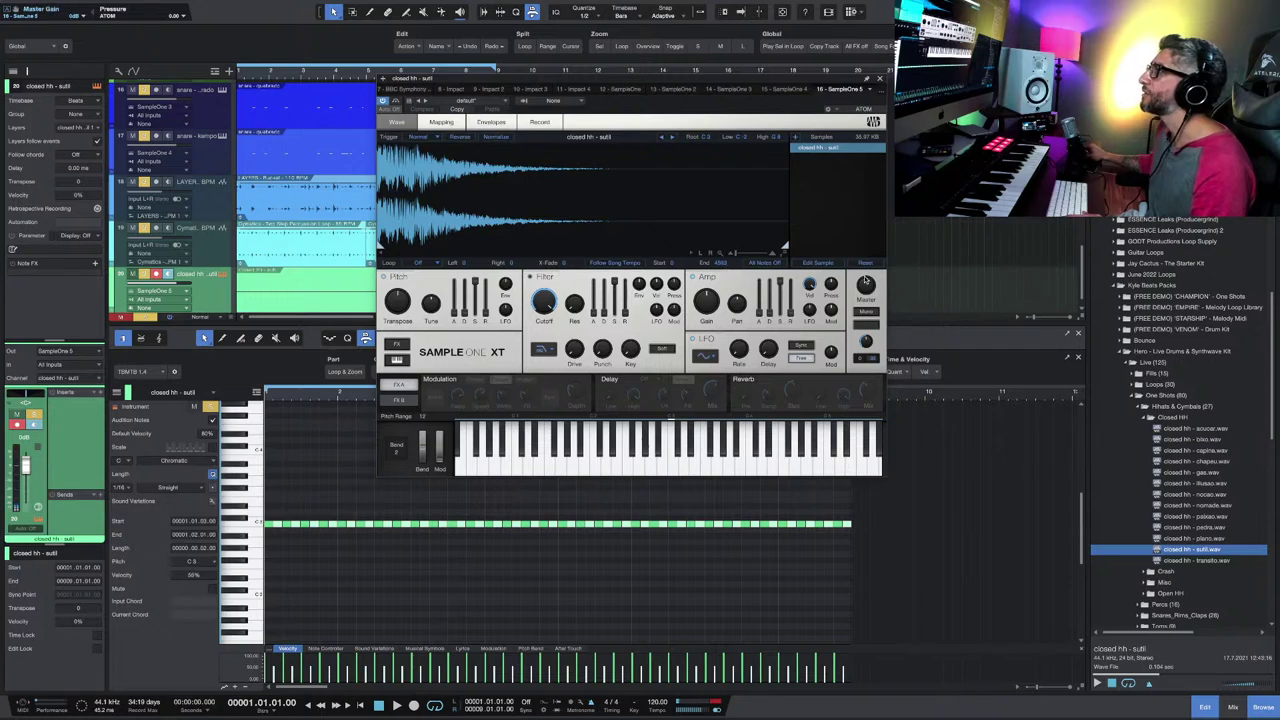
{"action": "key", "text": "space"}
{"action": "left_click_drag", "start_coordinate": [862, 293], "coordinate": [863, 287]}
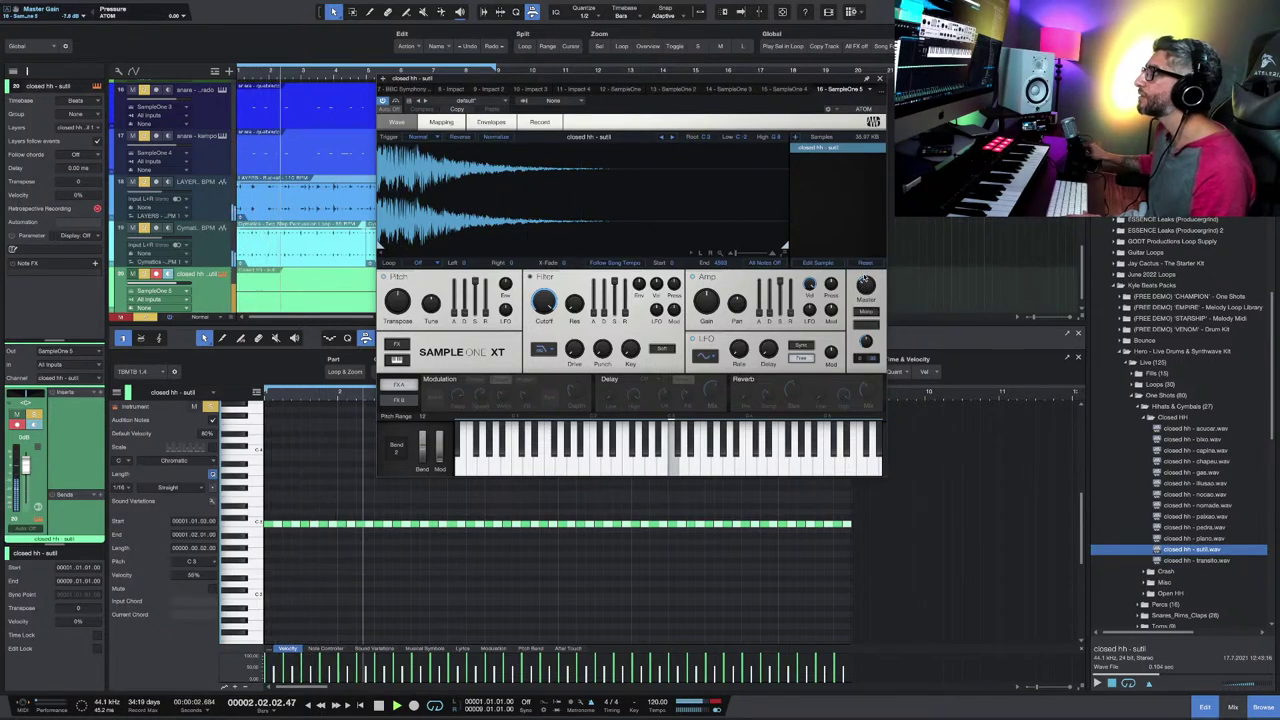
{"action": "left_click", "coordinate": [879, 78]}
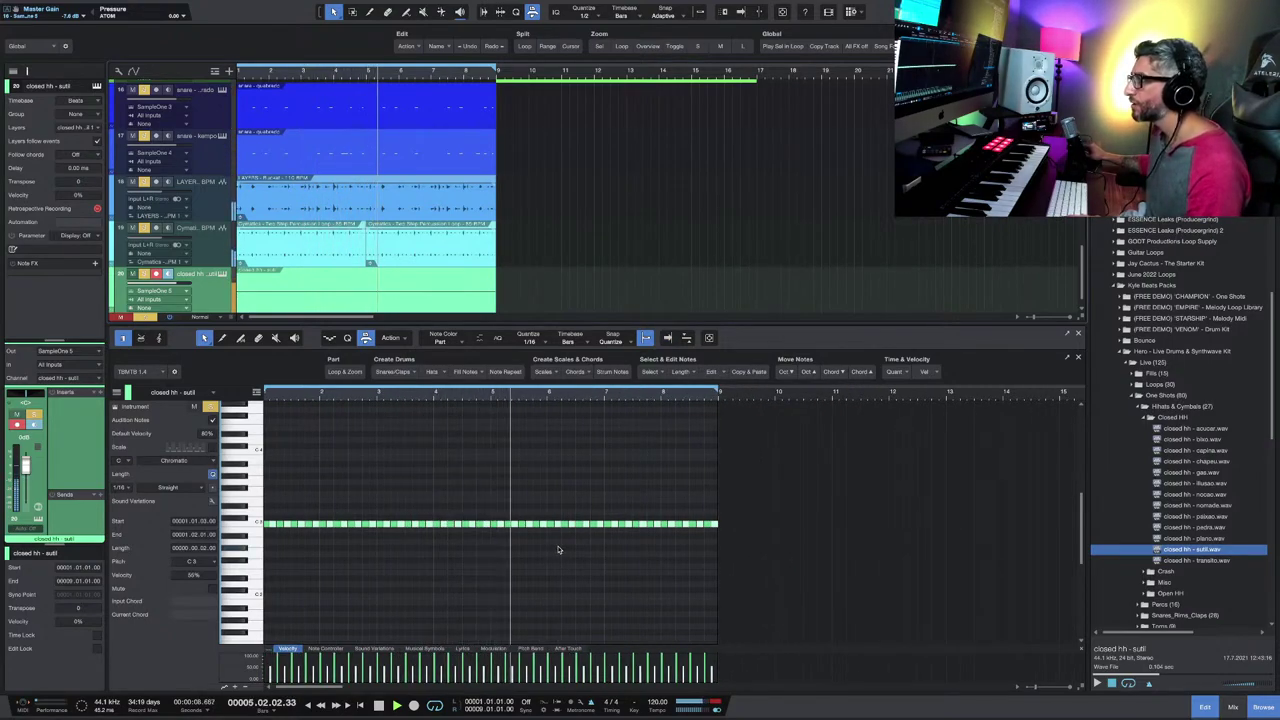
Step: Listen to the alternating-velocity eighth-note hats with the other drums over the full loop and stop playback
{"action": "key", "text": "shift+f"}
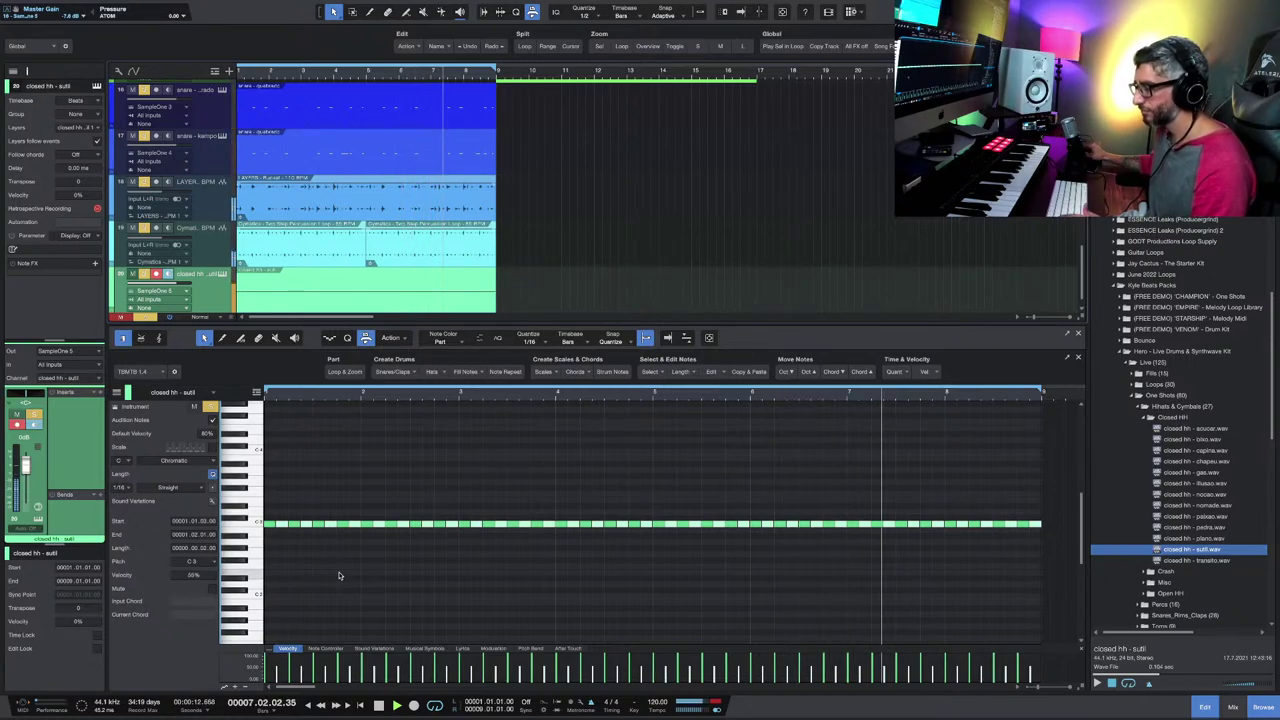
{"action": "key", "text": "2"}
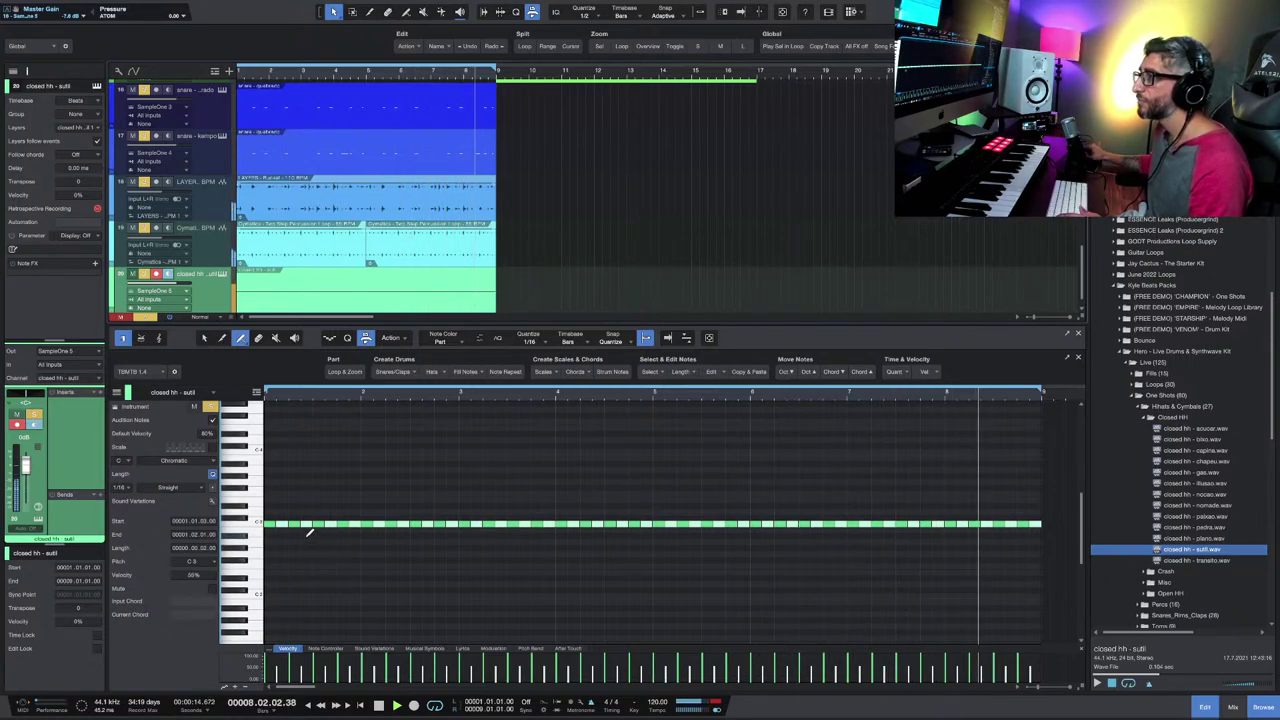
{"action": "scroll", "coordinate": [300, 531], "scroll_direction": "up", "scroll_amount": 4}
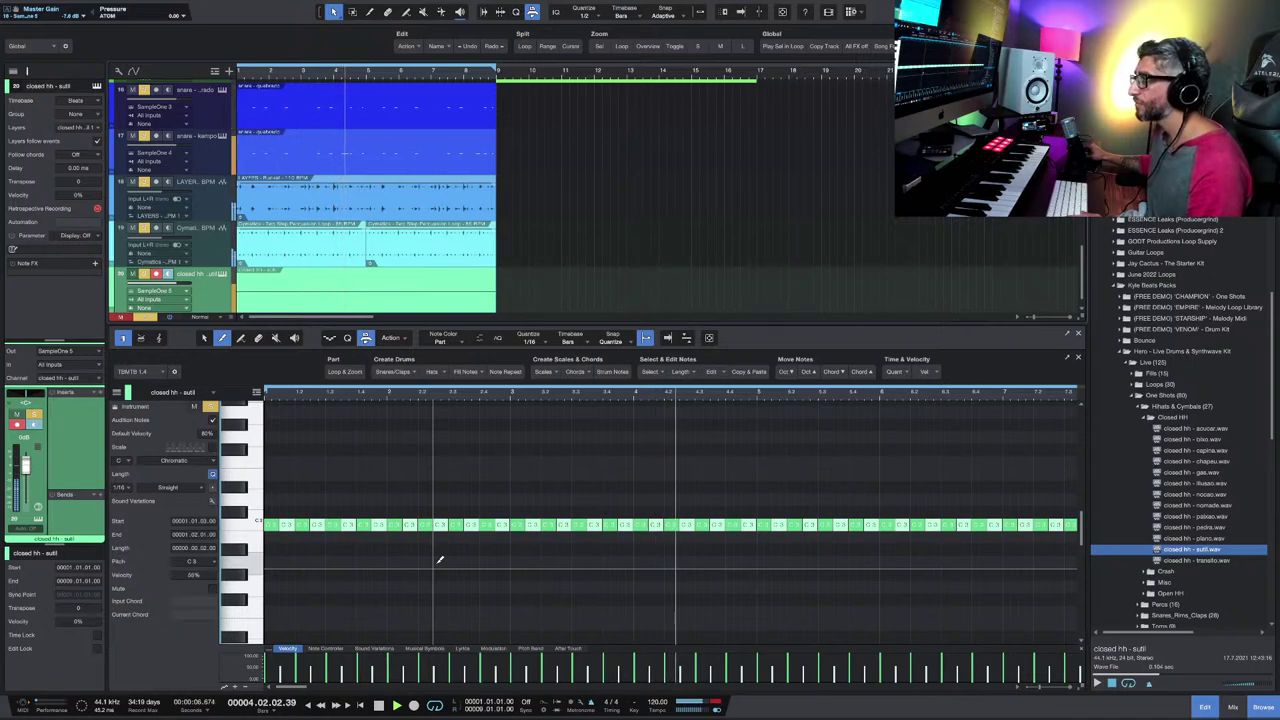
{"action": "key", "text": "space"}
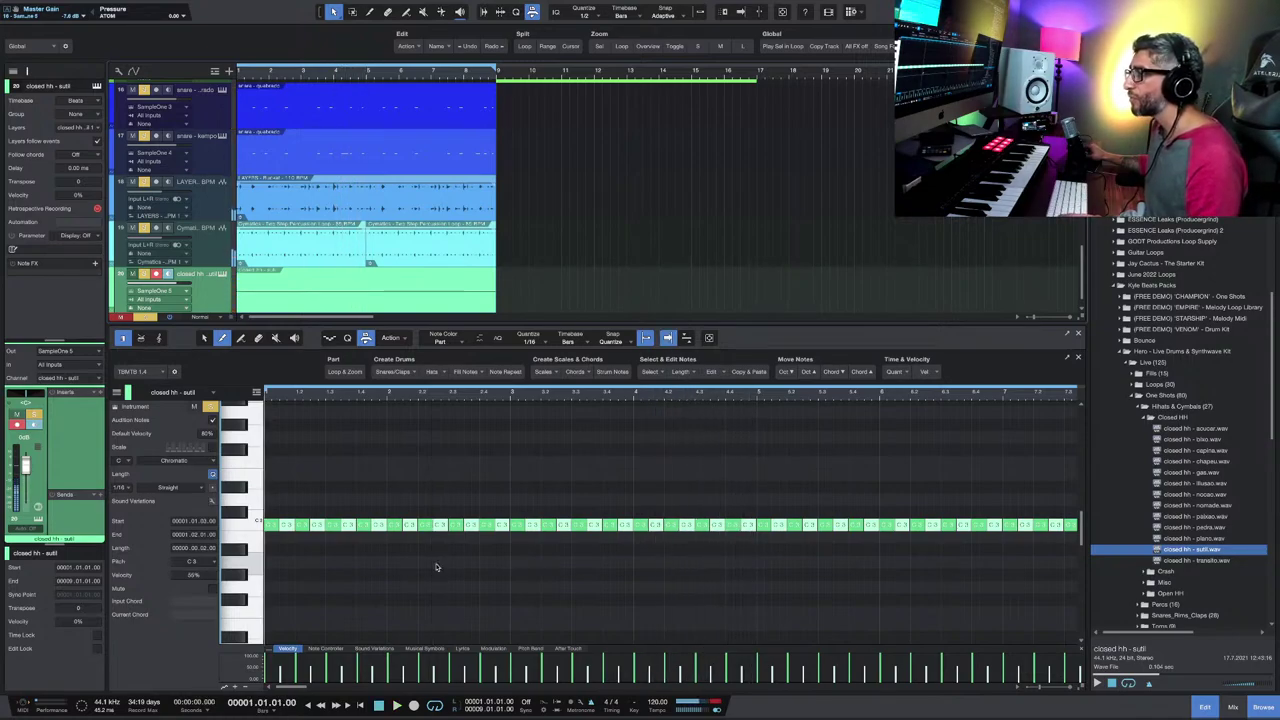
{"action": "key", "text": "f"}
{"action": "key", "text": "1"}
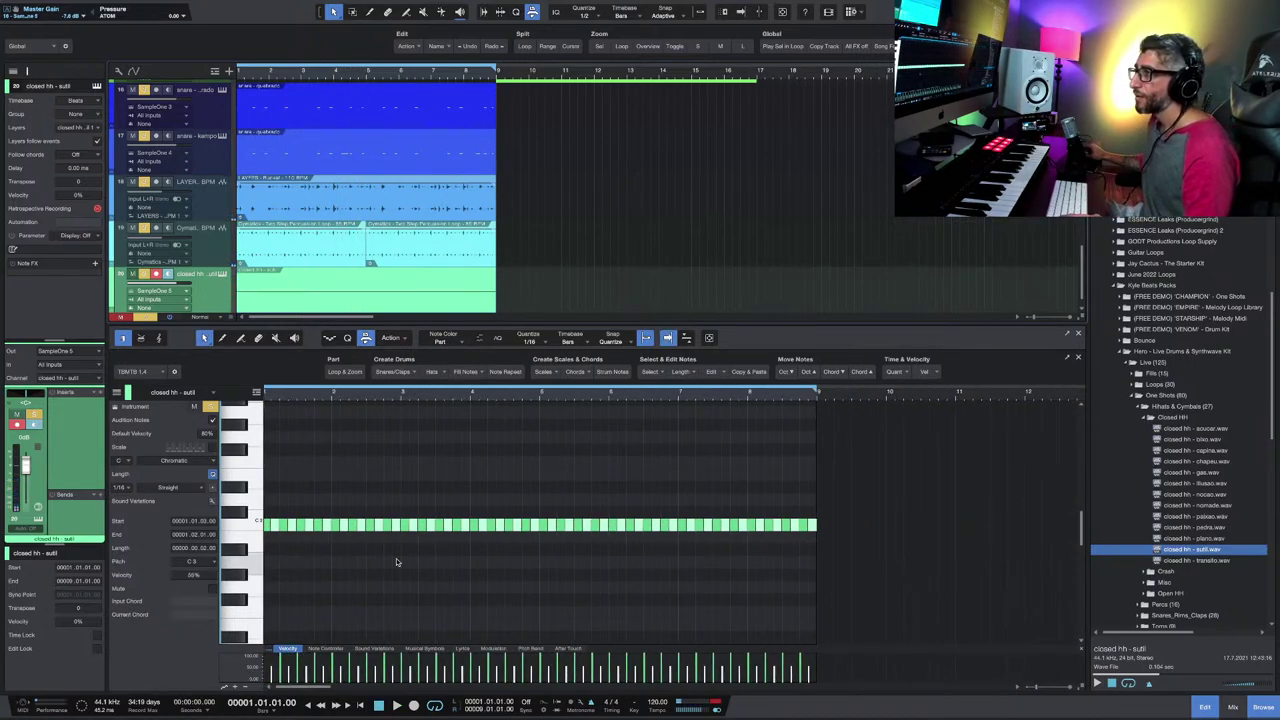
Step: Split the hat at 2.4.1 into sixteenths by shortening it and adding a sixteenth at 2.4.2 with 80% velocity, and audition the result
{"action": "key", "text": "e"}
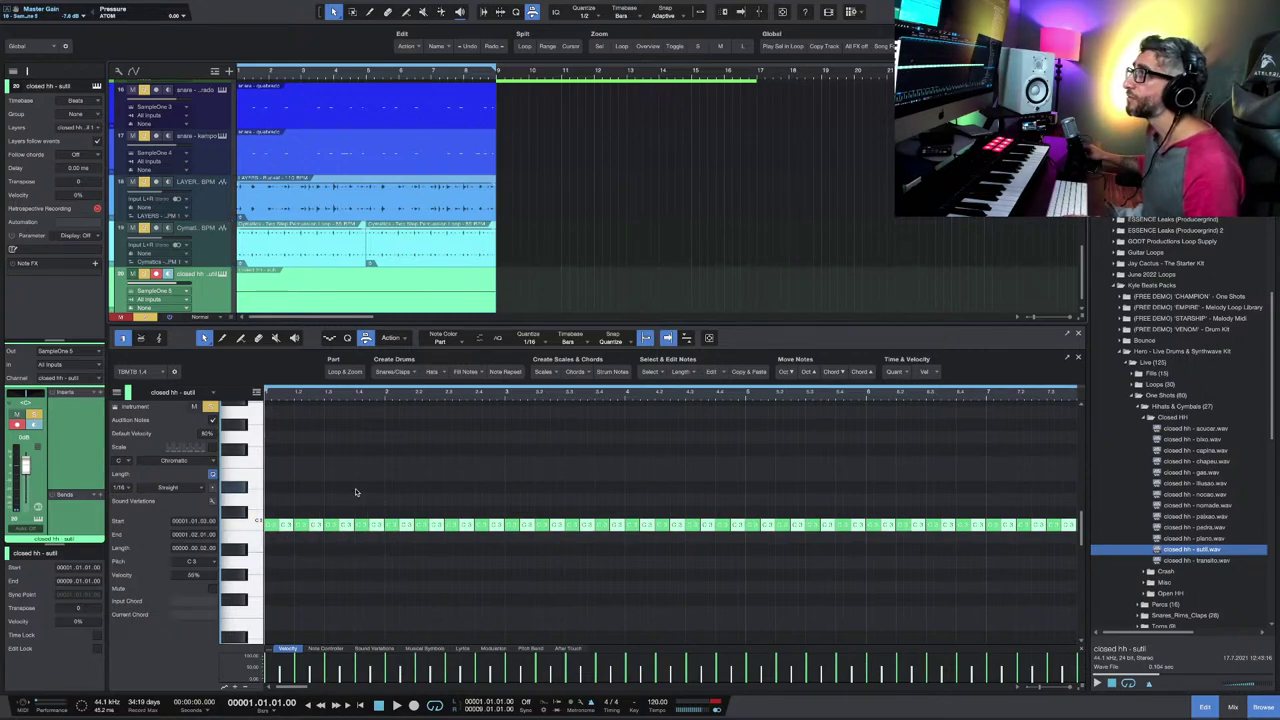
{"action": "scroll", "coordinate": [505, 398], "scroll_direction": "down", "scroll_amount": 1}
{"action": "key", "text": "e"}
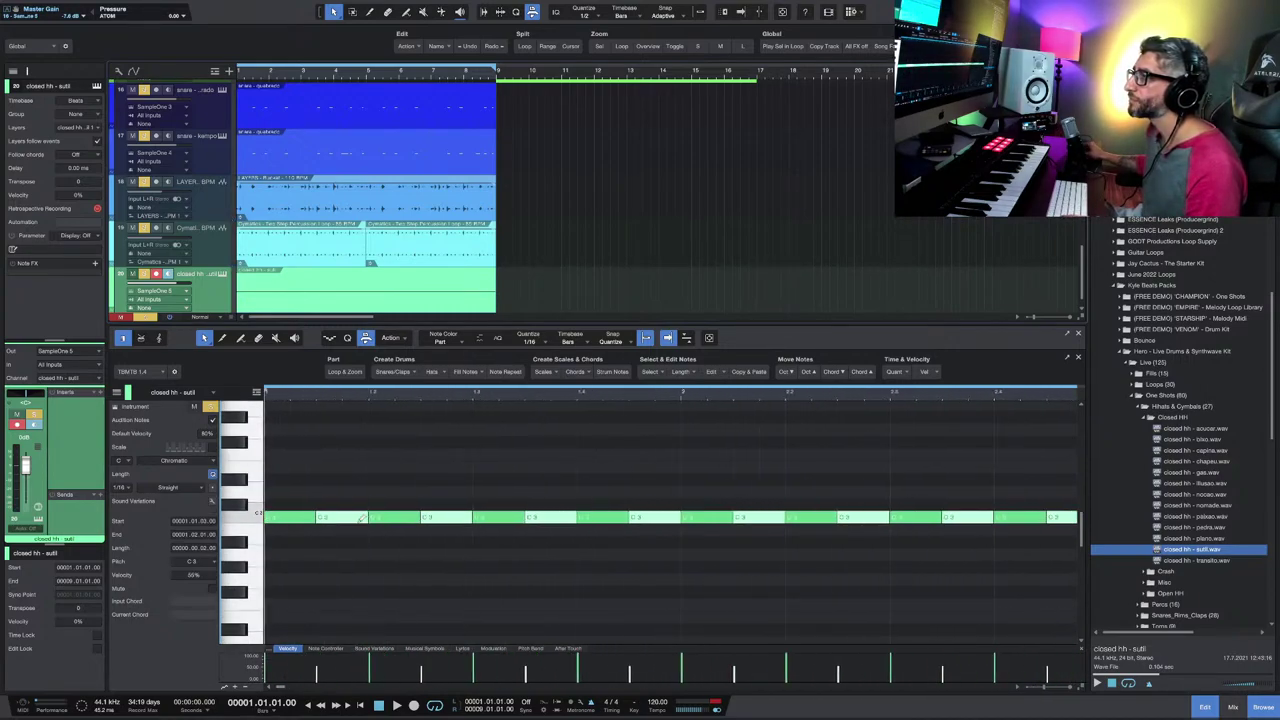
{"action": "key", "text": "space"}
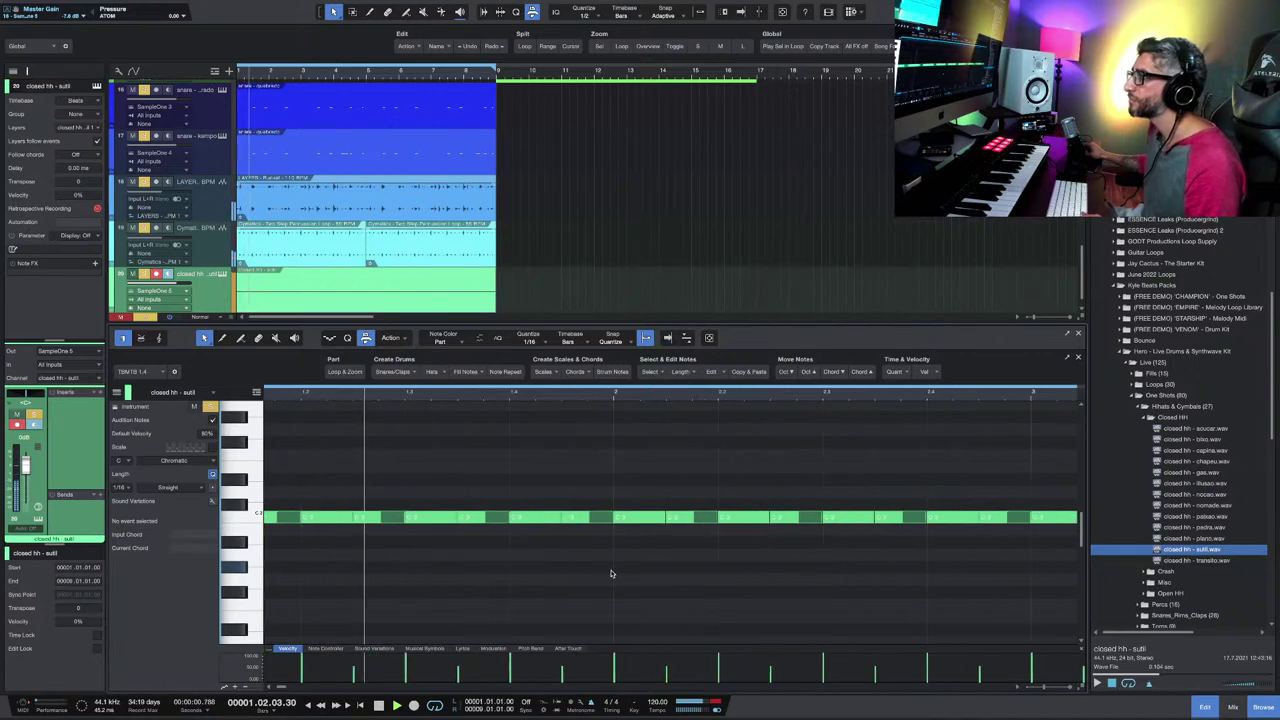
{"action": "key", "text": "w"}
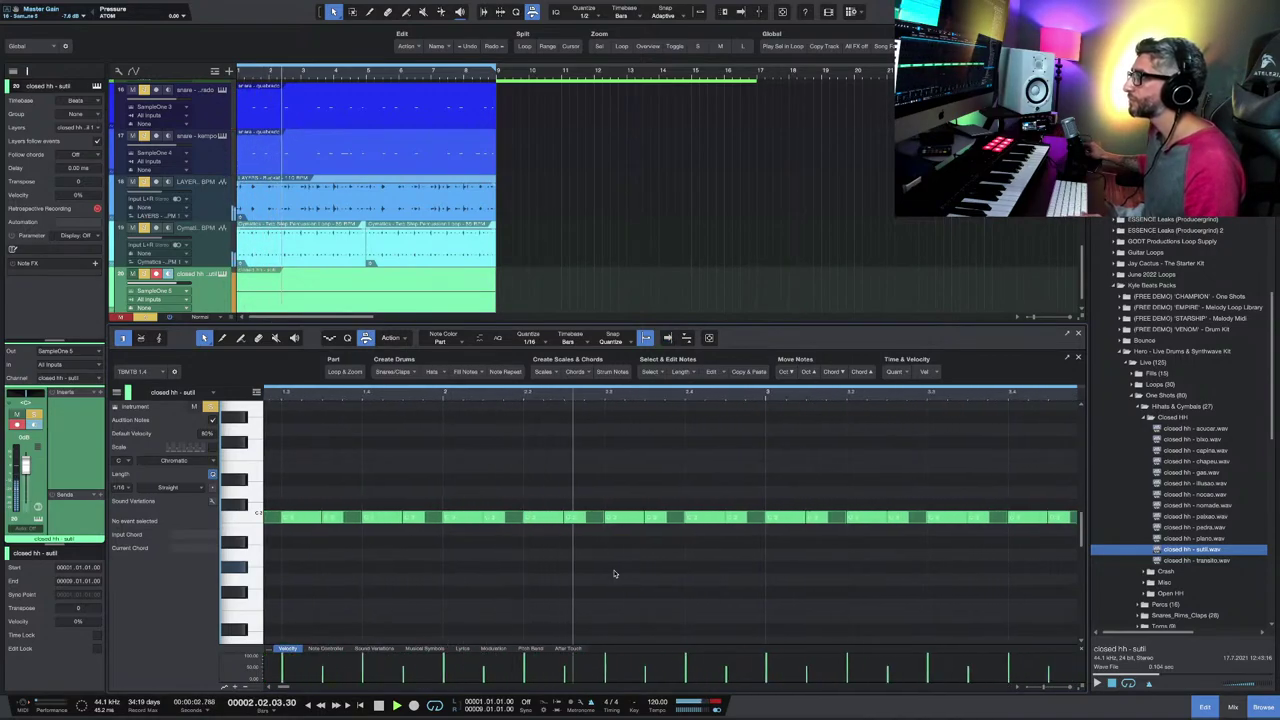
{"action": "key", "text": "space"}
{"action": "left_click", "coordinate": [677, 519]}
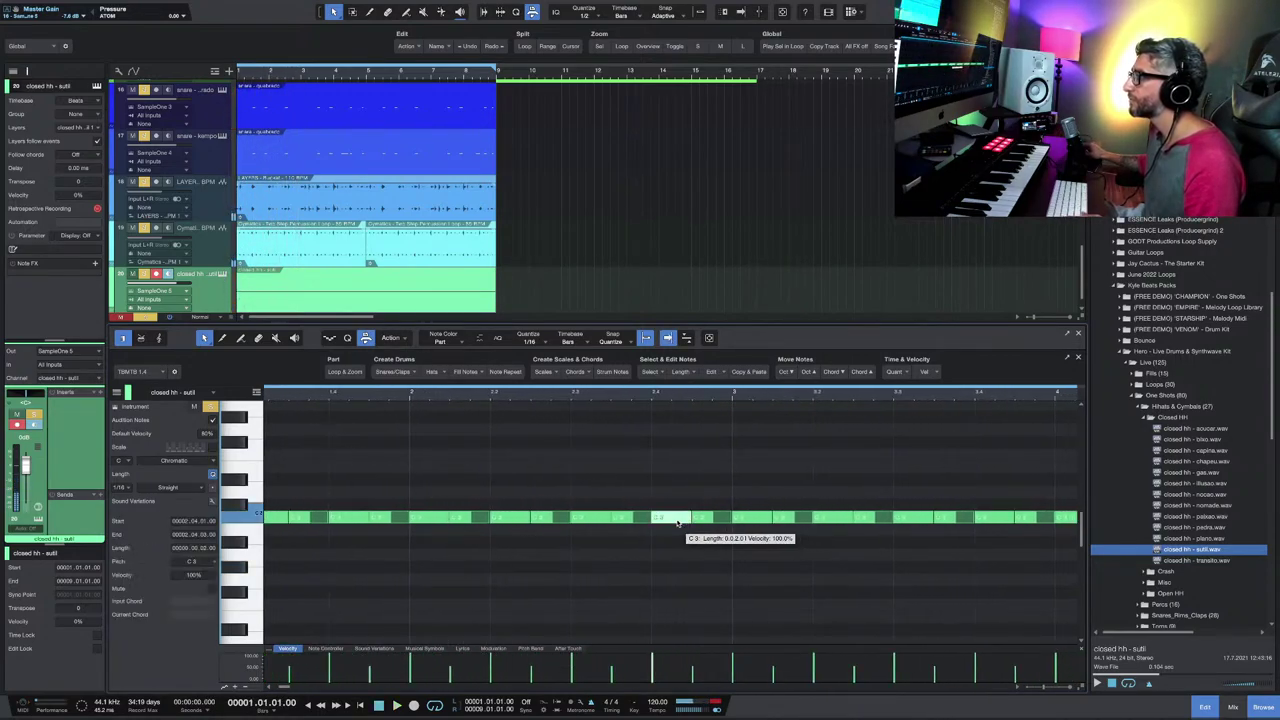
{"action": "key", "text": "space"}
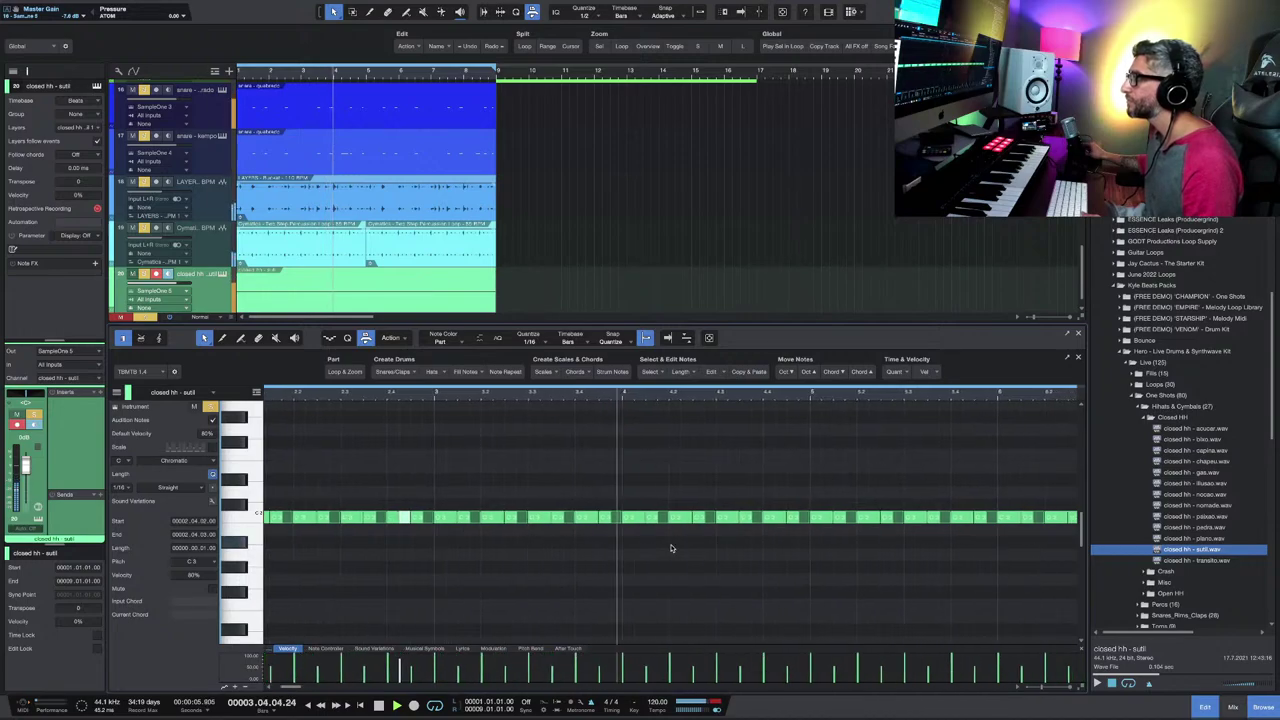
{"action": "key", "text": "space"}
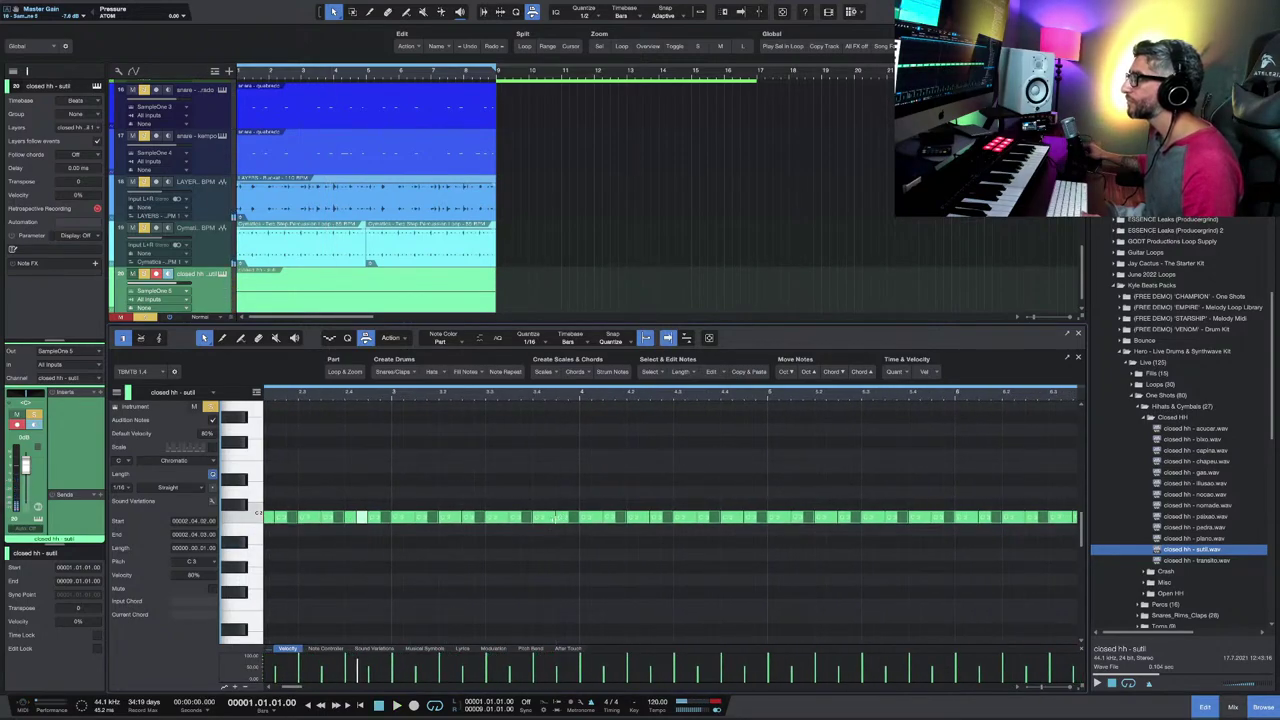
Step: Try shortening the first two hats of bar 4 to sixteenths, and replay the pattern with the other drums
{"action": "left_click", "coordinate": [601, 517]}
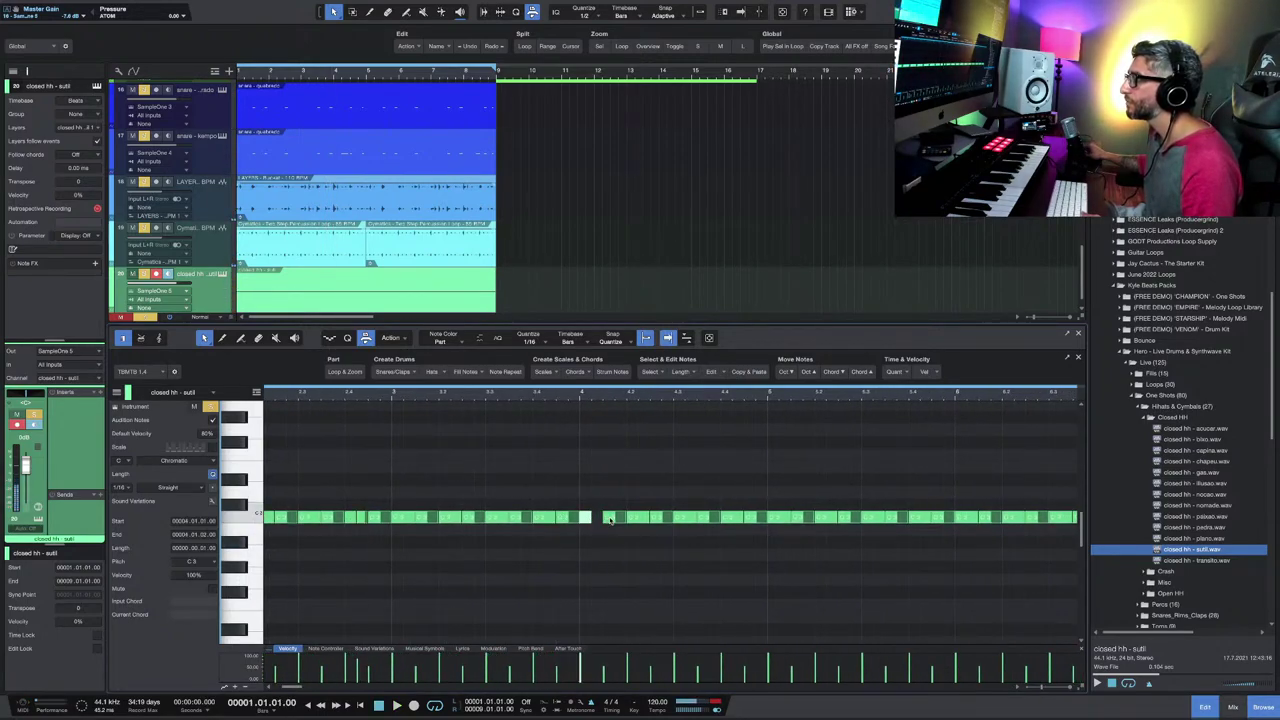
{"action": "left_click_drag", "start_coordinate": [620, 517], "coordinate": [612, 520]}
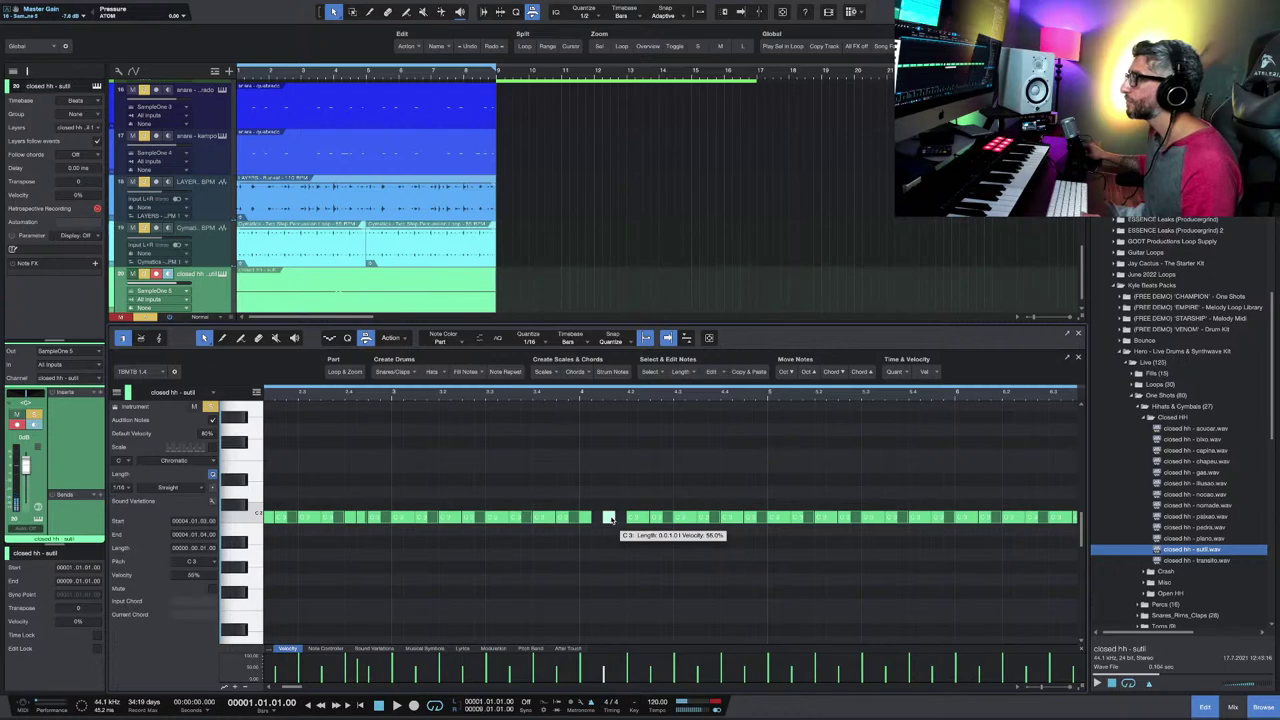
{"action": "key", "text": "space"}
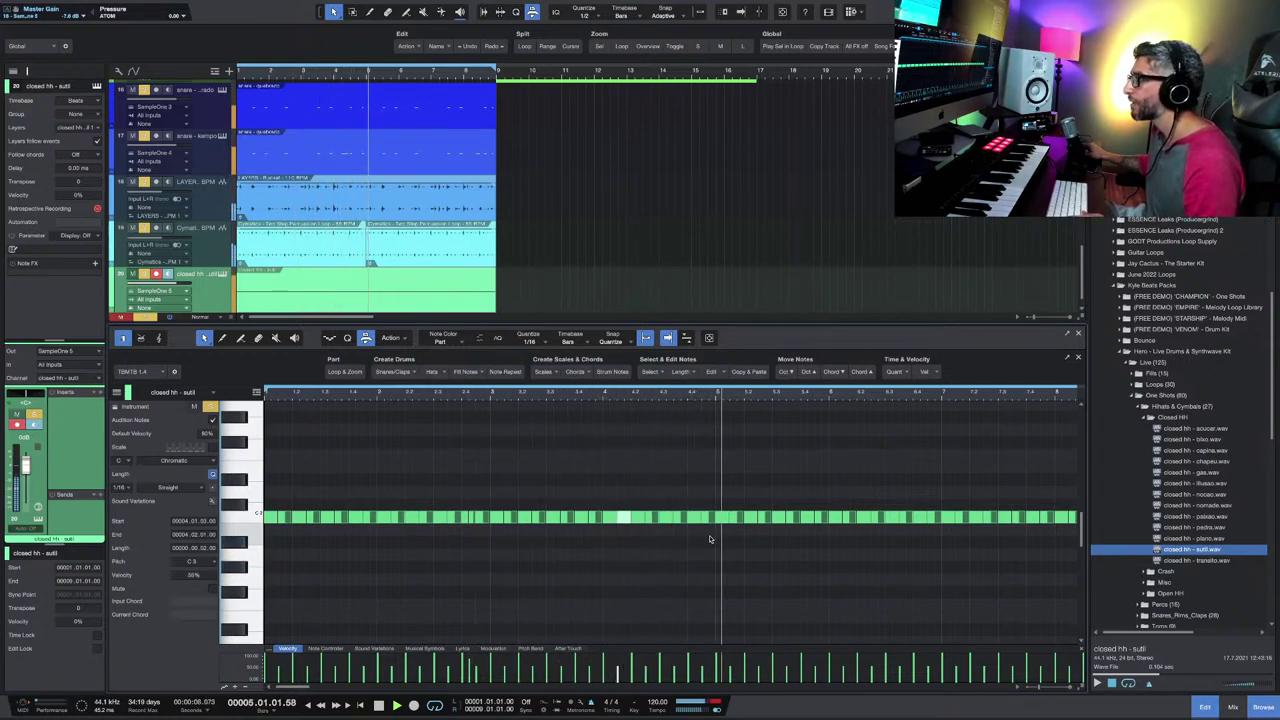
{"action": "key", "text": "space"}
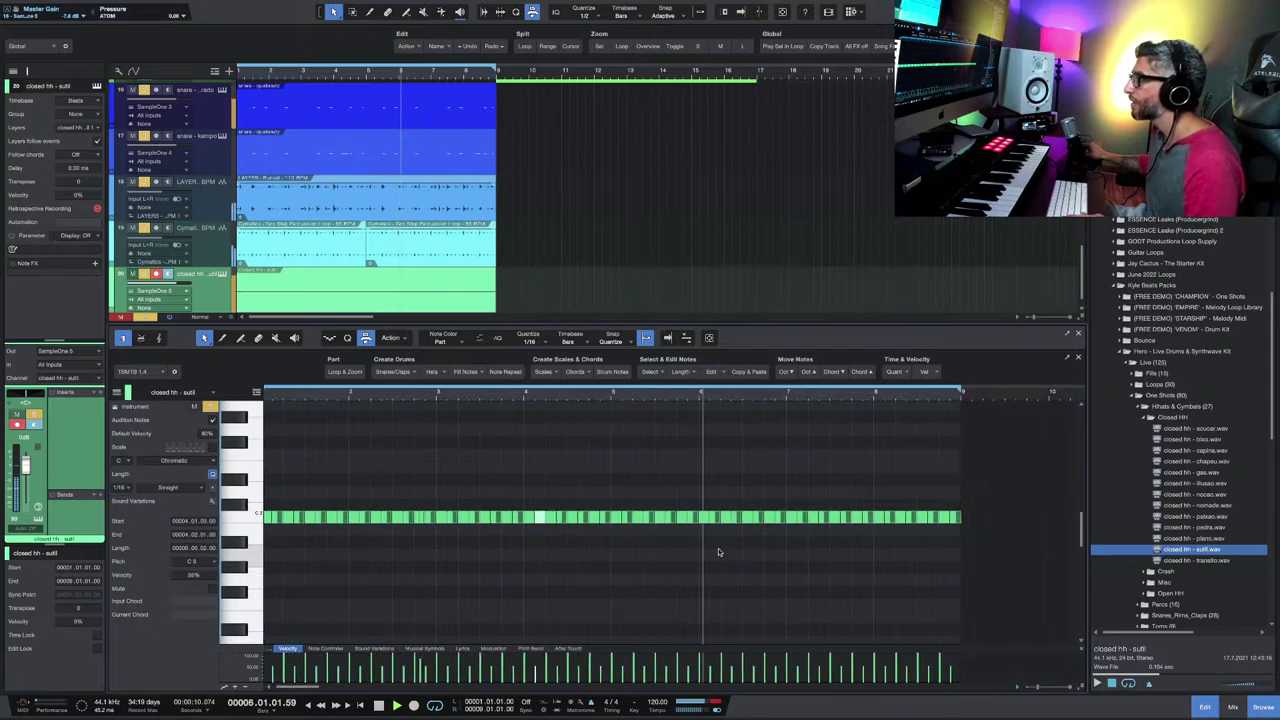
{"action": "key", "text": "space"}
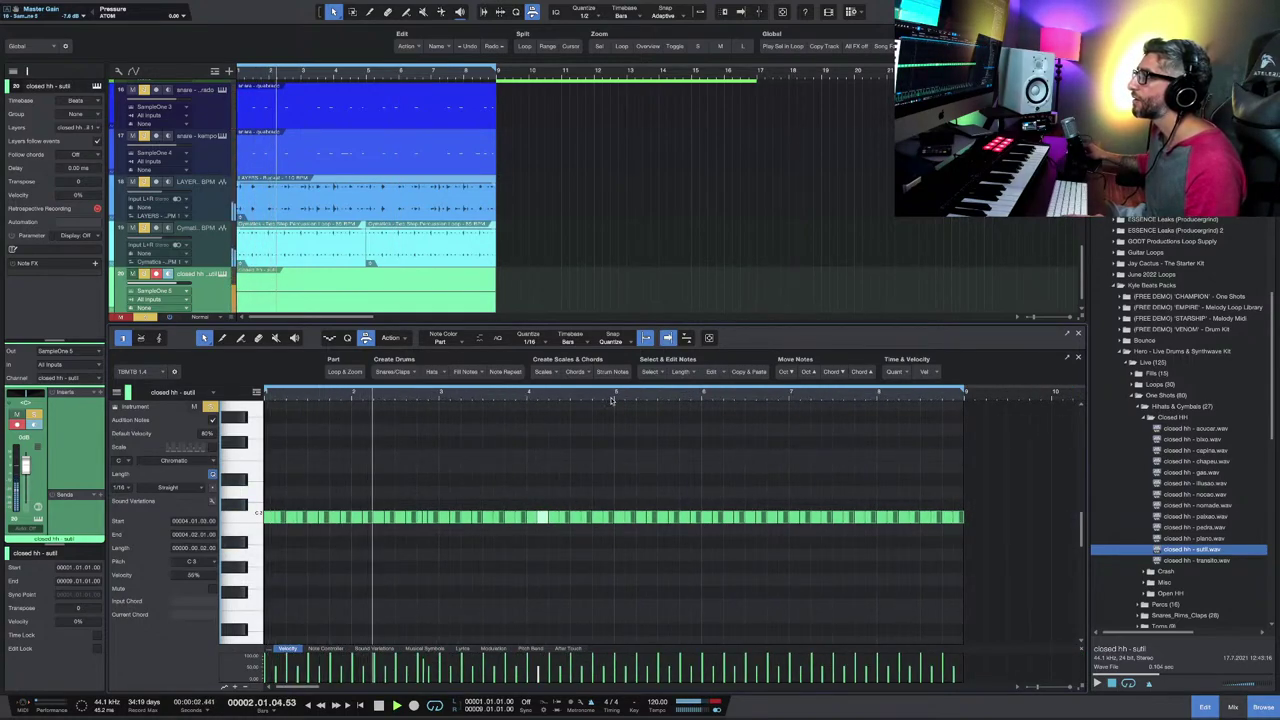
{"action": "key", "text": "w"}
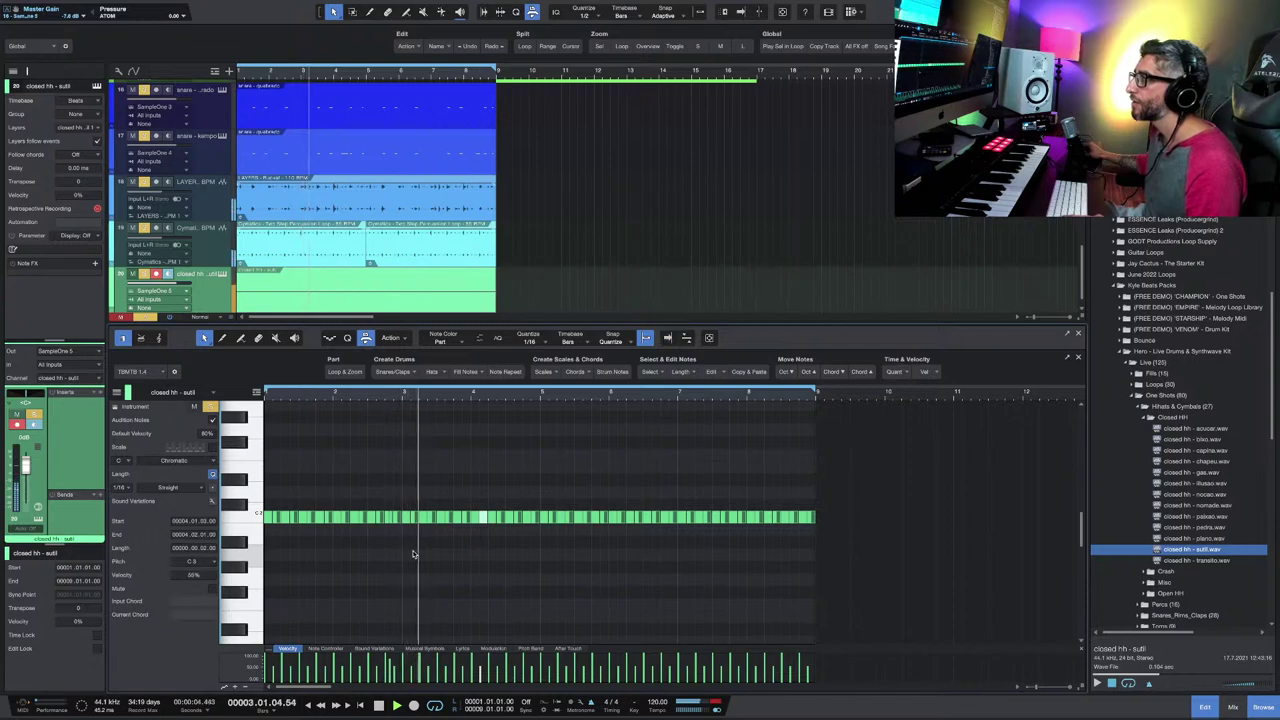
{"action": "key", "text": "space"}
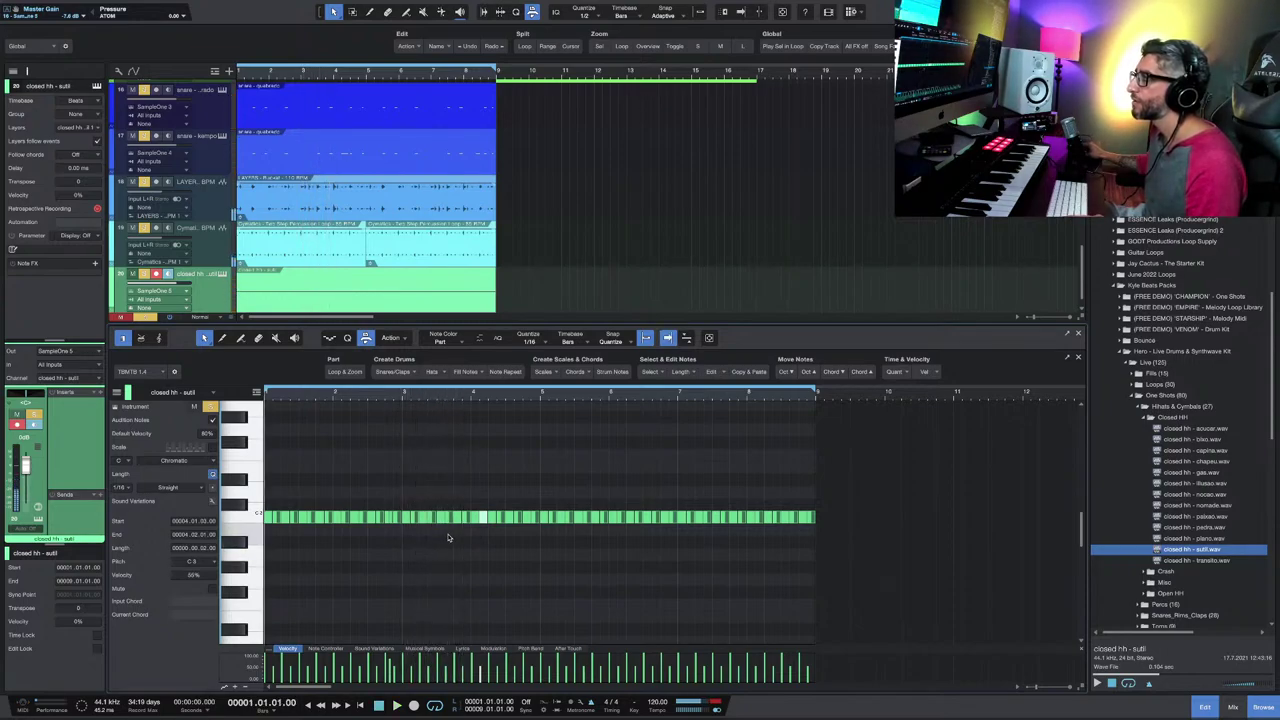
Step: Shorten the hat at 3.3.3 to a sixteenth, trim the last two hats of bar 3 to start at 3.4.2 and 3.4.4, and start playback
{"action": "scroll", "coordinate": [448, 538], "scroll_direction": "up", "scroll_amount": 3}
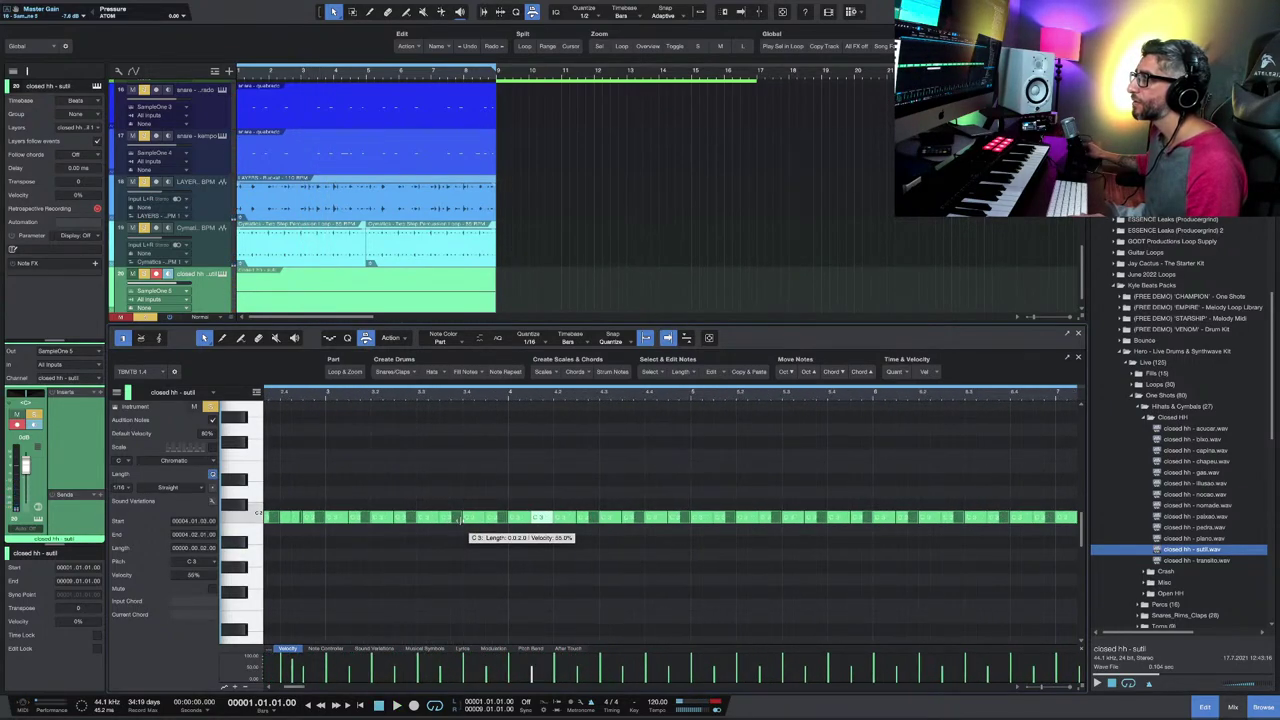
{"action": "left_click", "coordinate": [452, 518]}
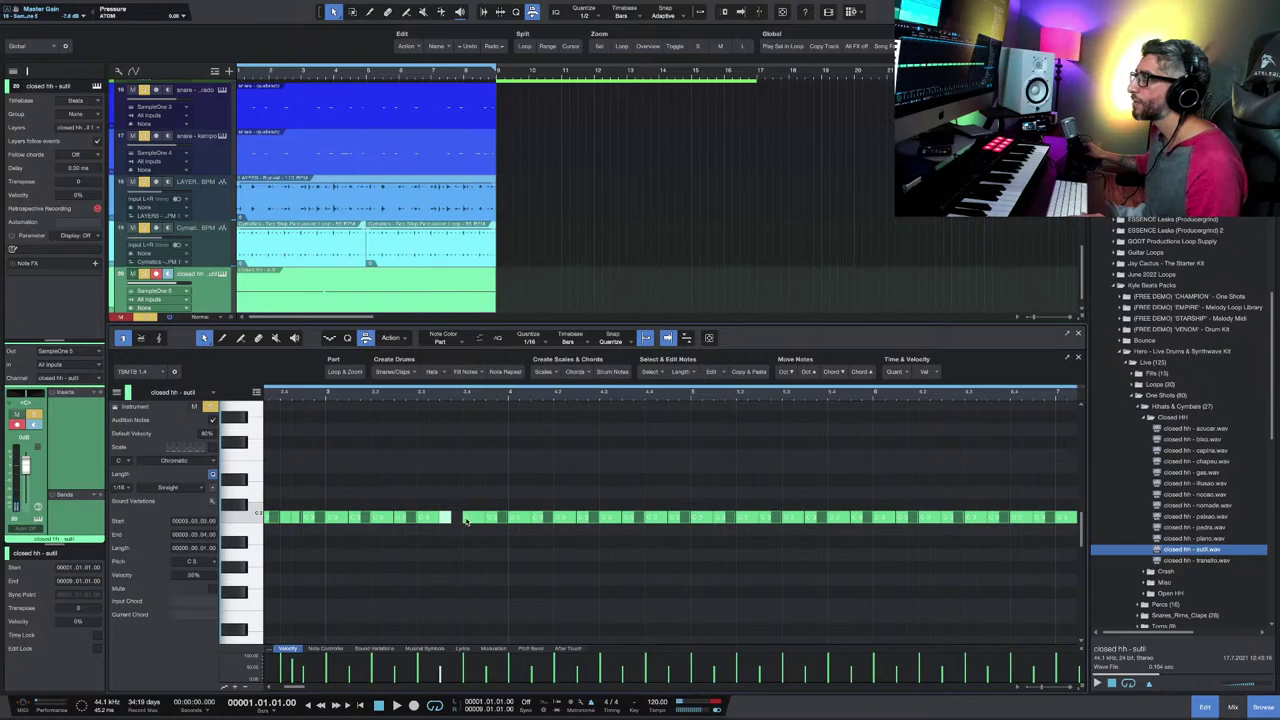
{"action": "left_click", "coordinate": [465, 519]}
{"action": "left_click", "coordinate": [490, 519]}
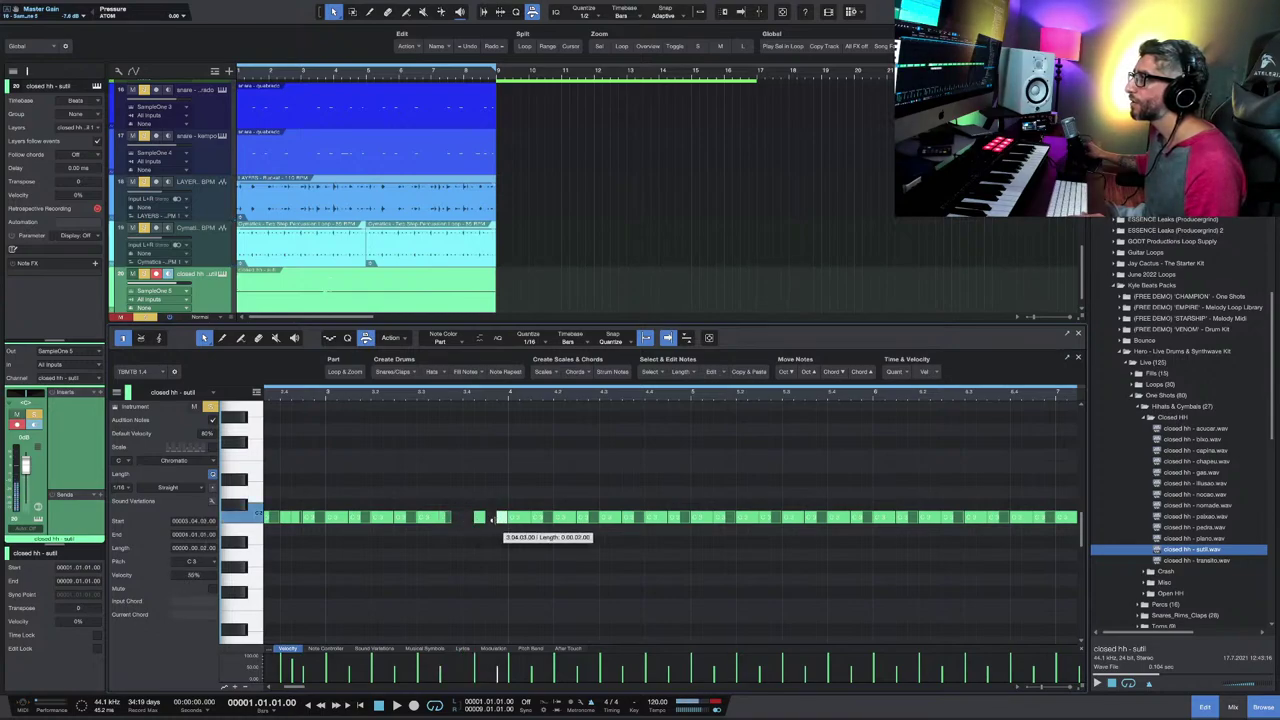
{"action": "key", "text": "space"}
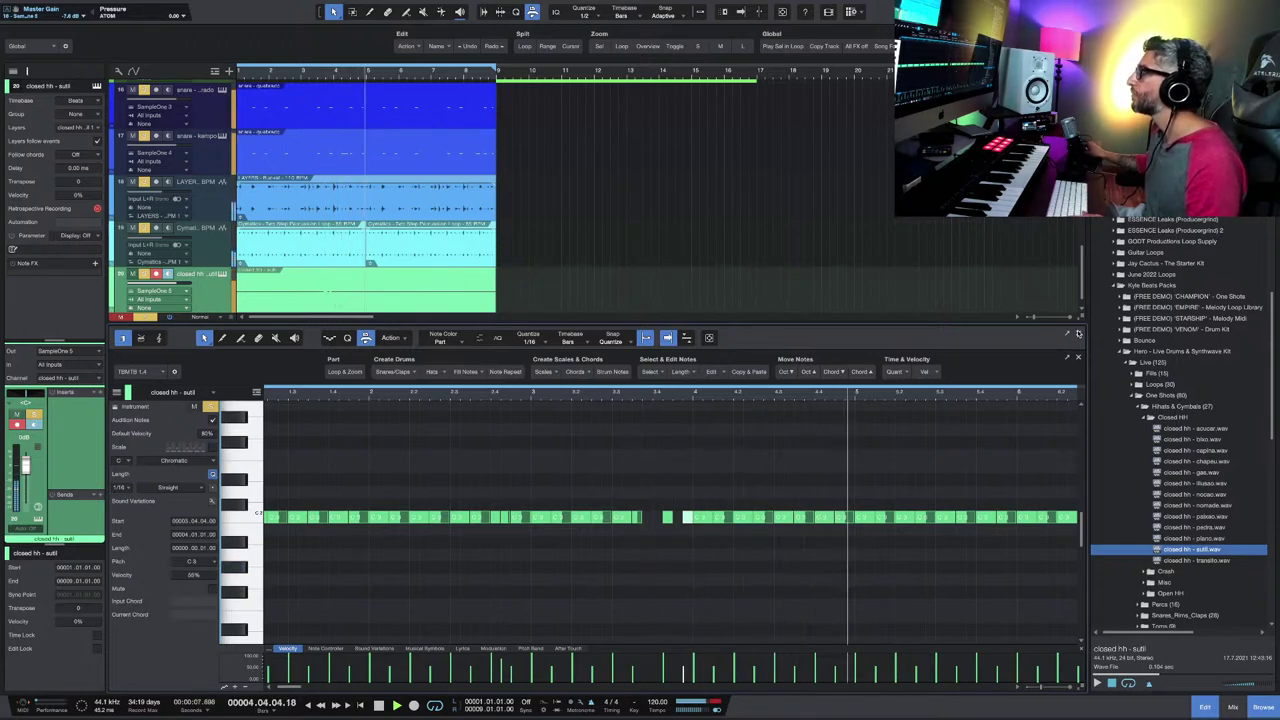
Step: Close the note editor and cut a short section around beat 3 of bar 1 out of the LAYERS Bucket loop
{"action": "key", "text": "F2"}
{"action": "key", "text": "e"}
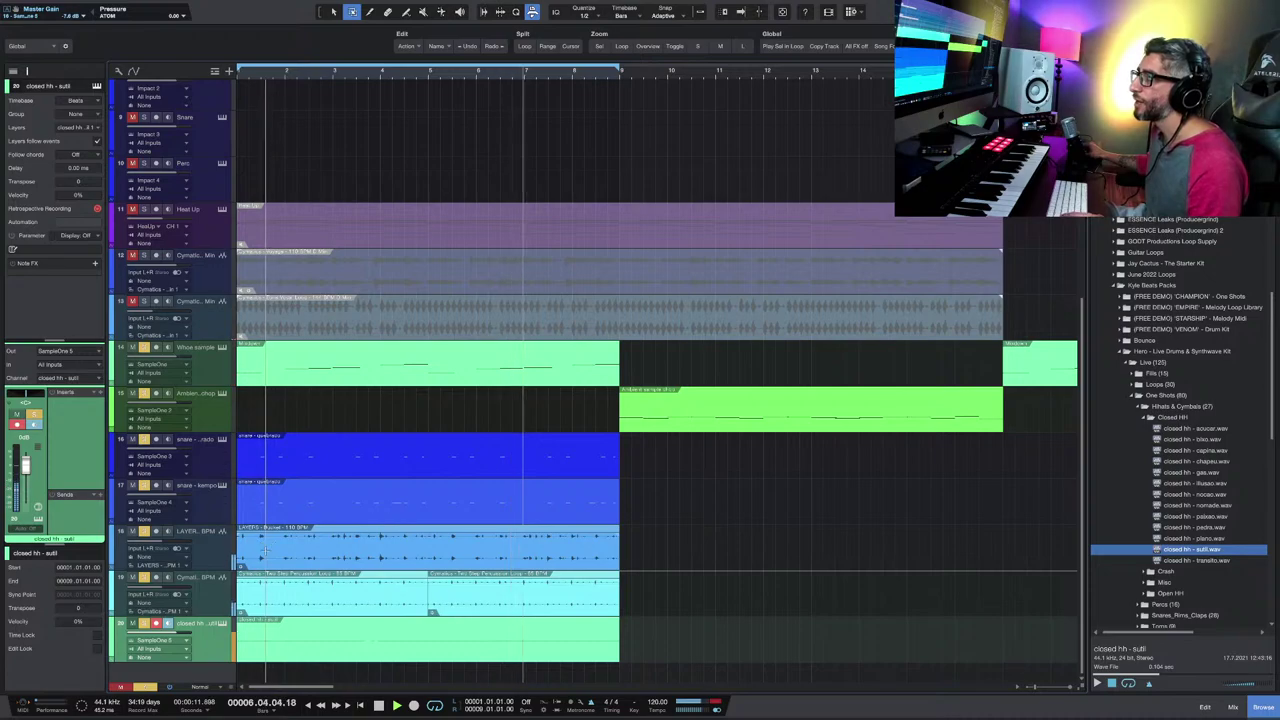
{"action": "key", "text": "e"}
{"action": "key", "text": "2"}
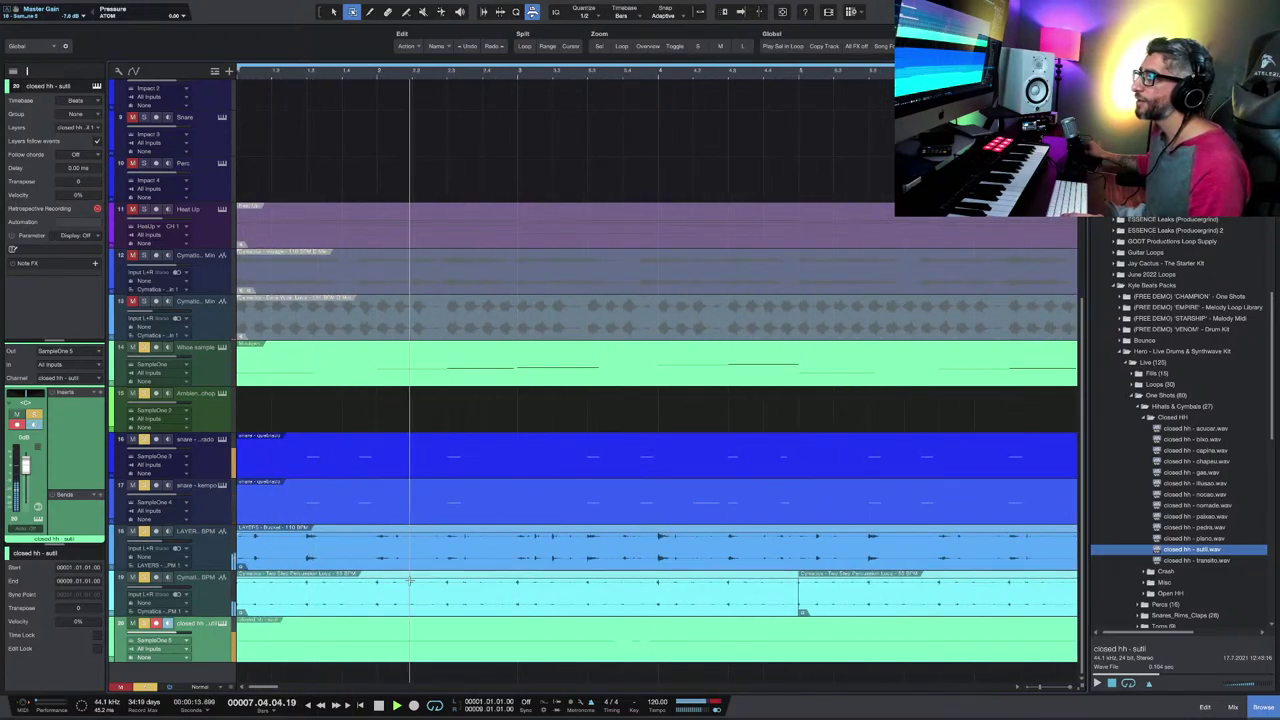
{"action": "left_click", "coordinate": [352, 566]}
{"action": "left_click_drag", "start_coordinate": [295, 548], "coordinate": [326, 550]}
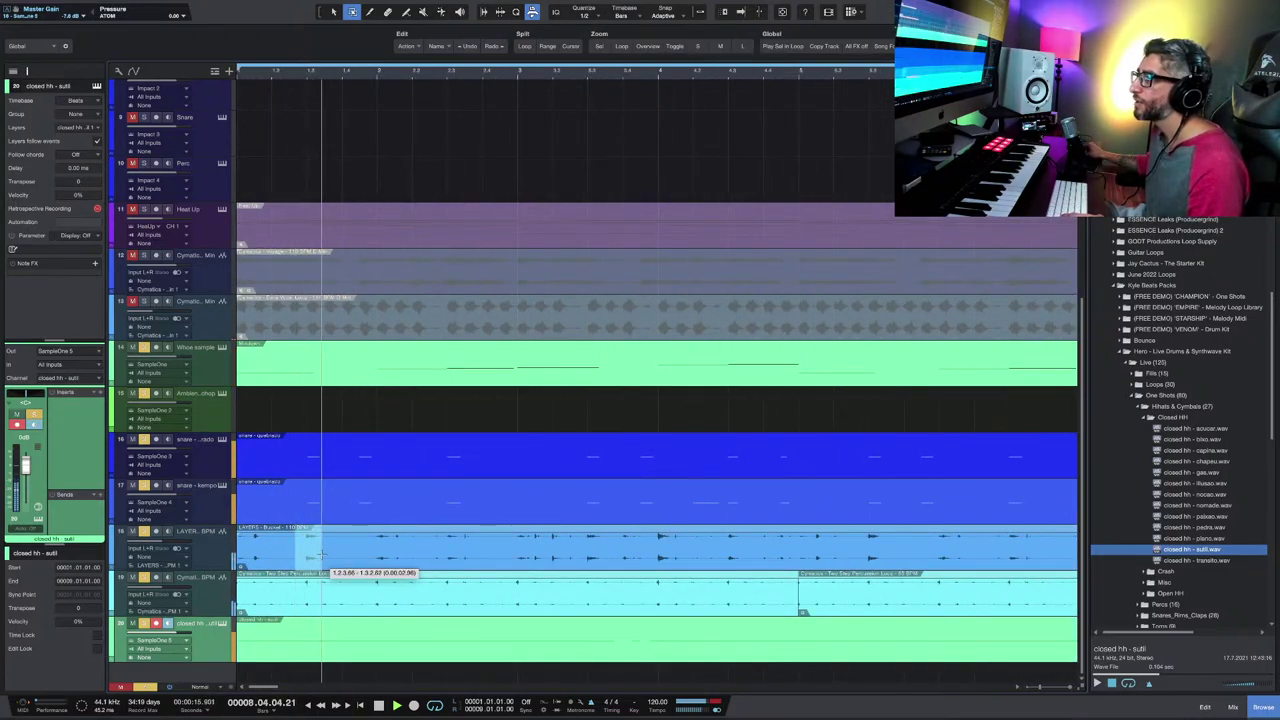
{"action": "key", "text": "Delete"}
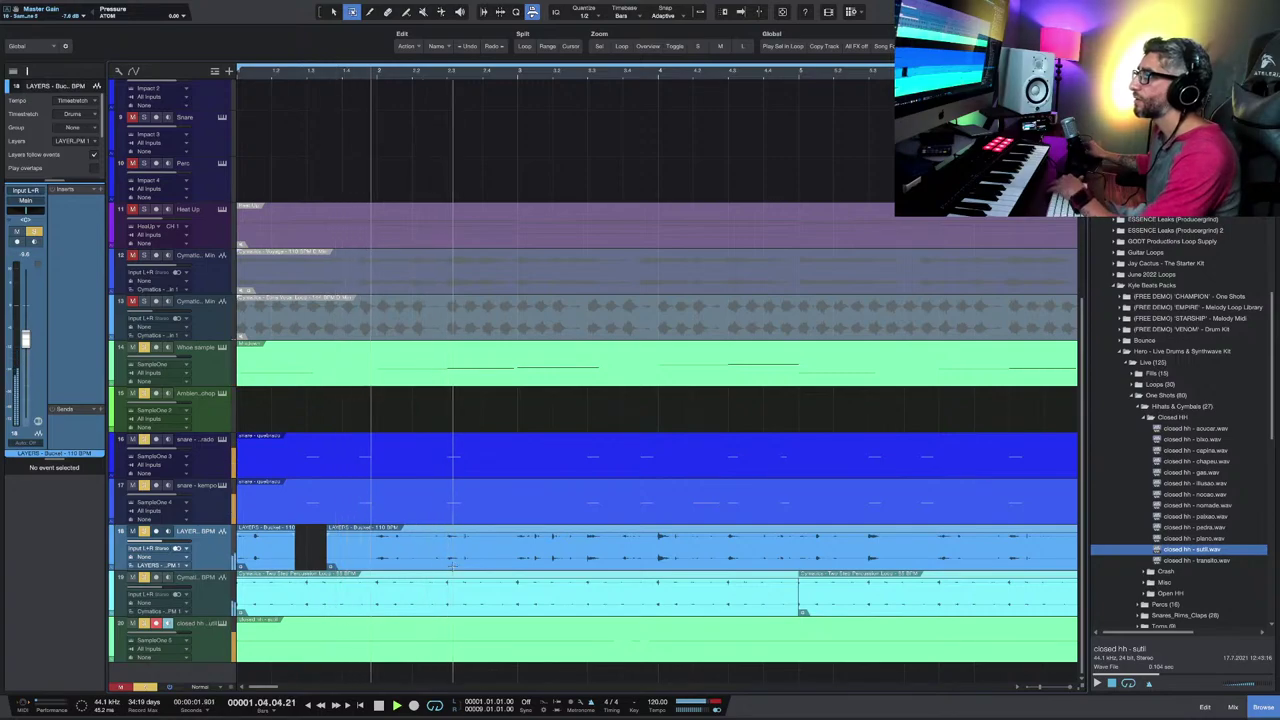
Step: Cut two more sections out of the LAYERS Bucket loop, one from about 2.2 to 2.4 and one around beat 3 of bar 3
{"action": "left_click_drag", "start_coordinate": [428, 548], "coordinate": [498, 550]}
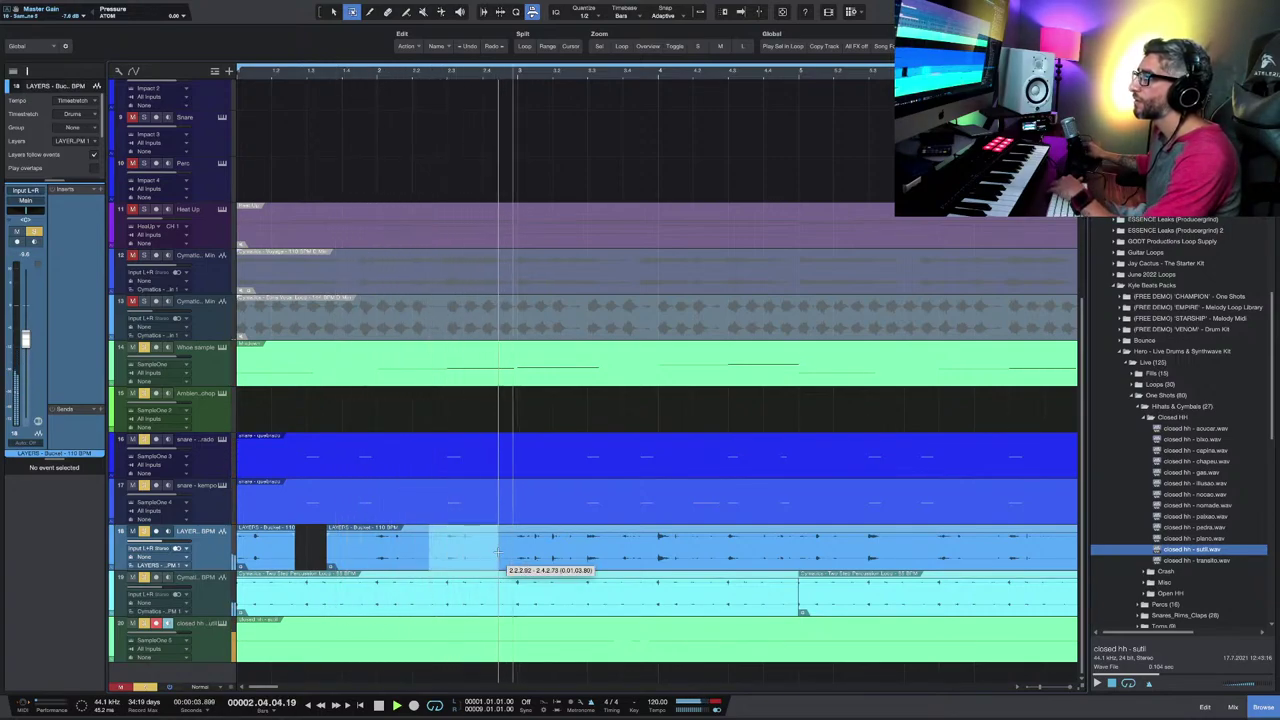
{"action": "key", "text": "Delete"}
{"action": "left_click_drag", "start_coordinate": [580, 545], "coordinate": [605, 548]}
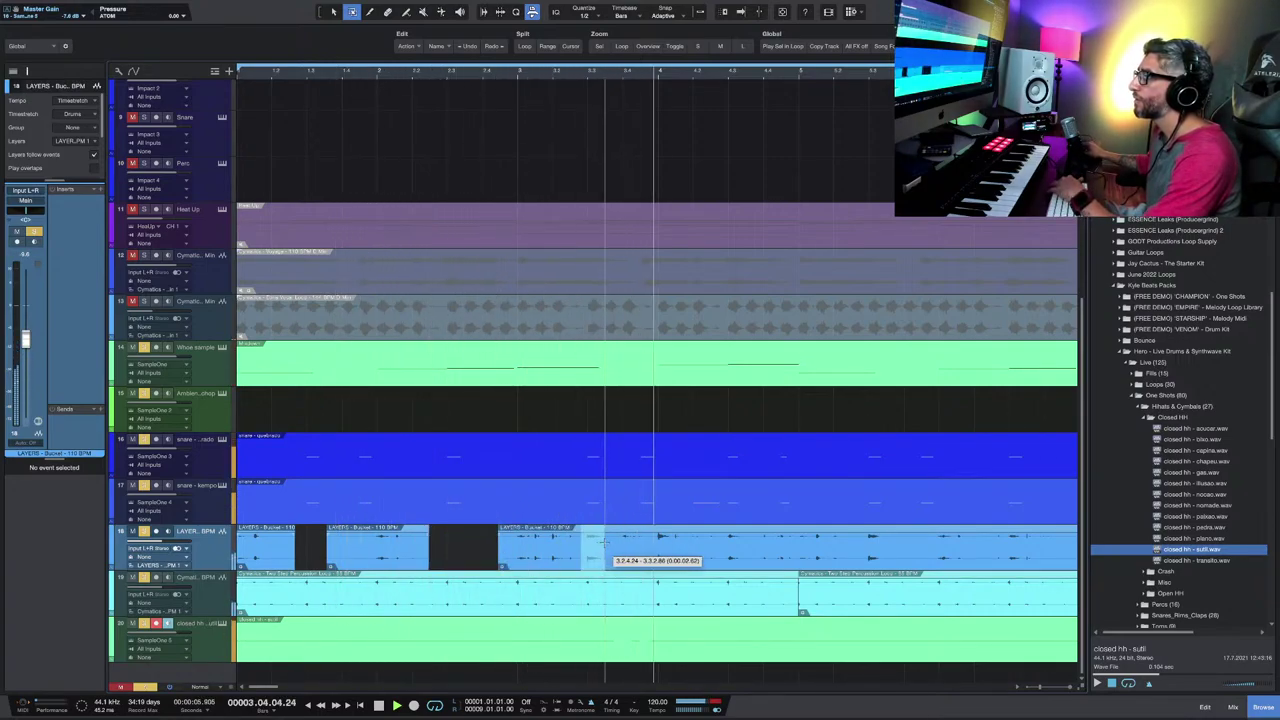
{"action": "key", "text": "Delete"}
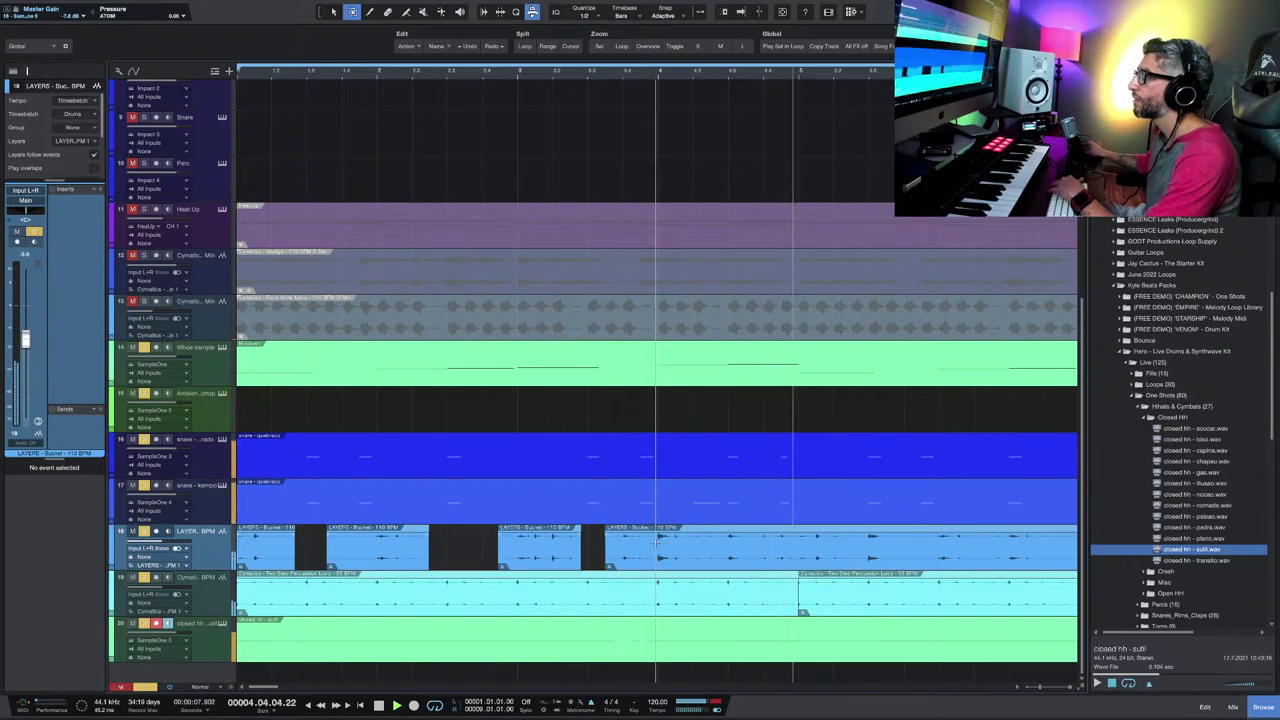
Step: Remove a short section around beat 3 of bar 3 from the Two Step Percussion loop and one around beat 3 of bar 5 from the Bucket loop
{"action": "left_click_drag", "start_coordinate": [582, 602], "coordinate": [600, 602]}
{"action": "key", "text": "Delete"}
{"action": "left_click_drag", "start_coordinate": [862, 540], "coordinate": [889, 540]}
{"action": "key", "text": "Delete"}
Step: Cut a short section around beat 3 of bar 7 out of the LAYERS Bucket loop
{"action": "scroll", "coordinate": [667, 540], "scroll_direction": "right", "scroll_amount": 5}
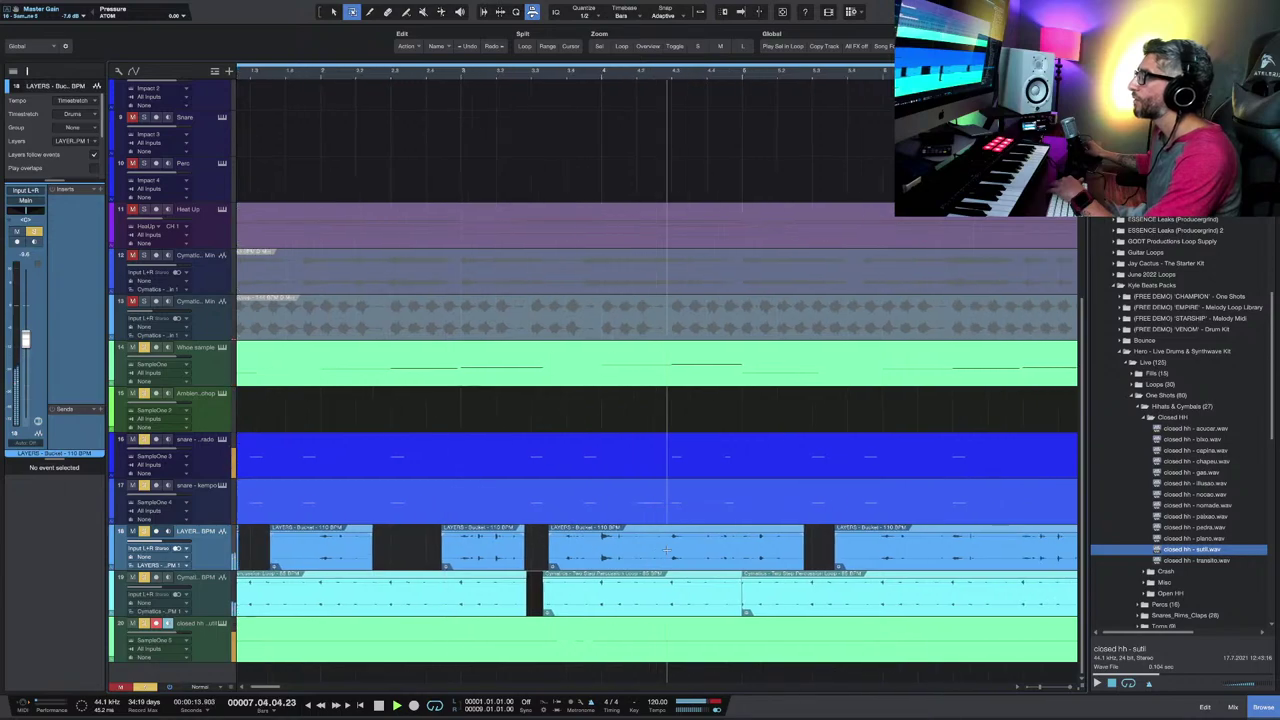
{"action": "left_click_drag", "start_coordinate": [681, 545], "coordinate": [698, 545]}
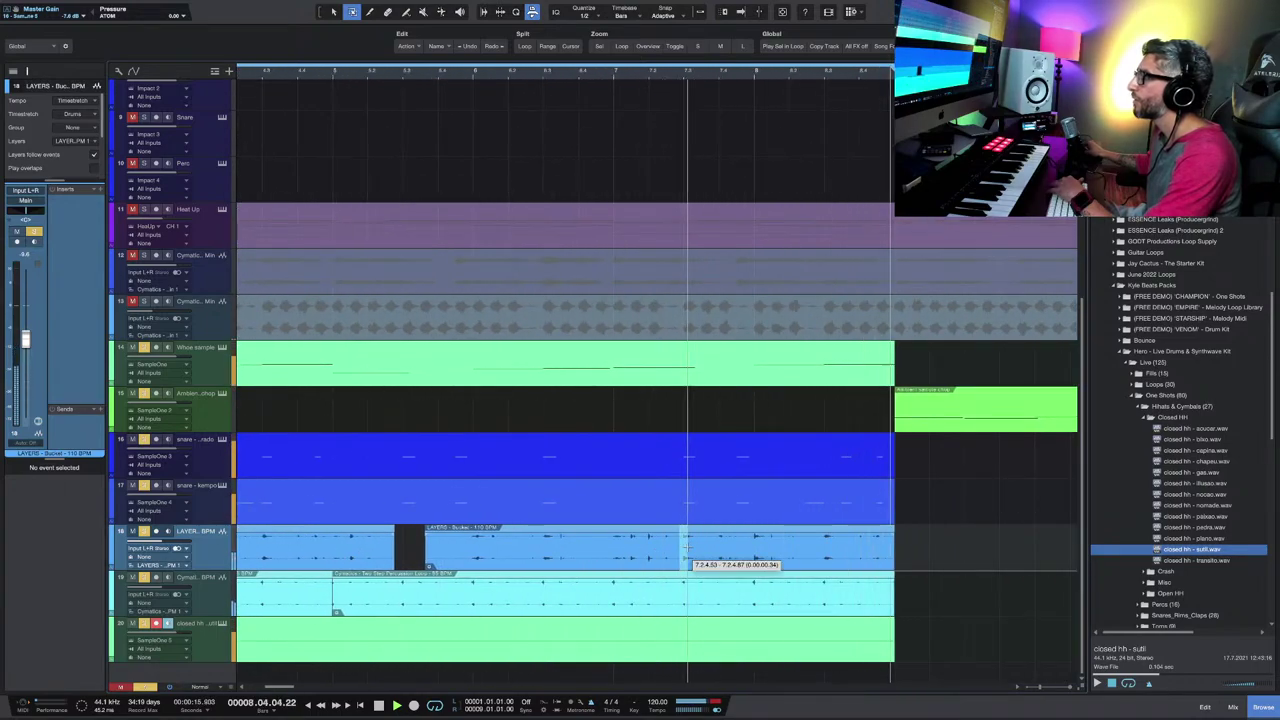
{"action": "key", "text": "Delete"}
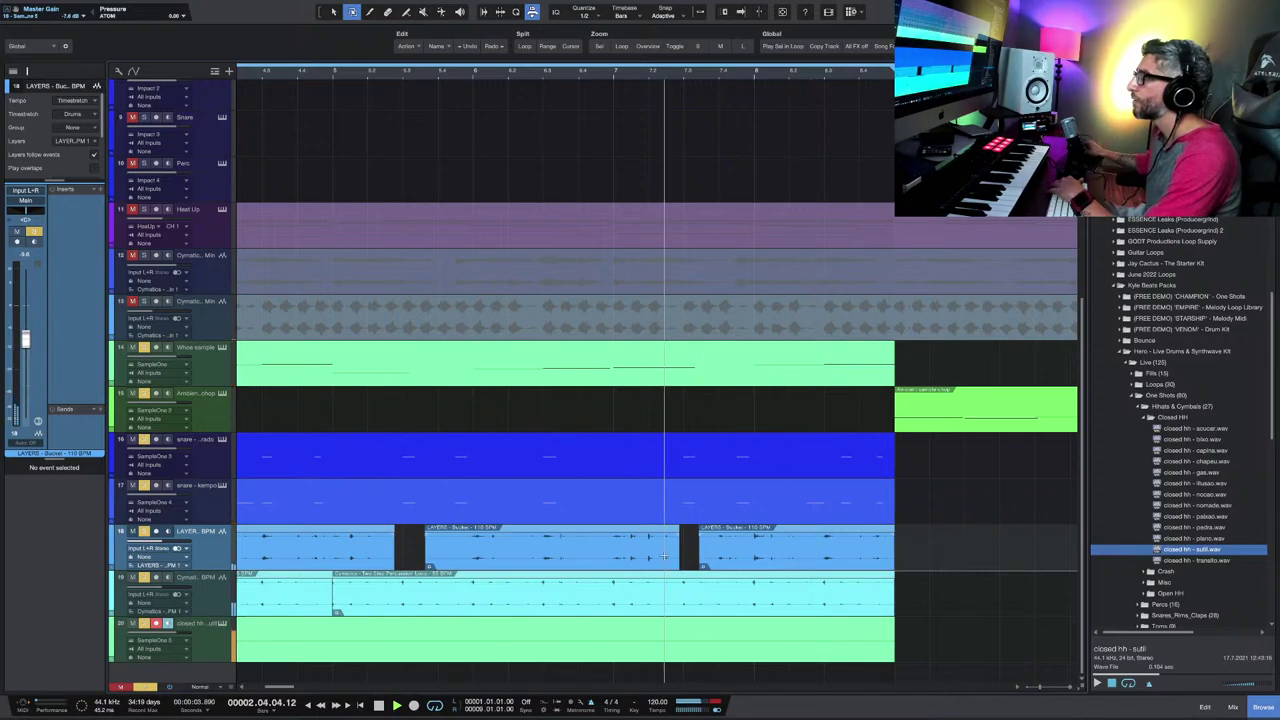
Step: Cut around beat 3 of bar 4 out of the Bucket and Two Step loops, and beat 3 of bars 2 and 1 out of Two Step
{"action": "scroll", "coordinate": [664, 555], "scroll_direction": "left", "scroll_amount": 5}
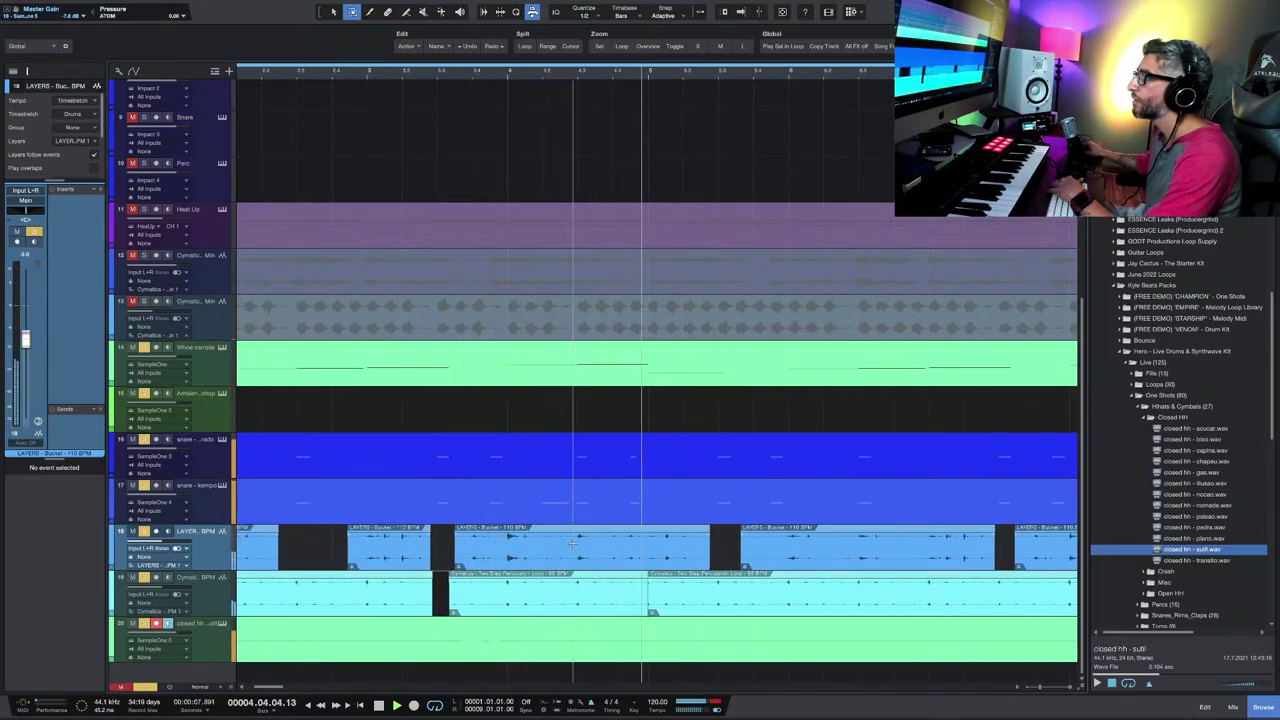
{"action": "left_click_drag", "start_coordinate": [572, 548], "coordinate": [589, 597]}
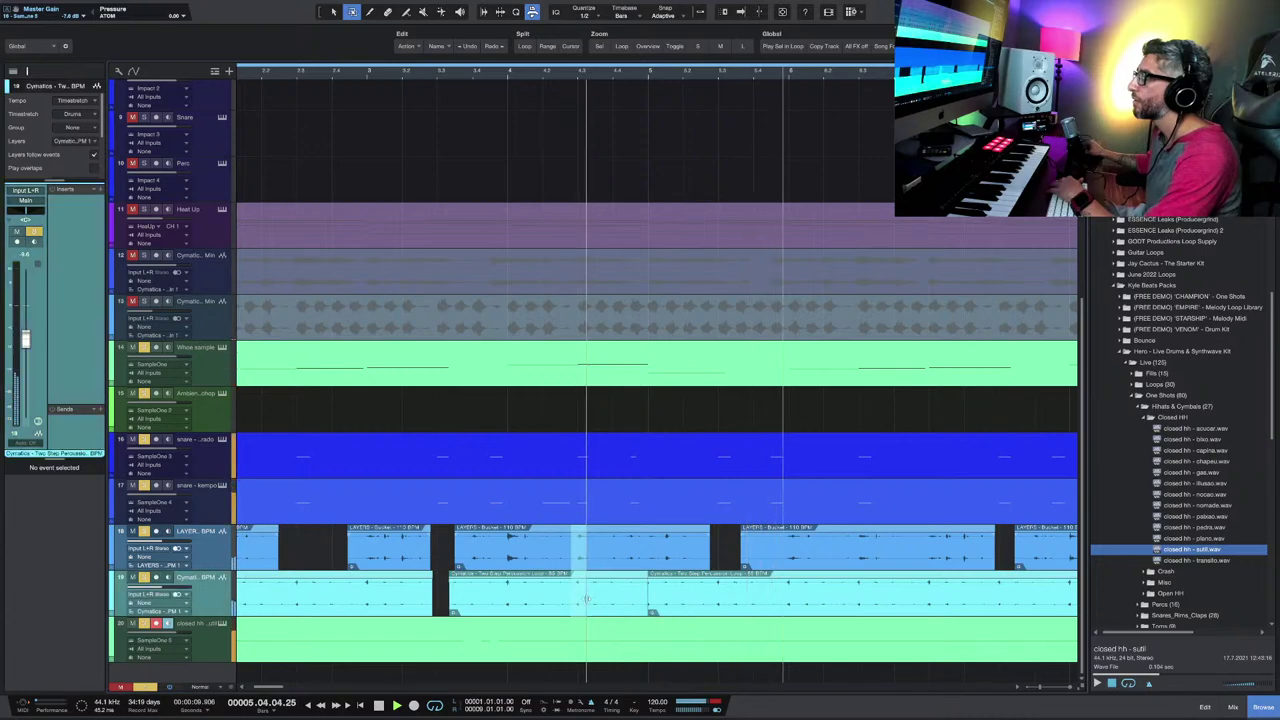
{"action": "key", "text": "Delete"}
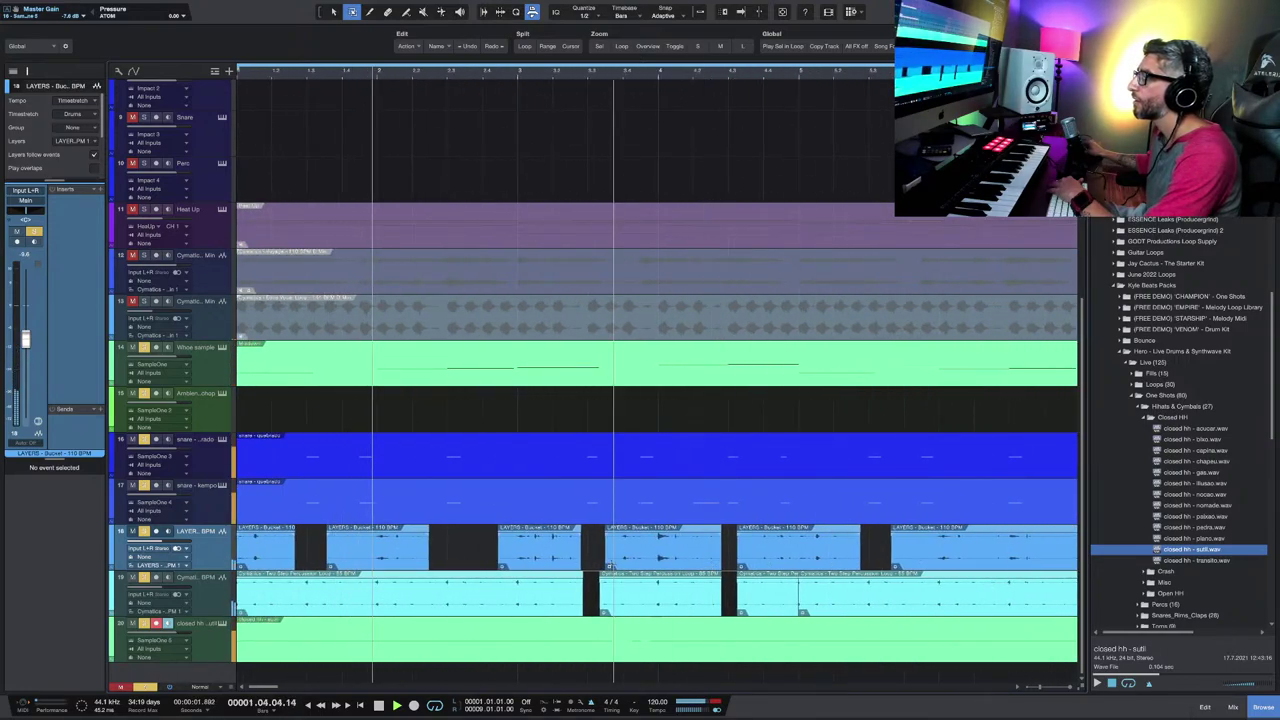
{"action": "left_click_drag", "start_coordinate": [437, 590], "coordinate": [452, 580]}
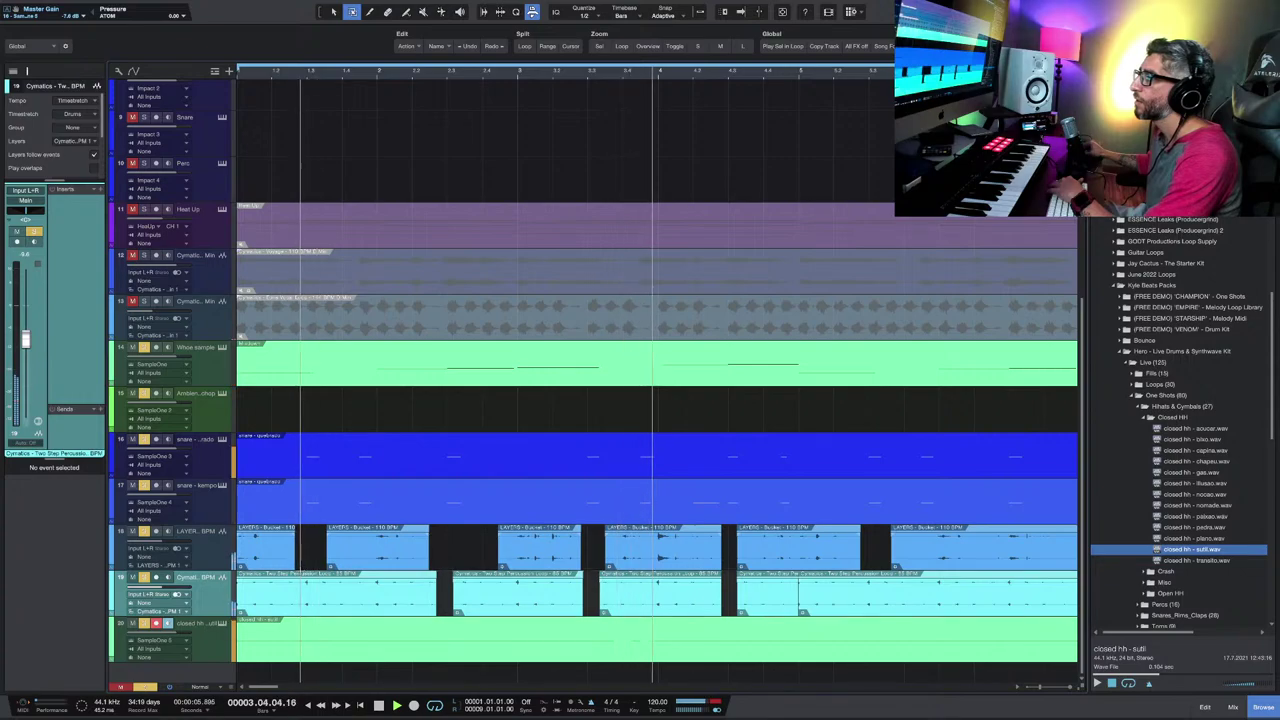
{"action": "left_click_drag", "start_coordinate": [299, 586], "coordinate": [318, 587]}
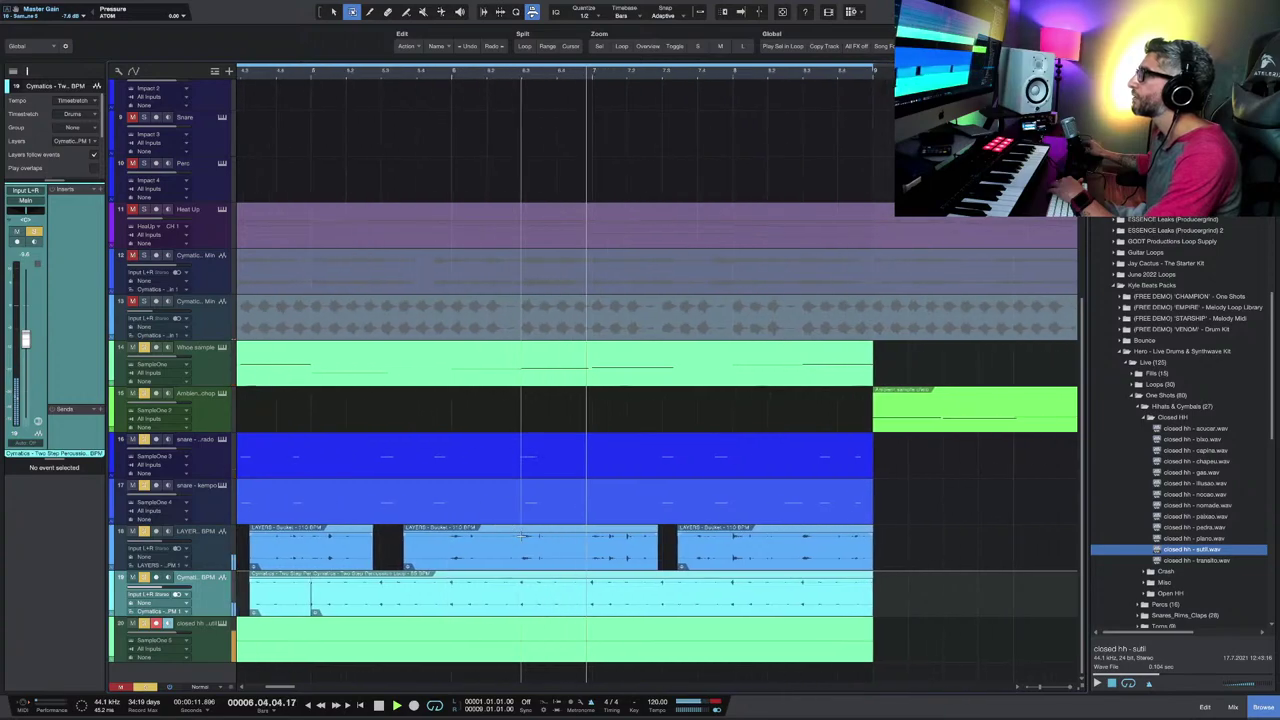
Step: Review all tracks of the arrangement and listen to the full beat with the solos off
{"action": "key", "text": "w"}
{"action": "key", "text": "w"}
{"action": "key", "text": "w"}
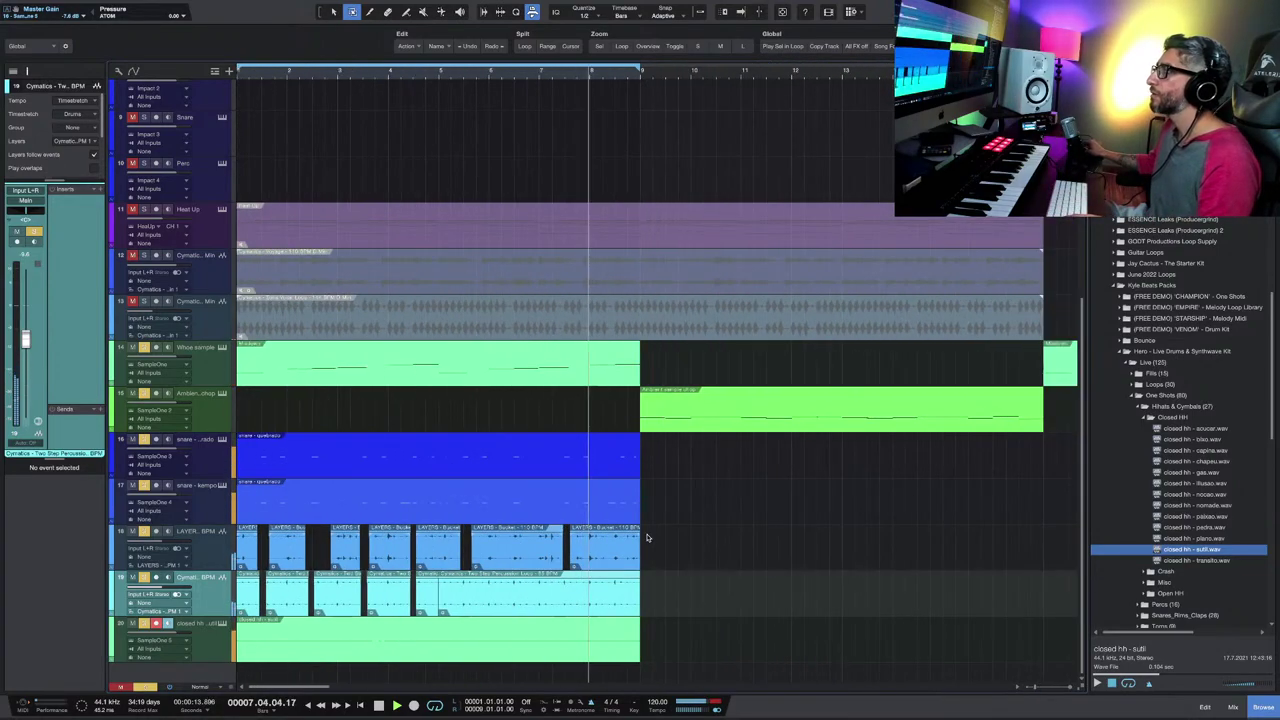
{"action": "key", "text": "w"}
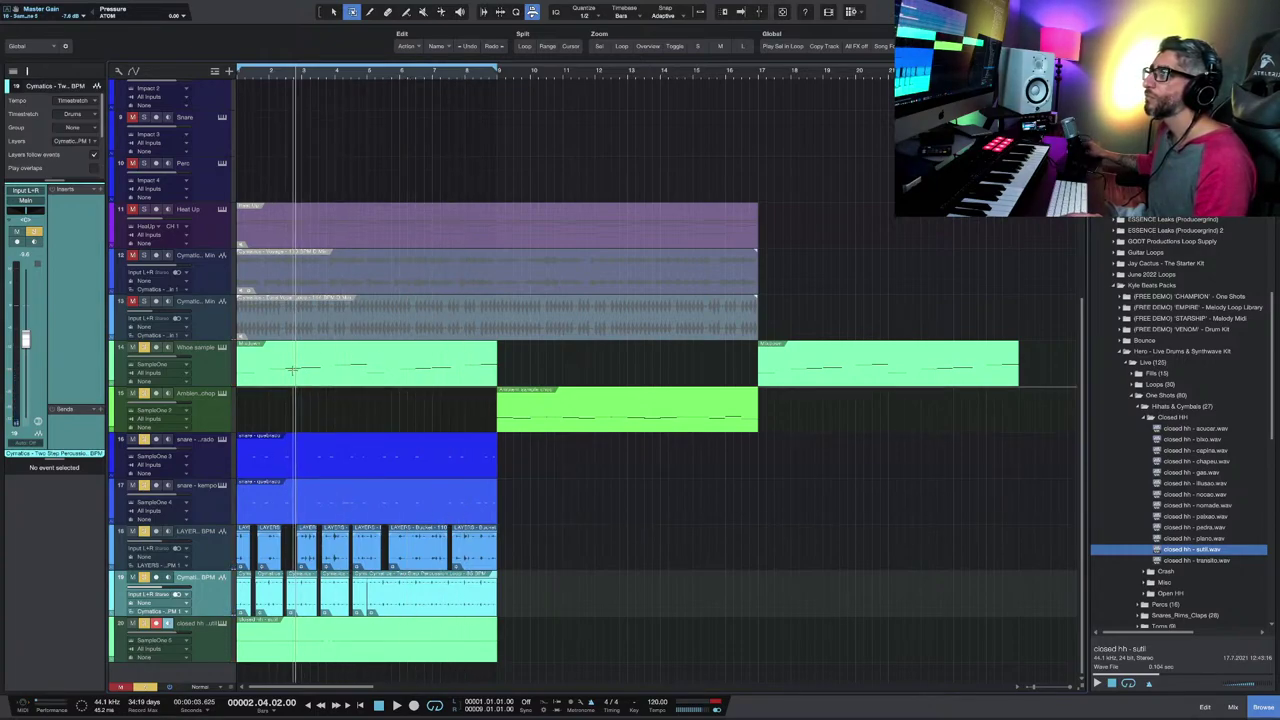
{"action": "scroll", "coordinate": [198, 270], "scroll_direction": "up", "scroll_amount": 5}
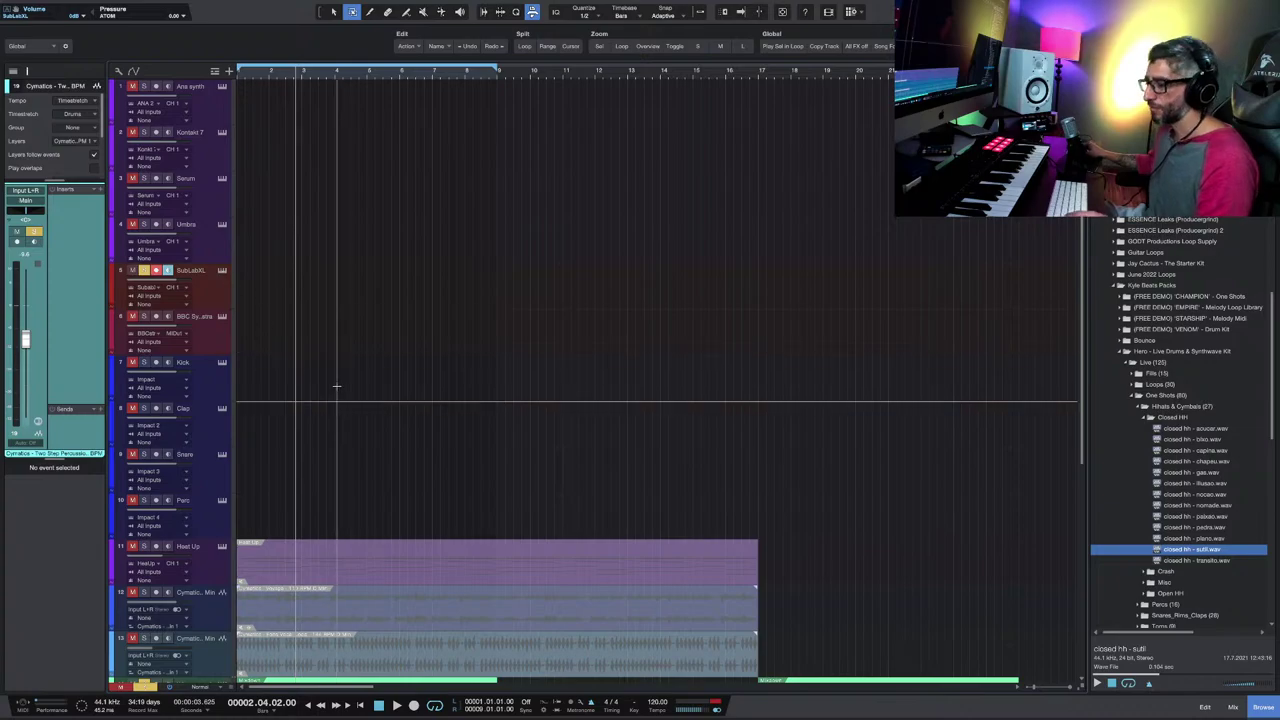
{"action": "scroll", "coordinate": [346, 397], "scroll_direction": "down", "scroll_amount": 3}
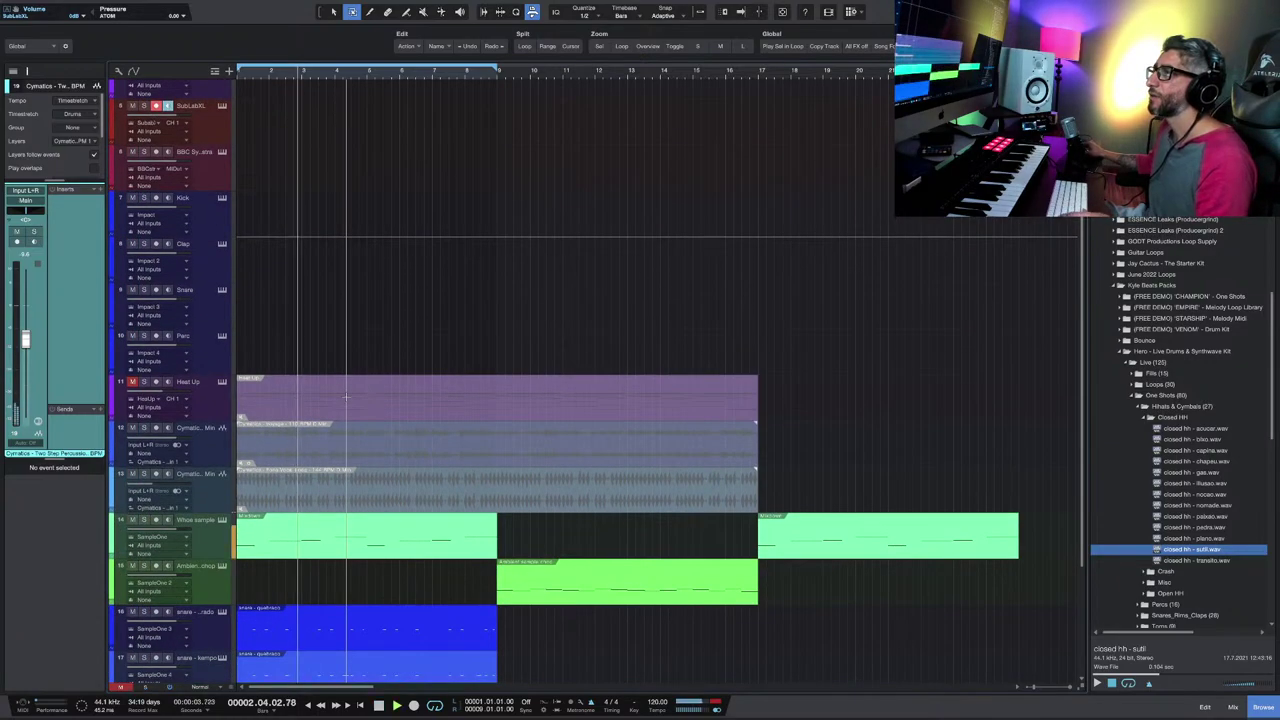
{"action": "scroll", "coordinate": [155, 275], "scroll_direction": "up", "scroll_amount": 3}
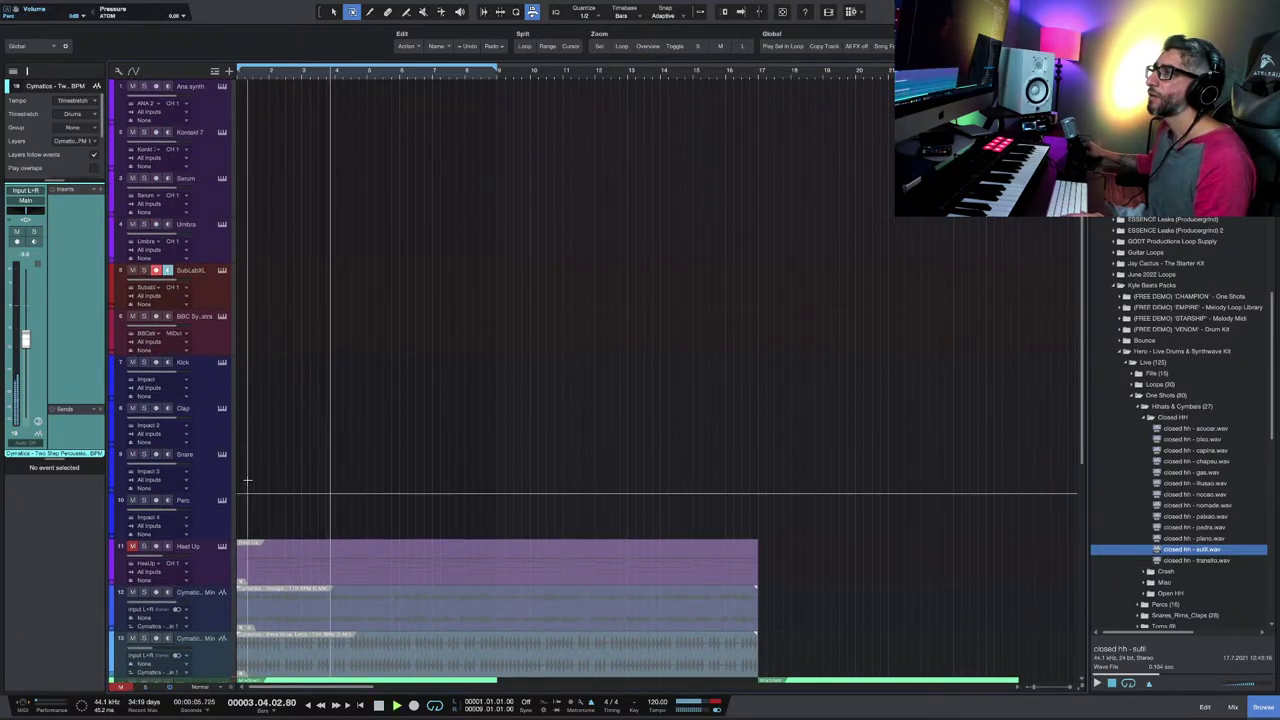
{"action": "scroll", "coordinate": [282, 459], "scroll_direction": "down", "scroll_amount": 6}
{"action": "scroll", "coordinate": [420, 476], "scroll_direction": "up", "scroll_amount": 4}
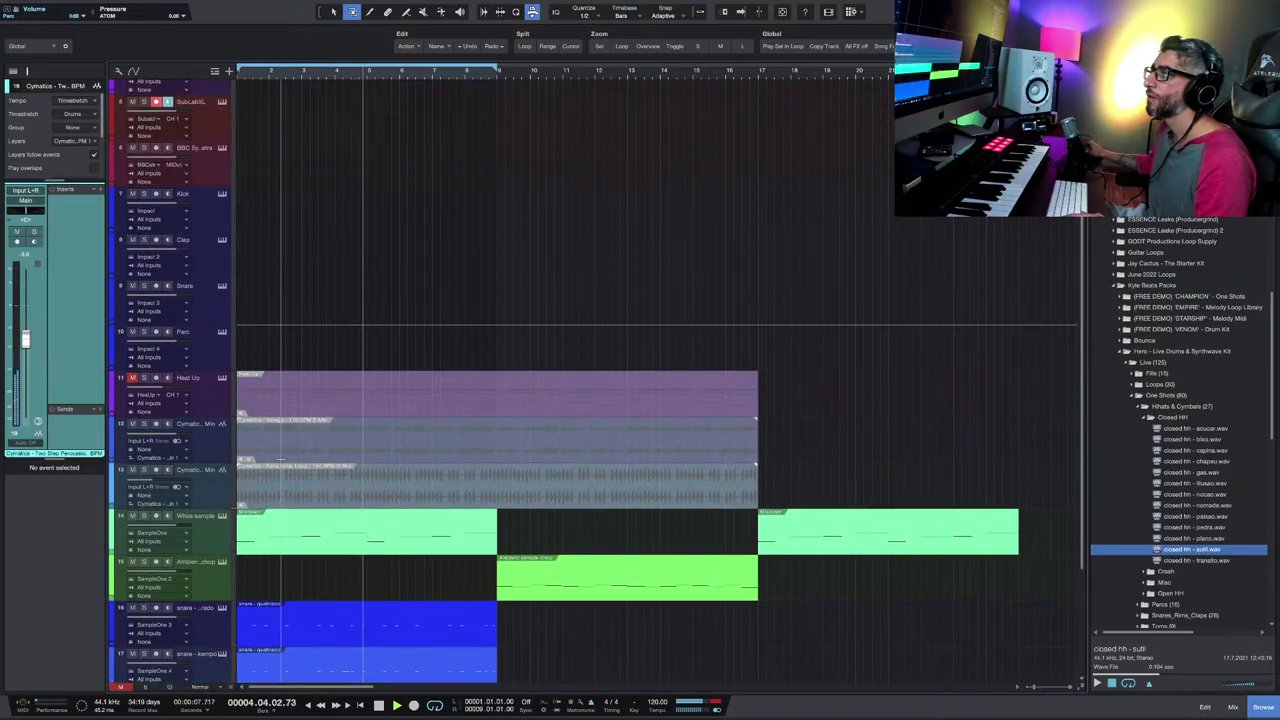
{"action": "key", "text": "shift+w"}
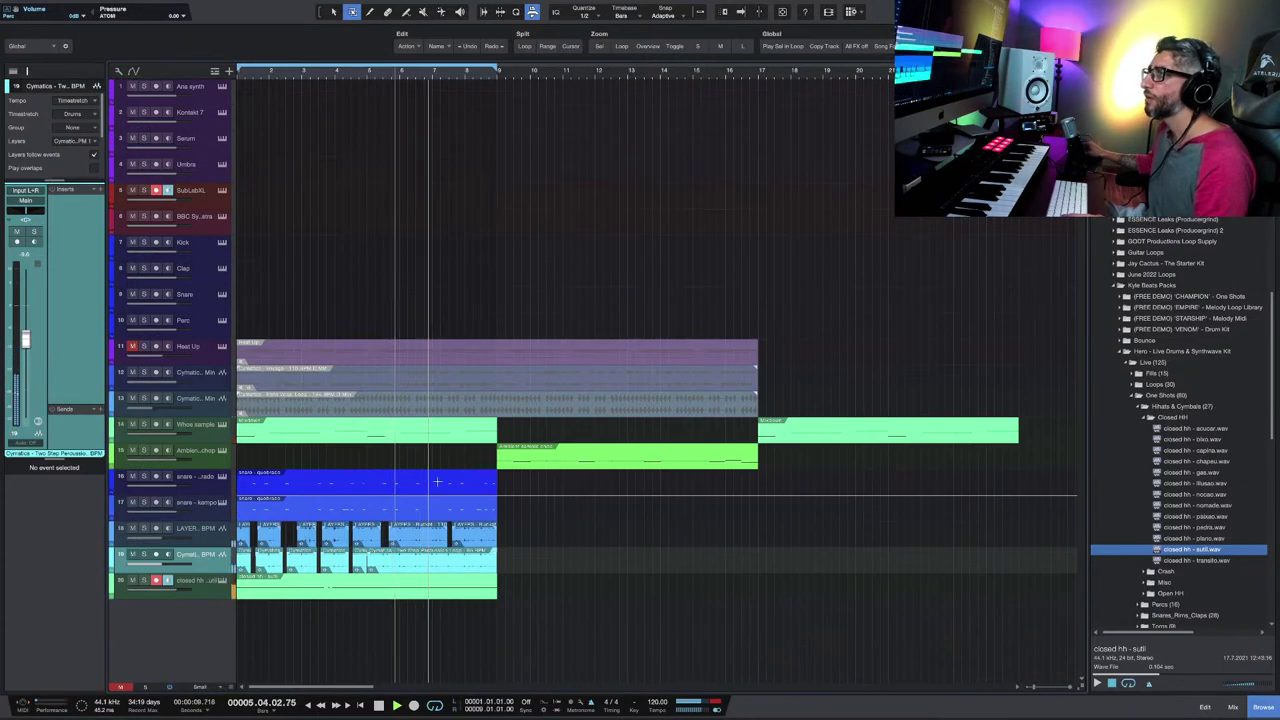
{"action": "key", "text": "space"}
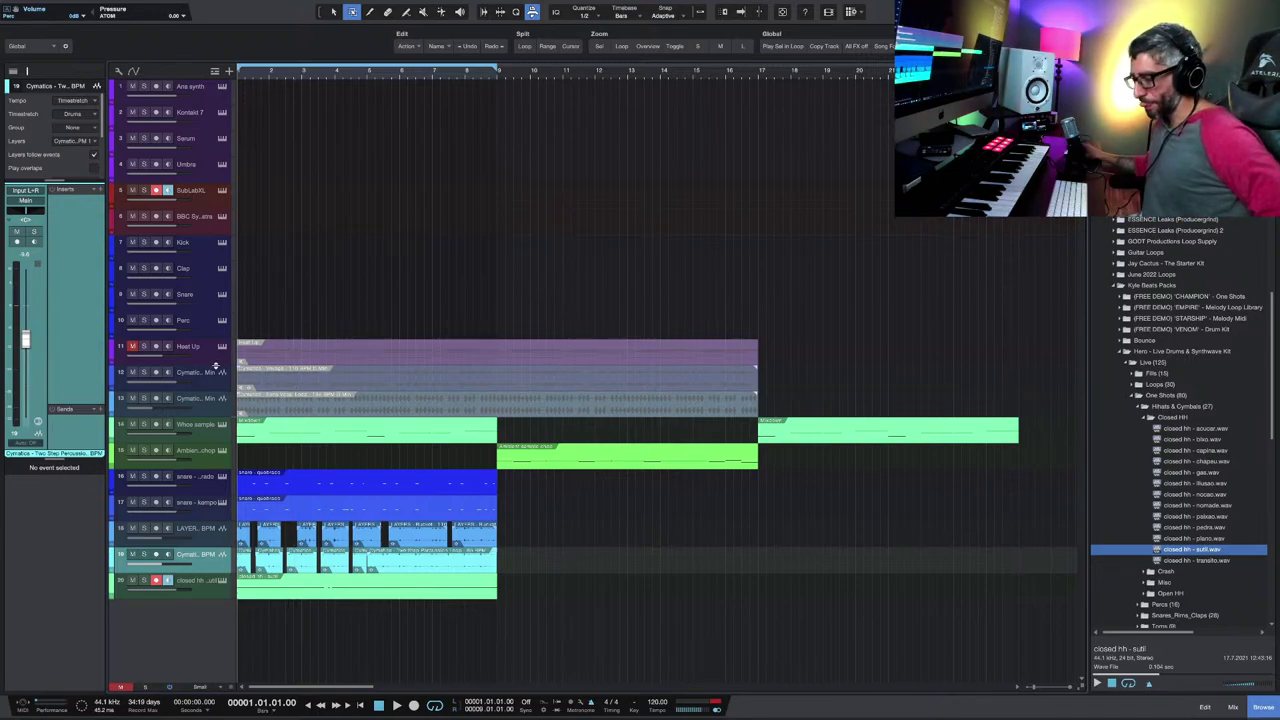
{"action": "key", "text": "space"}
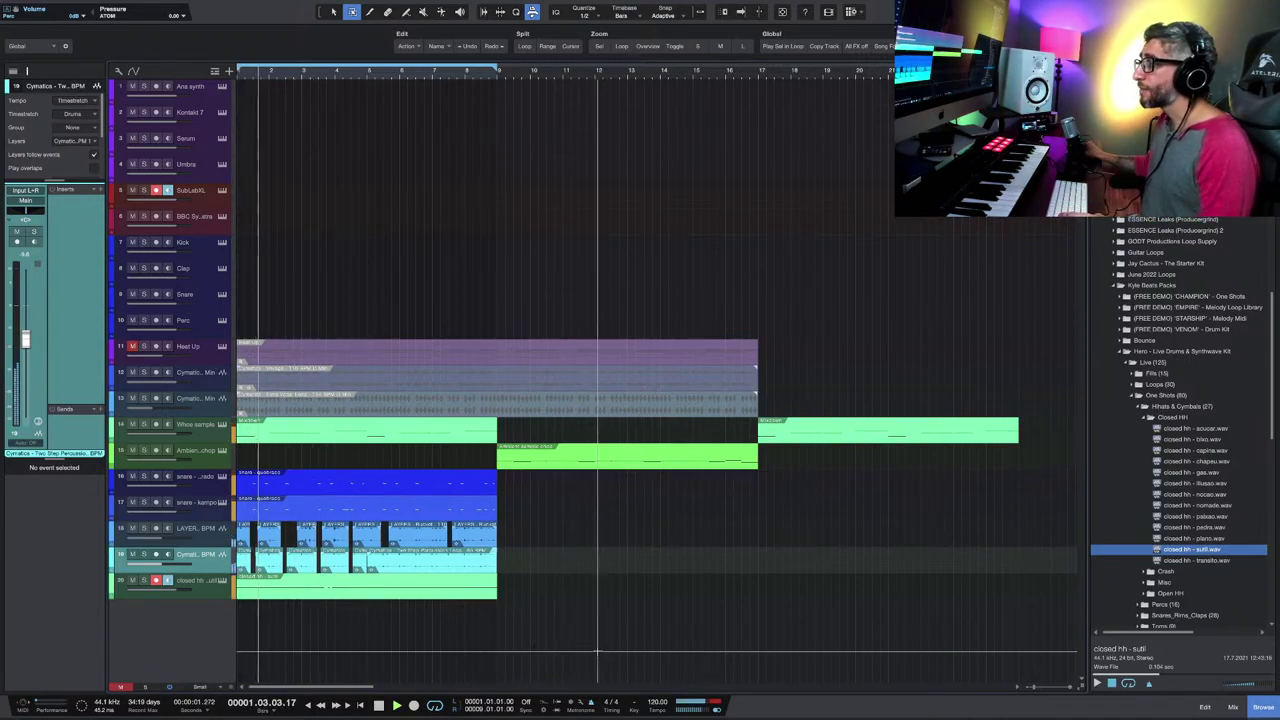
{"action": "key", "text": "space"}
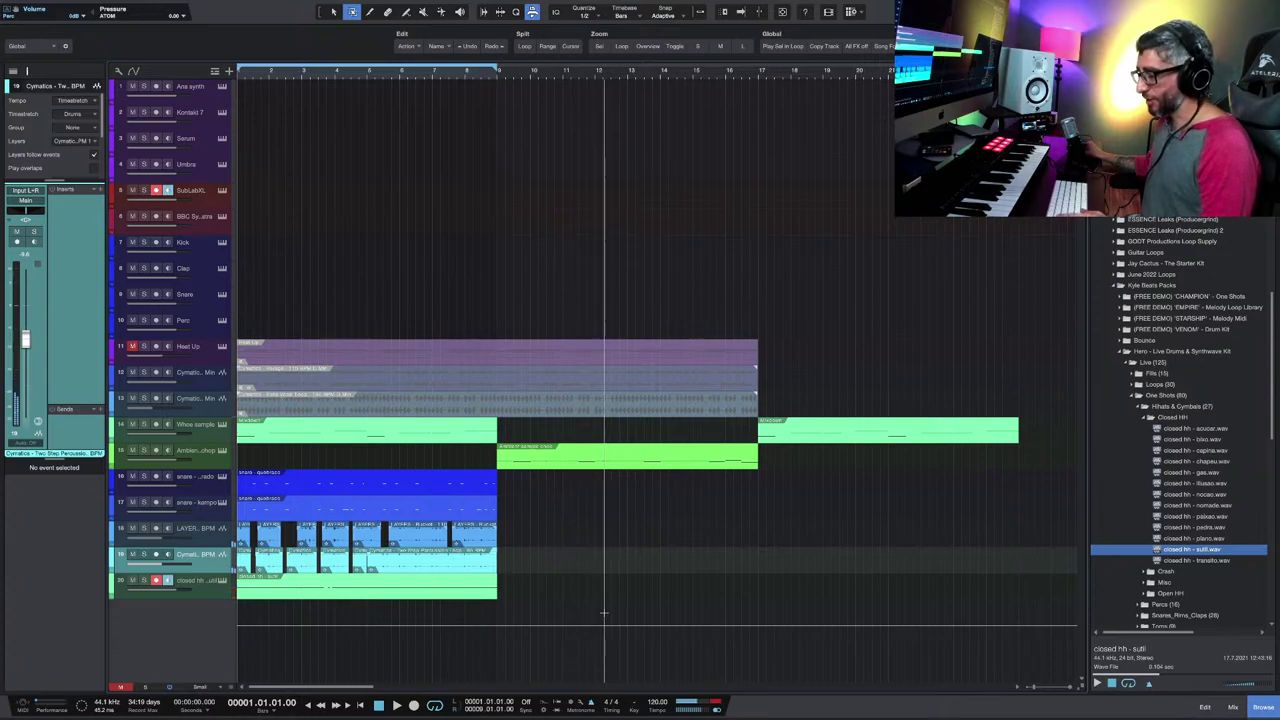
Step: Try raising the tempo to 130.4068 BPM while listening to the loop, and undo the tempo change
{"action": "key", "text": "1"}
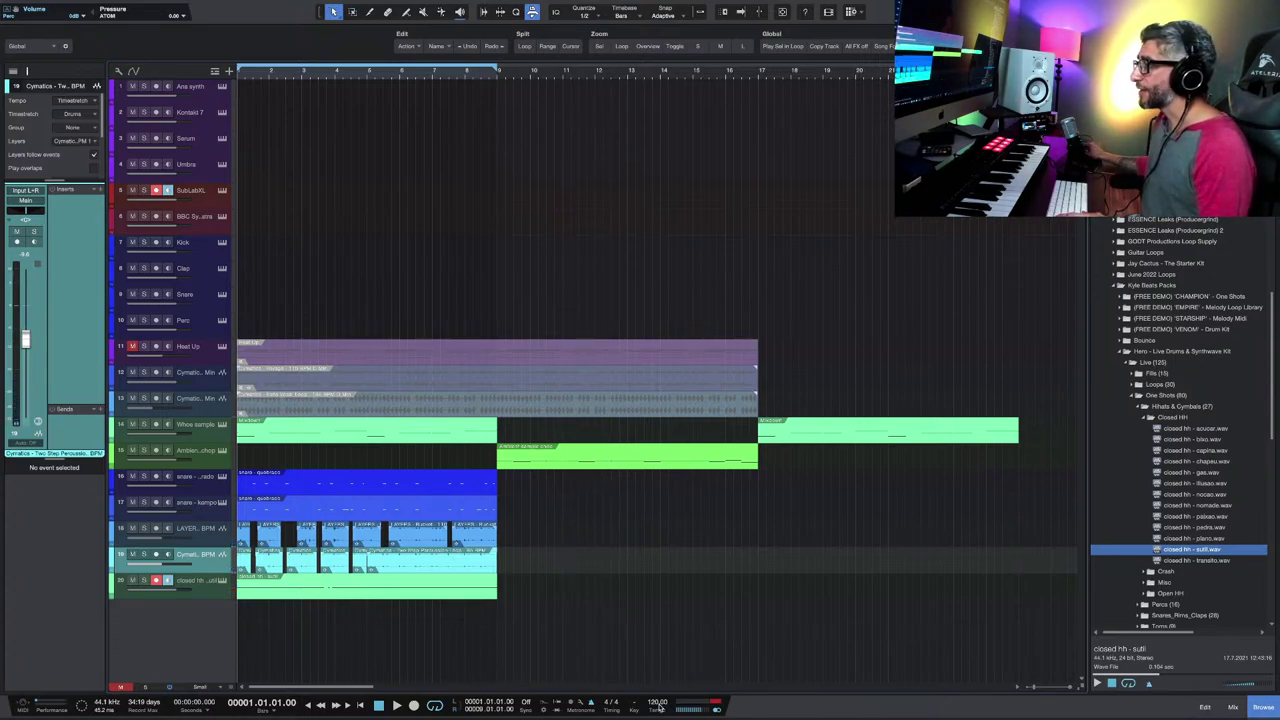
{"action": "left_click_drag", "start_coordinate": [659, 705], "coordinate": [673, 587]}
{"action": "key", "text": "space"}
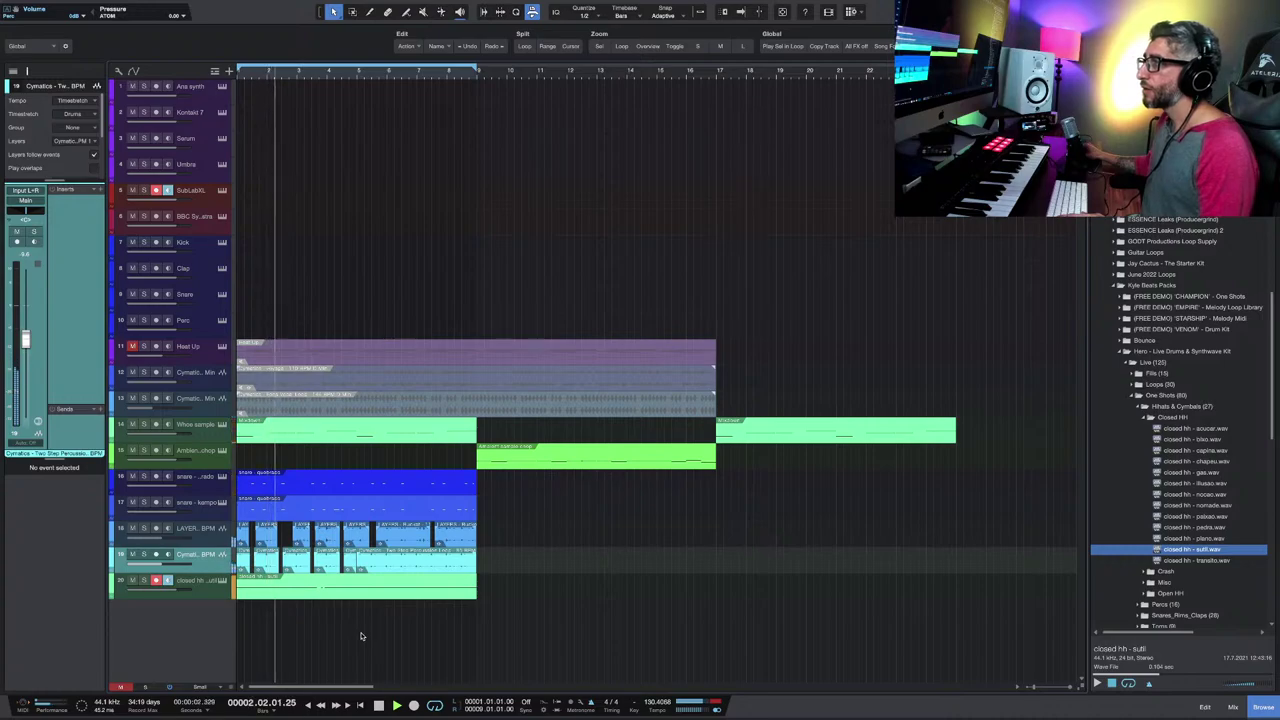
{"action": "double_click", "coordinate": [340, 433]}
{"action": "key", "text": "e"}
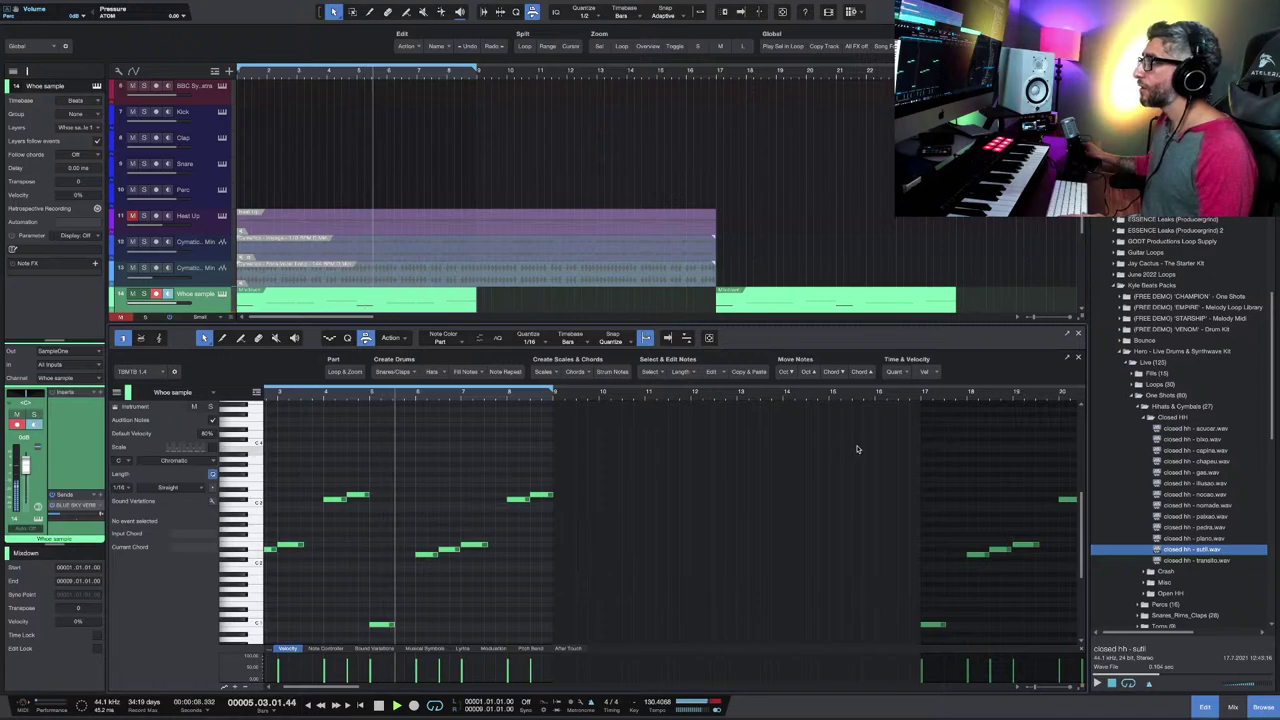
{"action": "key", "text": "F2"}
{"action": "key", "text": "space"}
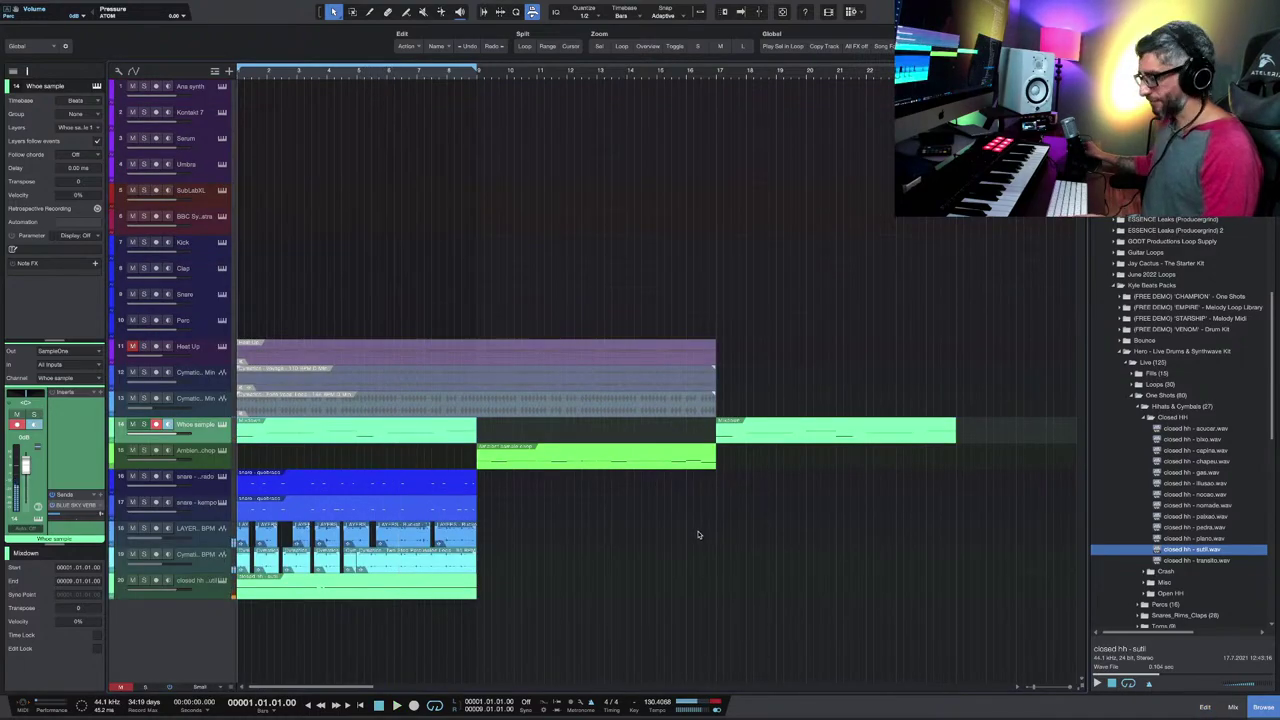
{"action": "key", "text": "ctrl+z"}
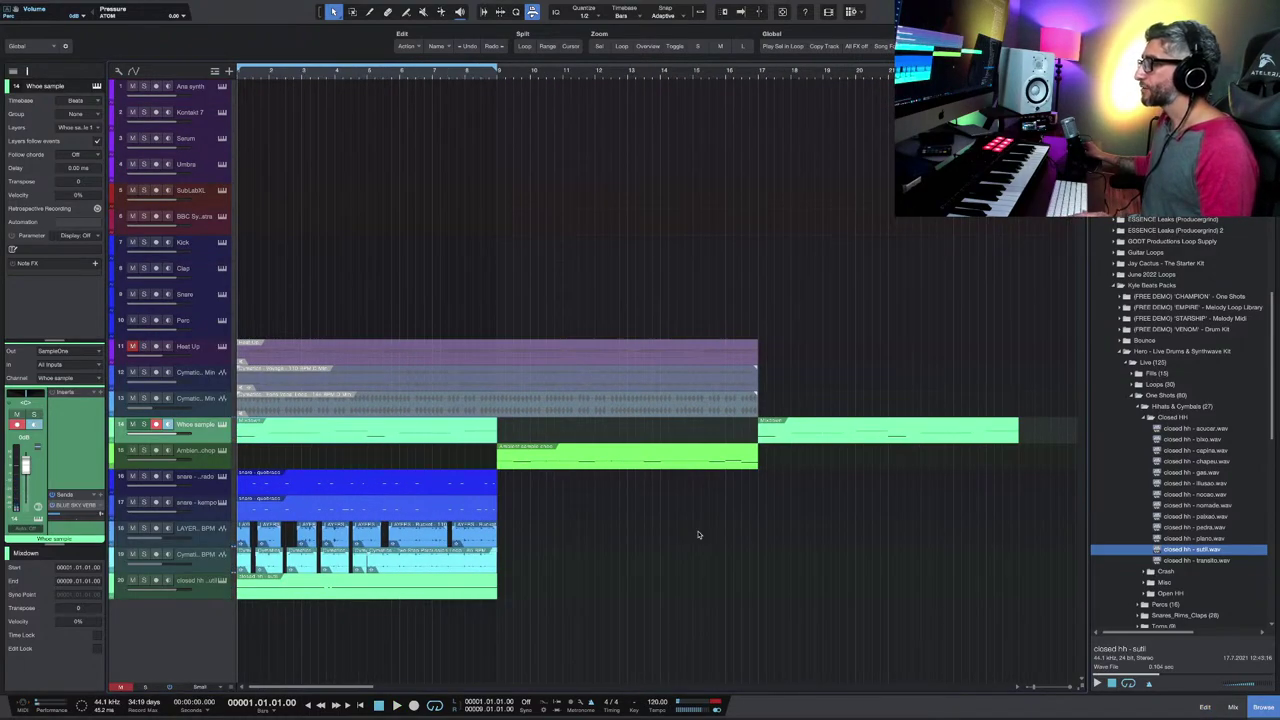
Step: Open the SubLabXL instrument and browse the presets of its DilianMode First 808s pack
{"action": "scroll", "coordinate": [489, 590], "scroll_direction": "up", "scroll_amount": 1}
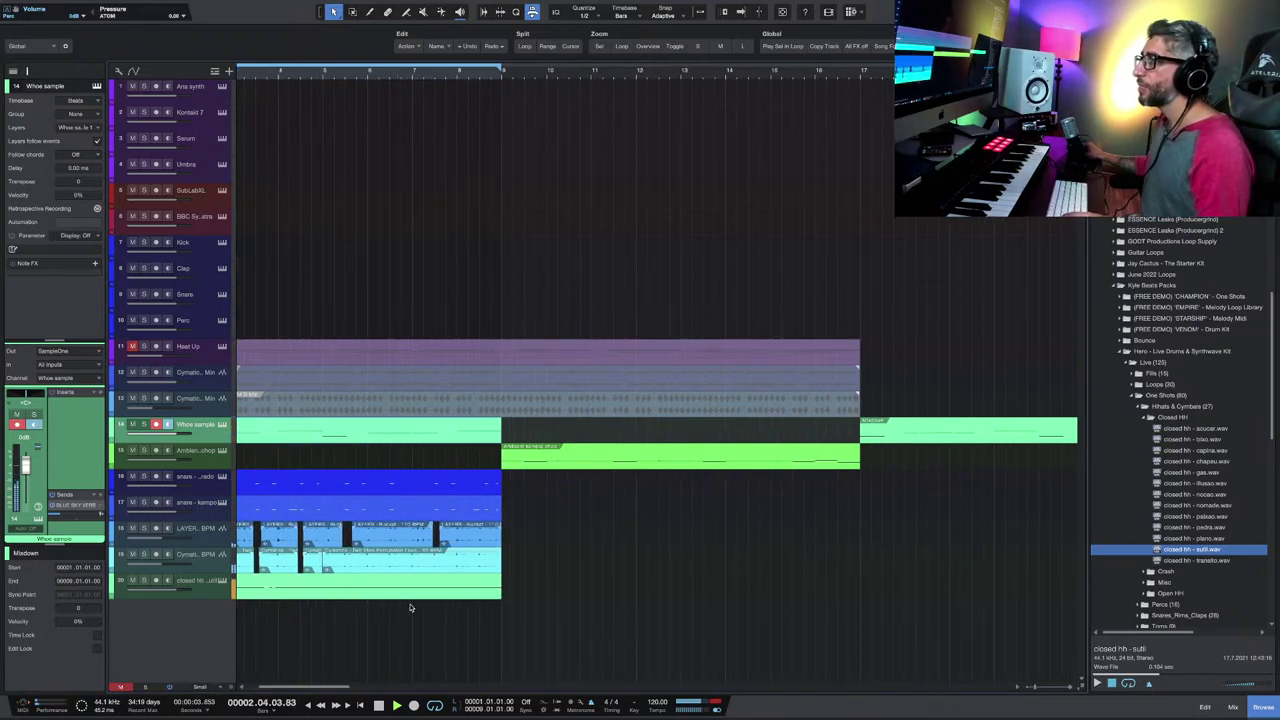
{"action": "scroll", "coordinate": [409, 607], "scroll_direction": "up", "scroll_amount": 1}
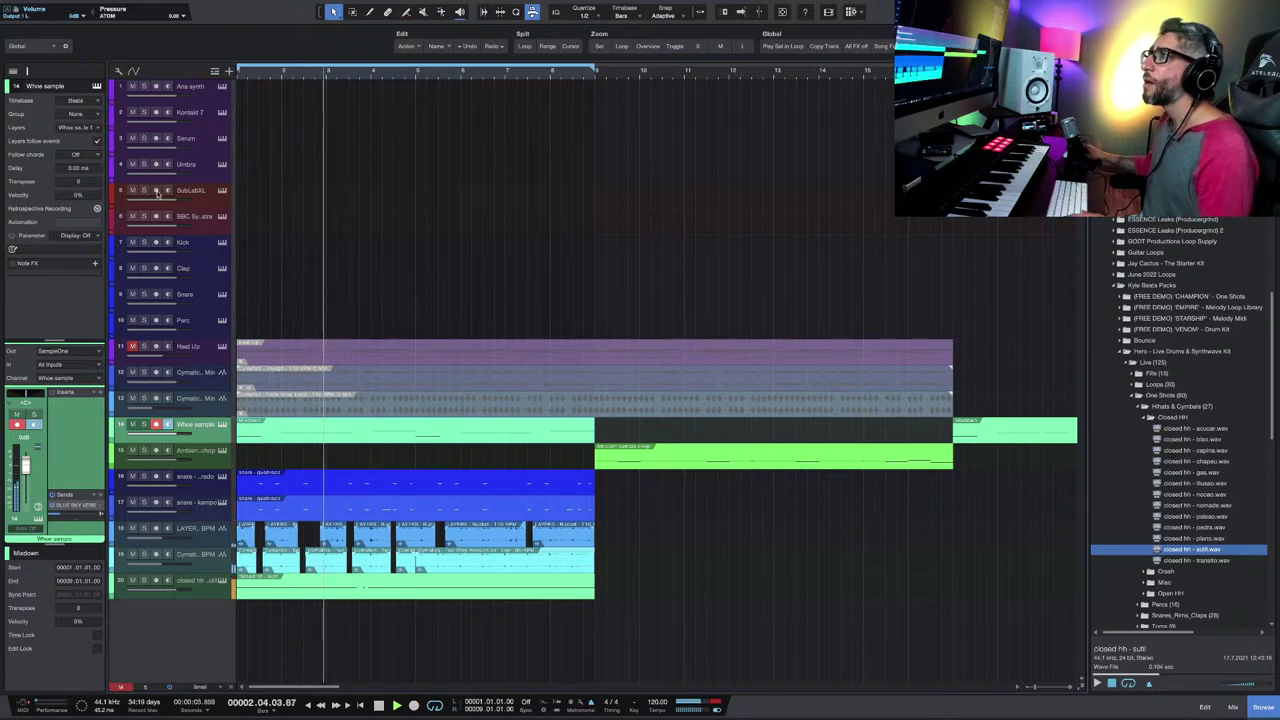
{"action": "left_click", "coordinate": [222, 190]}
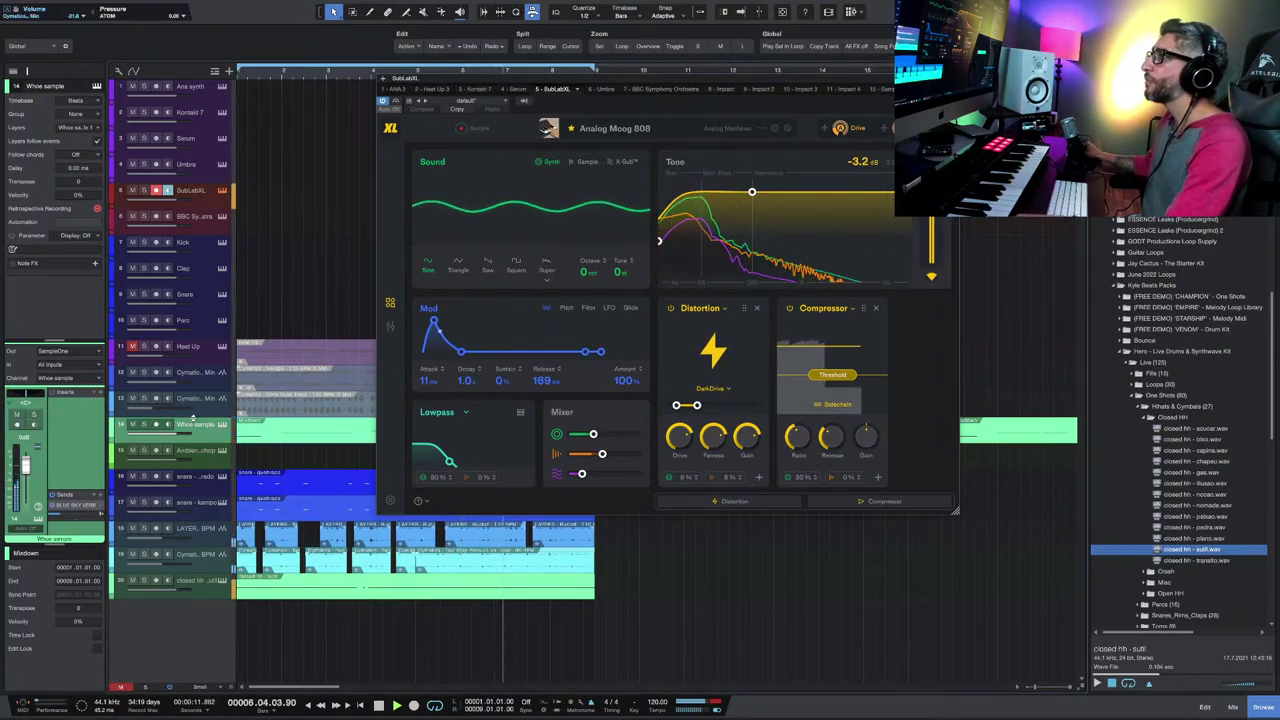
{"action": "left_click", "coordinate": [643, 130]}
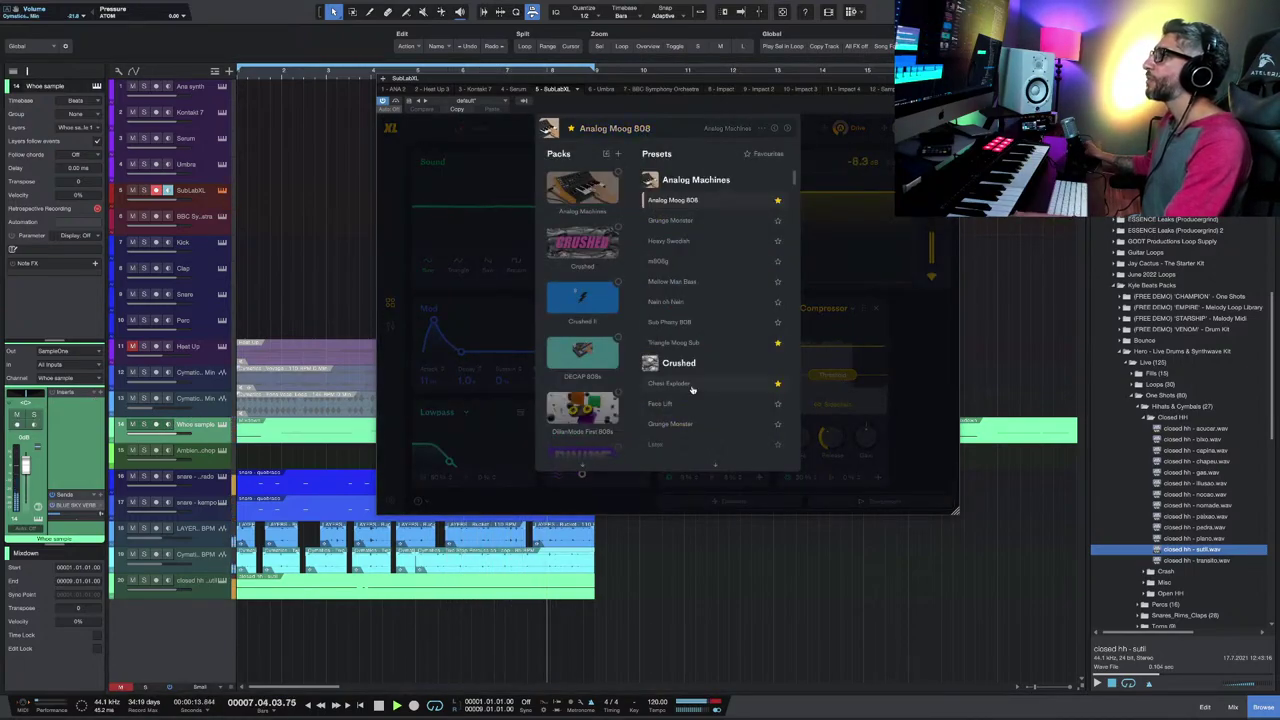
{"action": "scroll", "coordinate": [700, 380], "scroll_direction": "down", "scroll_amount": 10}
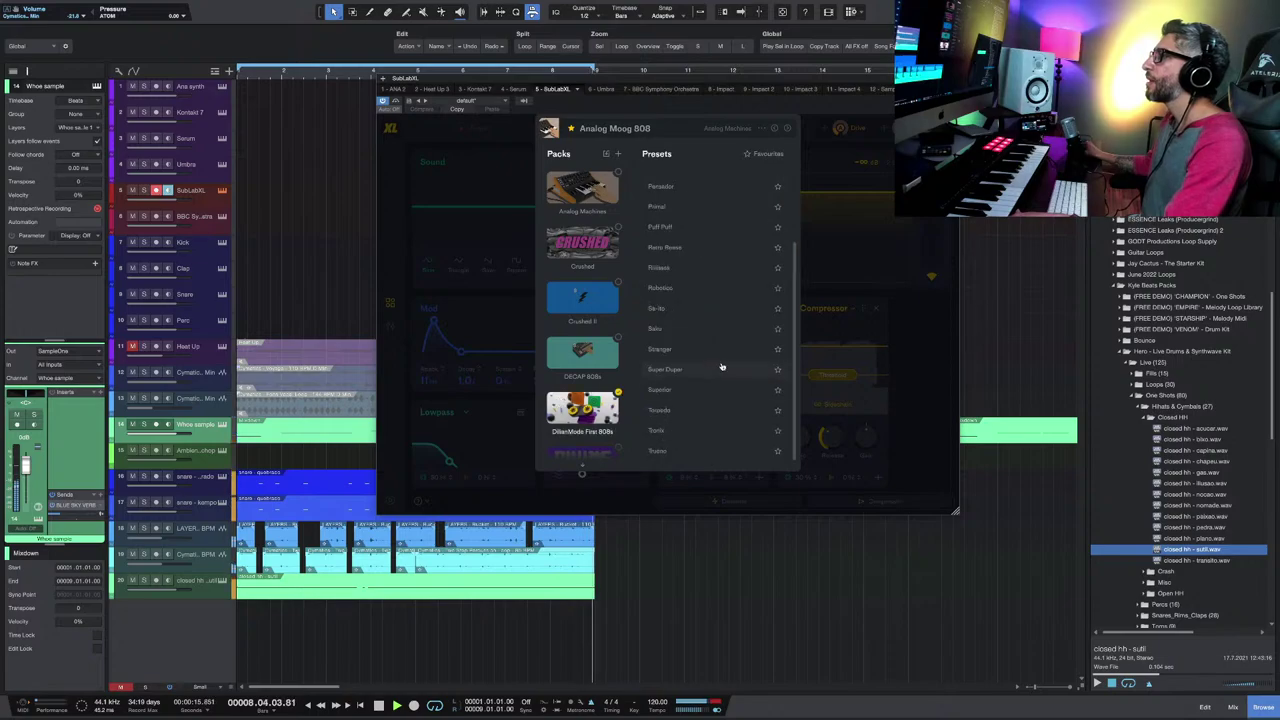
Step: Audition the Torpedo, Tronix and Trueno bass presets over the playing beat
{"action": "left_click", "coordinate": [700, 409]}
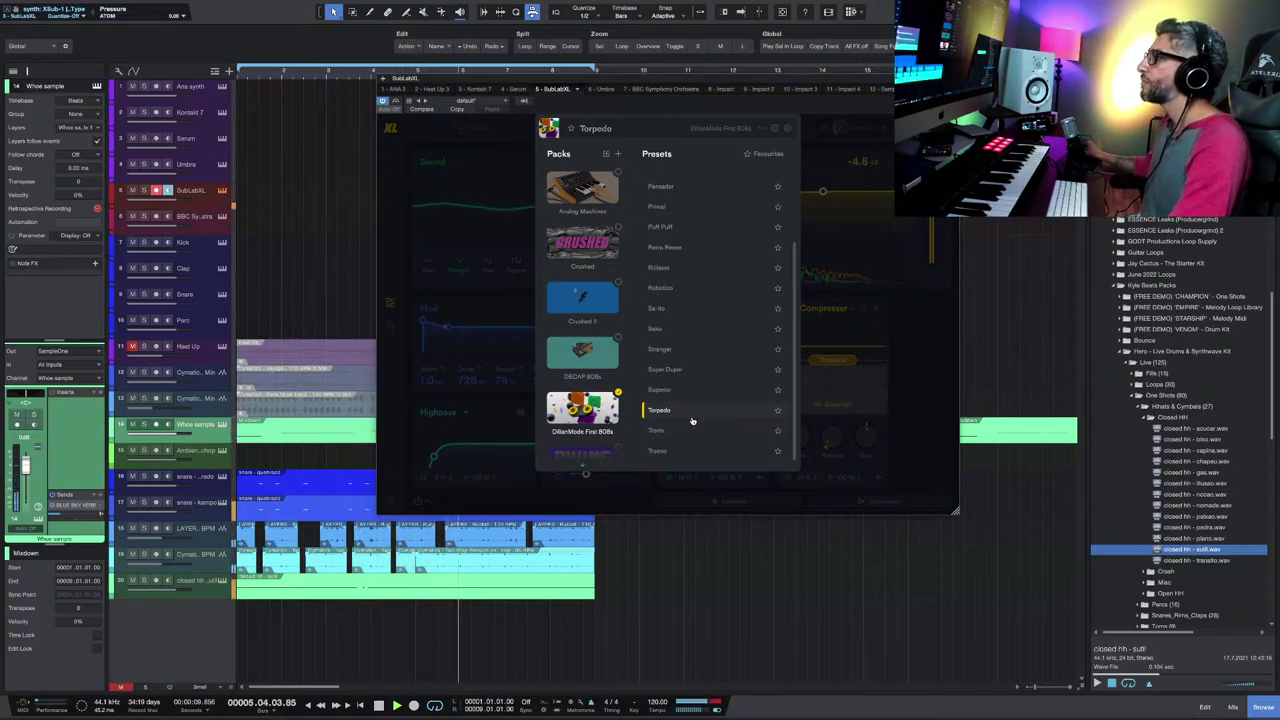
{"action": "left_click", "coordinate": [676, 431]}
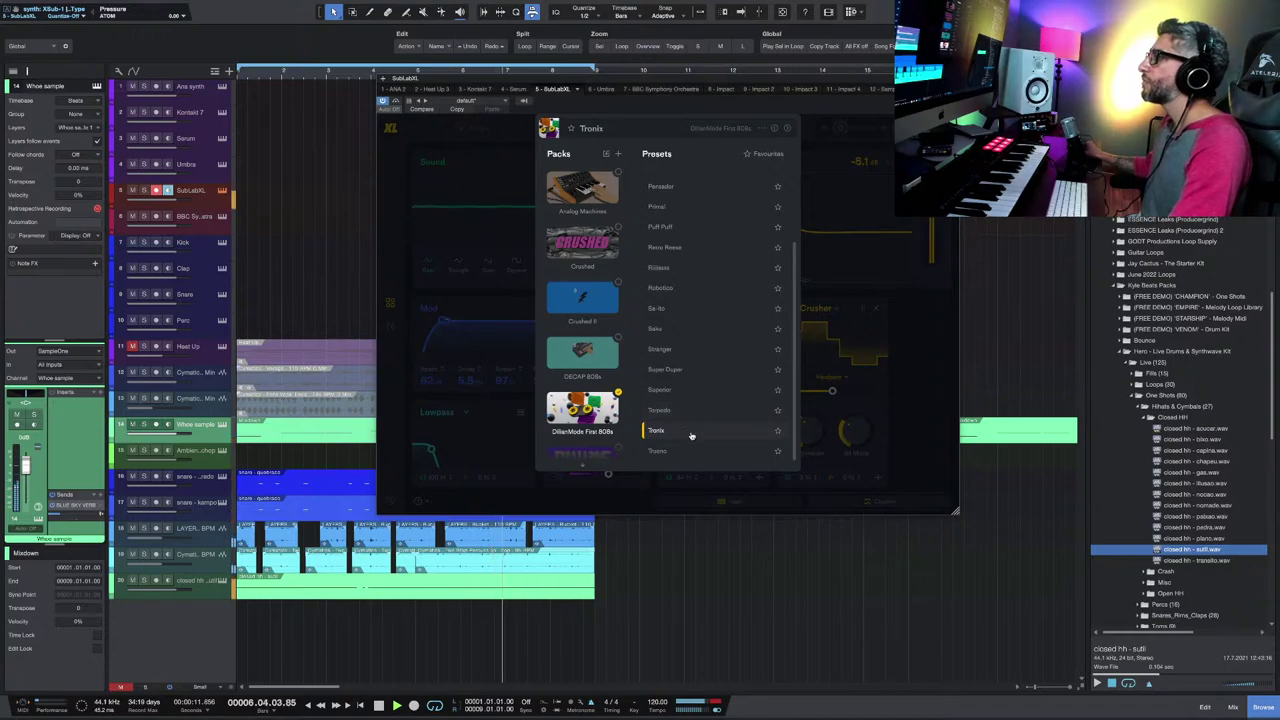
{"action": "left_click", "coordinate": [672, 453]}
Step: Audition the Lucky707 preset from Divine Bass II and load NoBudget from the same pack
{"action": "scroll", "coordinate": [700, 330], "scroll_direction": "down", "scroll_amount": 5}
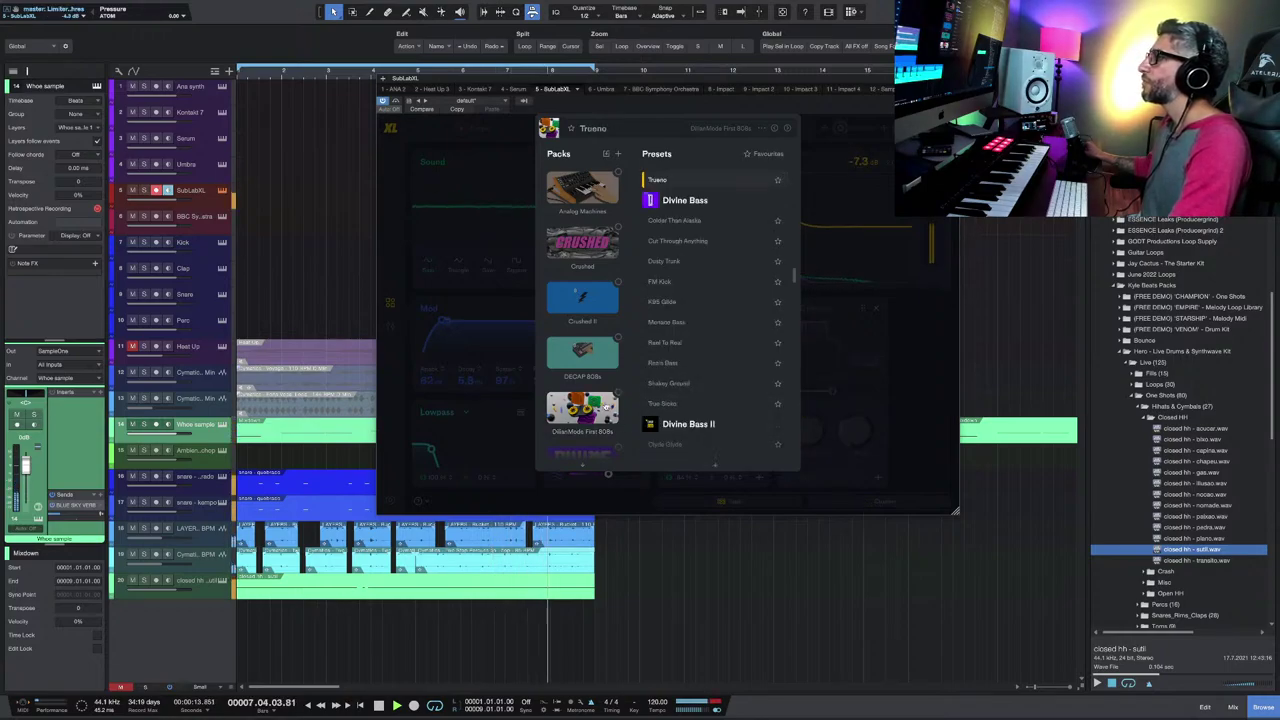
{"action": "left_click", "coordinate": [682, 340]}
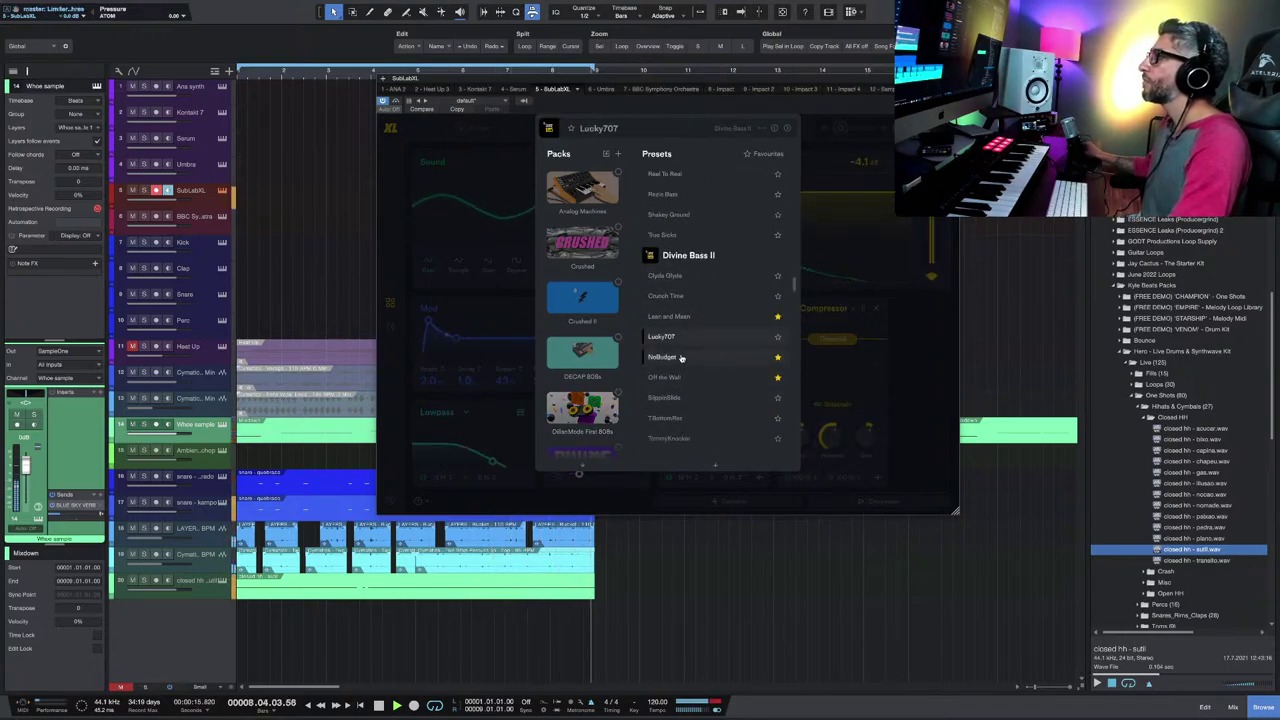
{"action": "left_click", "coordinate": [681, 357]}
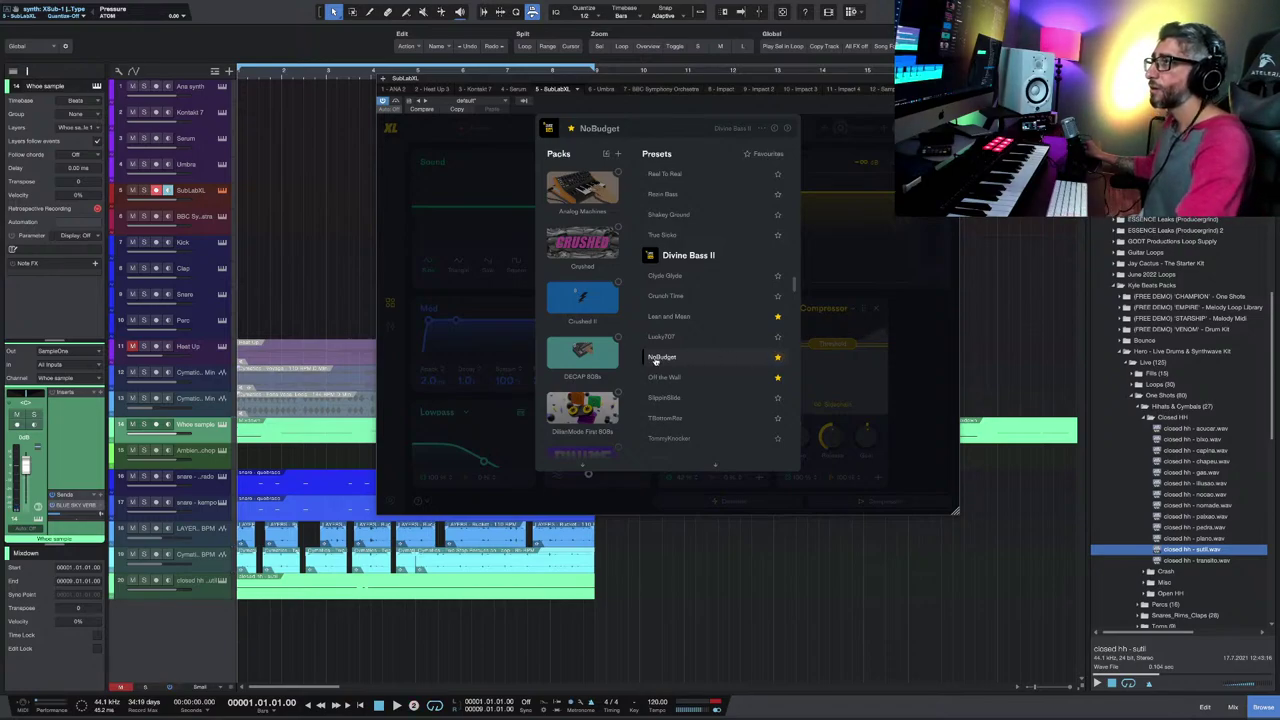
Step: Record a bass line on the SubLabXL track from bar 1 and stop the recording
{"action": "key", "text": "KP_Multiply"}
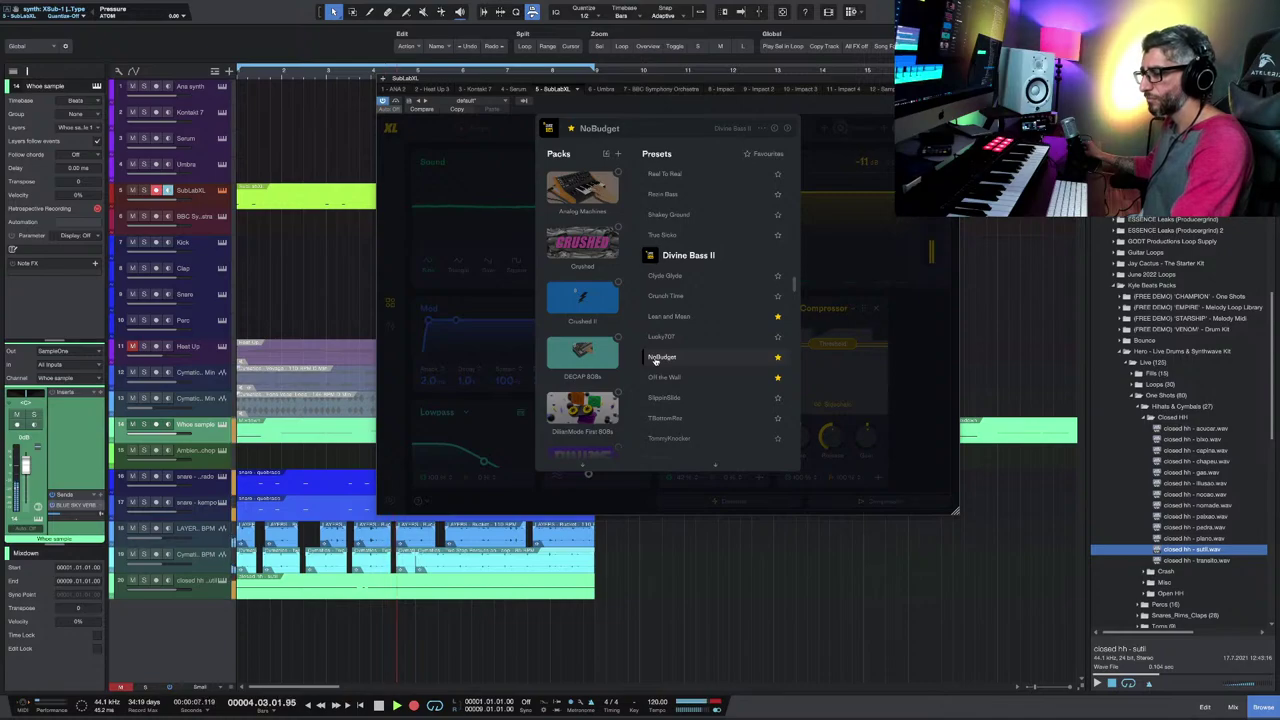
{"action": "key", "text": "space"}
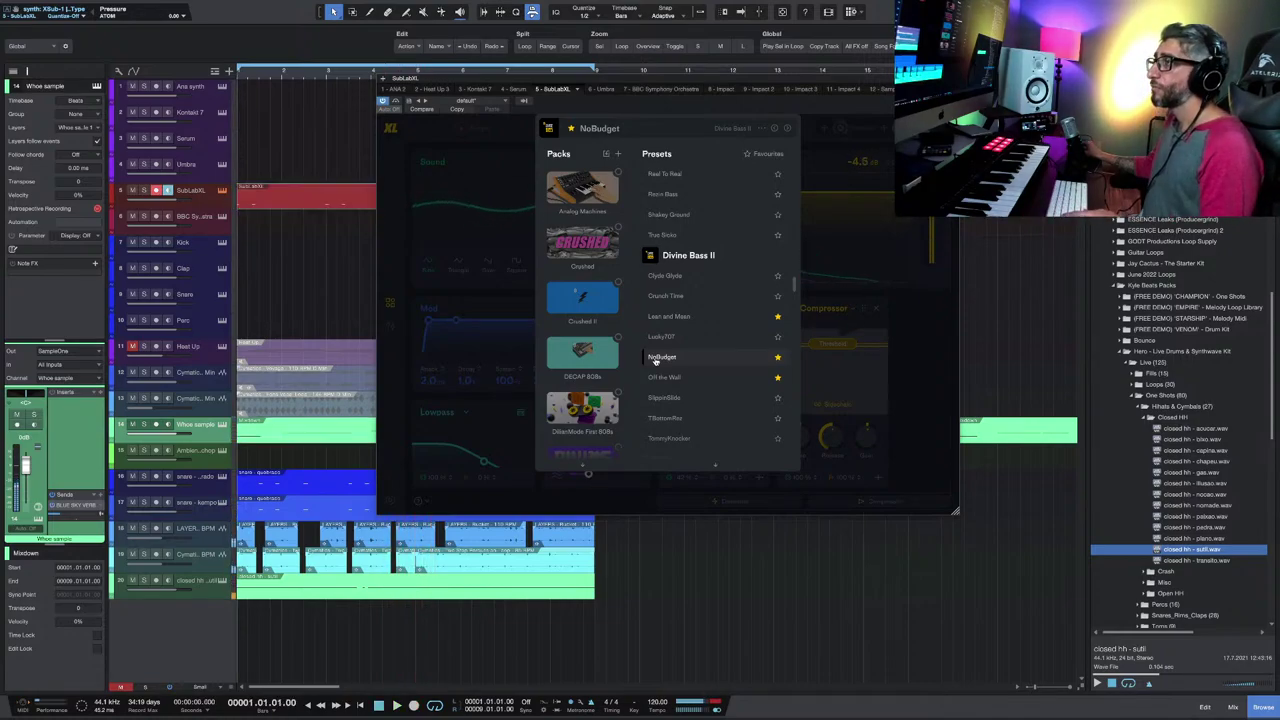
Step: Close the instrument window, open the recorded SubLabXL part for note editing and delete the stray low note just after bar 5
{"action": "key", "text": "w"}
{"action": "key", "text": "Escape"}
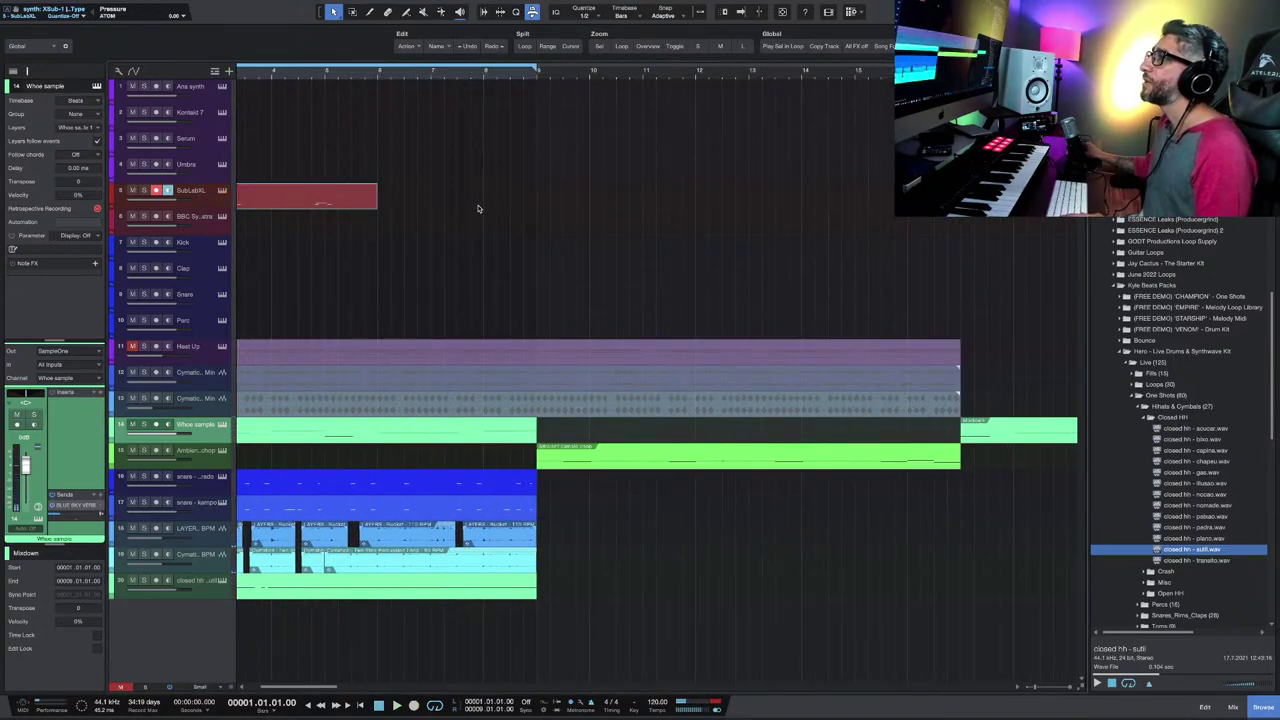
{"action": "scroll", "coordinate": [477, 202], "scroll_direction": "left", "scroll_amount": 2}
{"action": "double_click", "coordinate": [492, 203]}
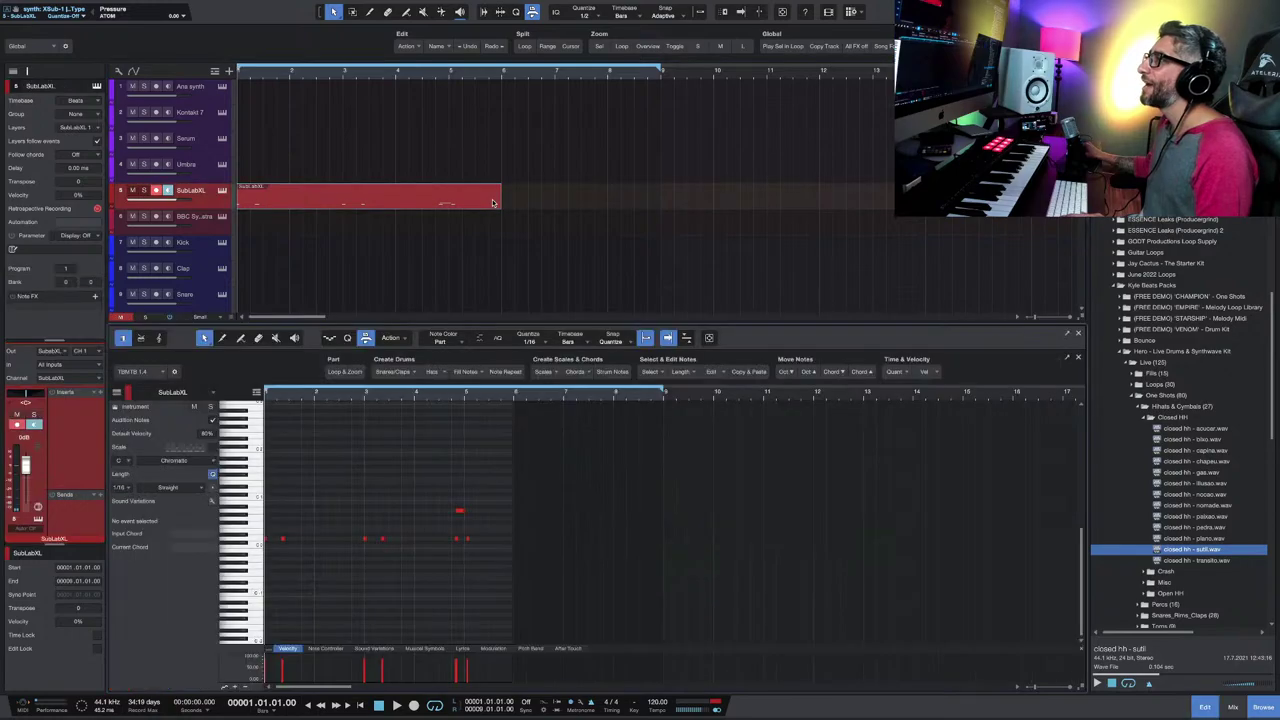
{"action": "left_click", "coordinate": [468, 539]}
{"action": "left_click", "coordinate": [468, 541]}
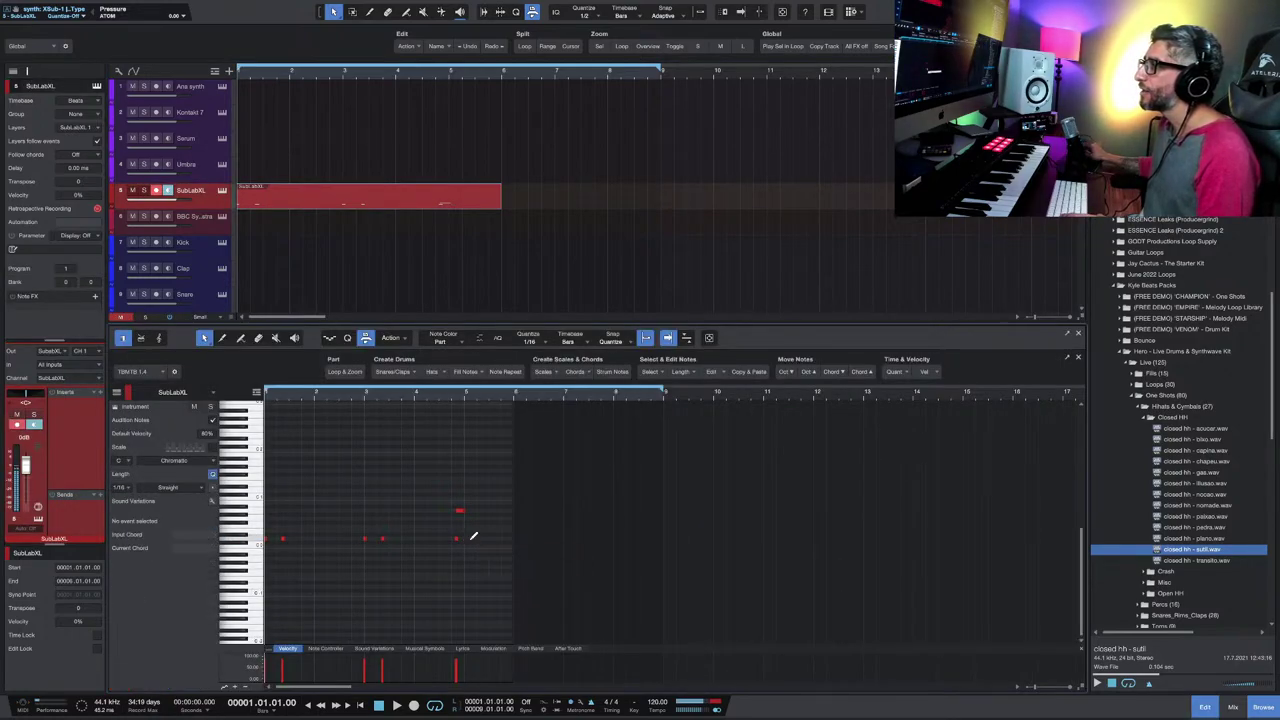
Step: Extend the last D0 note to two sixteenths and trim the A0 note to span 4.04.03 to the start of bar 5
{"action": "scroll", "coordinate": [468, 541], "scroll_direction": "up", "scroll_amount": 3}
{"action": "left_click_drag", "start_coordinate": [417, 540], "coordinate": [406, 541]}
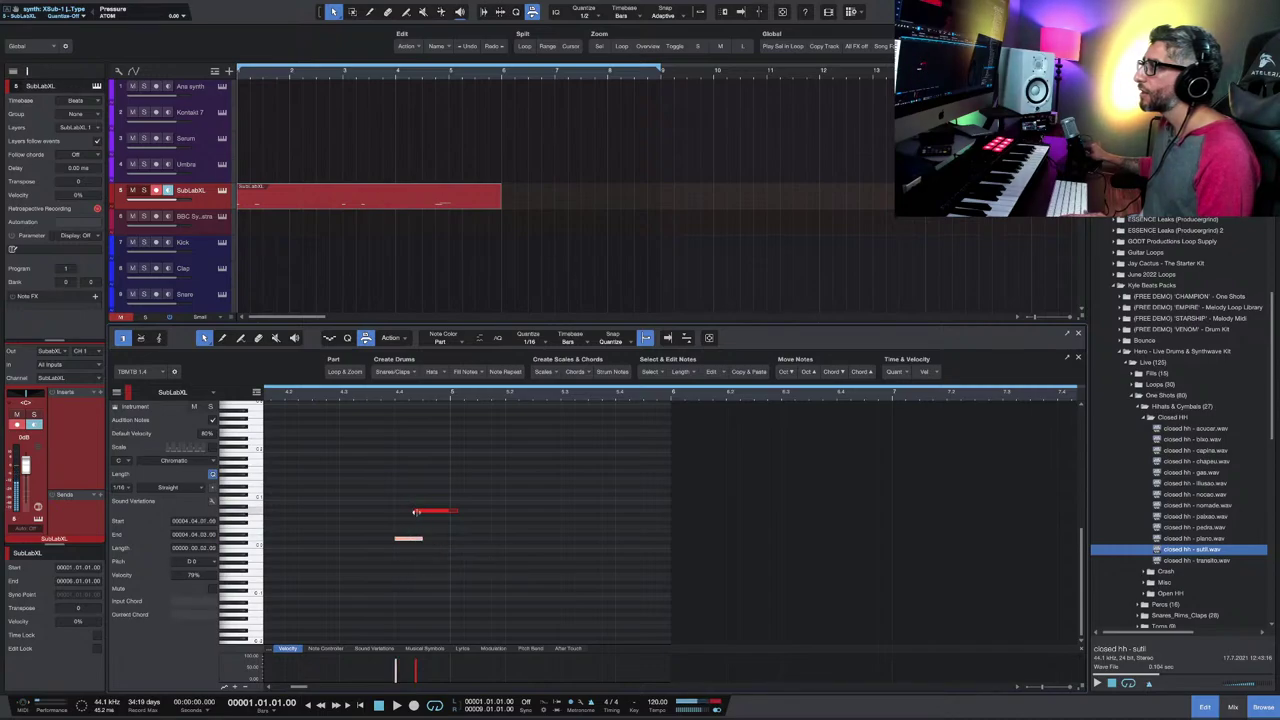
{"action": "left_click_drag", "start_coordinate": [416, 512], "coordinate": [420, 513]}
Step: Shorten all the bass notes together while playing the line back
{"action": "key", "text": "space"}
{"action": "key", "text": "shift+f"}
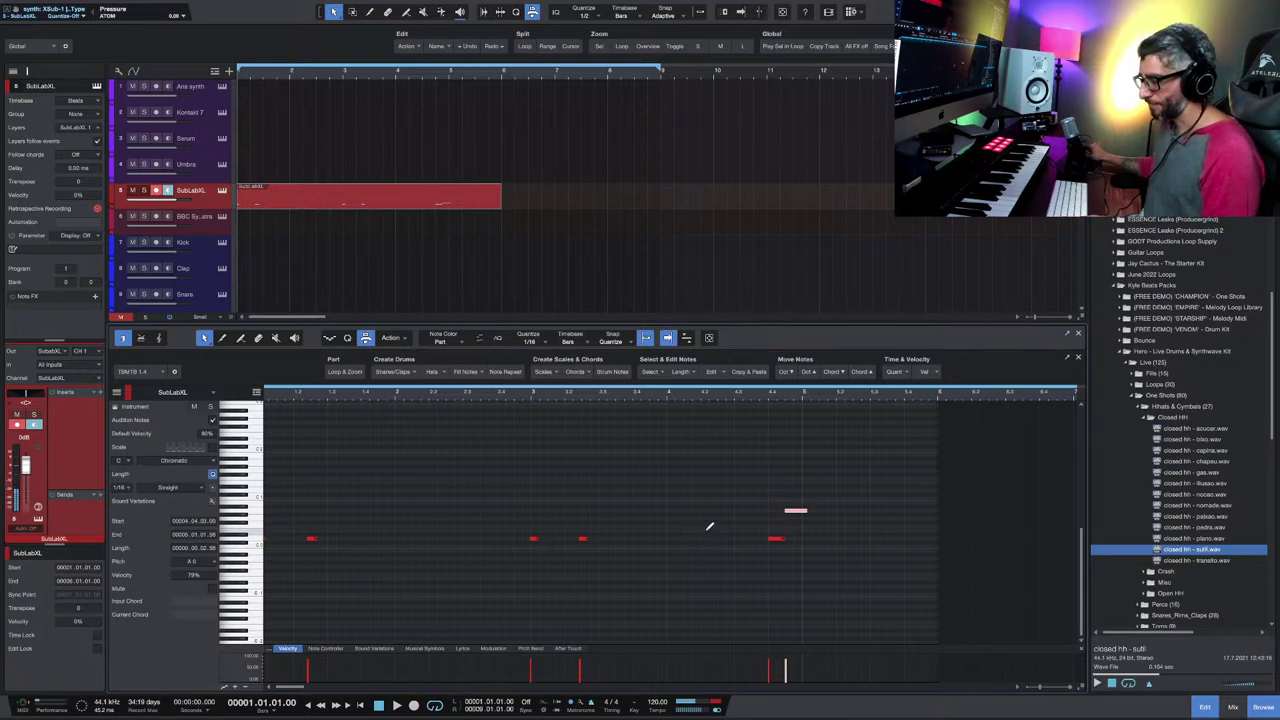
{"action": "key", "text": "space"}
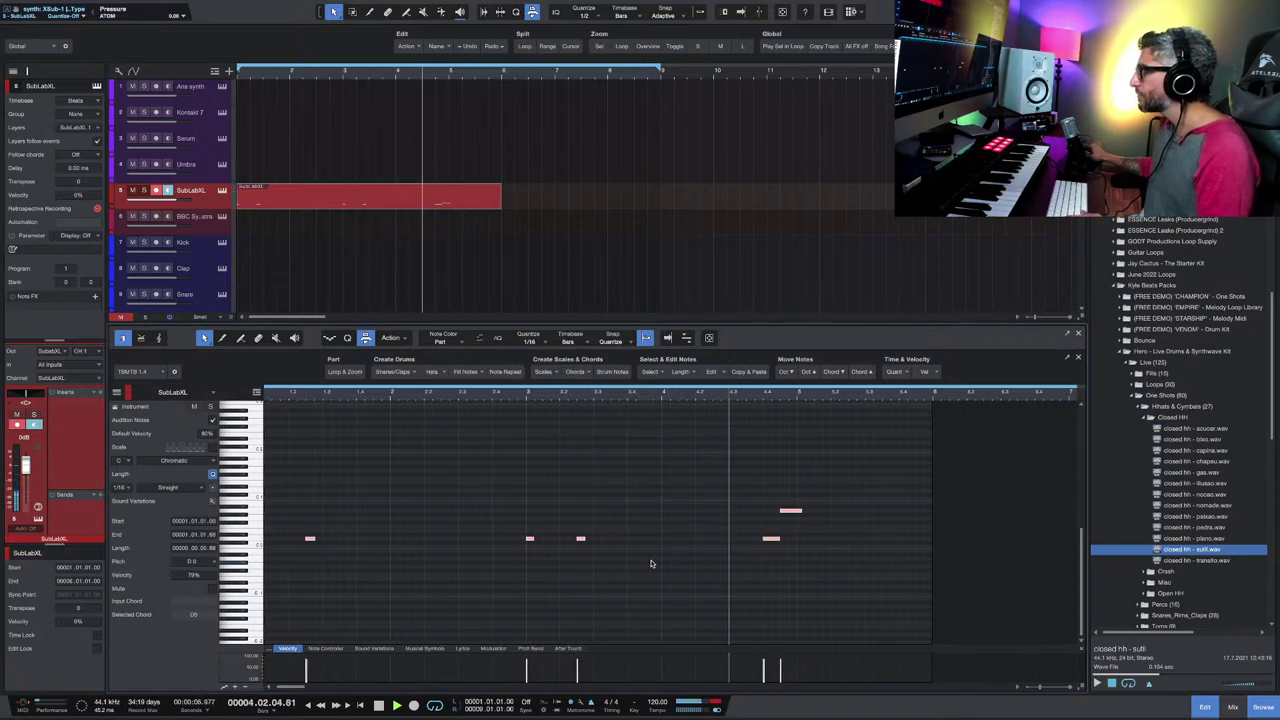
{"action": "key", "text": "space"}
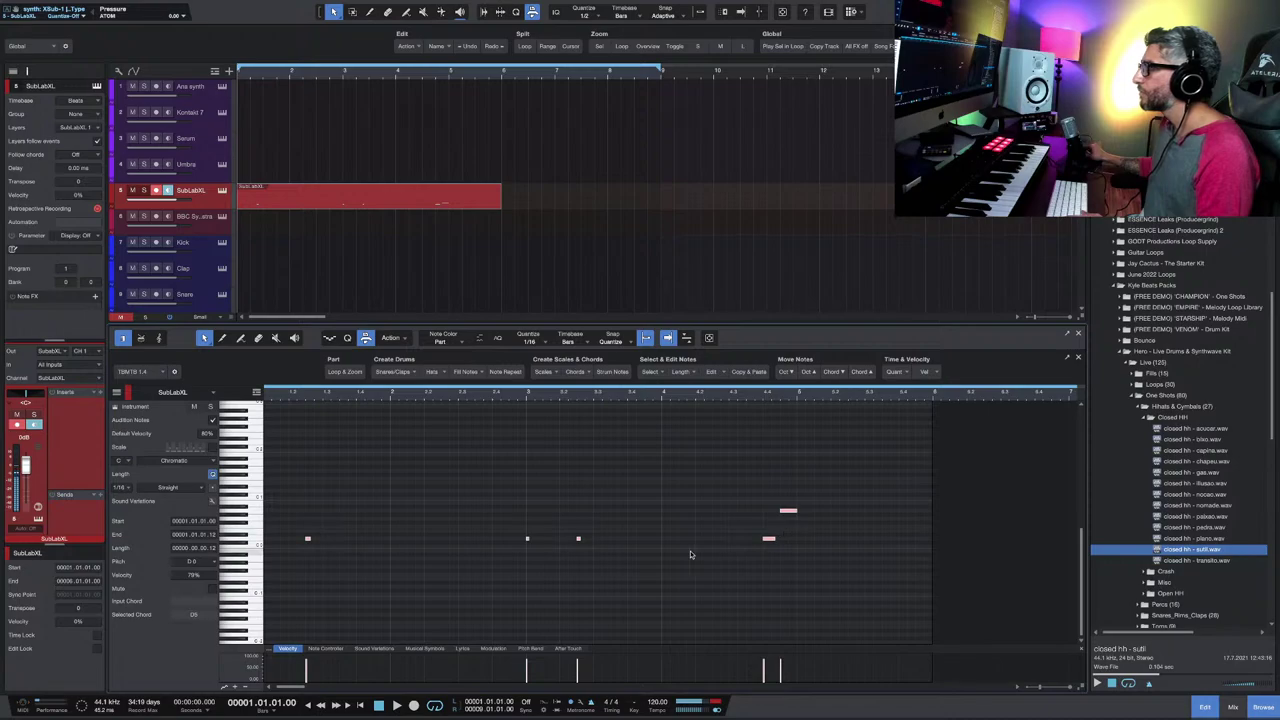
Step: Lengthen the first four D0 notes to two sixteenths each and play the loop to check them
{"action": "left_click", "coordinate": [394, 572]}
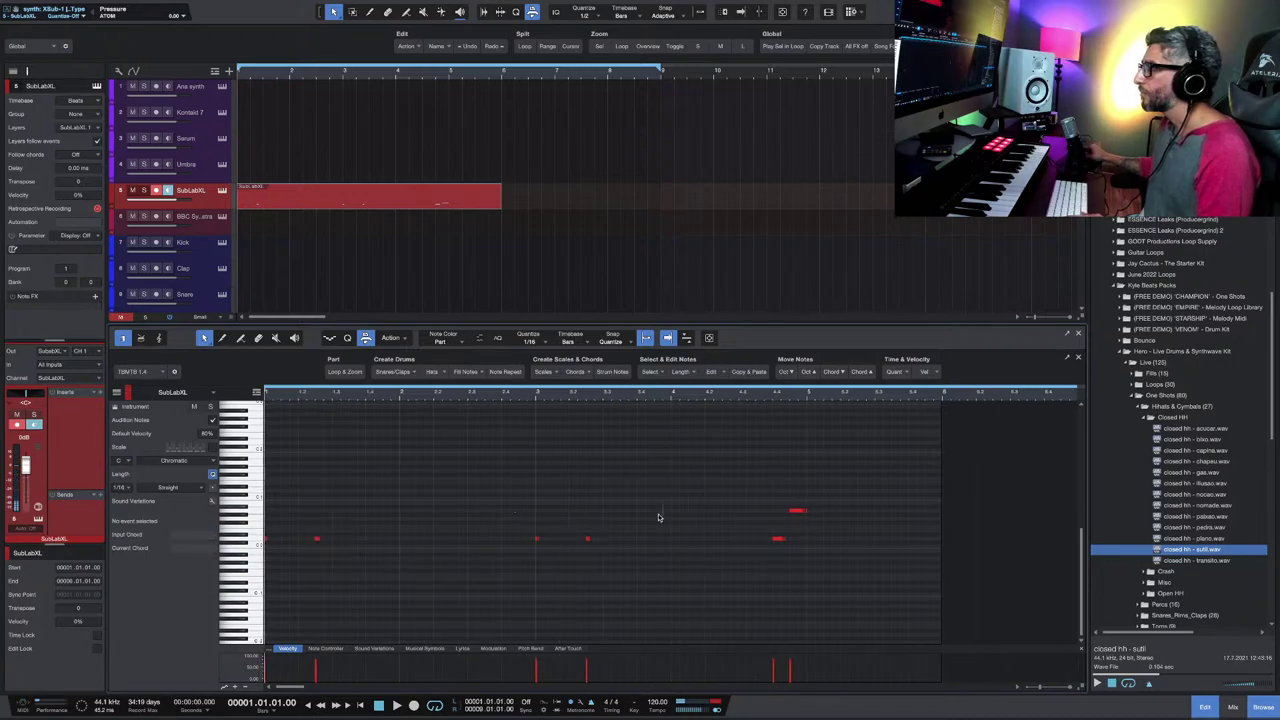
{"action": "left_click_drag", "start_coordinate": [662, 503], "coordinate": [268, 545]}
{"action": "left_click", "coordinate": [268, 541]}
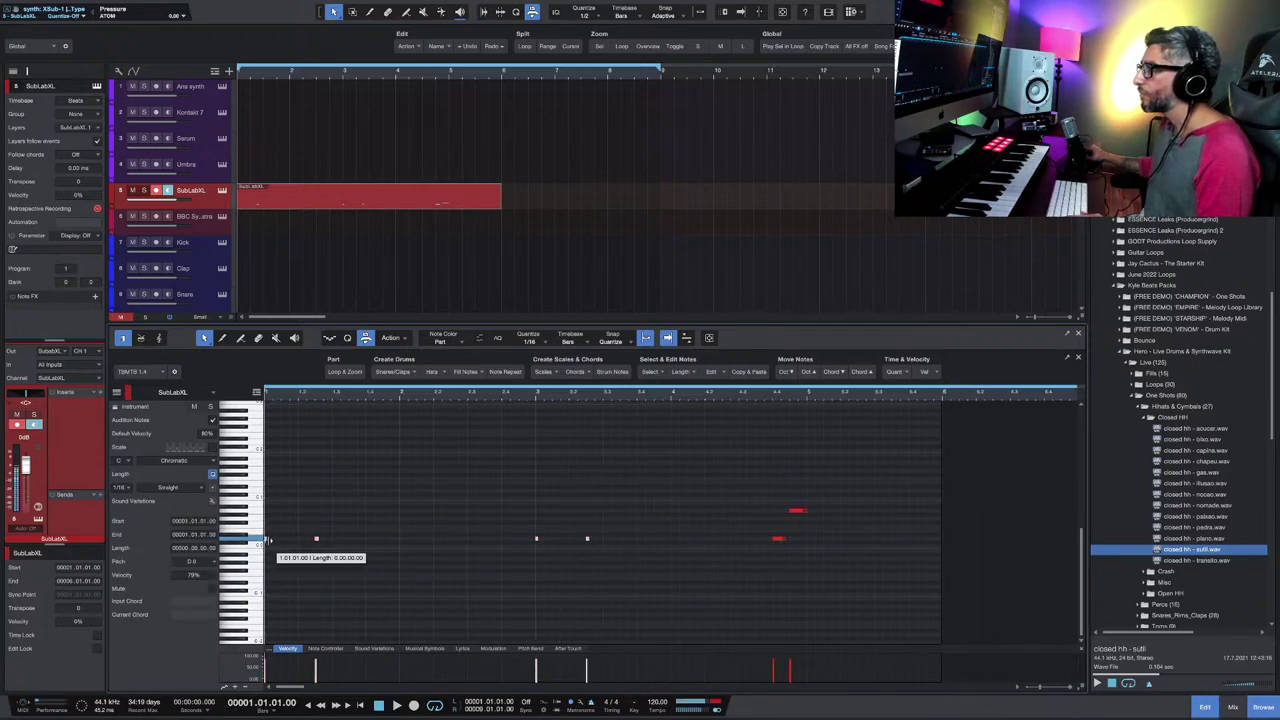
{"action": "key", "text": "space"}
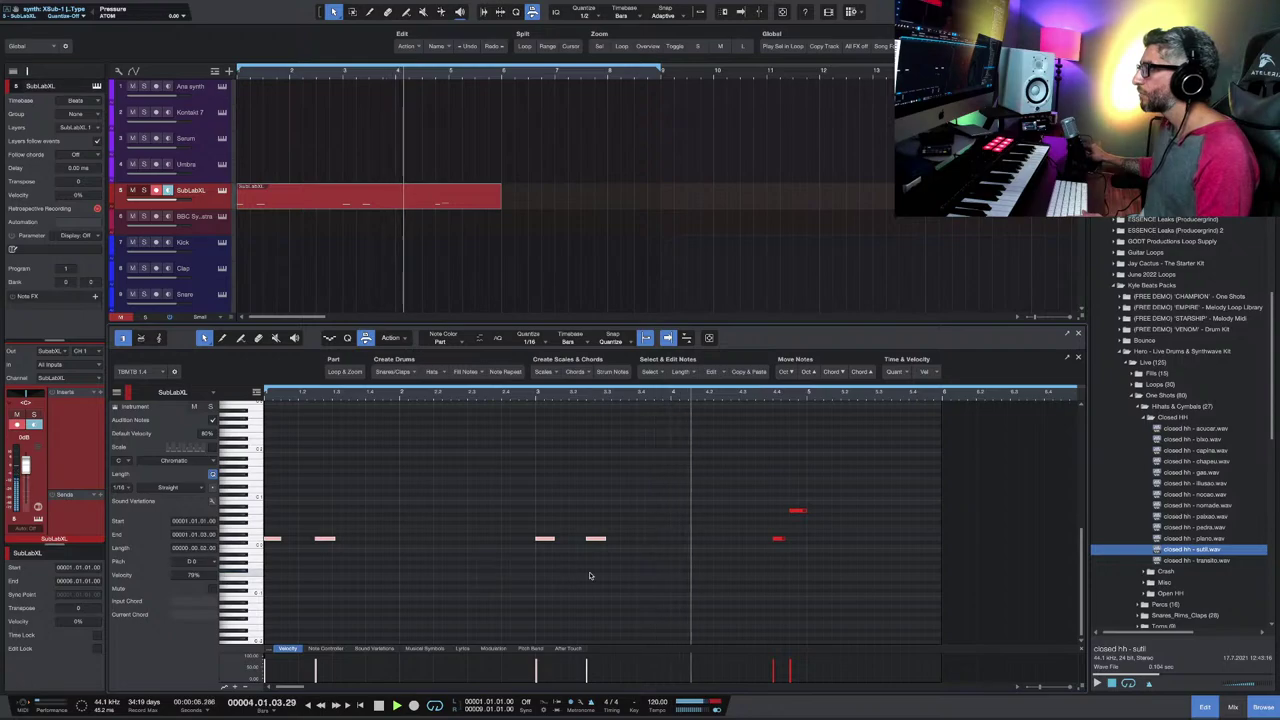
{"action": "left_click", "coordinate": [619, 566]}
{"action": "key", "text": "space"}
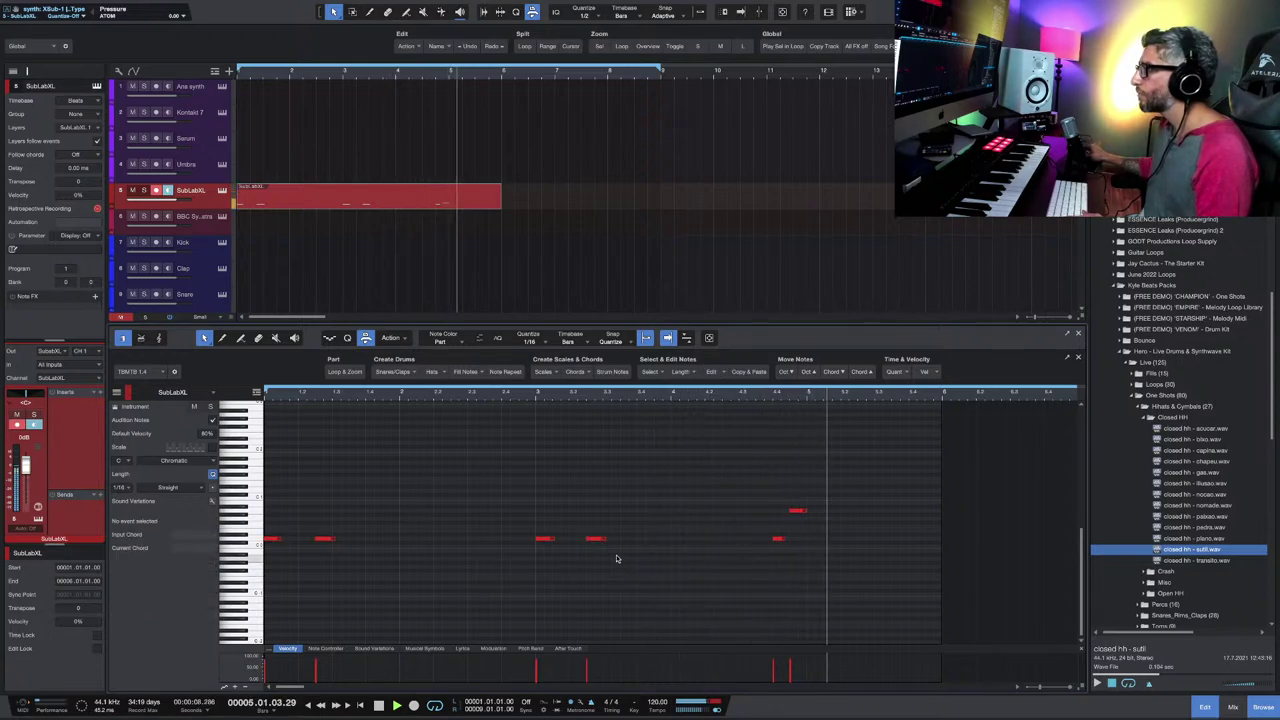
Step: Shorten the first four D0 notes to one sixteenth and lengthen the D0 note at 4.04.01 to three sixteenths
{"action": "left_click", "coordinate": [601, 539]}
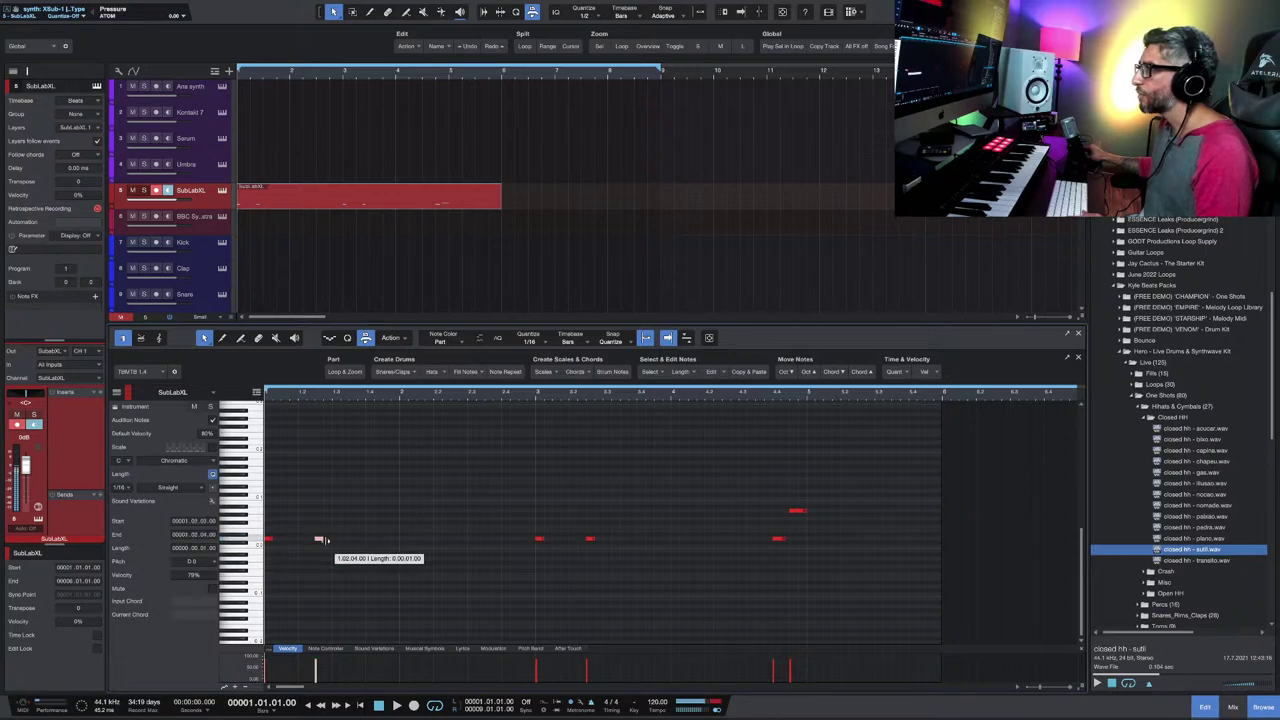
{"action": "key", "text": "space"}
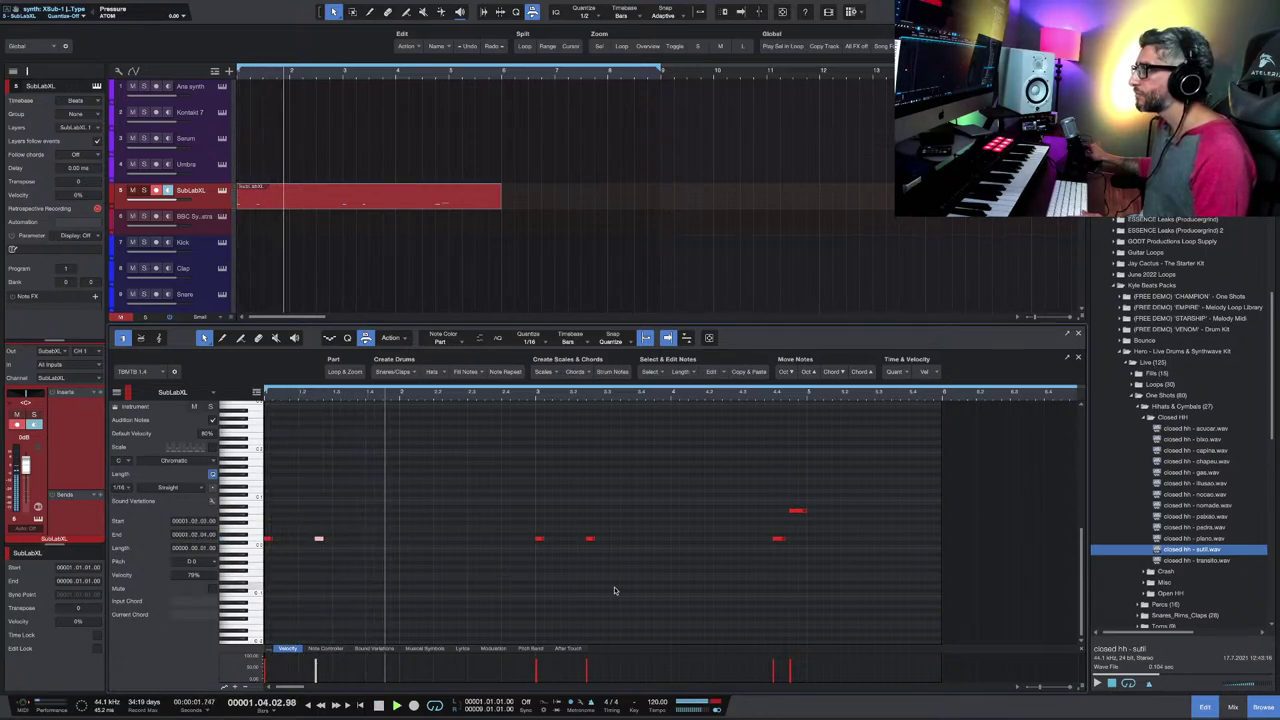
{"action": "key", "text": "f"}
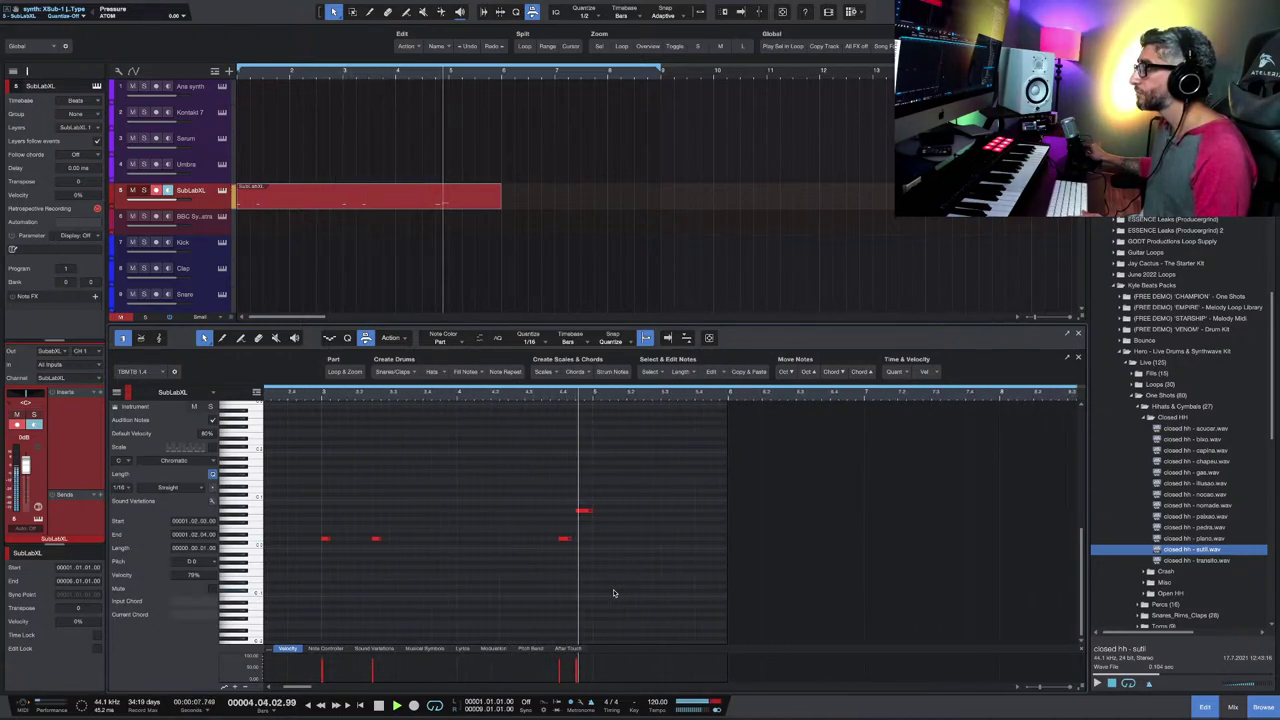
{"action": "key", "text": "space"}
{"action": "scroll", "coordinate": [626, 502], "scroll_direction": "left", "scroll_amount": 2}
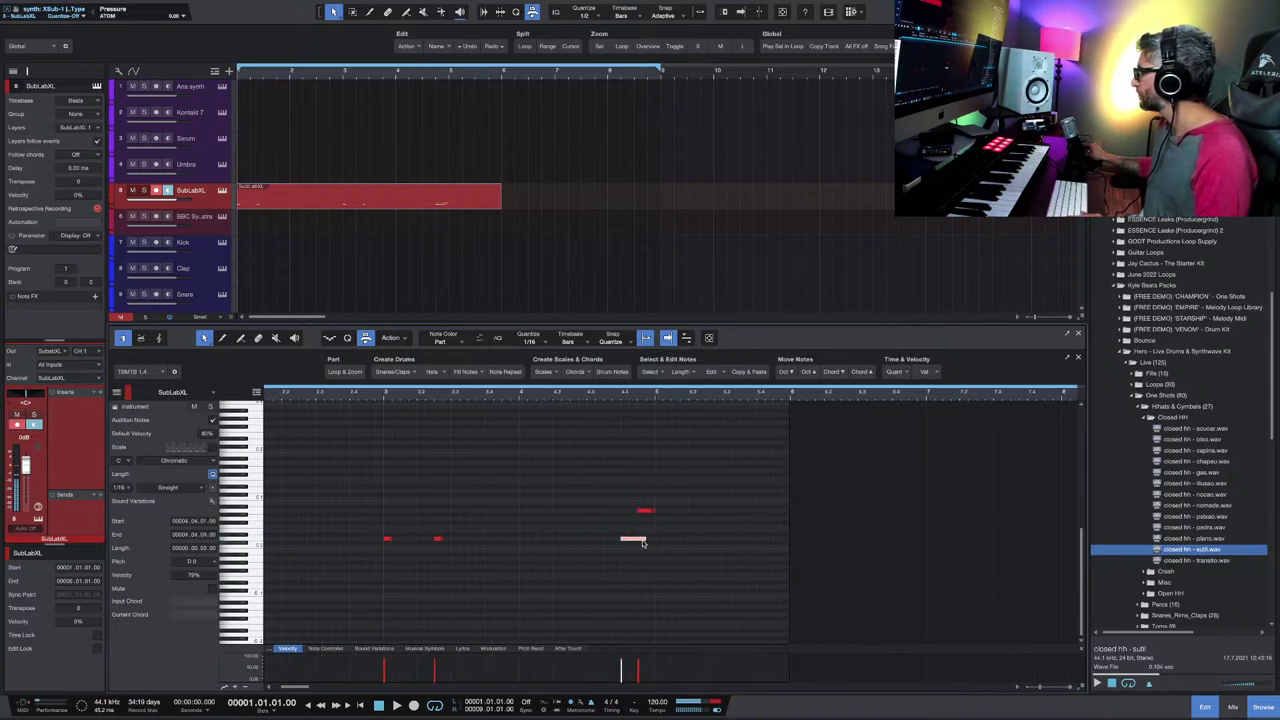
{"action": "scroll", "coordinate": [641, 541], "scroll_direction": "down", "scroll_amount": 1}
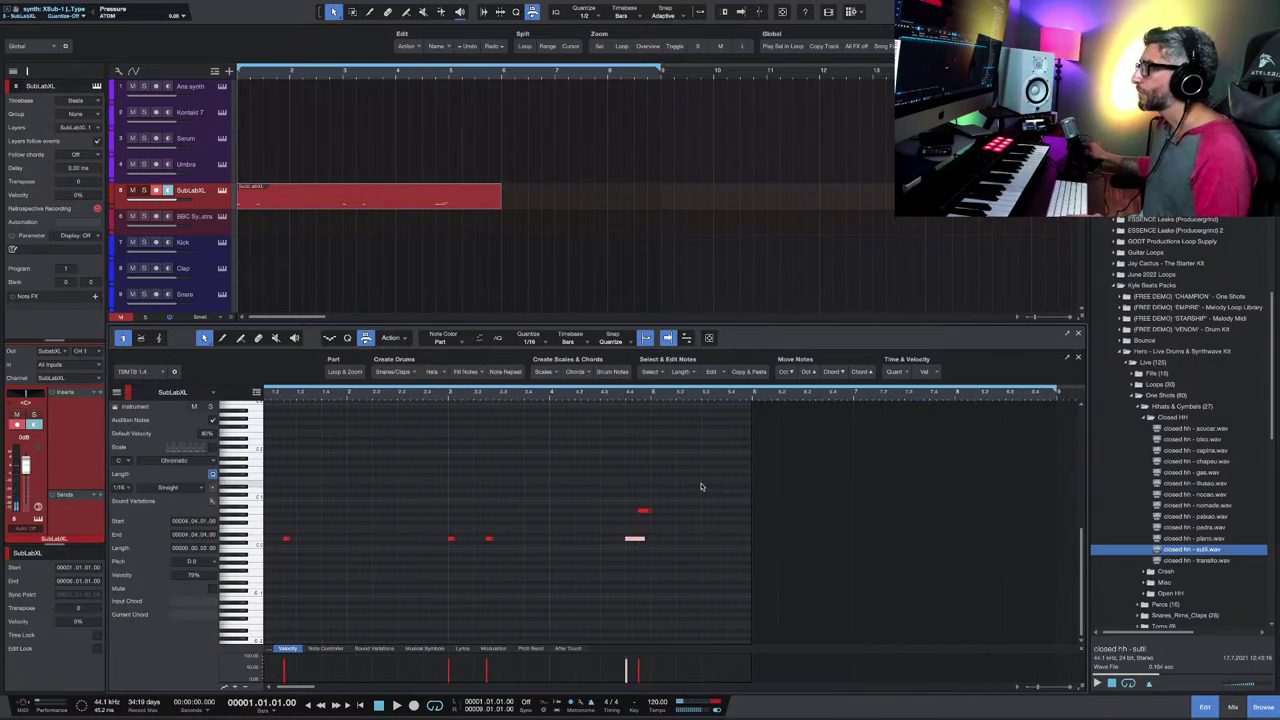
Step: Duplicate all the bass notes of bars 1 to 4 into bars 5 to 8 and play the part
{"action": "left_click_drag", "start_coordinate": [701, 487], "coordinate": [230, 580]}
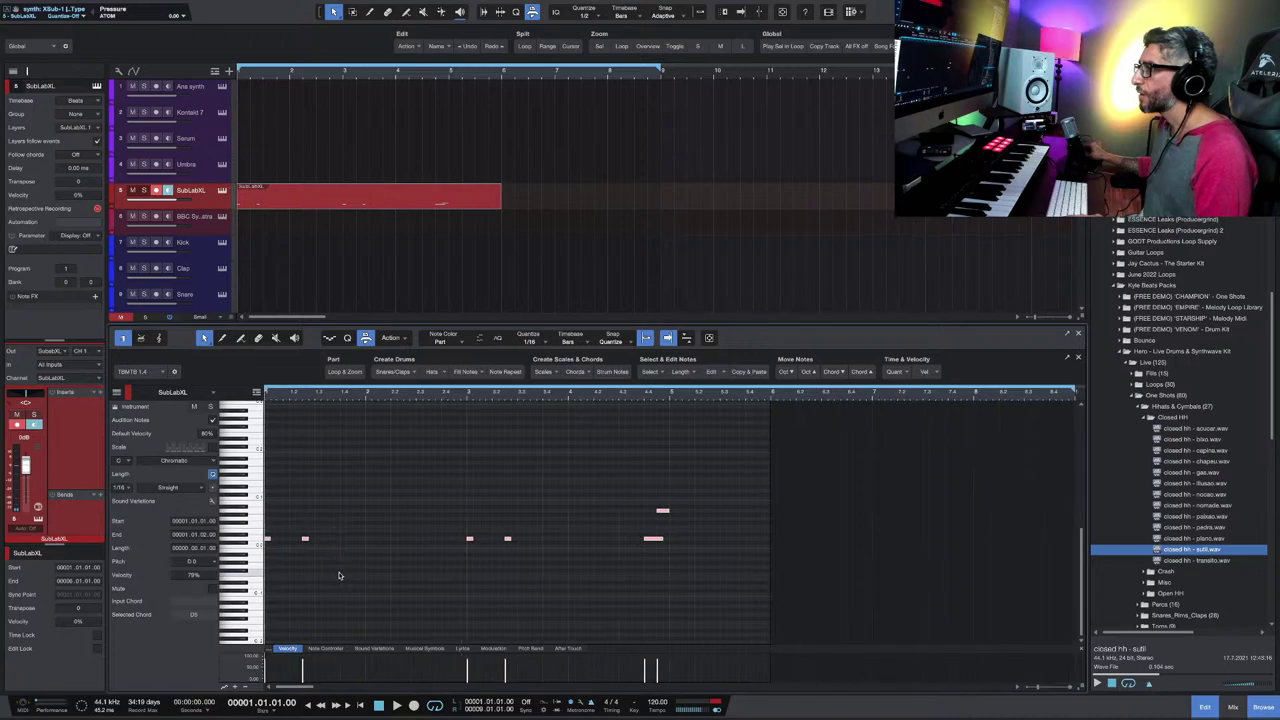
{"action": "key", "text": "ctrl+d"}
{"action": "key", "text": "space"}
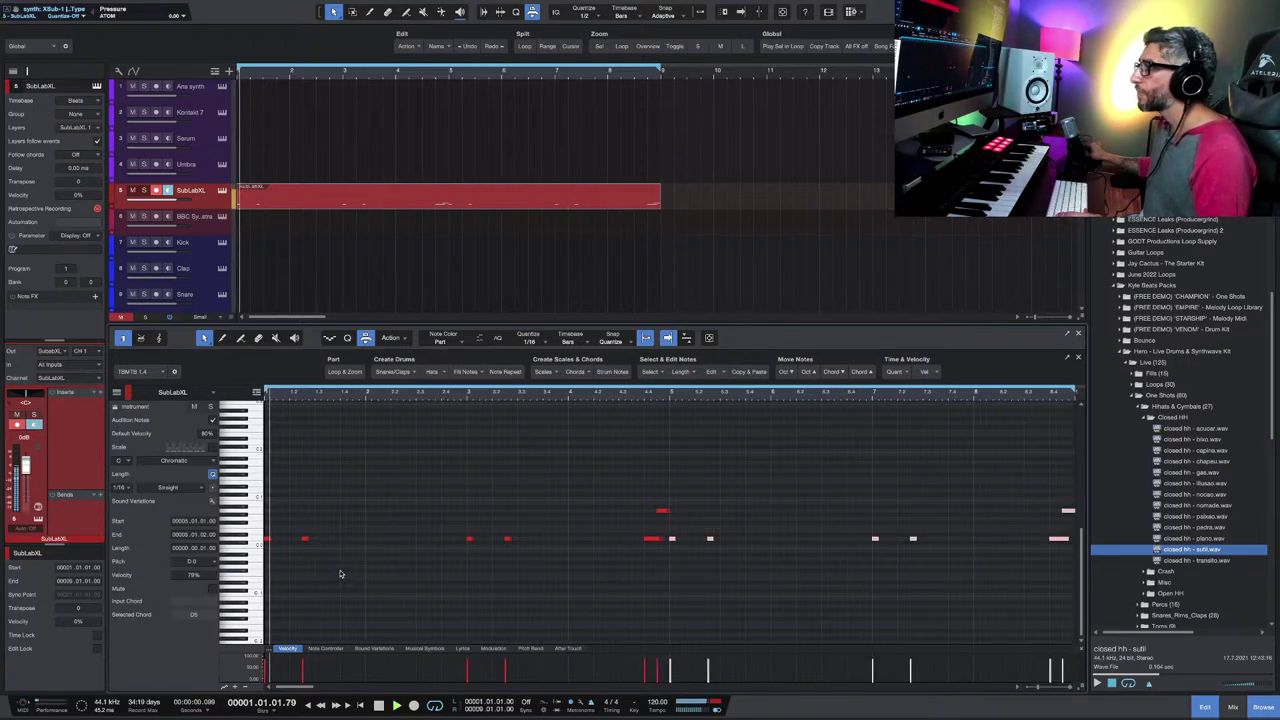
{"action": "scroll", "coordinate": [388, 582], "scroll_direction": "down", "scroll_amount": 1}
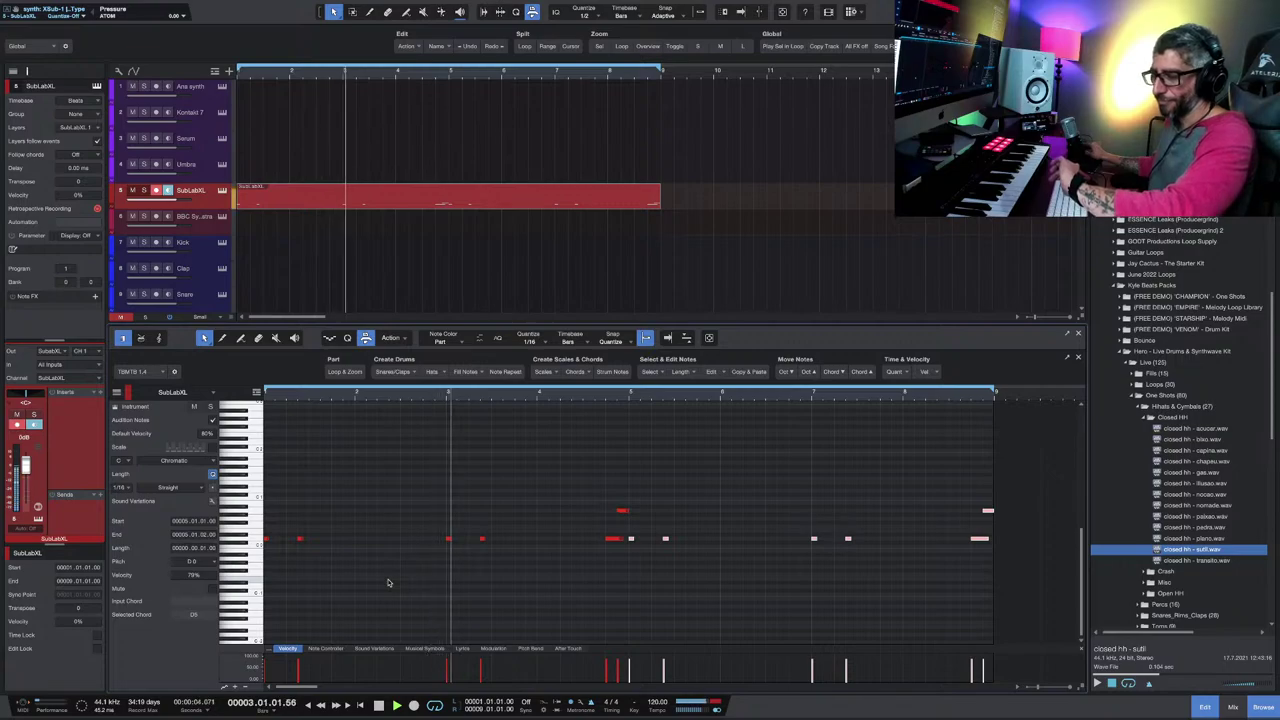
{"action": "scroll", "coordinate": [551, 582], "scroll_direction": "down", "scroll_amount": 1}
{"action": "left_click", "coordinate": [575, 585]}
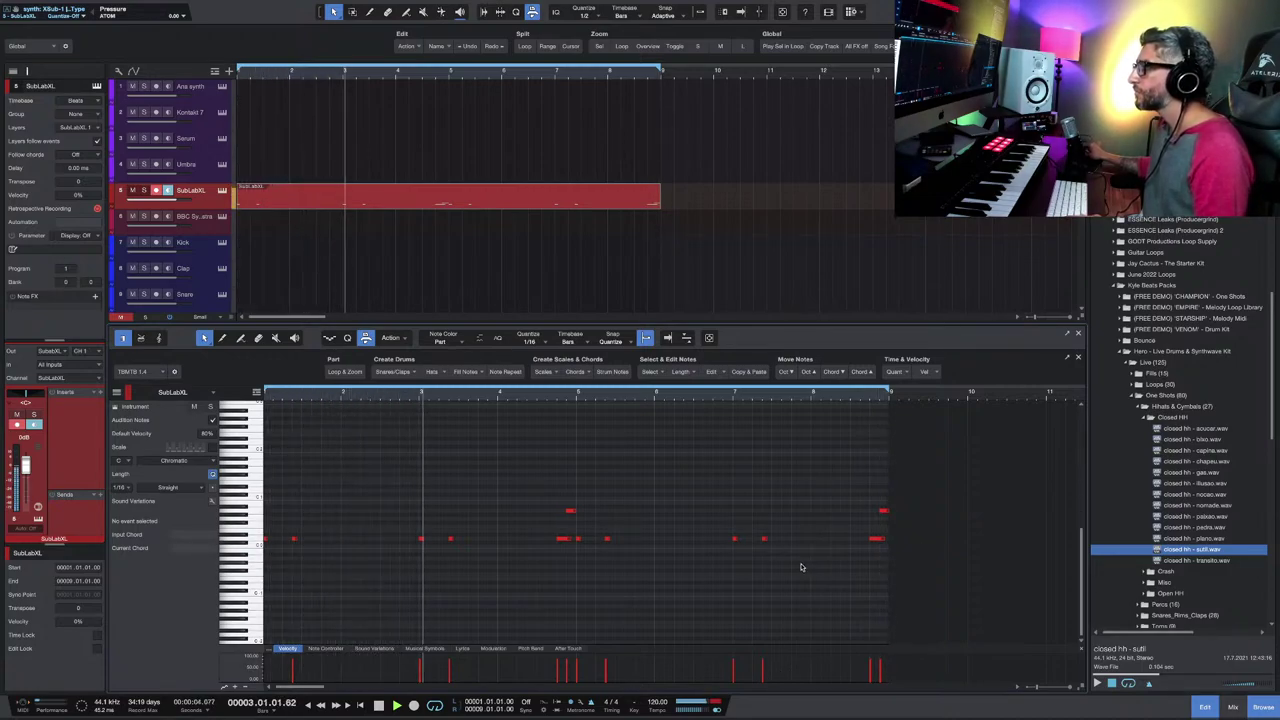
Step: Paint a one-sixteenth D0 note at 7.04.03 while the part plays
{"action": "scroll", "coordinate": [690, 576], "scroll_direction": "up", "scroll_amount": 1}
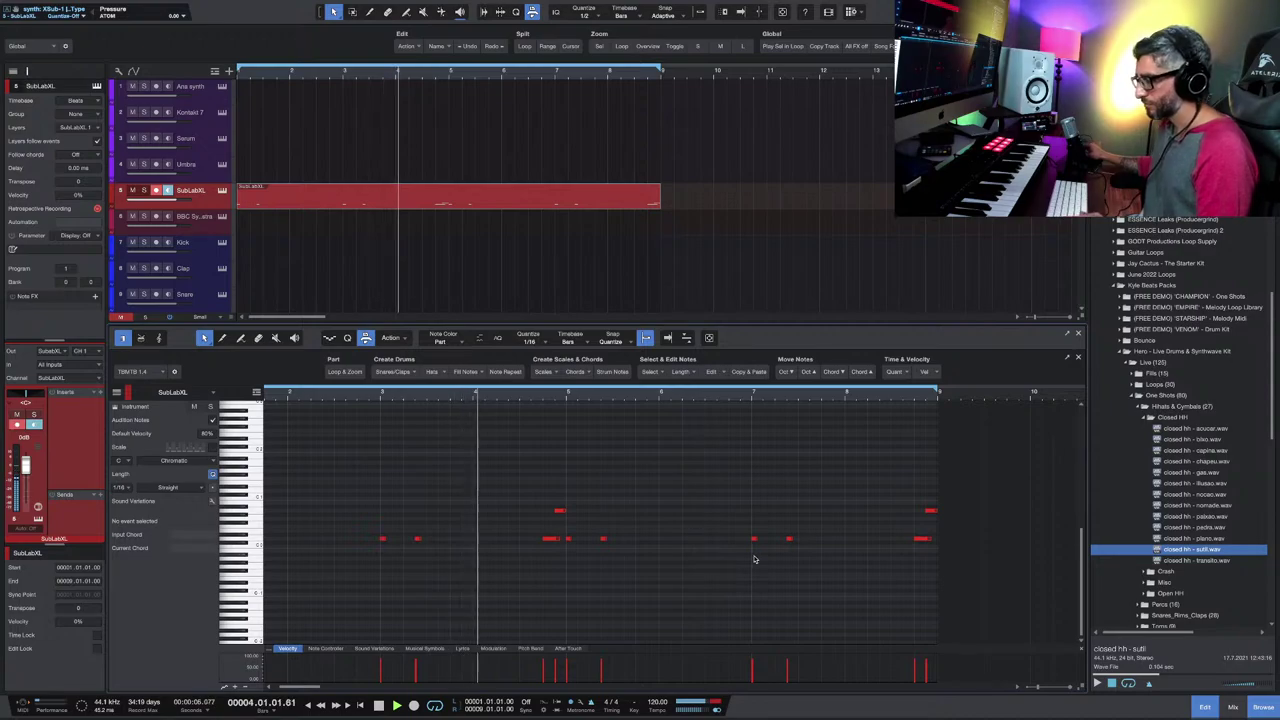
{"action": "key", "text": "5"}
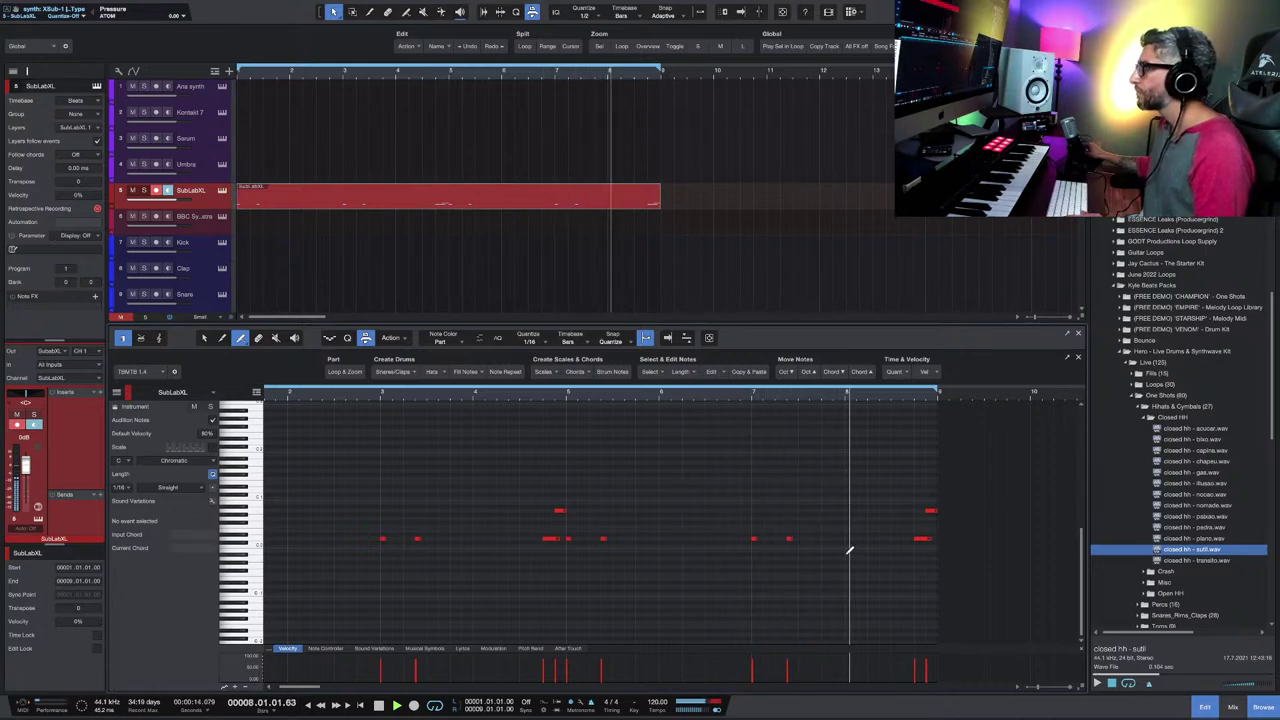
{"action": "left_click", "coordinate": [835, 538]}
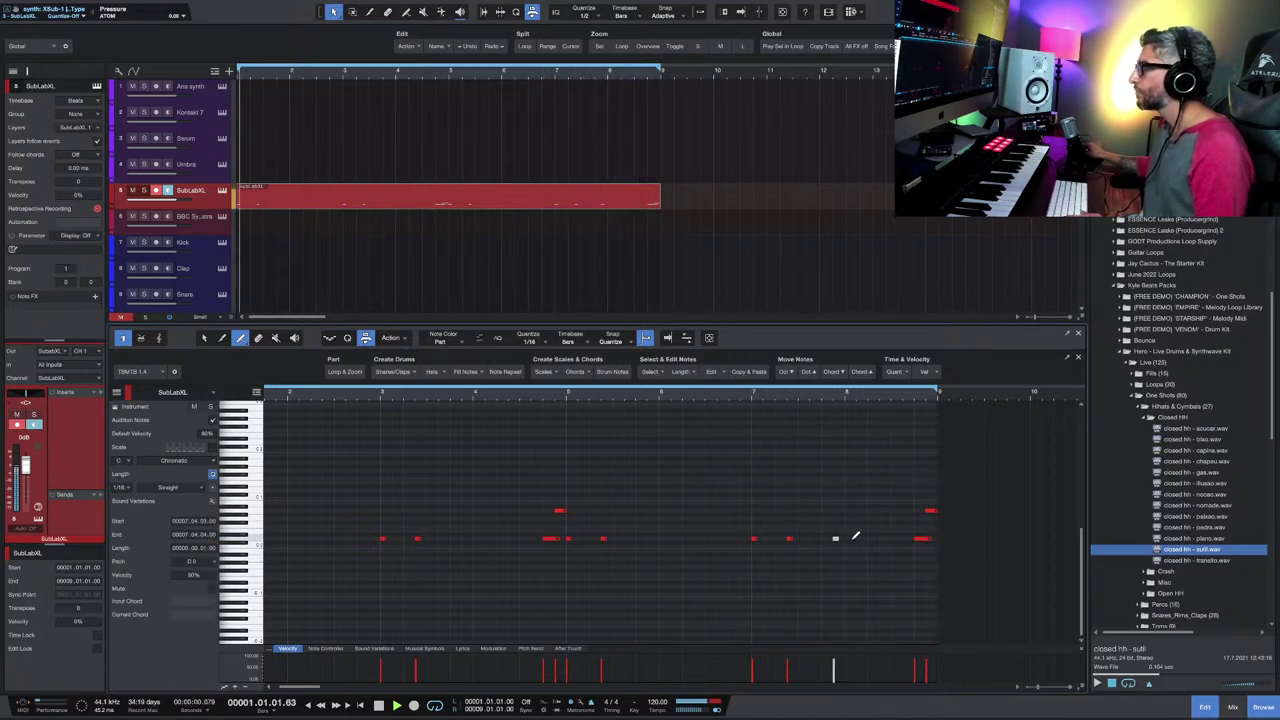
{"action": "key", "text": "f"}
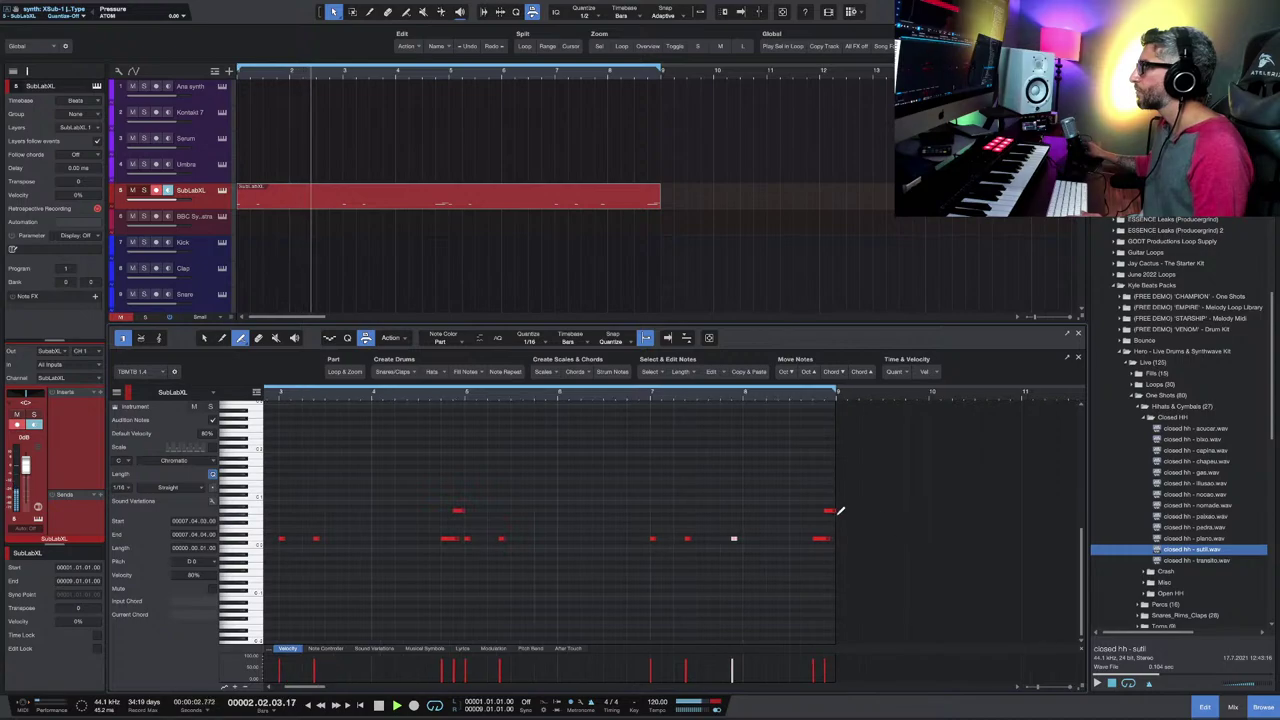
Step: Delete the D0 note at the end of bar 8 and paint one-sixteenth A0 notes at 8.03.03 and 8.04.01
{"action": "left_click", "coordinate": [820, 536]}
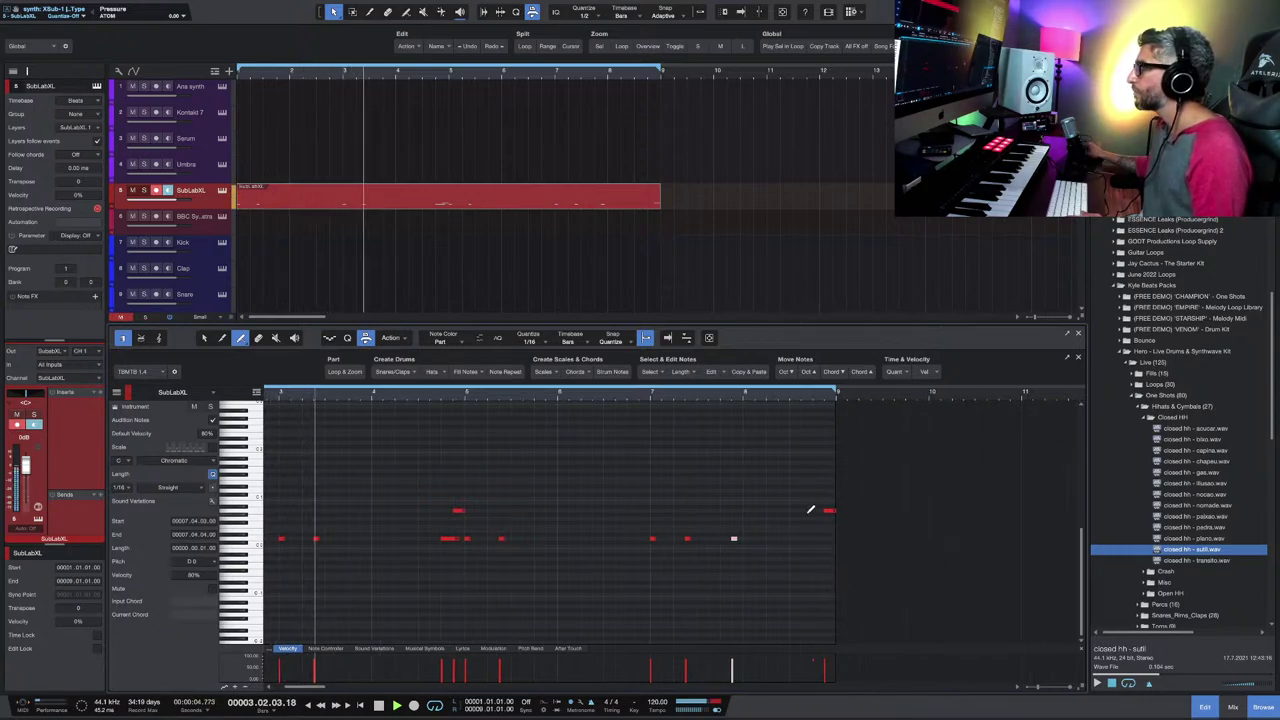
{"action": "left_click", "coordinate": [804, 511]}
{"action": "left_click", "coordinate": [816, 511]}
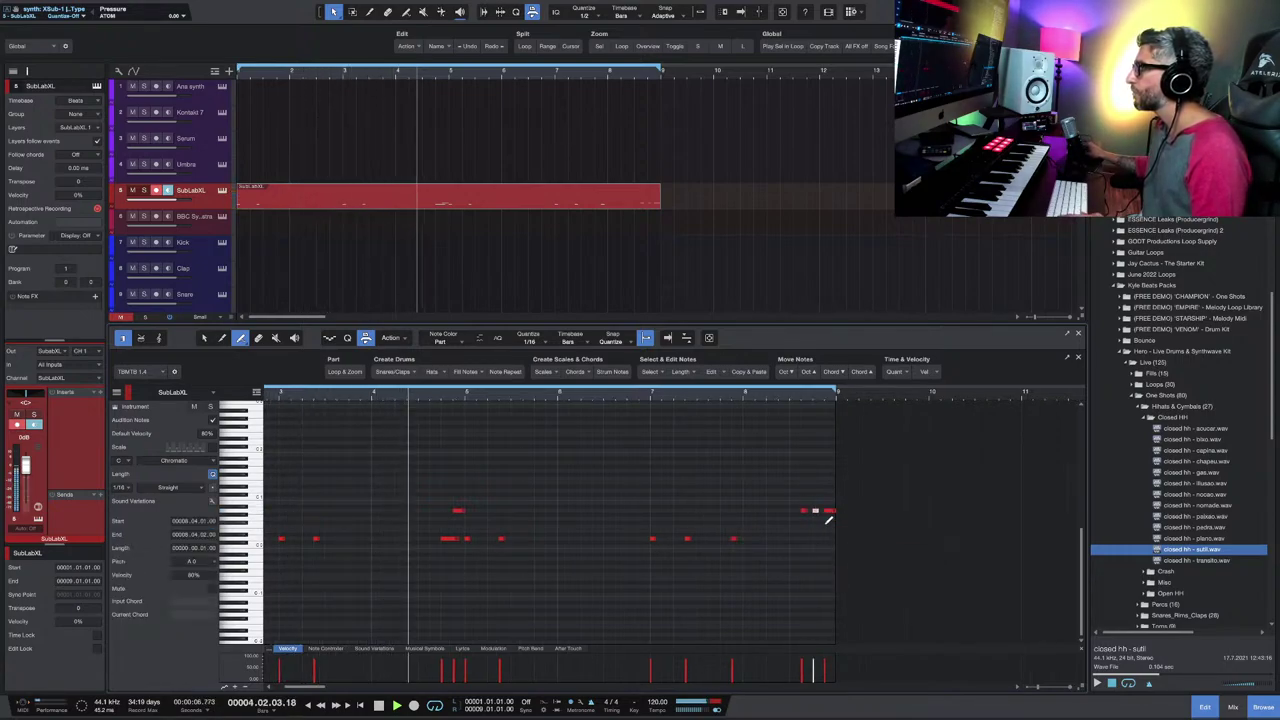
Step: Paint another one-sixteenth A0 note at 8.03.02 and lower its velocity to 40%
{"action": "scroll", "coordinate": [826, 515], "scroll_direction": "up", "scroll_amount": 2}
{"action": "scroll", "coordinate": [825, 527], "scroll_direction": "up", "scroll_amount": 1}
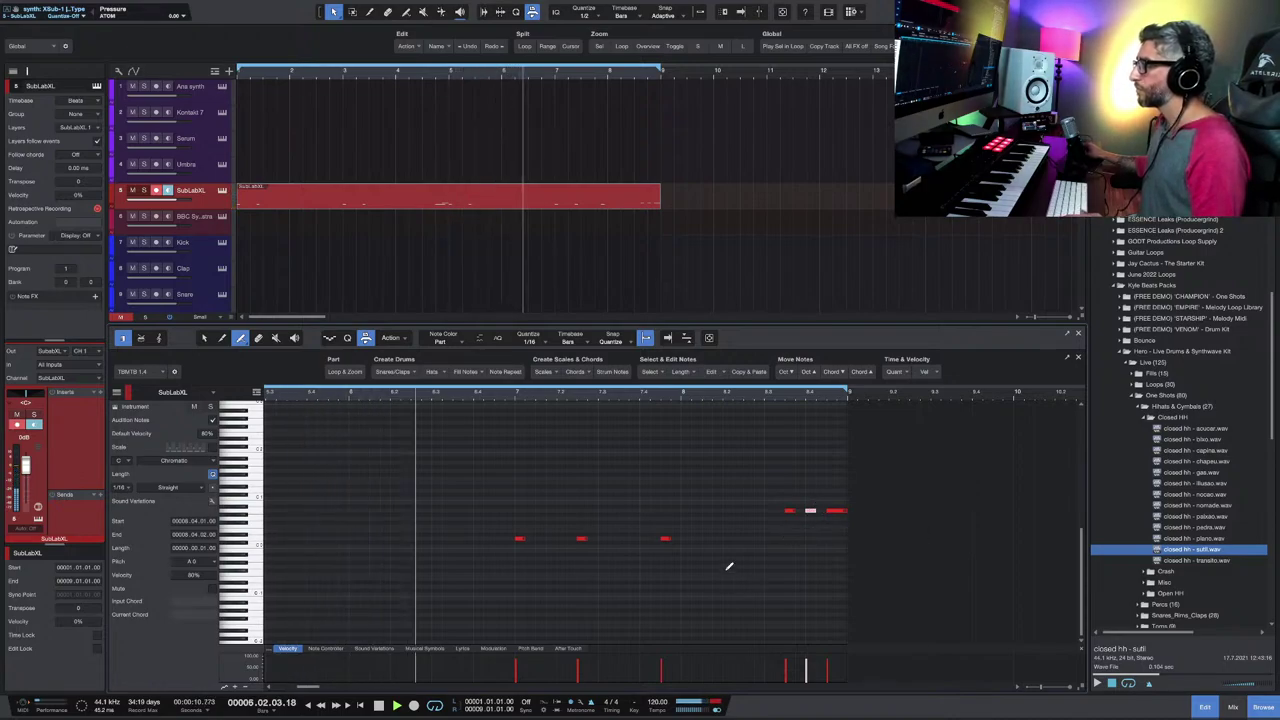
{"action": "scroll", "coordinate": [730, 570], "scroll_direction": "up", "scroll_amount": 1}
{"action": "scroll", "coordinate": [760, 582], "scroll_direction": "up", "scroll_amount": 1}
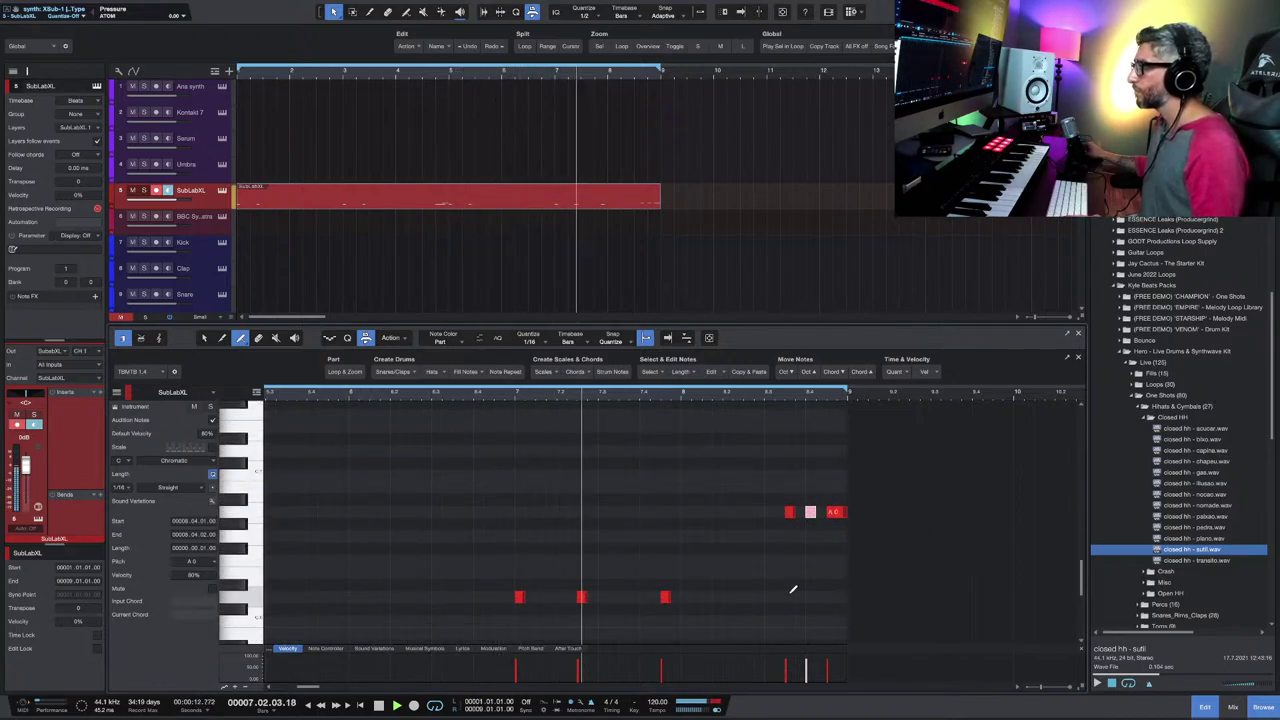
{"action": "scroll", "coordinate": [802, 590], "scroll_direction": "up", "scroll_amount": 1}
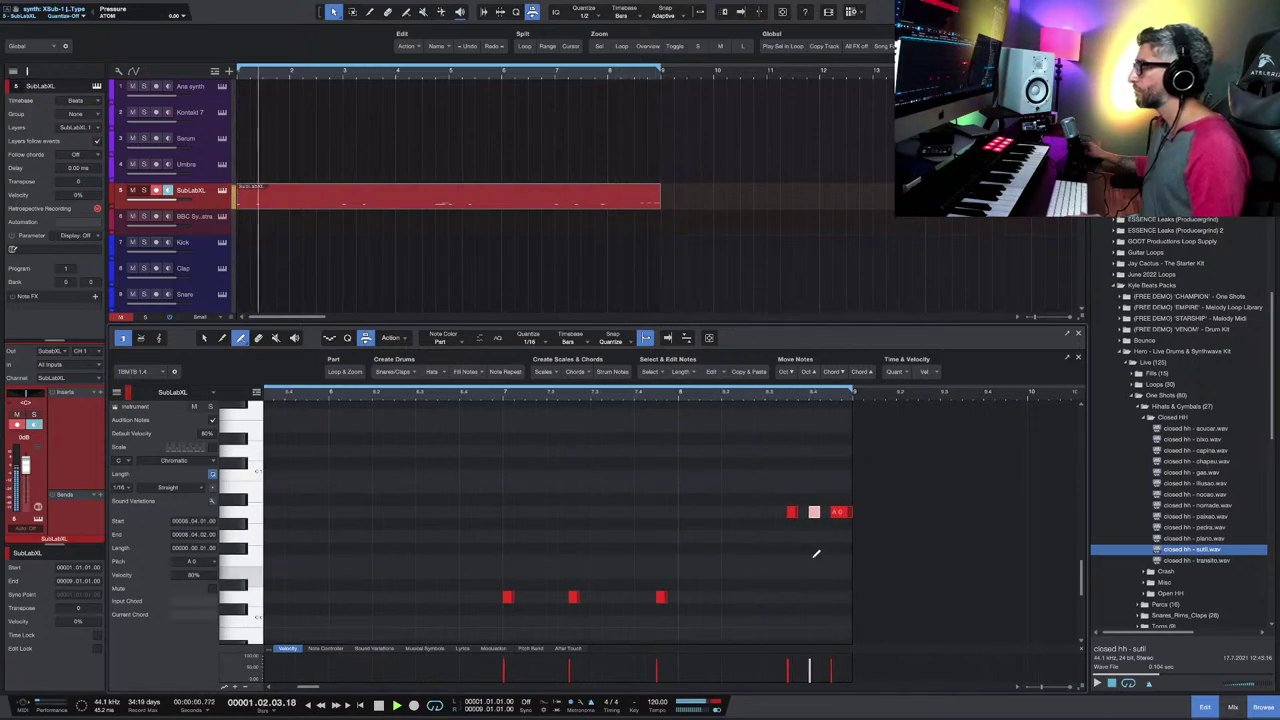
{"action": "left_click", "coordinate": [783, 511]}
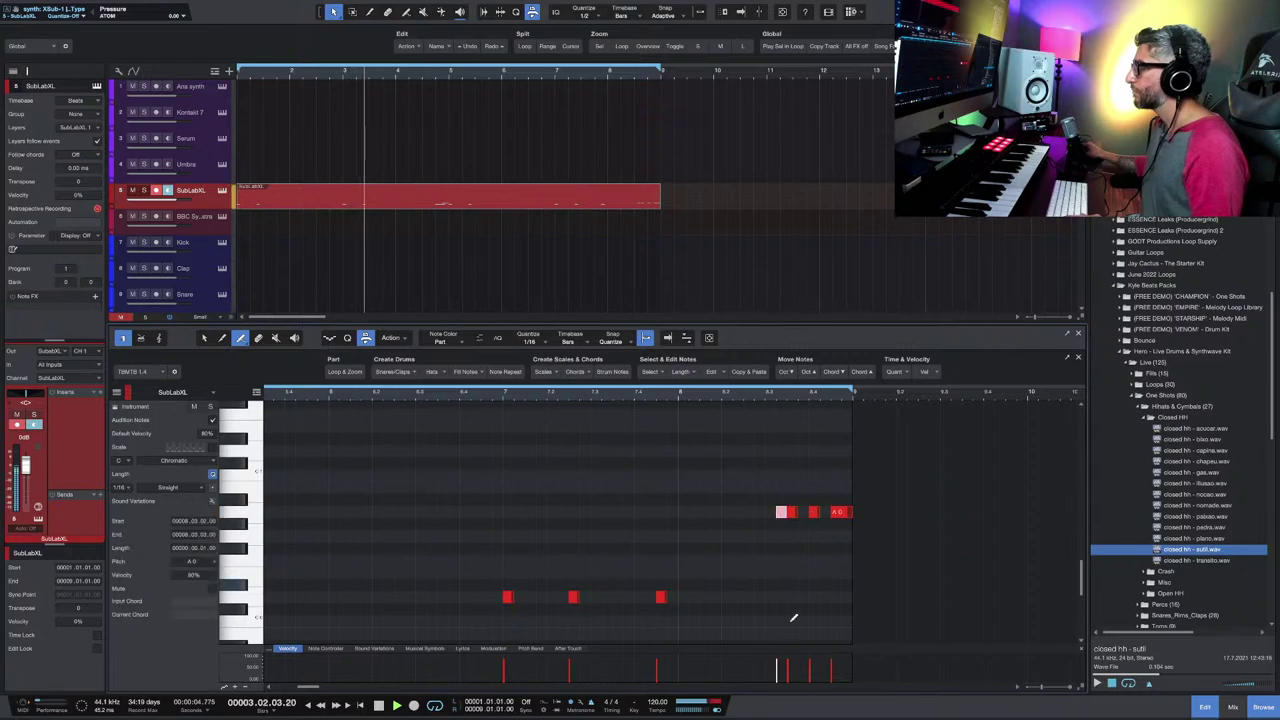
{"action": "left_click_drag", "start_coordinate": [778, 668], "coordinate": [778, 683]}
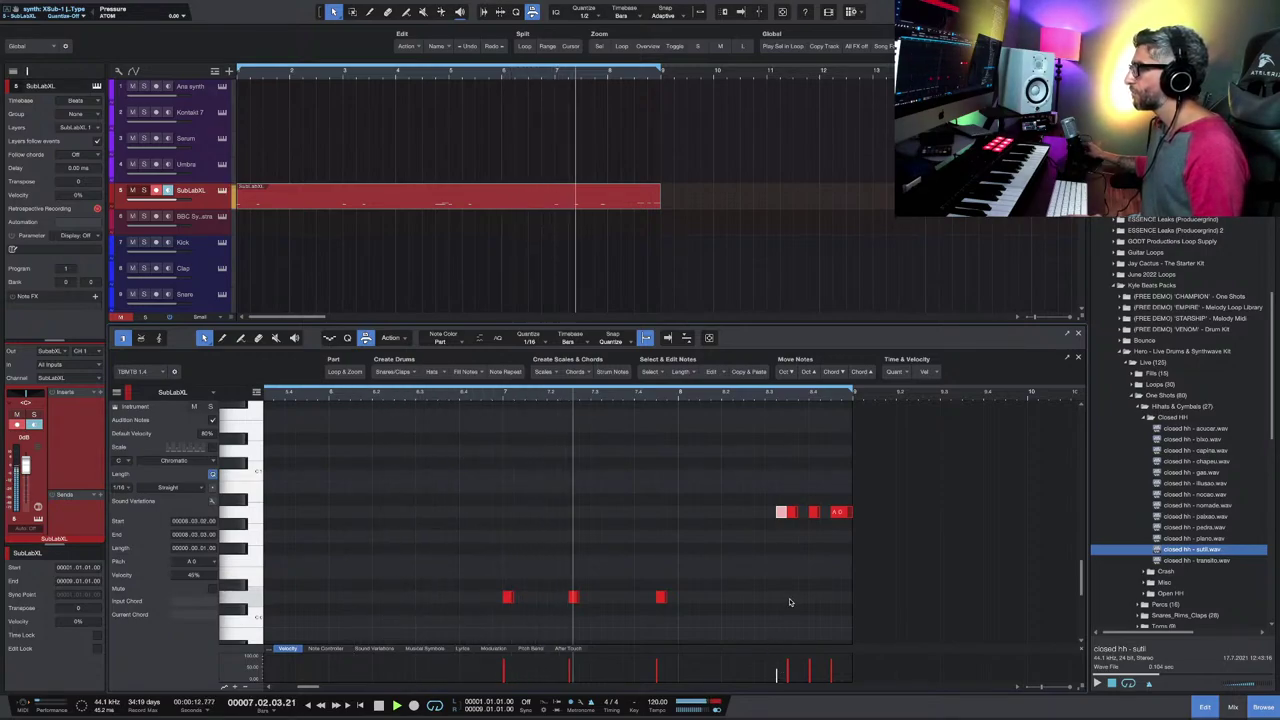
Step: Close the note editor, add a Pro EQ with the 30 Hz lowcut preset to the SubLabXL channel and raise its low cut to 37.4 Hz
{"action": "left_click", "coordinate": [1079, 340]}
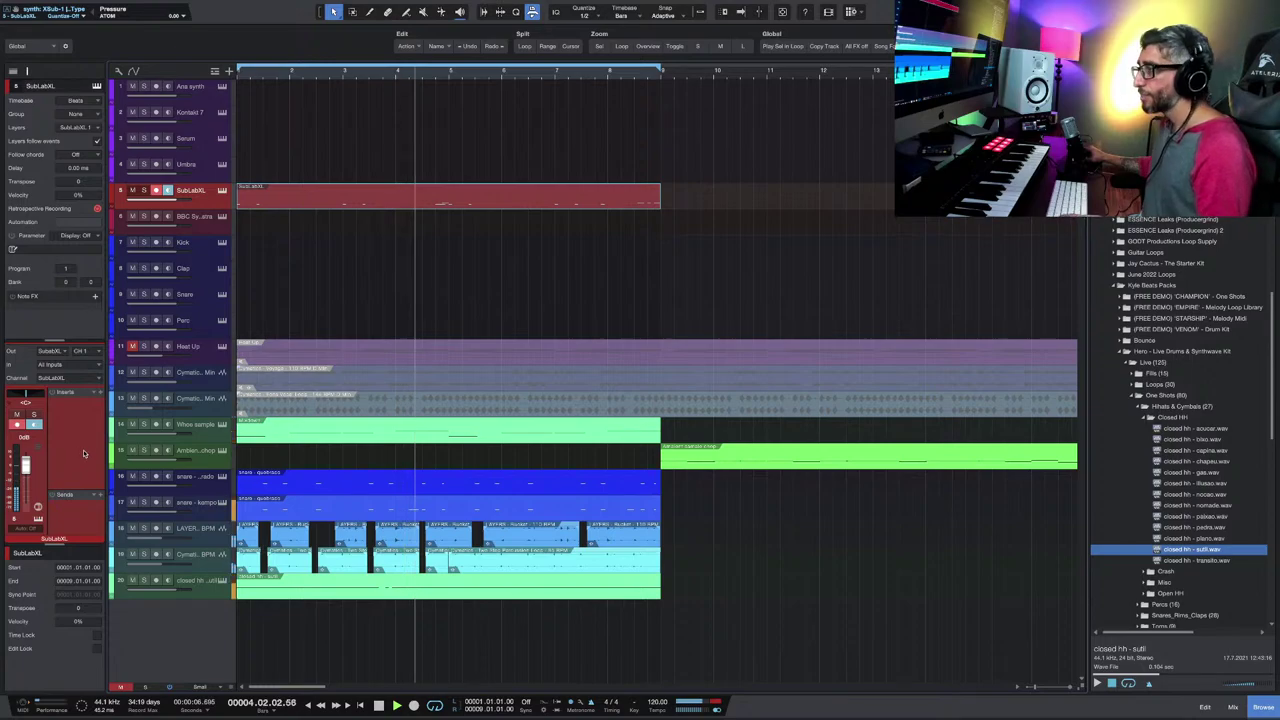
{"action": "left_click", "coordinate": [65, 402]}
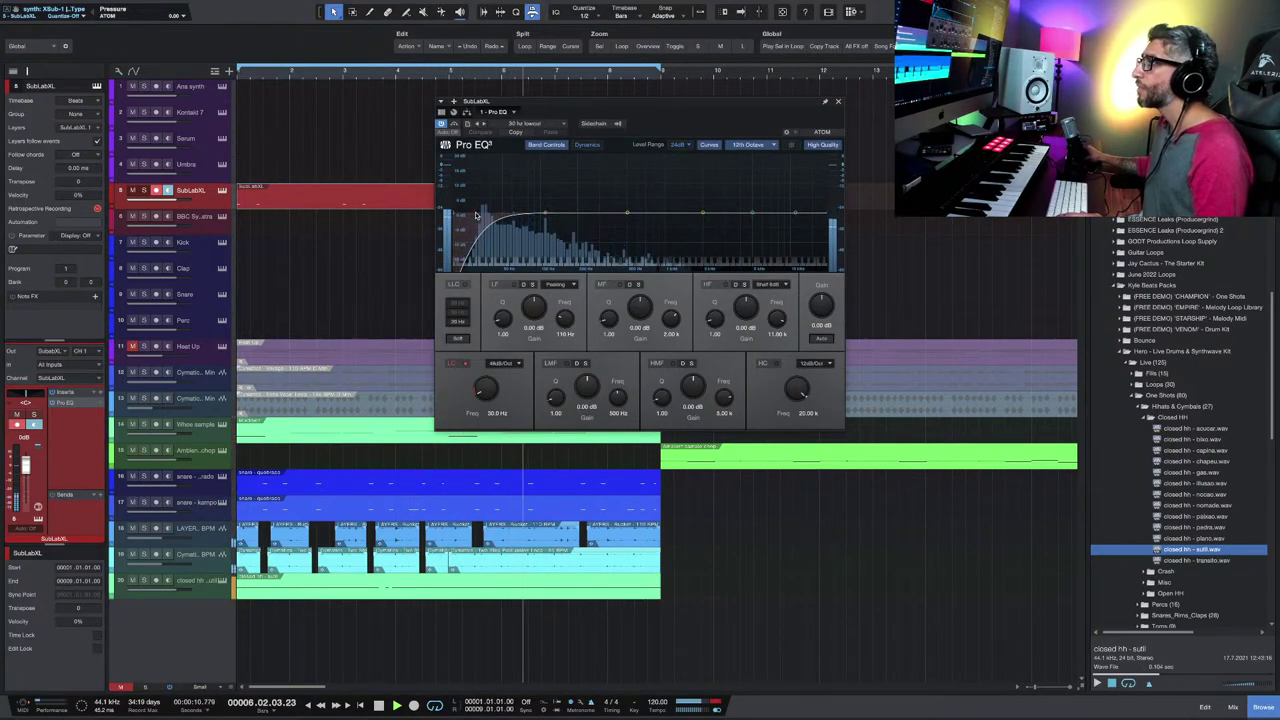
{"action": "left_click_drag", "start_coordinate": [476, 215], "coordinate": [486, 215]}
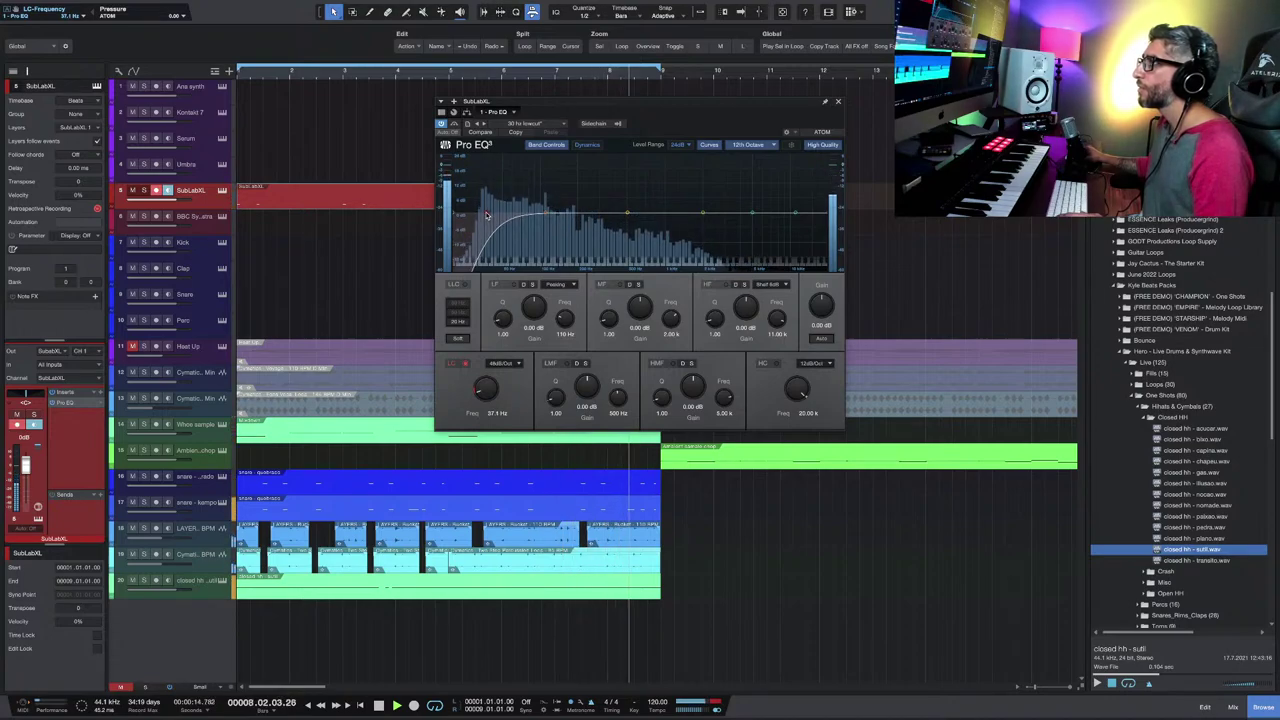
{"action": "left_click_drag", "start_coordinate": [486, 215], "coordinate": [488, 215]}
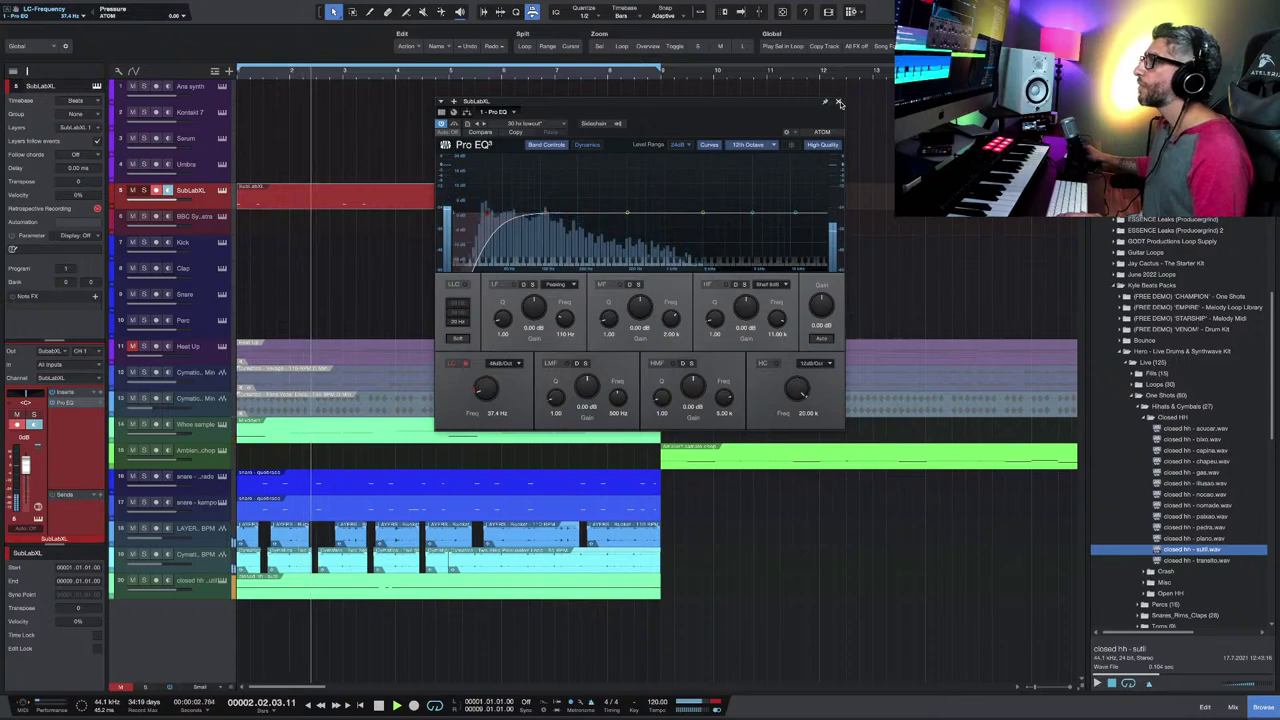
Step: Close the Pro EQ, add Cymatics Diablo to the SubLabXL channel and load its "808 - Razor" preset
{"action": "left_click", "coordinate": [63, 402]}
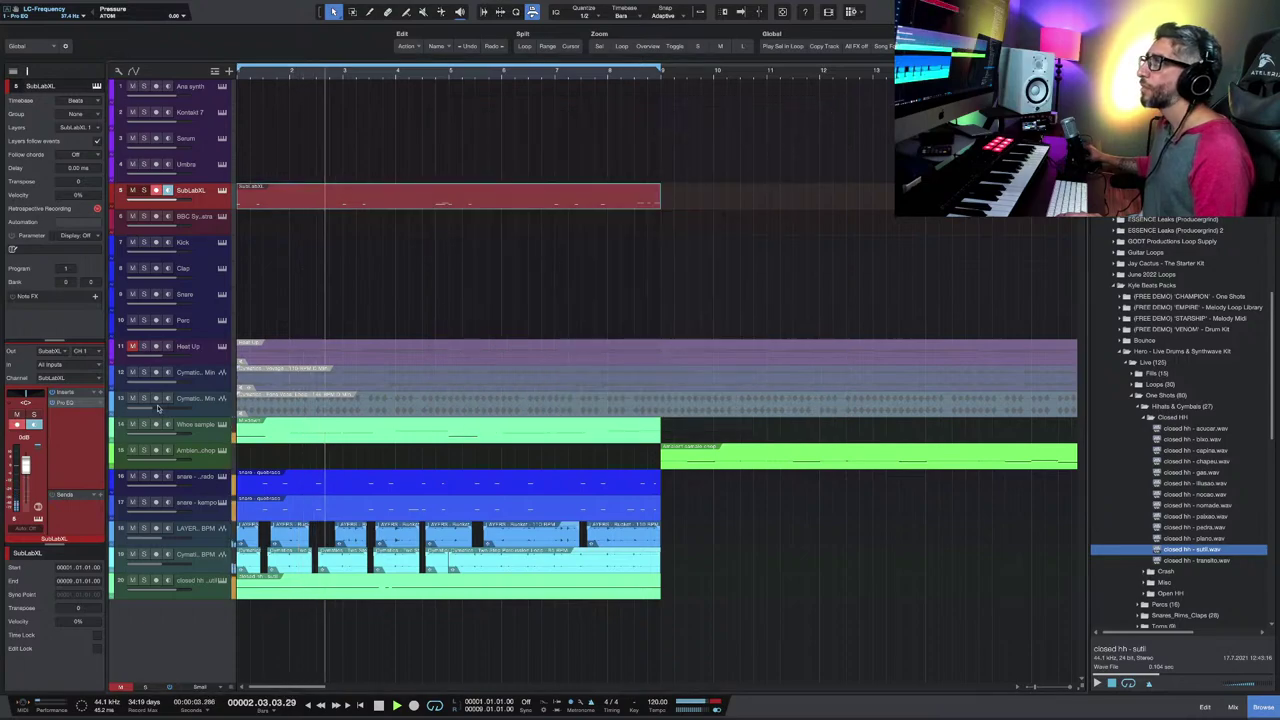
{"action": "left_click", "coordinate": [100, 396]}
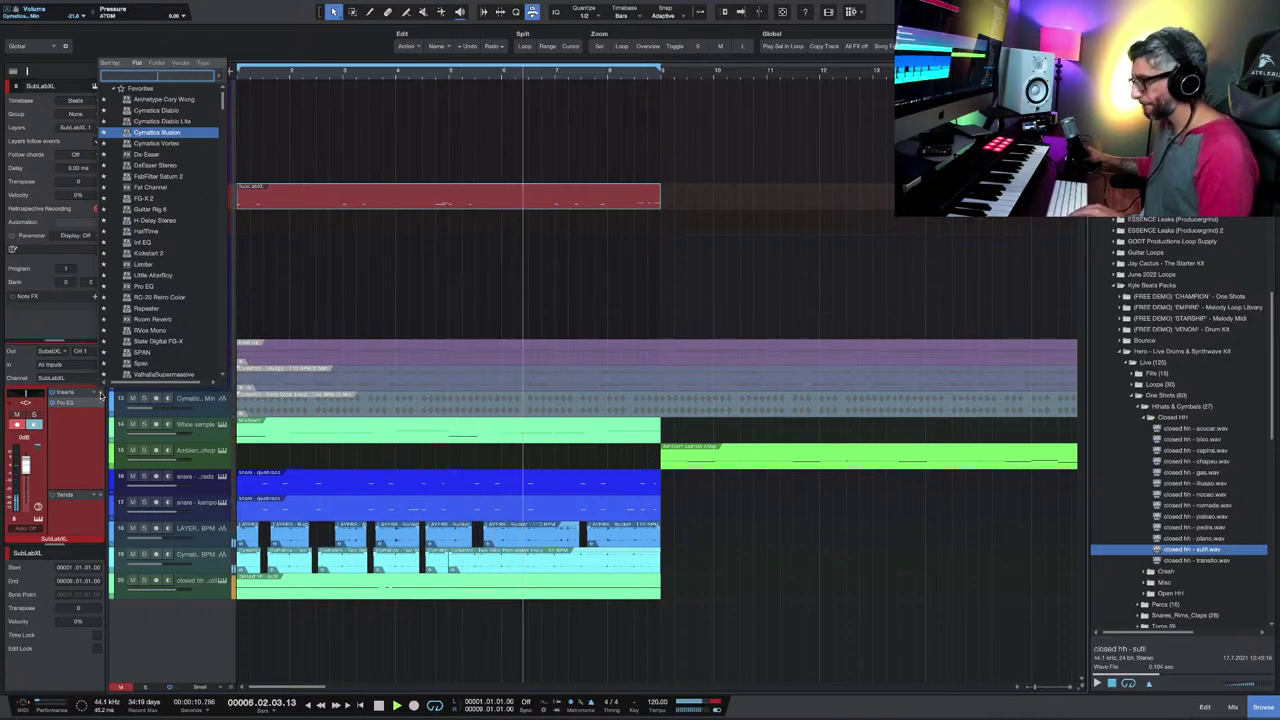
{"action": "left_click", "coordinate": [126, 342]}
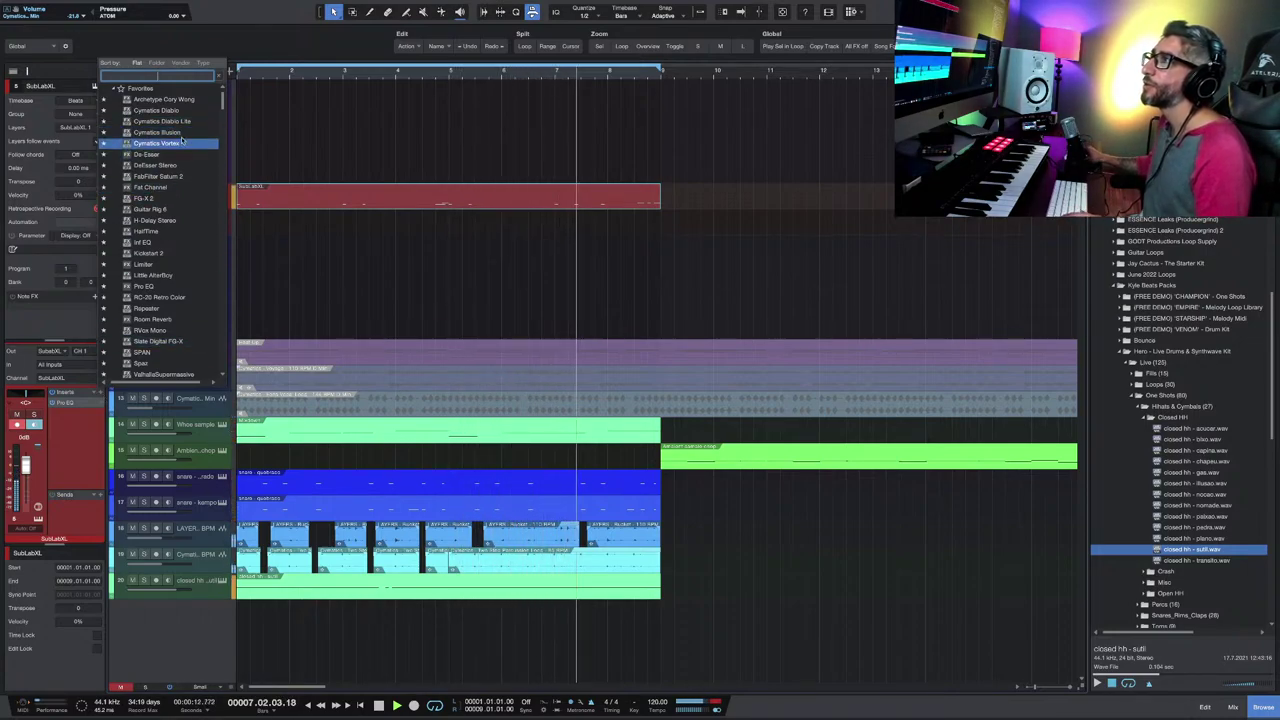
{"action": "left_click", "coordinate": [166, 112]}
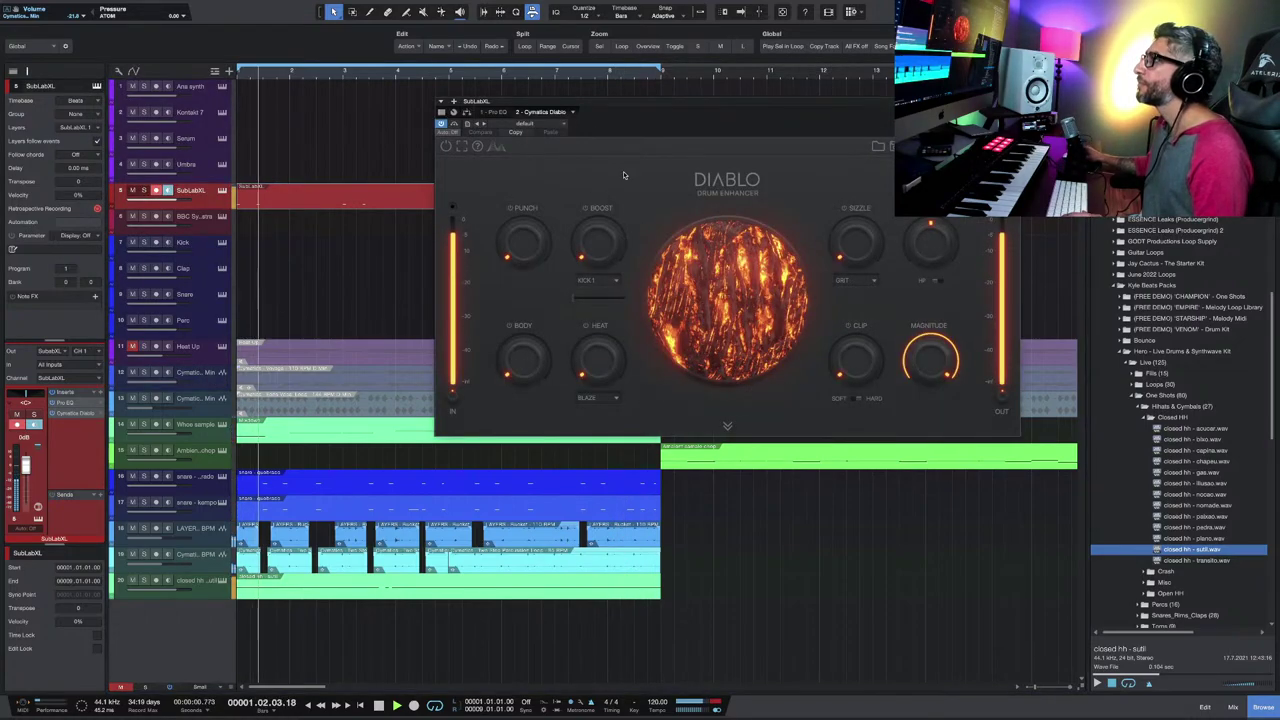
{"action": "left_click", "coordinate": [988, 160]}
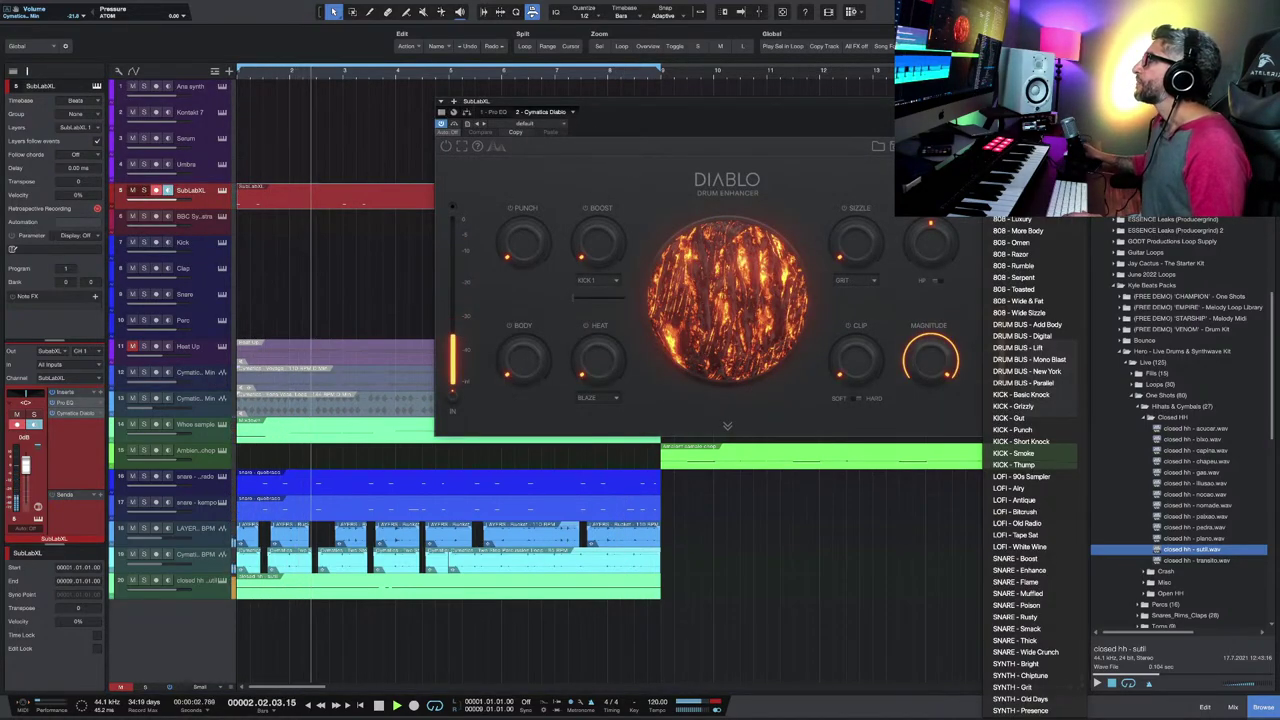
{"action": "left_click", "coordinate": [1030, 258]}
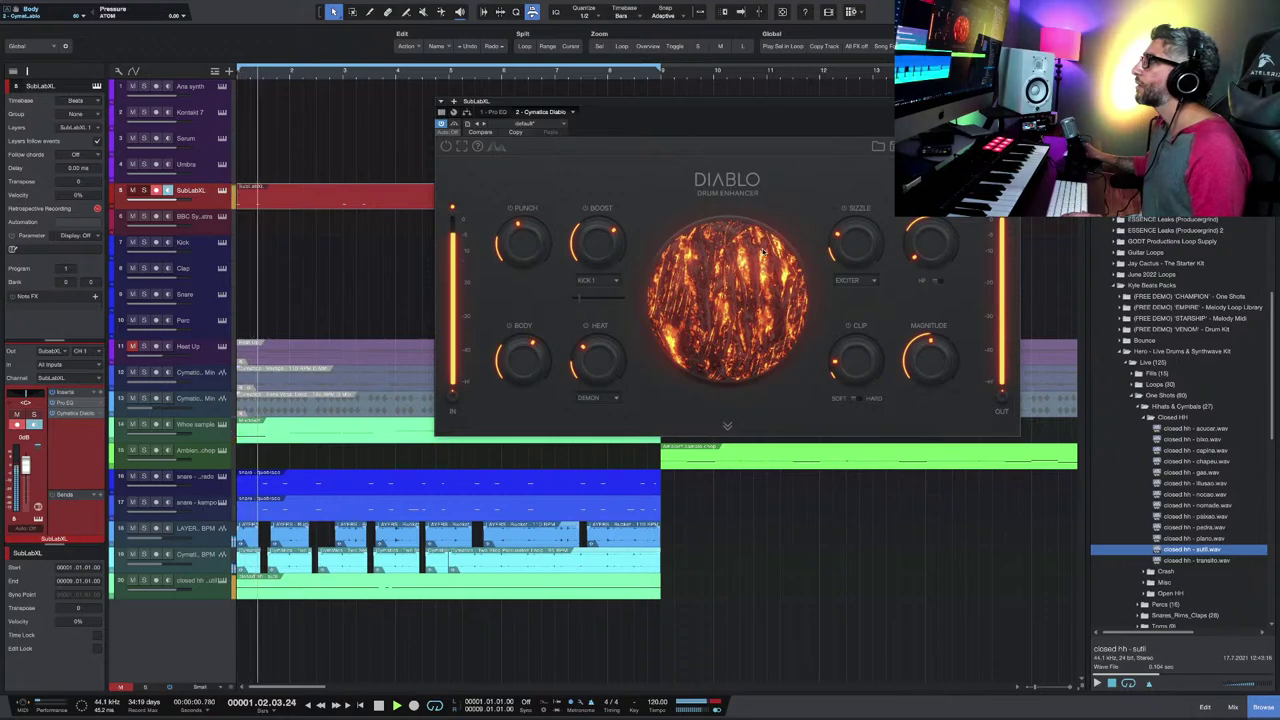
Step: Reduce Diablo's Boost to 13 and lower its output gain during playback, closing the plug-in when finished
{"action": "left_click_drag", "start_coordinate": [614, 235], "coordinate": [597, 261]}
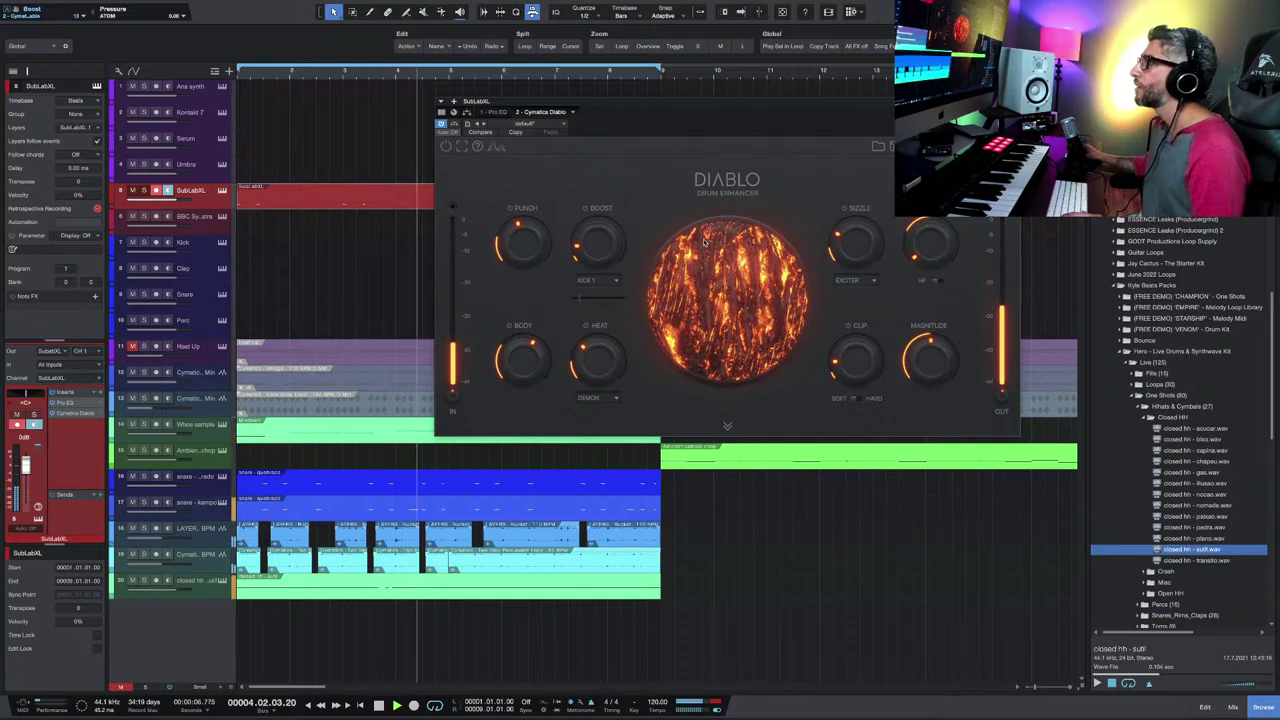
{"action": "mouse_move", "coordinate": [586, 303]}
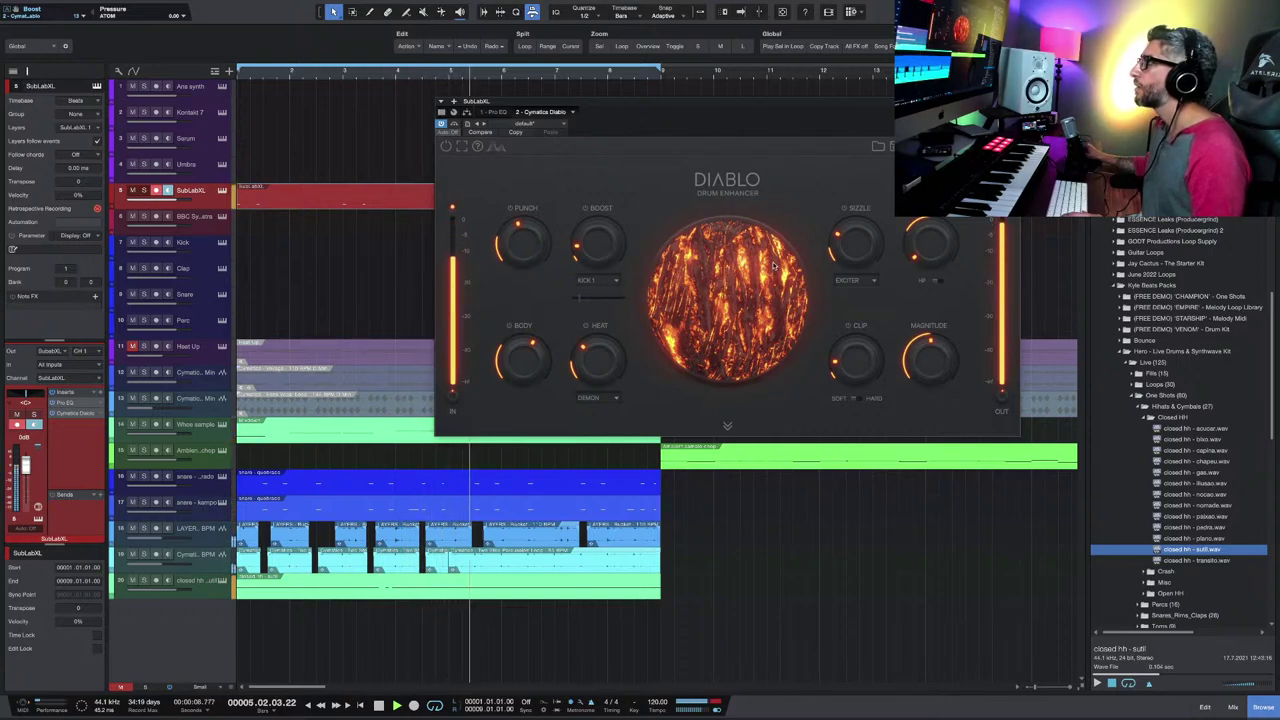
{"action": "mouse_move", "coordinate": [846, 256]}
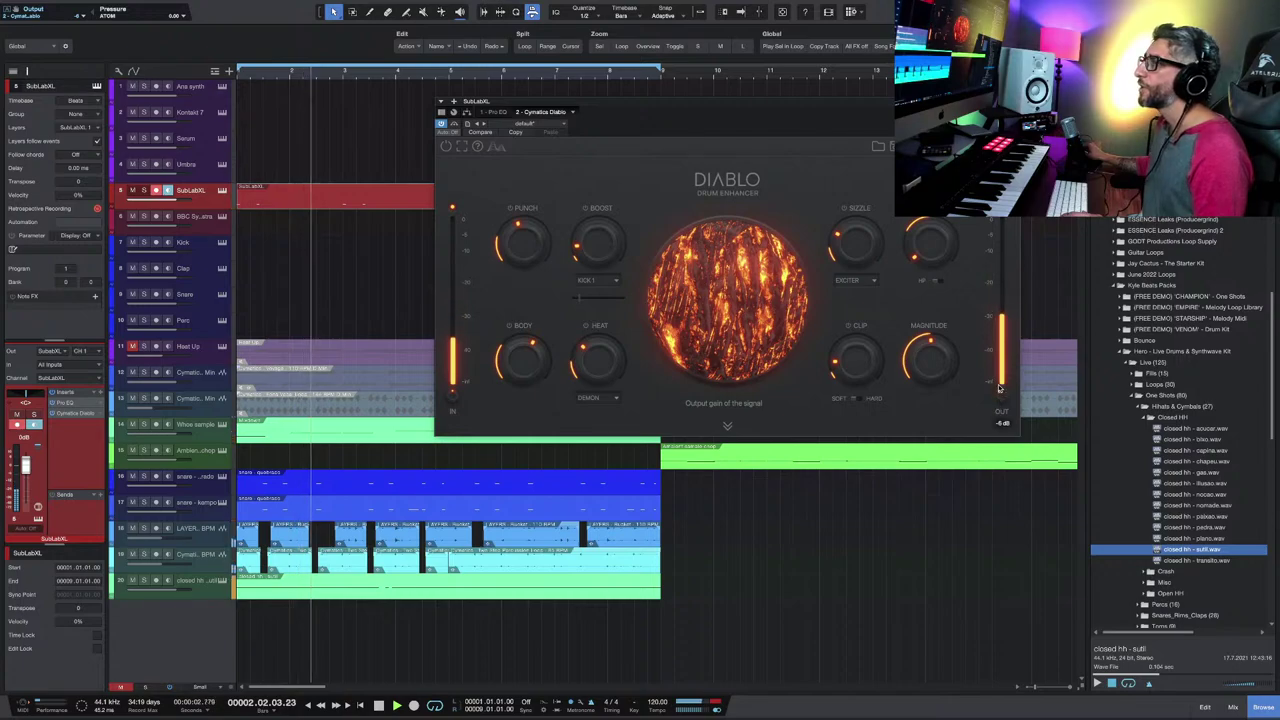
{"action": "mouse_move", "coordinate": [999, 388]}
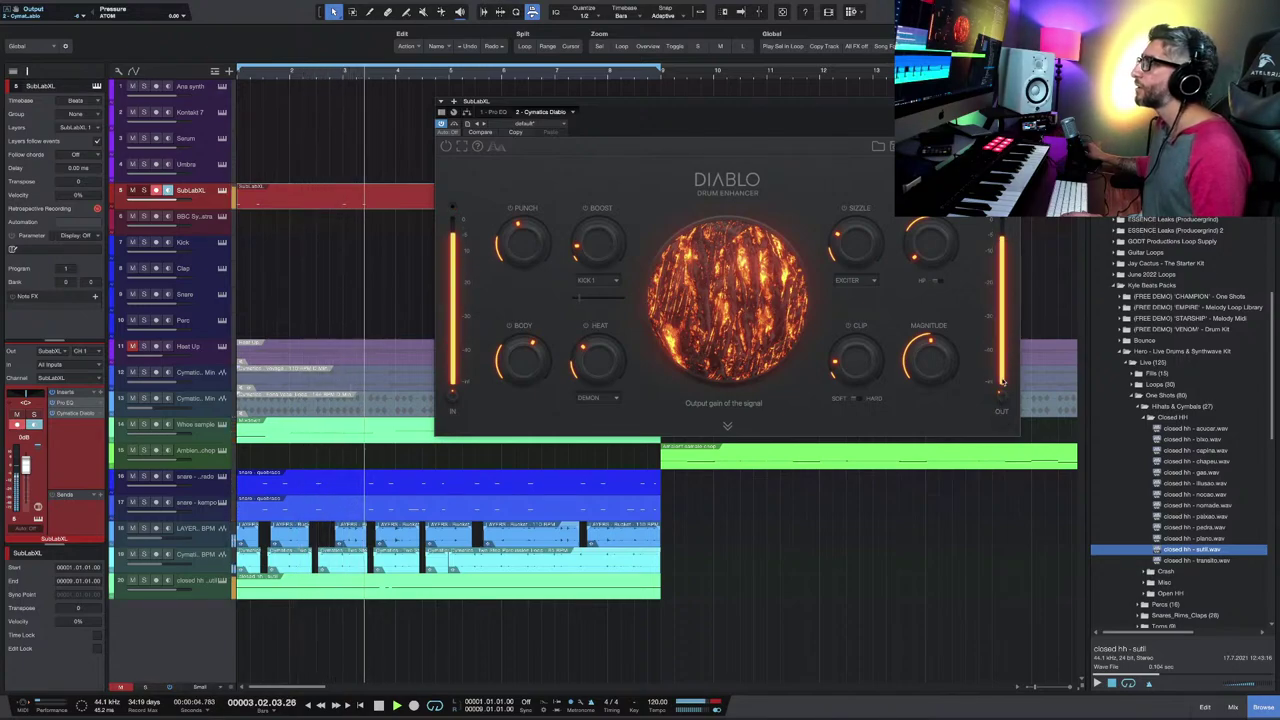
{"action": "left_click", "coordinate": [888, 101]}
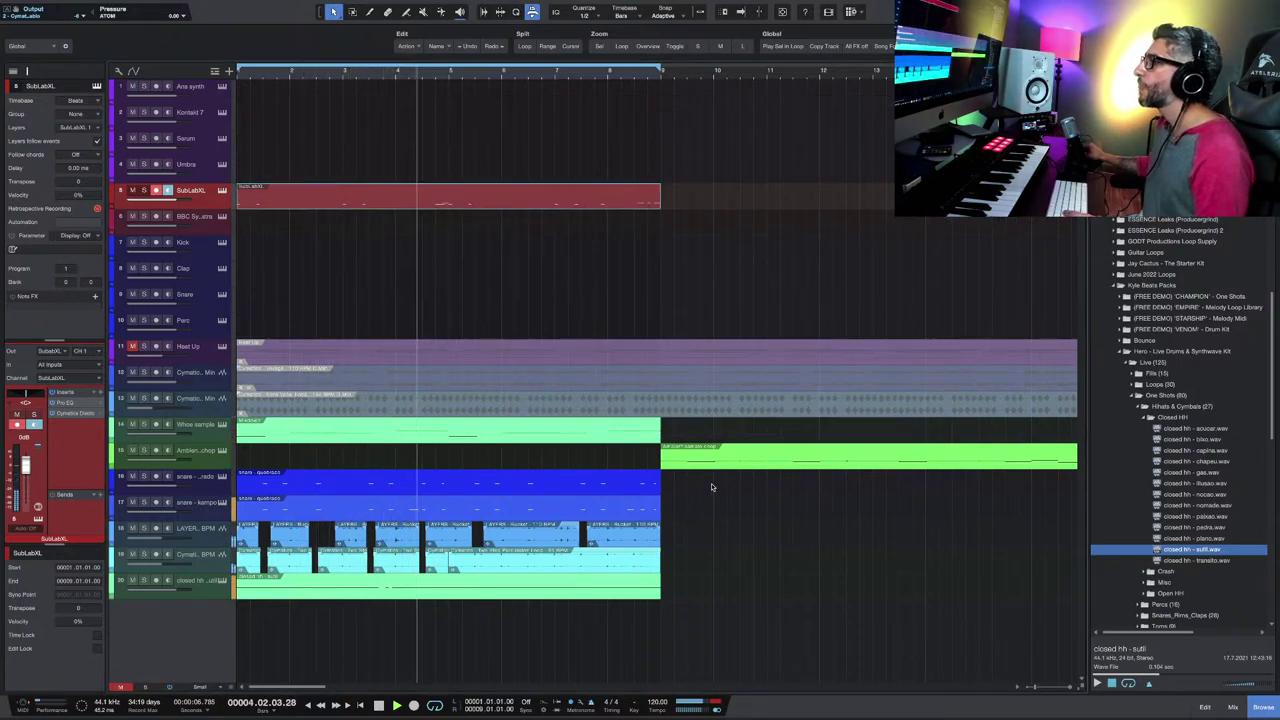
{"action": "key", "text": "w"}
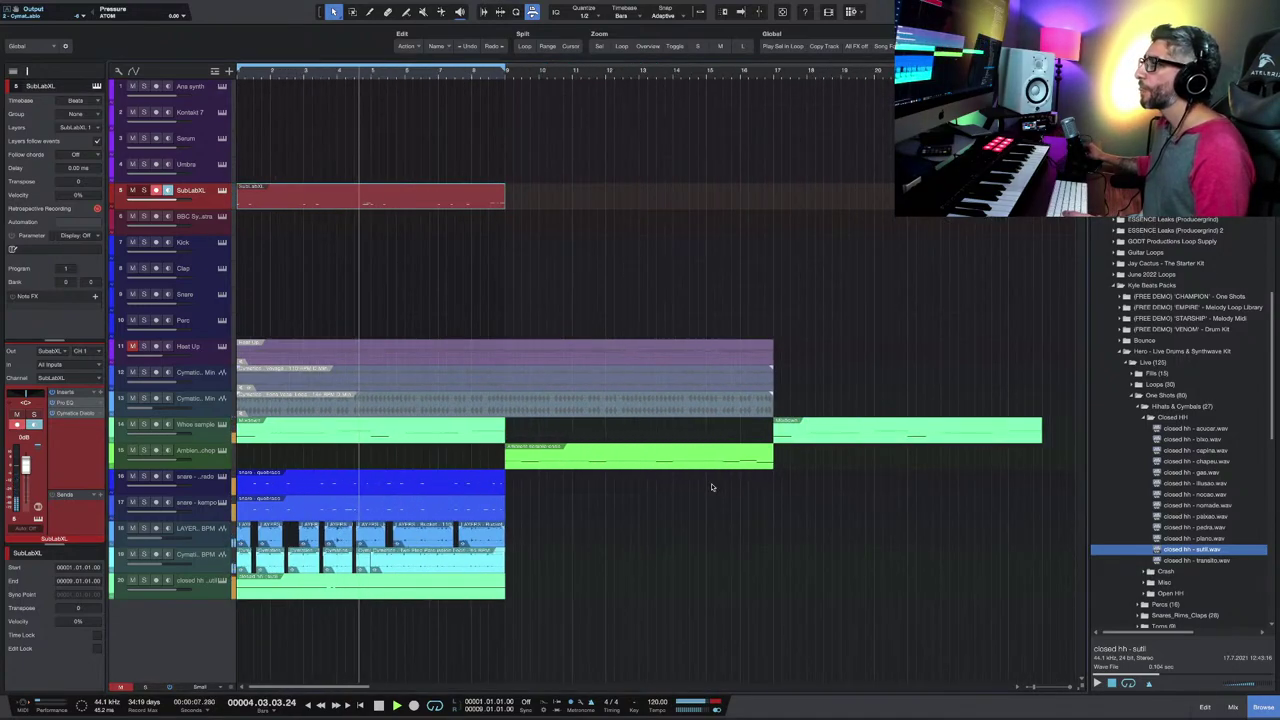
Step: Arm the Kick track, record an eight-bar kick part and open it for note editing
{"action": "left_click", "coordinate": [155, 242]}
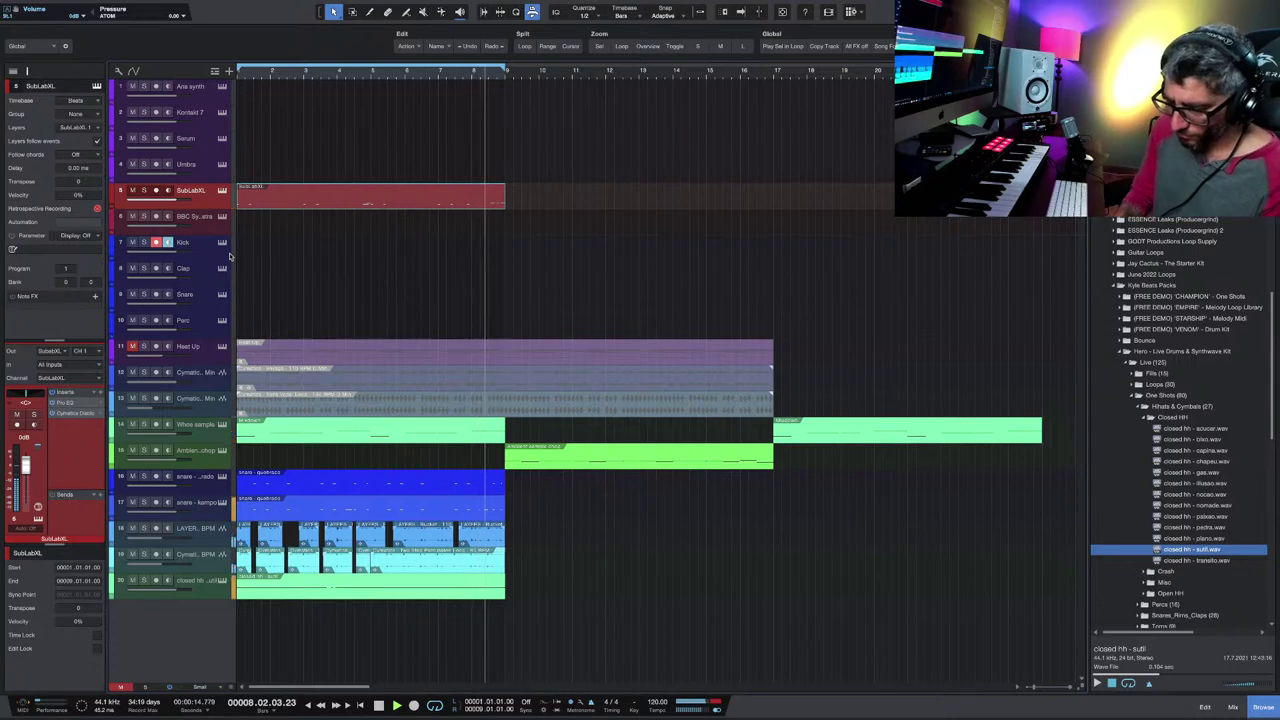
{"action": "key", "text": "KP_Multiply"}
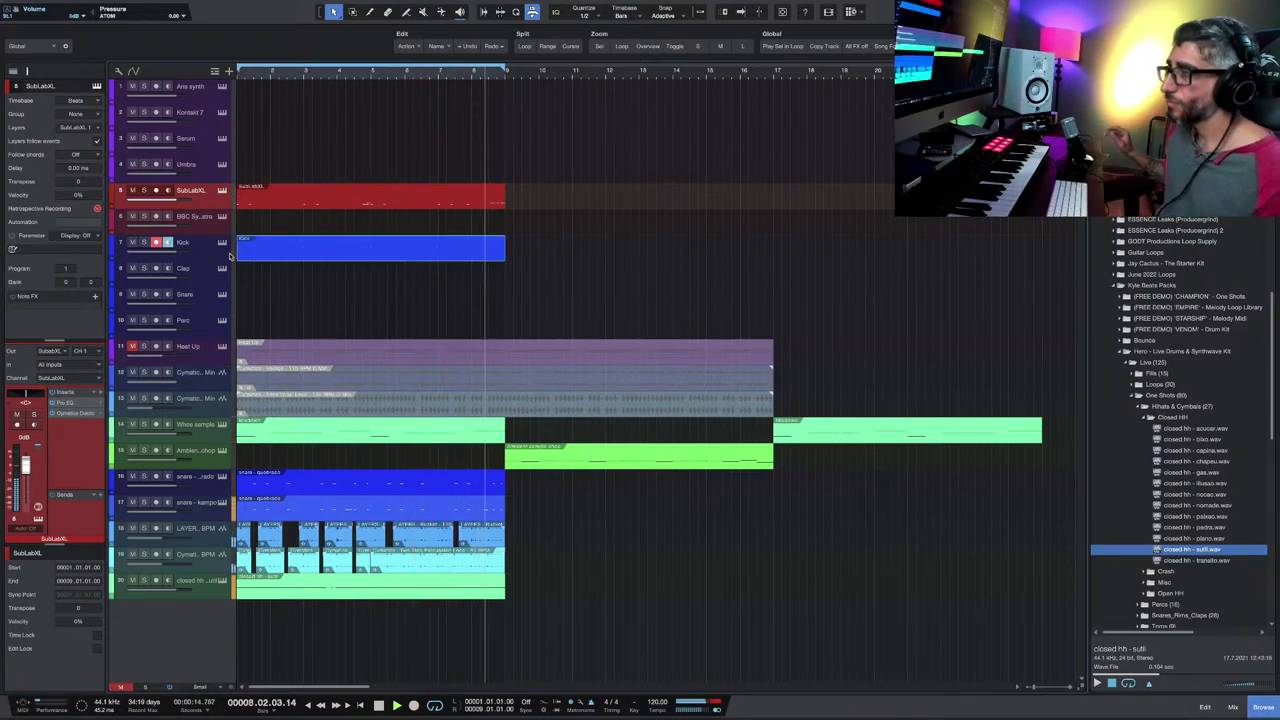
{"action": "double_click", "coordinate": [314, 246]}
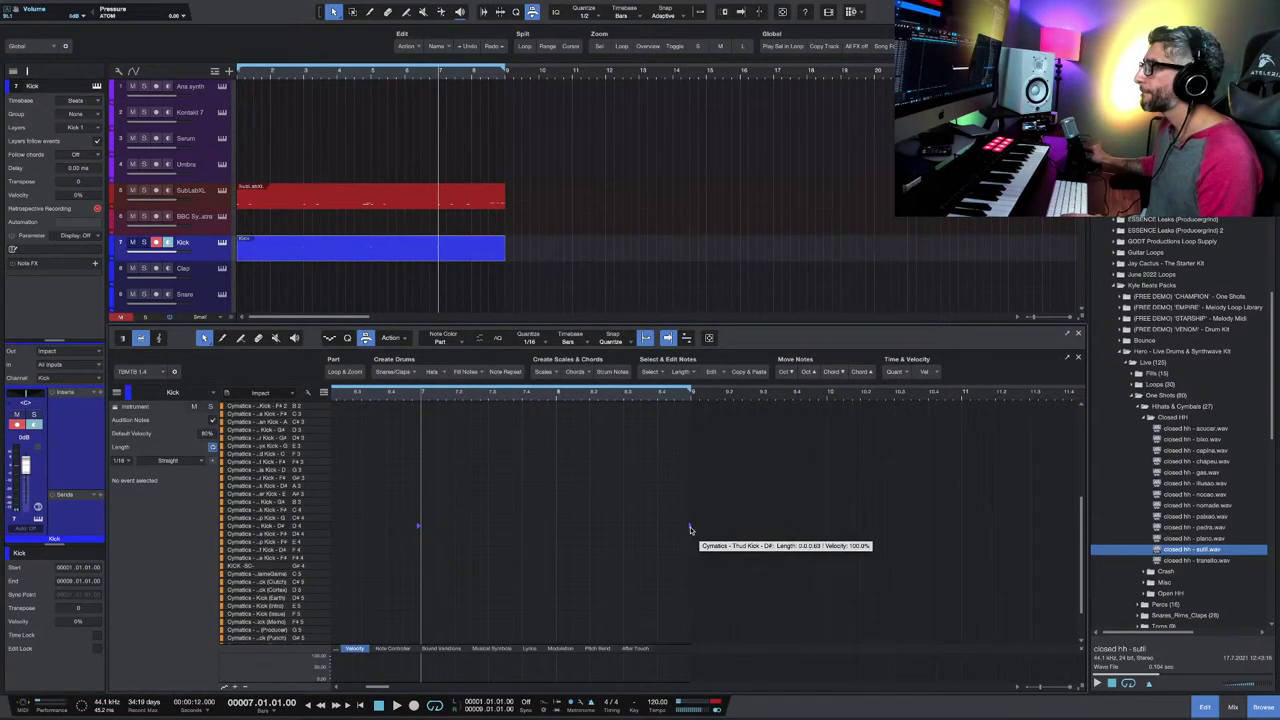
Step: Delete the stray D4 Thud Kick note at the end of bar 8 and paint one at 1.01.01
{"action": "left_click", "coordinate": [690, 530]}
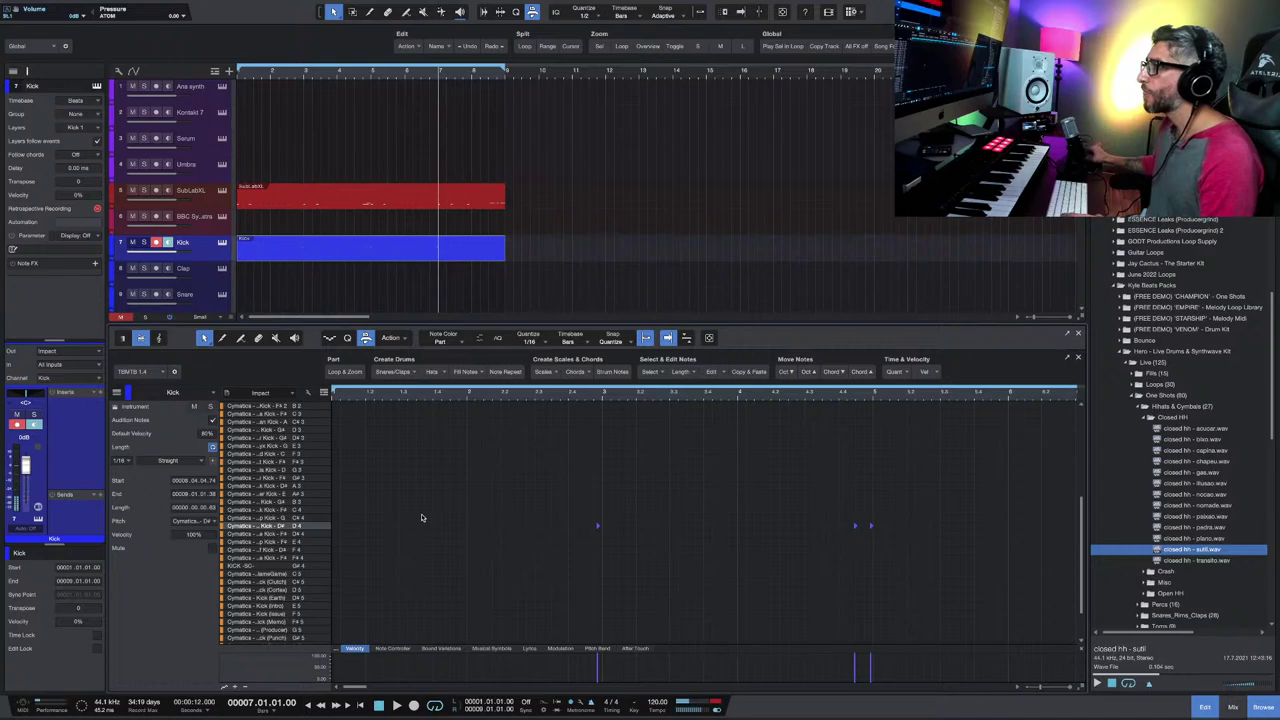
{"action": "left_click", "coordinate": [337, 528]}
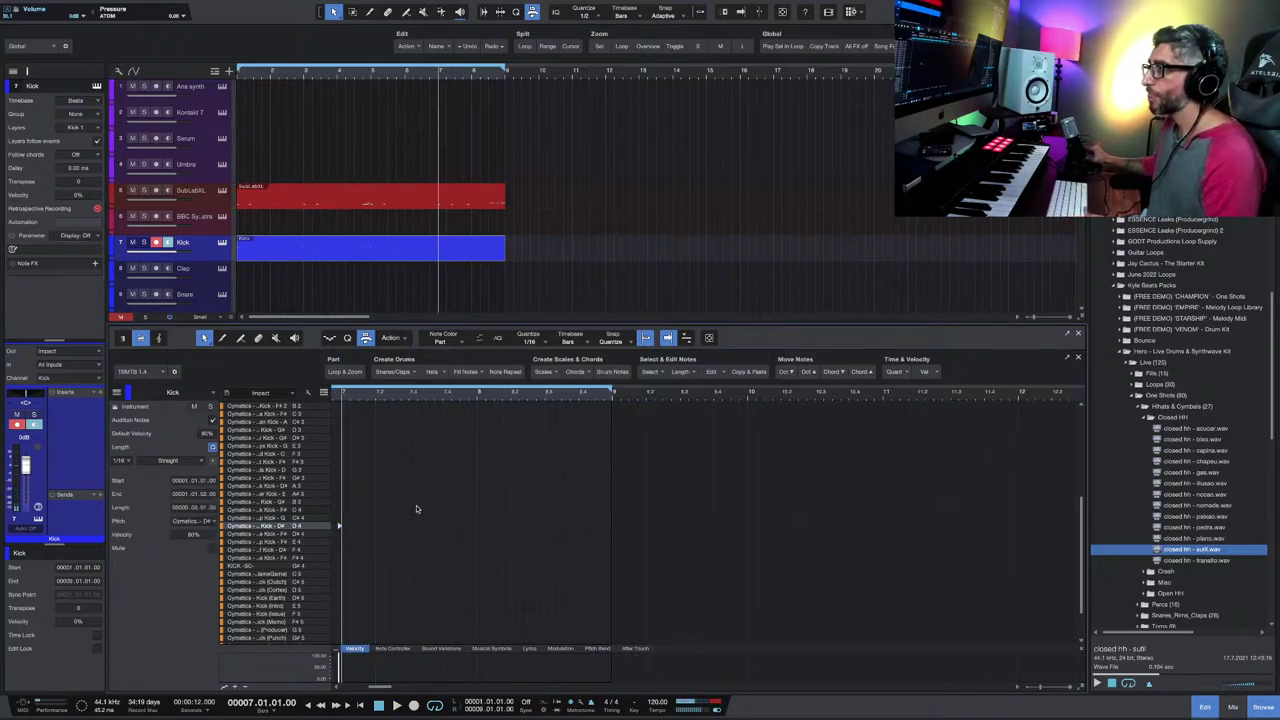
Step: Quantize all the recorded kick notes to 1/8
{"action": "left_click", "coordinate": [546, 343]}
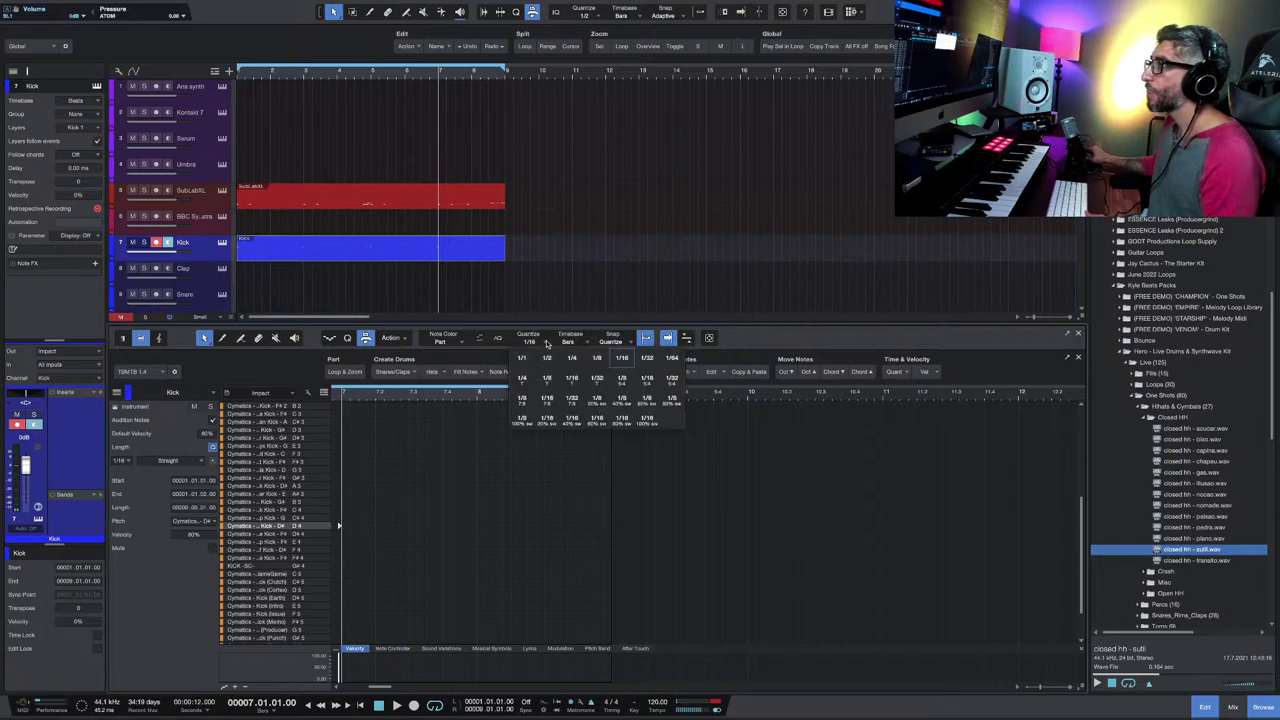
{"action": "left_click", "coordinate": [592, 361]}
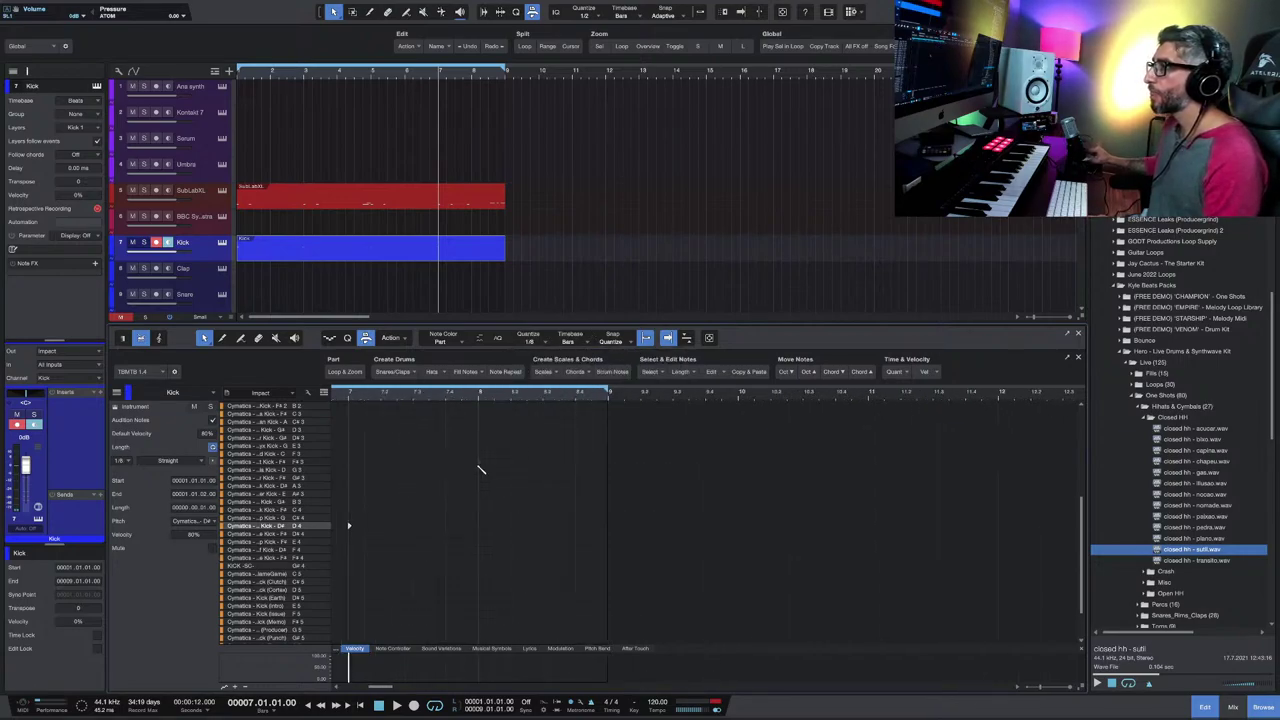
{"action": "scroll", "coordinate": [480, 469], "scroll_direction": "up", "scroll_amount": 5}
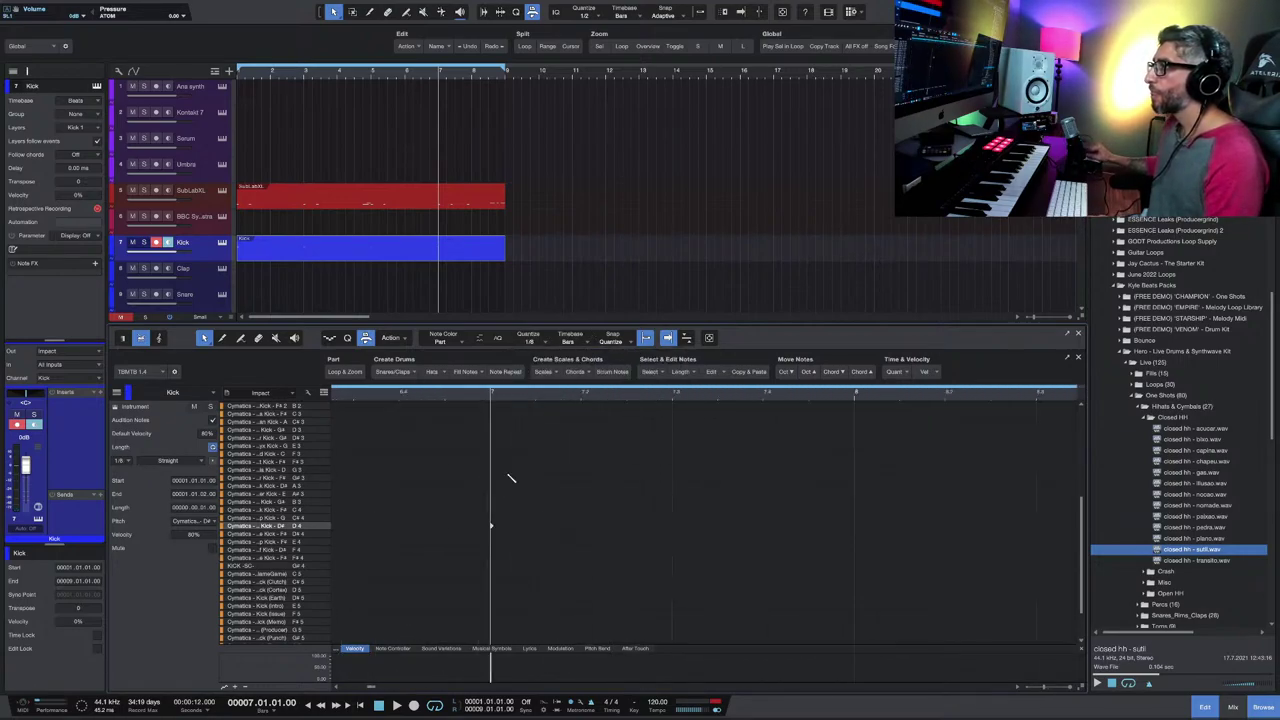
{"action": "scroll", "coordinate": [512, 479], "scroll_direction": "down", "scroll_amount": 3}
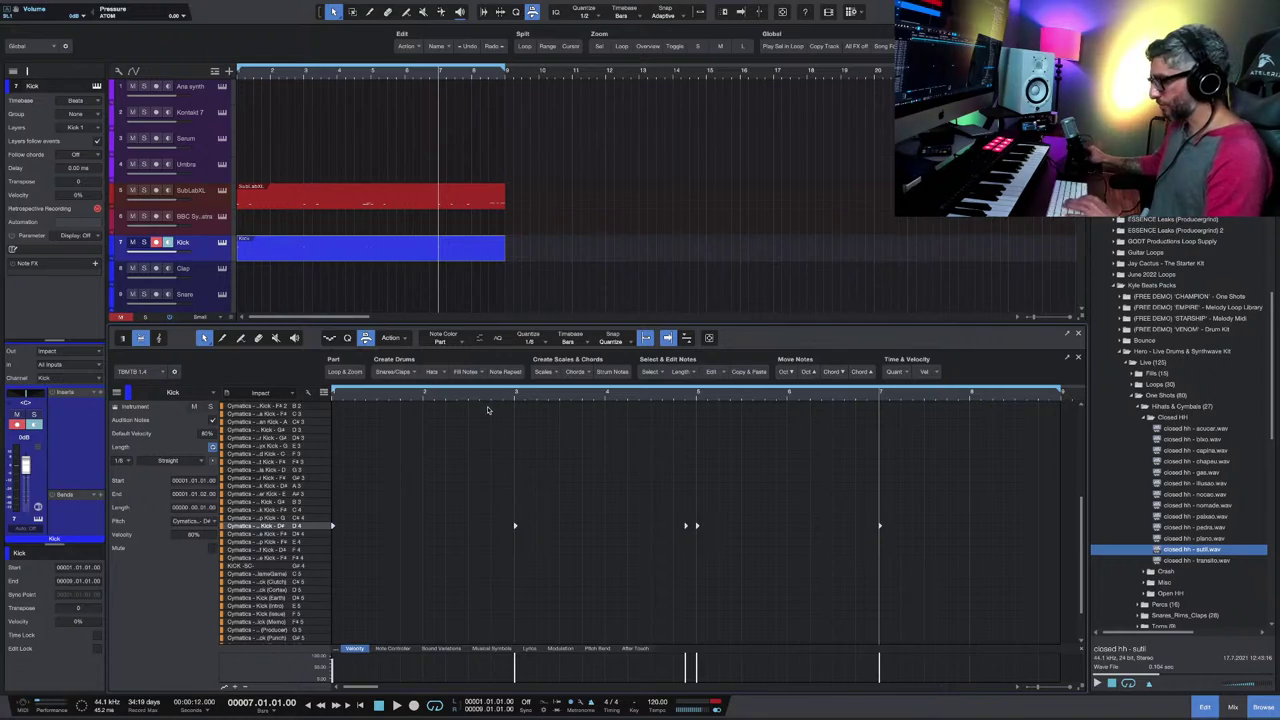
Step: Play the part, lower the amp gain of the Thud Kick pad in Impact XT, and close the sampler and note editor
{"action": "key", "text": "space"}
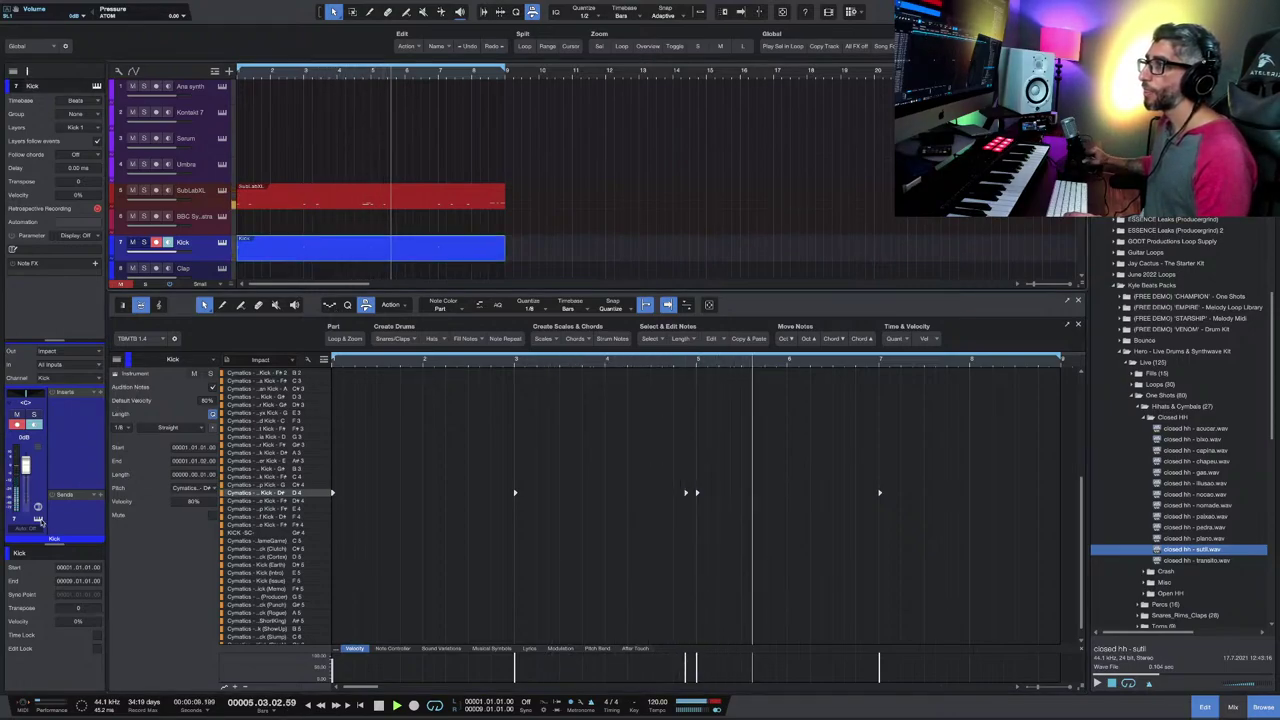
{"action": "key", "text": "F11"}
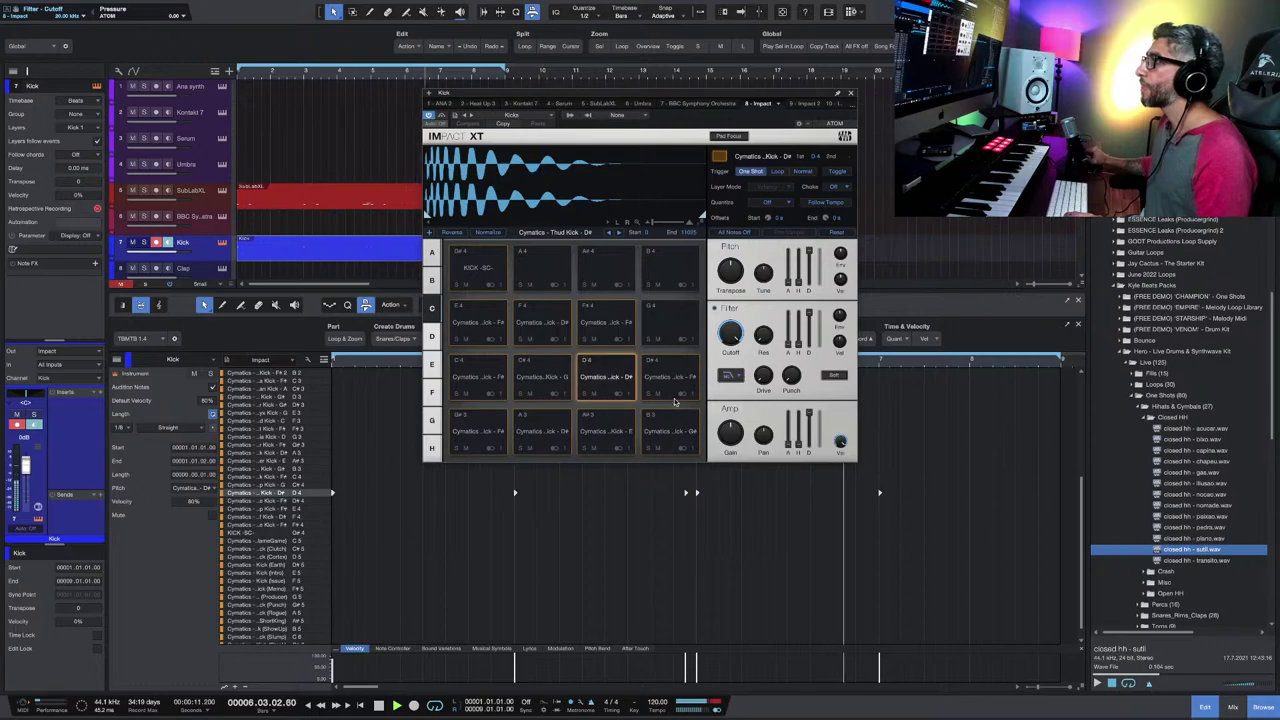
{"action": "mouse_move", "coordinate": [731, 436]}
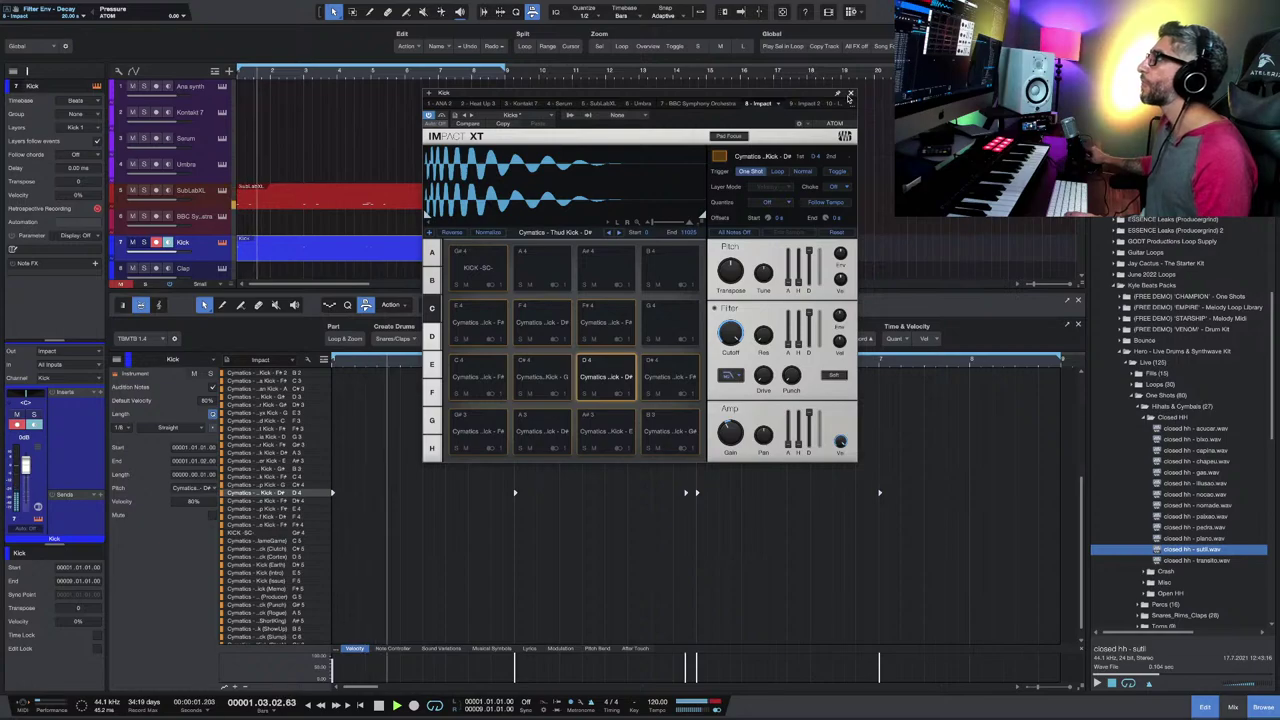
{"action": "left_click", "coordinate": [851, 95]}
{"action": "key", "text": "F2"}
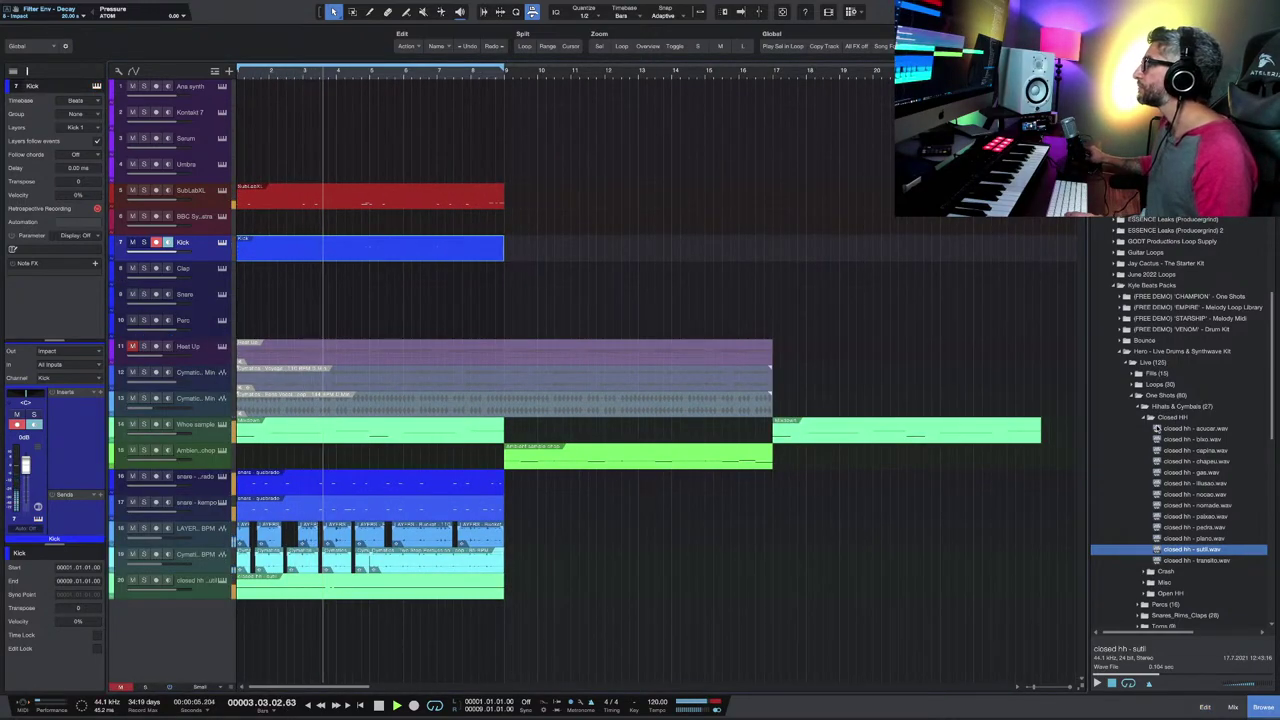
Step: Audition the open hi-hat one-shots in the Hero kit's Open HH folder while the beat plays
{"action": "left_click", "coordinate": [1145, 418]}
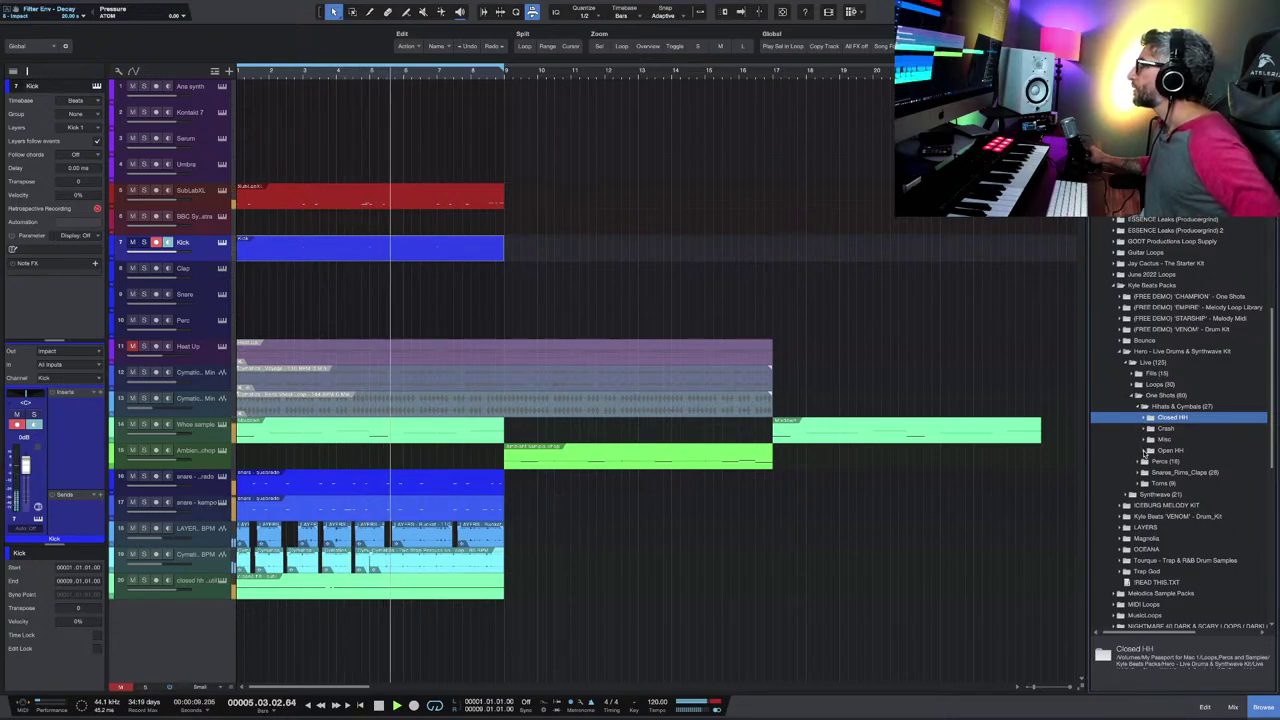
{"action": "left_click", "coordinate": [1146, 451]}
{"action": "left_click", "coordinate": [1190, 461]}
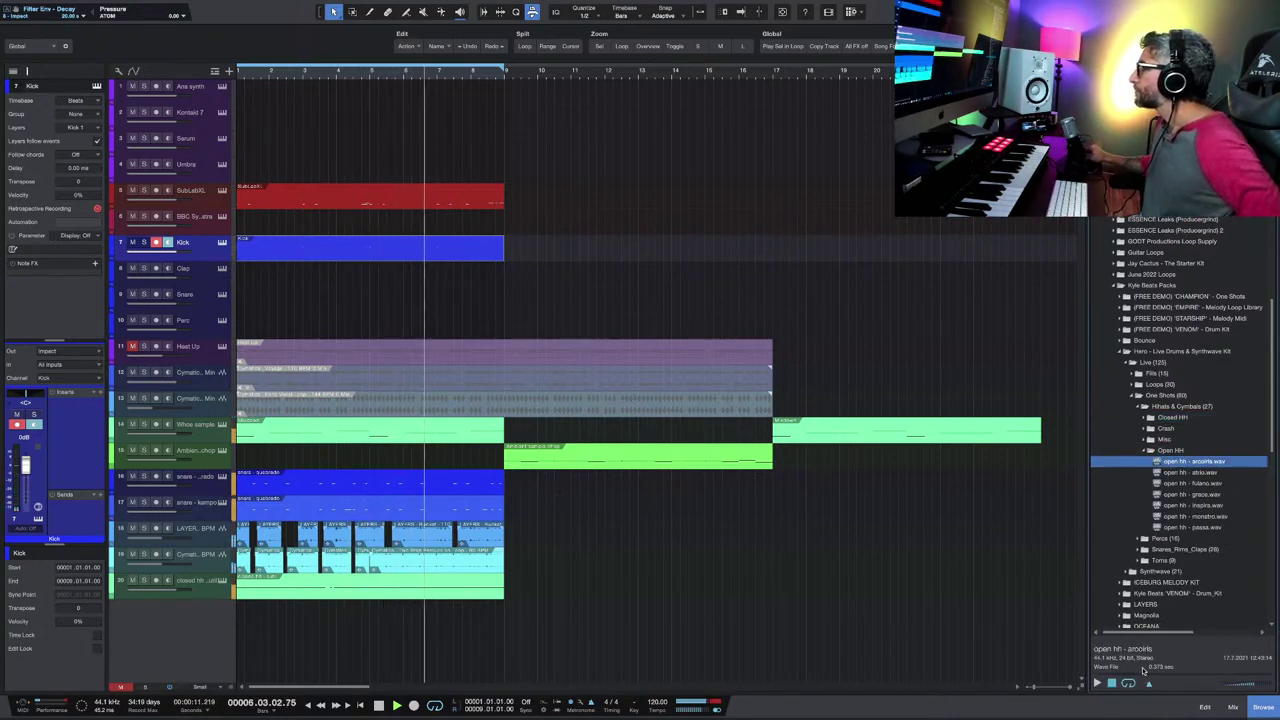
{"action": "left_click", "coordinate": [1097, 684]}
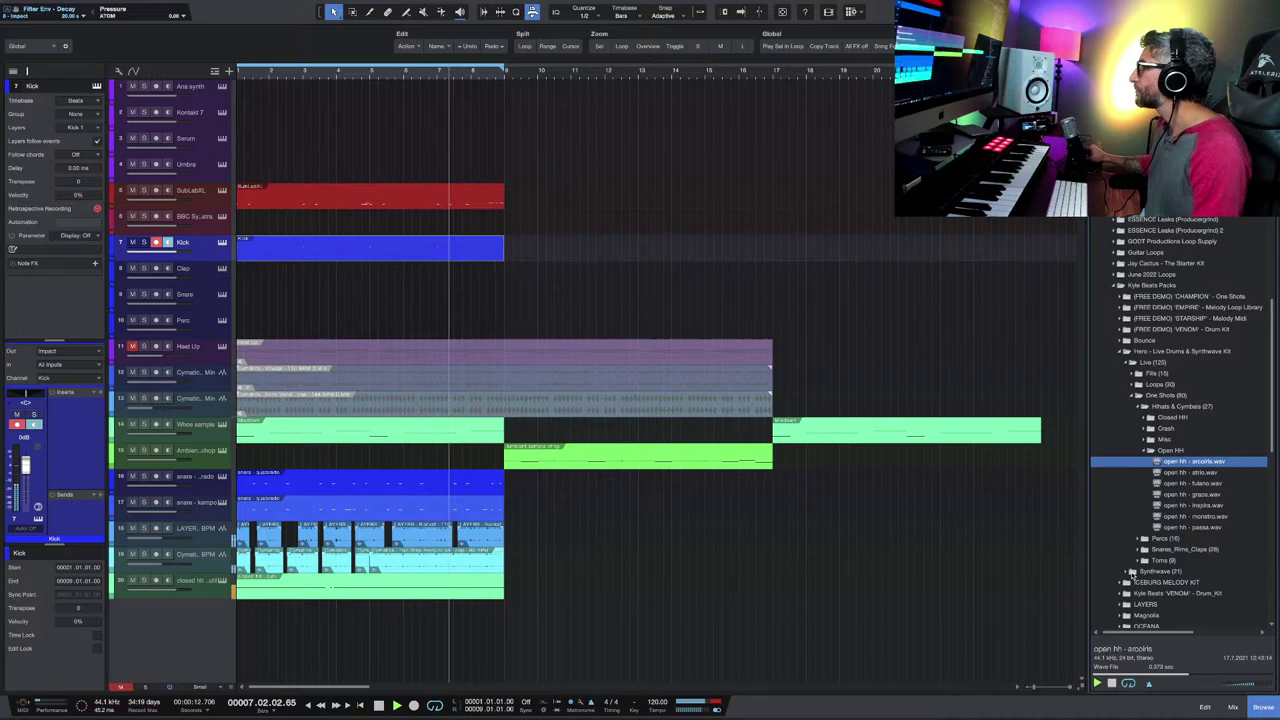
{"action": "left_click", "coordinate": [1187, 475]}
{"action": "left_click", "coordinate": [1188, 483]}
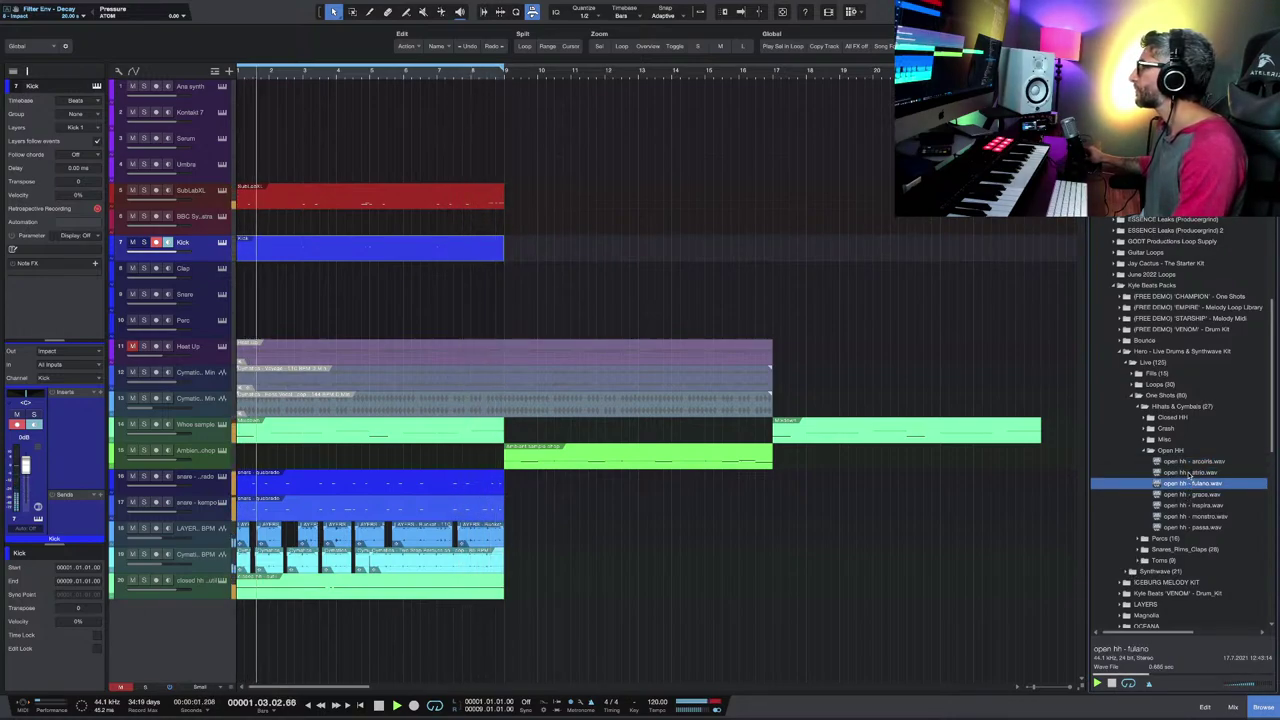
{"action": "left_click", "coordinate": [1189, 472]}
{"action": "left_click", "coordinate": [1189, 526]}
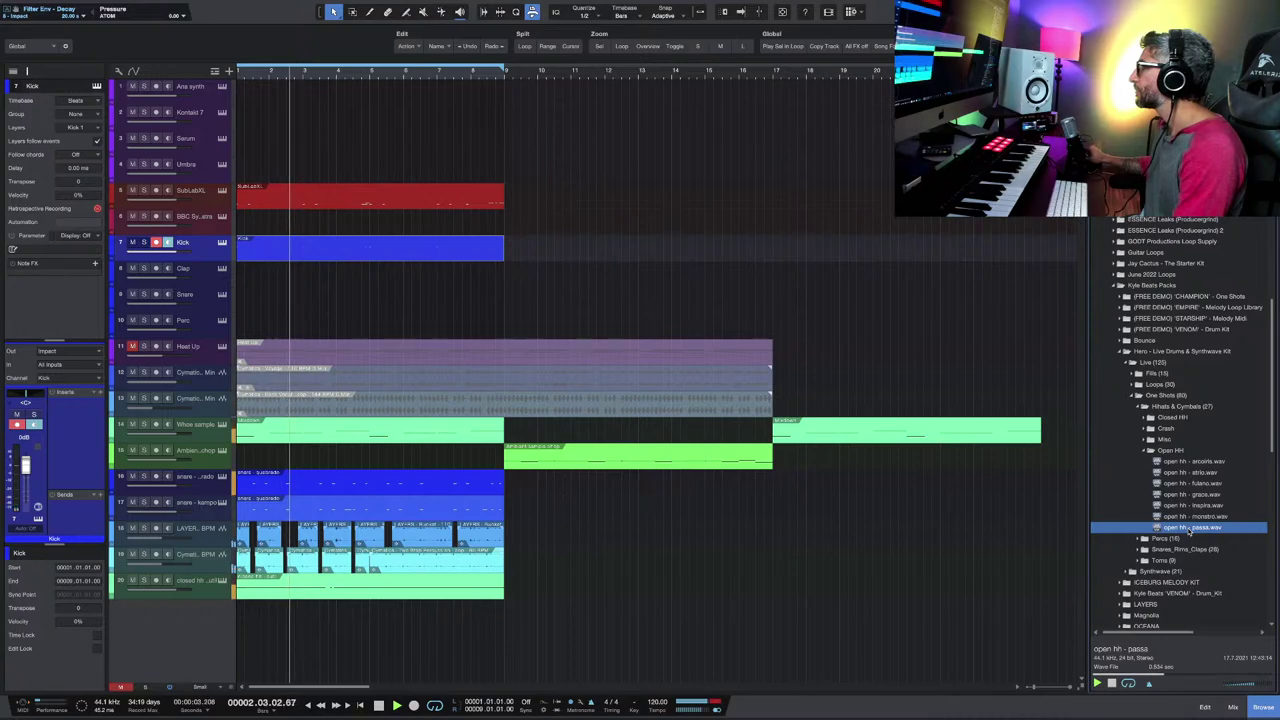
{"action": "left_click", "coordinate": [1188, 517]}
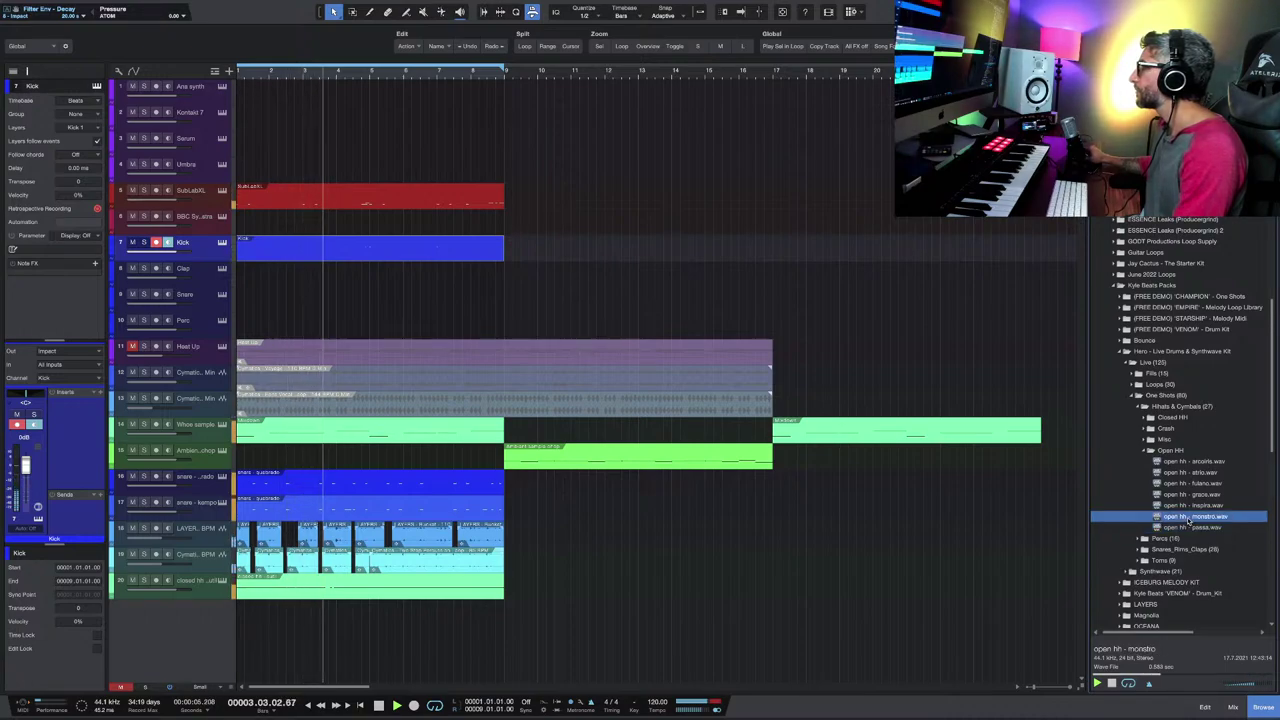
Step: Send "open hh - atrio.wav" to a new SampleOne instrument track
{"action": "left_click", "coordinate": [1186, 473]}
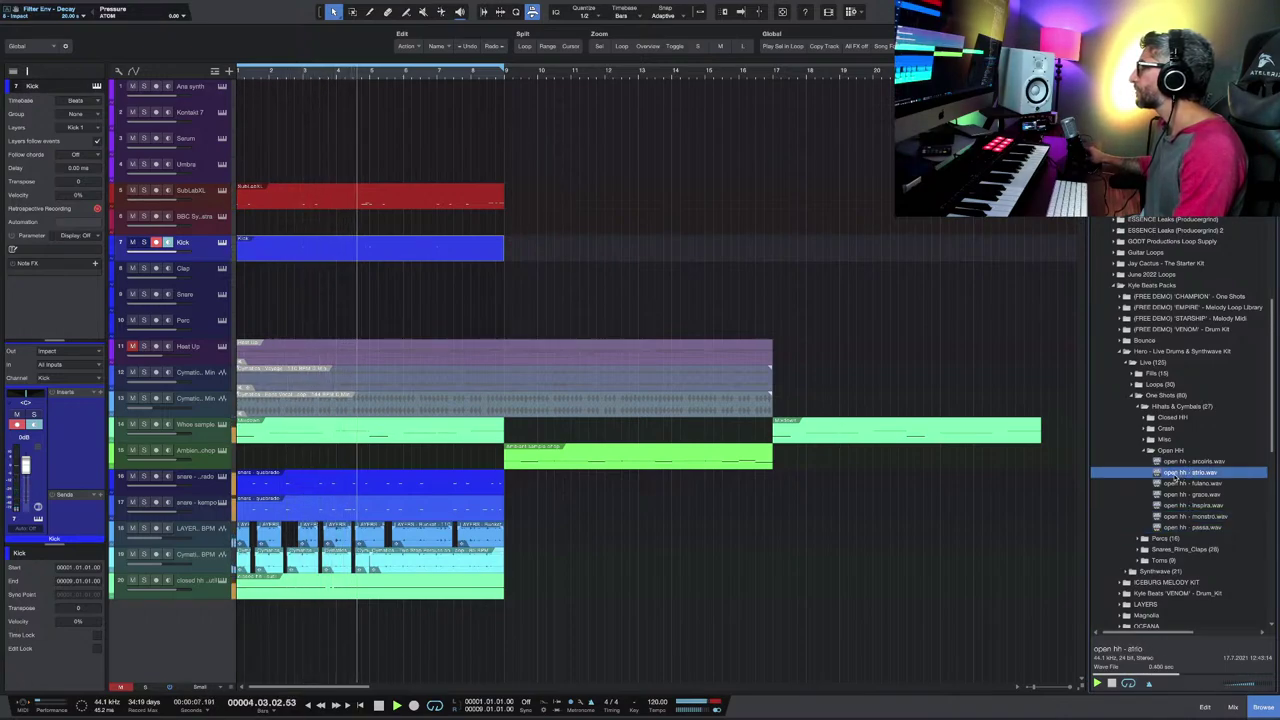
{"action": "right_click", "coordinate": [1179, 477]}
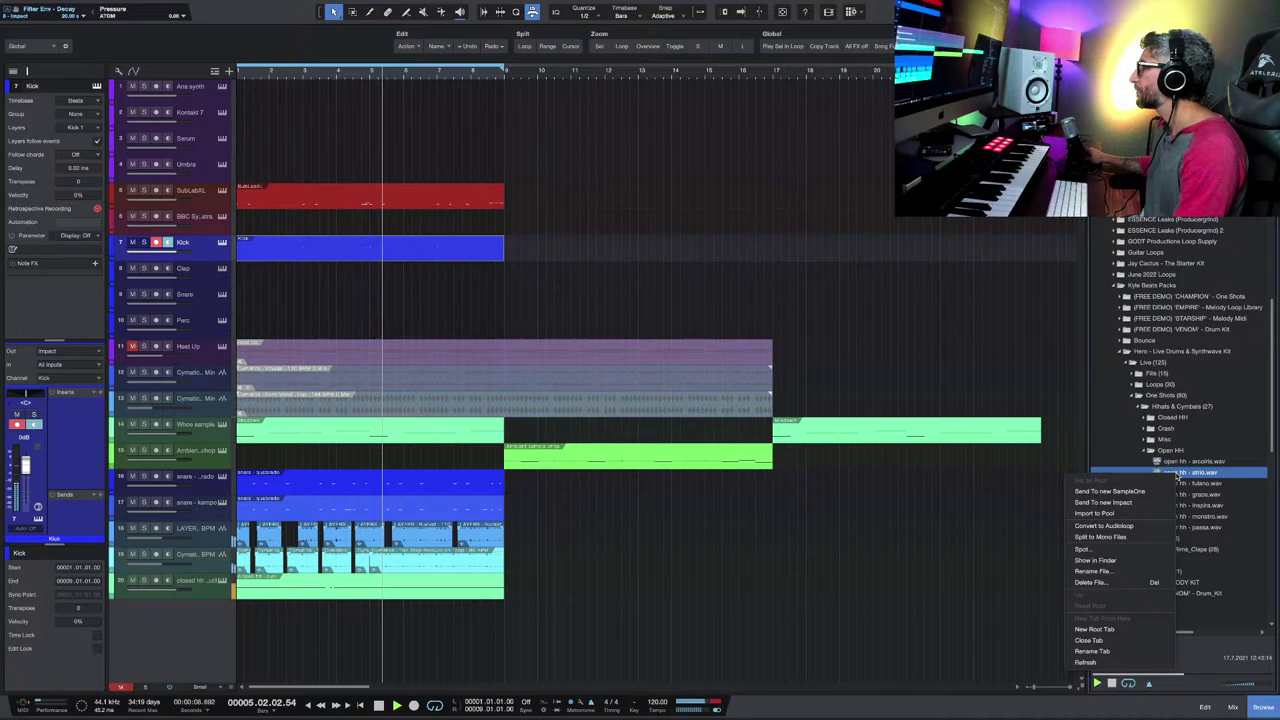
{"action": "left_click", "coordinate": [1108, 491]}
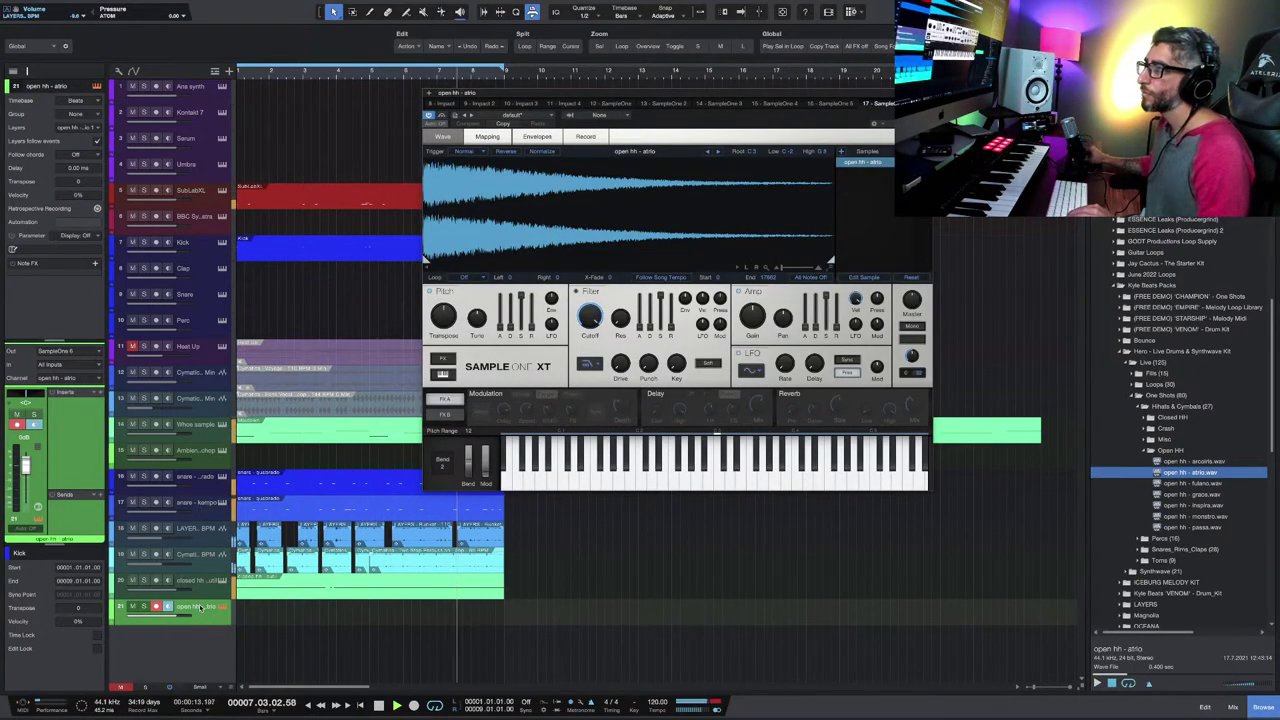
Step: Color the LAYERS percussion, Cymatics loop, closed hi-hat and open hi-hat tracks dark blue
{"action": "left_click", "coordinate": [201, 538]}
{"action": "left_click", "coordinate": [112, 528]}
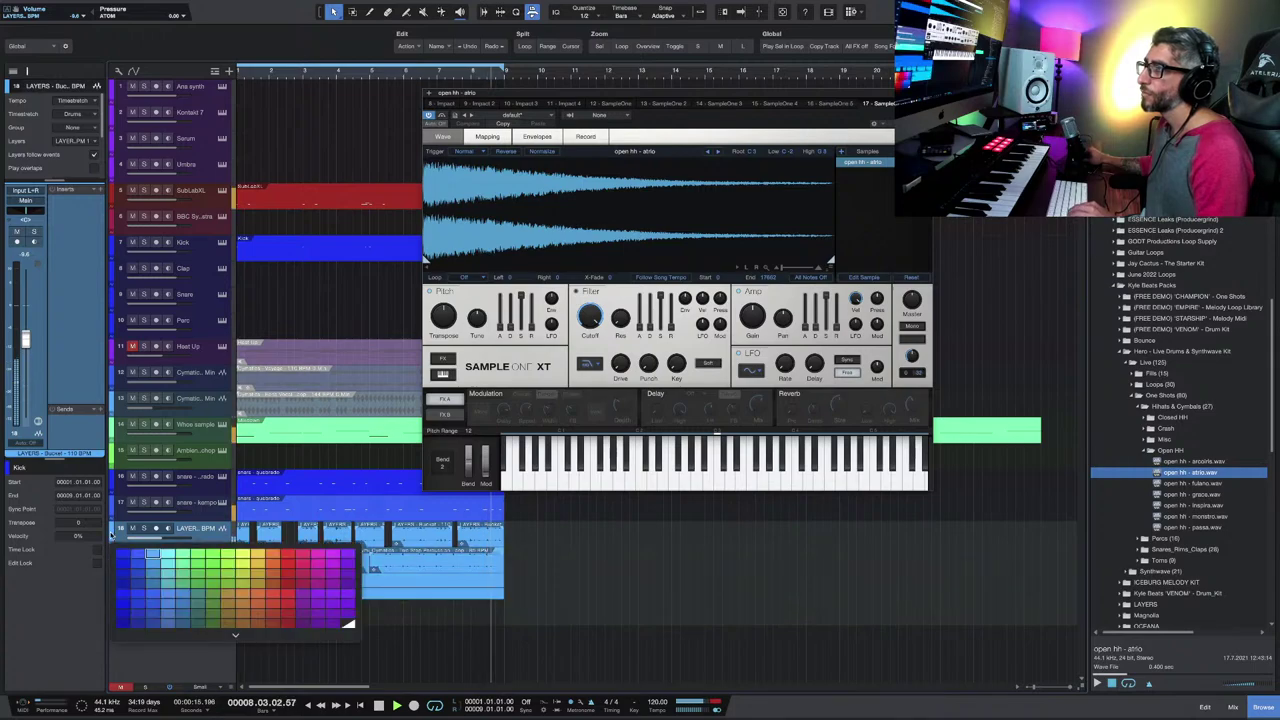
{"action": "left_click", "coordinate": [142, 557]}
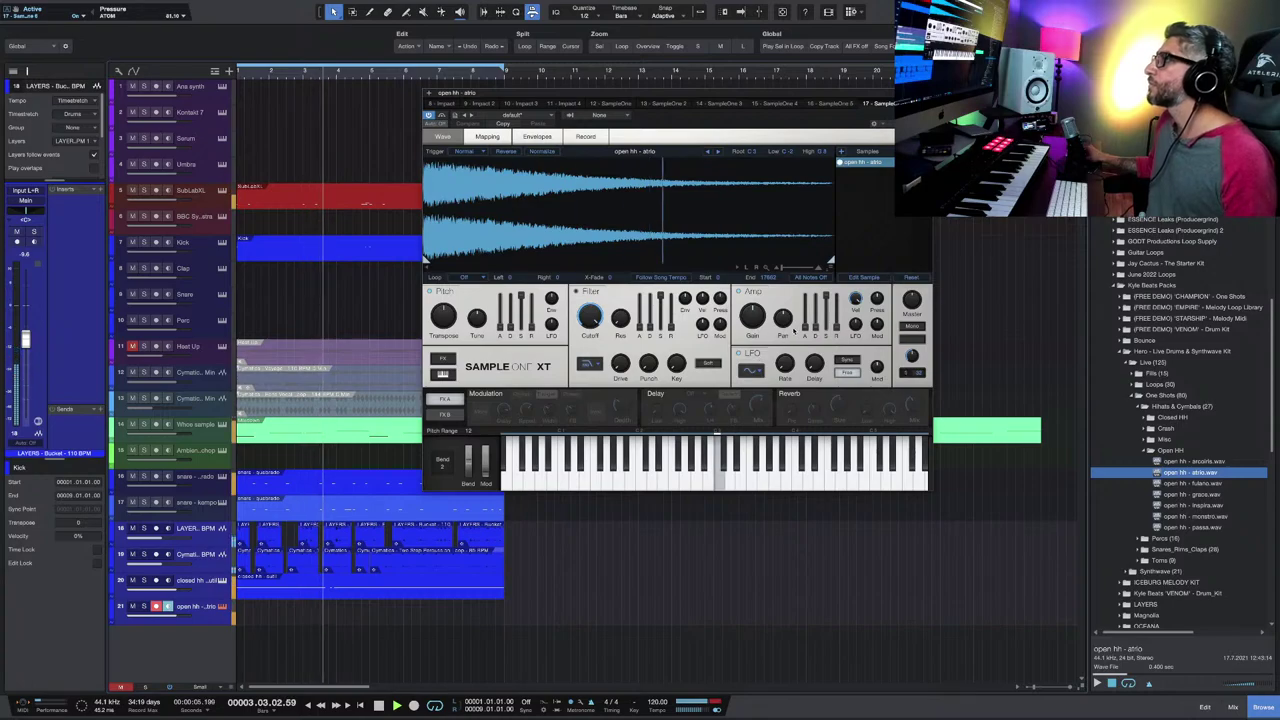
Step: Set the open hi-hat sample's trigger mode to One Shot and record its part across the eight-bar loop
{"action": "left_click", "coordinate": [463, 151]}
{"action": "left_click", "coordinate": [470, 172]}
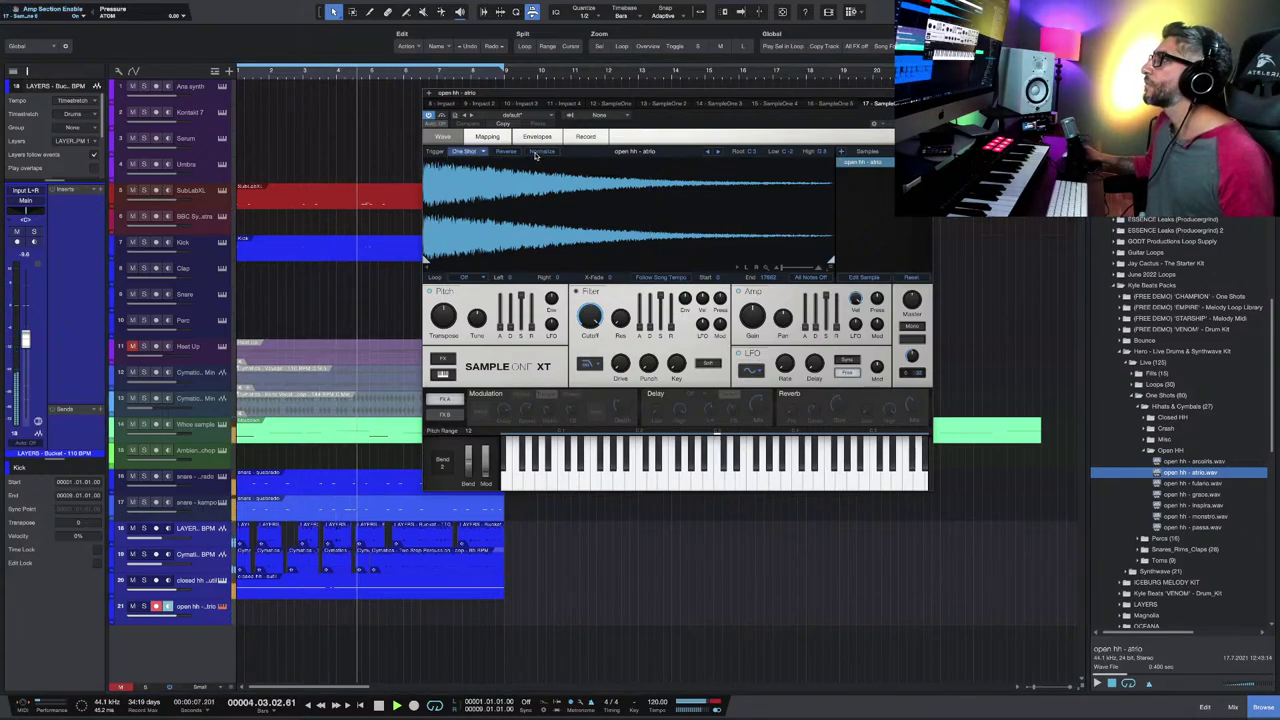
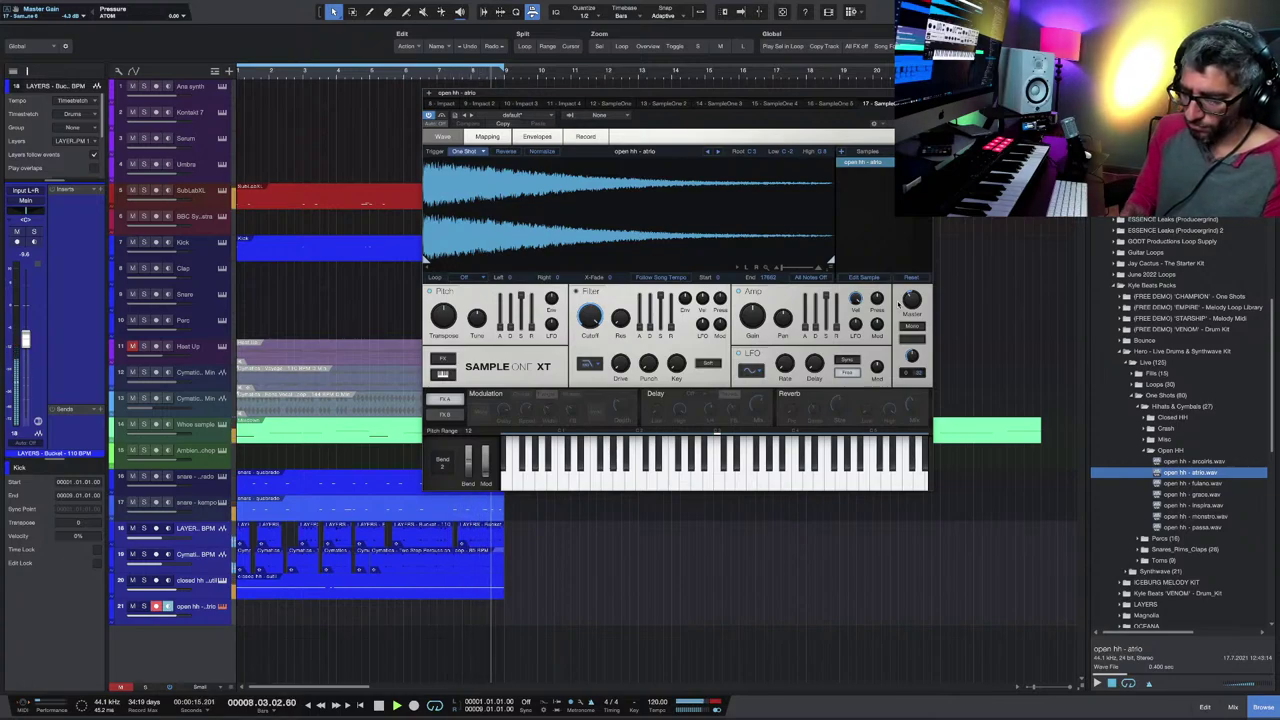
{"action": "key", "text": "KP_Multiply"}
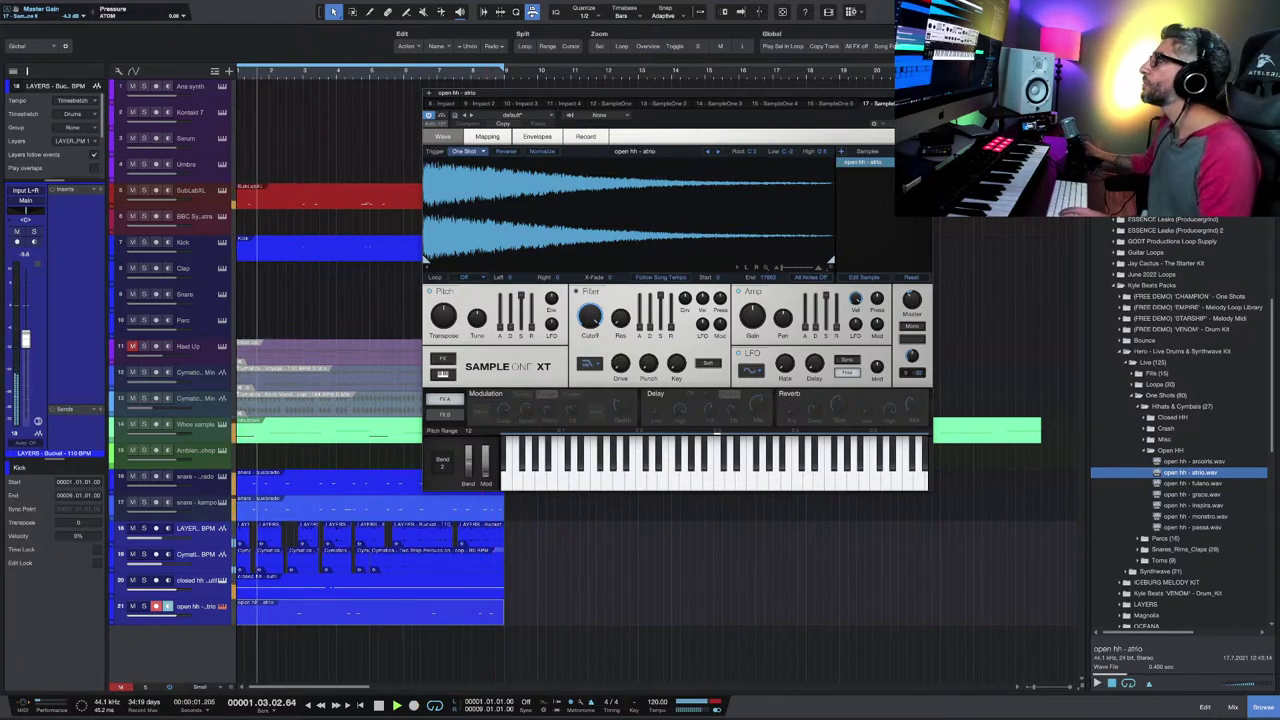
Step: Close the sampler and open the recorded open hi-hat part for note editing
{"action": "left_click", "coordinate": [873, 123]}
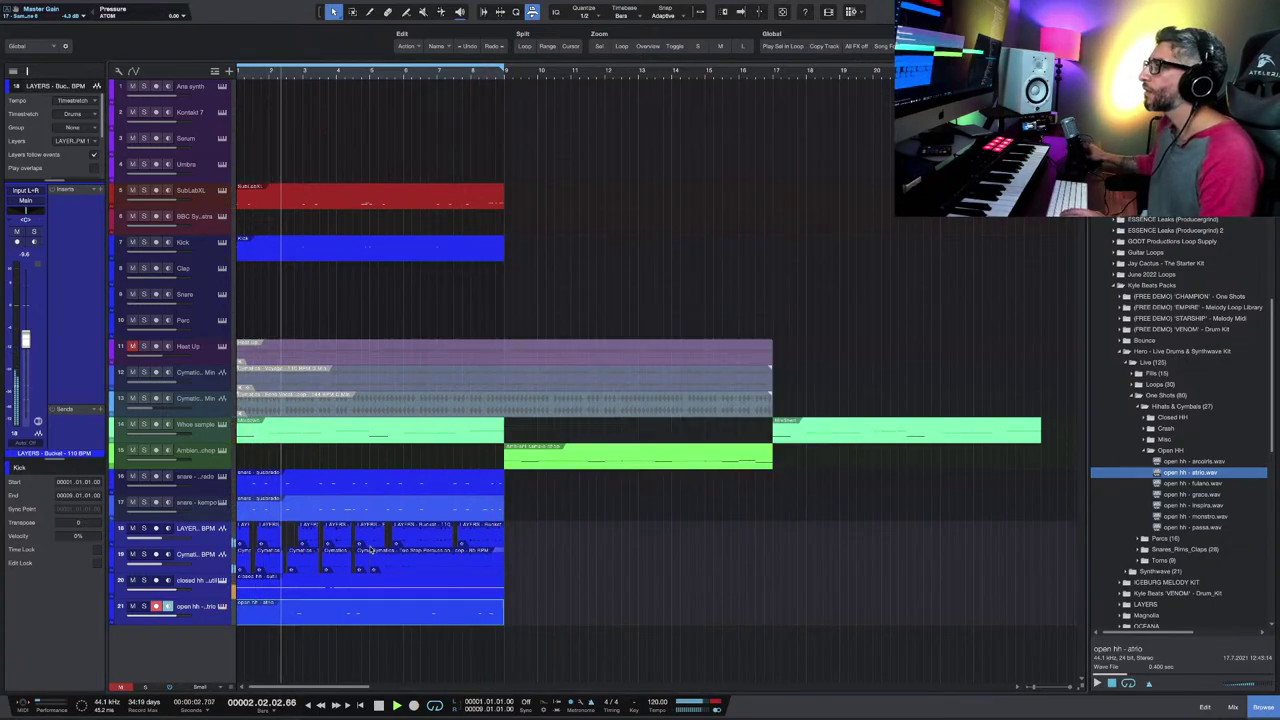
{"action": "double_click", "coordinate": [331, 612]}
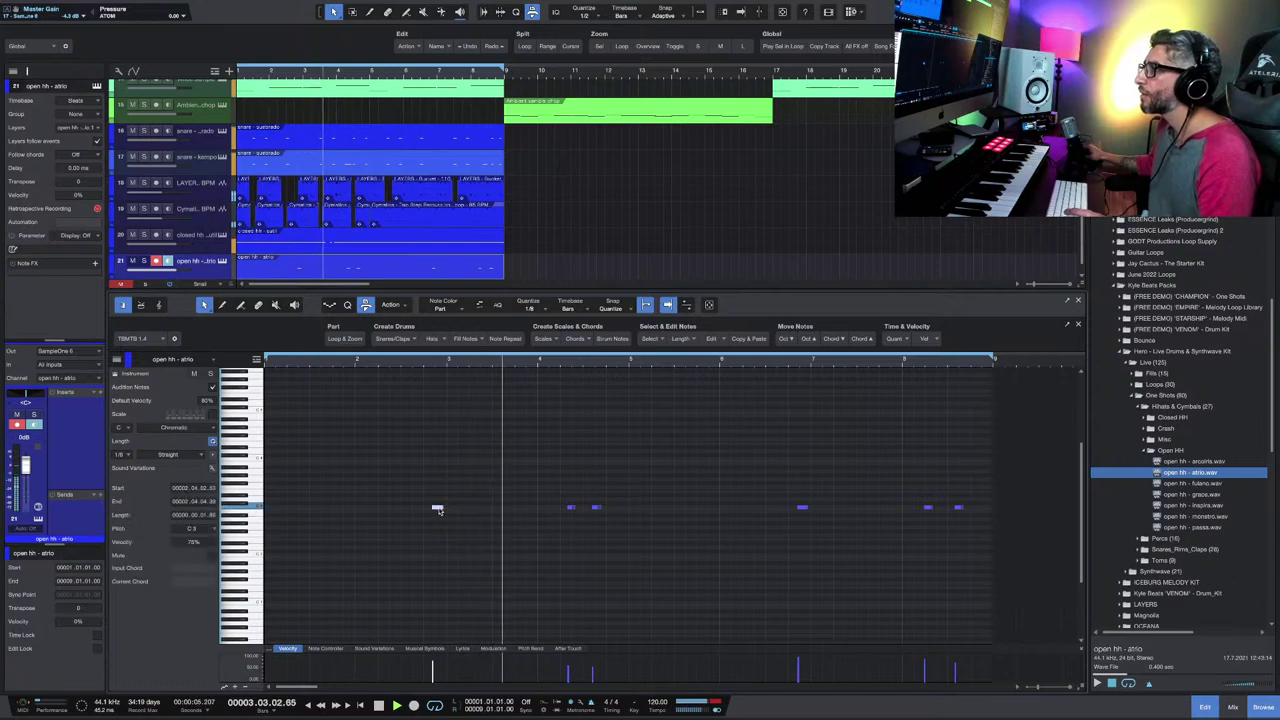
Step: Quantize the open hi-hat notes in bars 4 through 8, and lower the master volume of the track's SampleOne instrument
{"action": "left_click_drag", "start_coordinate": [440, 508], "coordinate": [623, 517]}
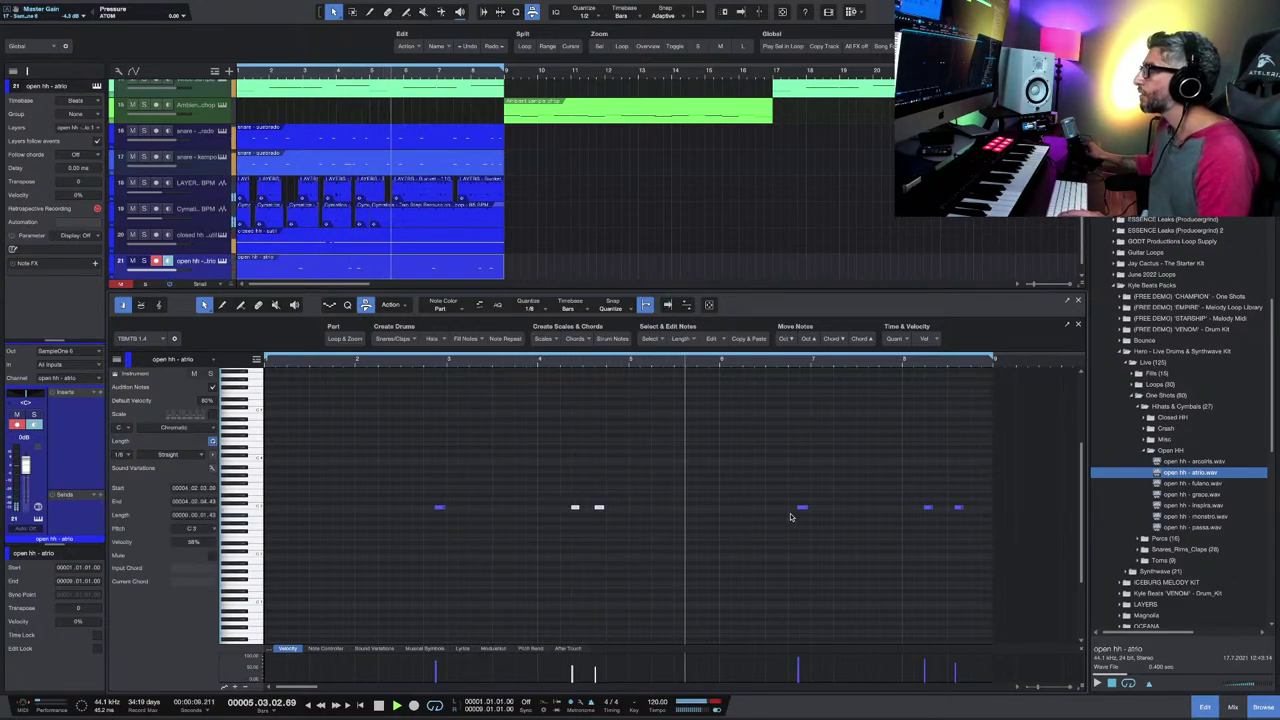
{"action": "left_click_drag", "start_coordinate": [788, 502], "coordinate": [813, 520]}
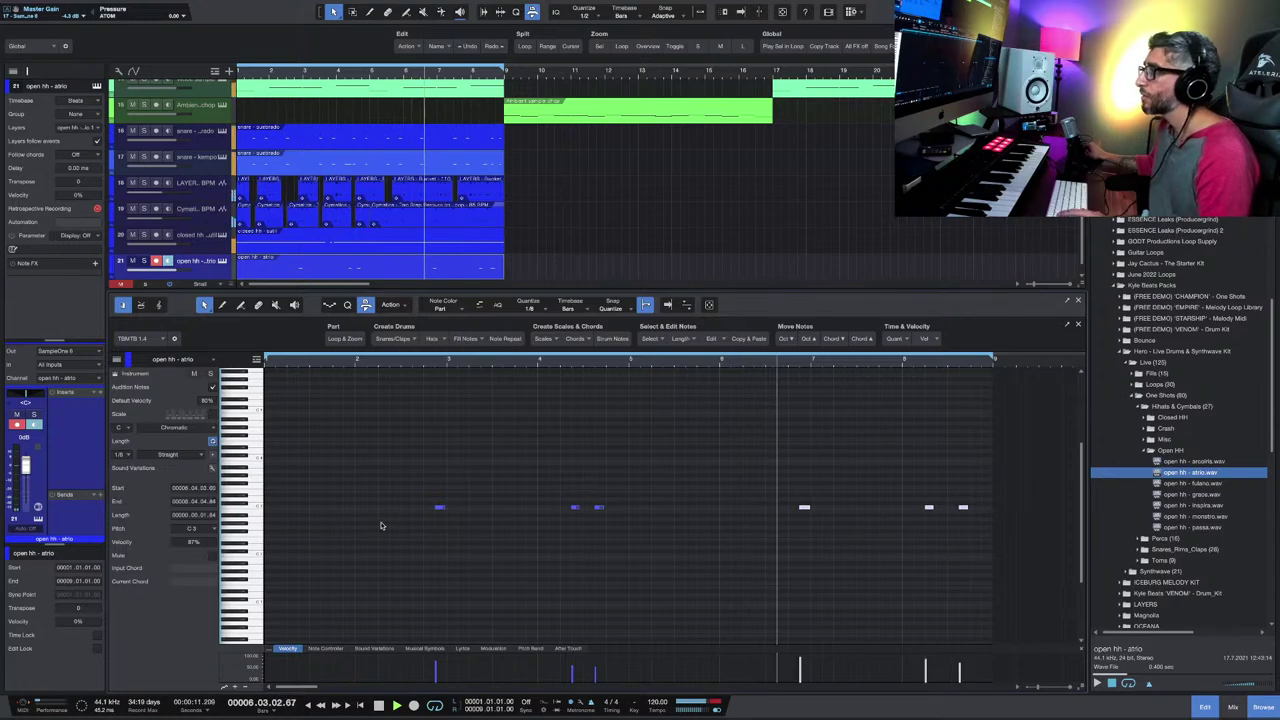
{"action": "left_click", "coordinate": [38, 507]}
{"action": "mouse_move", "coordinate": [913, 300]}
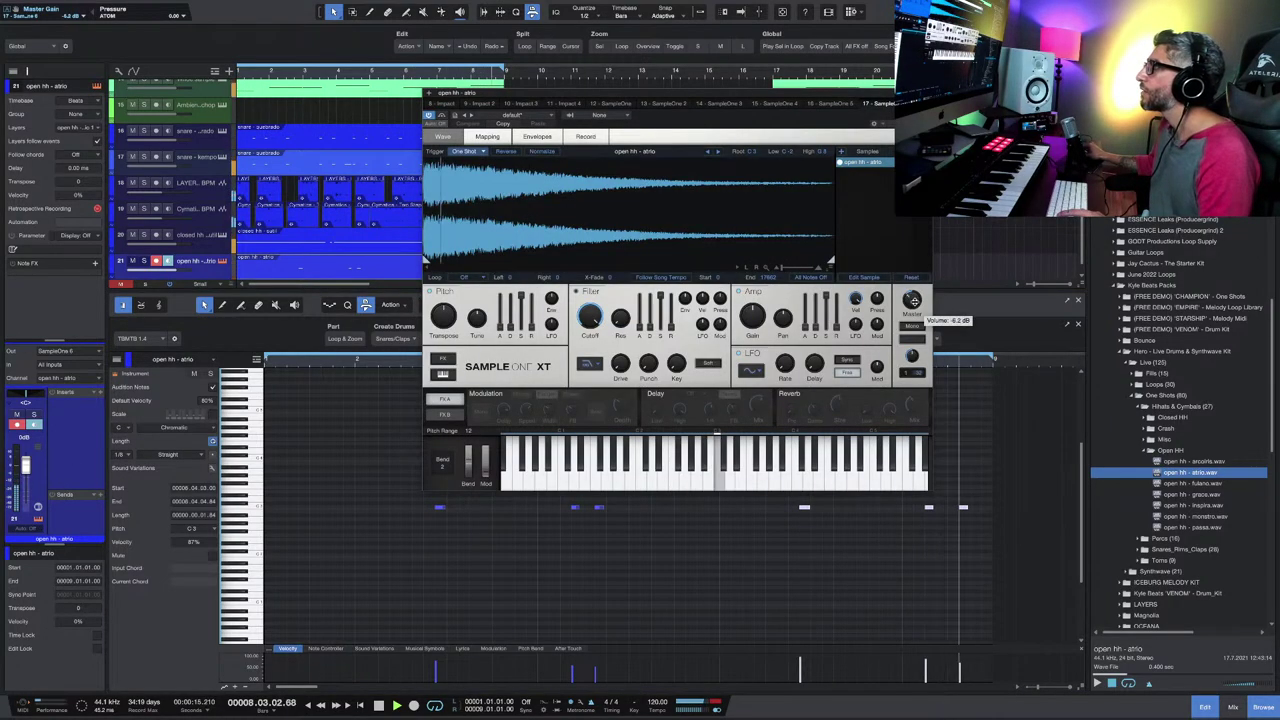
{"action": "scroll", "coordinate": [913, 300], "scroll_direction": "down", "scroll_amount": 2}
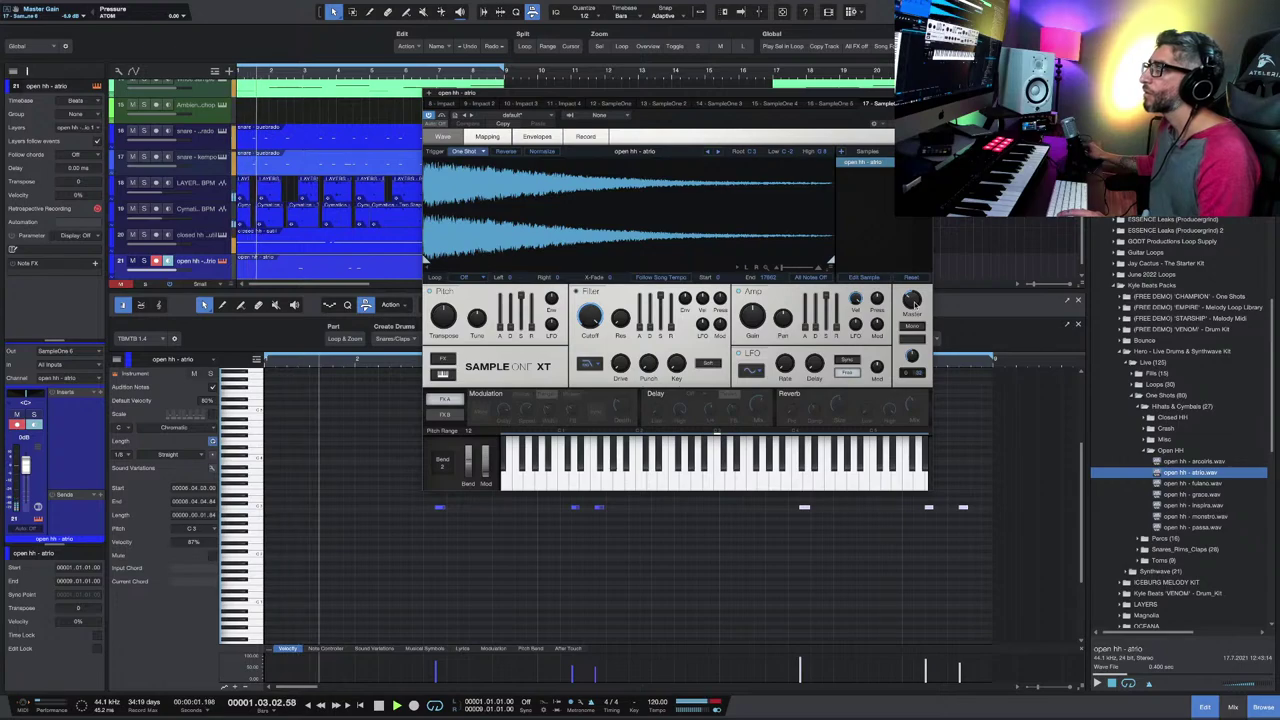
{"action": "left_click", "coordinate": [766, 528]}
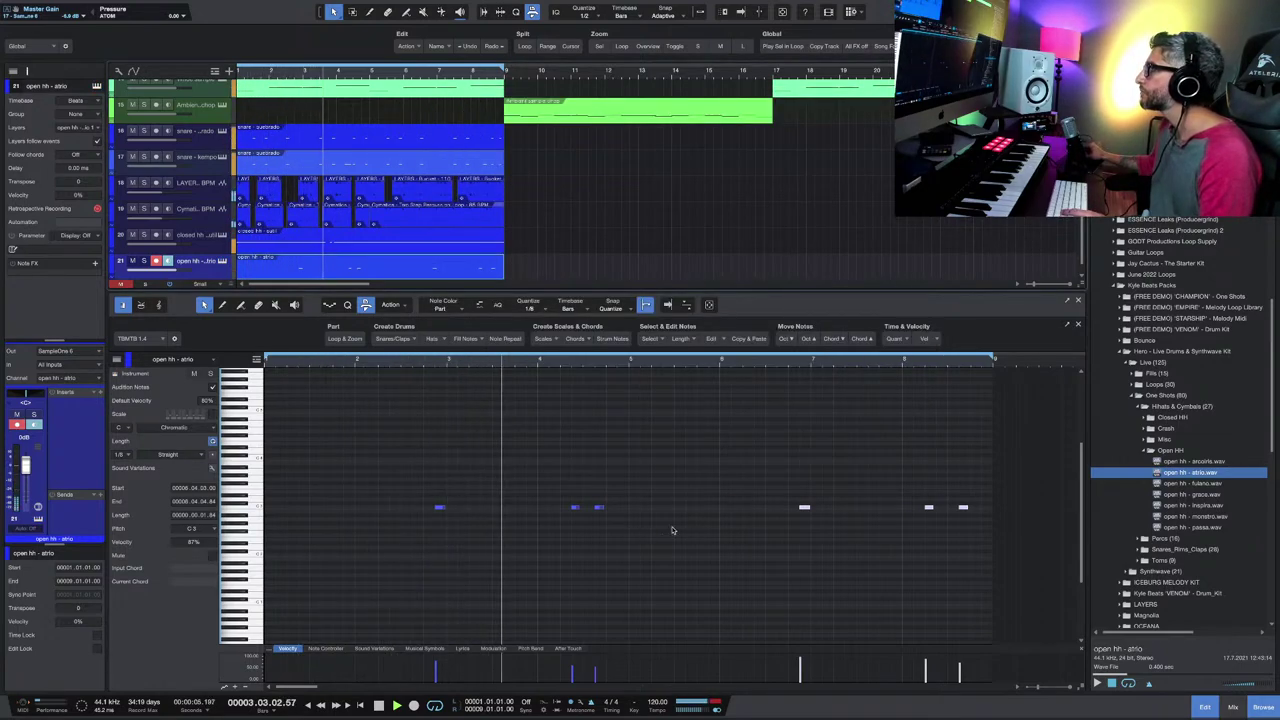
Step: Collapse the Hero - Live Drums & Synthwave Kit folder and its open subfolders in the sample browser
{"action": "left_click", "coordinate": [1144, 450]}
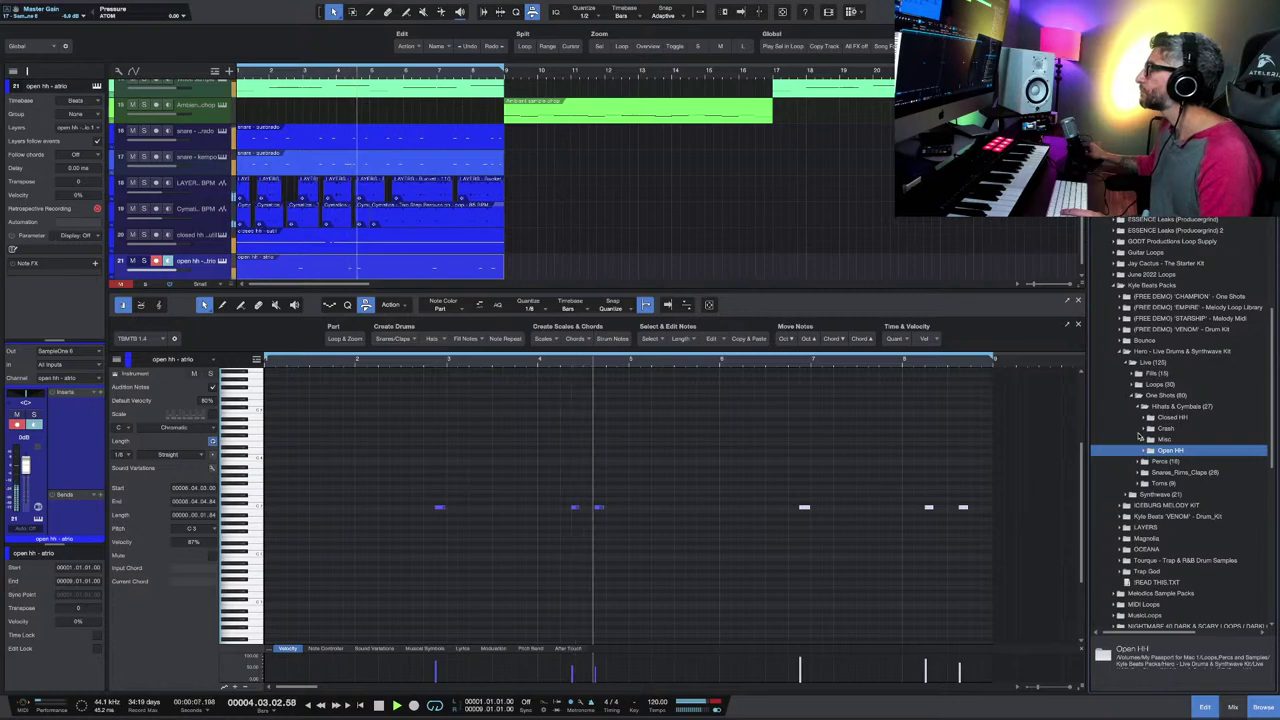
{"action": "left_click", "coordinate": [1140, 406]}
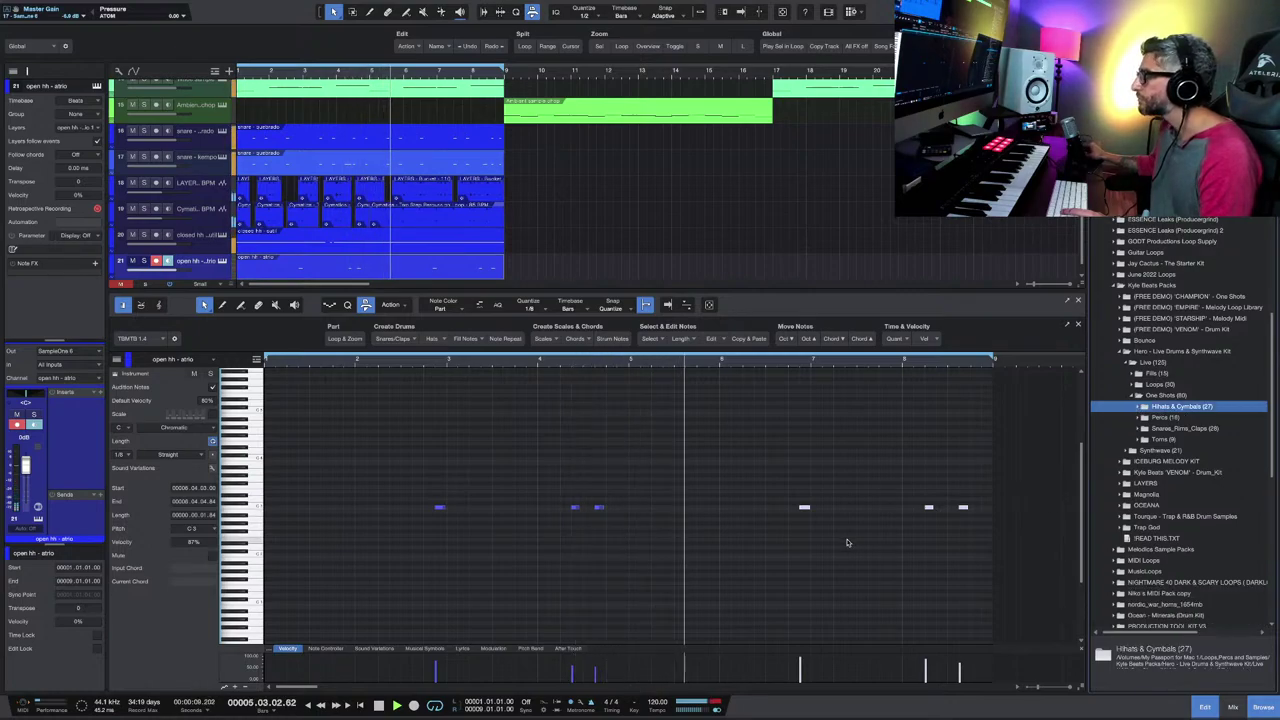
{"action": "scroll", "coordinate": [848, 540], "scroll_direction": "down", "scroll_amount": 1}
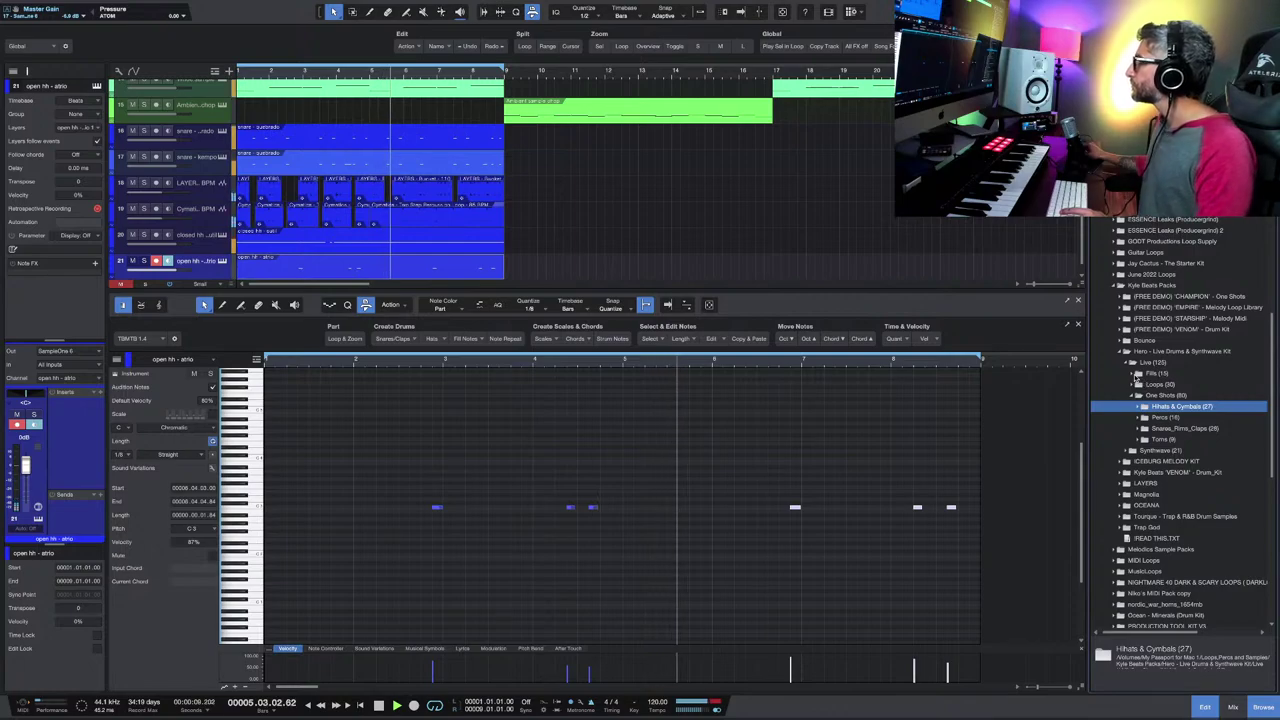
{"action": "left_click", "coordinate": [1126, 364]}
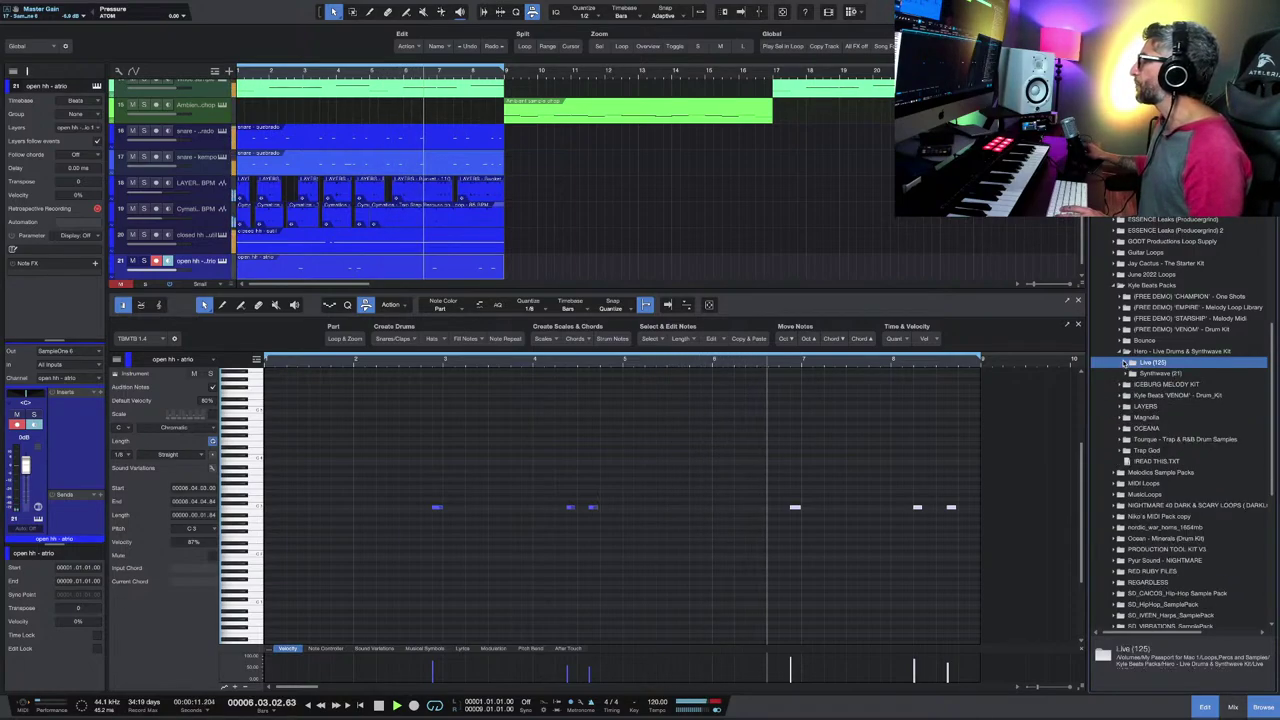
{"action": "left_click", "coordinate": [1121, 352]}
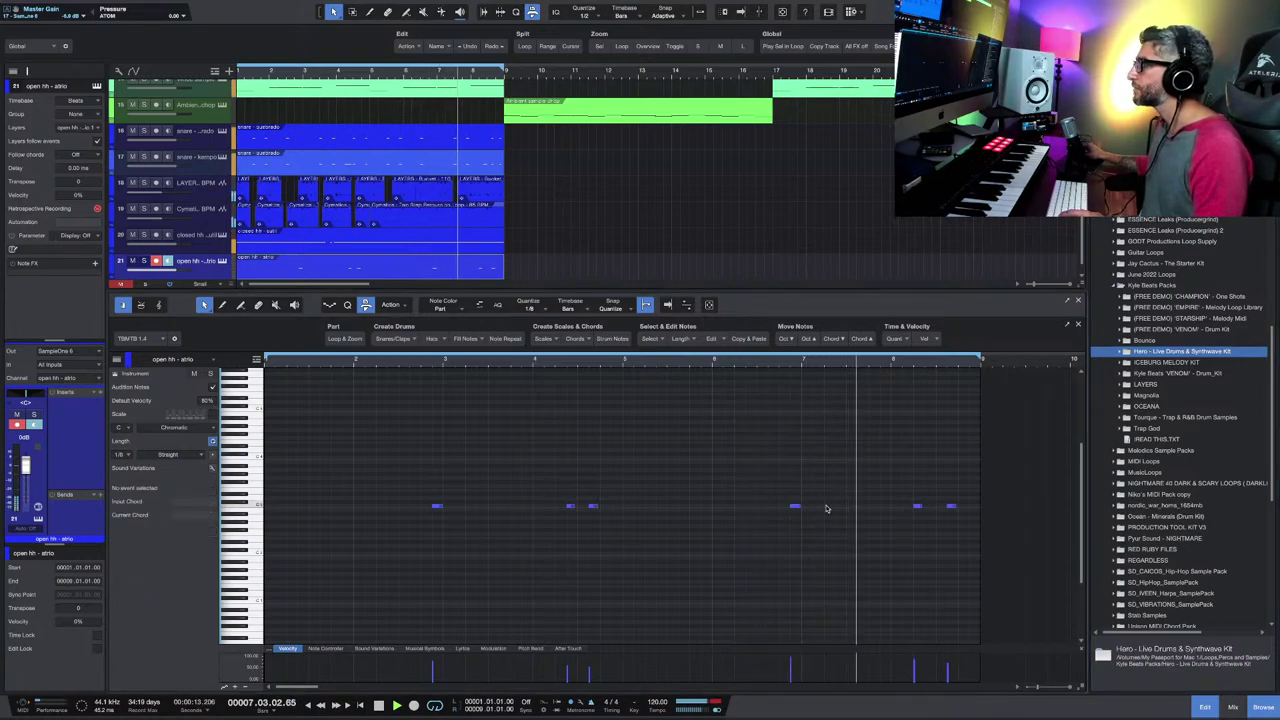
Step: Add a C3 open hi-hat note on beat 2 of bar 7
{"action": "left_click", "coordinate": [829, 507]}
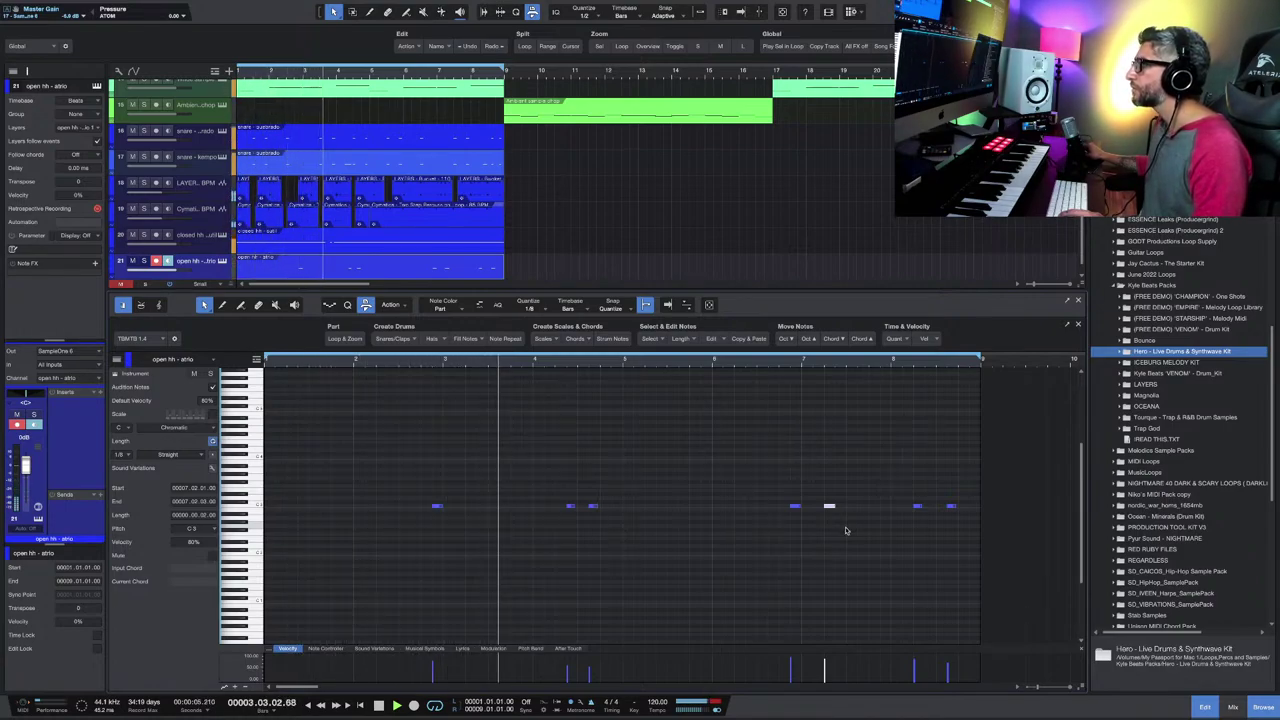
Step: Reopen the Hero kit's Open HH one-shots and audition the fulano, grace, inspira and passa samples, and stop the song playback
{"action": "left_click", "coordinate": [1122, 351]}
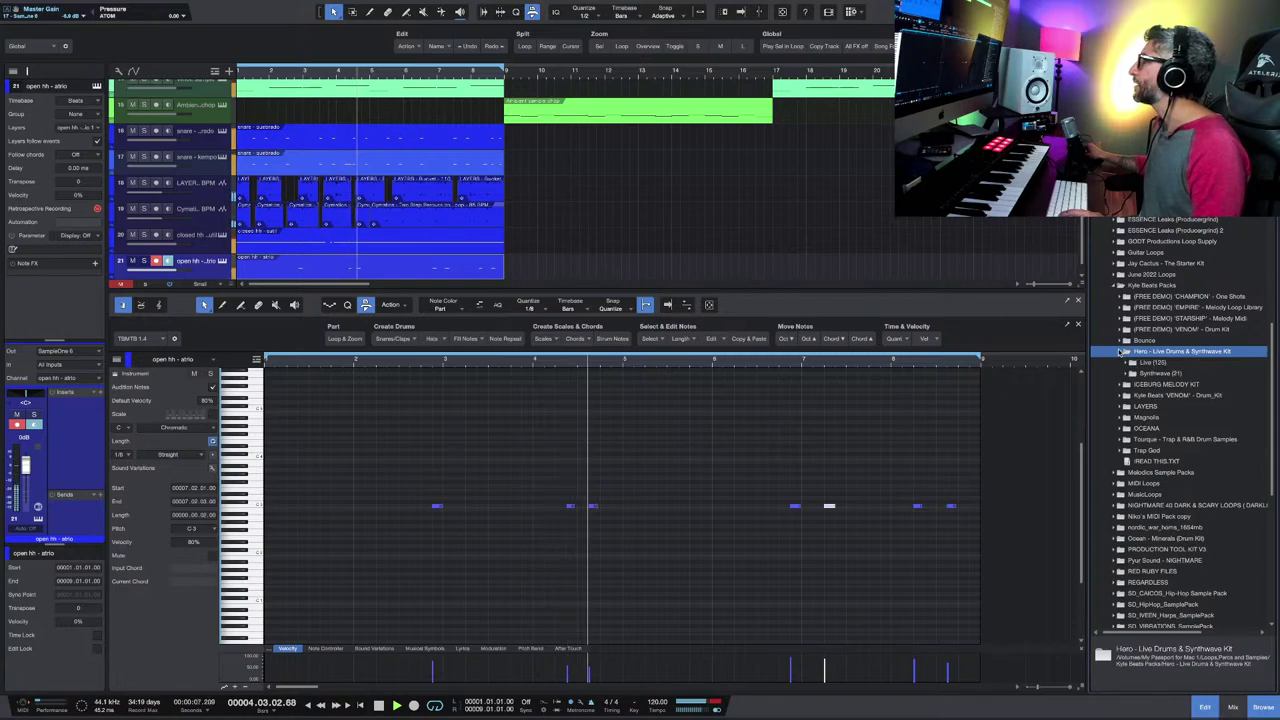
{"action": "left_click", "coordinate": [1128, 363]}
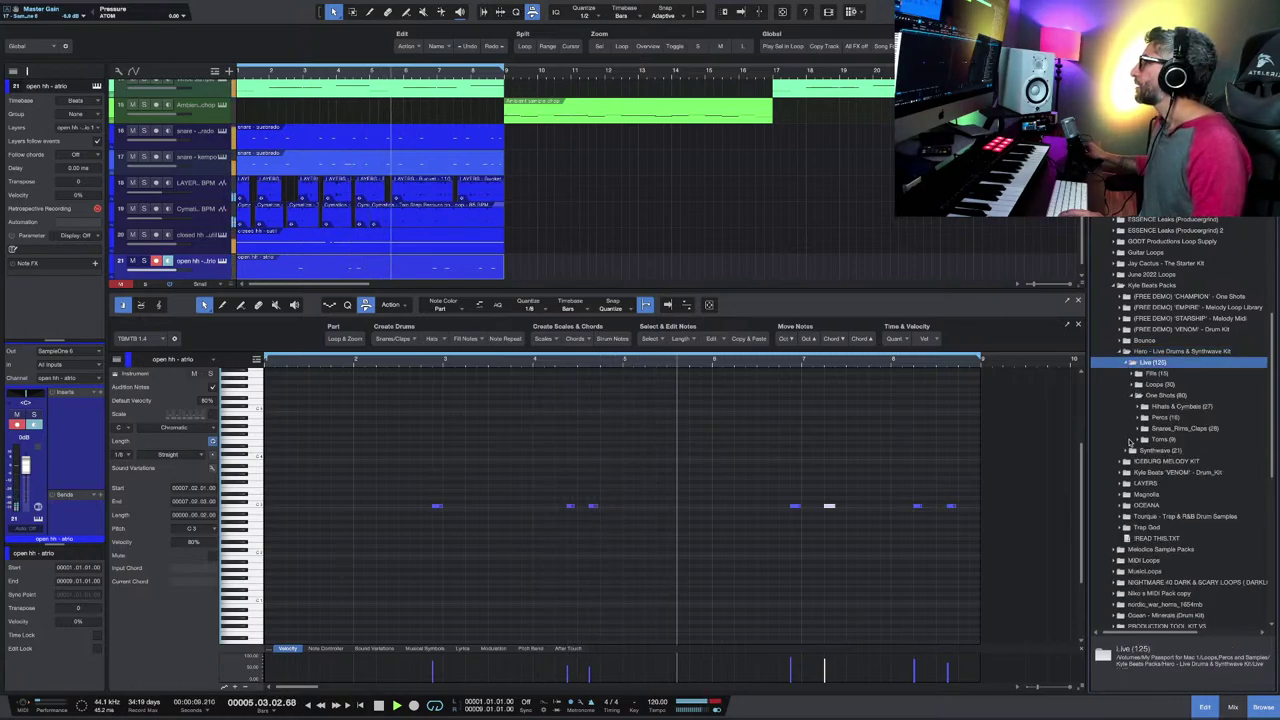
{"action": "left_click", "coordinate": [1141, 408]}
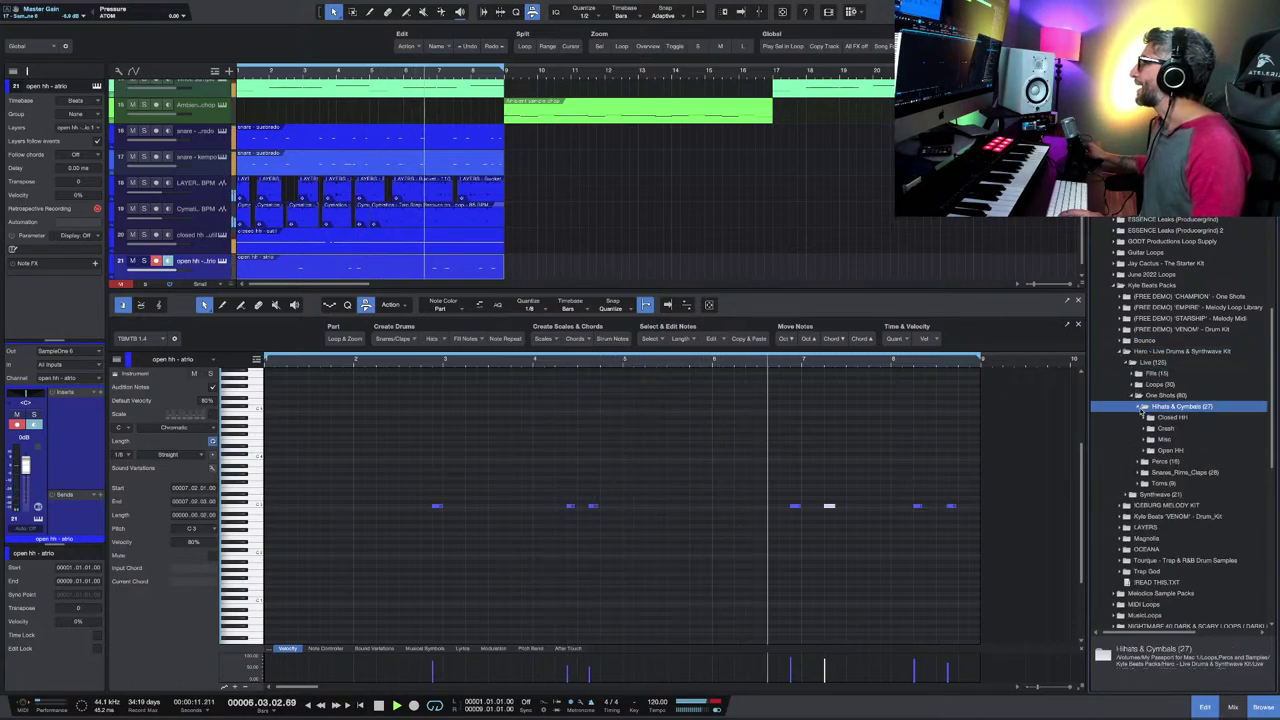
{"action": "left_click", "coordinate": [1145, 452]}
{"action": "left_click", "coordinate": [1217, 484]}
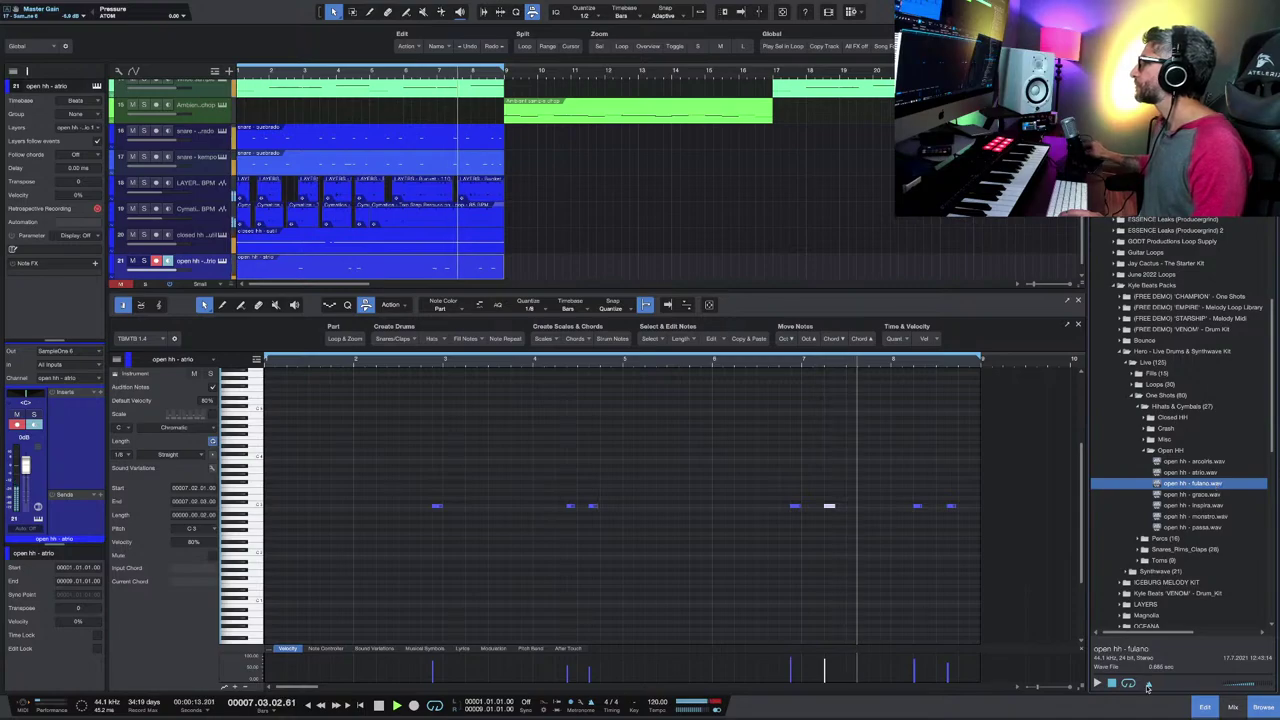
{"action": "left_click", "coordinate": [1200, 496]}
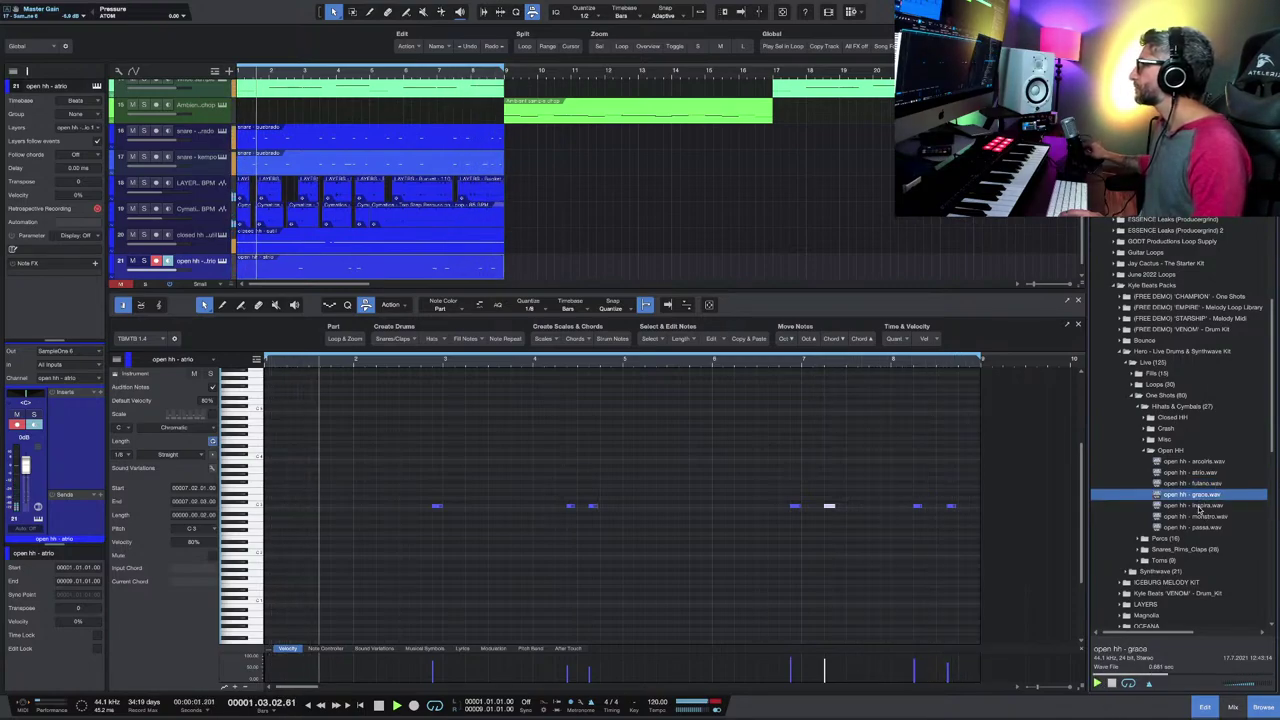
{"action": "left_click", "coordinate": [1198, 506]}
{"action": "left_click", "coordinate": [1197, 528]}
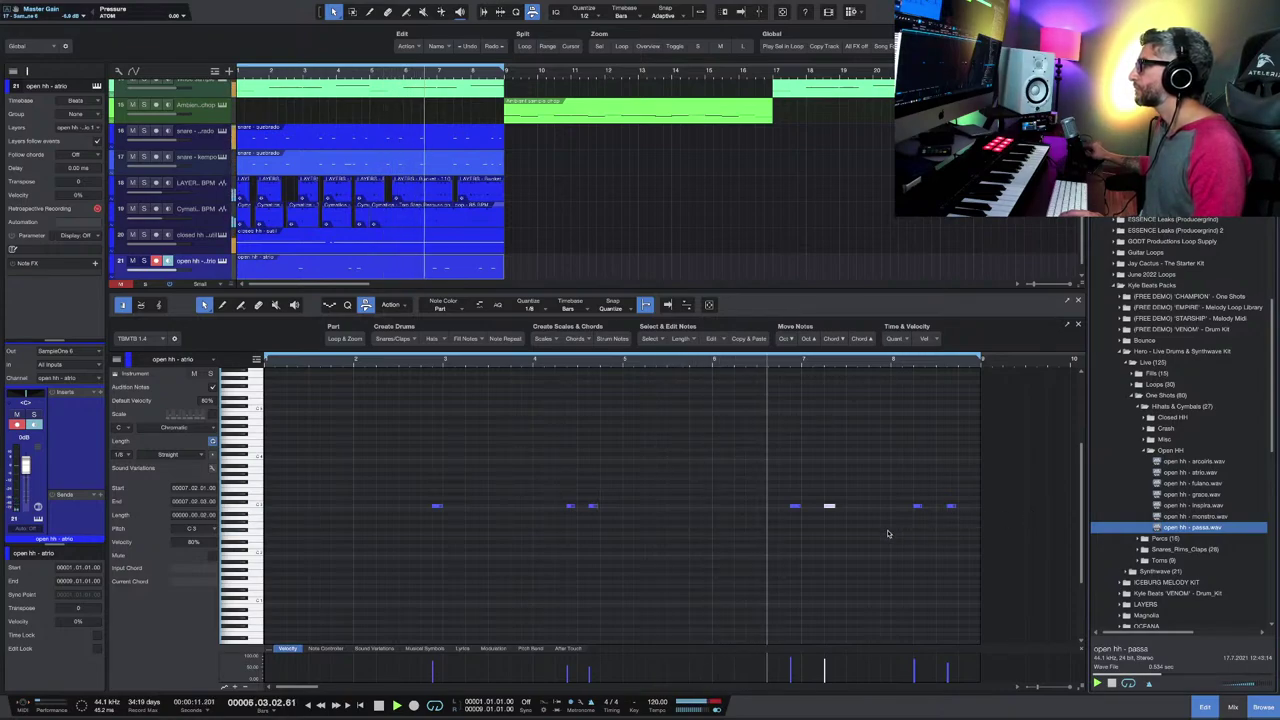
{"action": "key", "text": "space"}
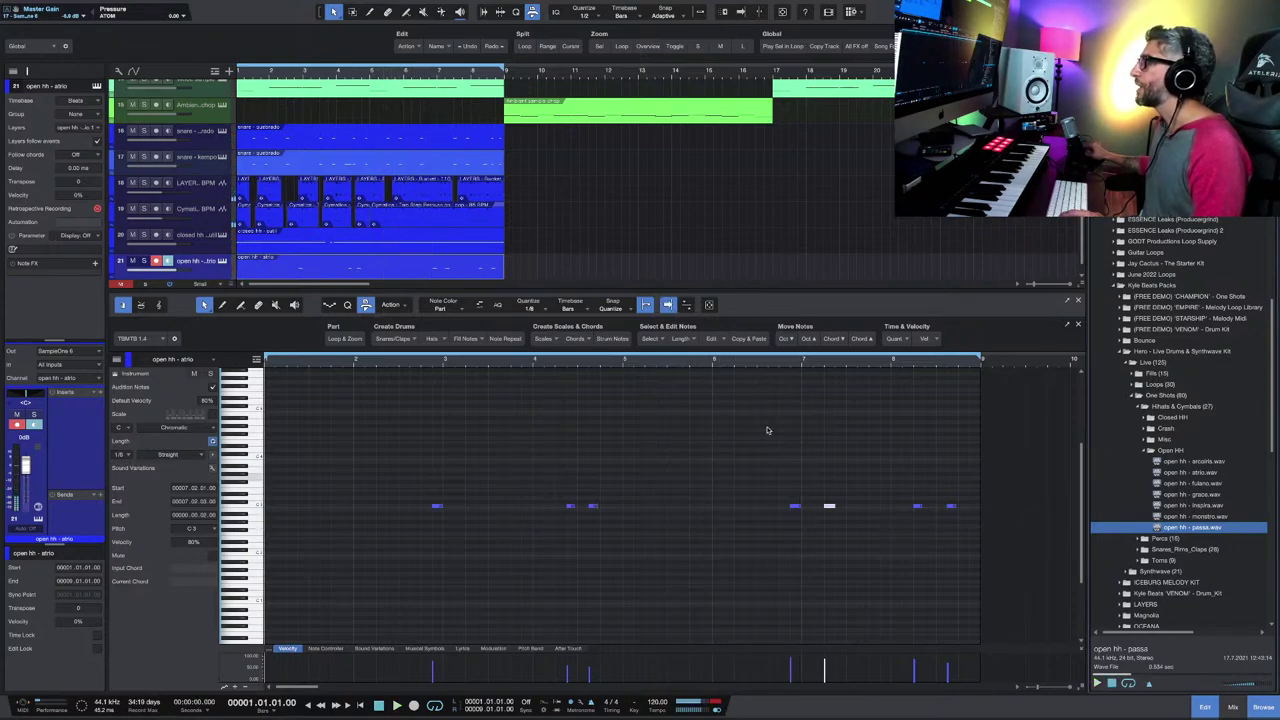
Step: Make a complete duplicate of the open hh - atrio track, including its instrument and notes
{"action": "scroll", "coordinate": [233, 229], "scroll_direction": "down", "scroll_amount": 1}
{"action": "right_click", "coordinate": [200, 255]}
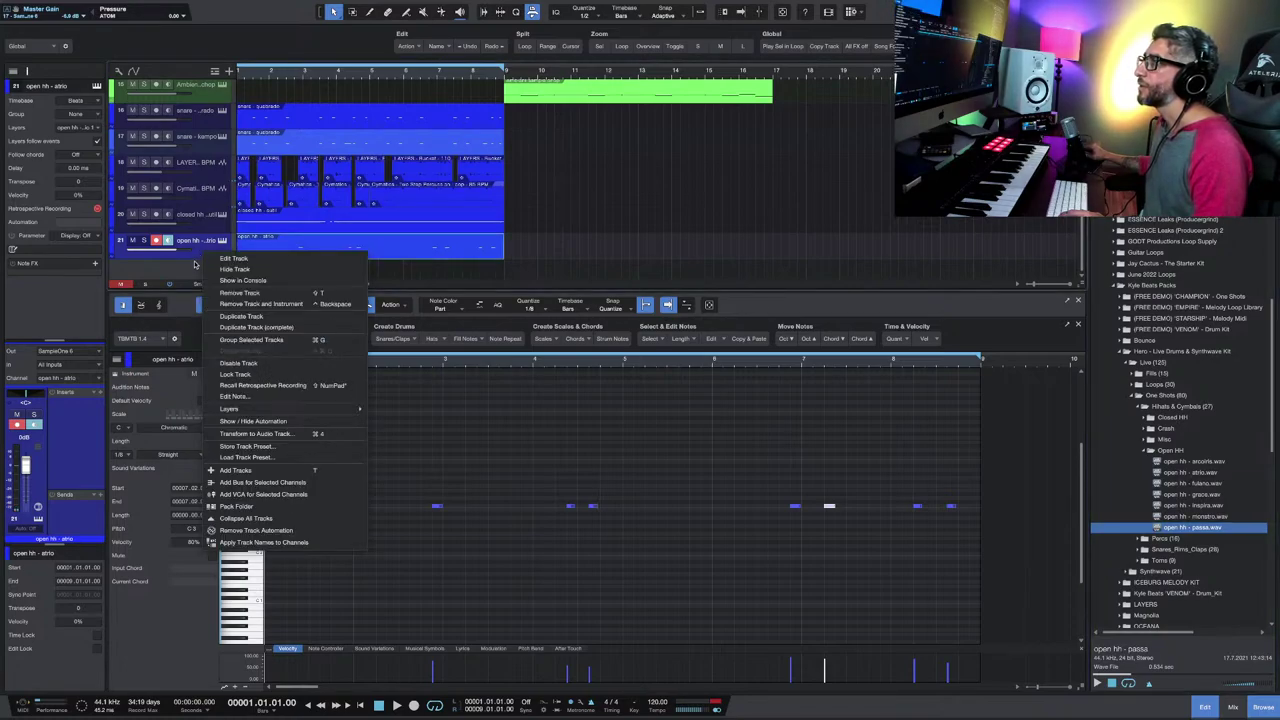
{"action": "left_click", "coordinate": [188, 264]}
{"action": "right_click", "coordinate": [200, 255]}
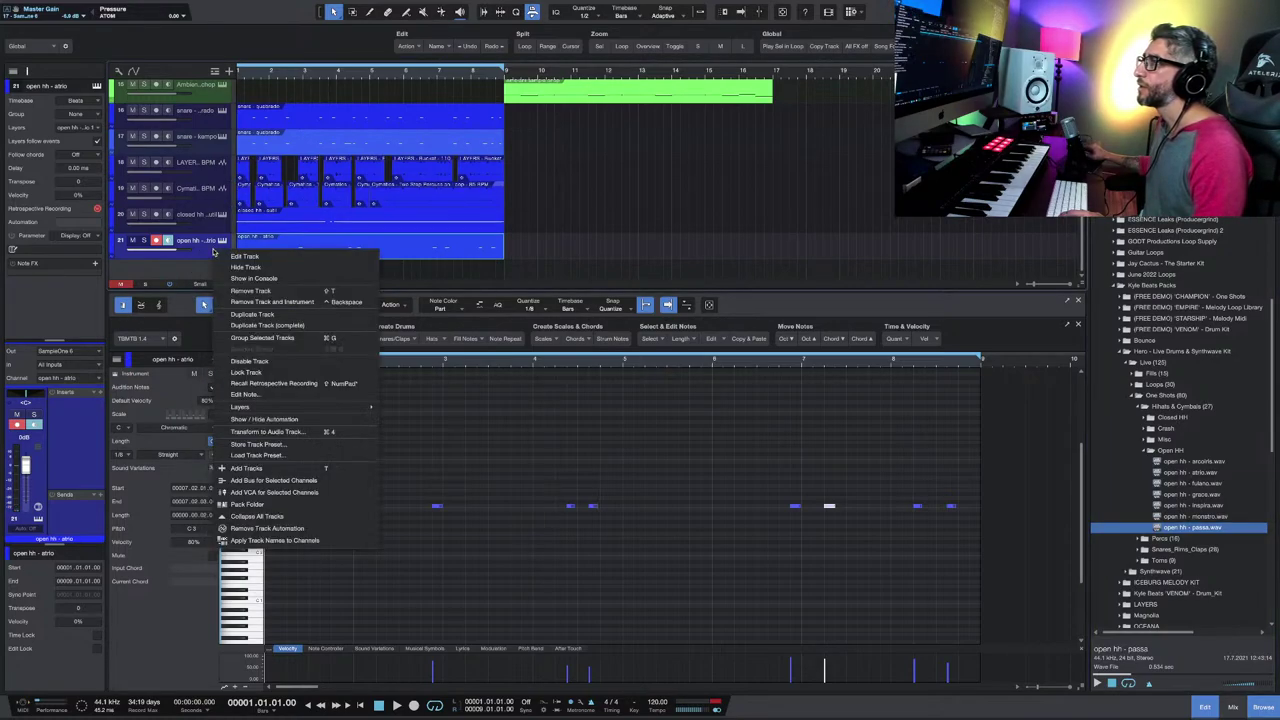
{"action": "left_click", "coordinate": [288, 328]}
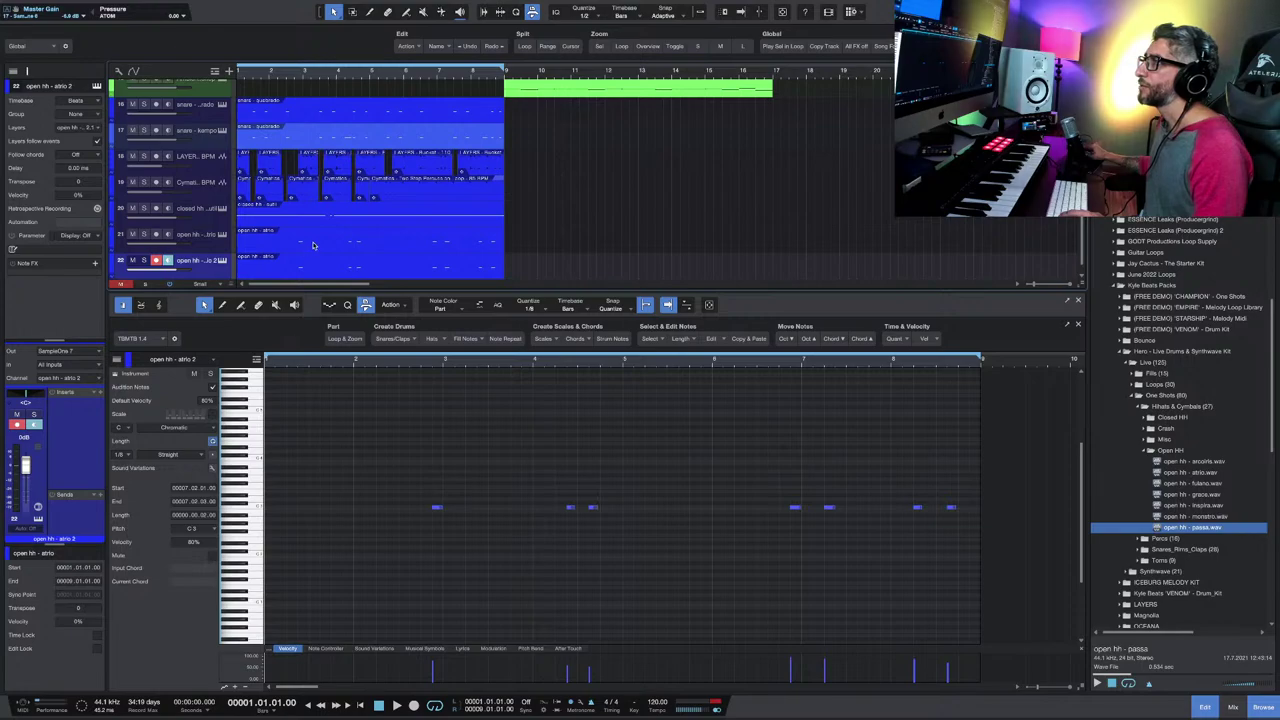
Step: Replace the sample in the original open hi-hat track's SampleOne with open hh - passa.wav
{"action": "left_click", "coordinate": [222, 234]}
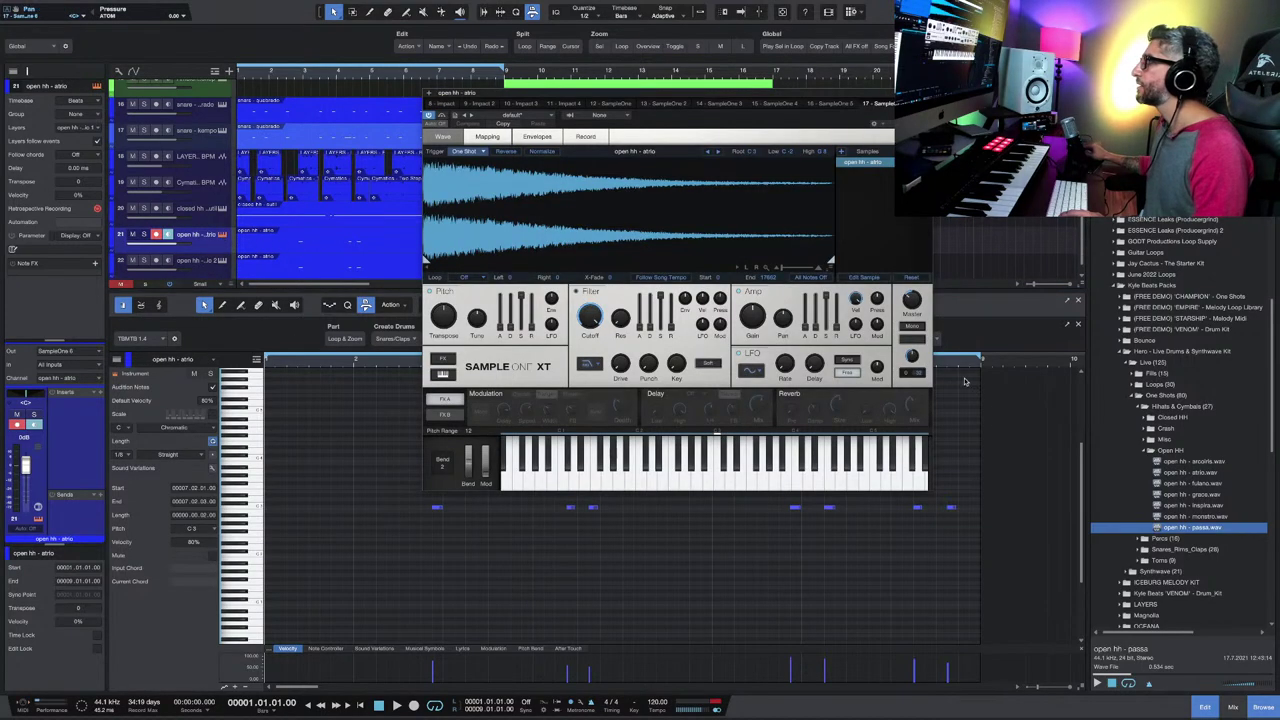
{"action": "left_click_drag", "start_coordinate": [1190, 530], "coordinate": [606, 212]}
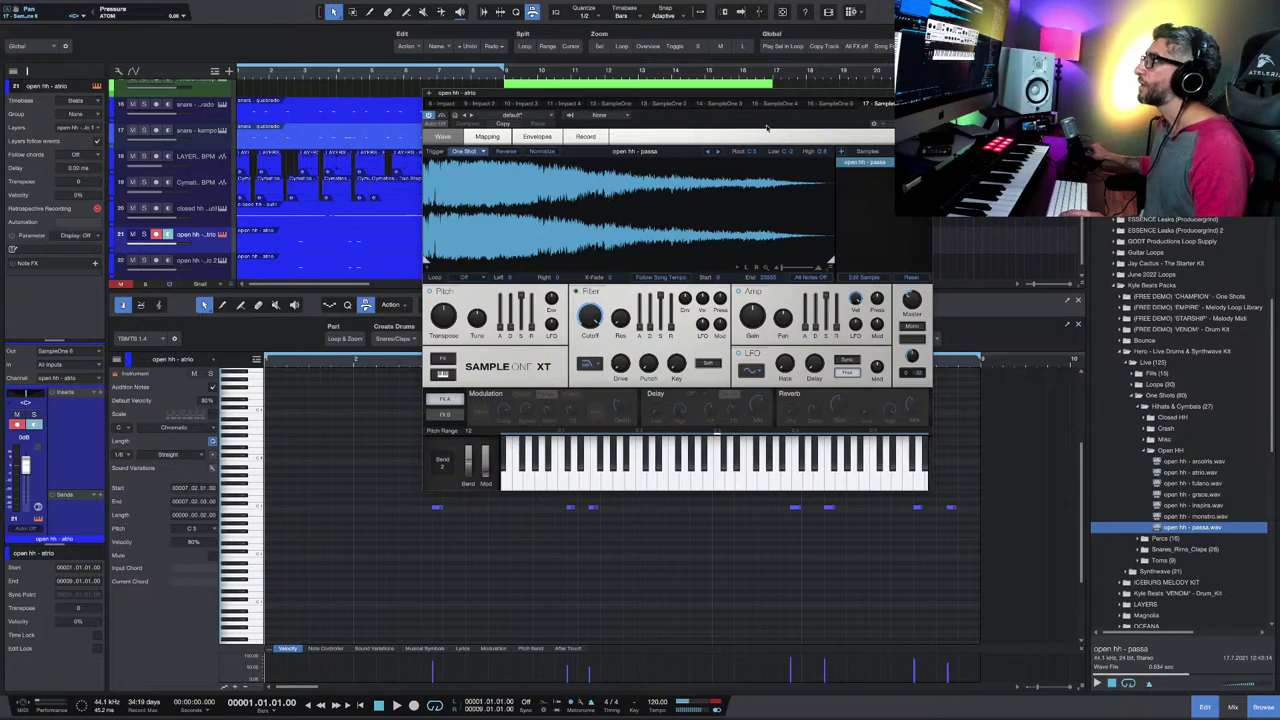
{"action": "key", "text": "ctrl+w"}
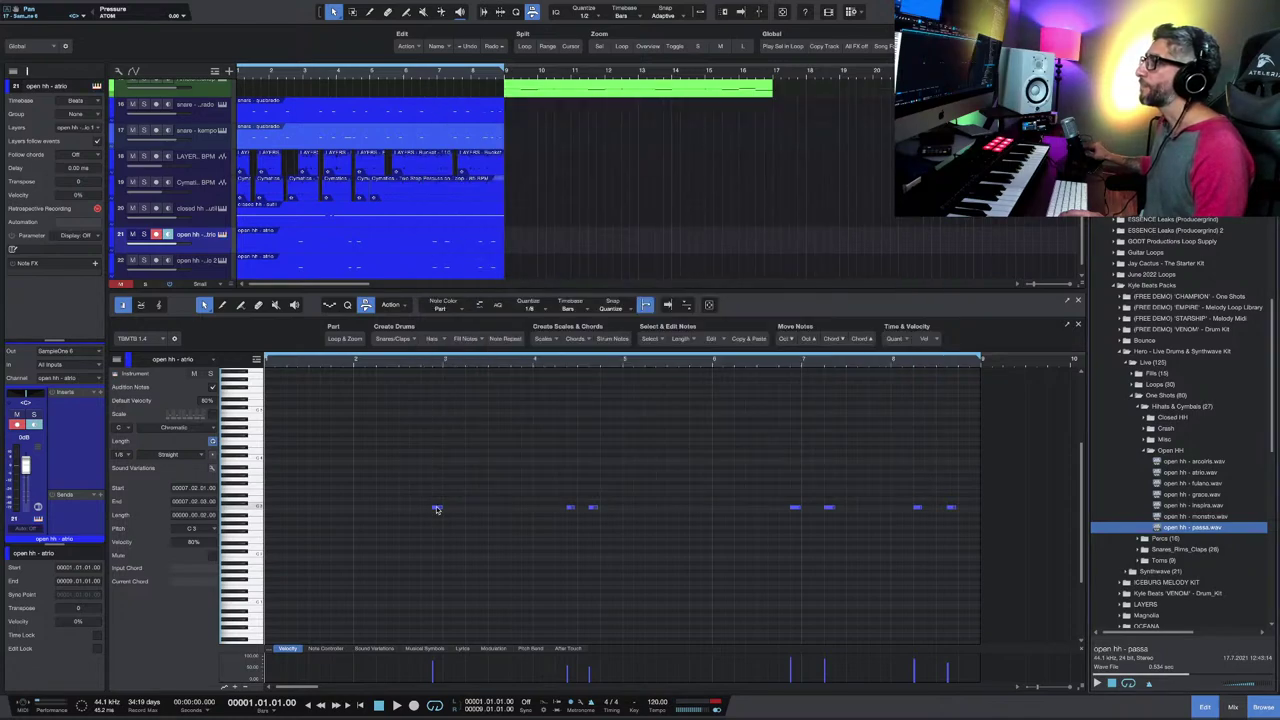
Step: Move the first note of the duplicated open hi-hat track to beat 2 of bar 1 and play the song
{"action": "left_click_drag", "start_coordinate": [436, 509], "coordinate": [419, 510]}
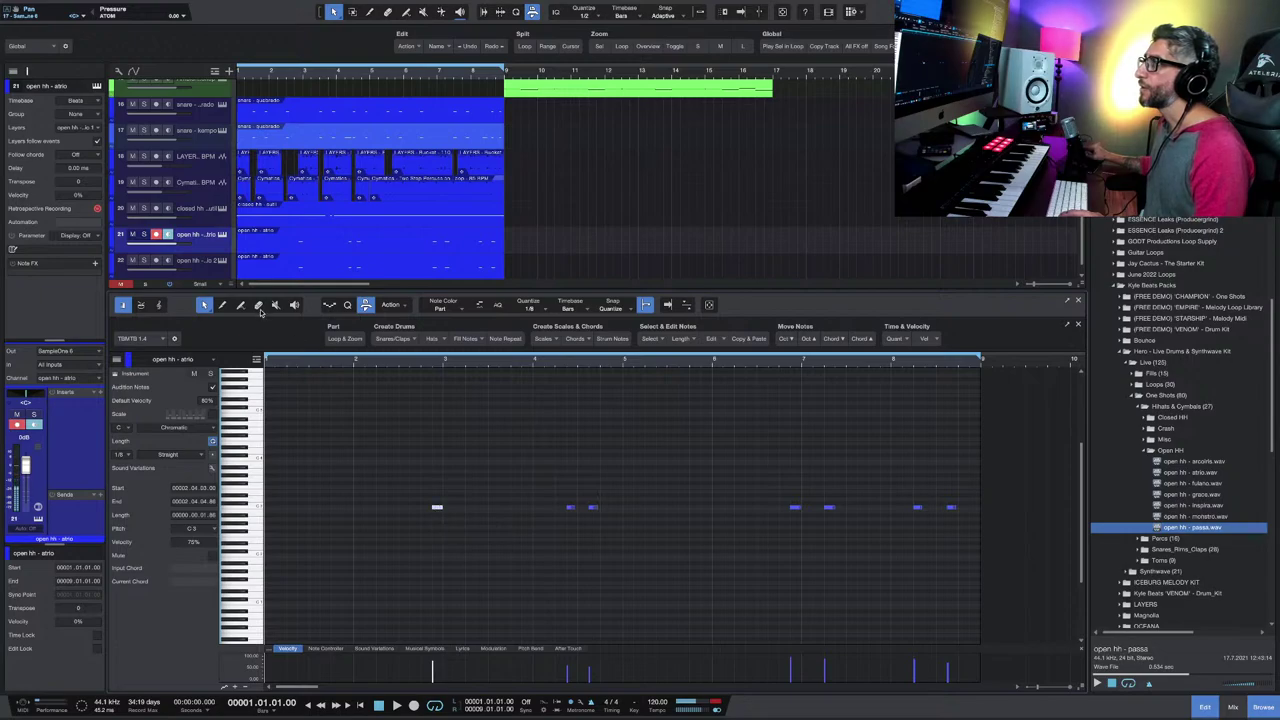
{"action": "left_click", "coordinate": [211, 273]}
{"action": "left_click_drag", "start_coordinate": [441, 506], "coordinate": [396, 508]}
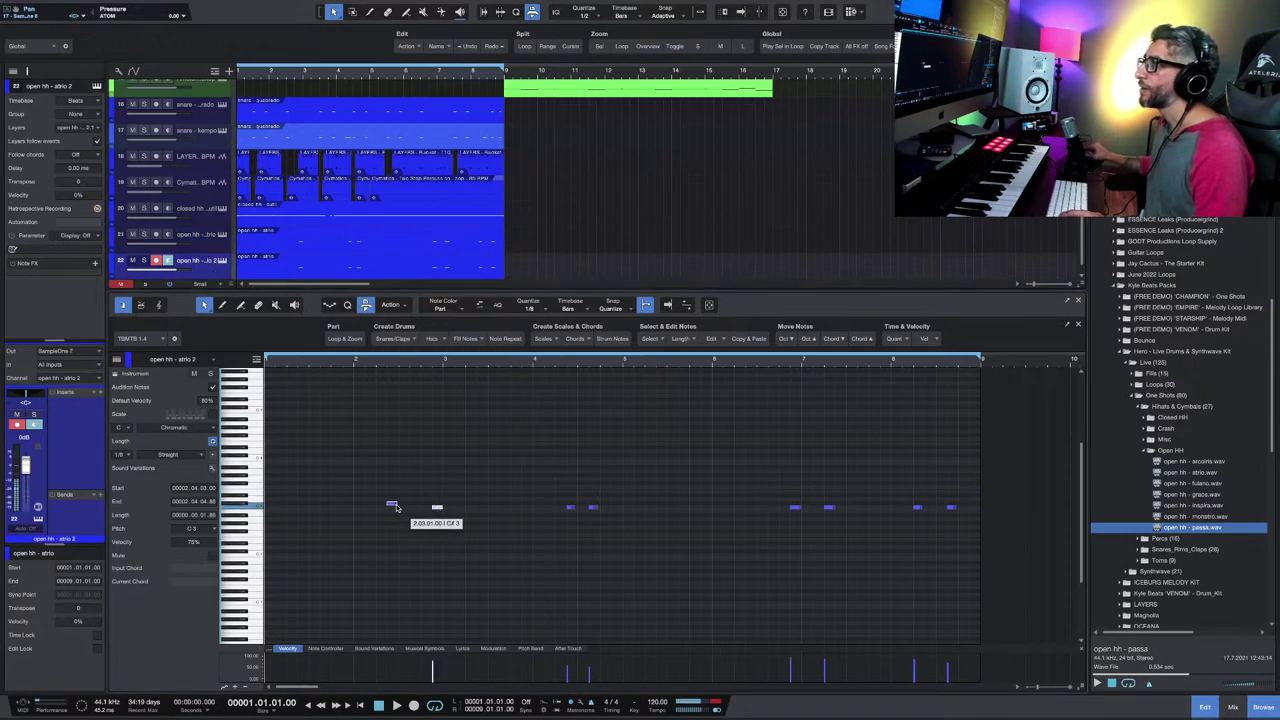
{"action": "key", "text": "space"}
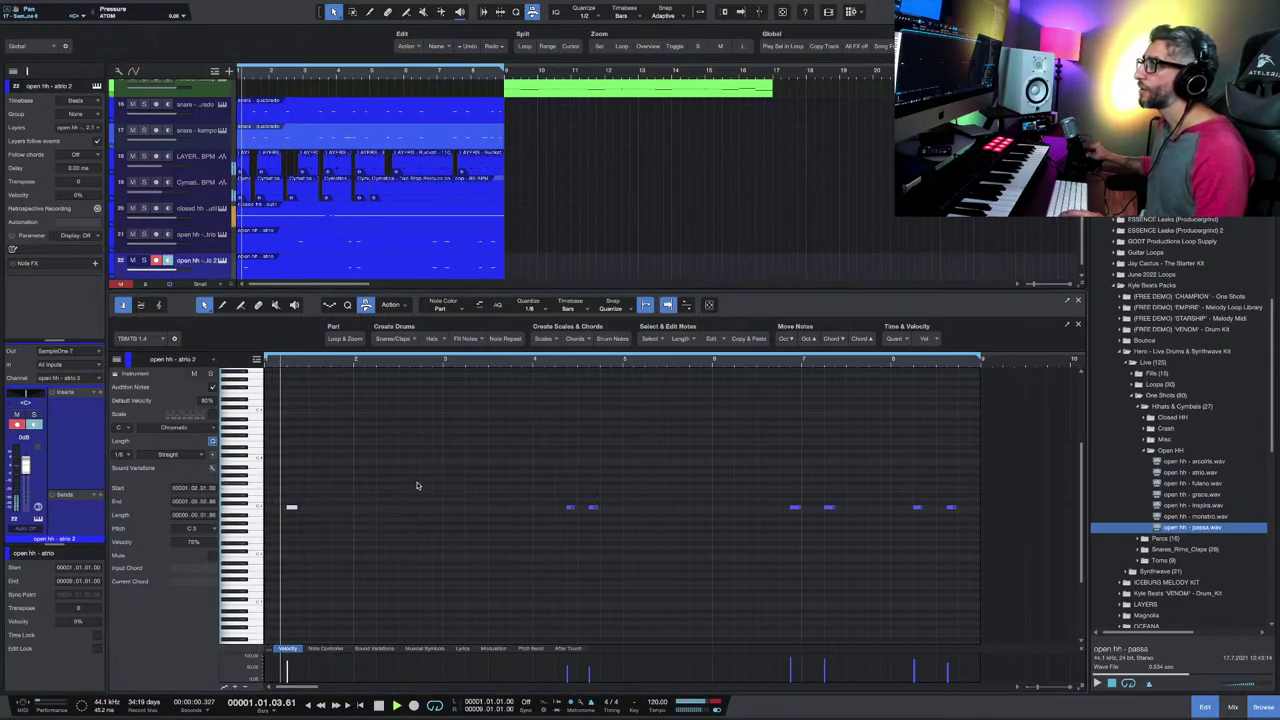
Step: Delete the remaining notes from bar 4 onward in the duplicated track and add a C3 note on beat 2 of bar 5
{"action": "left_click_drag", "start_coordinate": [552, 486], "coordinate": [954, 568]}
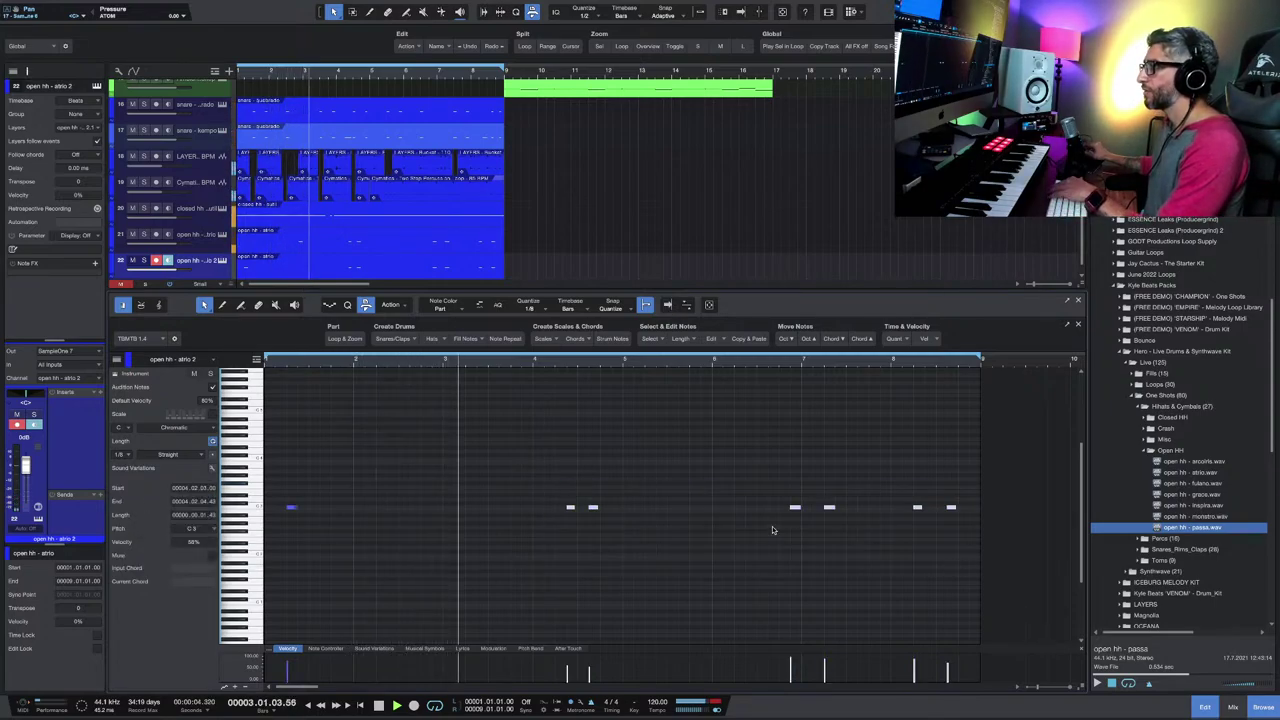
{"action": "key", "text": "Delete"}
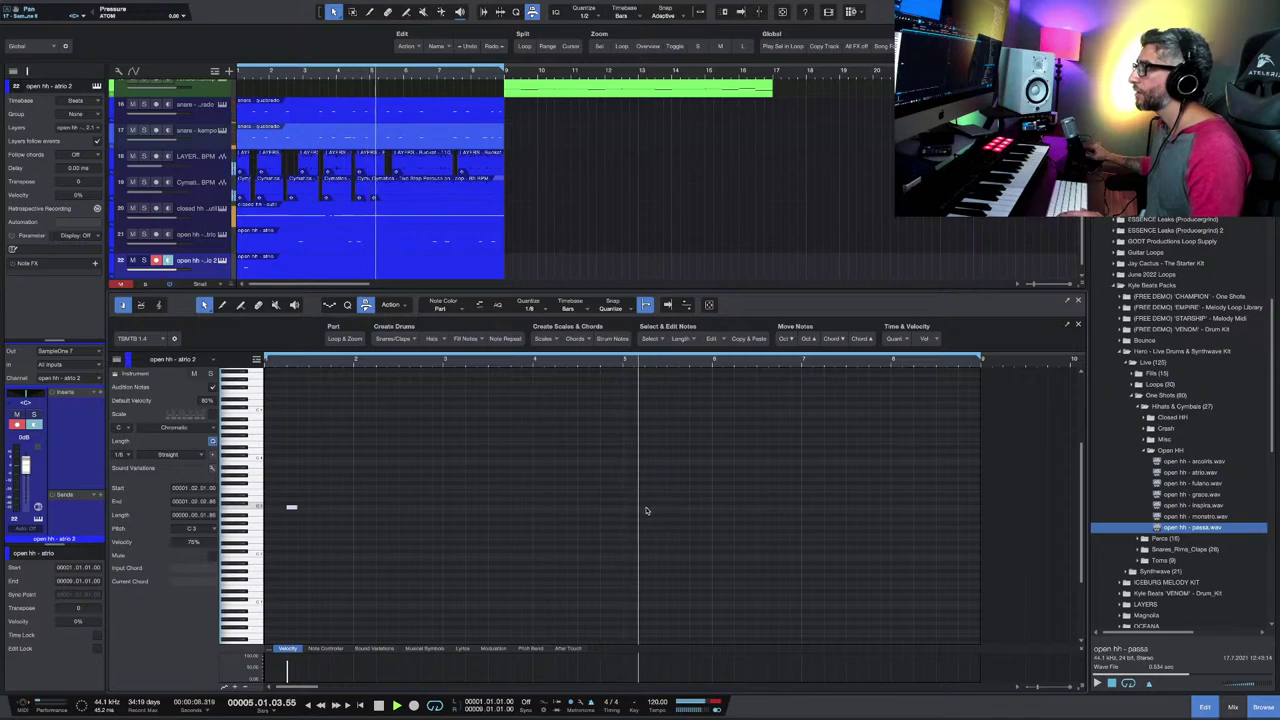
{"action": "left_click", "coordinate": [650, 510]}
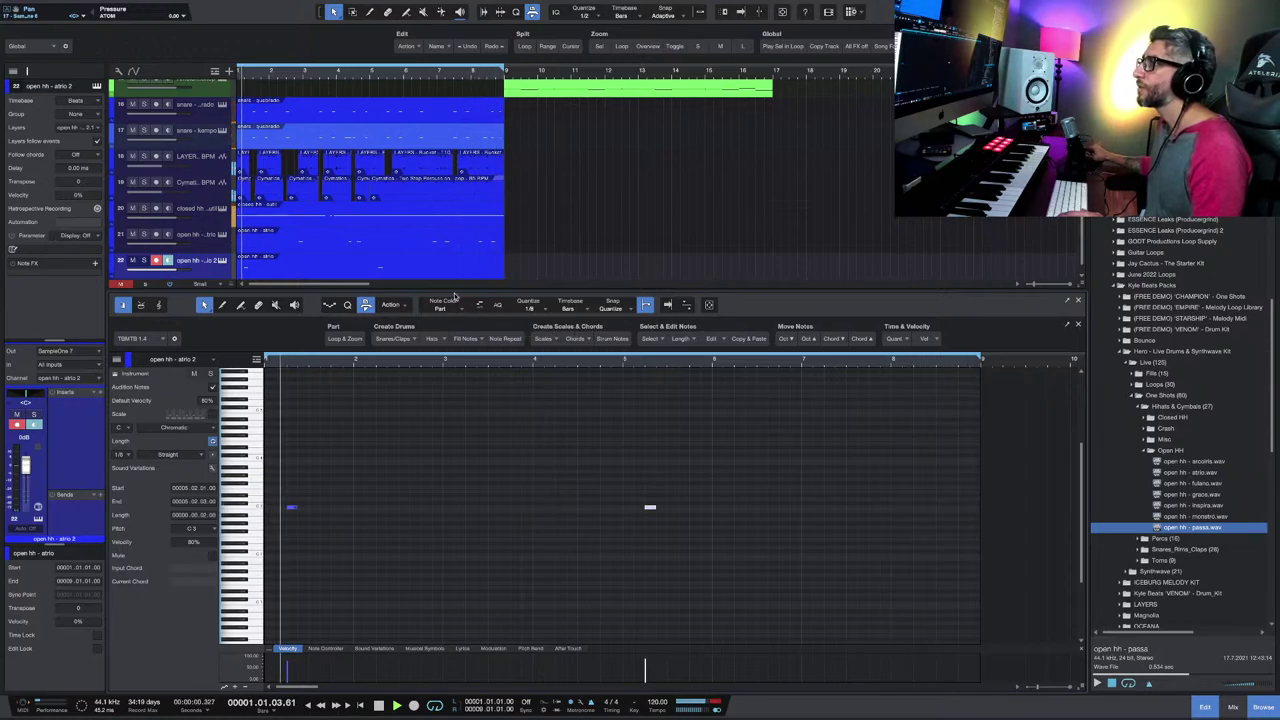
Step: Shorten the original open hi-hat part to four bars, duplicate it to start at bar 5, and close the note editor
{"action": "left_click", "coordinate": [476, 245]}
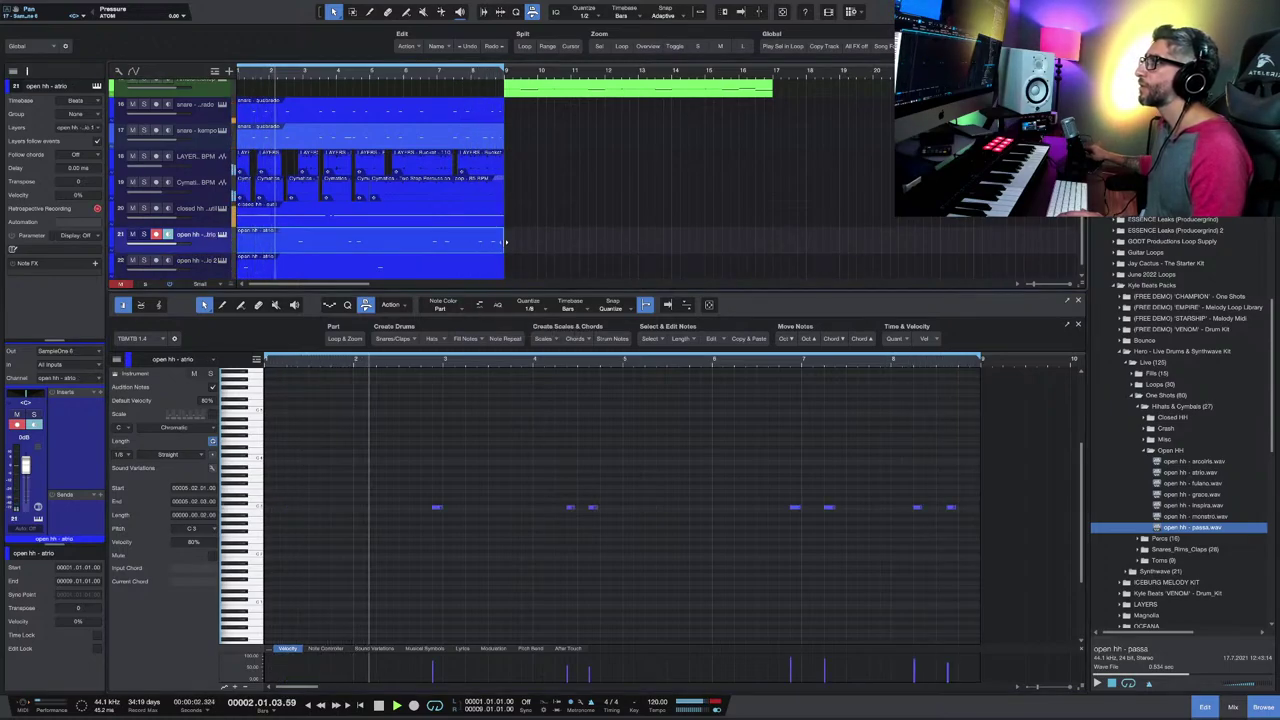
{"action": "left_click_drag", "start_coordinate": [505, 241], "coordinate": [370, 248]}
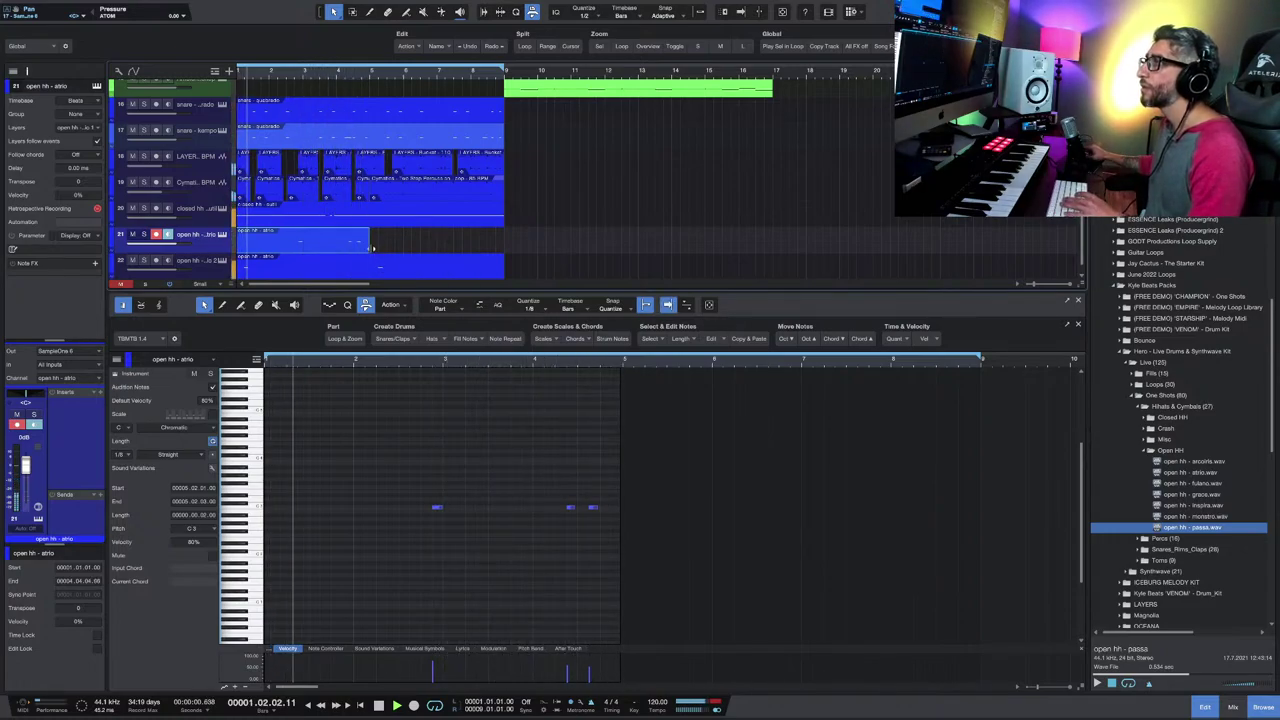
{"action": "left_click_drag", "start_coordinate": [372, 247], "coordinate": [377, 247]}
{"action": "key", "text": "d"}
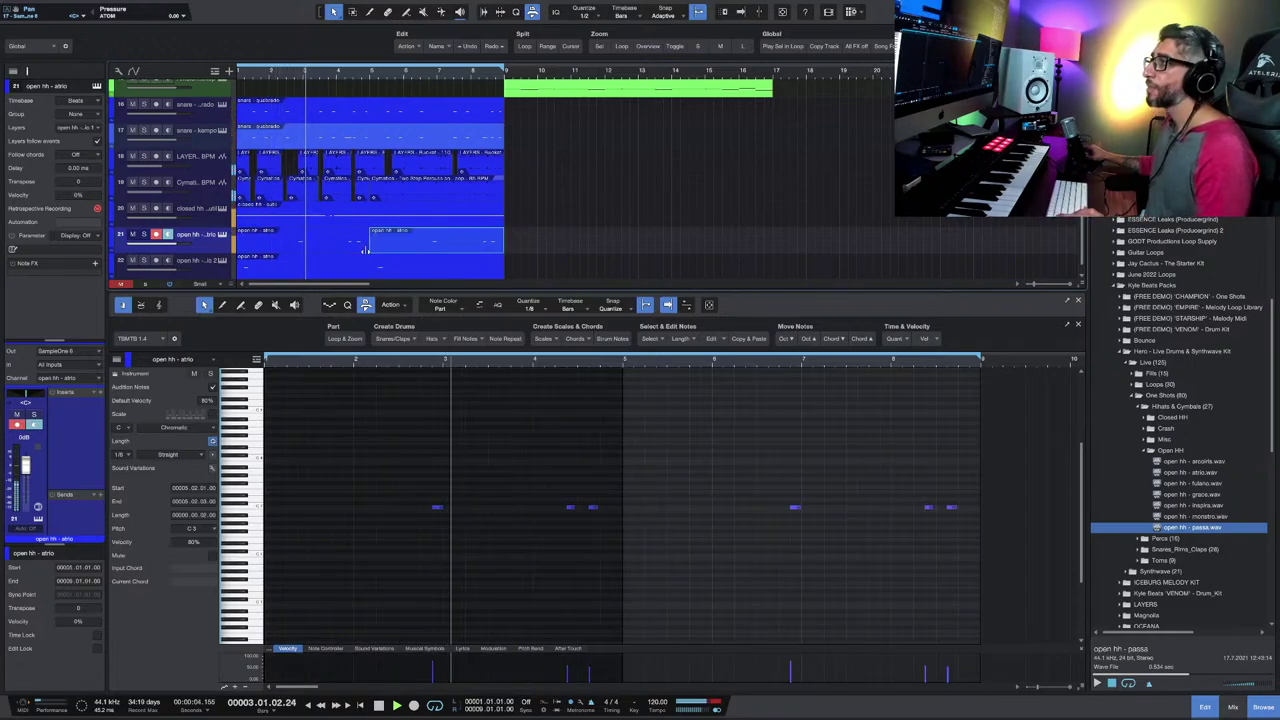
{"action": "left_click", "coordinate": [1079, 302]}
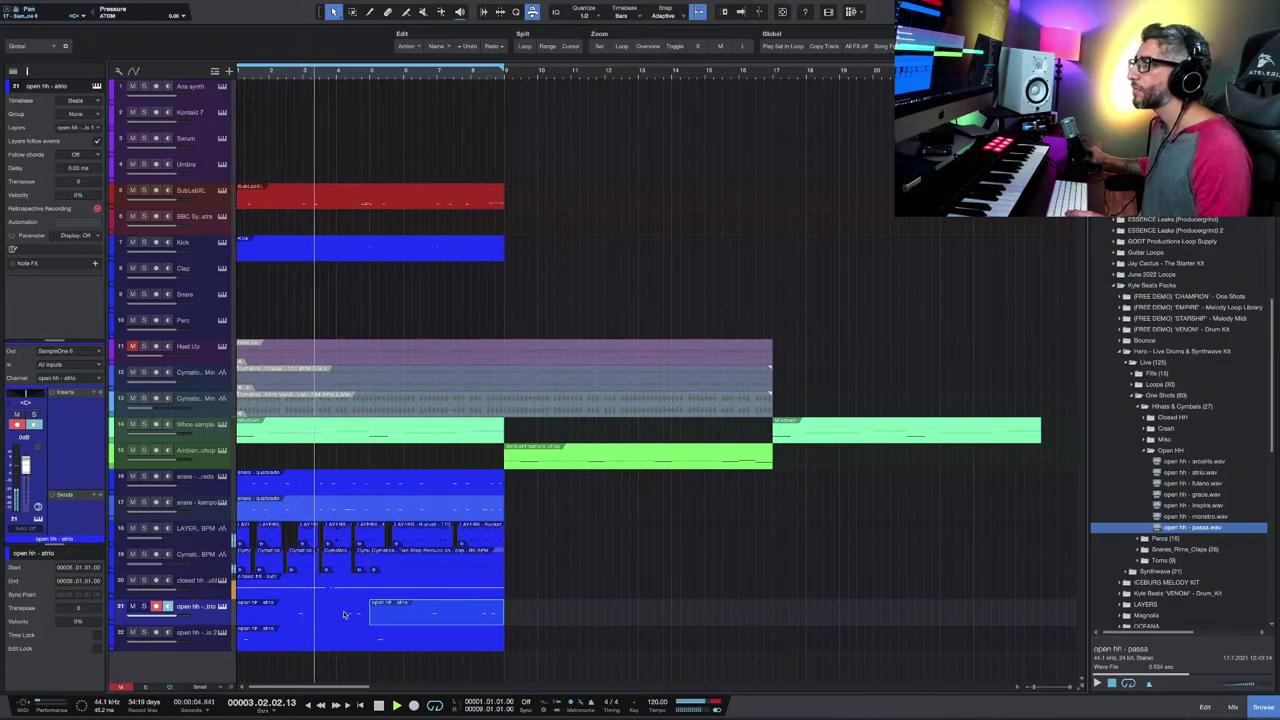
{"action": "key", "text": "w"}
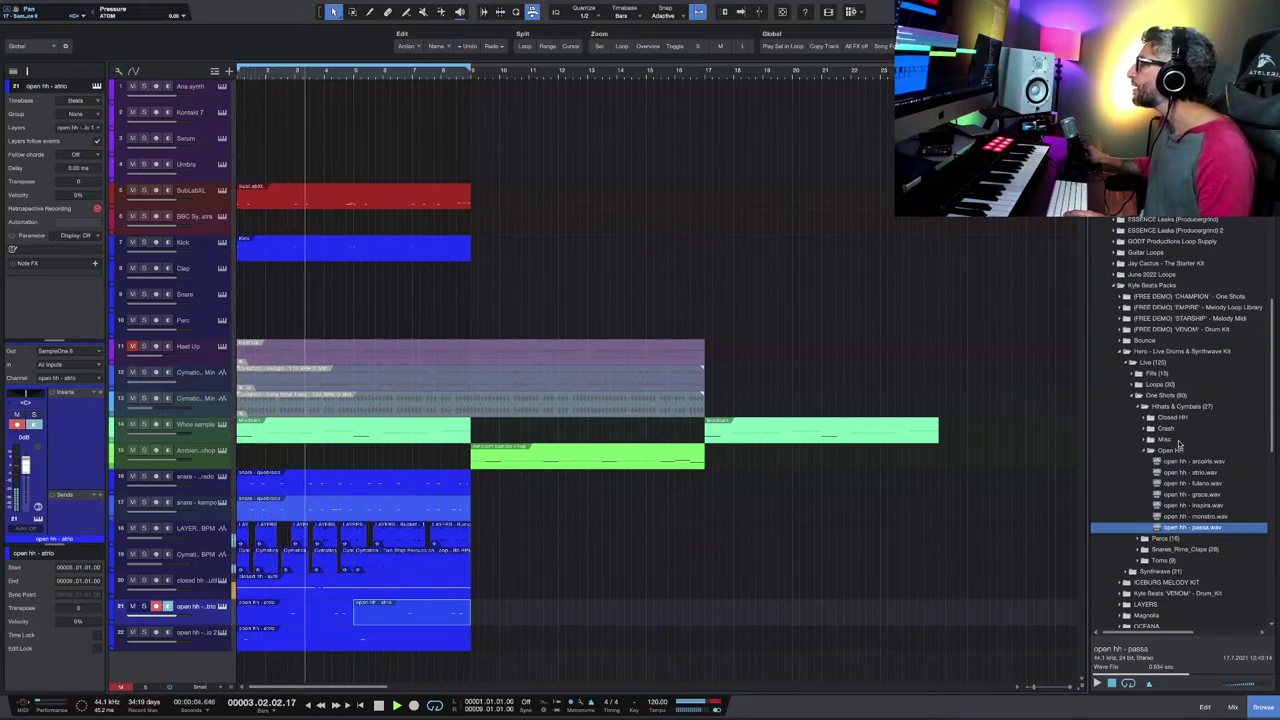
Step: Reduce the arrangement's track heights to fit every track and collapse the Hero - Live Drums & Synthwave Kit folder in the browser
{"action": "left_click", "coordinate": [1146, 451]}
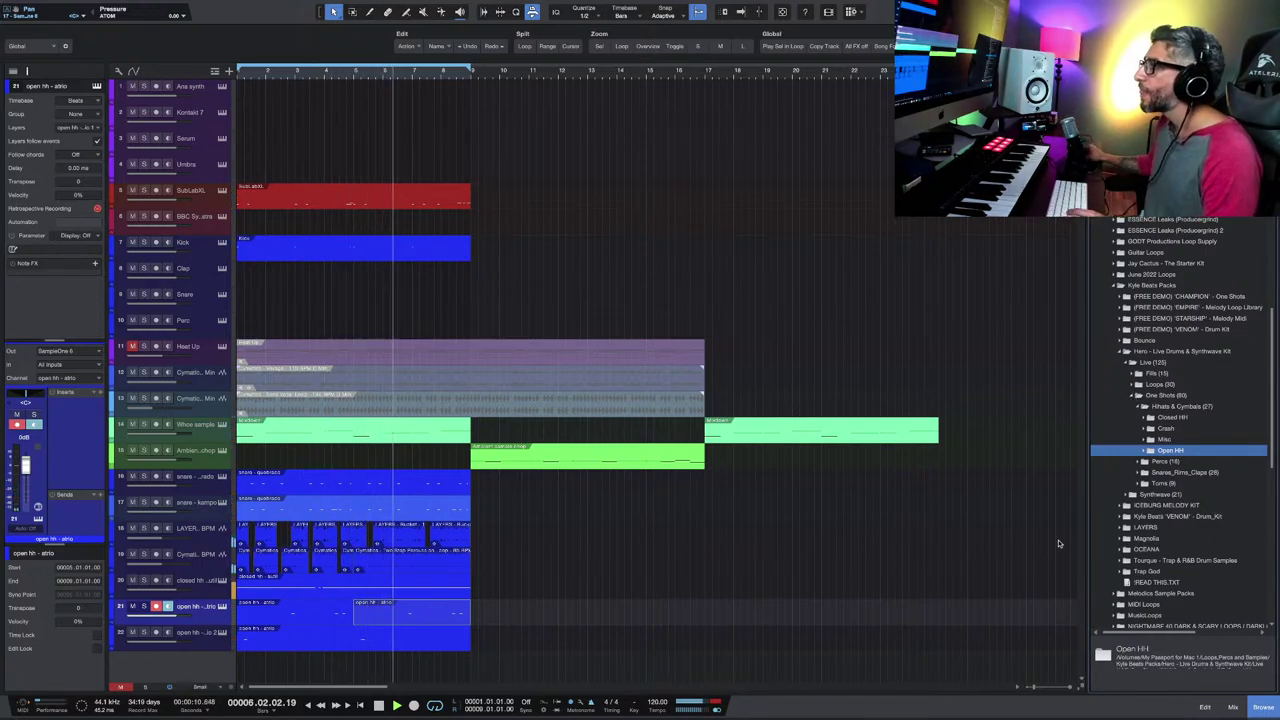
{"action": "scroll", "coordinate": [630, 600], "scroll_direction": "down", "scroll_amount": 1}
{"action": "scroll", "coordinate": [607, 598], "scroll_direction": "down", "scroll_amount": 3}
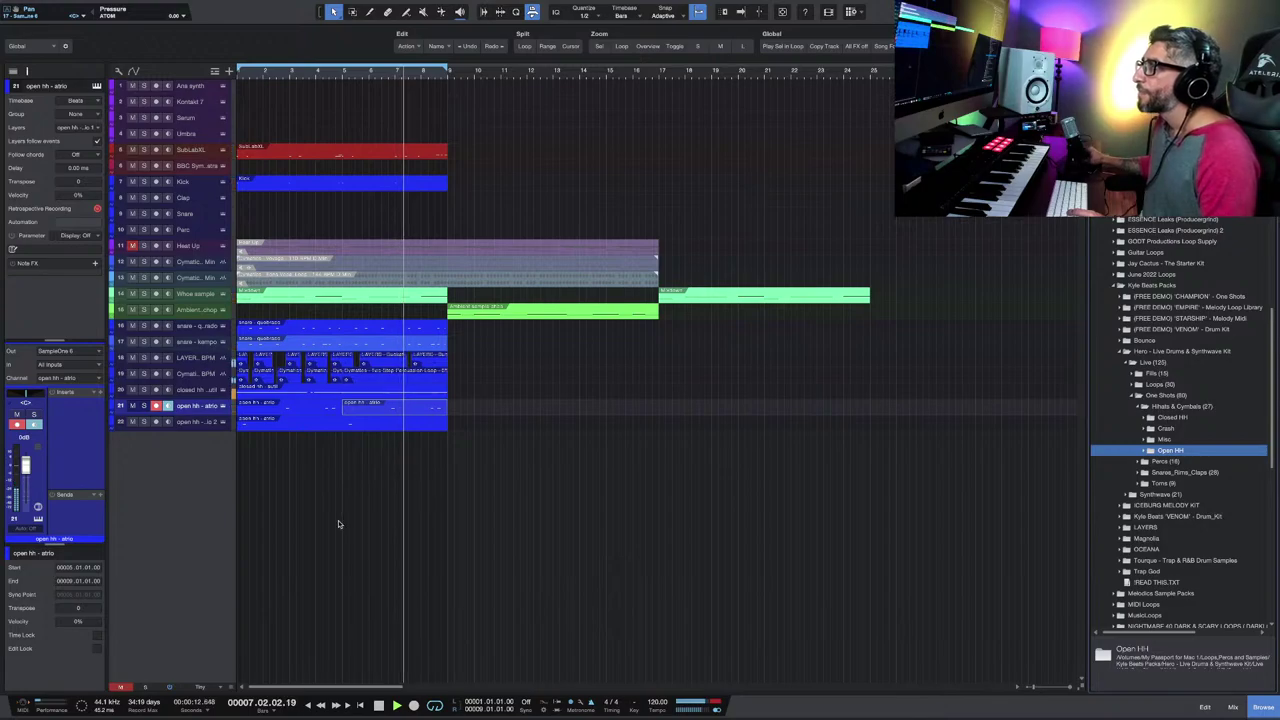
{"action": "scroll", "coordinate": [383, 526], "scroll_direction": "up", "scroll_amount": 3}
{"action": "scroll", "coordinate": [420, 525], "scroll_direction": "down", "scroll_amount": 3}
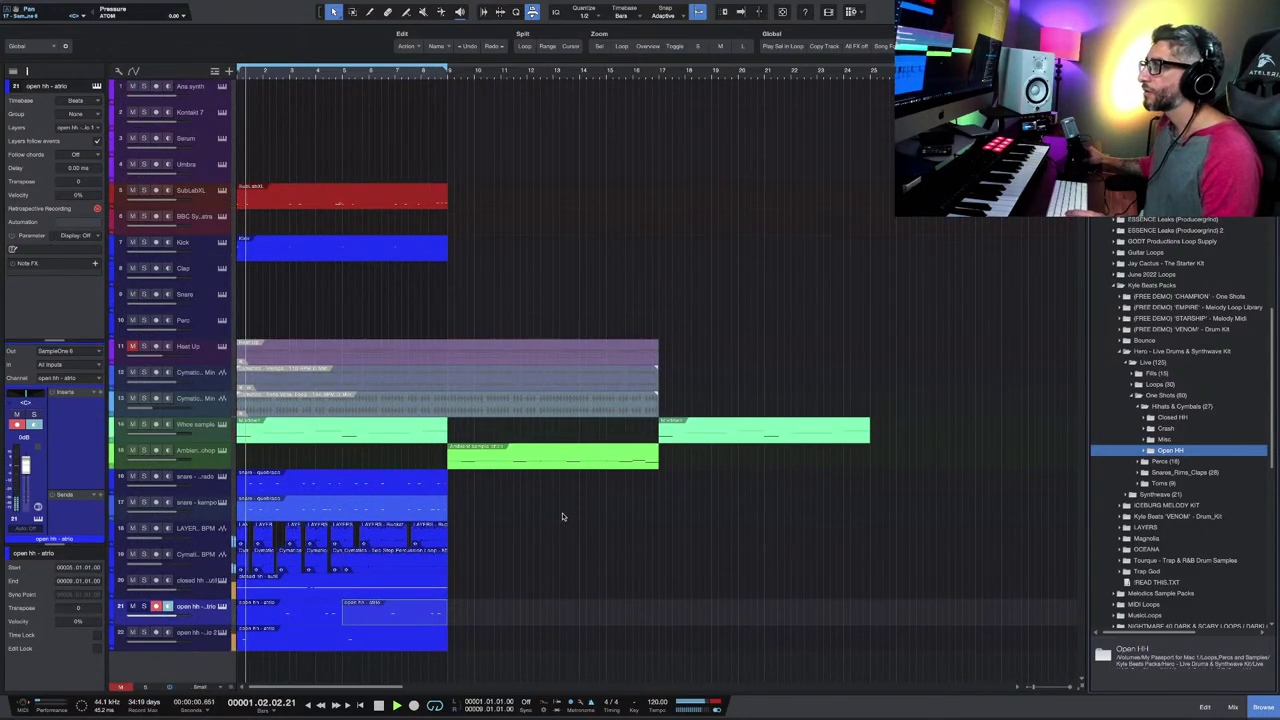
{"action": "scroll", "coordinate": [547, 515], "scroll_direction": "down", "scroll_amount": 3}
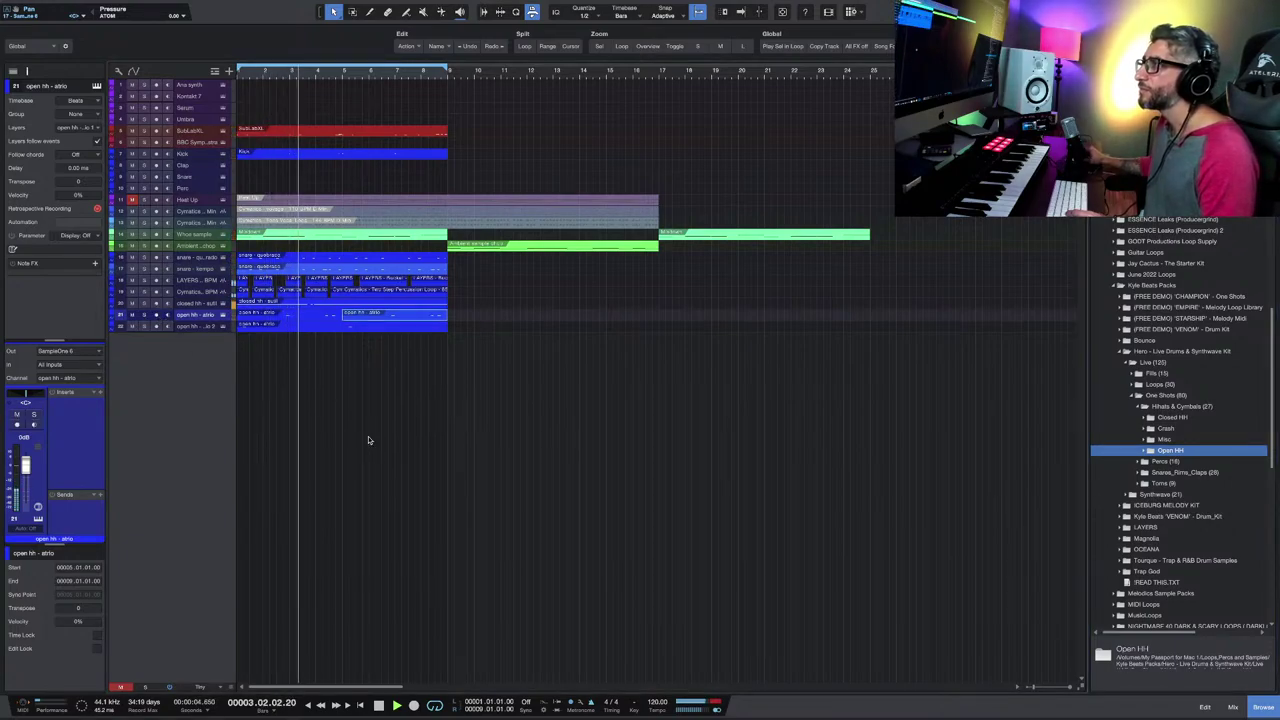
{"action": "left_click", "coordinate": [1129, 364]}
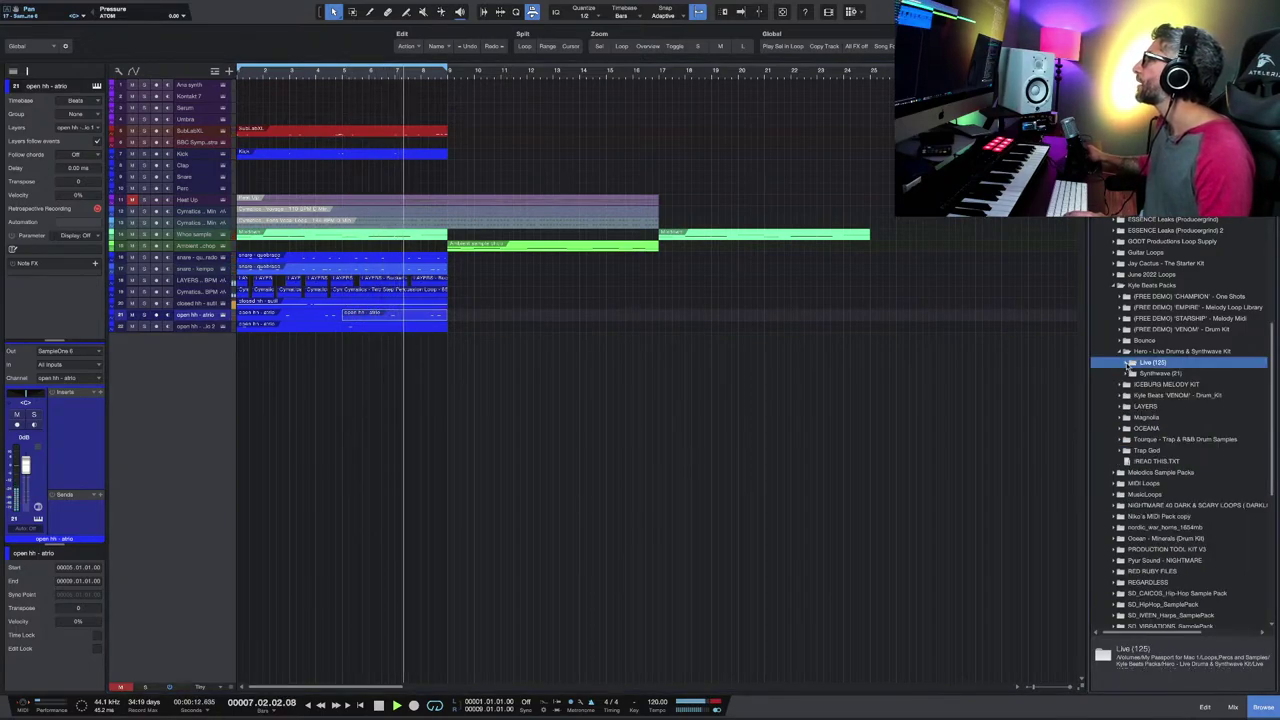
{"action": "left_click", "coordinate": [1126, 352]}
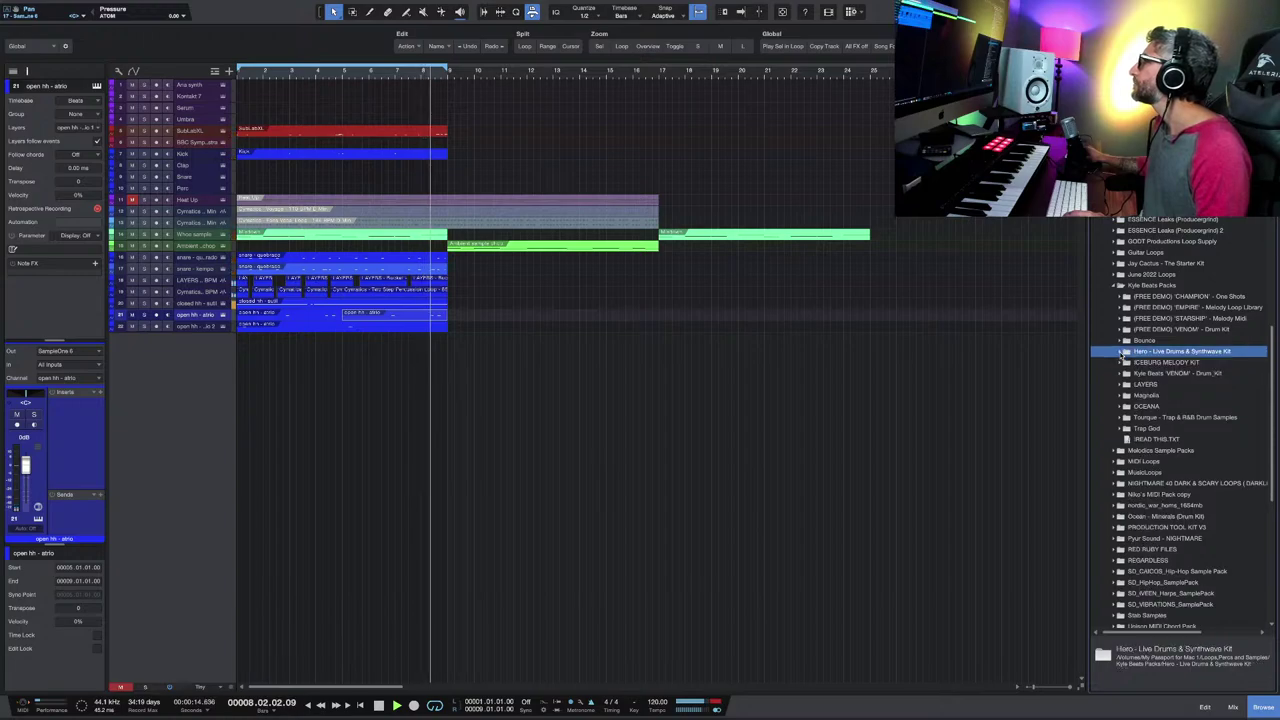
Step: Check the subfolders of the 18 - FX Collection (LUNAR) pack, leaving the folder collapsed
{"action": "scroll", "coordinate": [1121, 357], "scroll_direction": "up", "scroll_amount": 1}
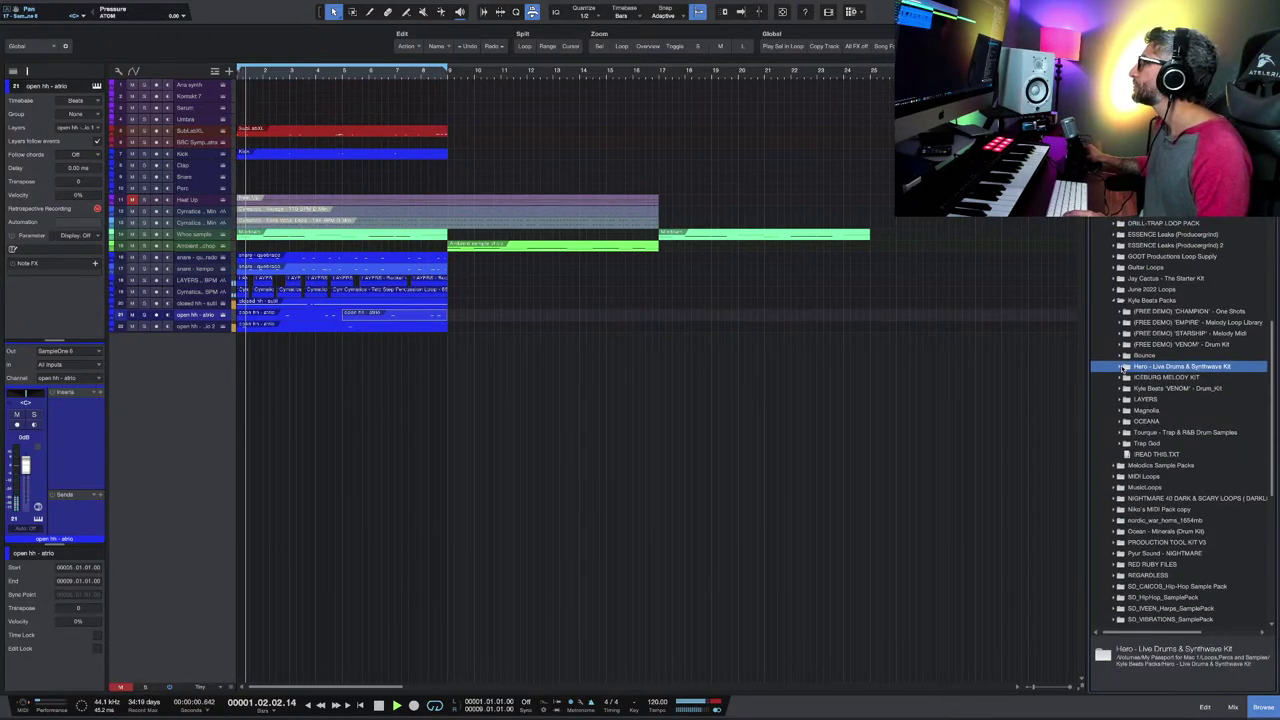
{"action": "scroll", "coordinate": [1123, 368], "scroll_direction": "up", "scroll_amount": 5}
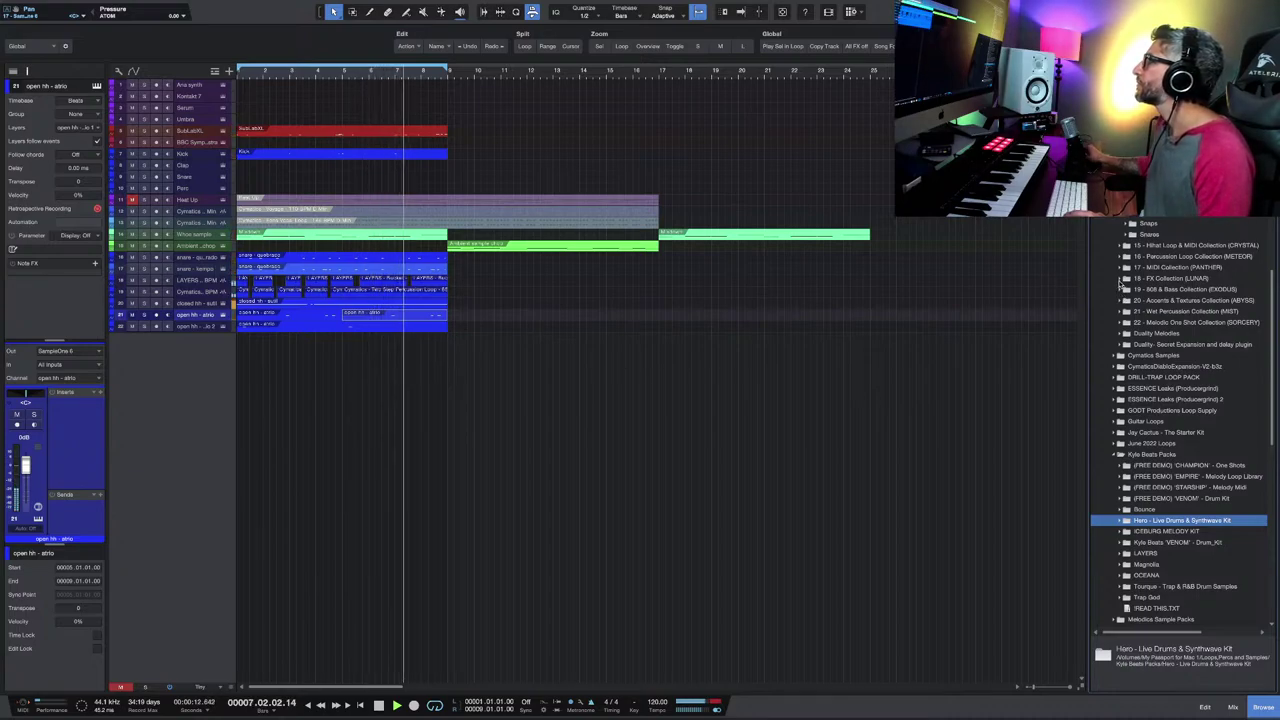
{"action": "left_click", "coordinate": [1121, 279]}
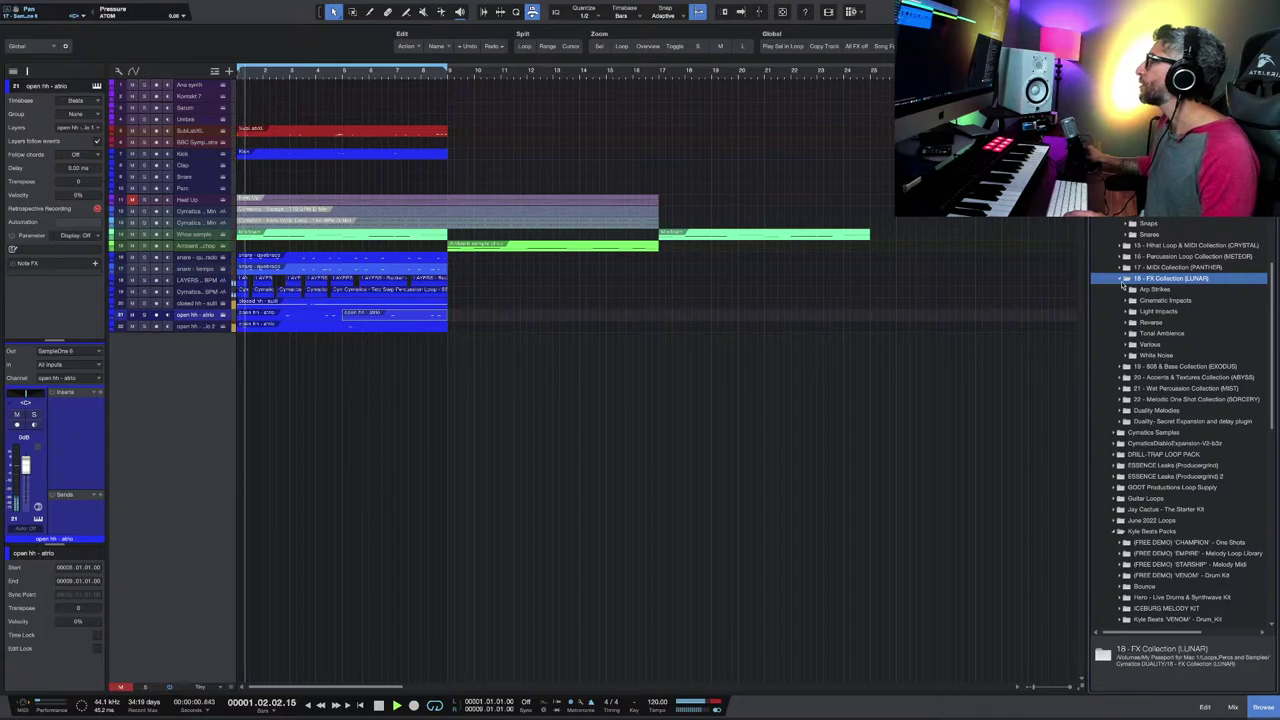
{"action": "key", "text": "Left"}
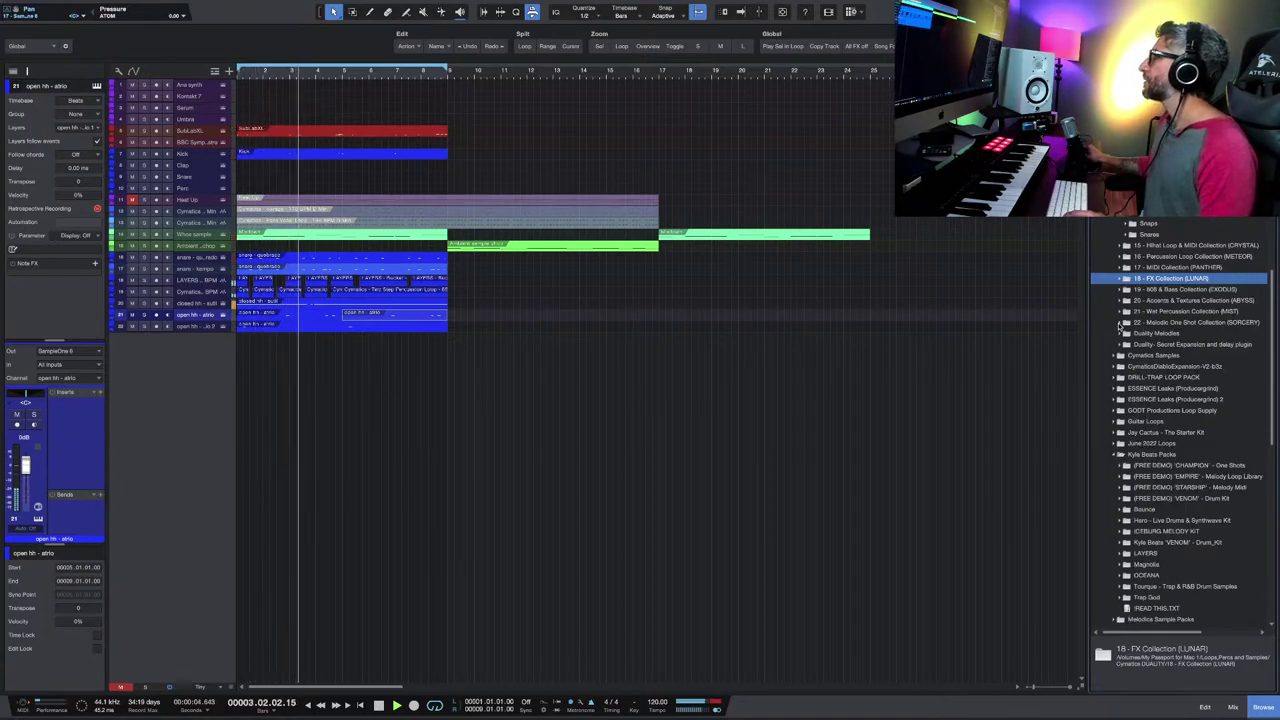
Step: Browse the one-shot list in the 22 - Melodic One Shot Collection (SORCERY) folder
{"action": "left_click", "coordinate": [1120, 325]}
{"action": "scroll", "coordinate": [1187, 408], "scroll_direction": "down", "scroll_amount": 10}
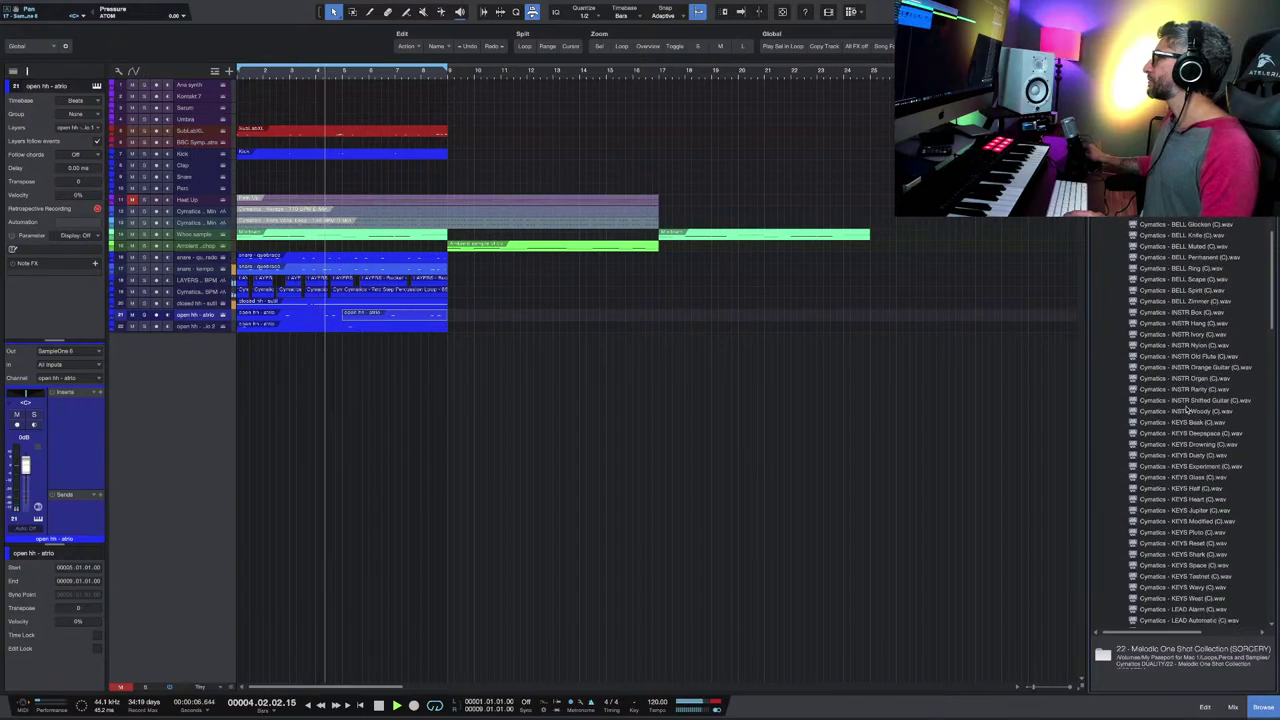
{"action": "scroll", "coordinate": [1187, 408], "scroll_direction": "down", "scroll_amount": 15}
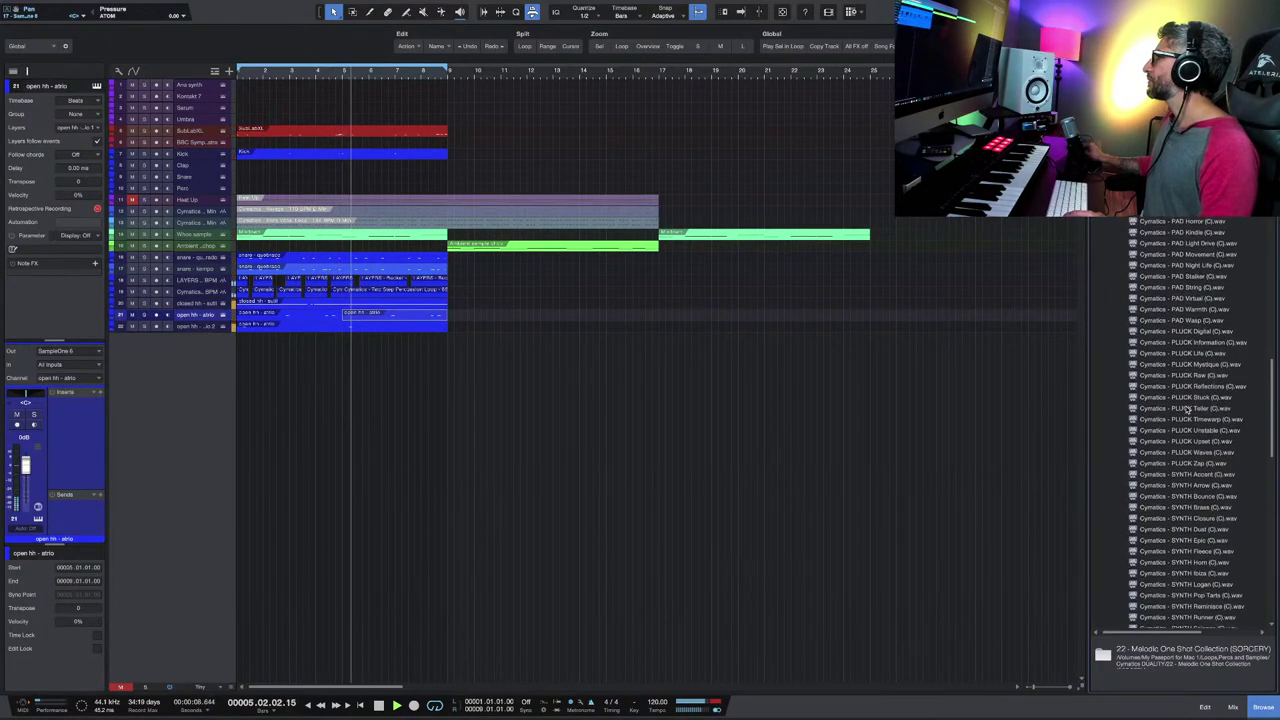
{"action": "scroll", "coordinate": [1187, 408], "scroll_direction": "up", "scroll_amount": 10}
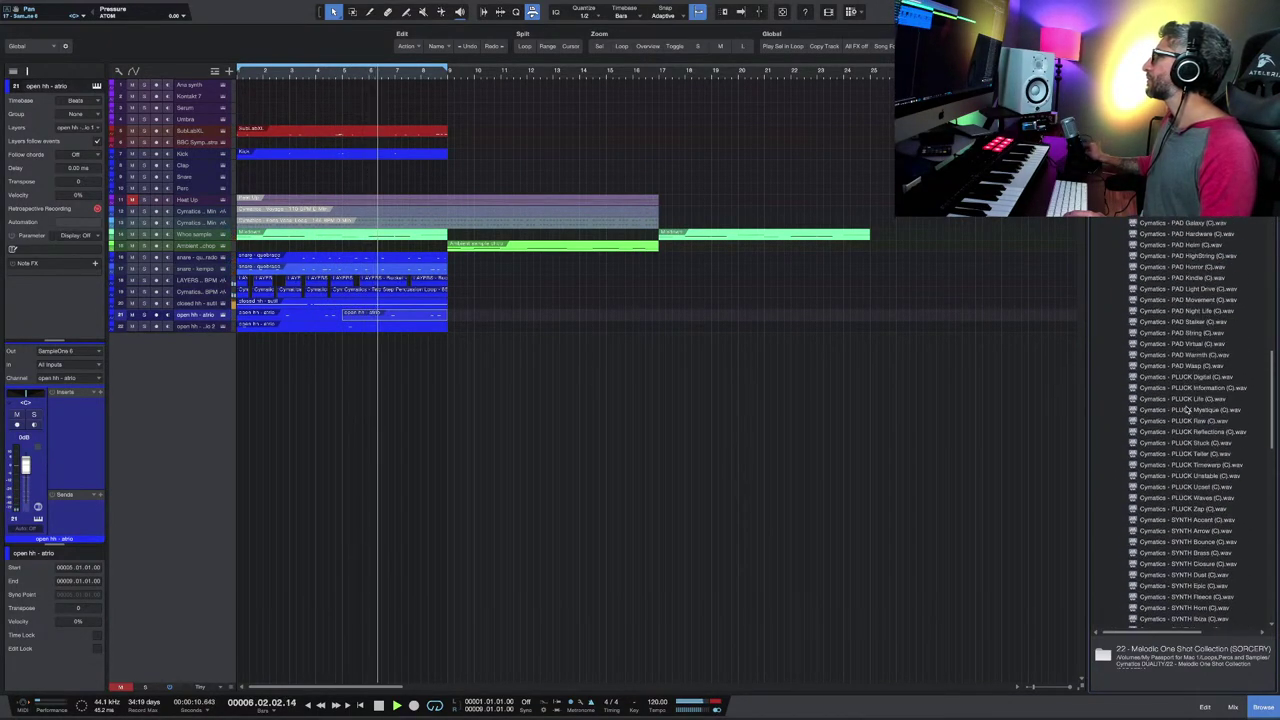
{"action": "scroll", "coordinate": [1187, 408], "scroll_direction": "up", "scroll_amount": 10}
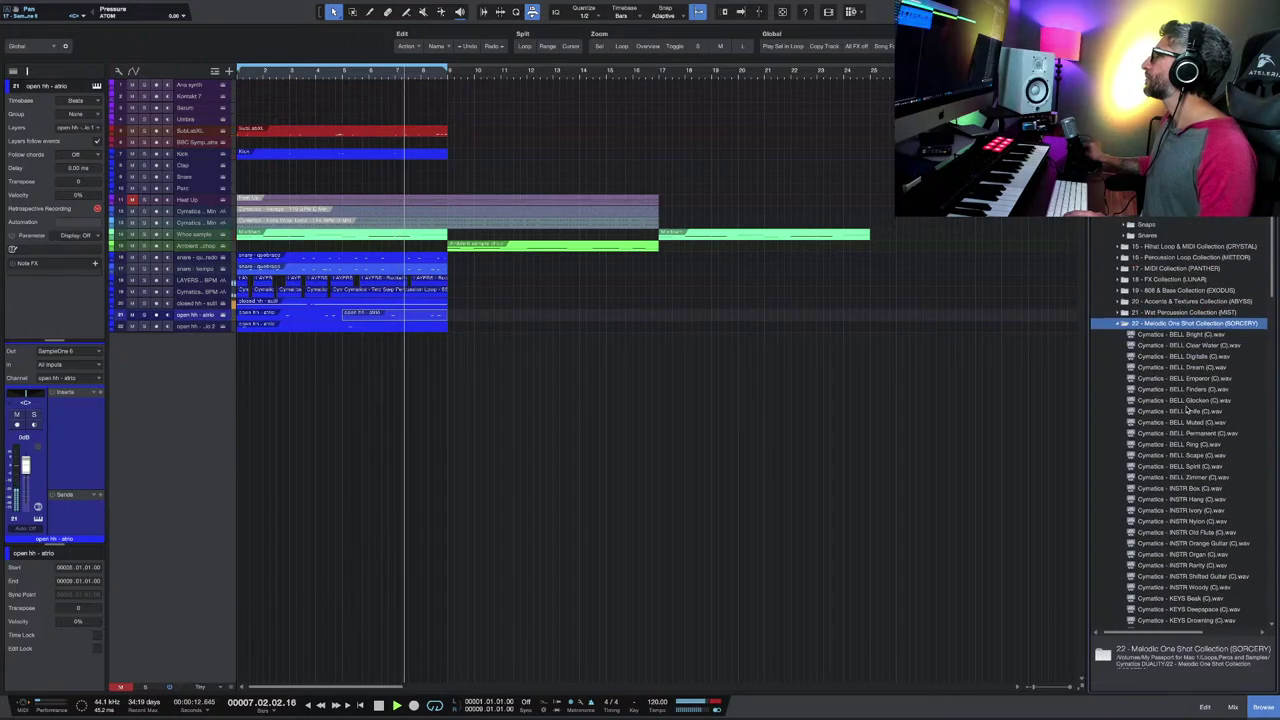
{"action": "left_click", "coordinate": [1124, 333]}
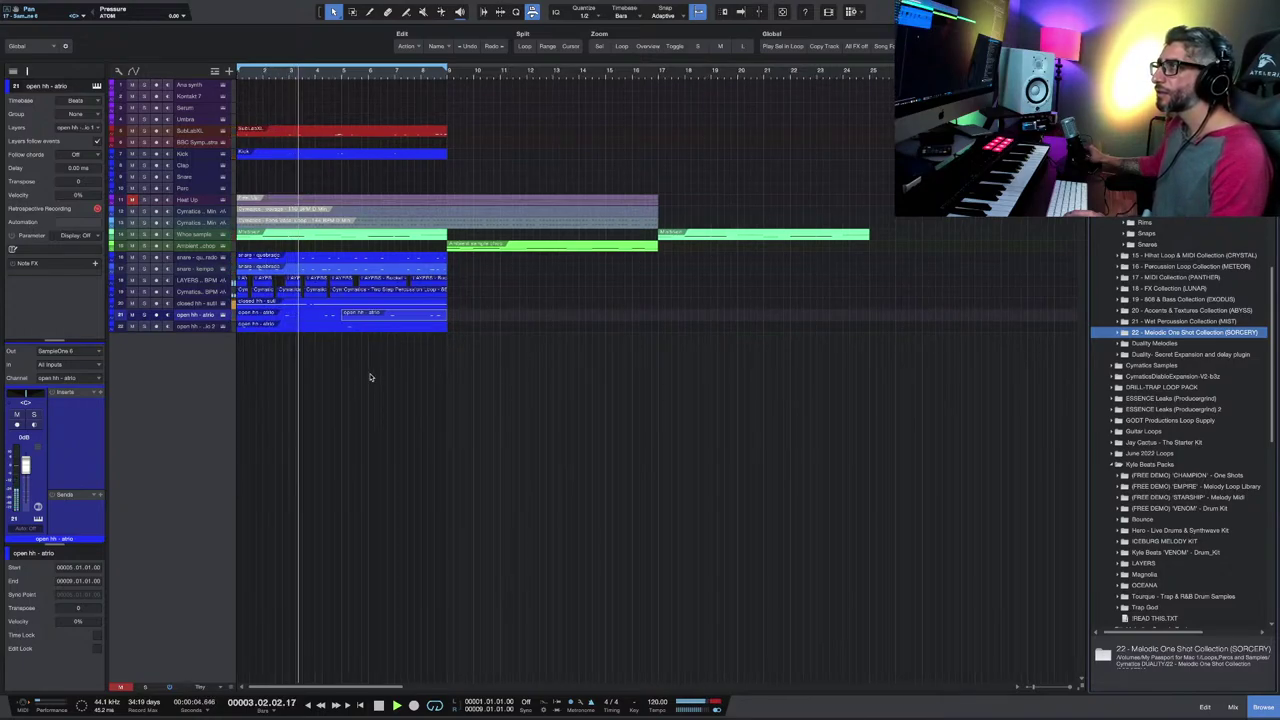
Step: Audition the BELL one-shots from Bright to Finders in the Melodic One Shot Collection (SORCERY) over the playing loop
{"action": "key", "text": "w"}
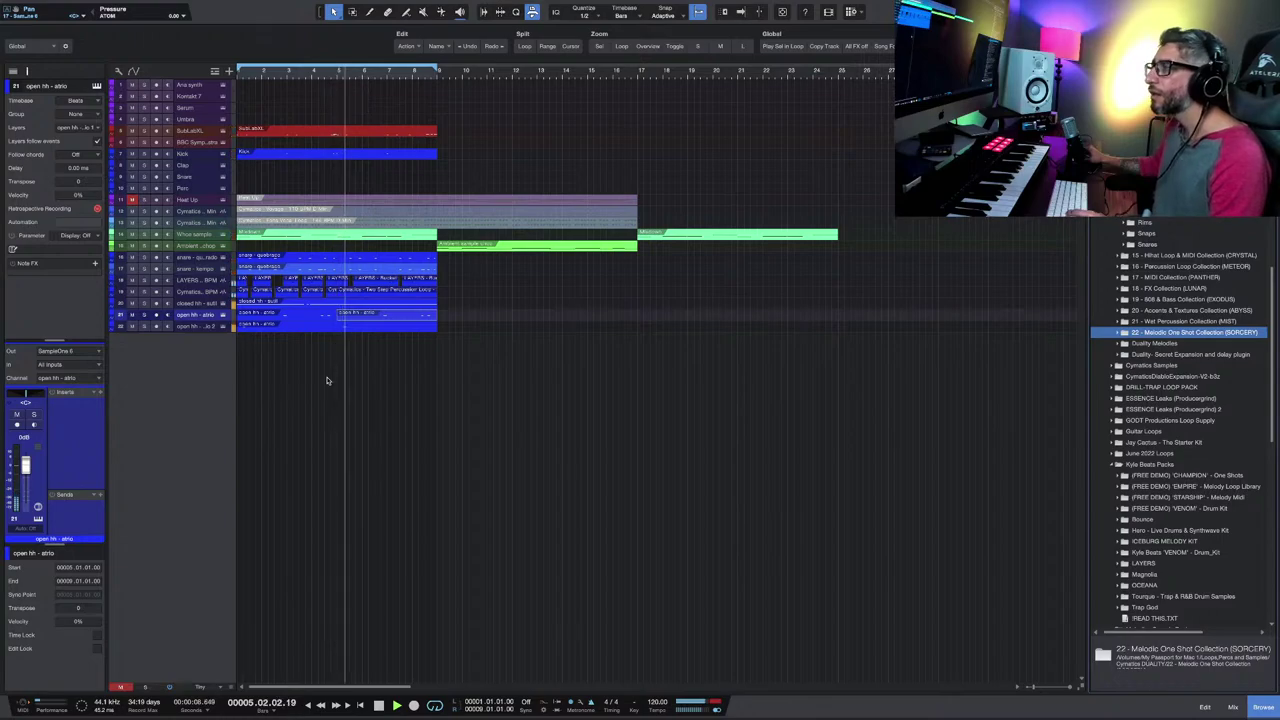
{"action": "key", "text": "e"}
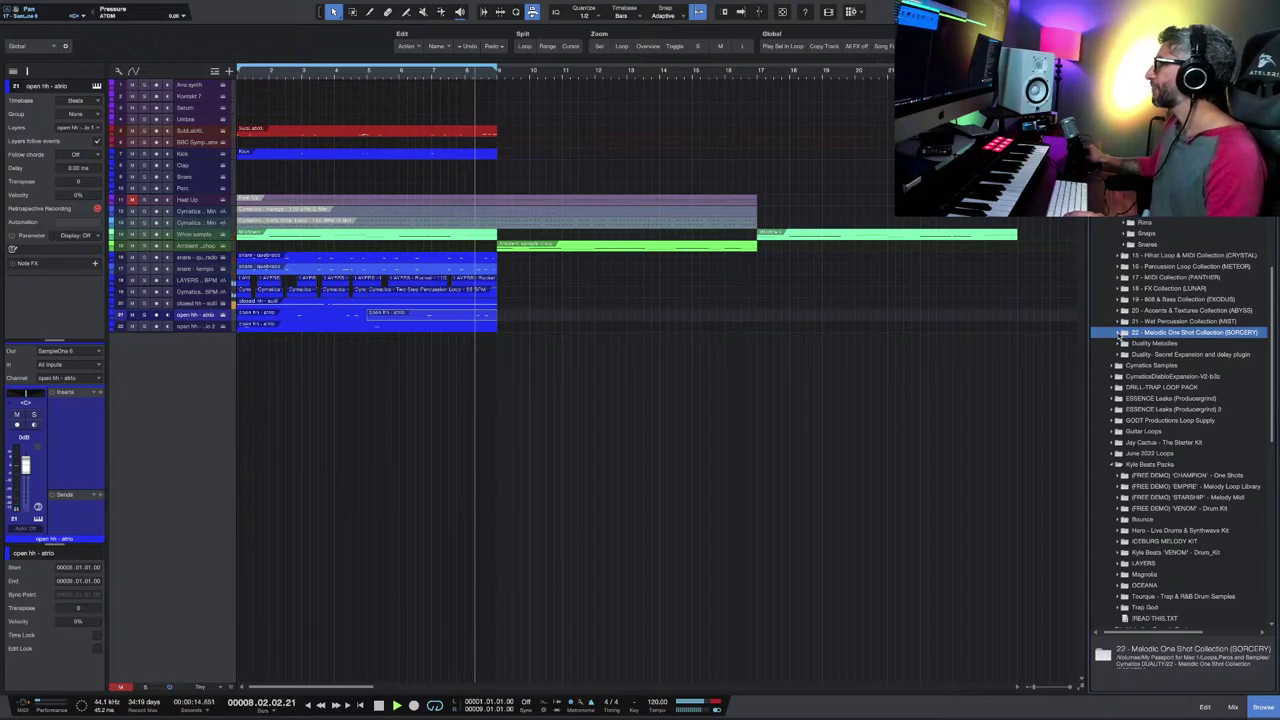
{"action": "left_click", "coordinate": [1117, 334]}
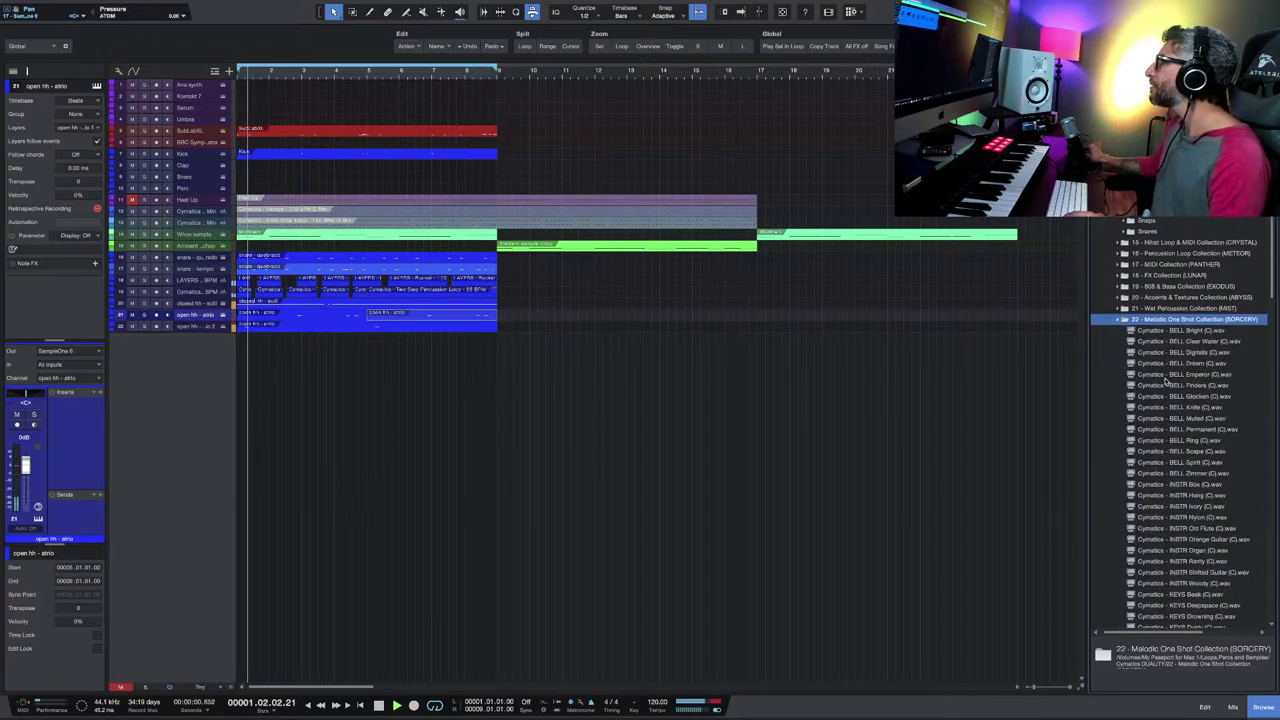
{"action": "left_click", "coordinate": [1180, 300]}
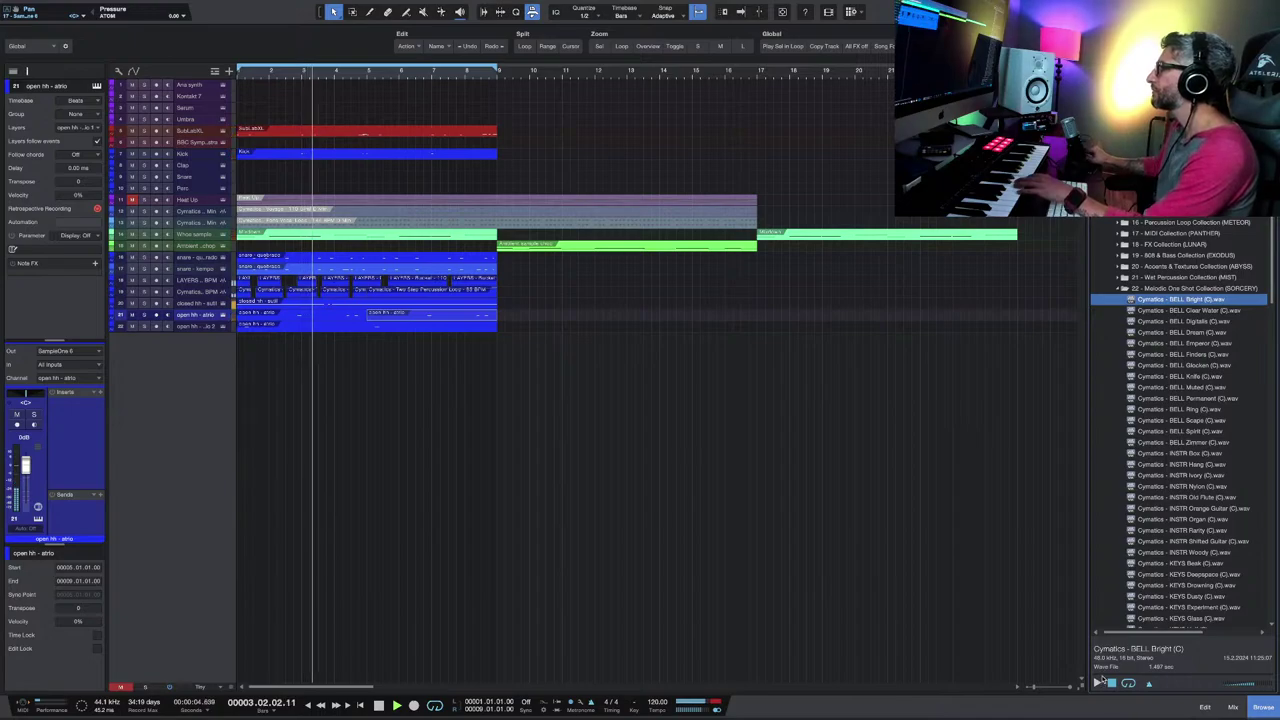
{"action": "left_click", "coordinate": [1180, 311]}
{"action": "left_click", "coordinate": [1176, 321]}
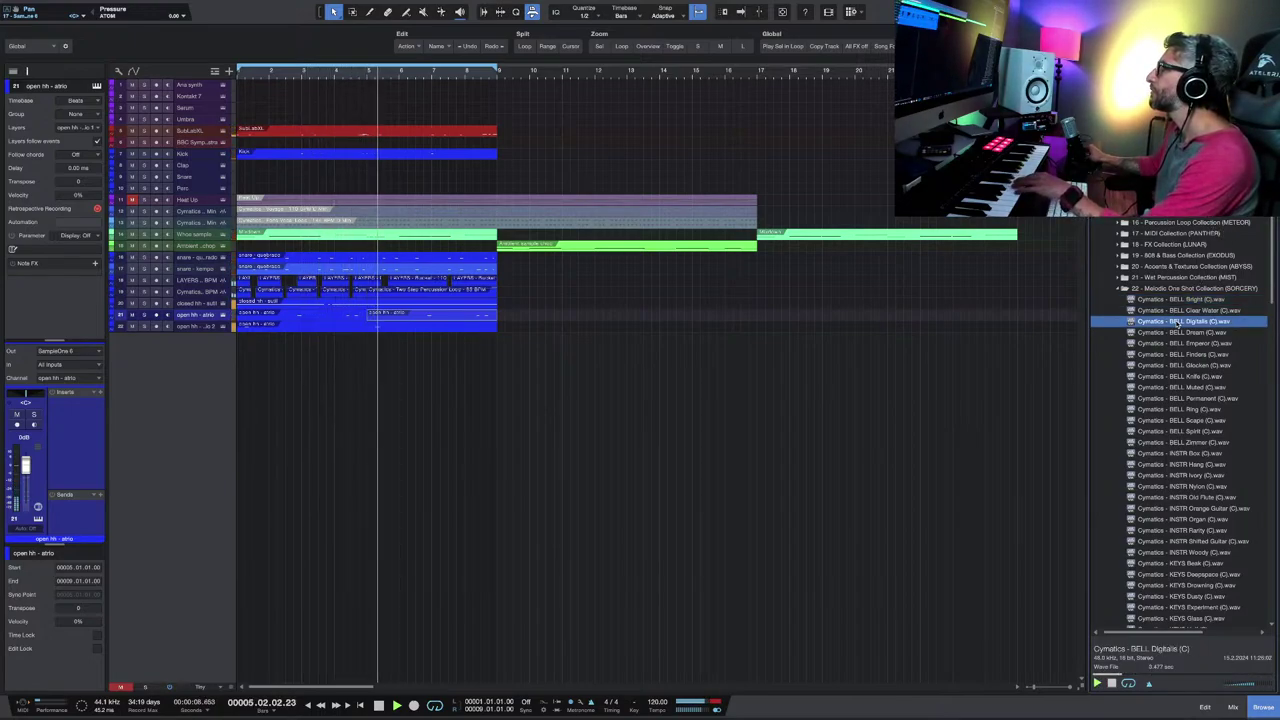
{"action": "left_click", "coordinate": [1172, 332]}
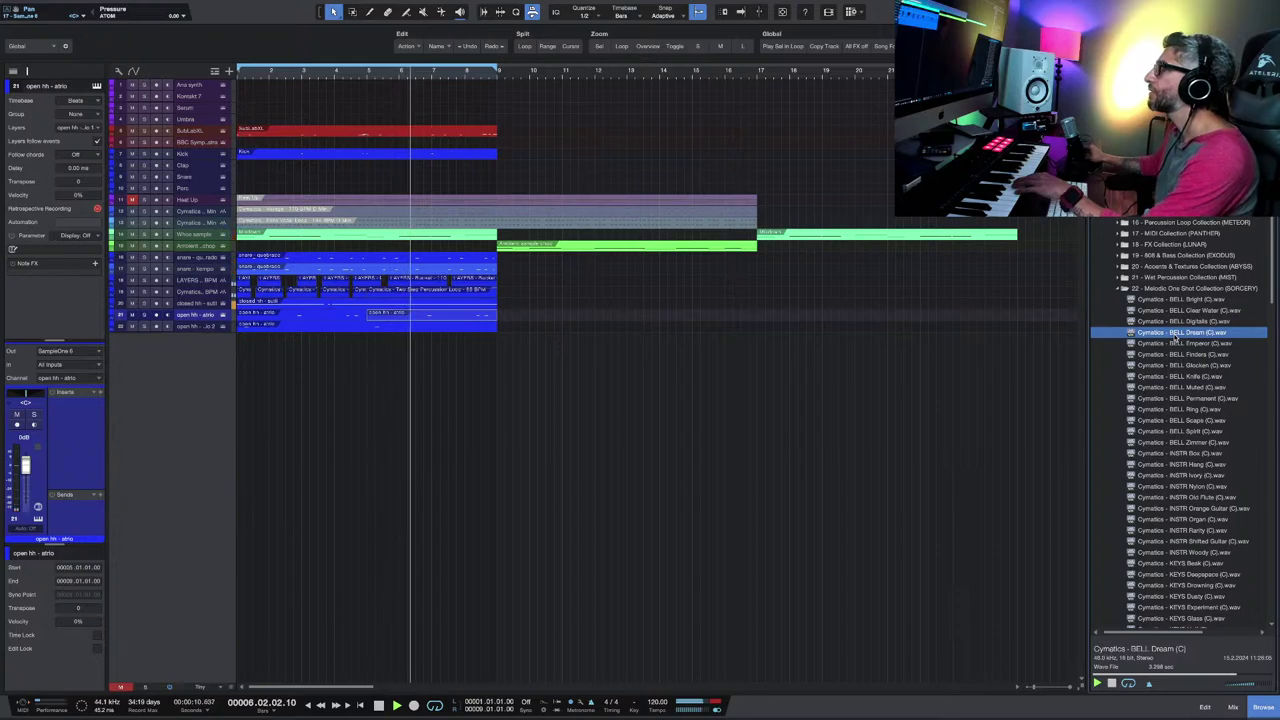
{"action": "scroll", "coordinate": [1174, 328], "scroll_direction": "down", "scroll_amount": 1}
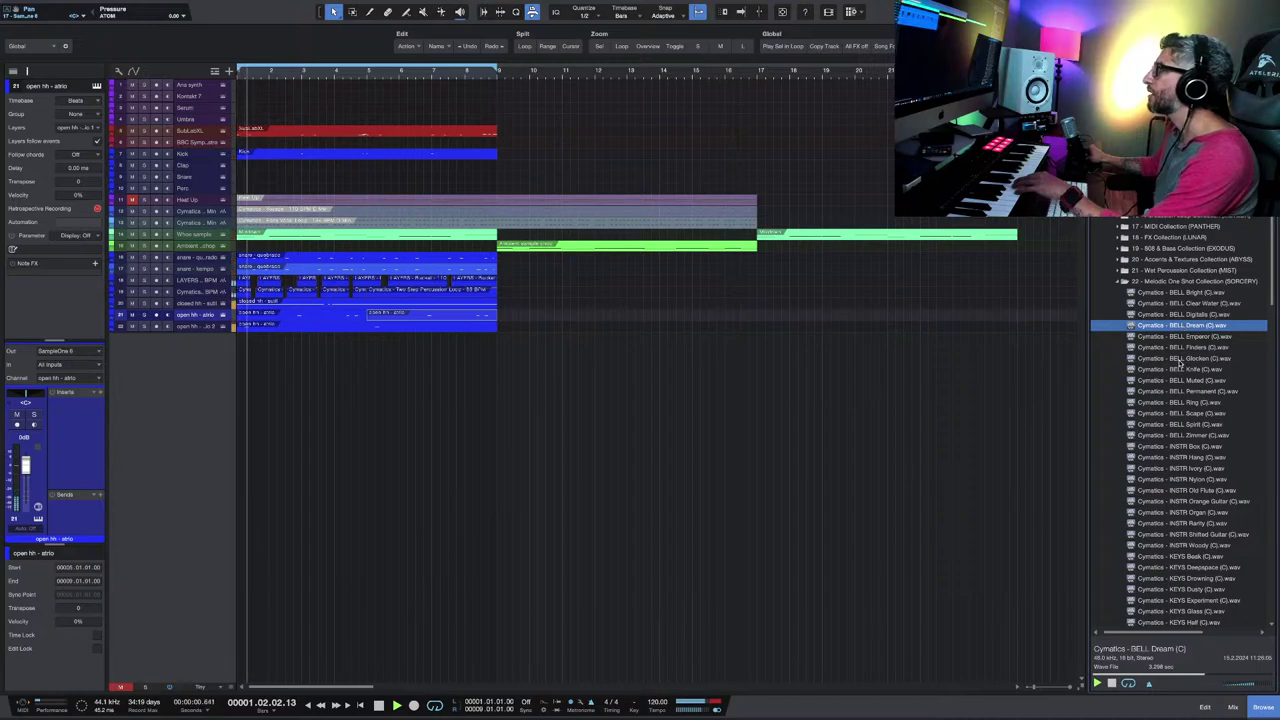
{"action": "key", "text": "Down"}
{"action": "key", "text": "Down"}
{"action": "scroll", "coordinate": [1193, 580], "scroll_direction": "down", "scroll_amount": 2}
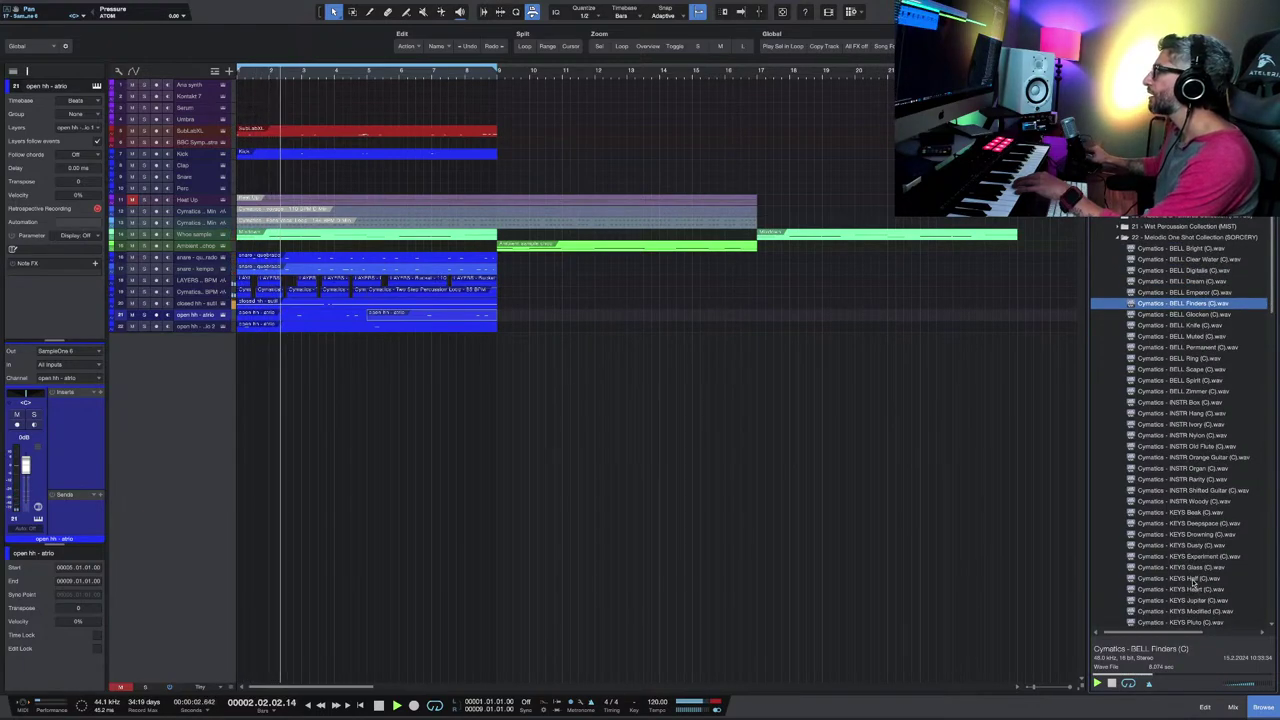
Step: Preview the one-shots INSTR Woody, INSTR Shifted Guitar, KEYS Reset, LEAD Classic and LEAD Funhouse against the beat
{"action": "left_click", "coordinate": [1182, 503]}
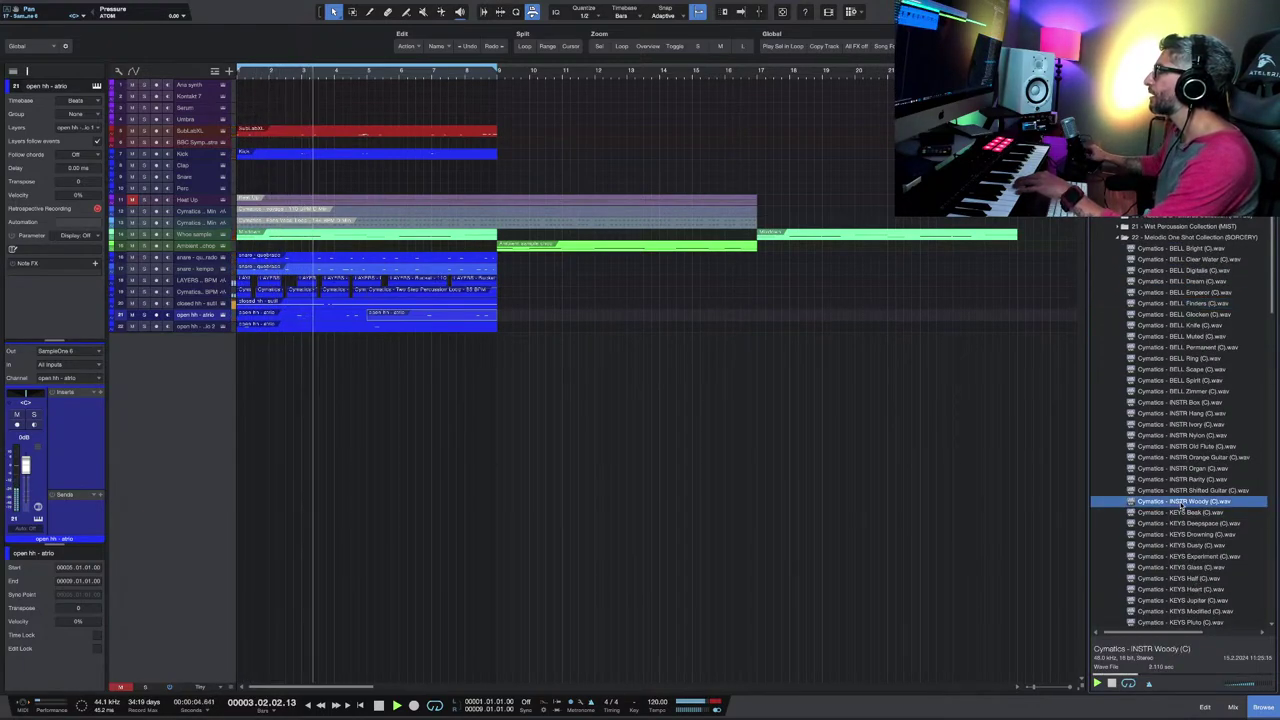
{"action": "left_click", "coordinate": [1182, 491]}
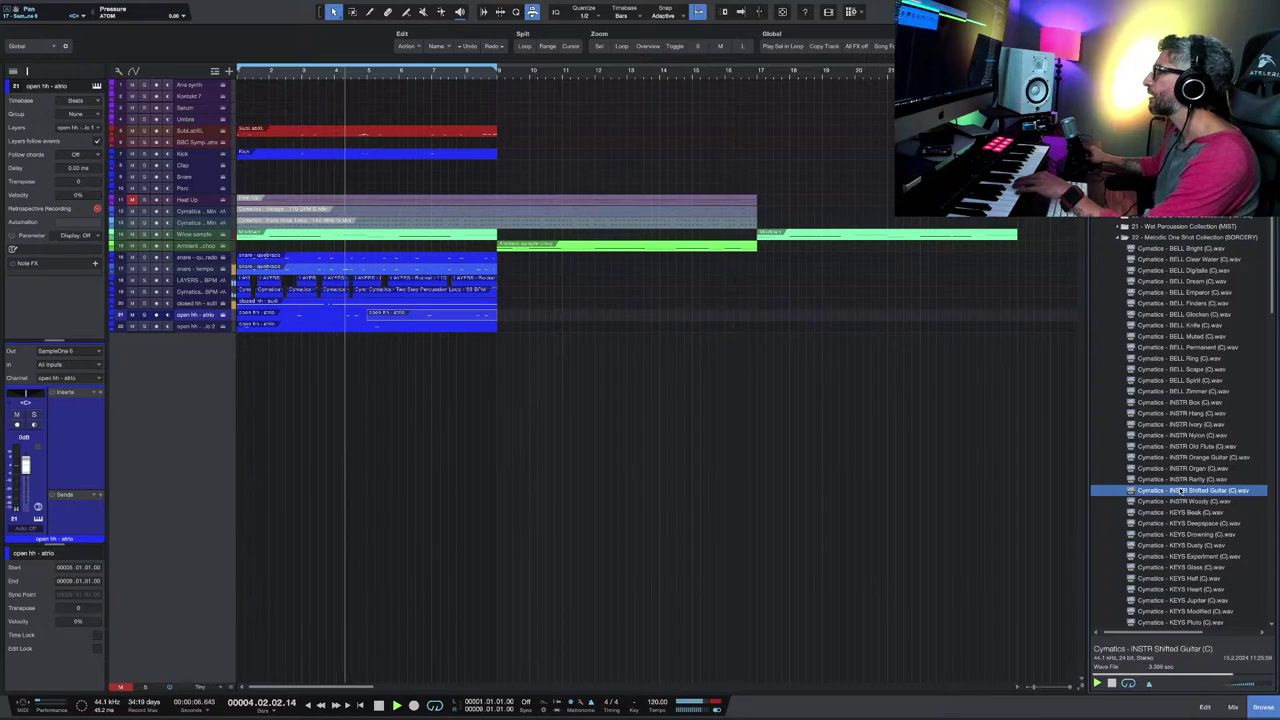
{"action": "scroll", "coordinate": [1180, 510], "scroll_direction": "down", "scroll_amount": 4}
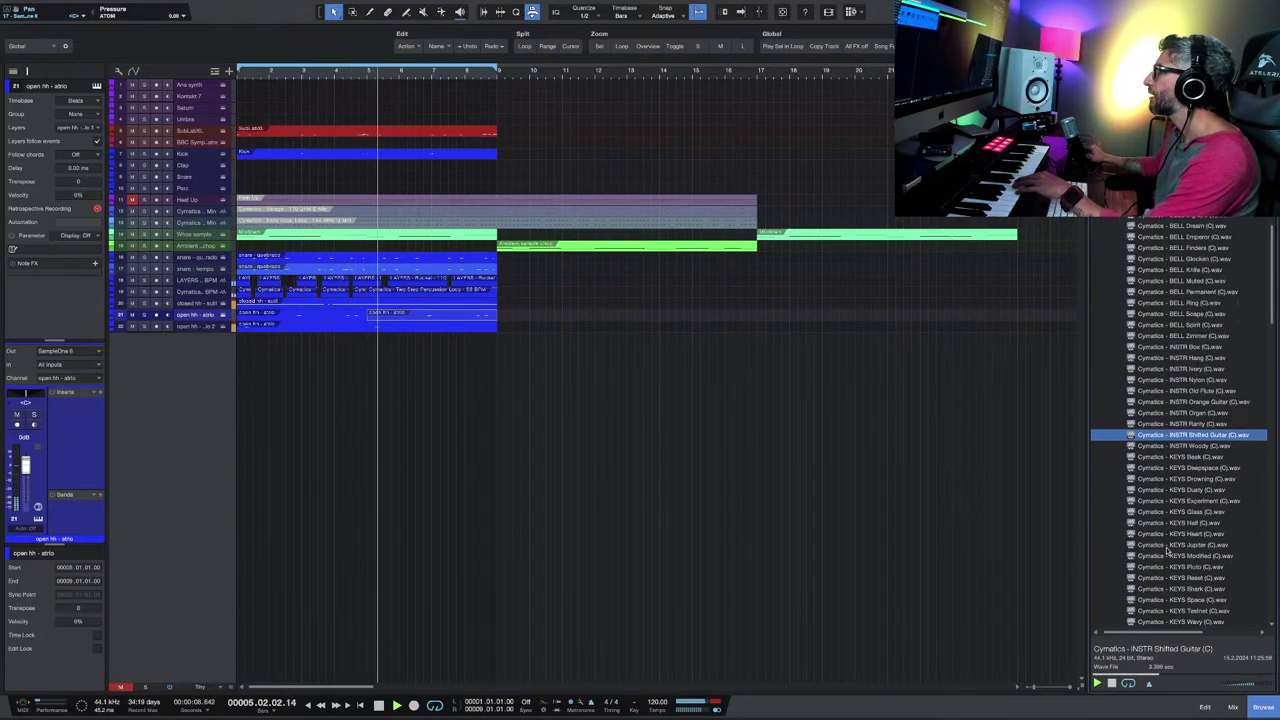
{"action": "left_click", "coordinate": [1181, 512]}
{"action": "scroll", "coordinate": [1168, 591], "scroll_direction": "down", "scroll_amount": 2}
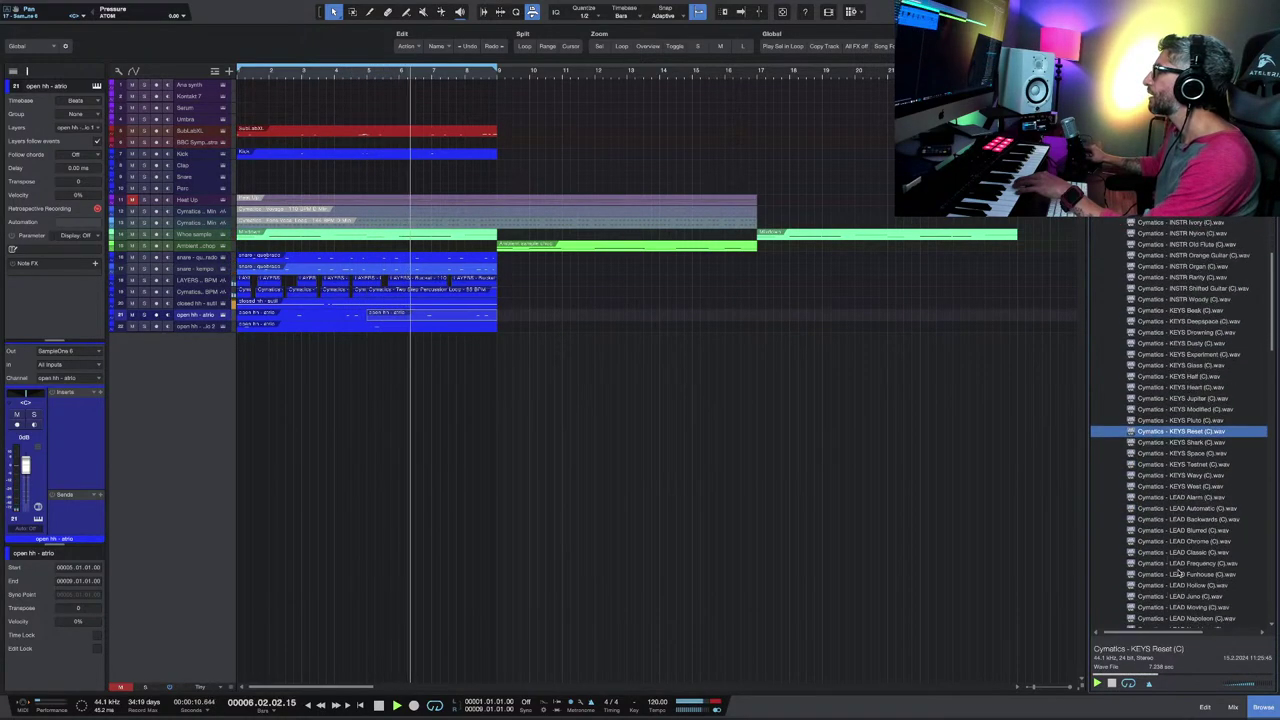
{"action": "left_click", "coordinate": [1180, 552]}
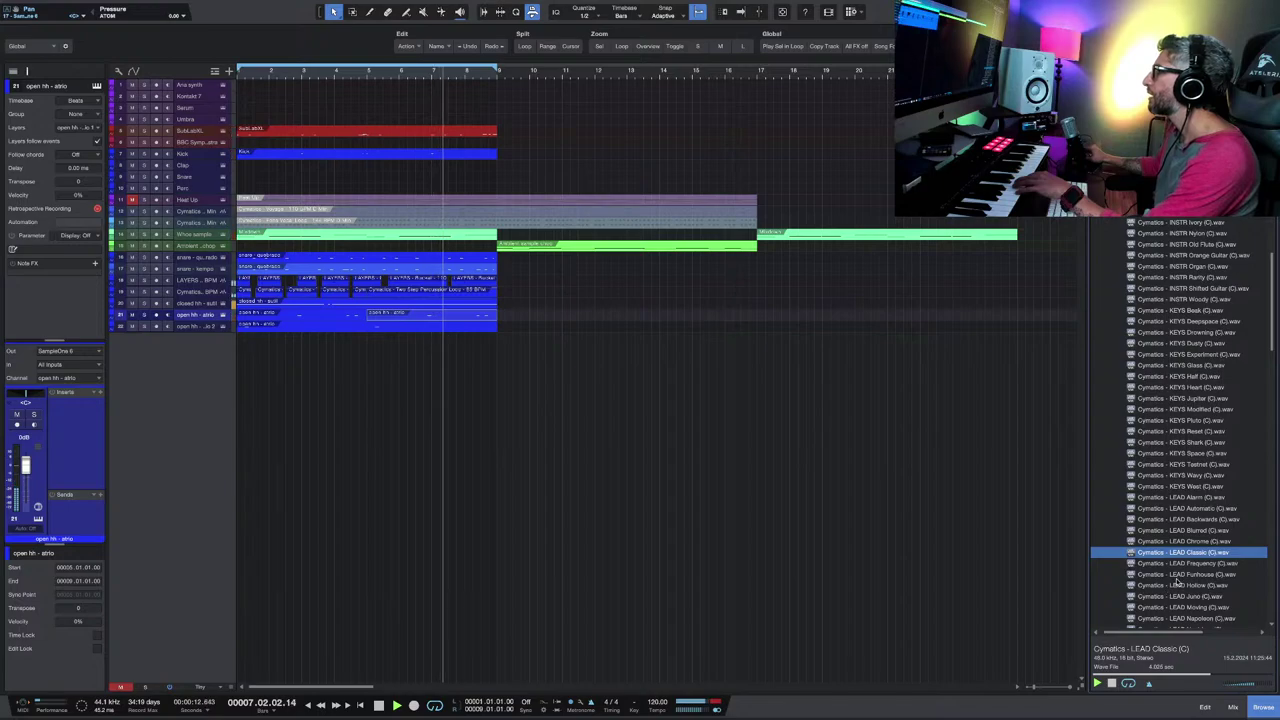
{"action": "left_click", "coordinate": [1180, 575]}
{"action": "scroll", "coordinate": [1180, 577], "scroll_direction": "down", "scroll_amount": 1}
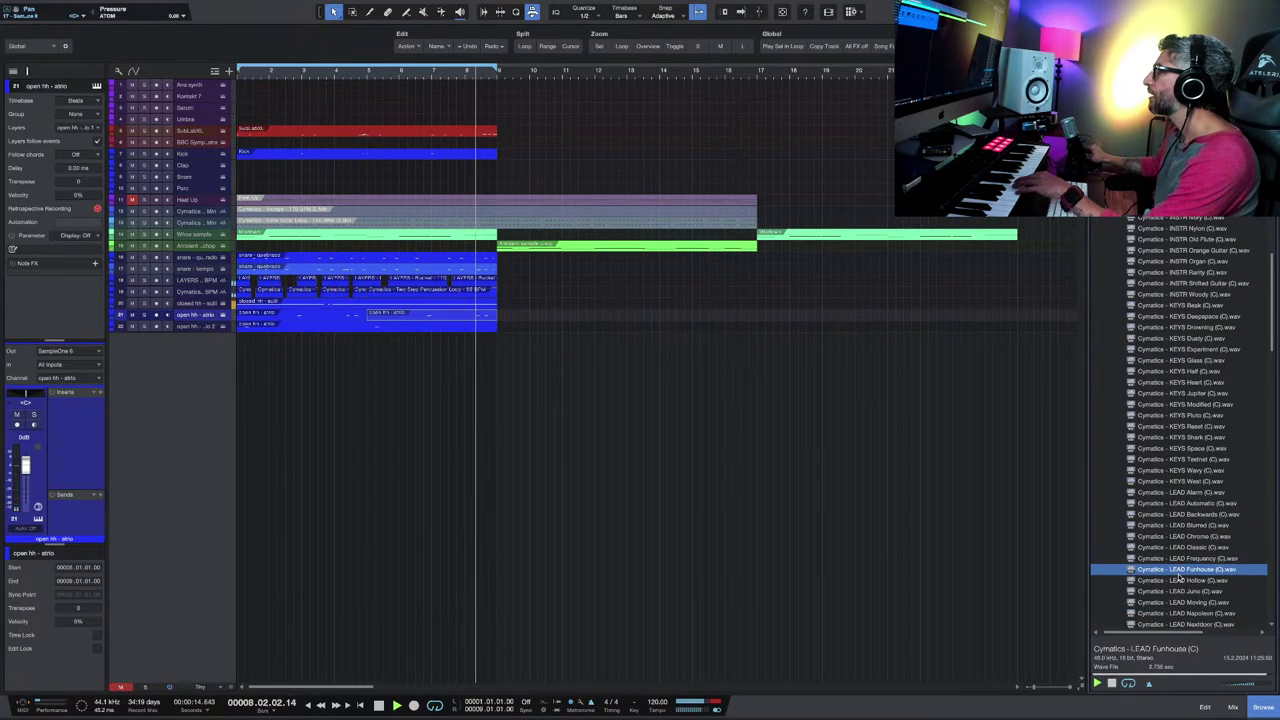
Step: Create a SampleOne track from Cymatics - LEAD Classic (C).wav and replace its sample with Cymatics - KEYS Reset (C).wav
{"action": "left_click", "coordinate": [1182, 540]}
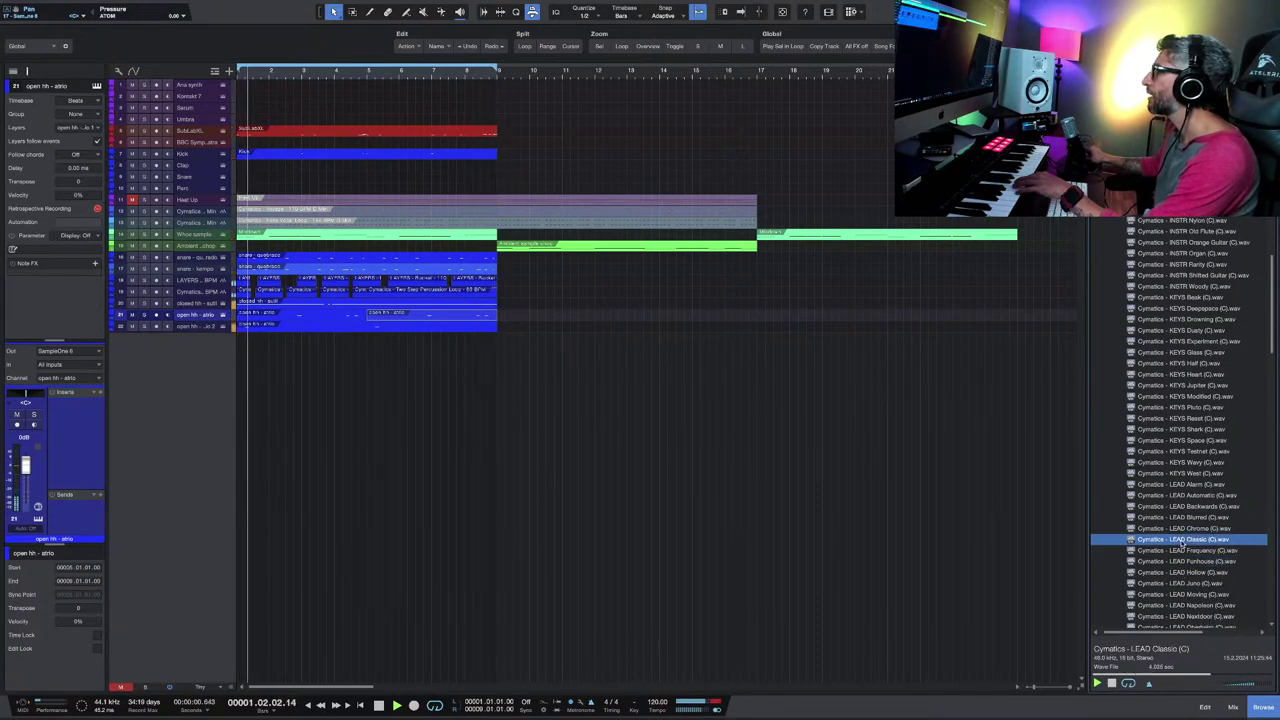
{"action": "left_click", "coordinate": [1180, 540]}
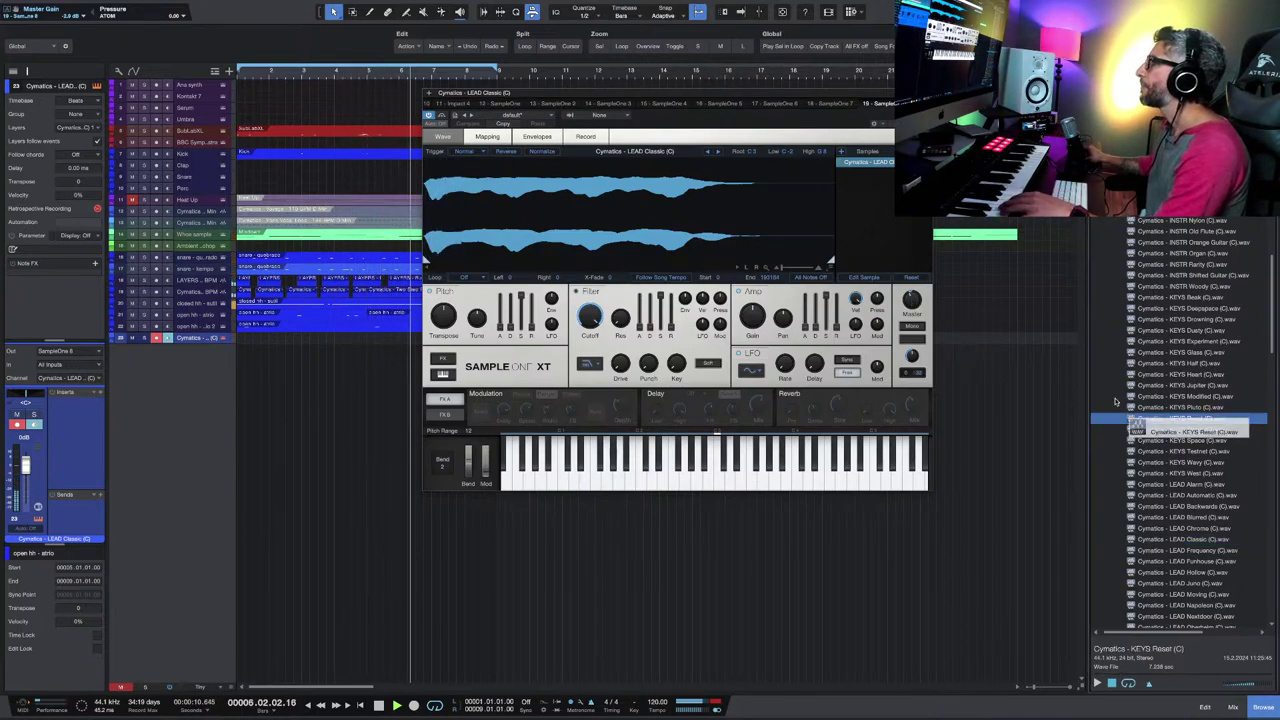
{"action": "left_click_drag", "start_coordinate": [1183, 418], "coordinate": [658, 248]}
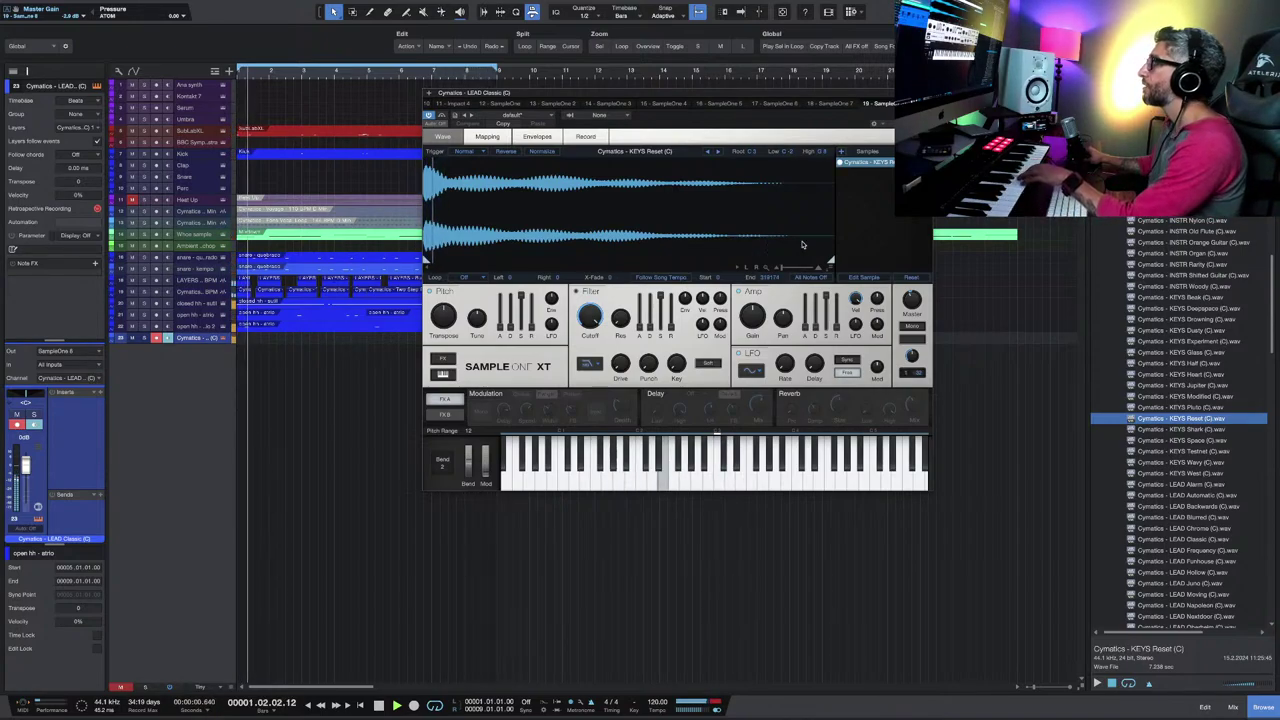
Step: Replace the new SampleOne track's sample with Cymatics - KEYS Half (C).wav and record a part over bars 1 and 2
{"action": "left_click_drag", "start_coordinate": [1183, 363], "coordinate": [603, 247]}
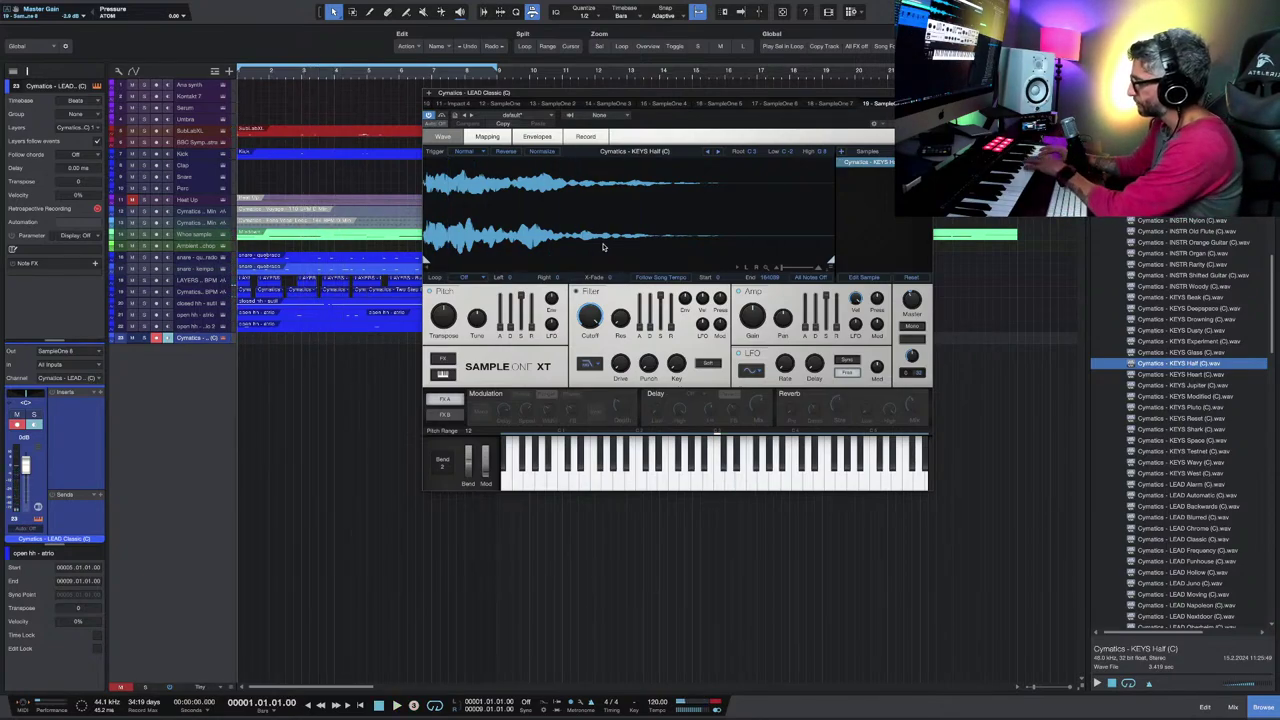
{"action": "key", "text": "KP_Multiply"}
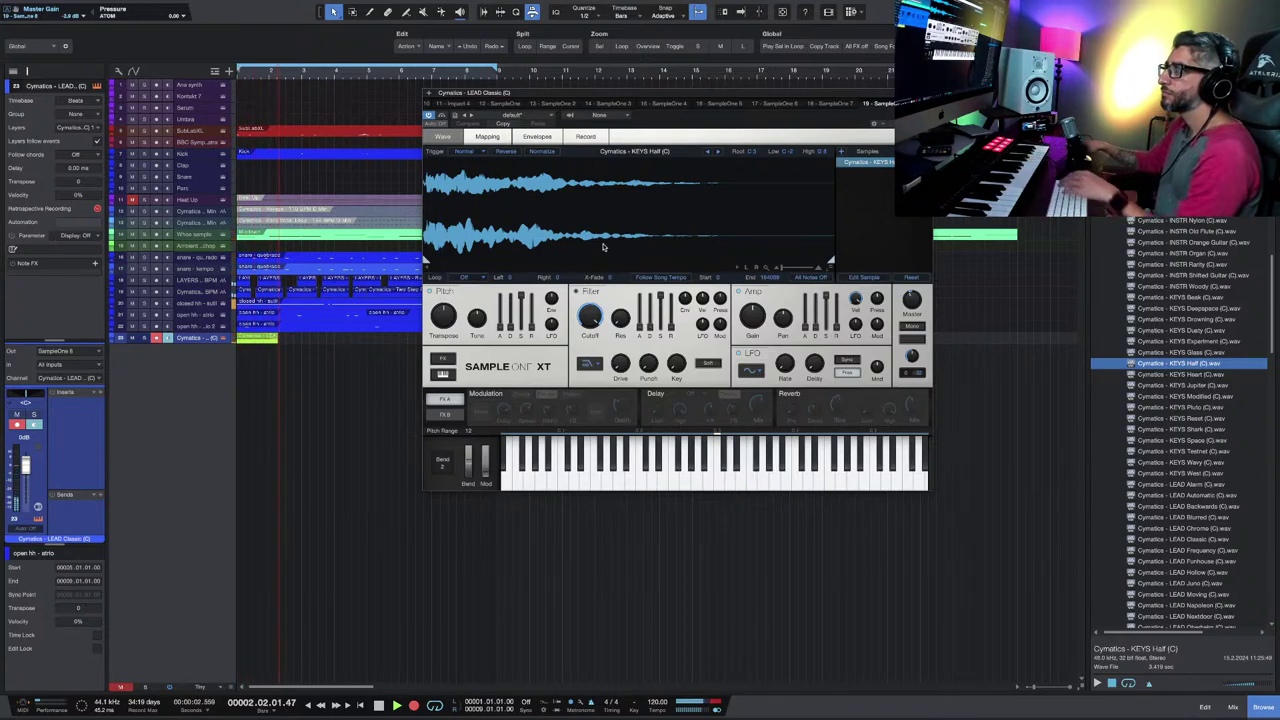
{"action": "key", "text": "space"}
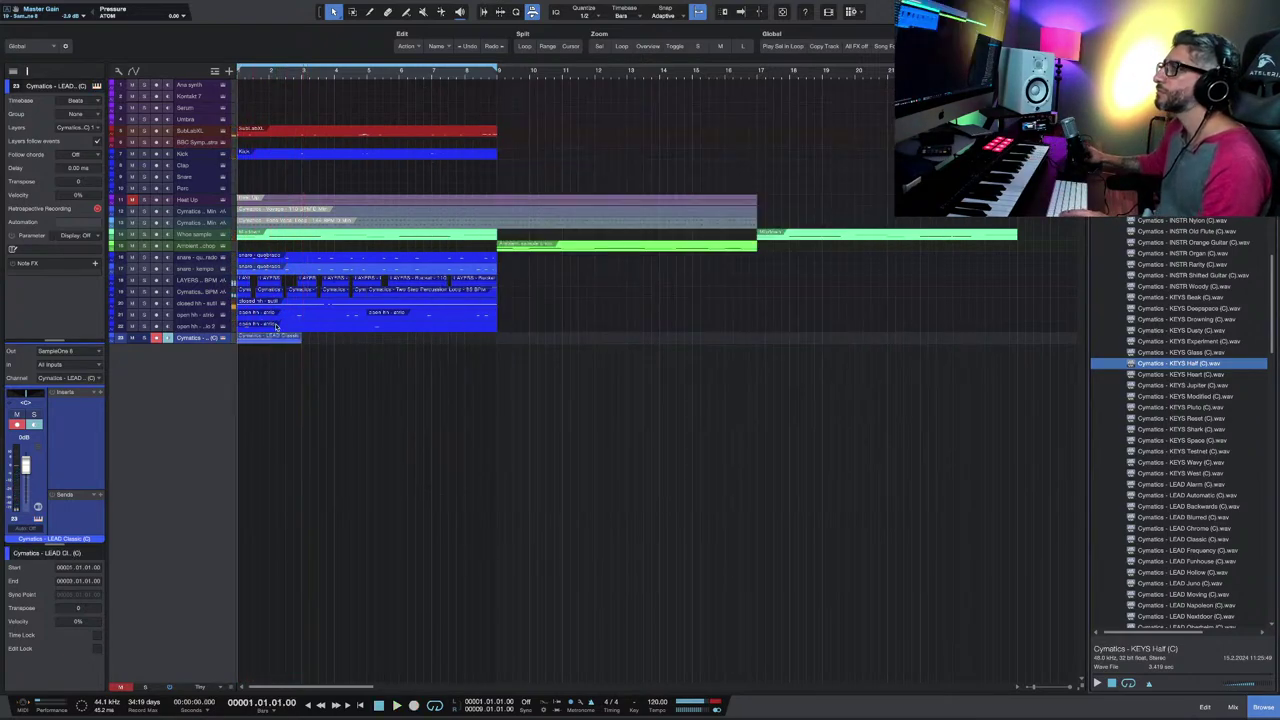
Step: Open the recorded LEAD Classic part for note editing and duplicate its three-note bar 1 chord to bar 3
{"action": "double_click", "coordinate": [283, 340]}
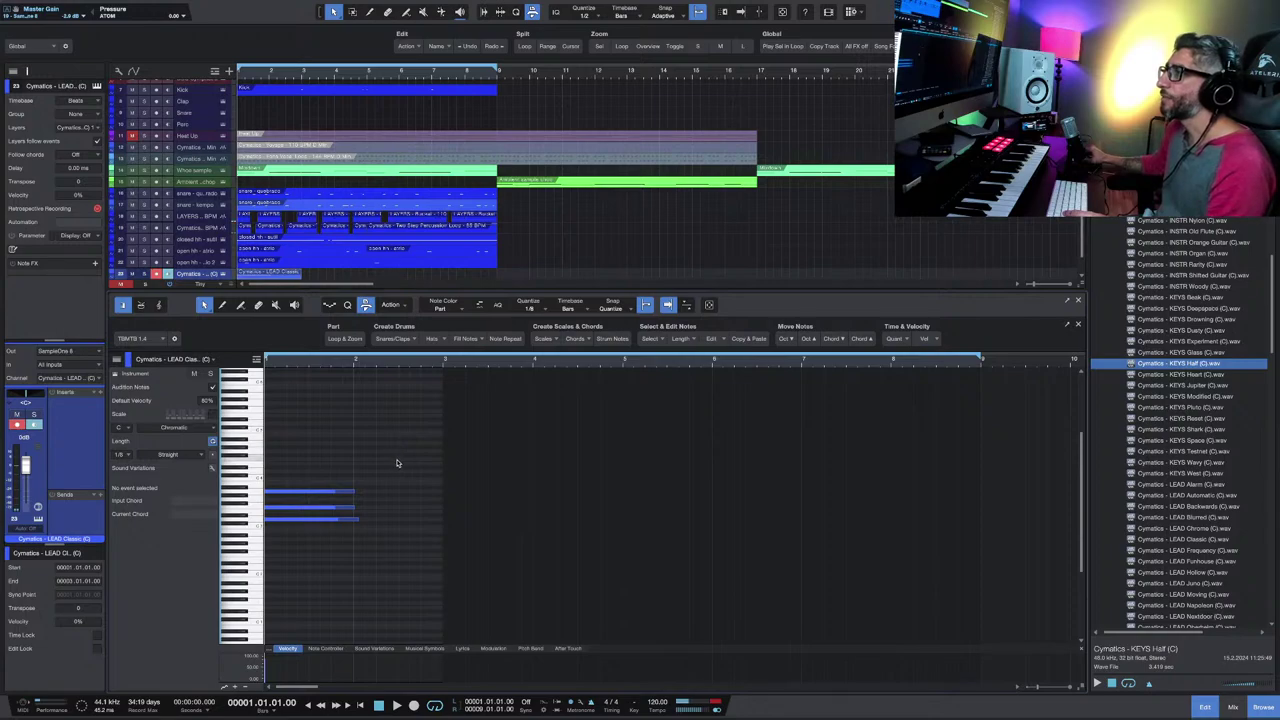
{"action": "left_click_drag", "start_coordinate": [408, 449], "coordinate": [296, 543]}
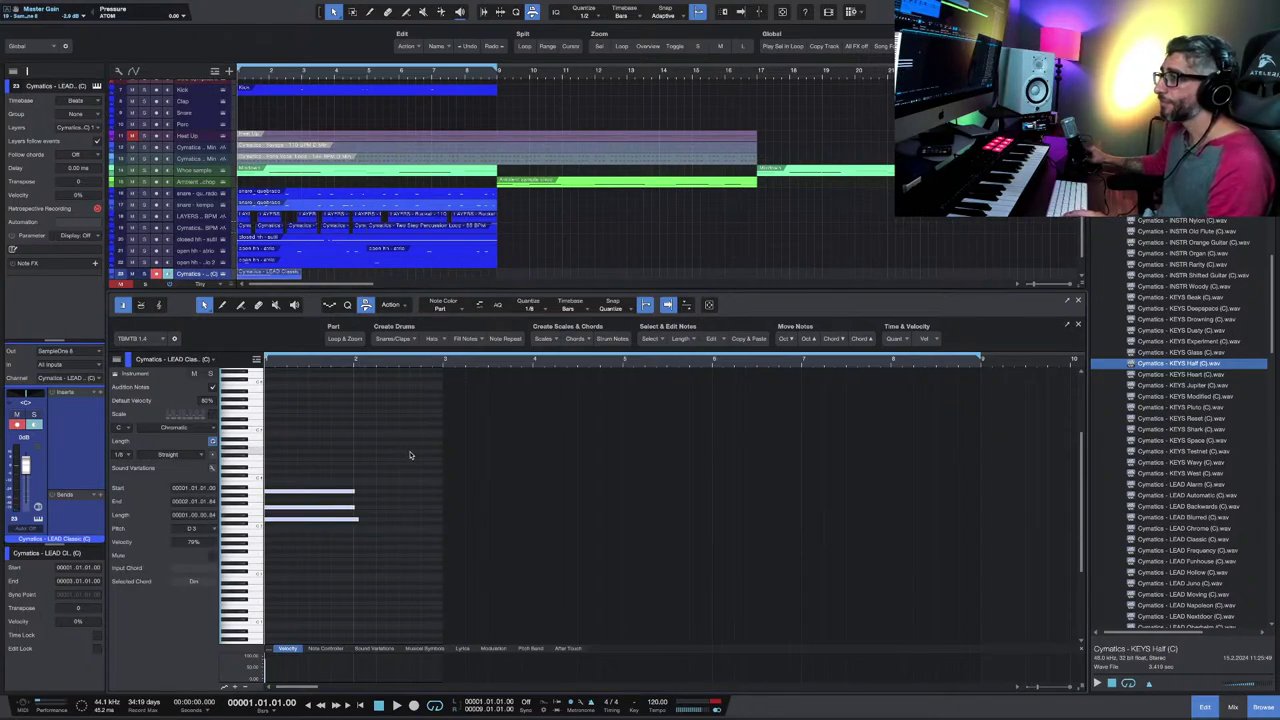
{"action": "key", "text": "e"}
{"action": "key", "text": "space"}
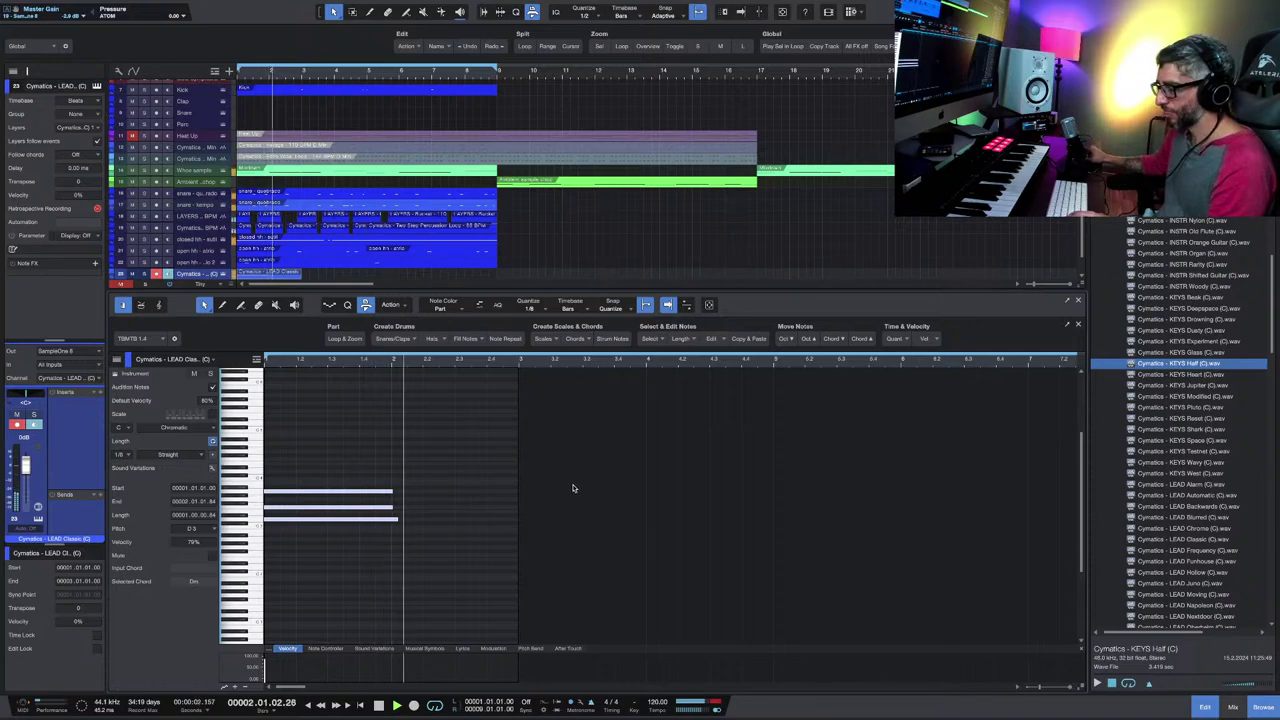
{"action": "key", "text": "w"}
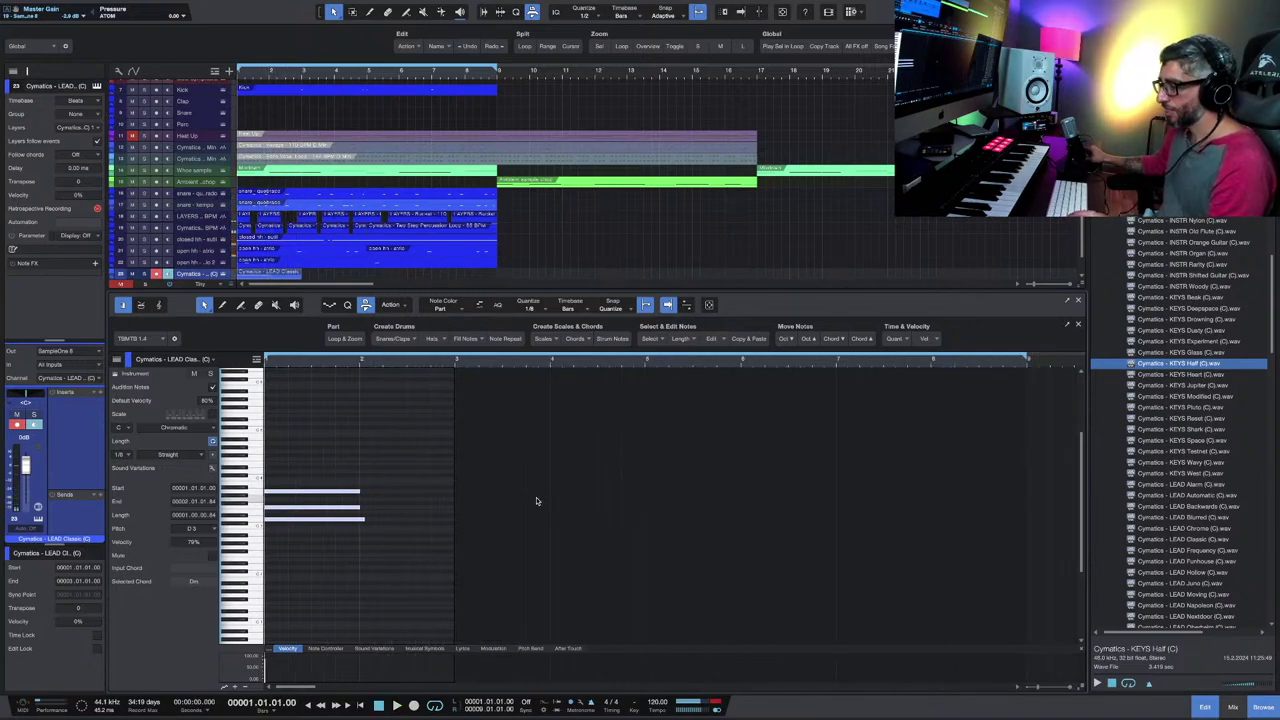
{"action": "key", "text": "d"}
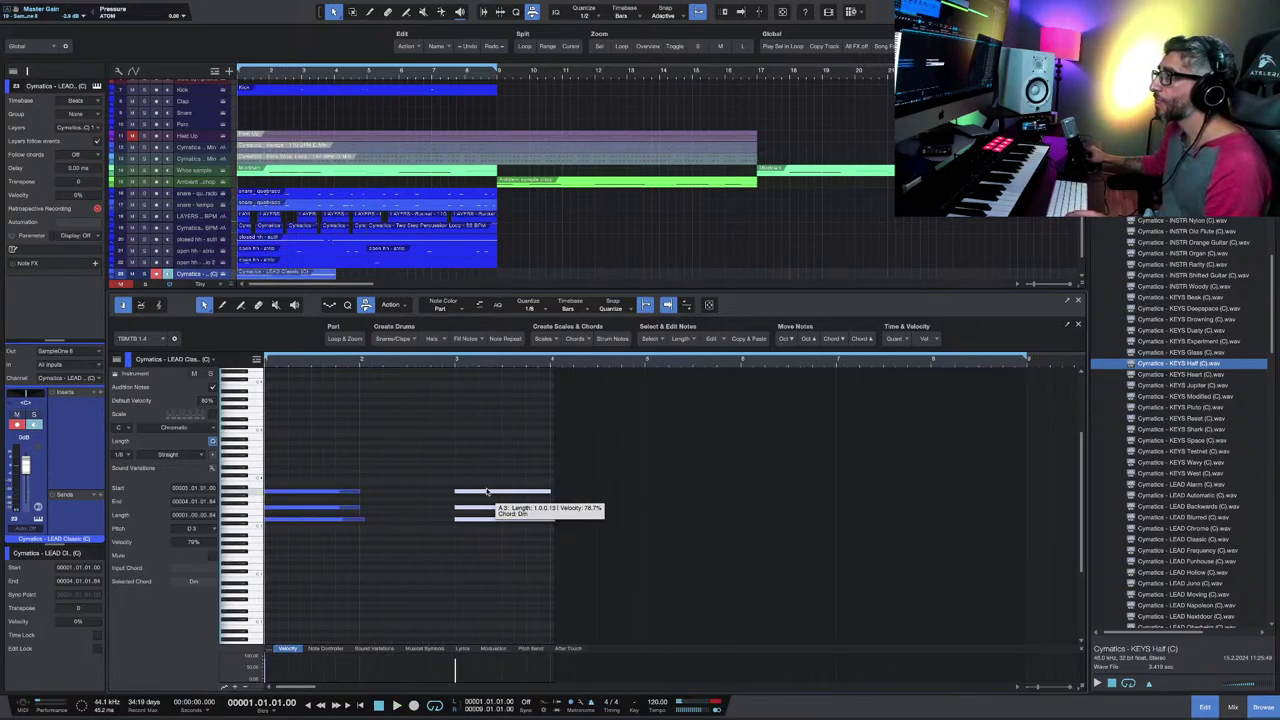
Step: Try raising the top note of the bar 3 chord to A#3 and audition it against the beat
{"action": "left_click", "coordinate": [482, 492]}
{"action": "key", "text": "space"}
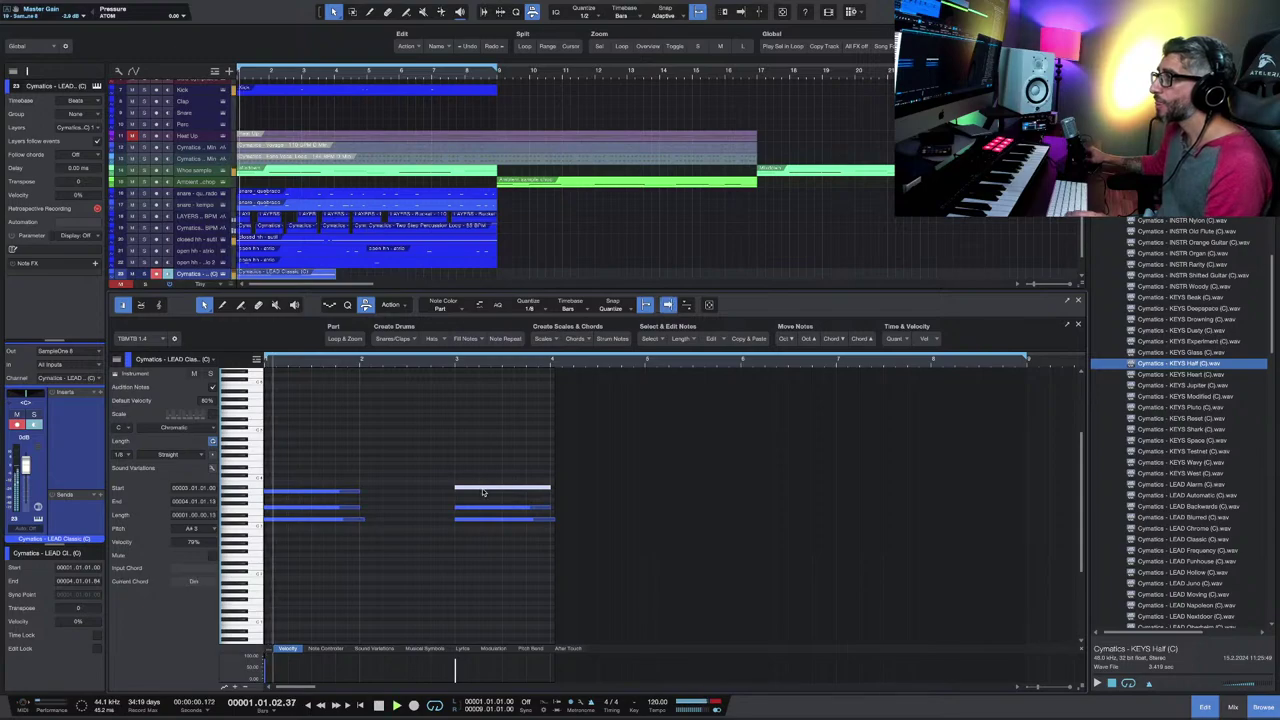
{"action": "key", "text": "e"}
{"action": "key", "text": "shift+e"}
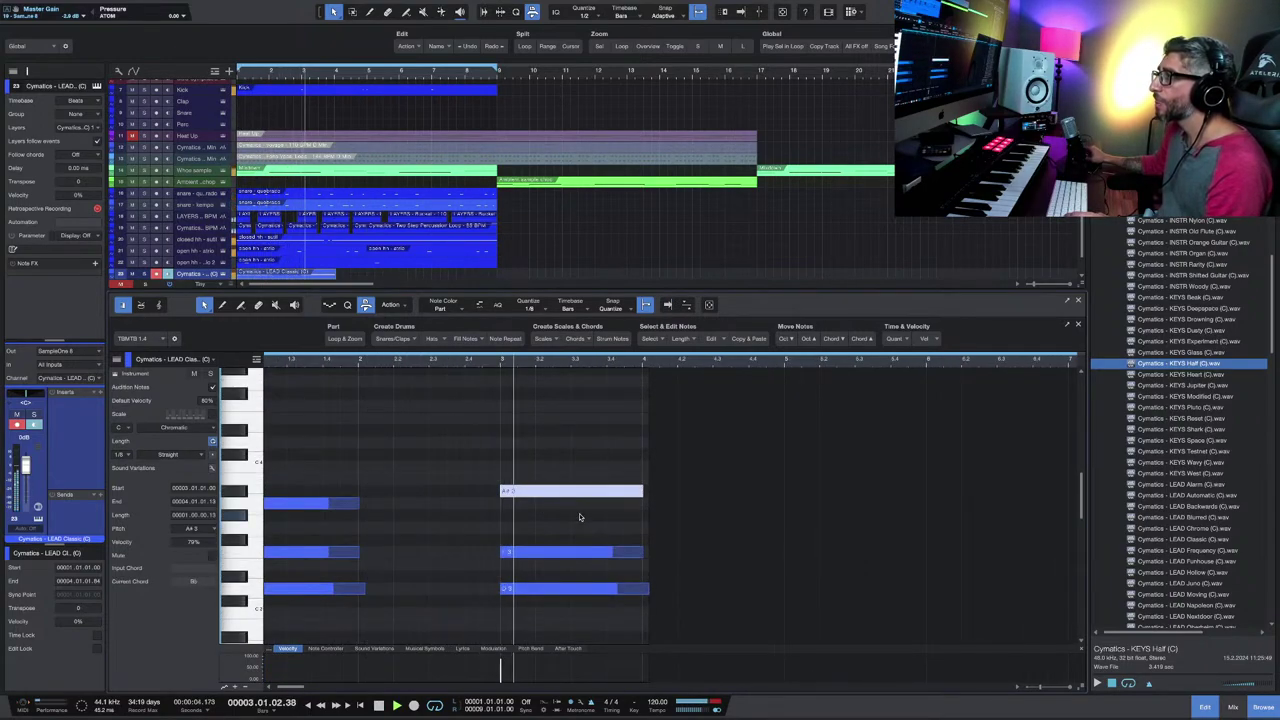
{"action": "key", "text": "space"}
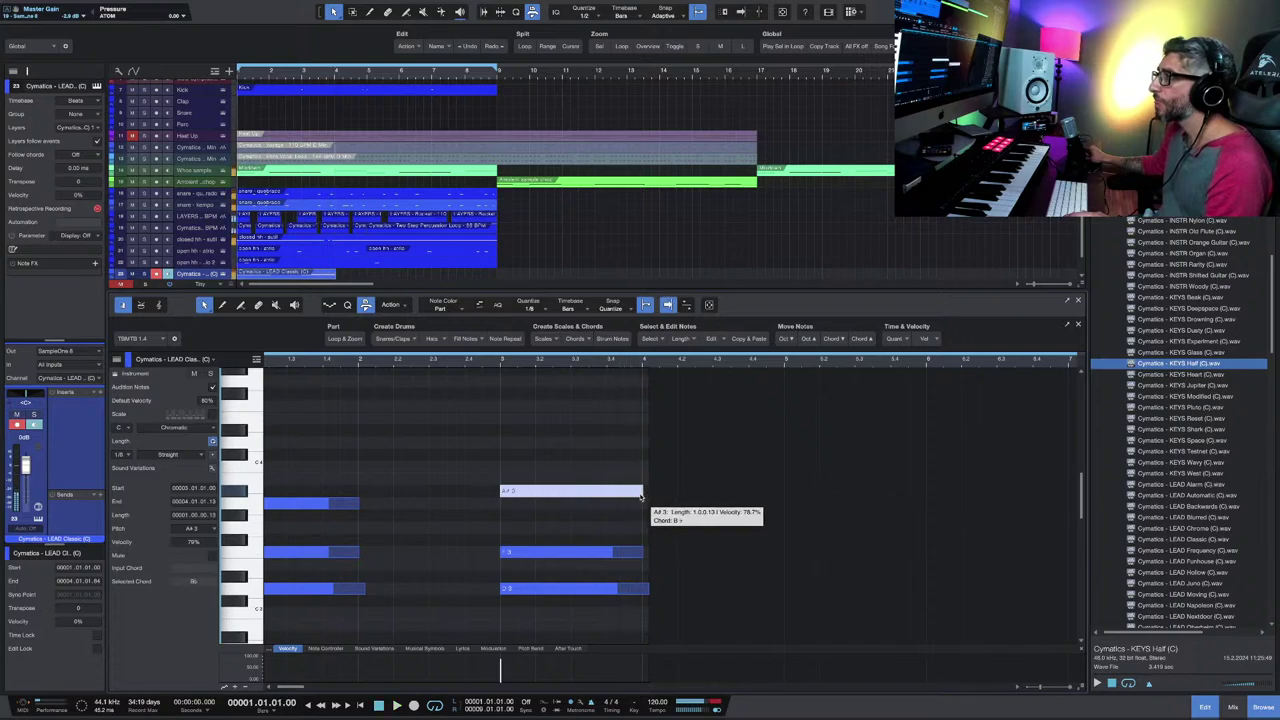
{"action": "key", "text": "Down"}
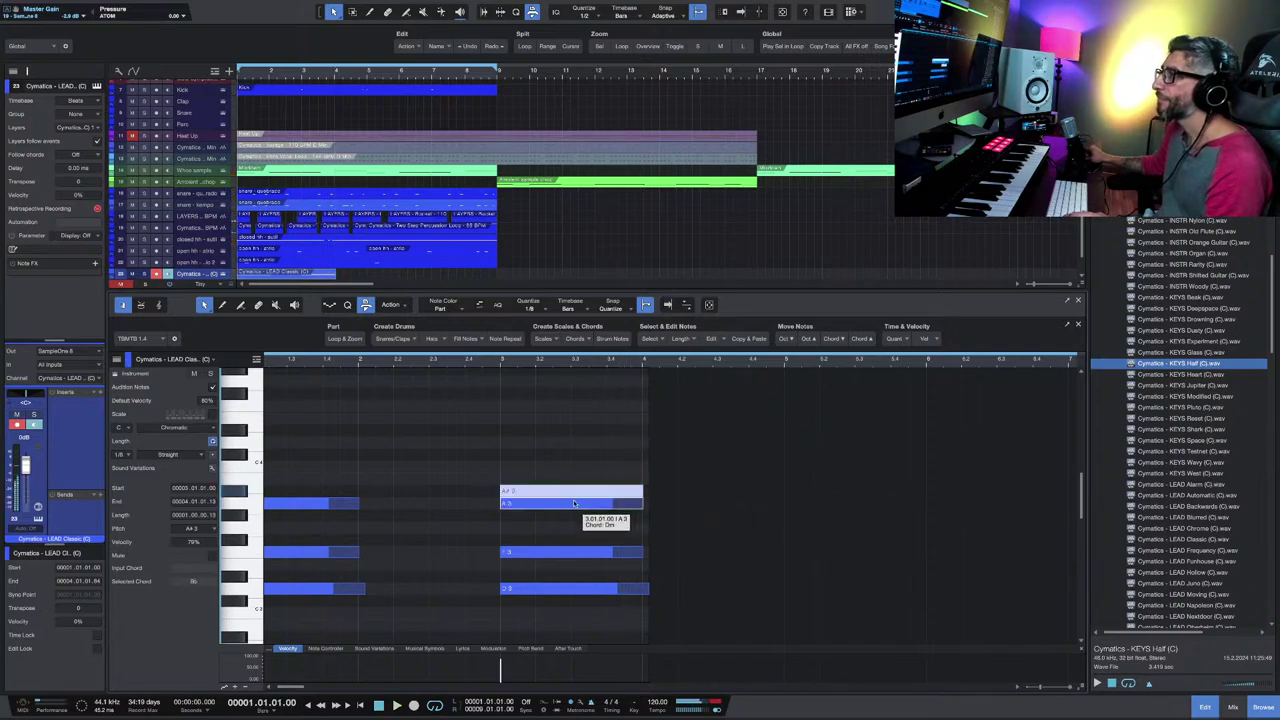
Step: Add a one-bar C4 note above the bar 3 chord, audition it, and move it over the bar 1 chord
{"action": "left_click", "coordinate": [507, 468]}
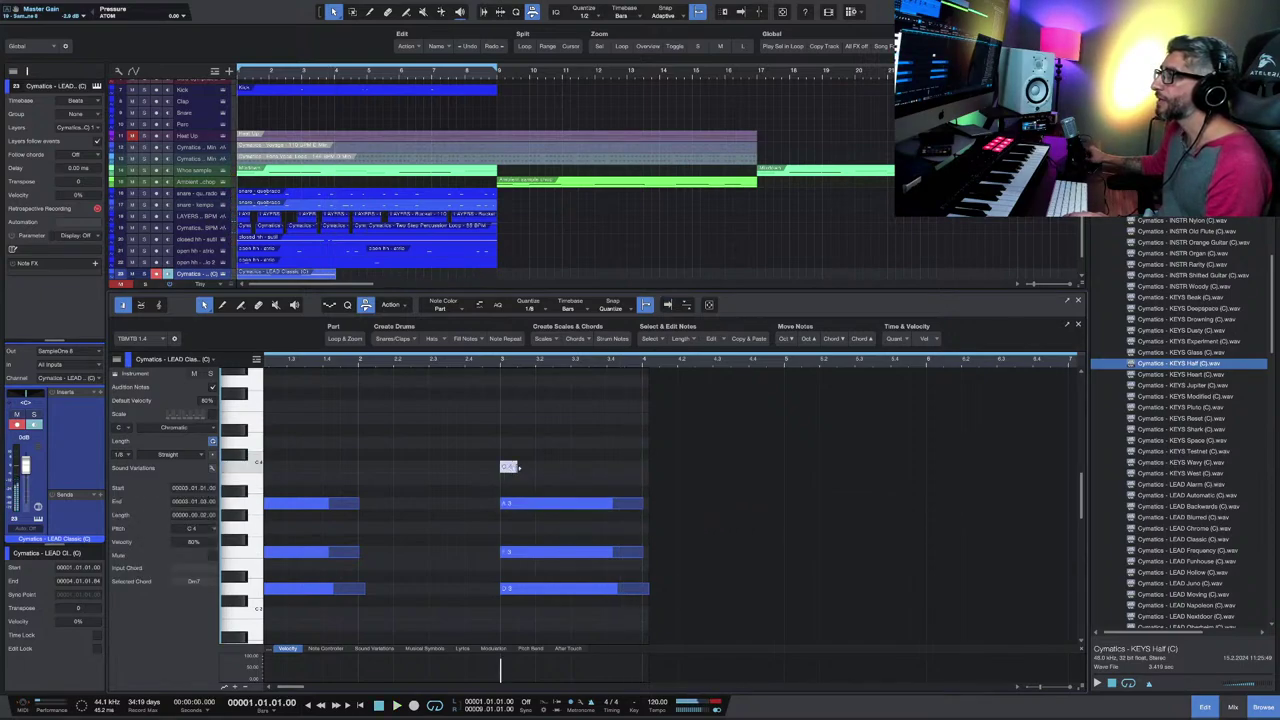
{"action": "left_click_drag", "start_coordinate": [516, 467], "coordinate": [639, 468]}
{"action": "key", "text": "space"}
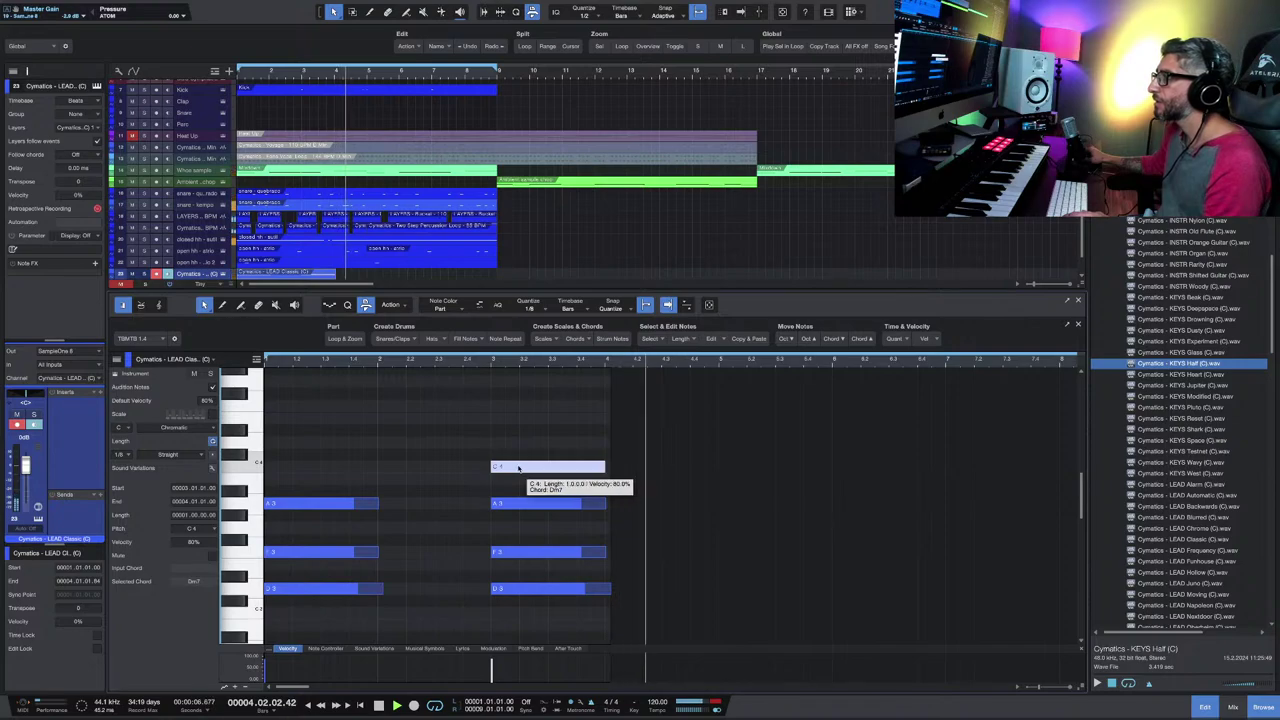
{"action": "key", "text": "space"}
{"action": "left_click_drag", "start_coordinate": [500, 469], "coordinate": [291, 467]}
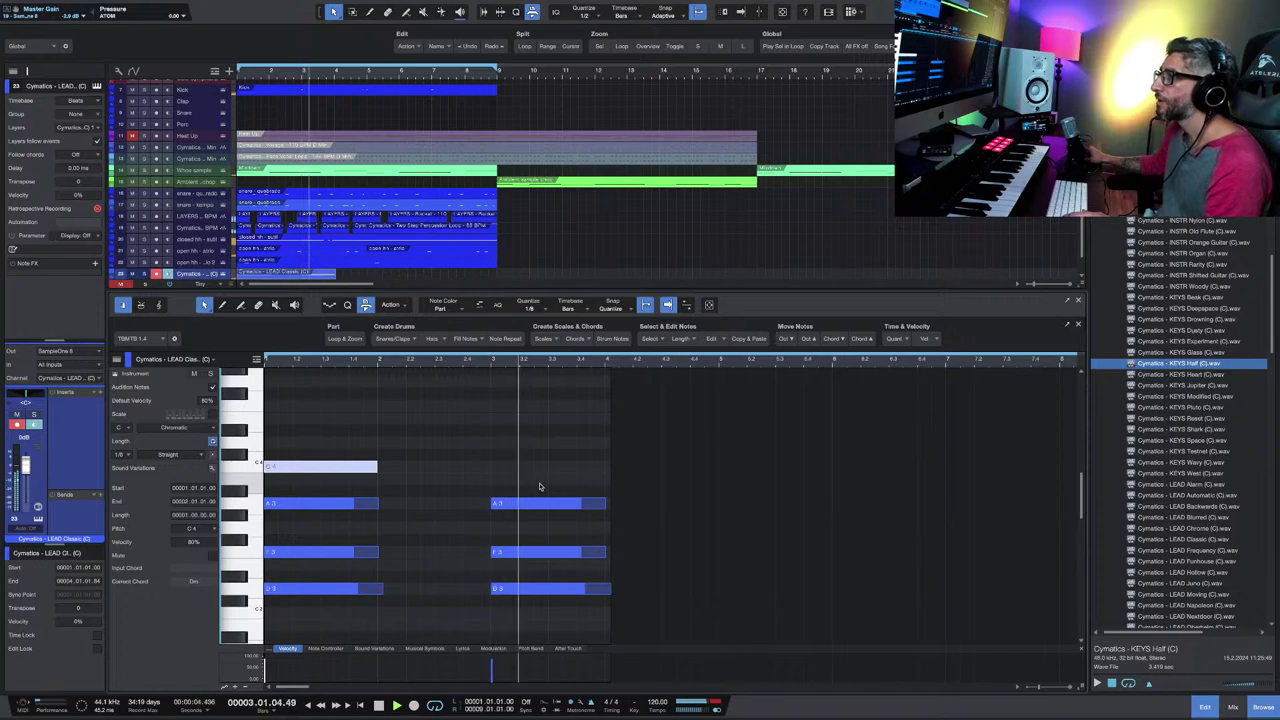
Step: Duplicate the LEAD Classic part to bar 5 and play the loop from bar 1
{"action": "left_click", "coordinate": [1078, 301]}
{"action": "key", "text": "space"}
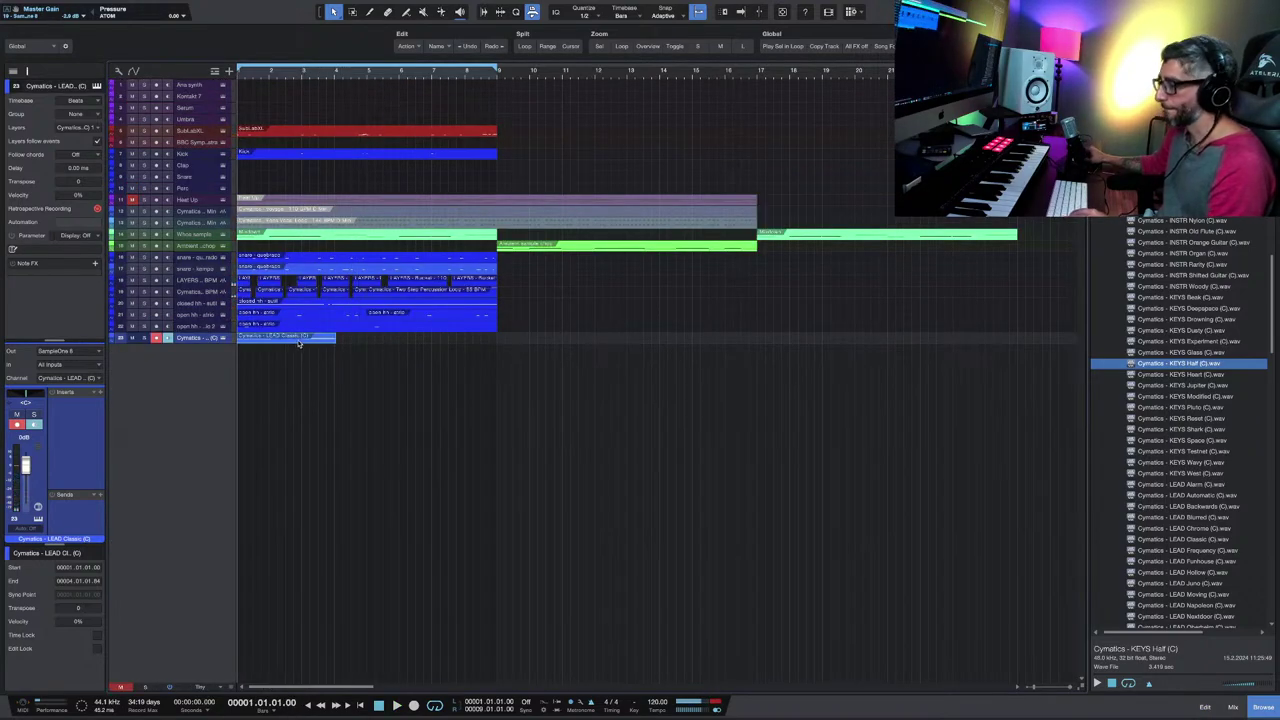
{"action": "key", "text": "d"}
{"action": "key", "text": "space"}
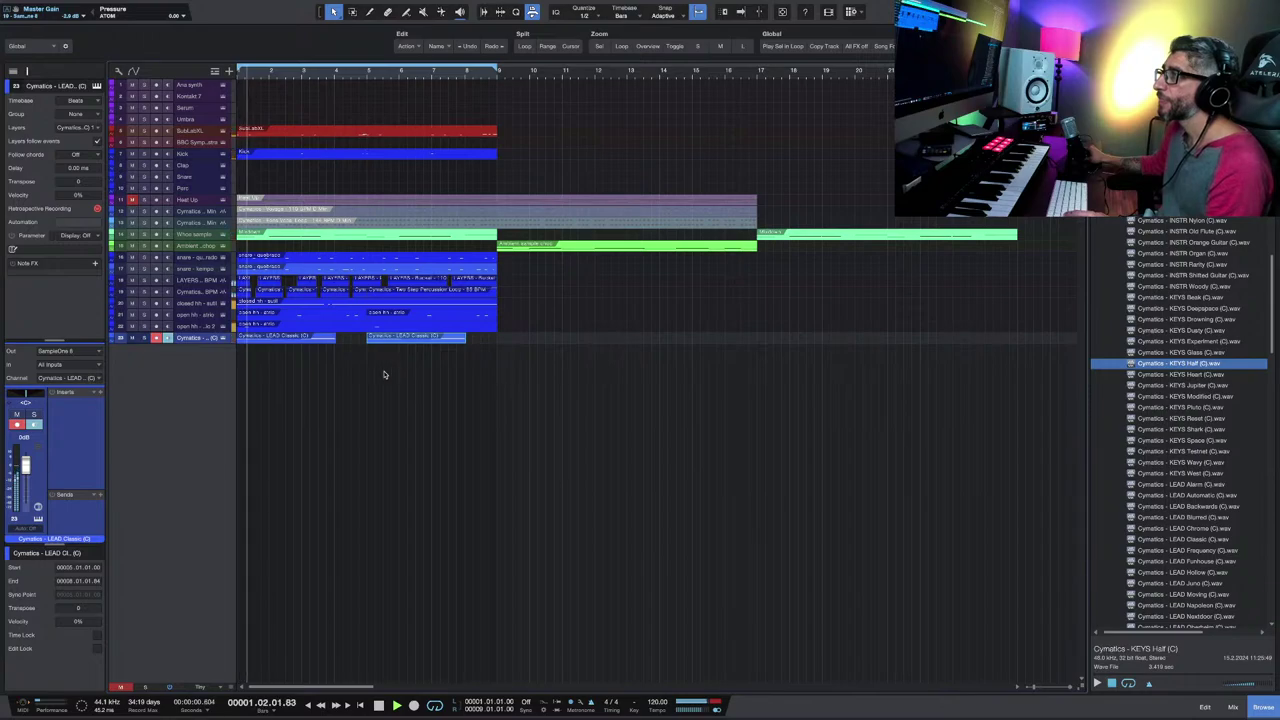
{"action": "key", "text": "w"}
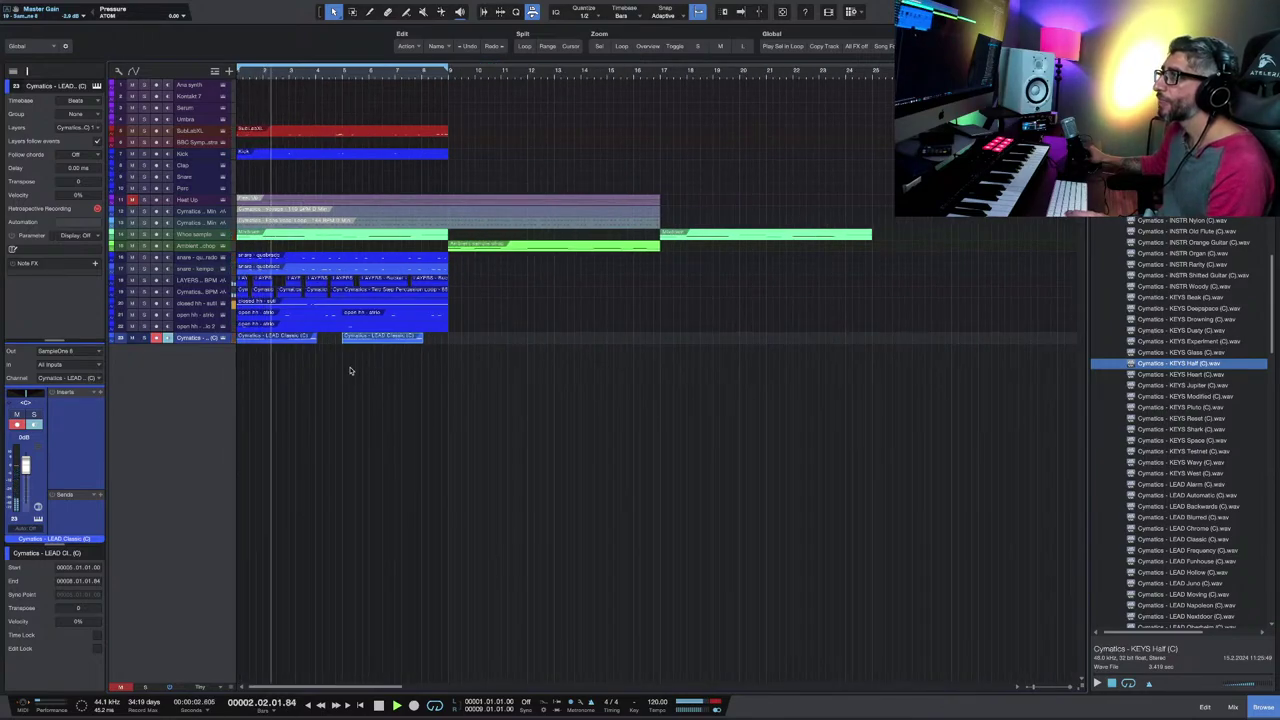
{"action": "double_click", "coordinate": [300, 336]}
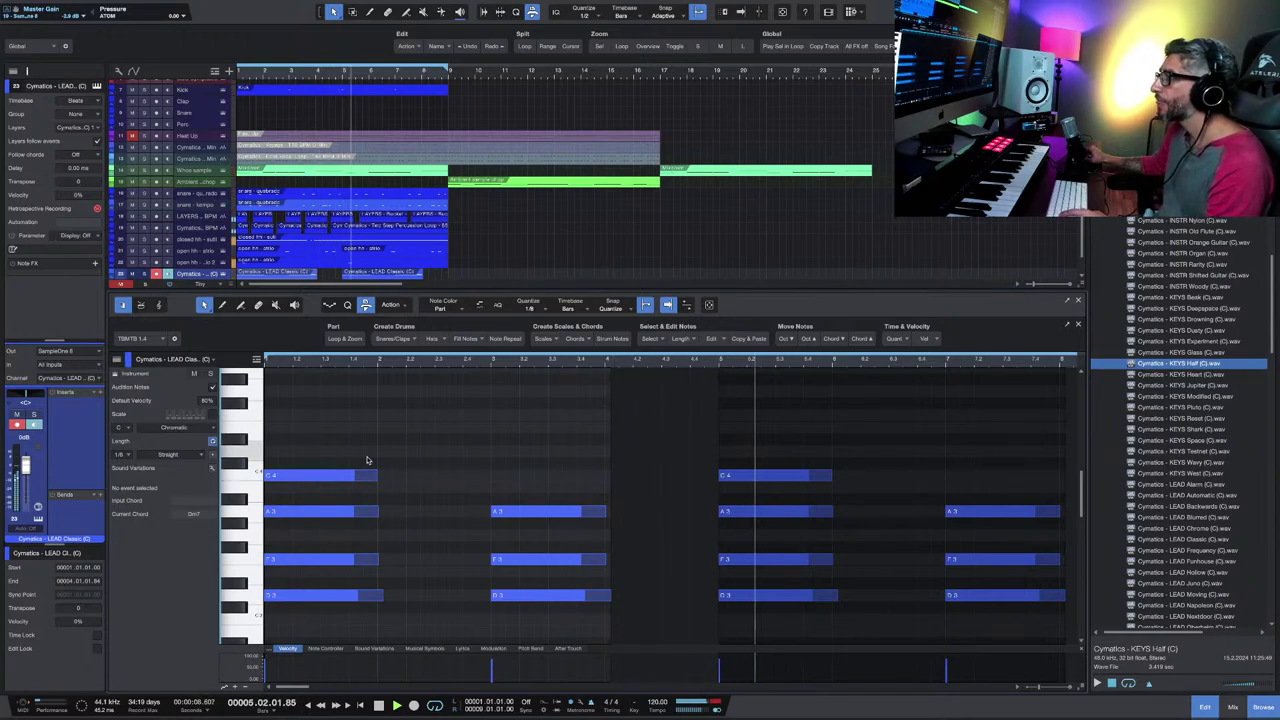
{"action": "left_click", "coordinate": [1077, 301]}
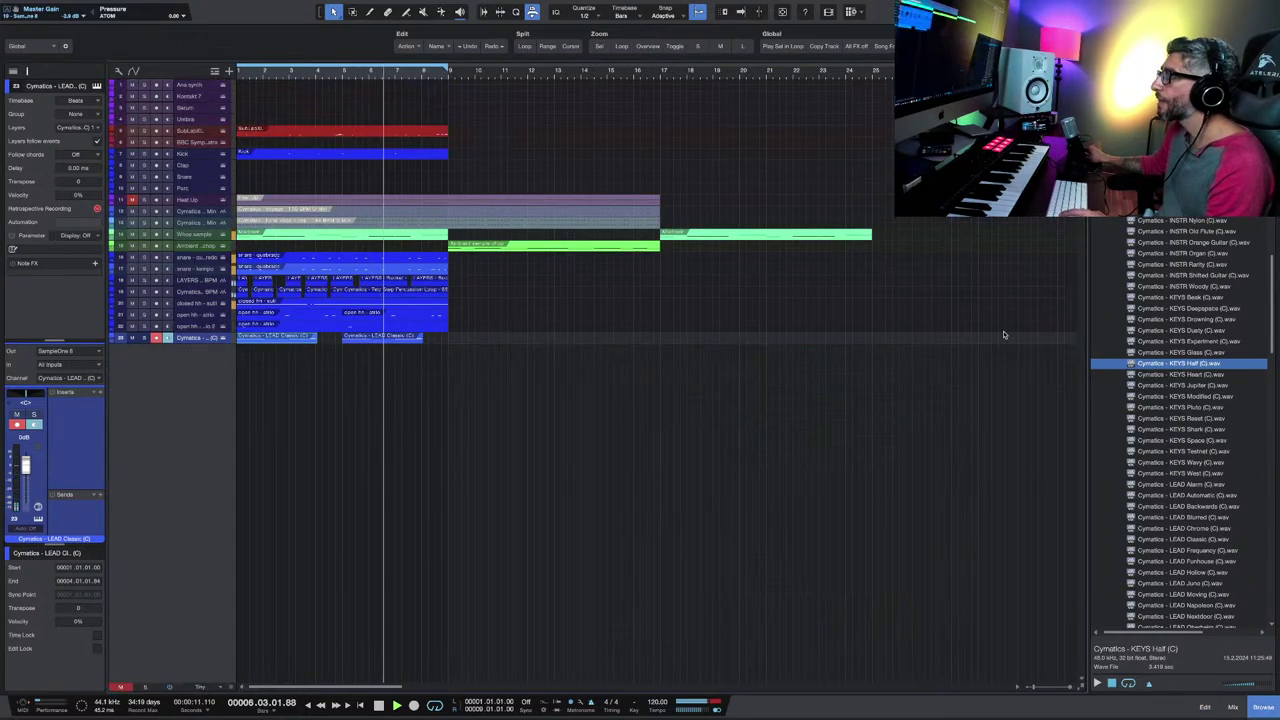
Step: In the duplicated part, shorten the A3 and F3 notes of the bar 7 chord to three beats and add a G3 on beat 4
{"action": "double_click", "coordinate": [418, 337]}
{"action": "key", "text": "space"}
{"action": "left_click", "coordinate": [852, 512]}
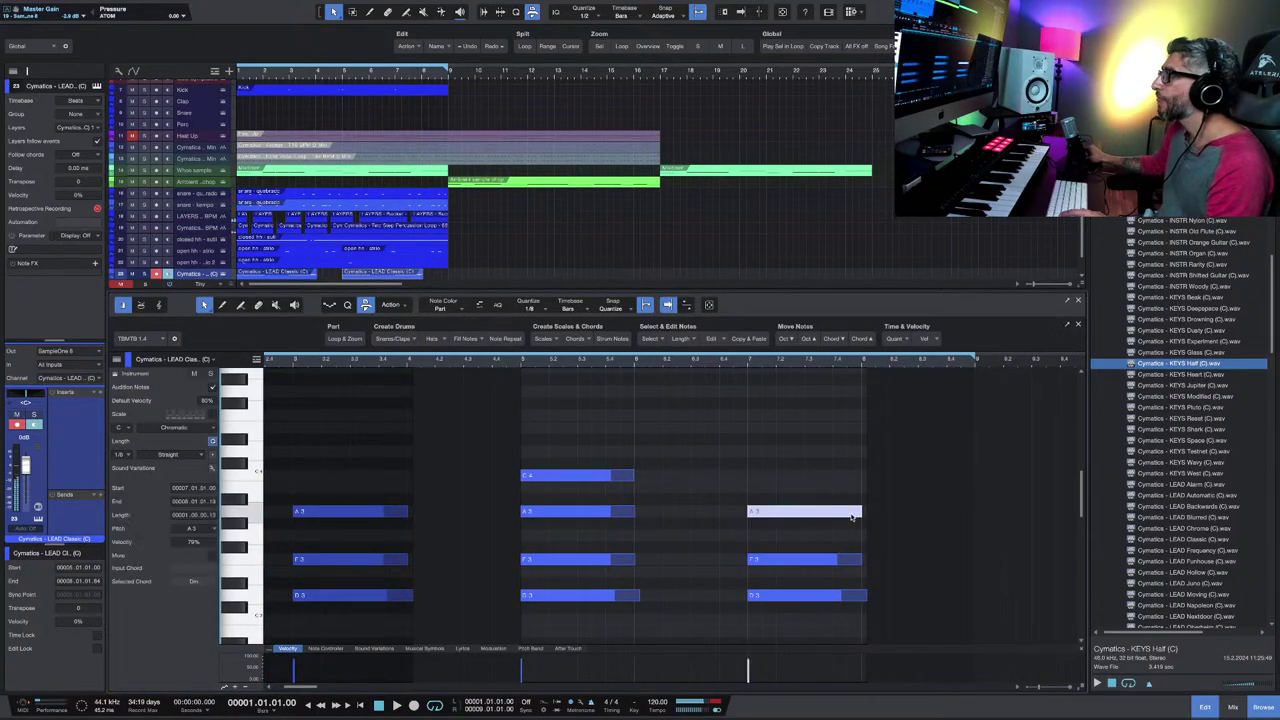
{"action": "left_click_drag", "start_coordinate": [864, 512], "coordinate": [833, 512]}
{"action": "left_click", "coordinate": [840, 531]}
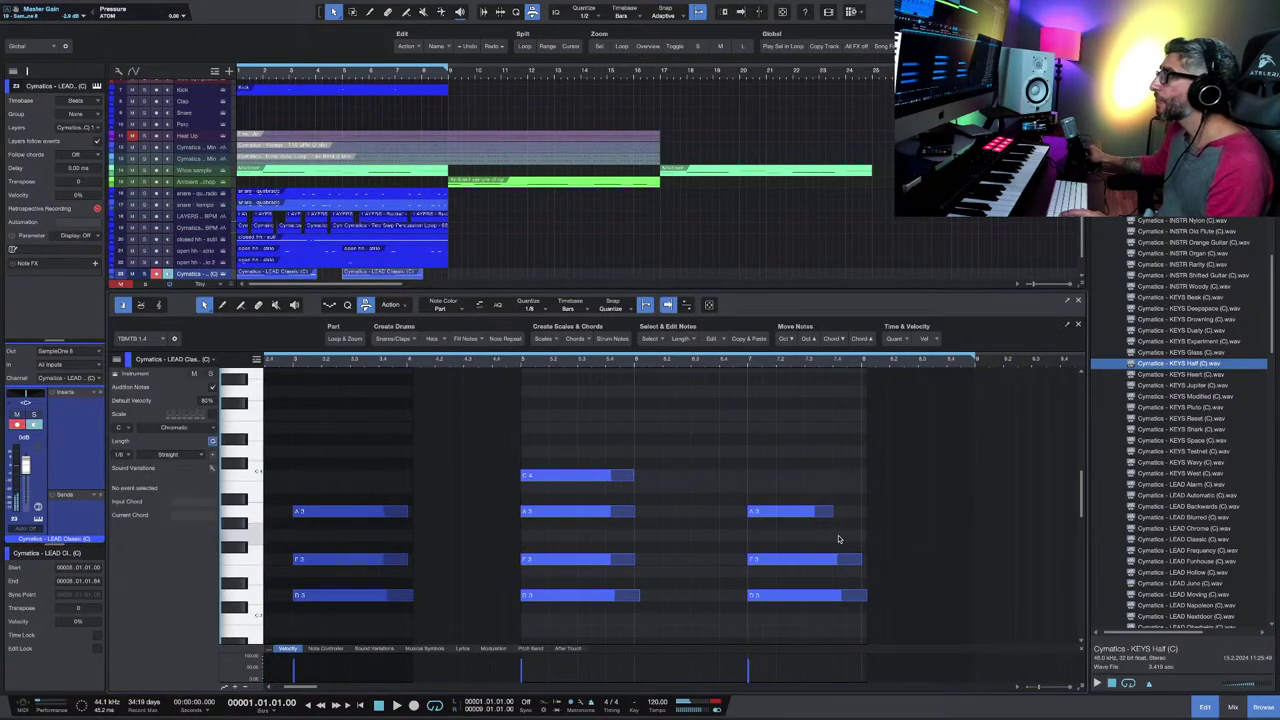
{"action": "double_click", "coordinate": [839, 538]}
{"action": "left_click_drag", "start_coordinate": [861, 556], "coordinate": [845, 558]}
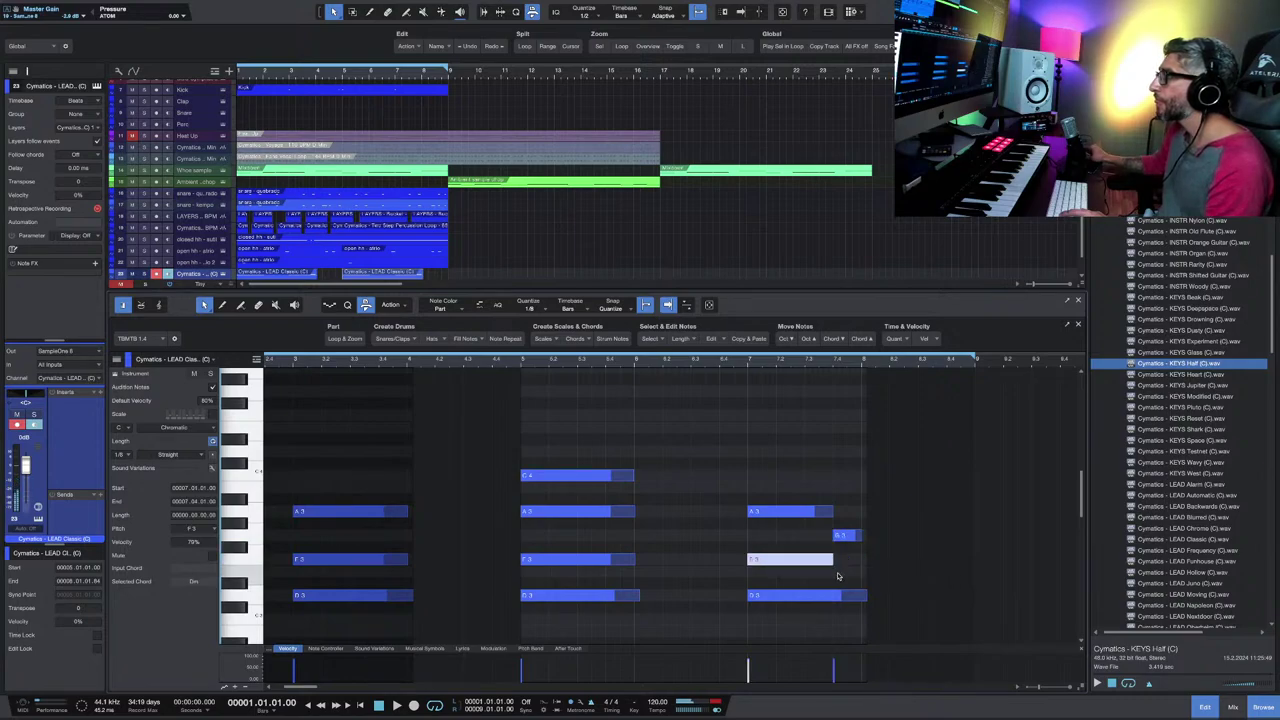
Step: Add a one-beat C3 note below the chord on beat 4 of bar 7 and audition the change
{"action": "double_click", "coordinate": [838, 574]}
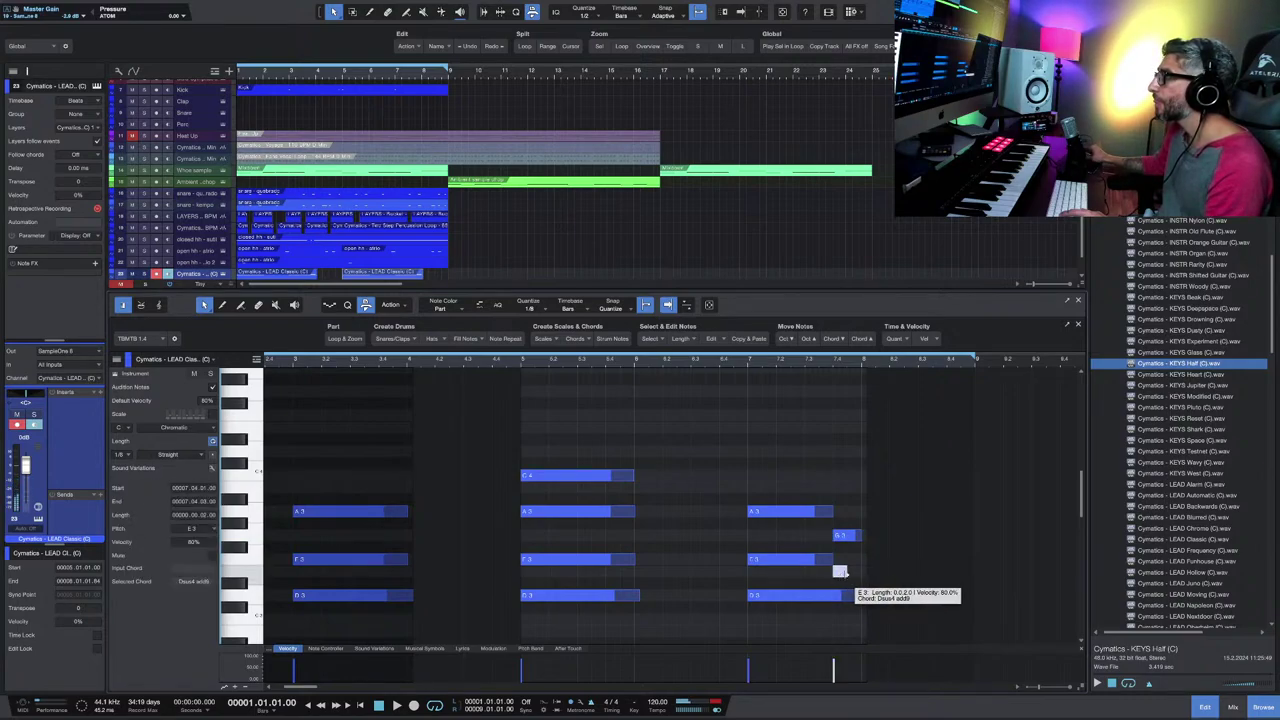
{"action": "left_click_drag", "start_coordinate": [840, 572], "coordinate": [841, 596]}
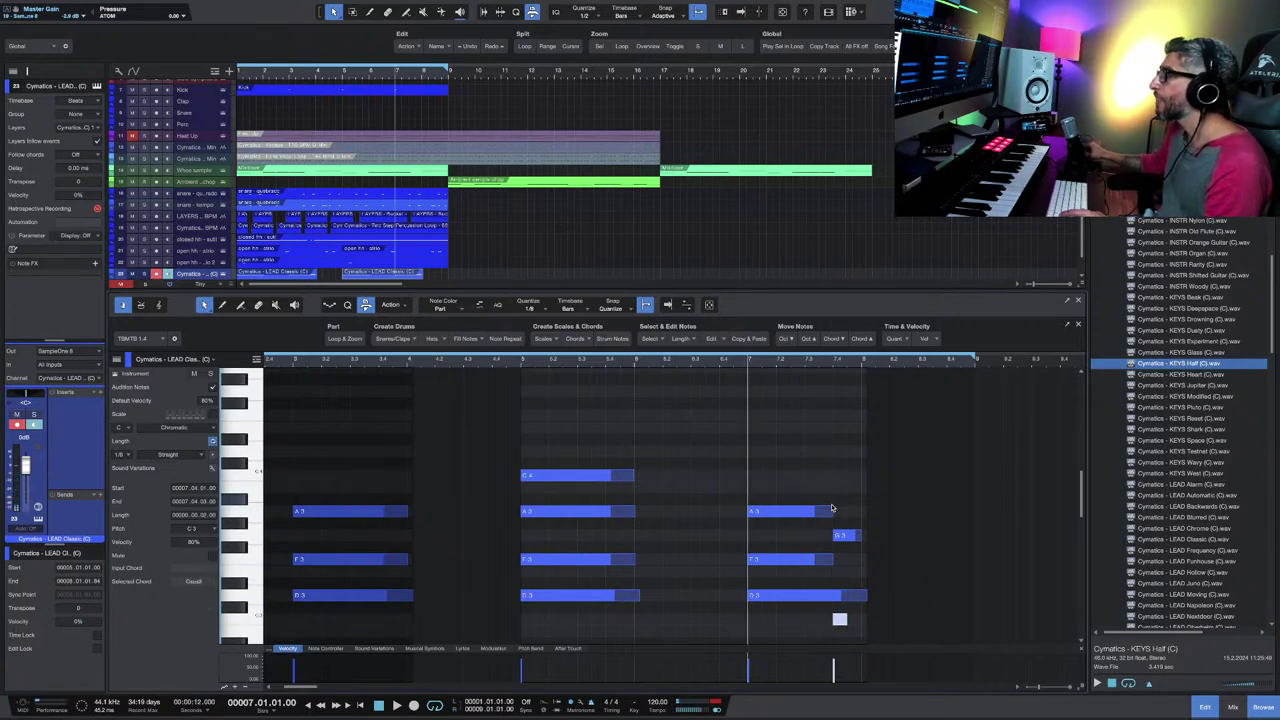
{"action": "scroll", "coordinate": [831, 508], "scroll_direction": "down", "scroll_amount": 2}
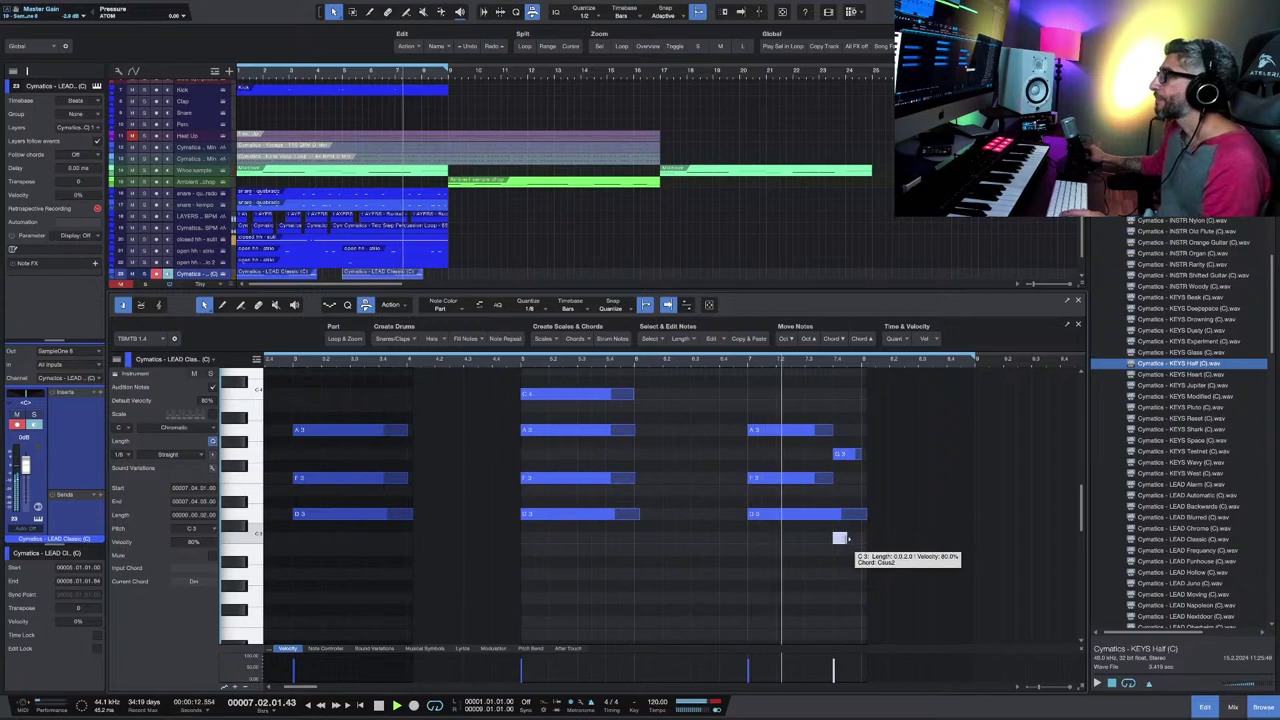
{"action": "left_click_drag", "start_coordinate": [848, 538], "coordinate": [862, 539]}
{"action": "key", "text": "space"}
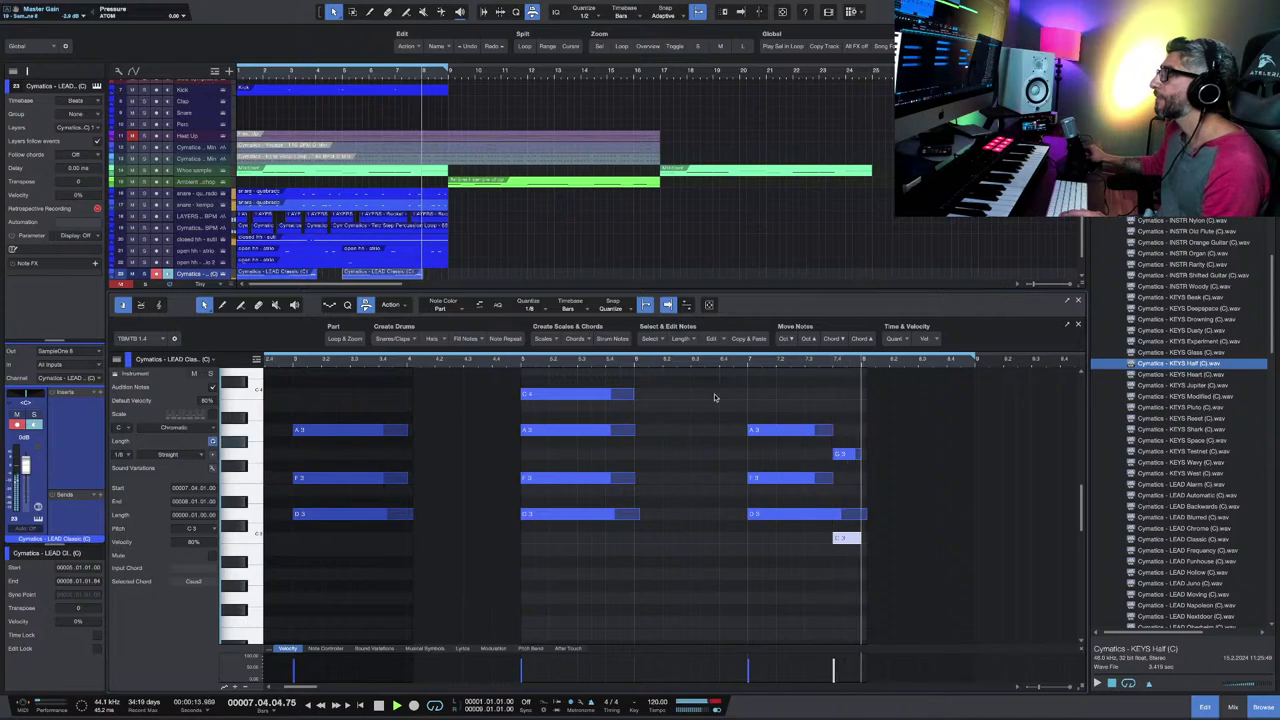
Step: Extend the second part to bar 9 and make G3, D3 and C3 last three beats from beat 4 of bar 7
{"action": "left_click_drag", "start_coordinate": [421, 279], "coordinate": [447, 279]}
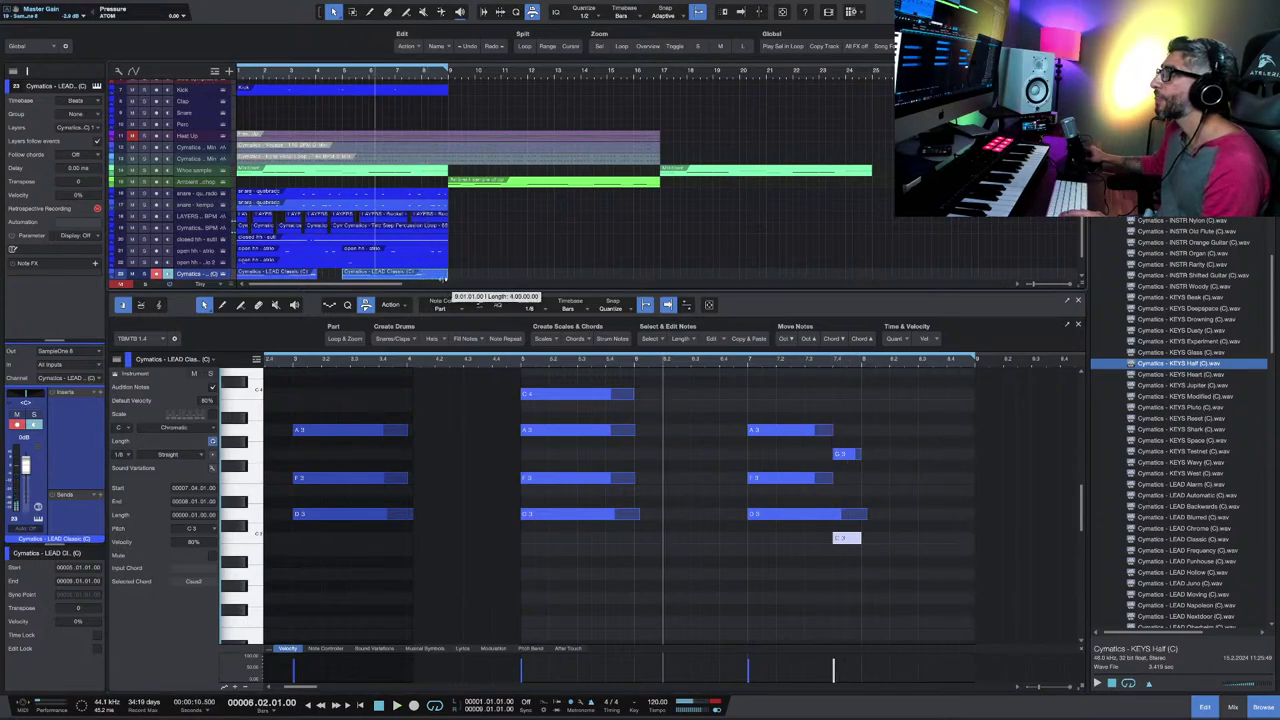
{"action": "left_click_drag", "start_coordinate": [866, 514], "coordinate": [912, 518]}
{"action": "left_click_drag", "start_coordinate": [857, 454], "coordinate": [913, 456]}
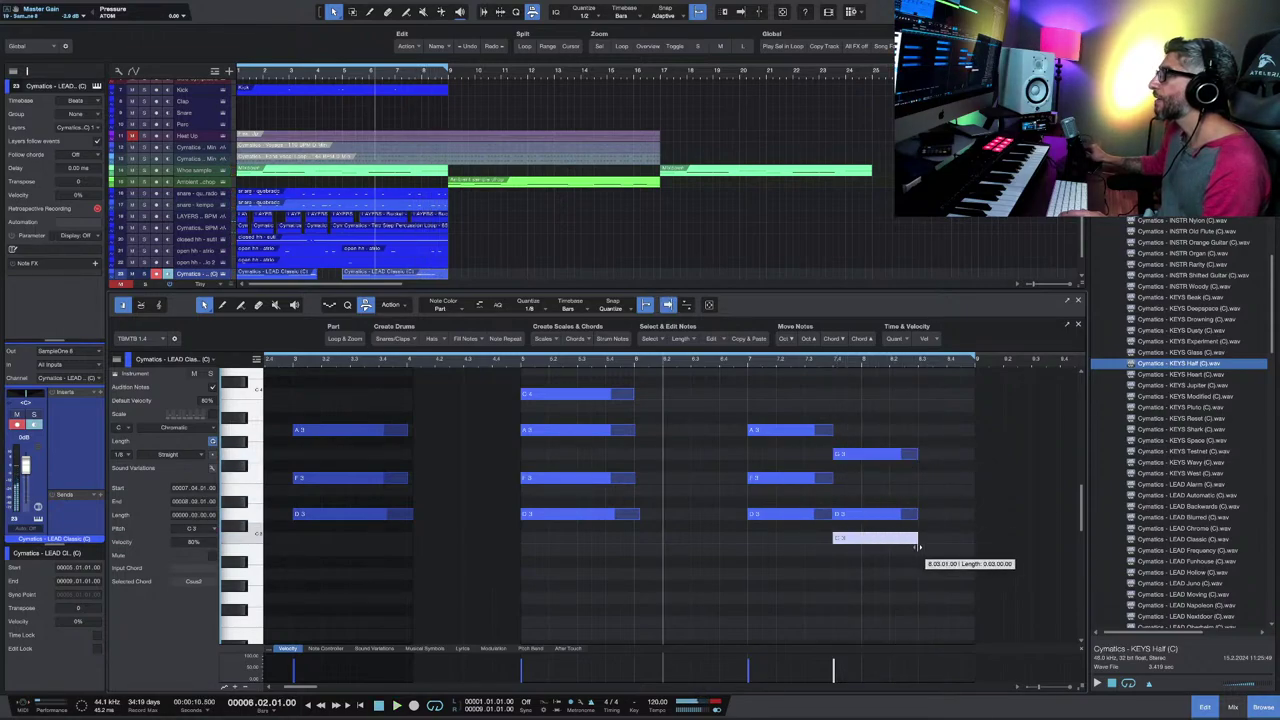
{"action": "left_click_drag", "start_coordinate": [917, 547], "coordinate": [917, 545]}
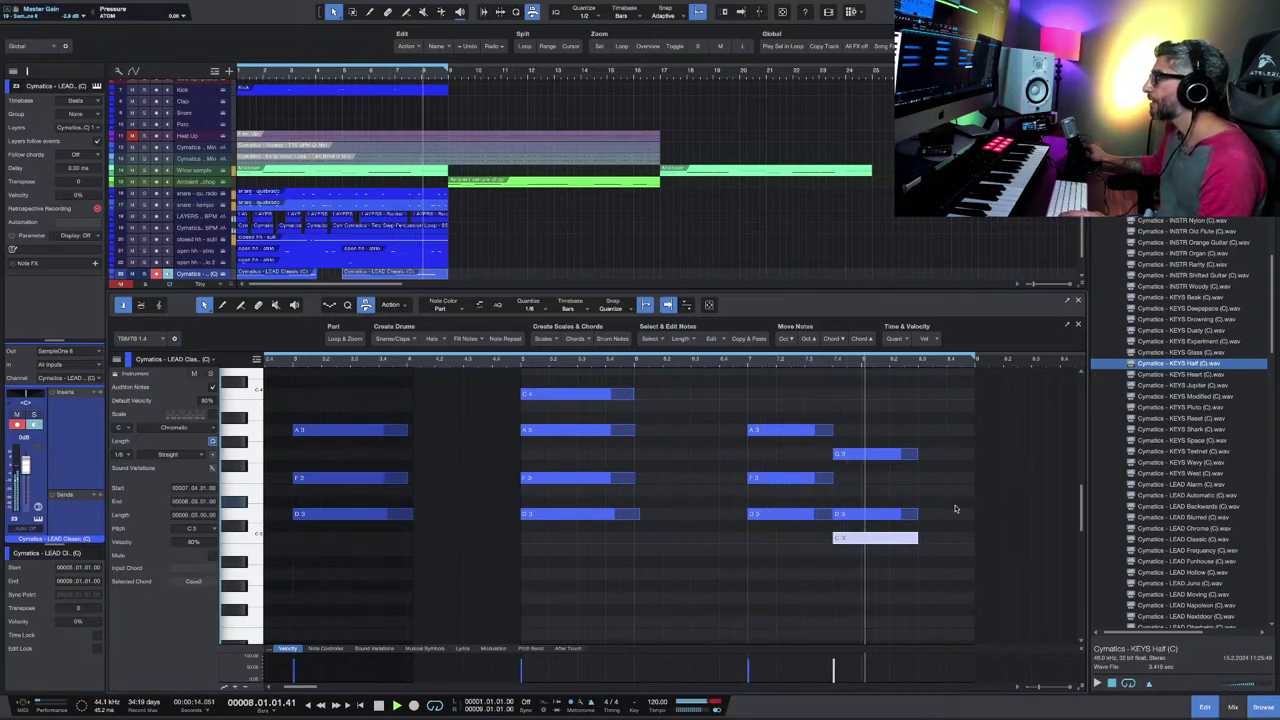
{"action": "key", "text": "space"}
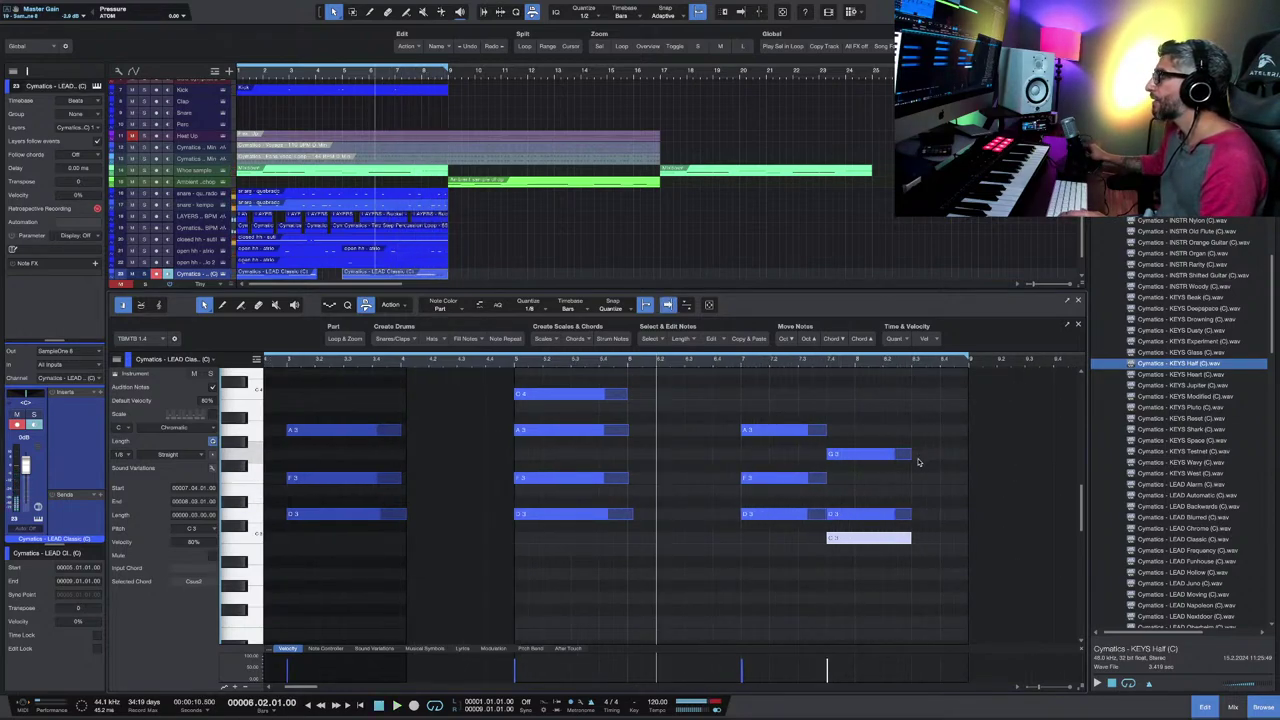
Step: Duplicate the G3, D3 and C3 chord and place the copy at beat 3 of bar 8
{"action": "left_click_drag", "start_coordinate": [935, 438], "coordinate": [832, 546]}
{"action": "key", "text": "d"}
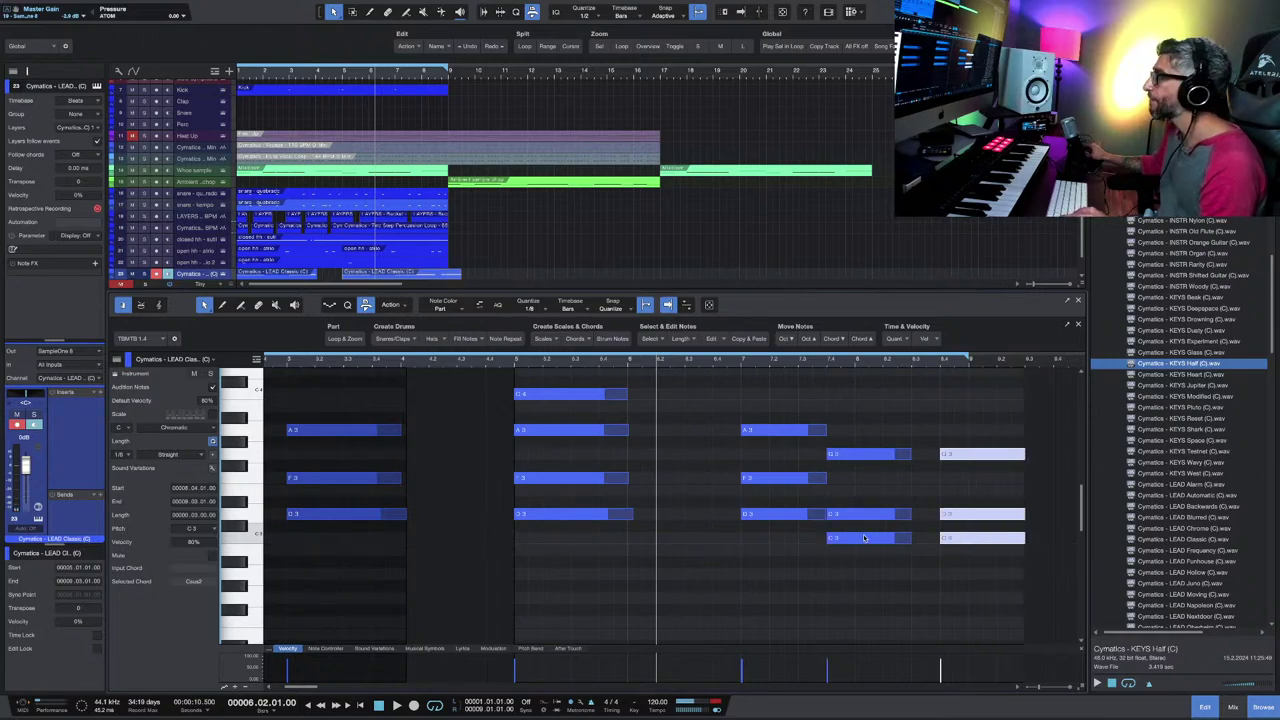
{"action": "left_click_drag", "start_coordinate": [1000, 516], "coordinate": [968, 516]}
{"action": "left_click", "coordinate": [935, 489]}
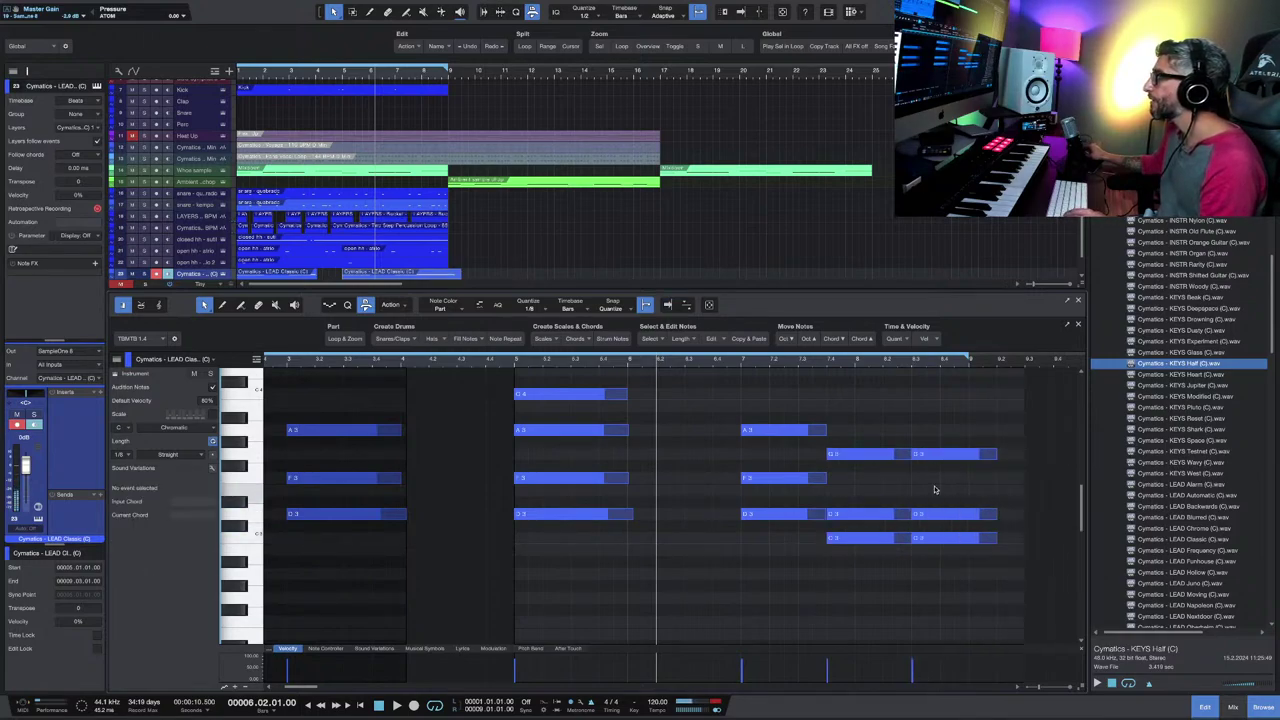
Step: Add a three-beat note to the chord at beat 3 of bar 8, try it at A3, and set it to A#3
{"action": "left_click", "coordinate": [917, 479]}
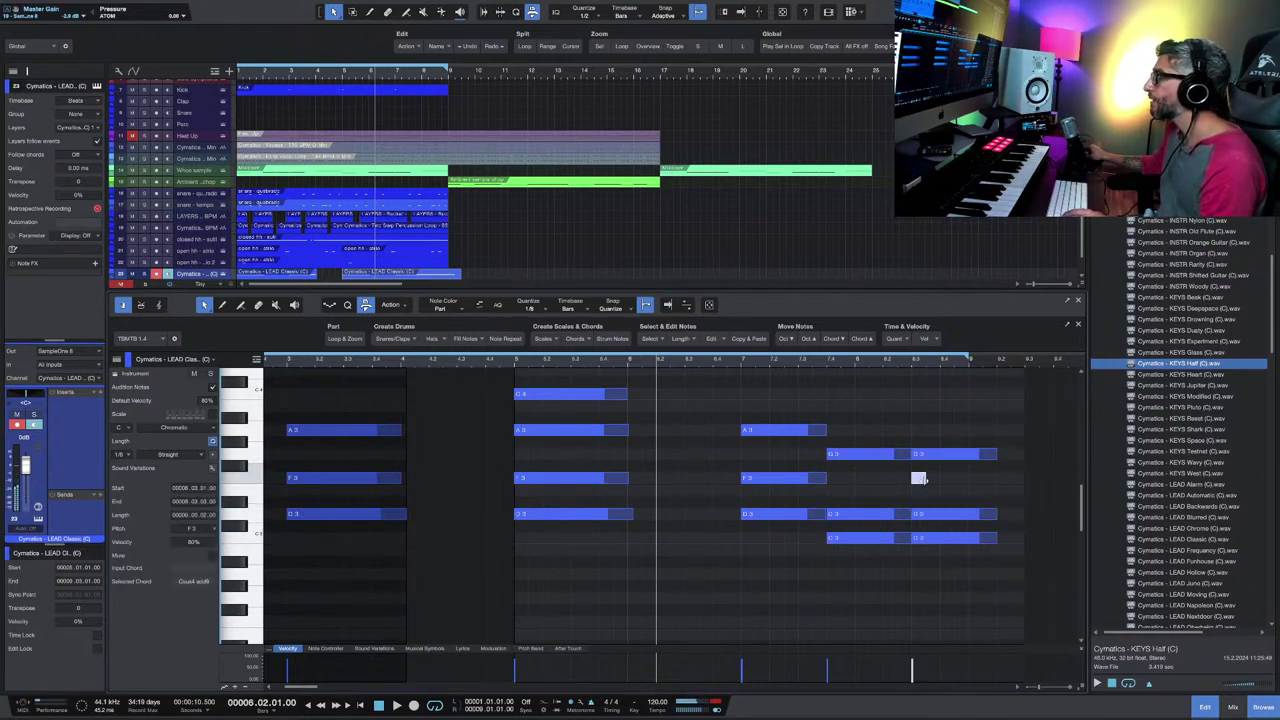
{"action": "left_click_drag", "start_coordinate": [926, 480], "coordinate": [940, 432]}
{"action": "key", "text": "space"}
{"action": "key", "text": "f"}
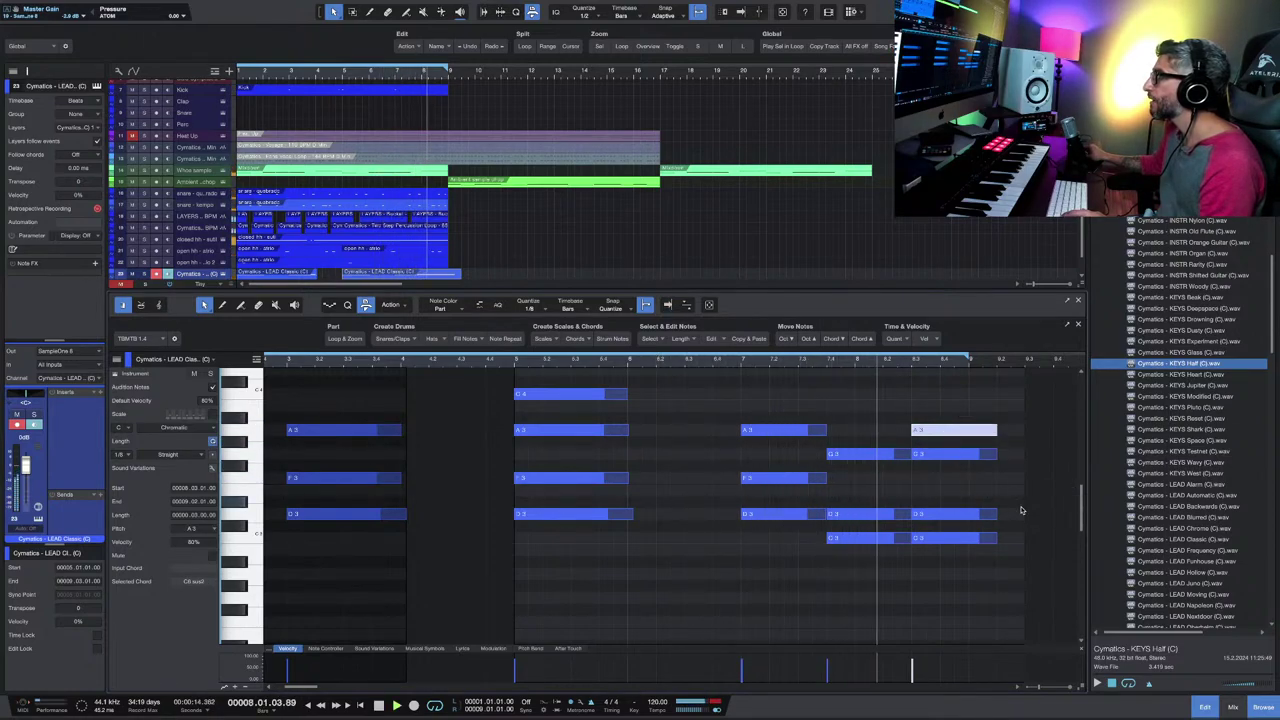
{"action": "key", "text": "space"}
{"action": "mouse_move", "coordinate": [932, 432]}
{"action": "left_mouse_down"}
{"action": "mouse_move", "coordinate": [932, 410]}
{"action": "mouse_move", "coordinate": [943, 437]}
{"action": "left_mouse_up"}
{"action": "key", "text": "space"}
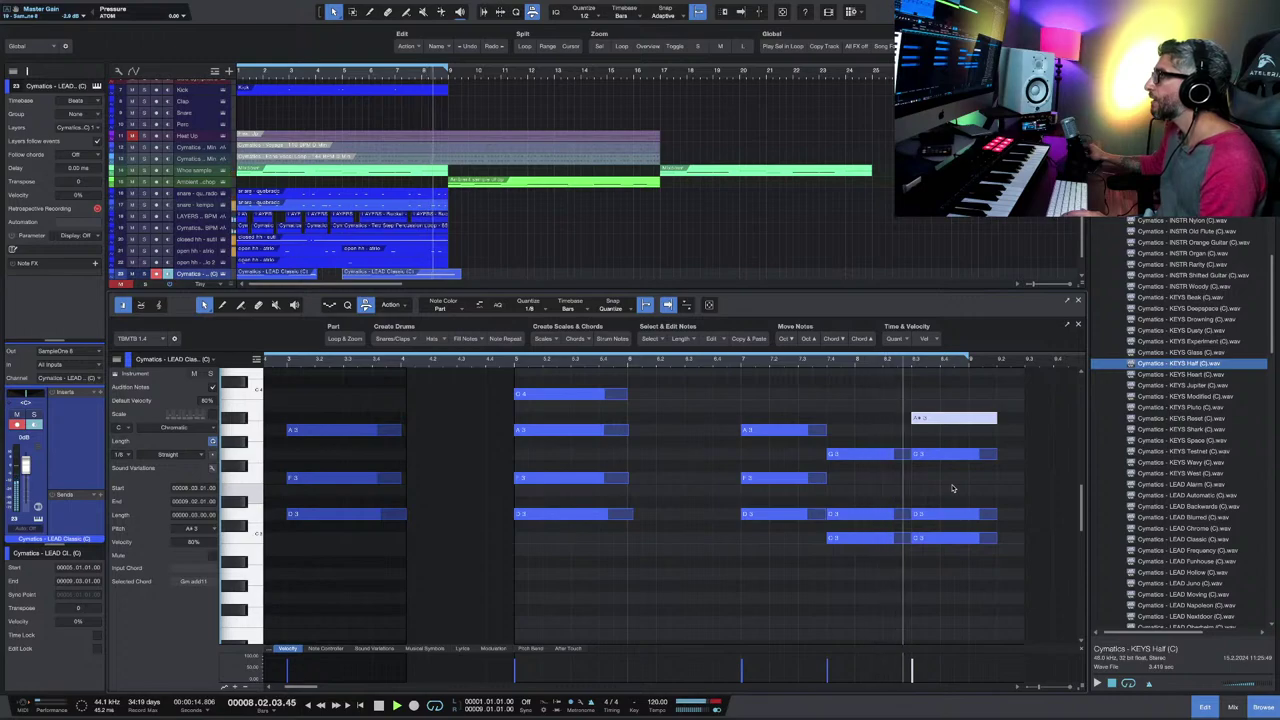
Step: Shorten the A#3, G3, D3 and C3 notes of the bar 8 chord to two beats so they end at bar 9
{"action": "key", "text": "space"}
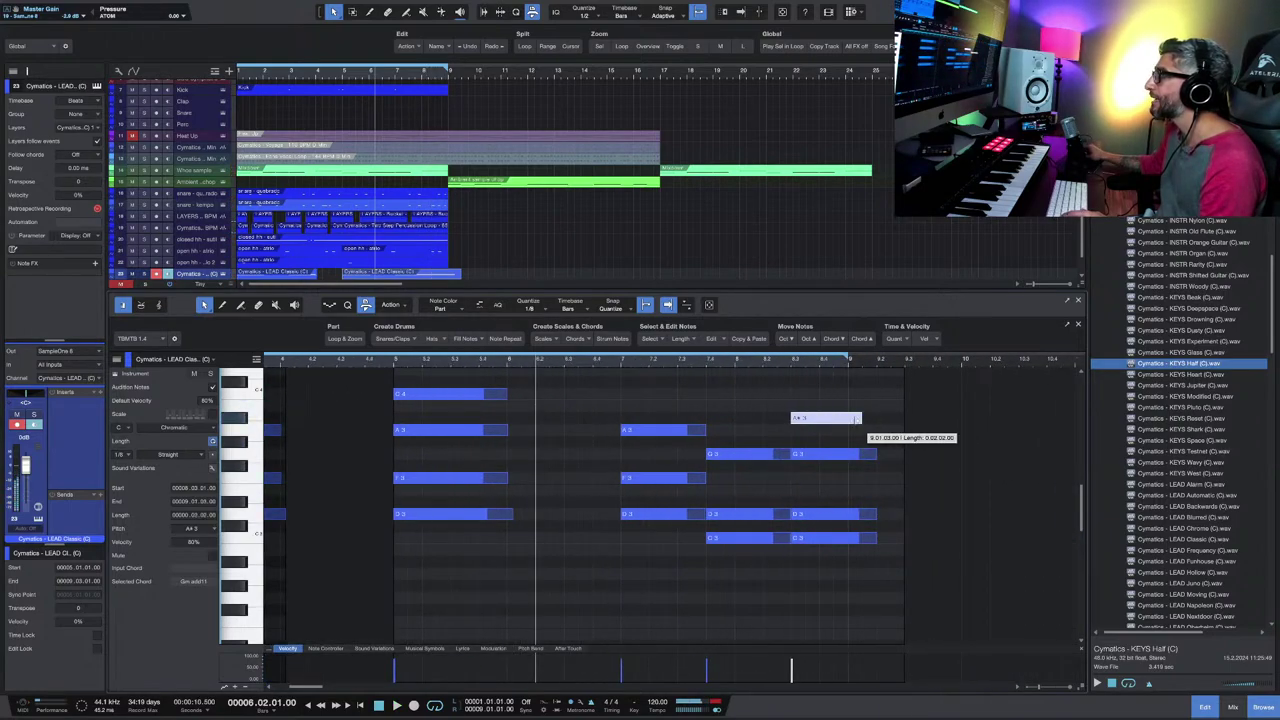
{"action": "left_click_drag", "start_coordinate": [877, 455], "coordinate": [853, 457]}
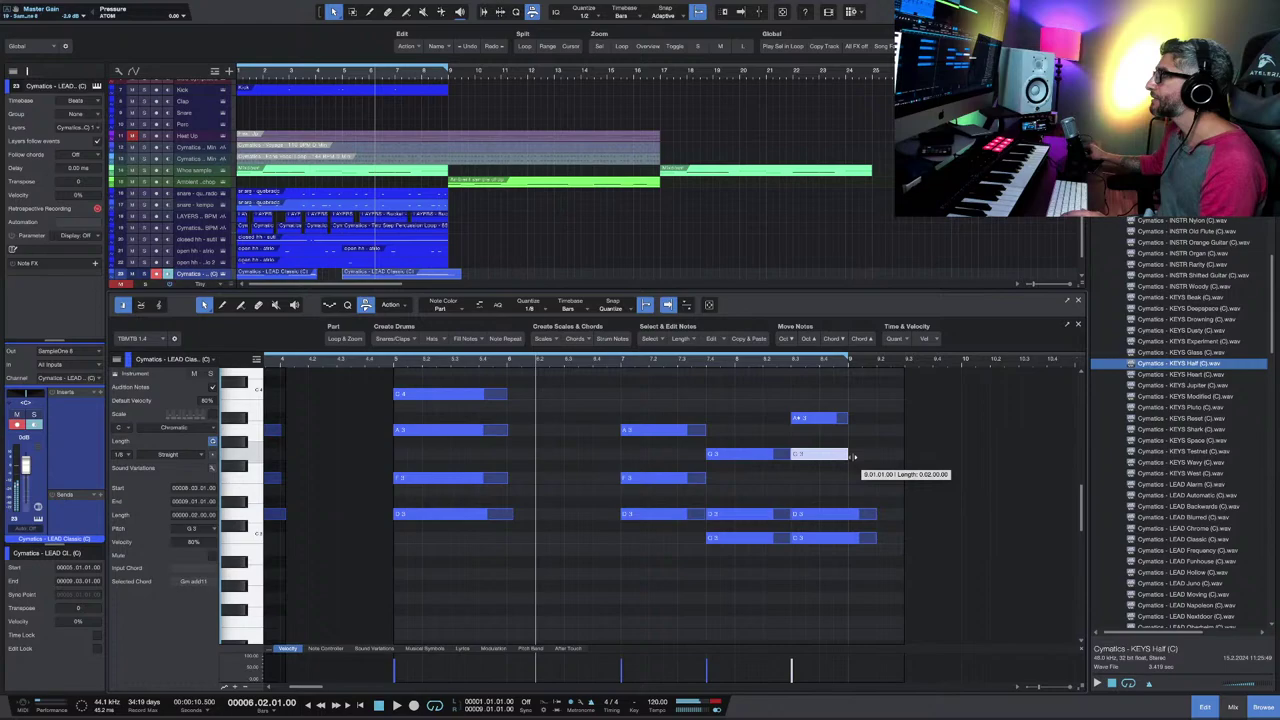
{"action": "left_click_drag", "start_coordinate": [877, 514], "coordinate": [852, 539]}
{"action": "left_click", "coordinate": [872, 539]}
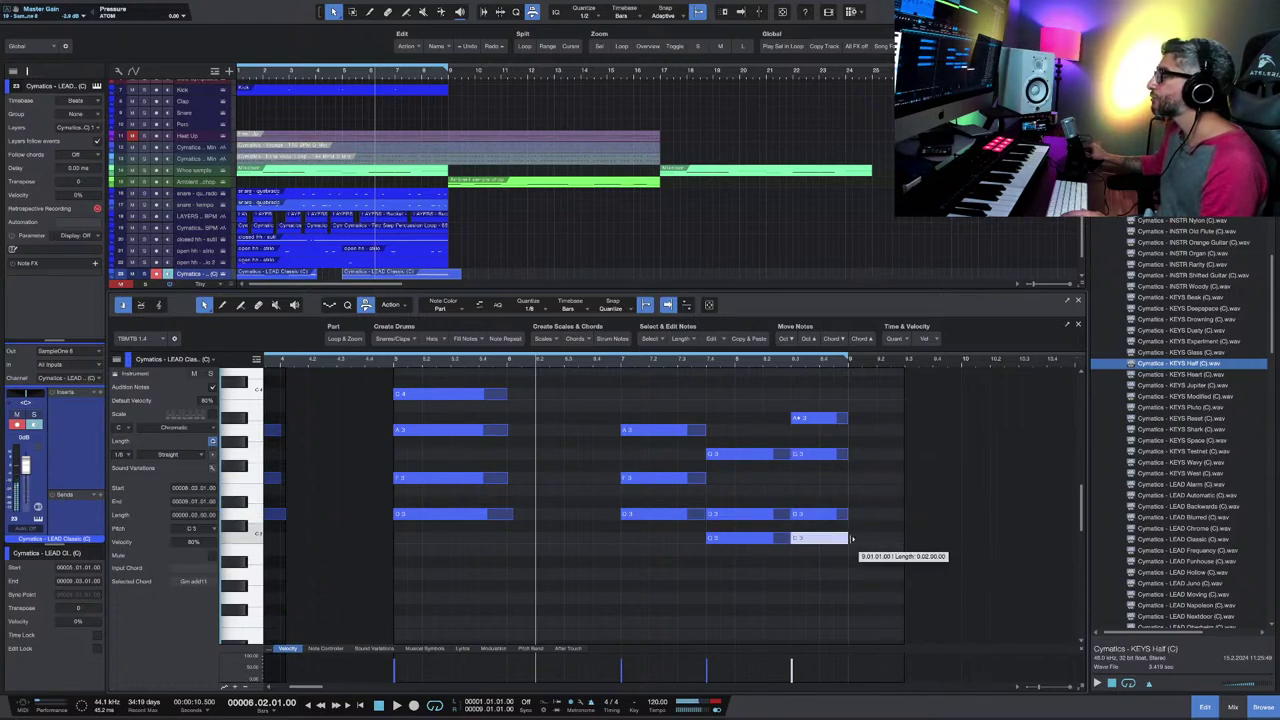
{"action": "left_click", "coordinate": [1079, 301]}
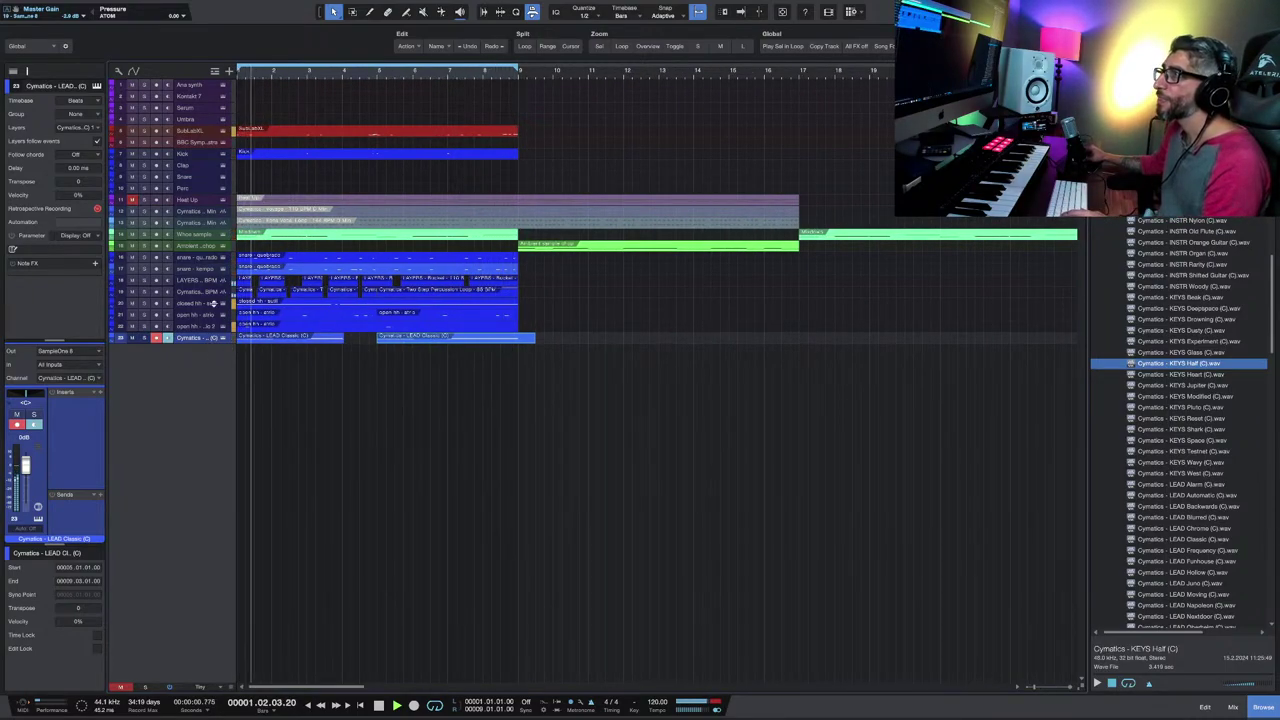
Step: Add a Pro EQ to the chord track with a raised low cut and a 48 dB/Oct high cut just above 1 kHz
{"action": "scroll", "coordinate": [275, 356], "scroll_direction": "up", "scroll_amount": 3}
{"action": "scroll", "coordinate": [275, 356], "scroll_direction": "down", "scroll_amount": 5}
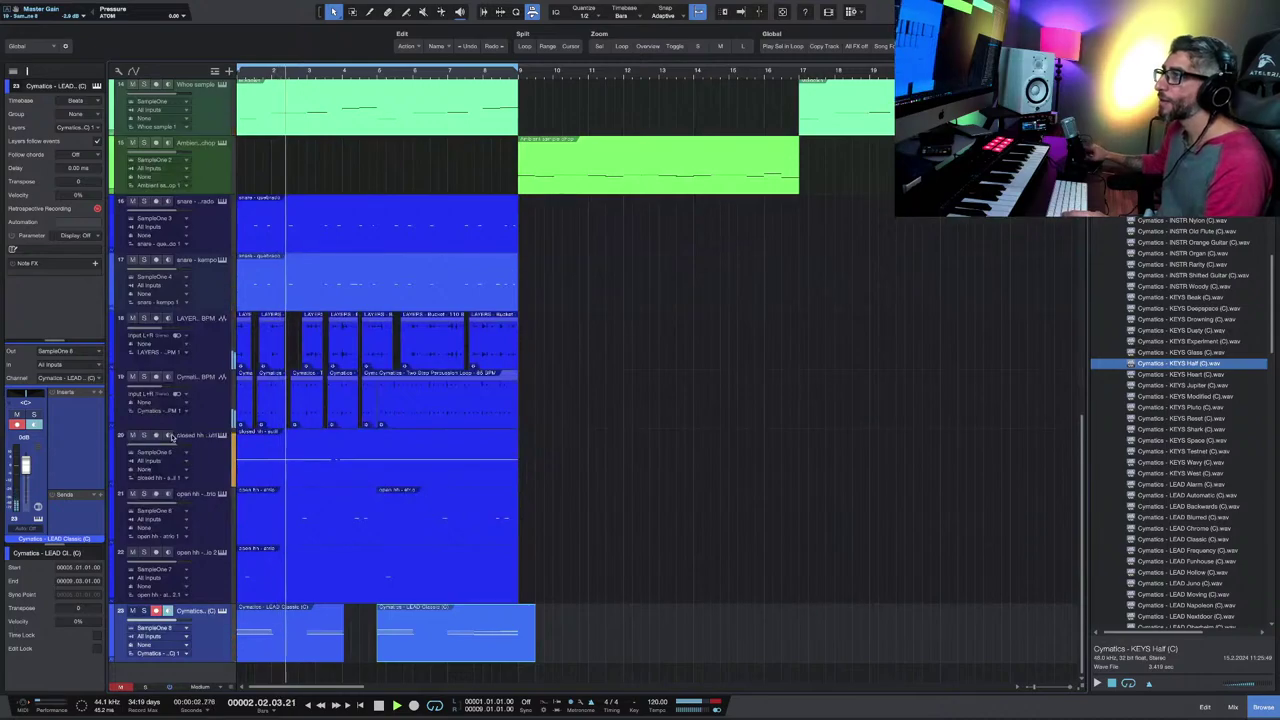
{"action": "left_click", "coordinate": [80, 438]}
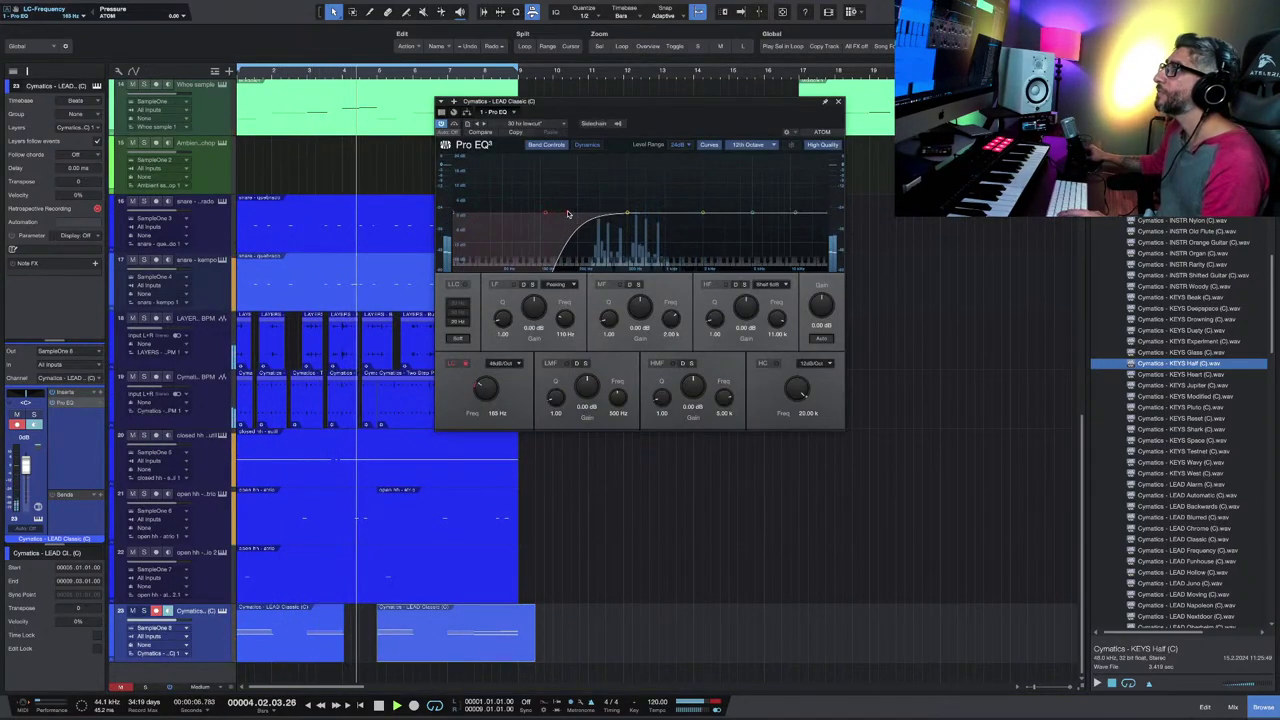
{"action": "left_click_drag", "start_coordinate": [820, 213], "coordinate": [682, 218]}
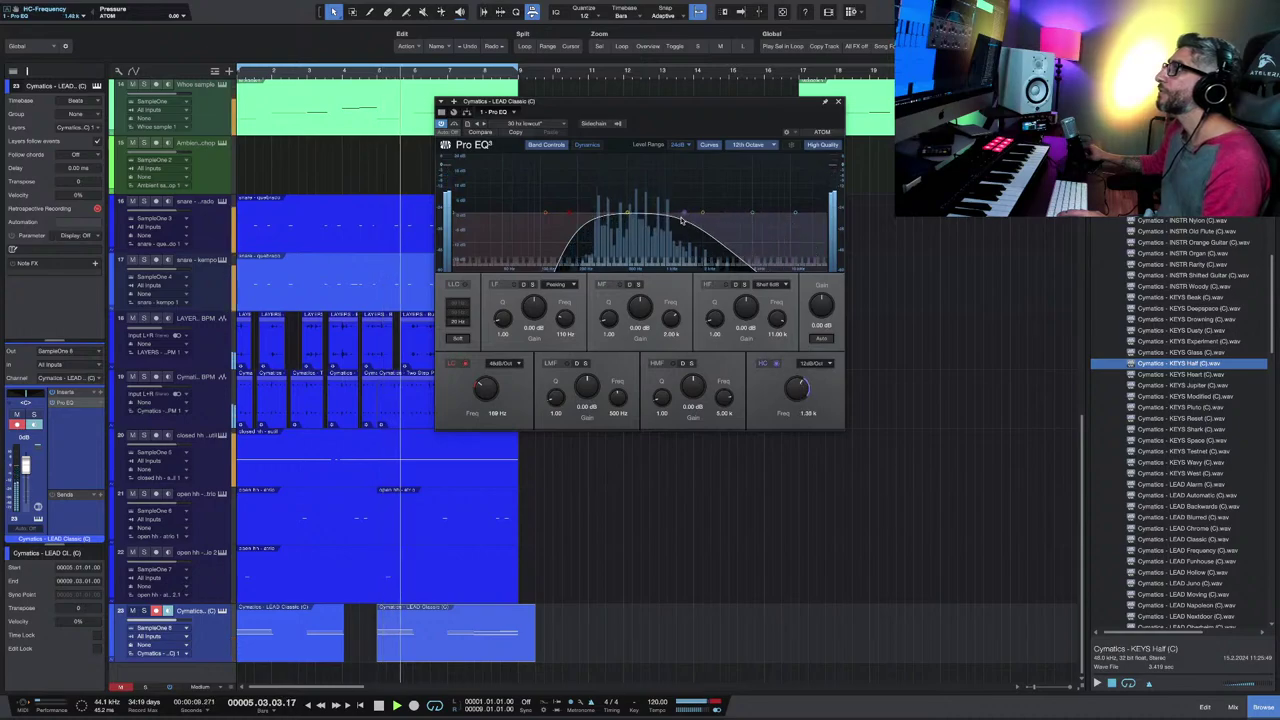
{"action": "left_click", "coordinate": [812, 363]}
{"action": "left_click", "coordinate": [829, 418]}
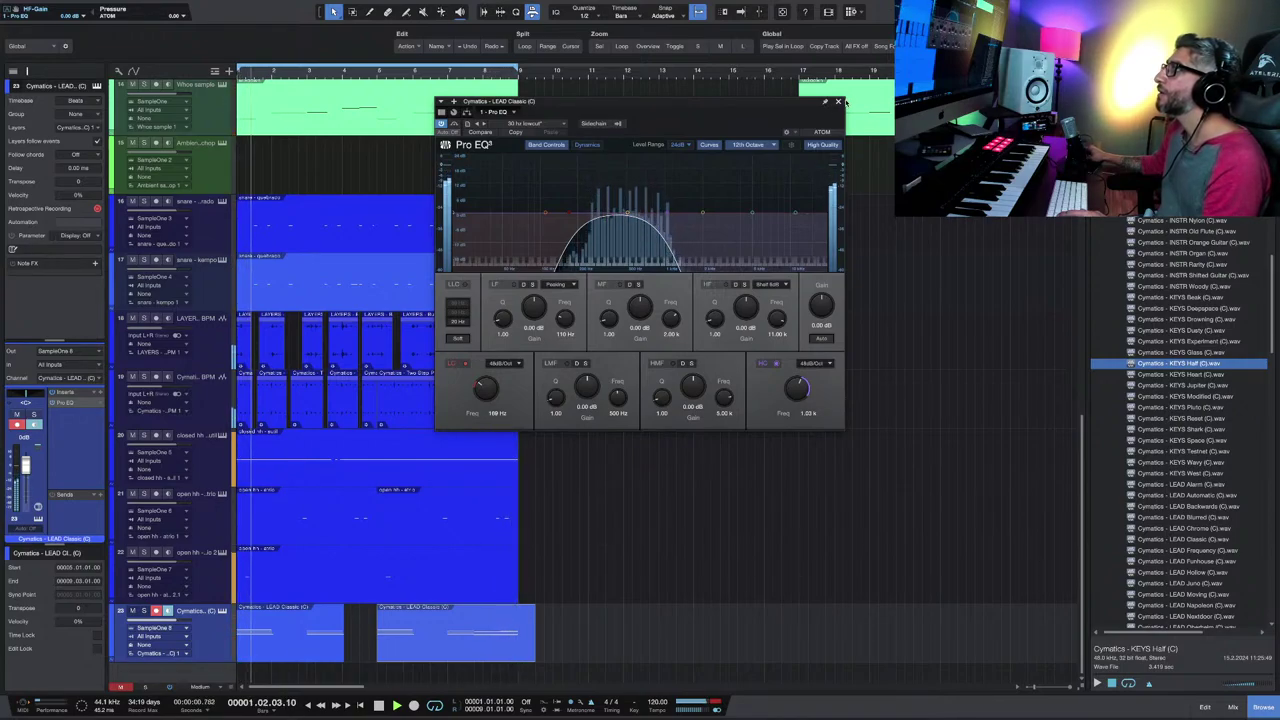
{"action": "key", "text": "Escape"}
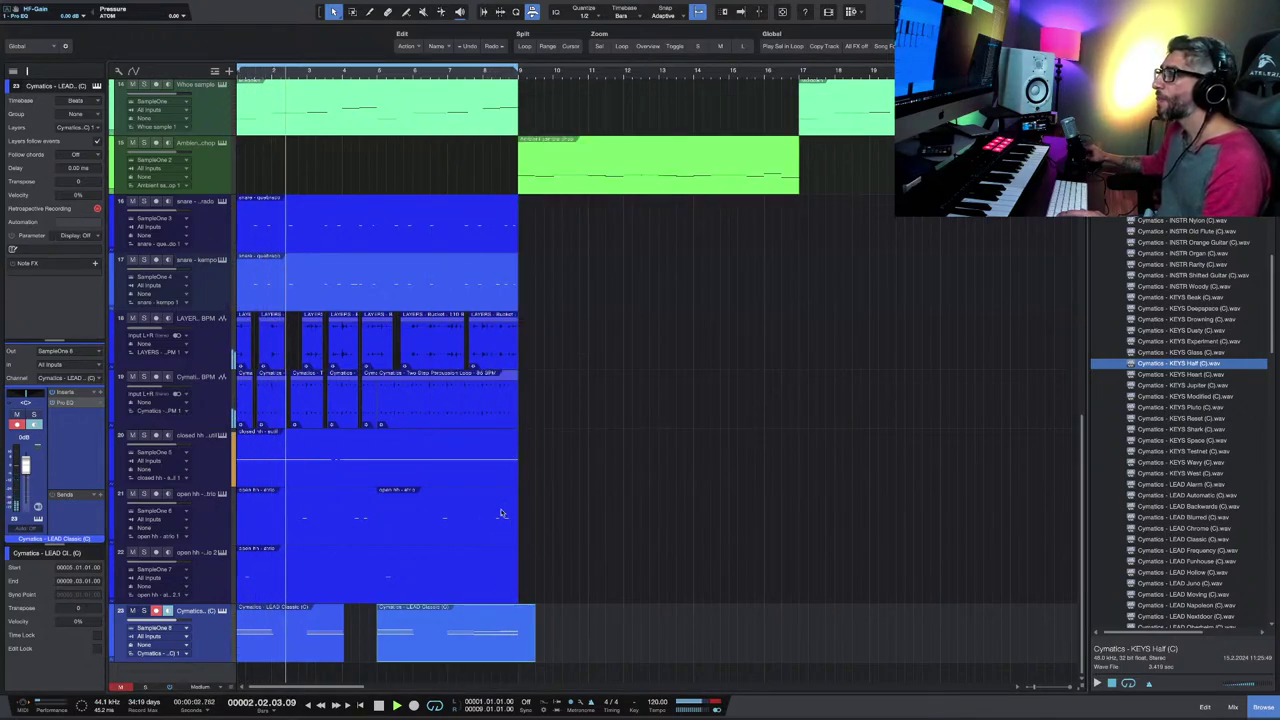
Step: Look through the Cymatics one-shot samples and the arrangement while the loop plays
{"action": "key", "text": "alt+w"}
{"action": "key", "text": "alt+w"}
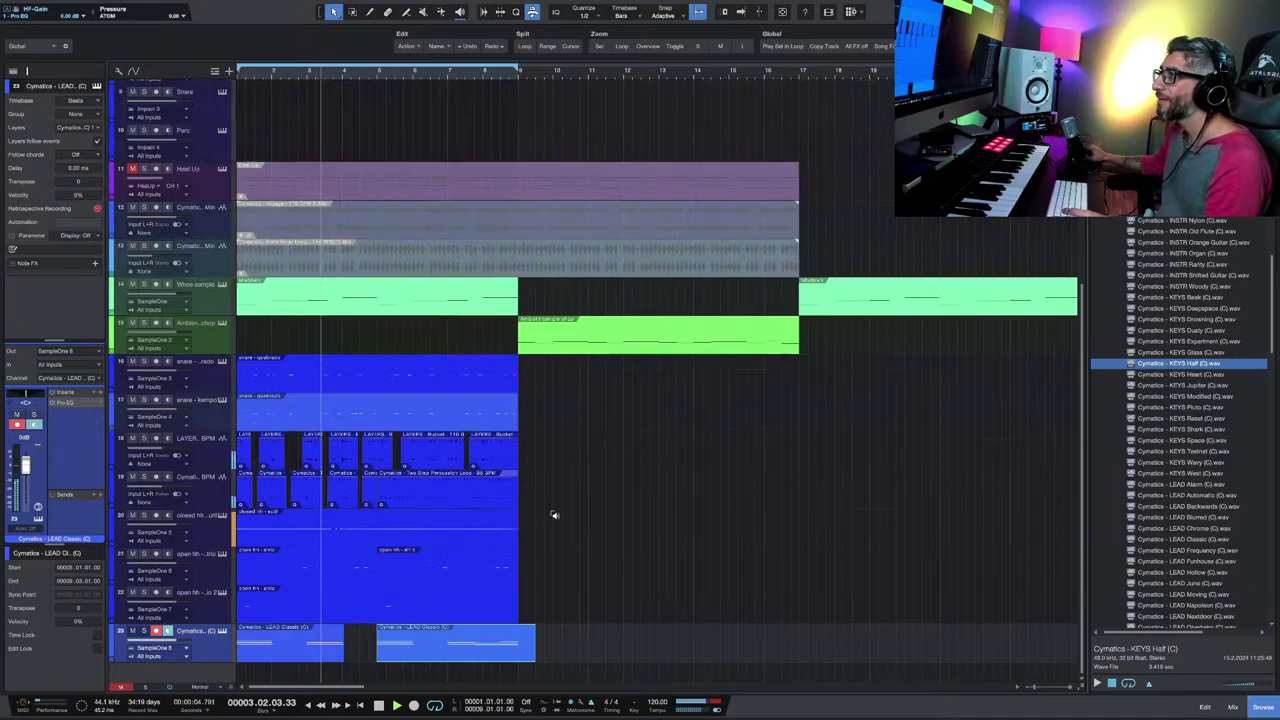
{"action": "key", "text": "w"}
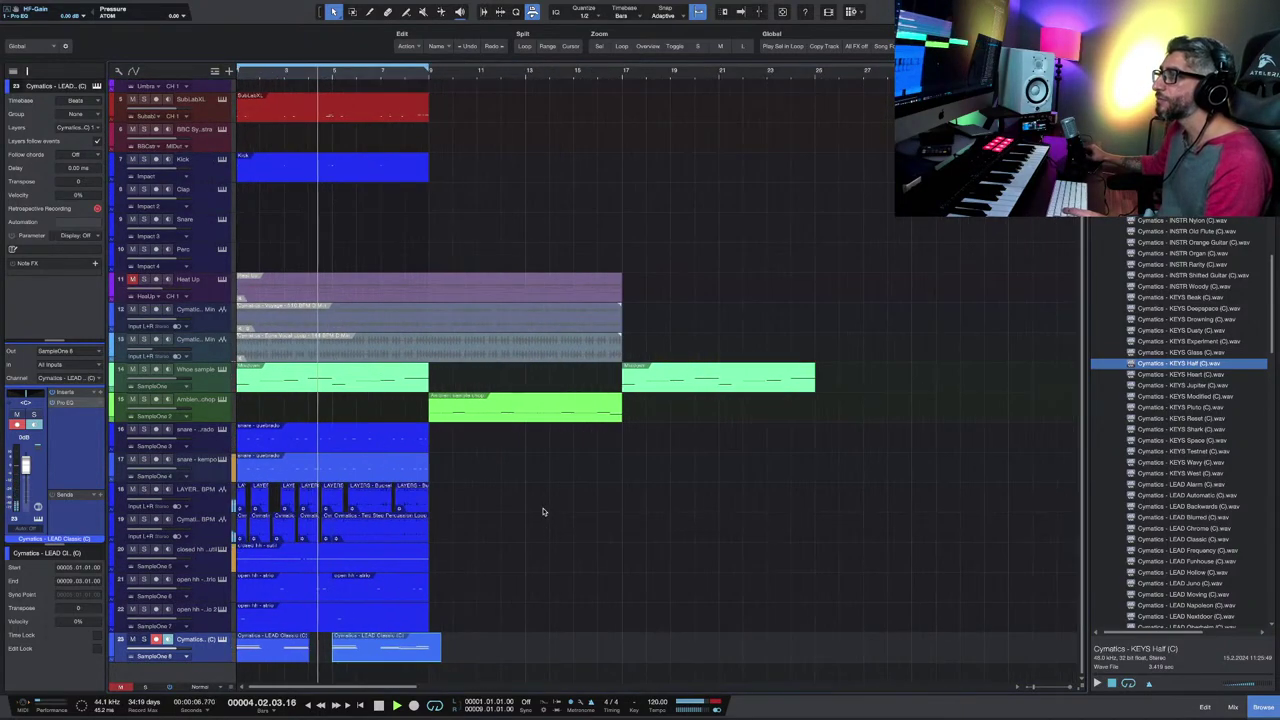
{"action": "scroll", "coordinate": [1172, 352], "scroll_direction": "up", "scroll_amount": 6}
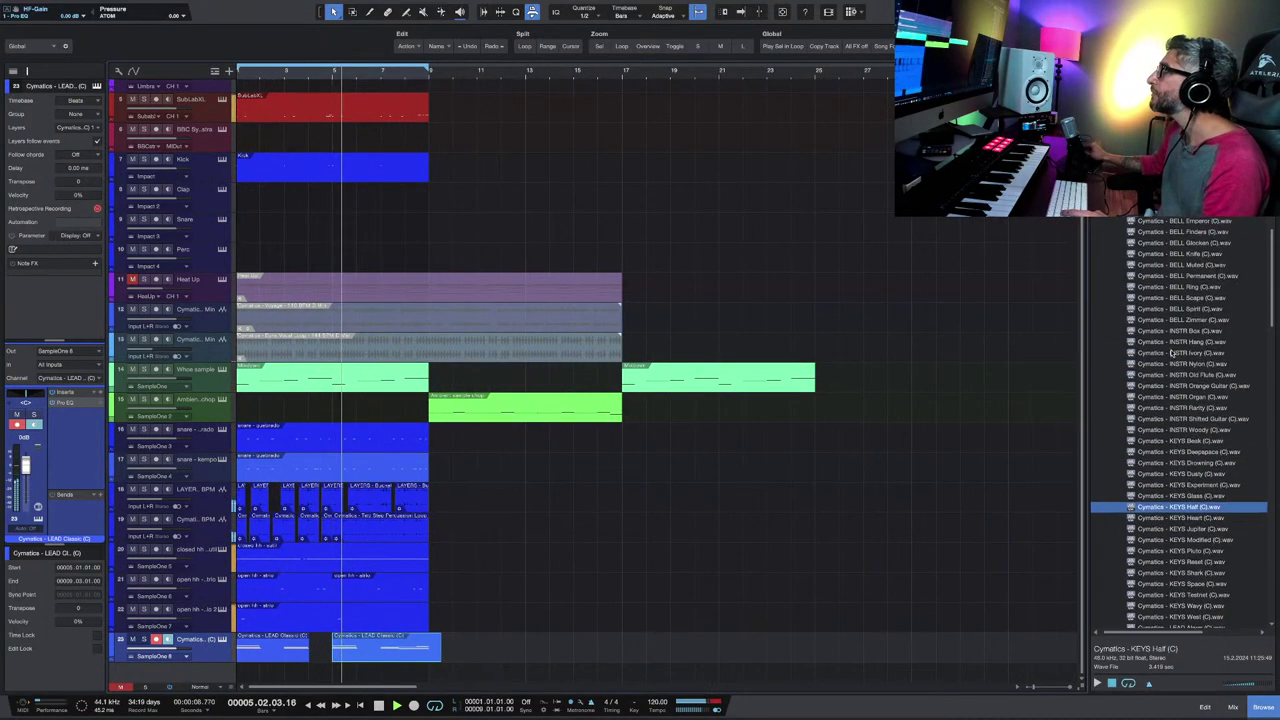
{"action": "scroll", "coordinate": [1166, 371], "scroll_direction": "down", "scroll_amount": 12}
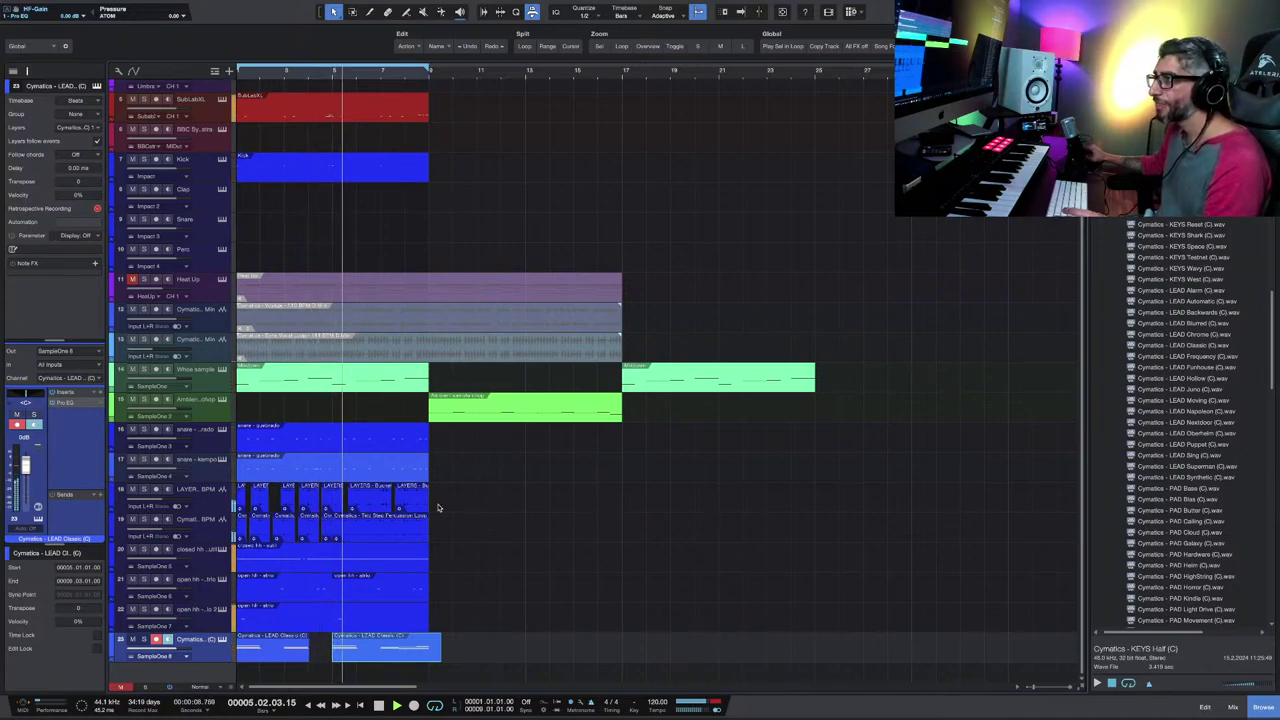
{"action": "key", "text": "w"}
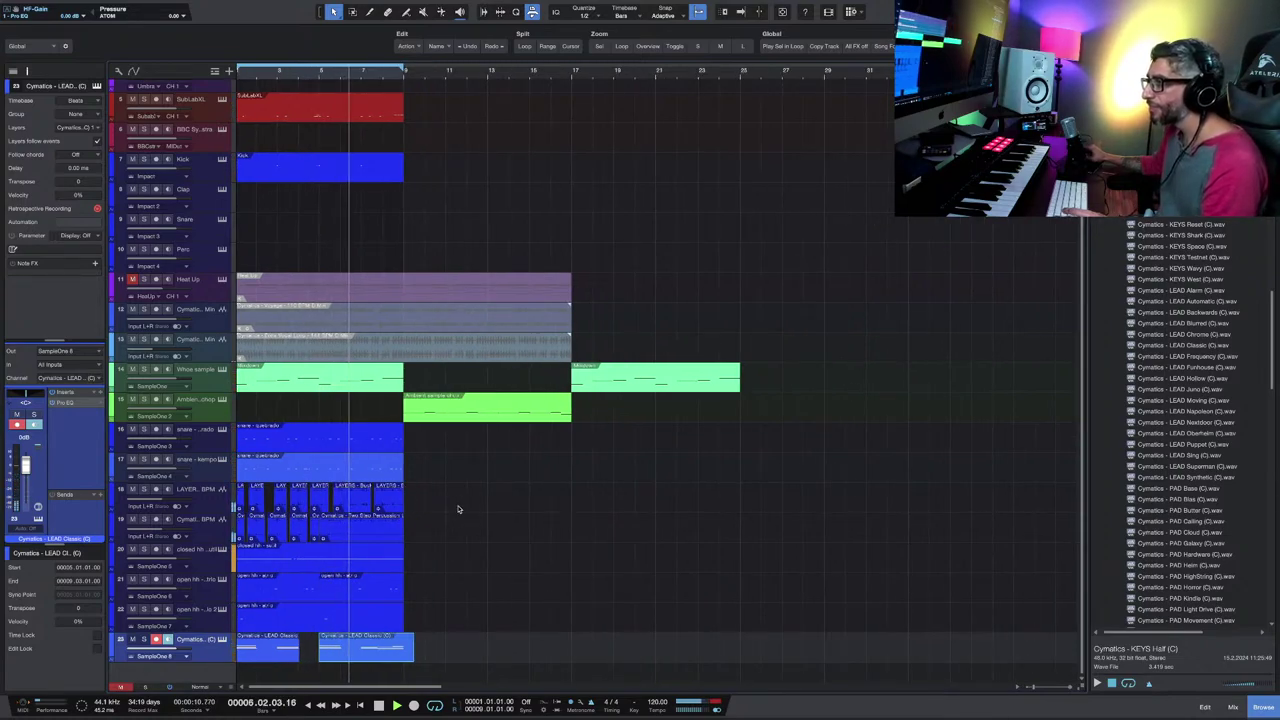
{"action": "key", "text": "w"}
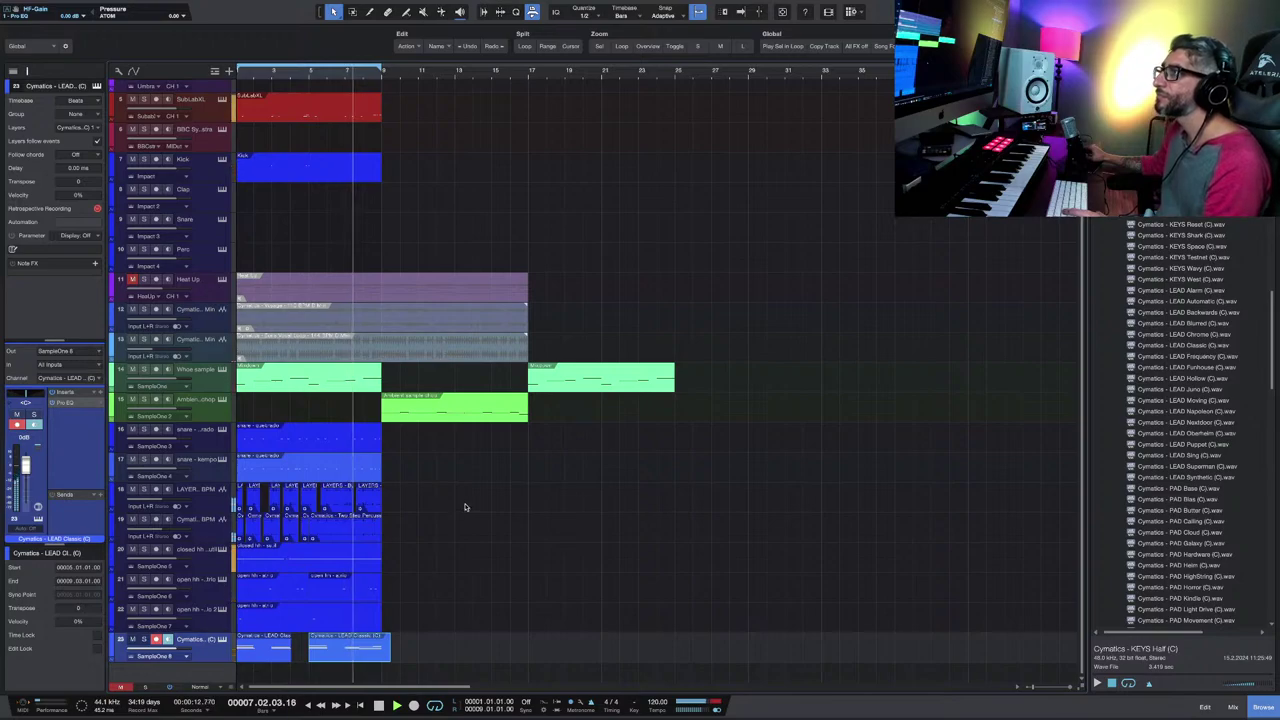
{"action": "scroll", "coordinate": [446, 240], "scroll_direction": "up", "scroll_amount": 1}
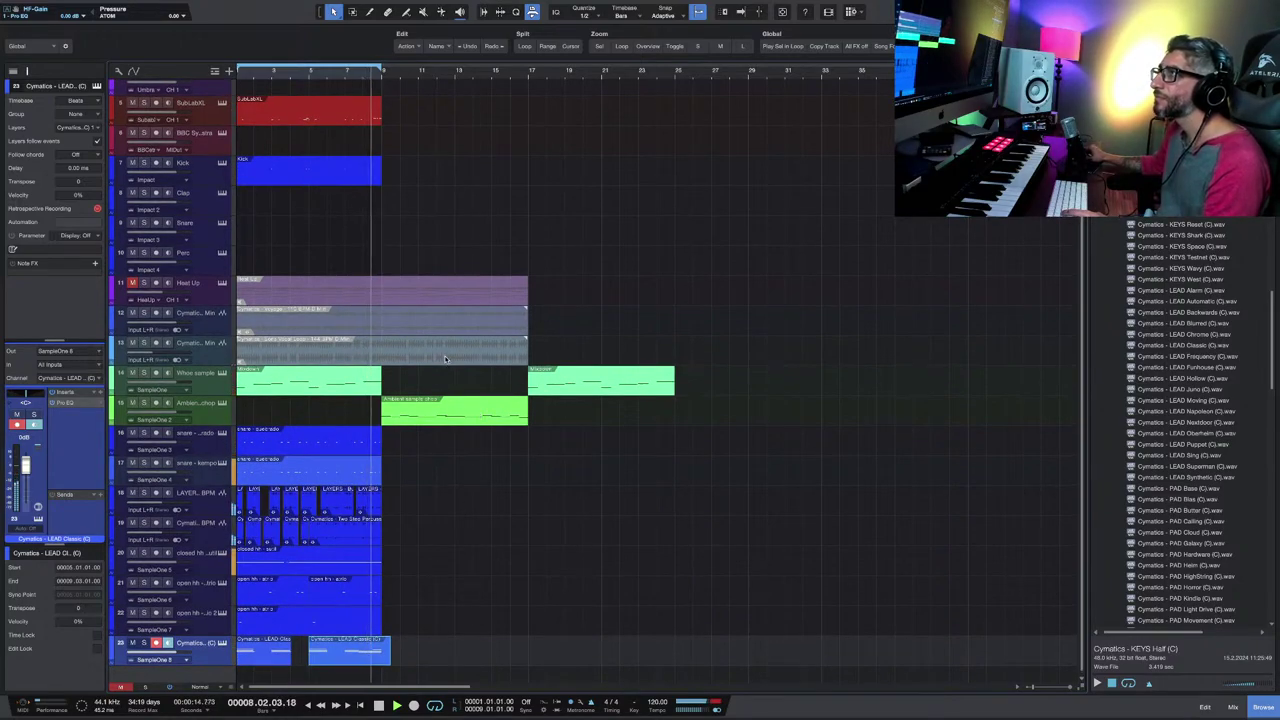
Step: Duplicate the SubLabXL part to bar 9, extend the loop range to bar 17, and play the result
{"action": "key", "text": "space"}
{"action": "left_click", "coordinate": [352, 123]}
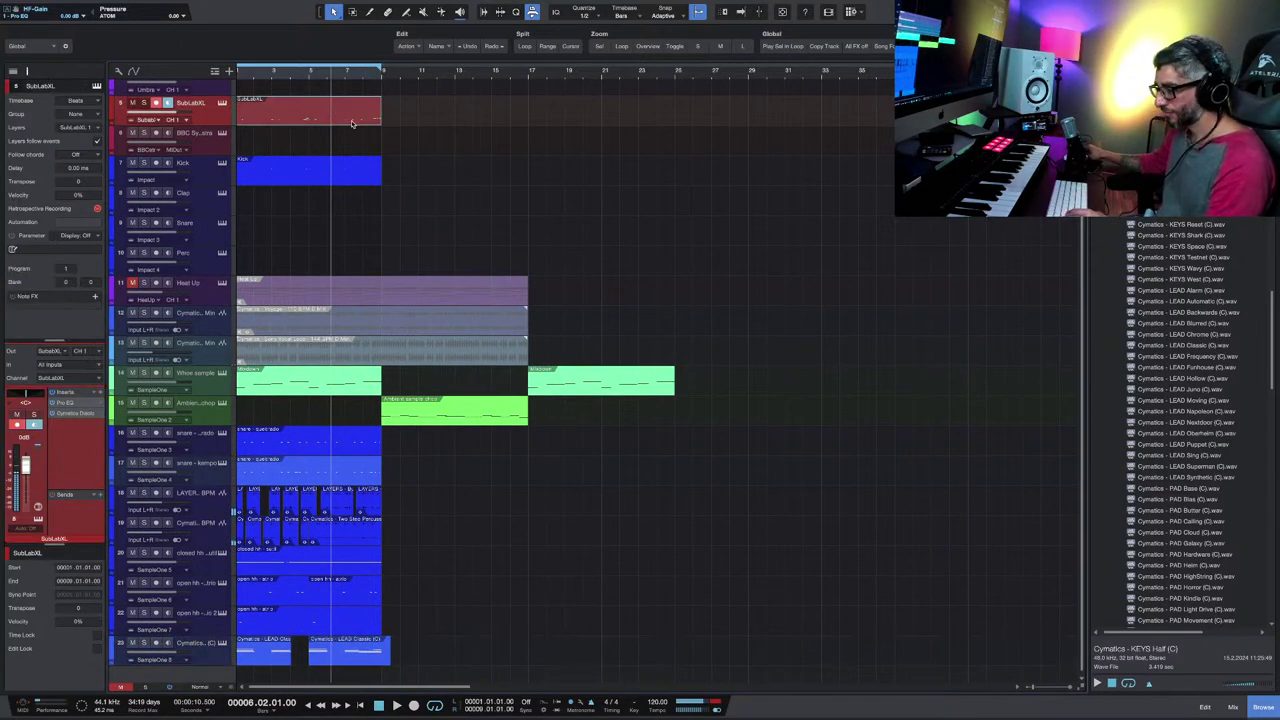
{"action": "key", "text": "d"}
{"action": "key", "text": "p"}
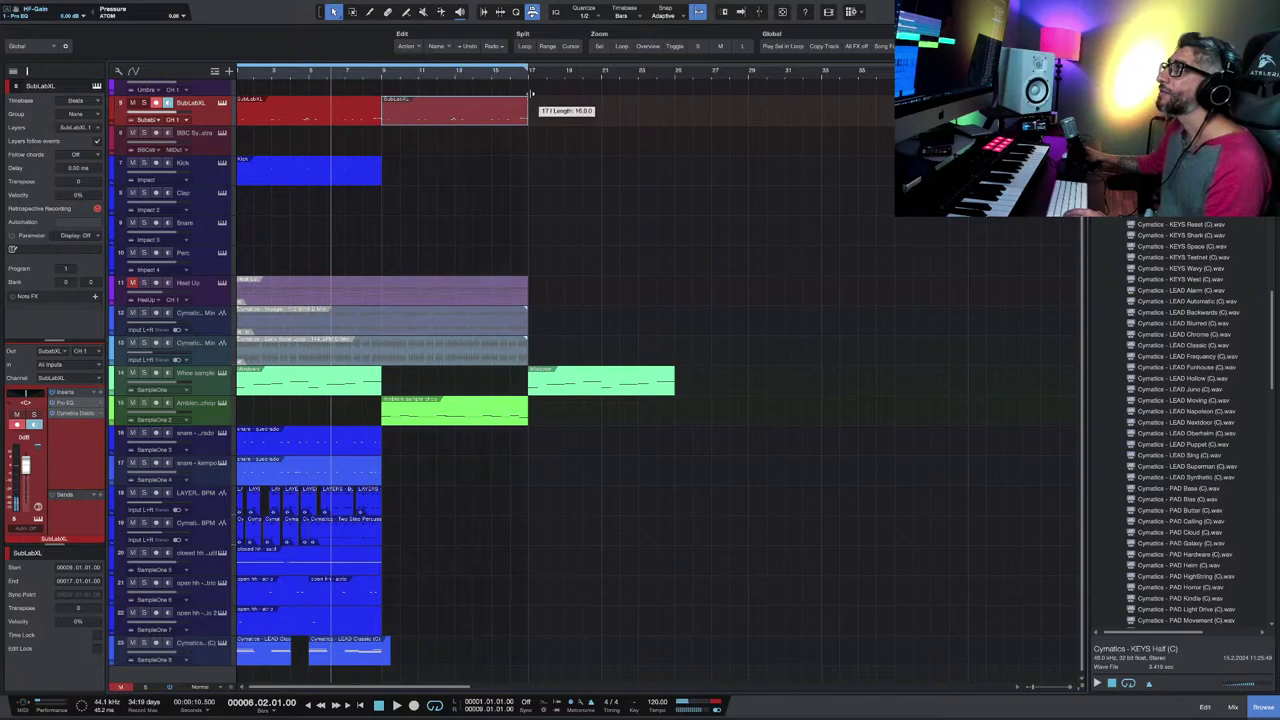
{"action": "key", "text": "space"}
{"action": "scroll", "coordinate": [410, 505], "scroll_direction": "up", "scroll_amount": 2}
{"action": "scroll", "coordinate": [420, 540], "scroll_direction": "down", "scroll_amount": 2}
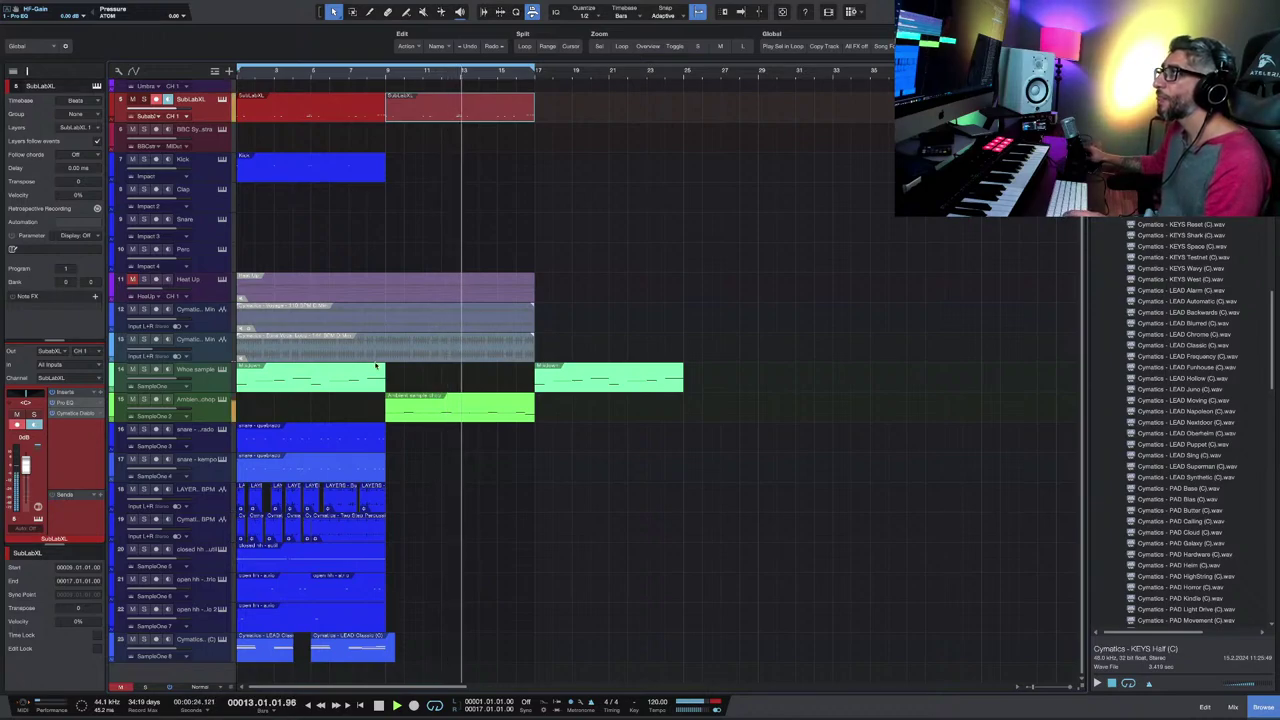
Step: Copy the closed hi-hat part and both snare parts to bar 9 to fill the second eight bars
{"action": "left_click", "coordinate": [293, 171]}
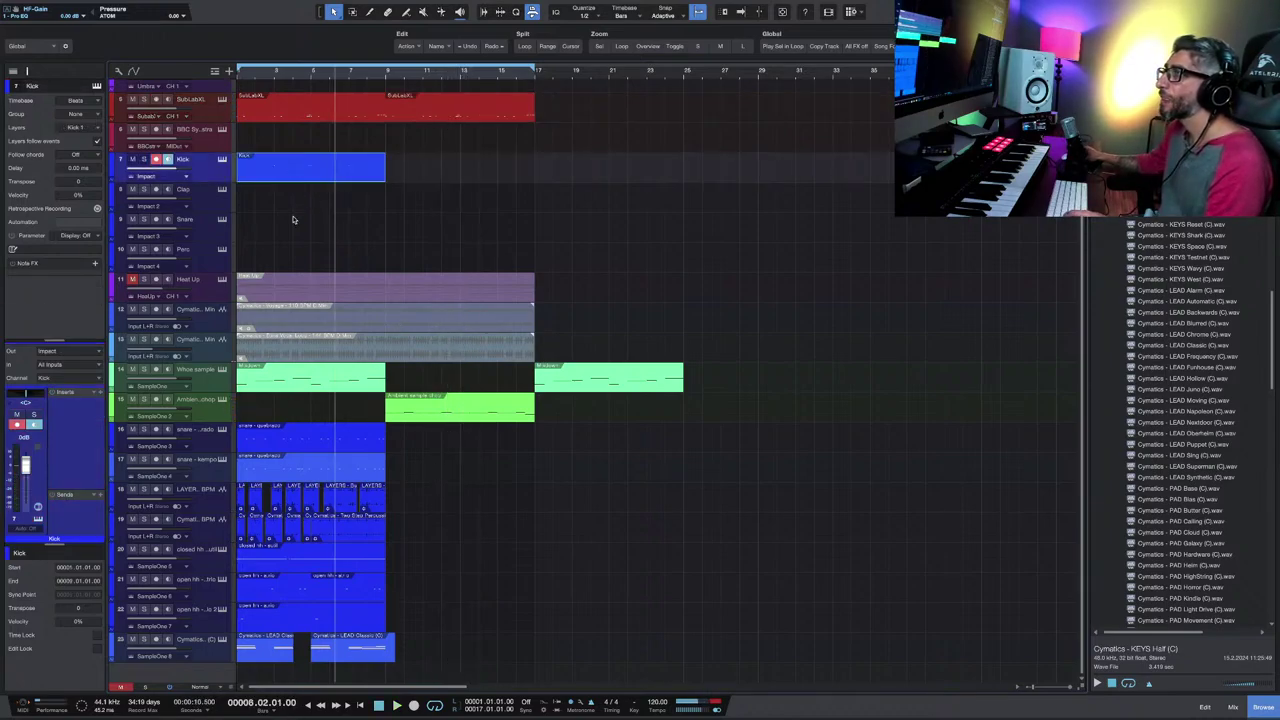
{"action": "left_click", "coordinate": [308, 563]}
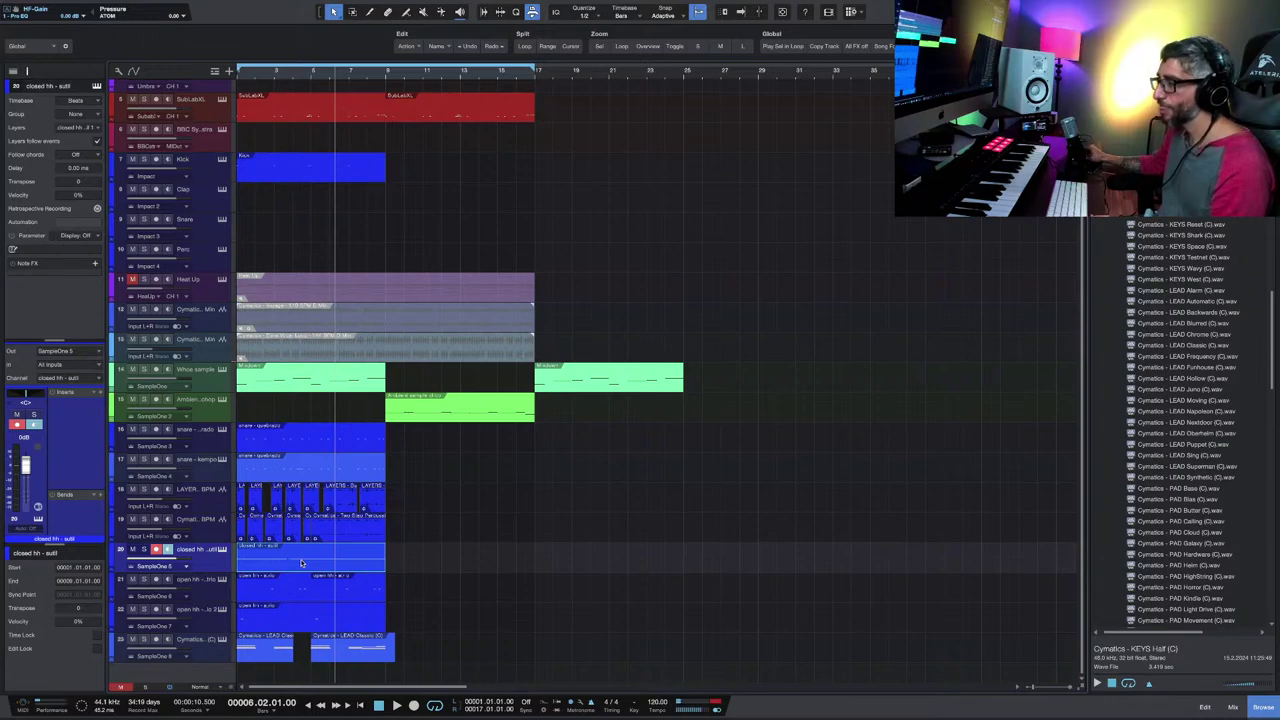
{"action": "left_click_drag", "start_coordinate": [301, 563], "coordinate": [450, 567]}
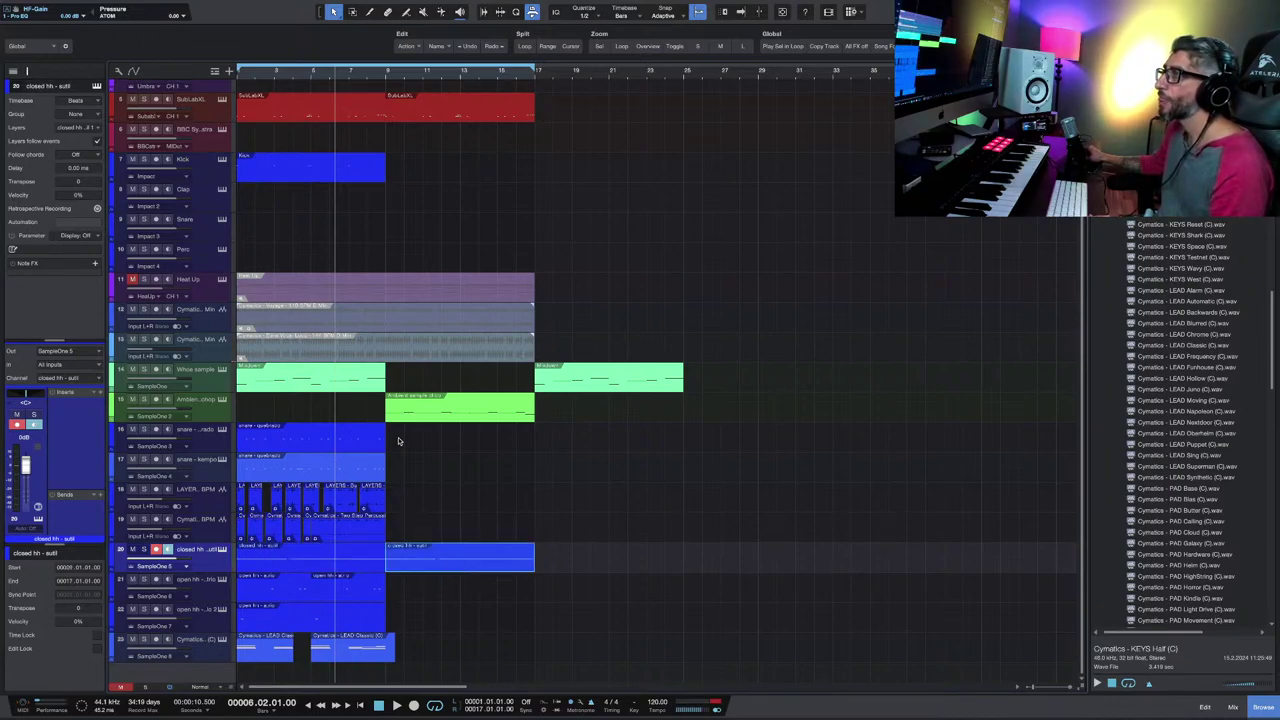
{"action": "left_click_drag", "start_coordinate": [398, 441], "coordinate": [452, 444]}
{"action": "scroll", "coordinate": [443, 510], "scroll_direction": "up", "scroll_amount": 1}
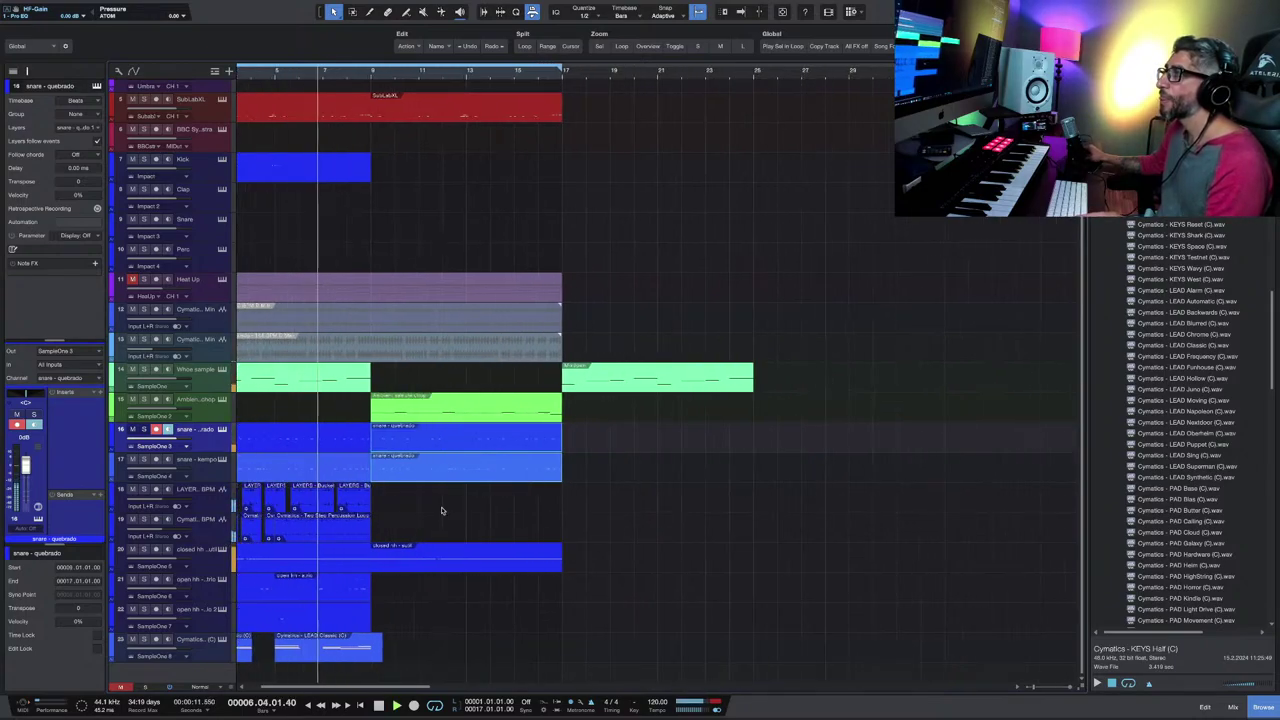
{"action": "scroll", "coordinate": [443, 515], "scroll_direction": "down", "scroll_amount": 1}
Step: Duplicate the parts on both open hi-hat tracks to fill bars 9 to 17
{"action": "left_click_drag", "start_coordinate": [438, 576], "coordinate": [214, 615]}
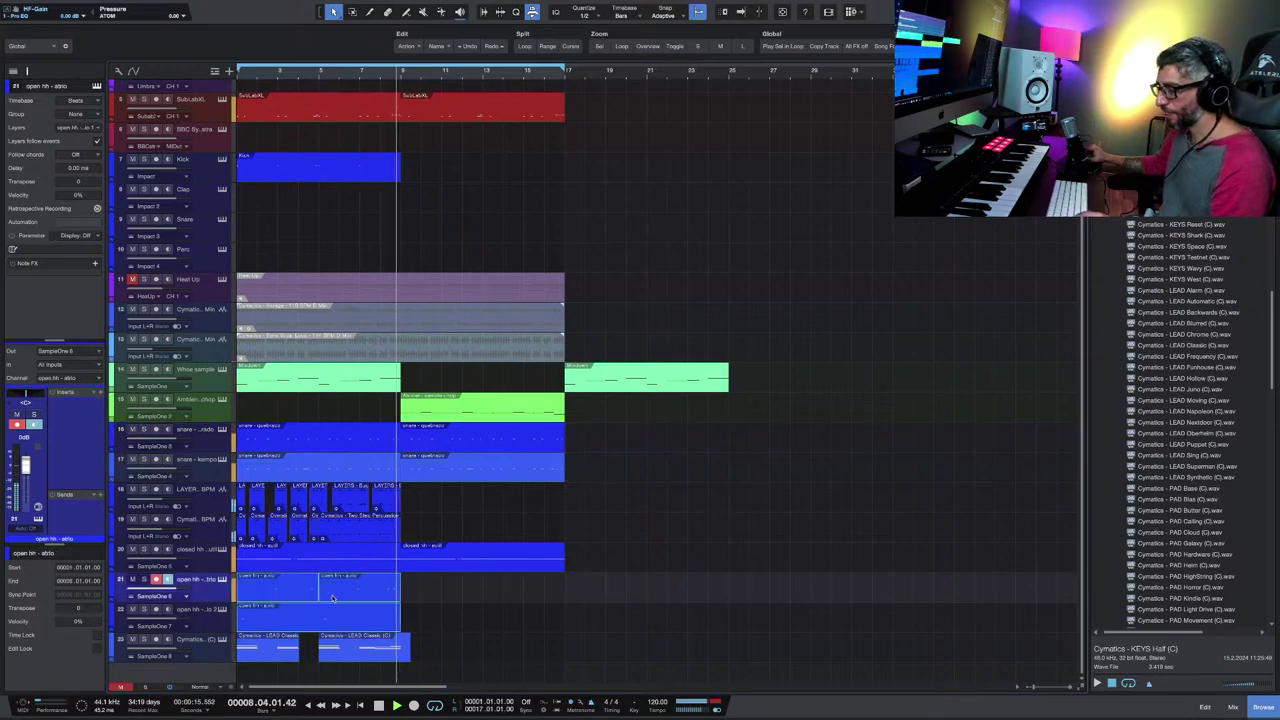
{"action": "key", "text": "ctrl+d"}
{"action": "key", "text": "e"}
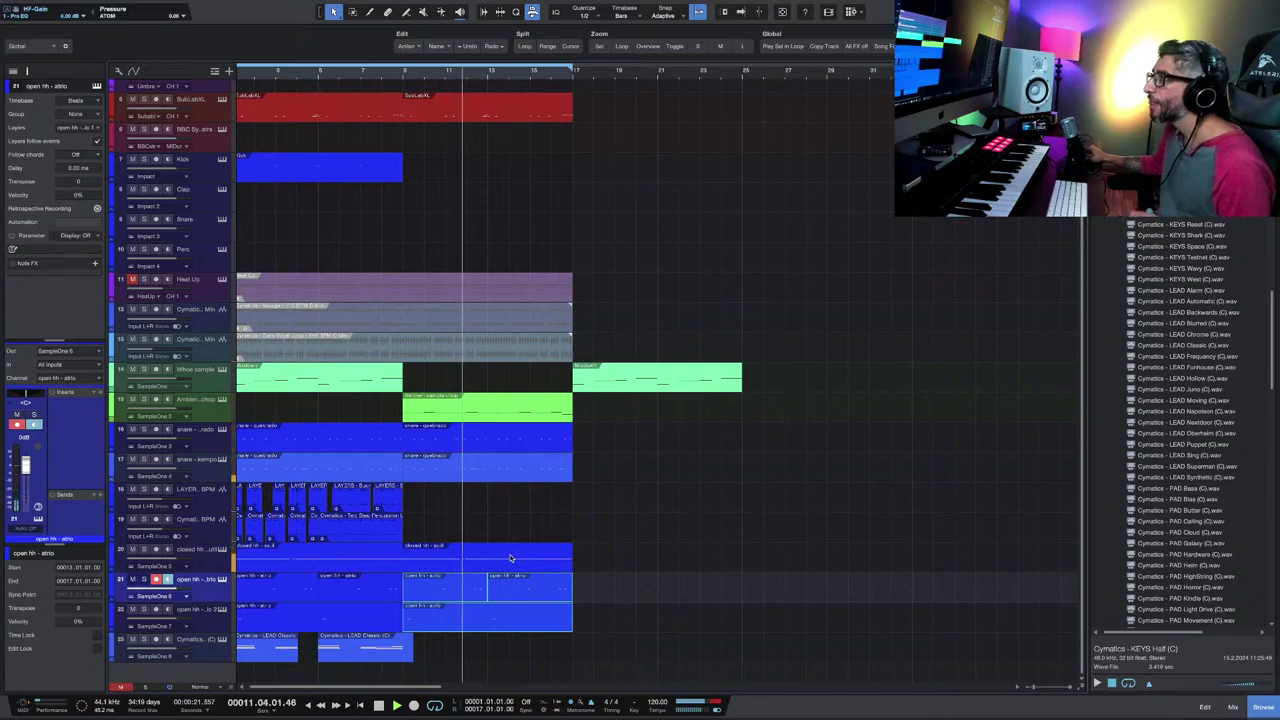
Step: Enable the delay effect in the chord track's SampleOne XT and set its mix to 30 %
{"action": "key", "text": "z"}
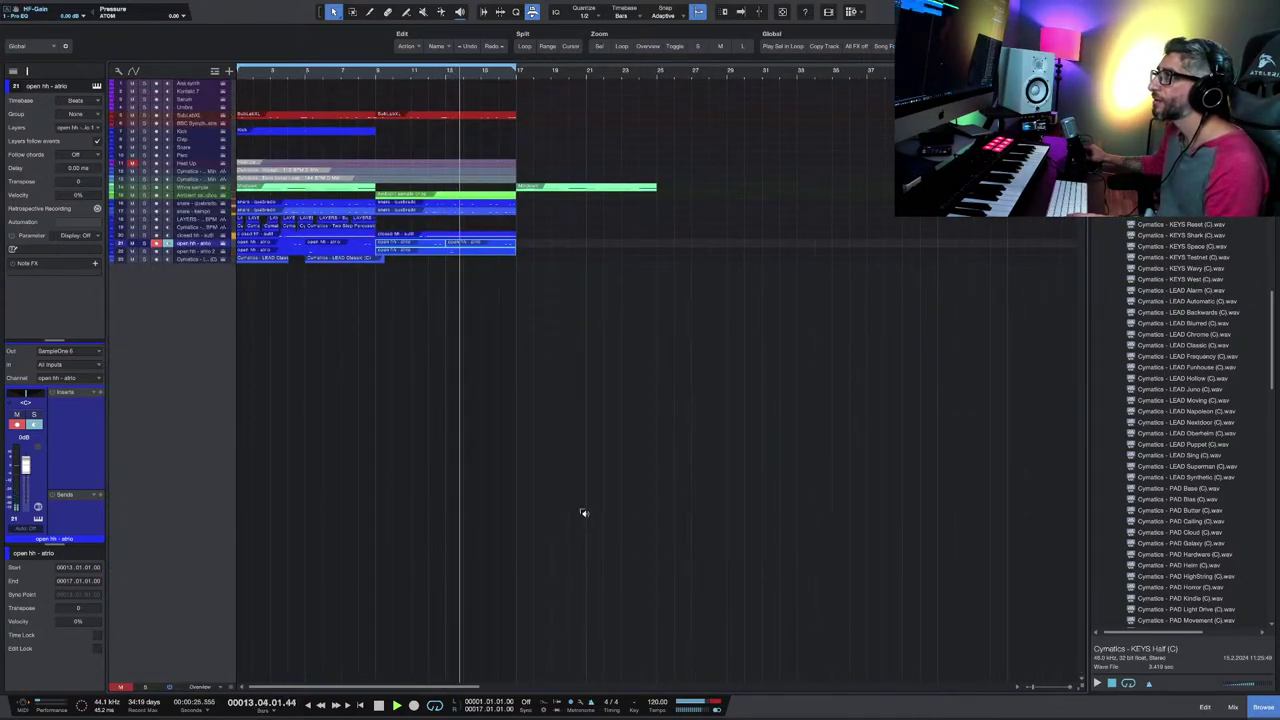
{"action": "key", "text": "z"}
{"action": "key", "text": "z"}
{"action": "key", "text": "z"}
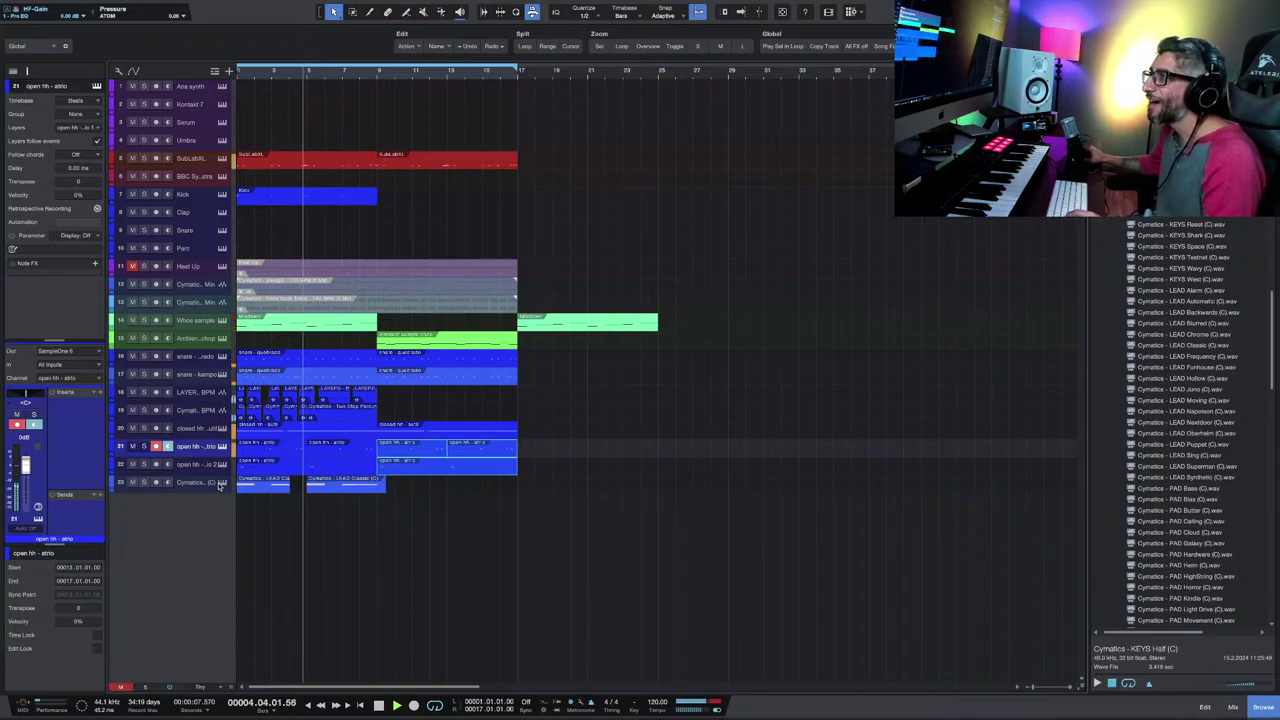
{"action": "key", "text": "F11"}
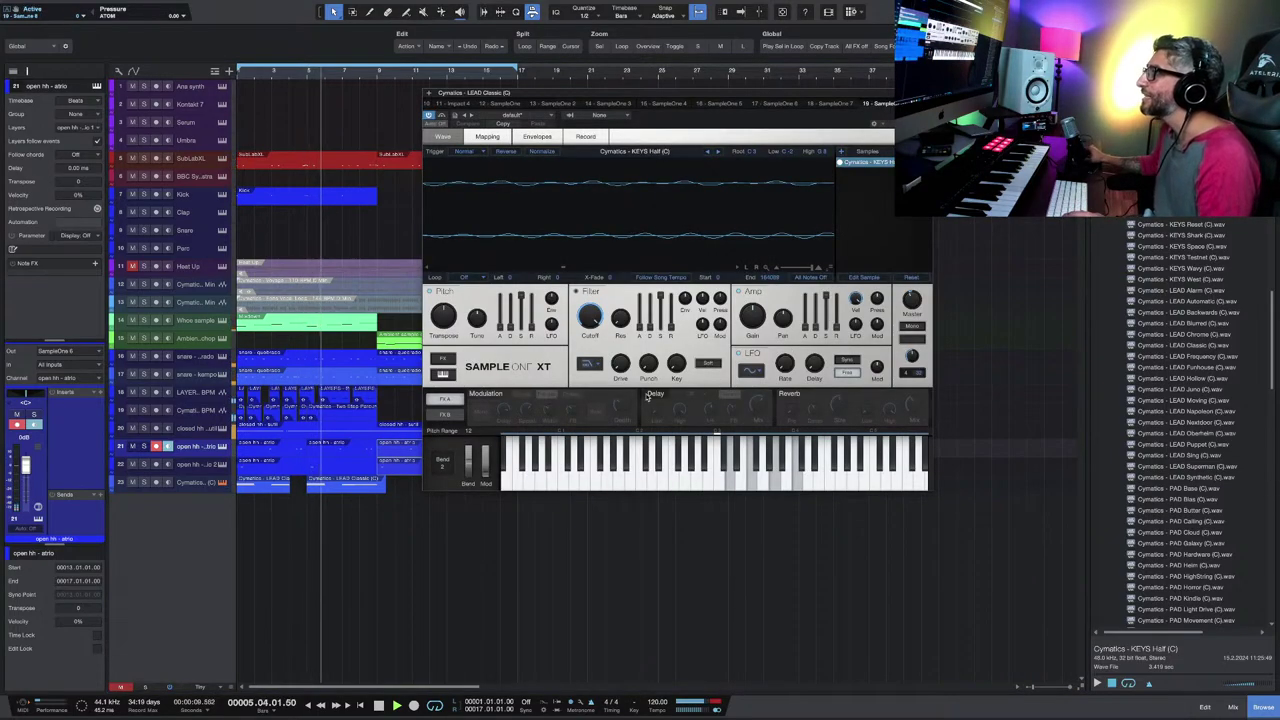
{"action": "left_click_drag", "start_coordinate": [758, 412], "coordinate": [760, 410]}
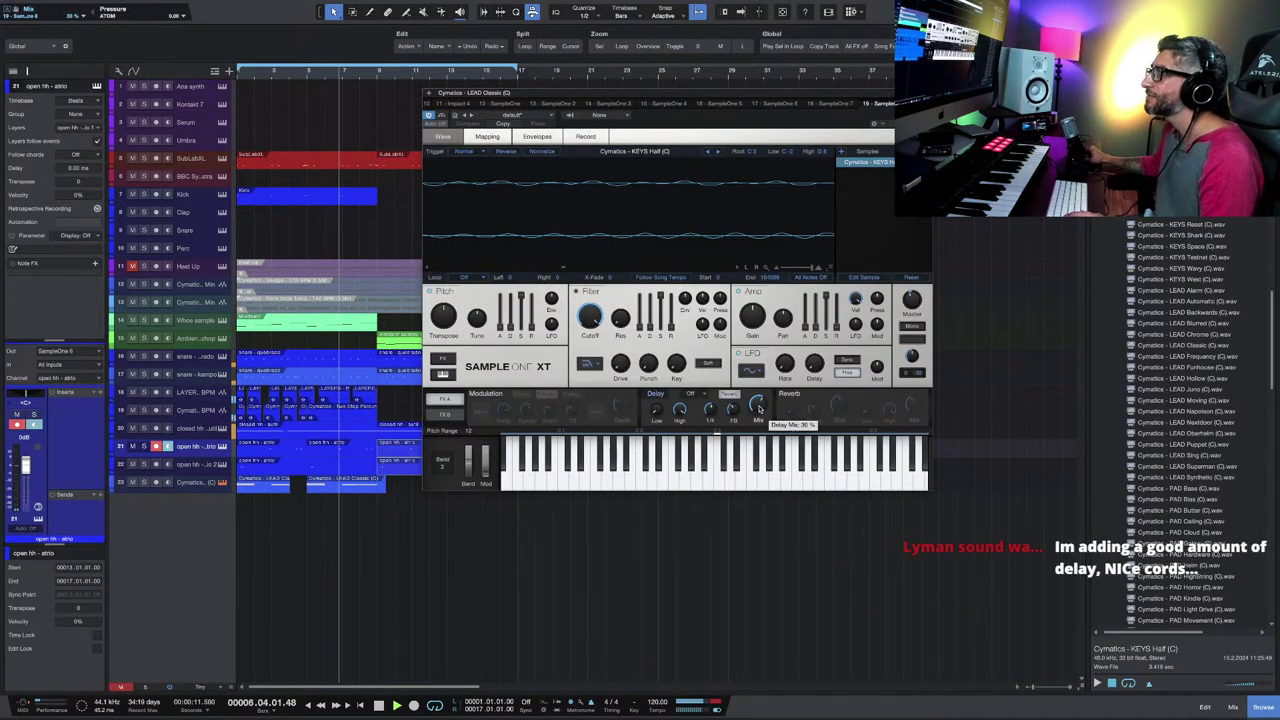
{"action": "mouse_move", "coordinate": [759, 410]}
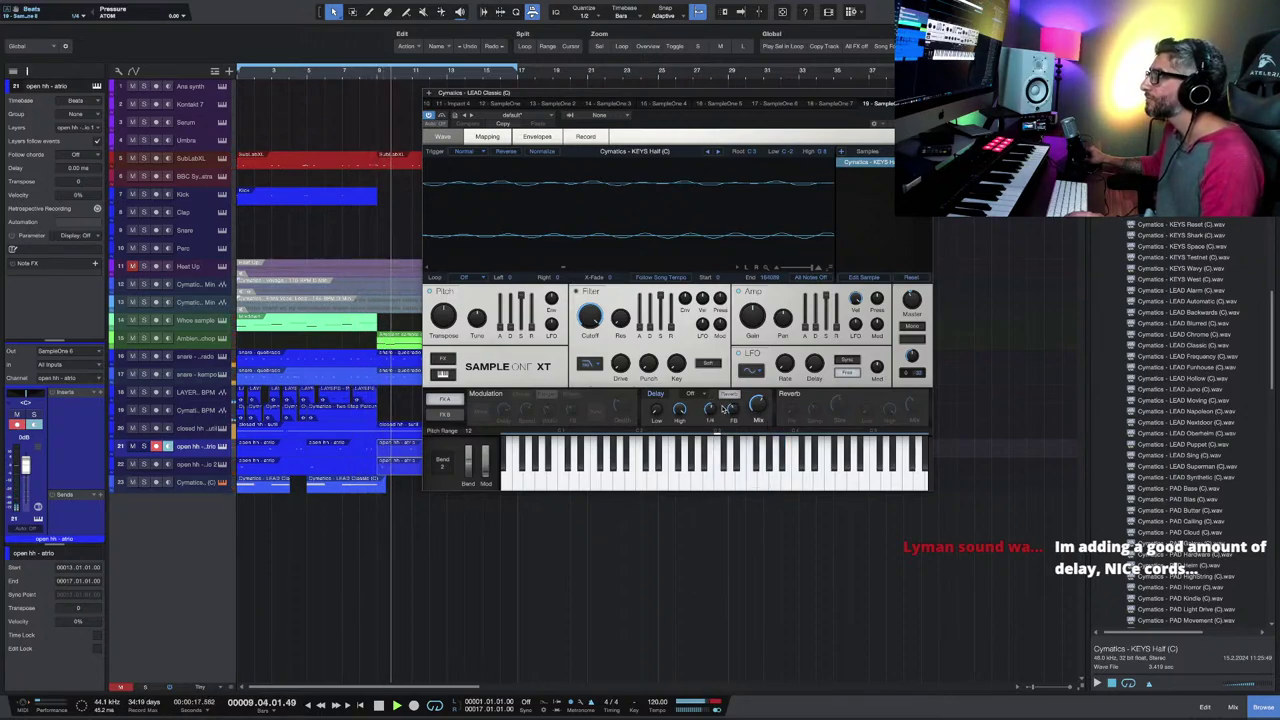
{"action": "mouse_move", "coordinate": [711, 410]}
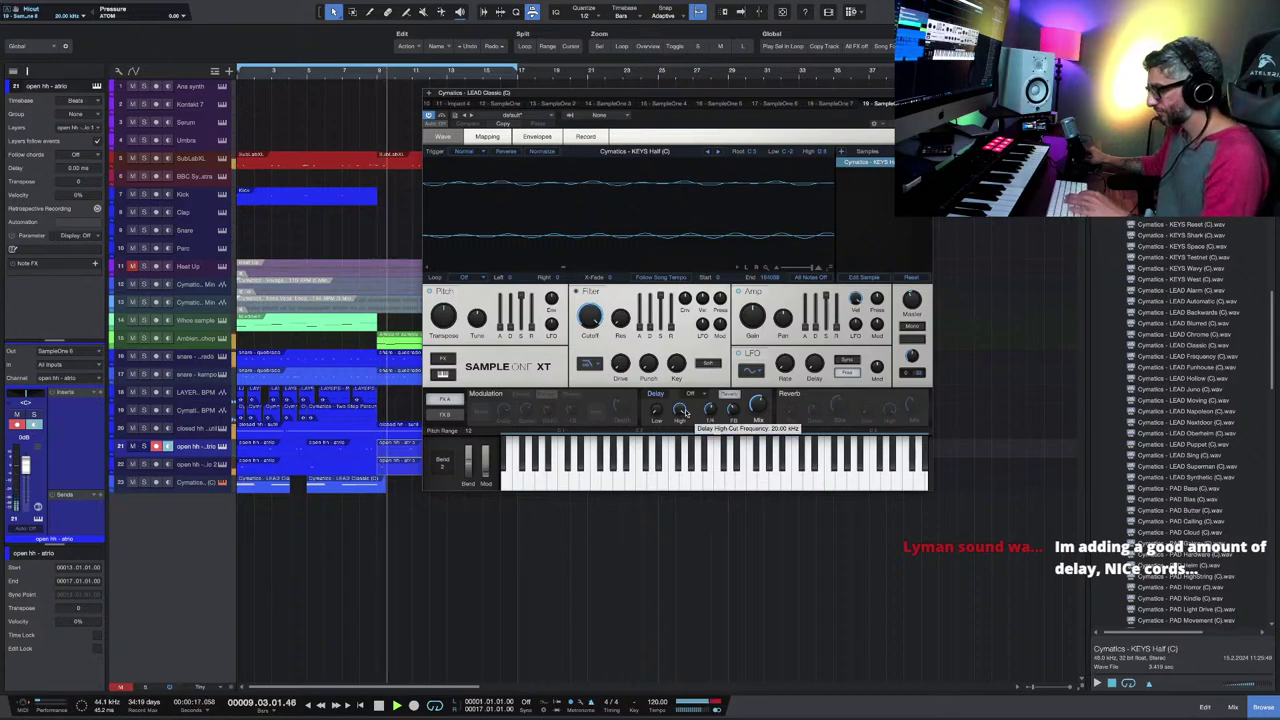
{"action": "key", "text": "Escape"}
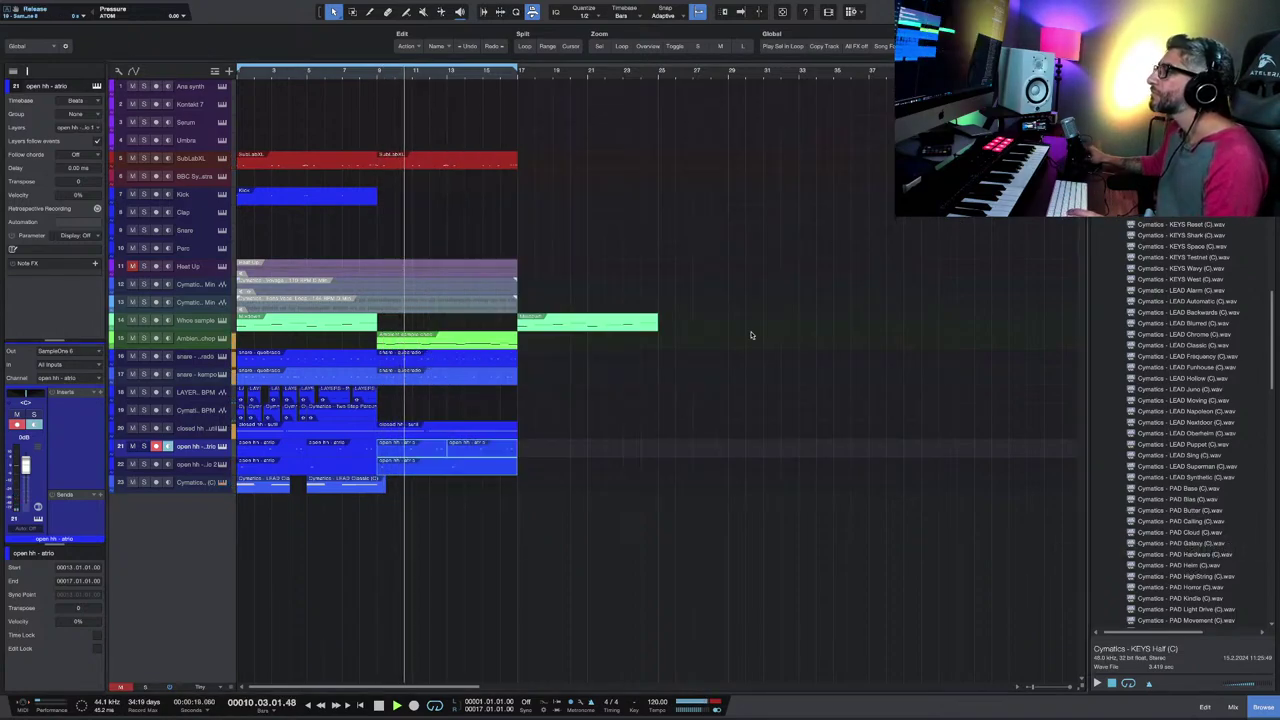
Step: Move the Whoa sample part from bar 17 to bar 29 and copy both chord parts to start at bar 17
{"action": "key", "text": "w"}
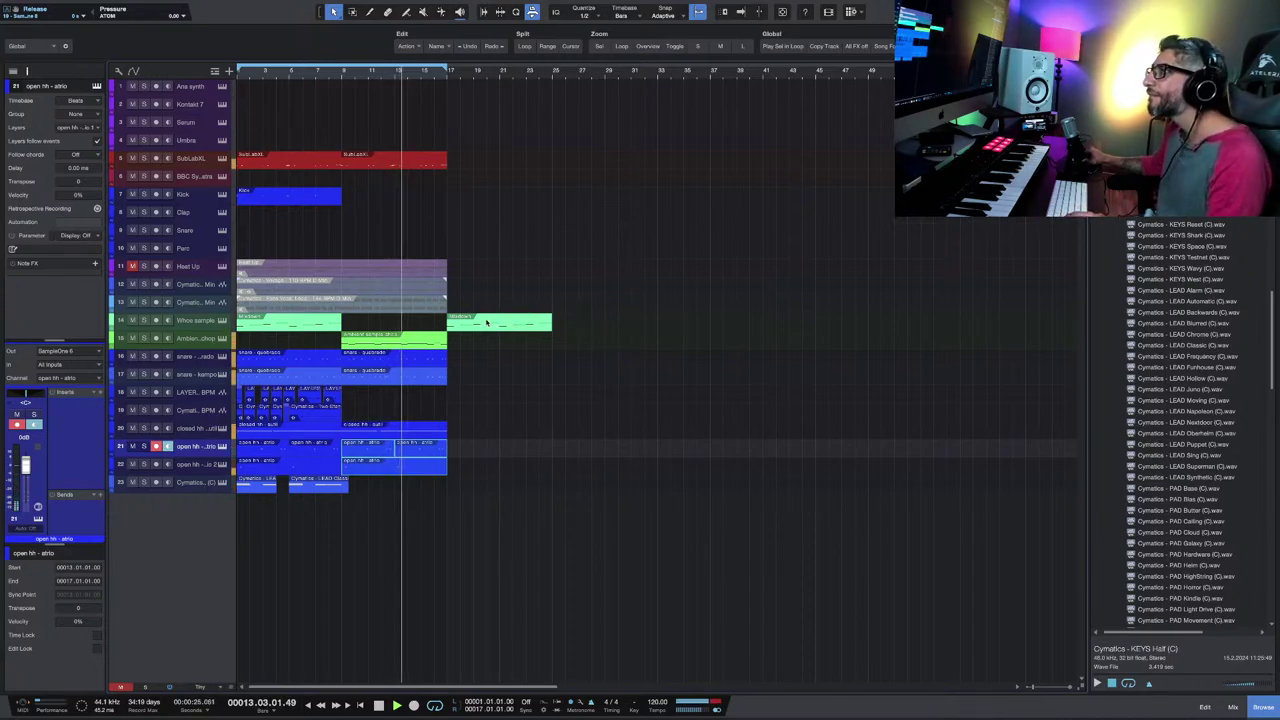
{"action": "left_click_drag", "start_coordinate": [486, 322], "coordinate": [648, 326]}
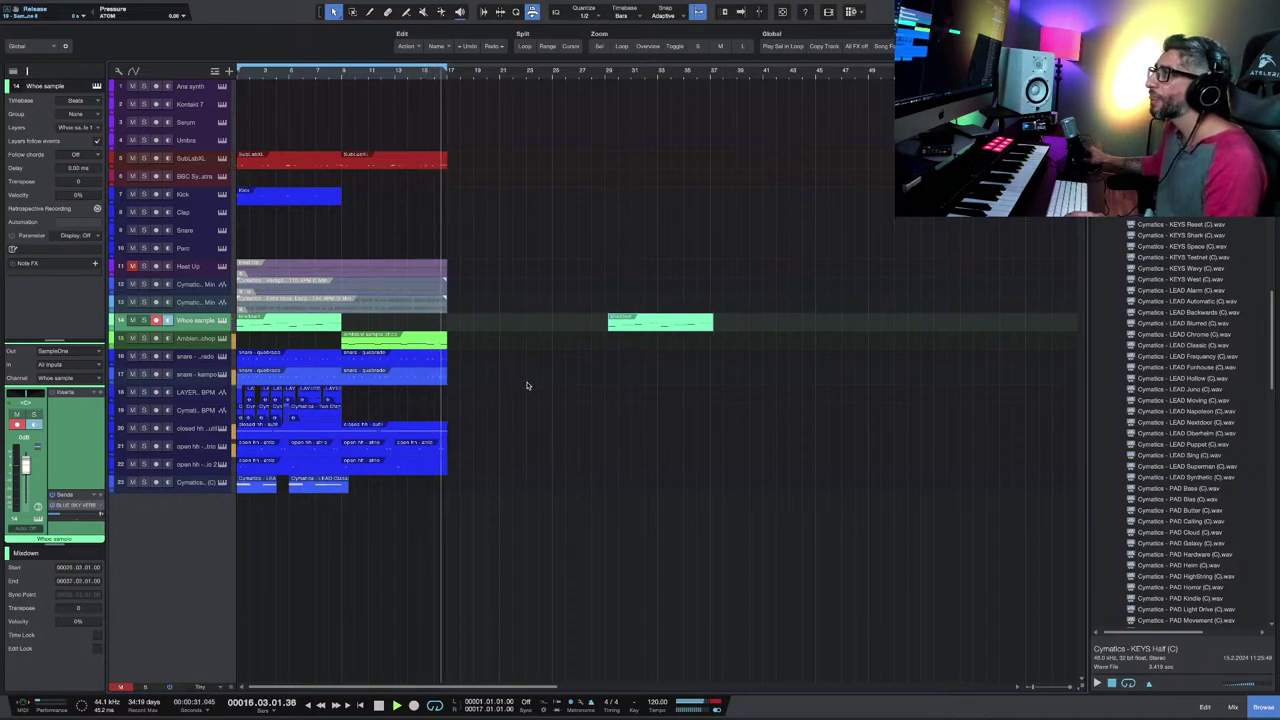
{"action": "left_click_drag", "start_coordinate": [434, 507], "coordinate": [455, 489]}
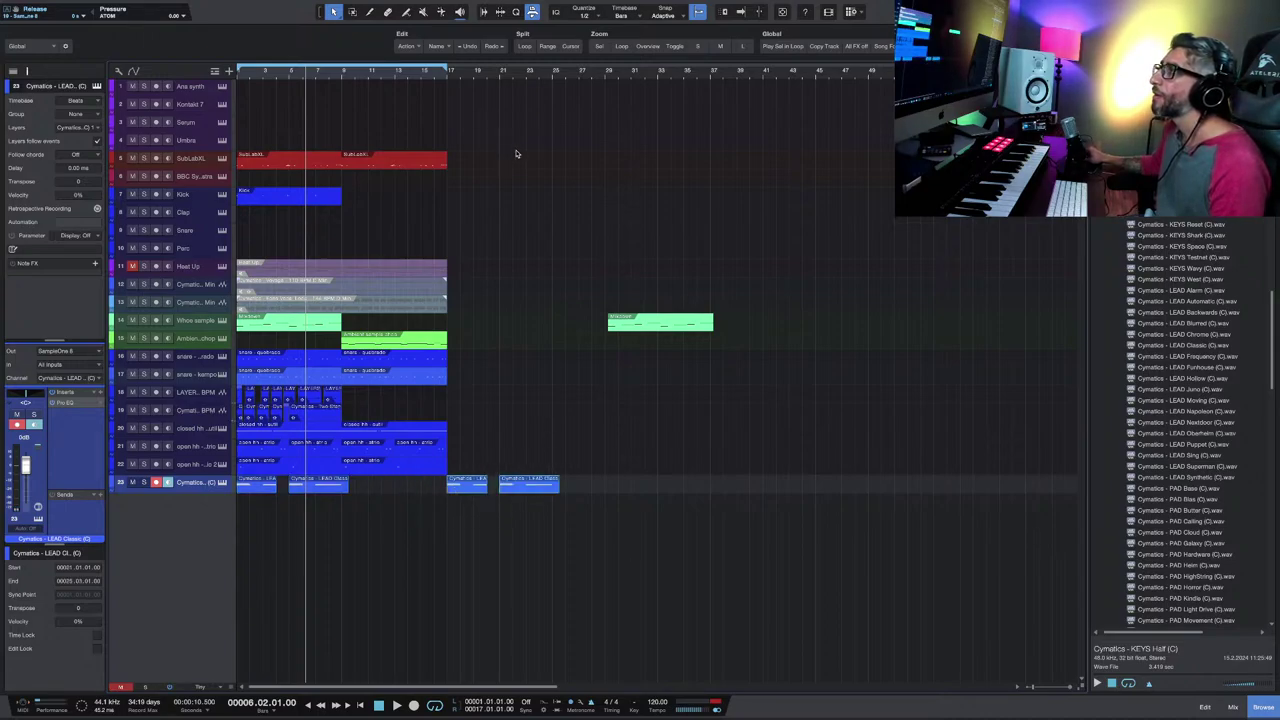
Step: Duplicate the second SubLabXL bass part, the Ambient sample chop part and both snare parts to start at bar 17
{"action": "left_click", "coordinate": [409, 163]}
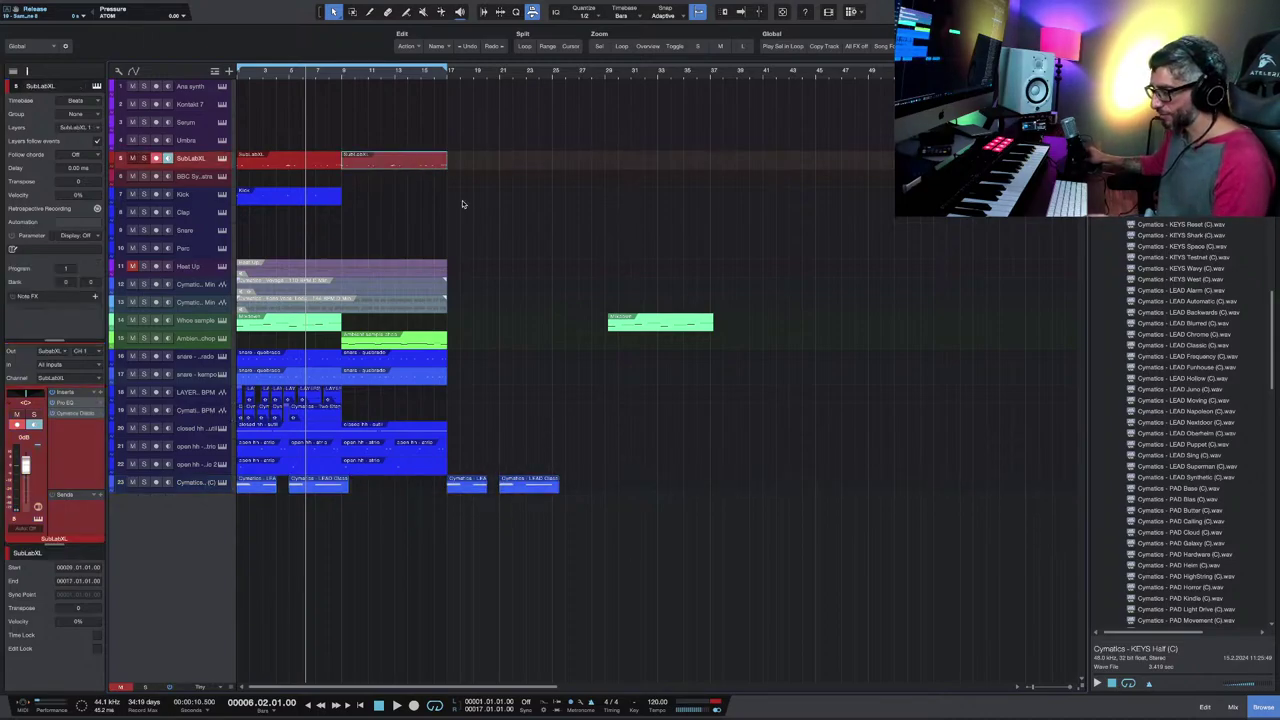
{"action": "key", "text": "d"}
{"action": "left_click", "coordinate": [403, 343]}
{"action": "key", "text": "d"}
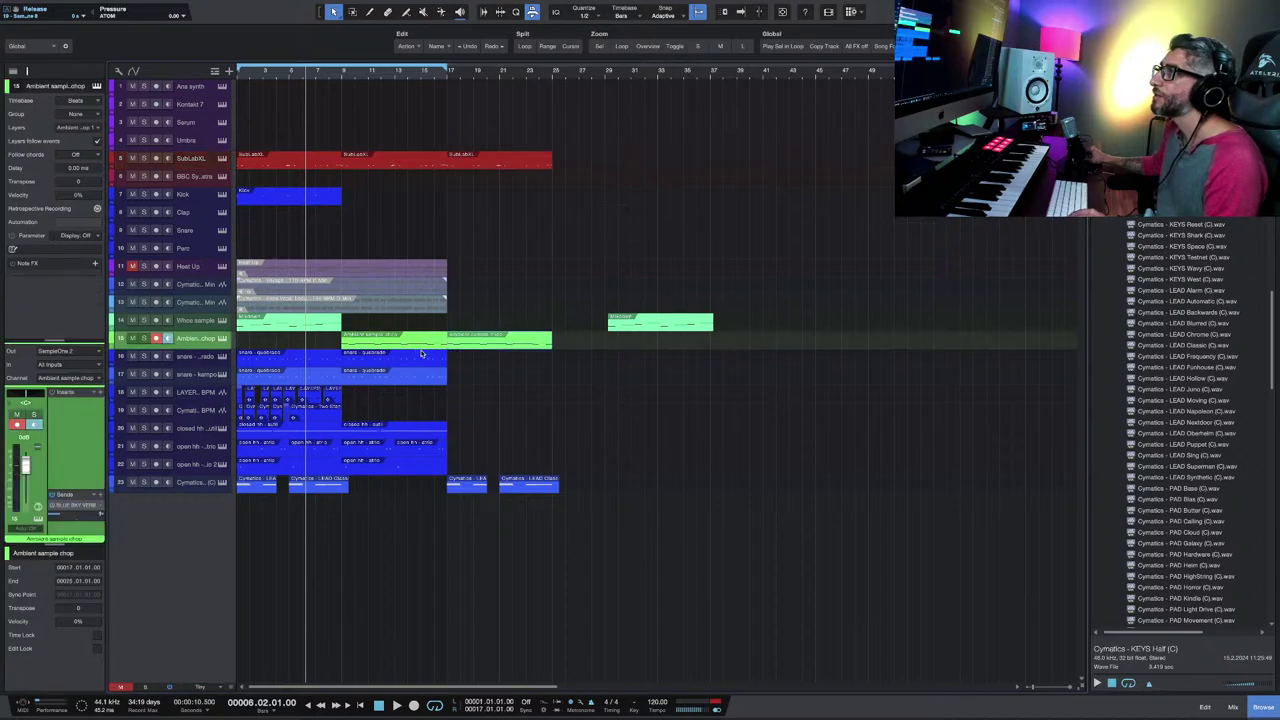
{"action": "left_click", "coordinate": [403, 361]}
{"action": "key", "text": "d"}
{"action": "left_click", "coordinate": [403, 378]}
{"action": "key", "text": "d"}
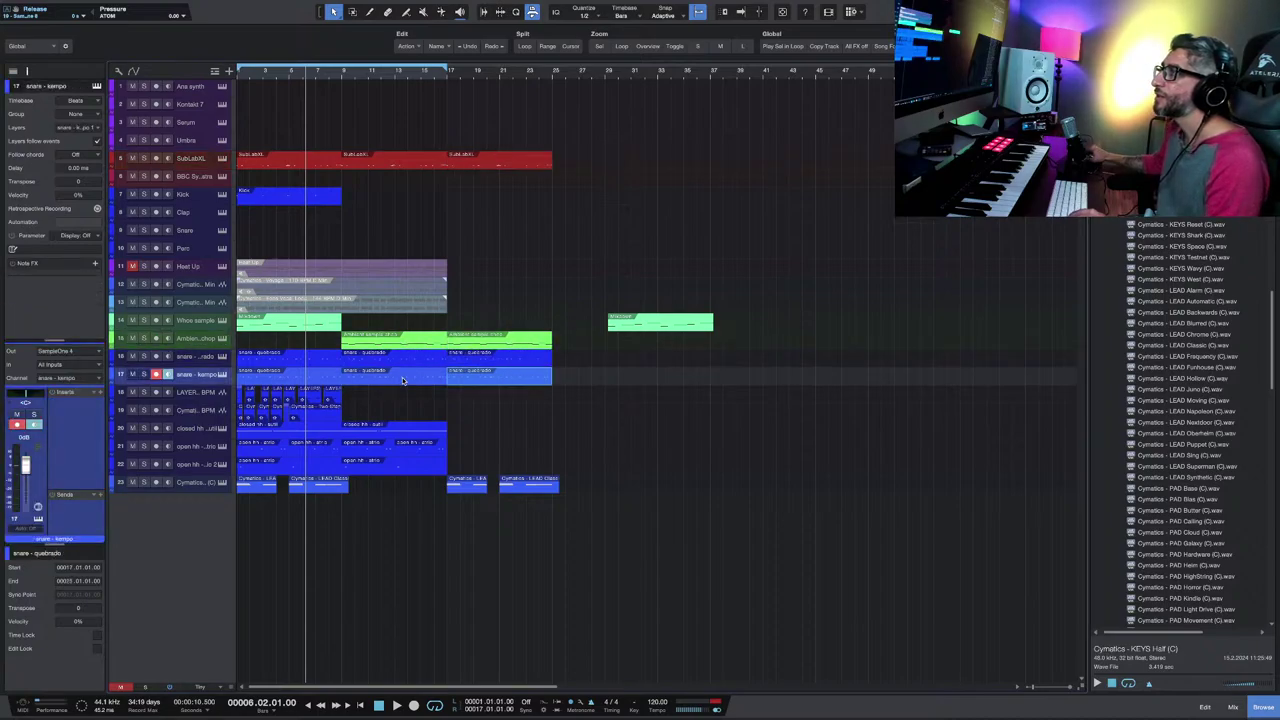
Step: Duplicate the closed and open hi-hat parts to start at bar 17, and delete the Ambient sample chop copy there
{"action": "left_click", "coordinate": [406, 431]}
{"action": "key", "text": "d"}
{"action": "left_click_drag", "start_coordinate": [475, 455], "coordinate": [372, 472]}
{"action": "key", "text": "d"}
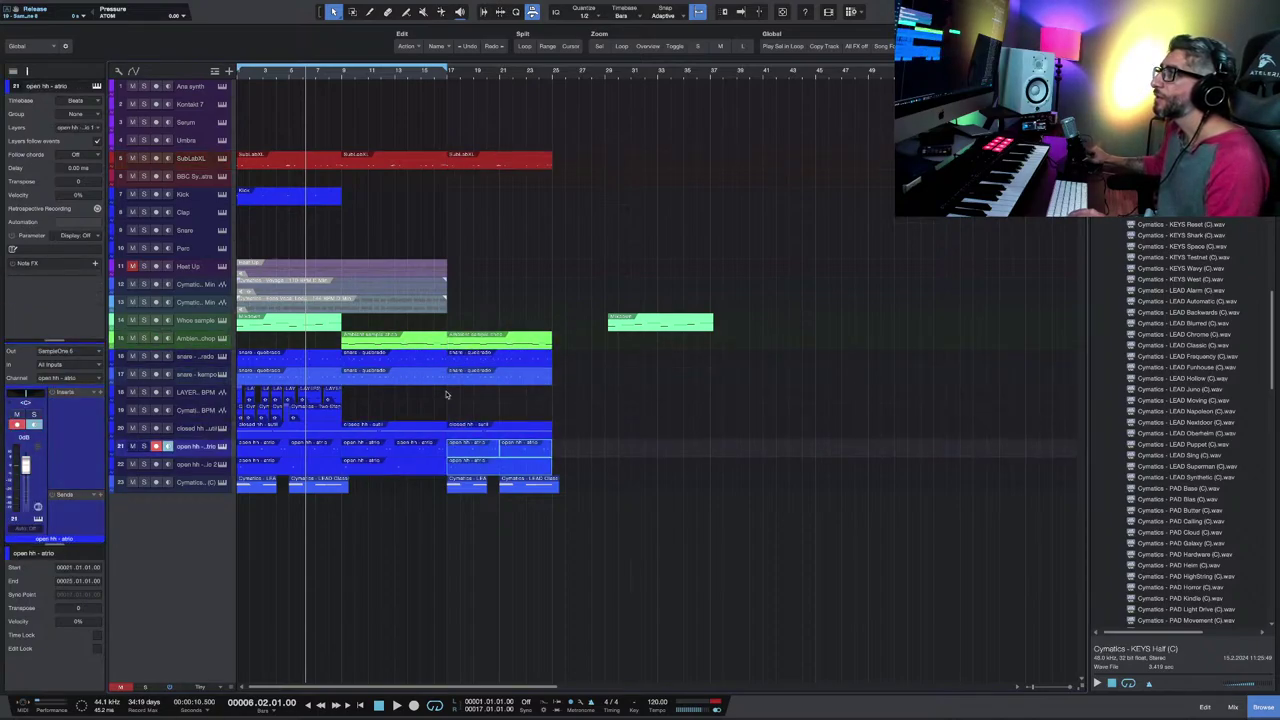
{"action": "left_click", "coordinate": [488, 346]}
{"action": "key", "text": "Delete"}
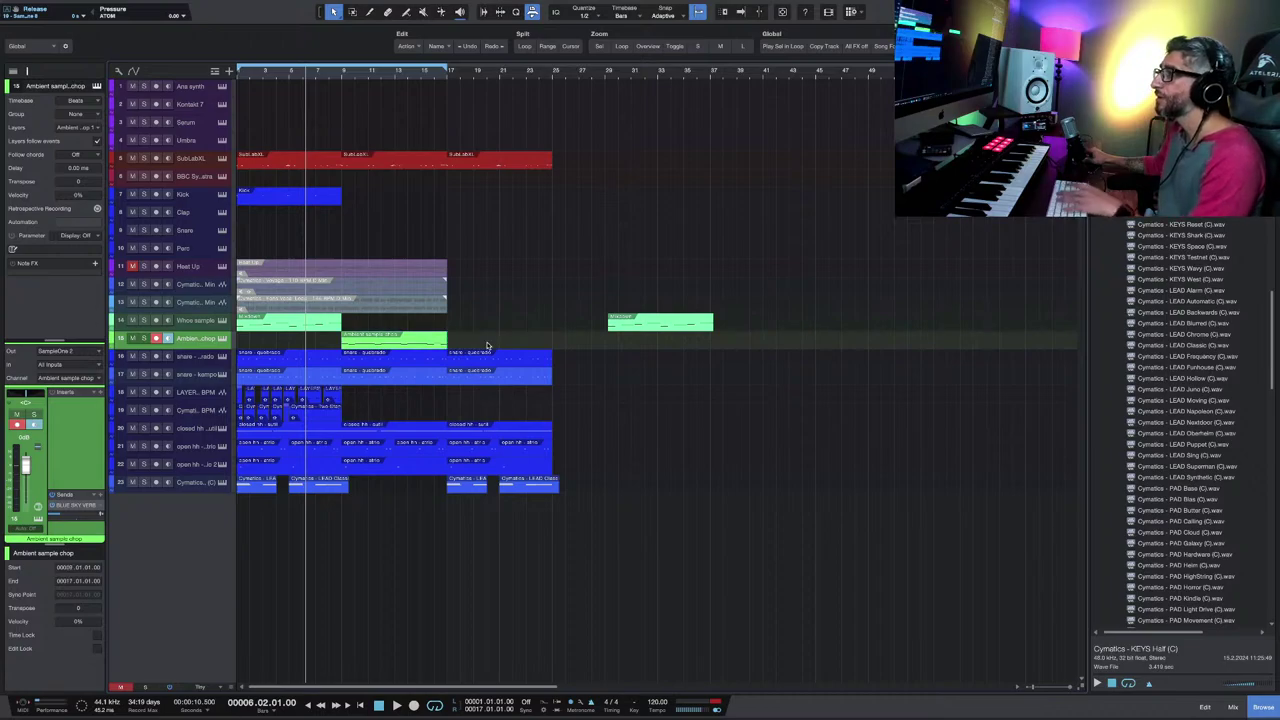
Step: Increase the height of the Cymatics - LEAD Classic (C) track and move the Ana synth track below it
{"action": "left_click", "coordinate": [205, 486]}
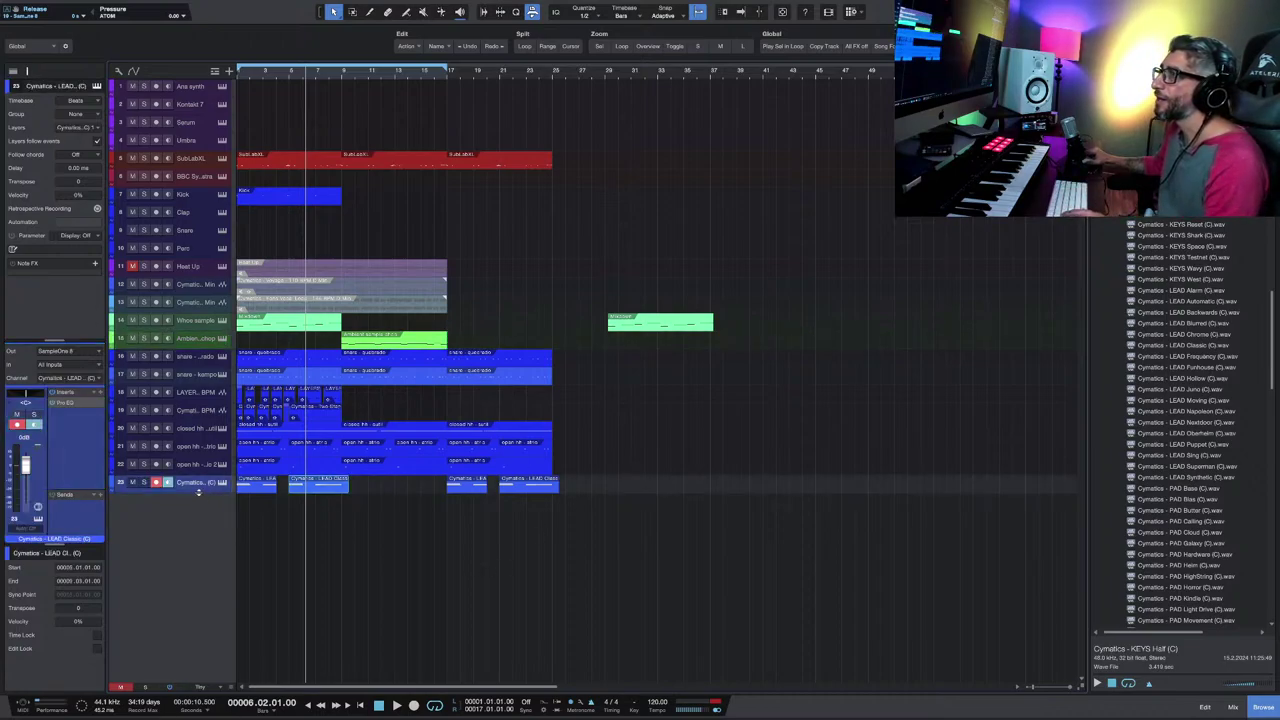
{"action": "left_click_drag", "start_coordinate": [198, 490], "coordinate": [200, 511]}
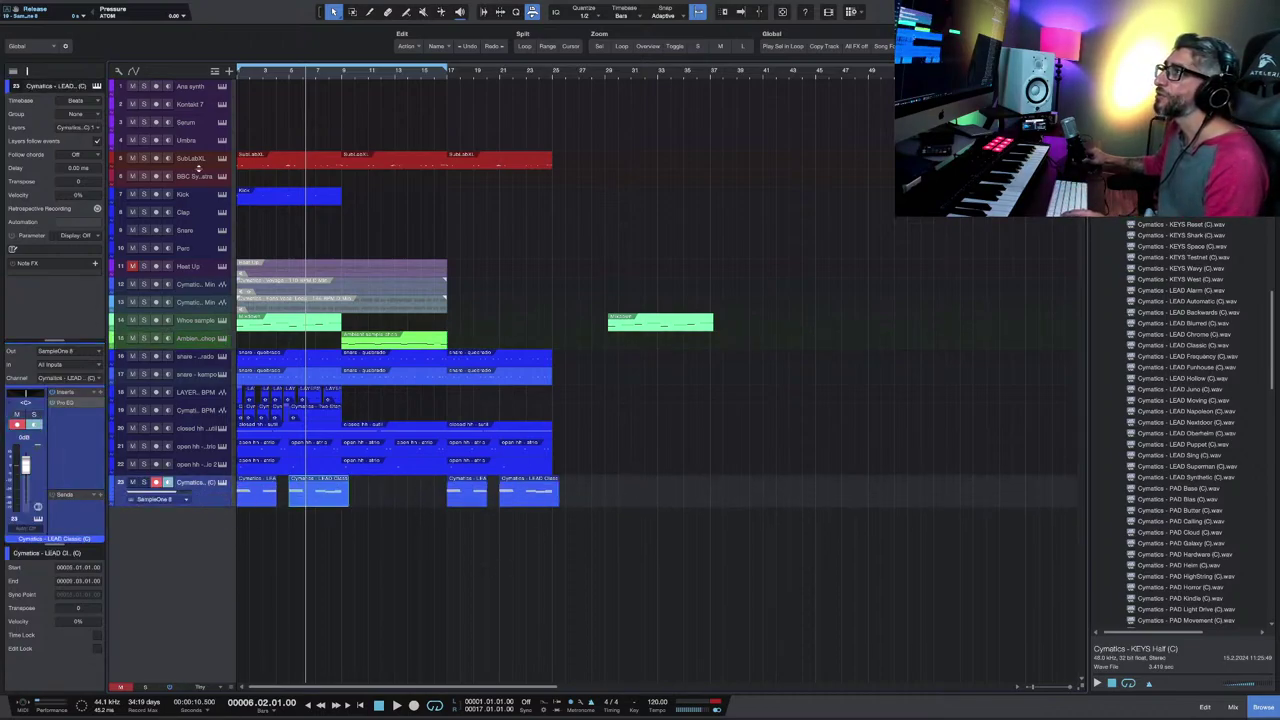
{"action": "left_click", "coordinate": [203, 92]}
{"action": "left_click_drag", "start_coordinate": [145, 504], "coordinate": [155, 512]}
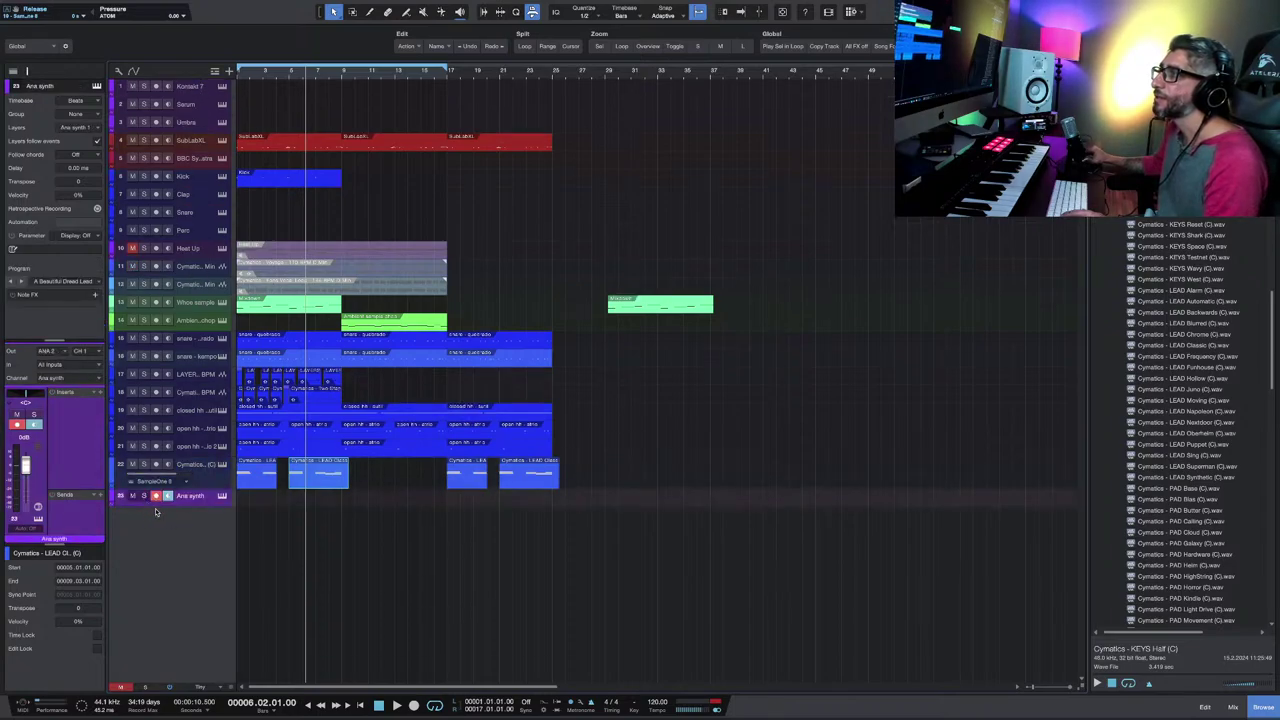
Step: Open the Ana synth track's ANA 2 instrument and load the Gladiator preset from the Pads category
{"action": "left_click", "coordinate": [222, 496]}
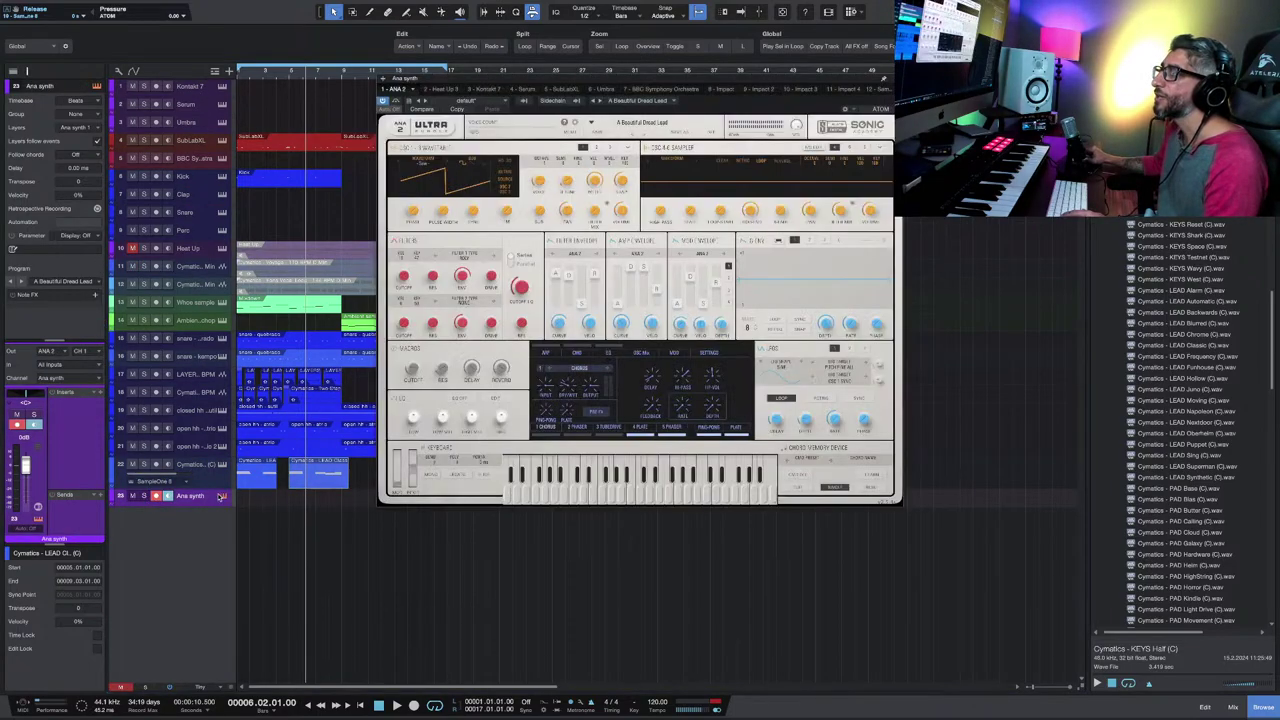
{"action": "left_click", "coordinate": [659, 120]}
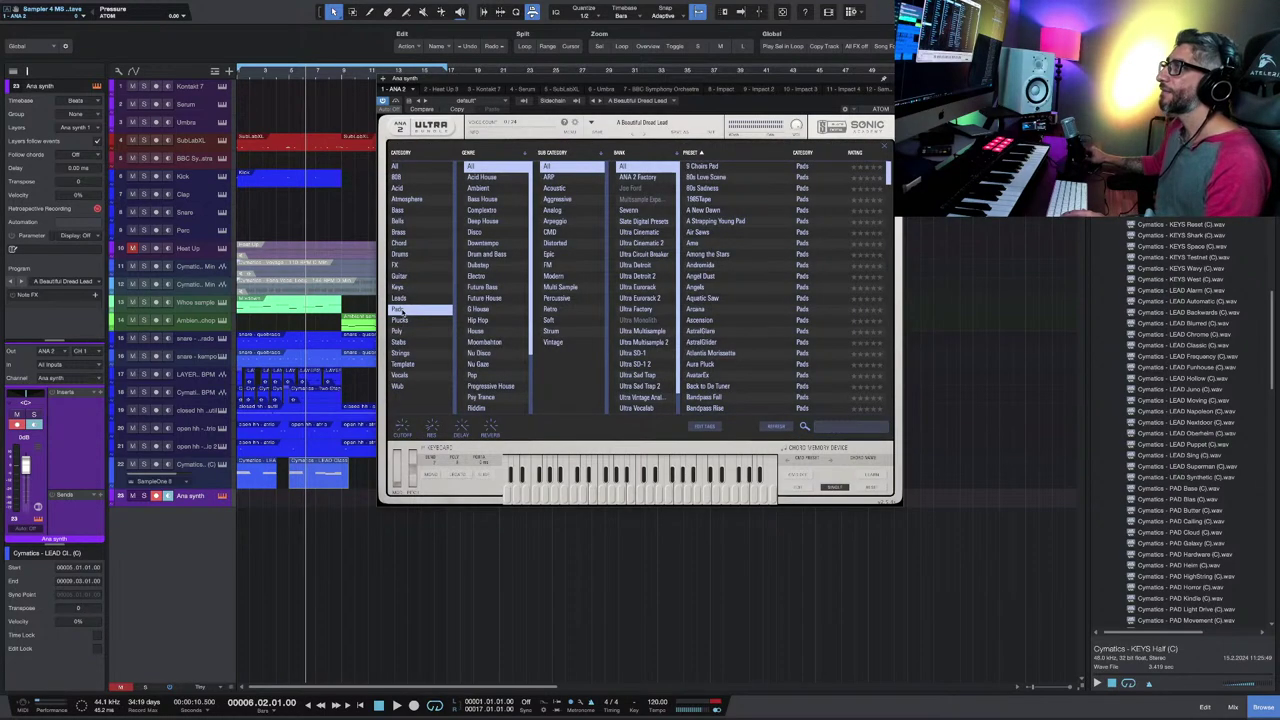
{"action": "scroll", "coordinate": [696, 337], "scroll_direction": "down", "scroll_amount": 20}
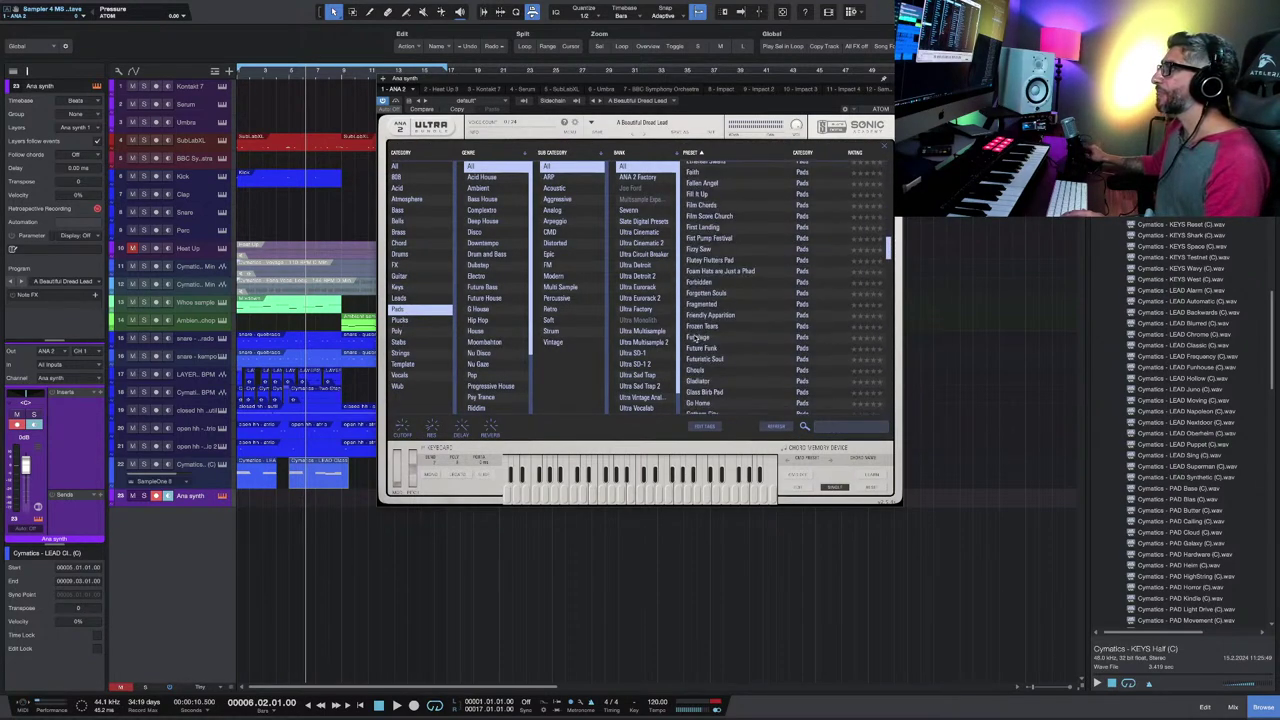
{"action": "left_click", "coordinate": [722, 360]}
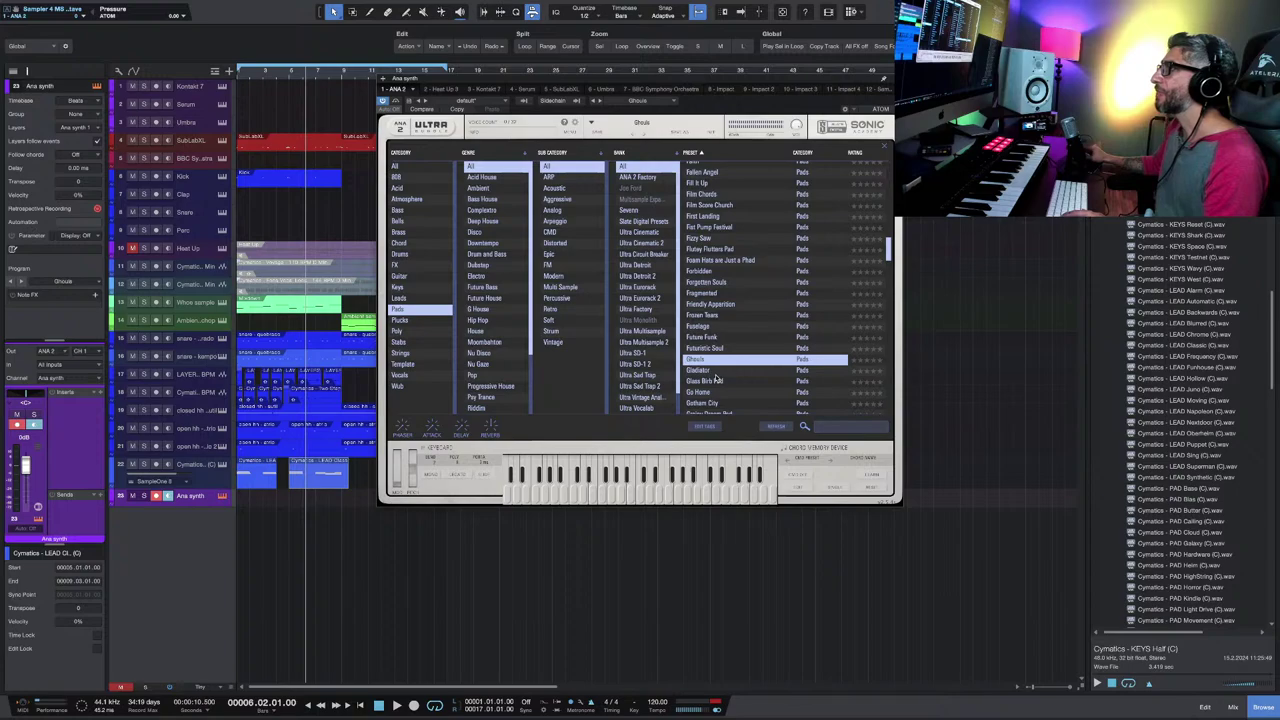
{"action": "left_click", "coordinate": [715, 375]}
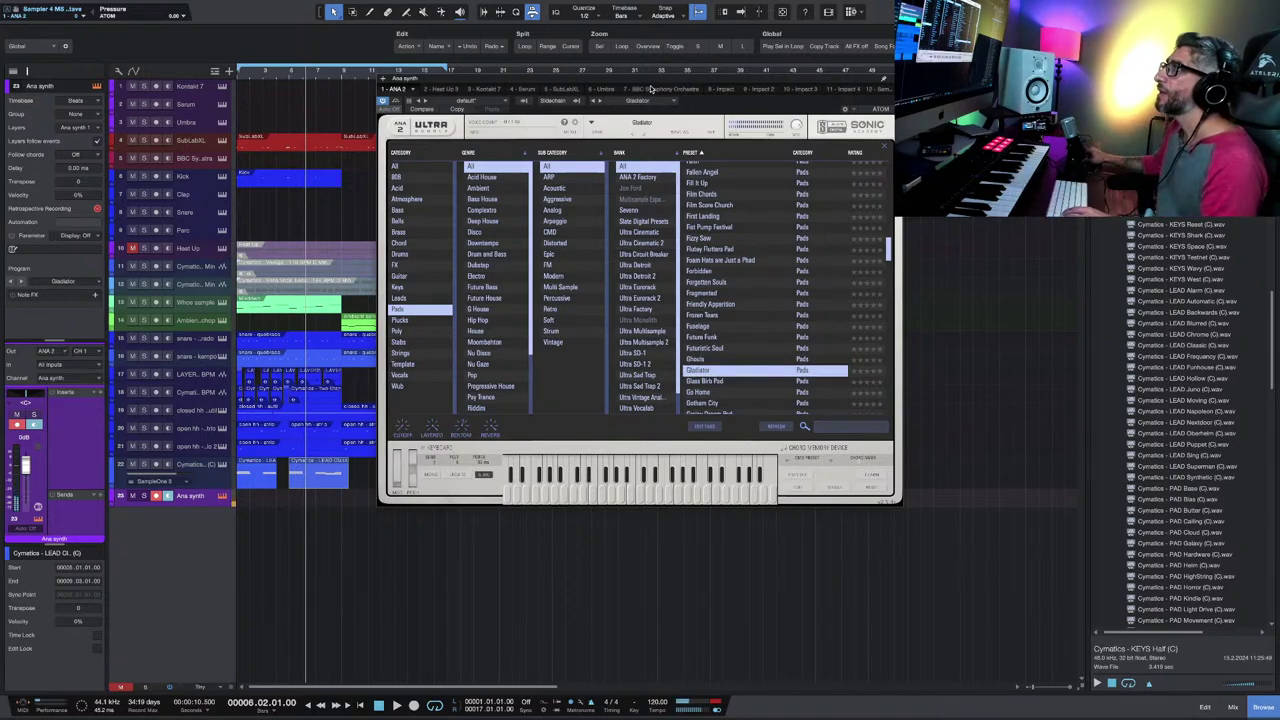
Step: Copy both LEAD Classic chord parts from bar 17 onto the Ana synth track at the same position
{"action": "left_click_drag", "start_coordinate": [652, 89], "coordinate": [912, 119]}
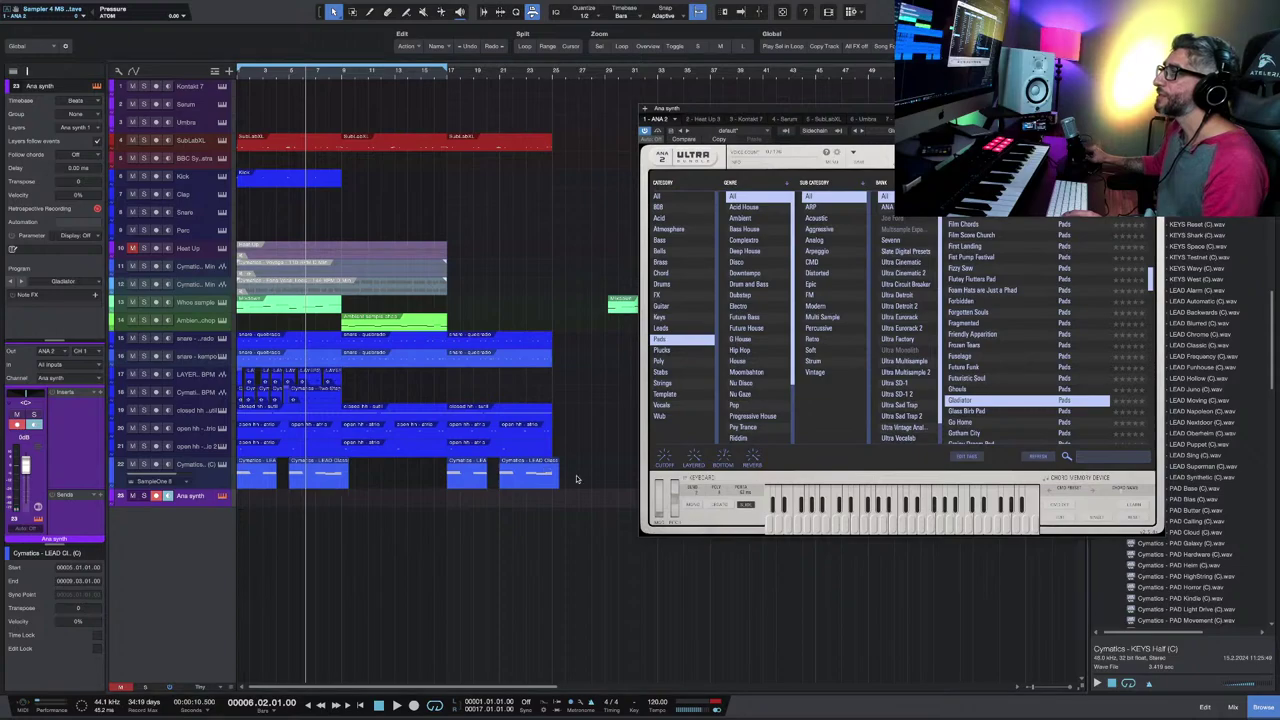
{"action": "left_click", "coordinate": [456, 484]}
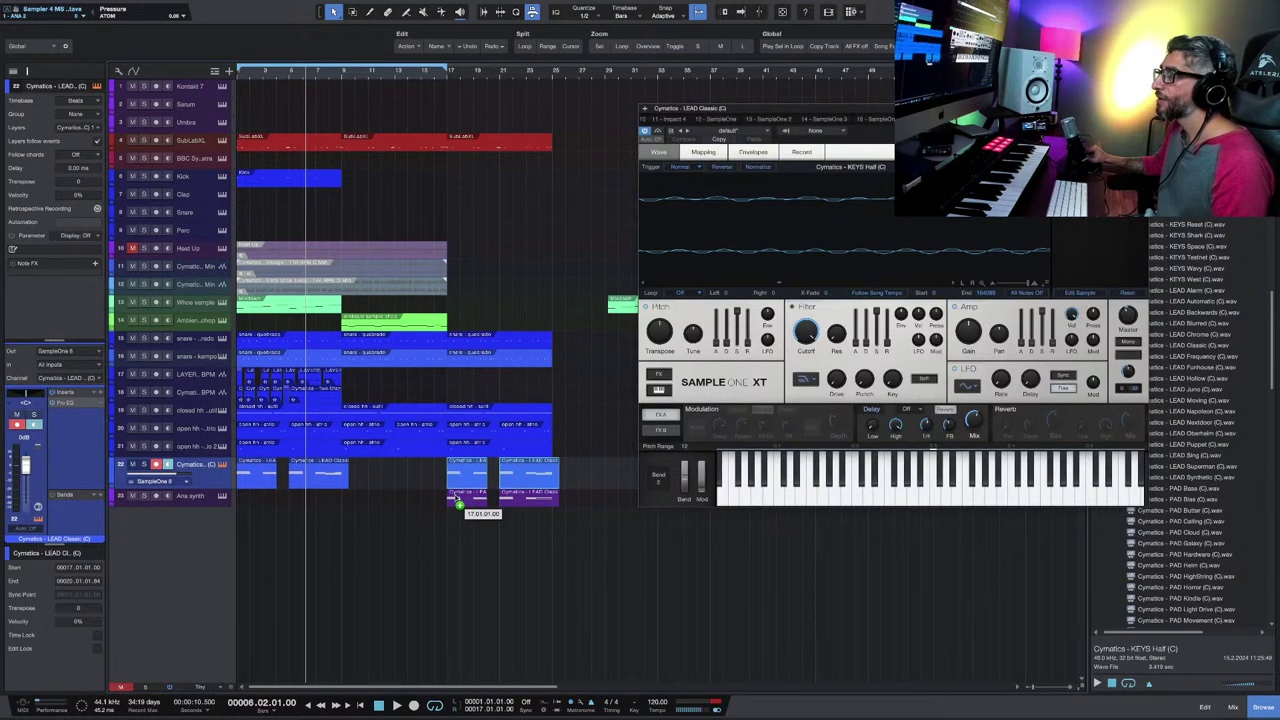
{"action": "left_click_drag", "start_coordinate": [456, 503], "coordinate": [456, 500]}
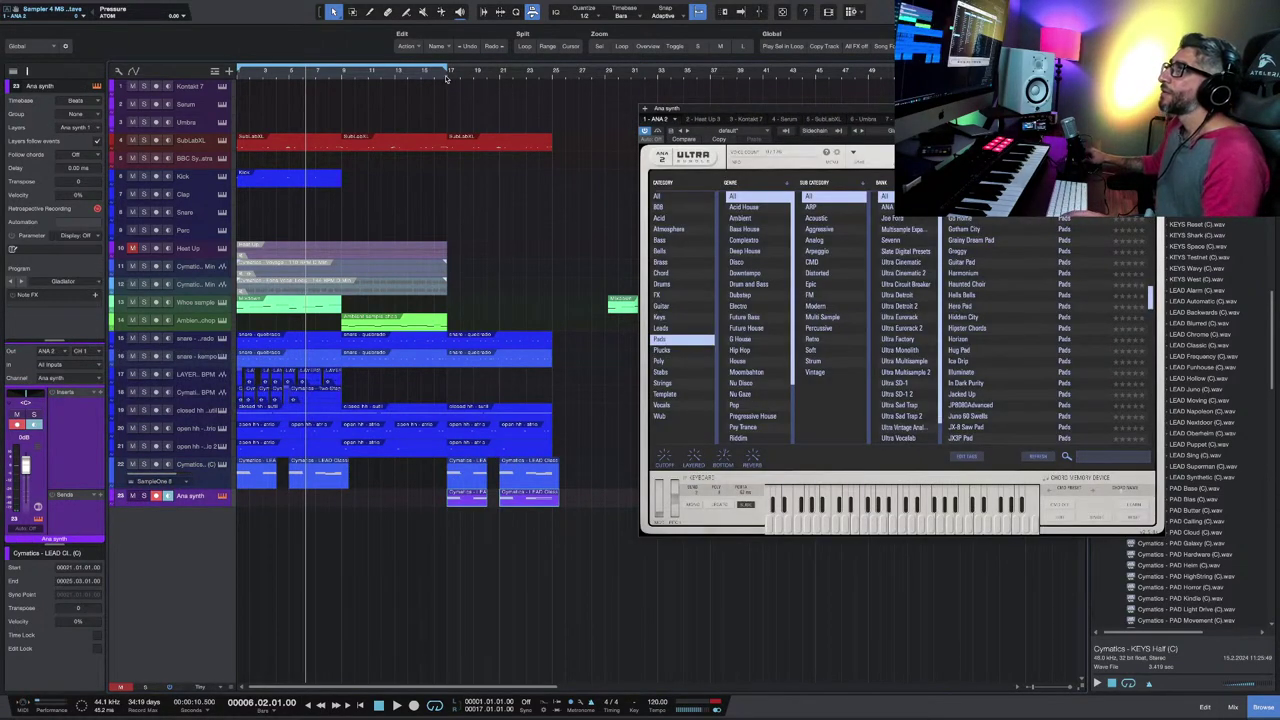
Step: Play the arrangement from bar 17 and audition the Hipster Chords pad preset on the Ana synth
{"action": "key", "text": "space"}
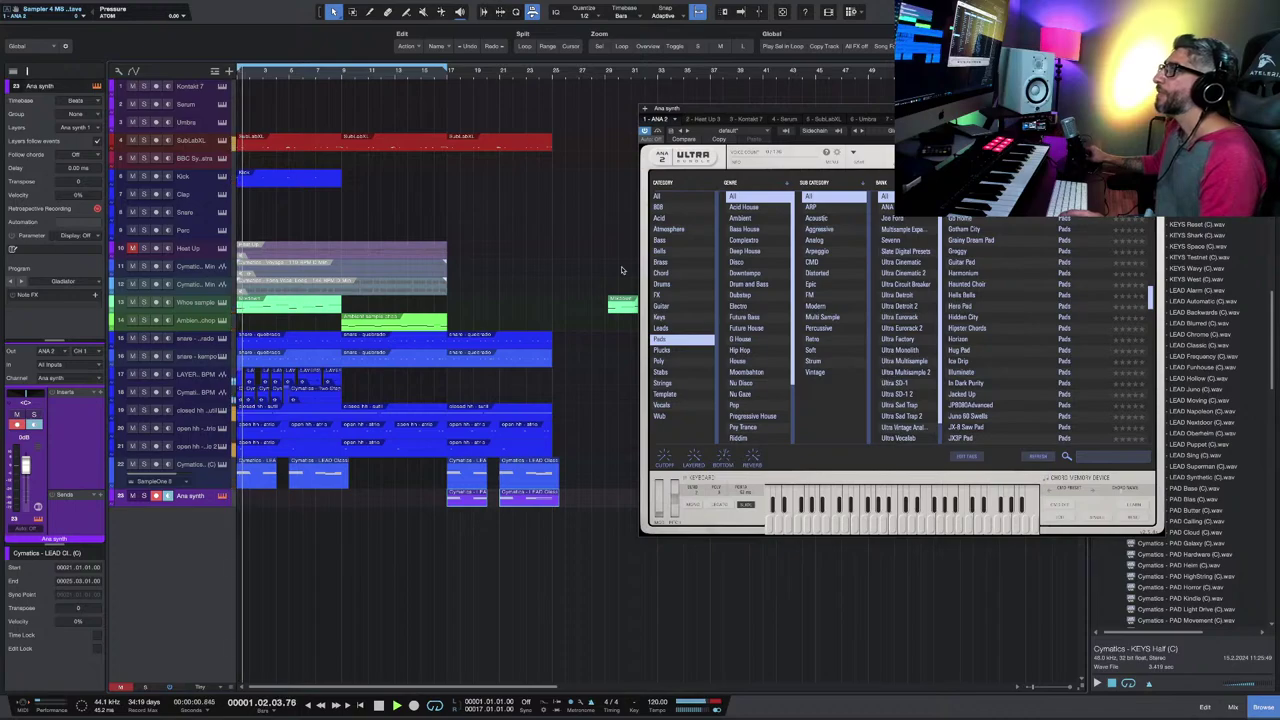
{"action": "left_click", "coordinate": [451, 85]}
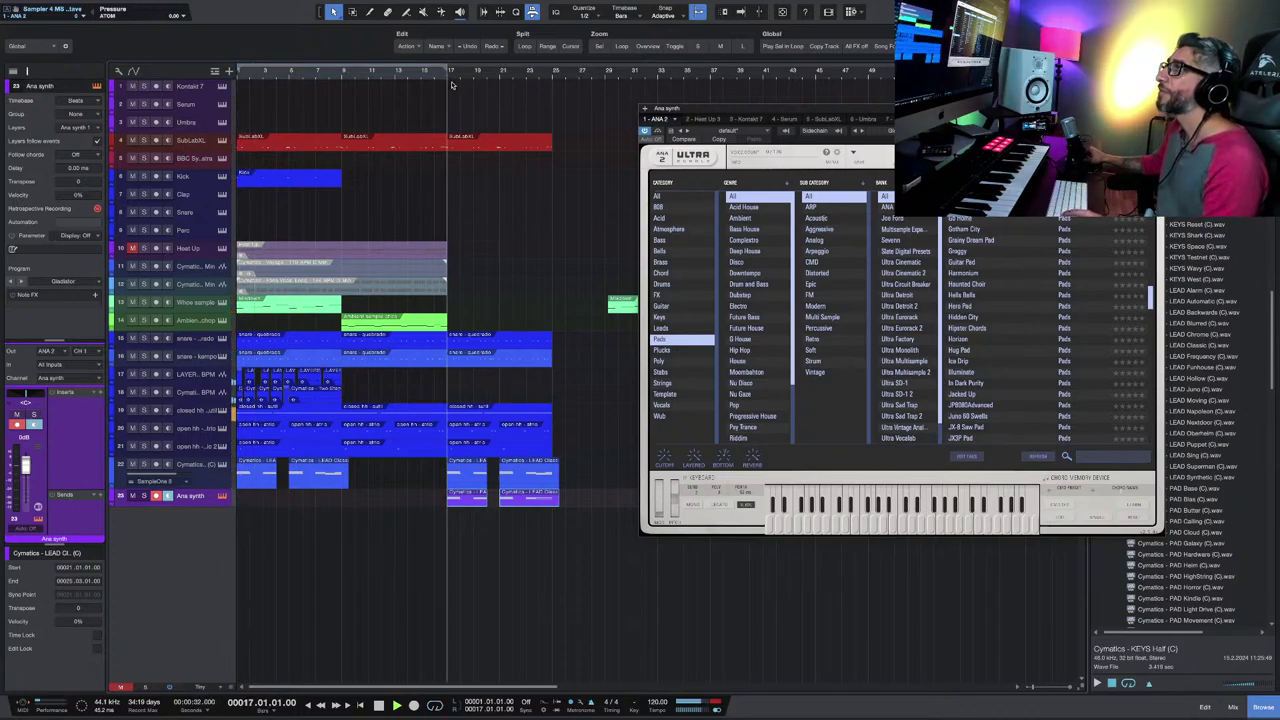
{"action": "left_click", "coordinate": [978, 329]}
{"action": "scroll", "coordinate": [978, 341], "scroll_direction": "down", "scroll_amount": 1}
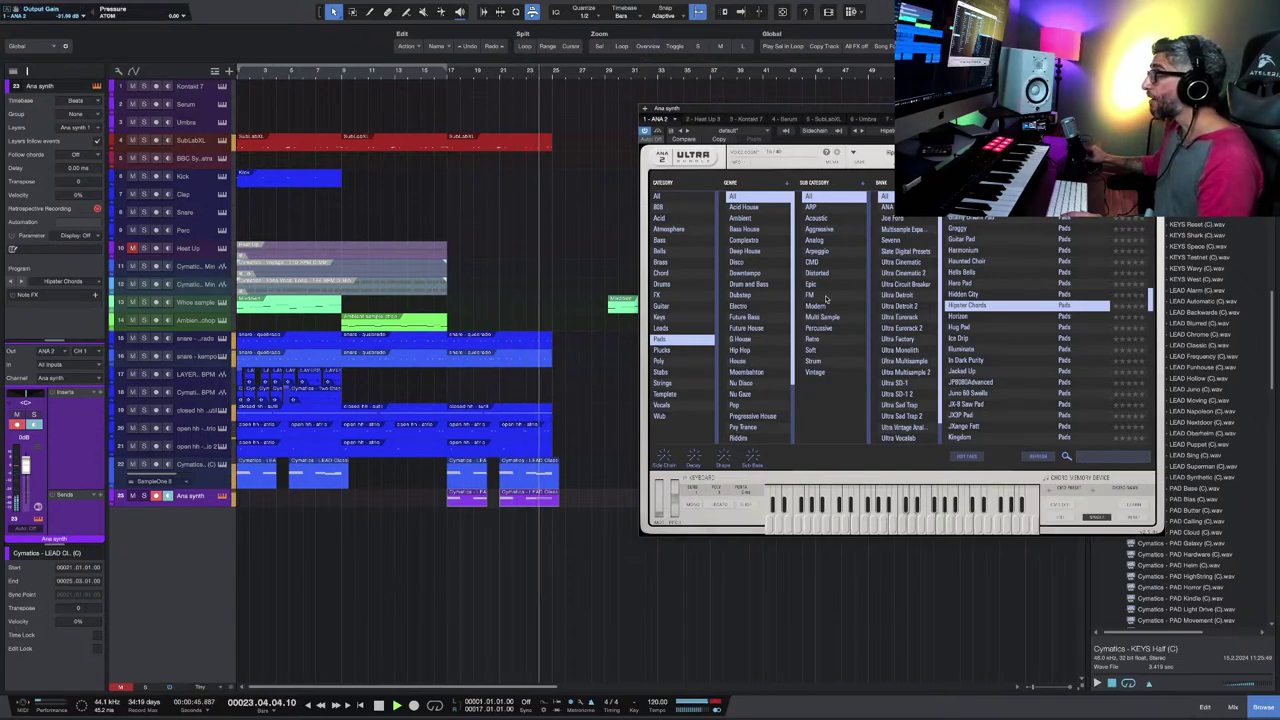
Step: Audition ANA 2 presets from the Plucks category against the beat, including Electroflux, Evolve Arp and Guidante
{"action": "left_click", "coordinate": [664, 350]}
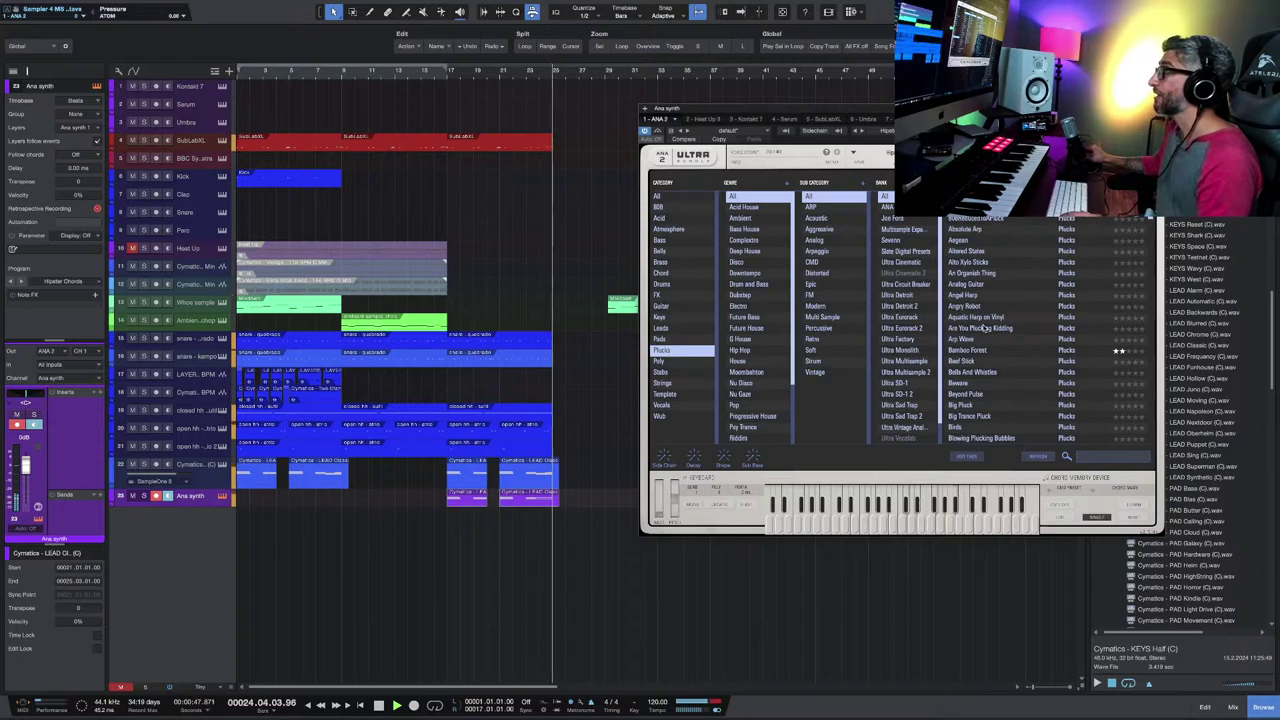
{"action": "scroll", "coordinate": [978, 359], "scroll_direction": "down", "scroll_amount": 5}
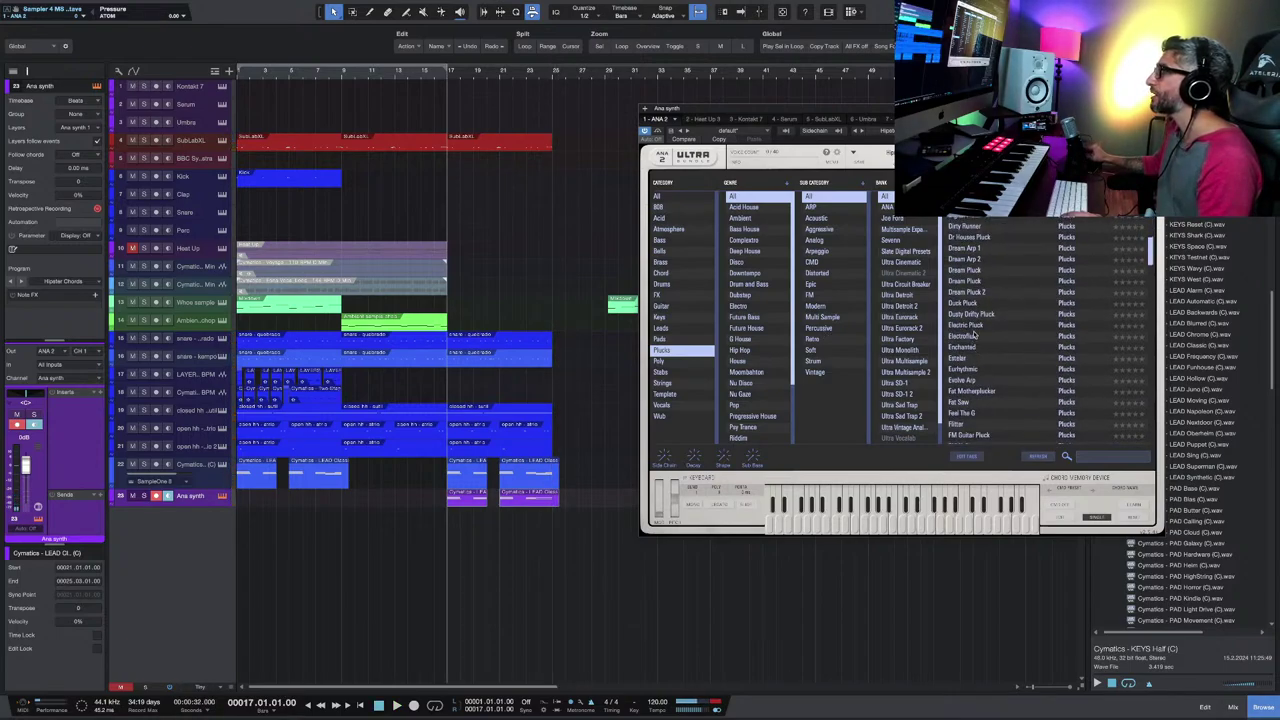
{"action": "left_click", "coordinate": [975, 336]}
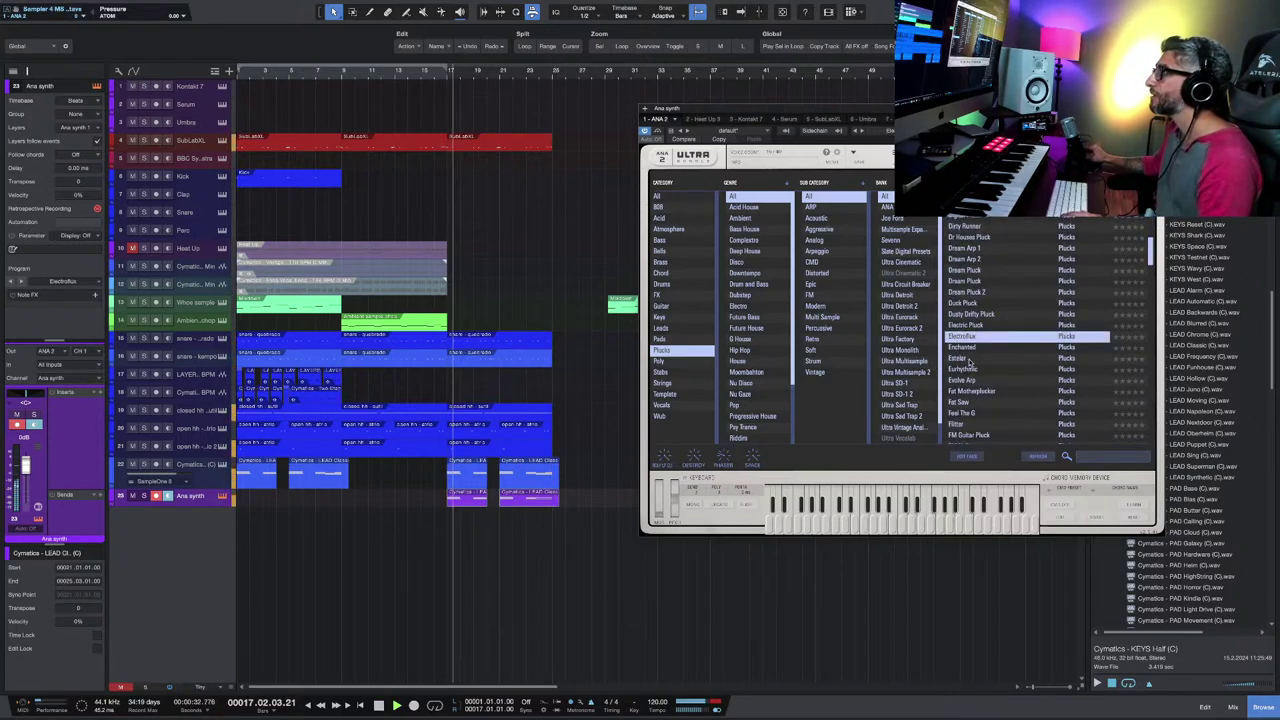
{"action": "left_click", "coordinate": [968, 359]}
{"action": "scroll", "coordinate": [975, 352], "scroll_direction": "down", "scroll_amount": 3}
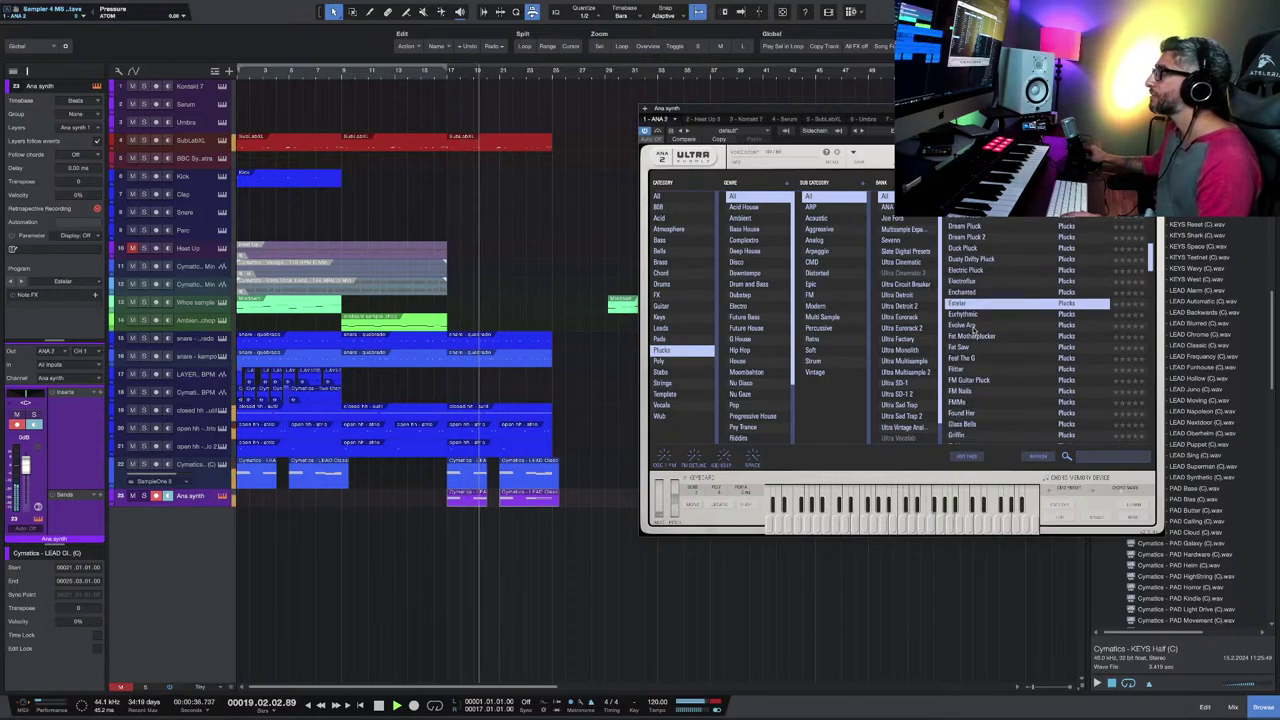
{"action": "left_click", "coordinate": [970, 325]}
{"action": "scroll", "coordinate": [968, 360], "scroll_direction": "down", "scroll_amount": 4}
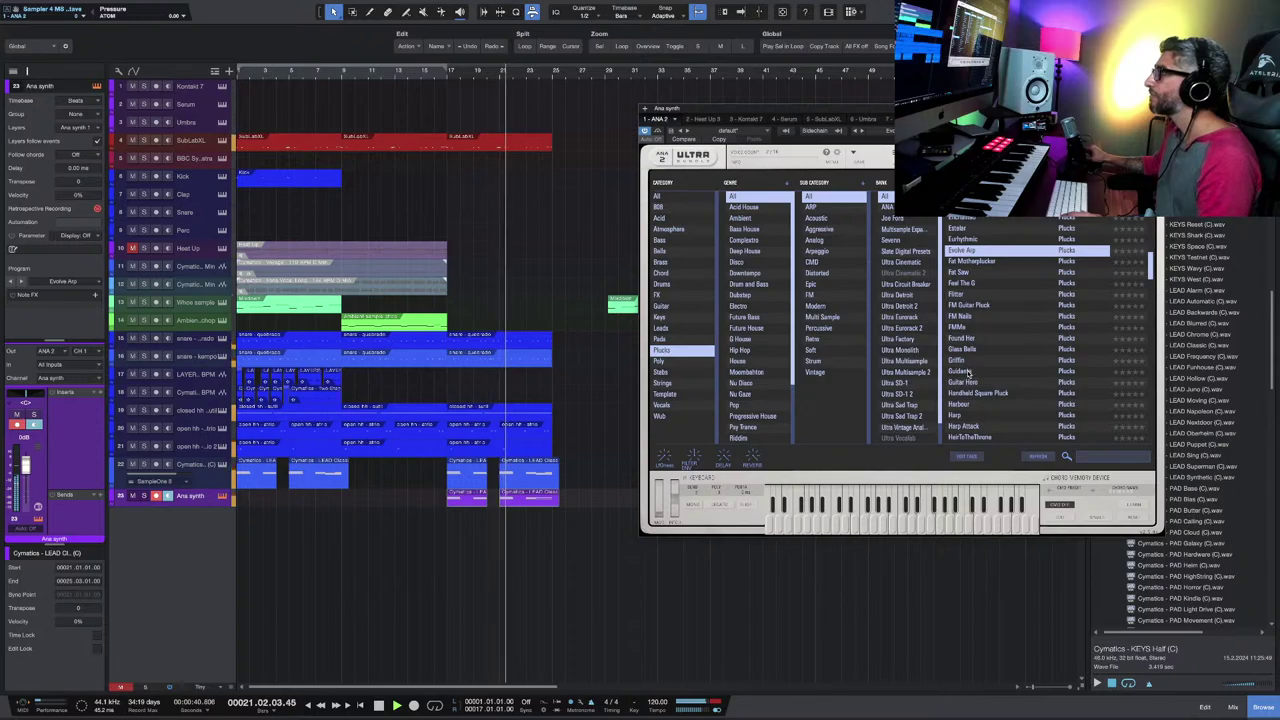
{"action": "left_click", "coordinate": [967, 373]}
{"action": "scroll", "coordinate": [1024, 380], "scroll_direction": "down", "scroll_amount": 1}
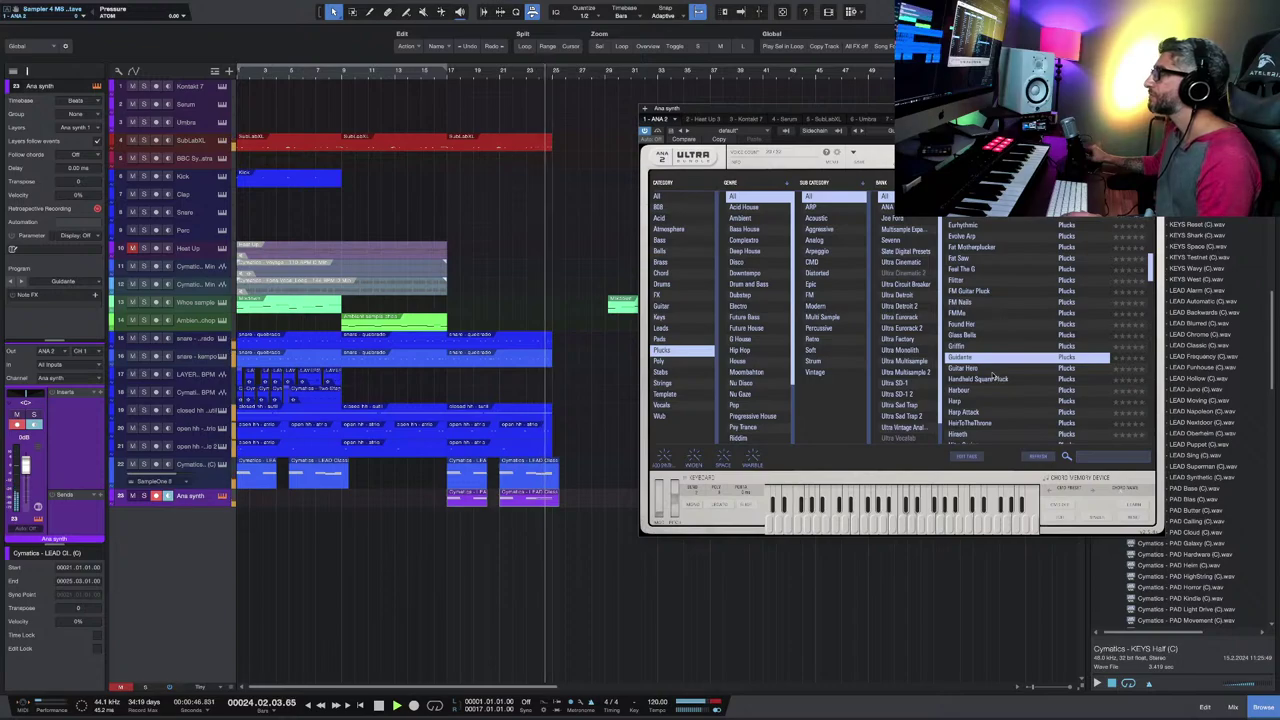
Step: Audition the pluck presets Guitar Hero, Handheld Square Pluck, Harbour, Harp, HeirToTheThrone and Hiraeth during playback
{"action": "left_click", "coordinate": [986, 370]}
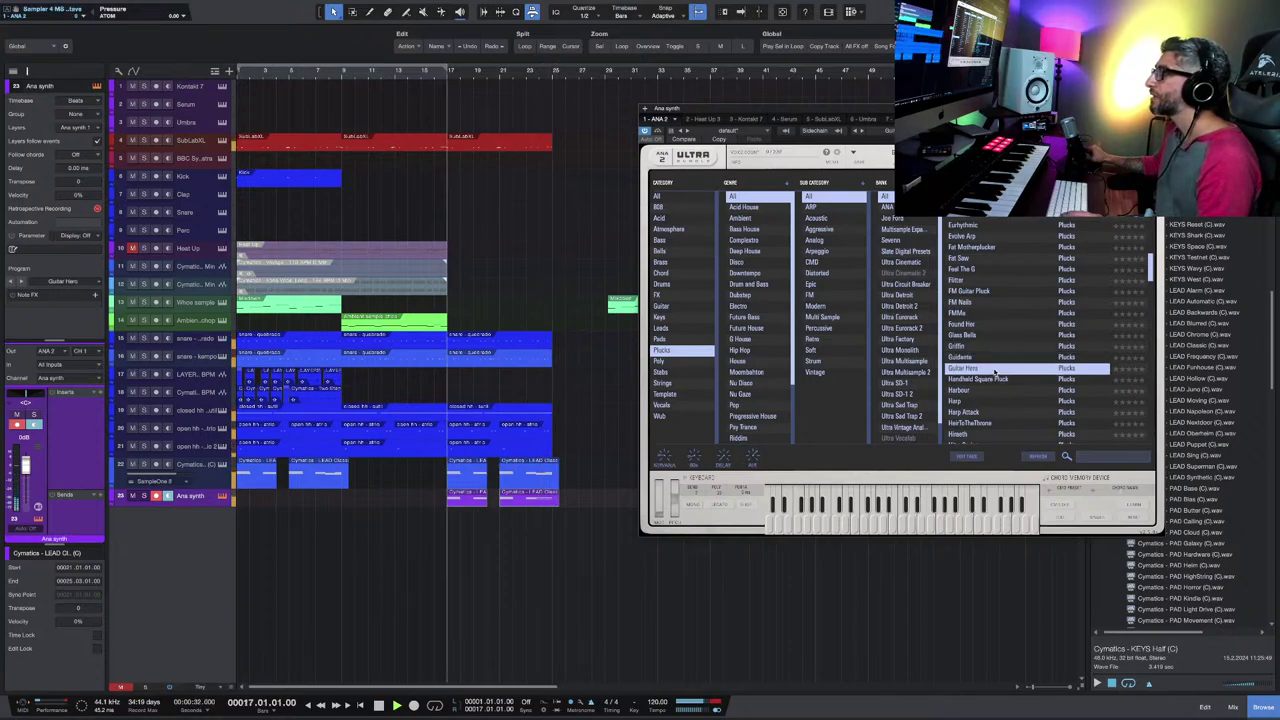
{"action": "scroll", "coordinate": [990, 372], "scroll_direction": "down", "scroll_amount": 1}
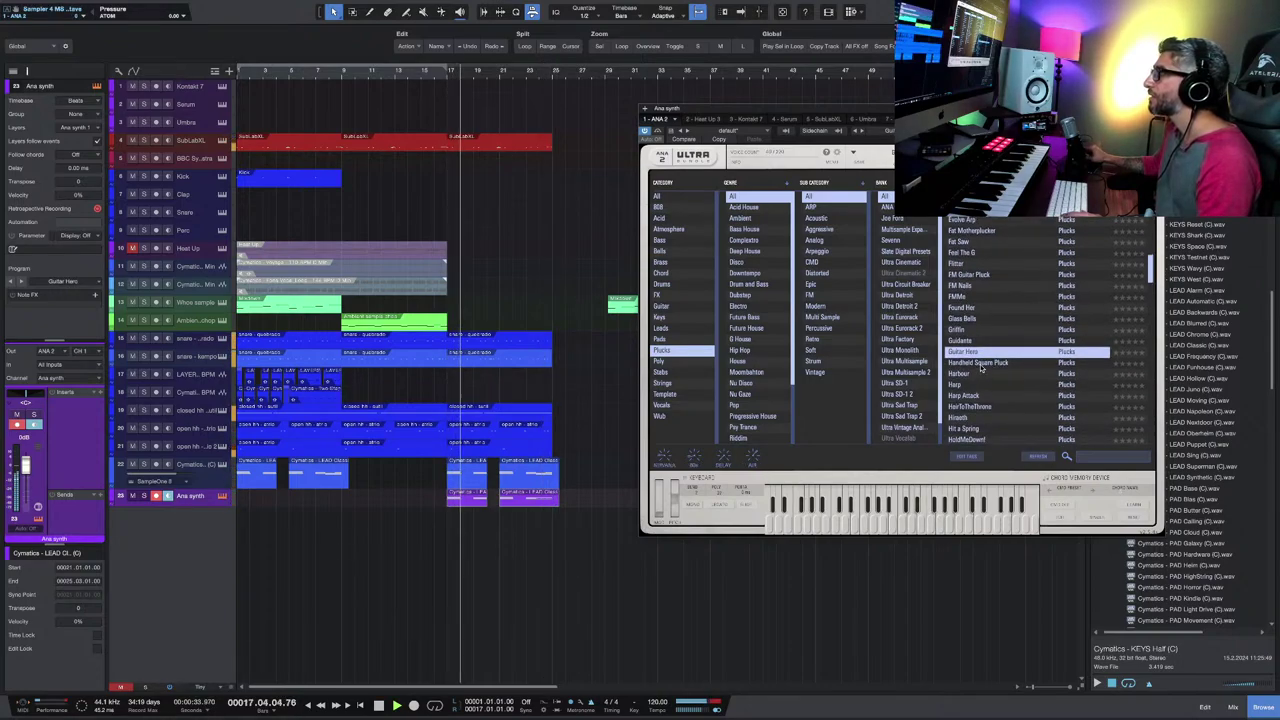
{"action": "left_click", "coordinate": [981, 364]}
{"action": "scroll", "coordinate": [984, 370], "scroll_direction": "down", "scroll_amount": 1}
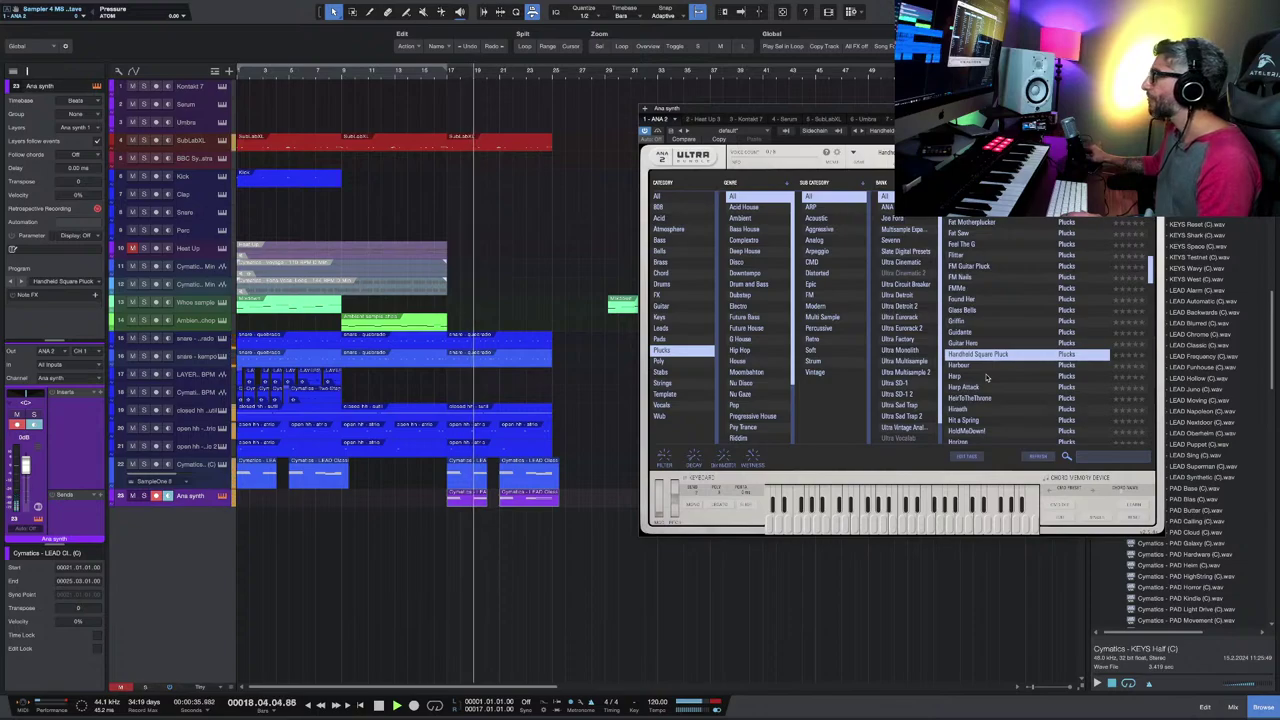
{"action": "scroll", "coordinate": [982, 374], "scroll_direction": "down", "scroll_amount": 1}
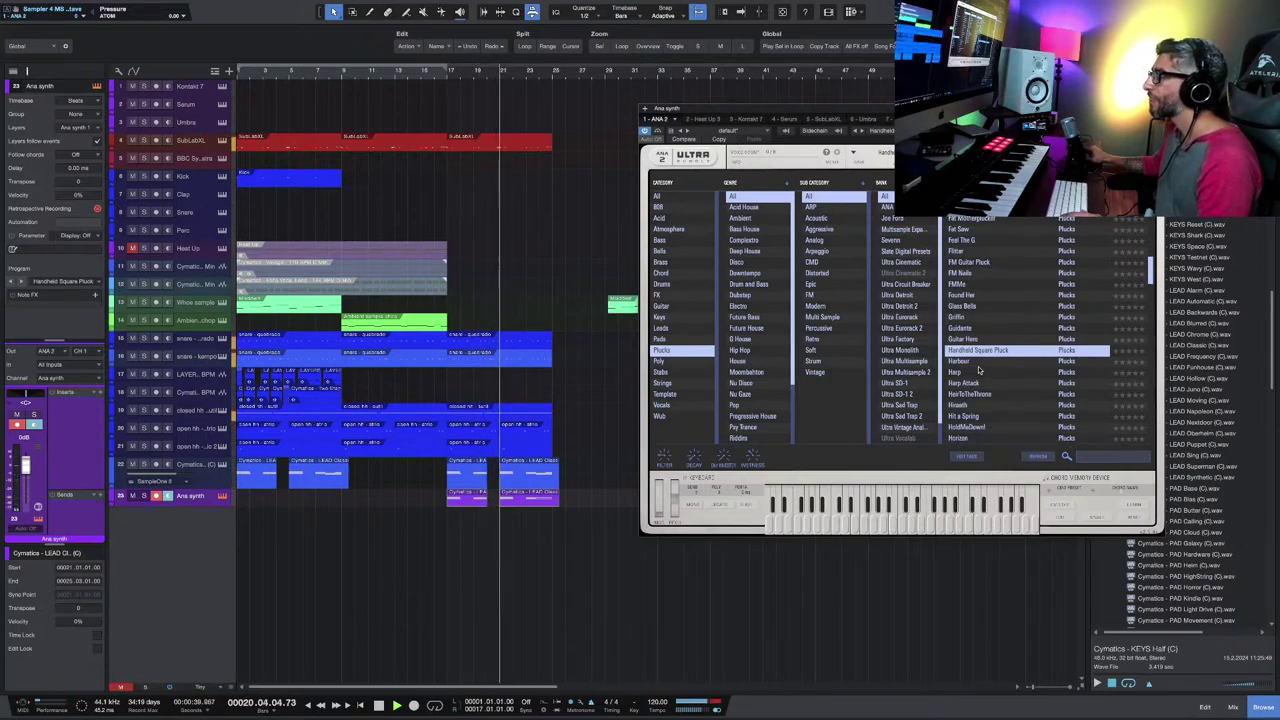
{"action": "left_click", "coordinate": [972, 363]}
{"action": "scroll", "coordinate": [990, 376], "scroll_direction": "down", "scroll_amount": 3}
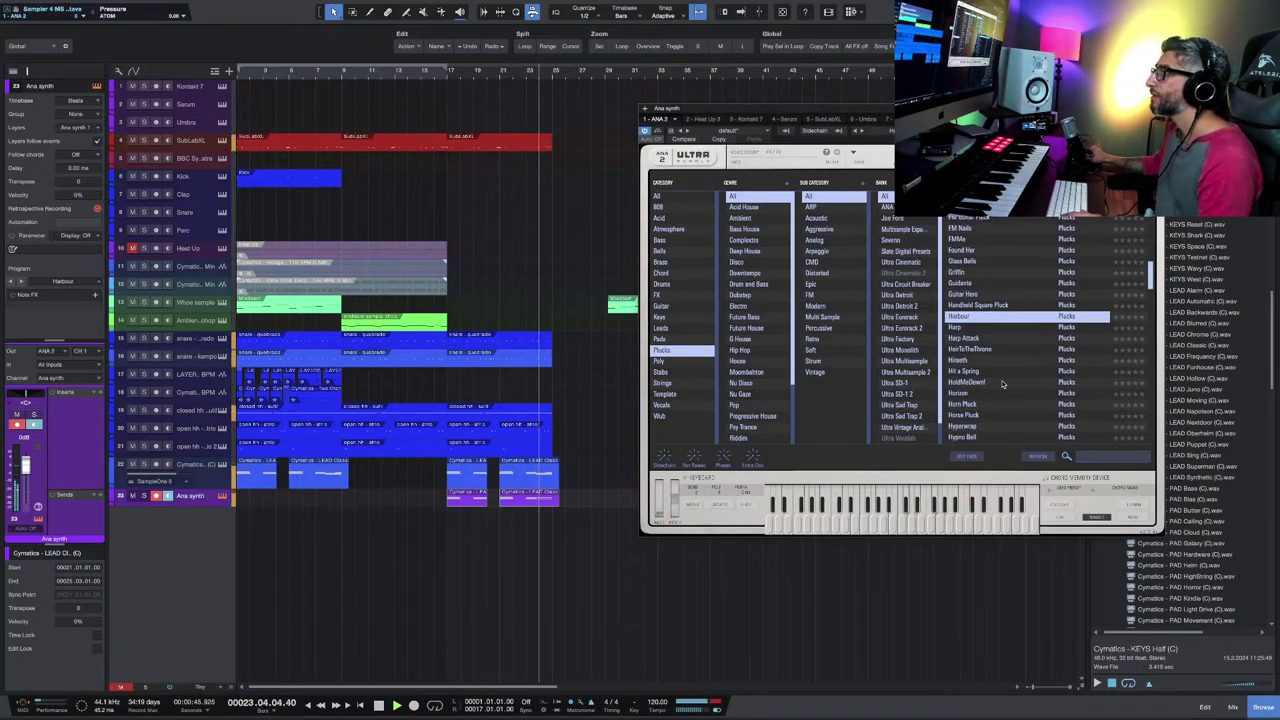
{"action": "left_click", "coordinate": [975, 328]}
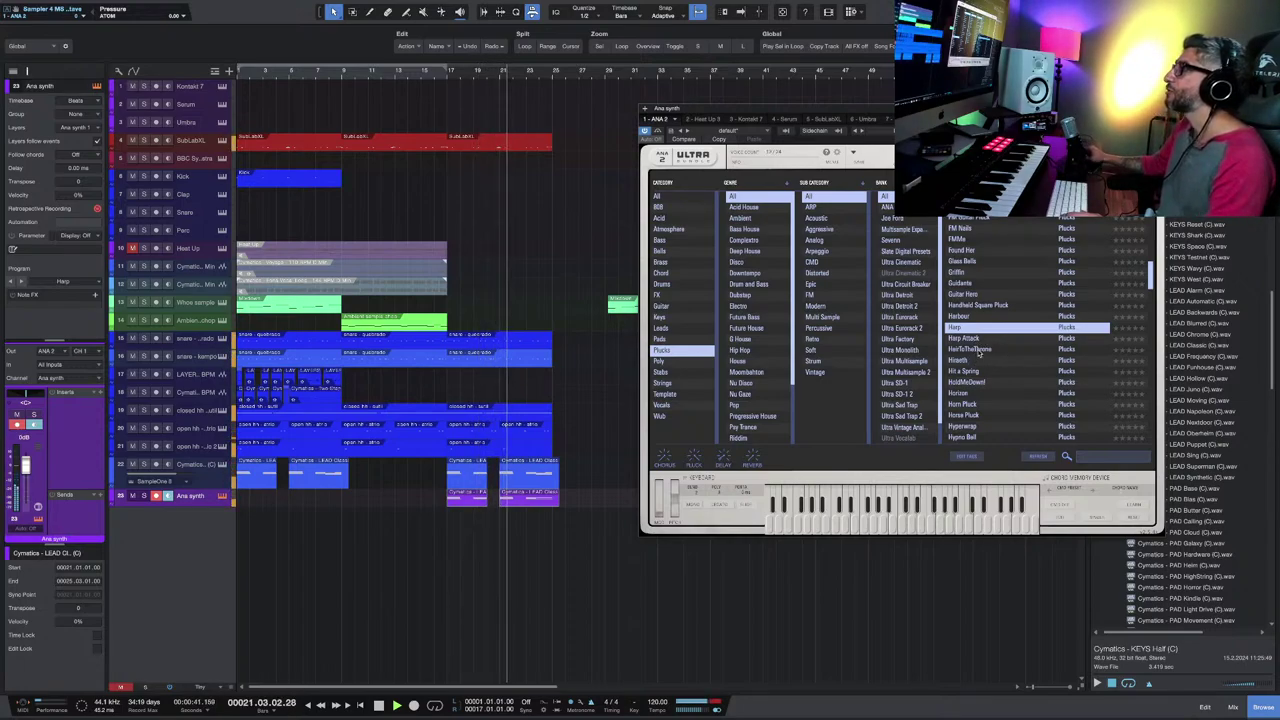
{"action": "left_click", "coordinate": [978, 350]}
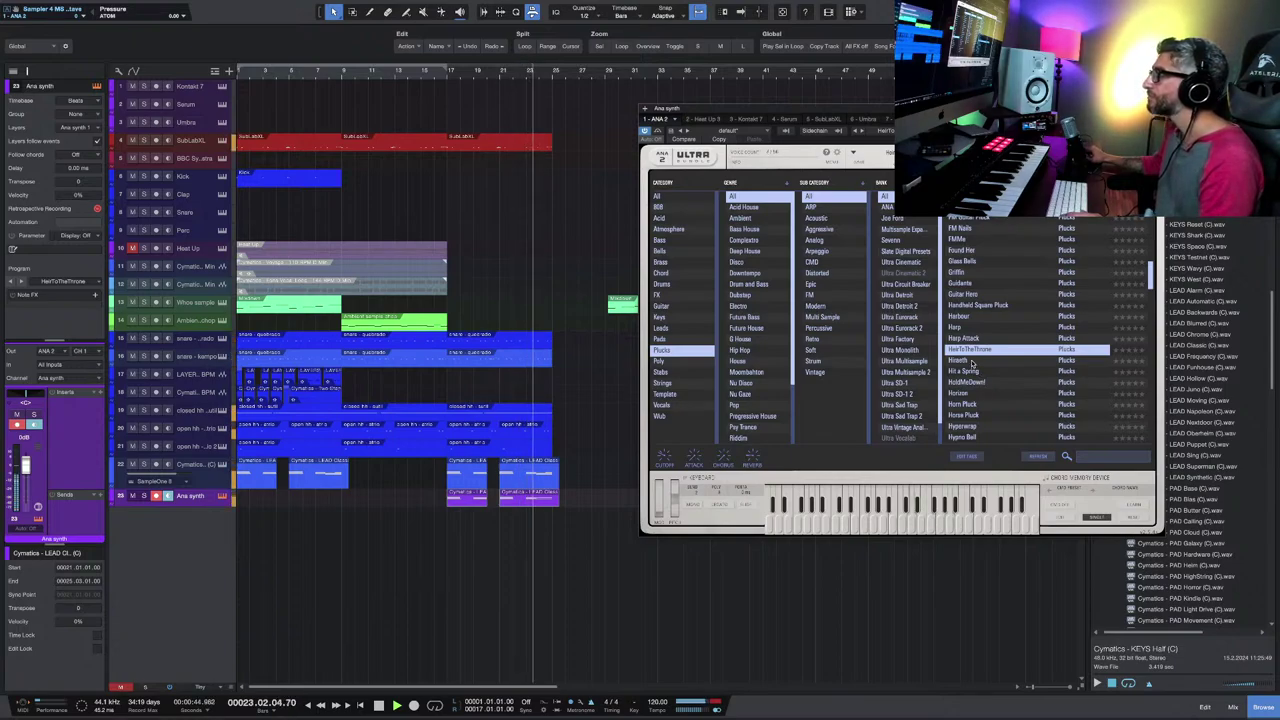
{"action": "left_click", "coordinate": [972, 361]}
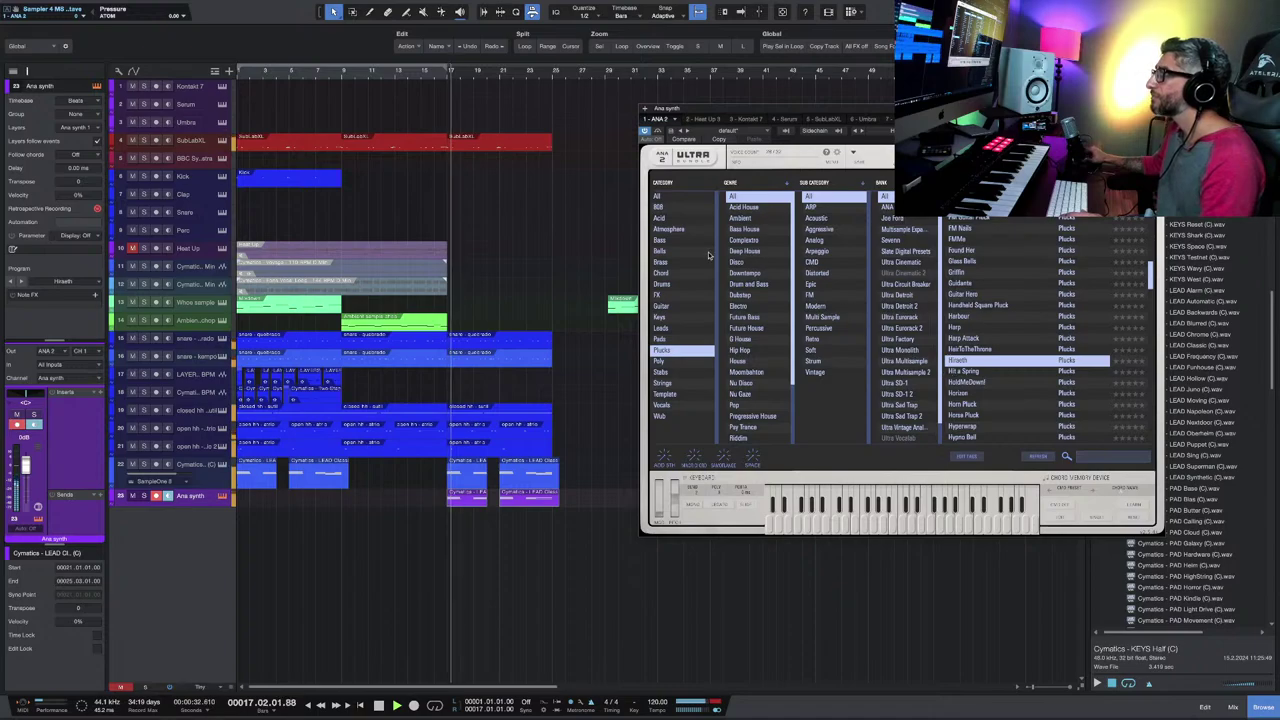
Step: Load the Mad Rich preset from ANA 2's Brass category for the Ana synth part
{"action": "left_click", "coordinate": [668, 262]}
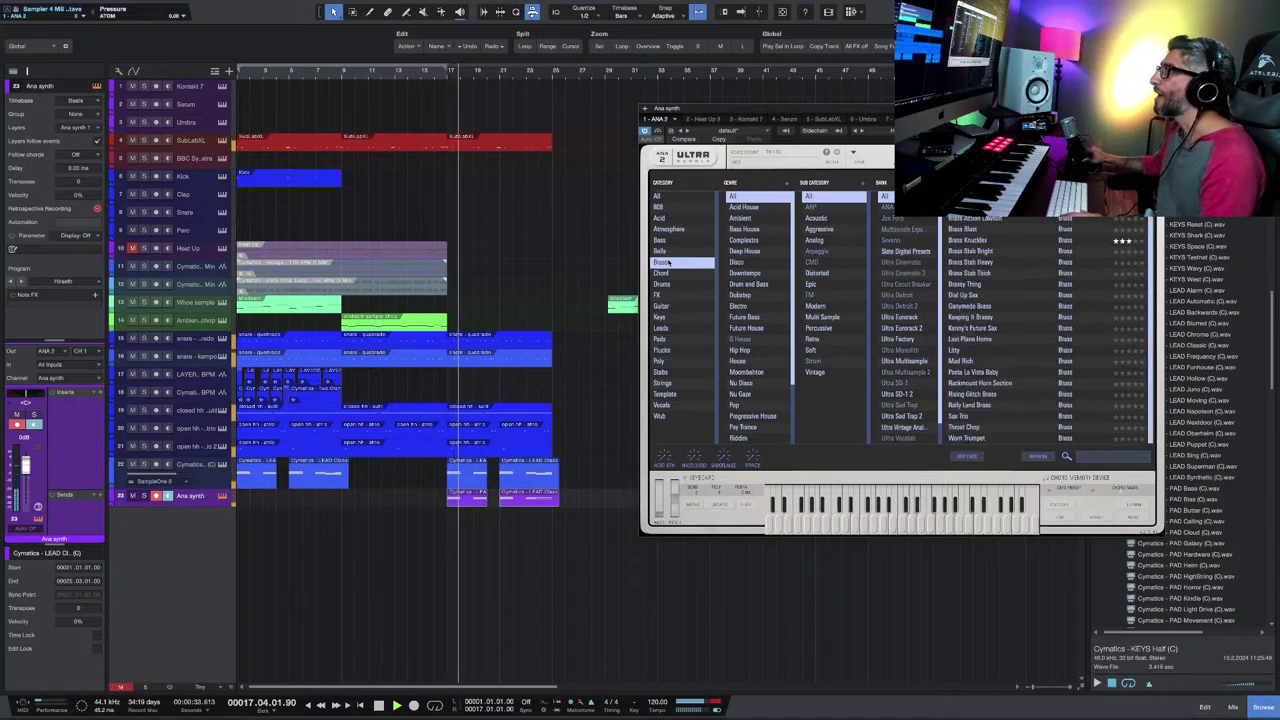
{"action": "left_click", "coordinate": [996, 362]}
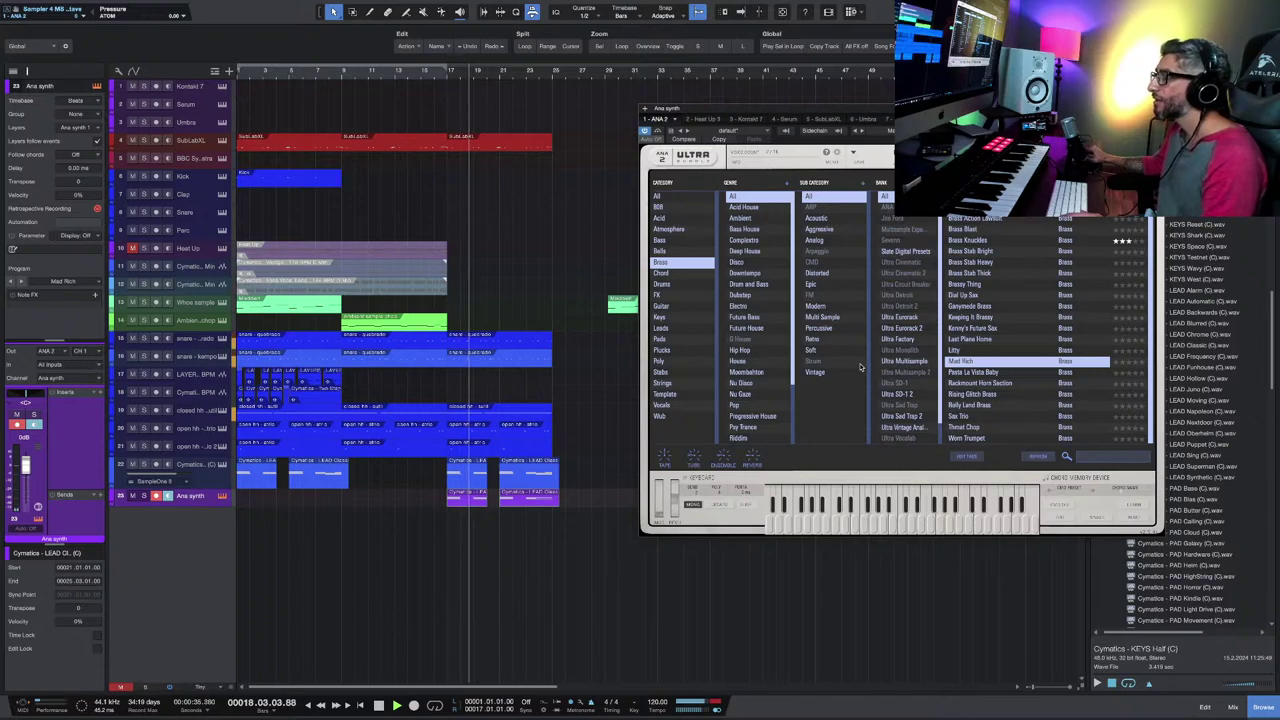
Step: Audition the brass presets Pasta La Vista Baby, Rising Glitch Brass, Rally Land Brass, Threat Chop and Brassy Thing during playback
{"action": "left_click", "coordinate": [977, 375]}
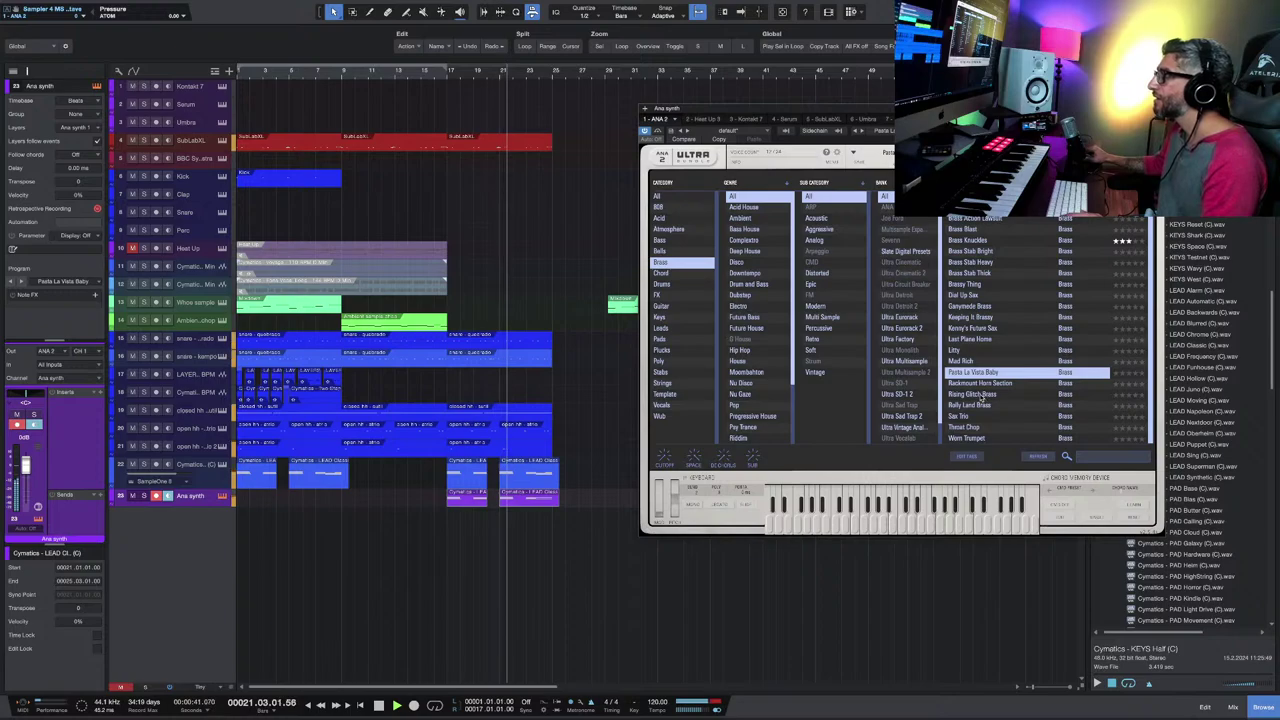
{"action": "left_click", "coordinate": [980, 396]}
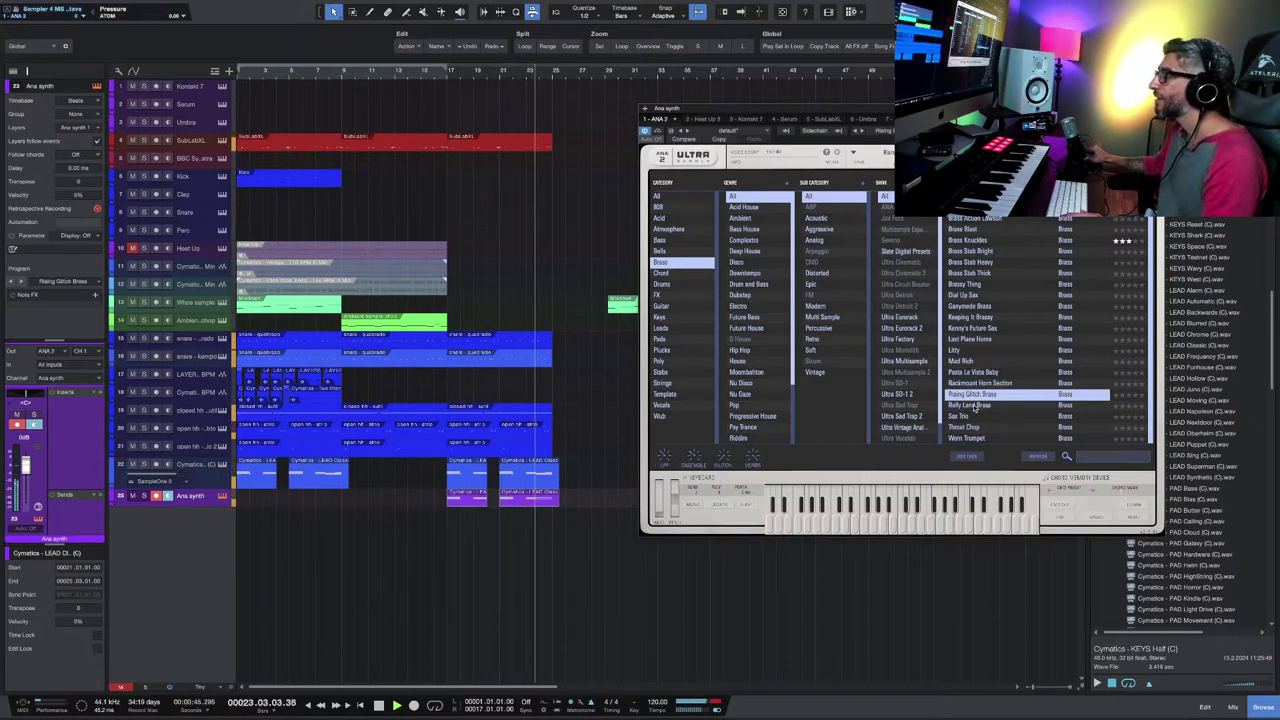
{"action": "left_click", "coordinate": [1020, 405]}
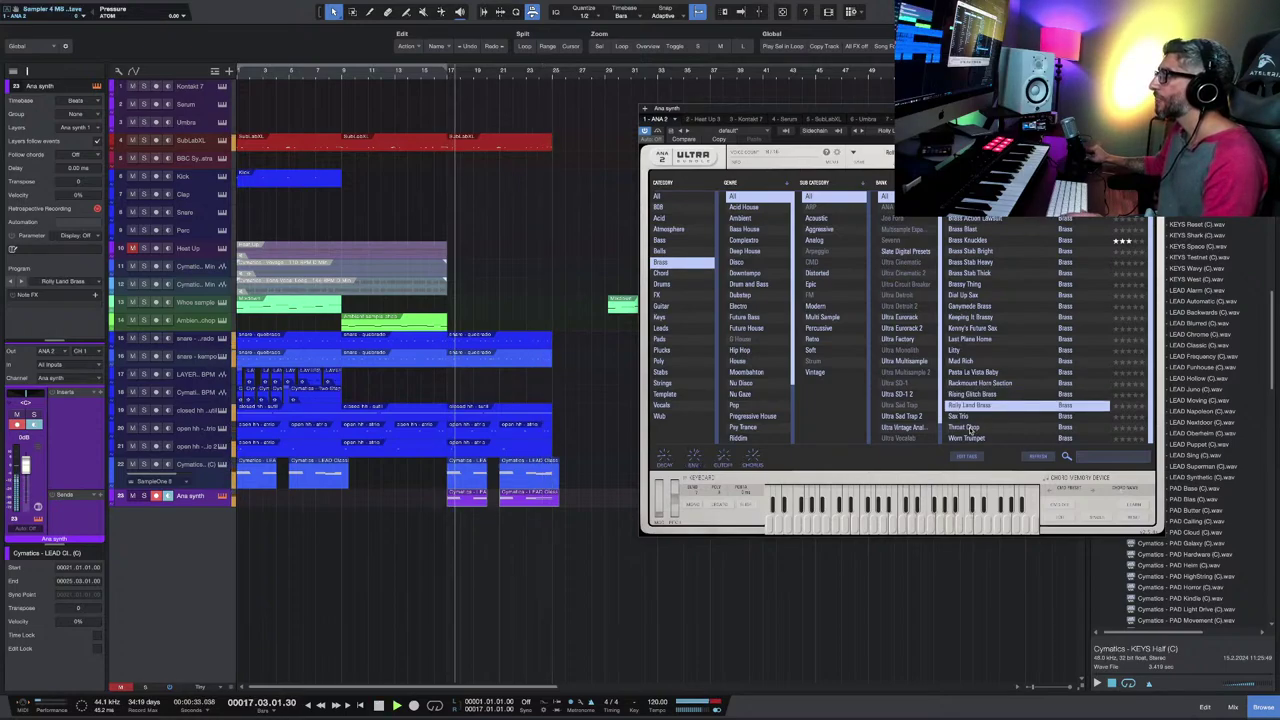
{"action": "left_click", "coordinate": [988, 426]}
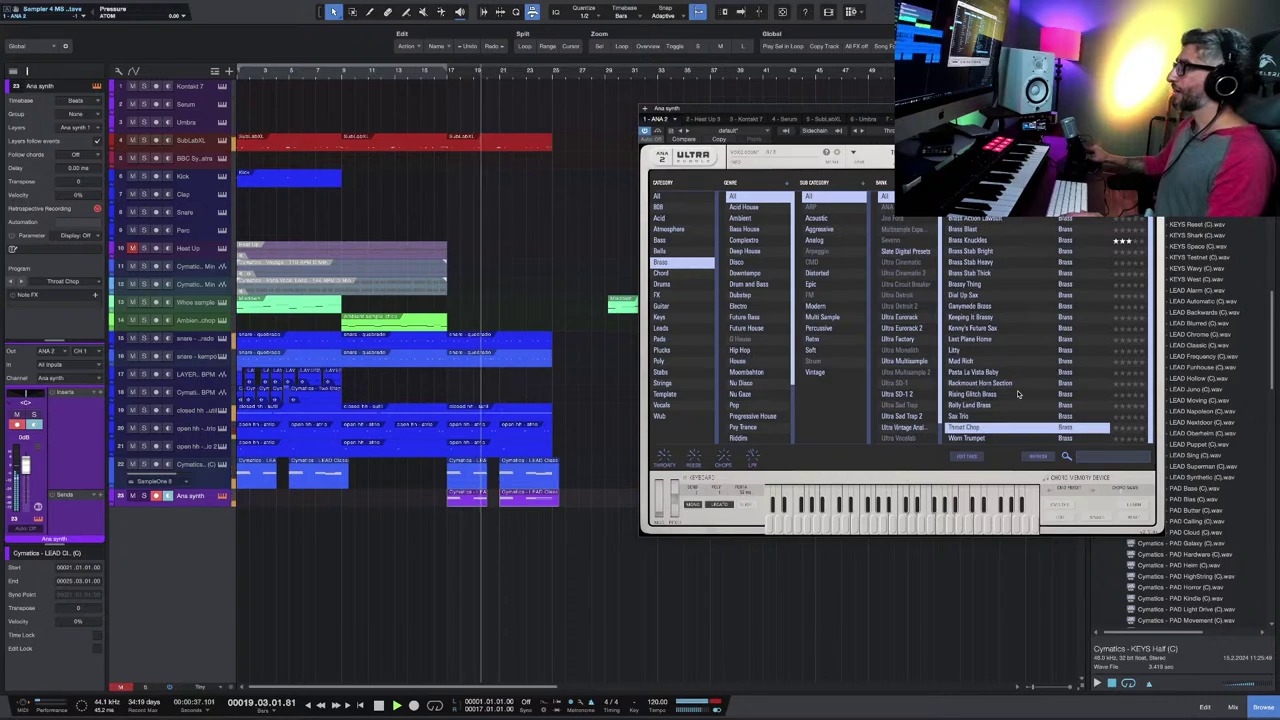
{"action": "left_click", "coordinate": [980, 287]}
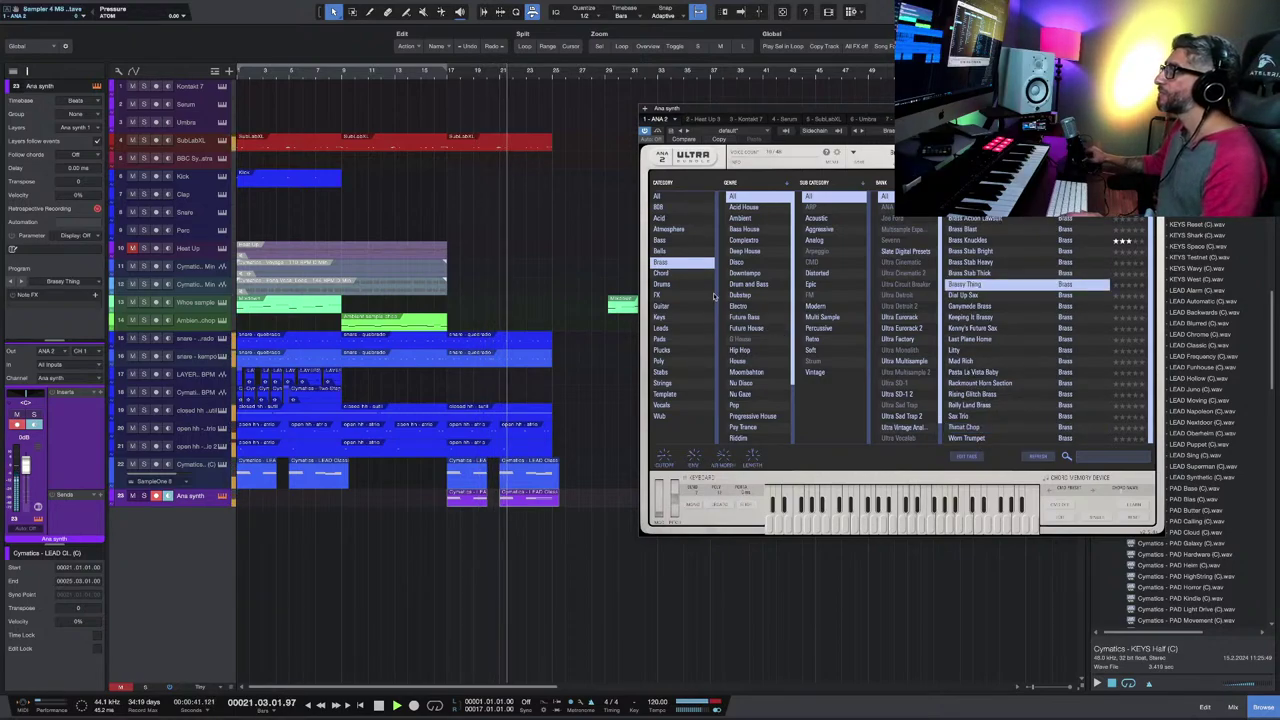
Step: Load the Ripple Pluck preset from ANA 2's Plucks category for the Ana synth part, after auditioning Rodina
{"action": "left_click", "coordinate": [670, 350]}
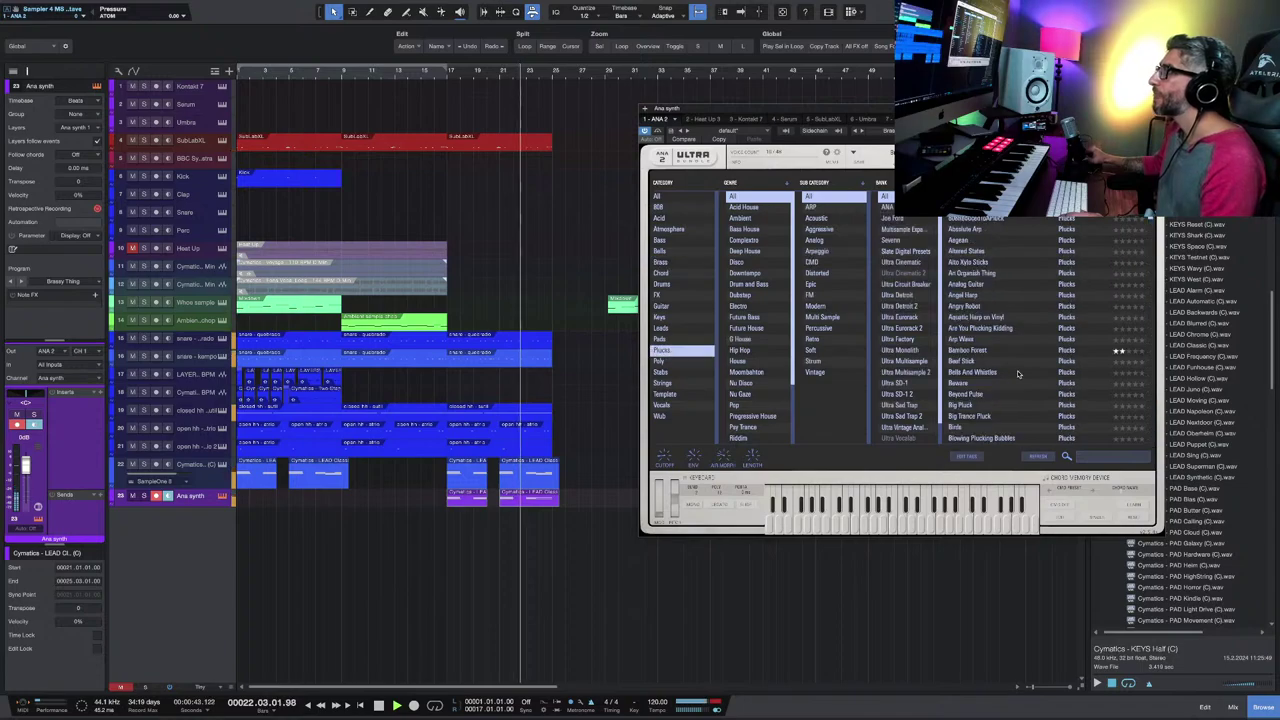
{"action": "scroll", "coordinate": [1000, 360], "scroll_direction": "down", "scroll_amount": 10}
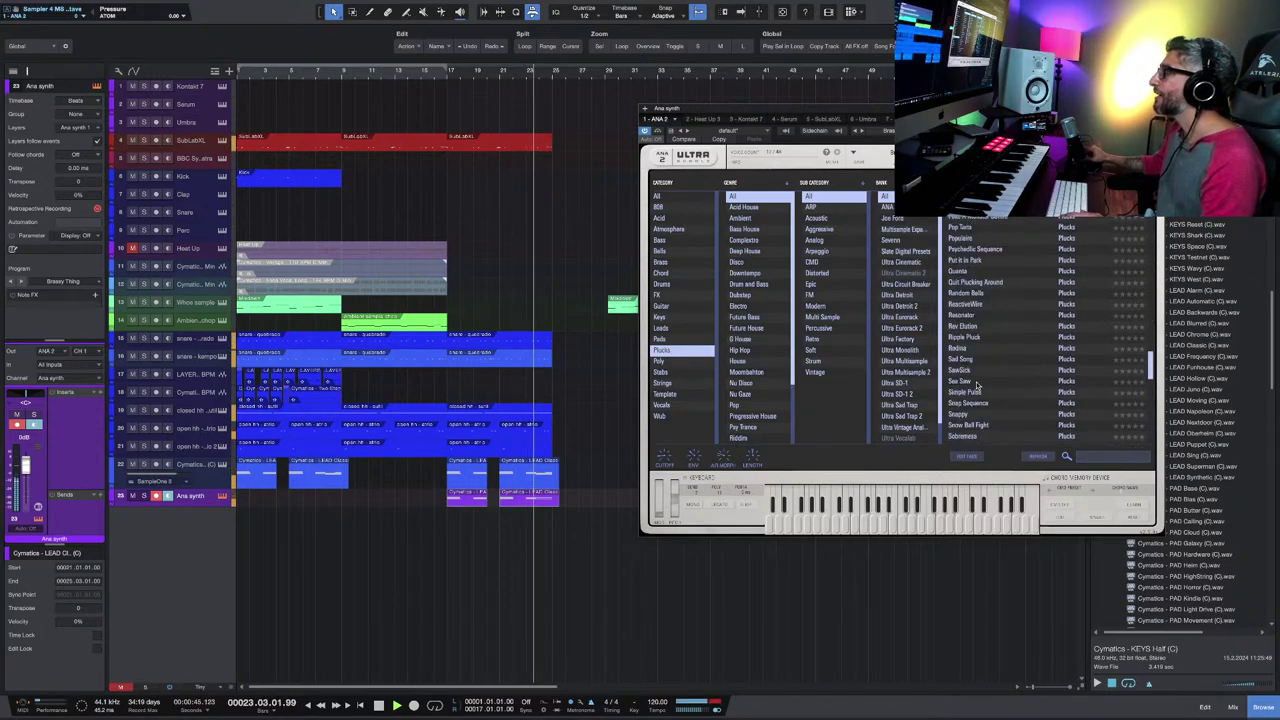
{"action": "left_click", "coordinate": [968, 348]}
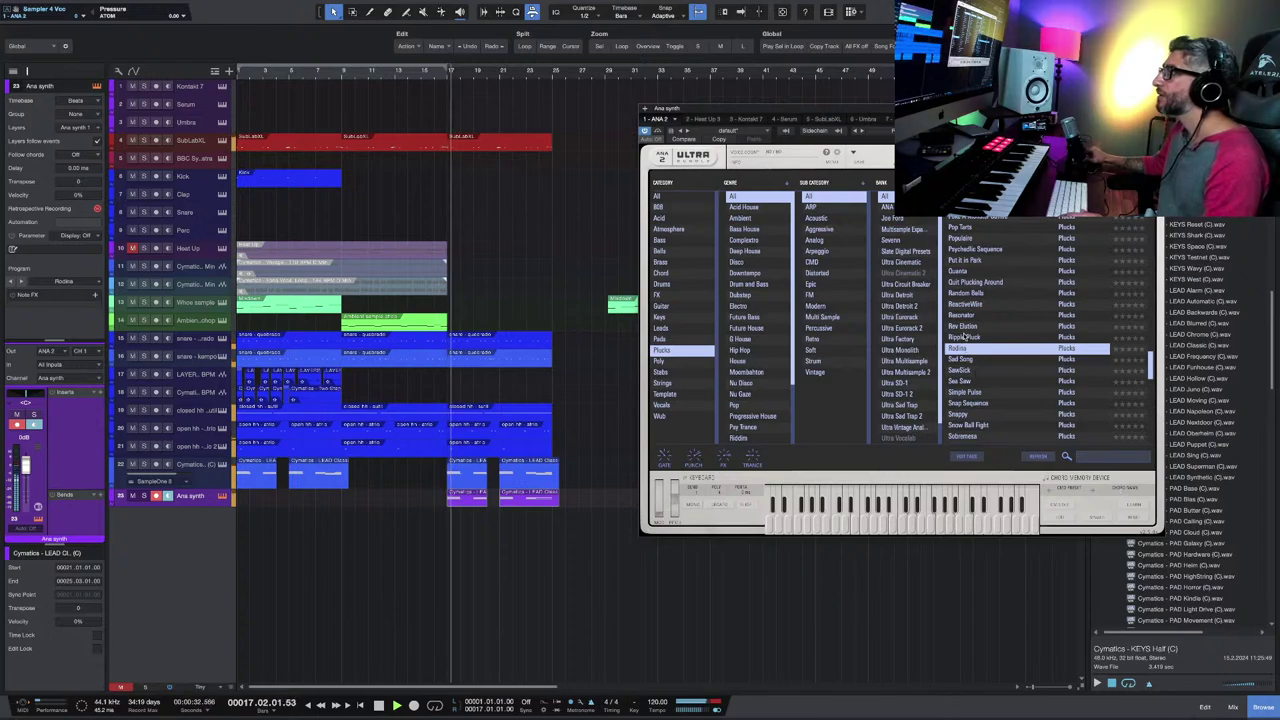
{"action": "left_click", "coordinate": [965, 337]}
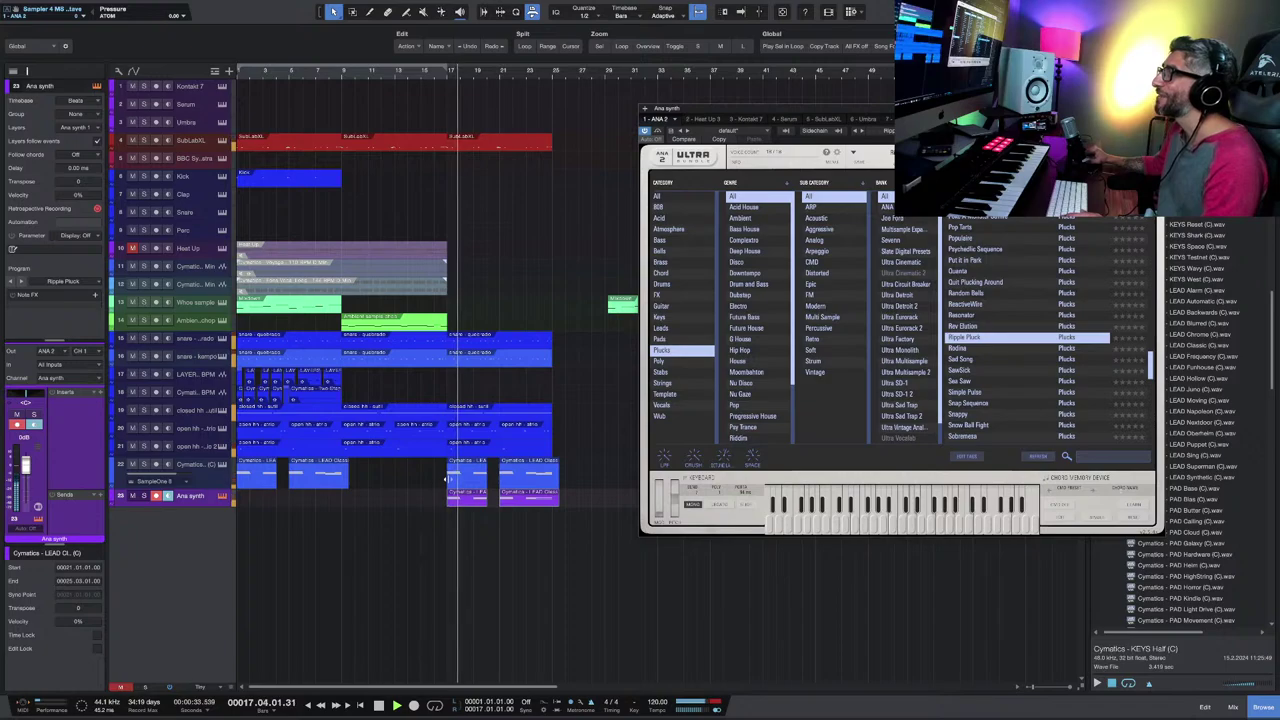
Step: Trim the first Ana synth clip to start at bar 19 and delete the second clip on that track
{"action": "left_click", "coordinate": [464, 482]}
{"action": "left_click_drag", "start_coordinate": [464, 482], "coordinate": [447, 486]}
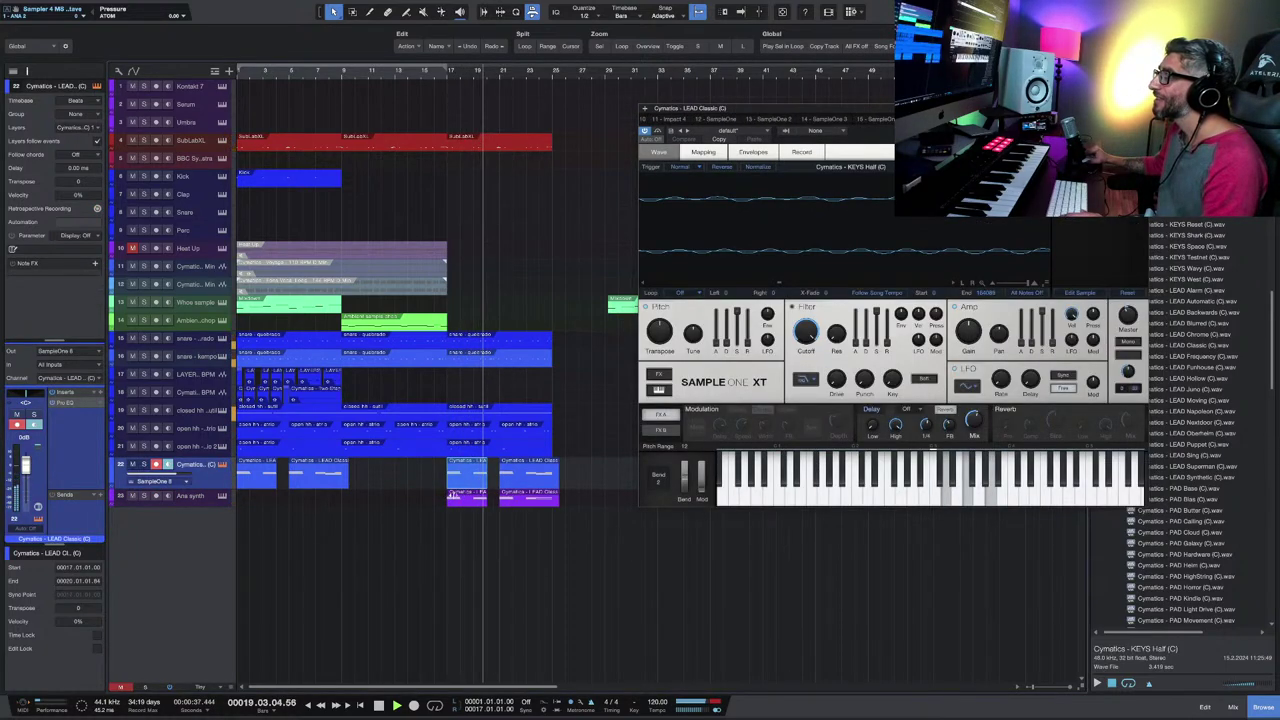
{"action": "left_click", "coordinate": [466, 496]}
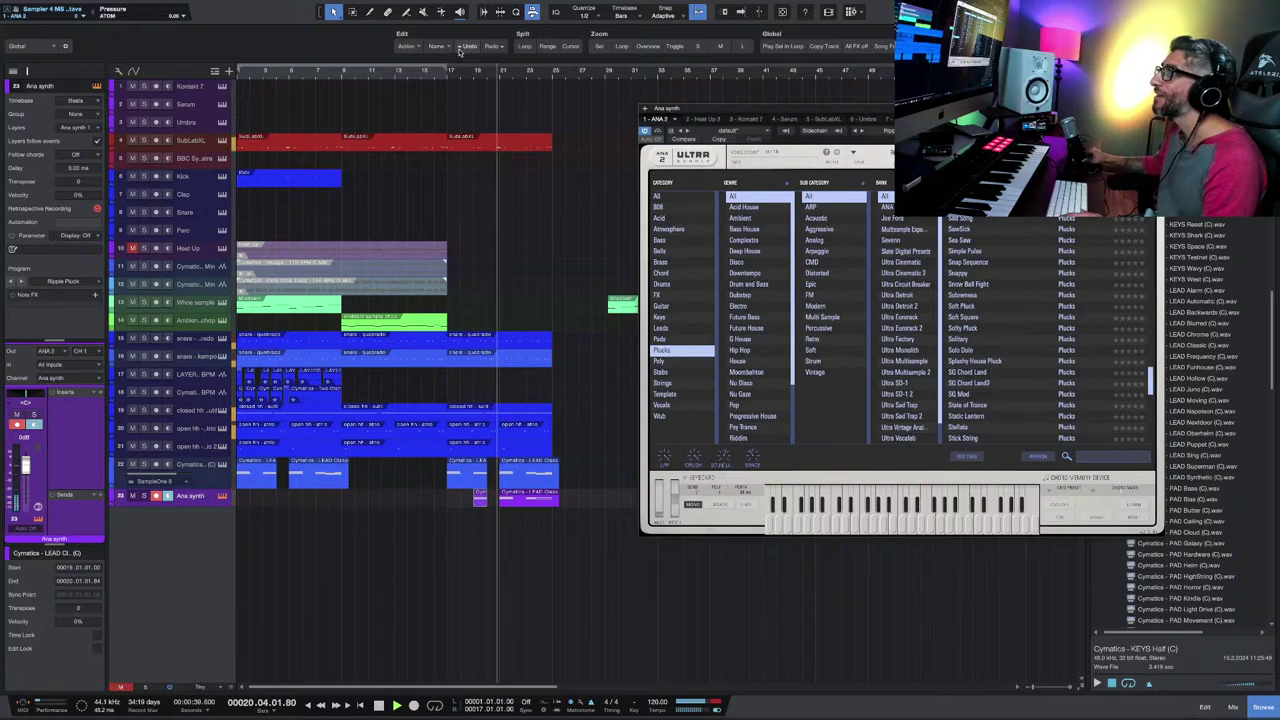
{"action": "scroll", "coordinate": [510, 432], "scroll_direction": "up", "scroll_amount": 1}
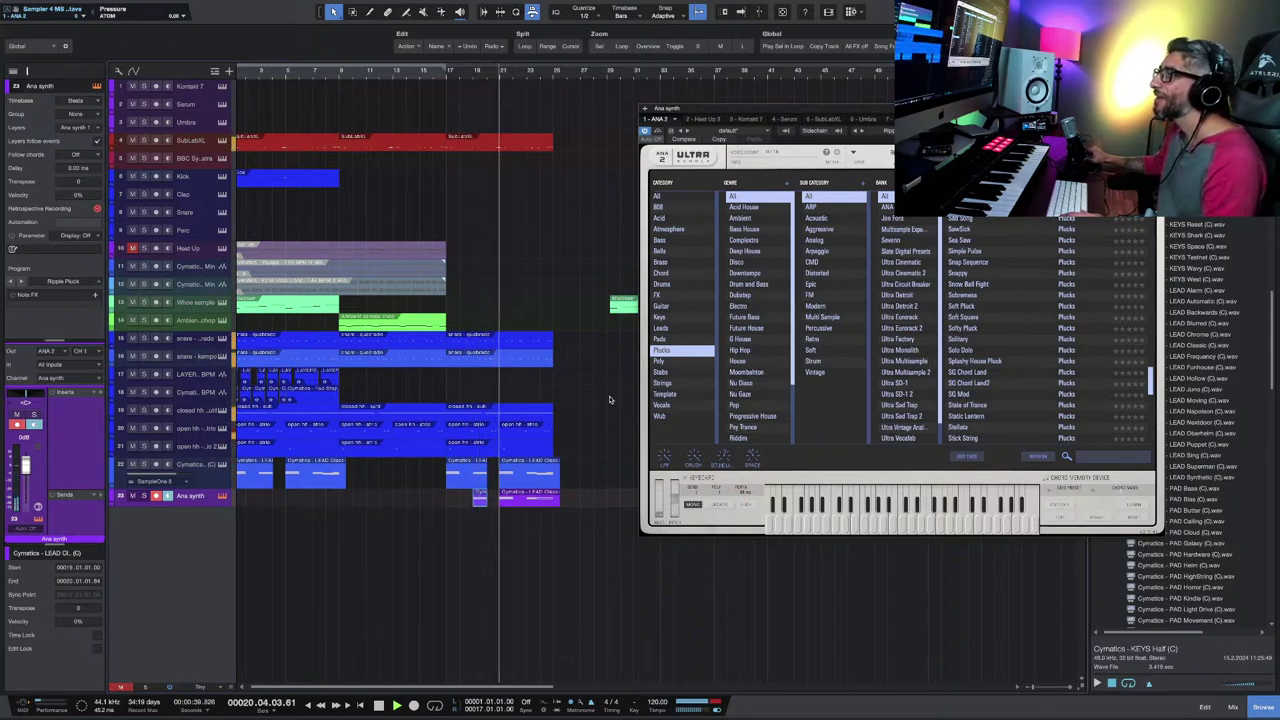
{"action": "left_click", "coordinate": [535, 496]}
{"action": "key", "text": "Delete"}
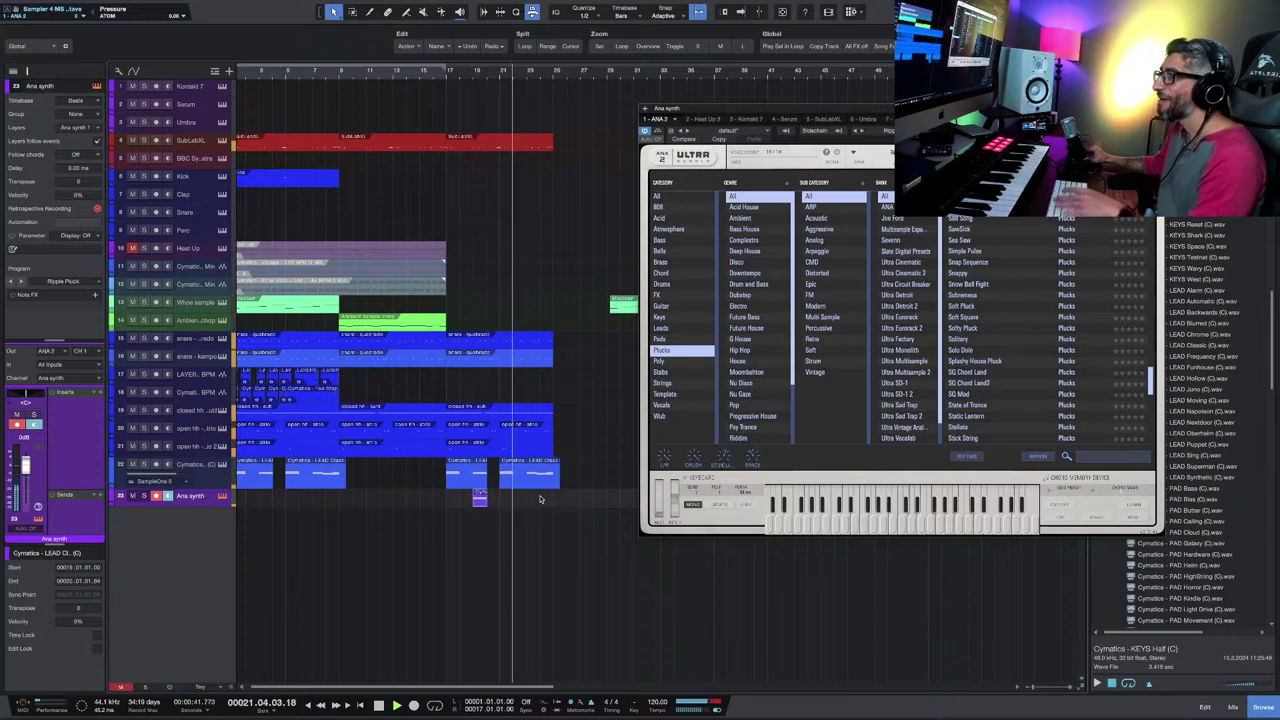
Step: Make a complete duplicate of the Ana synth track and copy the two lead clips from bar 17 onto it in place of its clip
{"action": "key", "text": "space"}
{"action": "right_click", "coordinate": [205, 505]}
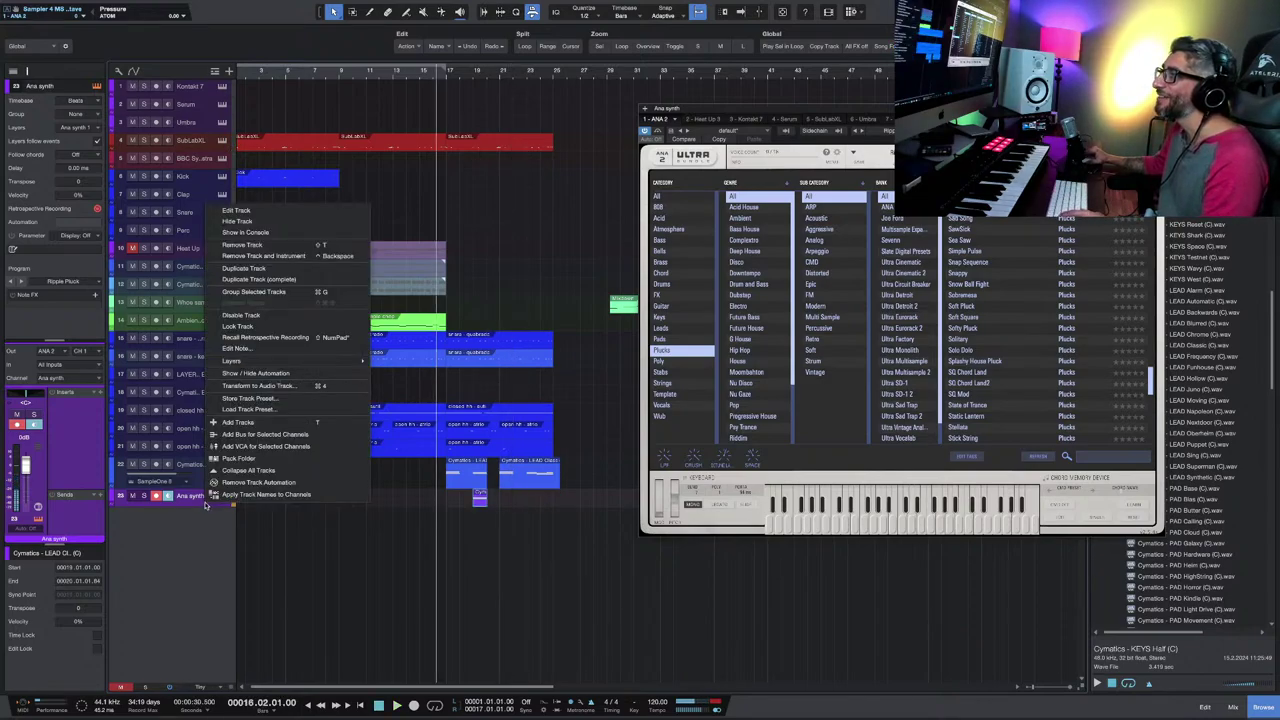
{"action": "left_click", "coordinate": [283, 279]}
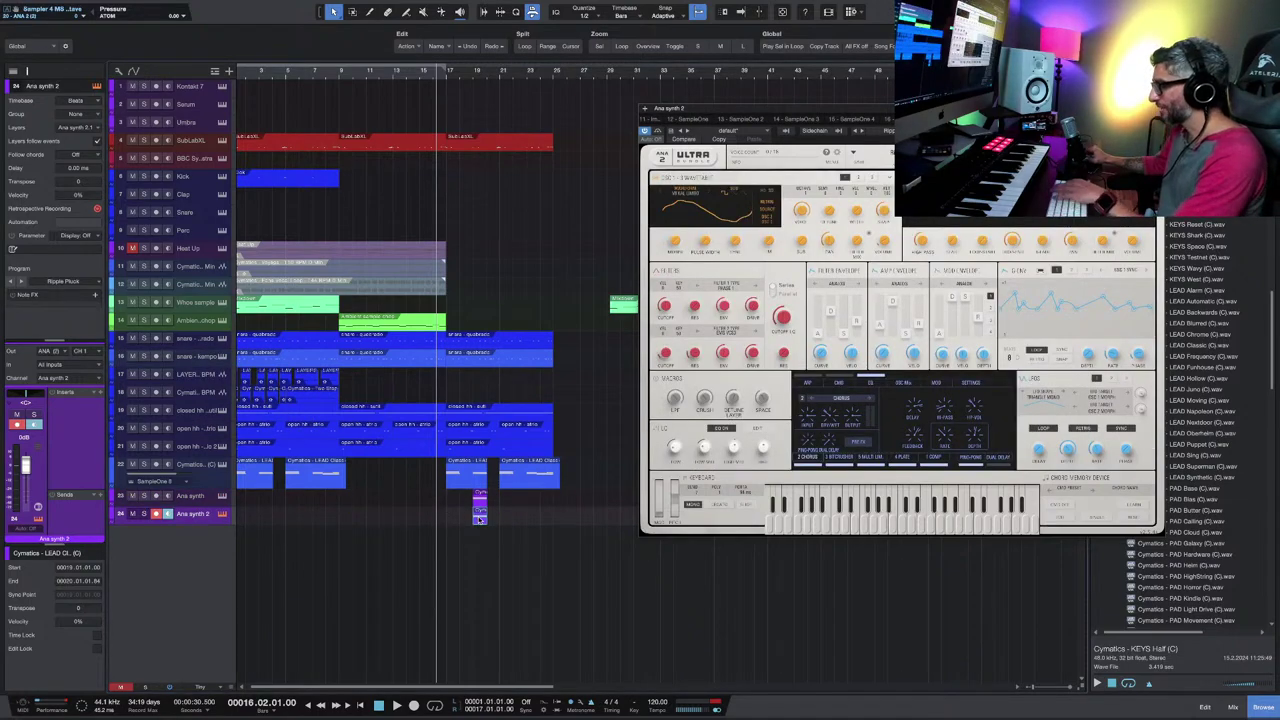
{"action": "left_click", "coordinate": [453, 474]}
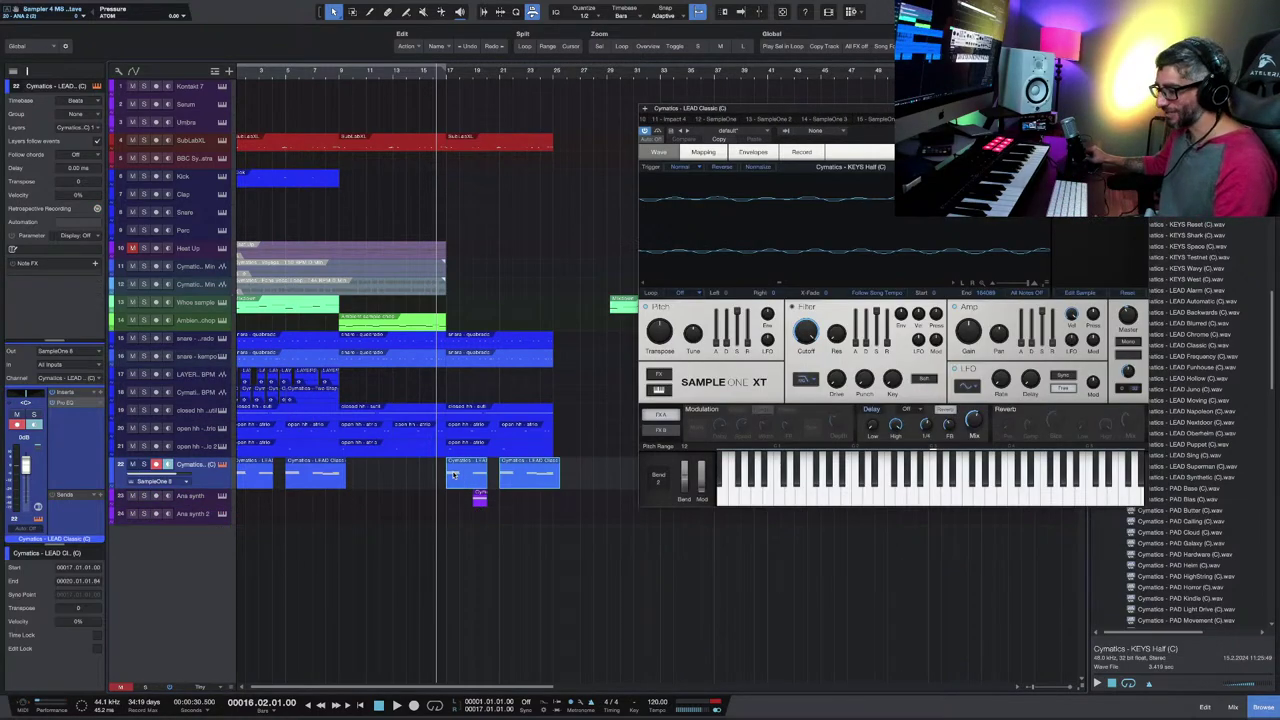
{"action": "left_click_drag", "start_coordinate": [453, 474], "coordinate": [452, 514]}
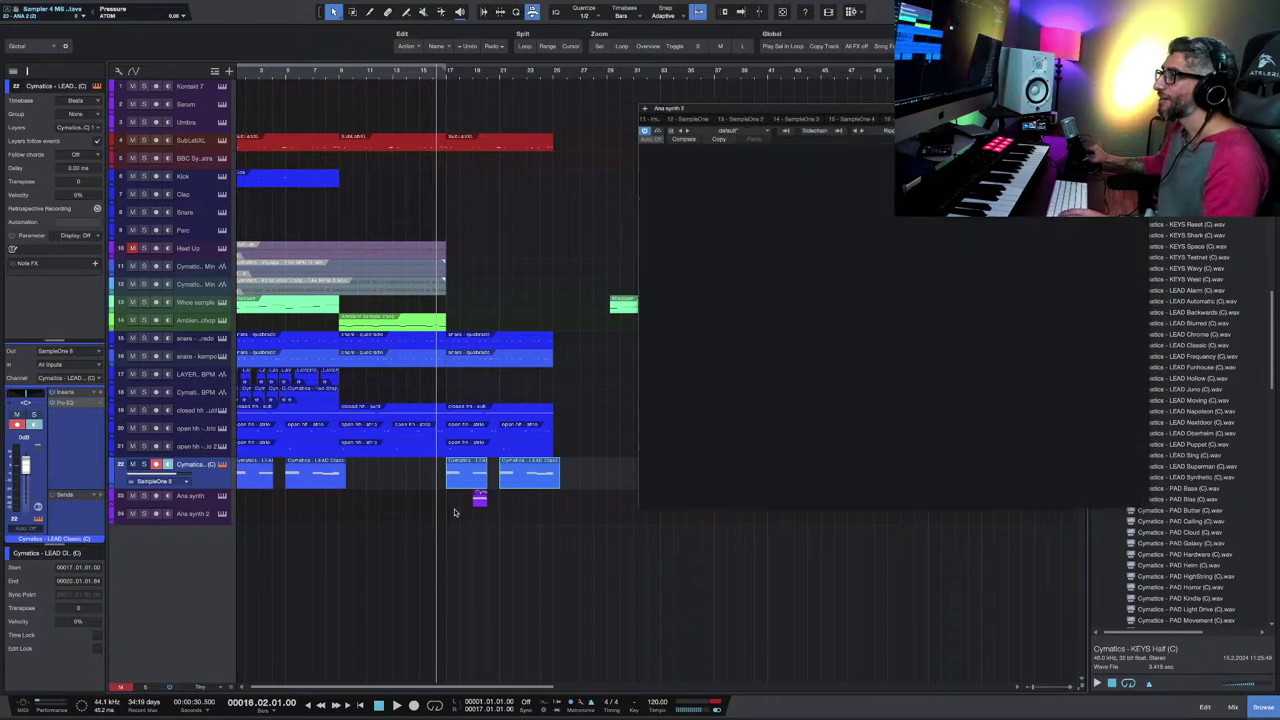
Step: Audition the pluck presets Stick String and Strum GTR on Ana synth 2, and lower the Ana synth track's volume to -7.0 dB
{"action": "left_click", "coordinate": [760, 156]}
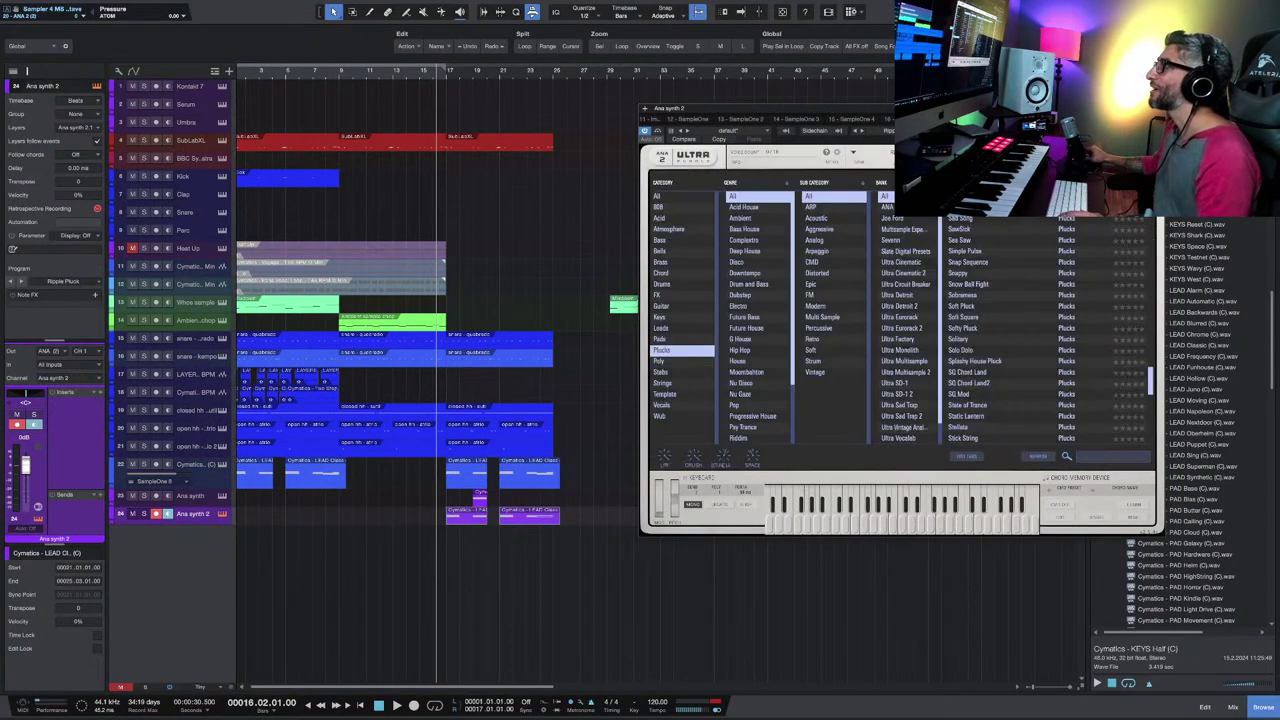
{"action": "scroll", "coordinate": [1024, 373], "scroll_direction": "down", "scroll_amount": 2}
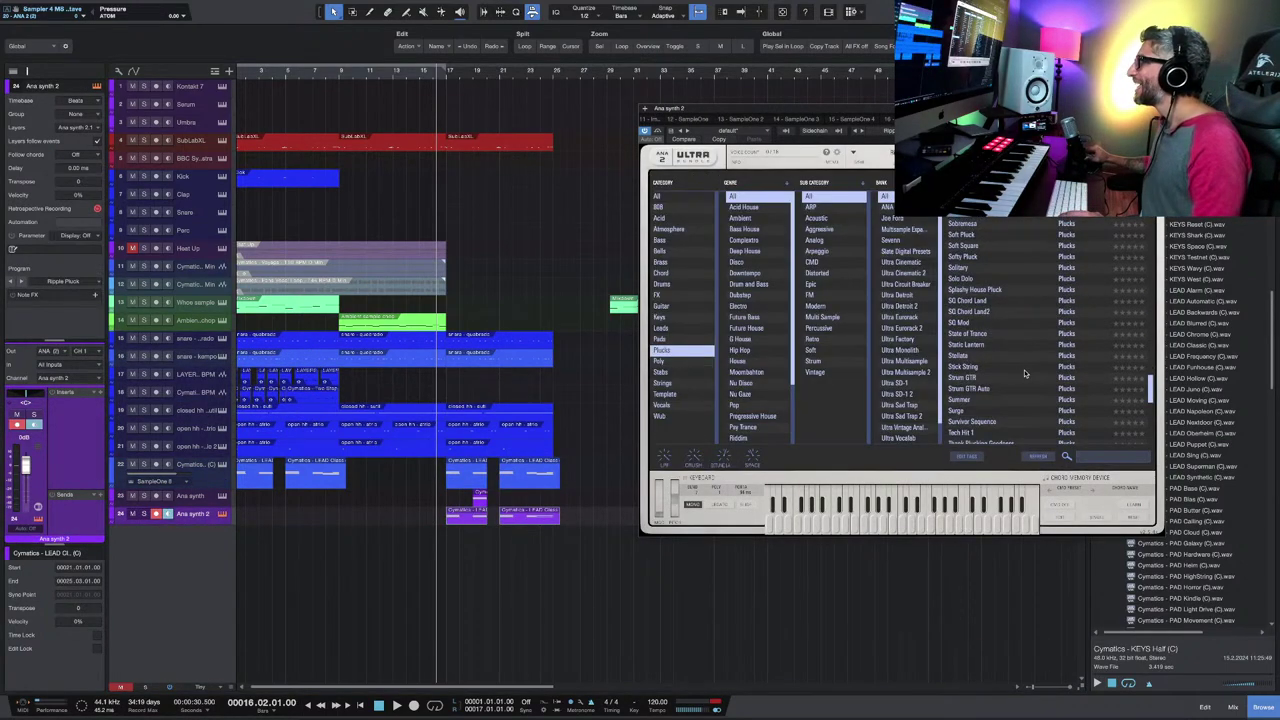
{"action": "left_click", "coordinate": [972, 369]}
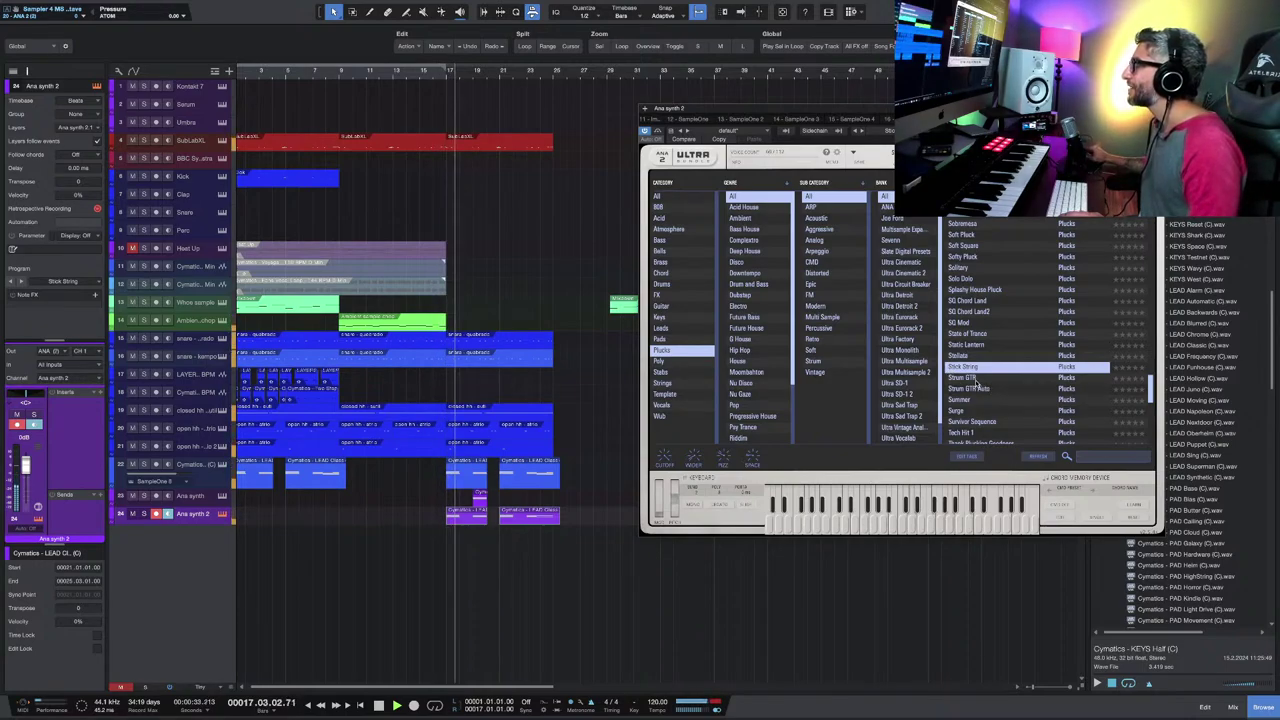
{"action": "left_click", "coordinate": [975, 379]}
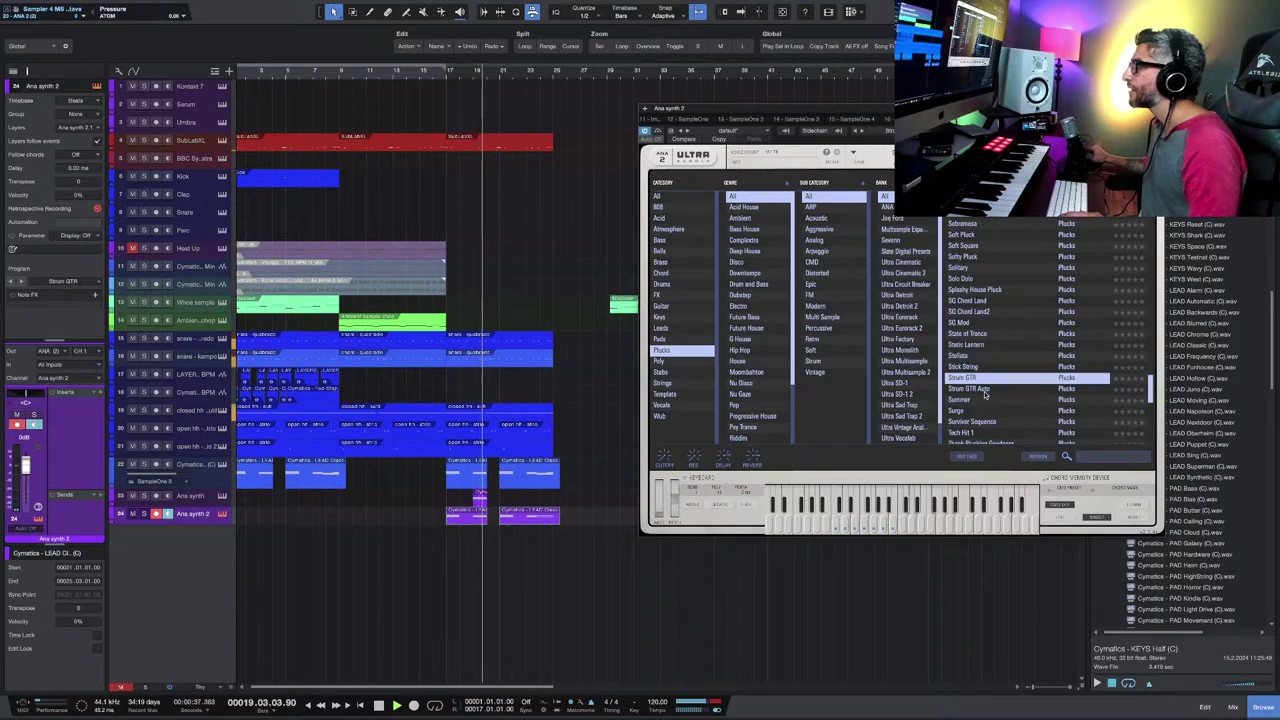
{"action": "left_click", "coordinate": [182, 496]}
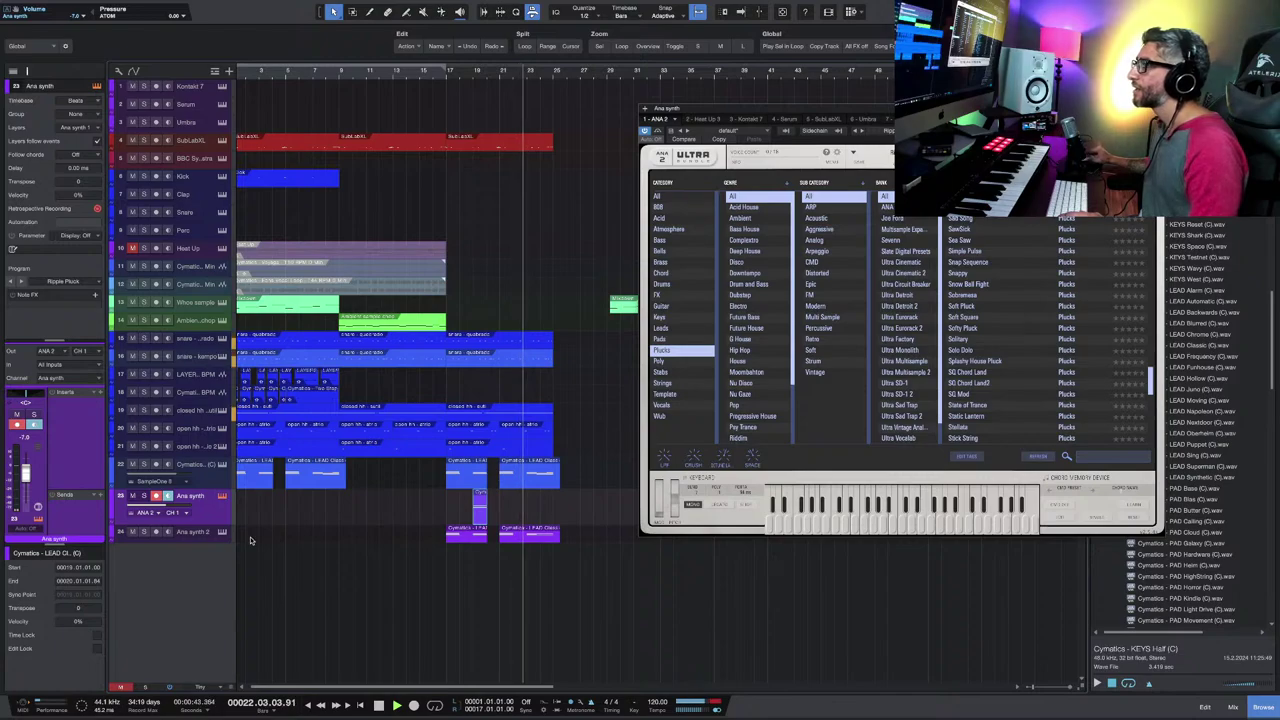
Step: Load the True Pickle preset on Ana synth 2 after auditioning Strum GTR Auto, Summer and Transmission
{"action": "left_click", "coordinate": [200, 533]}
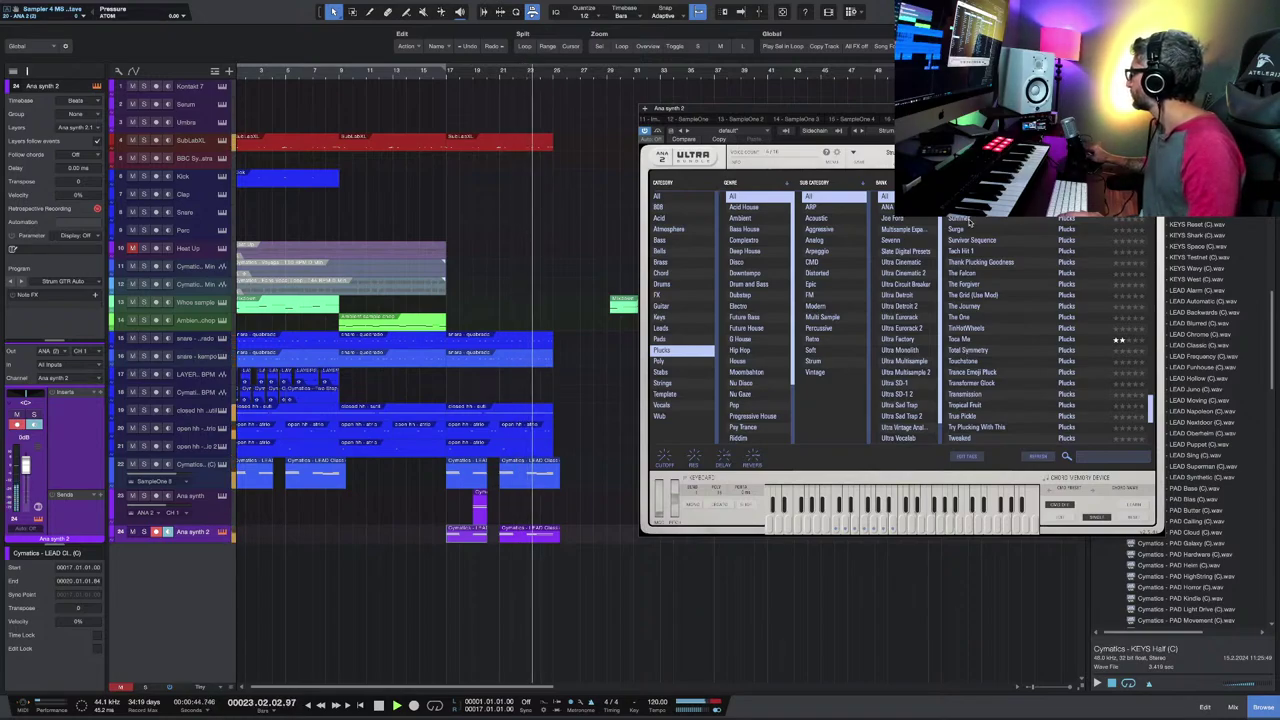
{"action": "left_click", "coordinate": [968, 222]}
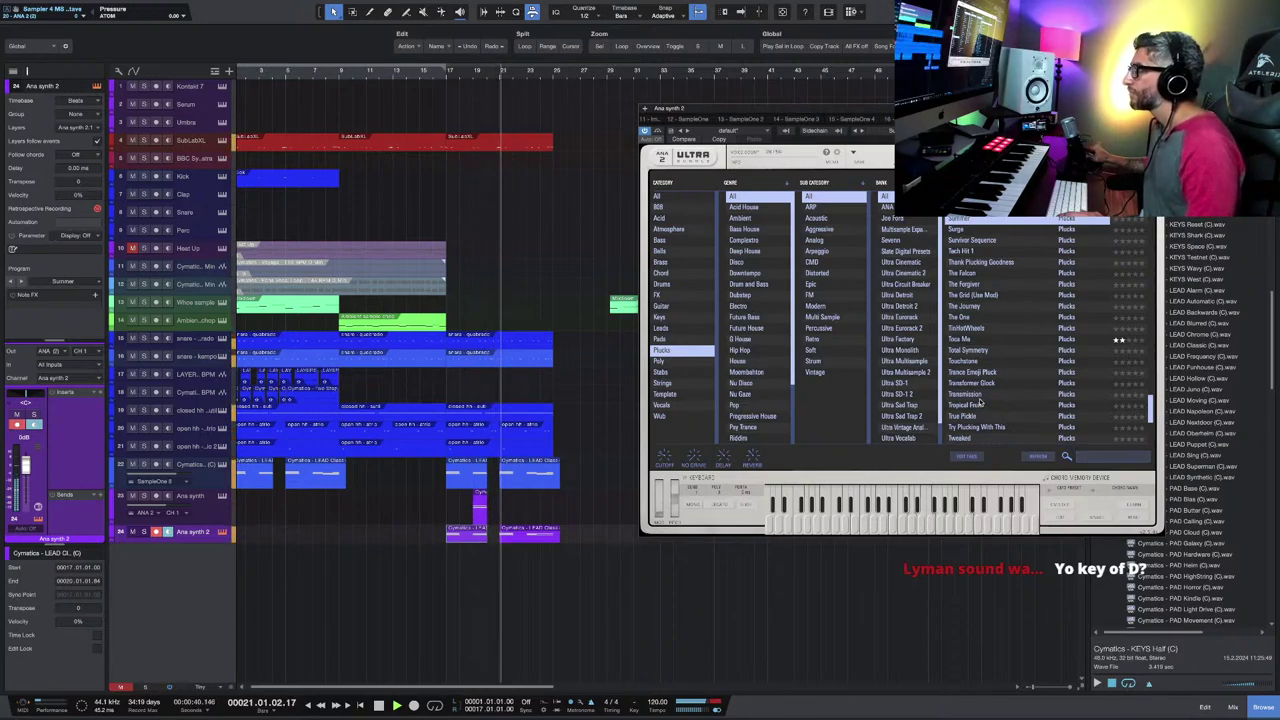
{"action": "left_click", "coordinate": [978, 396]}
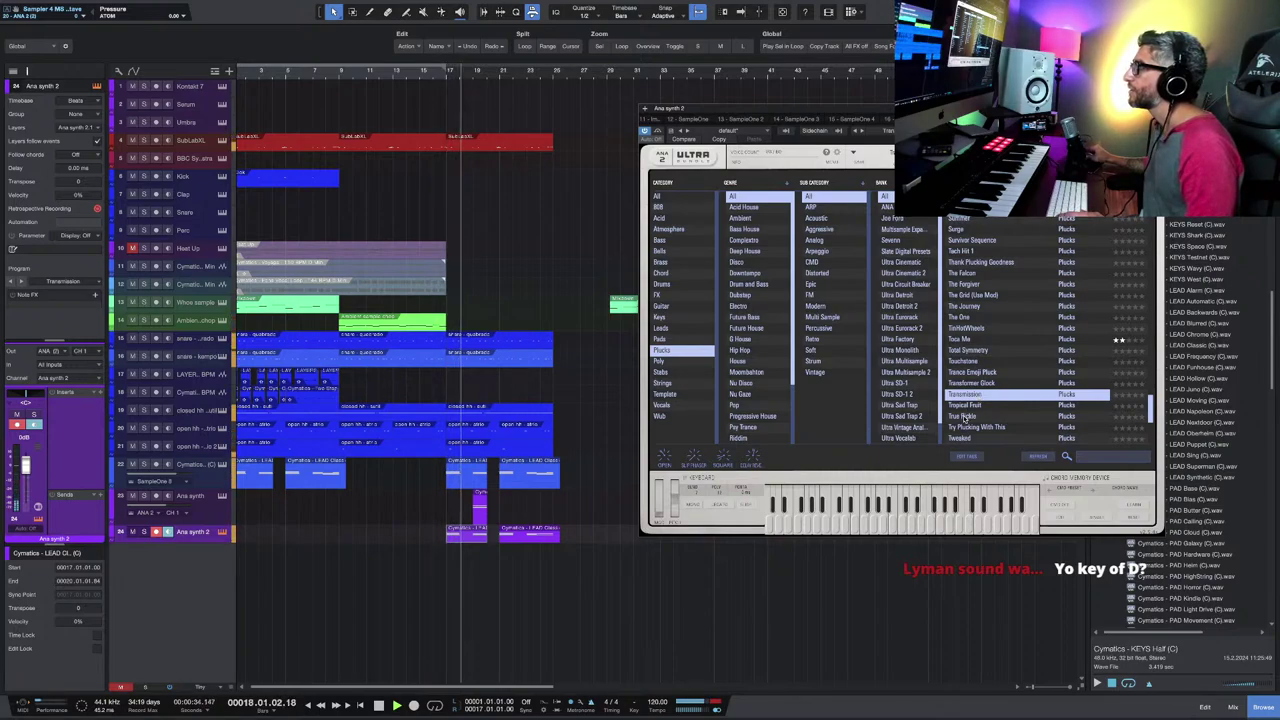
{"action": "left_click", "coordinate": [964, 416]}
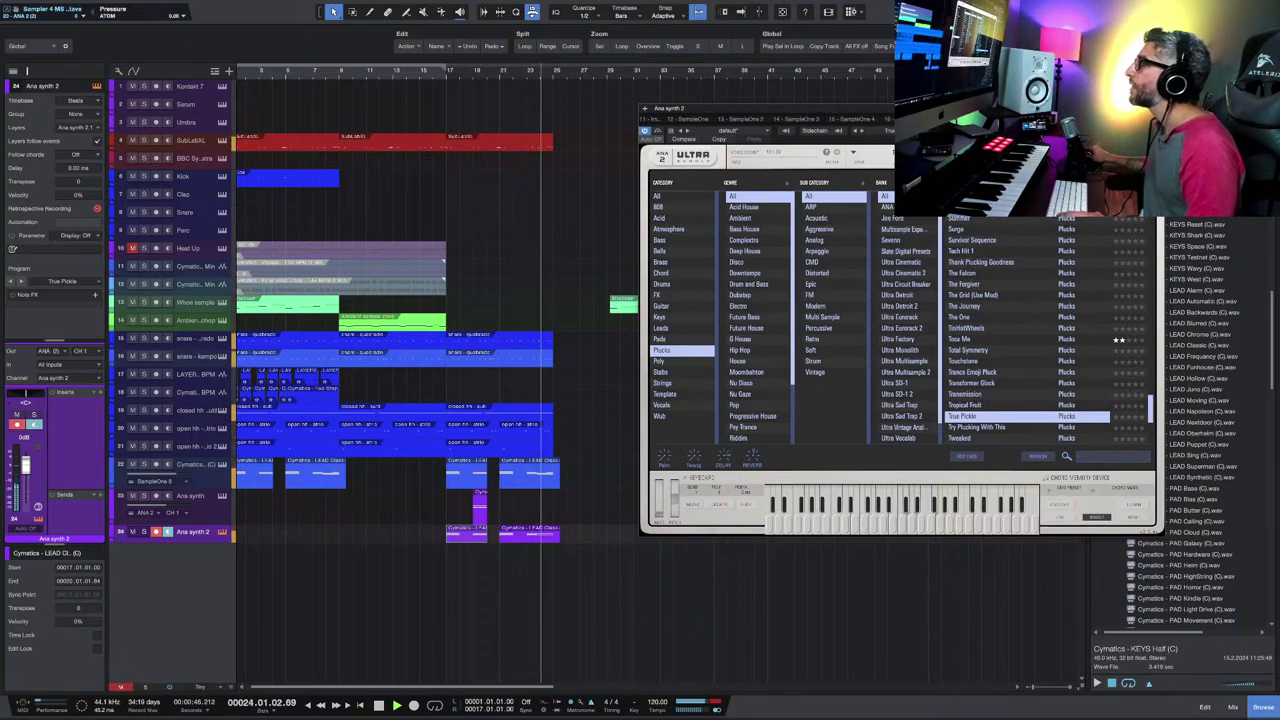
Step: Close the synth window and trim the last clips on the lead and Ana synth 2 tracks to end at bar 25
{"action": "key", "text": "ctrl+w"}
{"action": "scroll", "coordinate": [657, 526], "scroll_direction": "down", "scroll_amount": 1}
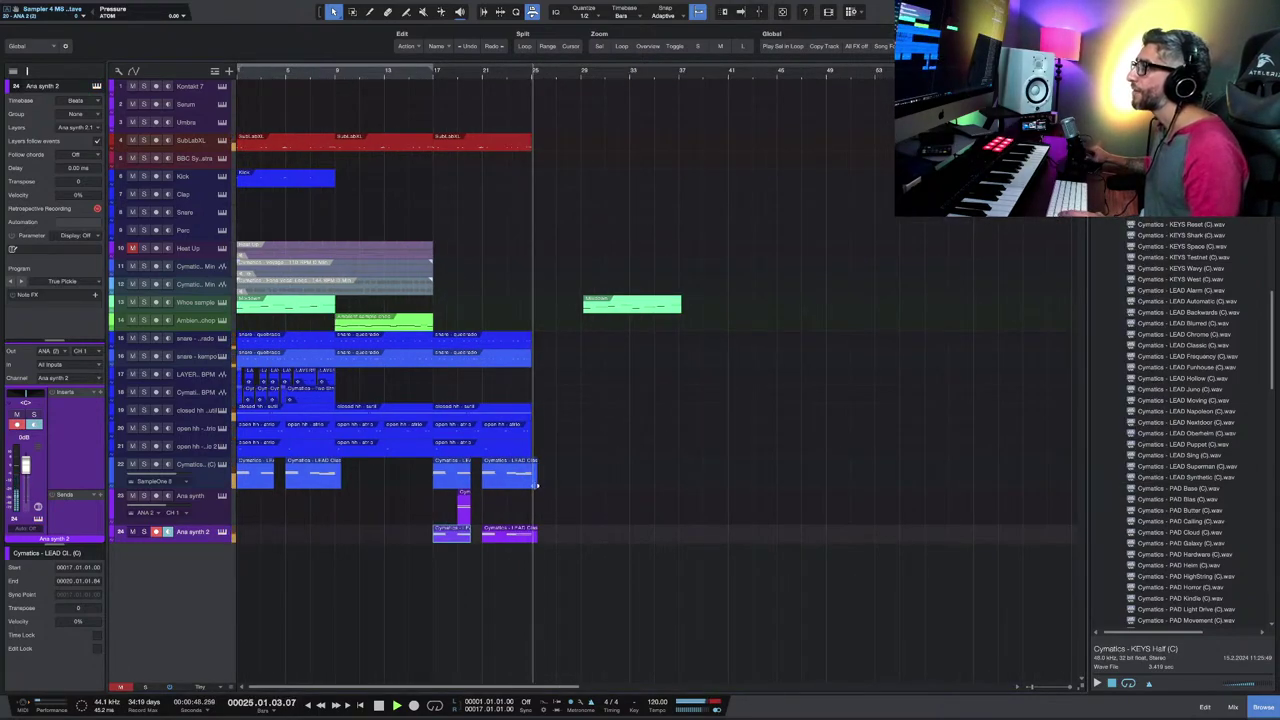
{"action": "left_click", "coordinate": [535, 485]}
{"action": "left_click", "coordinate": [538, 530]}
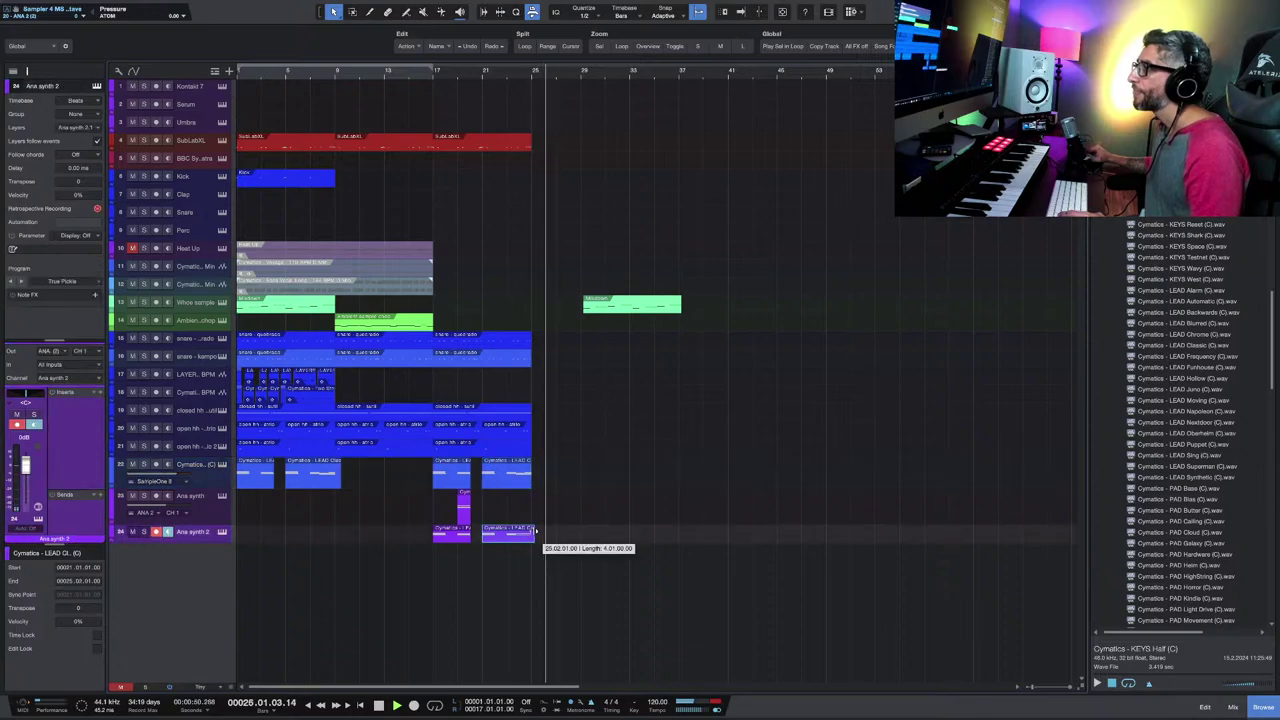
{"action": "key", "text": "space"}
Step: Move the separate Mixdown sample clip to start at bar 25 and play the transition into it
{"action": "left_click_drag", "start_coordinate": [616, 297], "coordinate": [588, 306]}
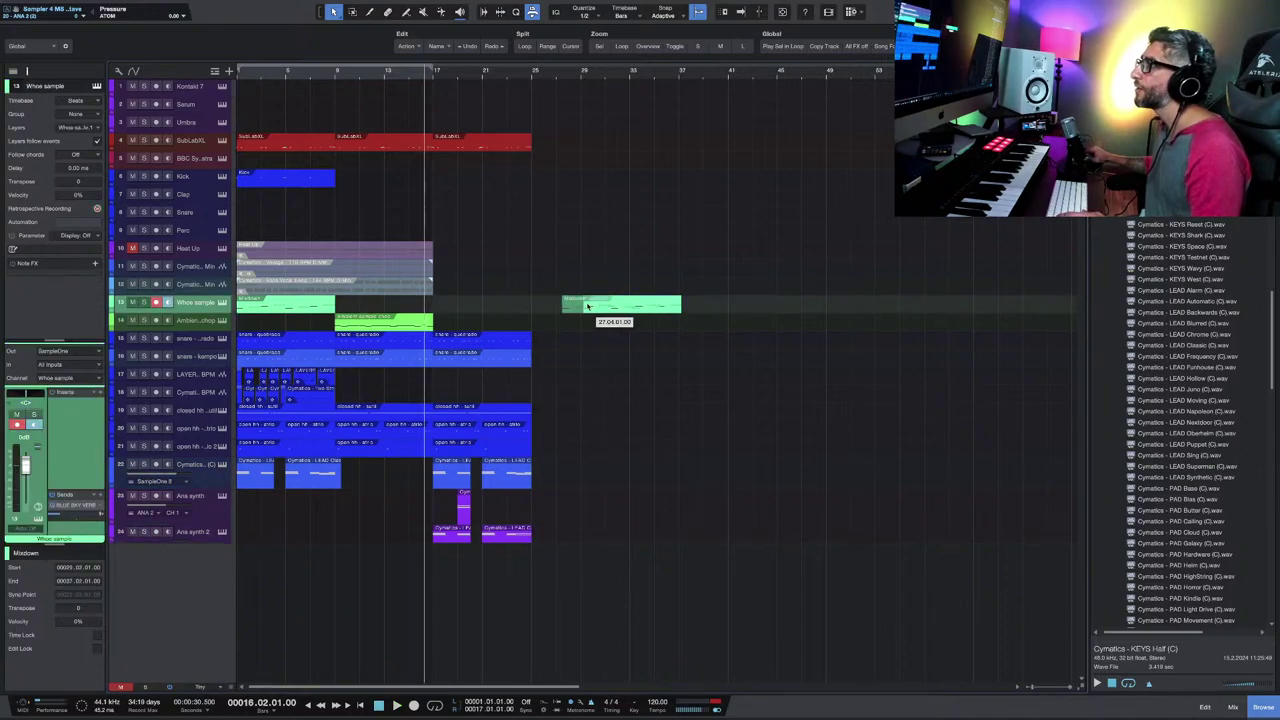
{"action": "left_click", "coordinate": [517, 211]}
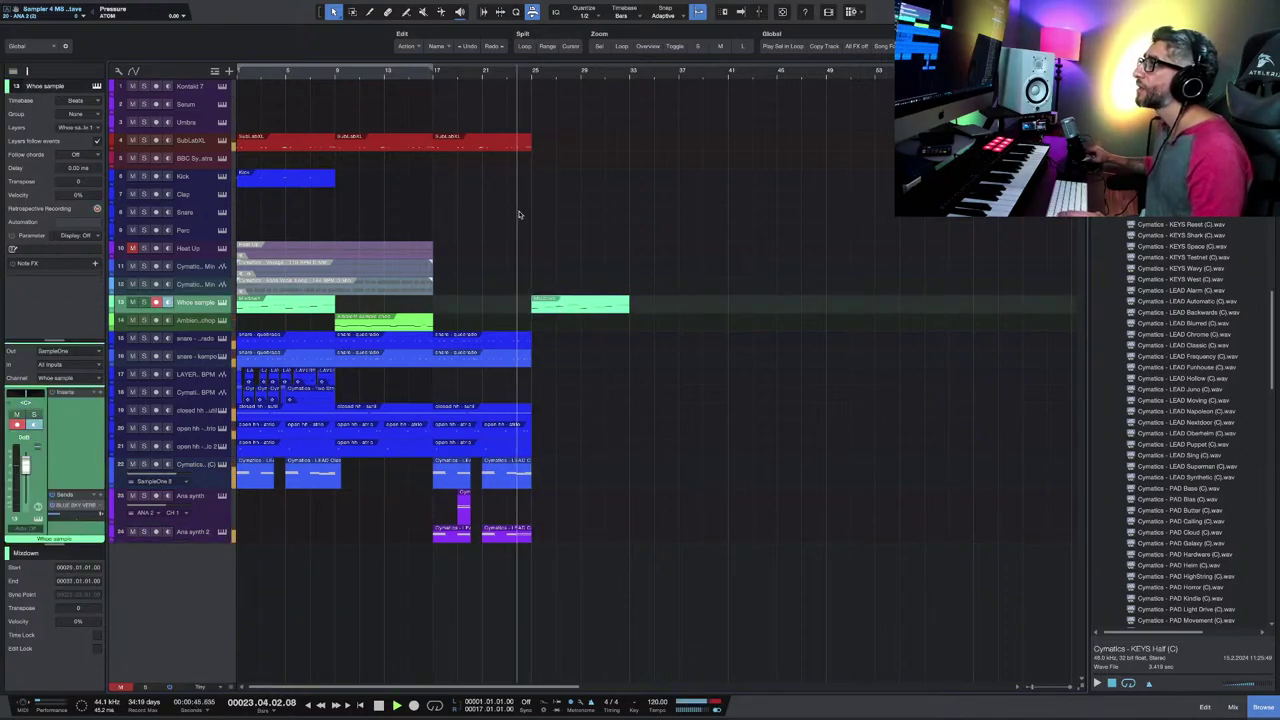
{"action": "scroll", "coordinate": [559, 343], "scroll_direction": "up", "scroll_amount": 2}
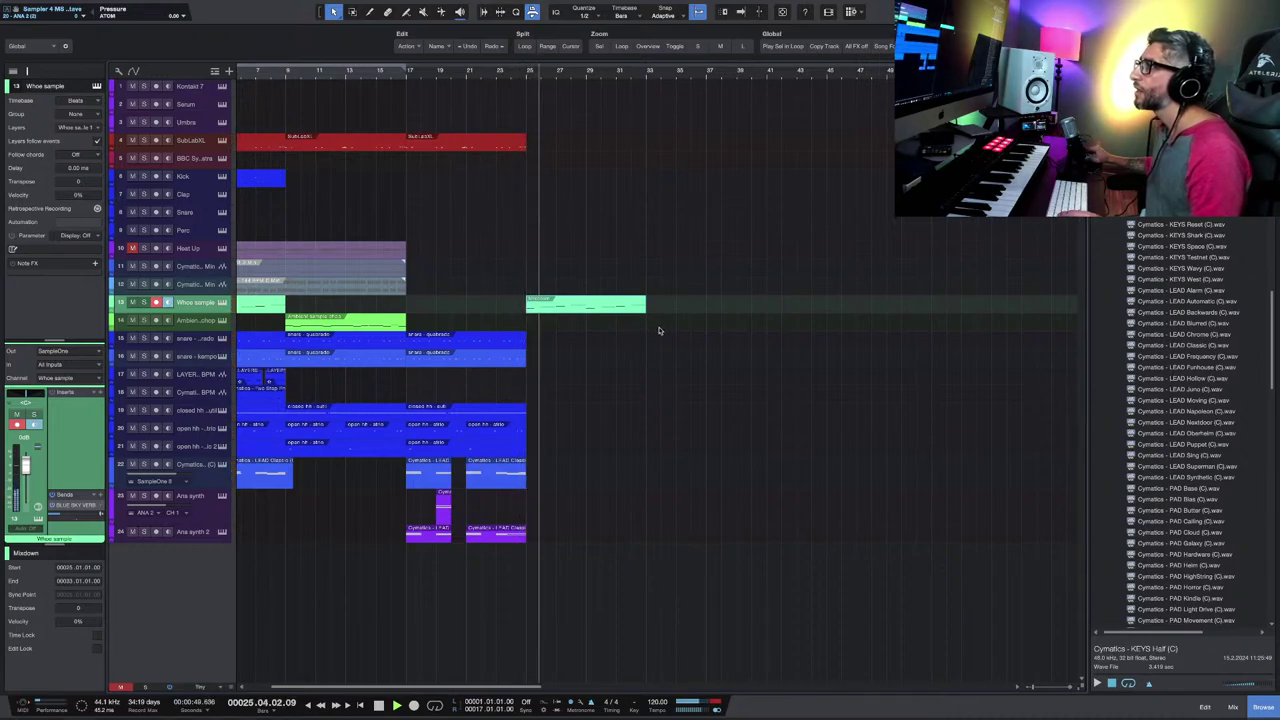
{"action": "scroll", "coordinate": [620, 347], "scroll_direction": "down", "scroll_amount": 1}
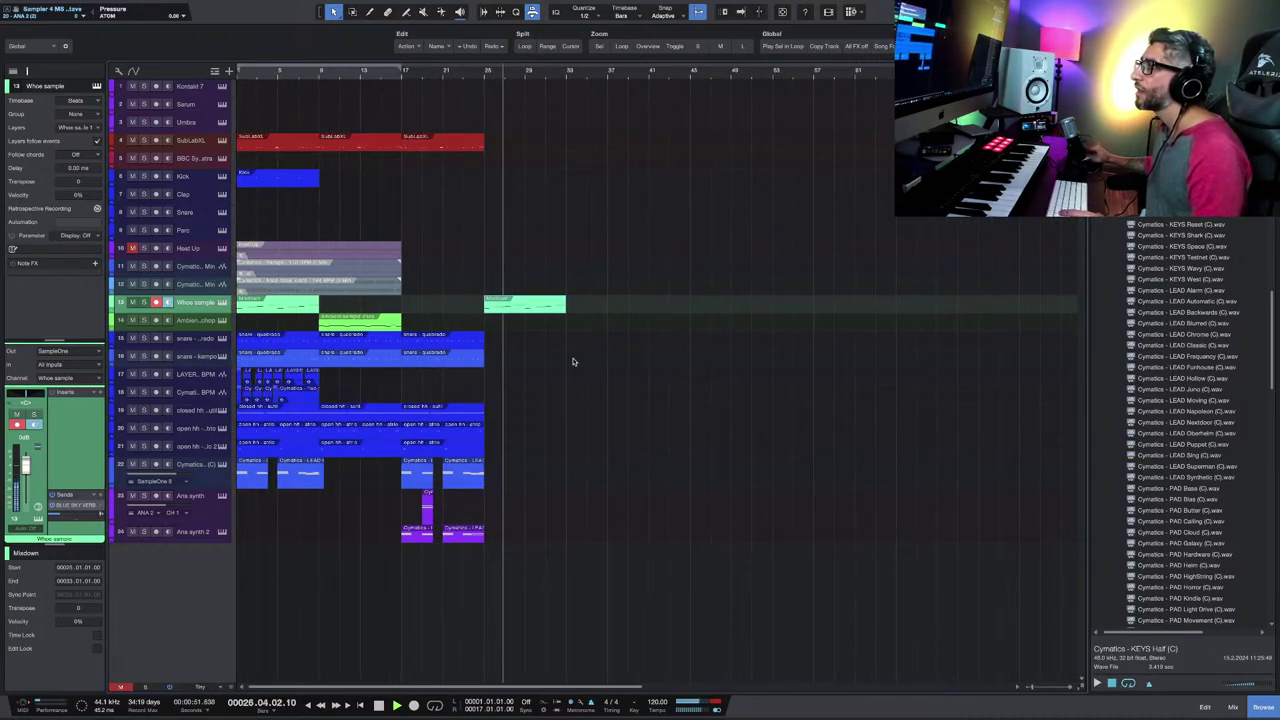
{"action": "key", "text": "space"}
Step: Duplicate the two lead clips from bar 17 to bar 25 and play them with the sample
{"action": "left_click", "coordinate": [395, 482]}
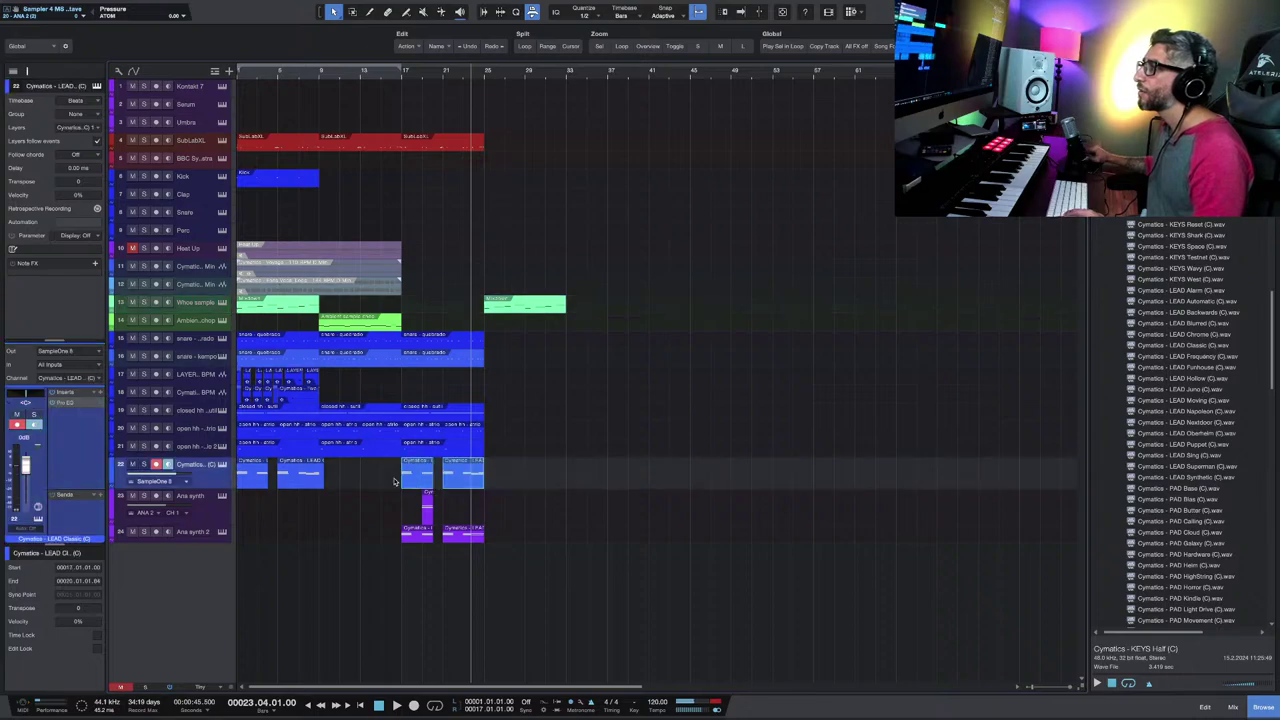
{"action": "key", "text": "d"}
{"action": "scroll", "coordinate": [498, 413], "scroll_direction": "up", "scroll_amount": 1}
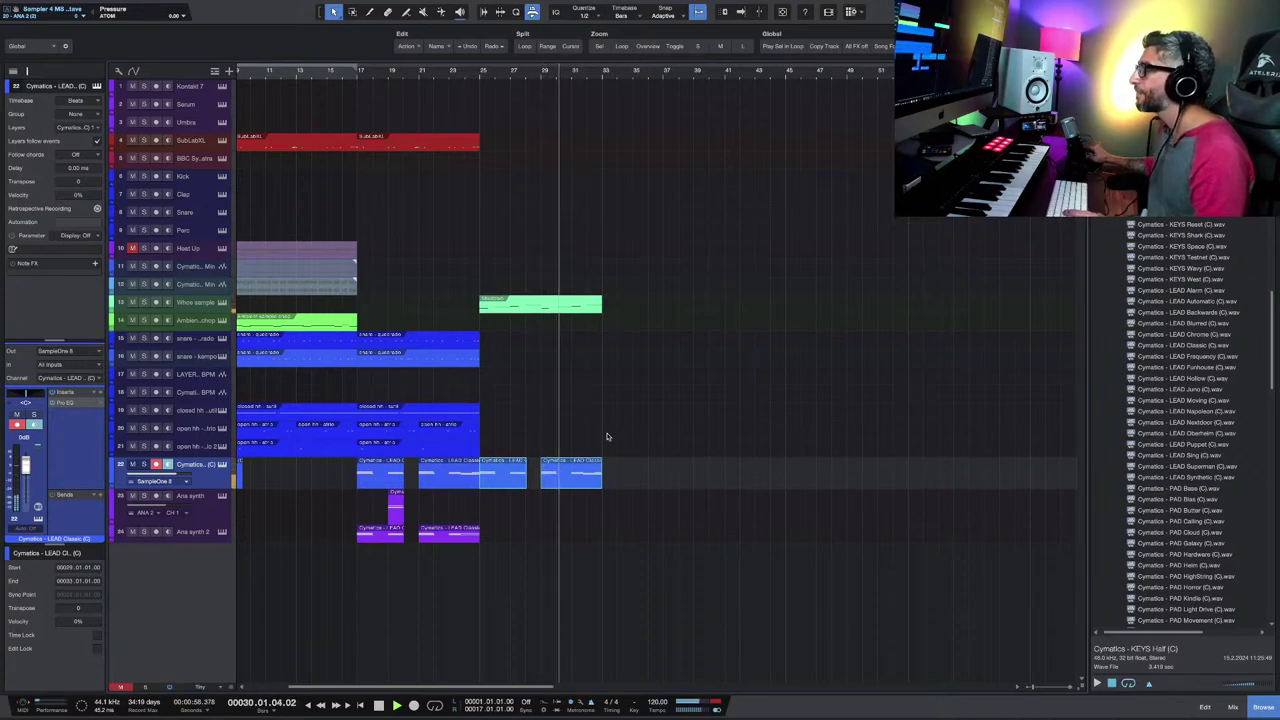
{"action": "scroll", "coordinate": [606, 436], "scroll_direction": "down", "scroll_amount": 2}
{"action": "scroll", "coordinate": [580, 441], "scroll_direction": "down", "scroll_amount": 1}
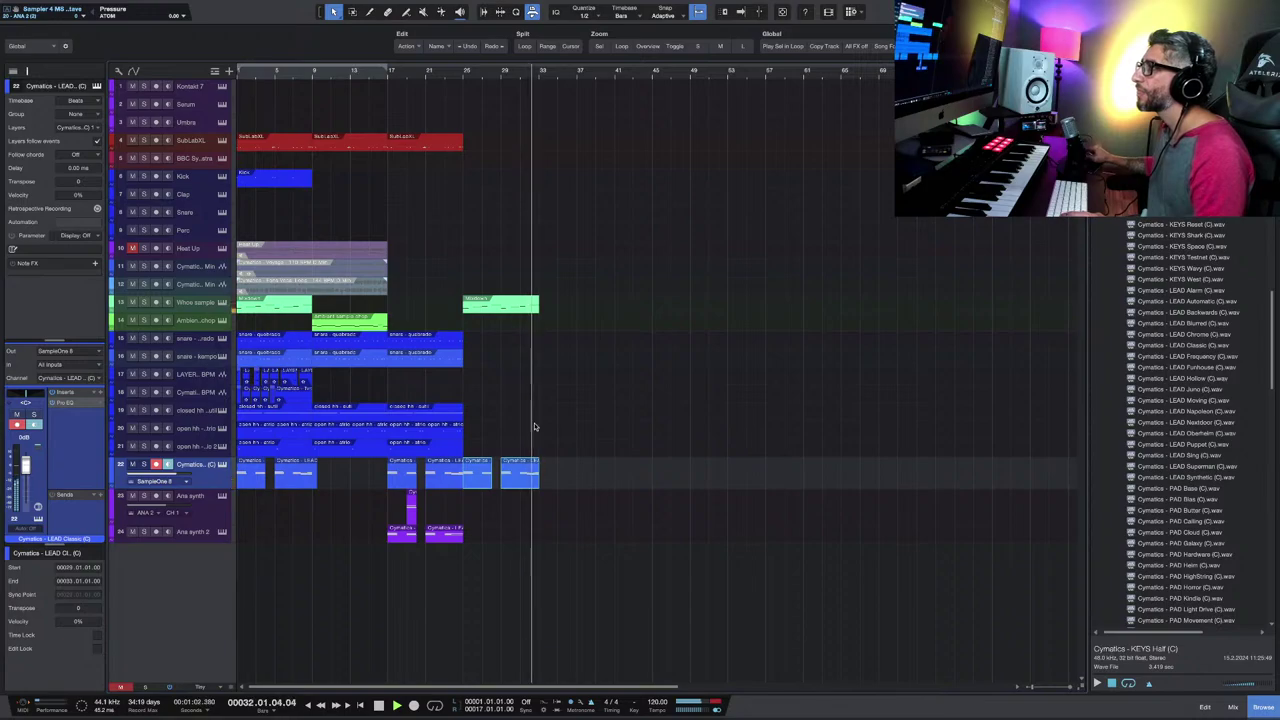
Step: Shorten the Mixdown sample clip at bar 25 to end at bar 32 and delete the final chord from the lead clip at bar 29
{"action": "left_click_drag", "start_coordinate": [536, 312], "coordinate": [525, 312]}
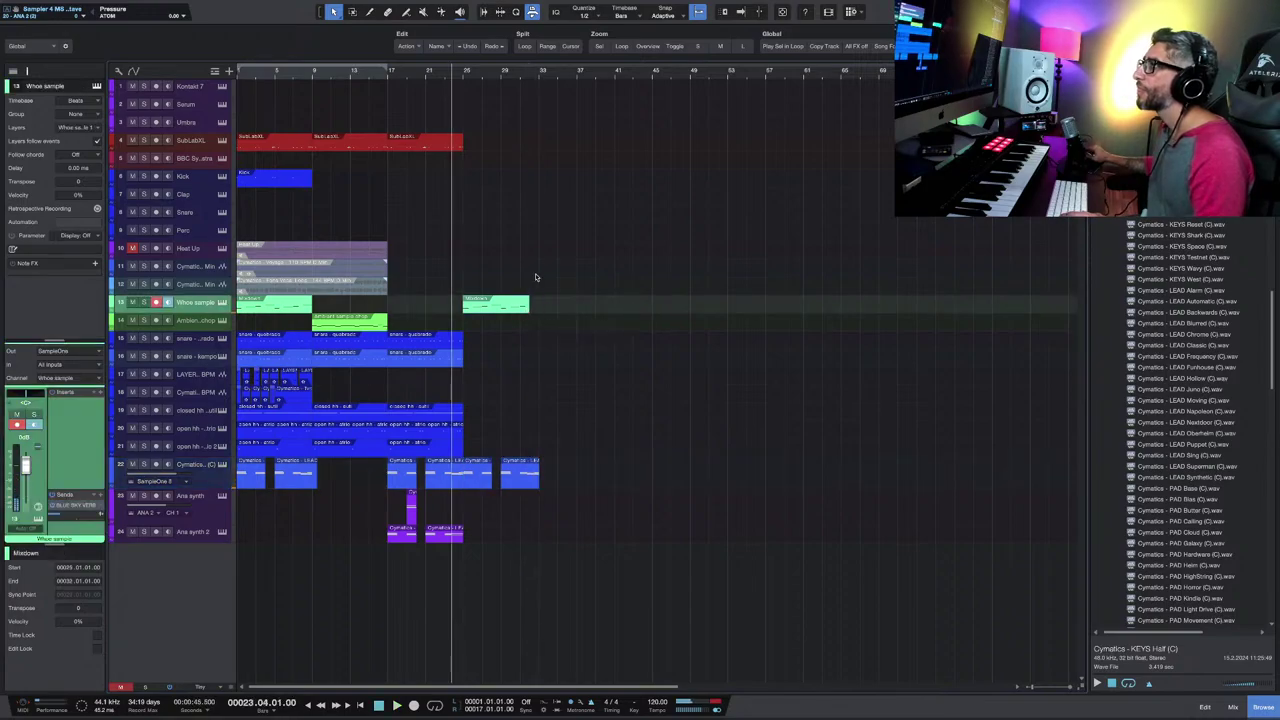
{"action": "scroll", "coordinate": [528, 390], "scroll_direction": "up", "scroll_amount": 2}
{"action": "left_click", "coordinate": [525, 468]}
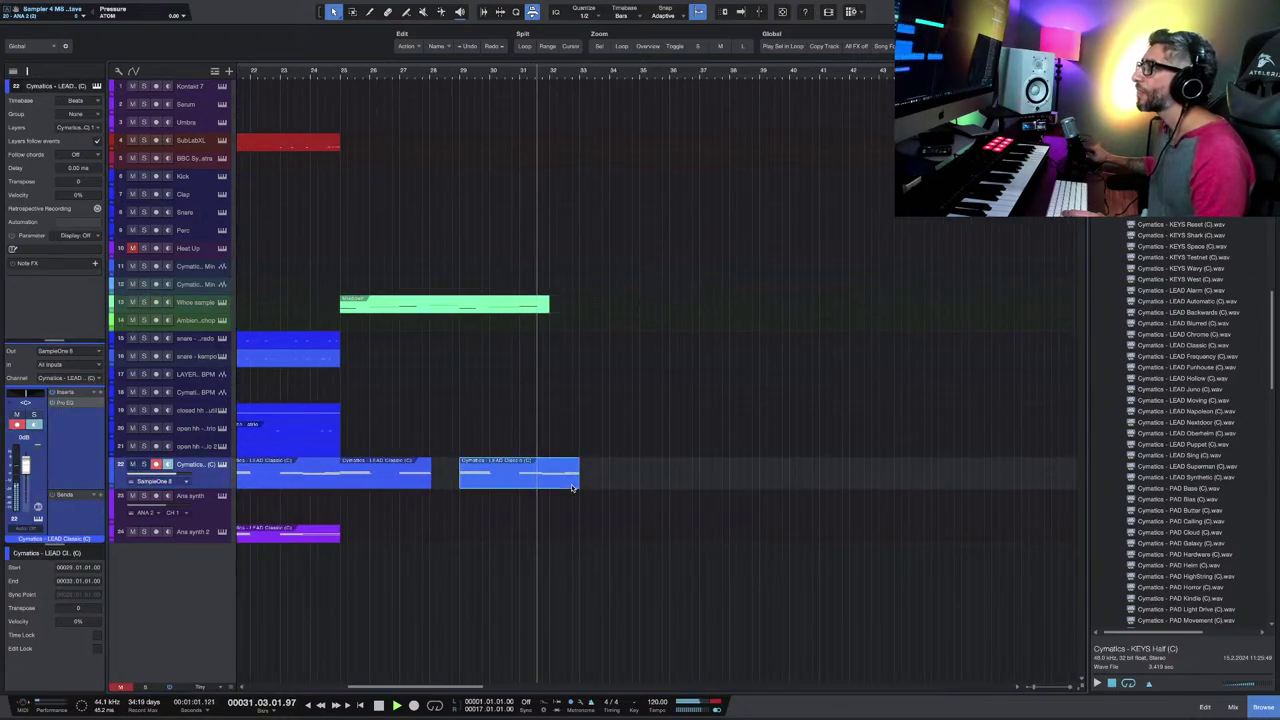
{"action": "double_click", "coordinate": [525, 468]}
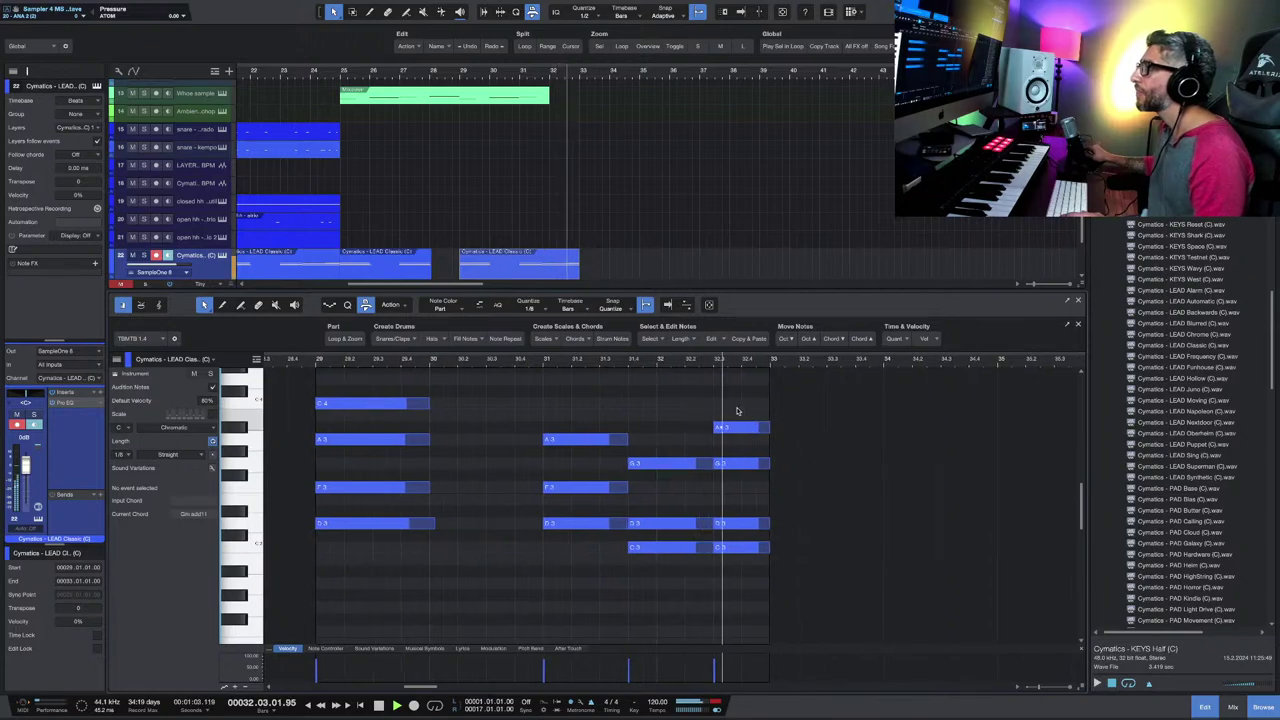
{"action": "left_click_drag", "start_coordinate": [766, 408], "coordinate": [749, 571]}
{"action": "key", "text": "Delete"}
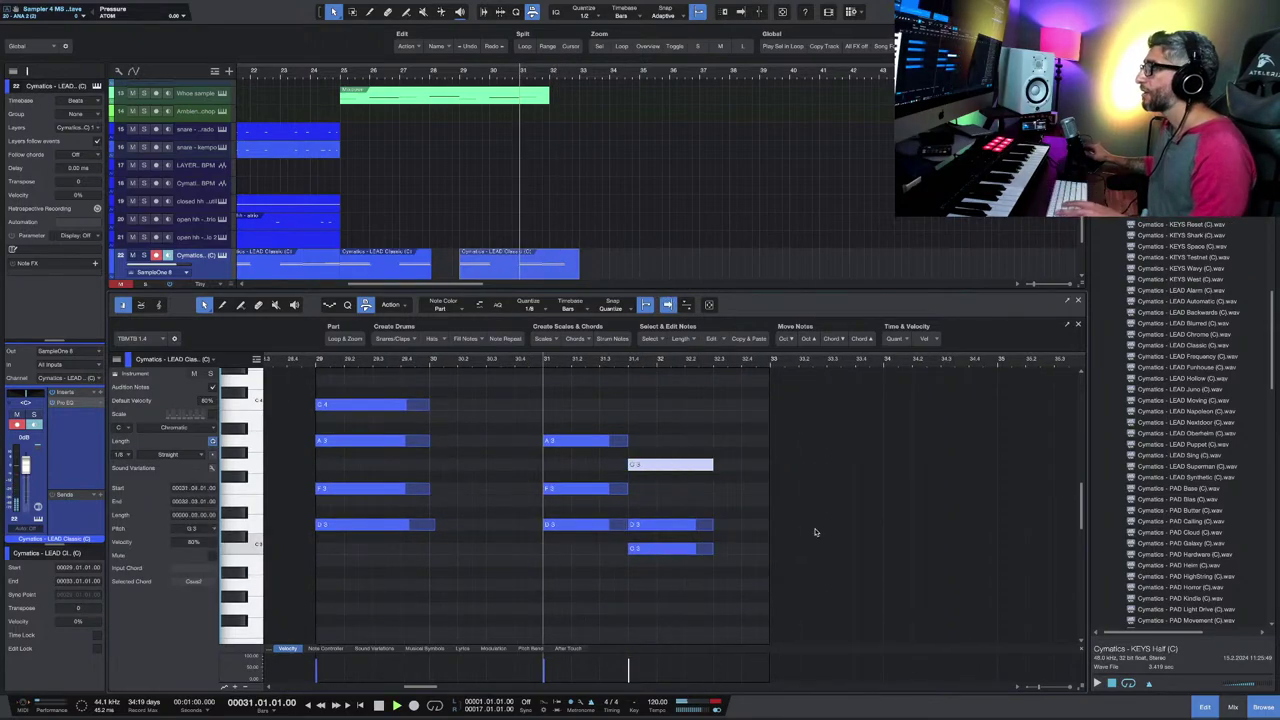
{"action": "left_click", "coordinate": [1078, 302]}
Step: Duplicate all the clips of the arrangement so the copy starts at bar 33
{"action": "scroll", "coordinate": [706, 450], "scroll_direction": "down", "scroll_amount": 5}
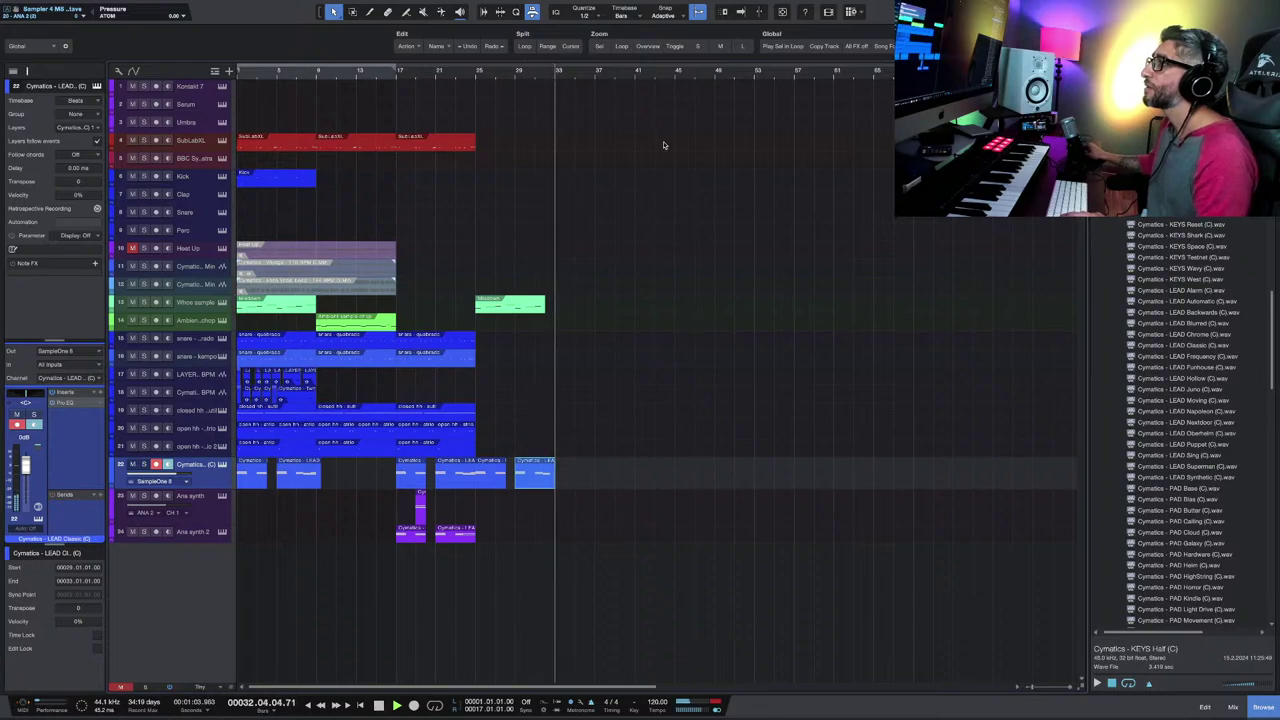
{"action": "left_click_drag", "start_coordinate": [664, 116], "coordinate": [333, 547]}
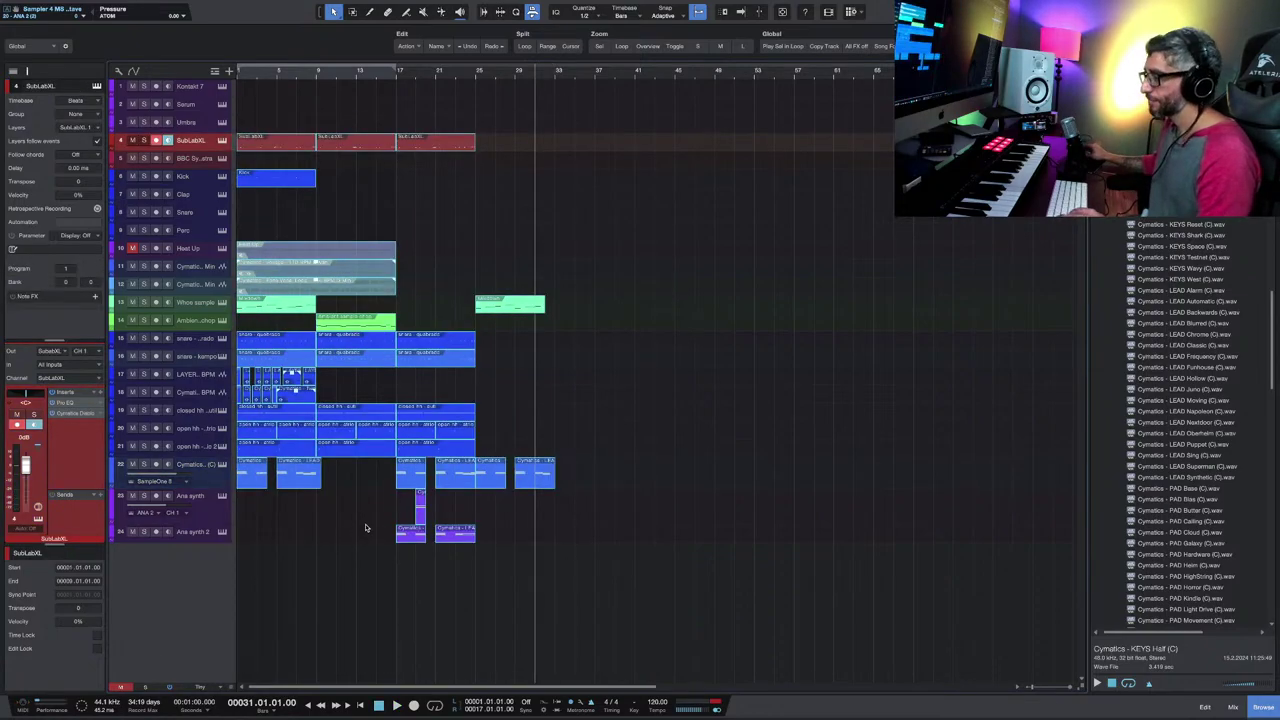
{"action": "key", "text": "ctrl+d"}
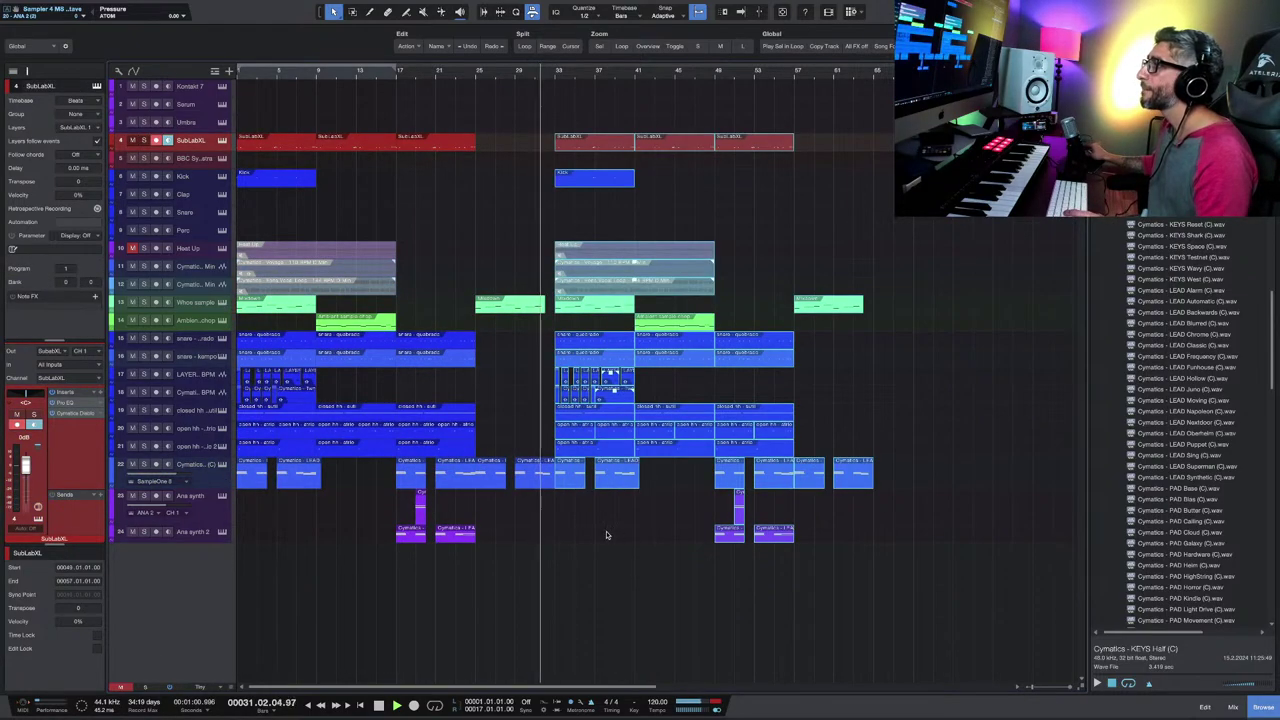
Step: Play through the duplicated section and collapse the Drum One Shot Collection (ATLANTIS) folder in the sample browser
{"action": "scroll", "coordinate": [606, 534], "scroll_direction": "up", "scroll_amount": 1}
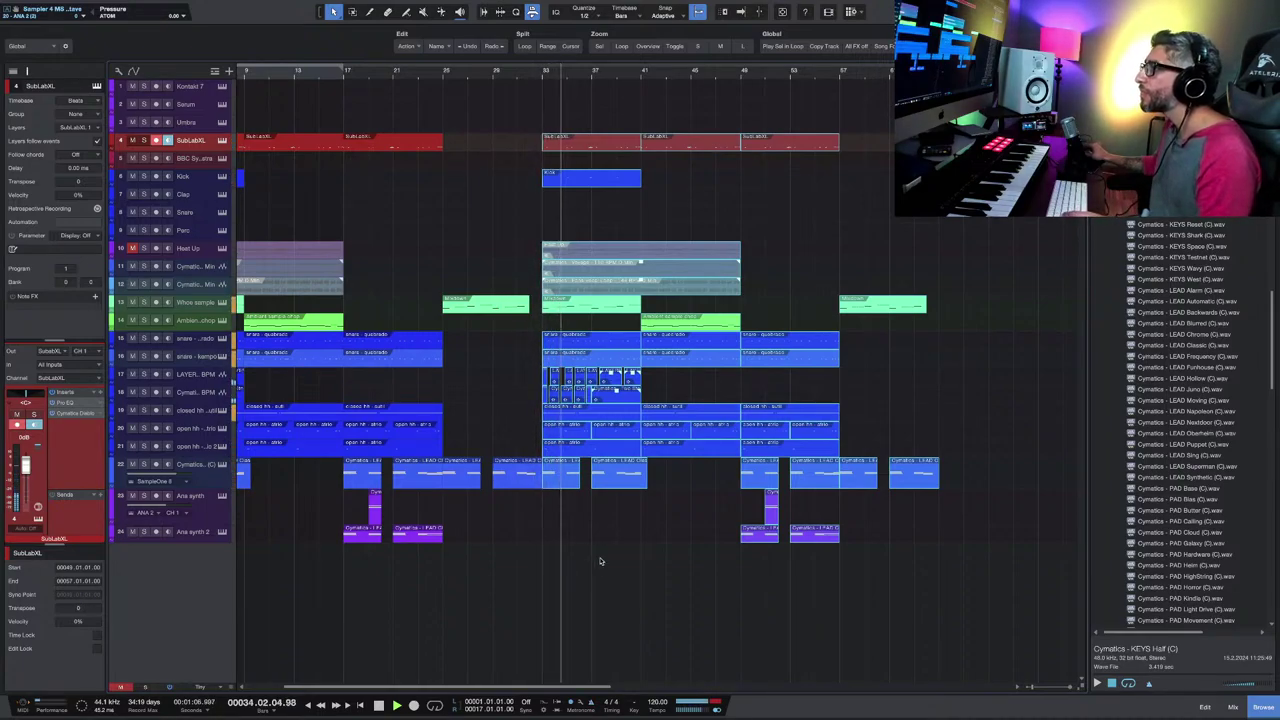
{"action": "scroll", "coordinate": [1141, 251], "scroll_direction": "up", "scroll_amount": 15}
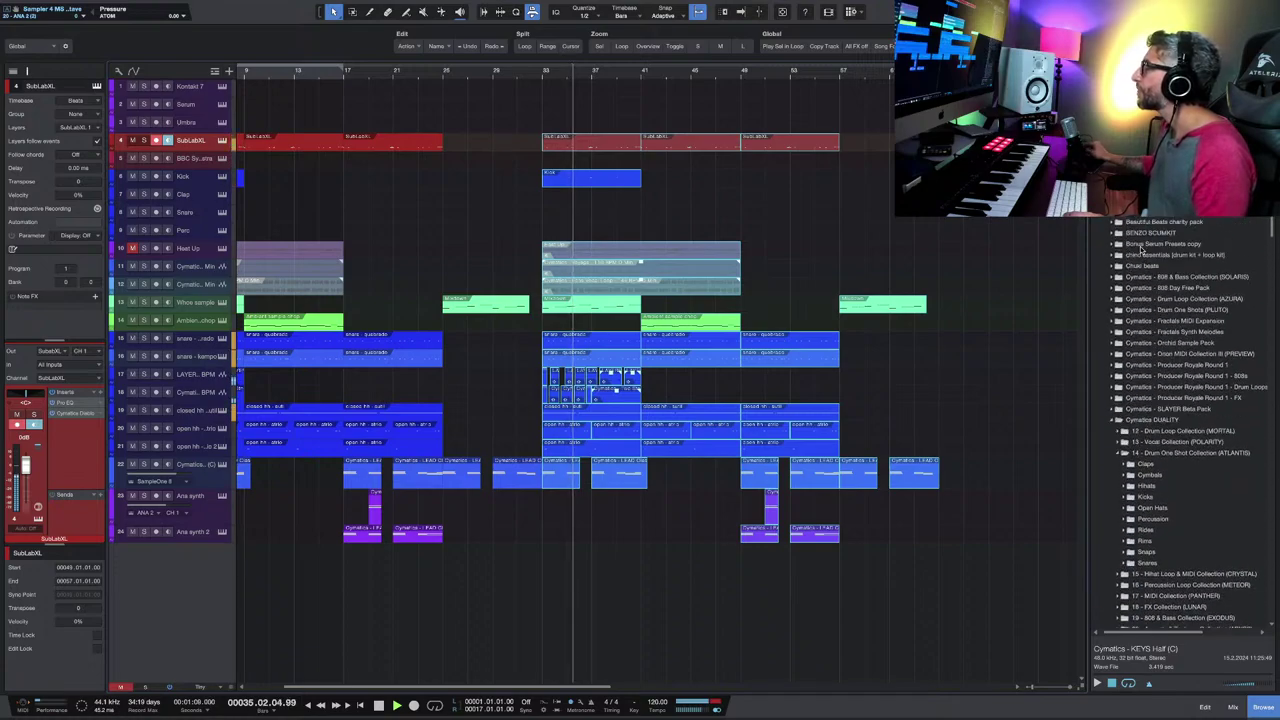
{"action": "scroll", "coordinate": [1144, 280], "scroll_direction": "down", "scroll_amount": 3}
{"action": "left_click", "coordinate": [1118, 341]}
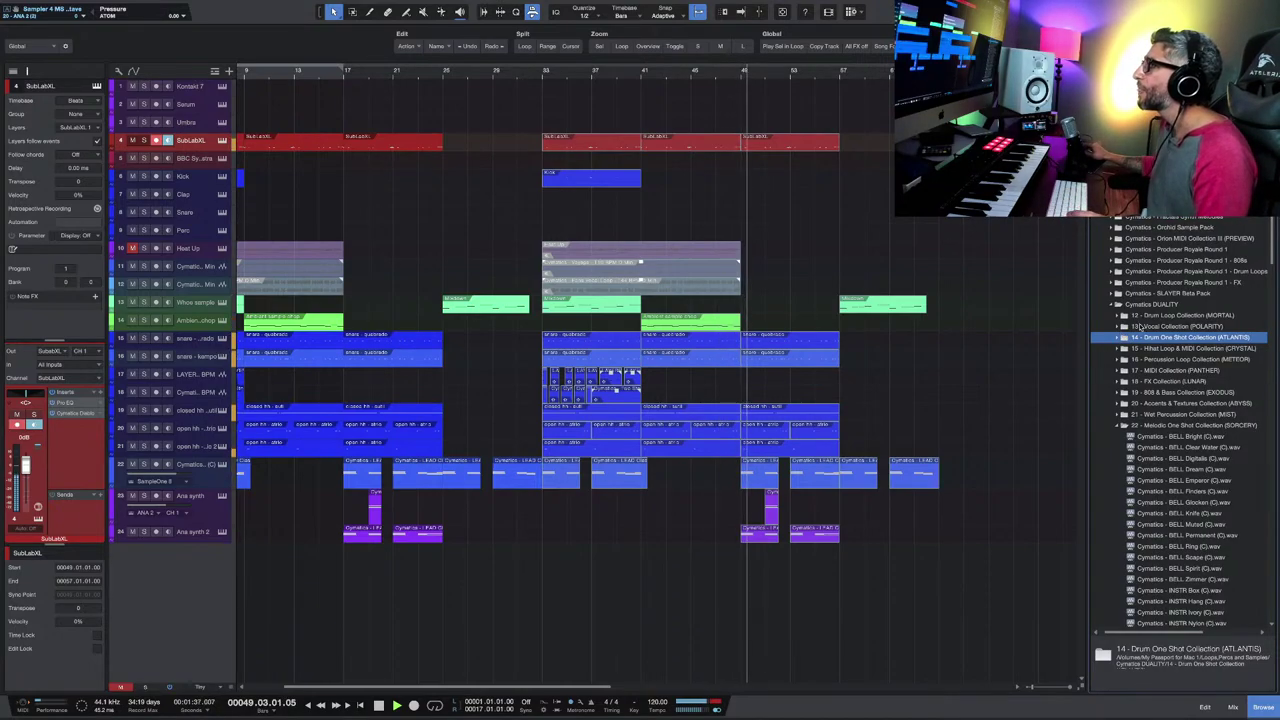
{"action": "key", "text": "w"}
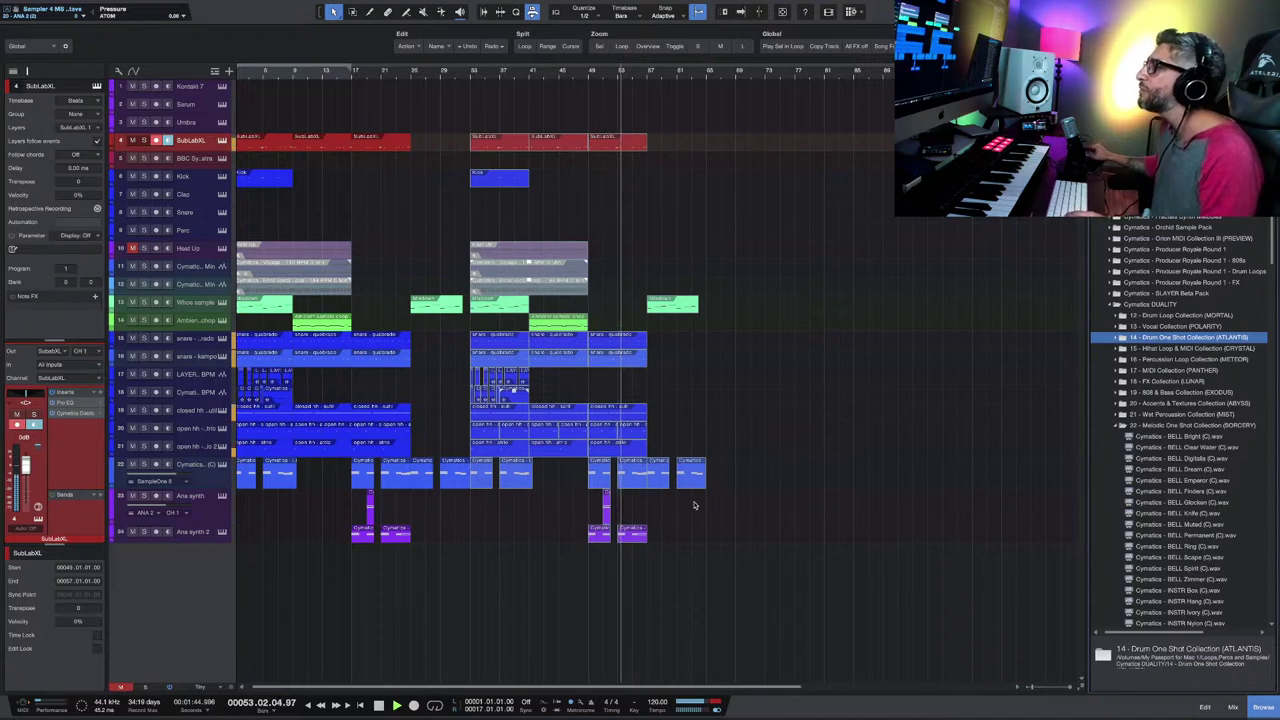
{"action": "scroll", "coordinate": [633, 531], "scroll_direction": "down", "scroll_amount": 1}
{"action": "scroll", "coordinate": [551, 531], "scroll_direction": "left", "scroll_amount": 1}
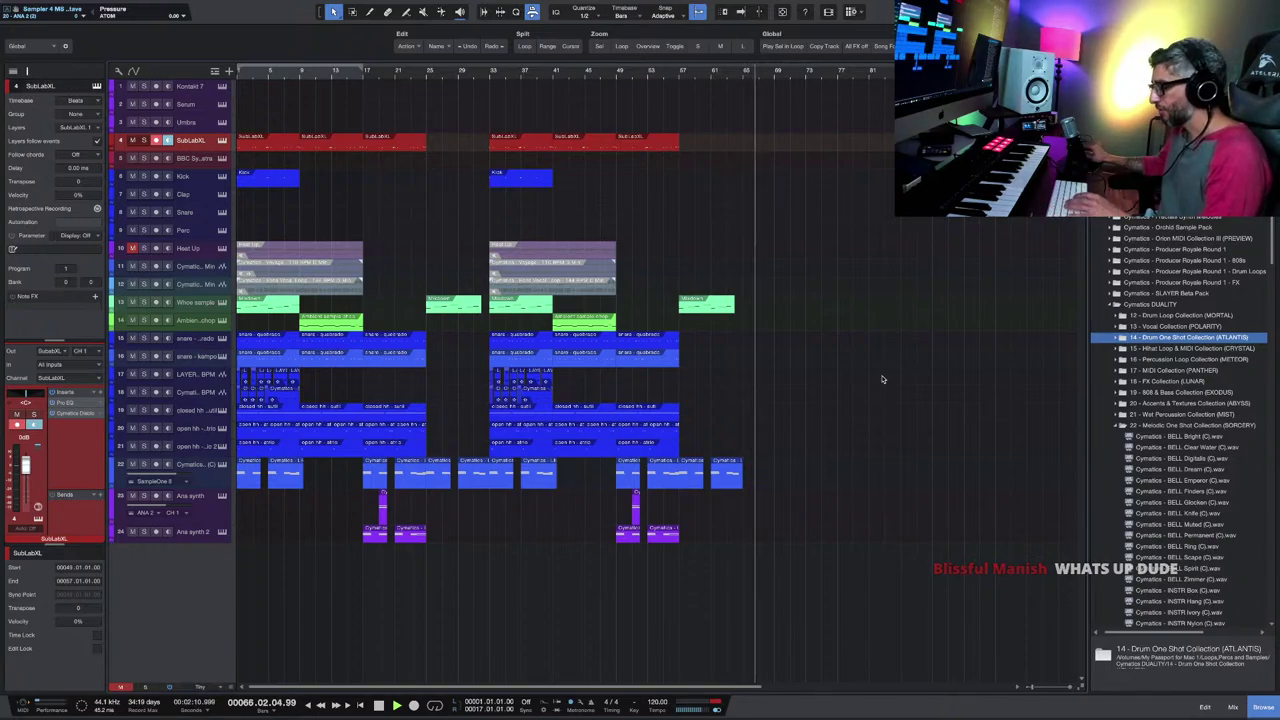
Step: Move all clips four bars later so the arrangement starts at bar 5
{"action": "key", "text": "Home"}
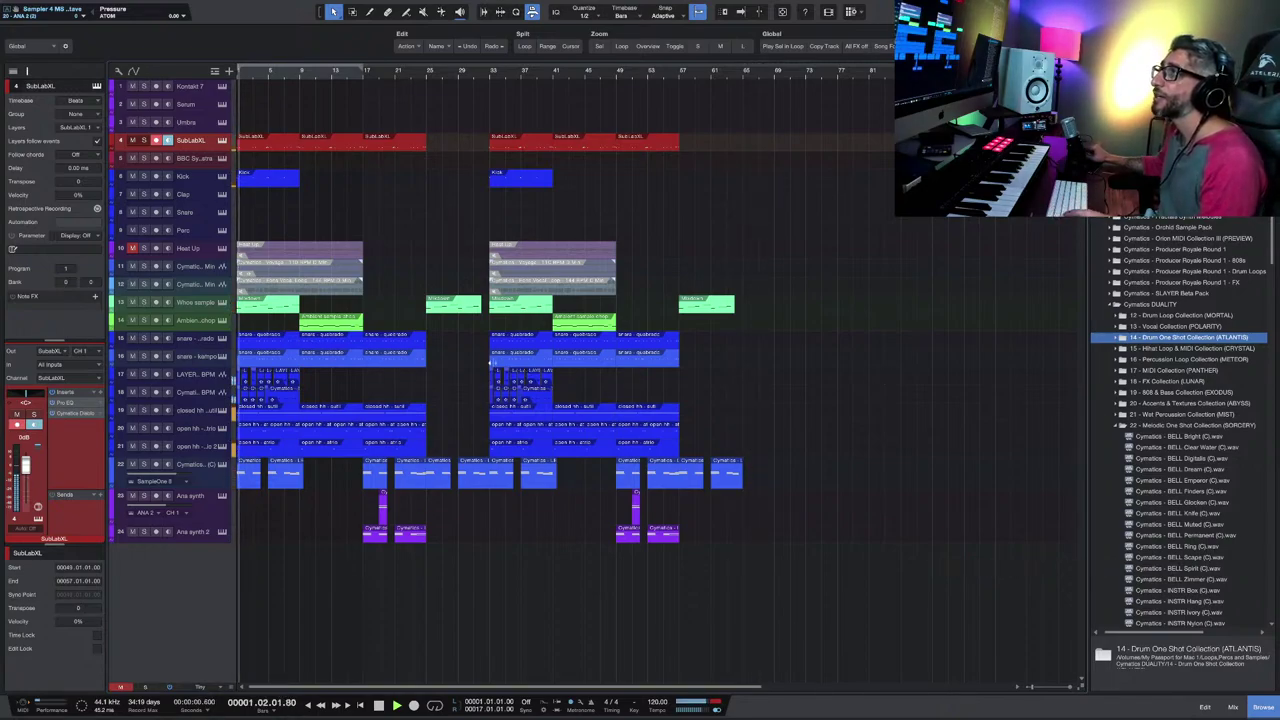
{"action": "key", "text": "e"}
{"action": "key", "text": "space"}
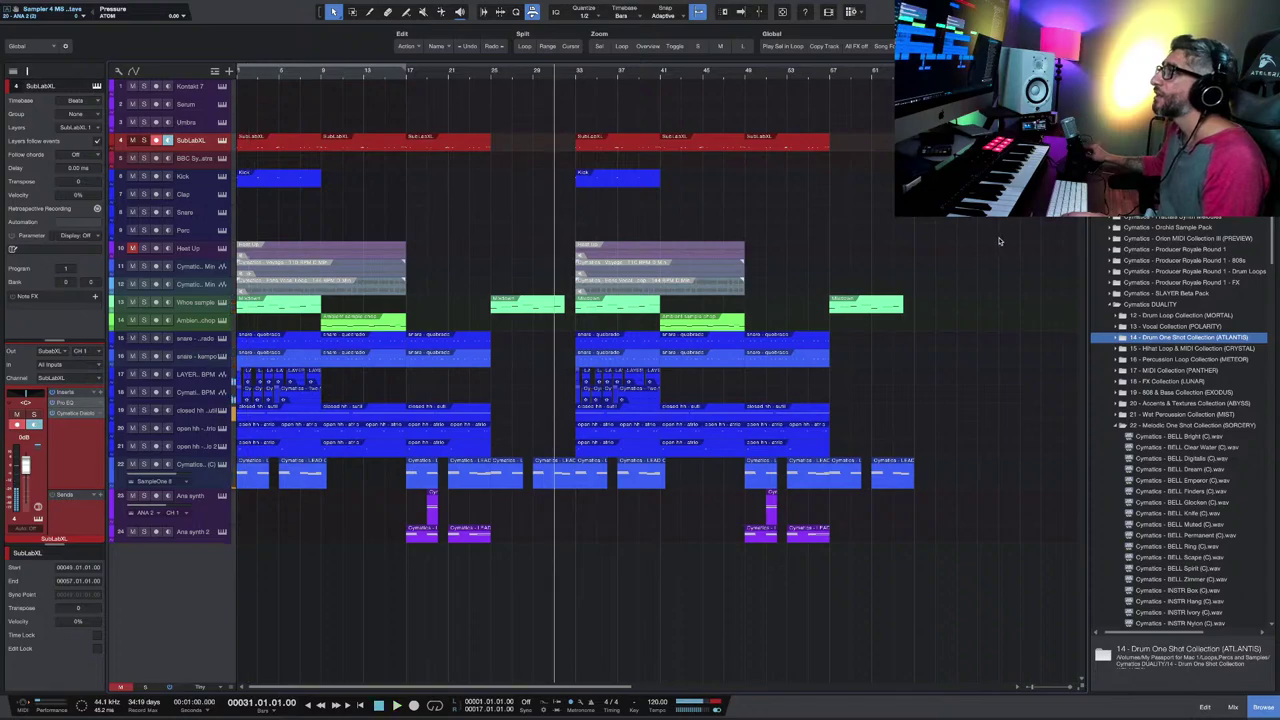
{"action": "key", "text": "w"}
{"action": "key", "text": "w"}
{"action": "left_click_drag", "start_coordinate": [818, 141], "coordinate": [234, 576]}
{"action": "key", "text": "e"}
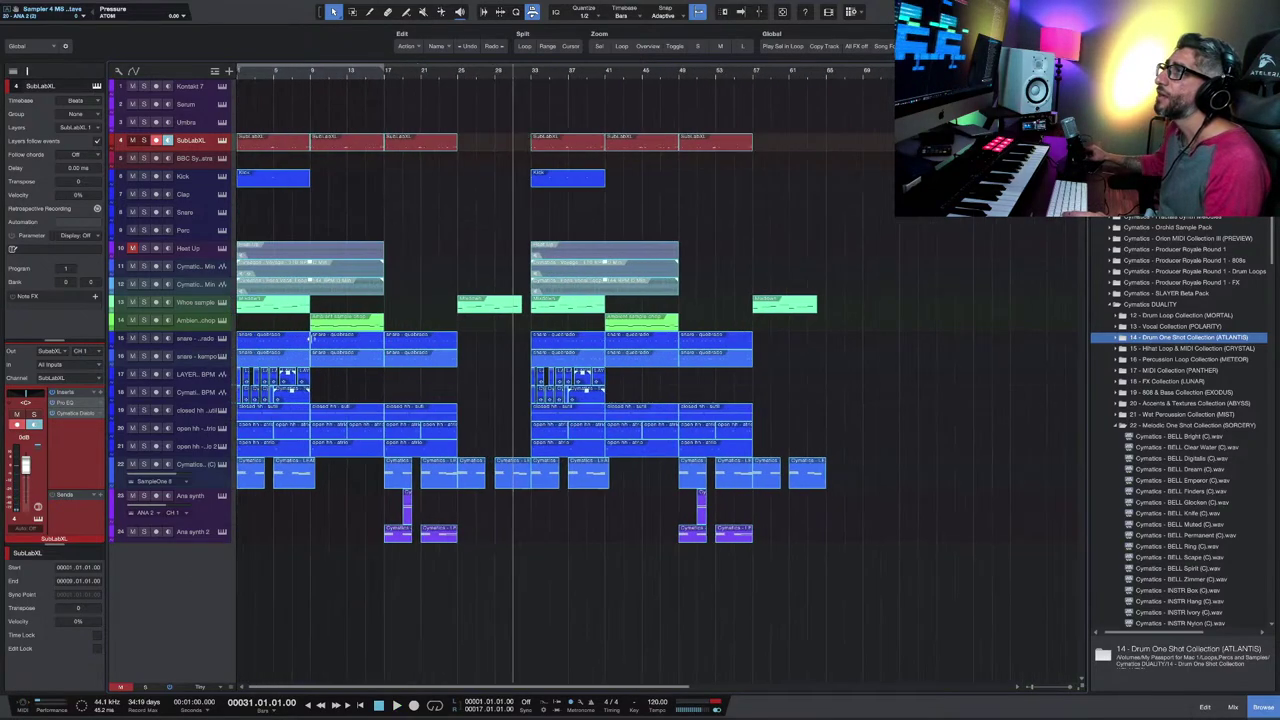
{"action": "left_click_drag", "start_coordinate": [244, 145], "coordinate": [288, 158]}
{"action": "left_click", "coordinate": [251, 320]}
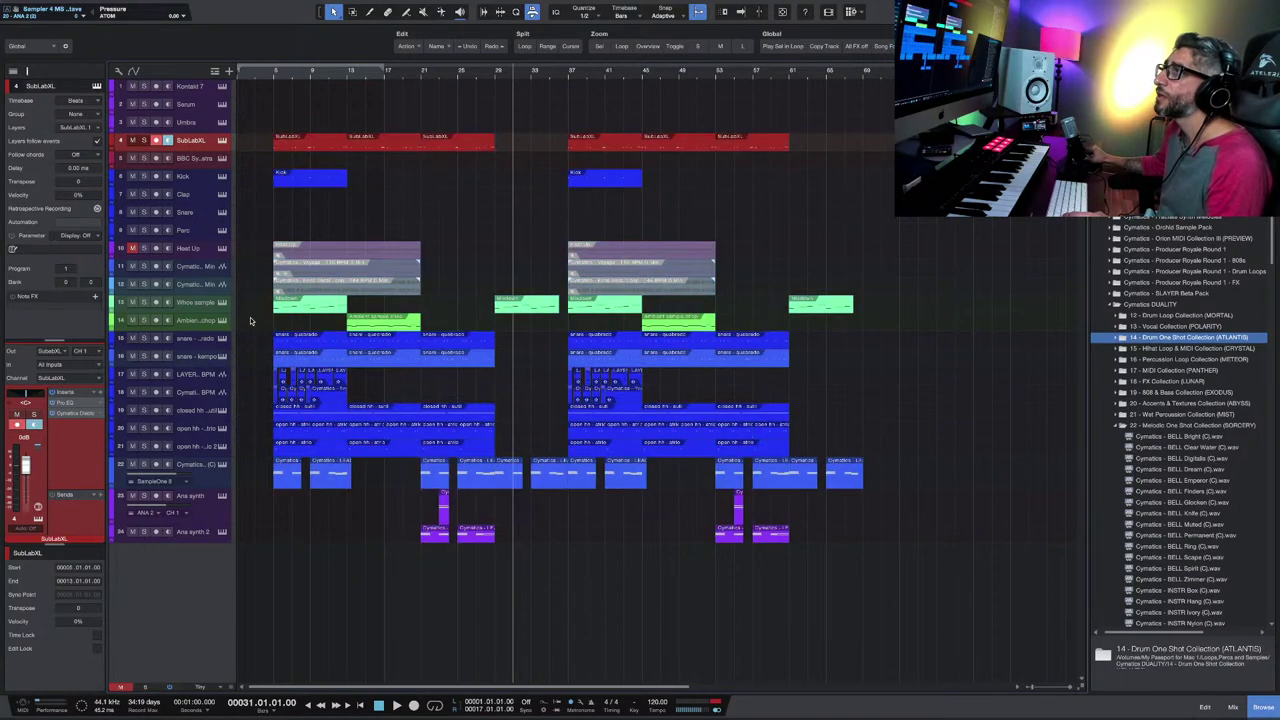
Step: Split the first Mixdown sample clip at bar 9 and copy its first four bars to bar 1 as an intro
{"action": "left_click", "coordinate": [300, 310]}
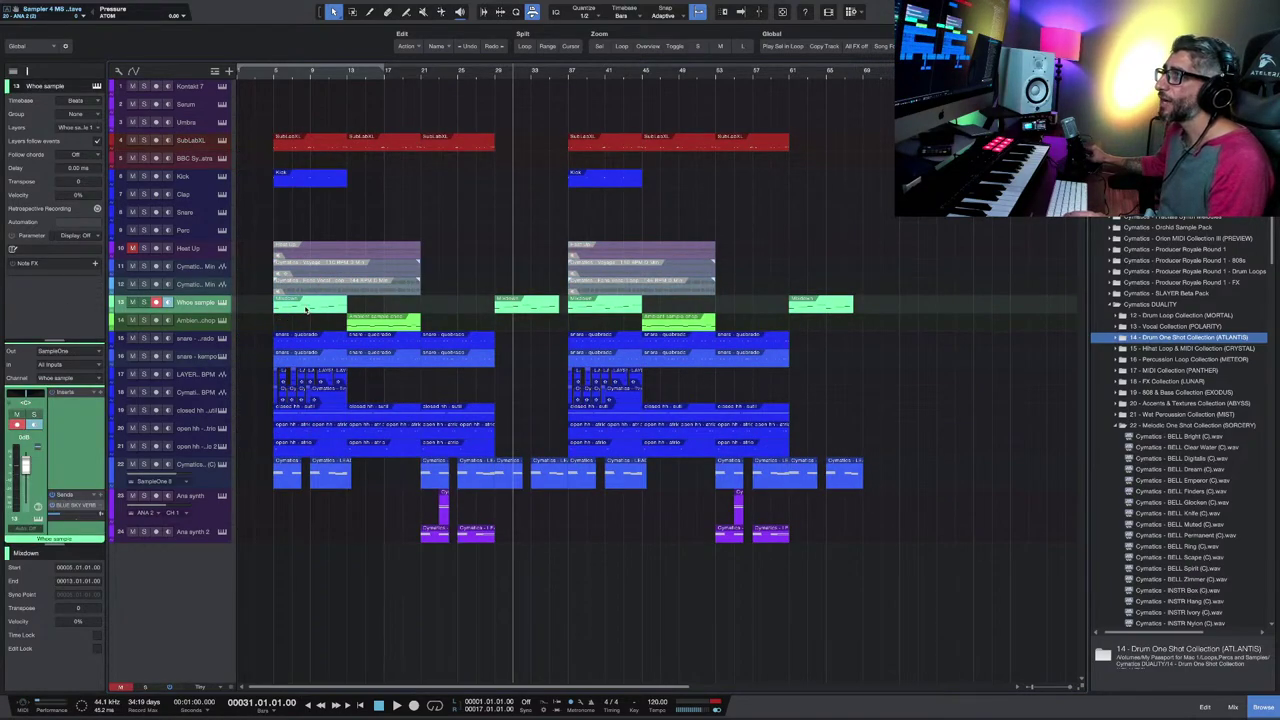
{"action": "key", "text": "3"}
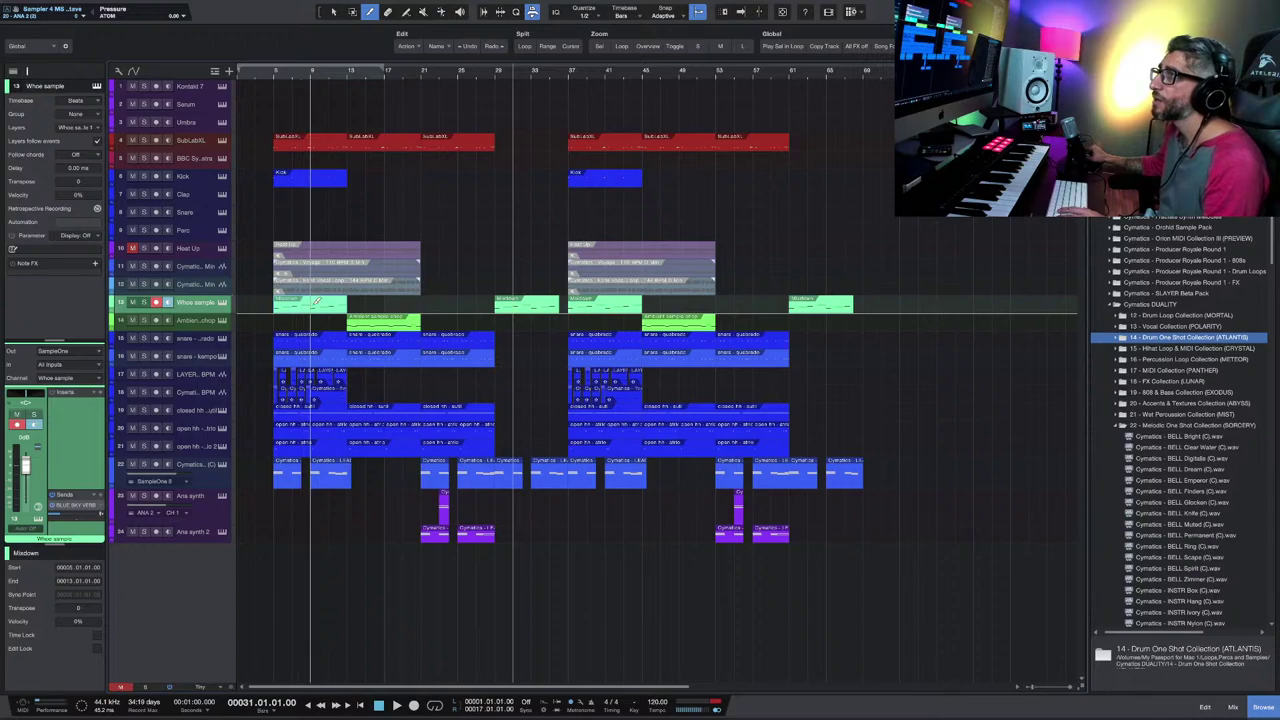
{"action": "key", "text": "1"}
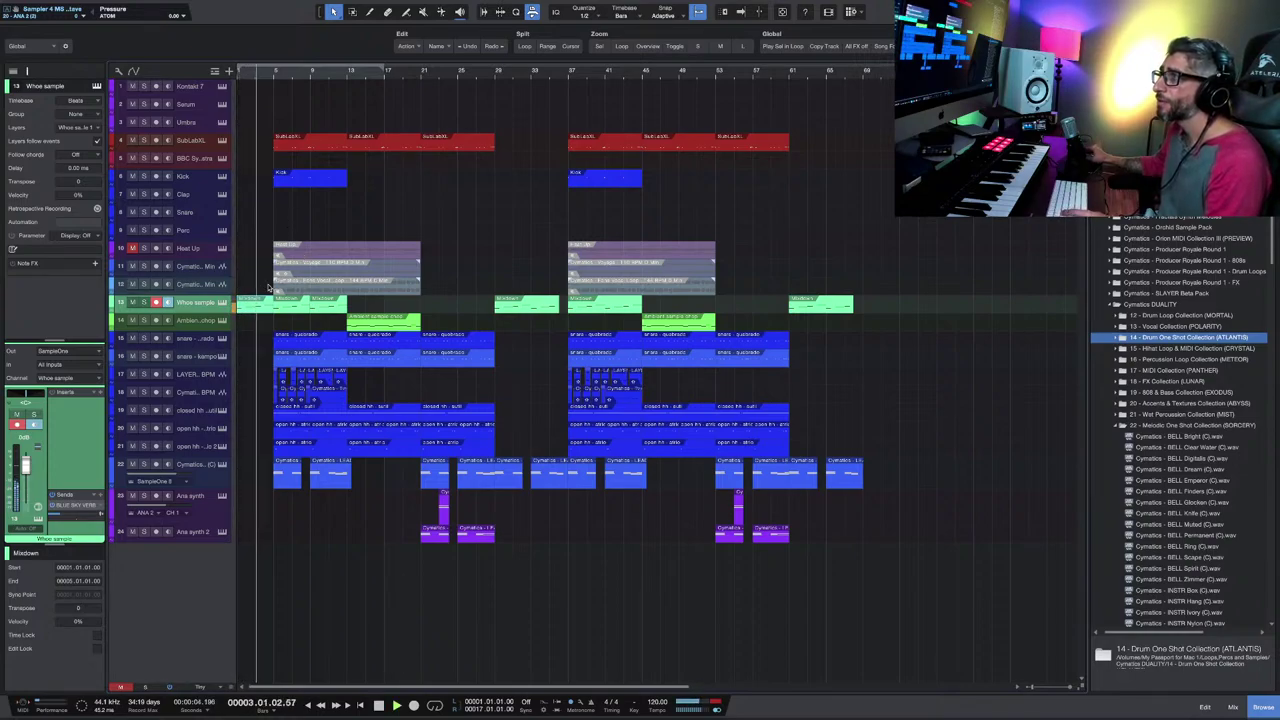
Step: Play the whole arrangement from the sample intro through the duplicated section, and replay it from bar 1
{"action": "scroll", "coordinate": [268, 288], "scroll_direction": "up", "scroll_amount": 5}
{"action": "scroll", "coordinate": [369, 306], "scroll_direction": "up", "scroll_amount": 2}
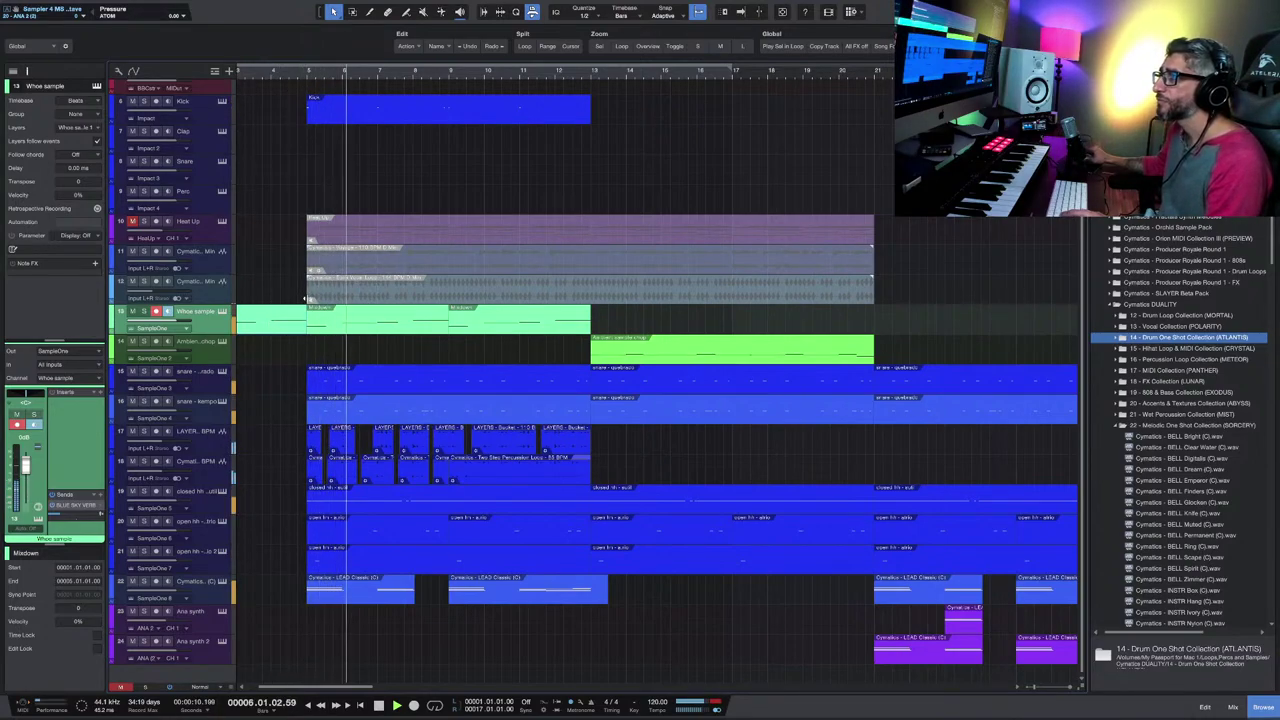
{"action": "scroll", "coordinate": [305, 298], "scroll_direction": "down", "scroll_amount": 1, "text": "ctrl"}
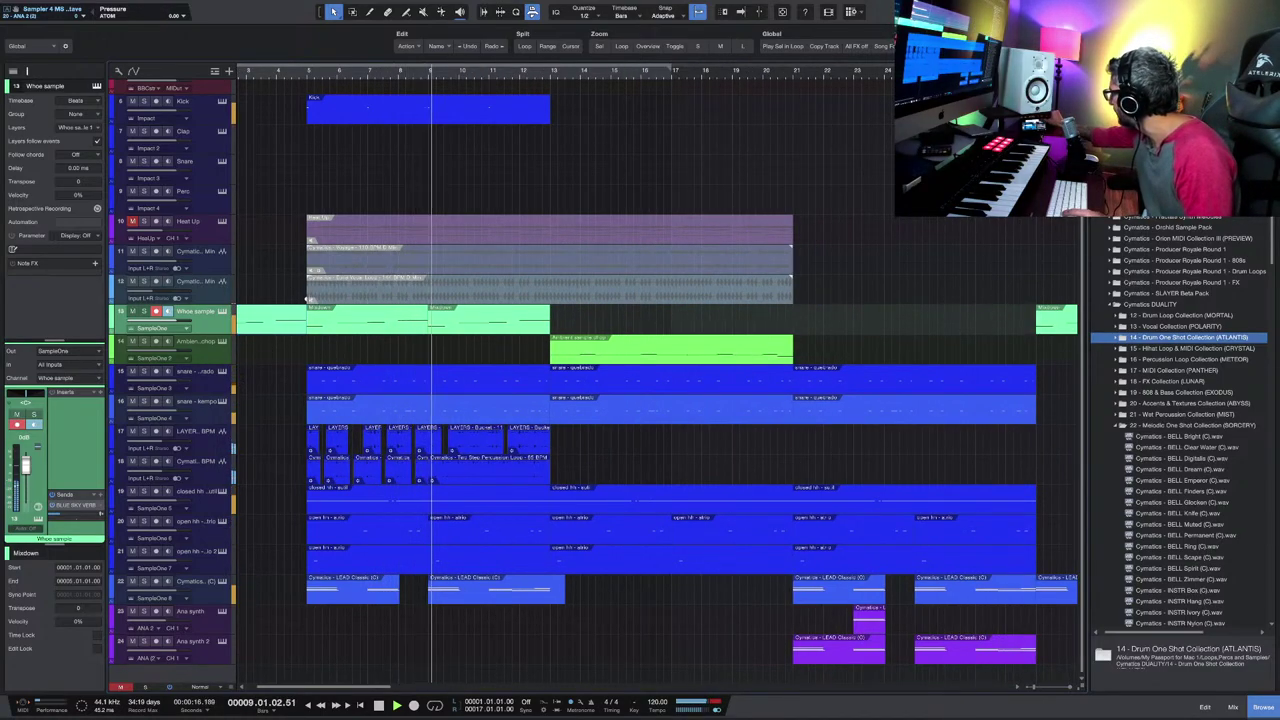
{"action": "scroll", "coordinate": [305, 298], "scroll_direction": "down", "scroll_amount": 1, "text": "ctrl"}
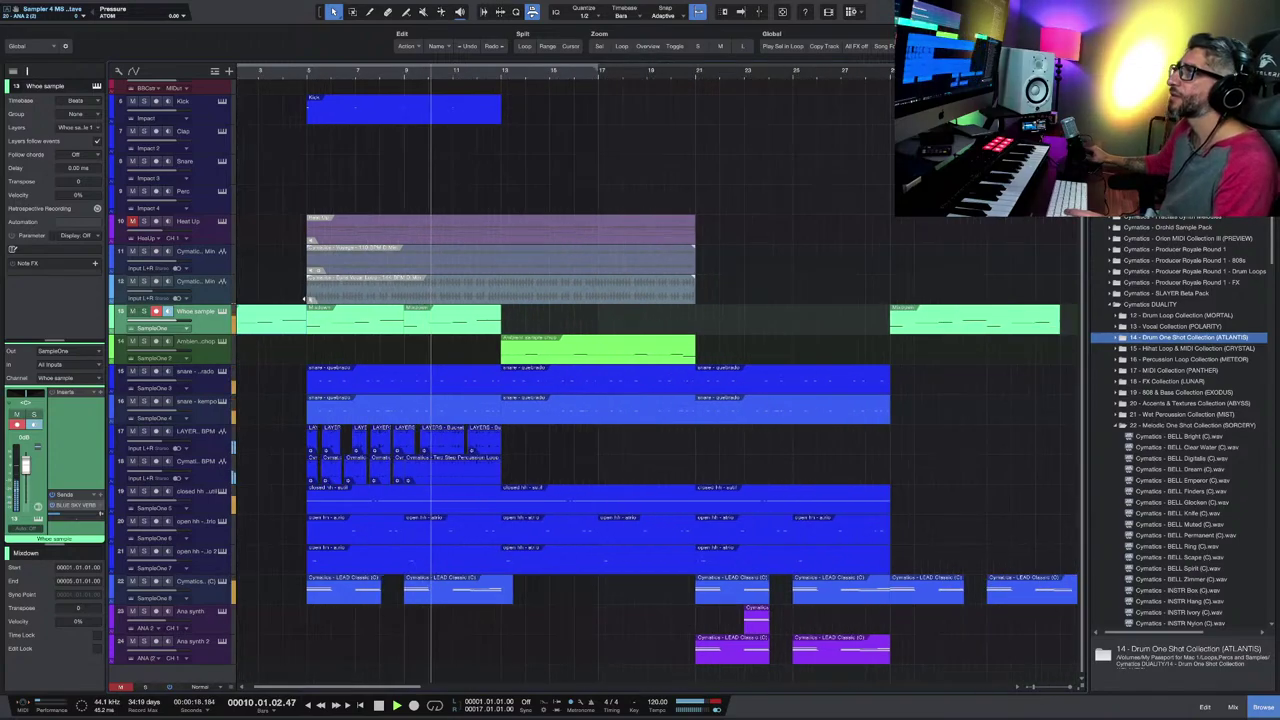
{"action": "scroll", "coordinate": [408, 316], "scroll_direction": "up", "scroll_amount": 1}
{"action": "scroll", "coordinate": [408, 316], "scroll_direction": "down", "scroll_amount": 2}
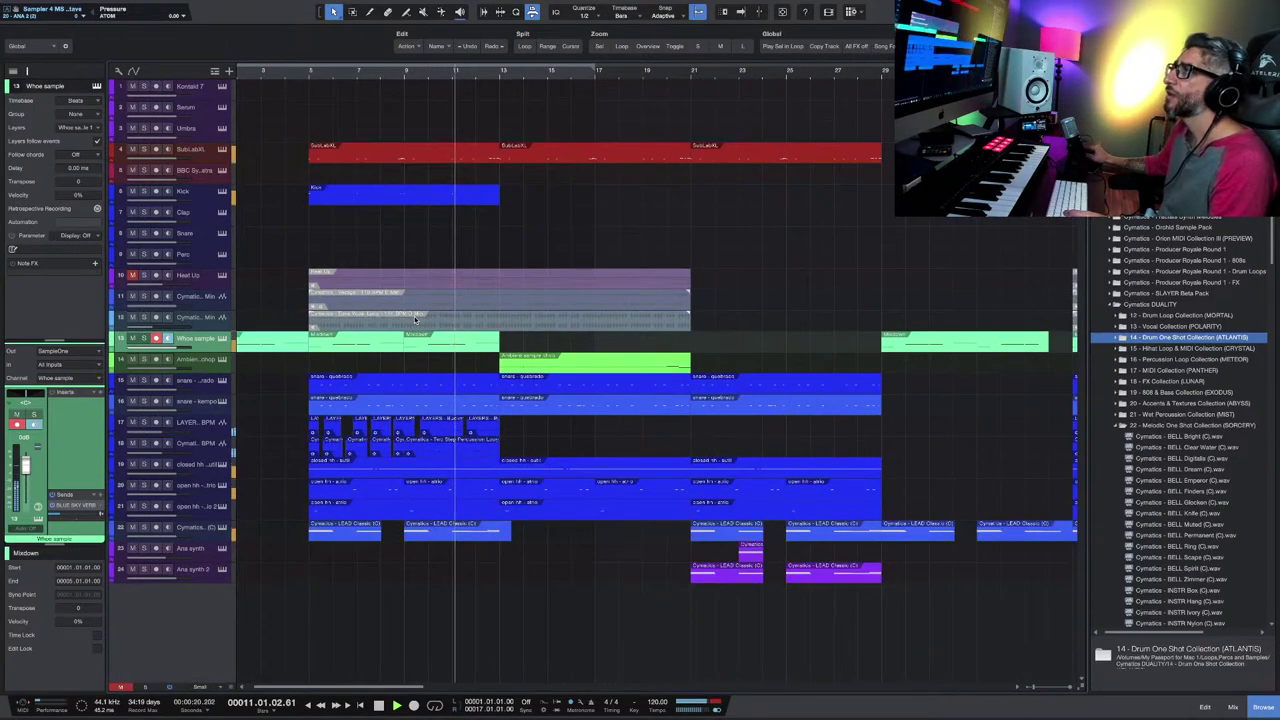
{"action": "scroll", "coordinate": [702, 320], "scroll_direction": "down", "scroll_amount": 1}
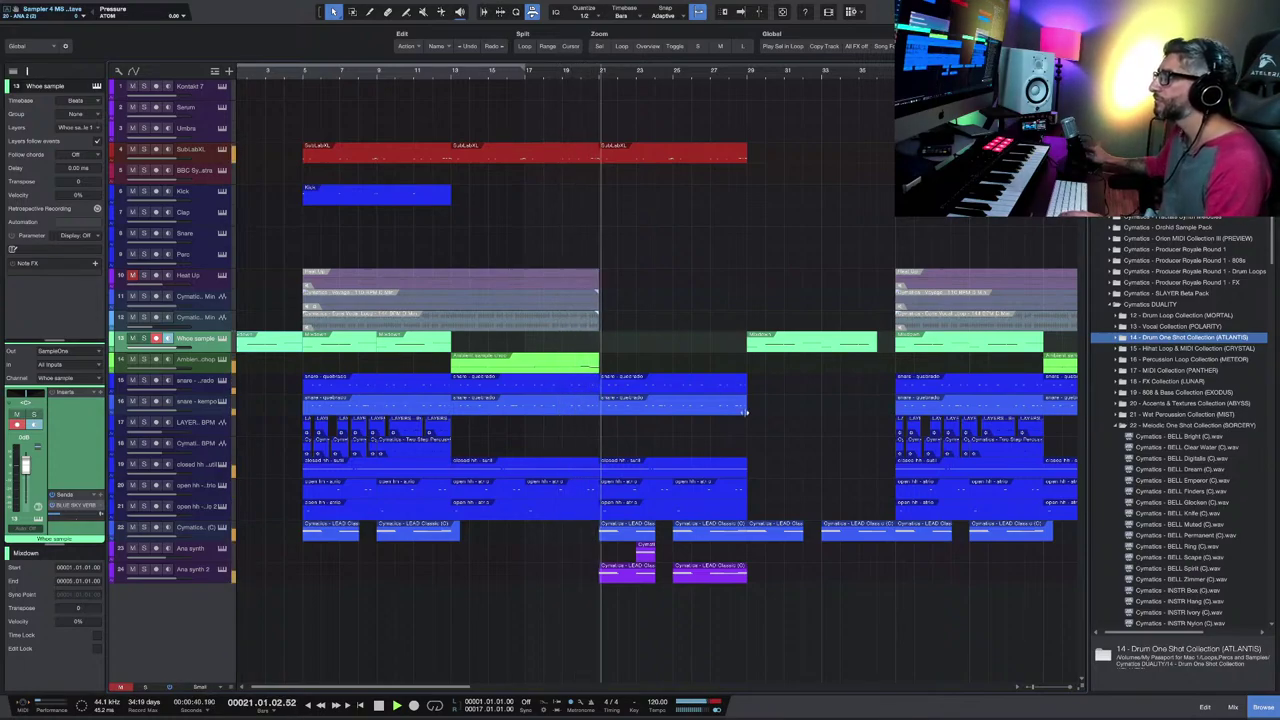
{"action": "key", "text": "w"}
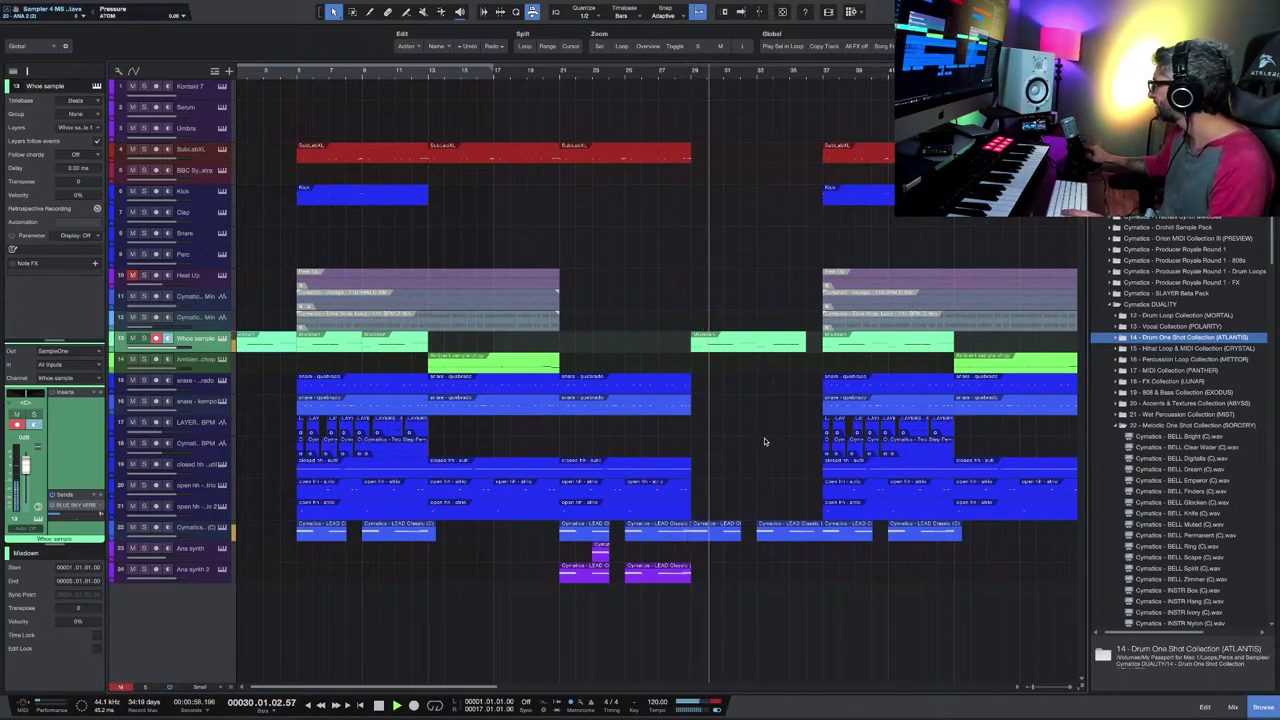
{"action": "key", "text": "w"}
{"action": "key", "text": "w"}
{"action": "key", "text": "w"}
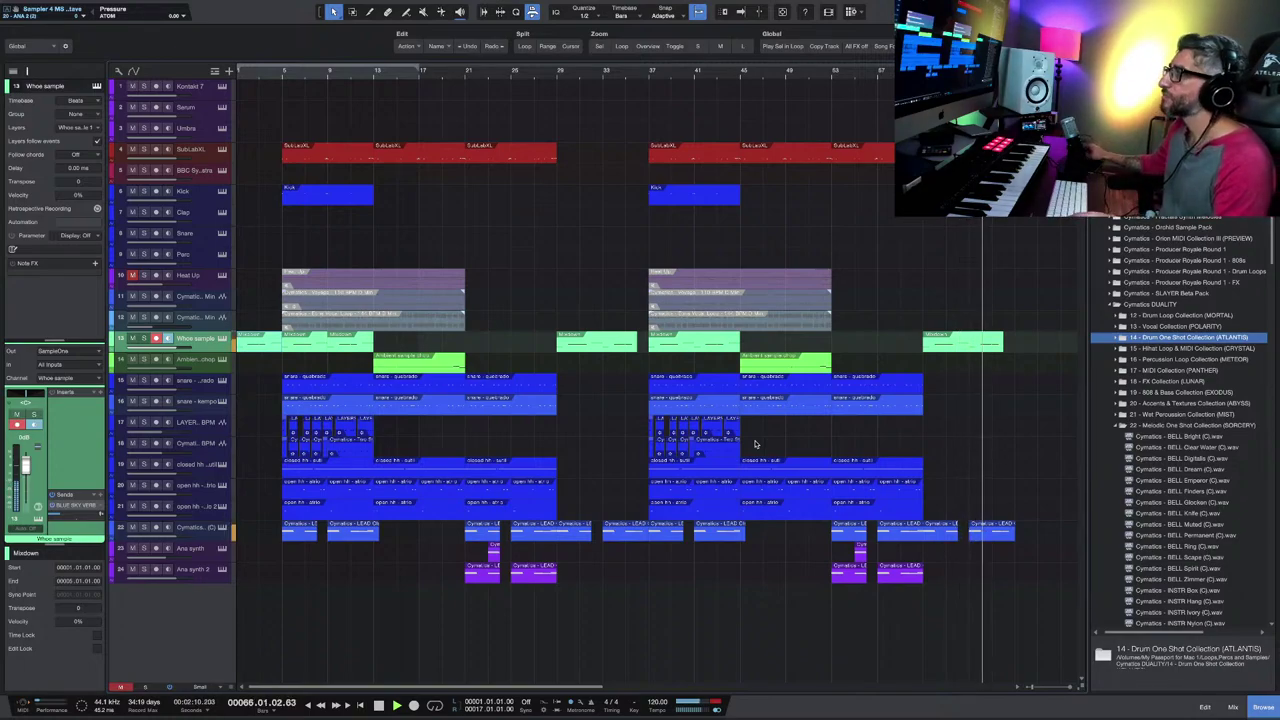
{"action": "key", "text": "w"}
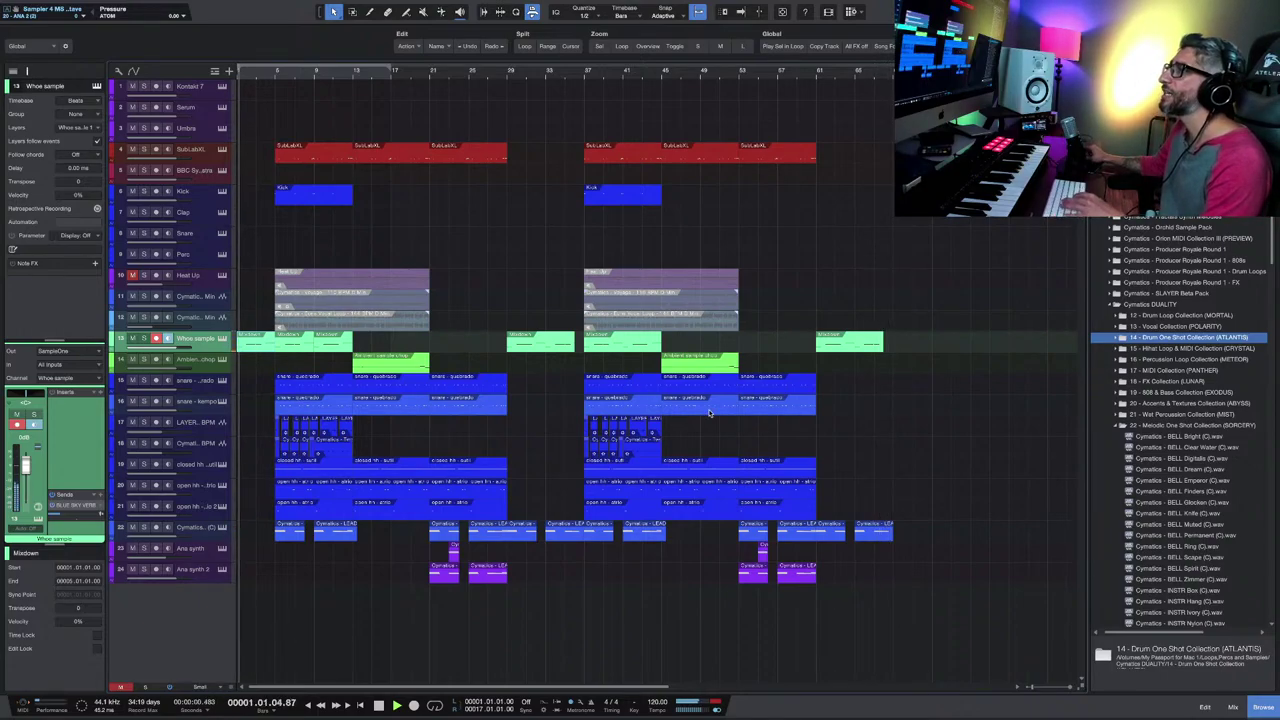
{"action": "key", "text": "e"}
{"action": "key", "text": "e"}
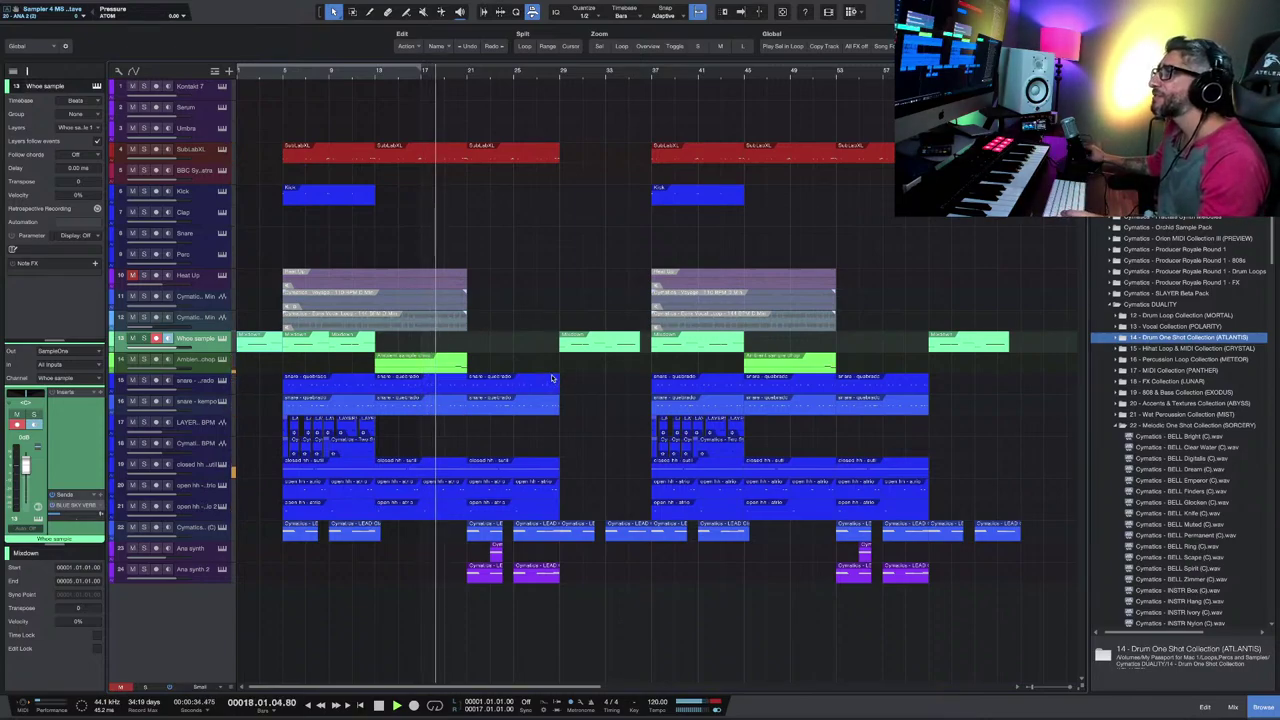
{"action": "key", "text": "w"}
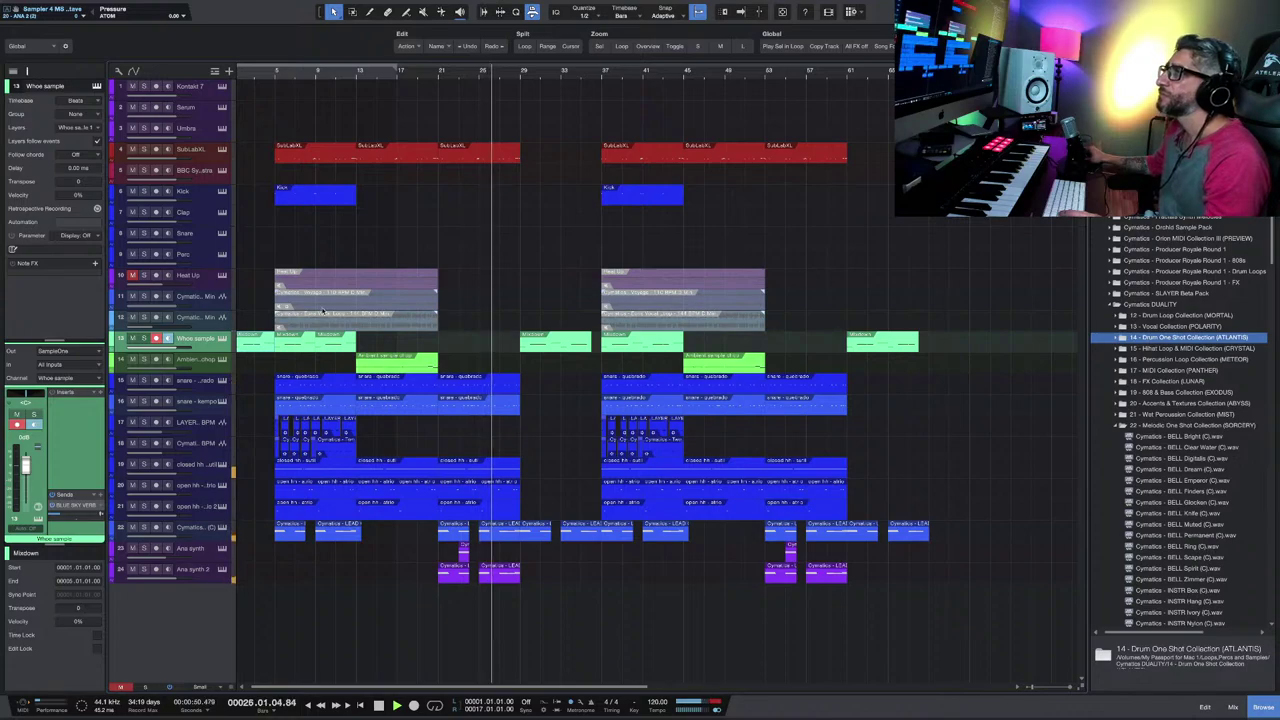
Step: Remove the muted Heat Up track and the two Cymatics audio tracks directly below it
{"action": "left_click", "coordinate": [200, 285]}
{"action": "left_click", "coordinate": [214, 322], "text": "shift"}
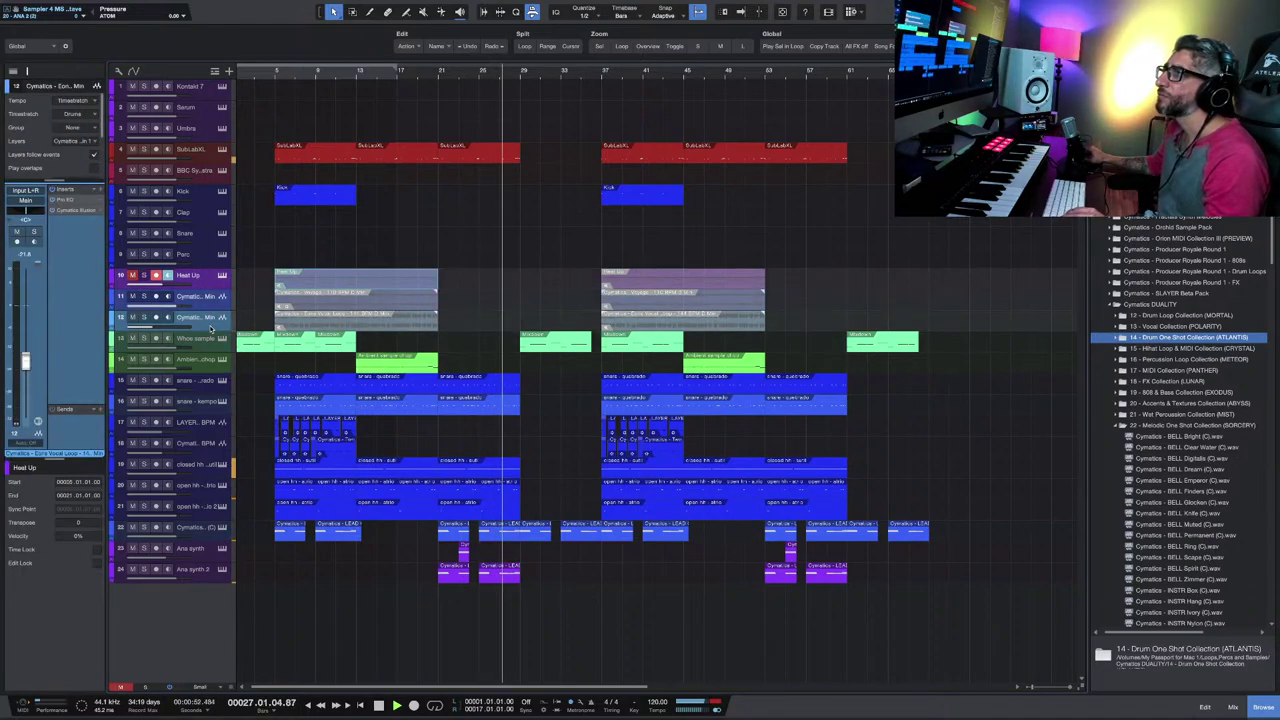
{"action": "right_click", "coordinate": [212, 327]}
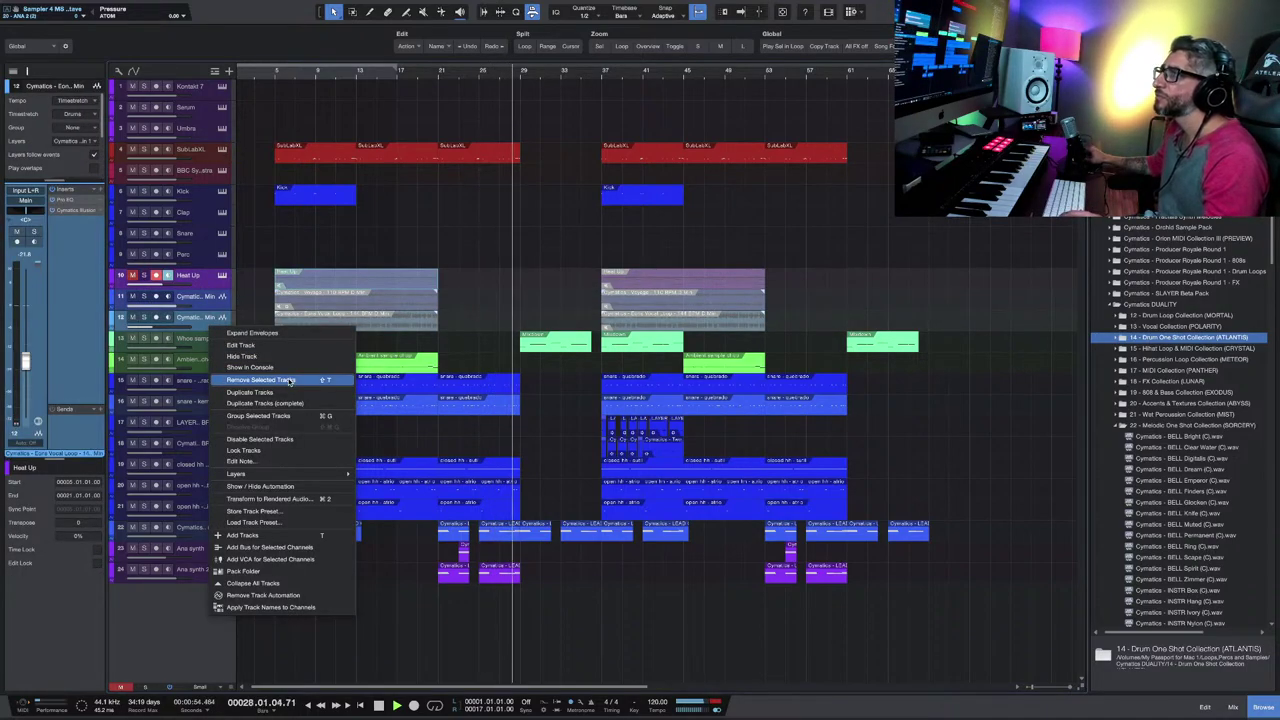
{"action": "left_click", "coordinate": [262, 380]}
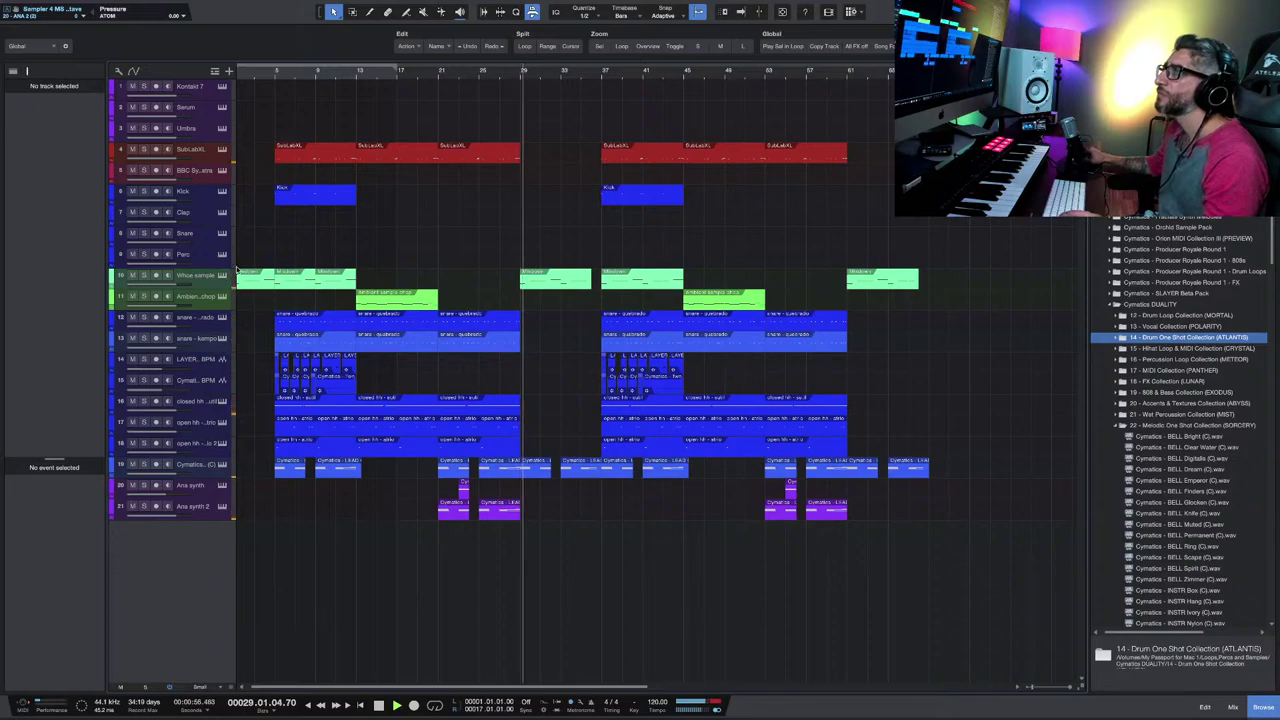
Step: Select the Clap track and replay the arrangement from about bar 19 and from about bar 13
{"action": "left_click", "coordinate": [204, 216]}
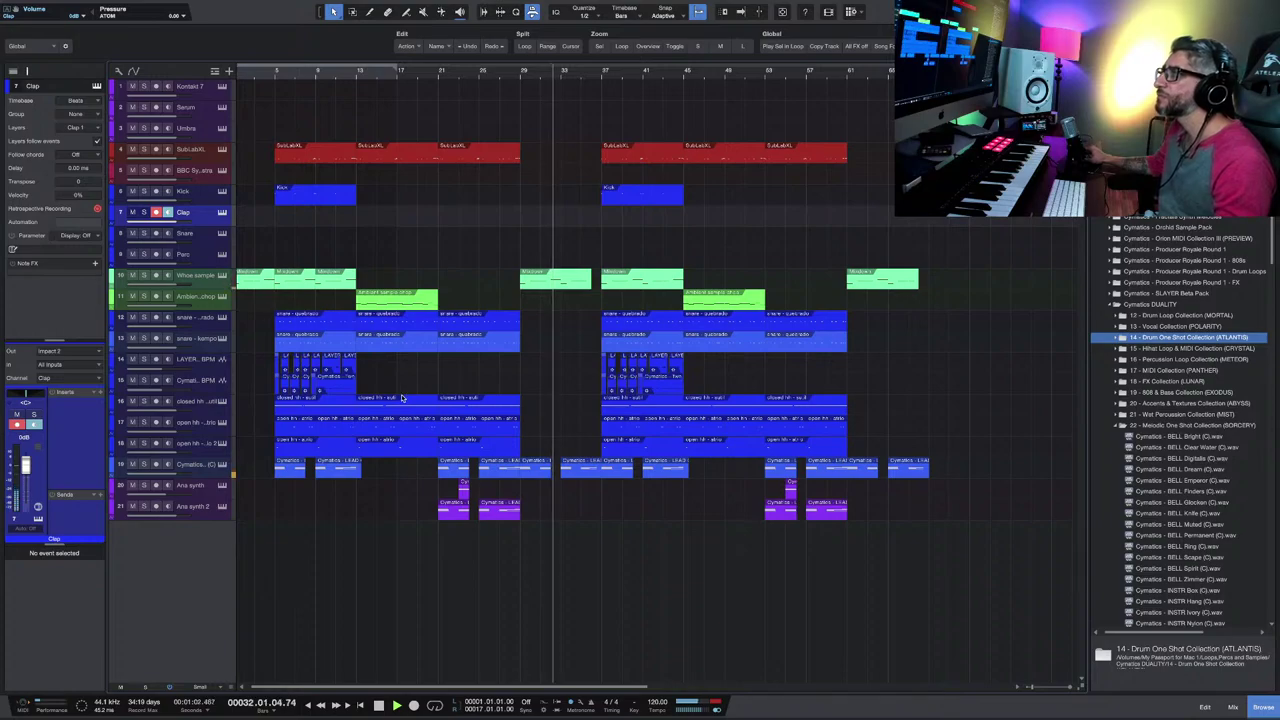
{"action": "left_click", "coordinate": [418, 84]}
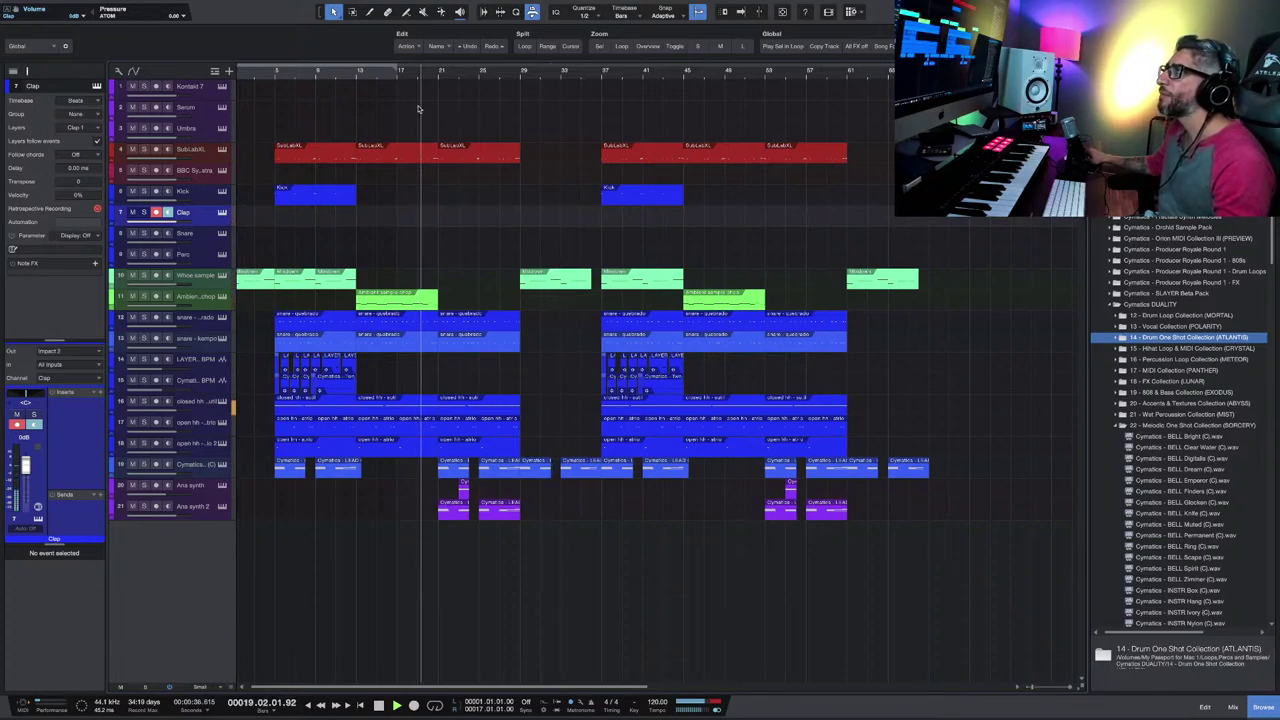
{"action": "left_click", "coordinate": [360, 104]}
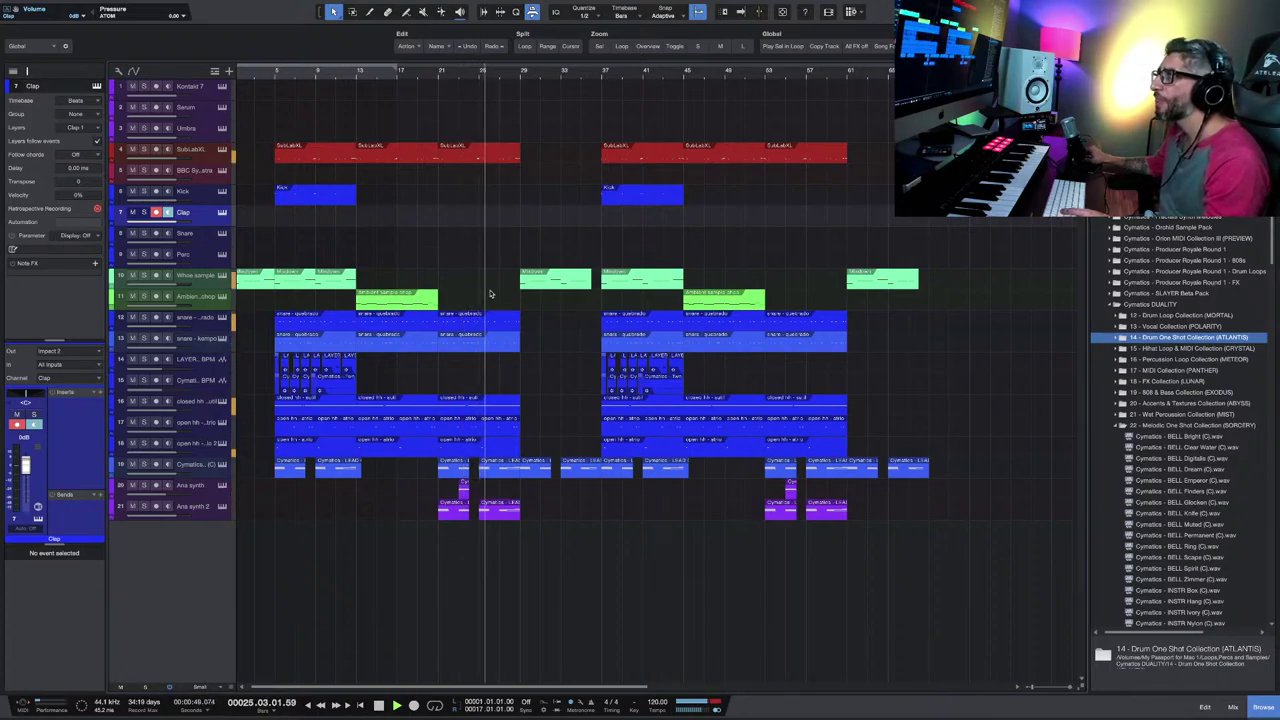
Step: Inspect the Cymatics Diablo insert on the SubLabXL bass track
{"action": "left_click", "coordinate": [398, 152]}
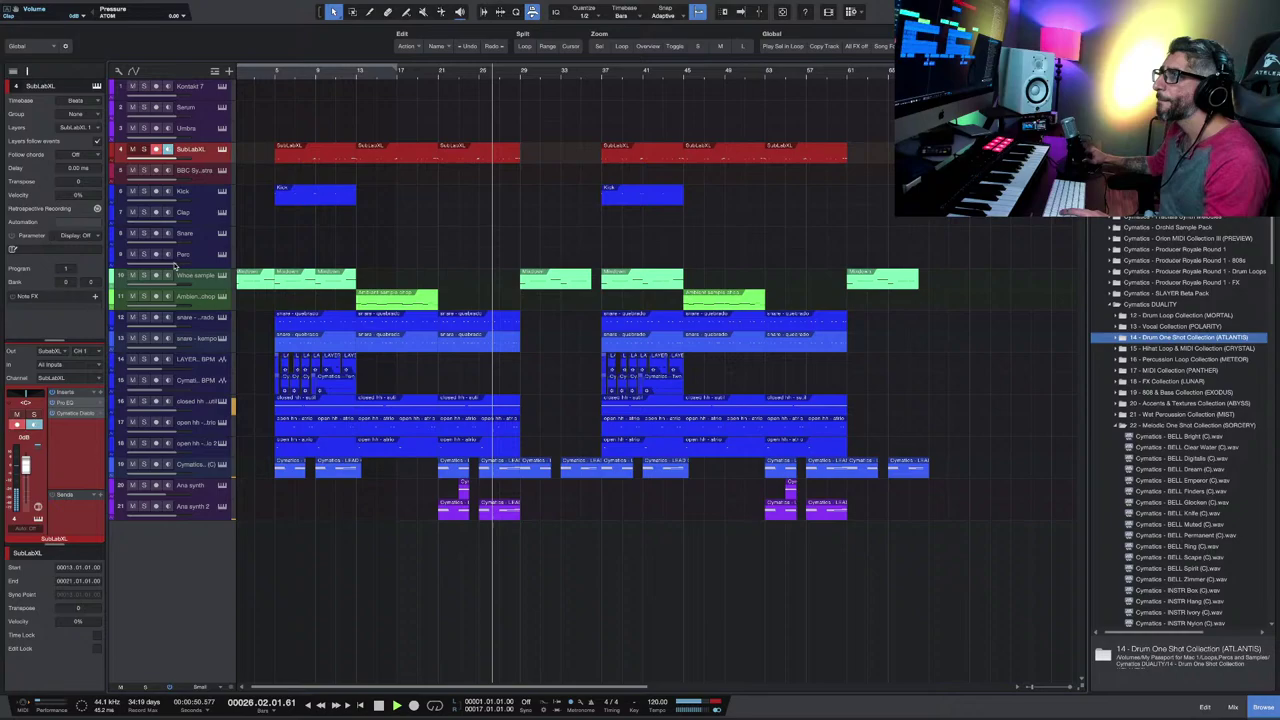
{"action": "left_click", "coordinate": [84, 416]}
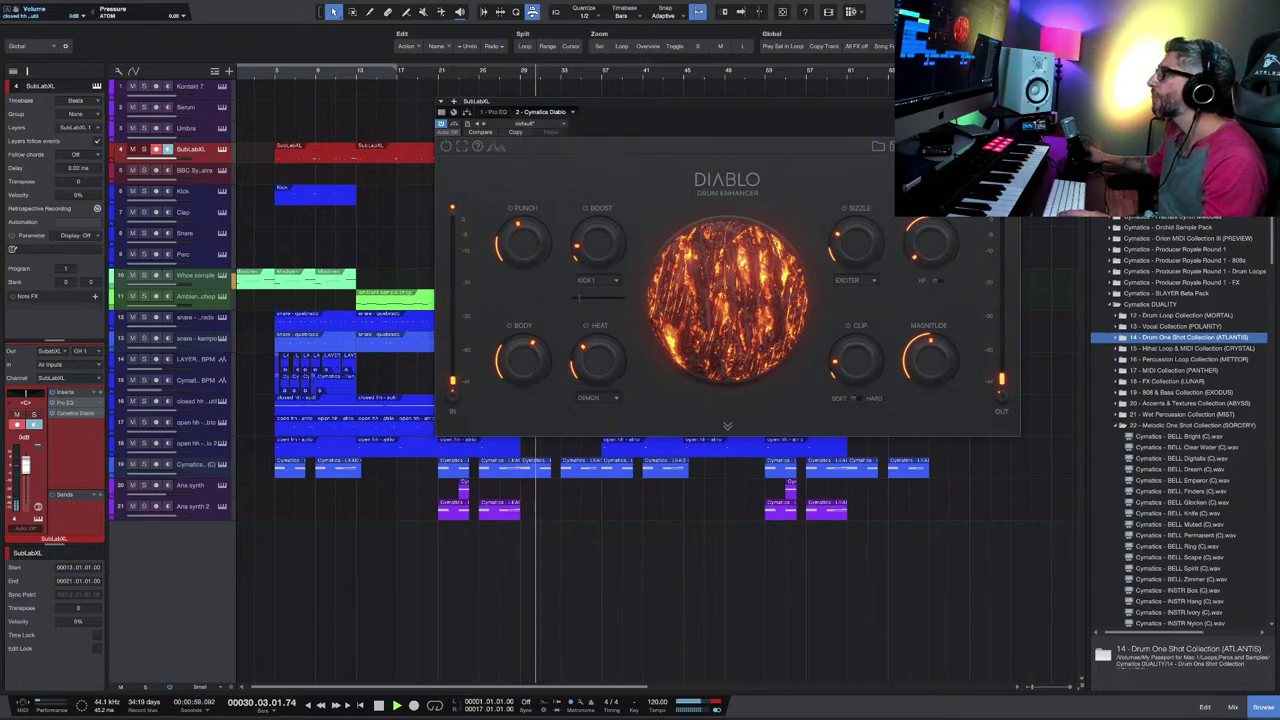
{"action": "key", "text": "ctrl+w"}
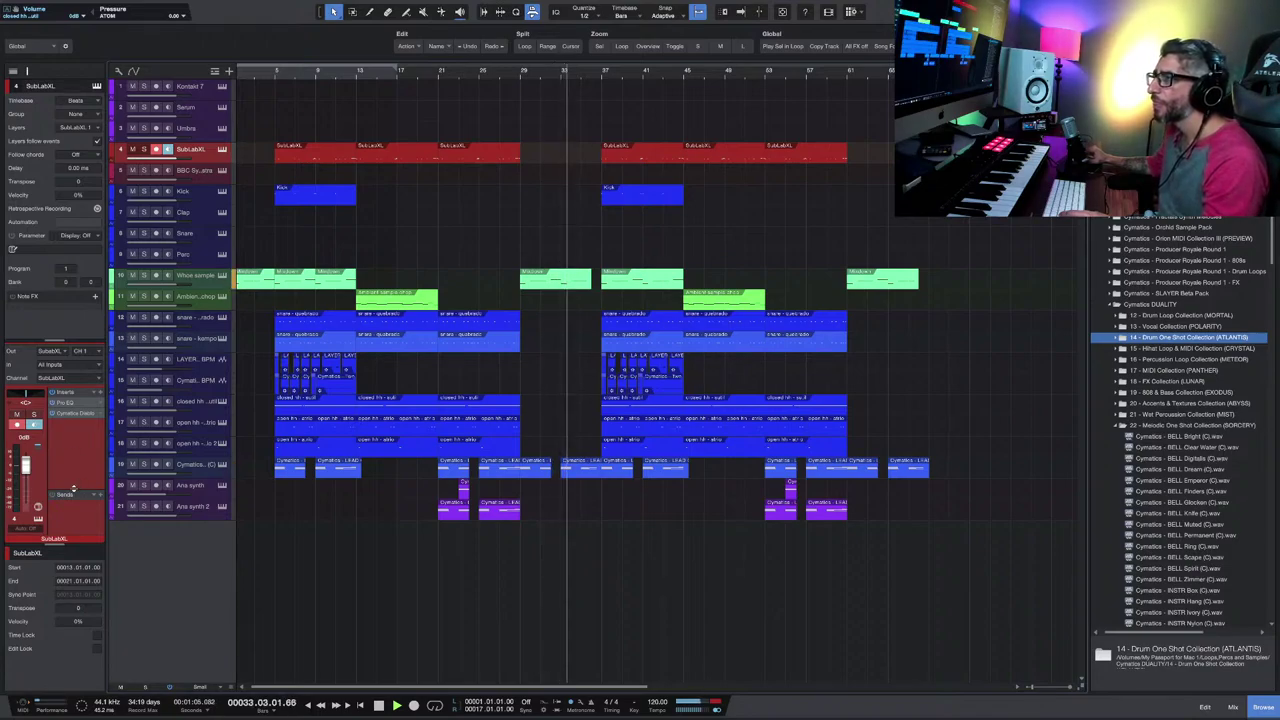
Step: Add a send from the SubLabXL track to the 808SAT FX channel
{"action": "left_click", "coordinate": [100, 466]}
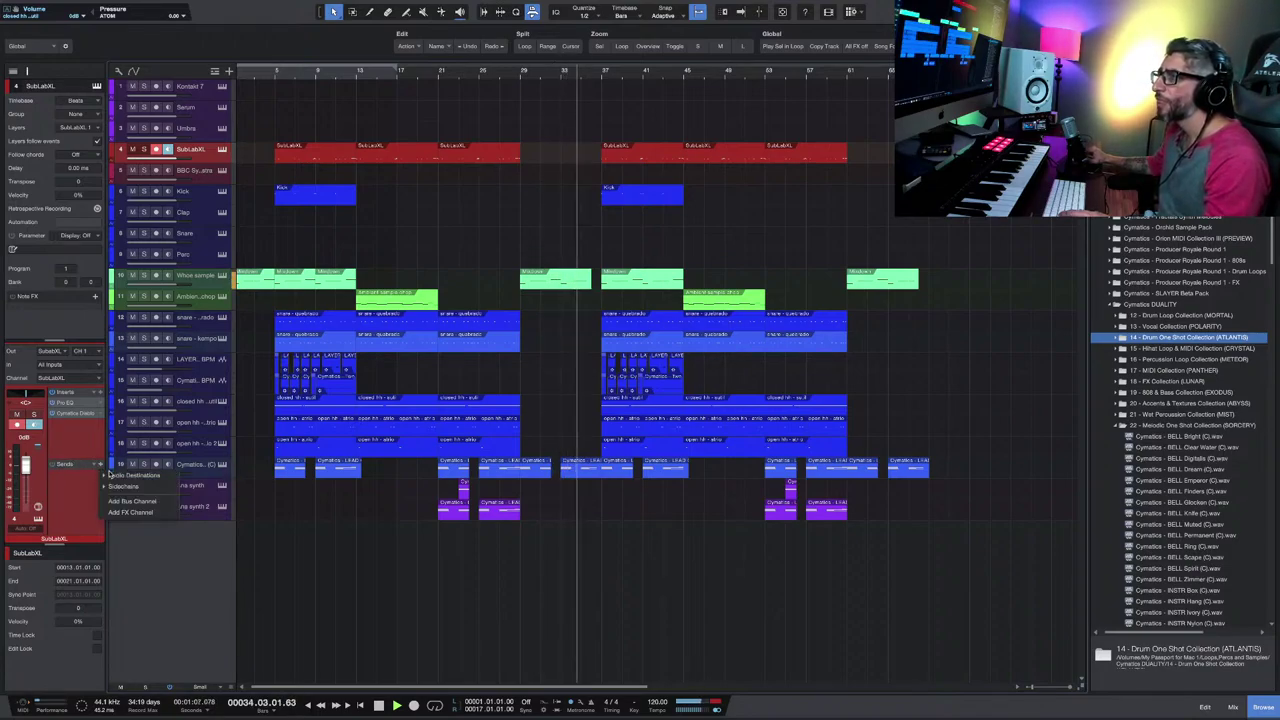
{"action": "left_click", "coordinate": [130, 475]}
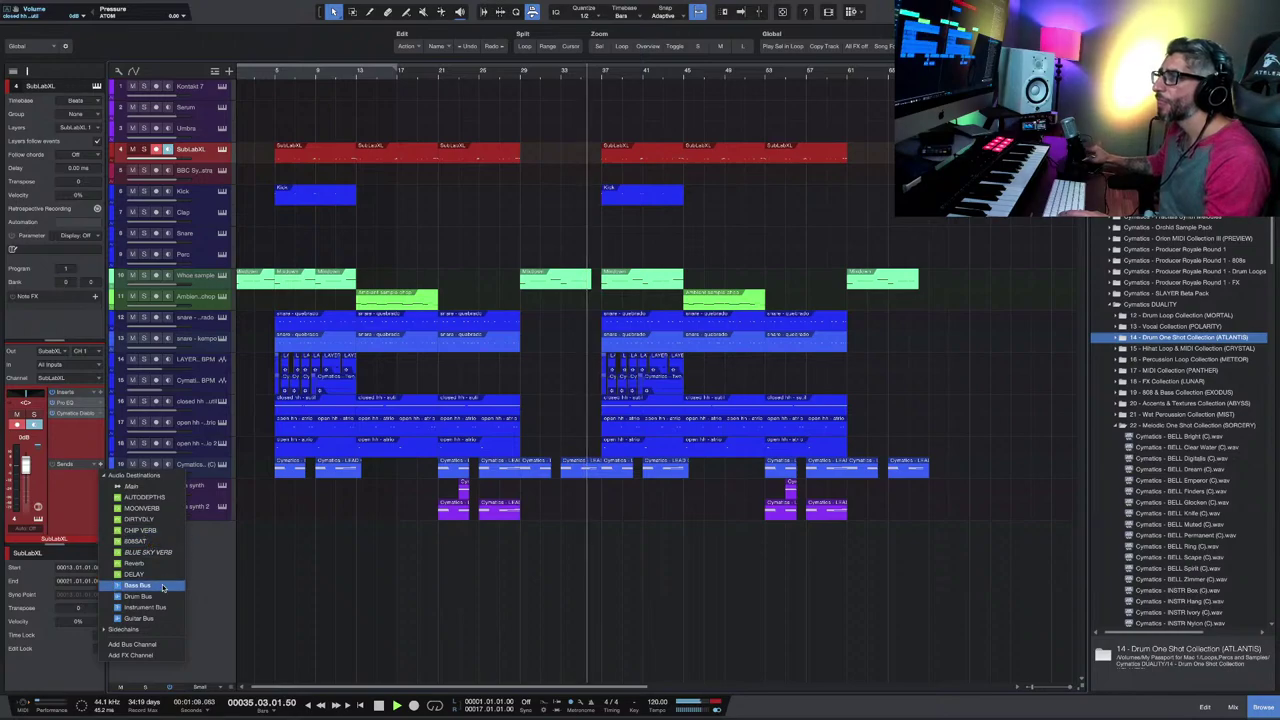
{"action": "left_click", "coordinate": [155, 541]}
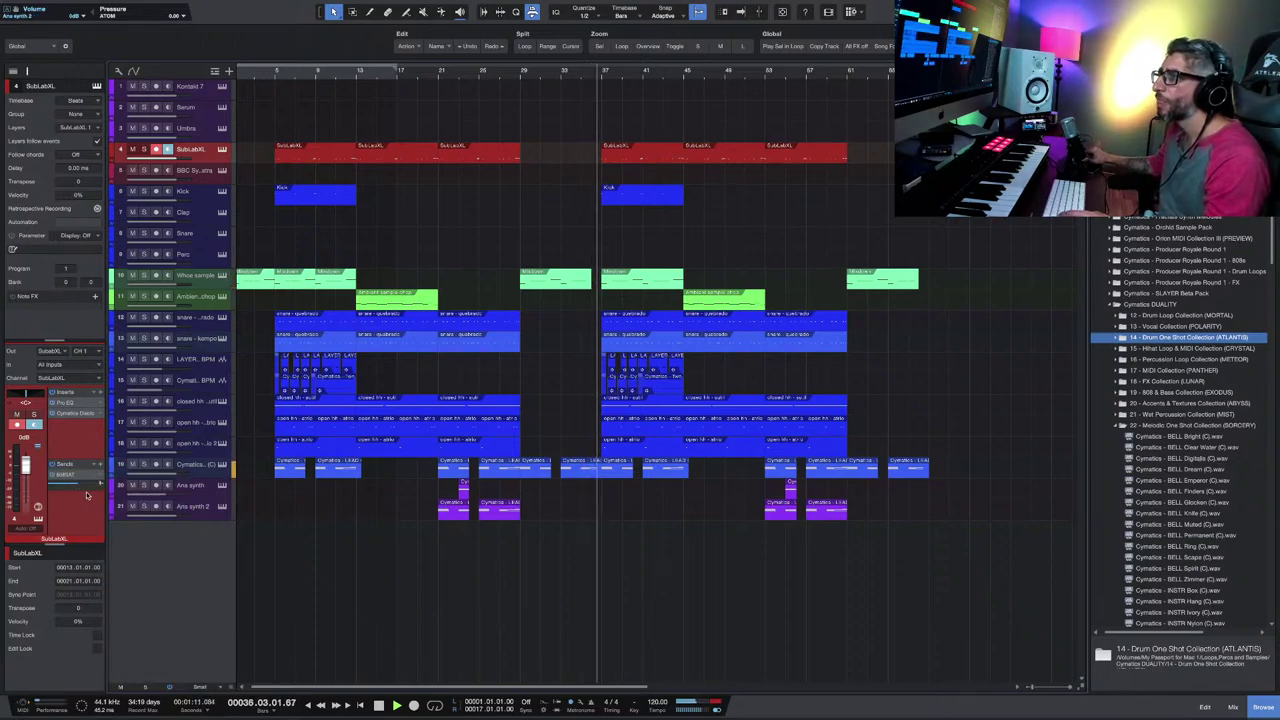
{"action": "mouse_move", "coordinate": [77, 487]}
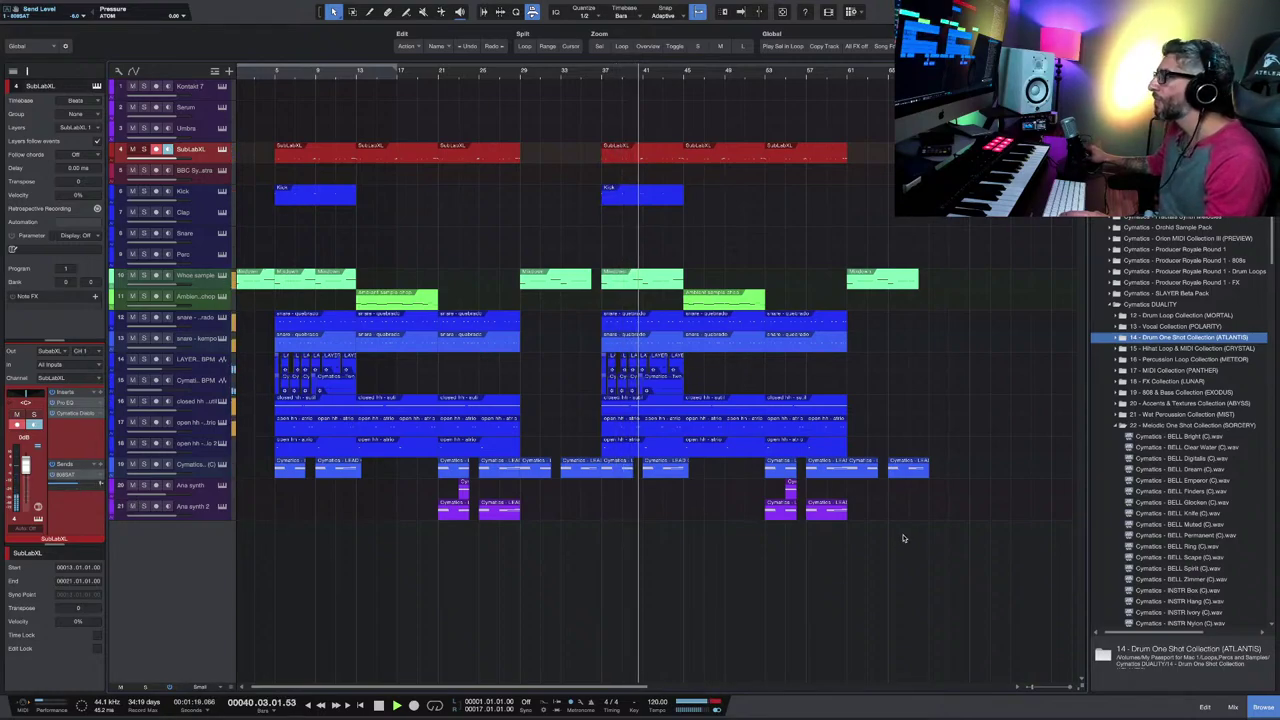
Step: Hide the browser and set the loop range over the whole arrangement from bar 1 to bar 69
{"action": "left_click", "coordinate": [1261, 710]}
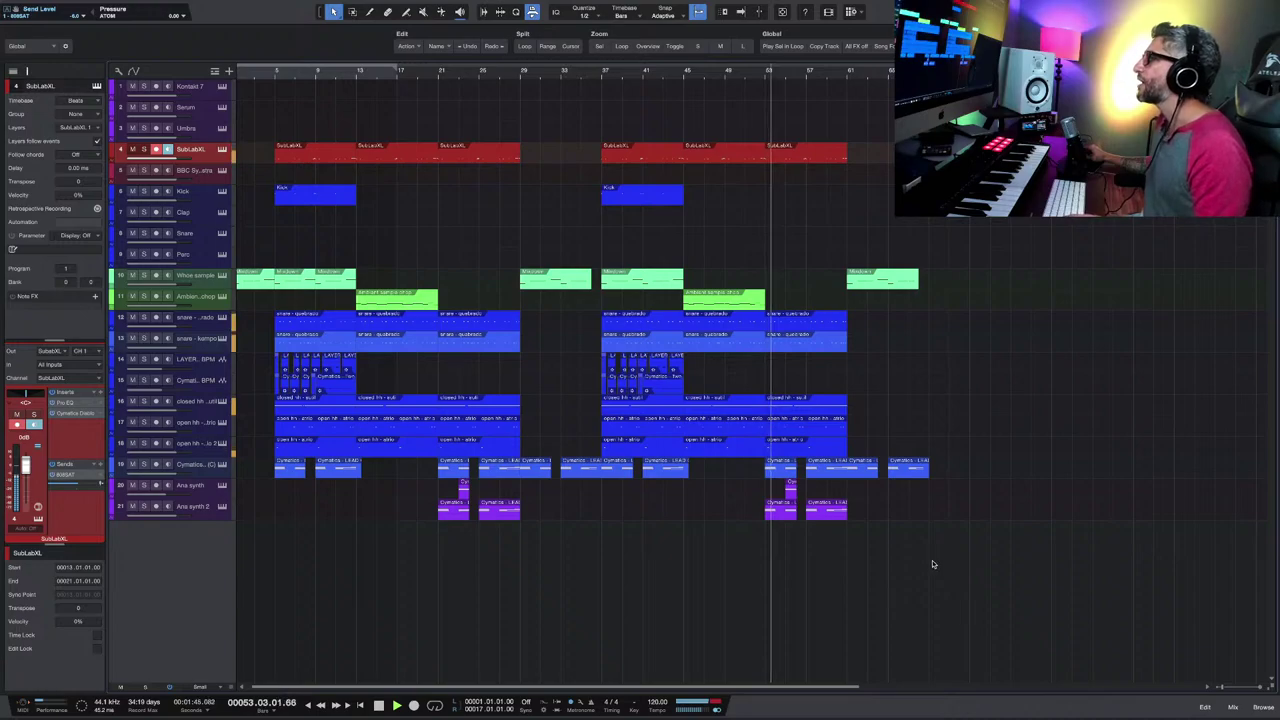
{"action": "key", "text": "w"}
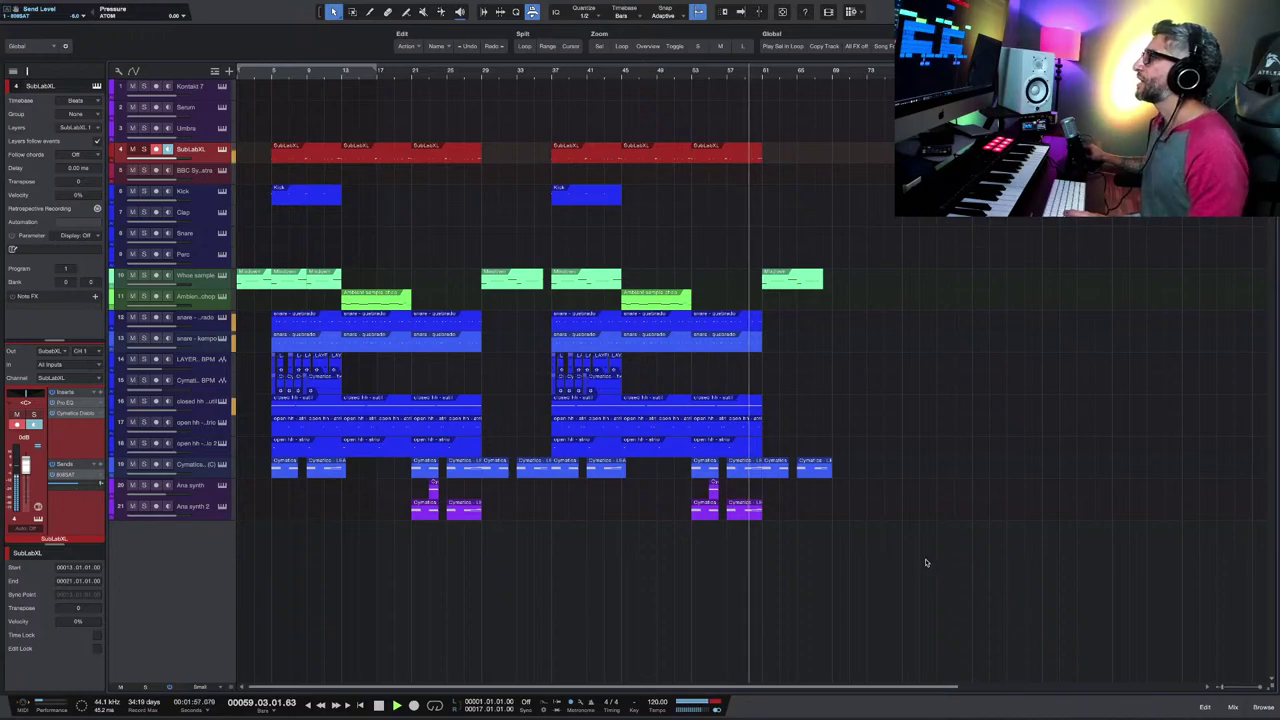
{"action": "scroll", "coordinate": [915, 558], "scroll_direction": "up", "scroll_amount": 1}
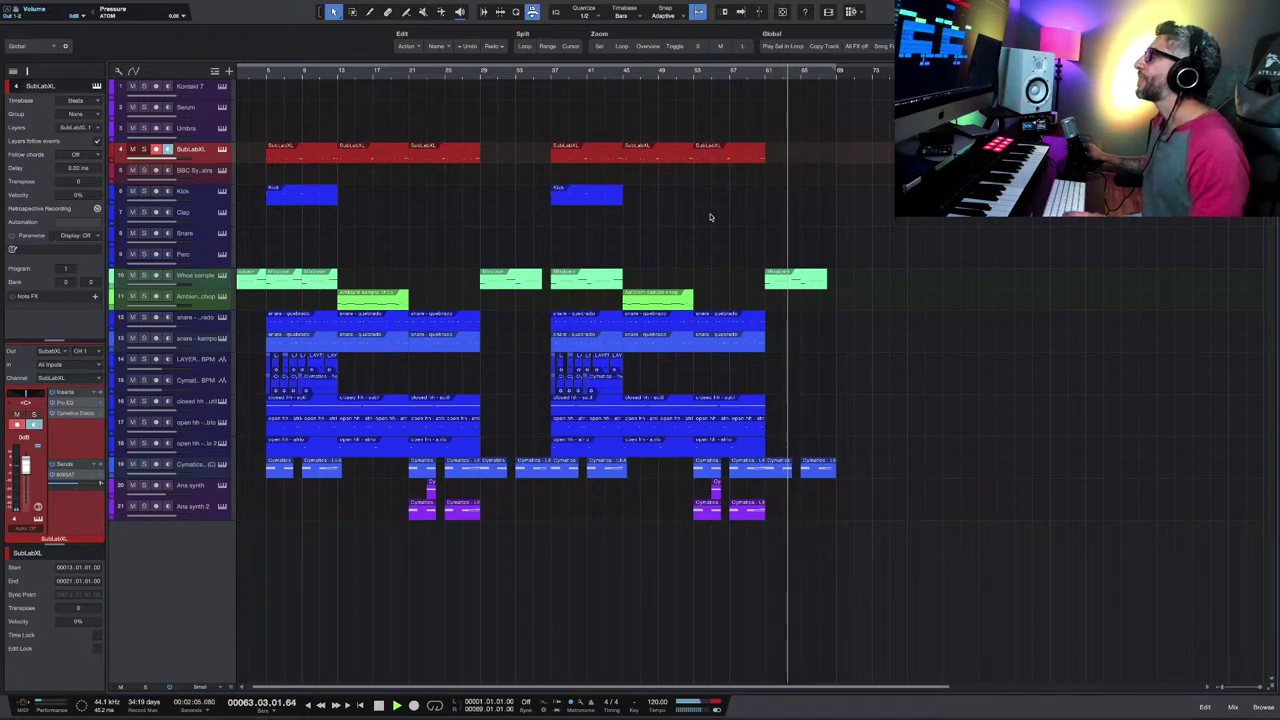
{"action": "scroll", "coordinate": [710, 217], "scroll_direction": "left", "scroll_amount": 1}
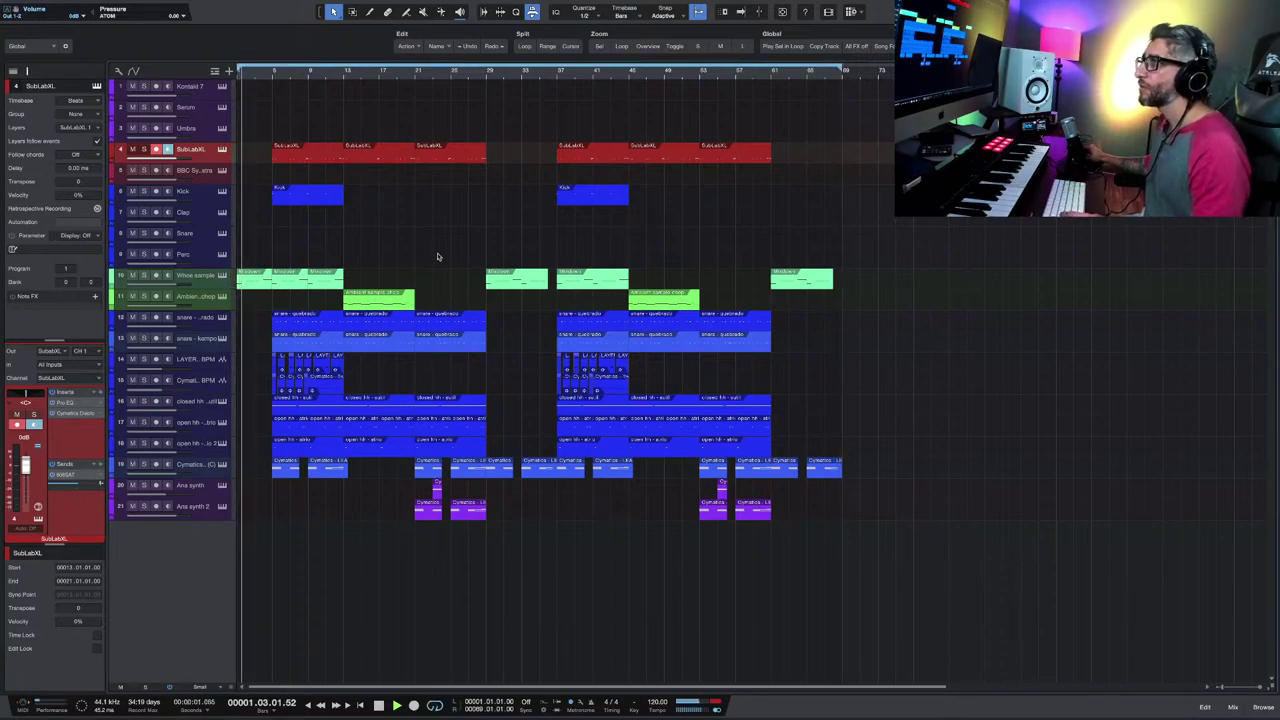
Step: Replay the arrangement from the intro and stop at bar 13
{"action": "key", "text": "e"}
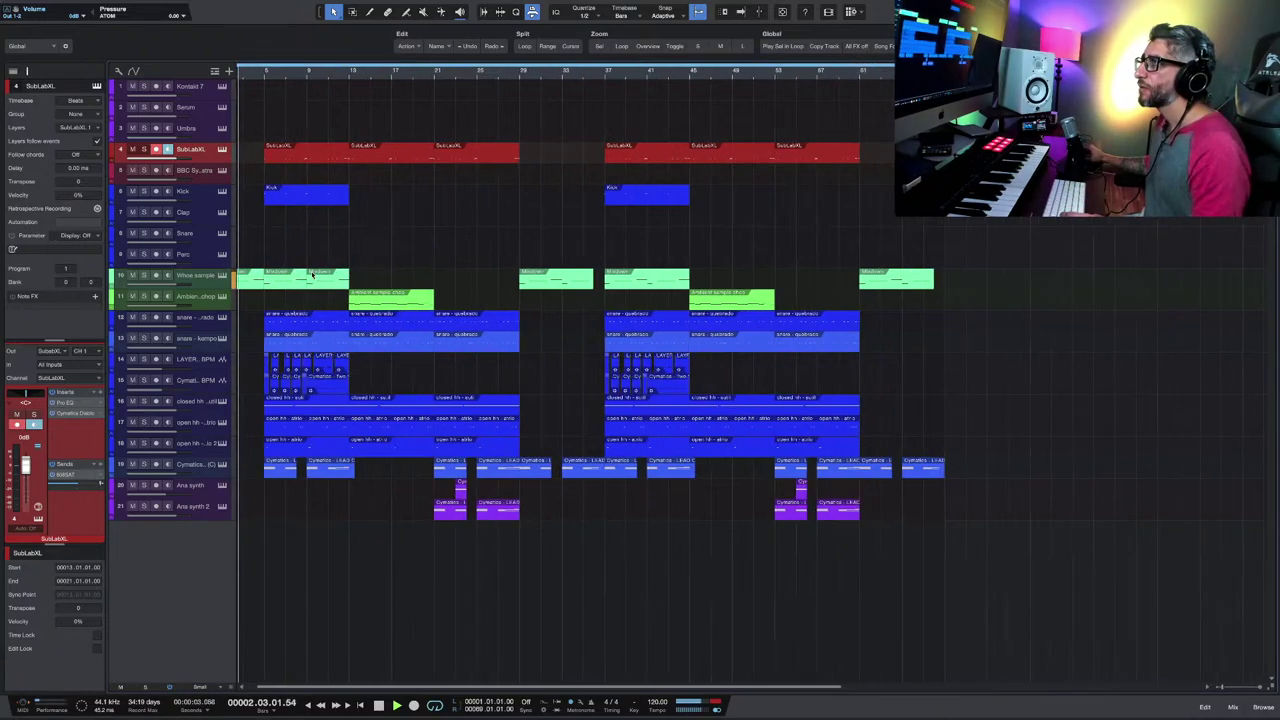
{"action": "key", "text": "shift+e"}
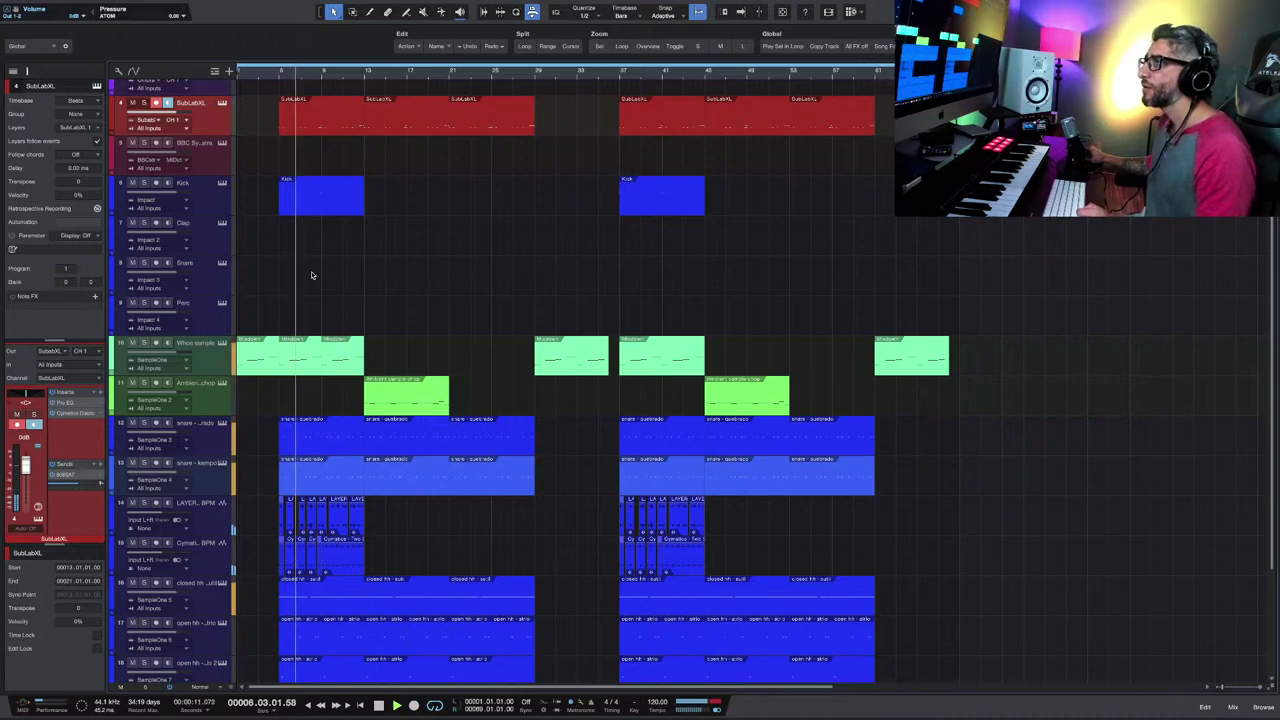
{"action": "key", "text": "space"}
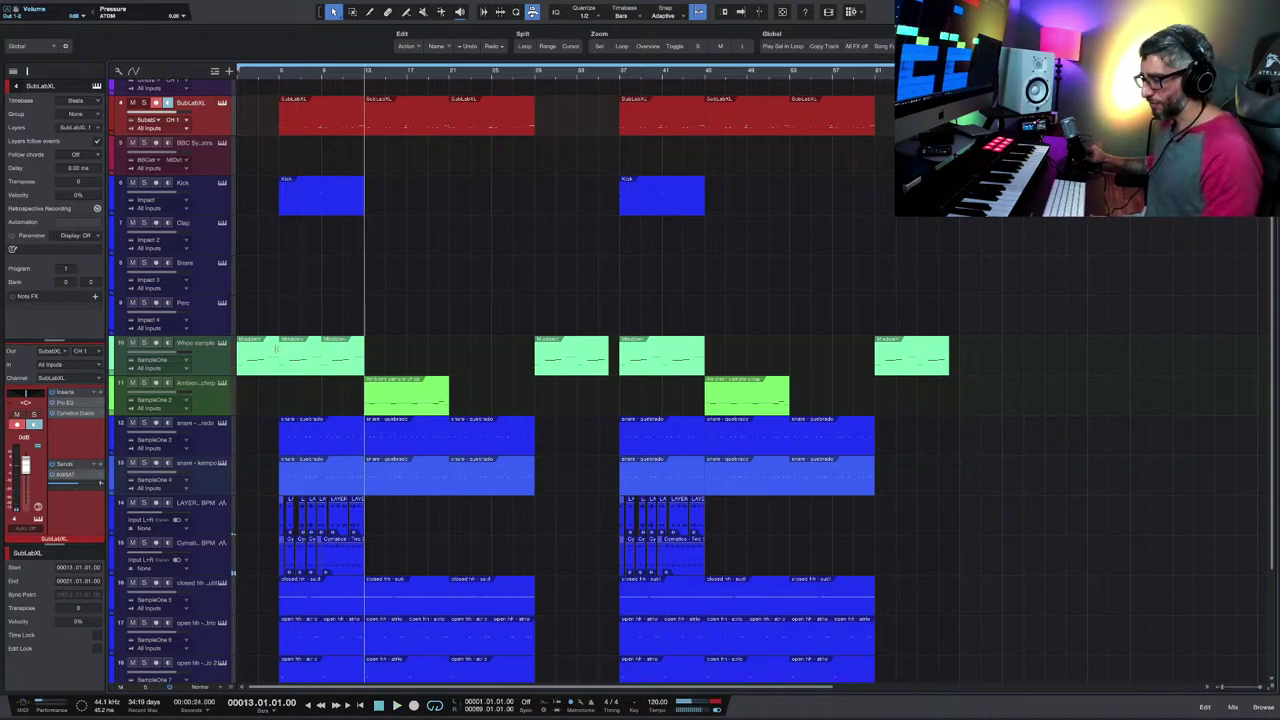
Step: Try to shorten the intro Mixdown clip to two bars and repeat it from bar 3 to bar 5
{"action": "left_click_drag", "start_coordinate": [276, 348], "coordinate": [260, 348]}
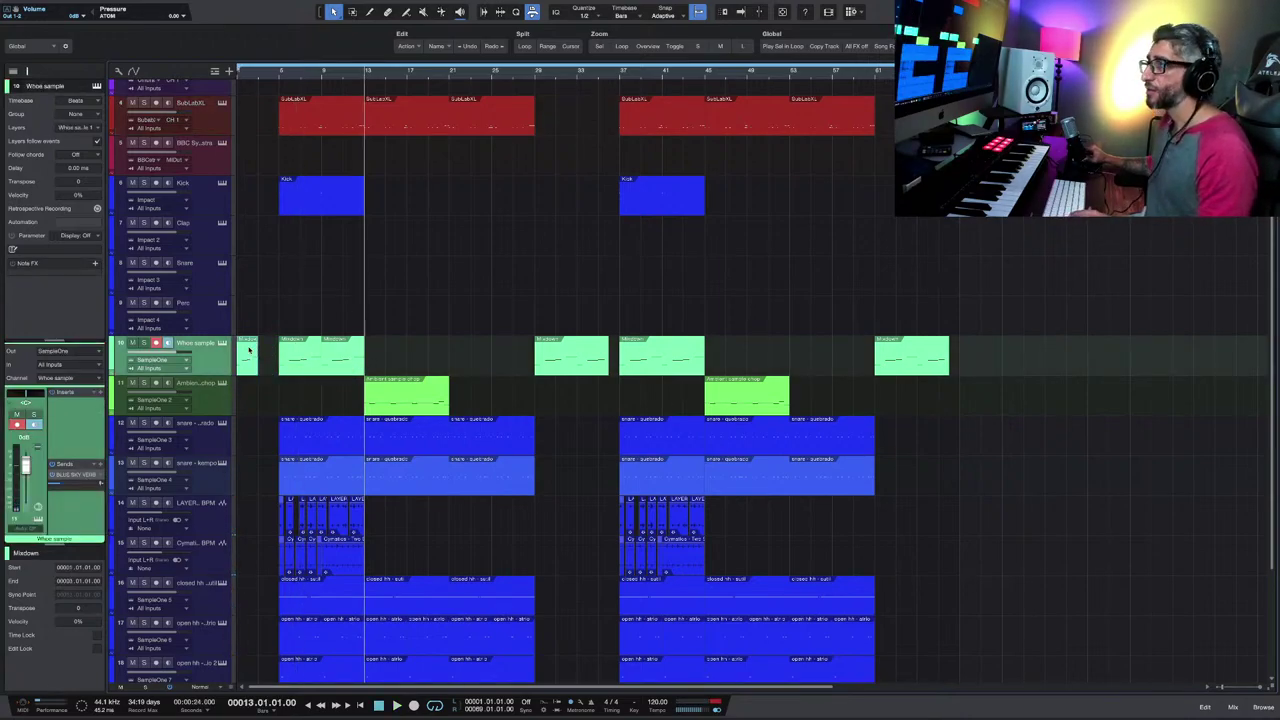
{"action": "key", "text": "comma"}
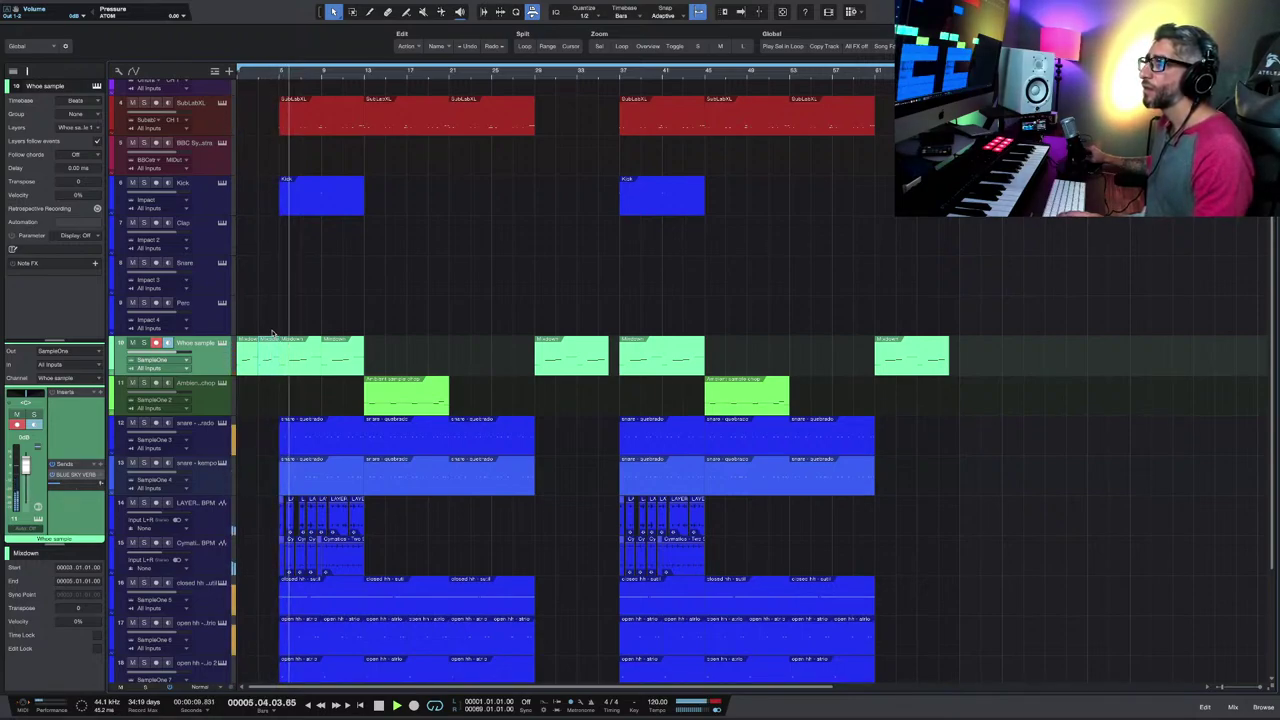
{"action": "key", "text": "space"}
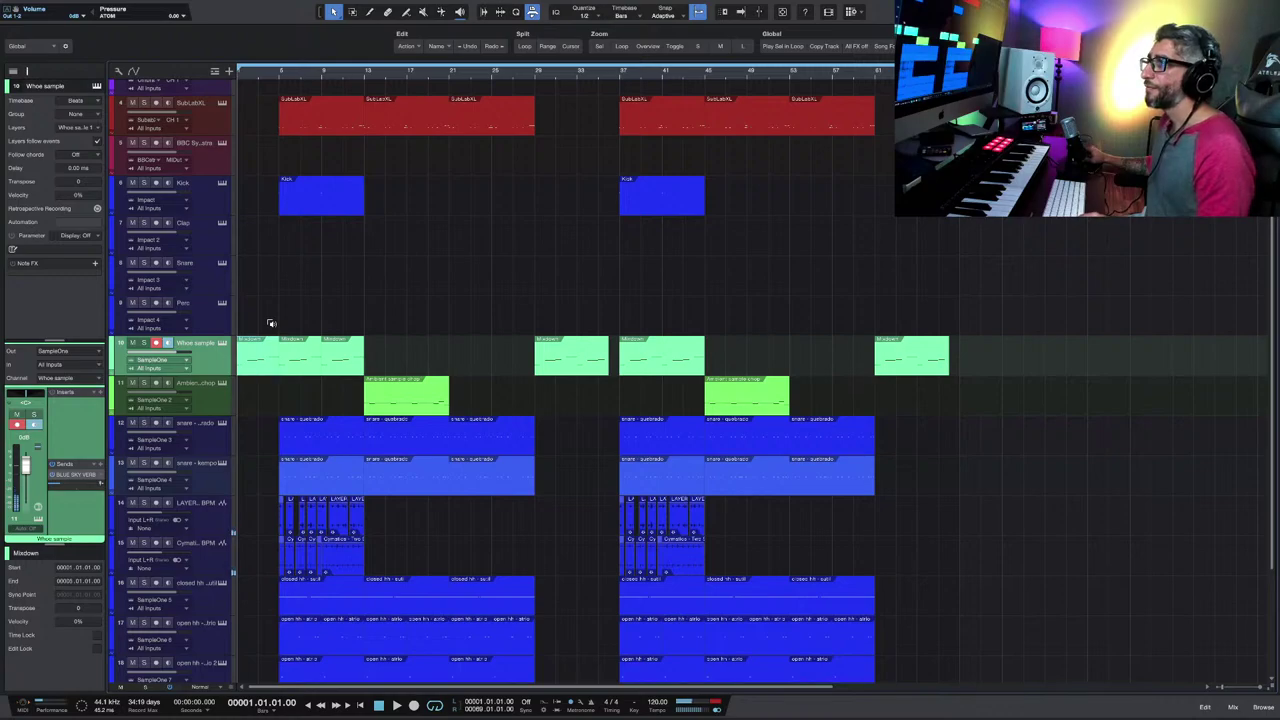
Step: Insert the Murda Melodies effect on the Whoe sample track
{"action": "left_click", "coordinate": [101, 393]}
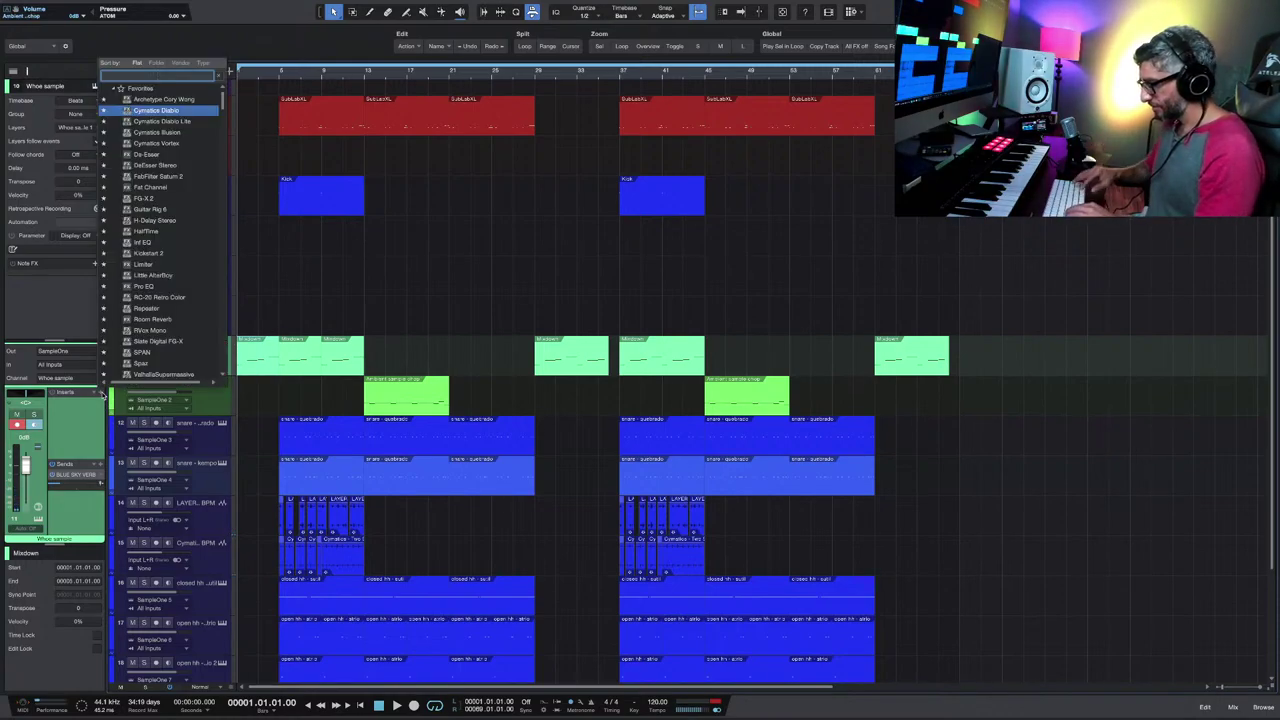
{"action": "type", "text": "murd"}
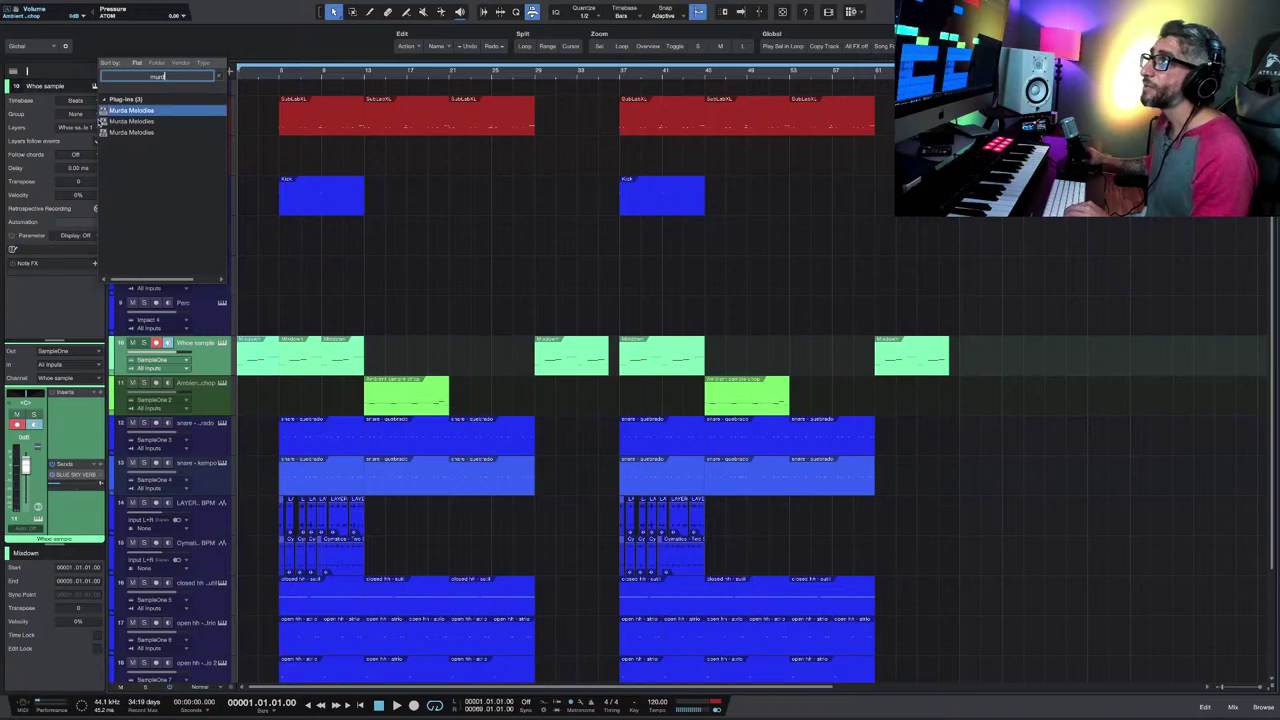
{"action": "key", "text": "Return"}
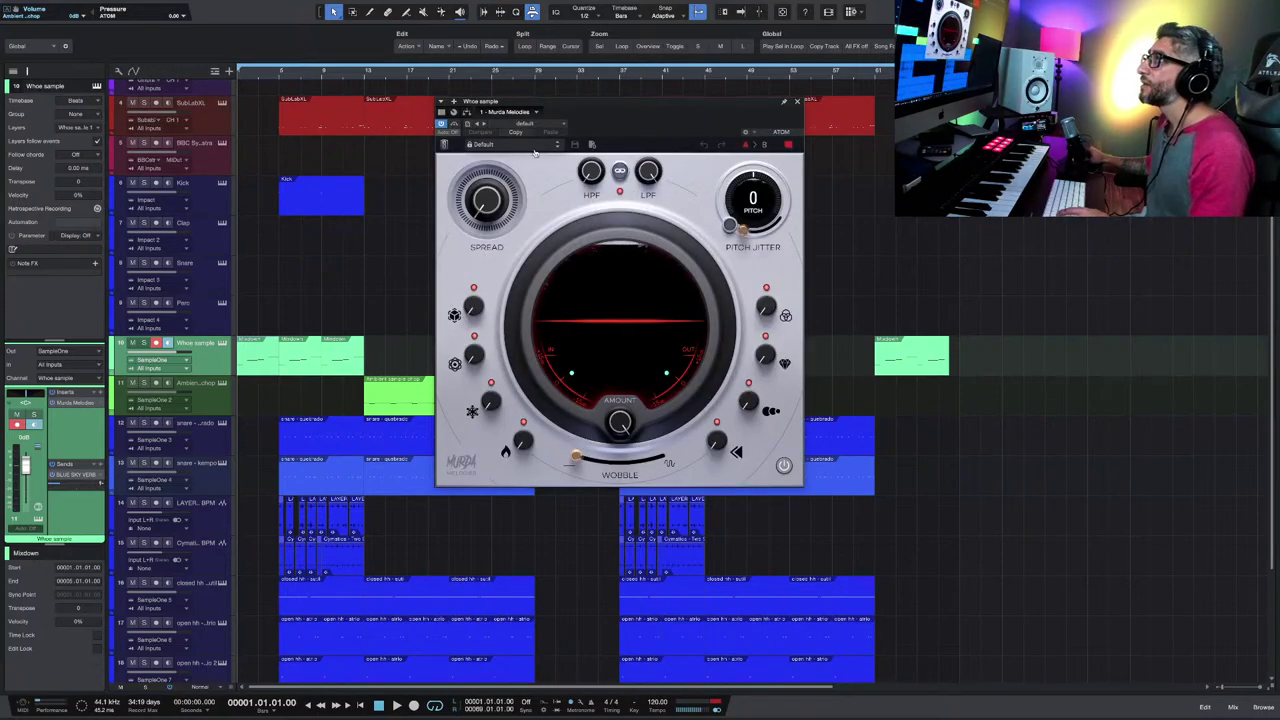
Step: Audition the Rewind and Smashed presets of Murda Melodies on the sample intro
{"action": "left_click", "coordinate": [530, 145]}
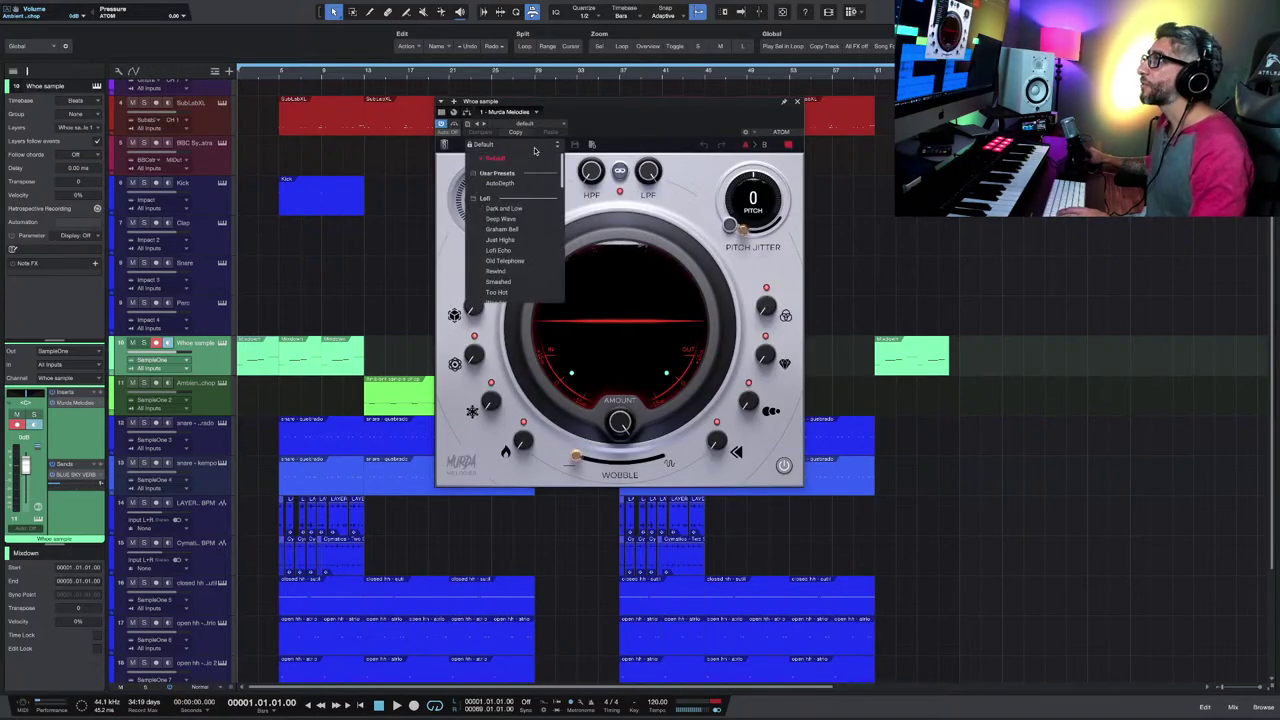
{"action": "left_click", "coordinate": [509, 273]}
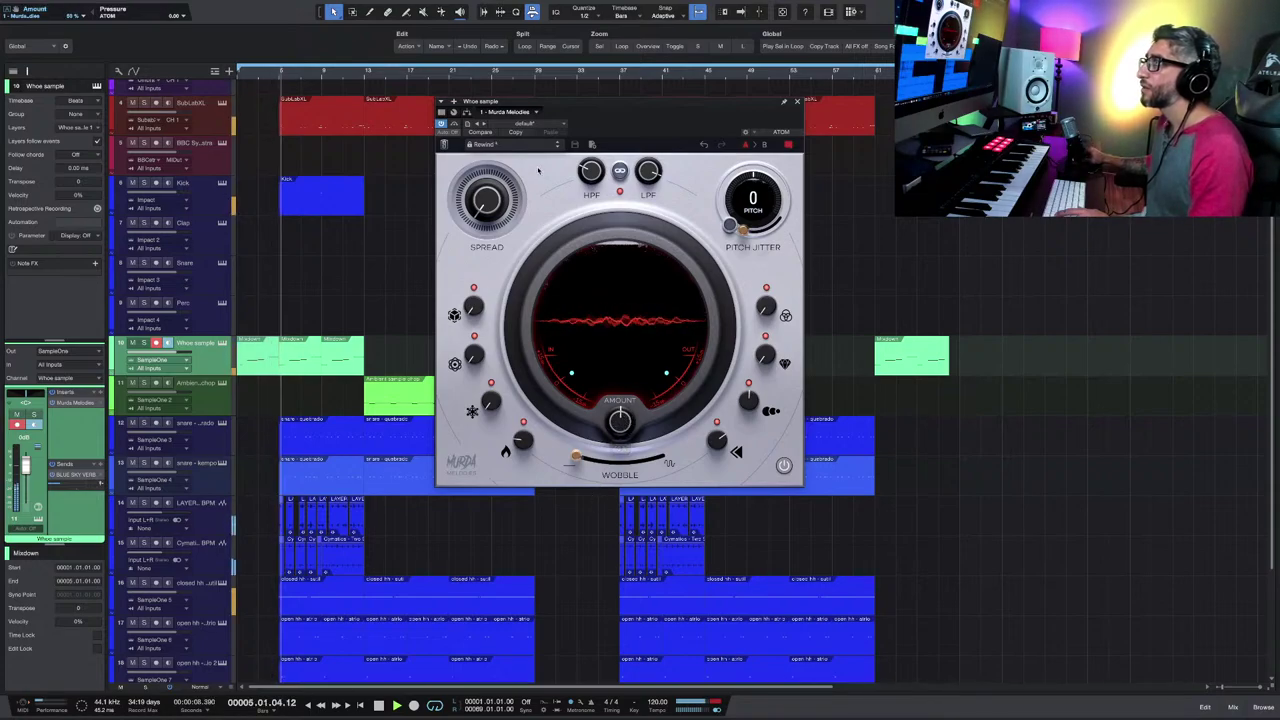
{"action": "left_click", "coordinate": [558, 145]}
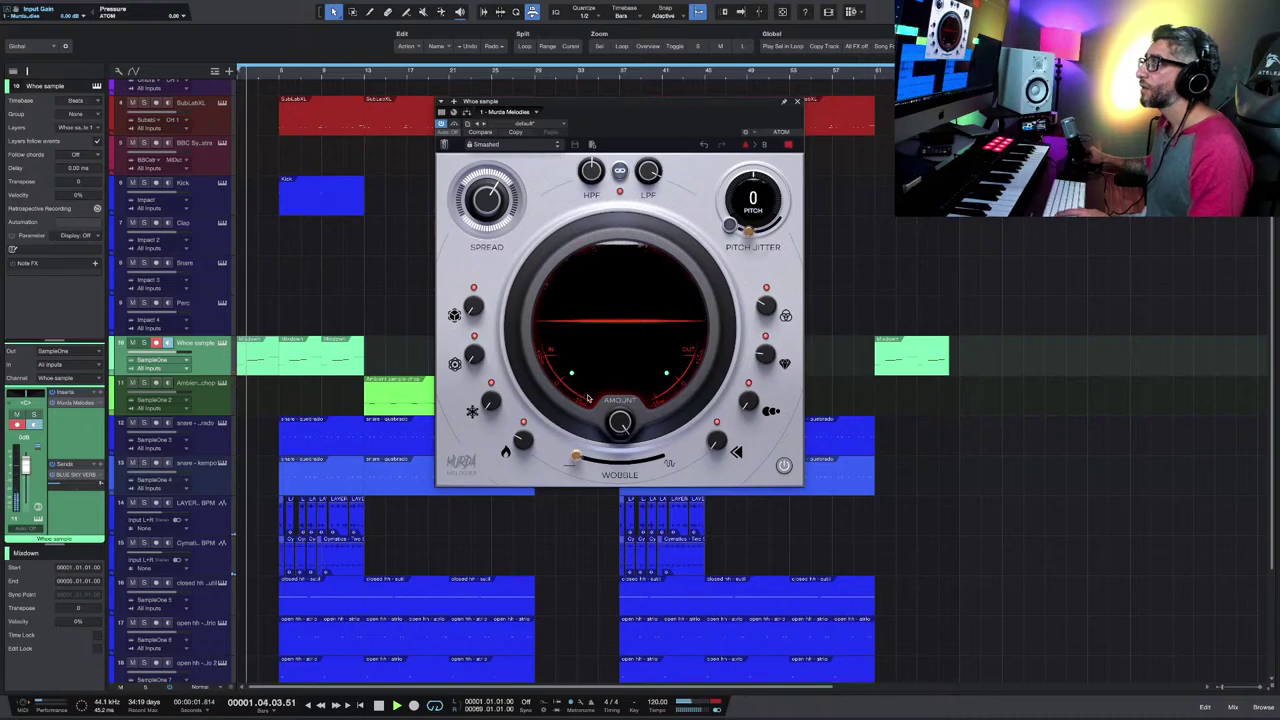
{"action": "mouse_move", "coordinate": [590, 400]}
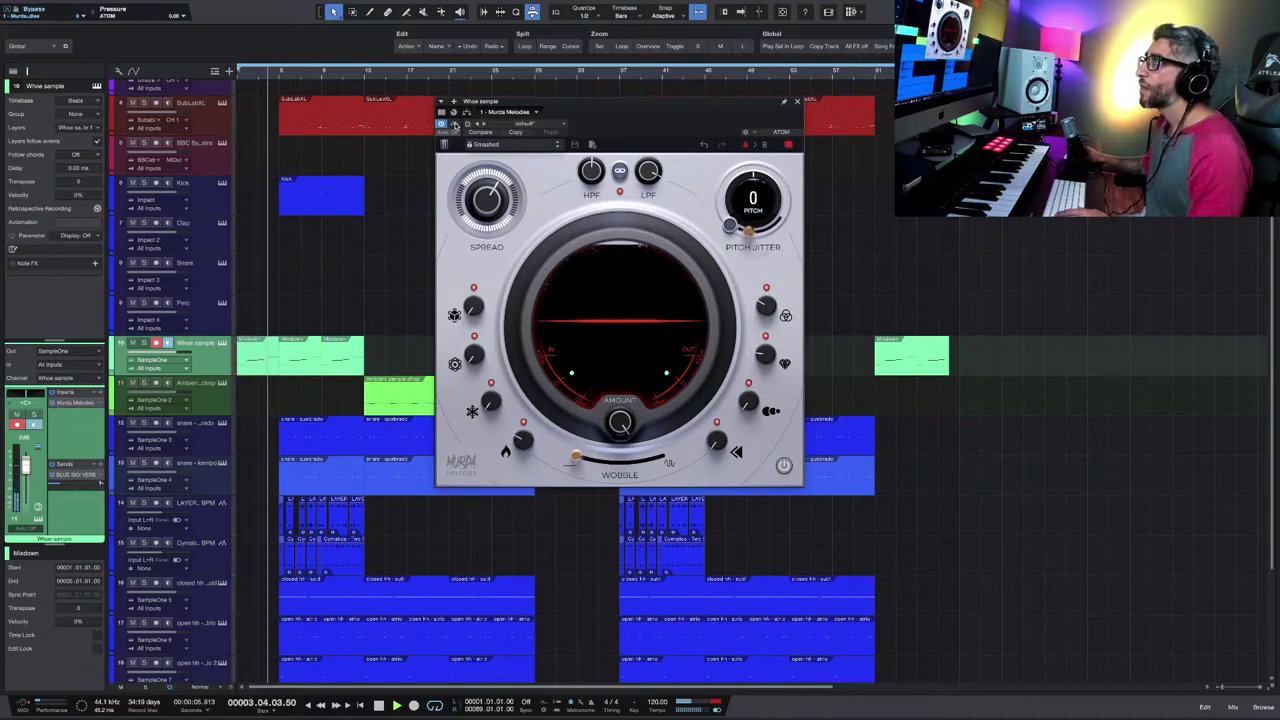
Step: Automate the Murda Melodies bypass so the effect is active over the intro and bypassed from bar 5
{"action": "key", "text": "space"}
{"action": "right_click", "coordinate": [455, 124]}
{"action": "left_click", "coordinate": [497, 156]}
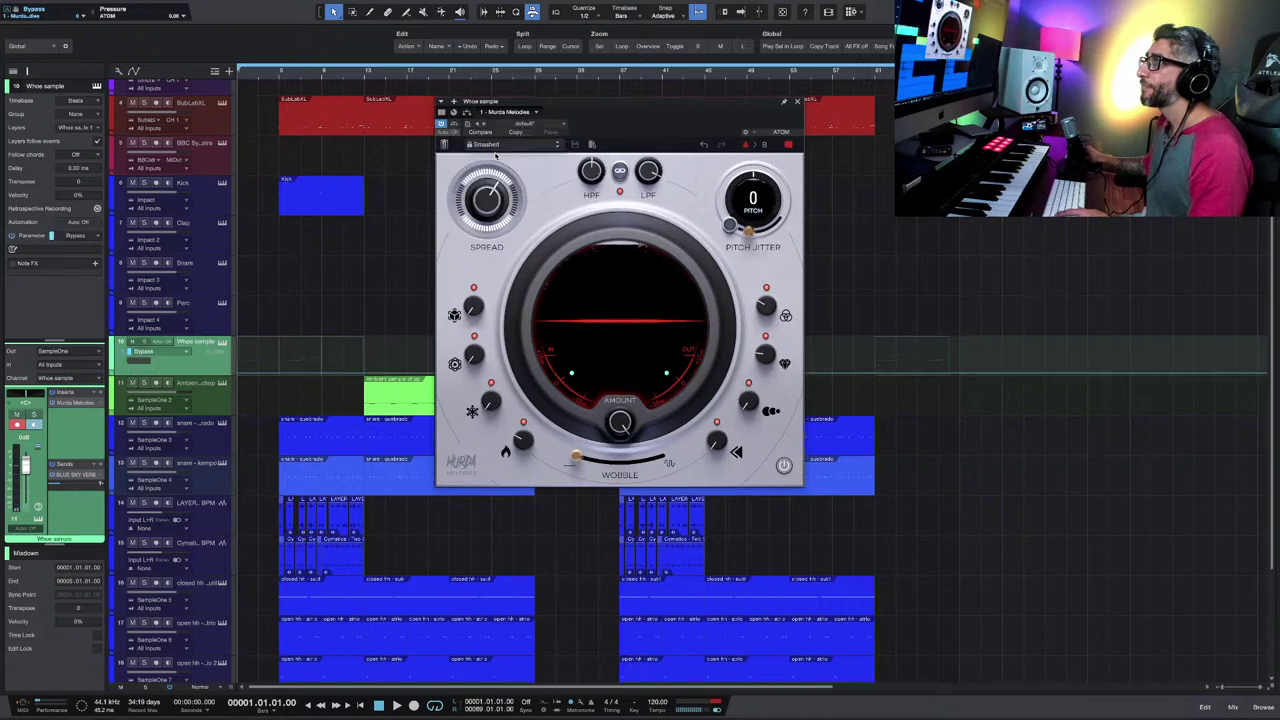
{"action": "left_click", "coordinate": [280, 376]}
{"action": "mouse_move", "coordinate": [280, 376]}
{"action": "left_mouse_down"}
{"action": "mouse_move", "coordinate": [280, 343]}
{"action": "mouse_move", "coordinate": [278, 374]}
{"action": "left_mouse_up"}
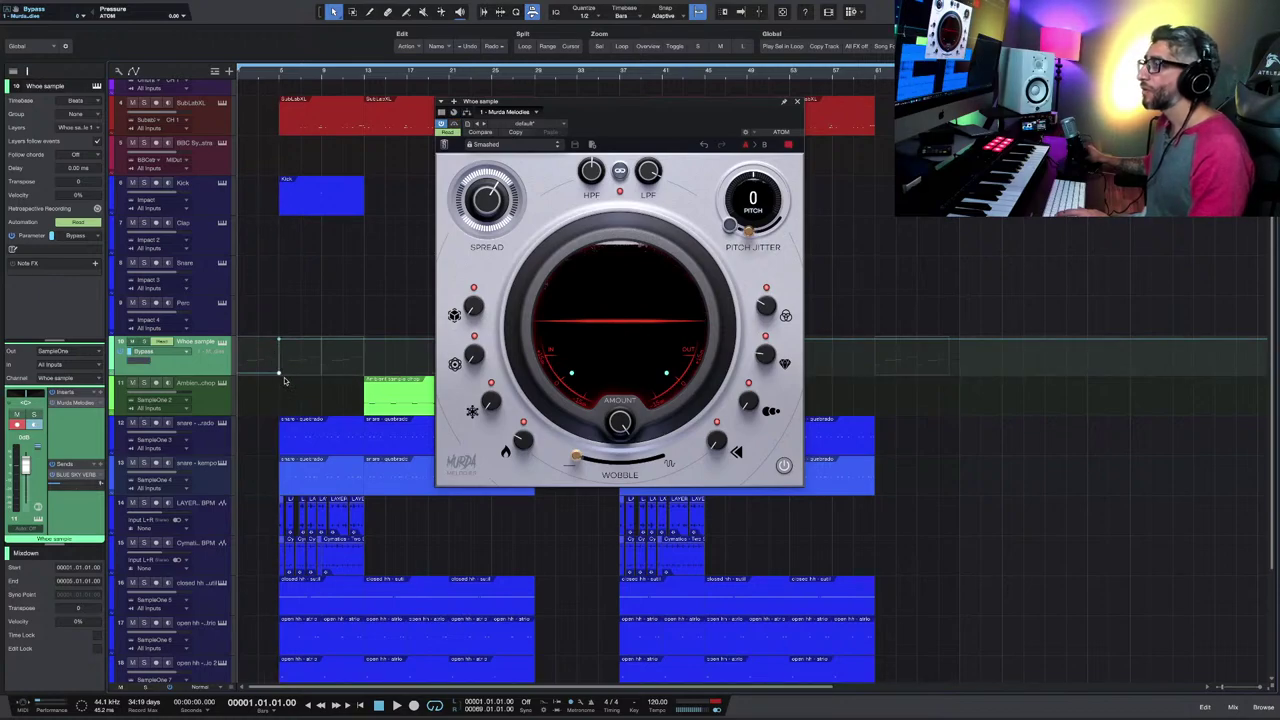
Step: Load the Wonder preset in Murda Melodies, check it on the intro during playback and close the plug-in window
{"action": "key", "text": "space"}
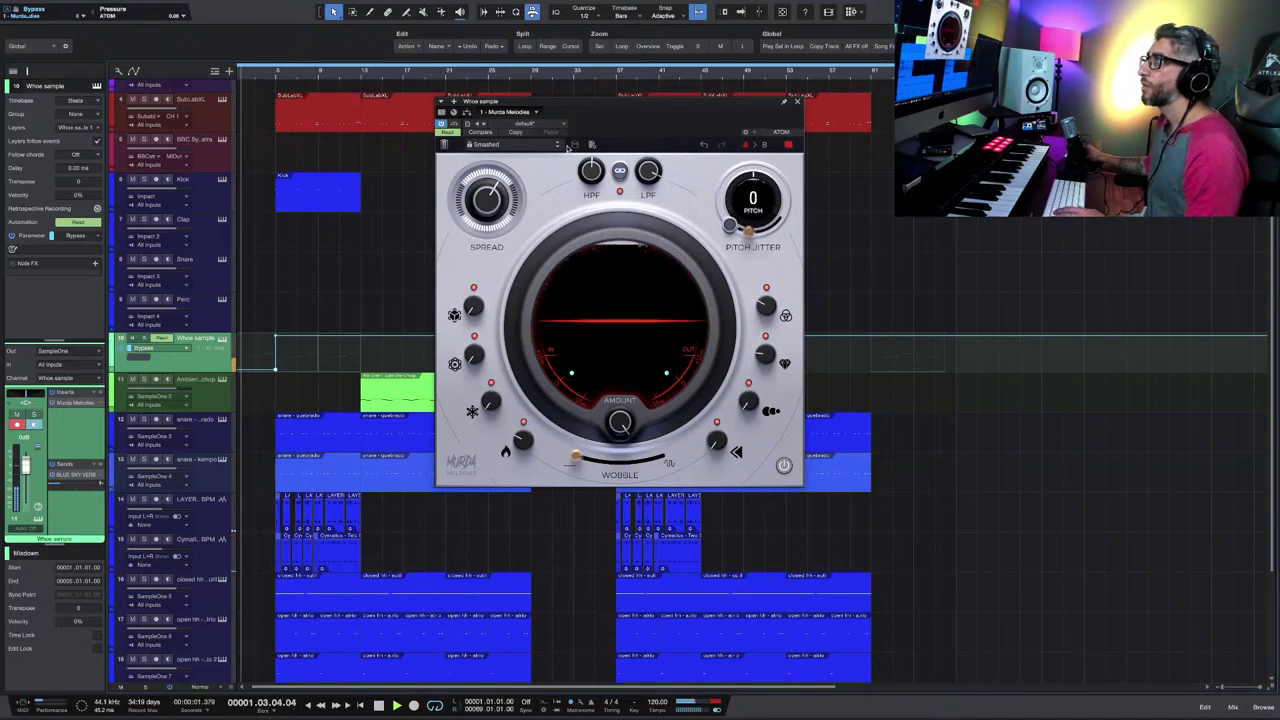
{"action": "left_click", "coordinate": [558, 146]}
{"action": "key", "text": "space"}
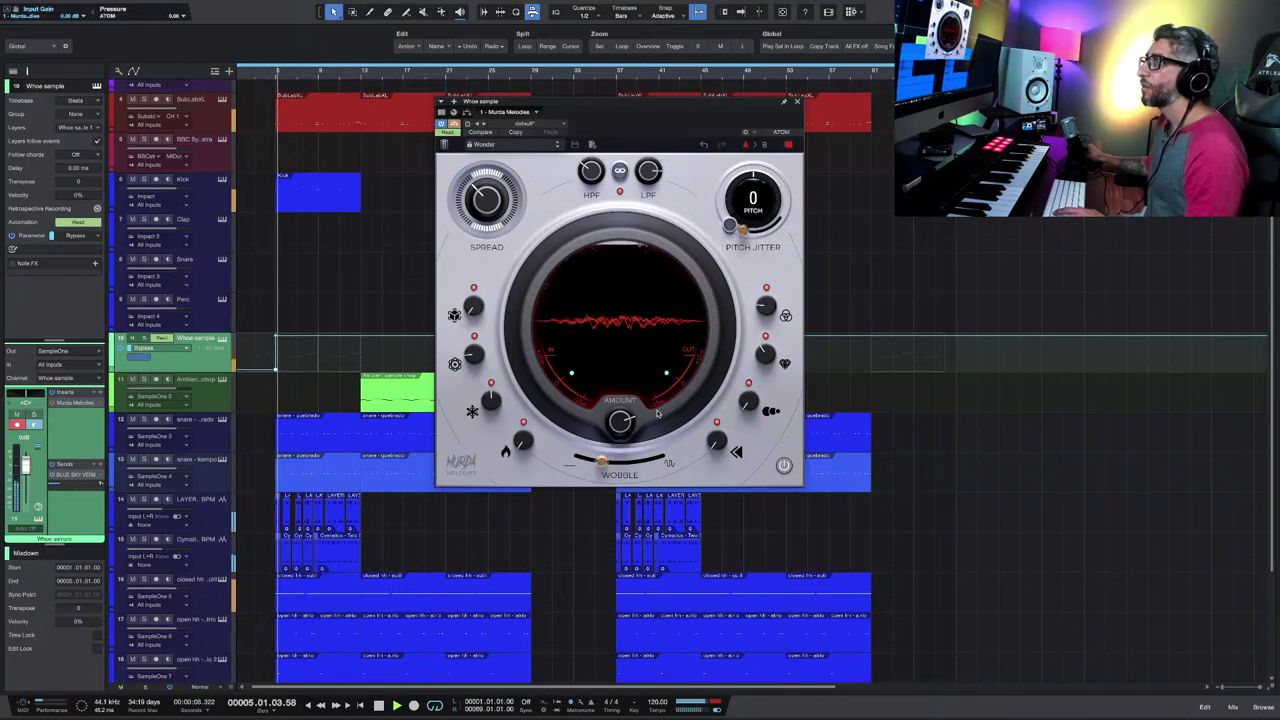
{"action": "left_click", "coordinate": [797, 104]}
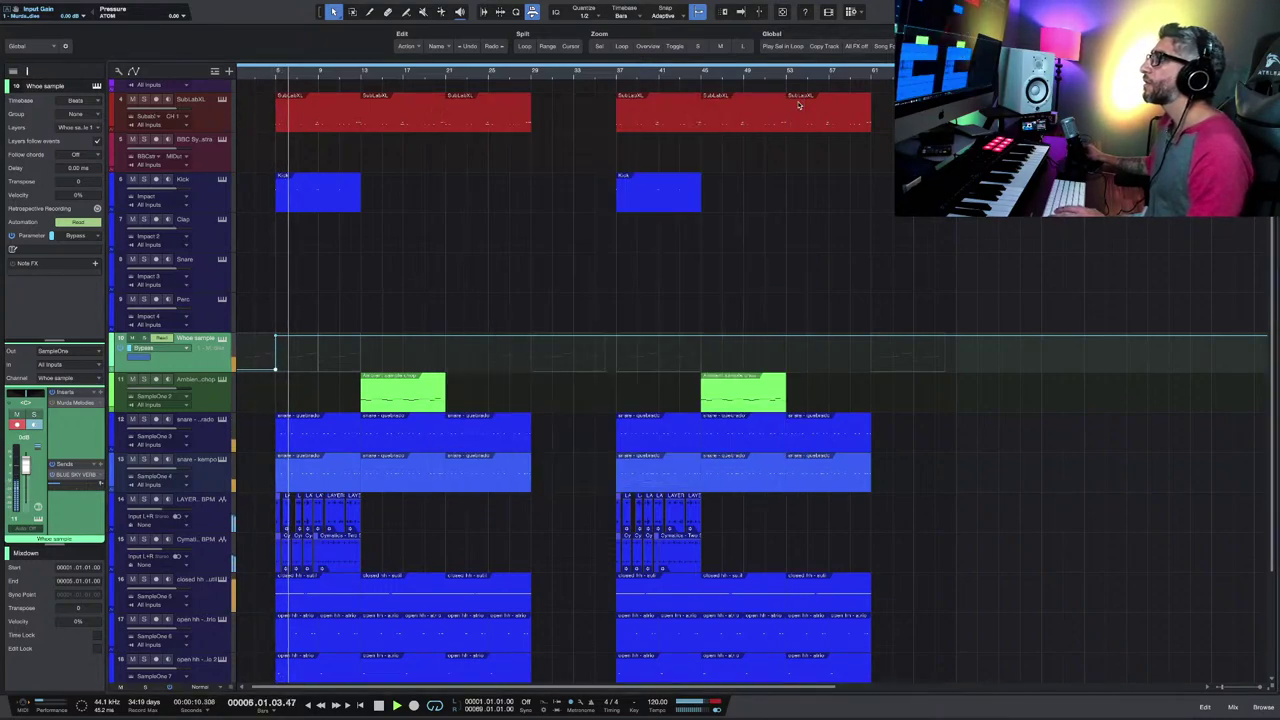
Step: Check the bypass automation at bar 5, hide the automation and play the arrangement on to bar 30
{"action": "key", "text": "z"}
{"action": "key", "text": "z"}
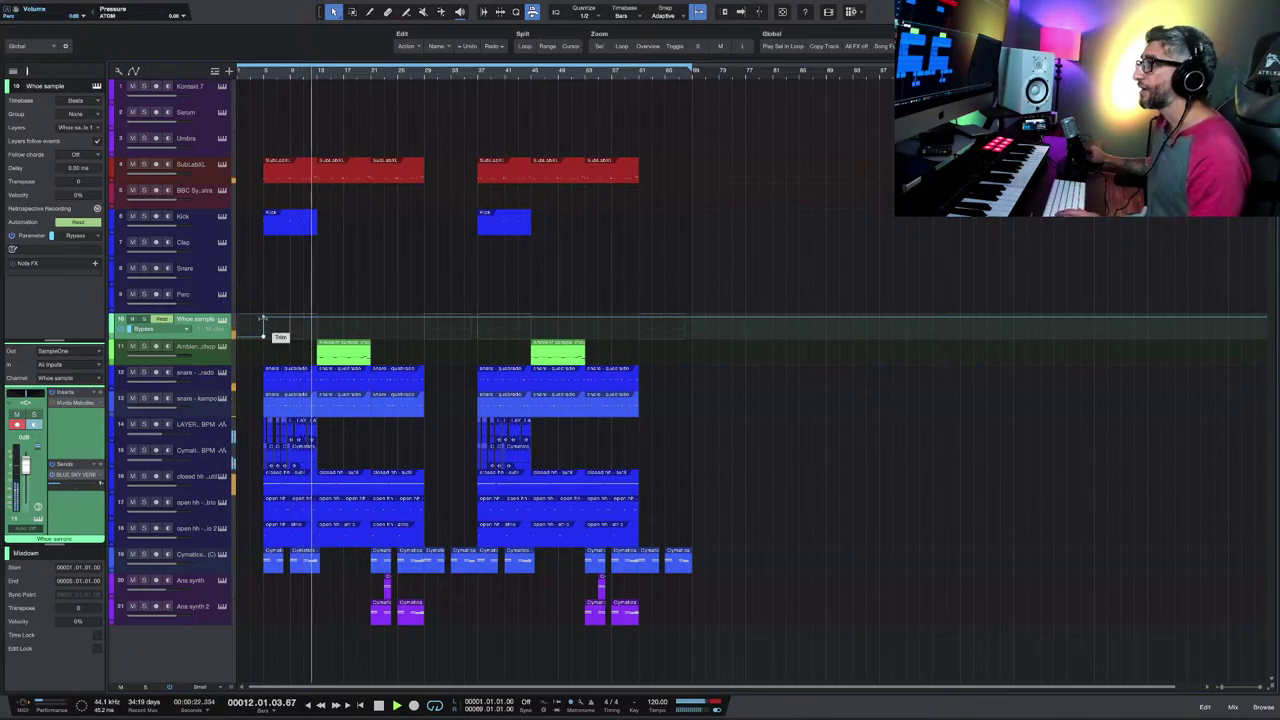
{"action": "key", "text": "e"}
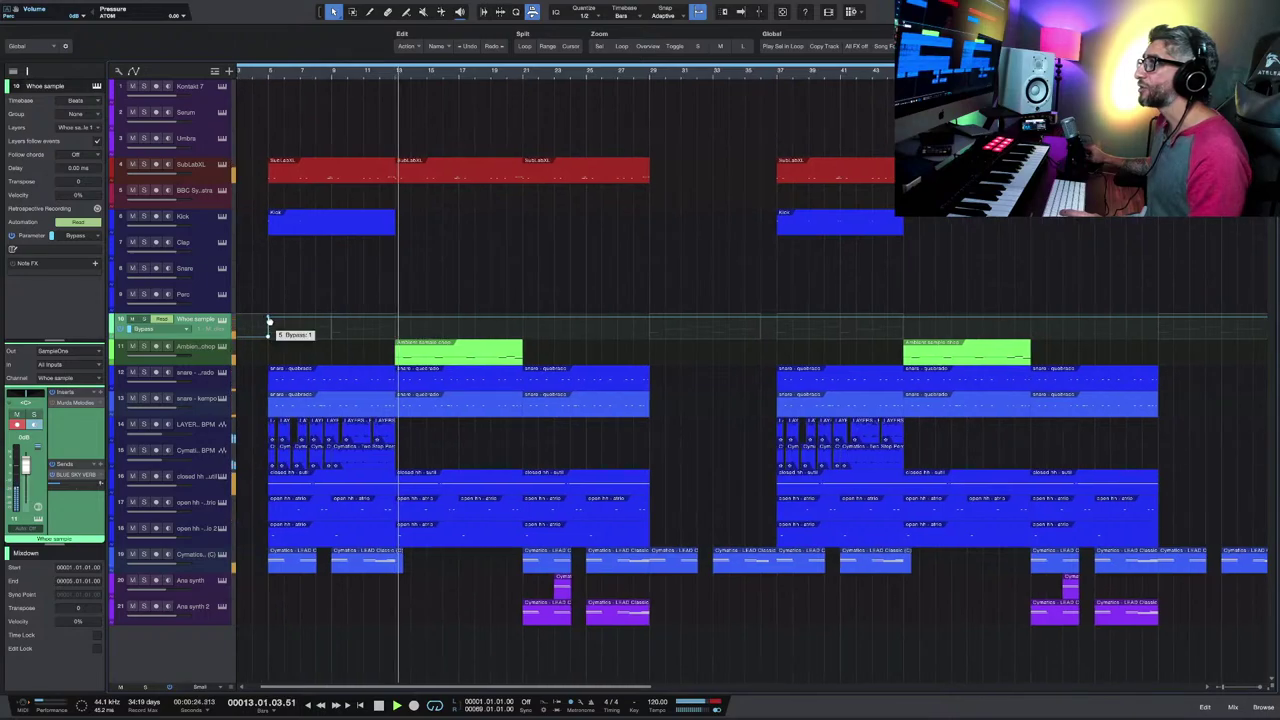
{"action": "scroll", "coordinate": [271, 323], "scroll_direction": "left", "scroll_amount": 1}
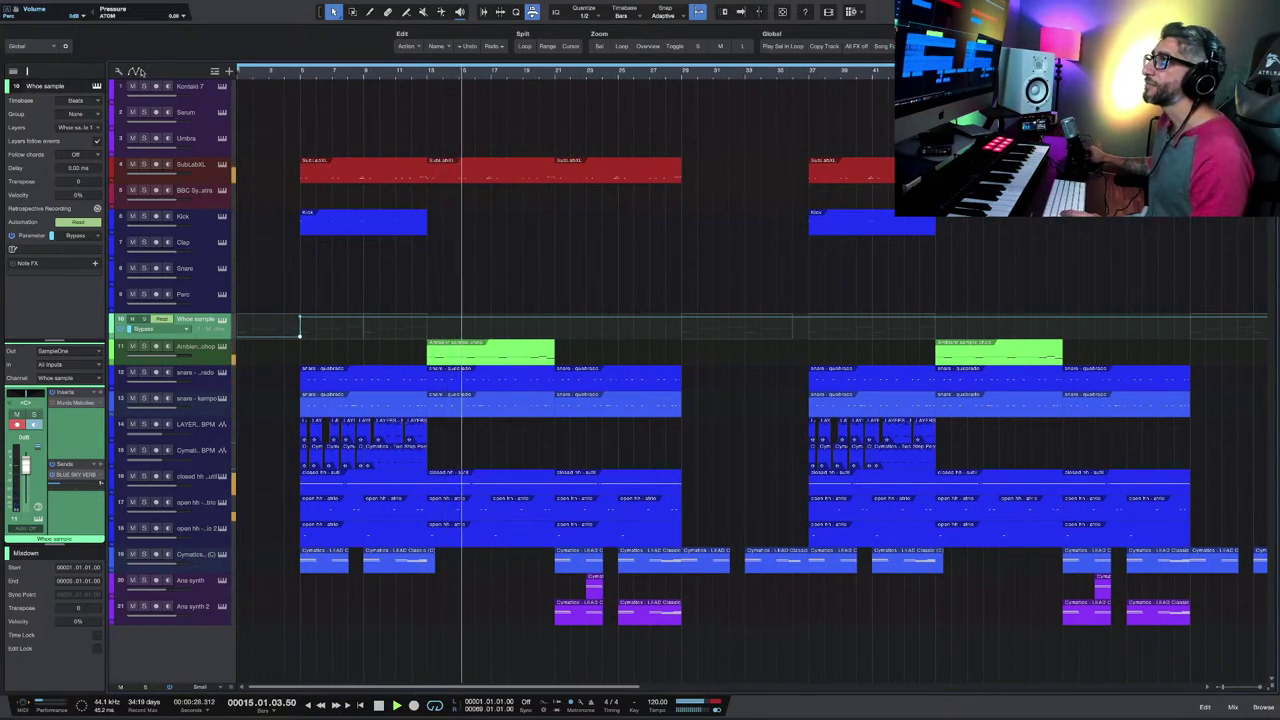
{"action": "key", "text": "w"}
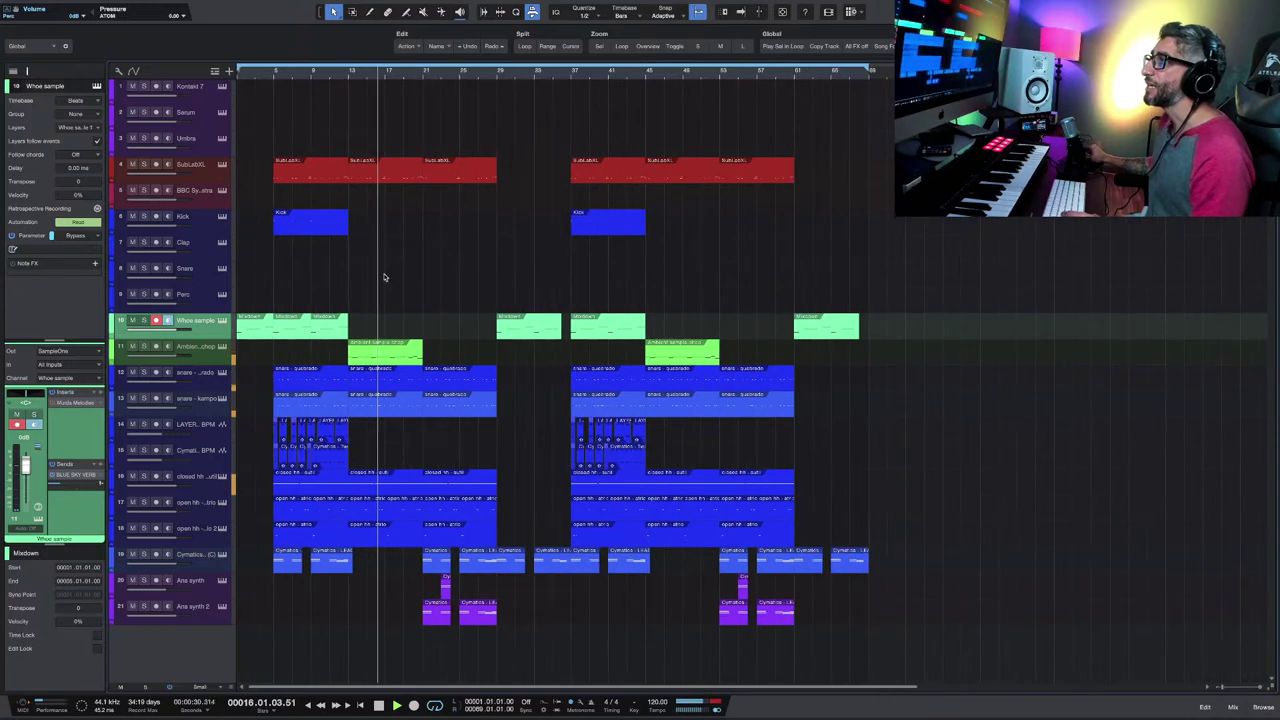
{"action": "key", "text": "w"}
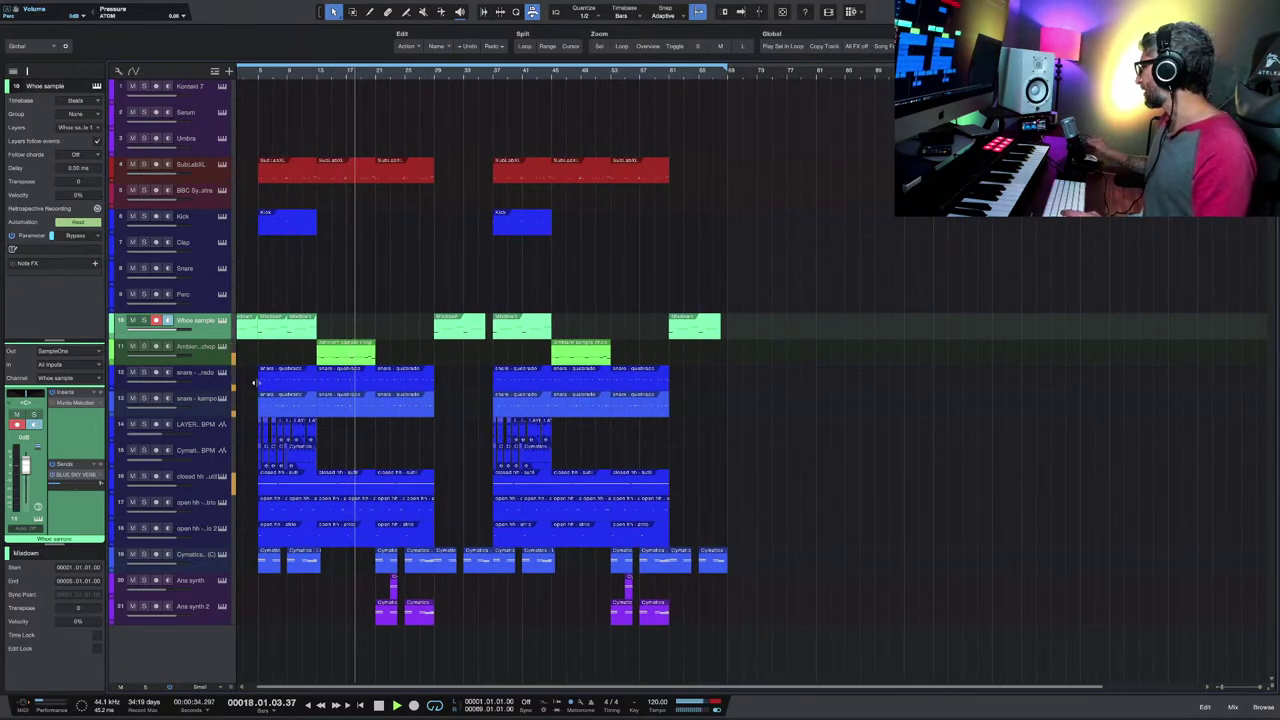
{"action": "key", "text": "e"}
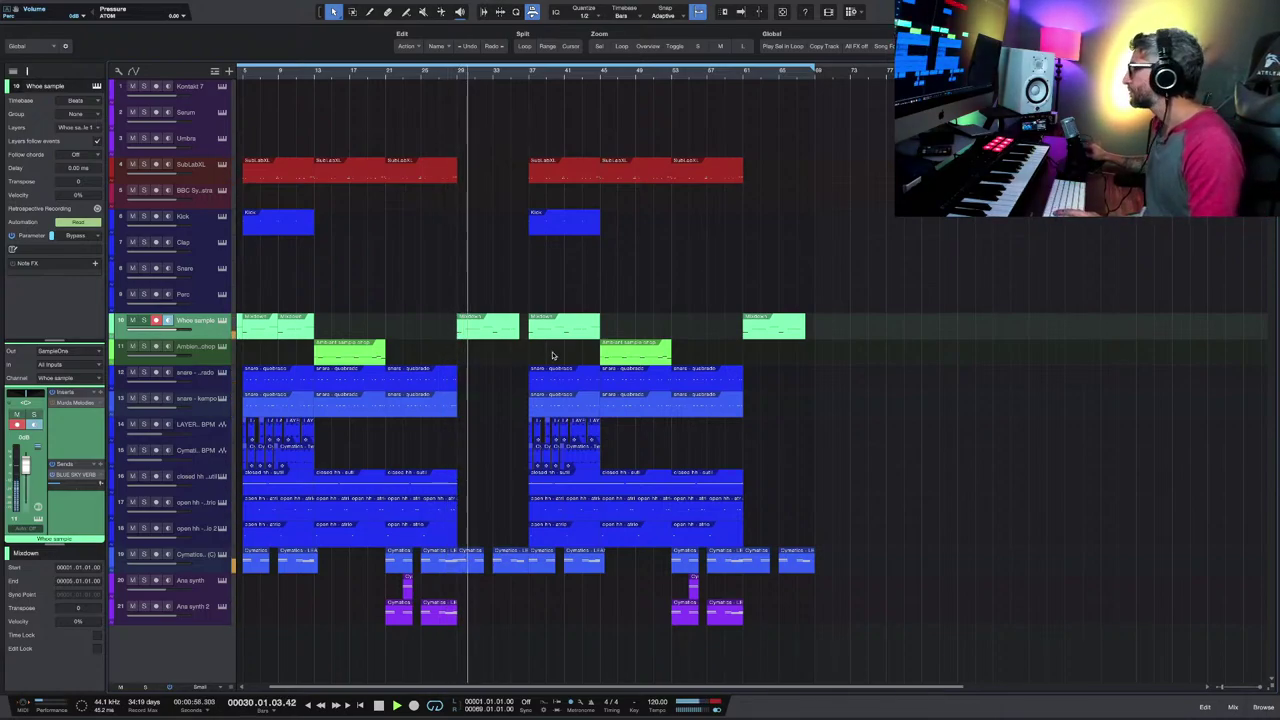
Step: Fit the whole arrangement in view, stop the playback and enlarge the track height to Normal
{"action": "key", "text": "w"}
{"action": "key", "text": "w"}
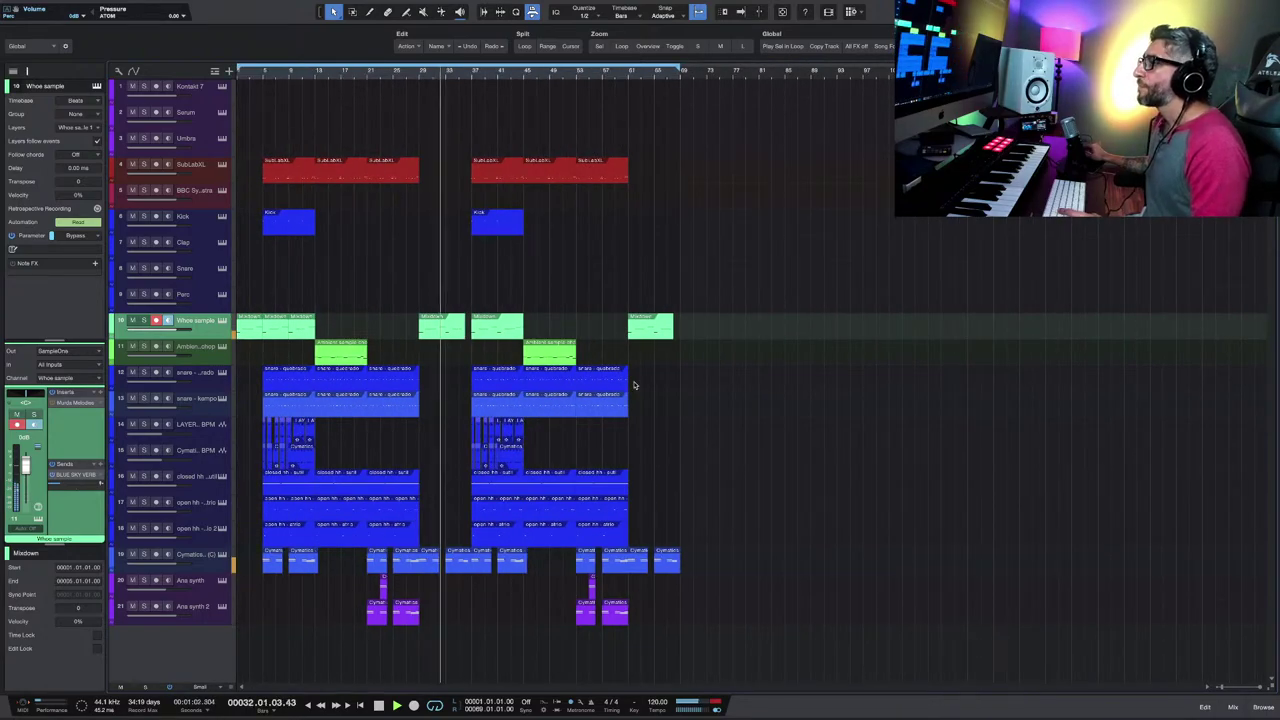
{"action": "key", "text": "space"}
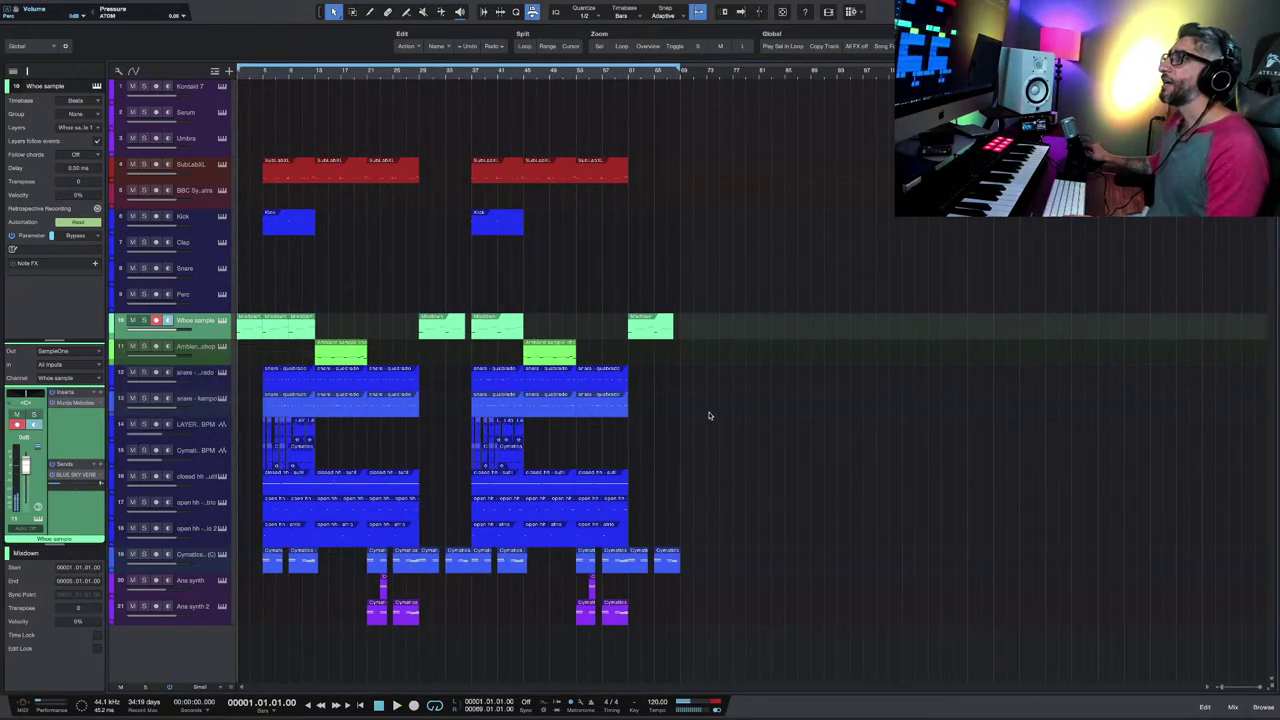
{"action": "key", "text": "shift+w"}
{"action": "key", "text": "shift+e"}
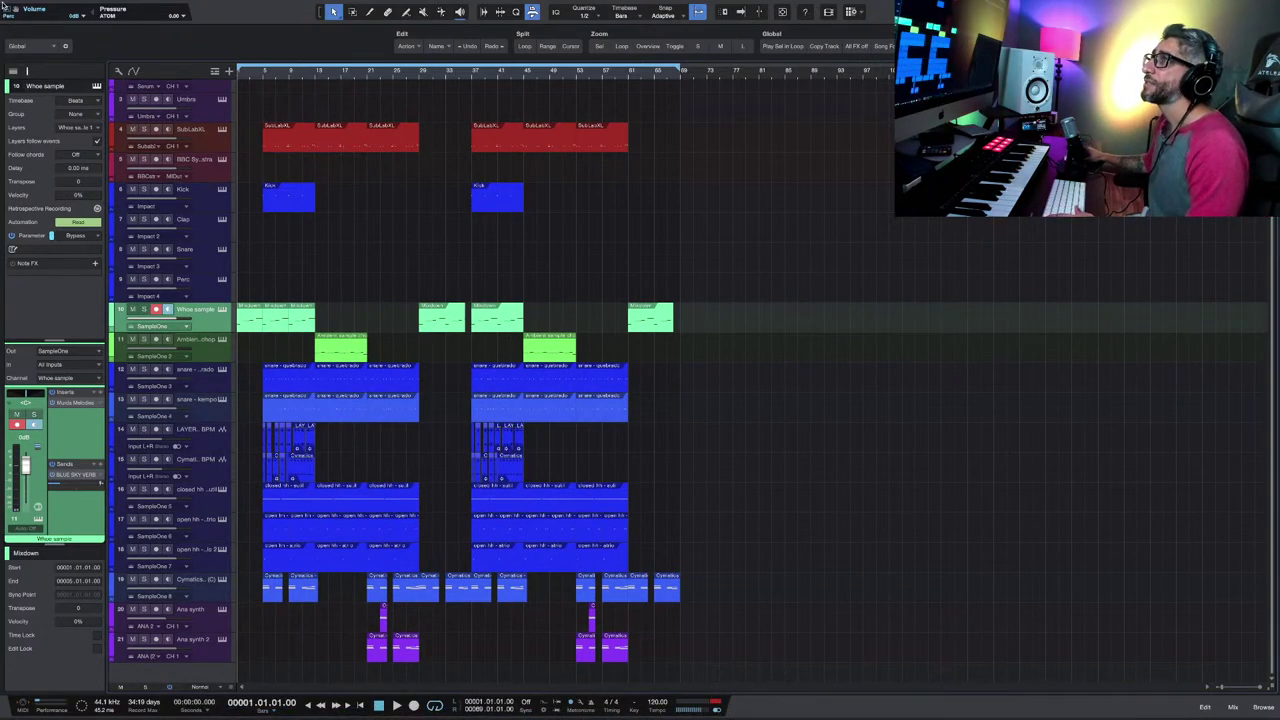
Step: Switch to Streamlabs Desktop and make Cam Only the active scene of the live stream
{"action": "left_click", "coordinate": [28, 20]}
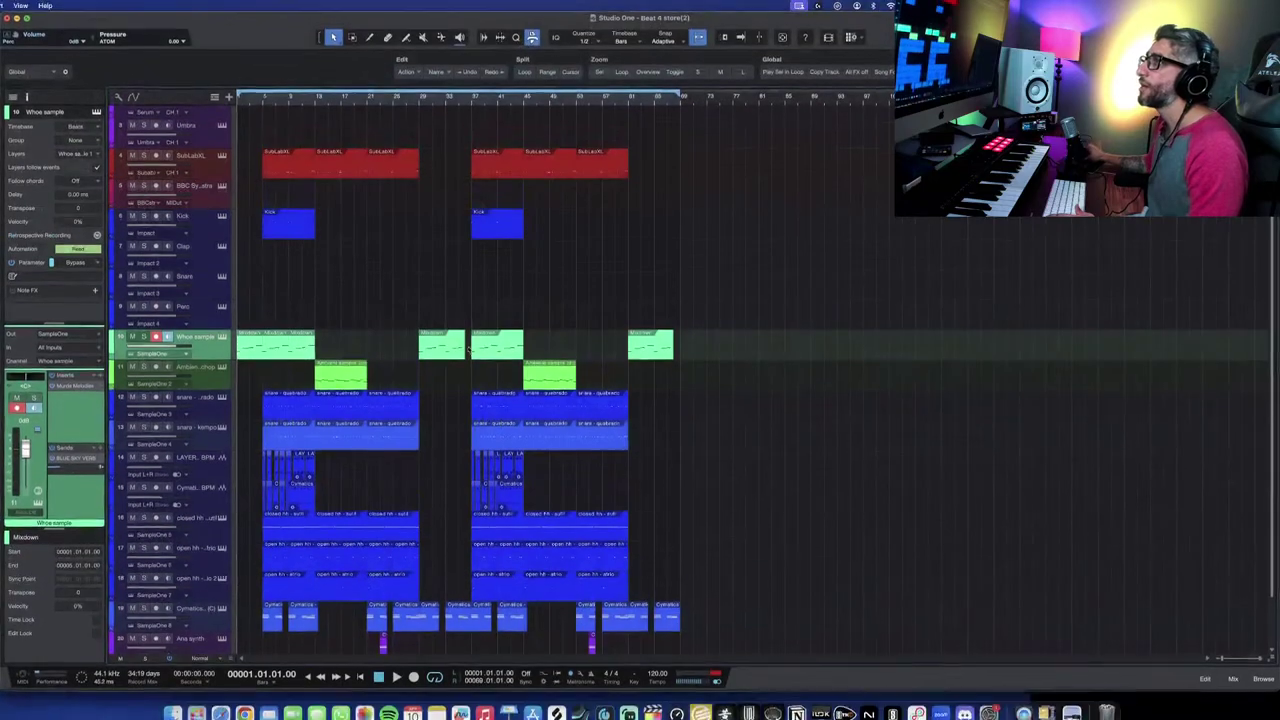
{"action": "left_click", "coordinate": [629, 701]}
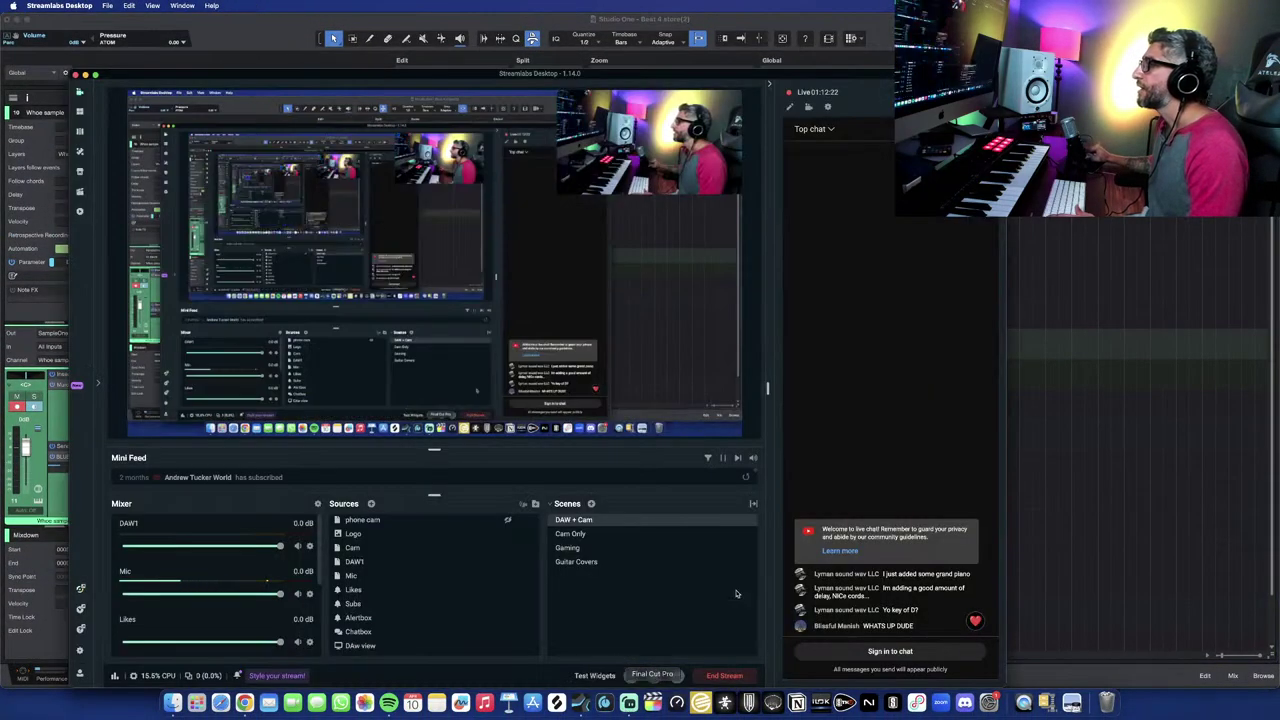
{"action": "left_click", "coordinate": [588, 536]}
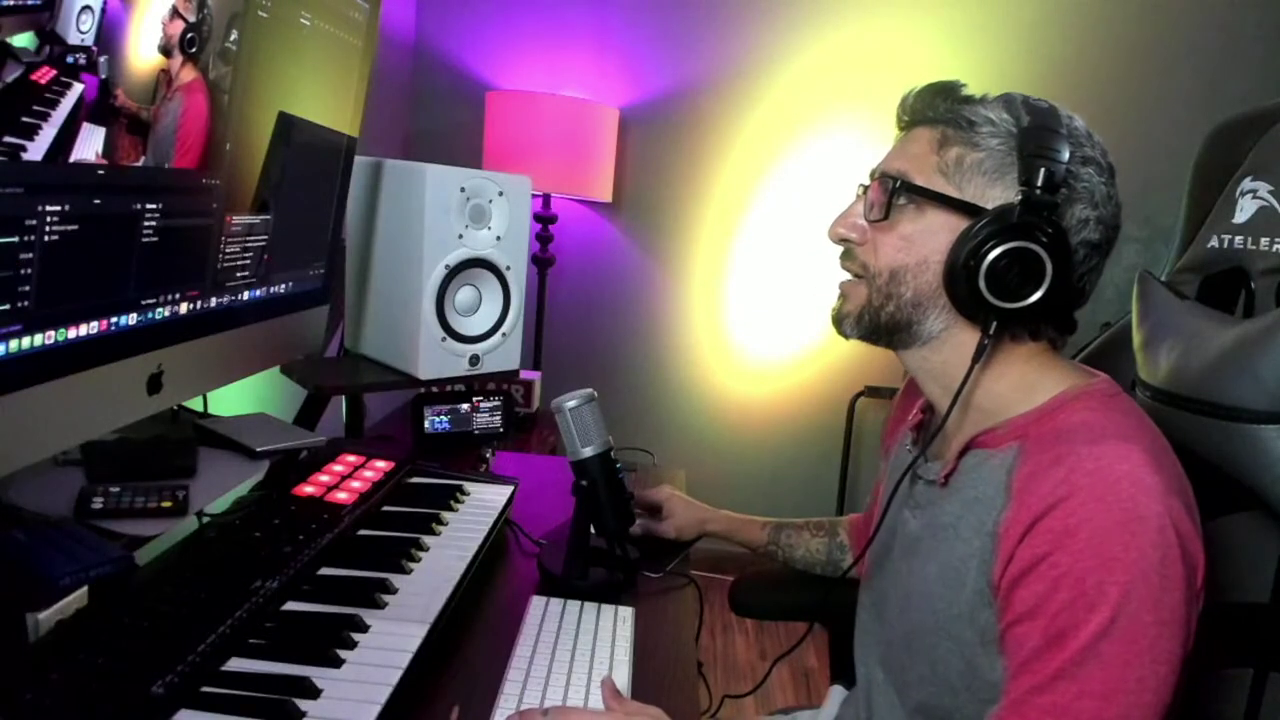